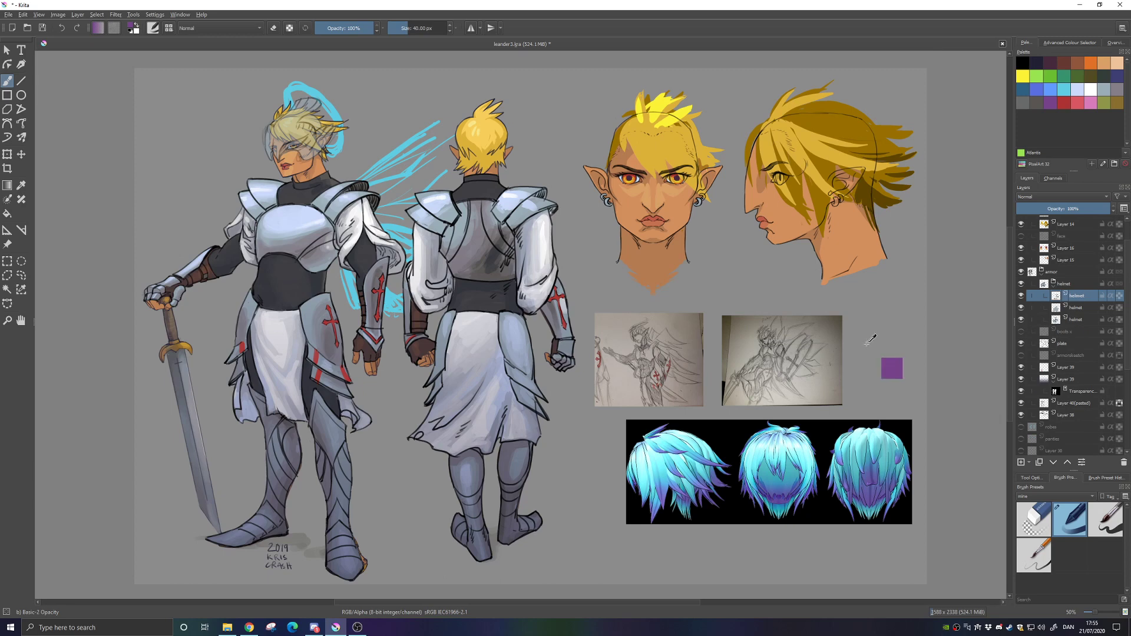
Add a new paint layer and move it out of the helmet group, directly above it inside the armor group
key(ctrl+z)
key(ctrl+y)
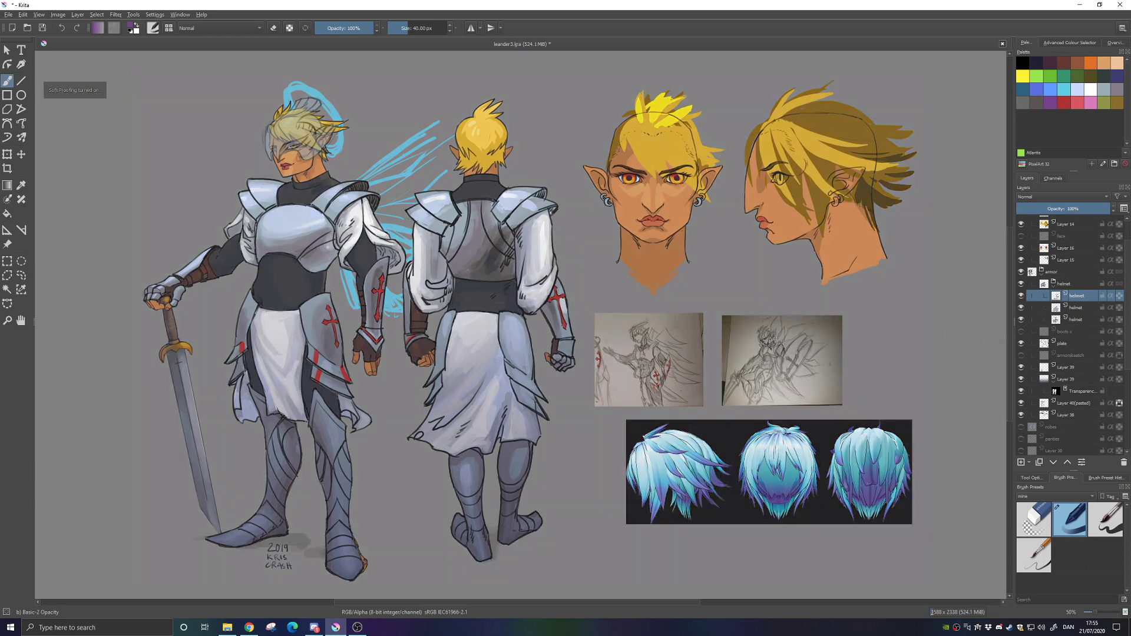
key(ctrl+y)
key(ctrl)
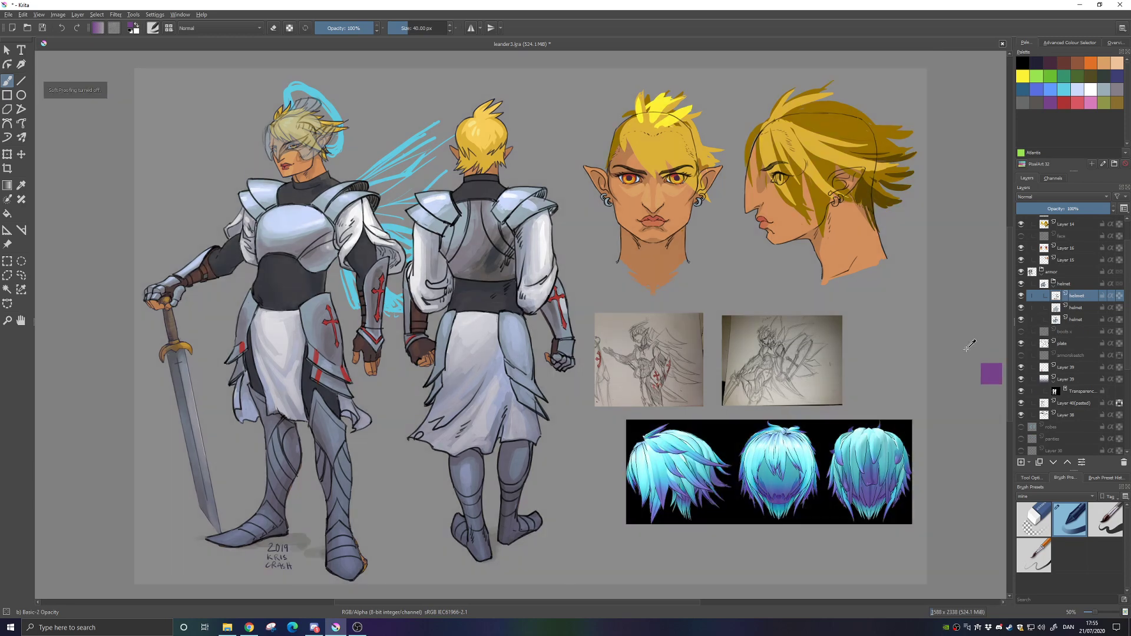
key(ctrl)
key(ctrl+shift+z)
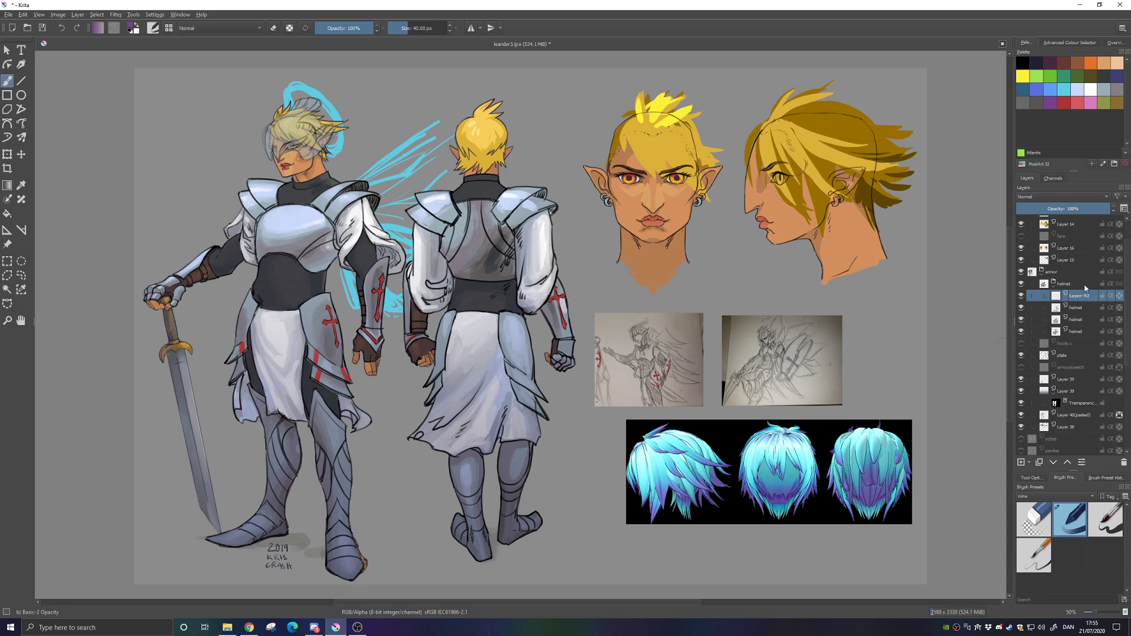
drag(1087, 296, 1082, 283)
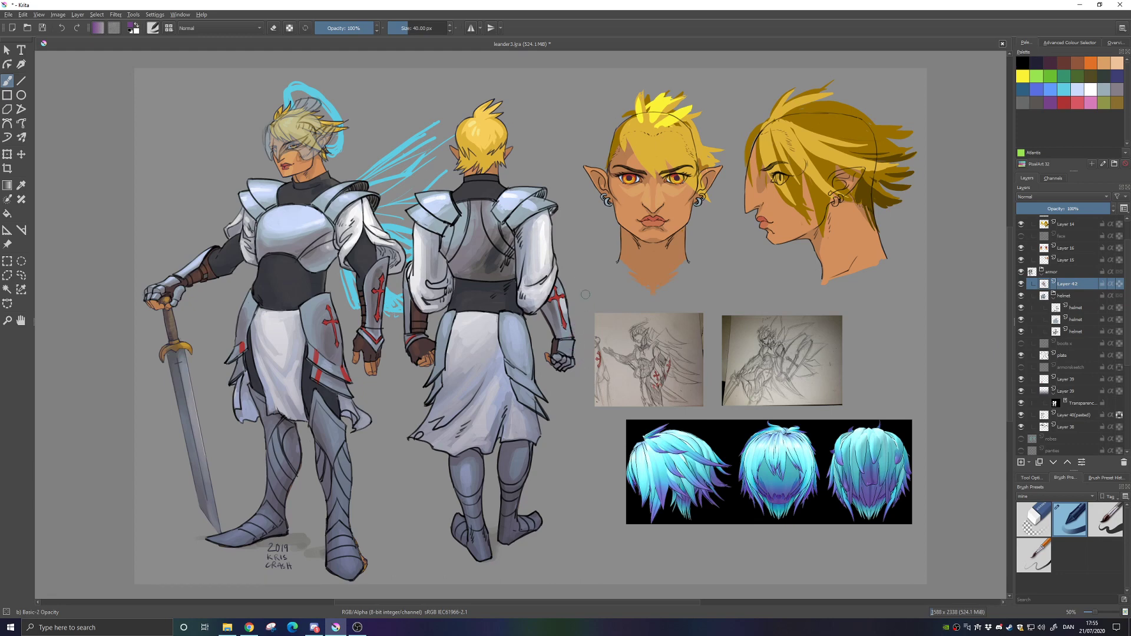
Sketch a tall purple shield outline with a notched top over the front-view figure's hanging arm using the Basic-5 Size brush
right_click(585, 293)
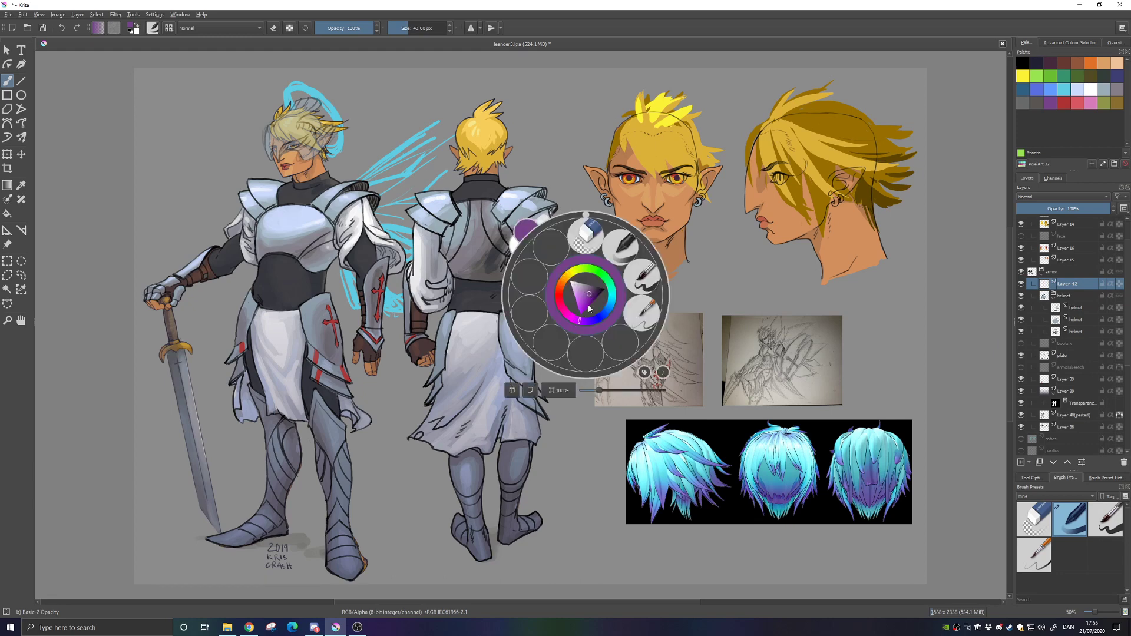
click(641, 276)
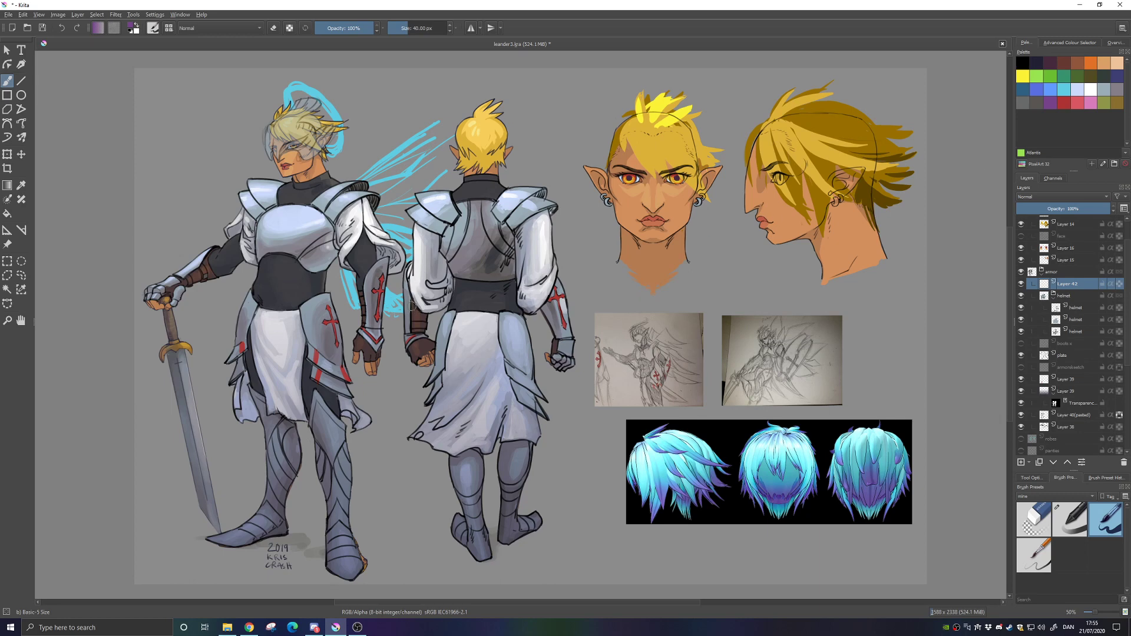
drag(369, 333, 391, 335)
drag(352, 353, 337, 277)
drag(346, 350, 347, 269)
mouse_move(343, 317)
mouse_down()
mouse_move(338, 244)
mouse_move(376, 155)
mouse_move(391, 239)
mouse_move(416, 150)
mouse_up()
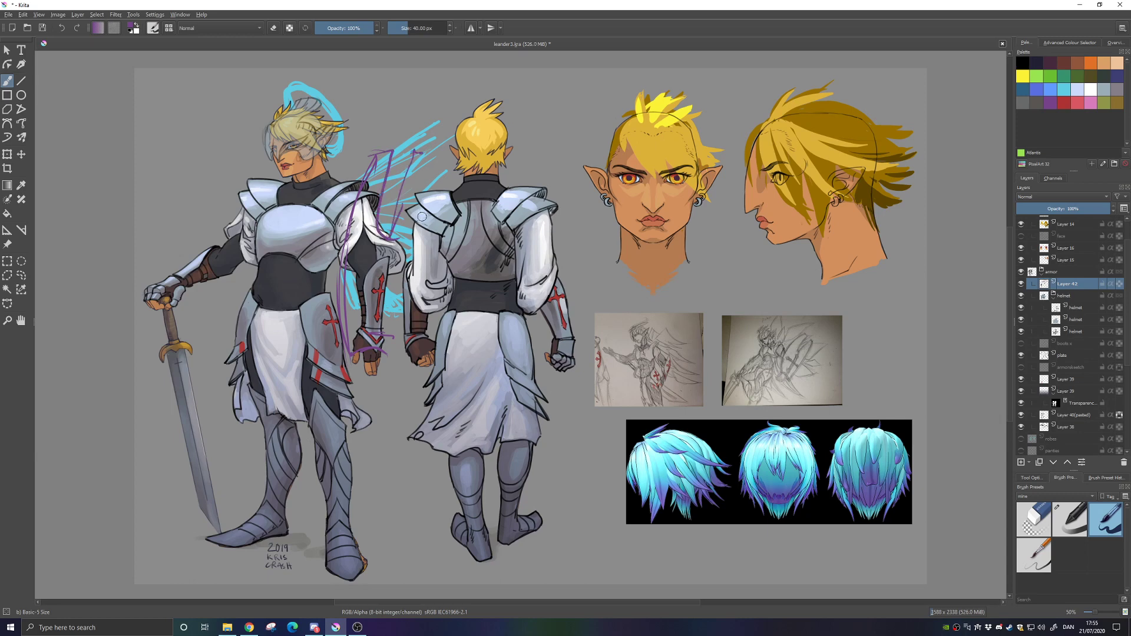
mouse_move(391, 216)
mouse_down()
mouse_move(402, 200)
mouse_move(398, 306)
mouse_up()
drag(383, 359, 398, 306)
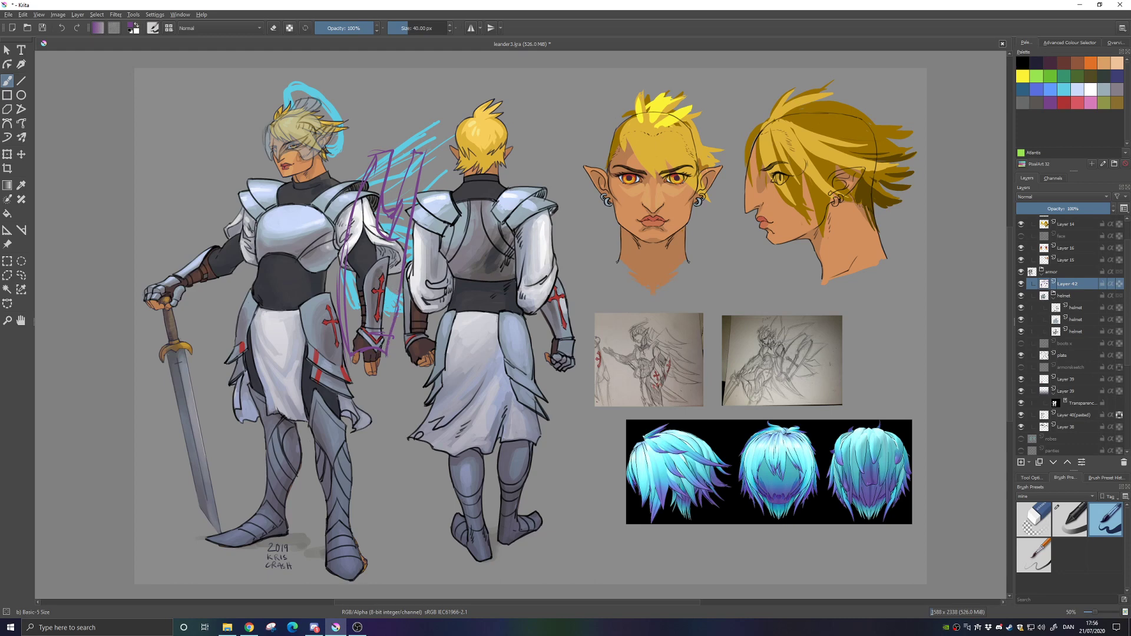
drag(331, 248, 334, 319)
Enlarge the brush to about 172 px, touch up the shield's top in erase mode, and return to painting mode
key(e)
right_click(345, 251)
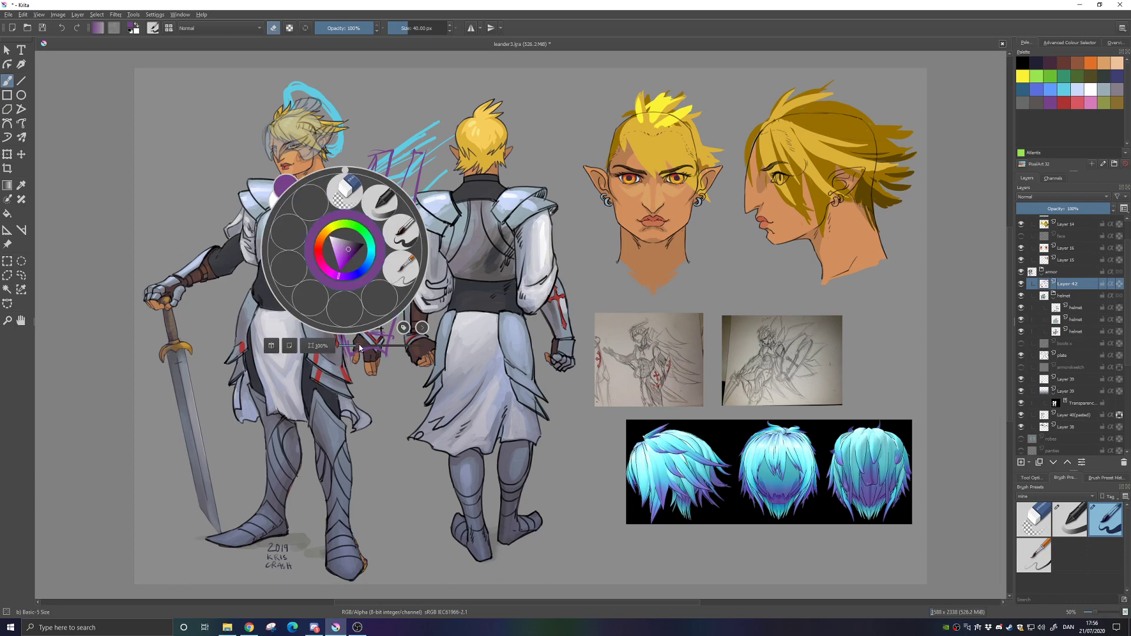
drag(359, 345, 361, 348)
click(419, 22)
click(404, 148)
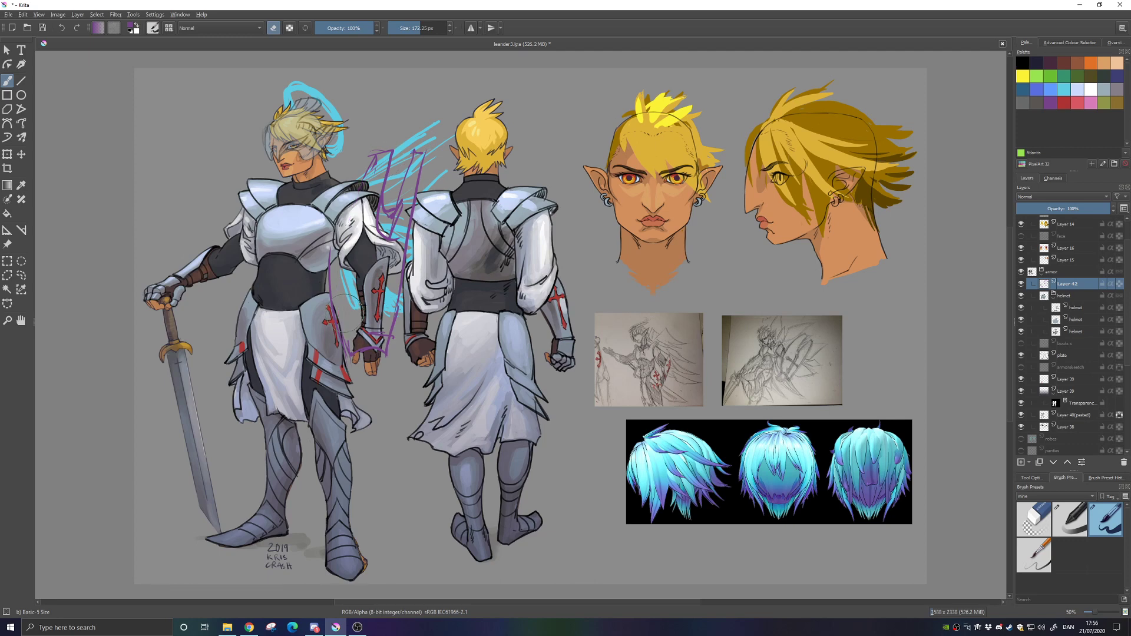
key(e)
right_click(343, 276)
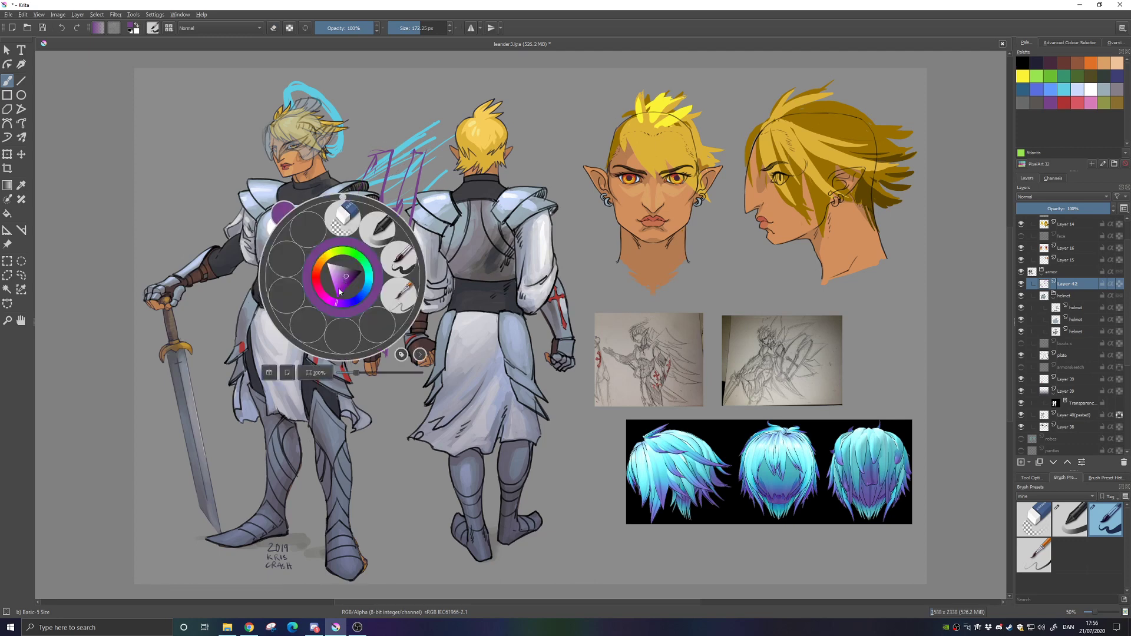
click(391, 273)
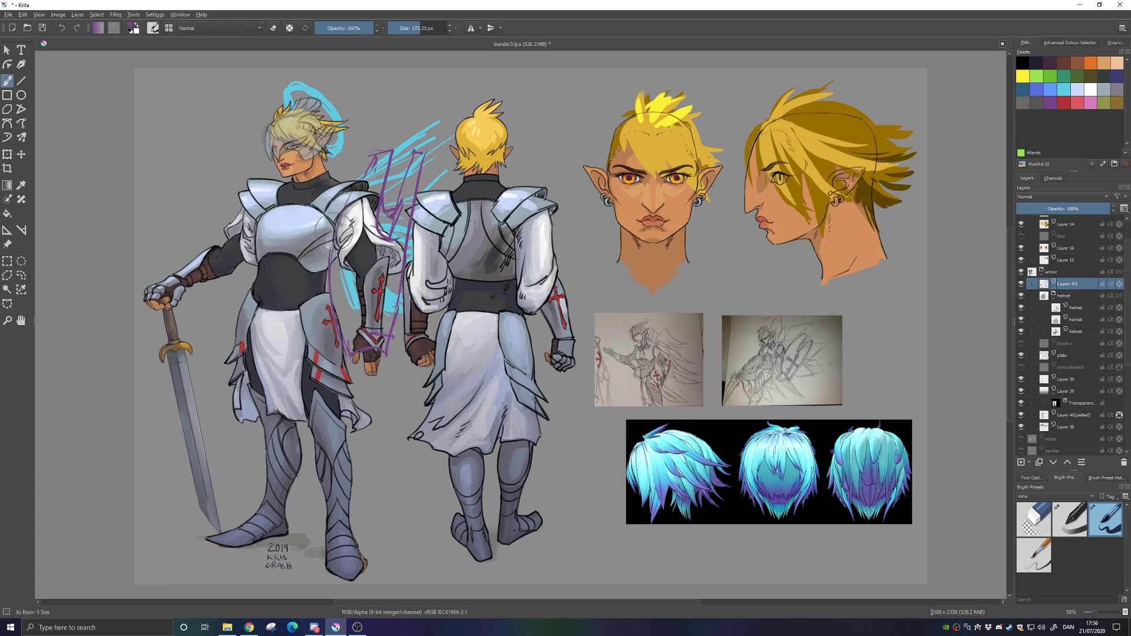
Redraw the shield's outer curve and top edge, erasing overlapping strokes near the base of the notch
drag(331, 253, 375, 151)
drag(397, 146, 388, 176)
key(e)
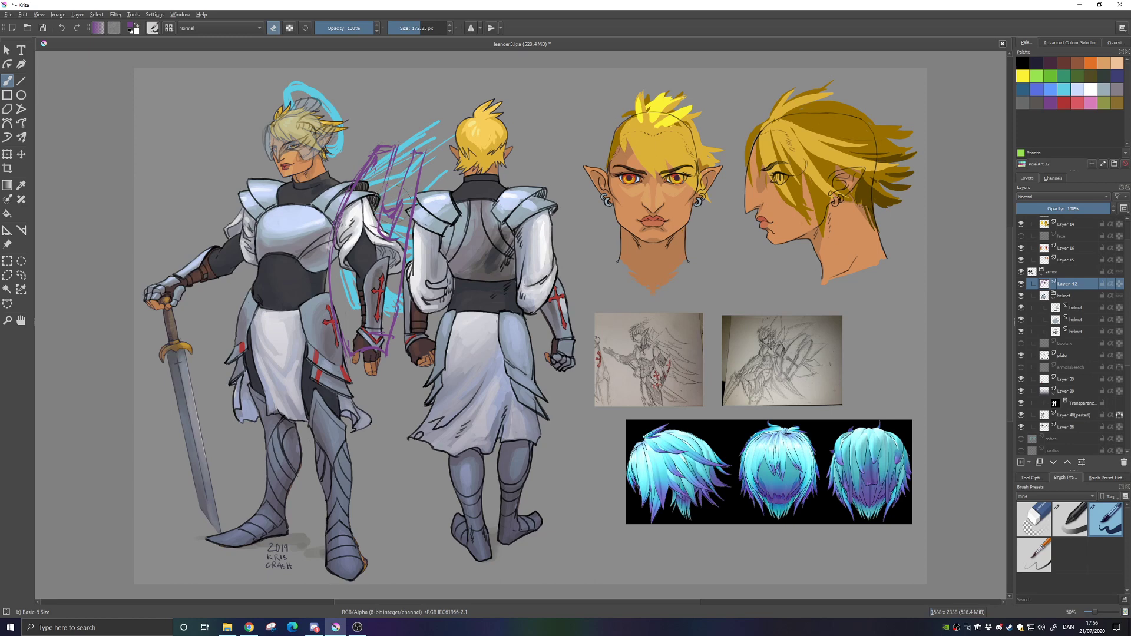
drag(386, 209, 385, 227)
key(e)
Reinforce the shield's inner edge, lower outline and notch with more purple strokes, erasing excess lines beside the notch
drag(412, 151, 405, 181)
drag(408, 222, 385, 320)
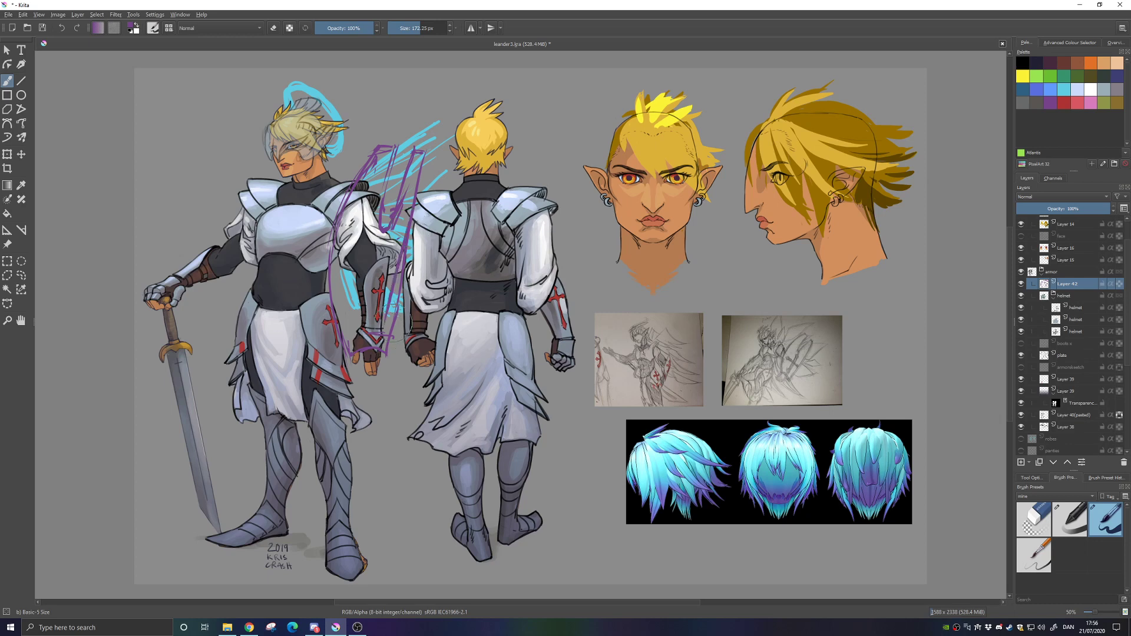
drag(400, 280, 388, 338)
drag(335, 298, 353, 345)
mouse_move(383, 149)
mouse_down()
mouse_move(404, 168)
mouse_move(389, 223)
mouse_up()
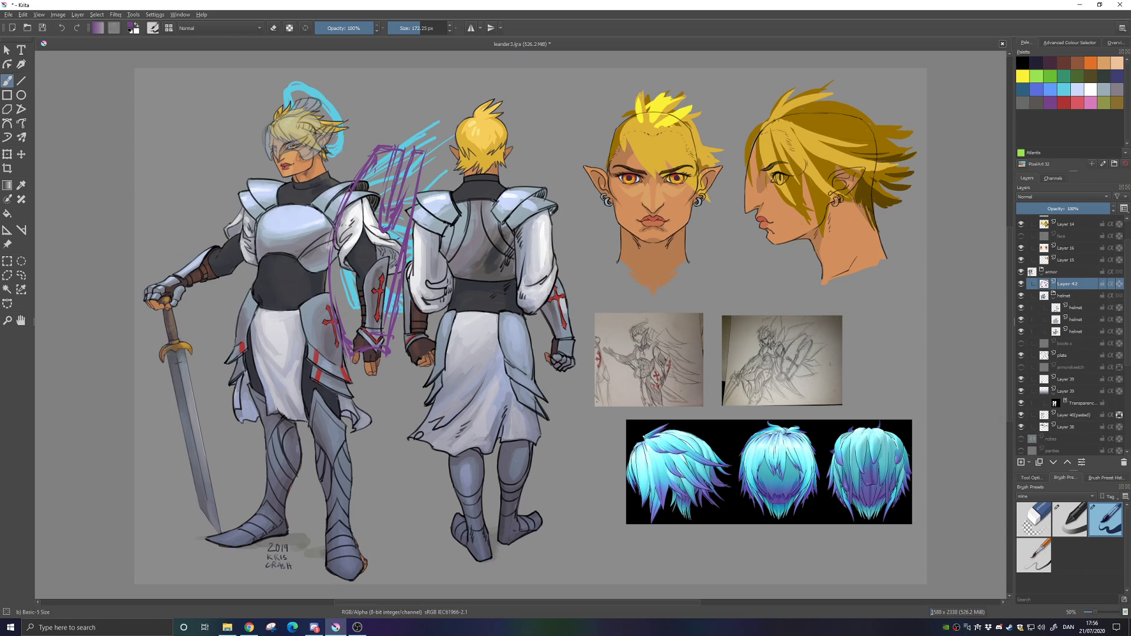
key(e)
drag(385, 180, 380, 231)
key(e)
Check the pencil reference sketches and block in a purple cross with a pointed horizontal arm on the lower shield
ctrl+scroll(743, 383, up, 1)
ctrl+scroll(744, 383, up, 1)
ctrl+scroll(742, 386, up, 1)
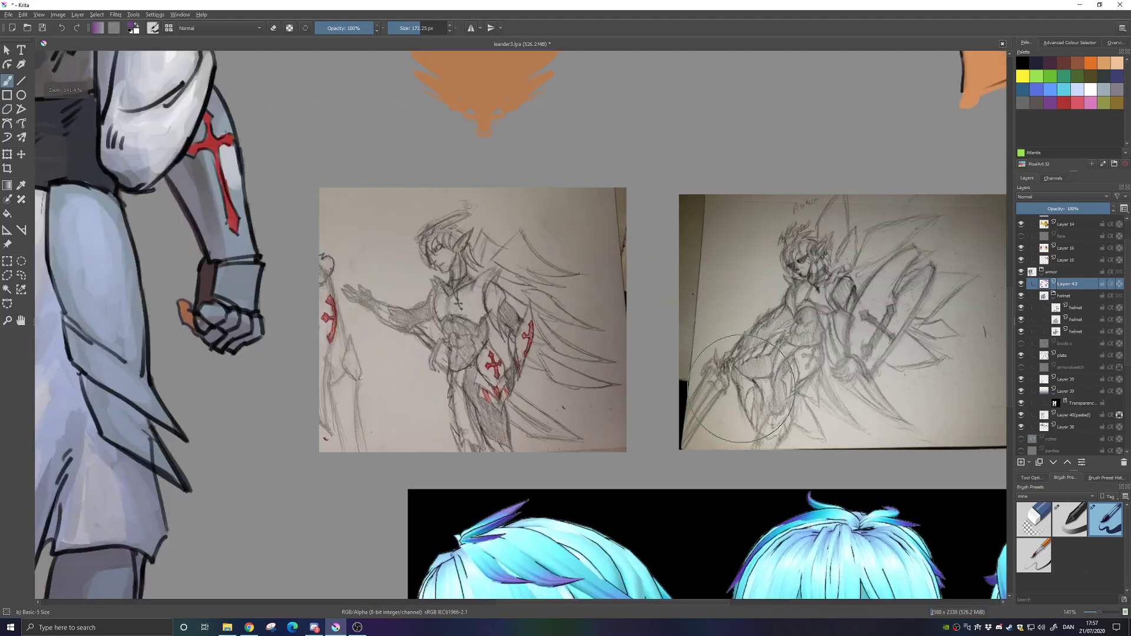
ctrl+scroll(741, 389, down, 1)
ctrl+scroll(741, 389, down, 1)
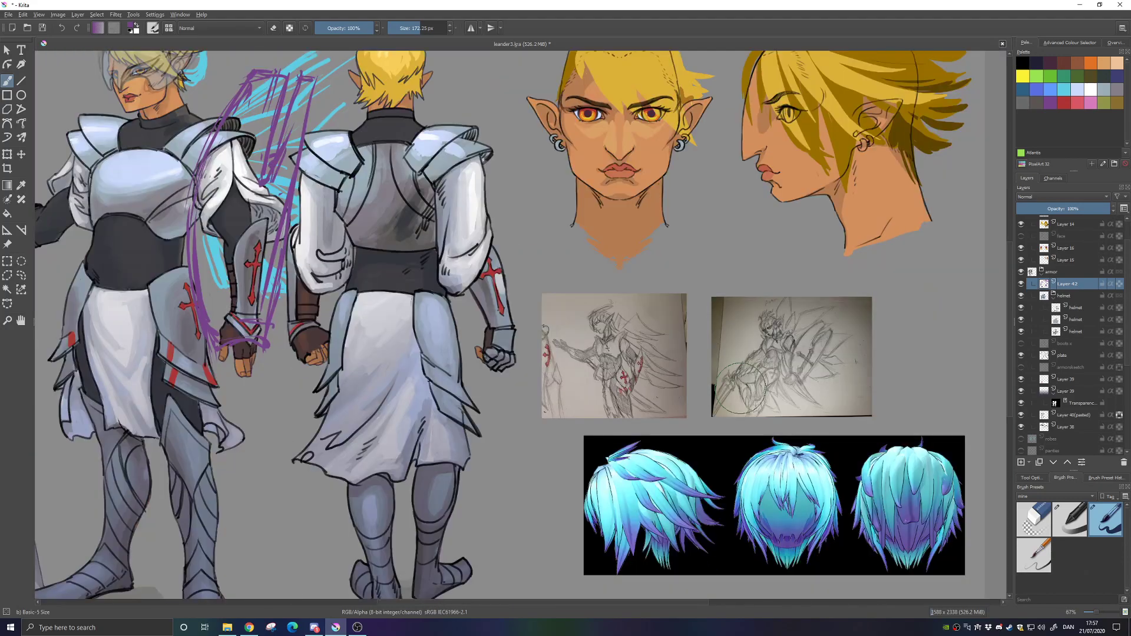
drag(408, 282, 495, 342)
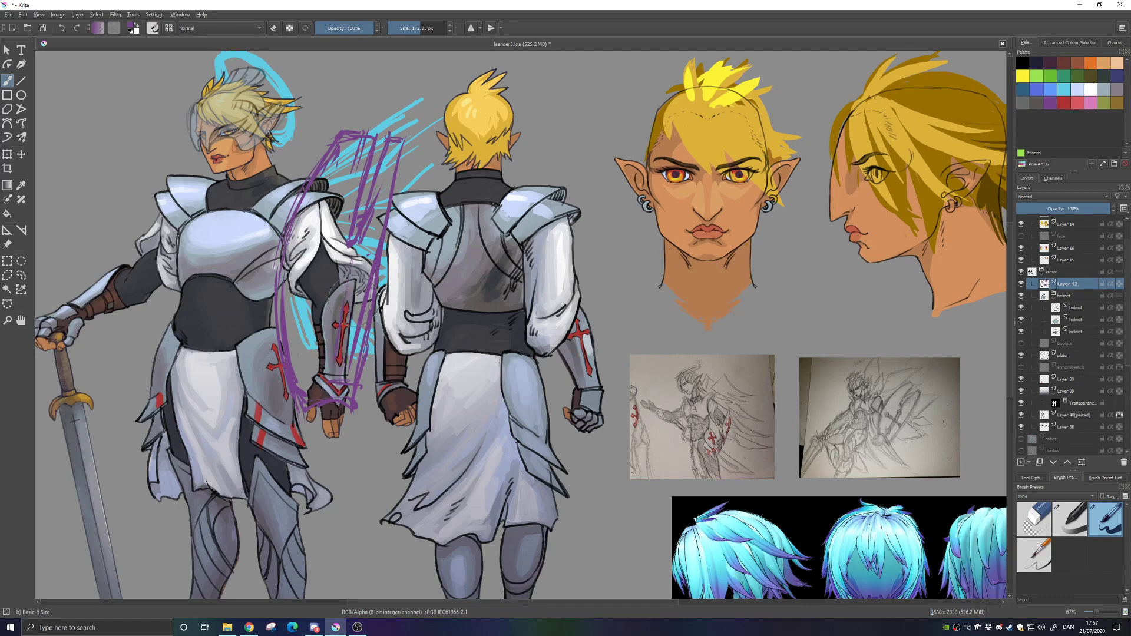
drag(350, 279, 336, 378)
mouse_move(311, 315)
mouse_down()
mouse_move(364, 317)
mouse_move(294, 314)
mouse_move(357, 320)
mouse_up()
key(ctrl+z)
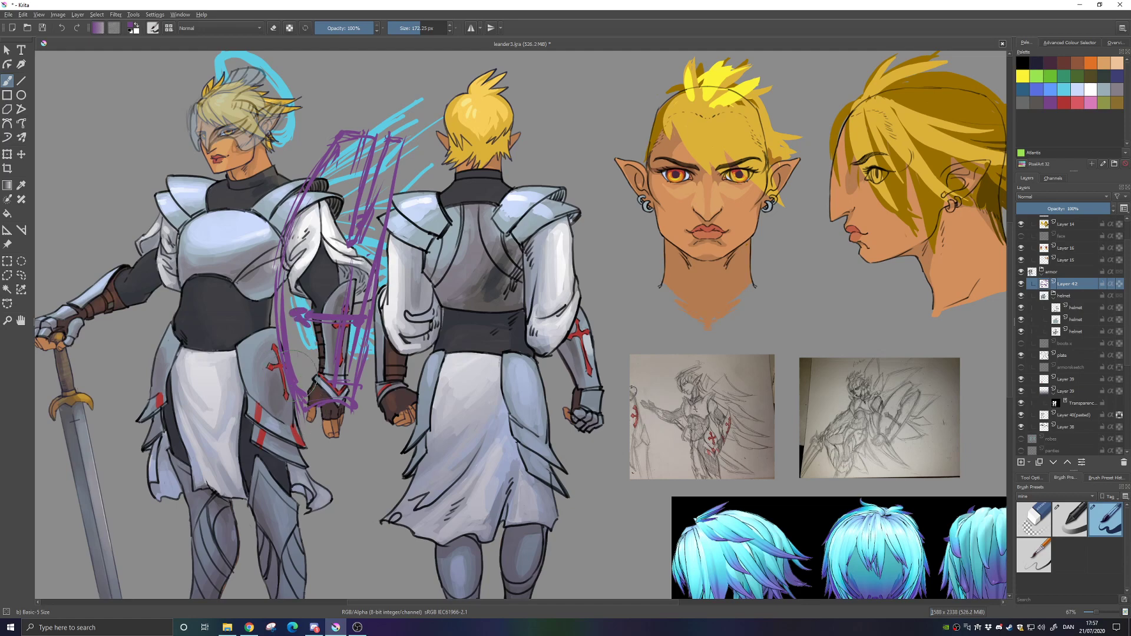
Clean up the shield's side edges and the strokes around the cross by alternating between erasing and painting
key(e)
drag(284, 288, 296, 403)
mouse_move(292, 351)
mouse_down()
mouse_move(301, 410)
mouse_move(348, 399)
mouse_up()
key(e)
key(e)
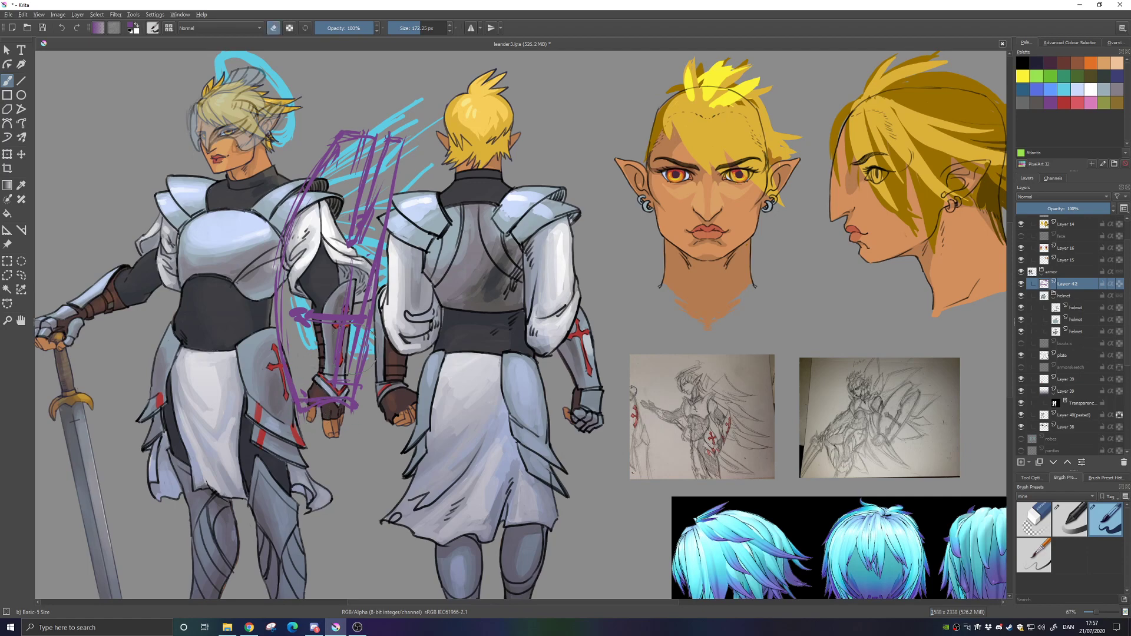
drag(360, 309, 374, 257)
drag(377, 192, 360, 242)
key(e)
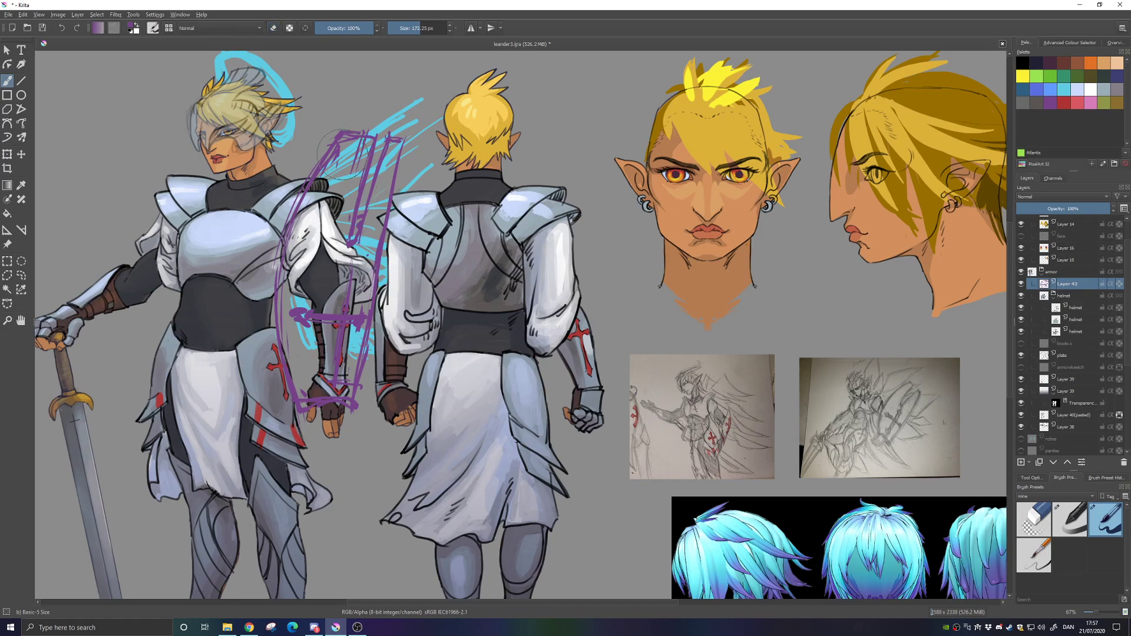
Erase the stray strokes inside the upper corner of the shield outline
key(e)
mouse_move(333, 171)
mouse_down()
mouse_move(340, 147)
mouse_move(350, 174)
mouse_up()
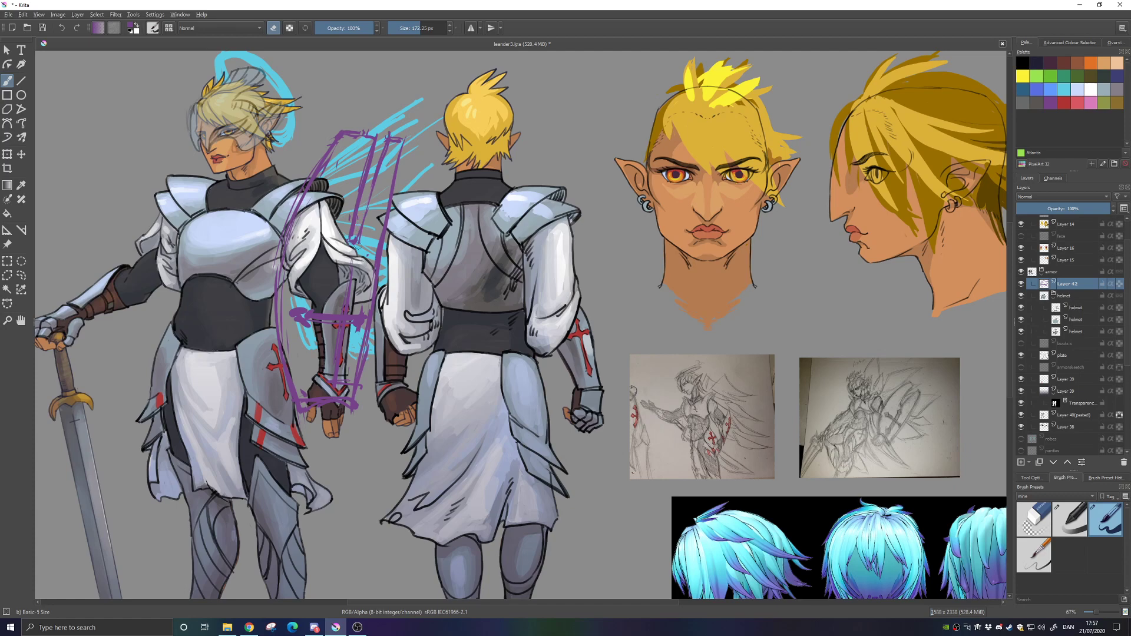
key(e)
key(e)
key(e)
Extend the cross's vertical arm upward and thicken its lower part down toward the hand
drag(357, 249, 350, 263)
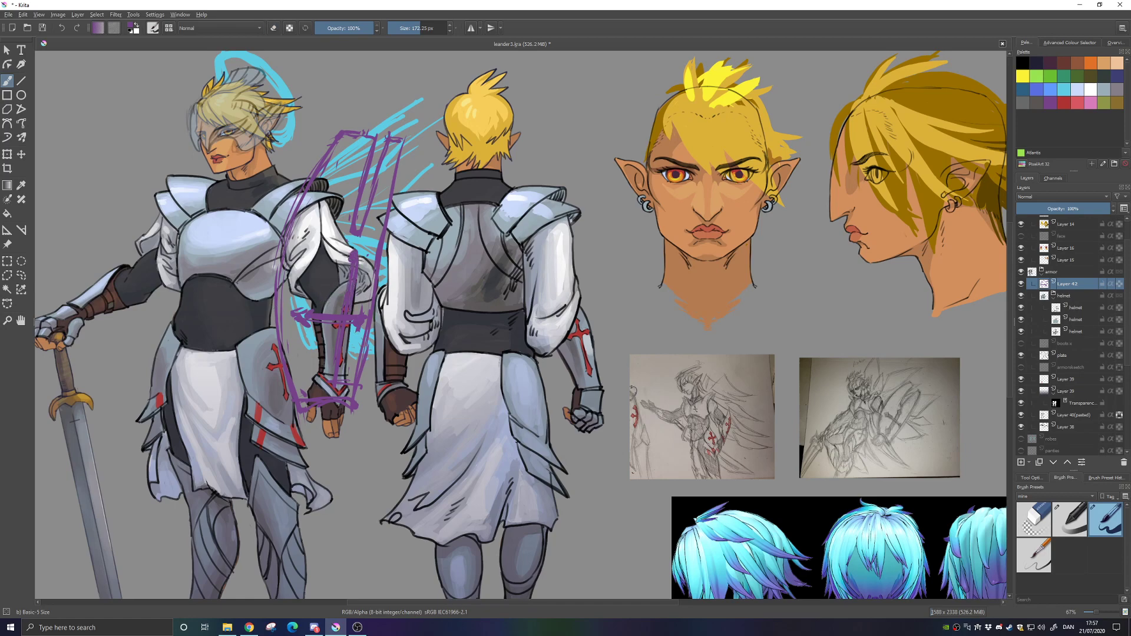
drag(344, 346, 336, 382)
key(e)
key(e)
key(ctrl+z)
key(alt+Tab)
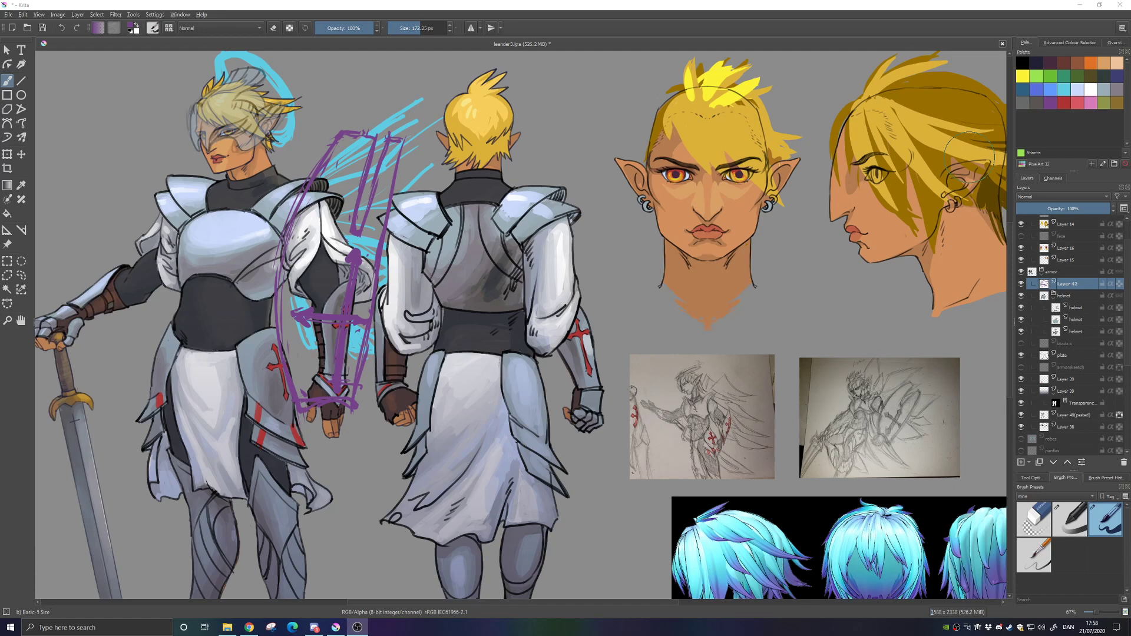
click(342, 313)
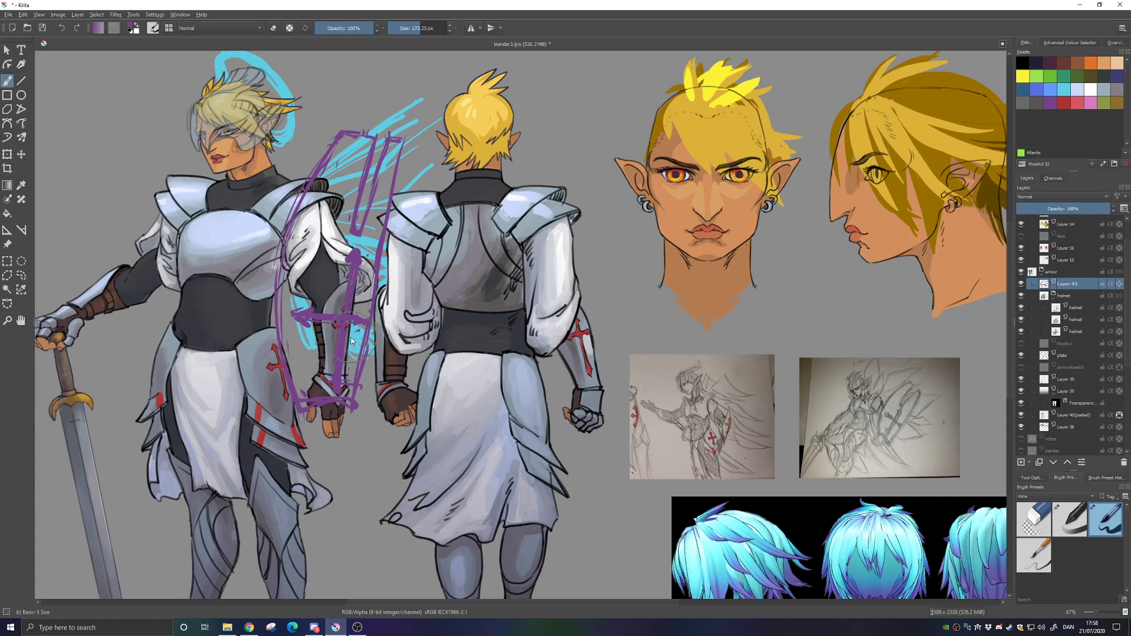
mouse_move(382, 316)
mouse_down()
mouse_move(483, 349)
mouse_move(470, 368)
mouse_up()
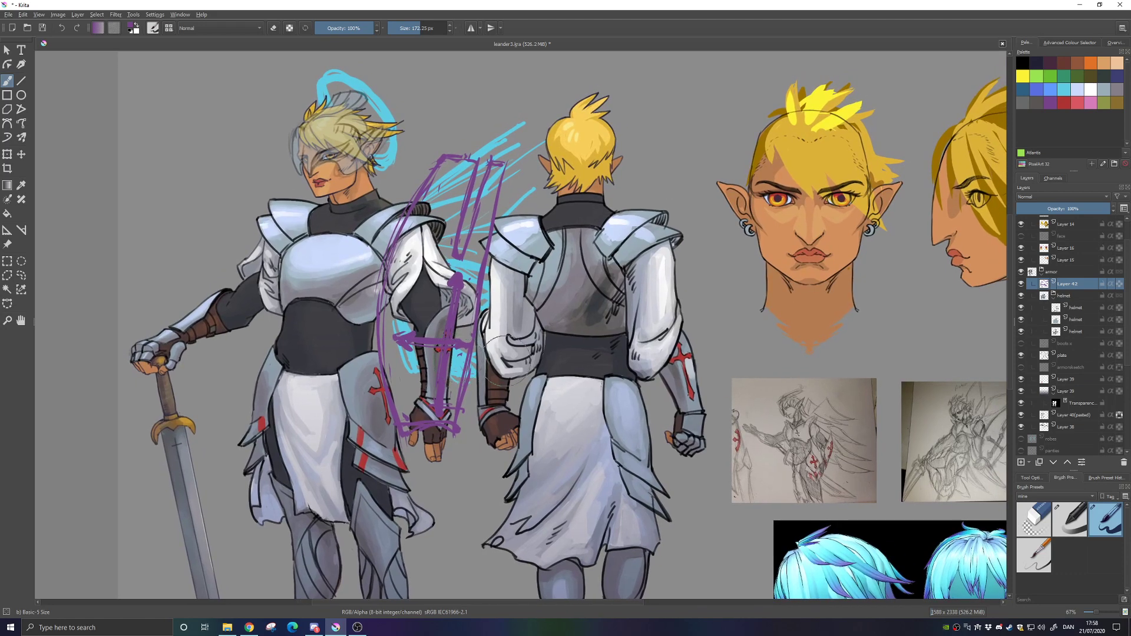
drag(528, 371, 534, 396)
key(h)
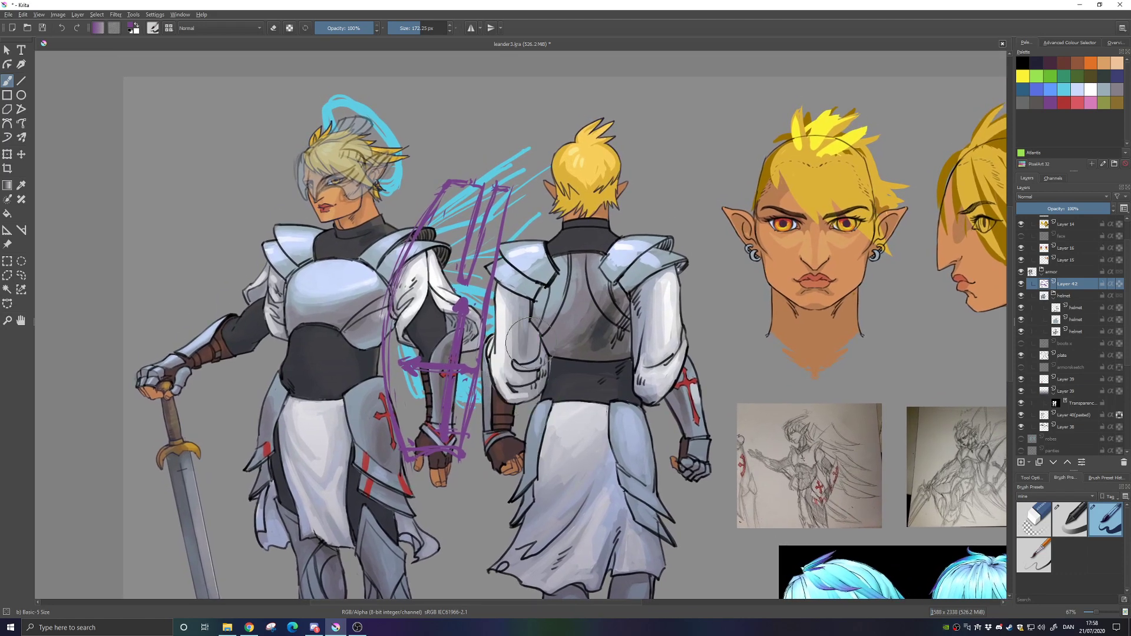
drag(483, 341, 511, 352)
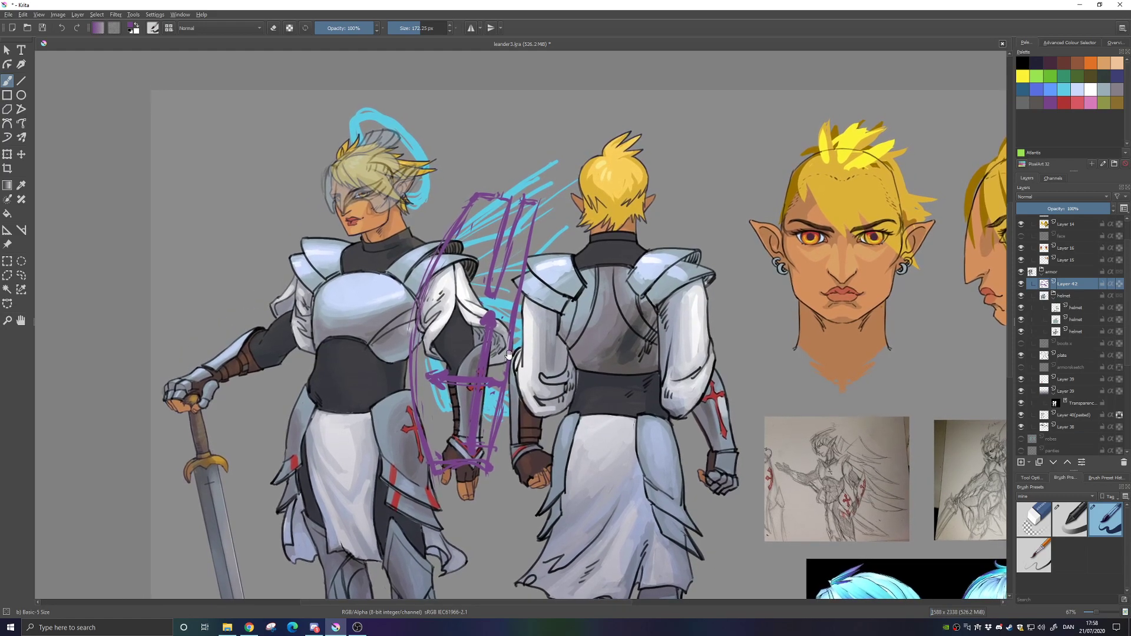
key(1)
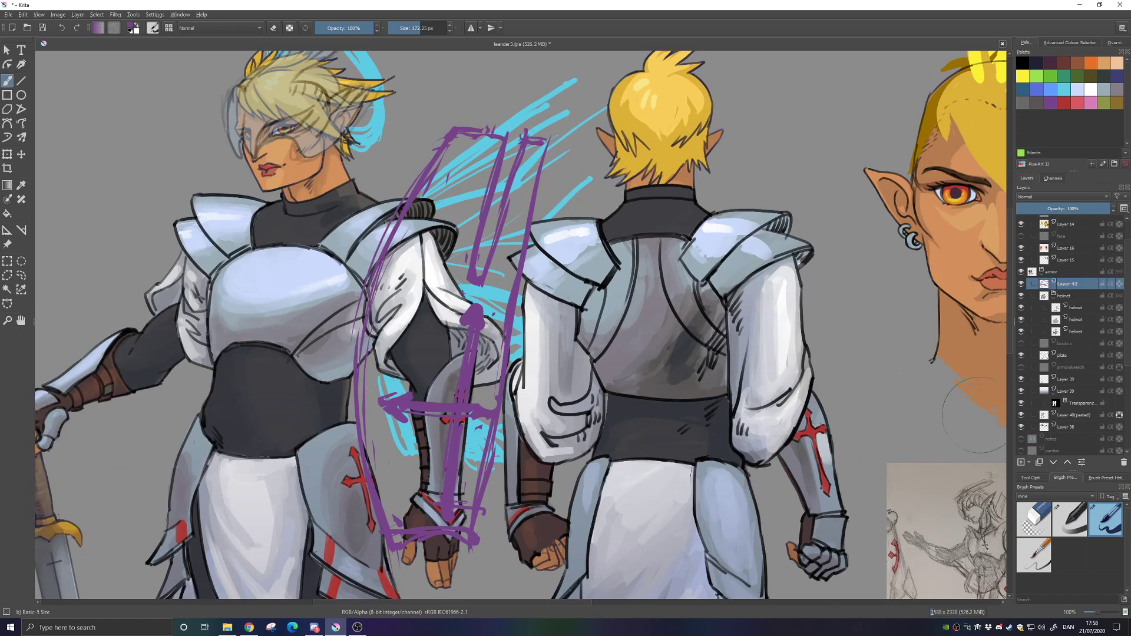
Move the shield sketch layer above the armor group and lower the armor group's opacity to about 29%
drag(1089, 286, 1085, 271)
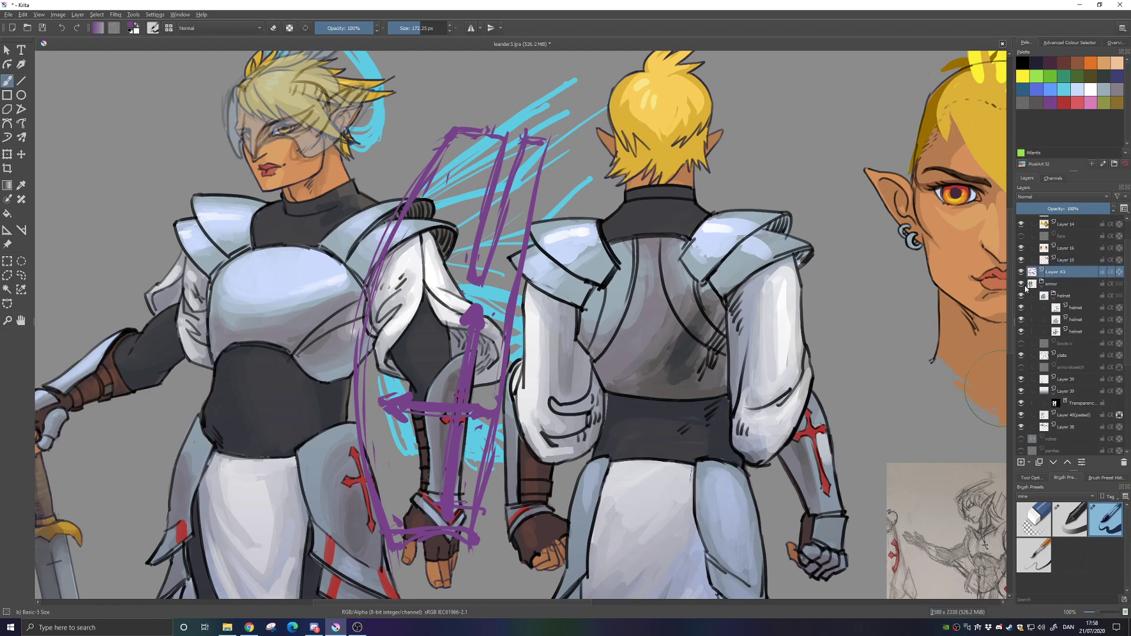
click(1059, 288)
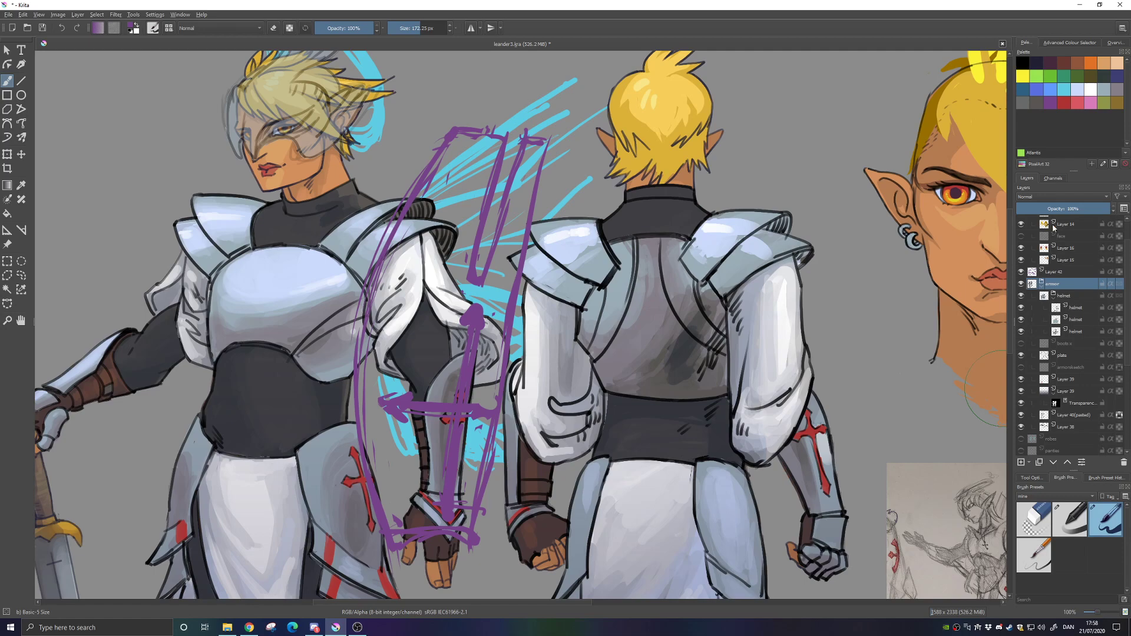
click(1044, 210)
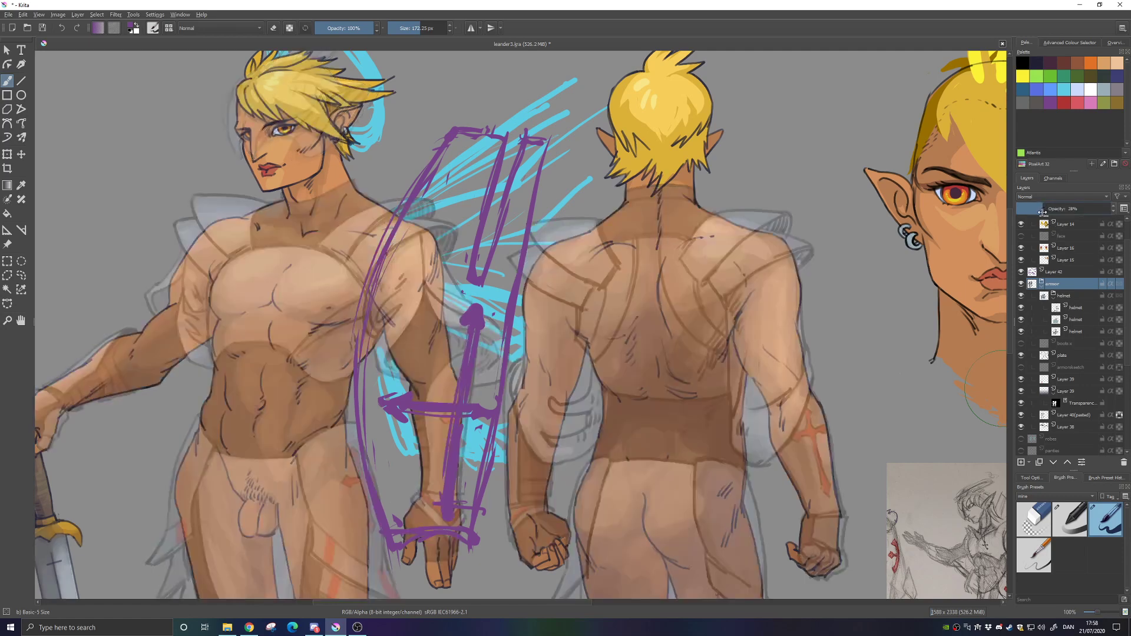
drag(1043, 212, 1045, 210)
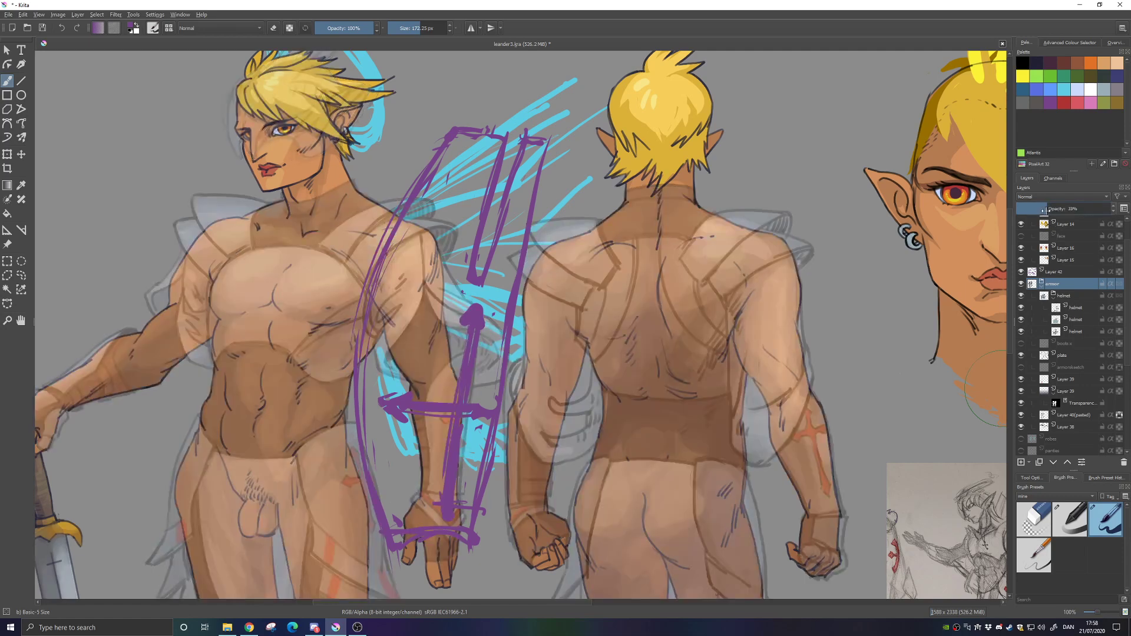
Lower the shield sketch layer's opacity to about 46% and add a new paint layer above it
click(1055, 272)
click(1060, 209)
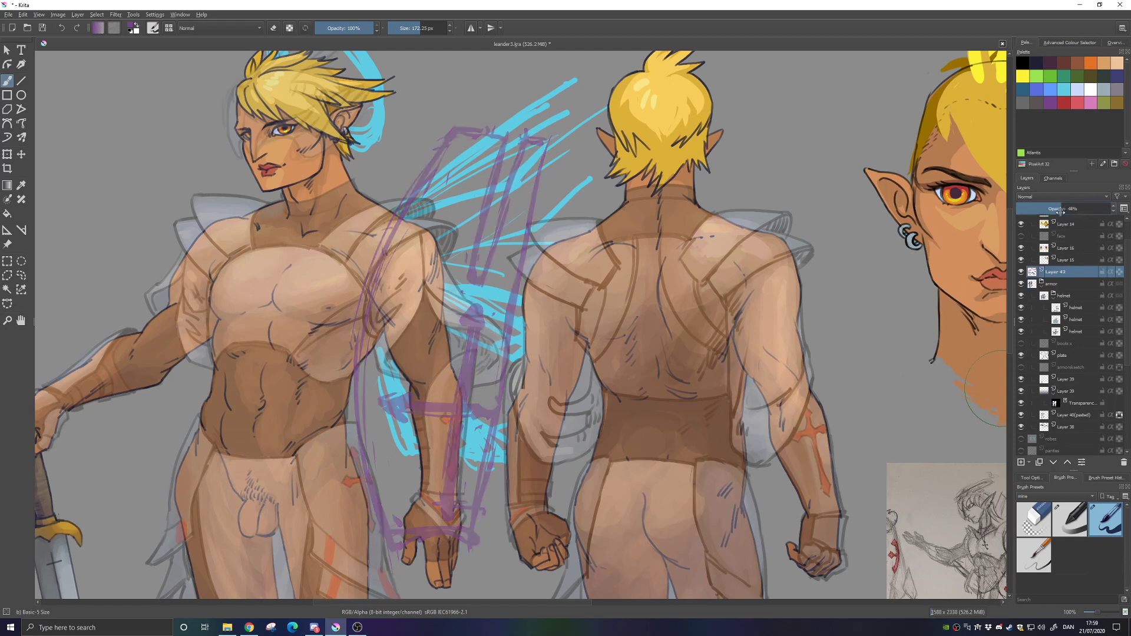
click(1021, 462)
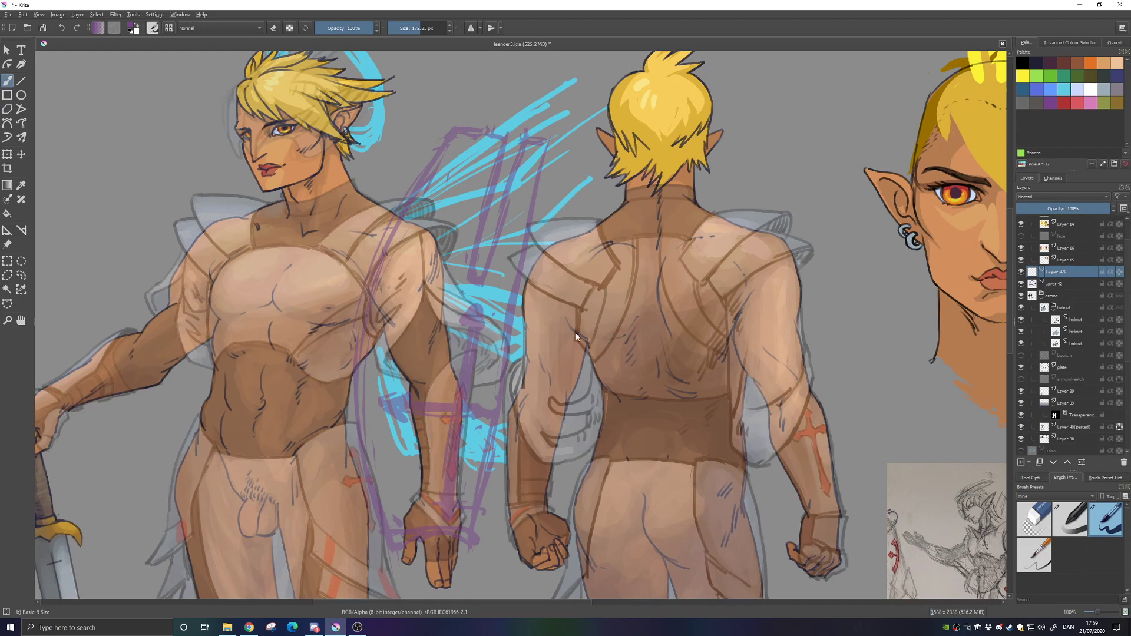
Save the drawing as a new Krita document named leander4
key(ctrl+shift+s)
click(121, 282)
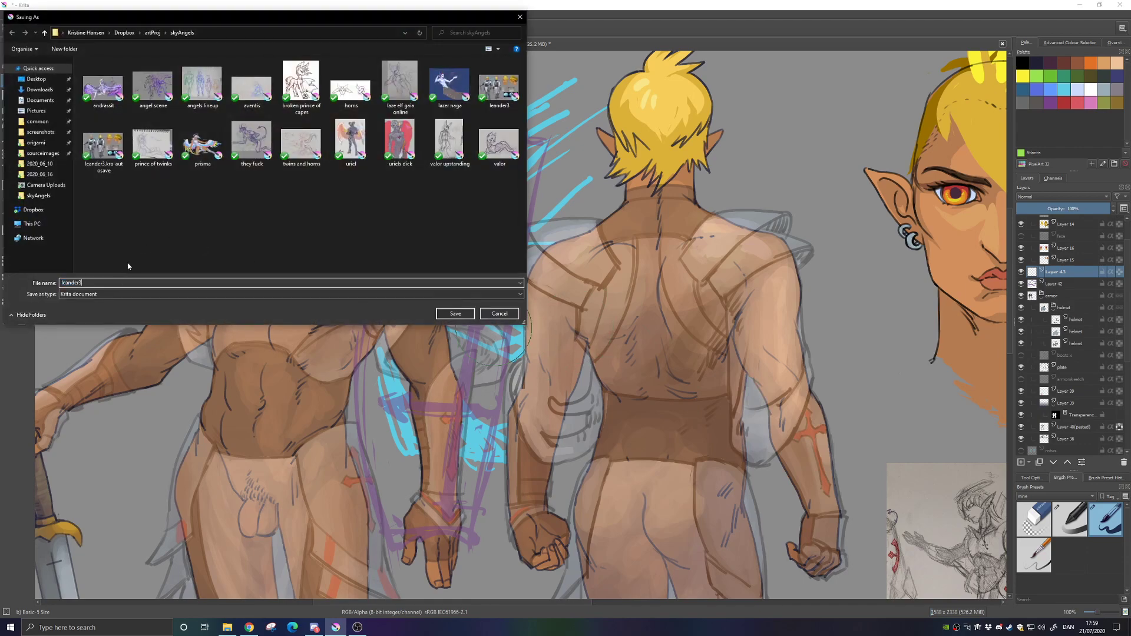
key(BackSpace)
text(4)
key(Return)
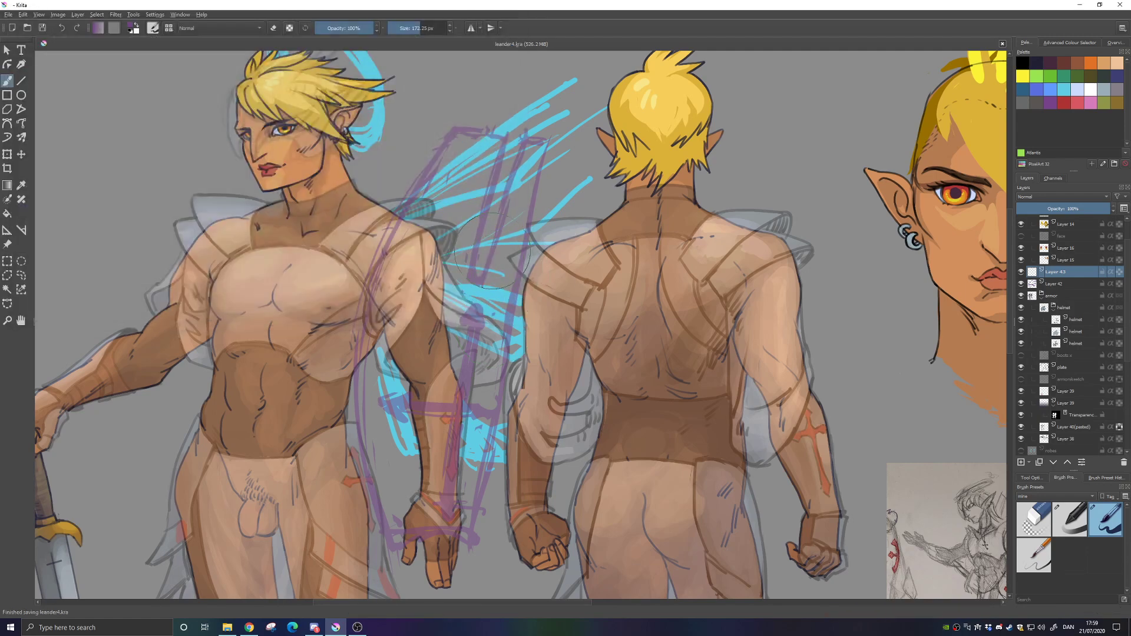
Choose the Basic-6 Details brush with black as the foreground color and undo the test strokes over the shield sketch
right_click(495, 253)
click(551, 268)
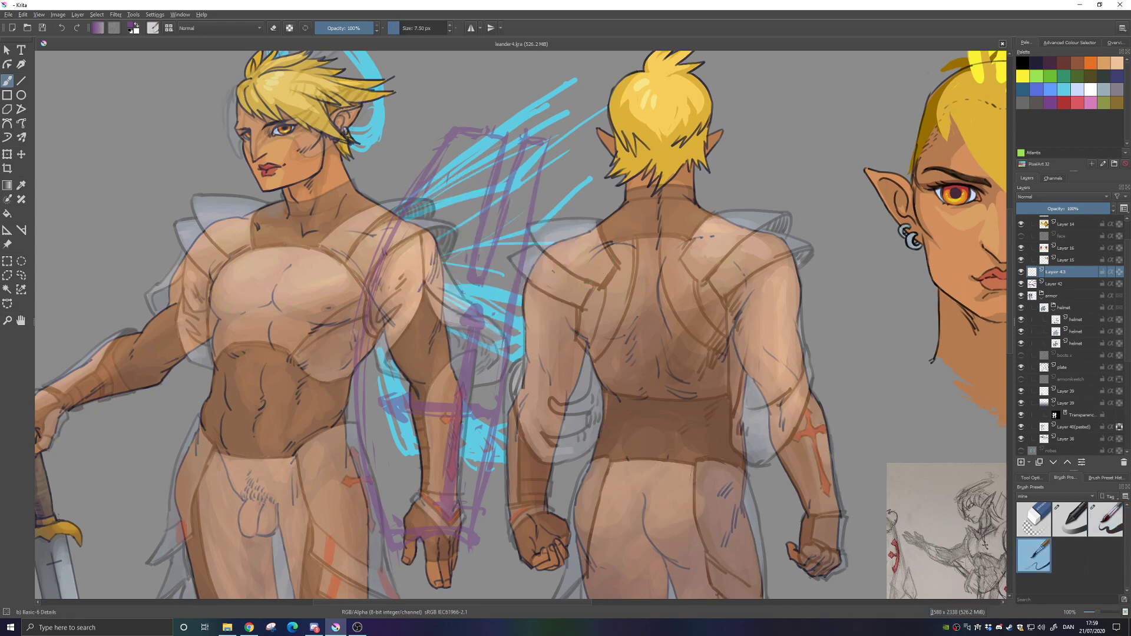
drag(485, 254, 509, 309)
key(ctrl+z)
key(e)
key(e)
key(d)
drag(444, 304, 475, 354)
key(ctrl+z)
drag(416, 306, 426, 285)
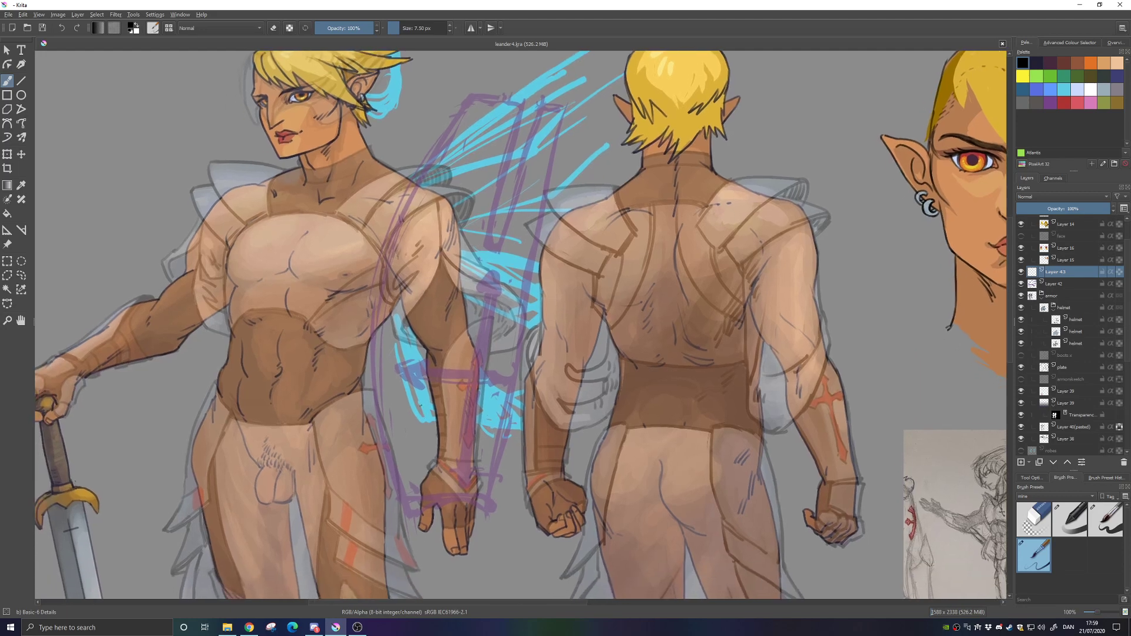
Look through the brush preset history and bring up the brush tool's smoothing options
click(1099, 478)
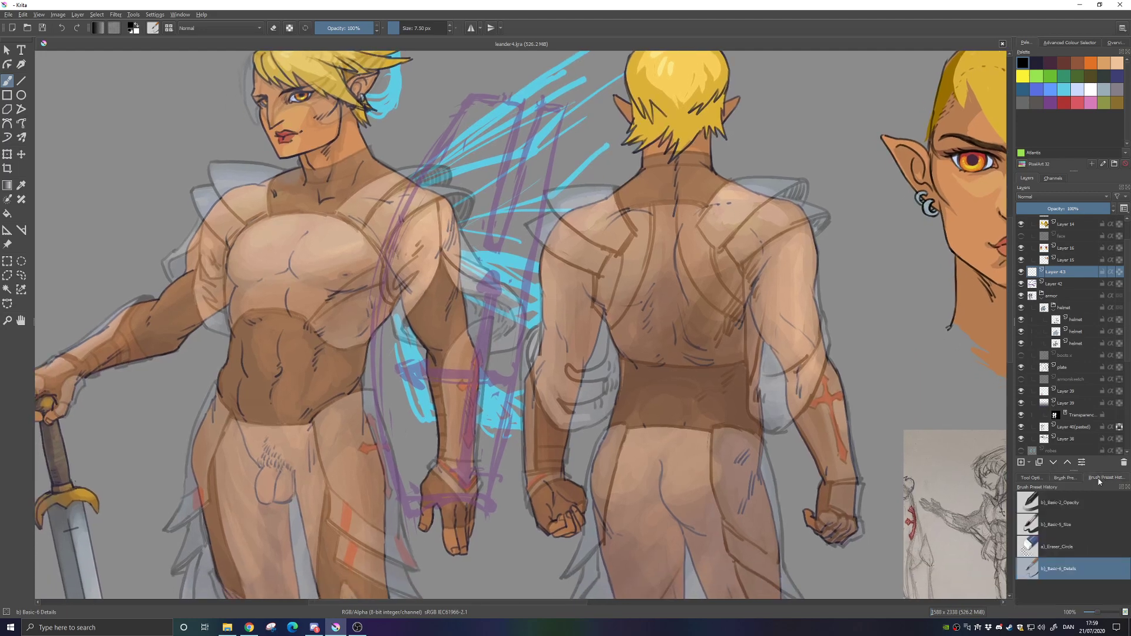
click(1052, 481)
click(1037, 478)
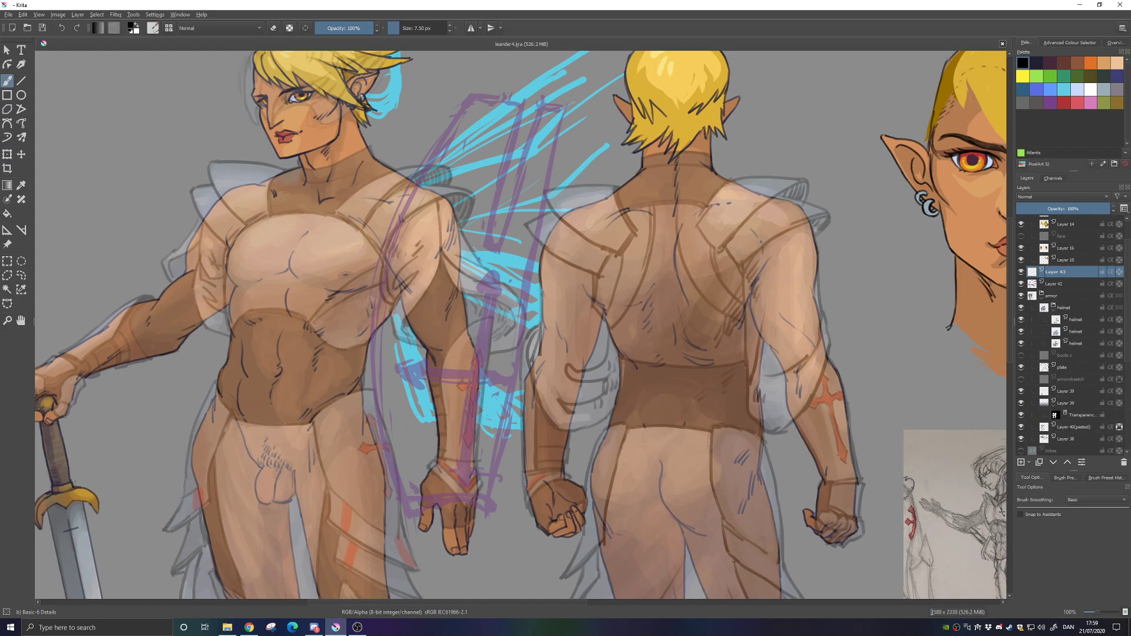
Ink the shield's curved bottom edge across the hand, from one lower corner to the other
mouse_move(576, 557)
mouse_down()
mouse_move(313, 412)
mouse_move(237, 413)
mouse_up()
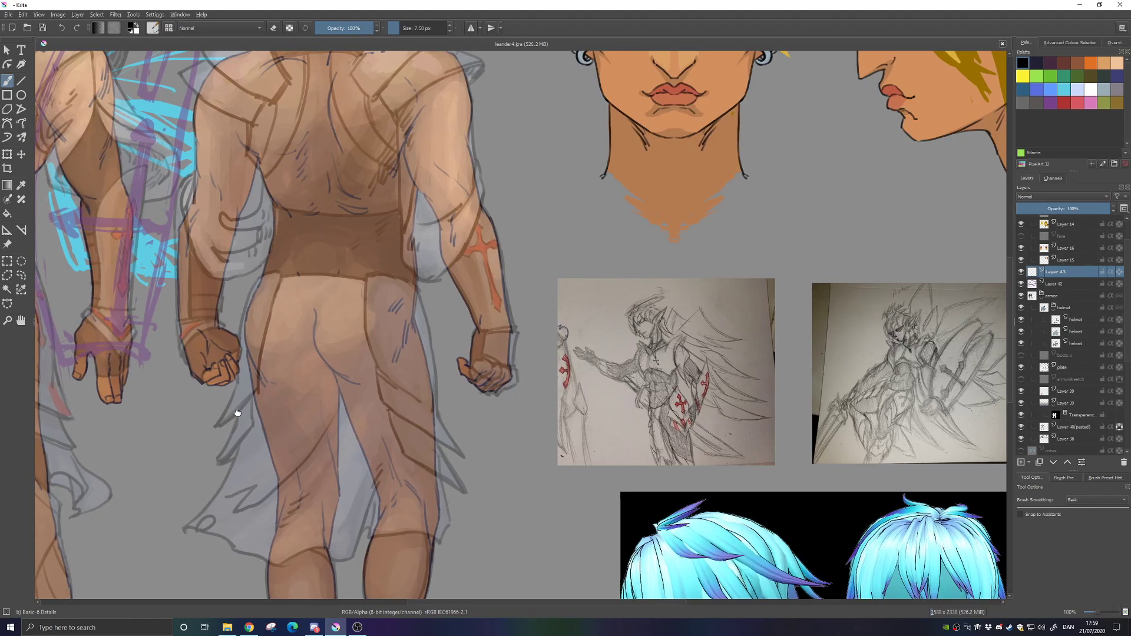
drag(237, 412, 412, 507)
drag(325, 533, 440, 445)
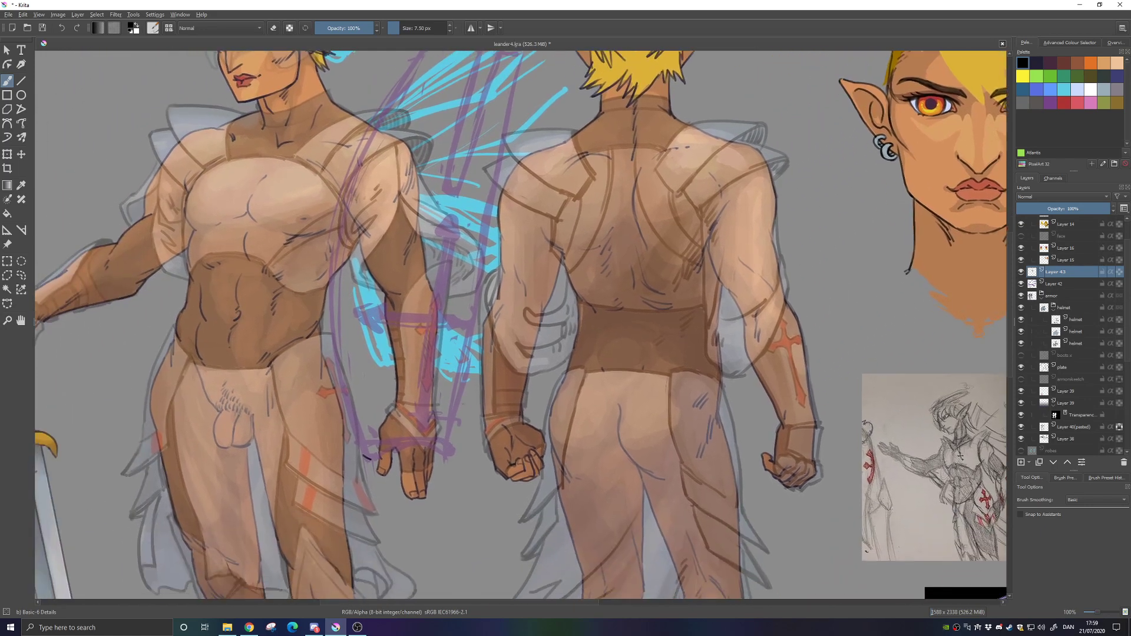
drag(364, 457, 443, 452)
key(ctrl+z)
drag(363, 458, 448, 447)
key(ctrl+z)
mouse_move(364, 457)
mouse_down()
mouse_move(445, 444)
mouse_move(446, 456)
mouse_up()
key(alt+Tab)
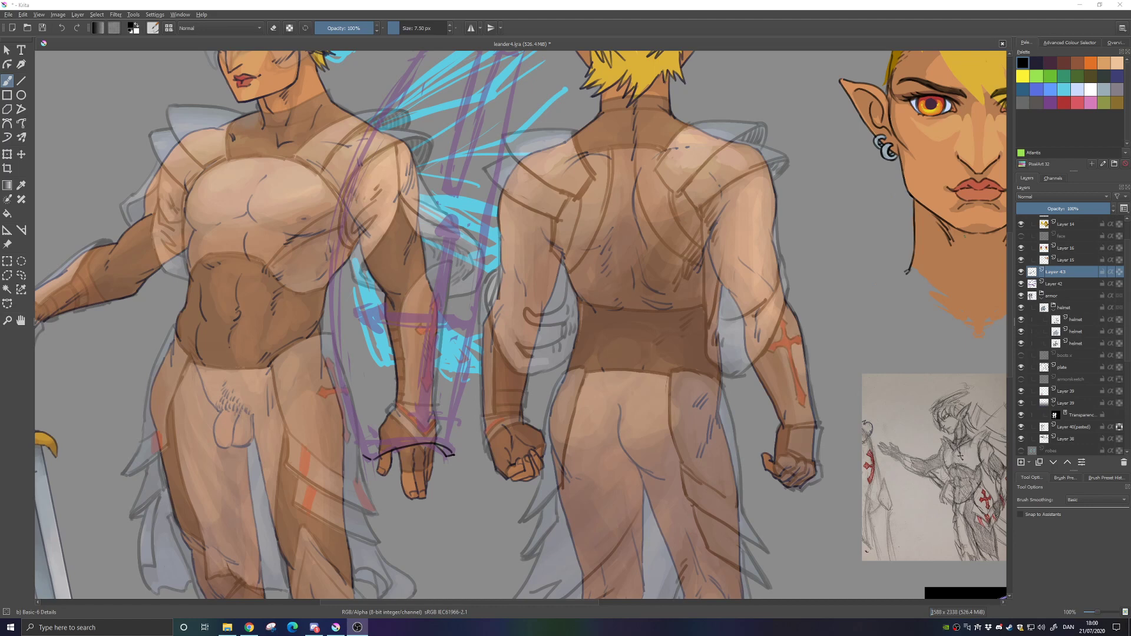
Ink the lowest part of the shield's right edge, running up from the bottom right corner
drag(454, 453, 453, 395)
mouse_move(492, 394)
mouse_down()
mouse_move(447, 423)
mouse_move(407, 480)
mouse_up()
key(ctrl+z)
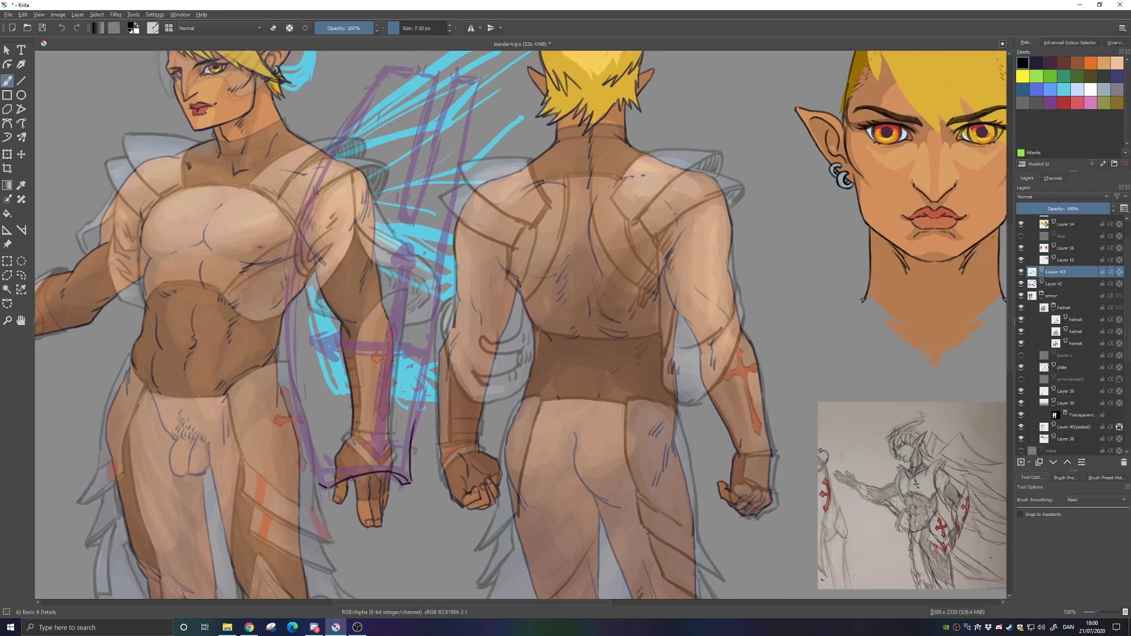
drag(426, 370, 415, 431)
Try to ink the shield's lower left edge up from the bottom corner, undoing the unsatisfactory strokes
mouse_move(317, 434)
mouse_down()
mouse_move(311, 482)
mouse_move(287, 299)
mouse_up()
drag(311, 447, 288, 292)
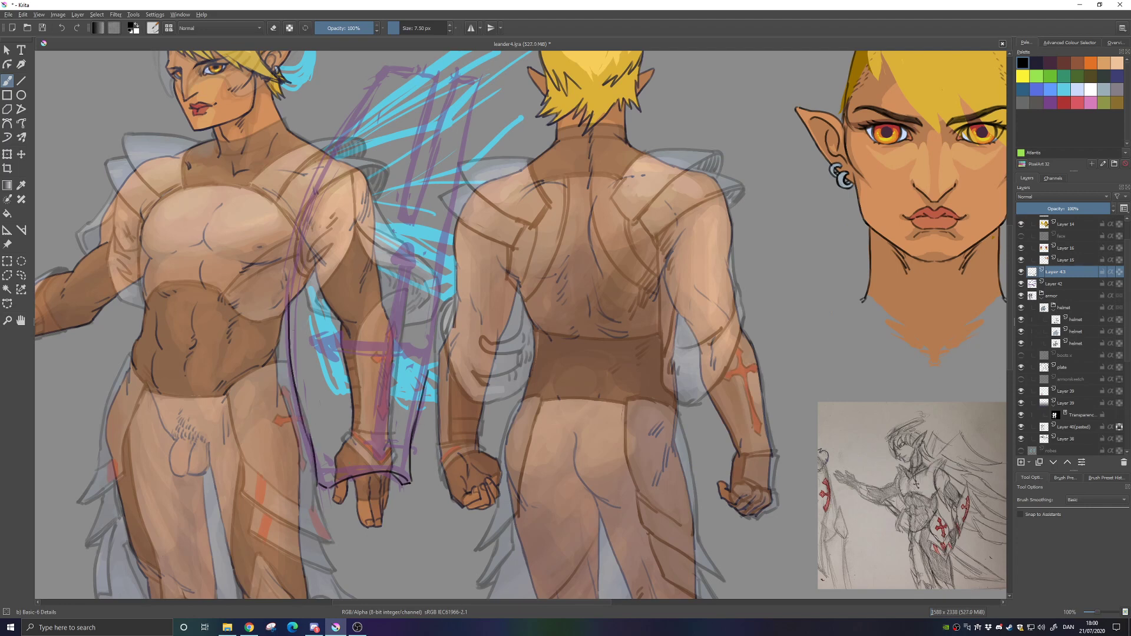
key(ctrl+z)
drag(313, 473, 288, 293)
key(e)
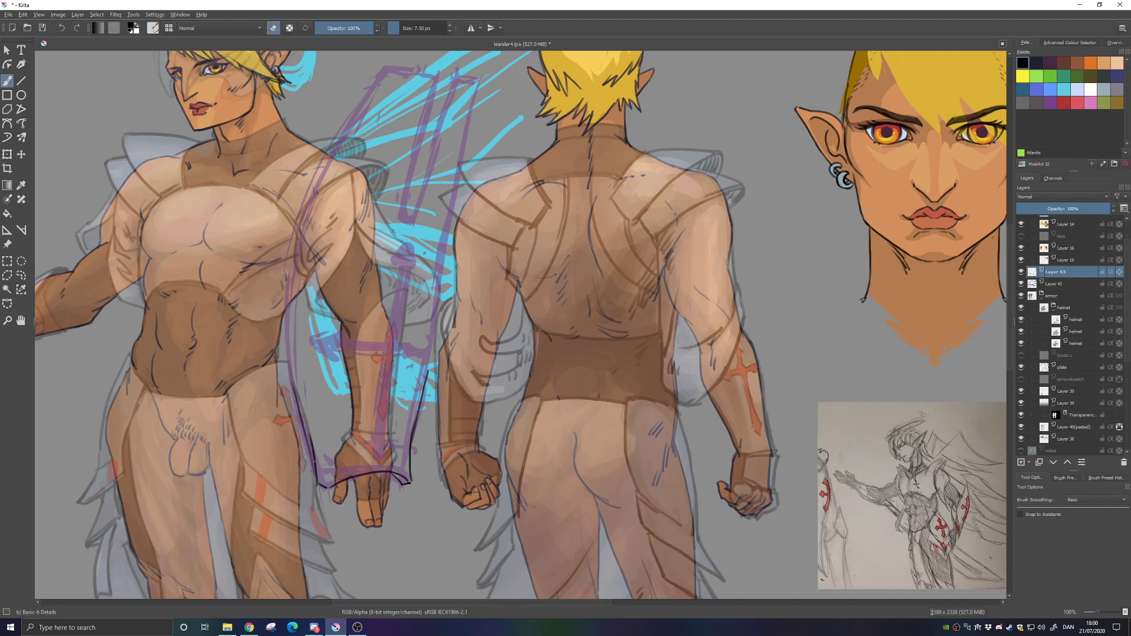
key(e)
drag(314, 462, 288, 392)
key(ctrl+z)
mouse_move(311, 449)
mouse_down()
mouse_move(294, 321)
mouse_move(276, 440)
mouse_up()
key(ctrl+z)
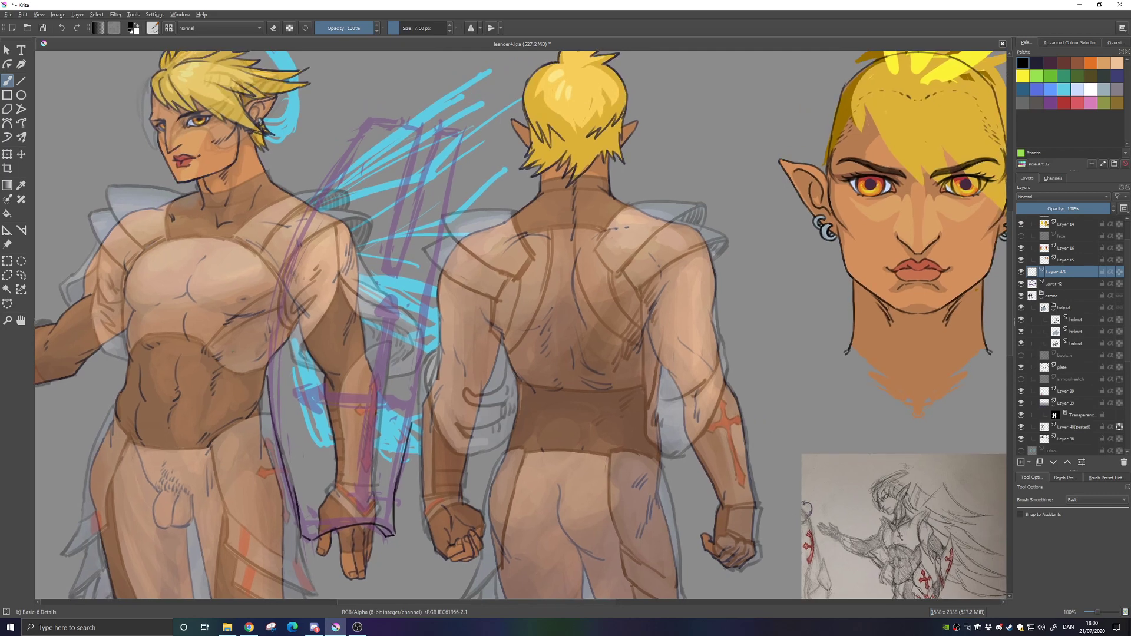
key(ctrl+z)
Clean up the shield's bottom left corner with the eraser and ink the lower left edge up along the hip
key(e)
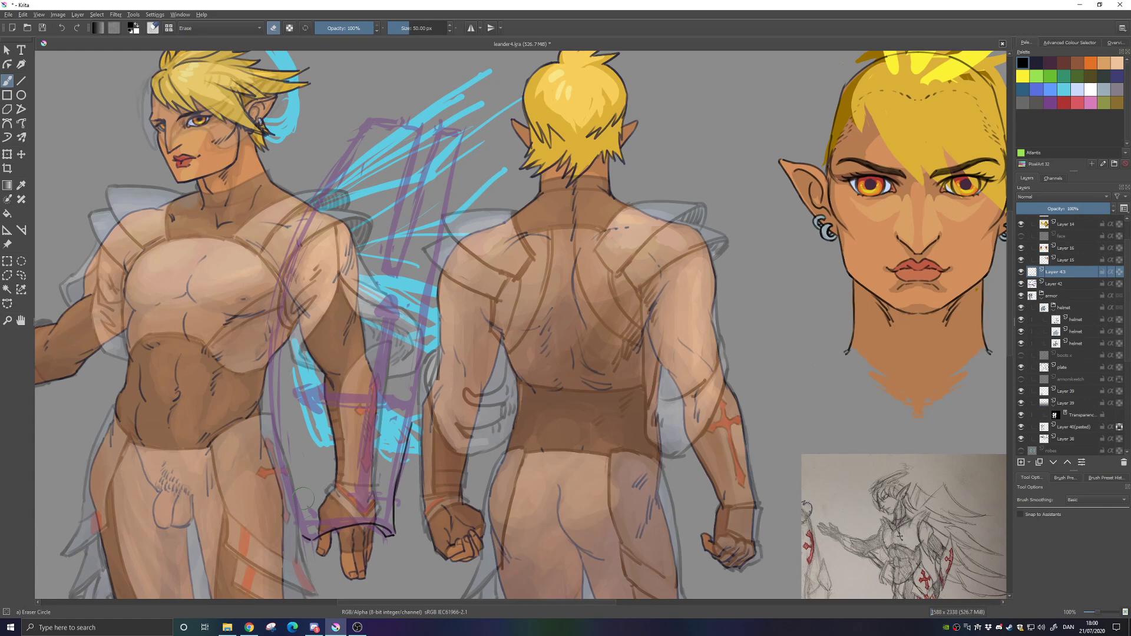
drag(298, 536, 304, 497)
key(e)
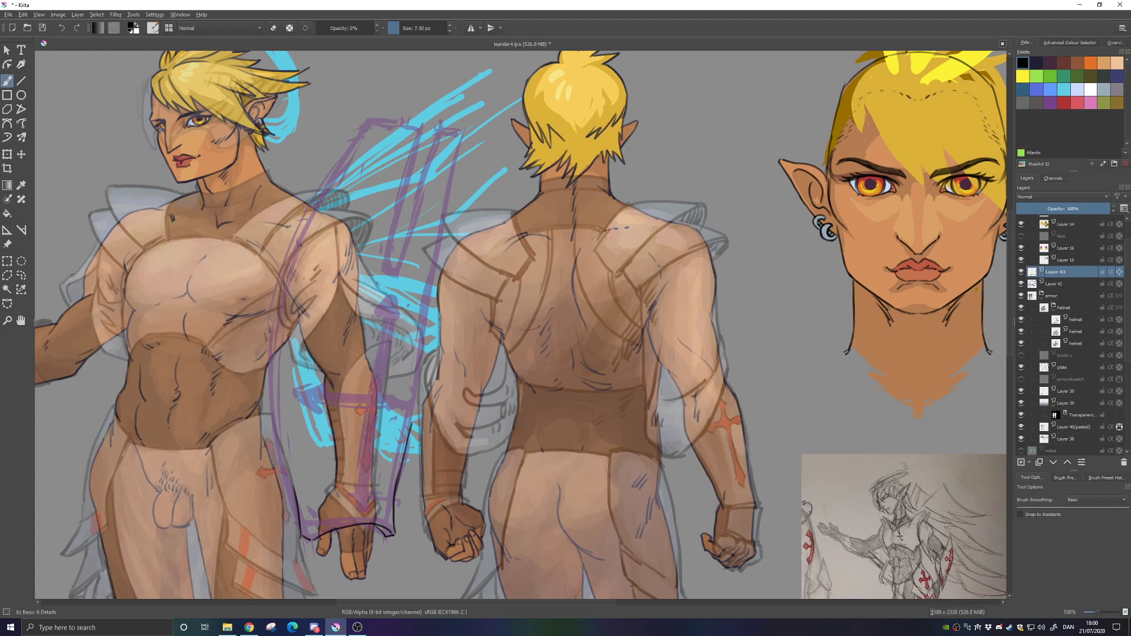
Restore the brush opacity to 100% and undo the stray strokes around the elbow and hip
right_click(353, 316)
drag(357, 26, 377, 27)
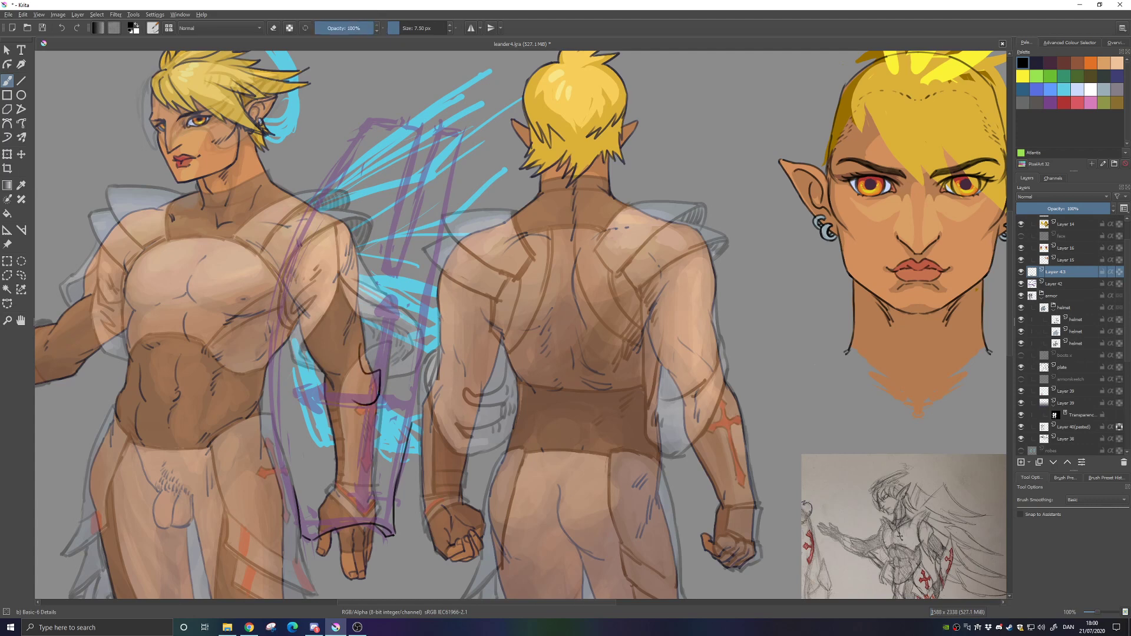
mouse_move(290, 408)
mouse_down()
mouse_move(279, 480)
mouse_move(275, 378)
mouse_move(272, 458)
mouse_up()
key(ctrl+z)
key(ctrl+z)
Ink the shield's upper left edge in one long curve over the shoulder to the top corner, redoing it until smooth
mouse_move(274, 371)
mouse_down()
mouse_move(305, 216)
mouse_move(358, 152)
mouse_up()
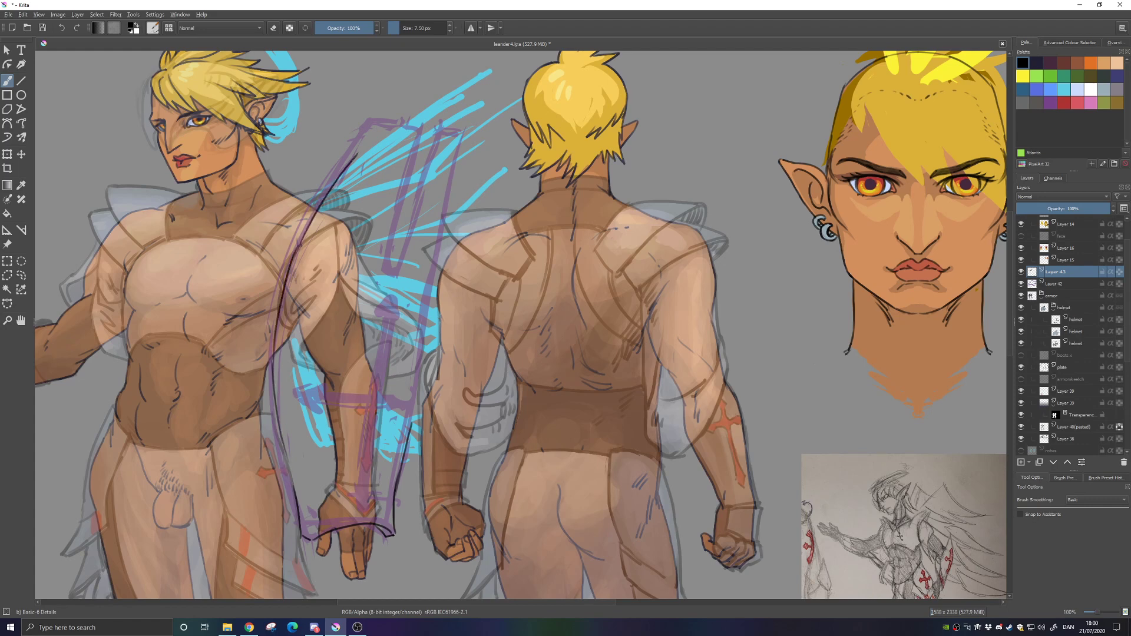
key(ctrl+z)
drag(279, 318, 377, 144)
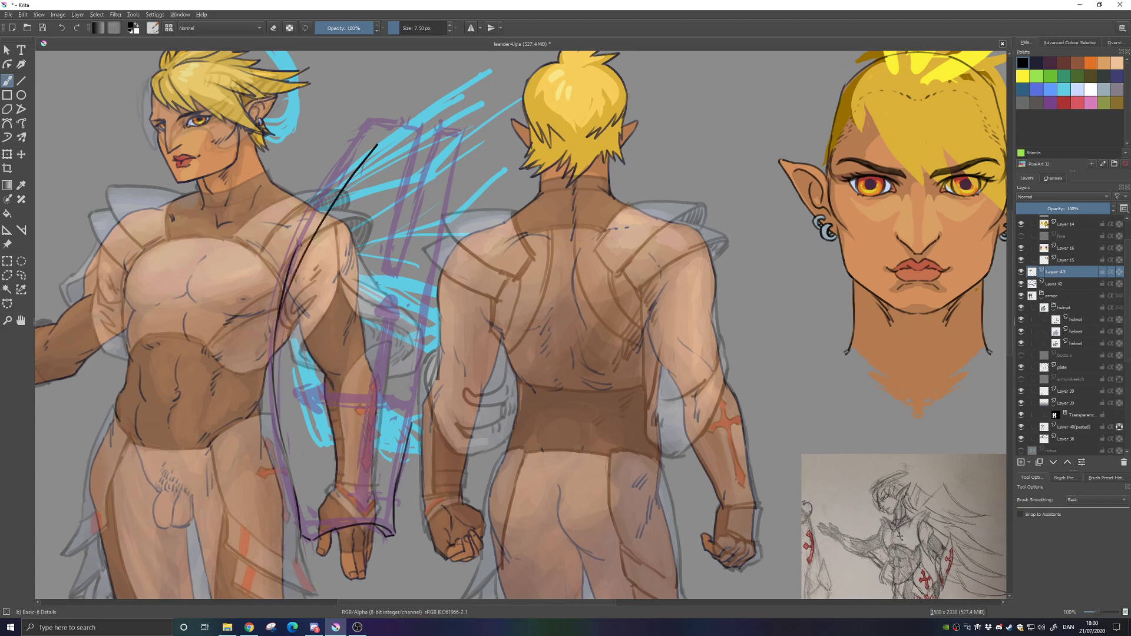
key(ctrl+z)
mouse_move(278, 320)
mouse_down()
mouse_move(358, 155)
mouse_move(386, 122)
mouse_up()
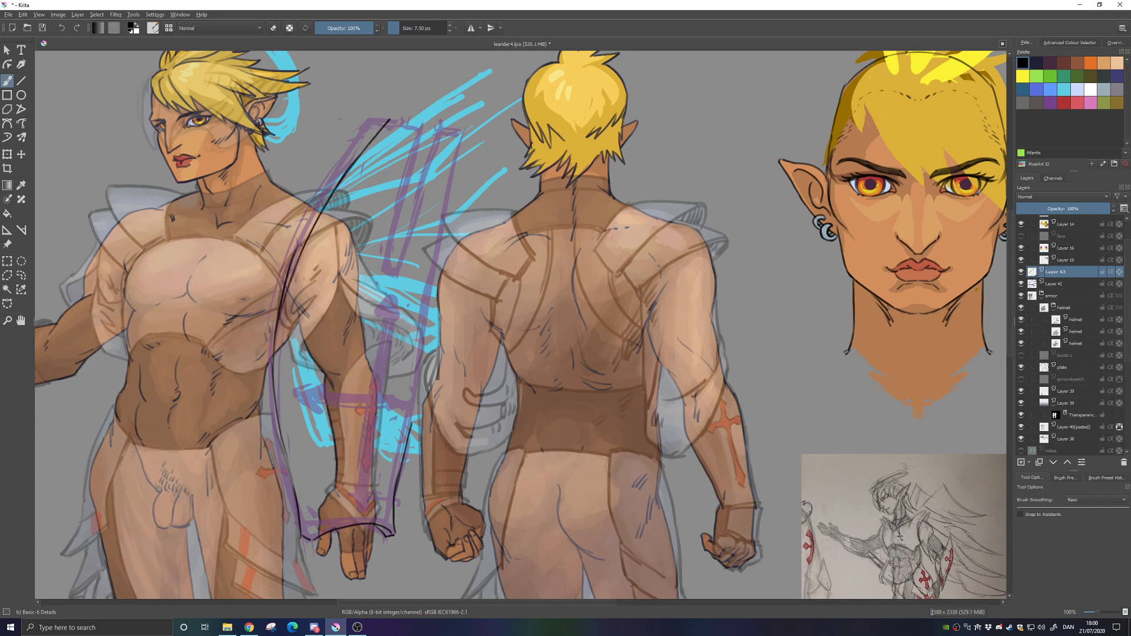
key(e)
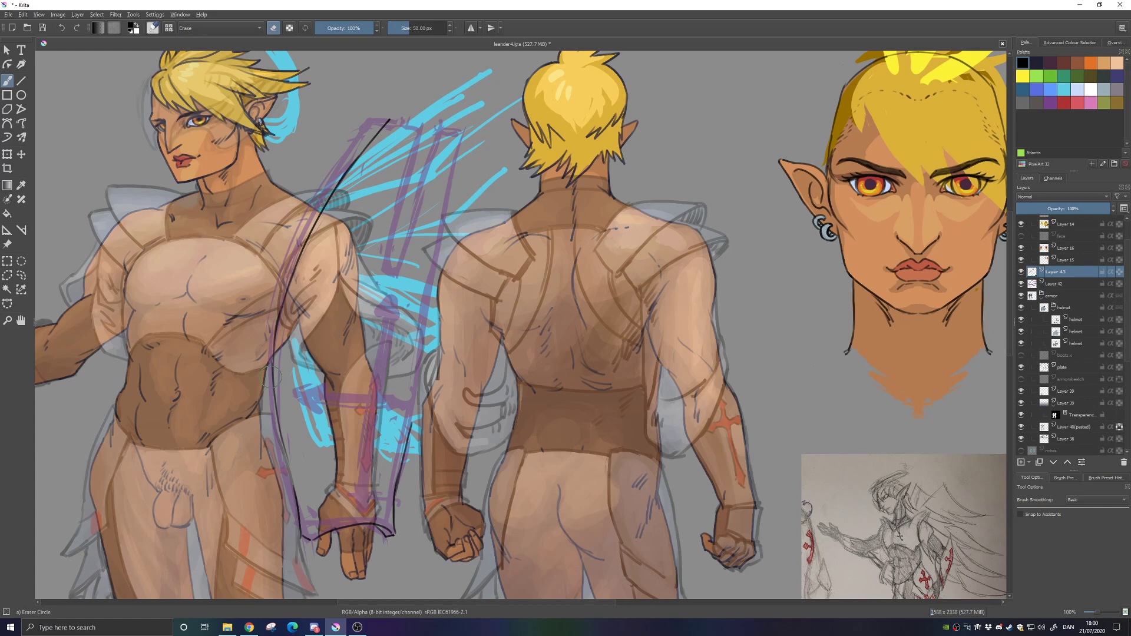
Ink the short top edge of the shield's main plate and its inner edge down to the base of the slot
key(e)
mouse_move(394, 119)
mouse_down()
mouse_move(422, 123)
mouse_move(388, 272)
mouse_move(387, 270)
mouse_up()
key(ctrl+z)
key(ctrl+z)
key(ctrl+z)
key(ctrl+z)
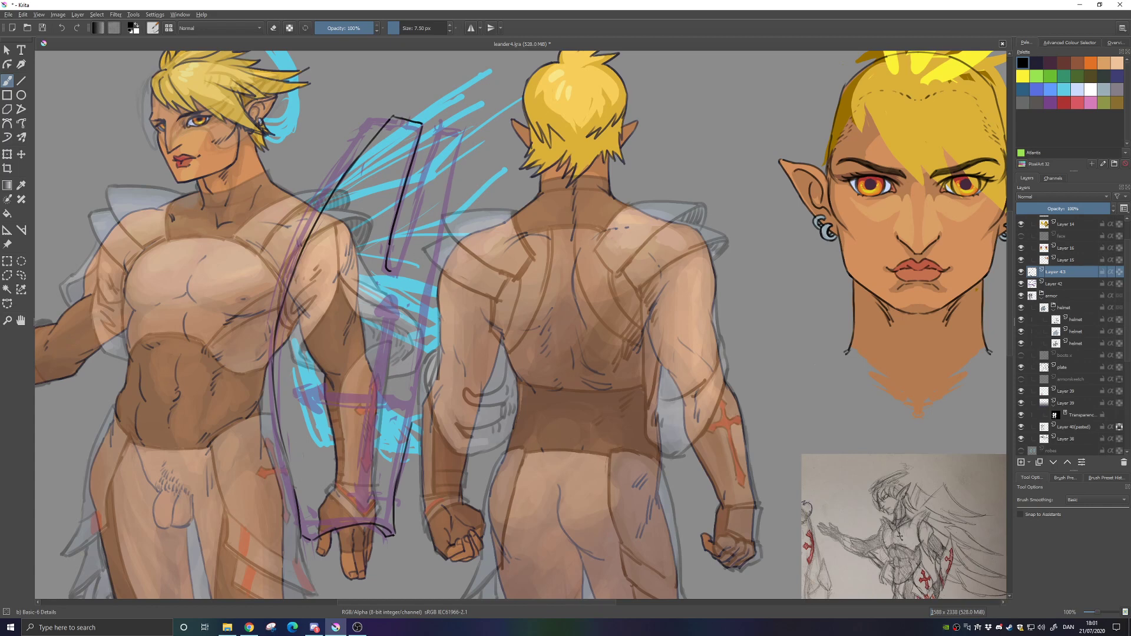
Redraw the stretch of the shield's left edge beside the hip to strengthen the line
drag(293, 488, 275, 359)
key(ctrl+z)
key(ctrl+z)
drag(293, 489, 283, 445)
key(ctrl+z)
drag(294, 488, 283, 449)
Ink the short top edge of the narrow strip beside the shield's slot
drag(427, 355, 435, 398)
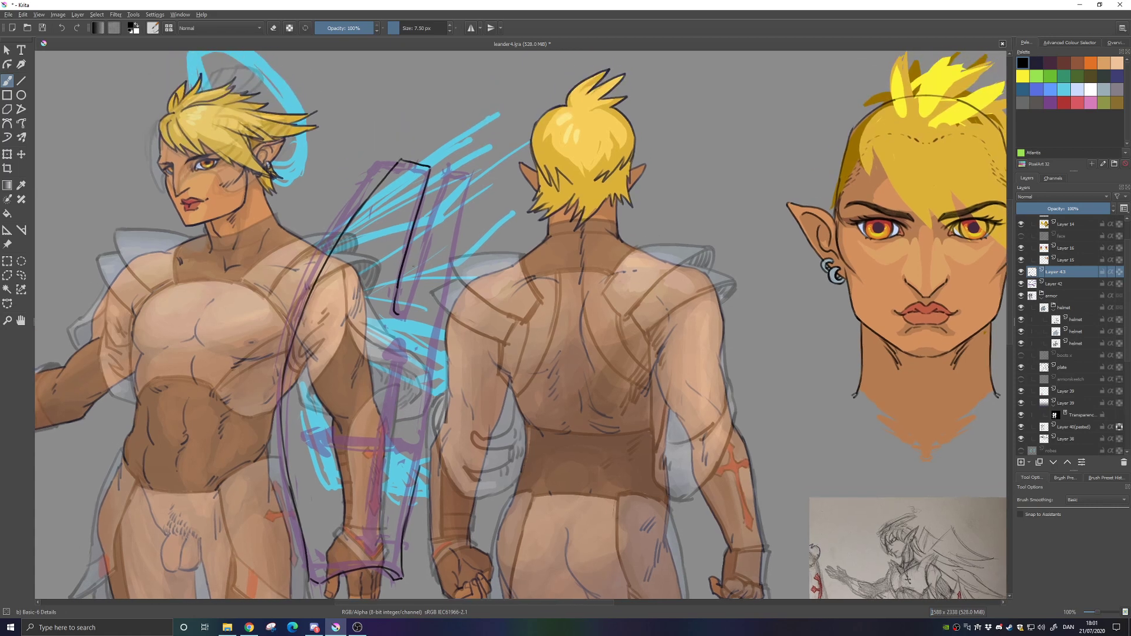
drag(449, 173, 469, 176)
drag(477, 253, 419, 203)
Ink the shield's long right edge upward from the hand, undoing the overlong attempts toward the top
drag(348, 485, 373, 333)
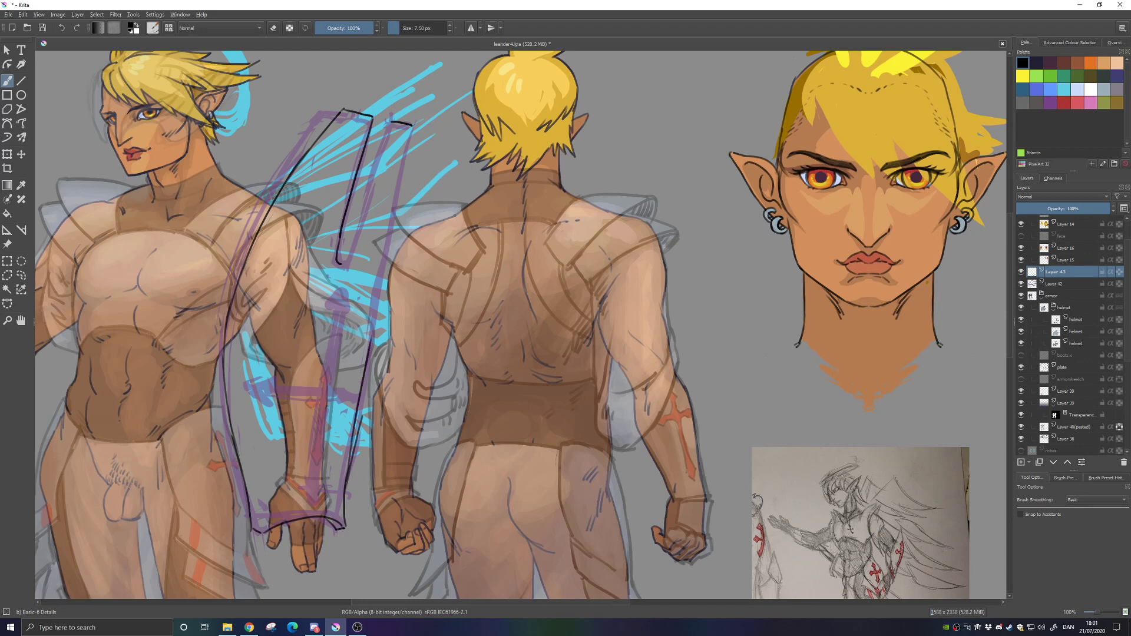
key(ctrl+z)
key(ctrl+shift+z)
key(ctrl+z)
drag(345, 479, 394, 201)
key(ctrl+z)
mouse_move(373, 313)
mouse_down()
mouse_move(399, 154)
mouse_move(377, 331)
mouse_move(421, 134)
mouse_up()
key(ctrl+z)
key(ctrl+z)
key(ctrl+z)
drag(451, 321, 537, 294)
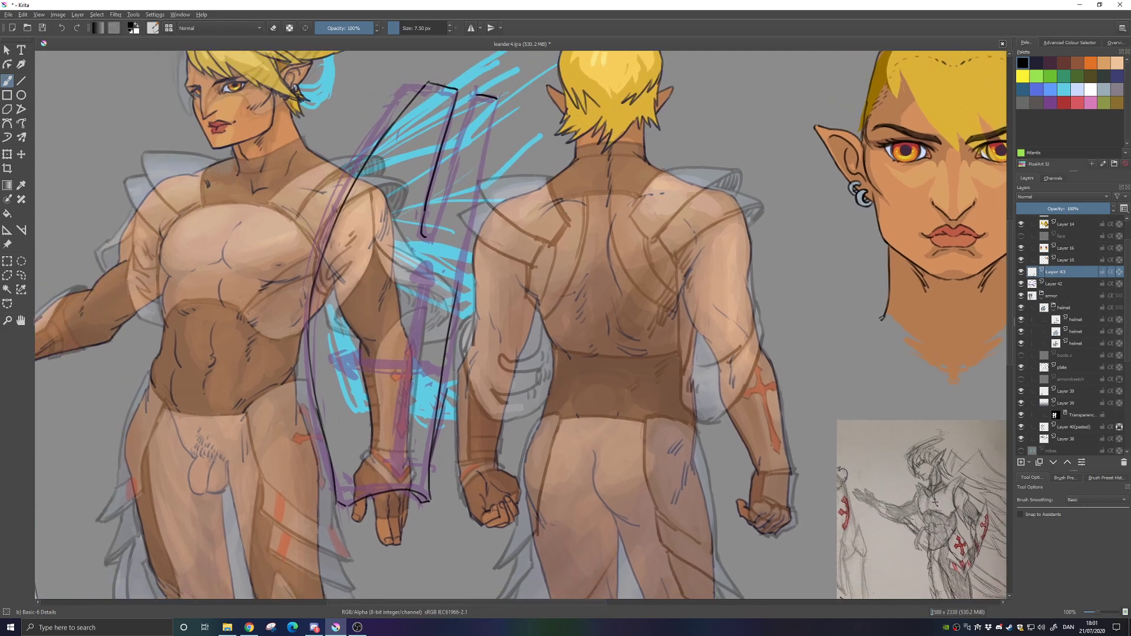
Try to ink the narrow strip's outer edge downward from its top corner with the canvas rotated counterclockwise
key(4)
key(4)
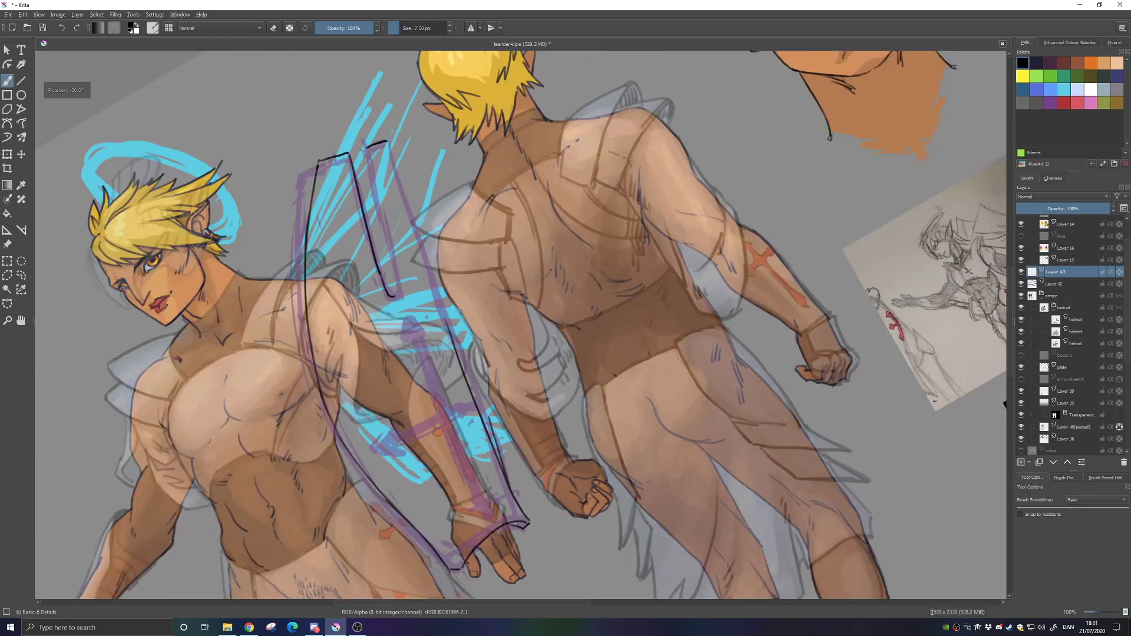
drag(386, 141, 441, 348)
key(ctrl+z)
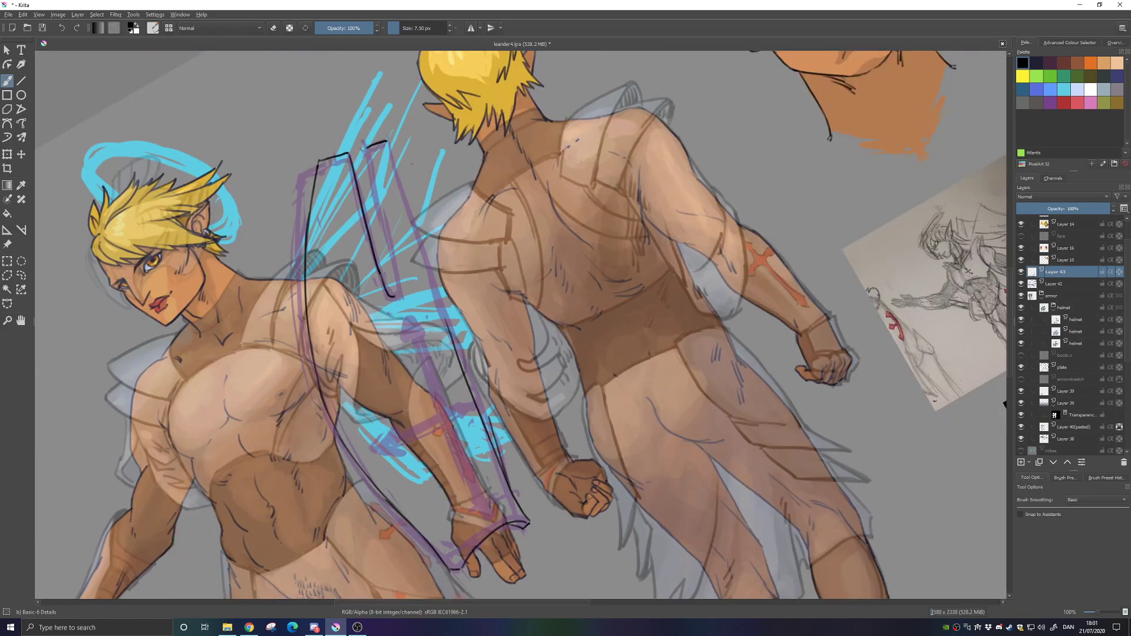
drag(387, 142, 442, 297)
key(ctrl+z)
drag(412, 188, 450, 321)
key(ctrl+z)
drag(387, 142, 417, 242)
key(ctrl+z)
key(5)
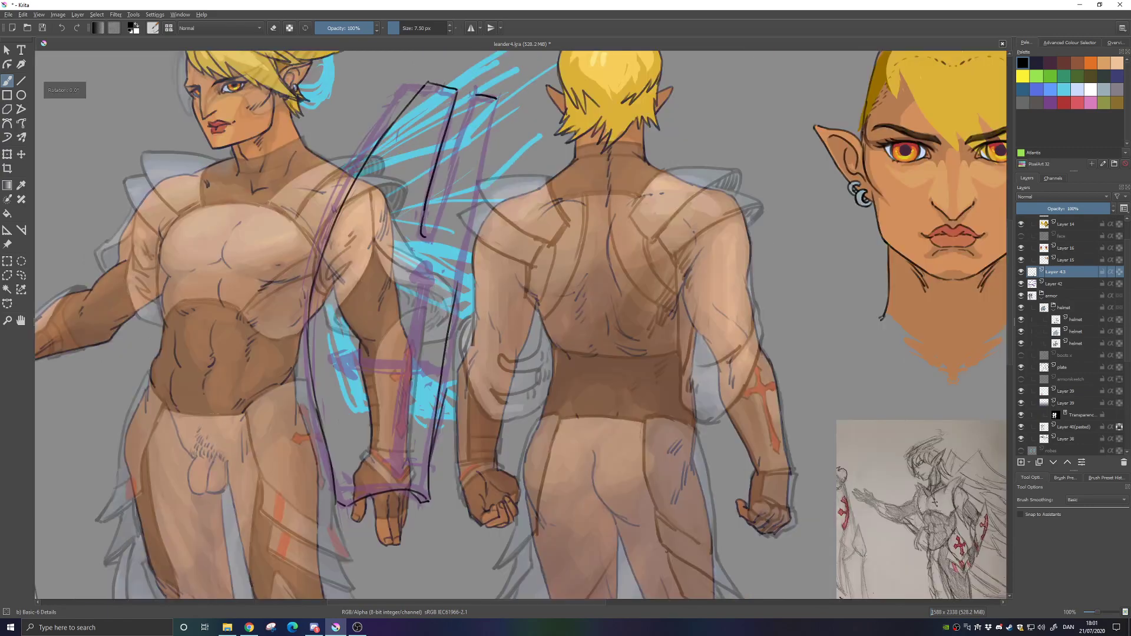
Rotate the canvas clockwise and ink the strip's outer edge up to its top corner
key(6)
key(6)
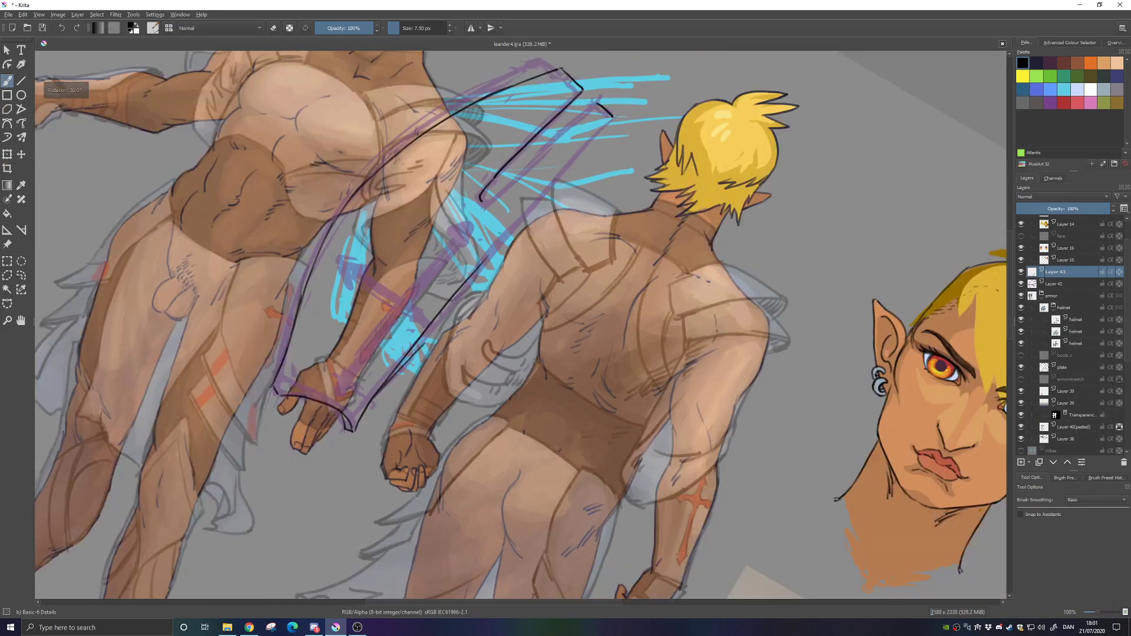
drag(482, 265, 586, 134)
key(ctrl+z)
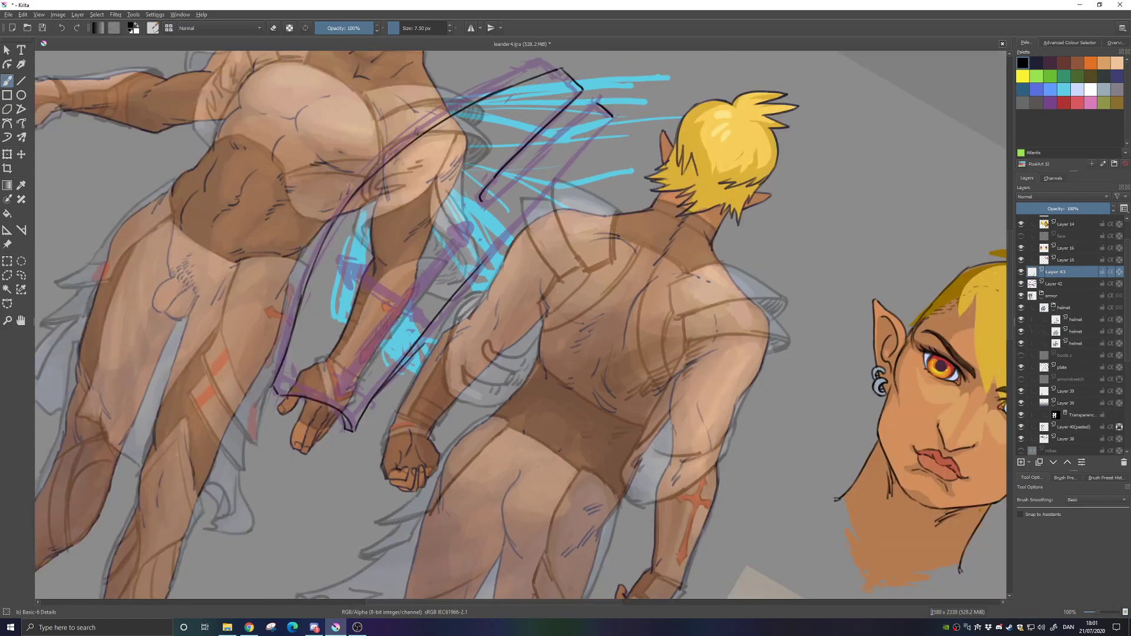
drag(482, 263, 606, 122)
drag(548, 173, 542, 215)
Ink the strip's inner edge from the base of the slot up to the strip's top
drag(475, 240, 576, 166)
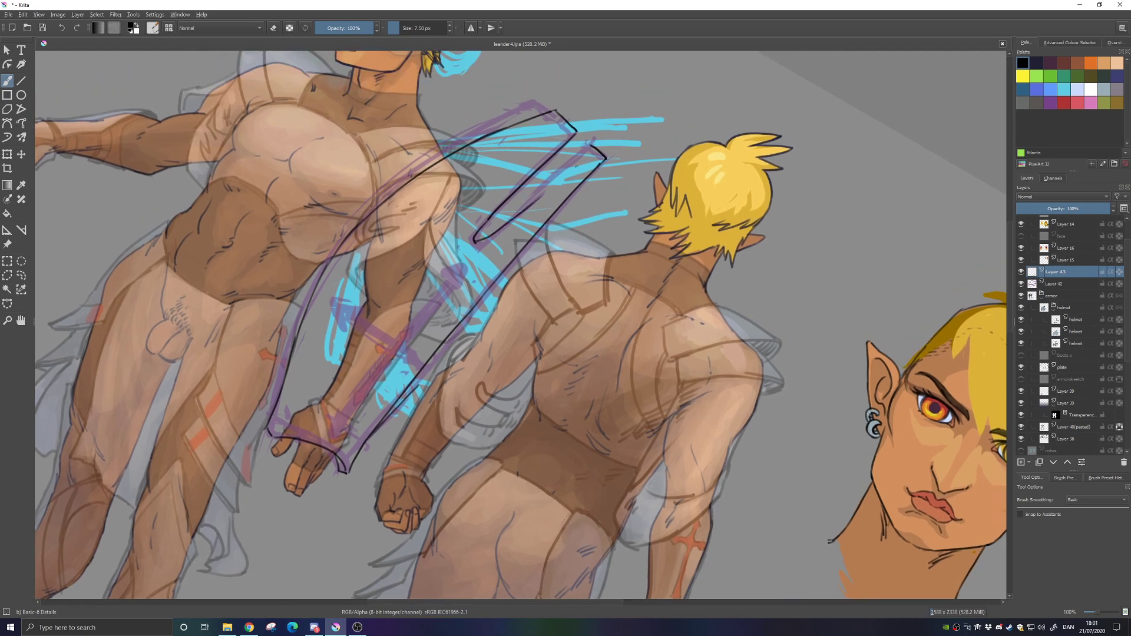
key(ctrl+z)
drag(475, 240, 587, 148)
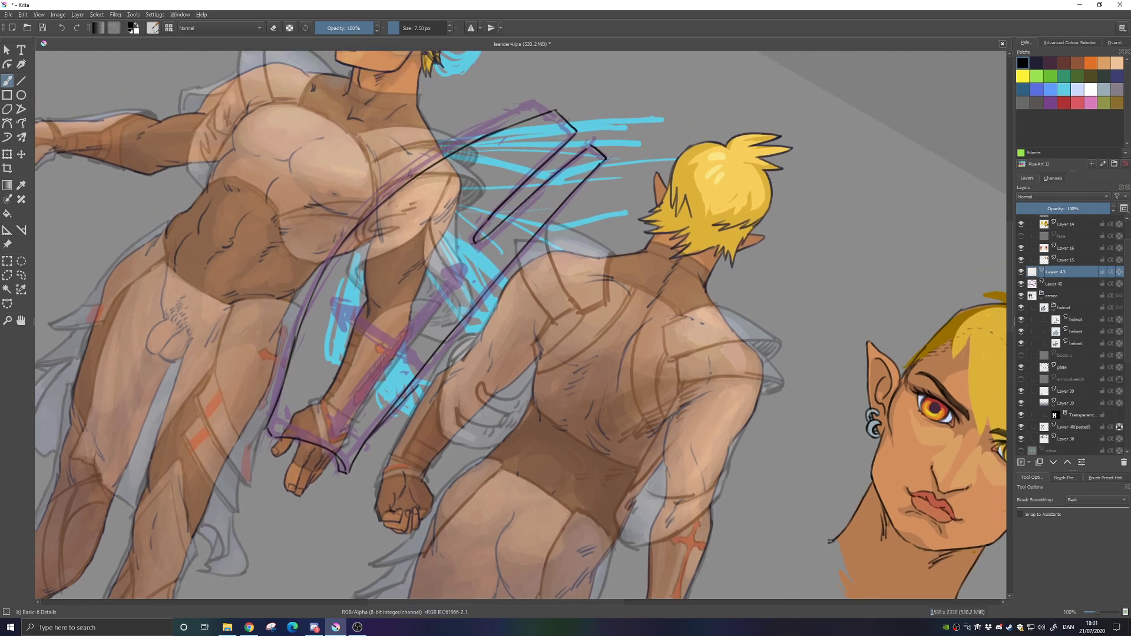
drag(461, 354, 534, 358)
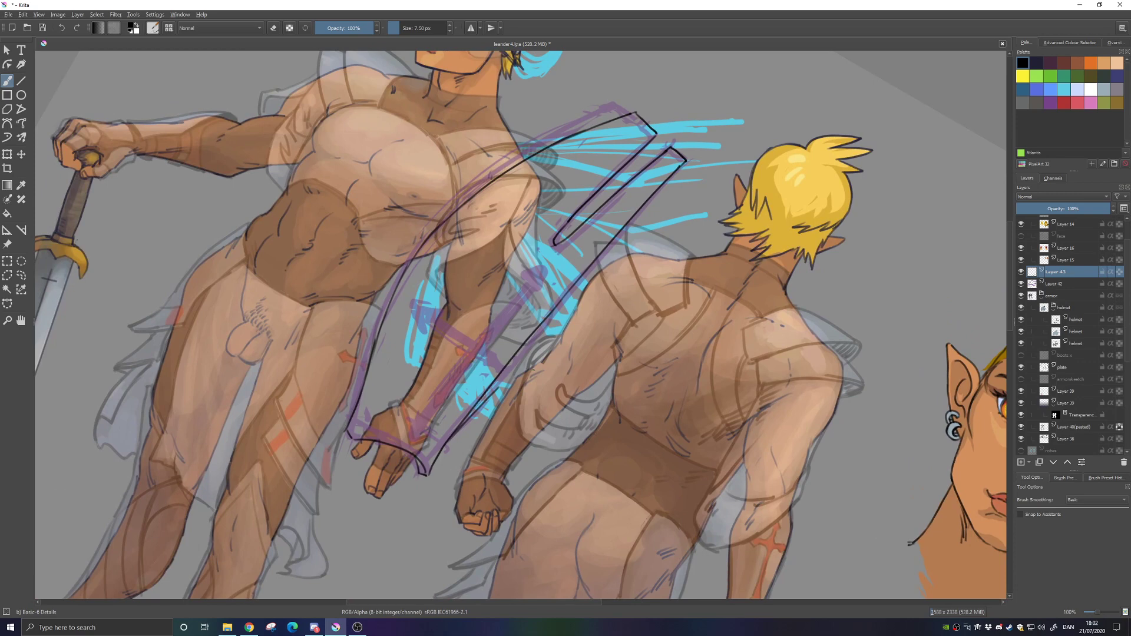
Reset the canvas rotation and rework the strip's inner edge so the slot widens at its base and tapers the strip
key(5)
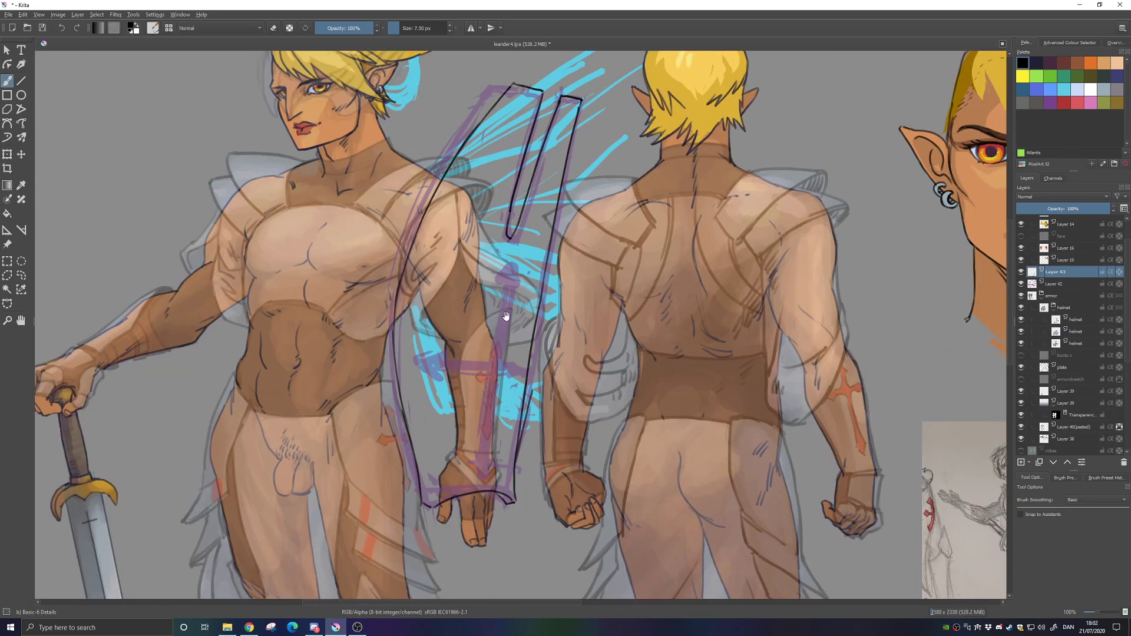
drag(506, 316, 534, 271)
drag(559, 207, 562, 301)
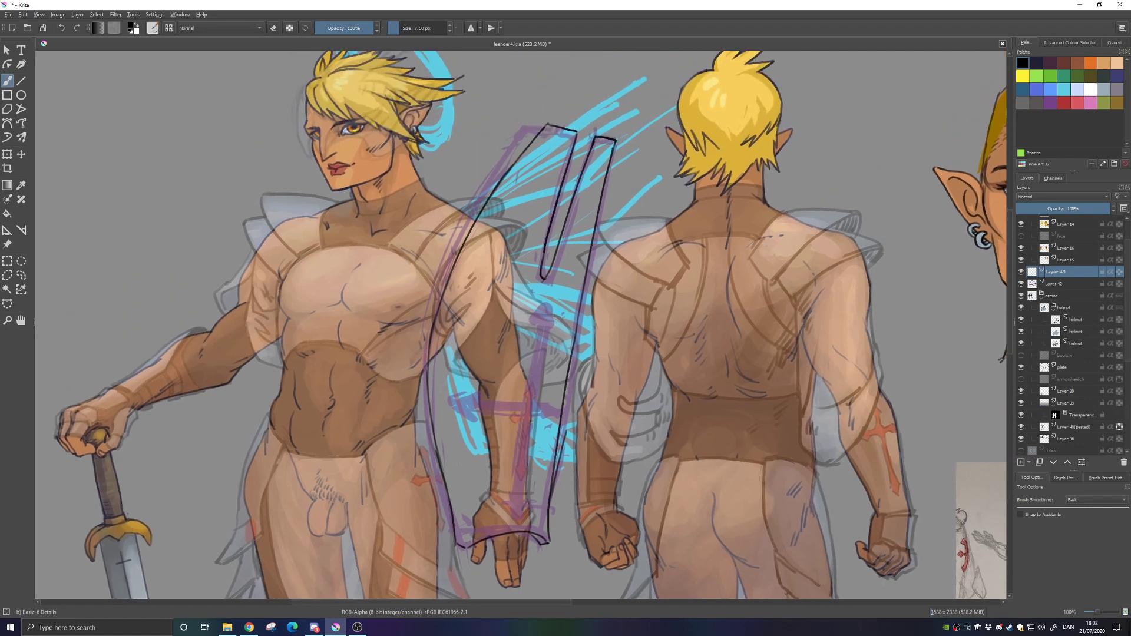
key(e)
key(e)
mouse_move(562, 252)
mouse_down()
mouse_move(551, 278)
mouse_move(586, 174)
mouse_up()
key(ctrl+z)
drag(561, 252, 595, 146)
key(e)
key(e)
drag(543, 377, 552, 338)
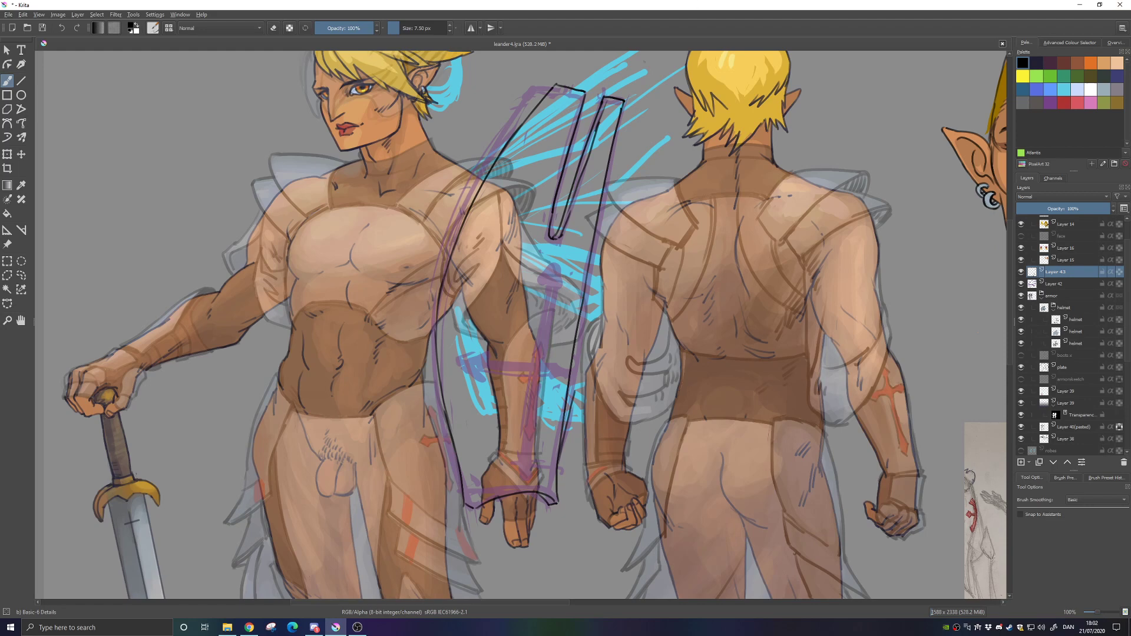
key(alt+Tab)
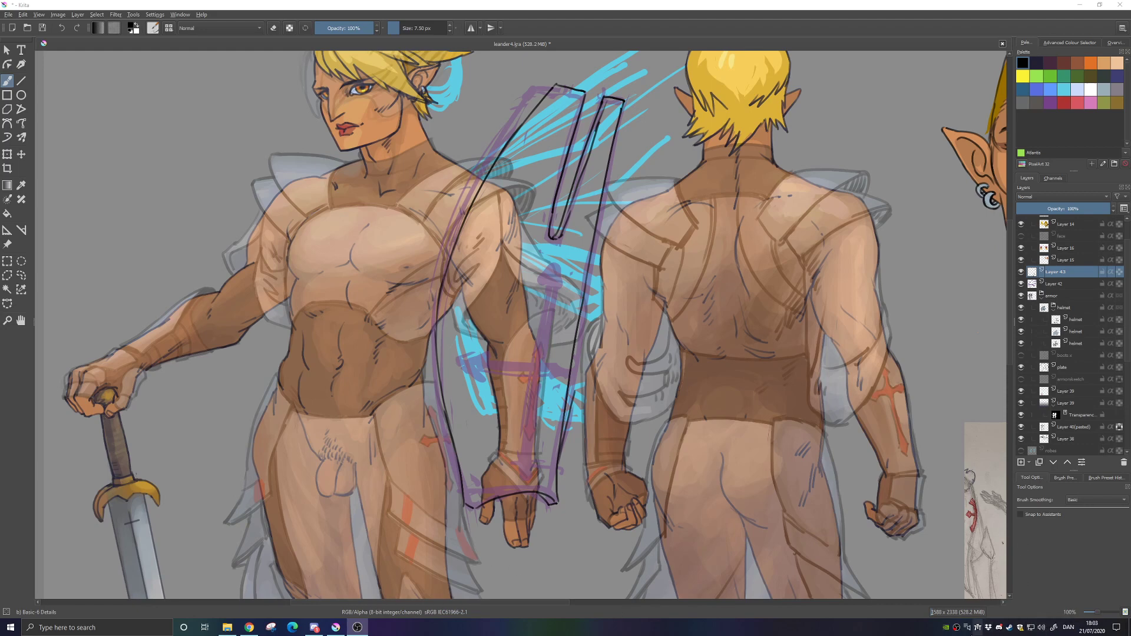
click(966, 633)
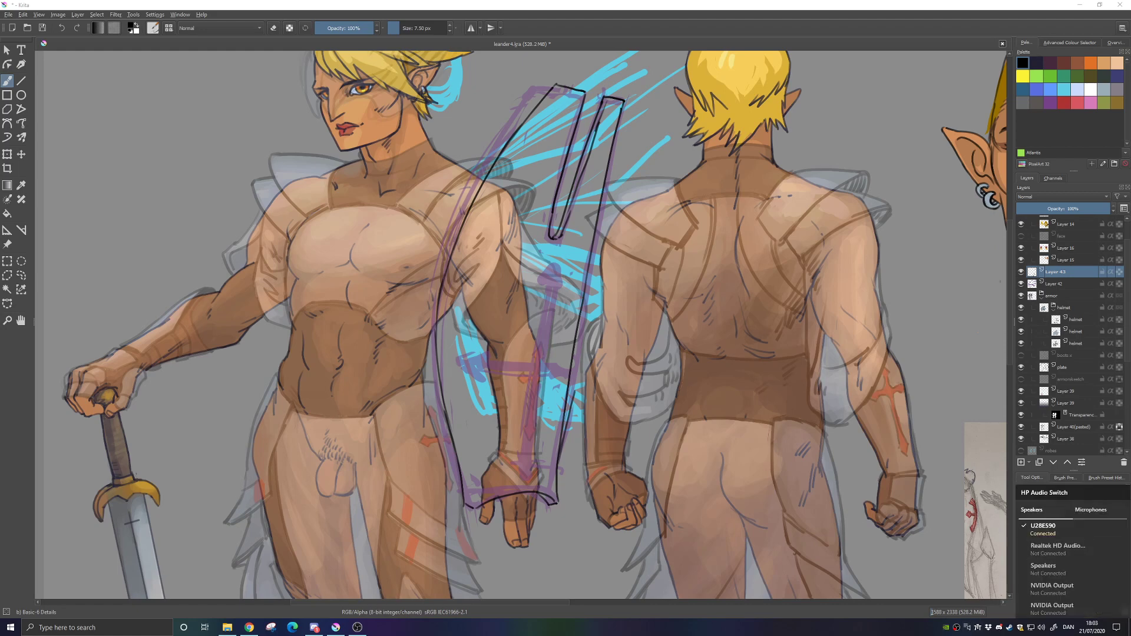
key(Escape)
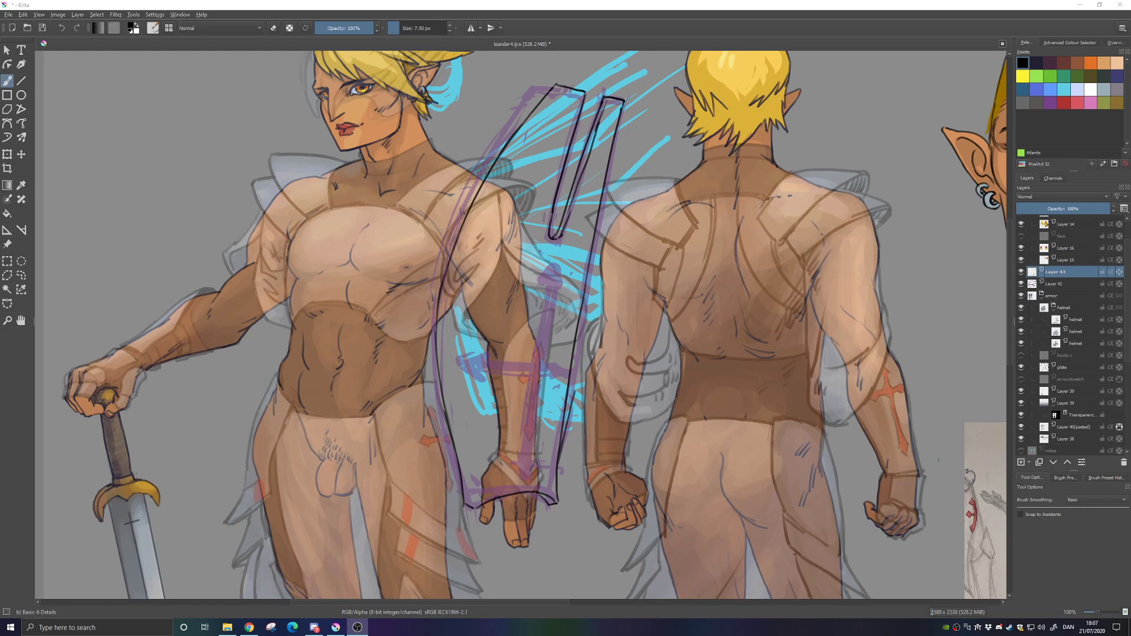
Switch to Chrome, dismiss both notification banners on the Deezer album page and move the browser window out of the way
click(249, 628)
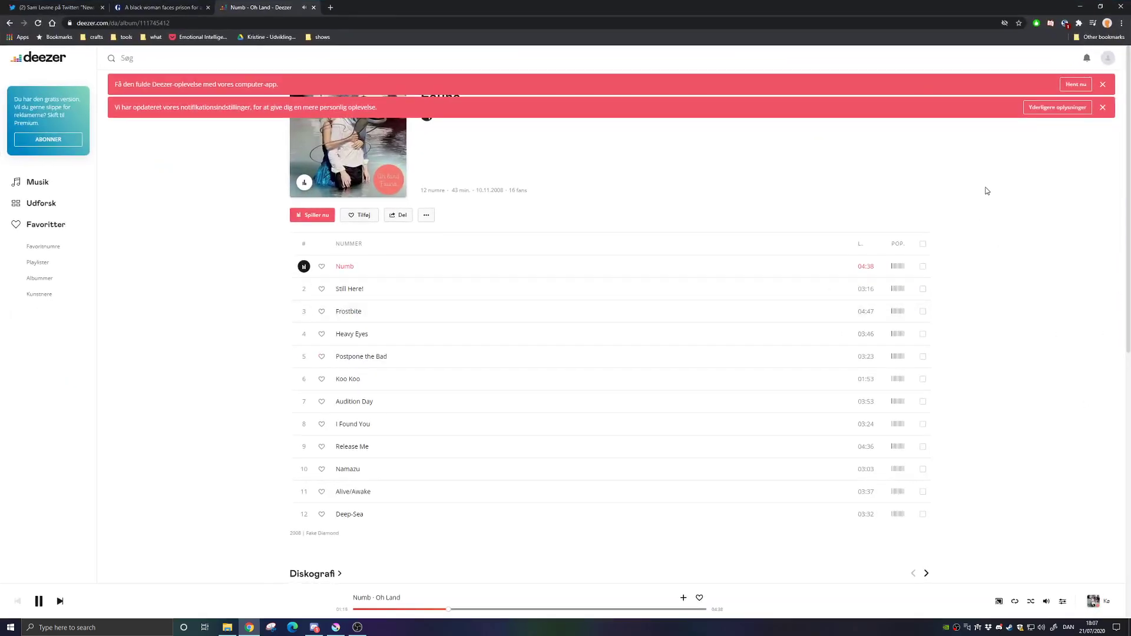
click(1103, 85)
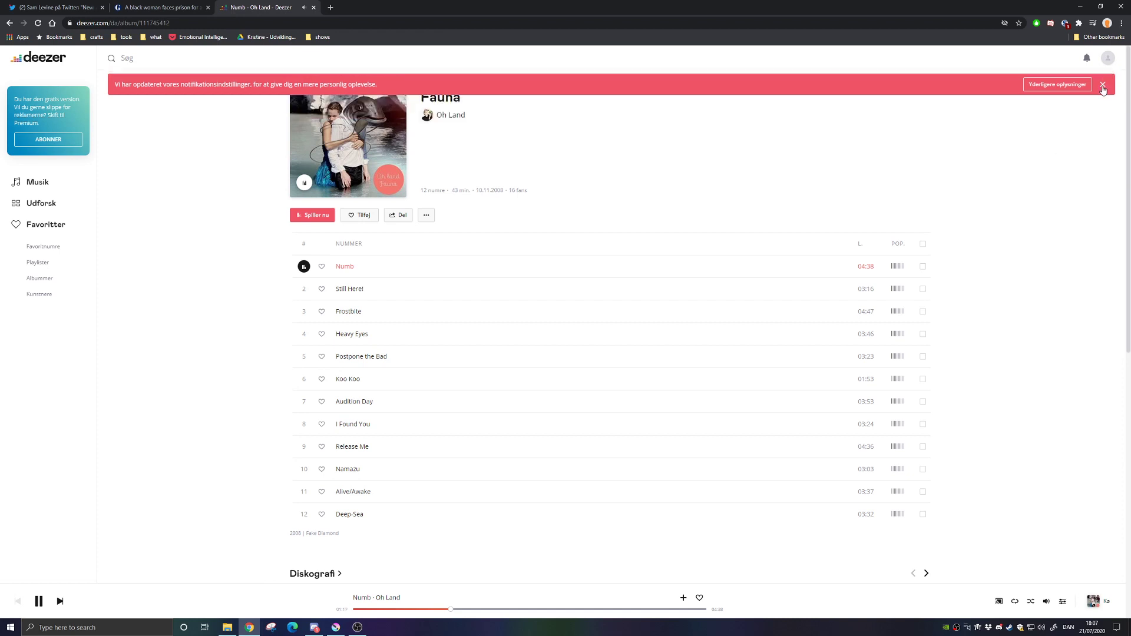
click(1104, 86)
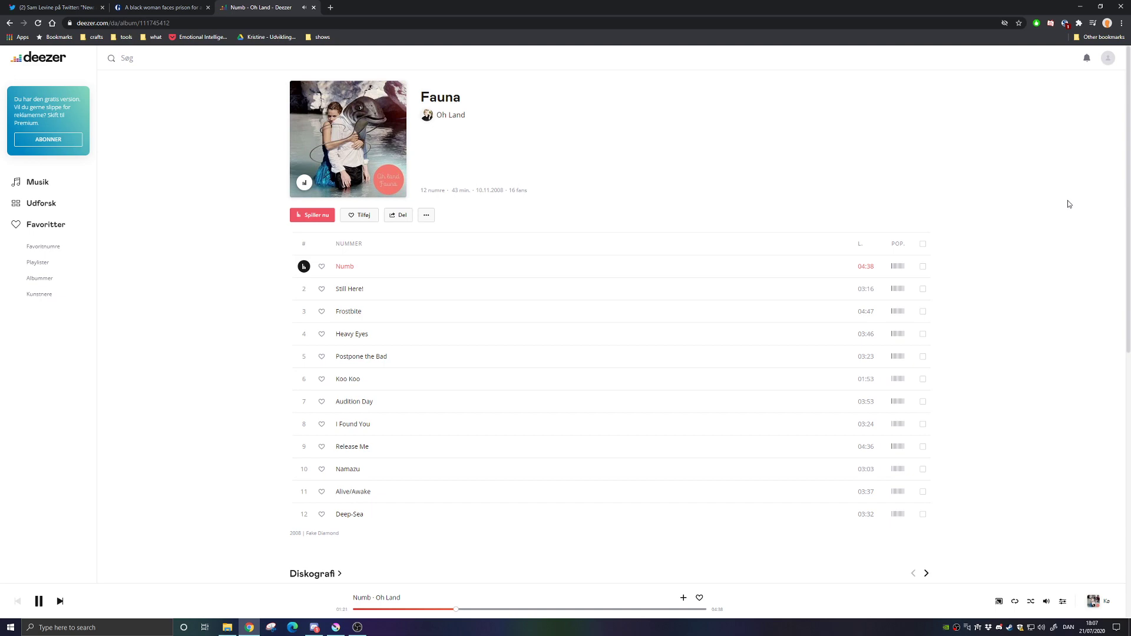
drag(801, 5, 1130, 285)
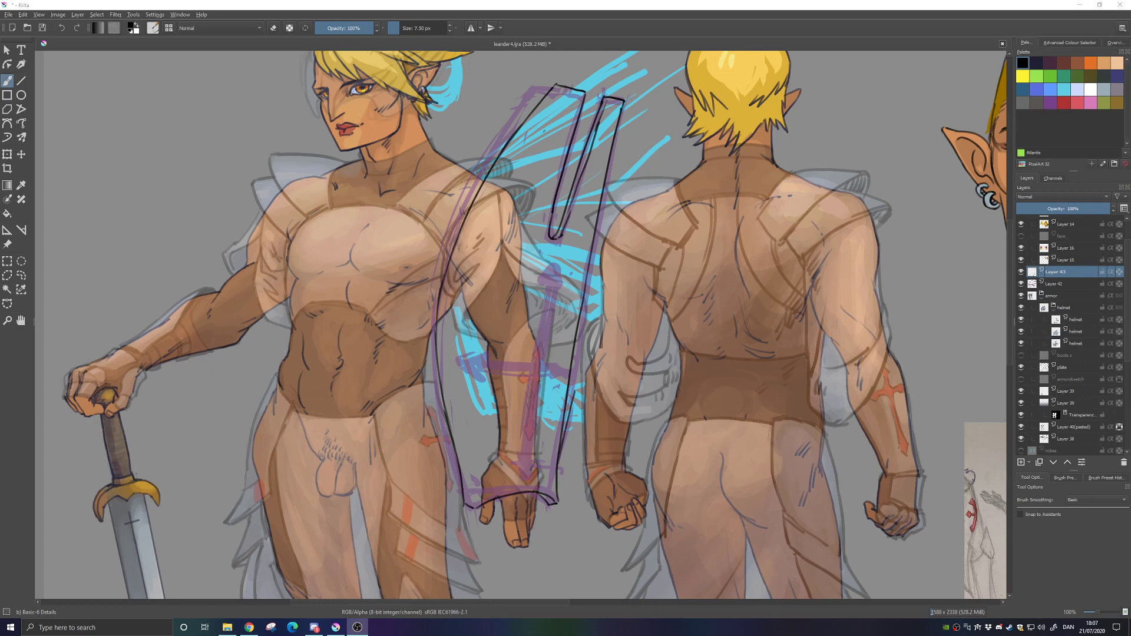
click(543, 171)
drag(545, 206, 536, 236)
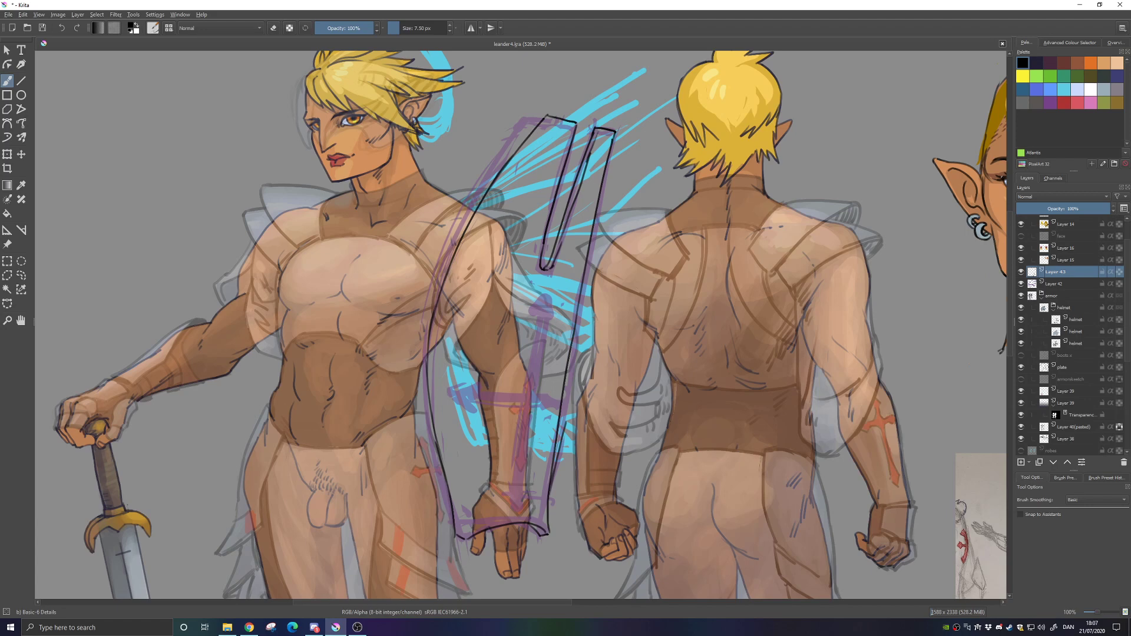
key(alt+Tab)
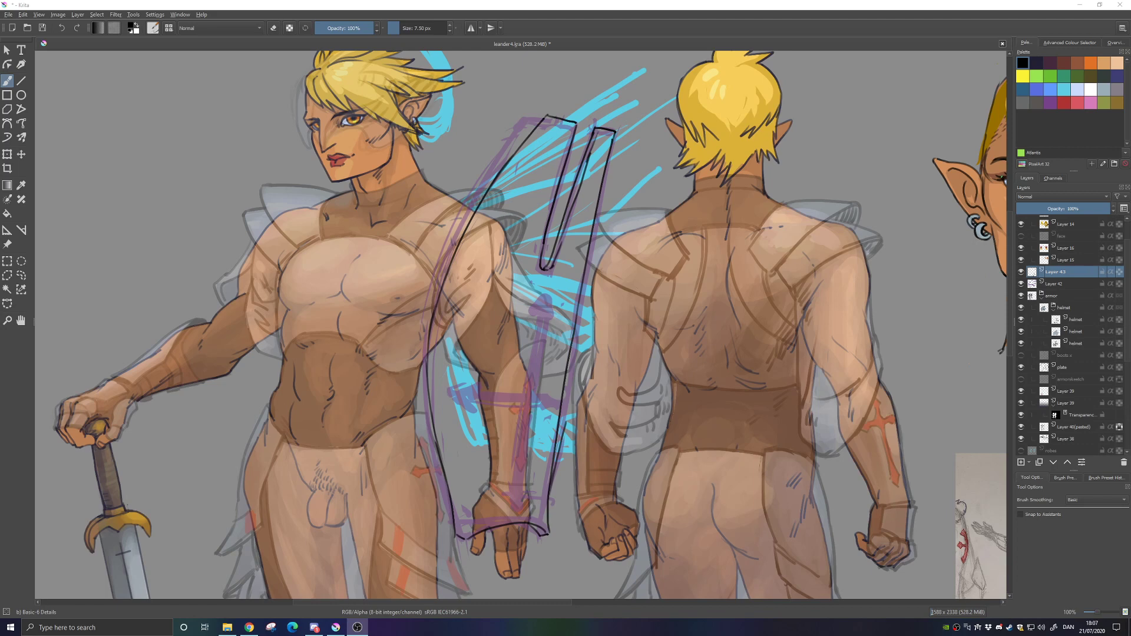
key(alt+Tab)
Ink the pointed arrowhead at the upper end of the shield's cross emblem and start the left edge of its stem
drag(573, 404, 340, 283)
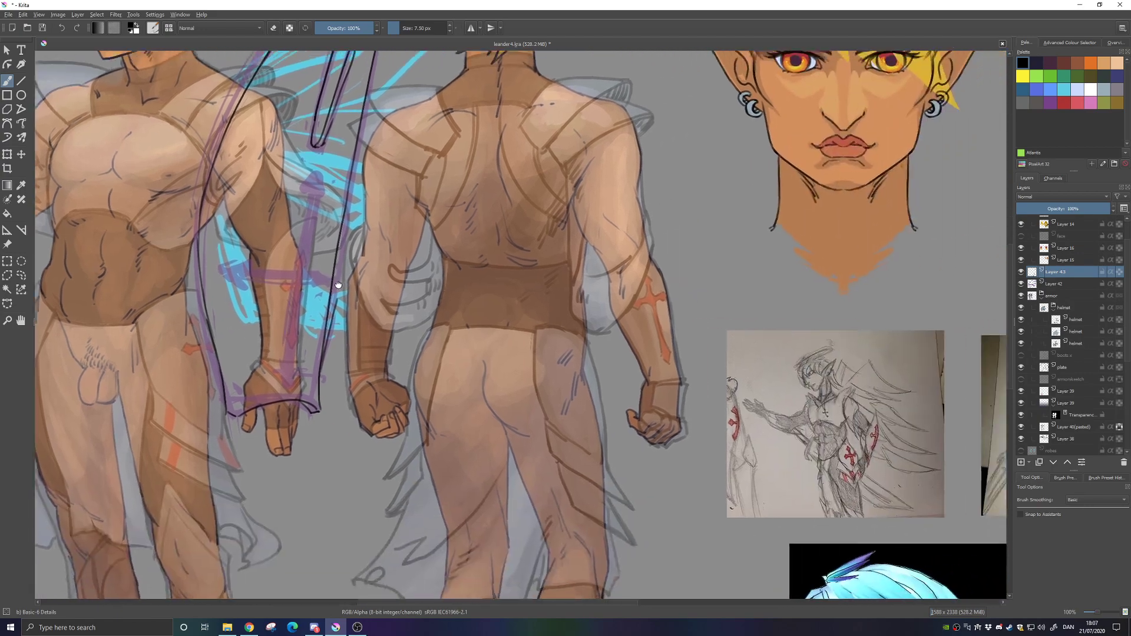
mouse_move(420, 306)
mouse_down()
mouse_move(220, 333)
mouse_move(579, 362)
mouse_up()
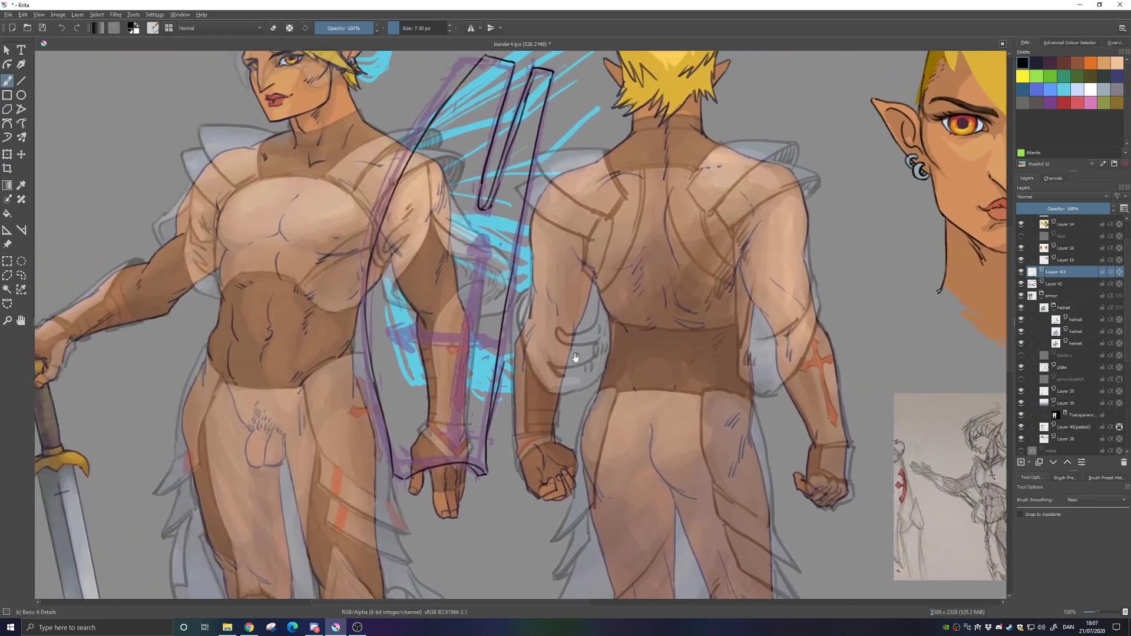
drag(481, 296, 492, 307)
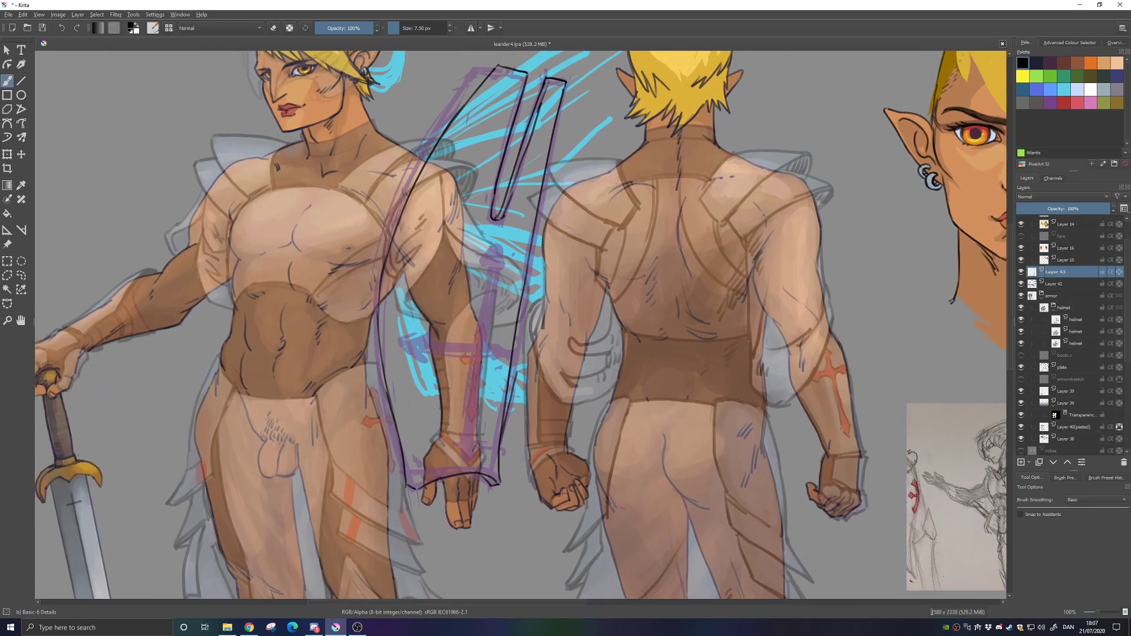
mouse_move(484, 251)
mouse_down()
mouse_move(493, 241)
mouse_move(502, 263)
mouse_move(470, 329)
mouse_up()
key(ctrl+z)
drag(481, 280, 470, 332)
key(ctrl+z)
drag(481, 275, 470, 339)
key(ctrl+z)
mouse_move(482, 281)
mouse_down()
mouse_move(469, 337)
mouse_move(484, 299)
mouse_up()
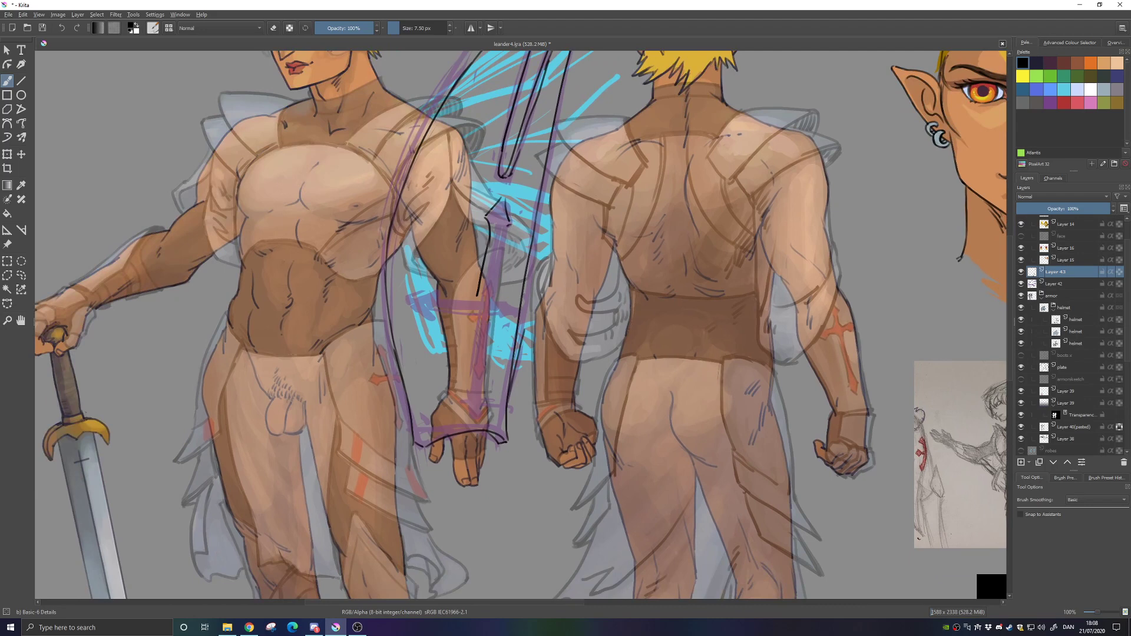
Rework the upper part of the cross stem's left edge and finish the underside of its upper arrowhead
drag(506, 228, 476, 296)
key(e)
key(e)
drag(489, 237, 478, 293)
drag(484, 383, 511, 355)
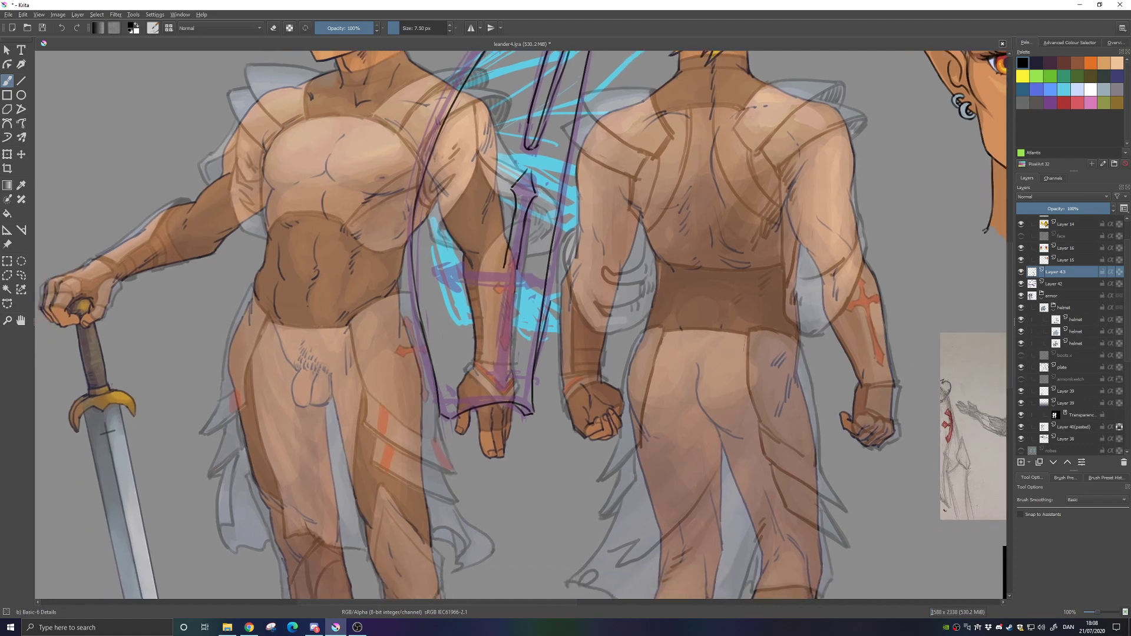
Ink both long edges of the cross stem down to the wrist, following the purple sketch
drag(521, 249, 507, 377)
mouse_move(508, 247)
mouse_down()
mouse_move(487, 377)
mouse_move(505, 390)
mouse_up()
key(ctrl+z)
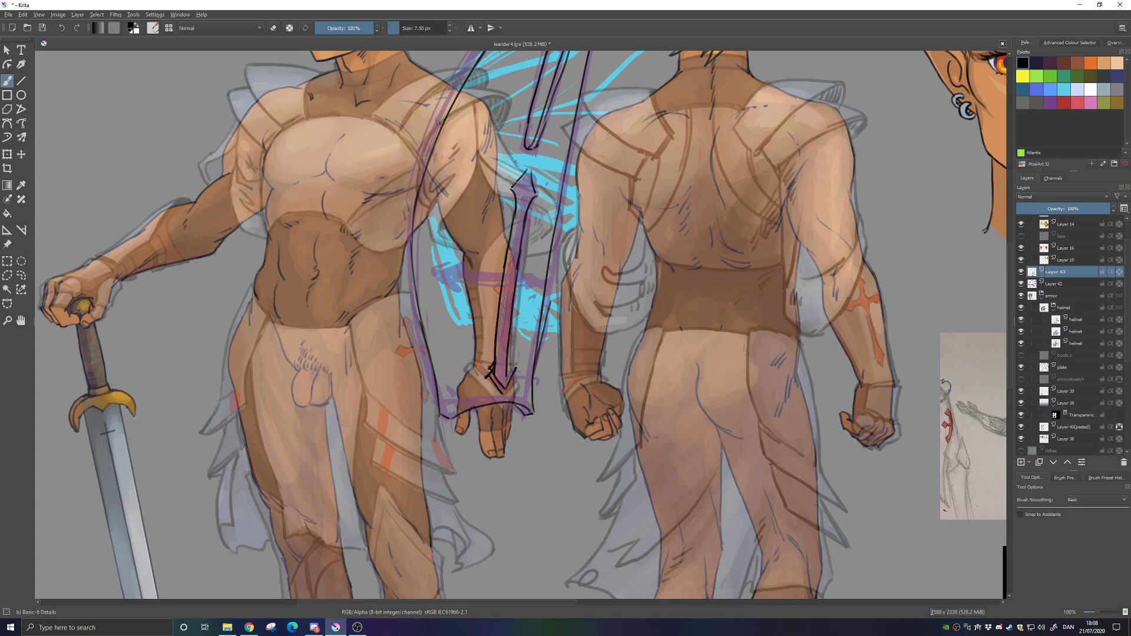
Clean up and redraw the arrowhead at the lower end of the cross stem
key(e)
drag(513, 351, 508, 376)
key(e)
key(e)
mouse_move(488, 374)
mouse_down()
mouse_move(498, 390)
mouse_move(491, 373)
mouse_up()
key(e)
drag(507, 351, 512, 373)
Try to ink the upper and lower edges of the crossbar as curved lines across the stem
mouse_move(516, 264)
mouse_down()
mouse_move(559, 269)
mouse_move(549, 282)
mouse_move(589, 280)
mouse_up()
drag(497, 289, 575, 296)
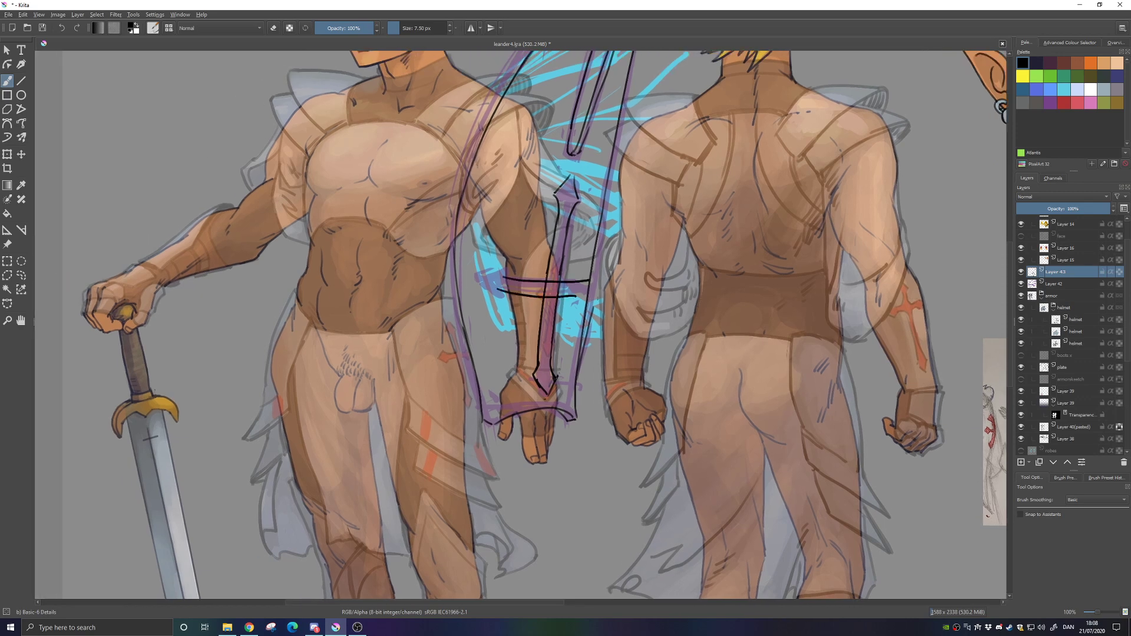
key(ctrl+z)
drag(499, 290, 577, 296)
key(ctrl+z)
key(ctrl+z)
Ink the crossbar's upper edge as a nearly straight line across the stem to the shield's outer side
drag(503, 278, 596, 281)
key(ctrl+z)
drag(503, 278, 594, 278)
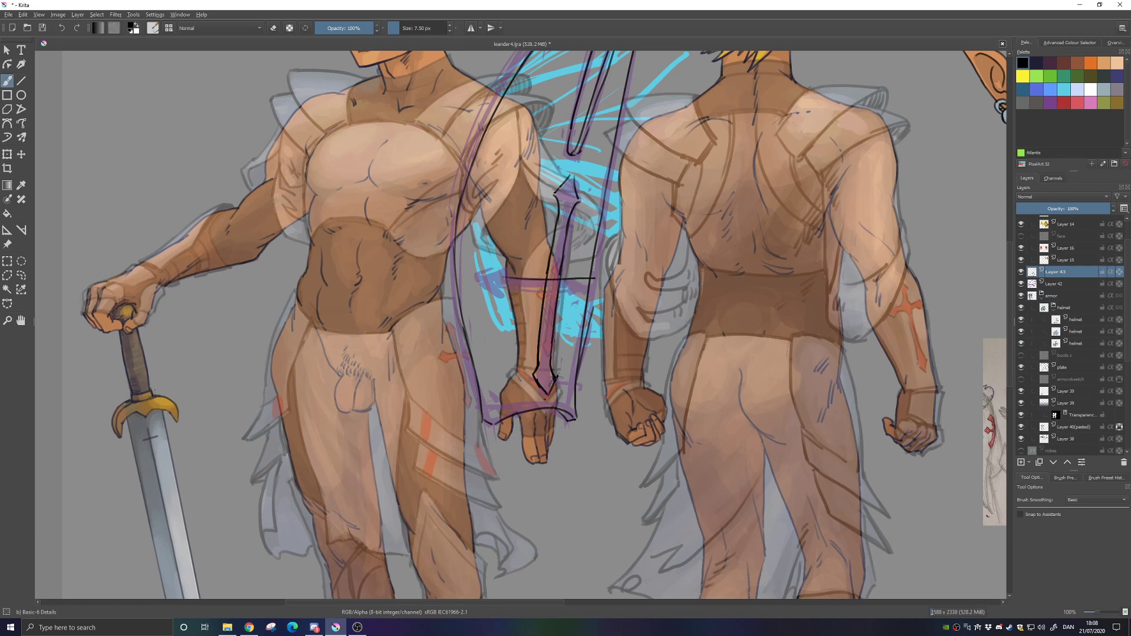
key(ctrl+z)
drag(505, 281, 592, 279)
Ink the crossbar's lower edge parallel to its upper edge, redoing the stroke until it fits the sketch
drag(498, 290, 582, 293)
key(ctrl+z)
drag(502, 292, 587, 295)
key(ctrl+z)
drag(500, 290, 584, 293)
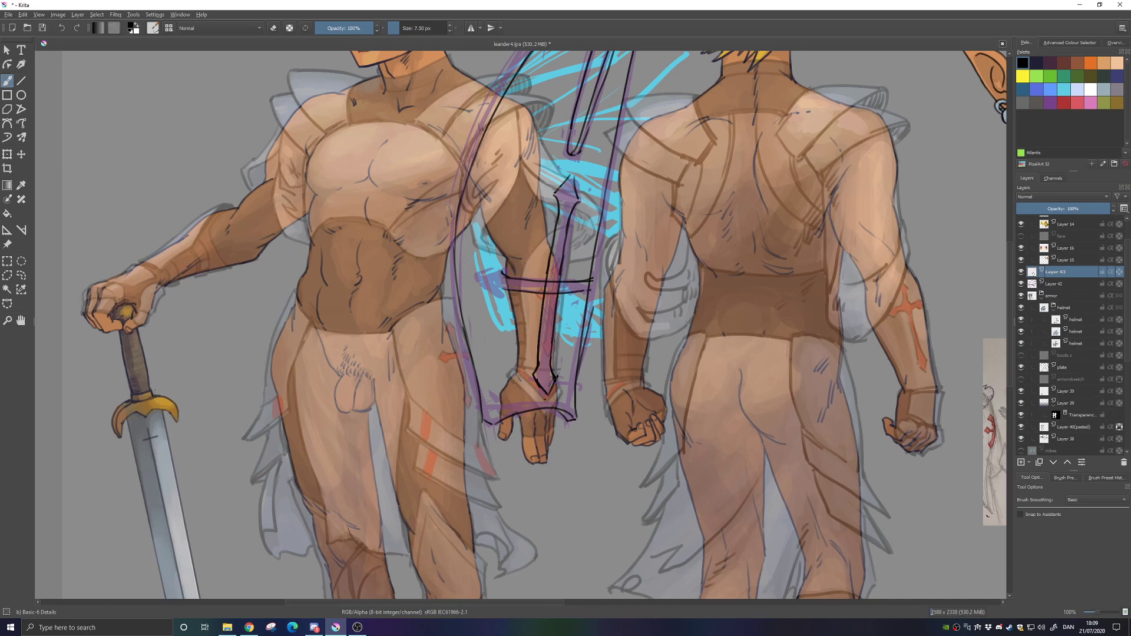
Ink the arrowhead at the left end of the crossbar and shape its right end at the shield's outer edge
mouse_move(485, 277)
mouse_down()
mouse_move(500, 271)
mouse_move(498, 296)
mouse_move(516, 291)
mouse_up()
key(ctrl+z)
key(e)
key(e)
key(e)
scroll(519, 324, up, 3)
key(e)
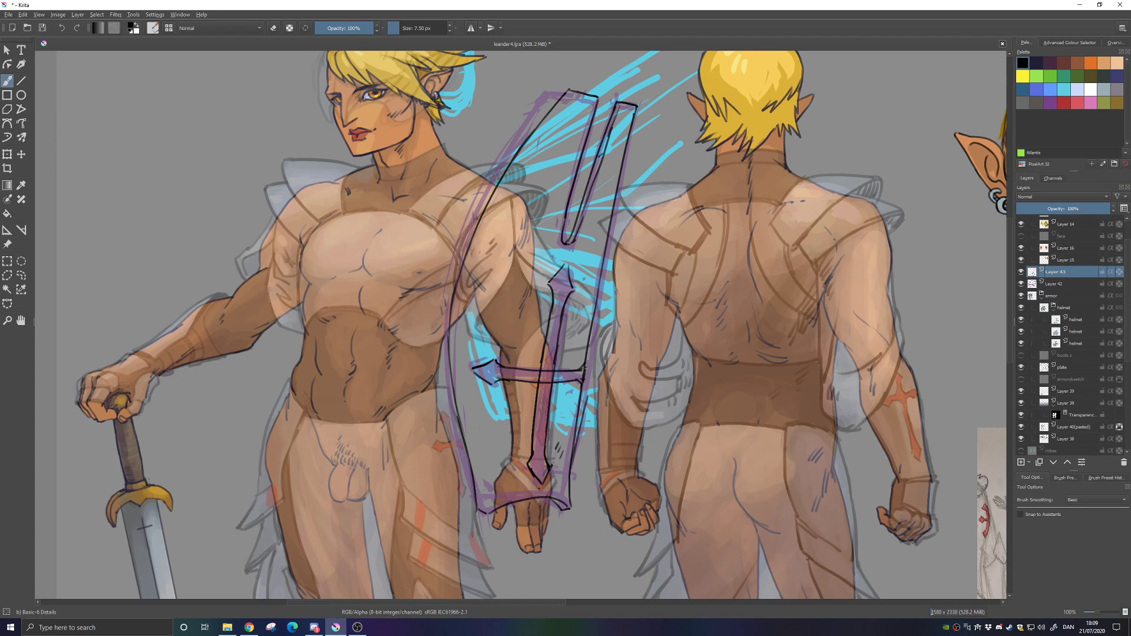
Add short accent strokes beside the slot in the upper part of the shield
drag(595, 163, 602, 158)
drag(593, 168, 601, 163)
mouse_move(586, 337)
mouse_down()
mouse_move(595, 376)
mouse_move(559, 294)
mouse_move(571, 281)
mouse_move(569, 353)
mouse_move(556, 322)
mouse_up()
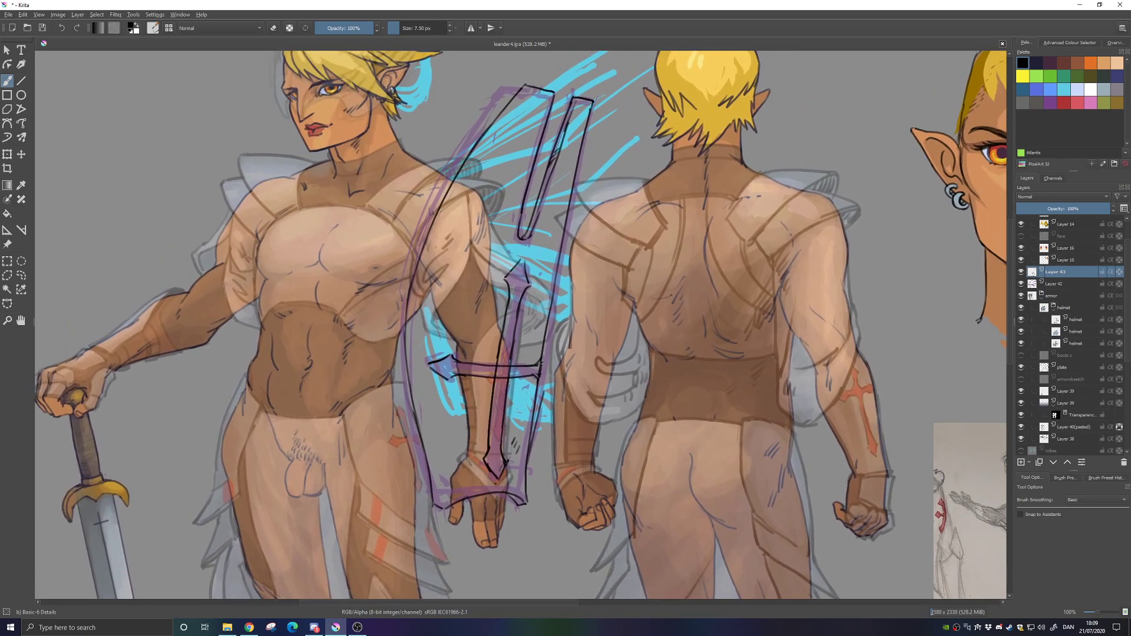
key(e)
key(e)
key(alt+Tab)
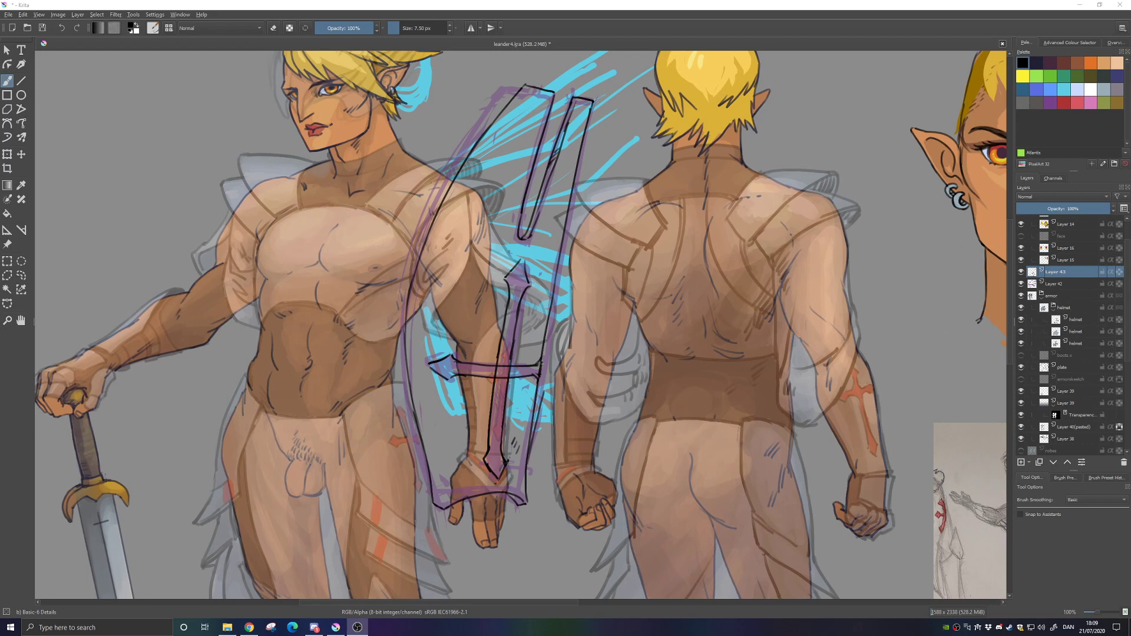
Retrace the lower part of the shield's right outer edge from the crossbar down to the bottom corner
click(501, 436)
drag(492, 429, 525, 344)
key(e)
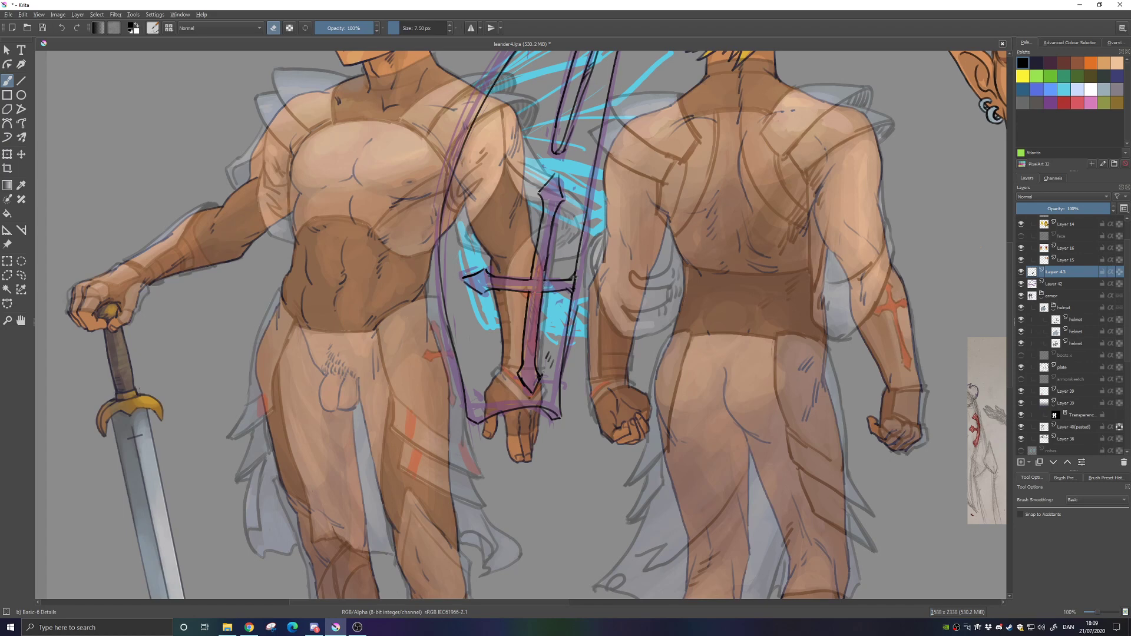
key(e)
drag(578, 212, 552, 336)
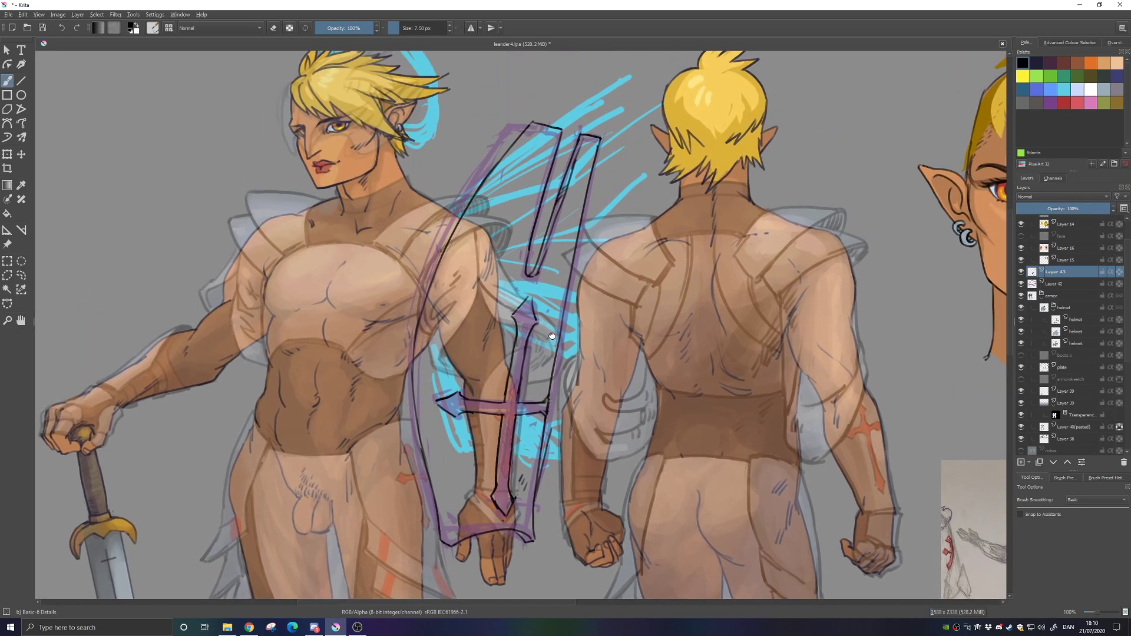
drag(552, 418, 533, 536)
key(h)
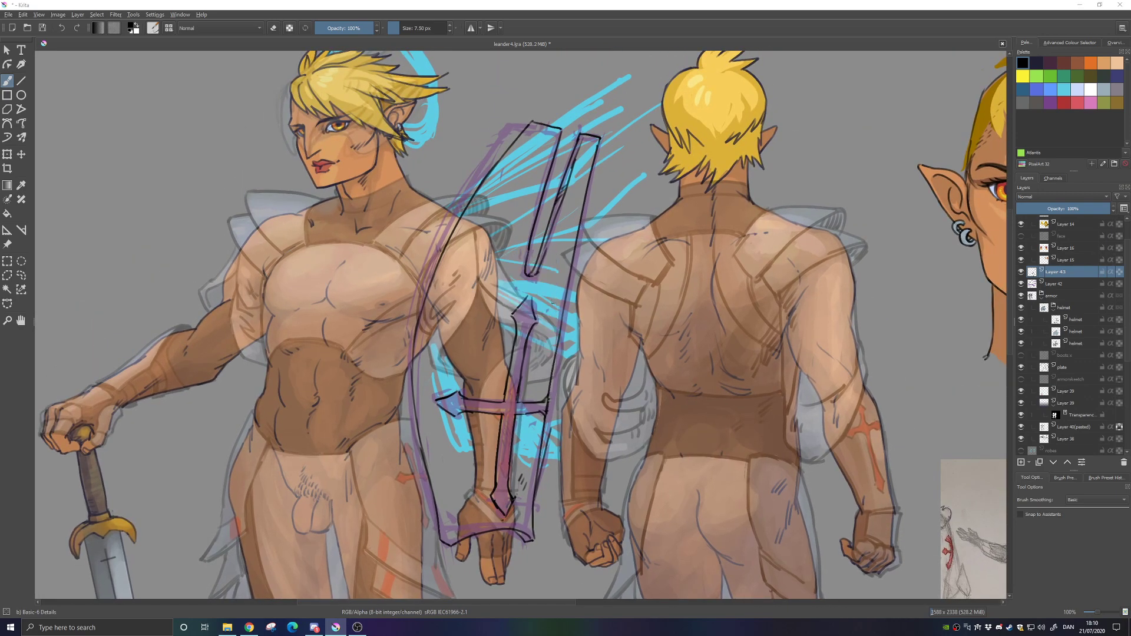
Try to ink a short stroke between the base of the slot and the cross's upper arrowhead
key(h)
key(h)
mouse_move(554, 273)
mouse_down()
mouse_move(566, 293)
mouse_move(534, 311)
mouse_move(537, 323)
mouse_up()
key(ctrl+z)
key(e)
key(e)
Limit the Contiguous Selection tool to the current layer, test it on the area outside the shield outline and clear the selection
mouse_move(533, 401)
mouse_down()
mouse_move(625, 378)
mouse_move(613, 391)
mouse_up()
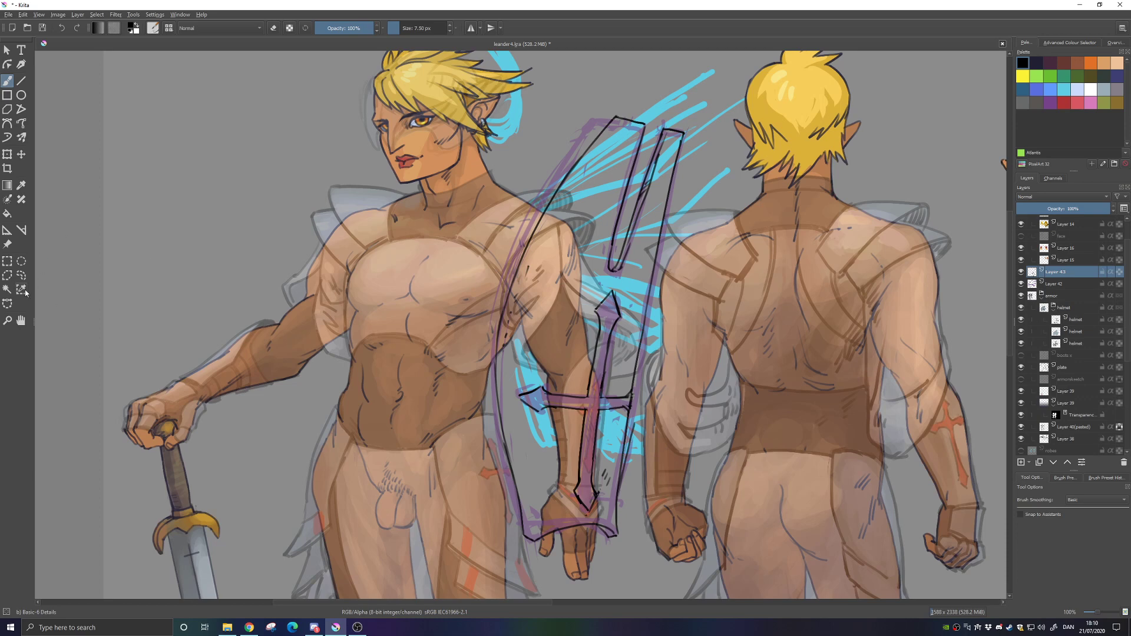
click(8, 289)
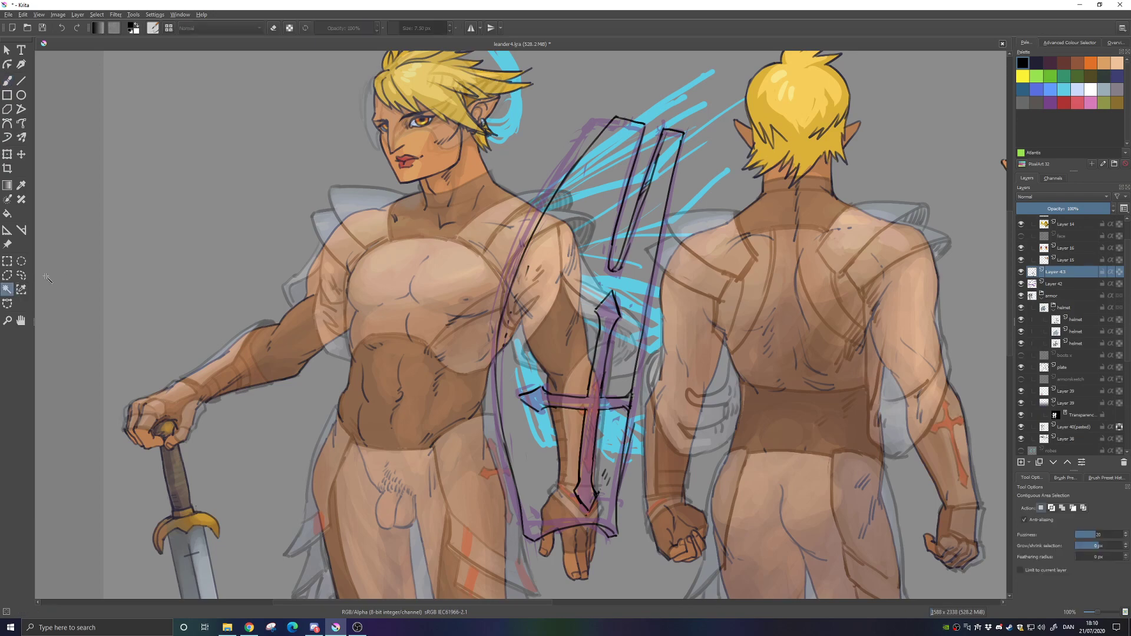
click(388, 250)
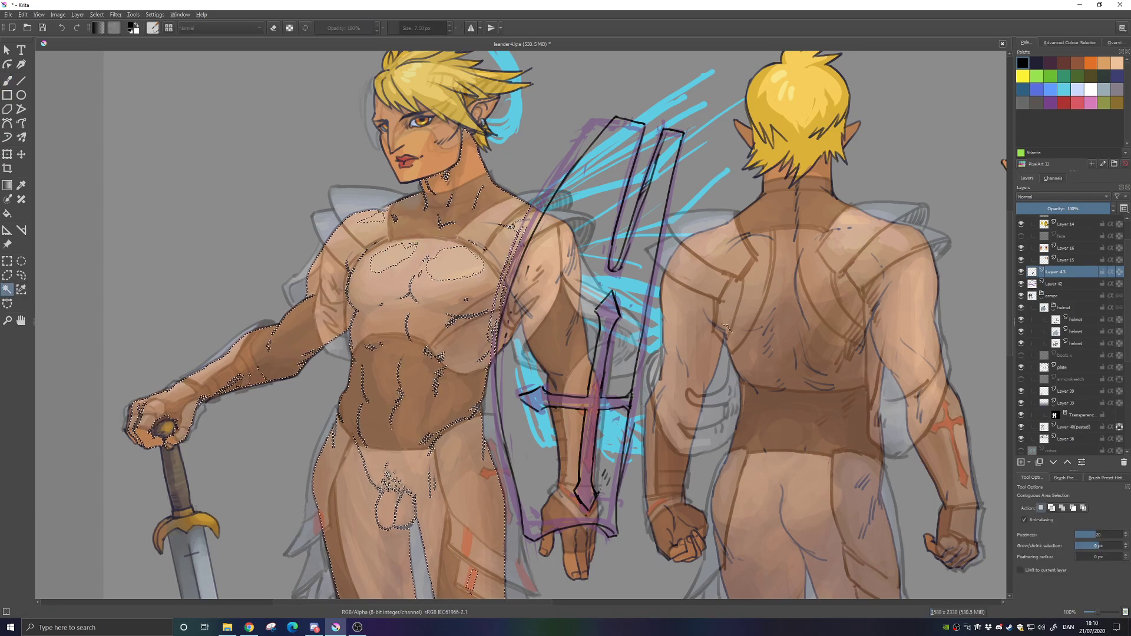
click(1038, 572)
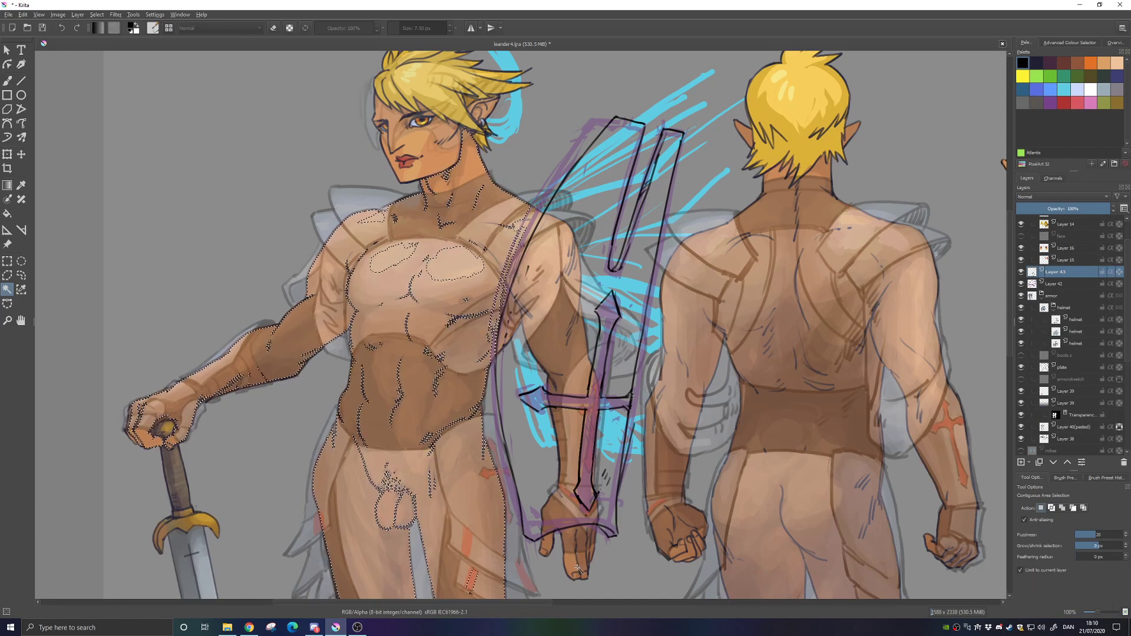
click(611, 526)
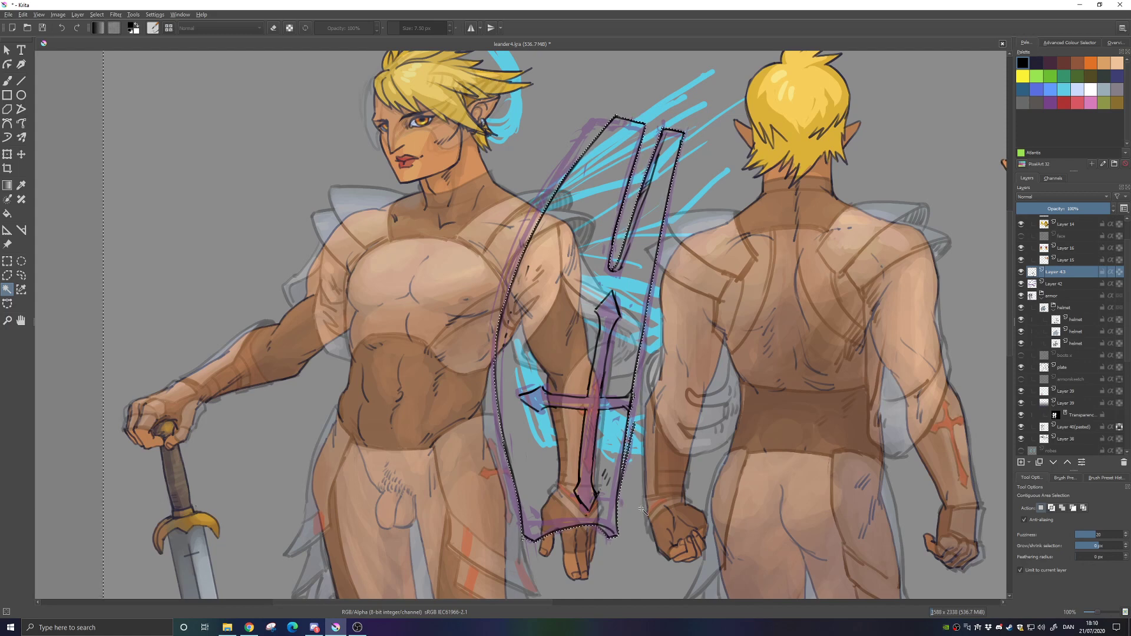
key(ctrl+shift+a)
key(b)
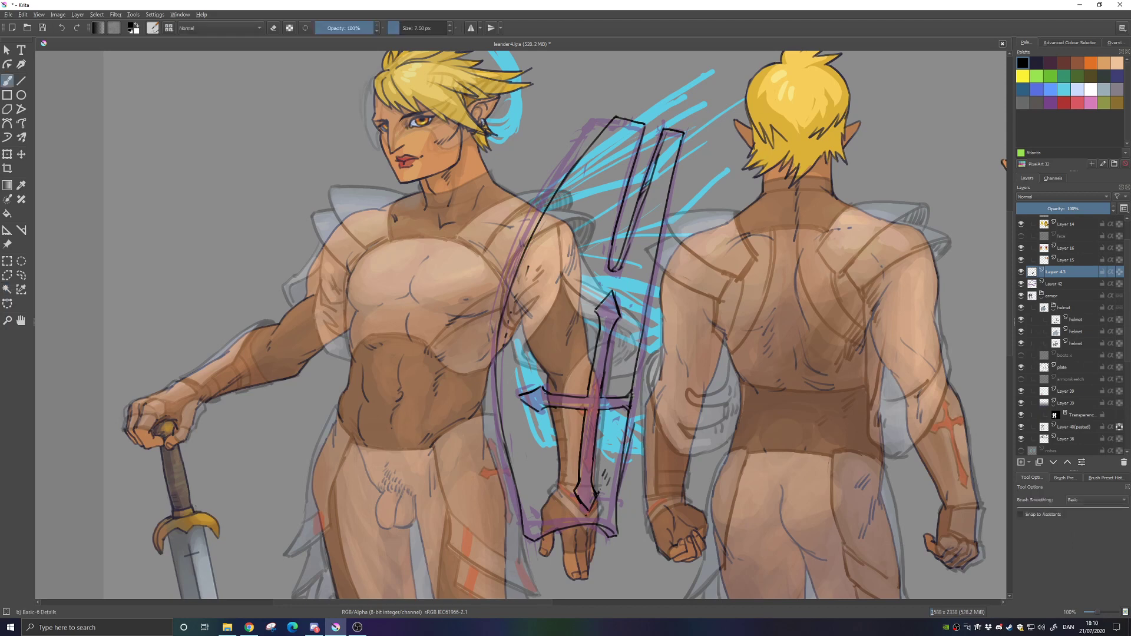
key(e)
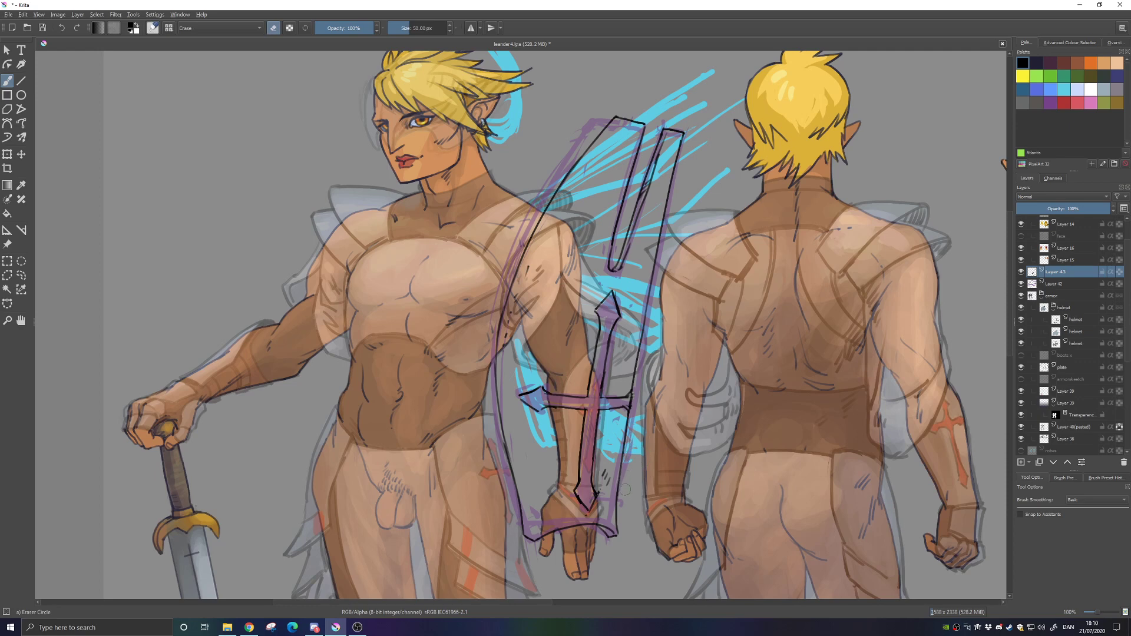
key(e)
Try selecting the area outside the shield with the Contiguous Selection tool and a 4 px grow, then clear the selection
click(7, 289)
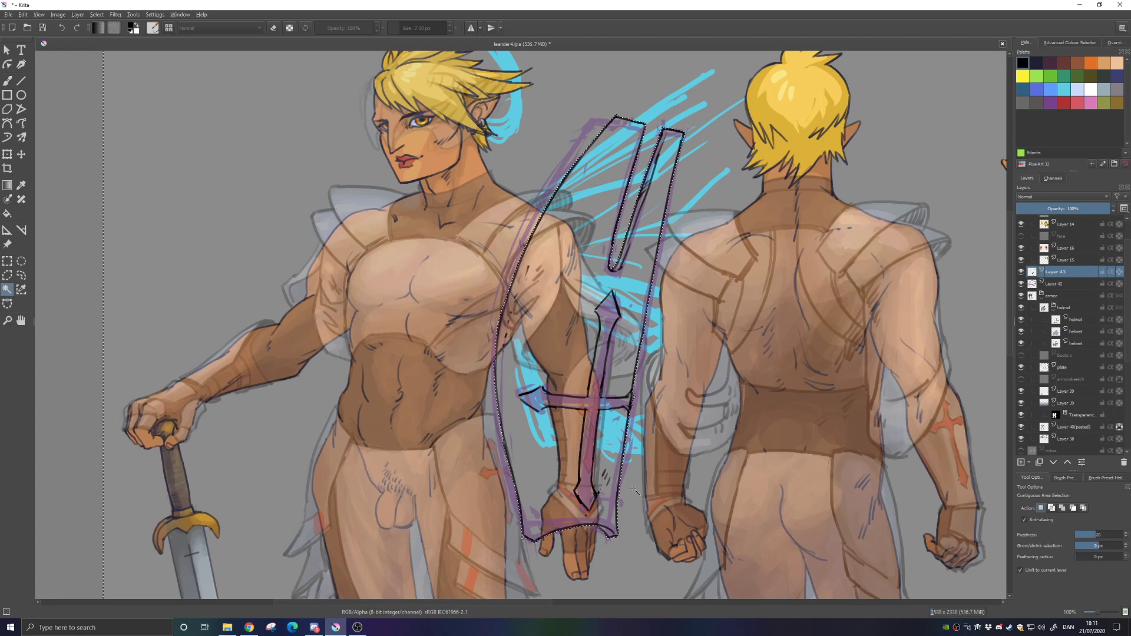
click(1125, 543)
click(1125, 543)
click(1125, 543)
scroll(1123, 544, up, 1)
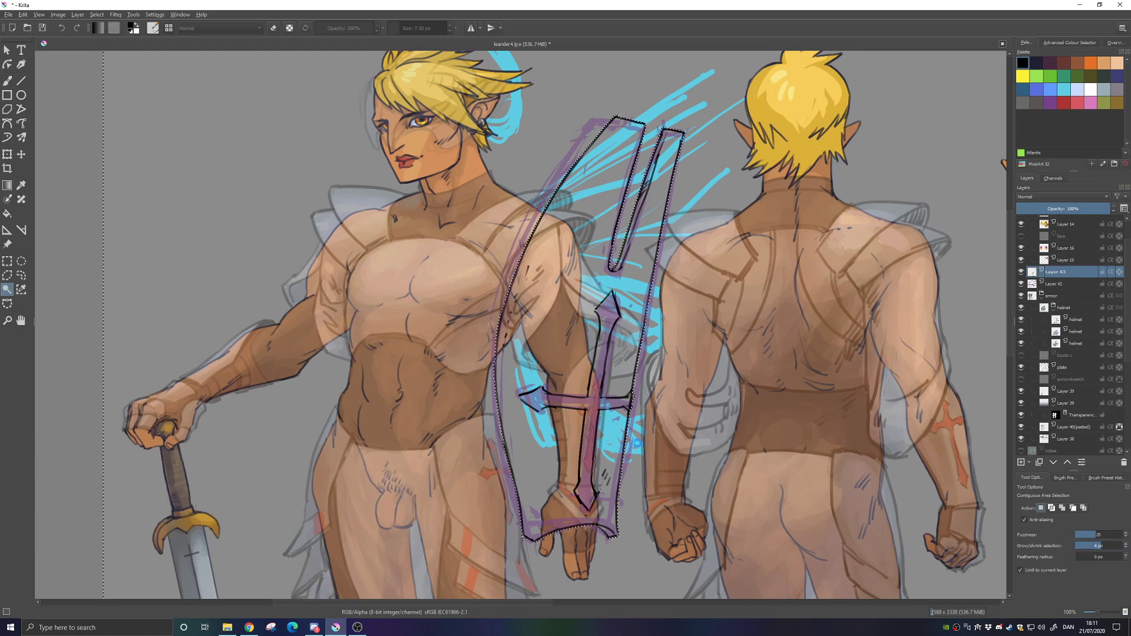
click(636, 442)
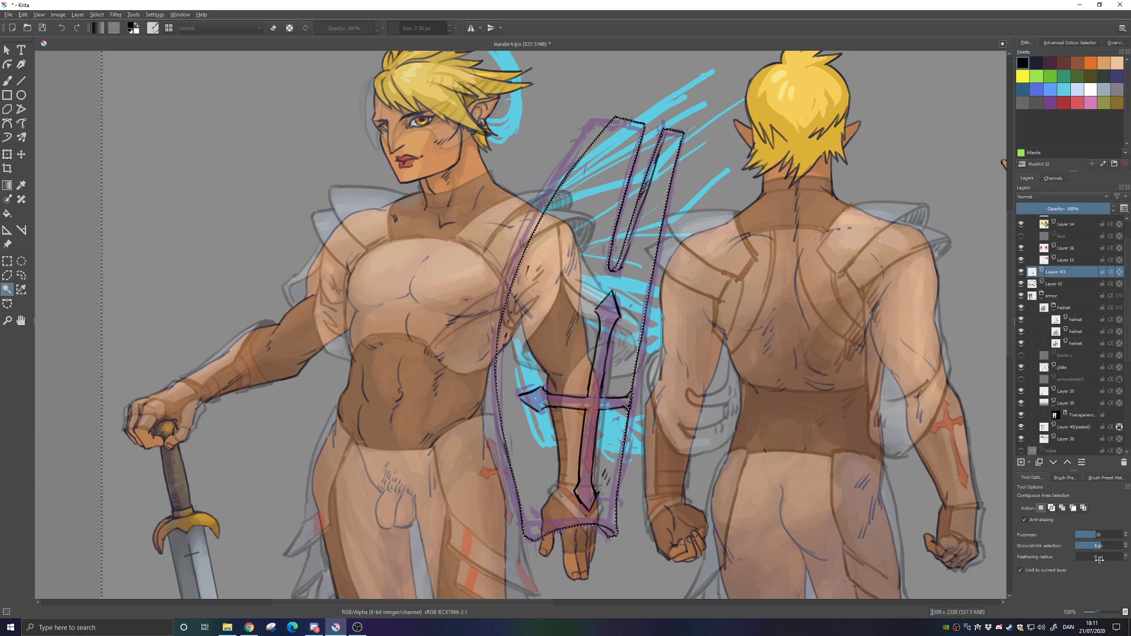
click(1093, 545)
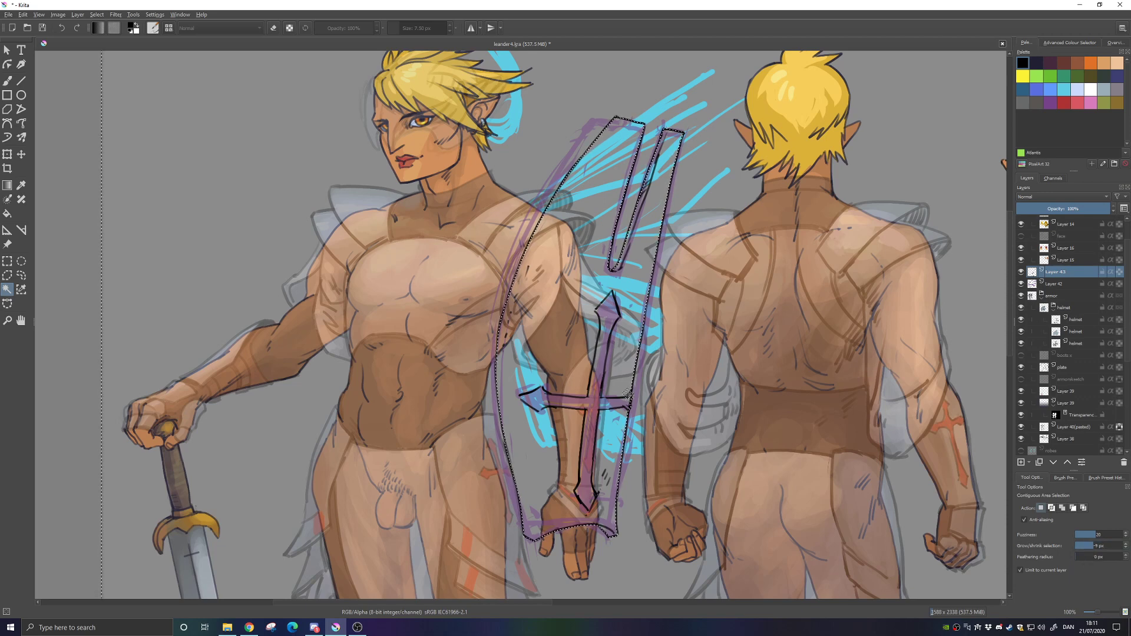
key(ctrl+shift+a)
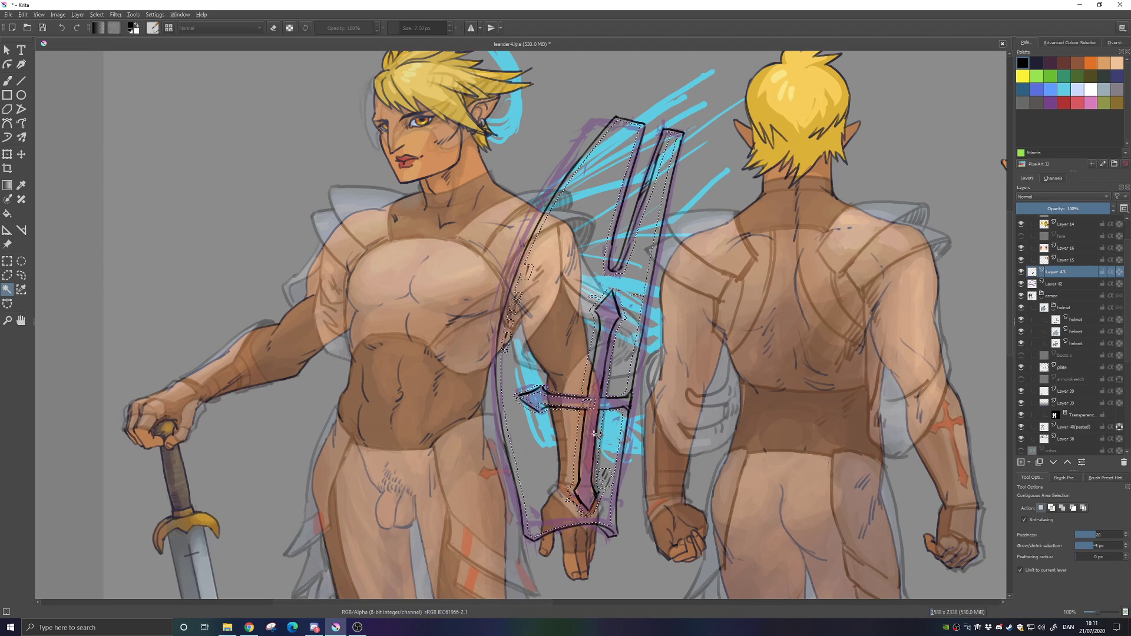
Select the shield's inner areas within the outline with the selection grown by 4 px
drag(1096, 547, 1107, 548)
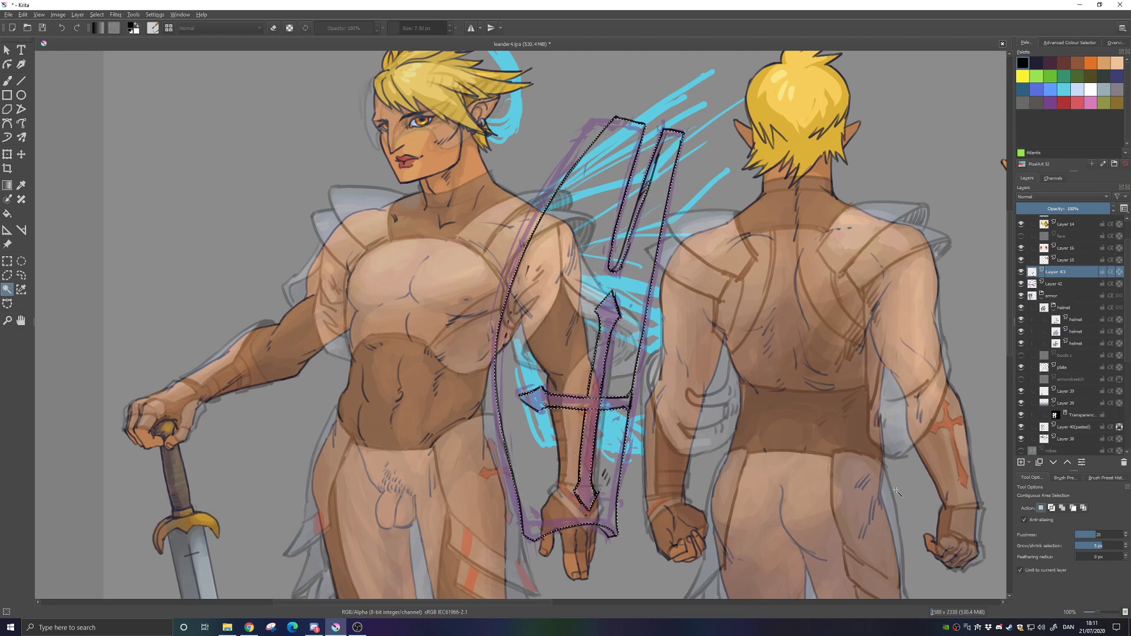
drag(1112, 547, 1100, 547)
click(1125, 543)
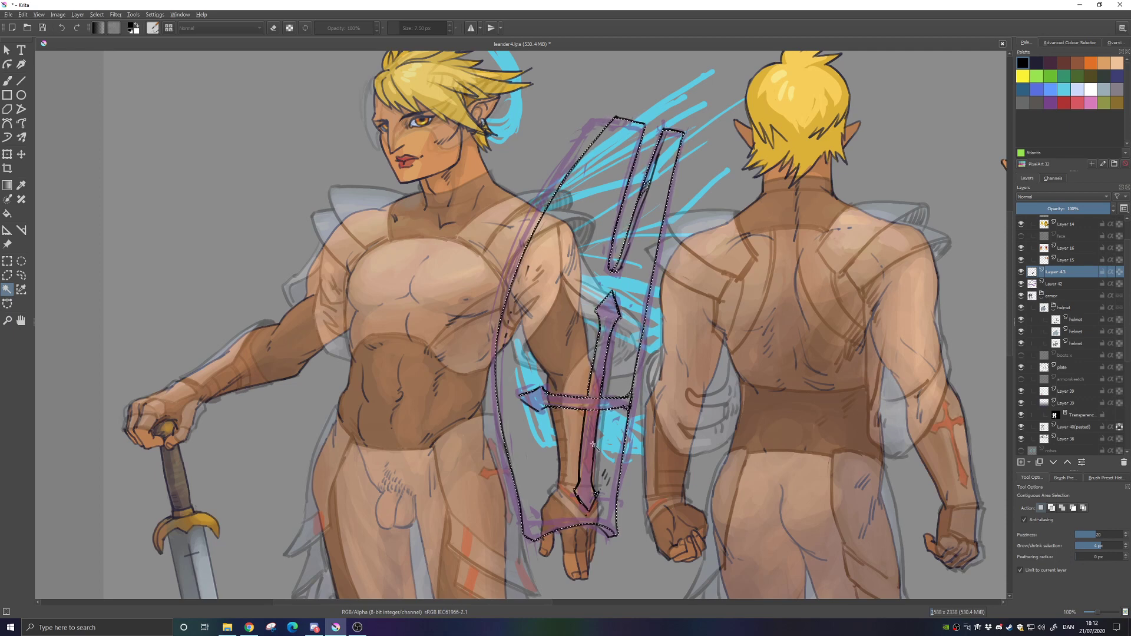
Fill the entire shield selection with the blue-grey Heather colour on a new layer beneath the line art, then deselect
click(1076, 287)
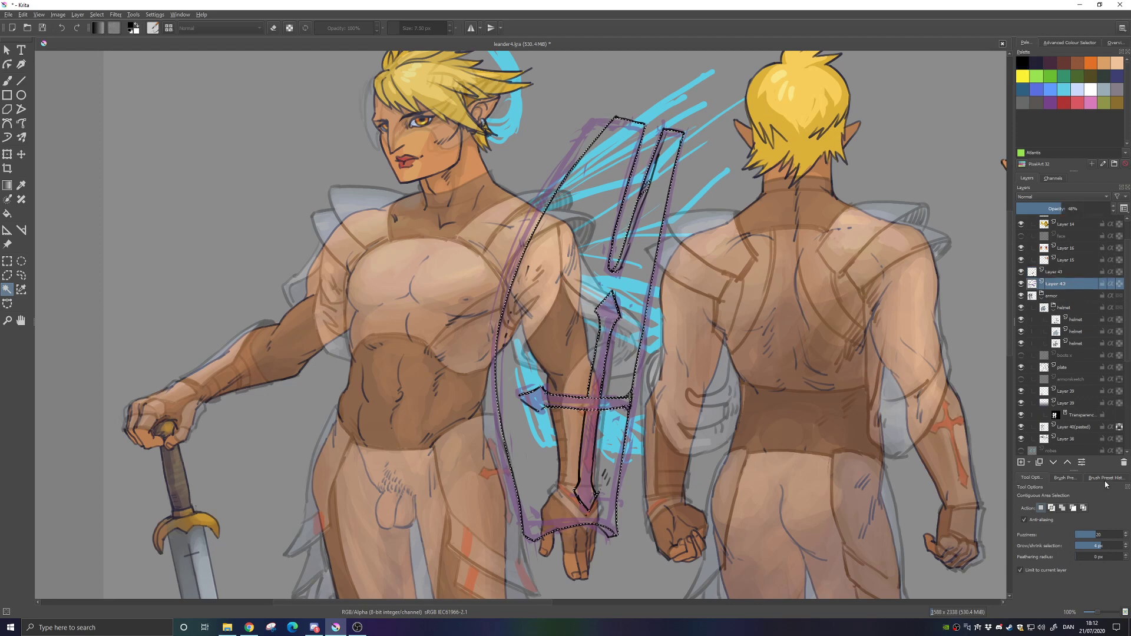
click(1020, 463)
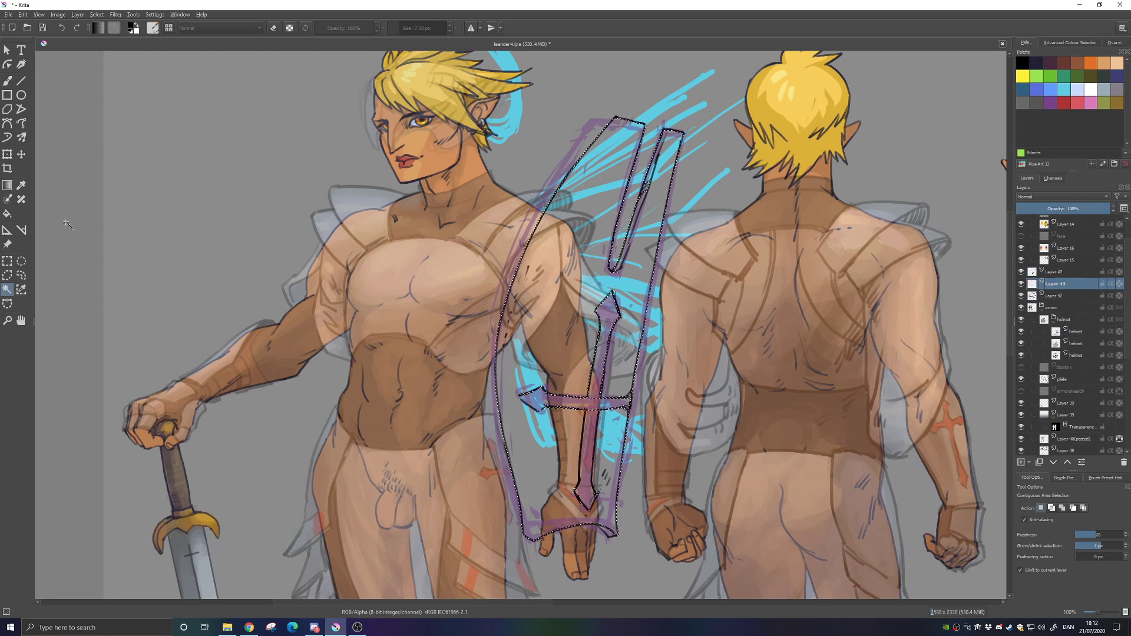
click(8, 214)
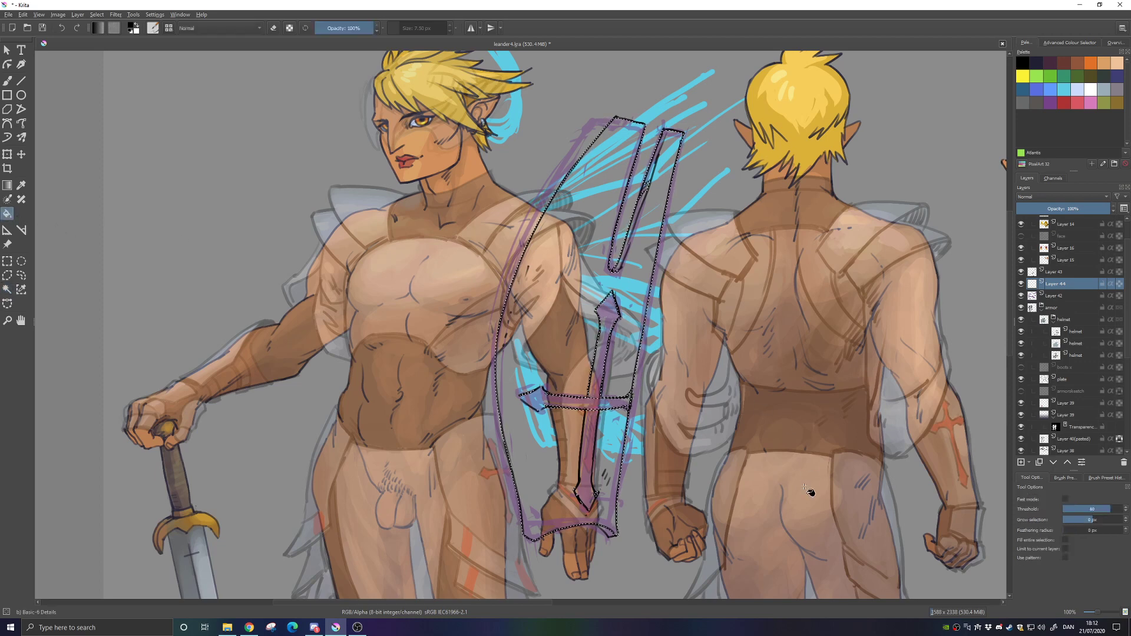
click(1065, 549)
click(1065, 540)
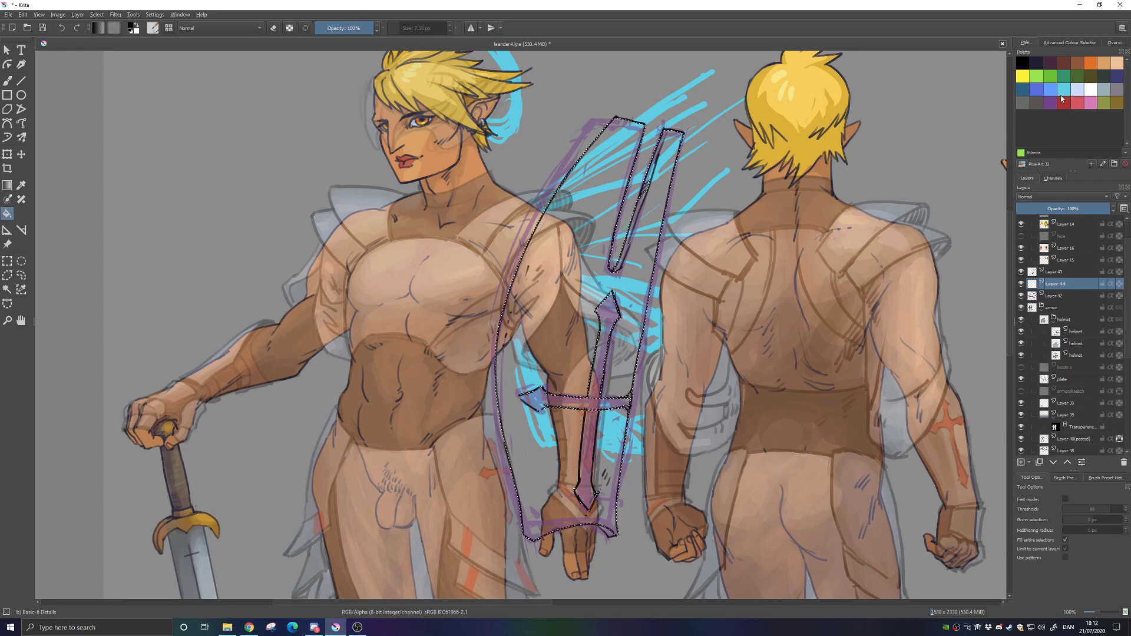
click(1104, 89)
click(570, 313)
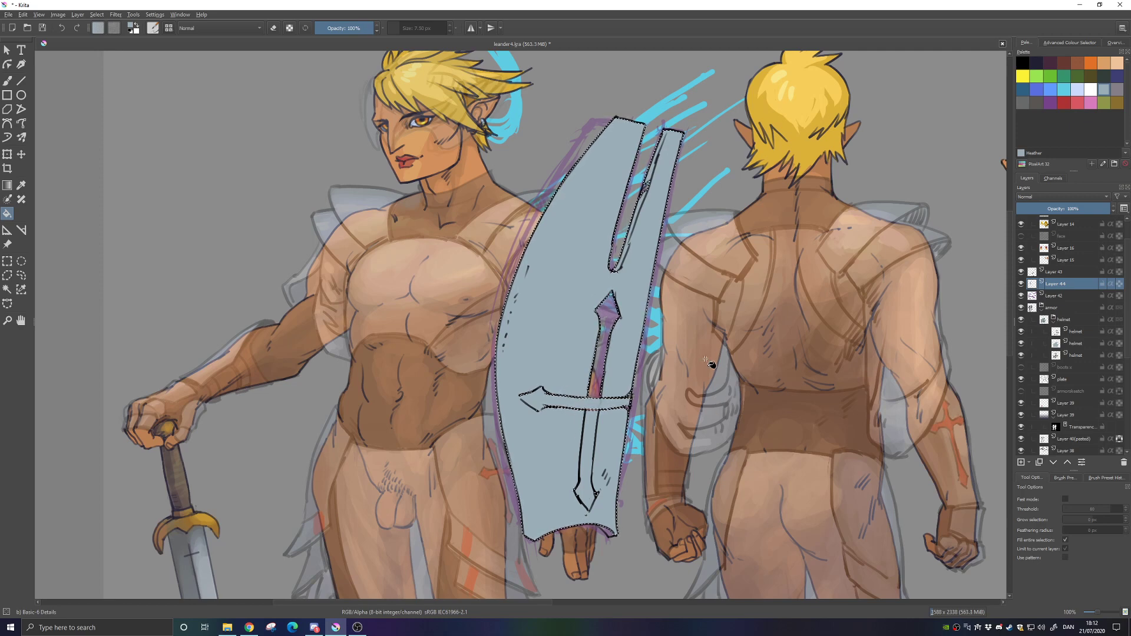
key(ctrl+shift+a)
Paint the unfilled upper arm of the cross blue-grey with the Basic-5 Size brush, hiding the purple shield sketch layer
key(b)
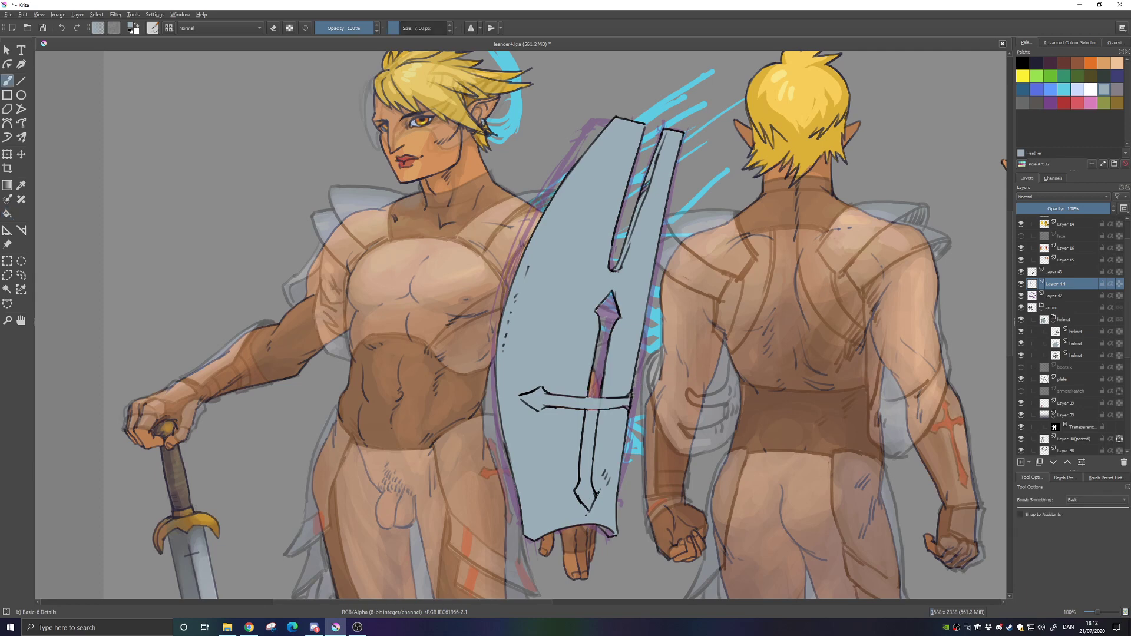
right_click(580, 339)
click(613, 290)
right_click(582, 309)
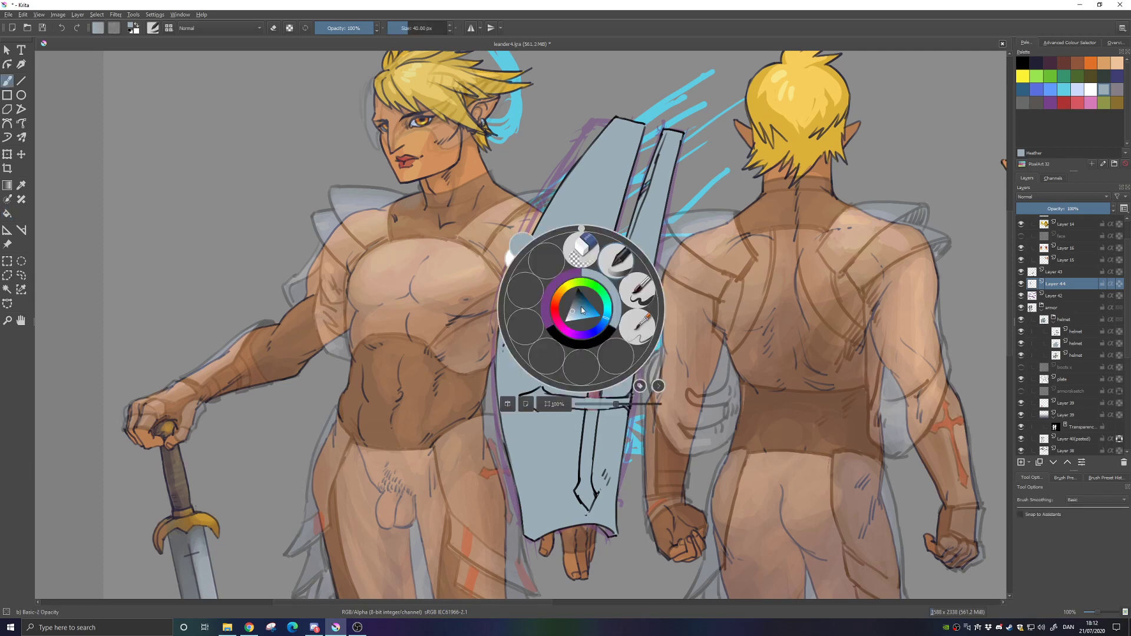
click(639, 291)
mouse_move(593, 387)
mouse_down()
mouse_move(612, 313)
mouse_move(600, 306)
mouse_move(605, 335)
mouse_move(620, 317)
mouse_move(616, 399)
mouse_up()
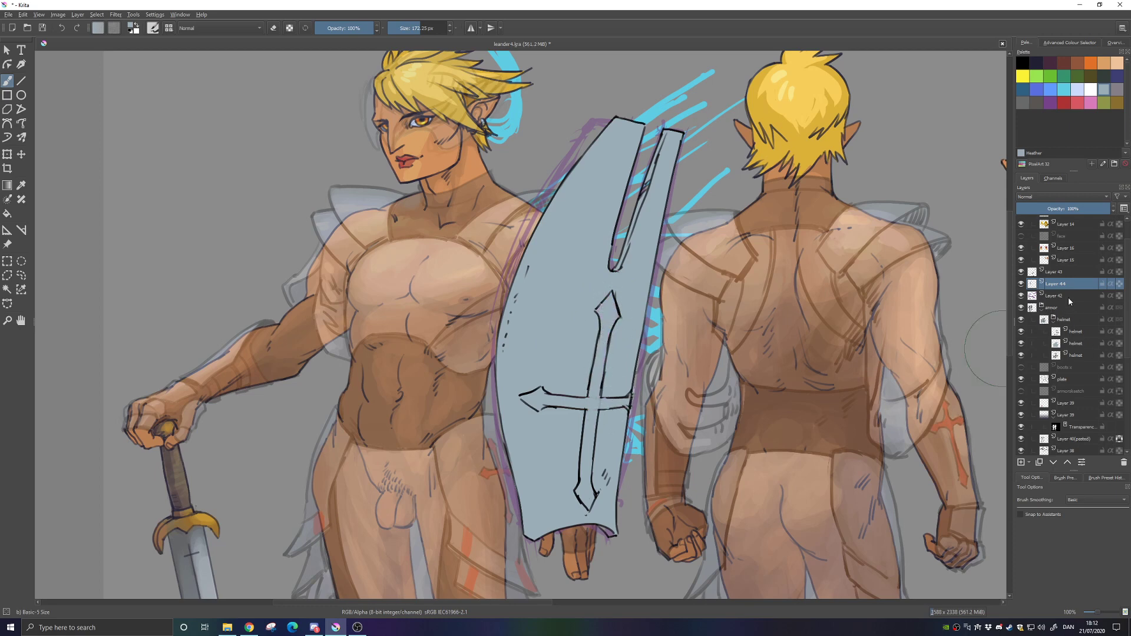
click(1022, 295)
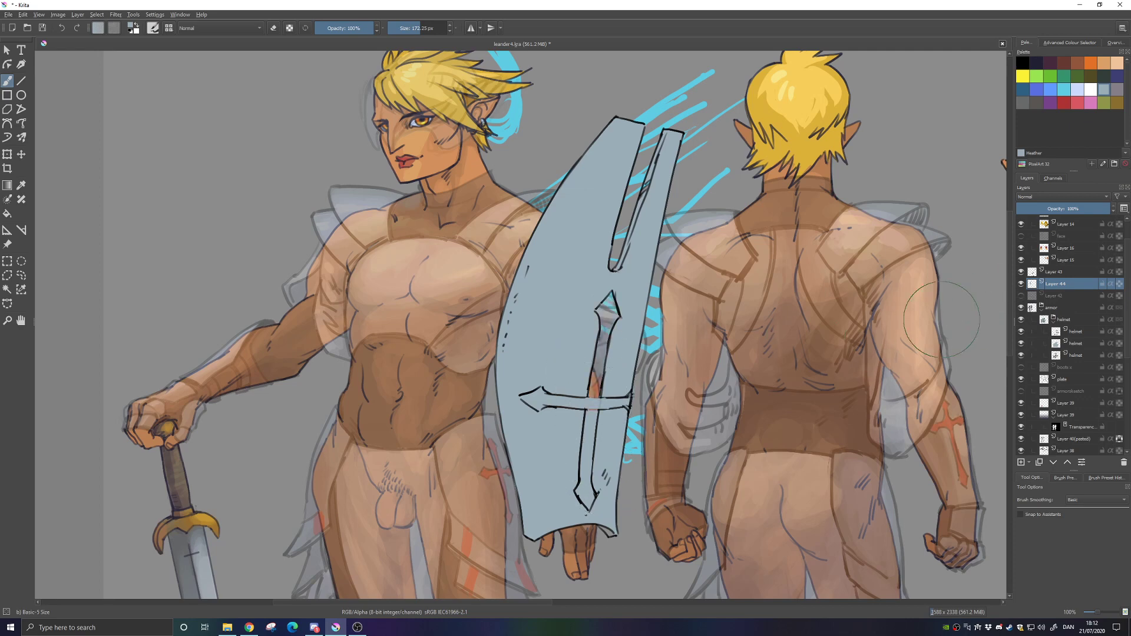
mouse_move(585, 401)
mouse_down()
mouse_move(613, 406)
mouse_move(596, 353)
mouse_move(610, 318)
mouse_move(598, 312)
mouse_up()
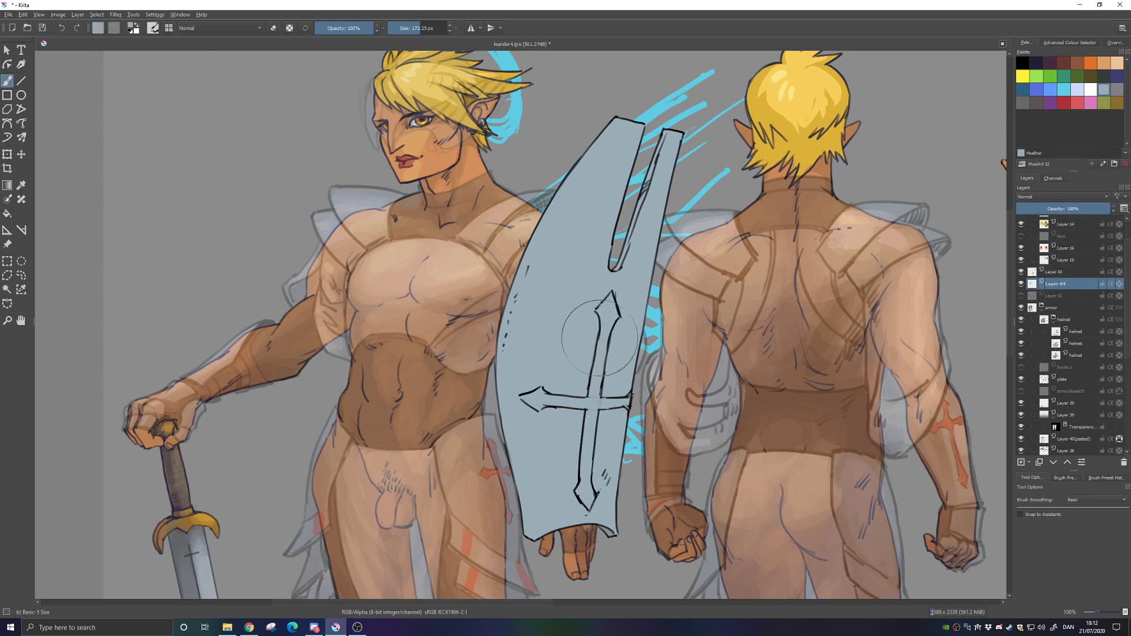
Reduce the brush size to about 53 px
right_click(622, 257)
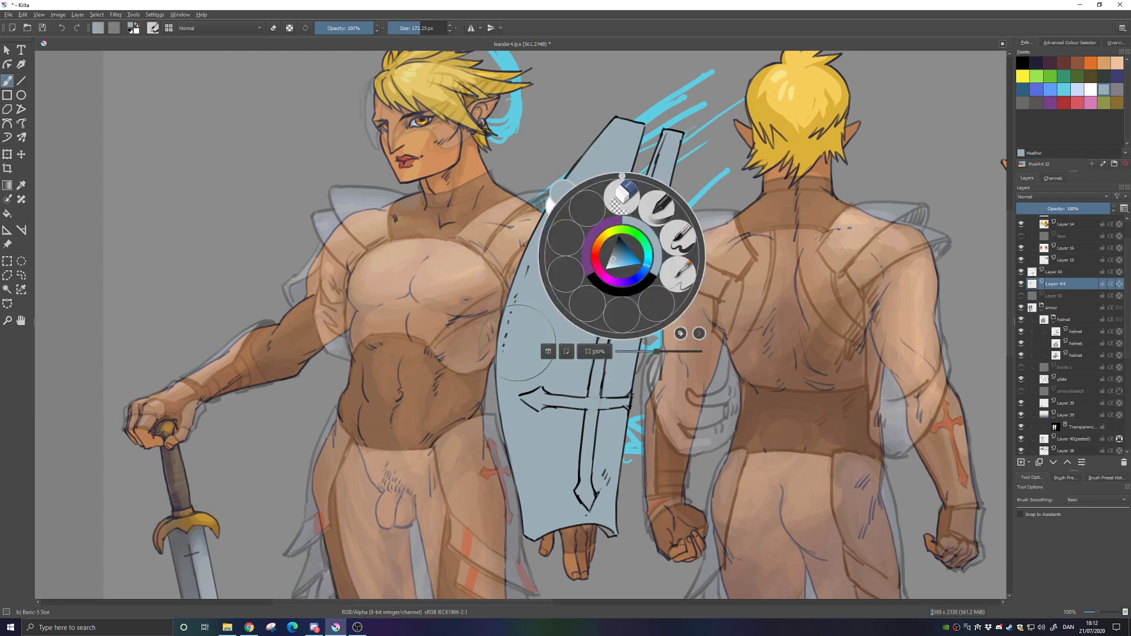
click(410, 28)
click(557, 384)
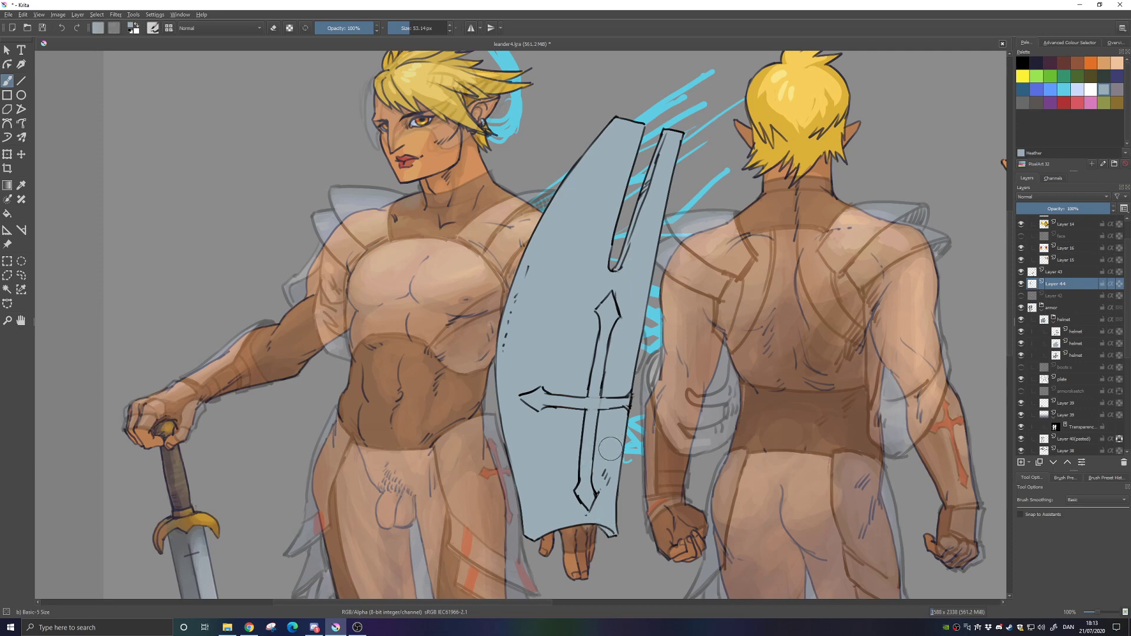
Restore the armor group to 100% opacity and alpha-lock the shield's fill layer
click(1077, 307)
drag(1067, 207, 1113, 209)
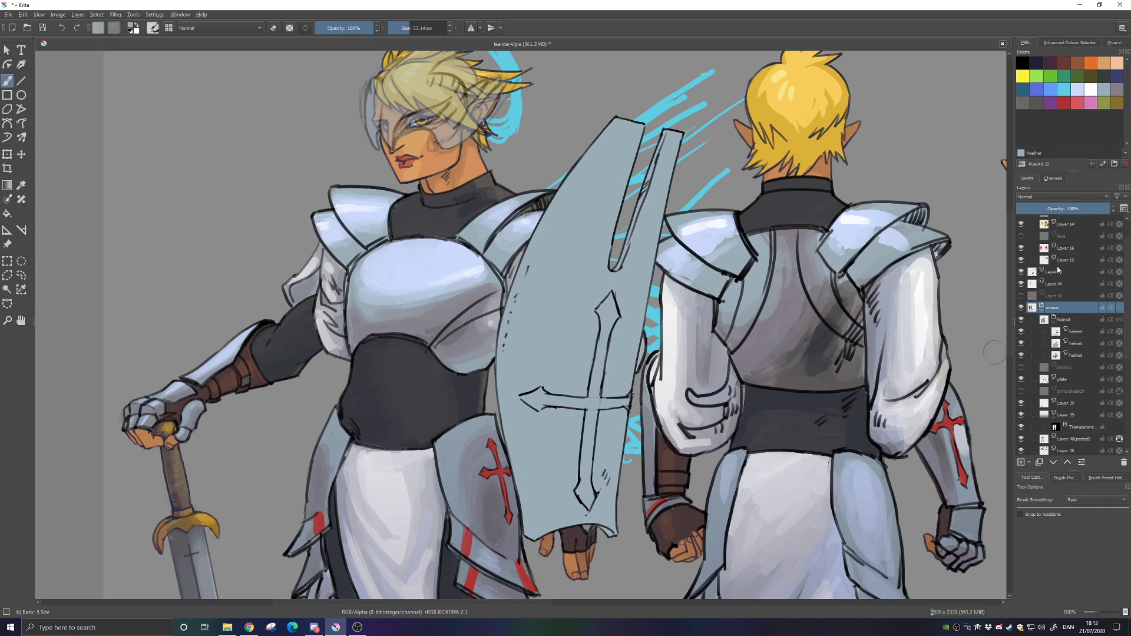
click(1064, 285)
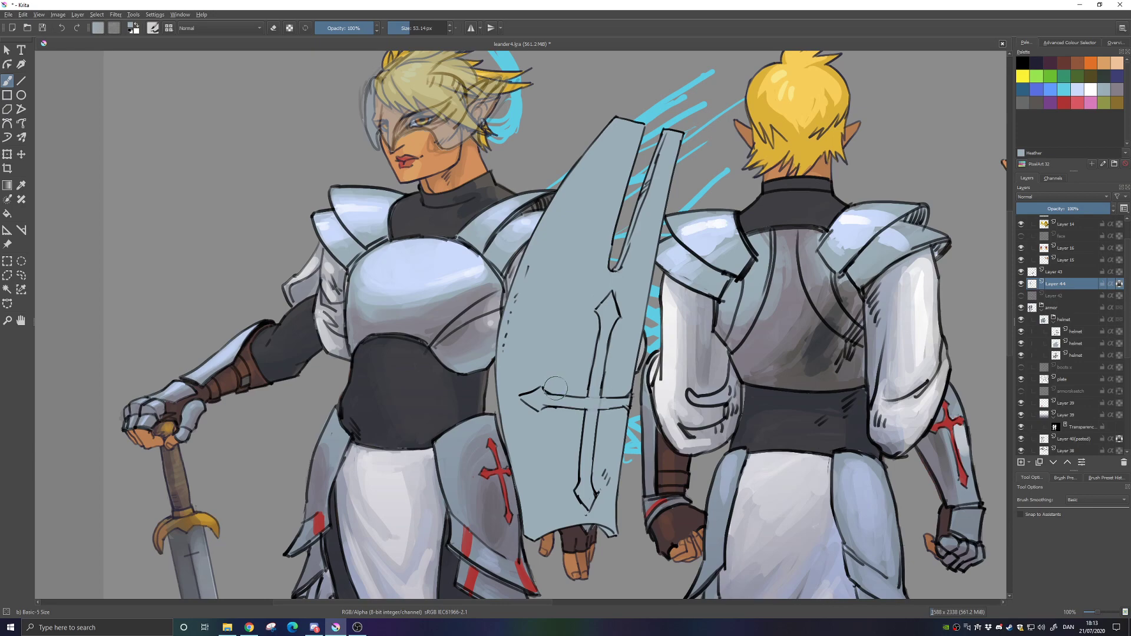
Try a dark brown fill on the shield, inspect it against the armor up close, and revert it to blue-grey
key(minus)
key(minus)
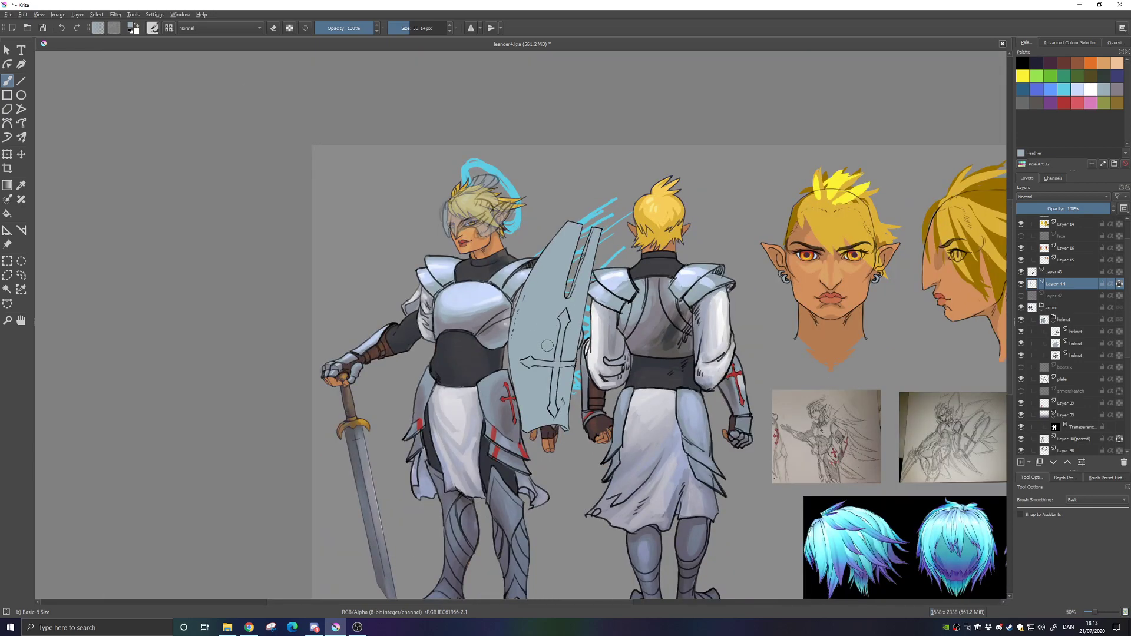
key(BackSpace)
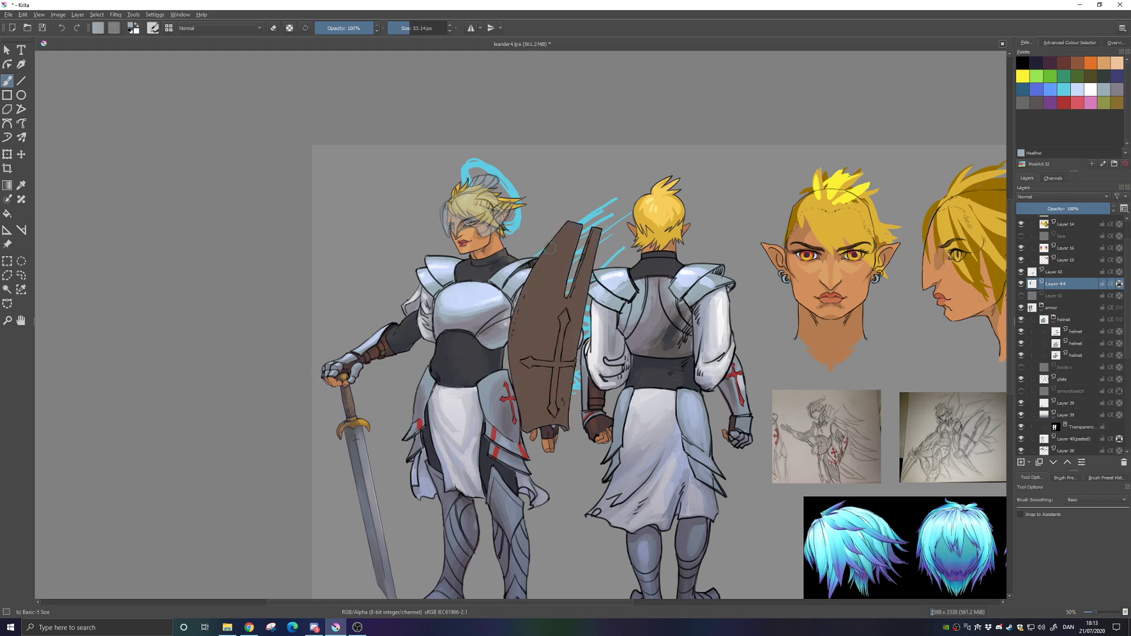
key(plus)
key(plus)
key(plus)
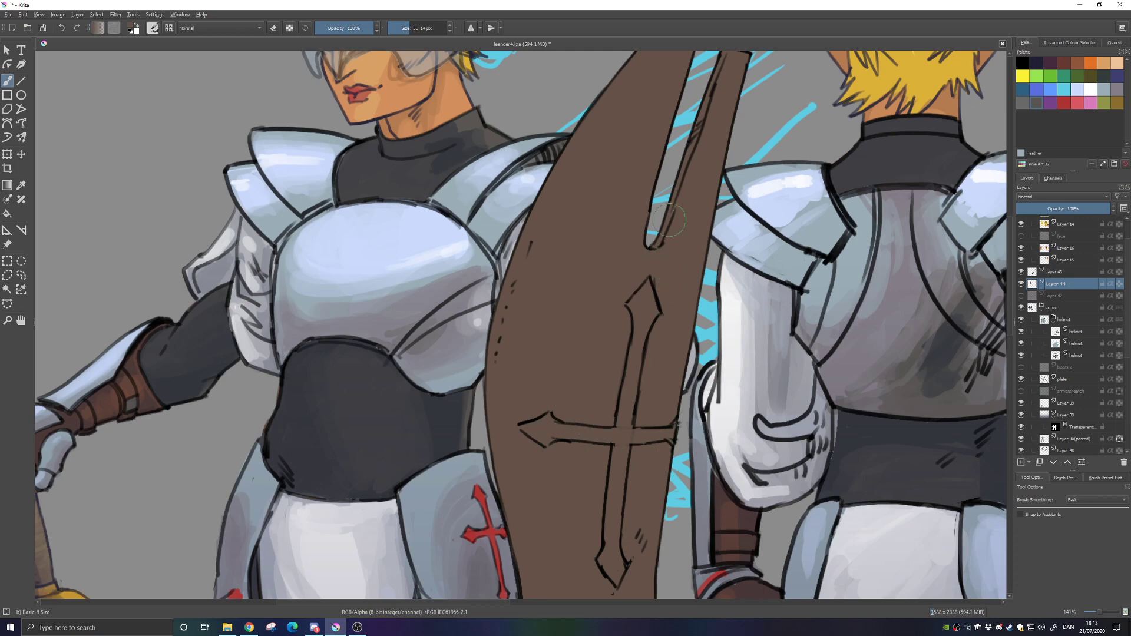
drag(697, 168, 676, 291)
drag(630, 447, 637, 478)
mouse_move(550, 595)
mouse_down()
mouse_move(548, 497)
mouse_move(575, 368)
mouse_move(570, 285)
mouse_move(567, 295)
mouse_up()
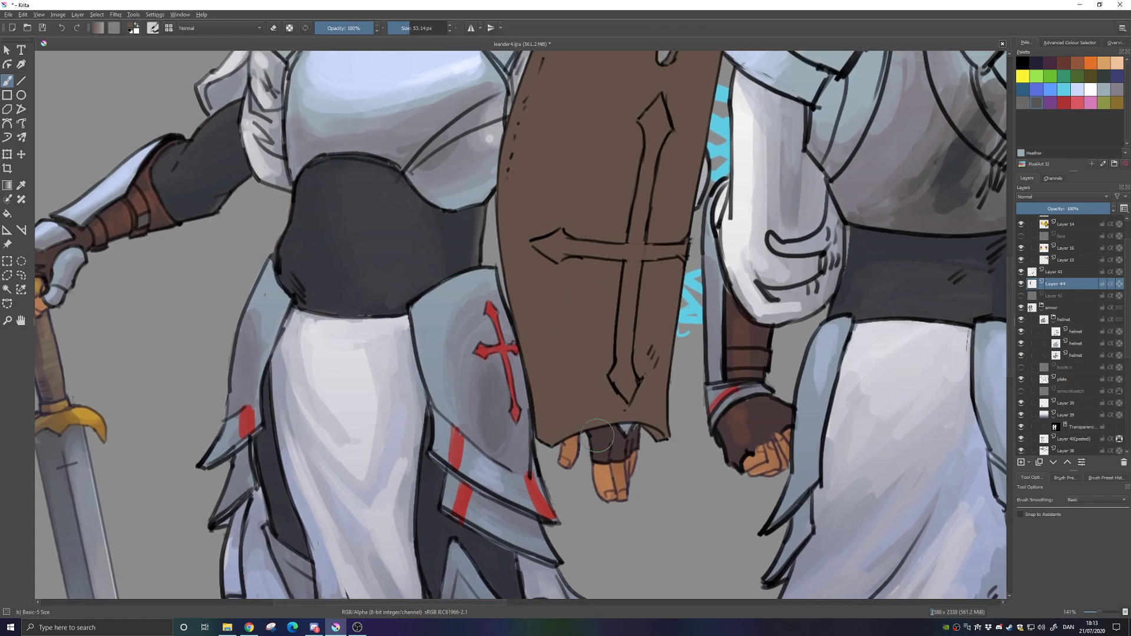
scroll(657, 323, up, 4)
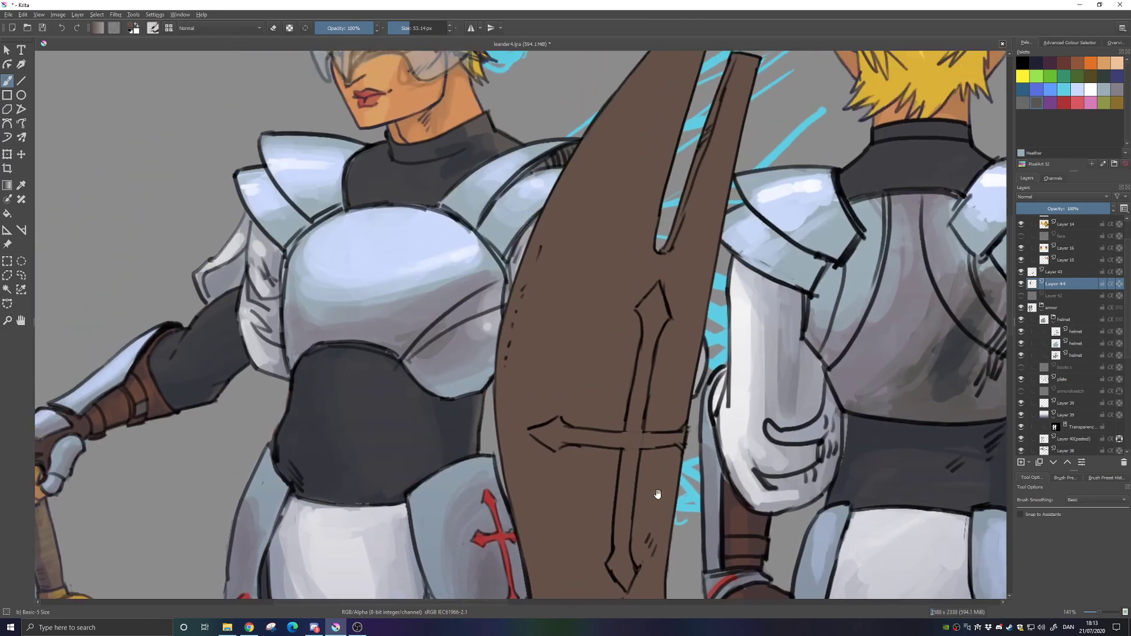
key(BackSpace)
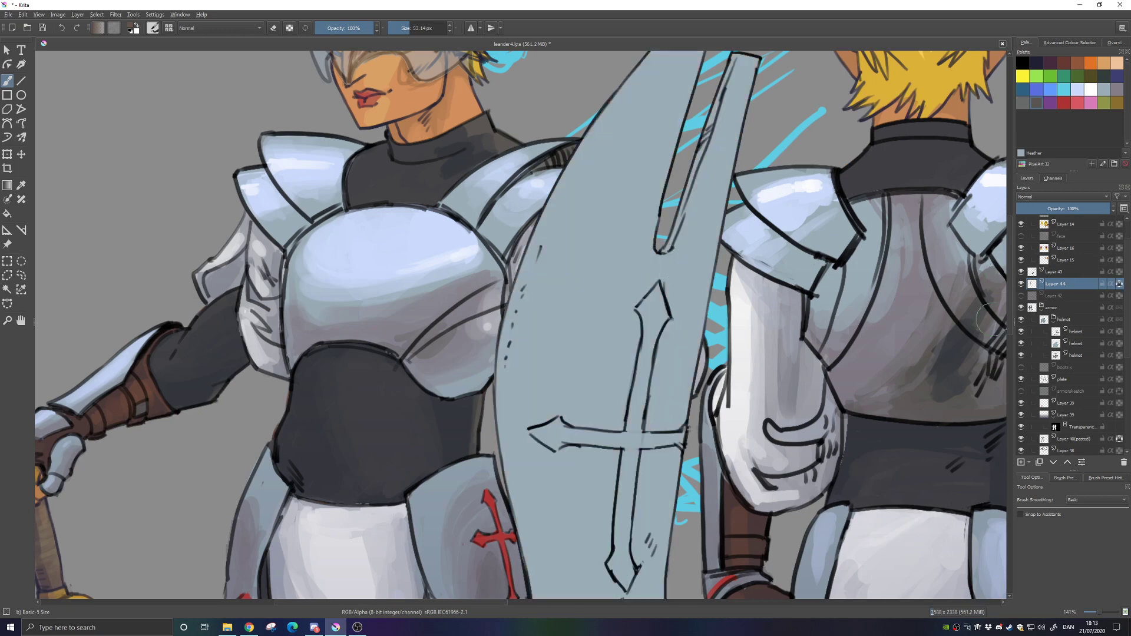
Shade the lower part of the shield around the cross in darker grey with the Basic-2 Opacity brush at about 101 px
key(minus)
key(minus)
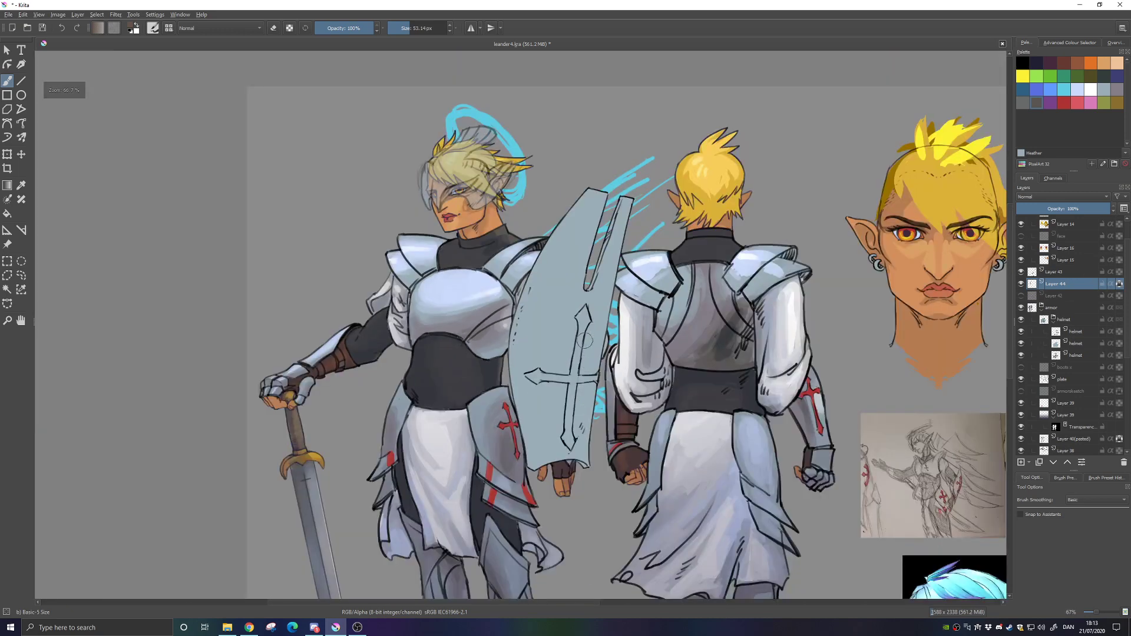
right_click(572, 339)
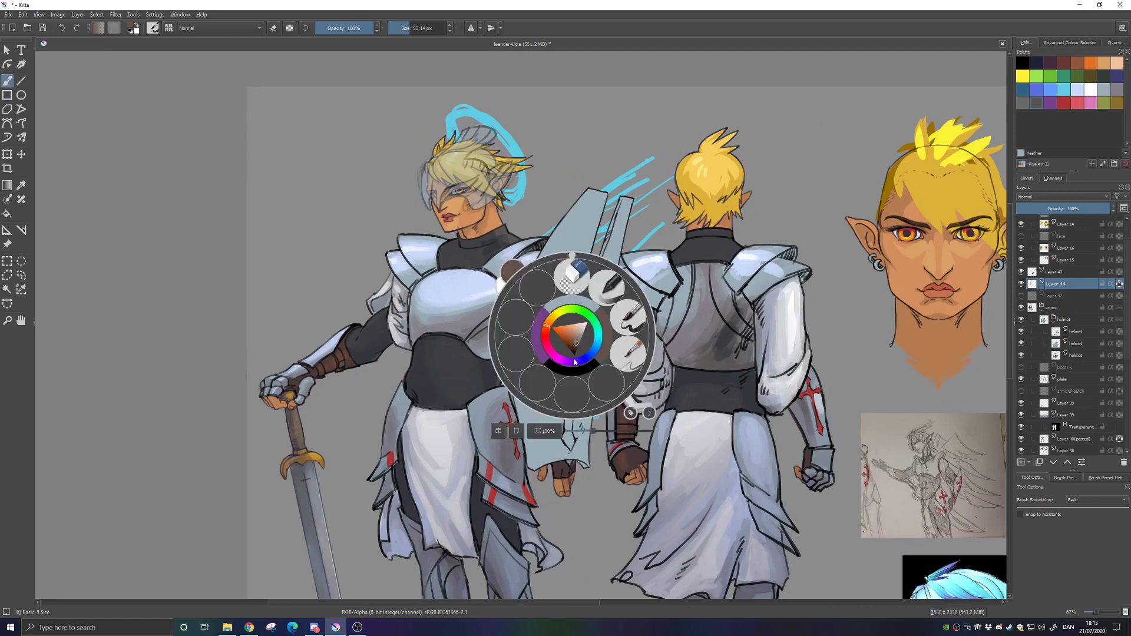
click(606, 287)
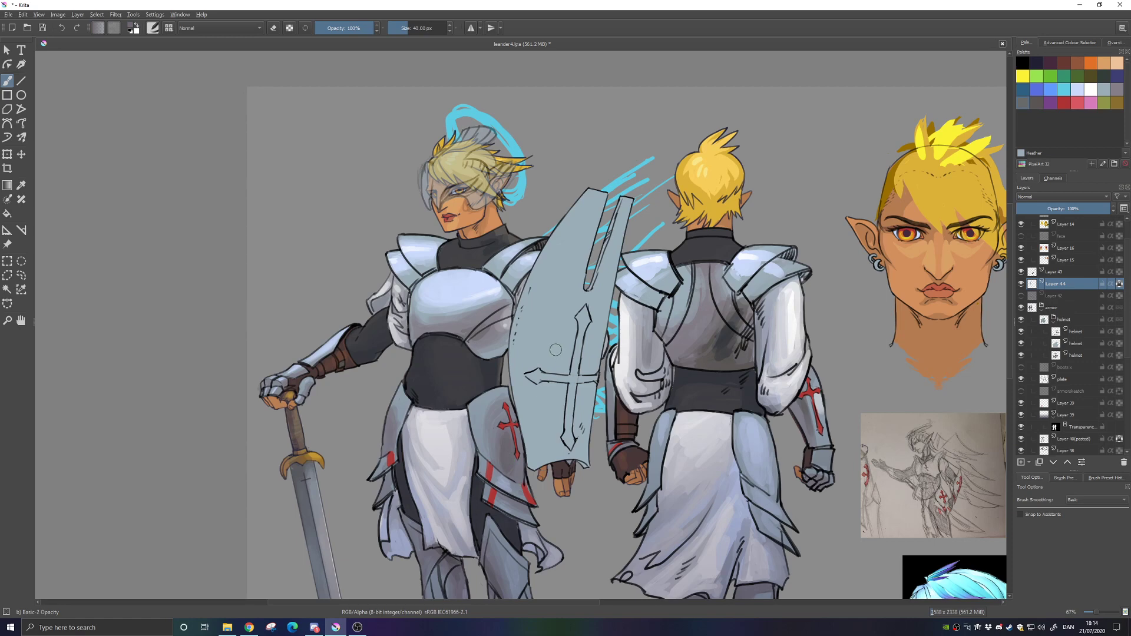
click(415, 26)
mouse_move(567, 437)
mouse_down()
mouse_move(559, 401)
mouse_move(587, 350)
mouse_move(553, 363)
mouse_move(577, 327)
mouse_move(550, 351)
mouse_move(544, 420)
mouse_move(594, 448)
mouse_move(611, 303)
mouse_move(607, 406)
mouse_up()
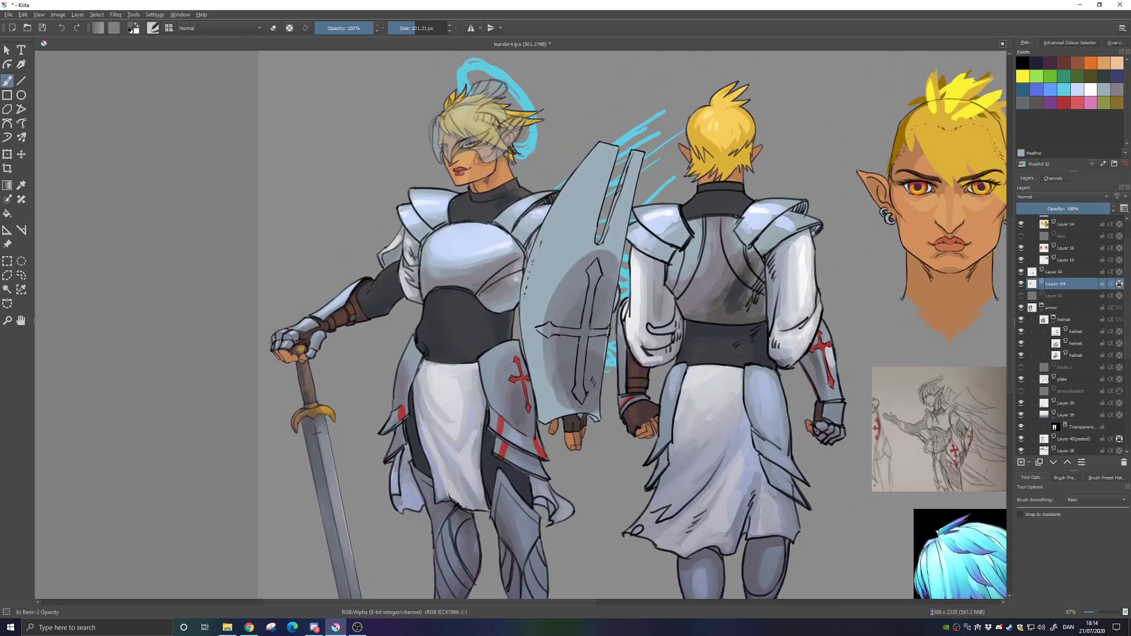
mouse_move(581, 290)
mouse_down()
mouse_move(595, 333)
mouse_move(589, 286)
mouse_up()
drag(568, 399, 599, 393)
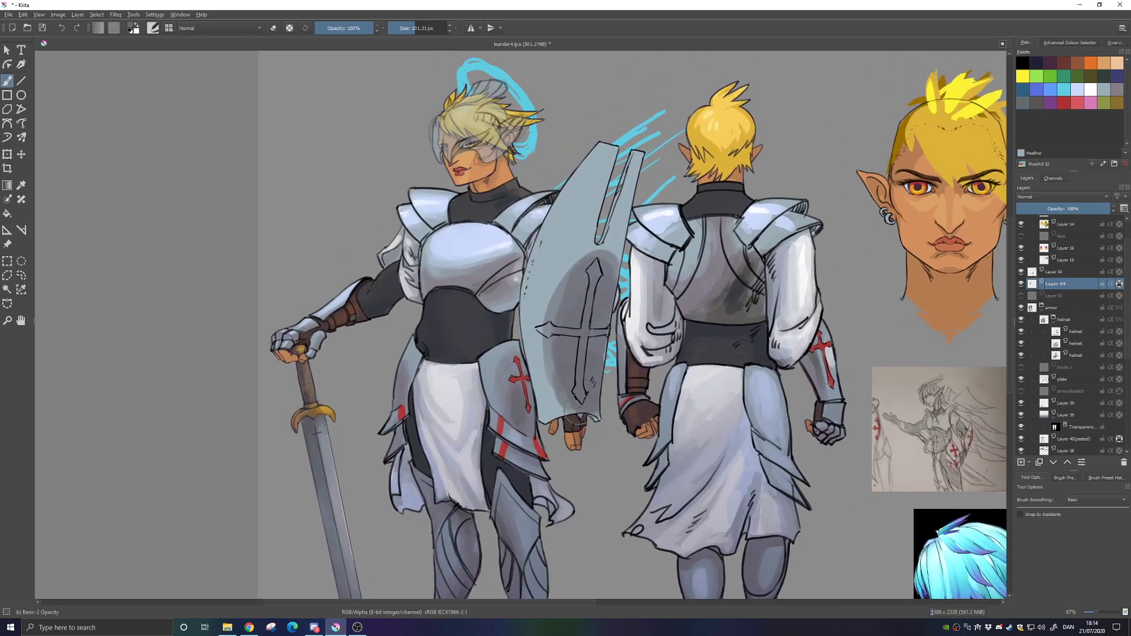
Blend the shading along the shield's left side and above the cross using colours sampled from the canvas
ctrl+click(490, 361)
drag(544, 288, 546, 343)
mouse_move(568, 309)
mouse_down()
mouse_move(578, 257)
mouse_move(557, 395)
mouse_move(592, 402)
mouse_move(566, 384)
mouse_move(554, 295)
mouse_up()
ctrl+click(543, 324)
drag(595, 256, 558, 294)
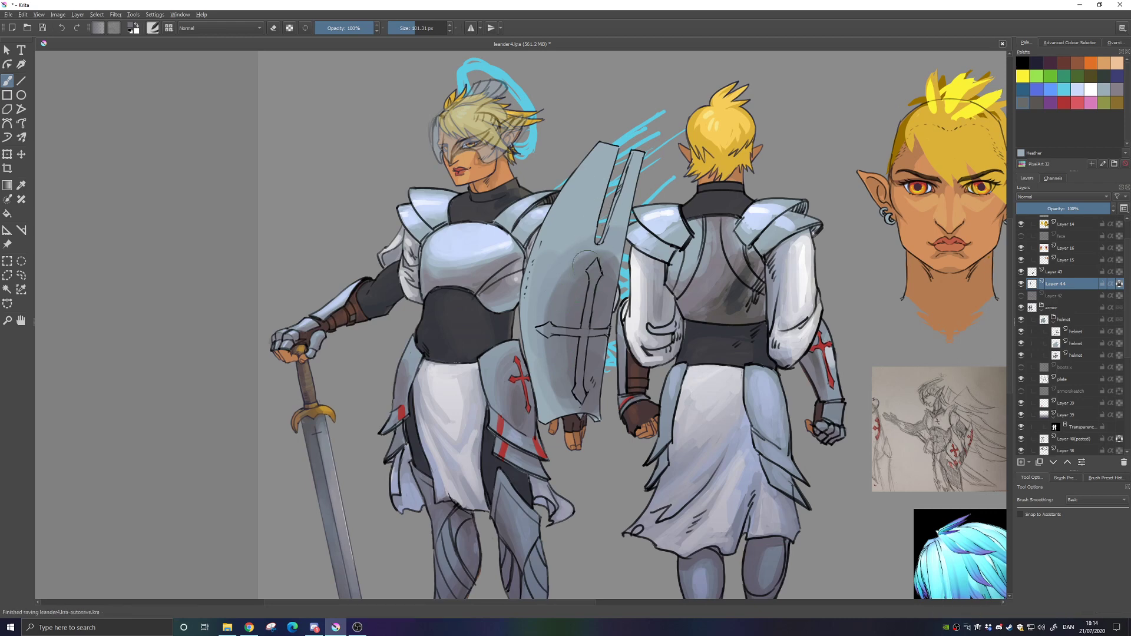
drag(602, 262, 566, 277)
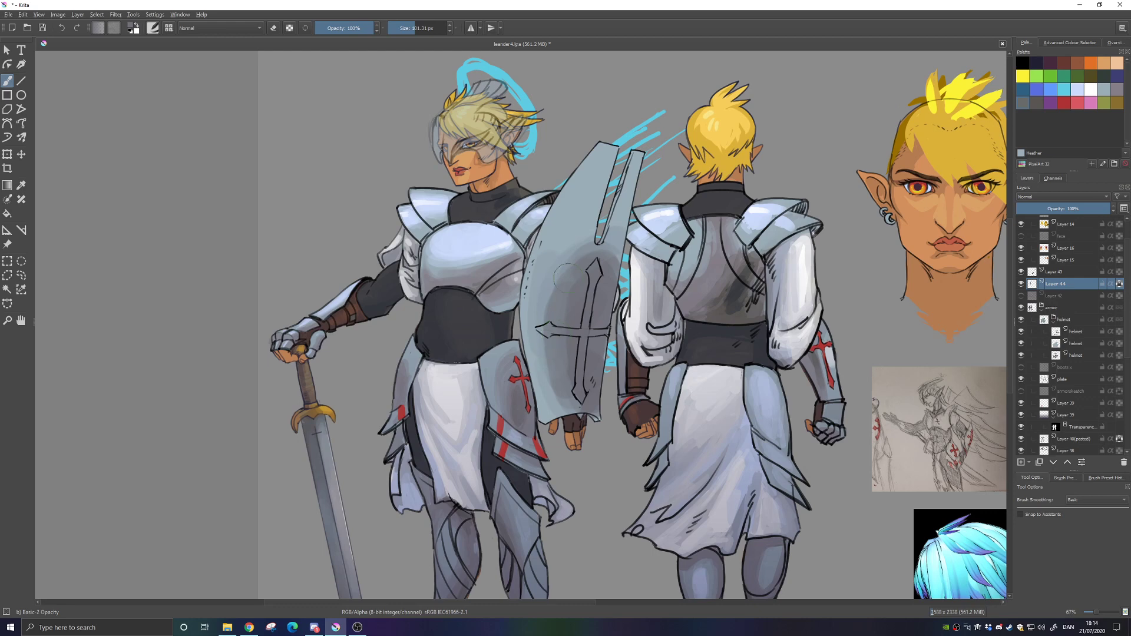
drag(536, 317, 569, 259)
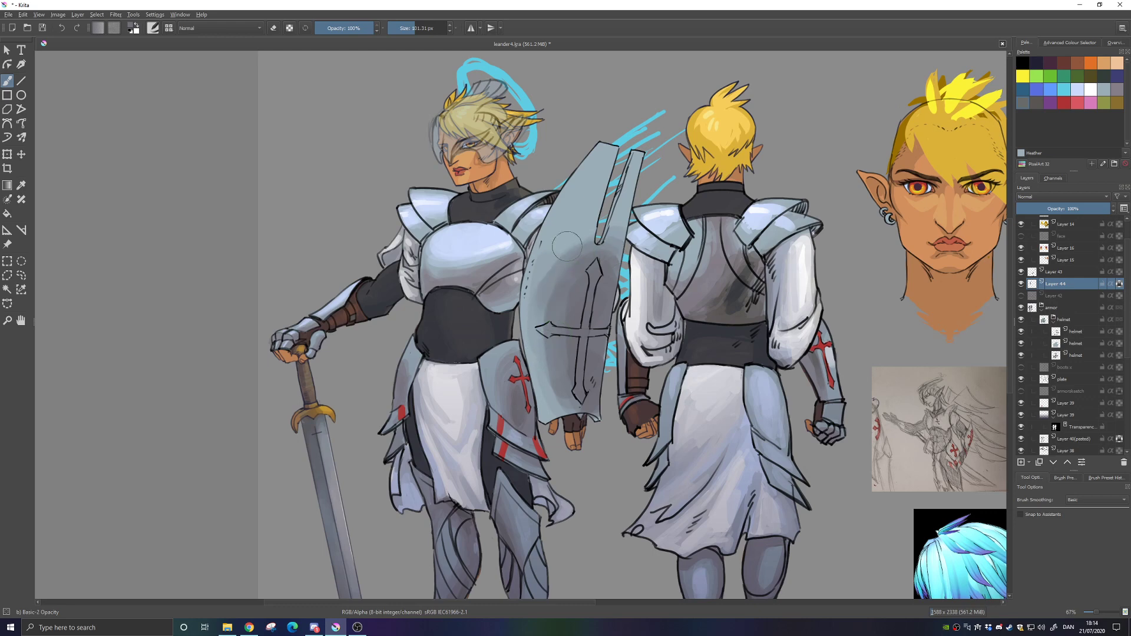
Blend the shading across the shield's upper part and around the cross using greys and blues sampled from the canvas
ctrl+click(550, 261)
mouse_move(527, 295)
mouse_down()
mouse_move(549, 411)
mouse_move(537, 330)
mouse_up()
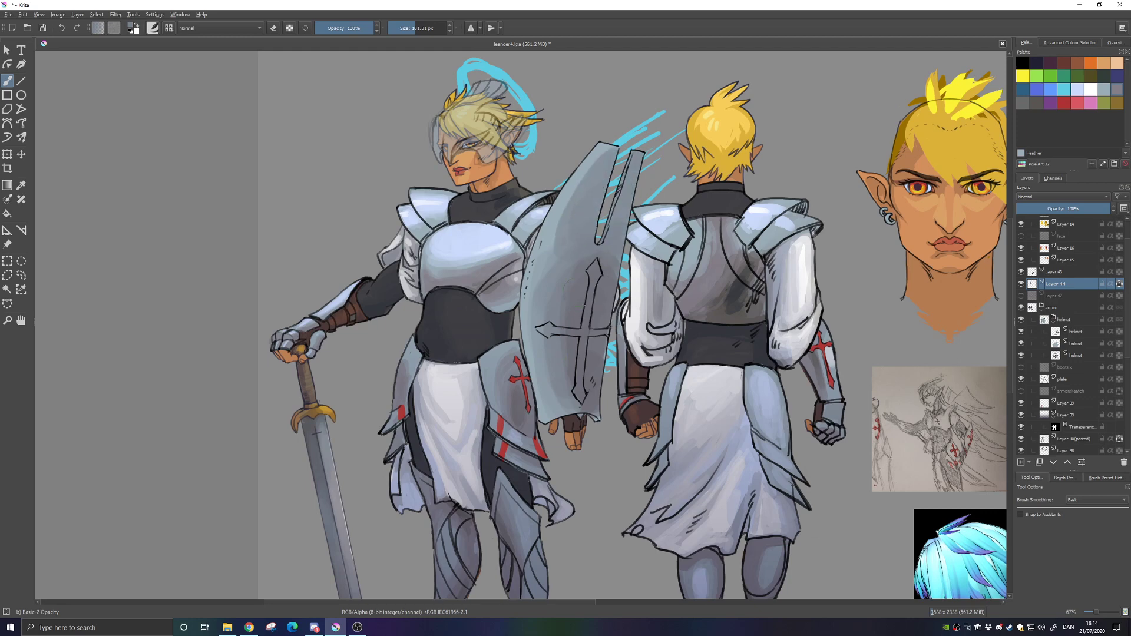
mouse_move(613, 234)
mouse_down()
mouse_move(597, 200)
mouse_move(559, 277)
mouse_move(592, 172)
mouse_up()
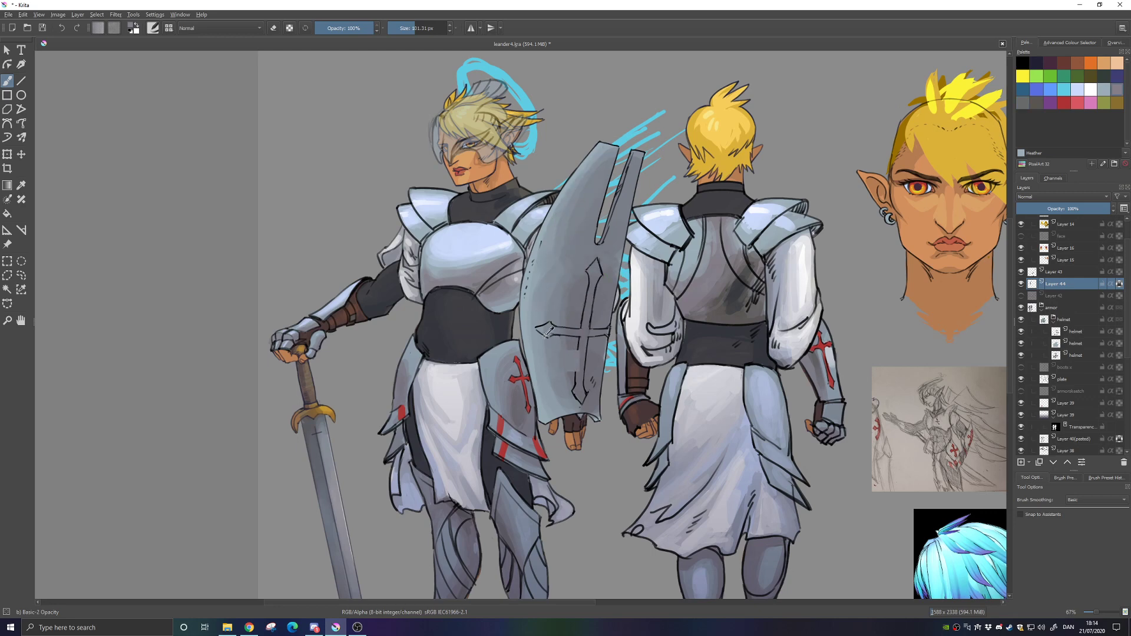
ctrl+click(549, 407)
mouse_move(559, 337)
mouse_down()
mouse_move(547, 281)
mouse_move(567, 374)
mouse_move(550, 254)
mouse_move(572, 349)
mouse_move(542, 292)
mouse_move(553, 327)
mouse_move(571, 312)
mouse_move(546, 268)
mouse_move(572, 336)
mouse_up()
ctrl+click(601, 299)
mouse_move(556, 382)
mouse_down()
mouse_move(583, 336)
mouse_move(556, 388)
mouse_move(569, 411)
mouse_up()
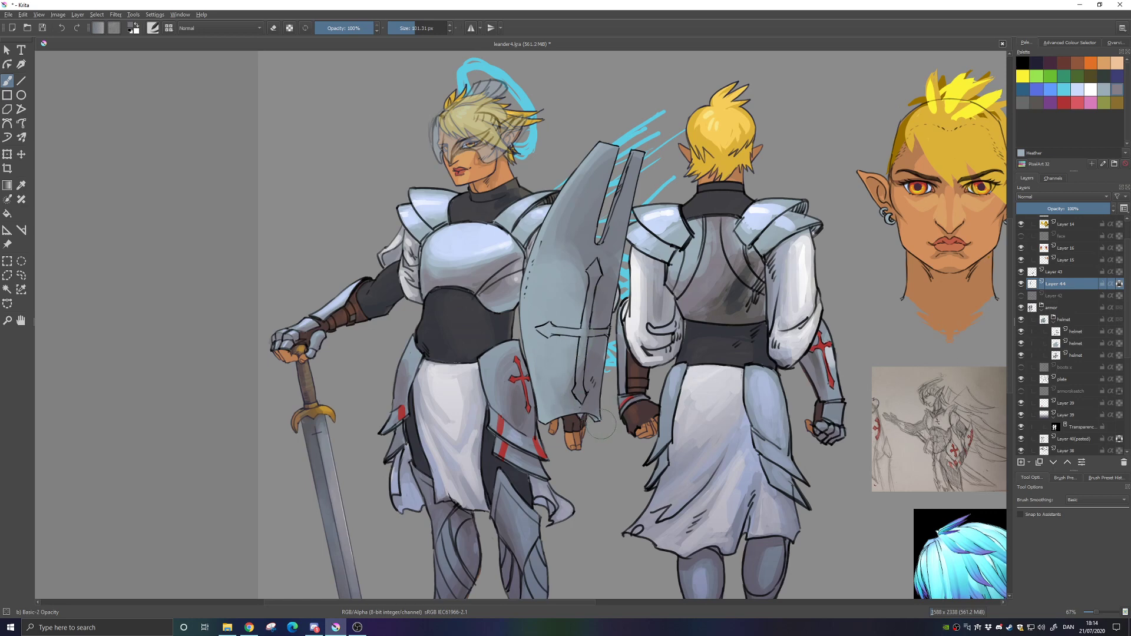
Paint a pale blue highlight around the cross's left arm on the shield with the breastplate's colour, reducing the brush to about 39 px
ctrl+click(468, 242)
mouse_move(540, 293)
mouse_down()
mouse_move(539, 305)
mouse_move(552, 289)
mouse_move(554, 352)
mouse_move(535, 321)
mouse_move(568, 300)
mouse_move(548, 273)
mouse_move(557, 338)
mouse_move(562, 293)
mouse_move(570, 310)
mouse_move(567, 337)
mouse_up()
ctrl+click(548, 365)
click(407, 28)
mouse_move(555, 274)
mouse_down()
mouse_move(551, 350)
mouse_move(533, 283)
mouse_move(569, 308)
mouse_move(548, 299)
mouse_move(561, 310)
mouse_move(554, 334)
mouse_move(547, 298)
mouse_move(565, 313)
mouse_move(549, 353)
mouse_up()
ctrl+click(548, 306)
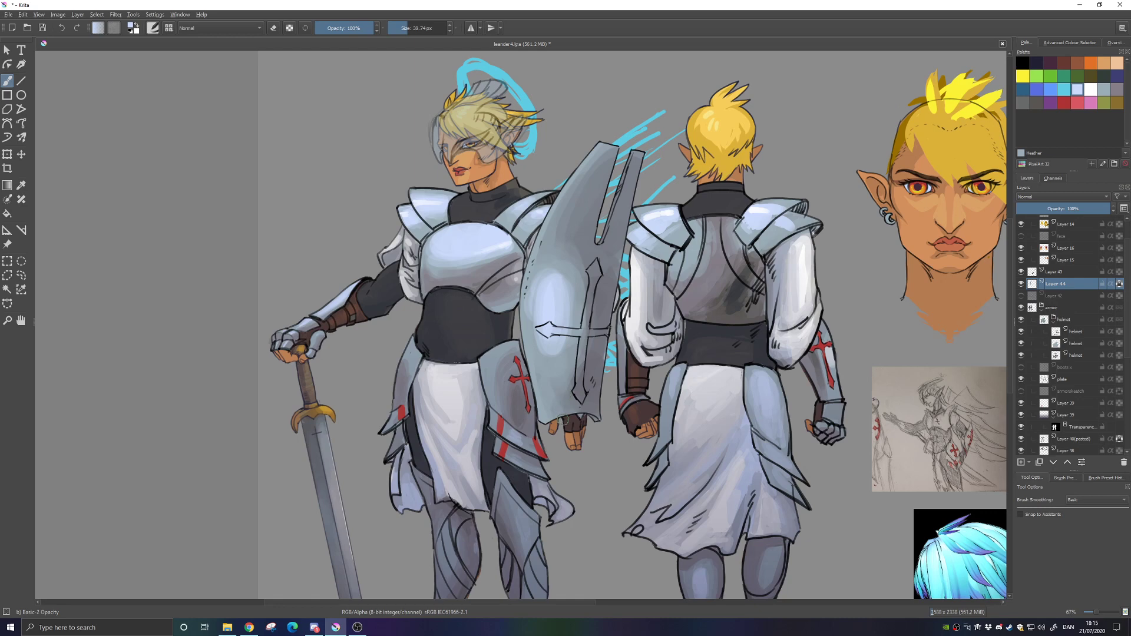
Refine the shading down the shield's right side, beside the cross and below the slot, with sampled greys
ctrl+click(507, 306)
key(ctrl+z)
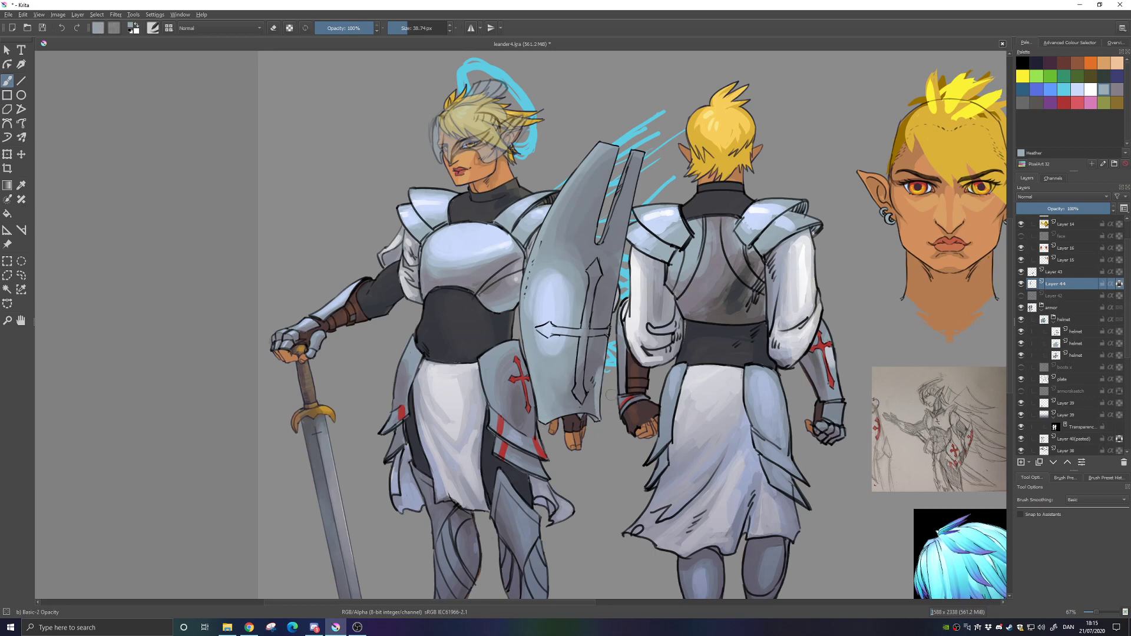
drag(613, 304, 616, 326)
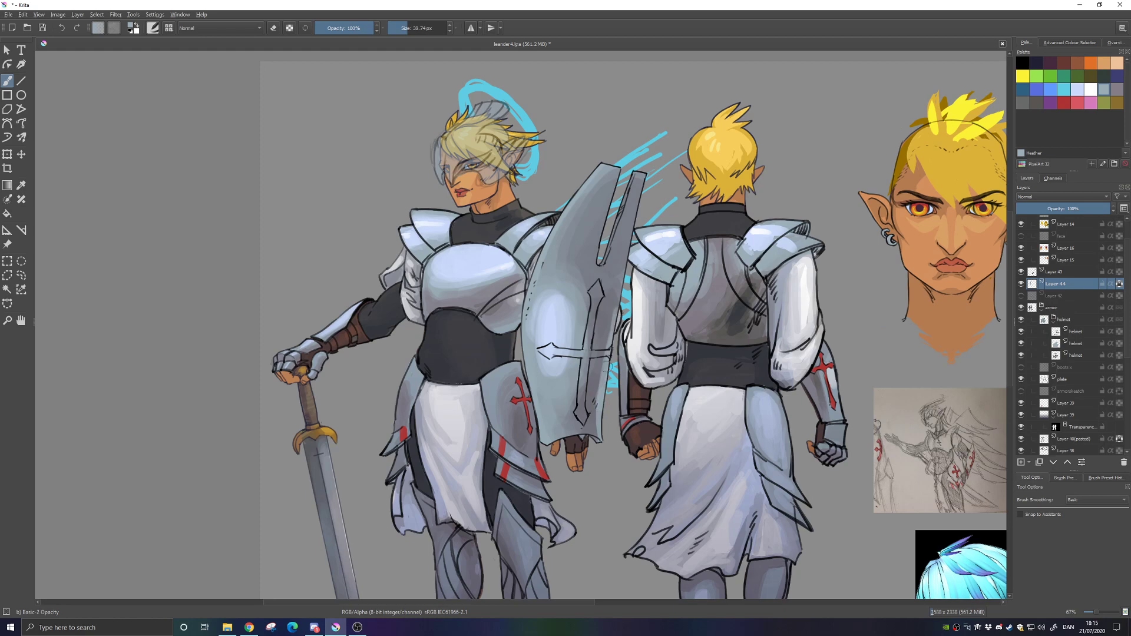
ctrl+click(590, 384)
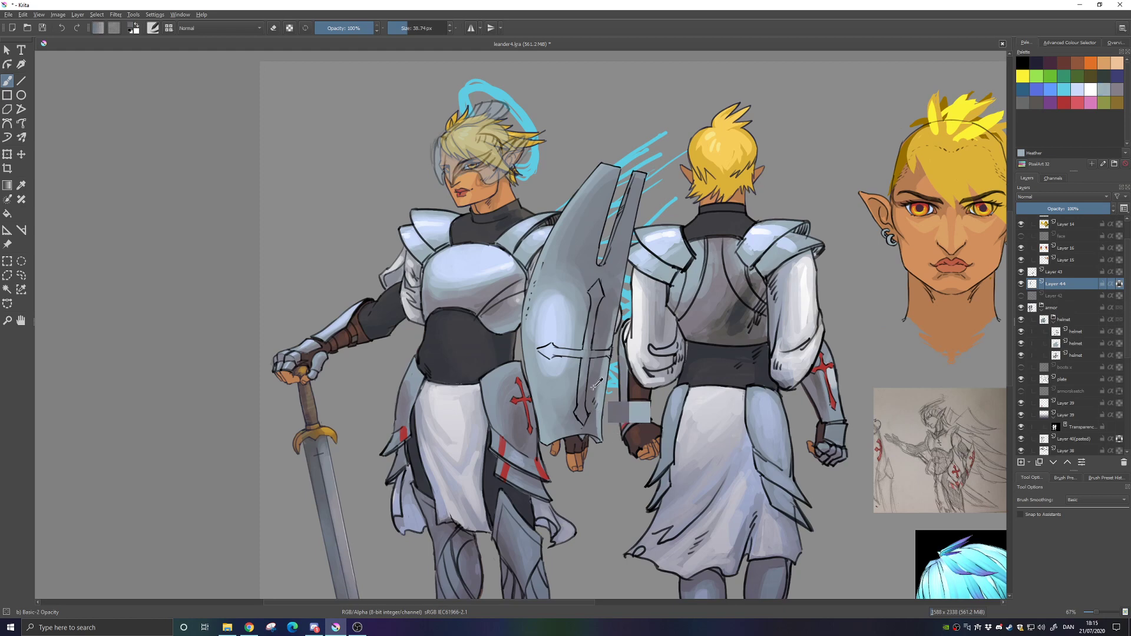
drag(596, 411, 604, 353)
key(ctrl+z)
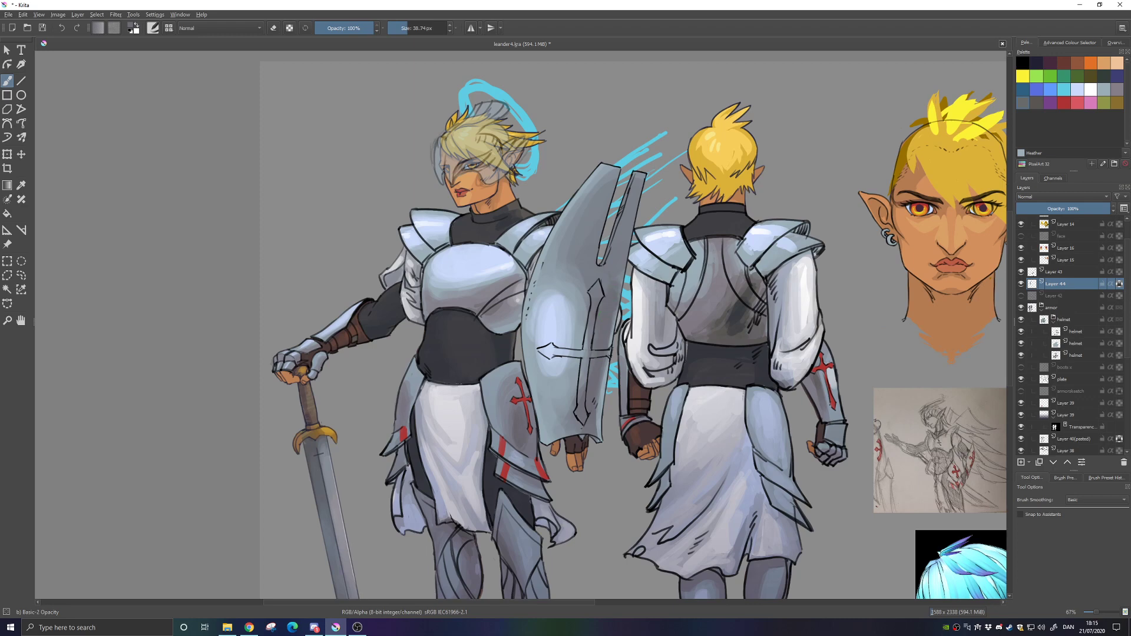
drag(616, 285, 621, 266)
ctrl+click(589, 400)
mouse_move(589, 260)
mouse_down()
mouse_move(593, 236)
mouse_move(601, 250)
mouse_move(625, 227)
mouse_up()
drag(596, 427, 604, 357)
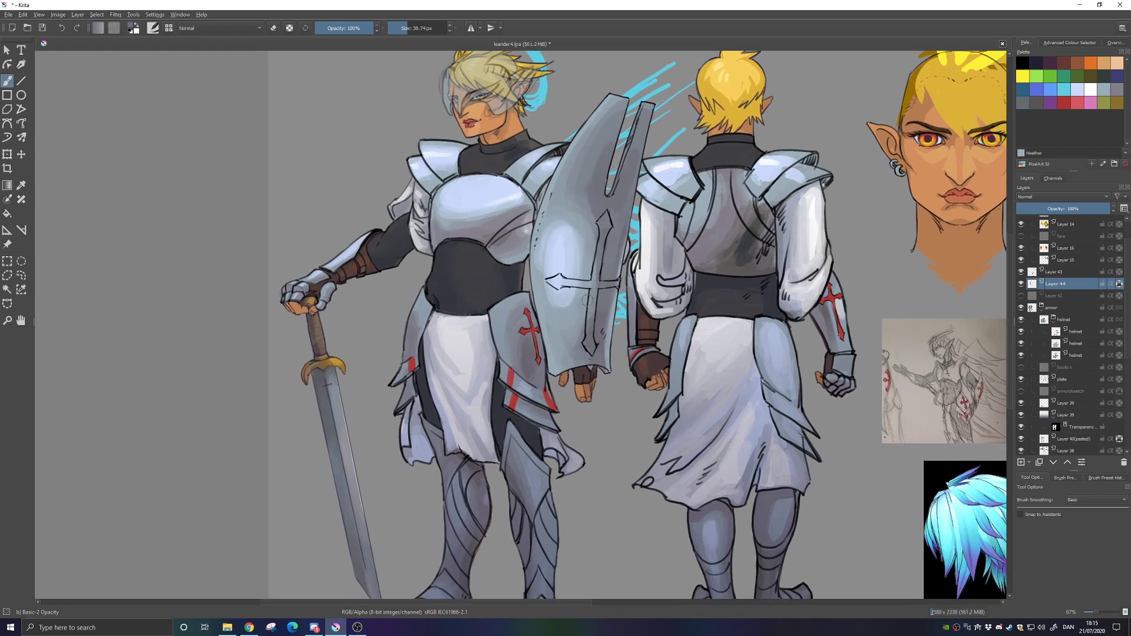
Fill the upper arrowhead of the shield's cross with red sampled from the thigh armor's cross, using a brush of about 10 px
ctrl+click(510, 382)
ctrl+click(529, 308)
drag(607, 219, 605, 230)
key(ctrl+z)
key(ctrl+plus)
key(ctrl+plus)
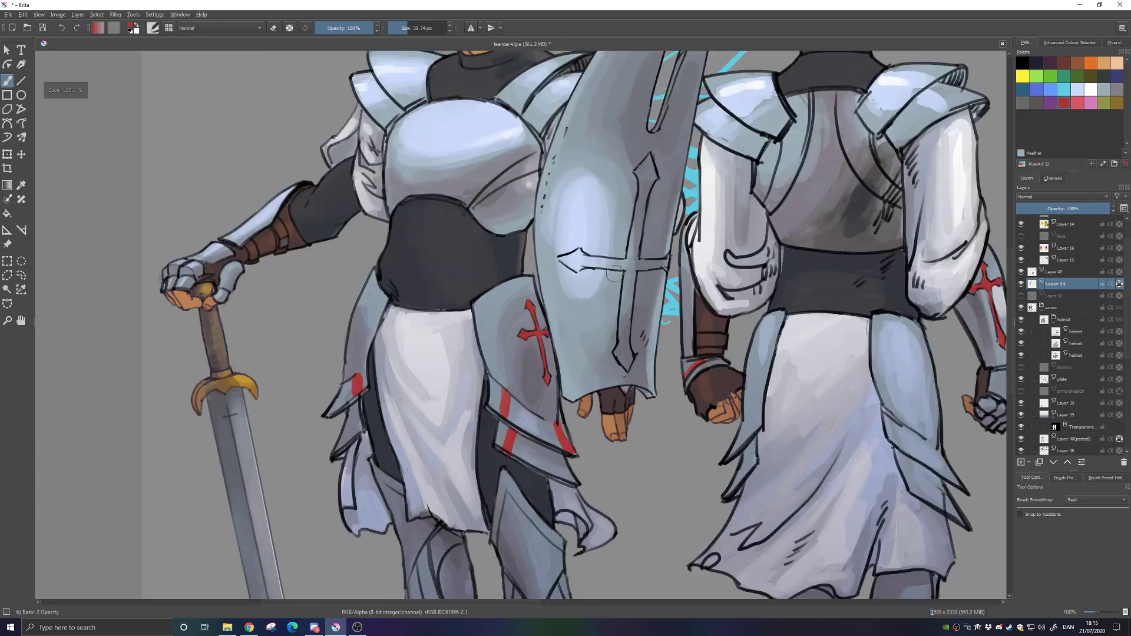
drag(706, 173, 618, 295)
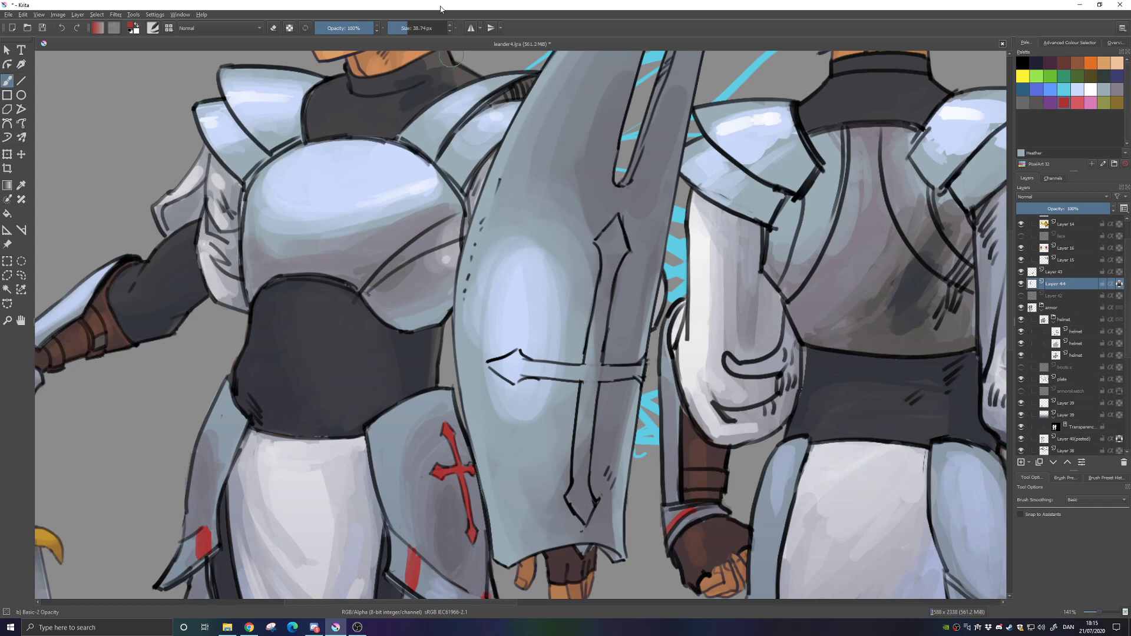
drag(407, 28, 399, 28)
drag(607, 246, 606, 272)
mouse_move(610, 234)
mouse_down()
mouse_move(601, 240)
mouse_move(612, 225)
mouse_move(618, 254)
mouse_move(609, 229)
mouse_up()
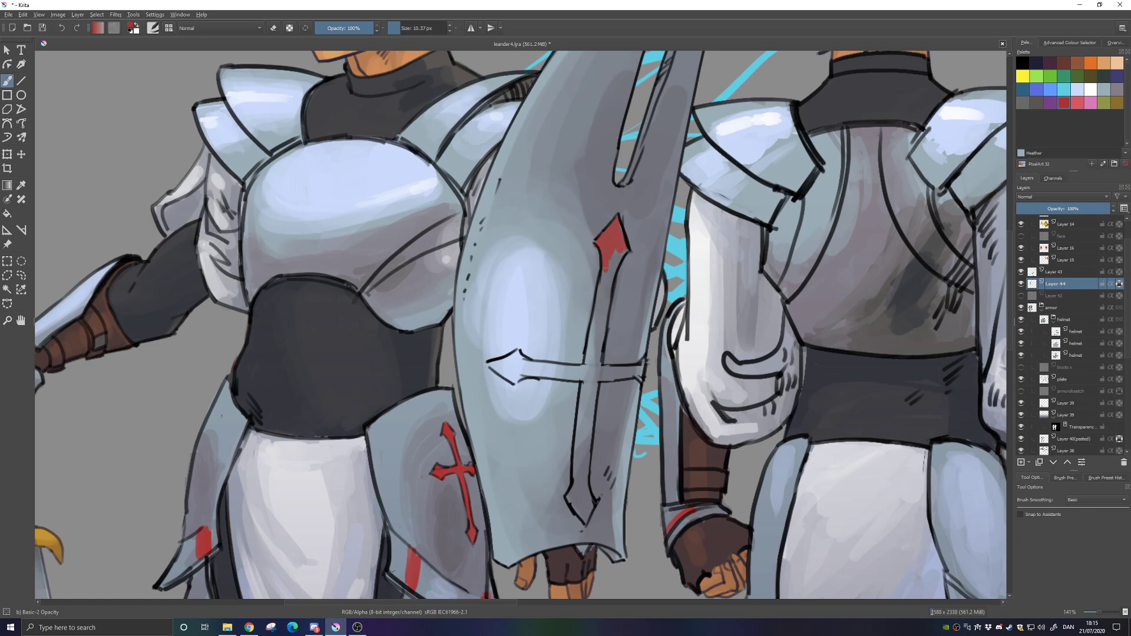
Fill the cross's upper shaft with red from the arrowhead down to the centre
mouse_move(604, 269)
mouse_down()
mouse_move(616, 264)
mouse_move(602, 320)
mouse_up()
mouse_move(607, 260)
mouse_down()
mouse_move(588, 377)
mouse_move(599, 324)
mouse_up()
drag(591, 385, 619, 266)
drag(588, 365, 597, 313)
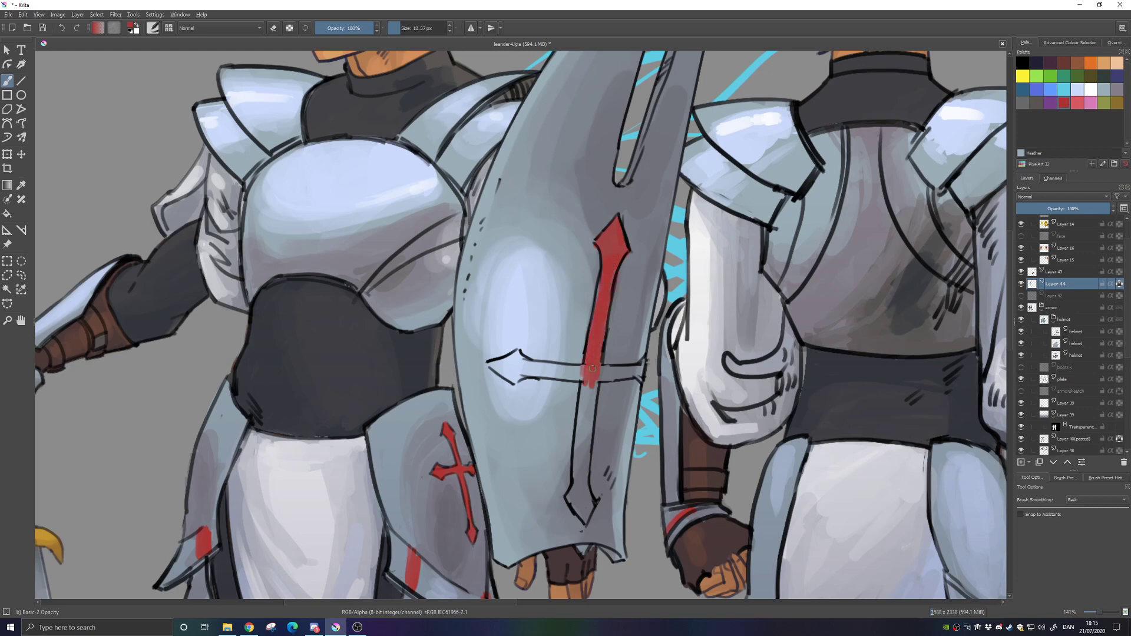
mouse_move(593, 369)
mouse_down()
mouse_move(600, 289)
mouse_move(603, 311)
mouse_up()
Paint the cross's horizontal arm and lower shaft red, cleaning the edges with colours sampled from the shield
ctrl+click(653, 311)
ctrl+click(470, 465)
mouse_move(505, 371)
mouse_down()
mouse_move(535, 375)
mouse_move(569, 369)
mouse_move(539, 372)
mouse_move(581, 380)
mouse_move(571, 369)
mouse_move(579, 382)
mouse_move(643, 371)
mouse_up()
ctrl+click(632, 399)
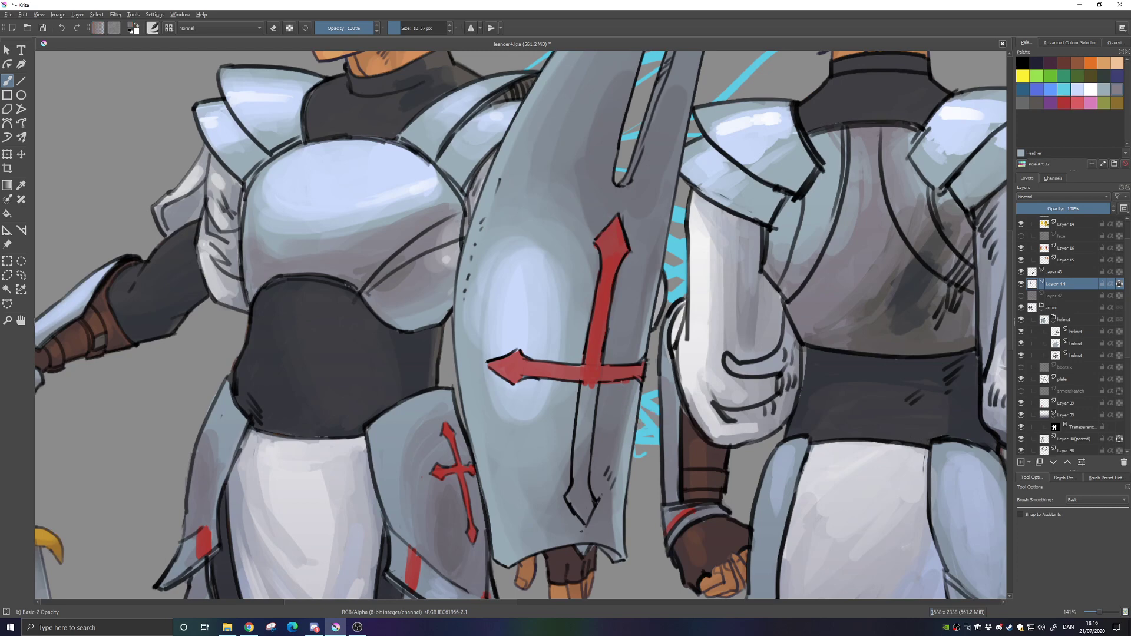
ctrl+click(464, 466)
mouse_move(591, 378)
mouse_down()
mouse_move(577, 482)
mouse_move(580, 397)
mouse_move(587, 520)
mouse_move(568, 493)
mouse_move(591, 509)
mouse_up()
ctrl+click(604, 520)
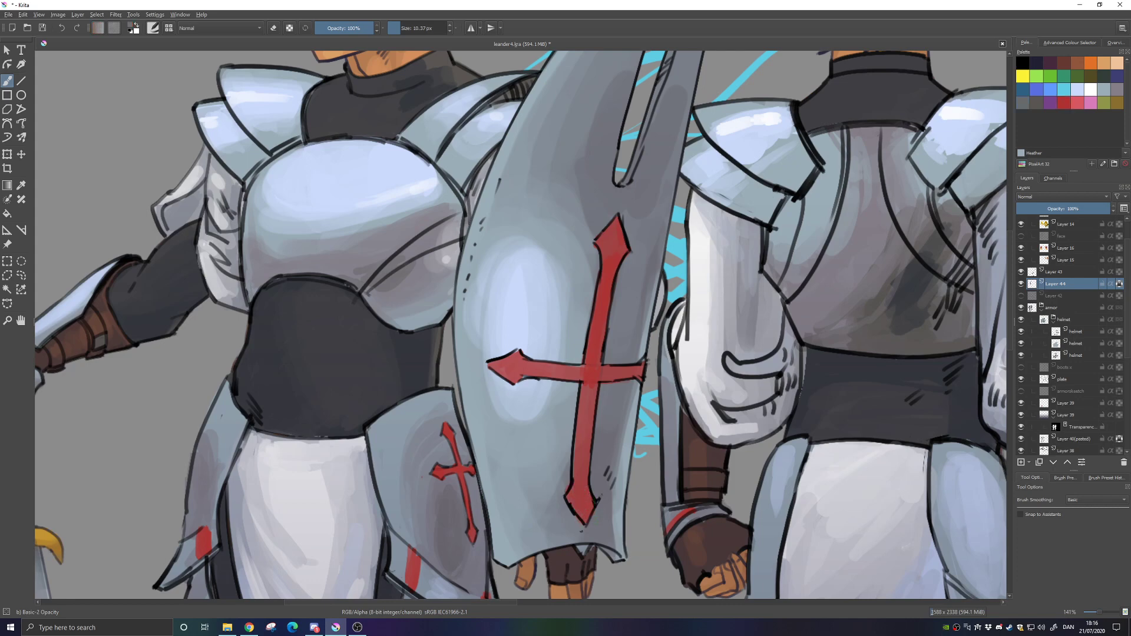
Touch up the red at the cross's centre and on its left arrowhead
ctrl+click(563, 474)
ctrl+click(451, 430)
mouse_move(591, 388)
mouse_down()
mouse_move(579, 479)
mouse_move(580, 397)
mouse_move(590, 395)
mouse_move(585, 513)
mouse_move(570, 493)
mouse_move(593, 364)
mouse_up()
drag(523, 371, 506, 367)
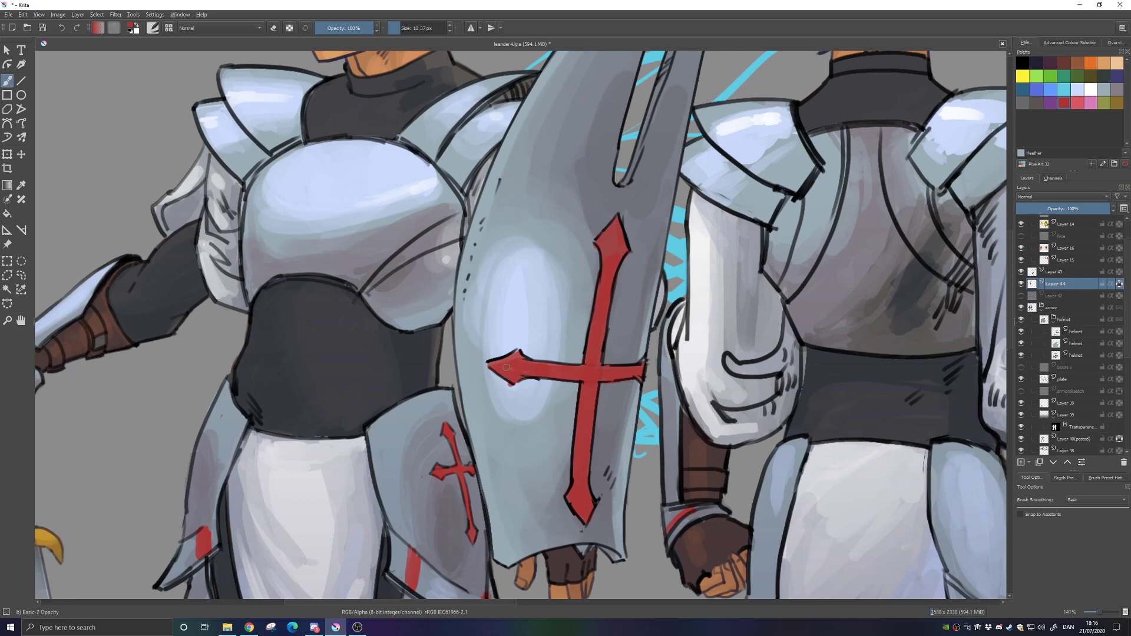
ctrl+click(516, 398)
ctrl+click(463, 455)
Add fine highlights to the cross in the lighter Mandy red, switching to the Basic-6 Details brush
click(1075, 104)
drag(598, 240, 616, 219)
right_click(602, 272)
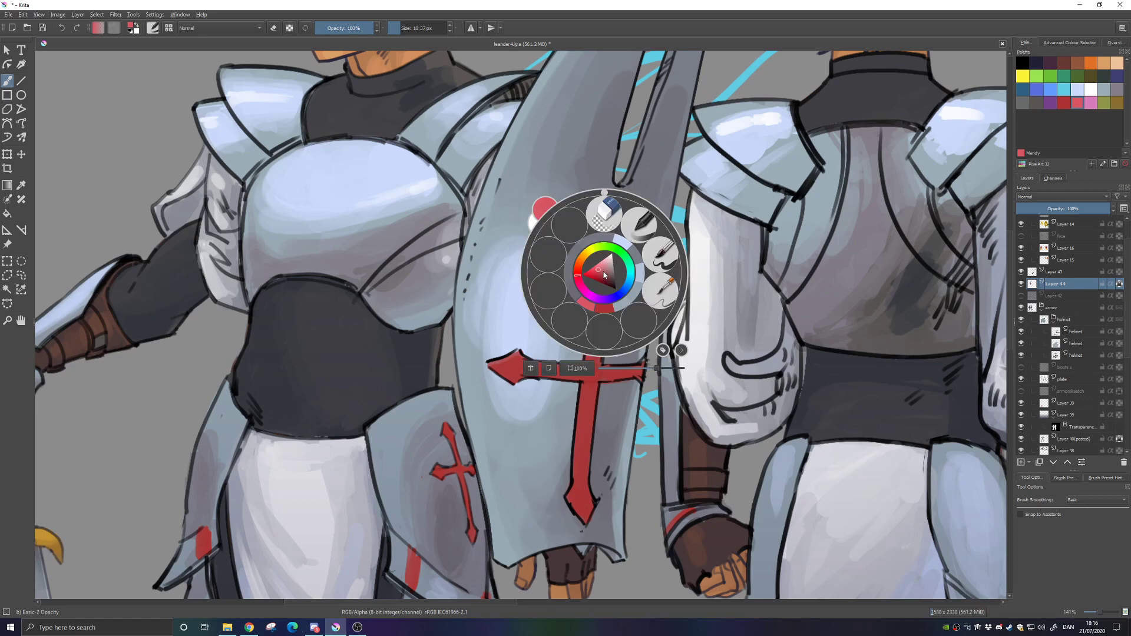
drag(403, 28, 393, 29)
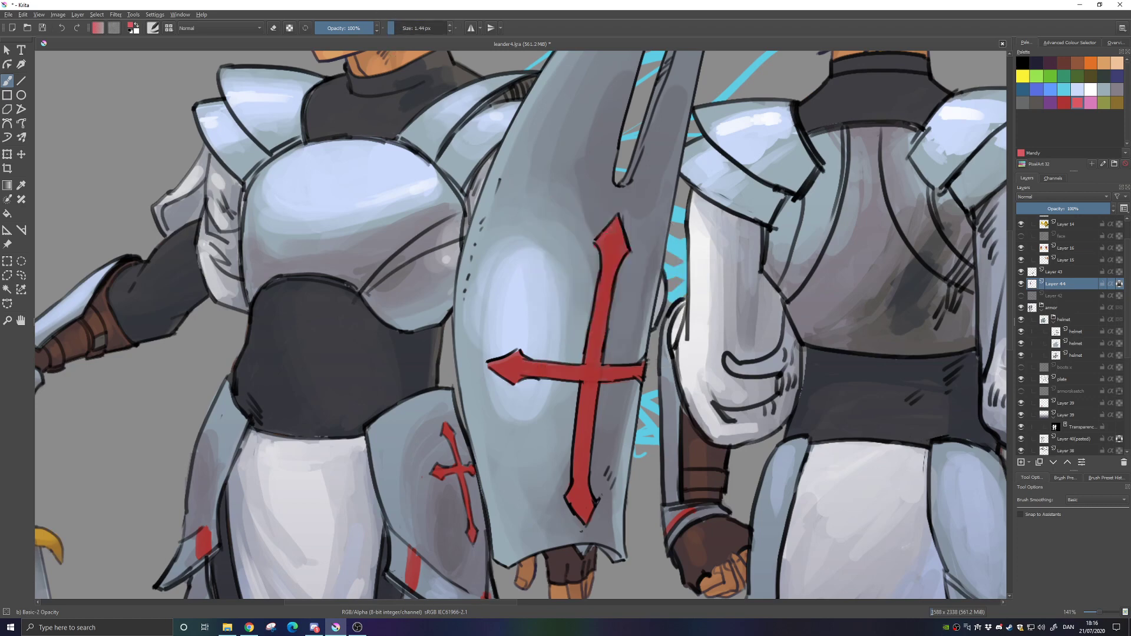
right_click(613, 233)
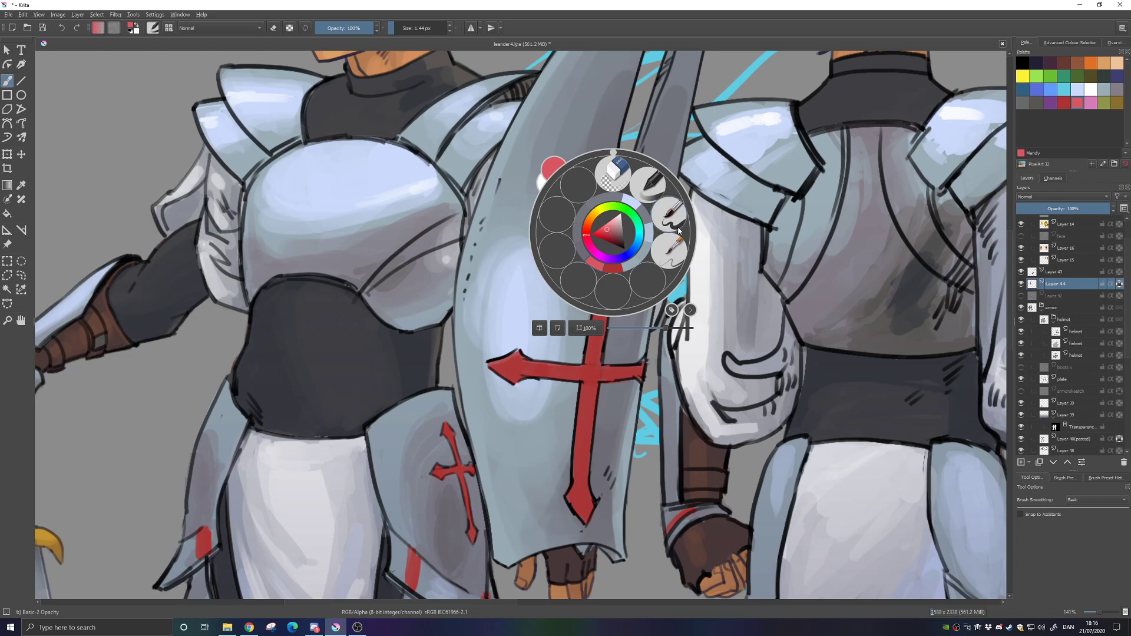
click(671, 256)
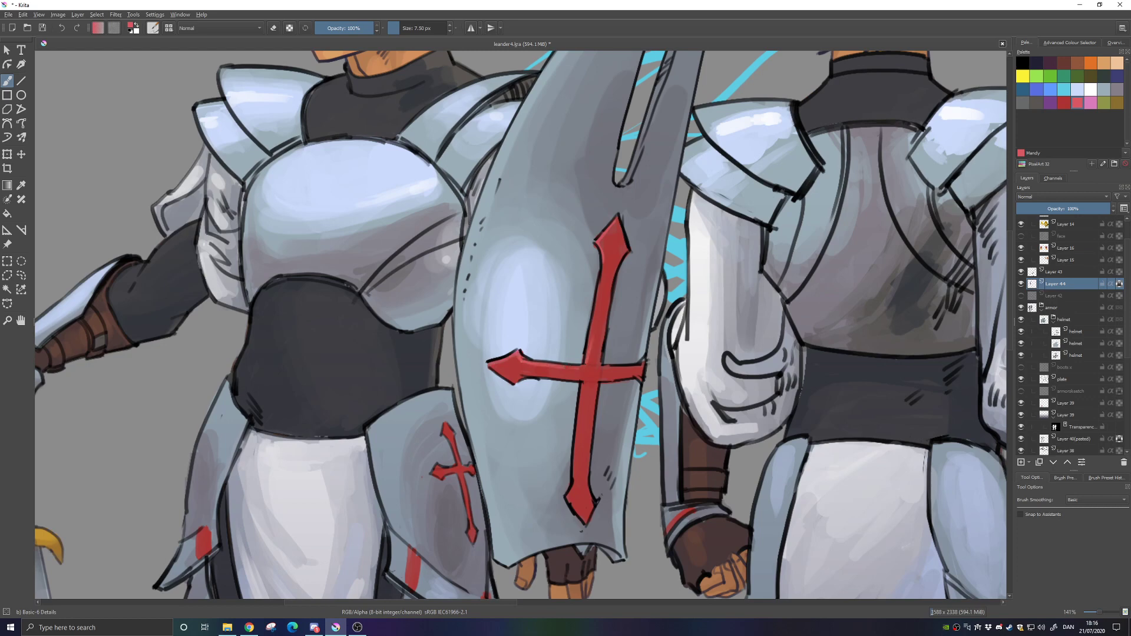
ctrl+click(597, 332)
click(1077, 102)
key(ctrl+minus)
key(ctrl+minus)
key(ctrl+minus)
key(ctrl+minus)
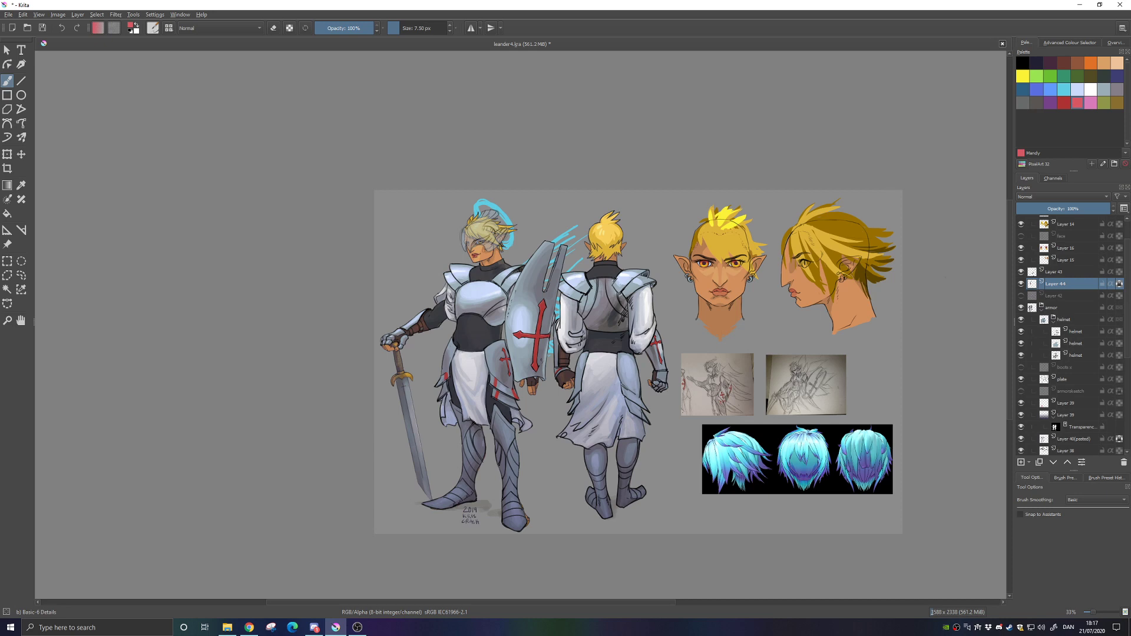
key(alt+Tab)
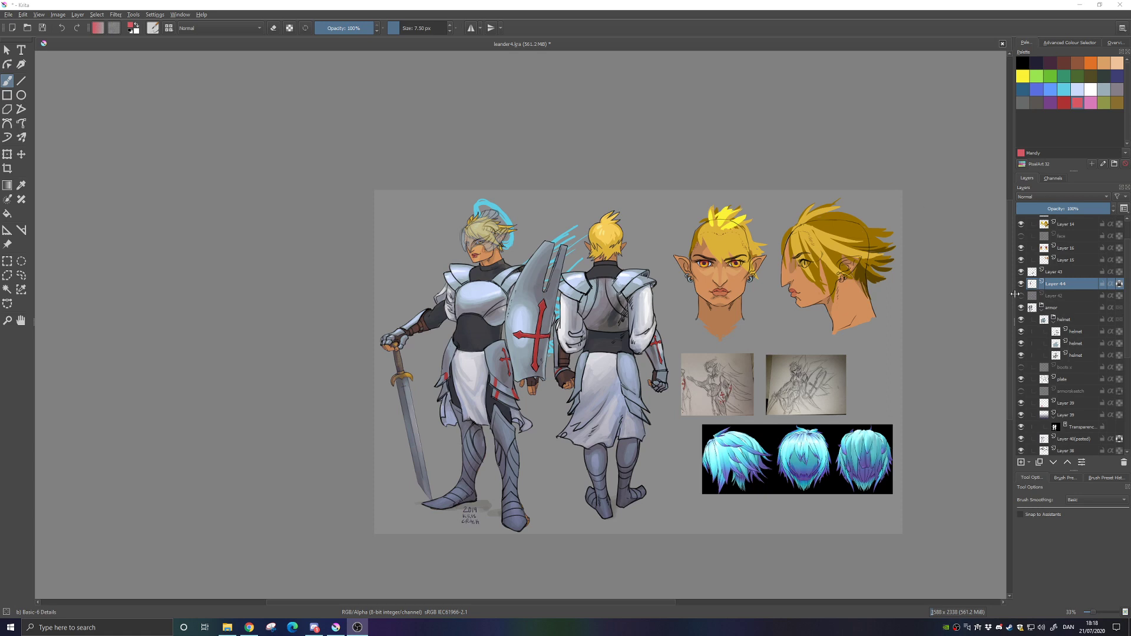
Rename the shield's outline layer as "shield lines" and its colour layer as "shield fill"
double_click(1054, 273)
text(shield)
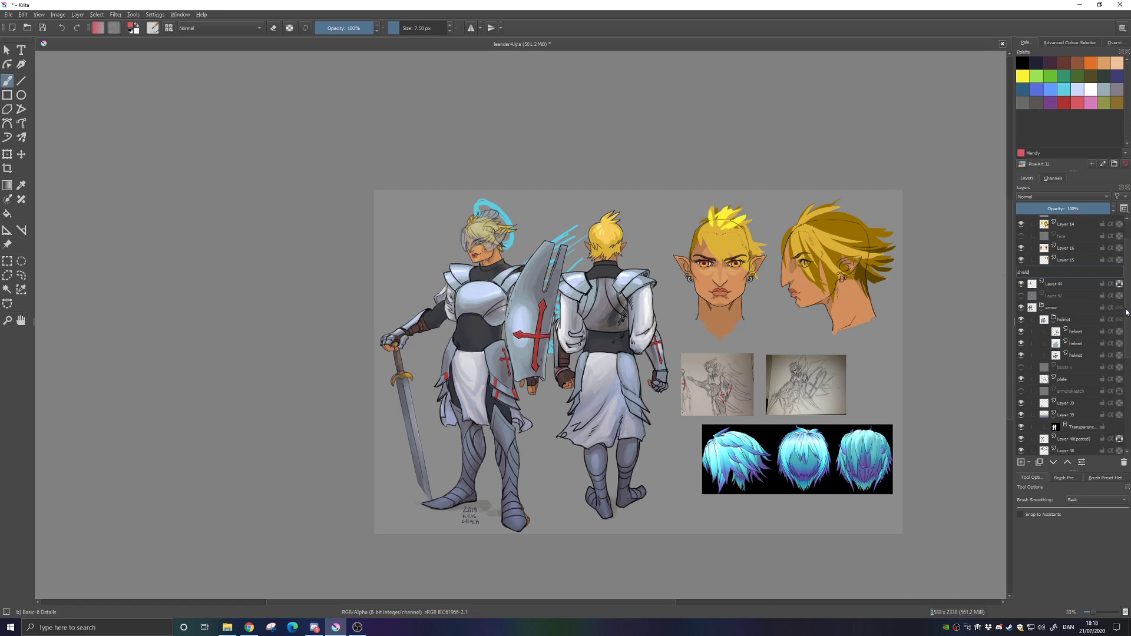
text( lines)
key(Return)
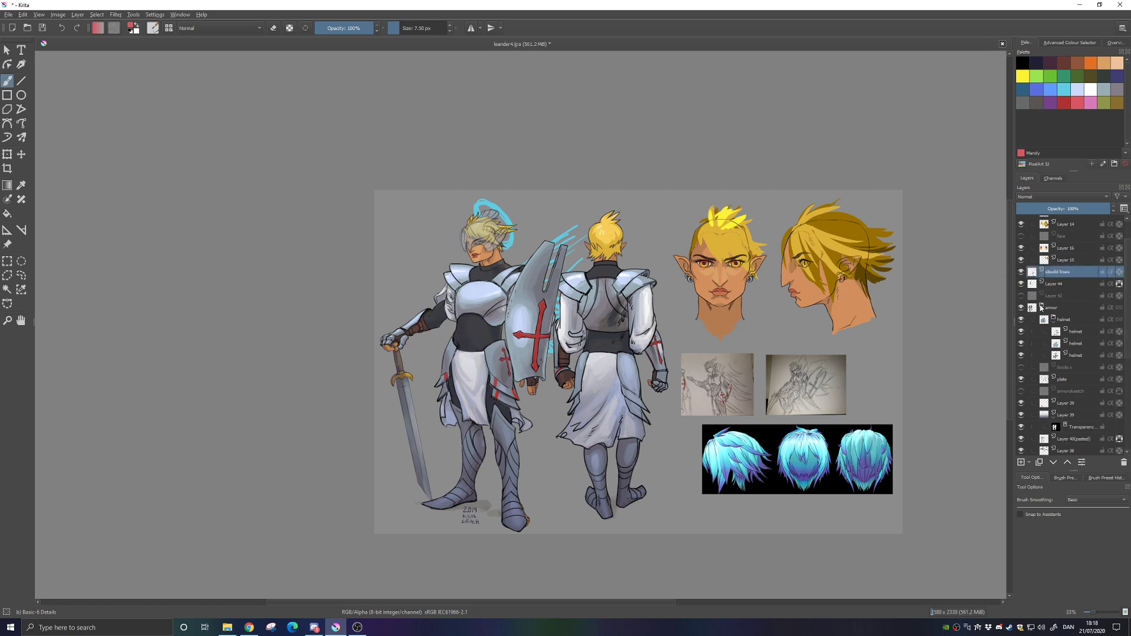
double_click(1058, 284)
text(shiel)
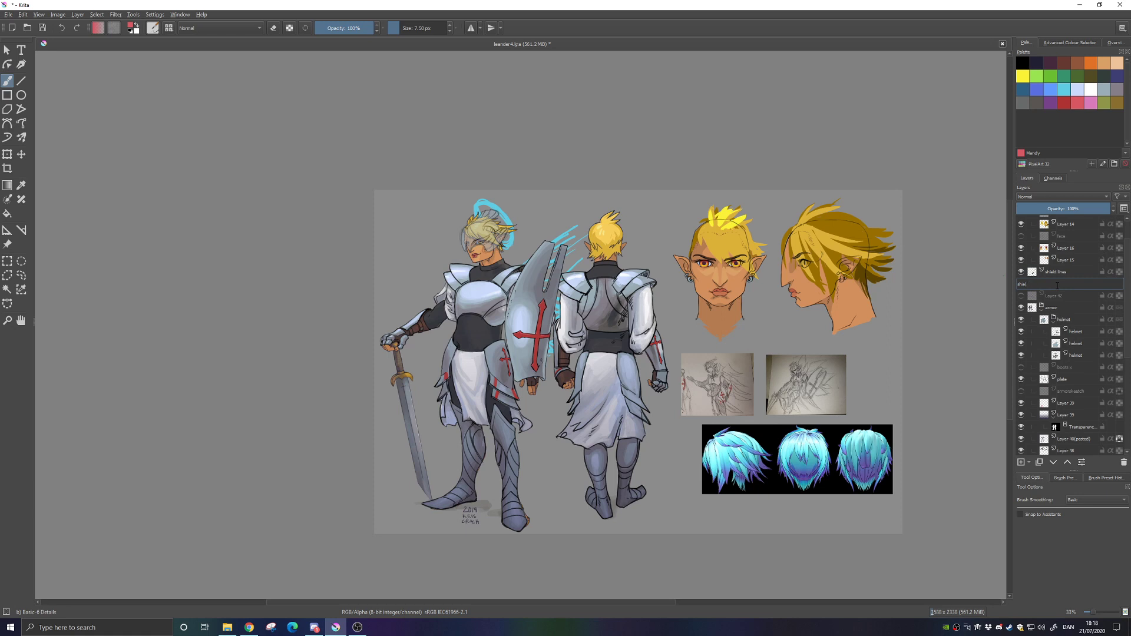
text(kd fill)
key(Return)
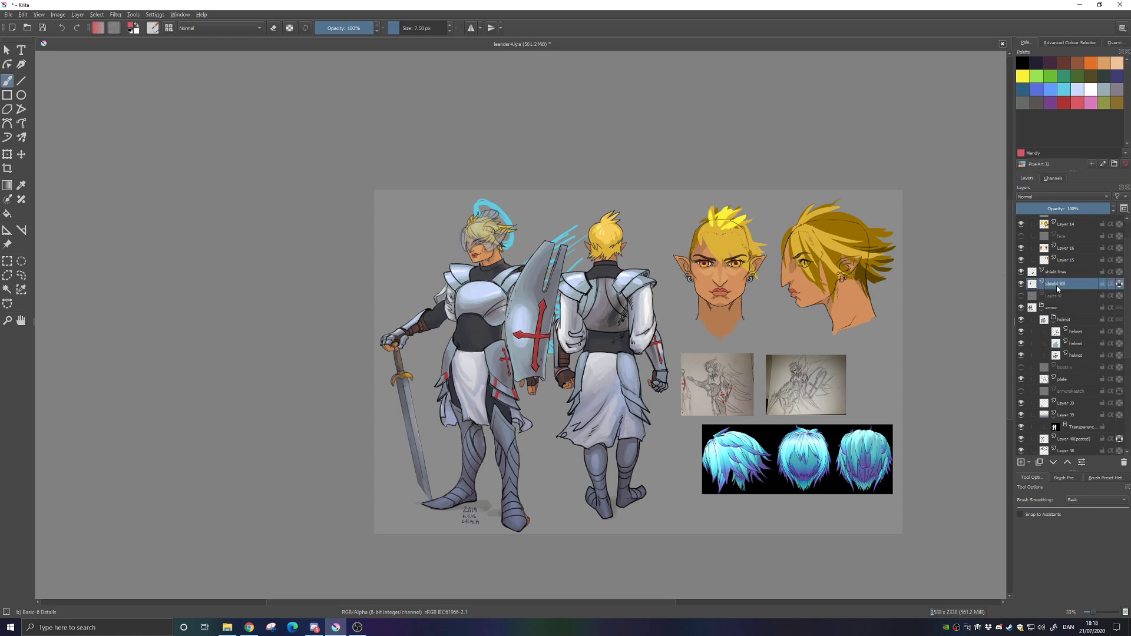
Check the hidden rough shield sketch layer against the finished shield layers, and delete the sketch layer
click(1021, 296)
click(1035, 296)
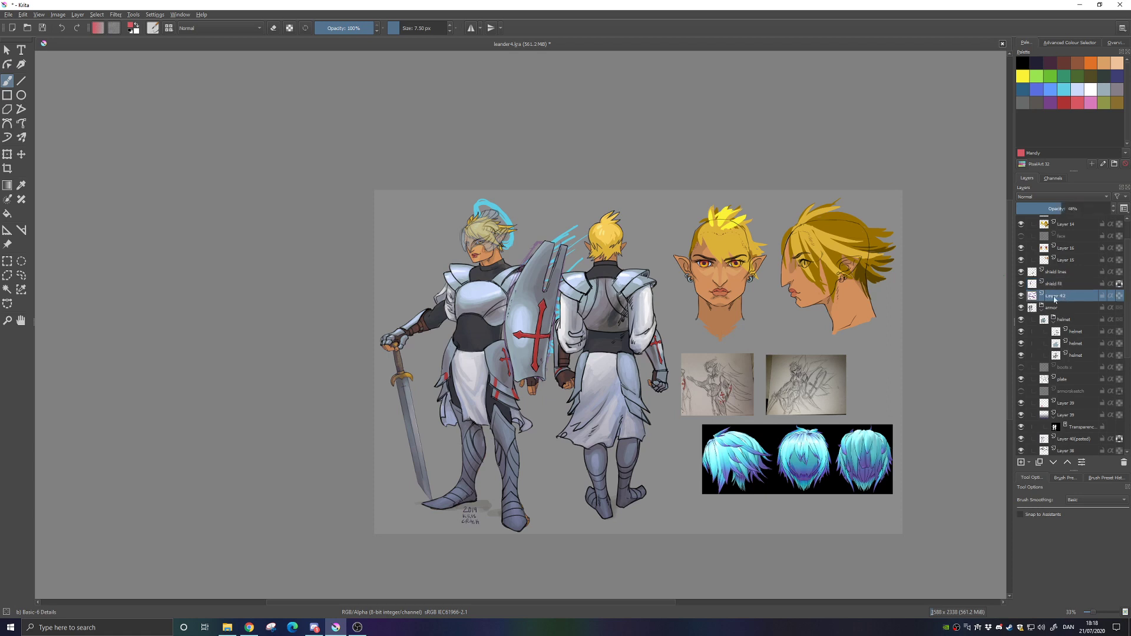
click(1021, 283)
click(1021, 271)
click(1020, 272)
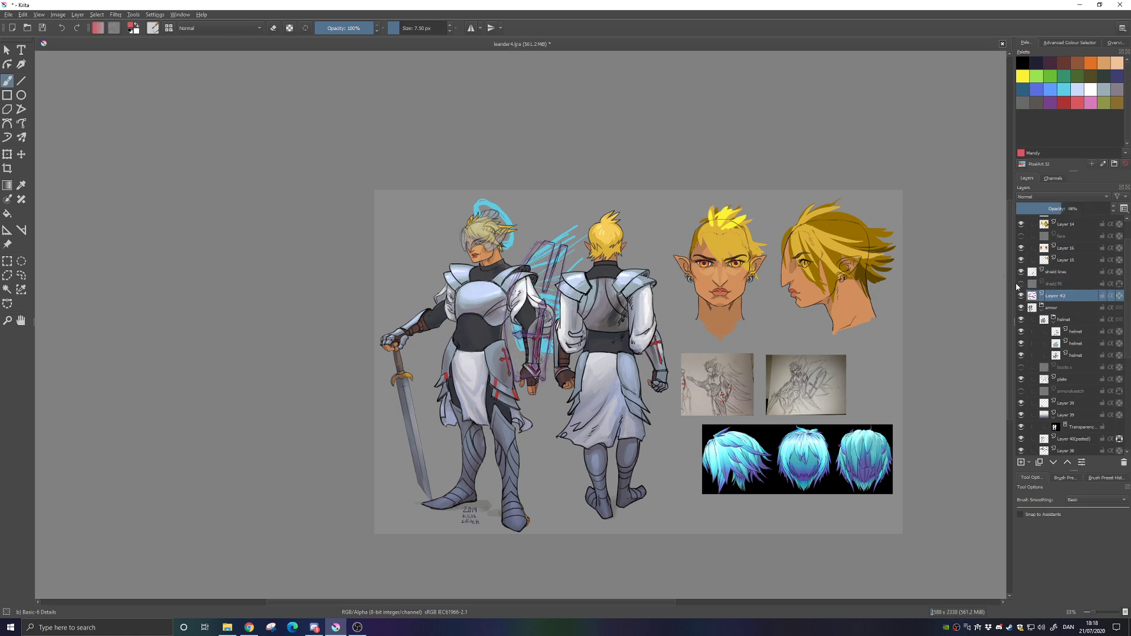
click(1021, 283)
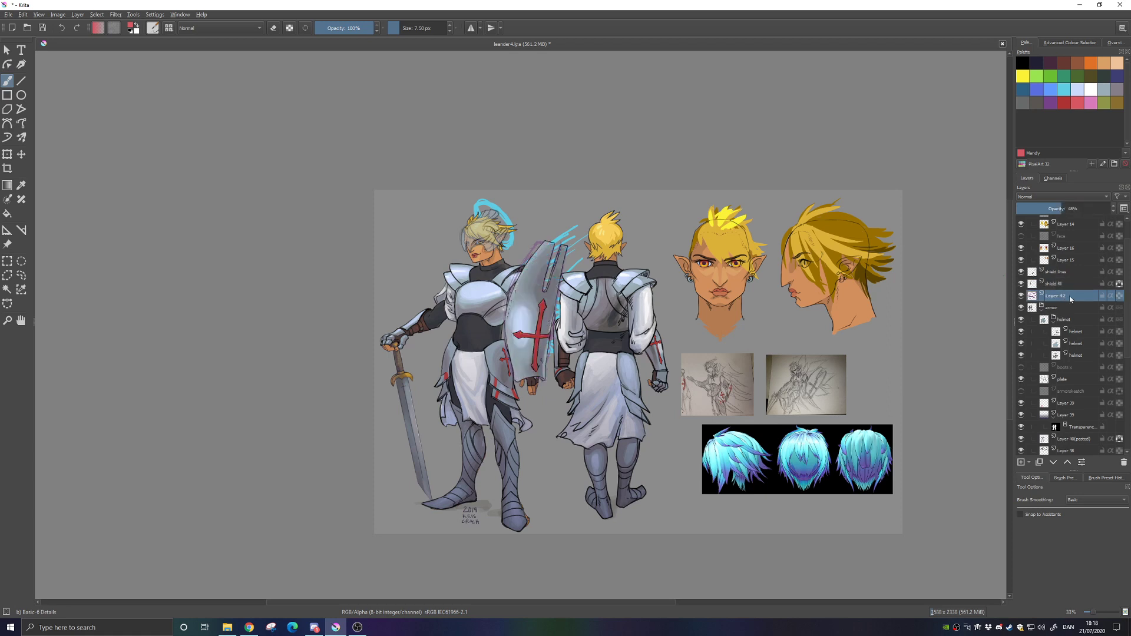
key(Delete)
click(1124, 463)
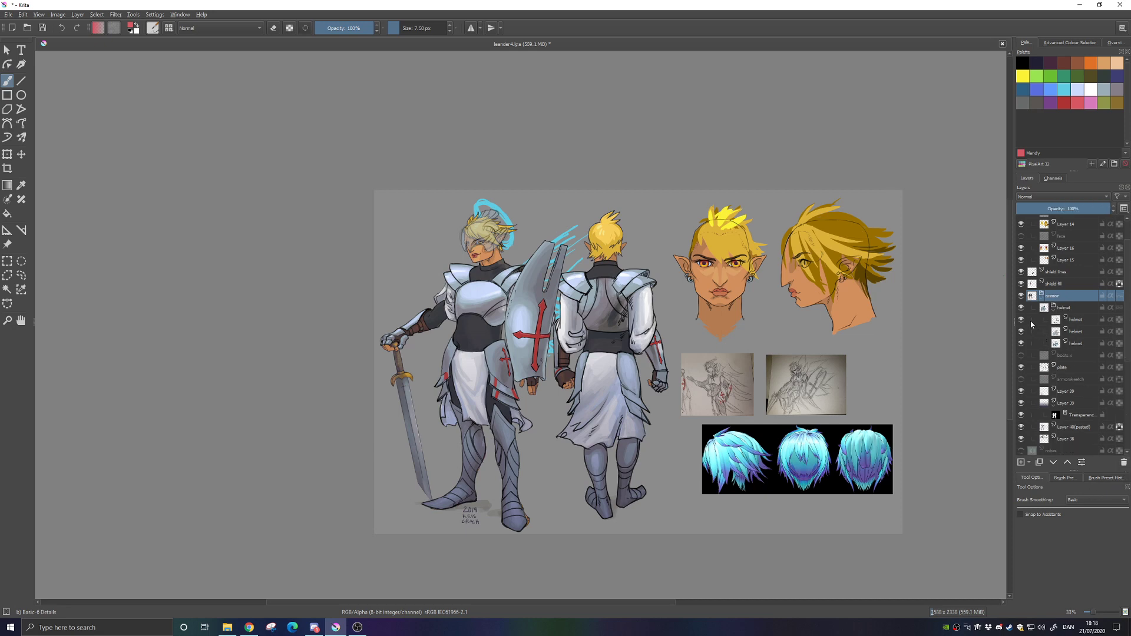
Hide the helmet group and preview the layer directly below it, leaving that layer hidden
click(1021, 307)
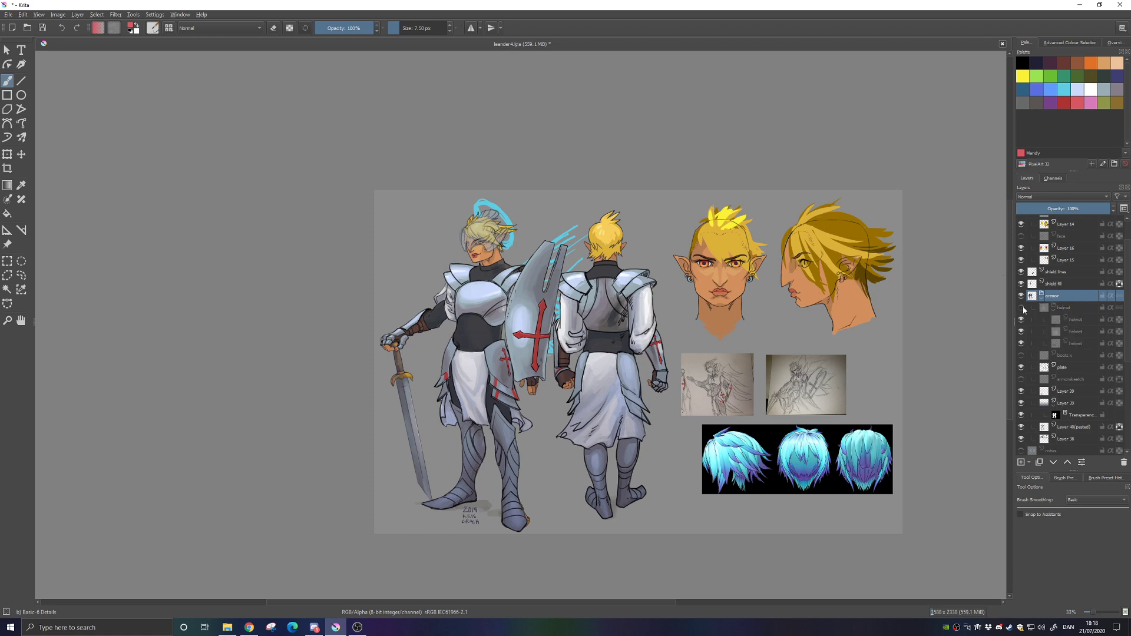
click(1021, 356)
click(1021, 355)
click(1020, 355)
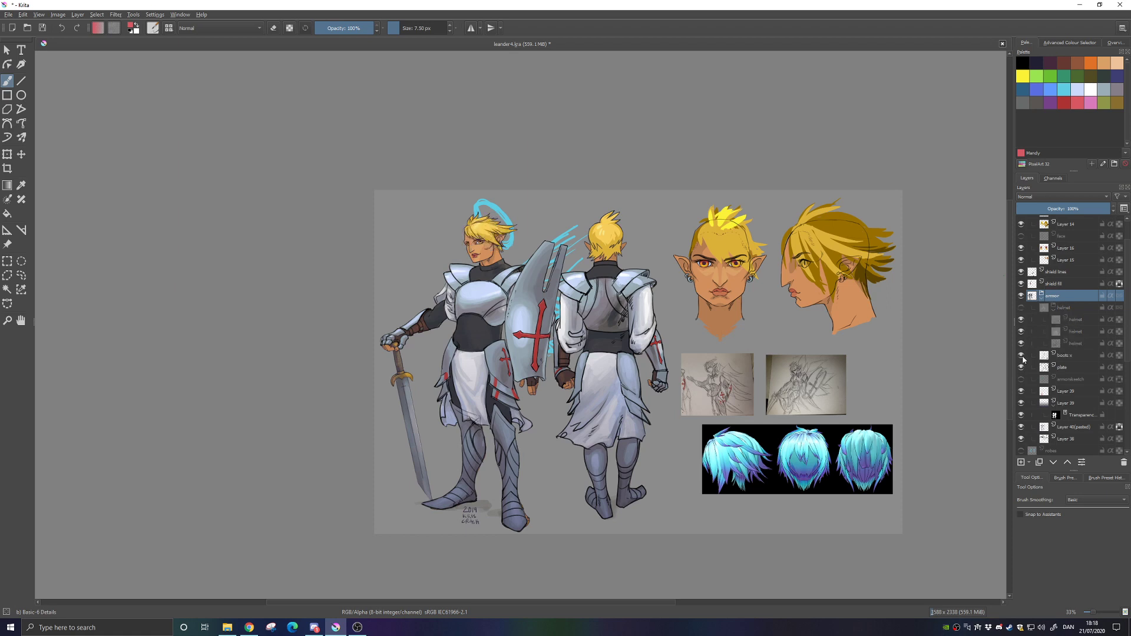
click(1021, 355)
click(1021, 356)
click(1020, 355)
scroll(1101, 415, down, 3)
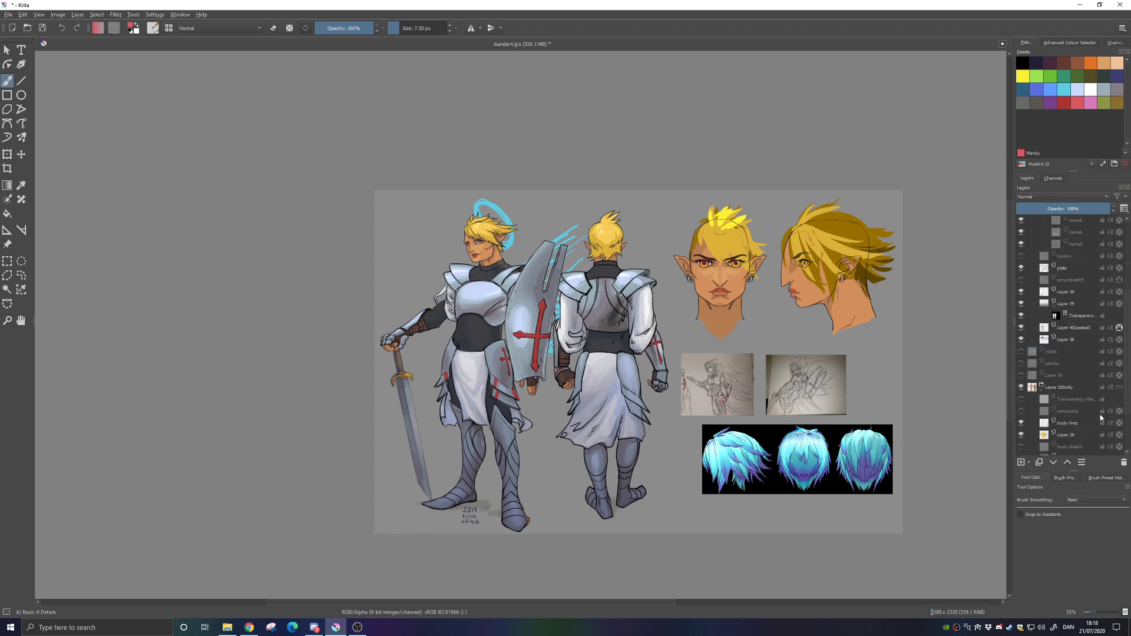
scroll(1101, 417, down, 2)
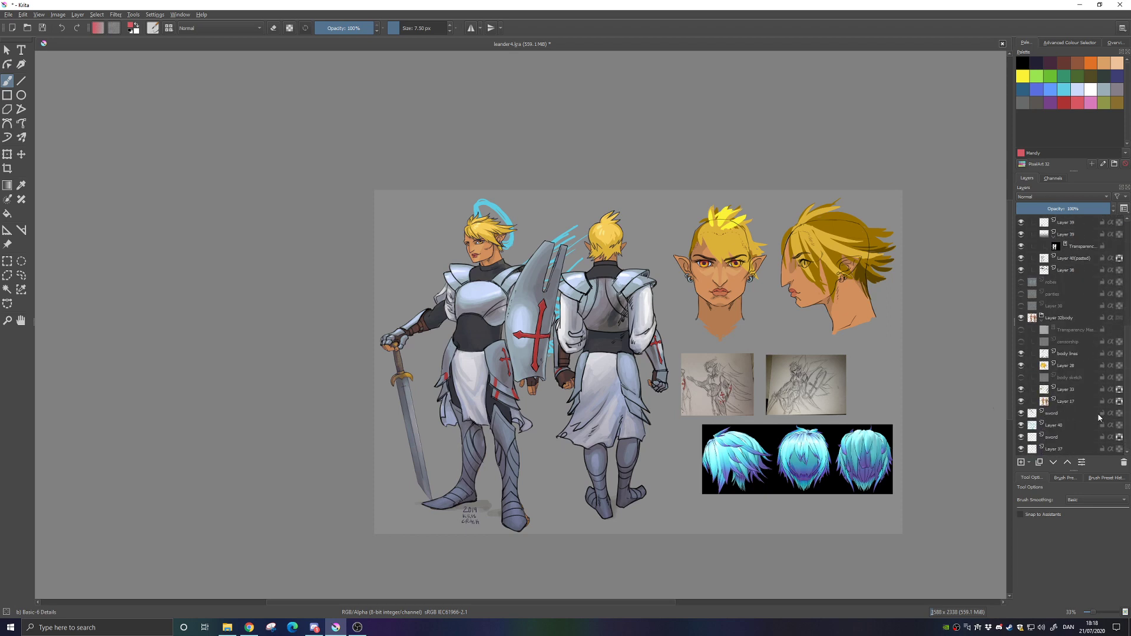
mouse_move(1099, 417)
scroll(1095, 416, up, 6)
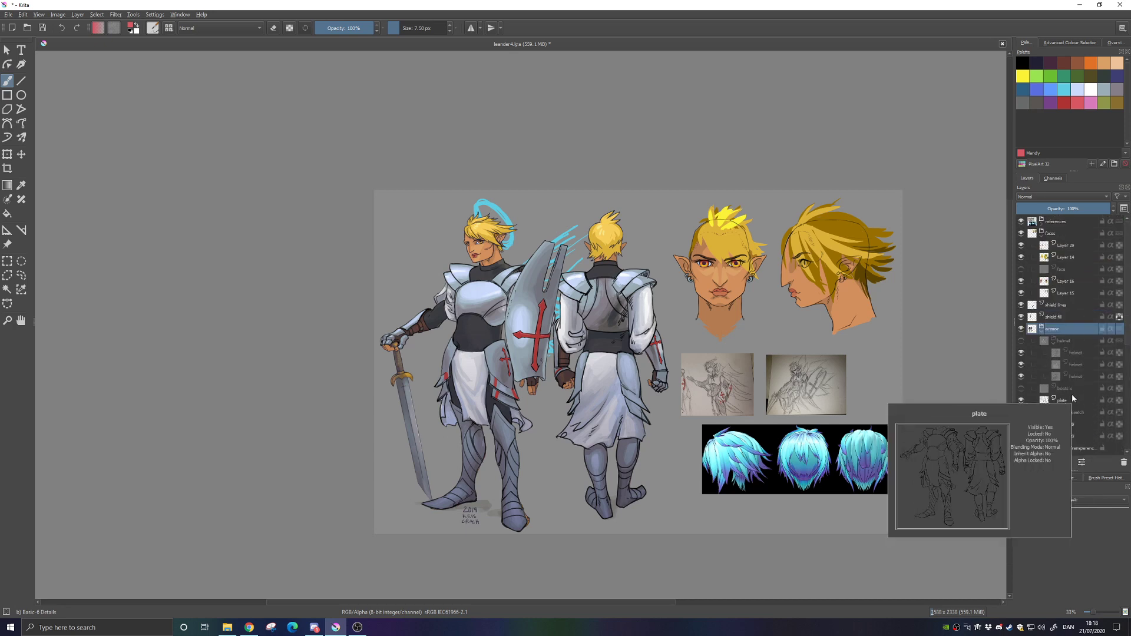
Preview the figure without the armor group and shield layers, and turn the armor back on
click(1021, 329)
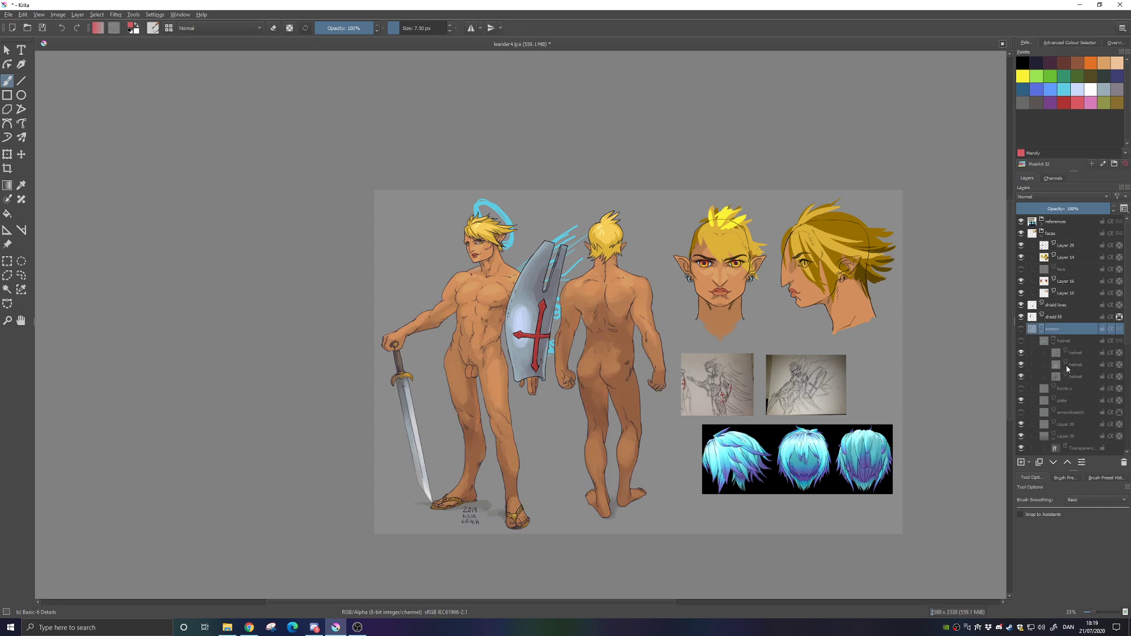
click(1021, 317)
click(1021, 305)
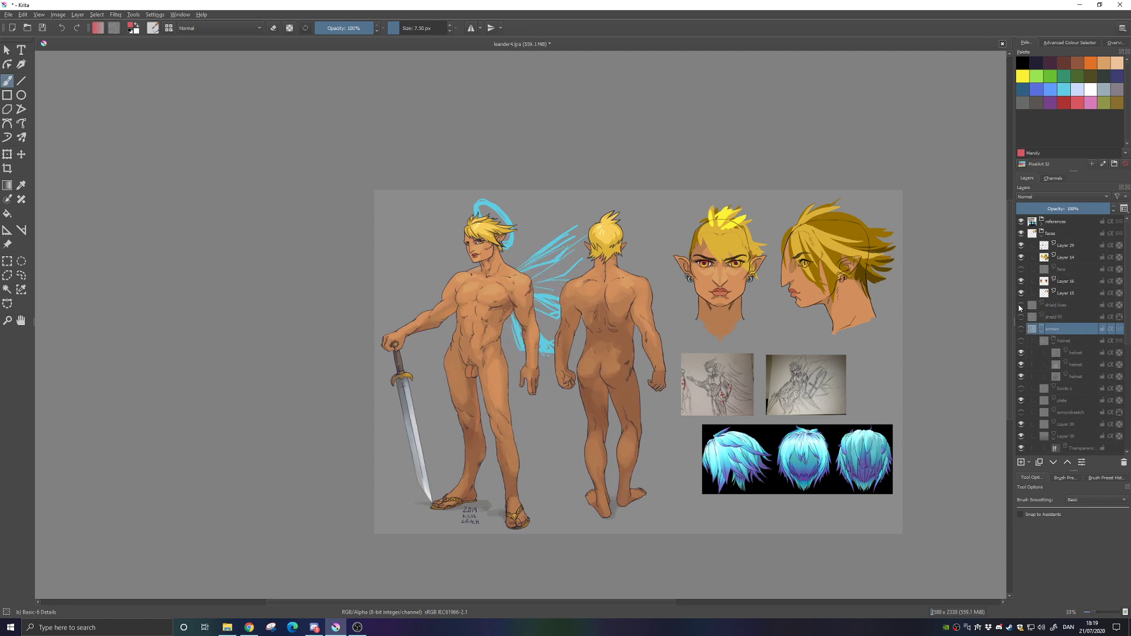
click(1054, 317)
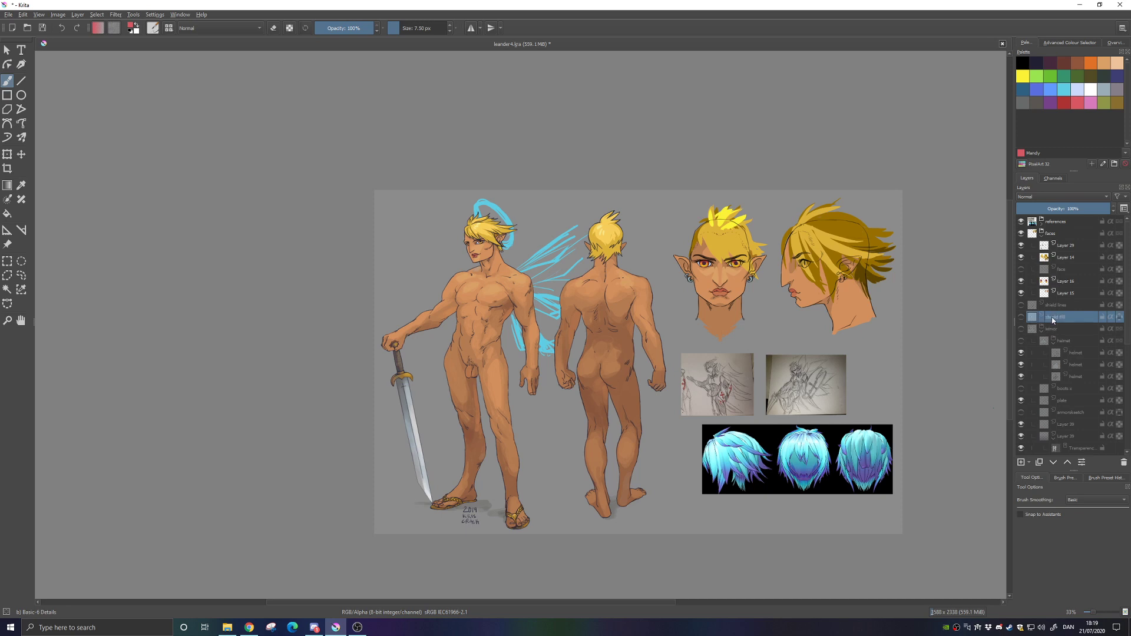
click(1020, 329)
click(1021, 305)
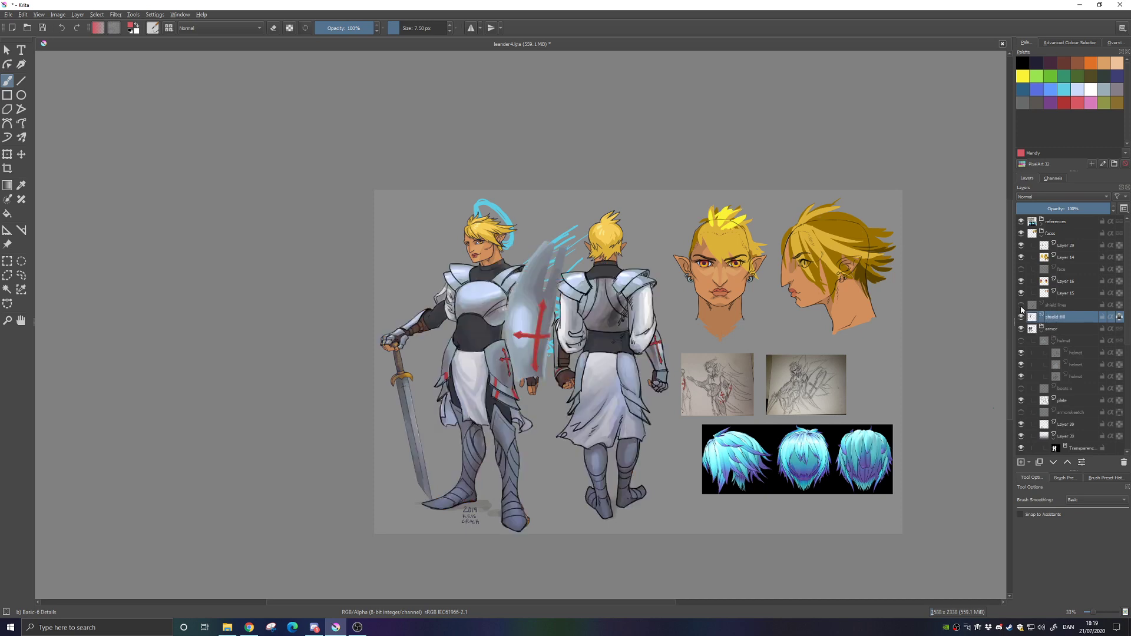
Isolate the shield lines layer, compare it on and off, and add the shield fill layer to the view
shift+click(1021, 305)
click(1022, 305)
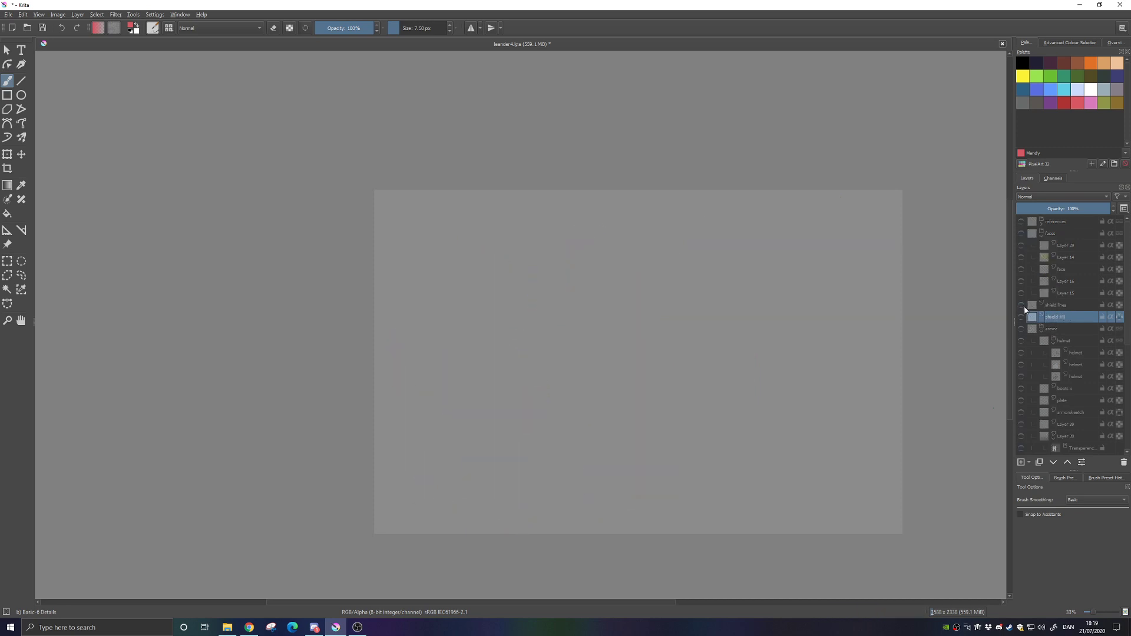
click(1021, 306)
click(1022, 306)
click(1022, 306)
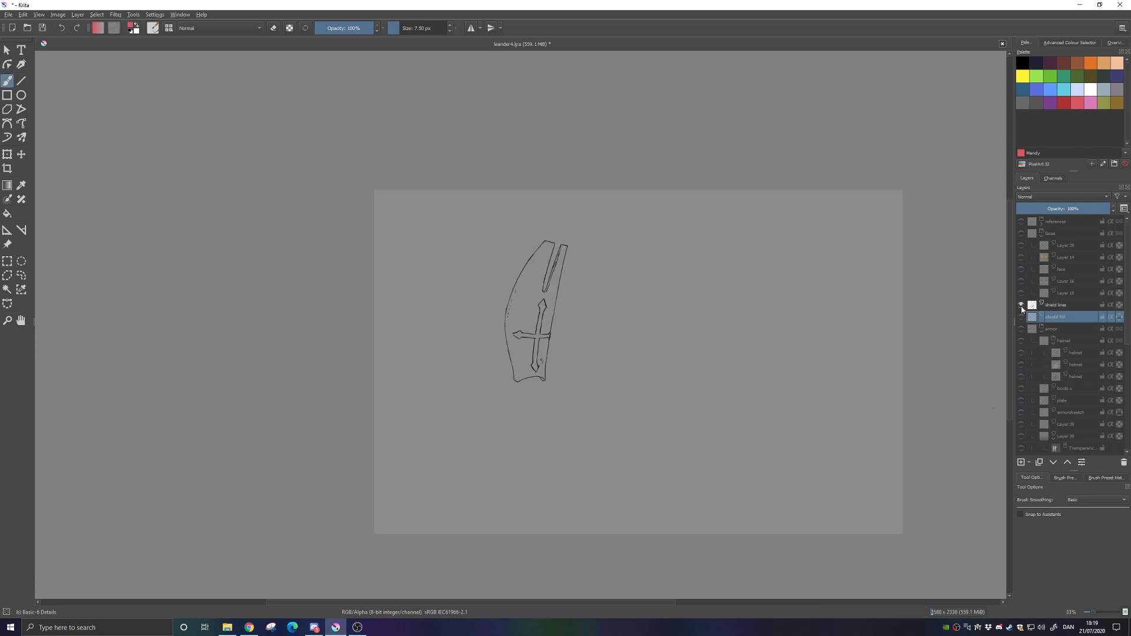
click(1021, 306)
click(1022, 306)
click(1021, 306)
click(1021, 306)
click(1021, 306)
click(1021, 306)
click(1021, 317)
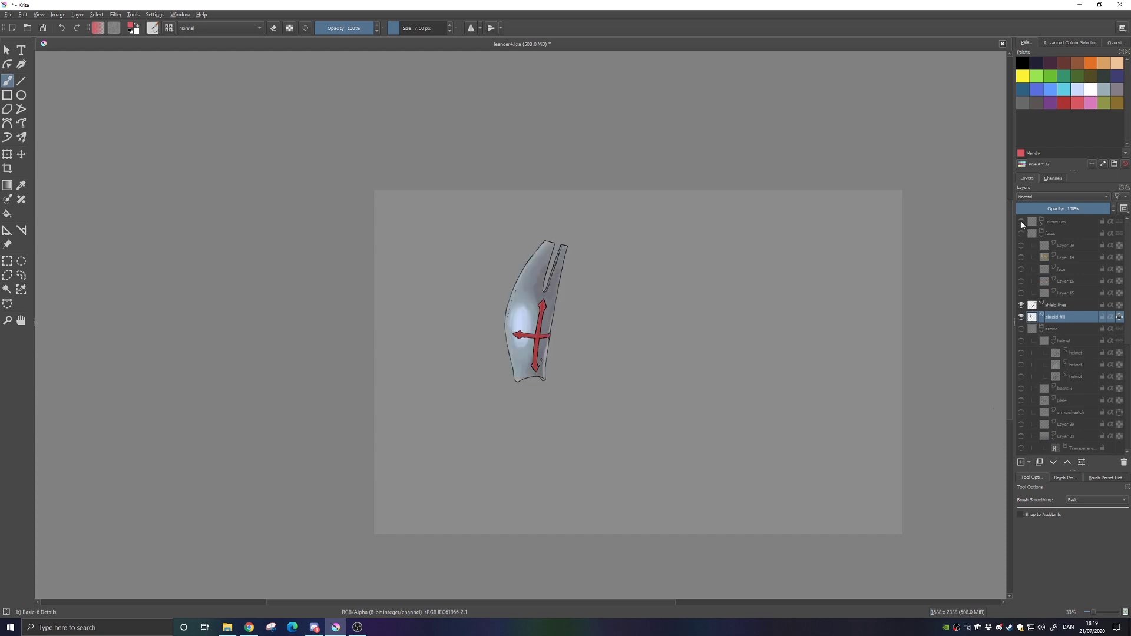
Undo the deletion of the rough shield sketch layer
key(ctrl)
key(ctrl+z)
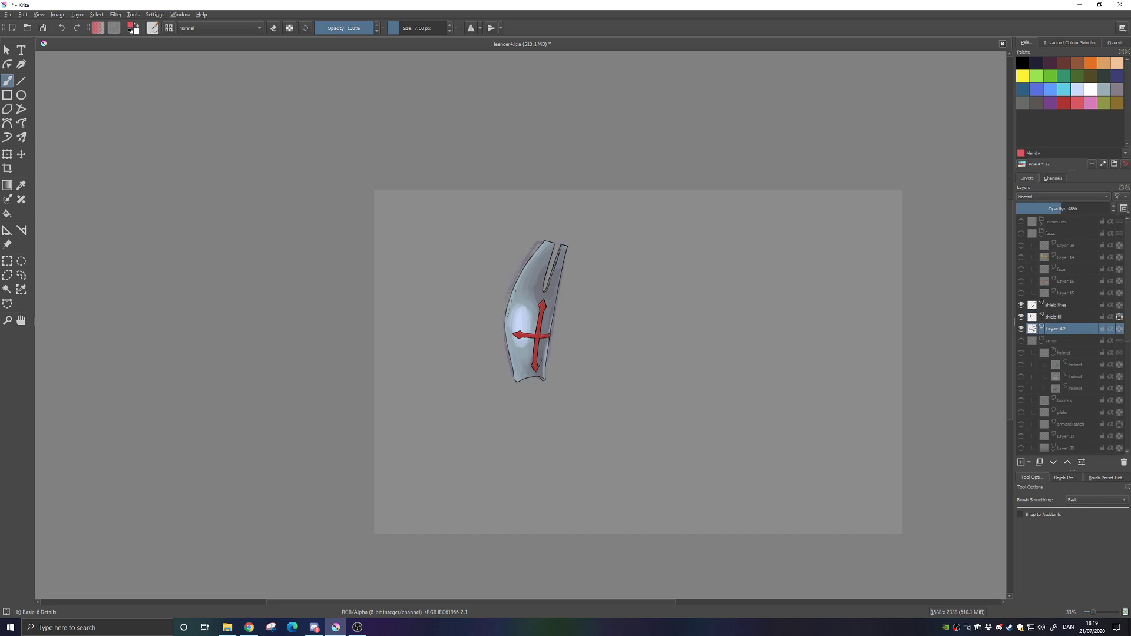
key(alt+Tab)
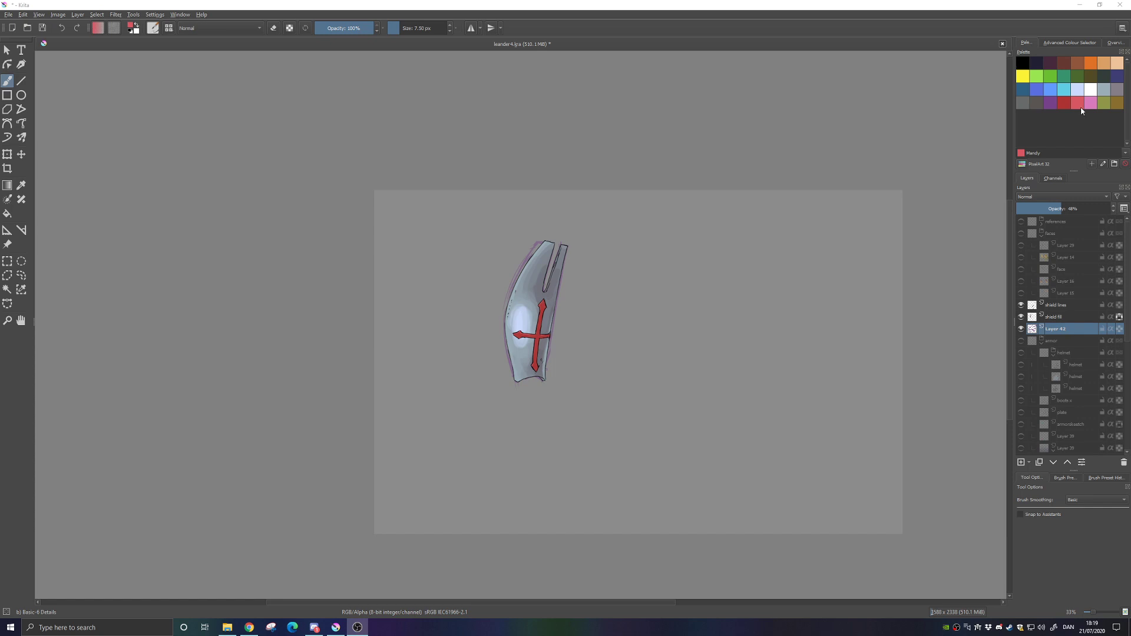
Hide all layers and show only the faces group with its five layers
shift+click(1022, 294)
click(1022, 294)
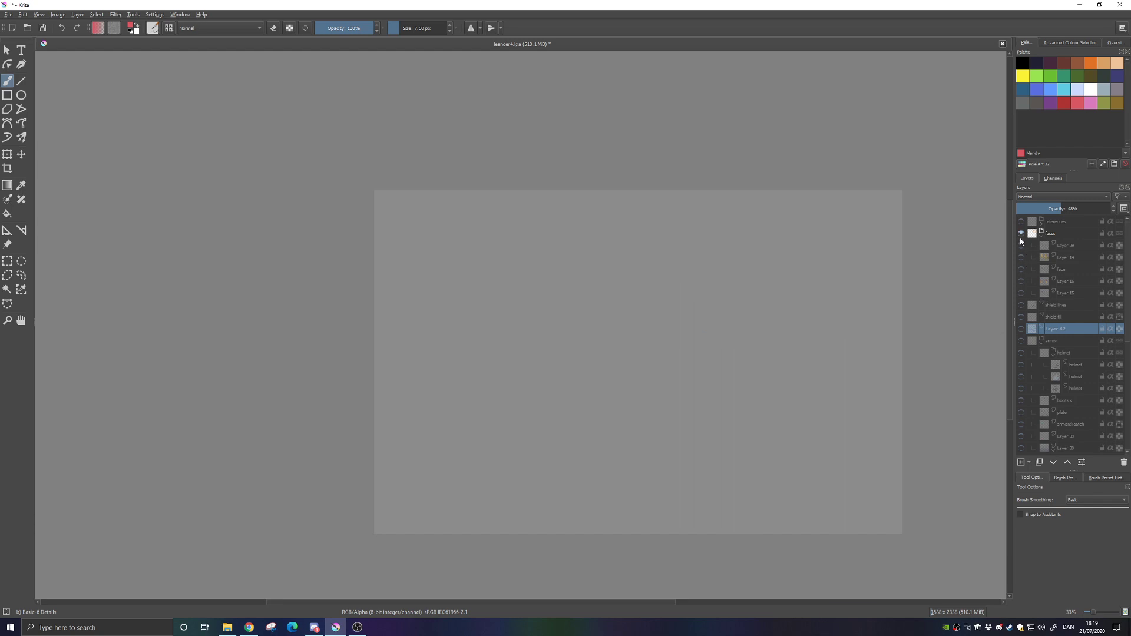
click(1021, 245)
click(1022, 257)
click(1022, 269)
click(1022, 281)
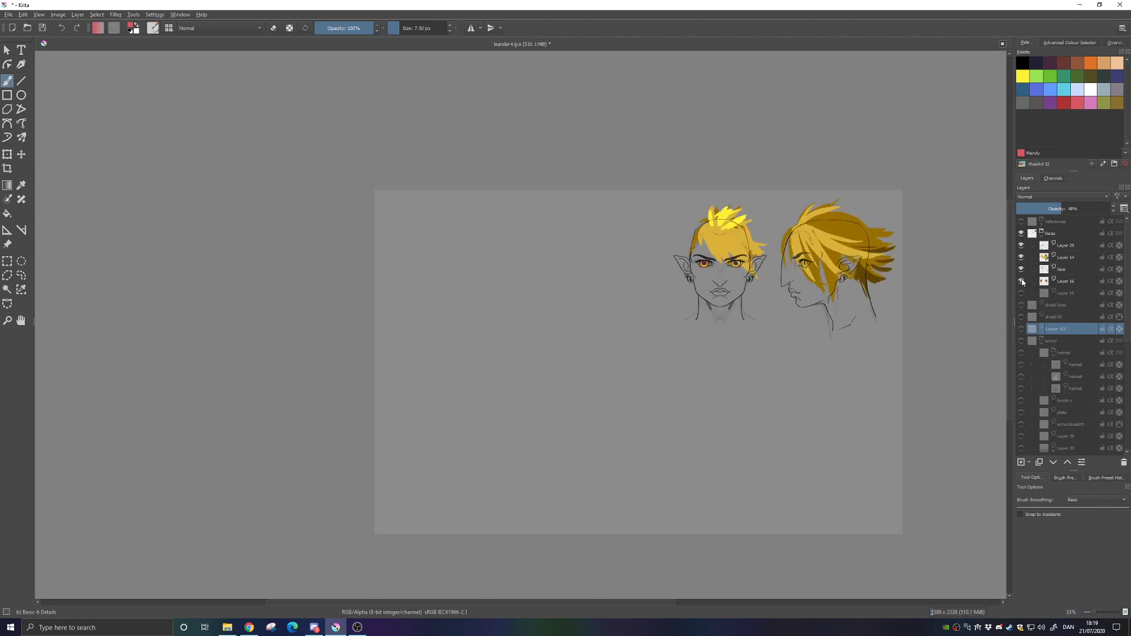
click(1022, 292)
Delete the rough purple shield sketch layer, and show the references, faces and armor groups along with both shield layers
click(1020, 329)
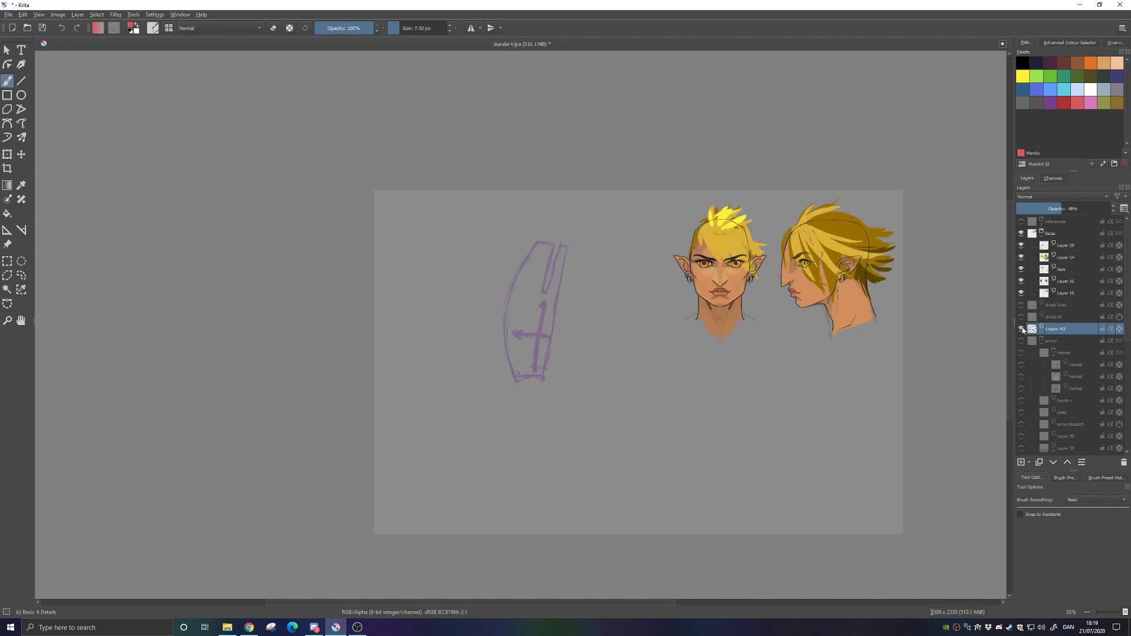
click(1021, 328)
shift+click(1022, 317)
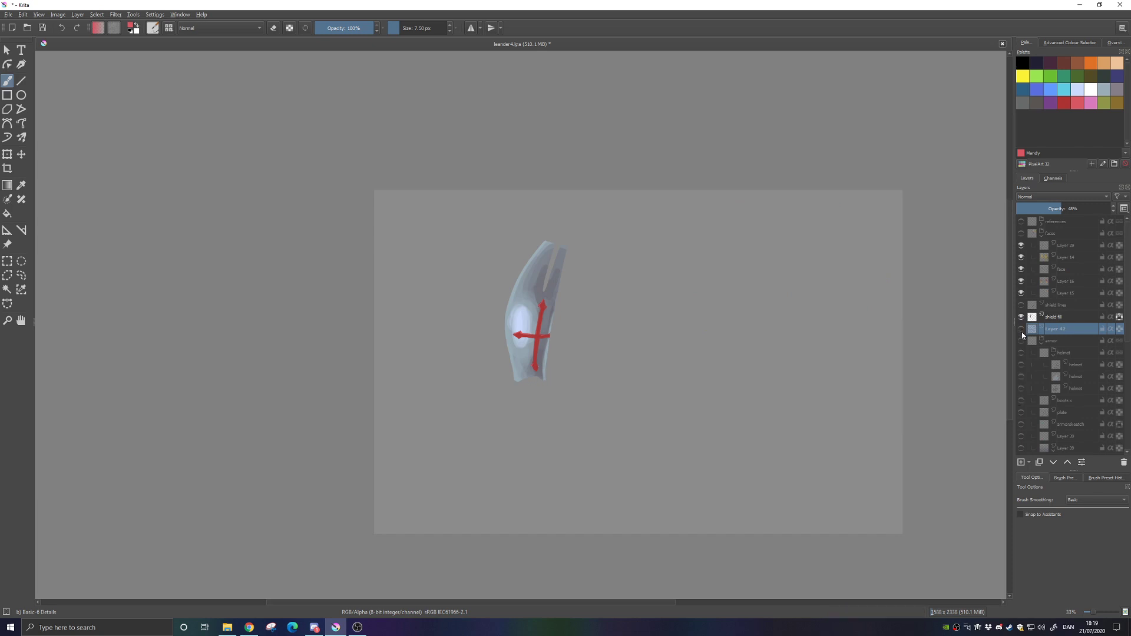
click(1021, 329)
click(1021, 233)
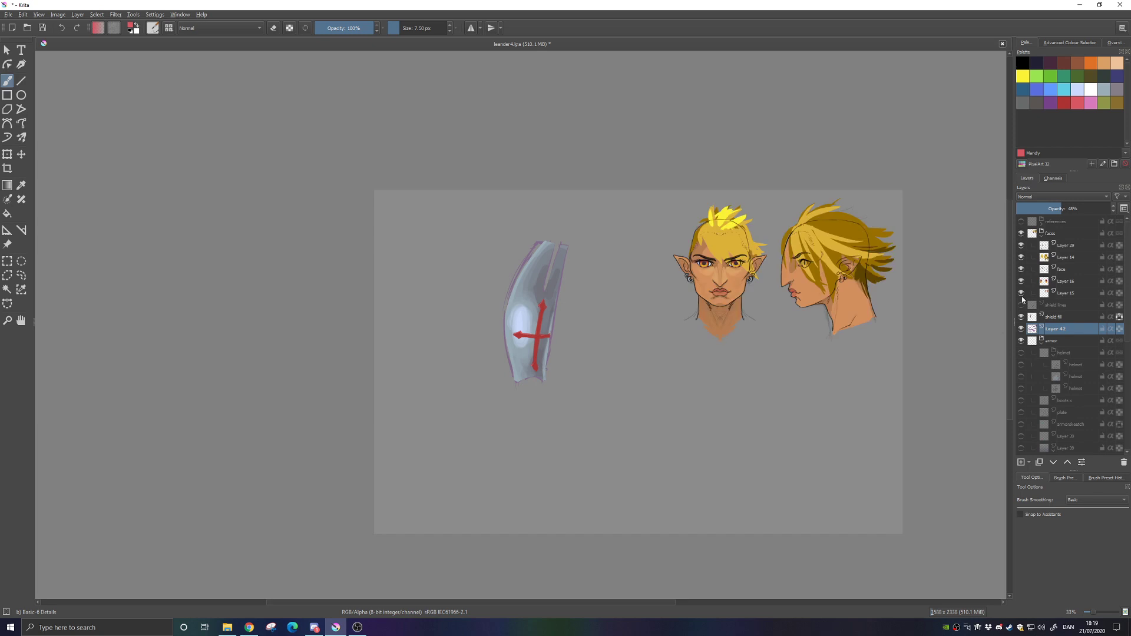
click(1022, 222)
click(1124, 462)
click(1021, 305)
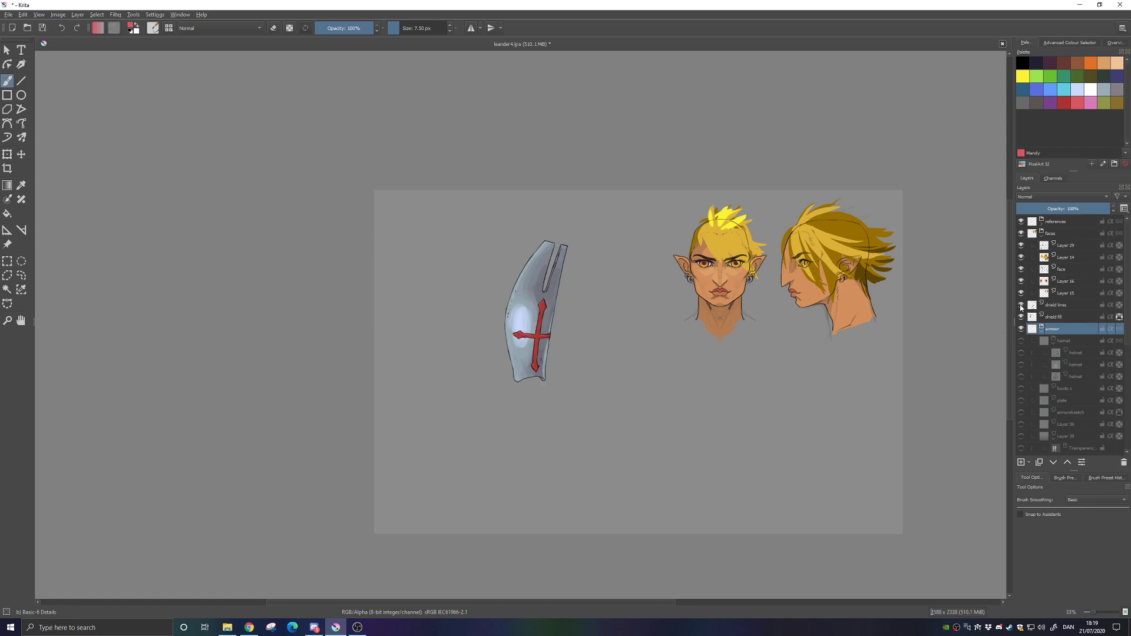
Show the helmet group with its three layers, the plate line art, the armor sketch and the layer of red markings below it
drag(1021, 341, 1023, 379)
scroll(1036, 408, down, 2)
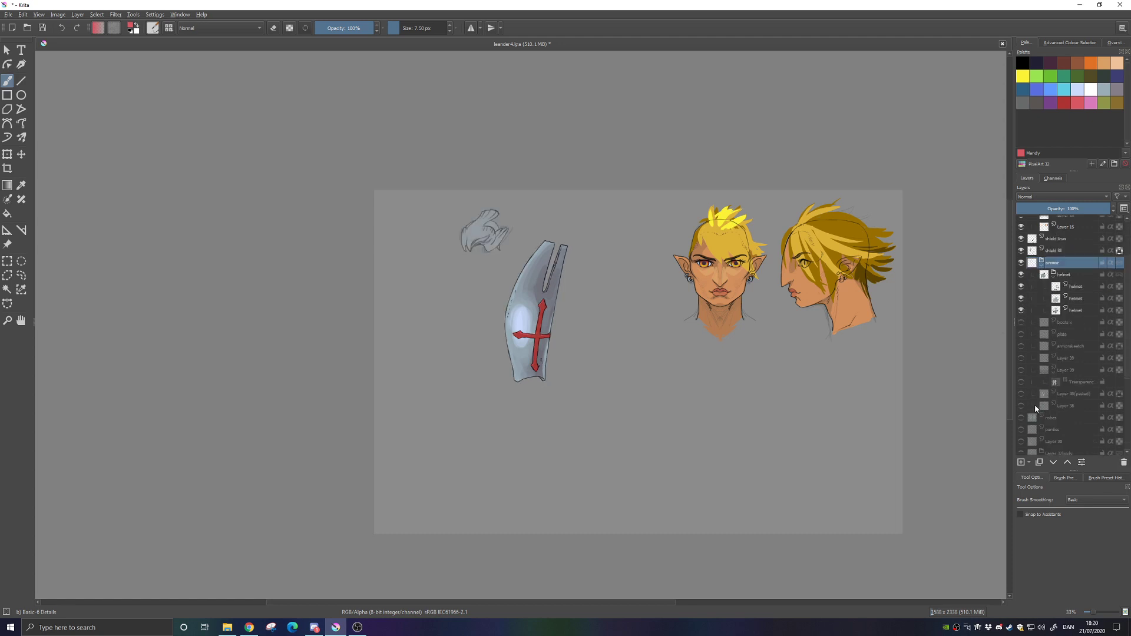
click(1020, 322)
click(1021, 323)
click(1021, 333)
click(1021, 346)
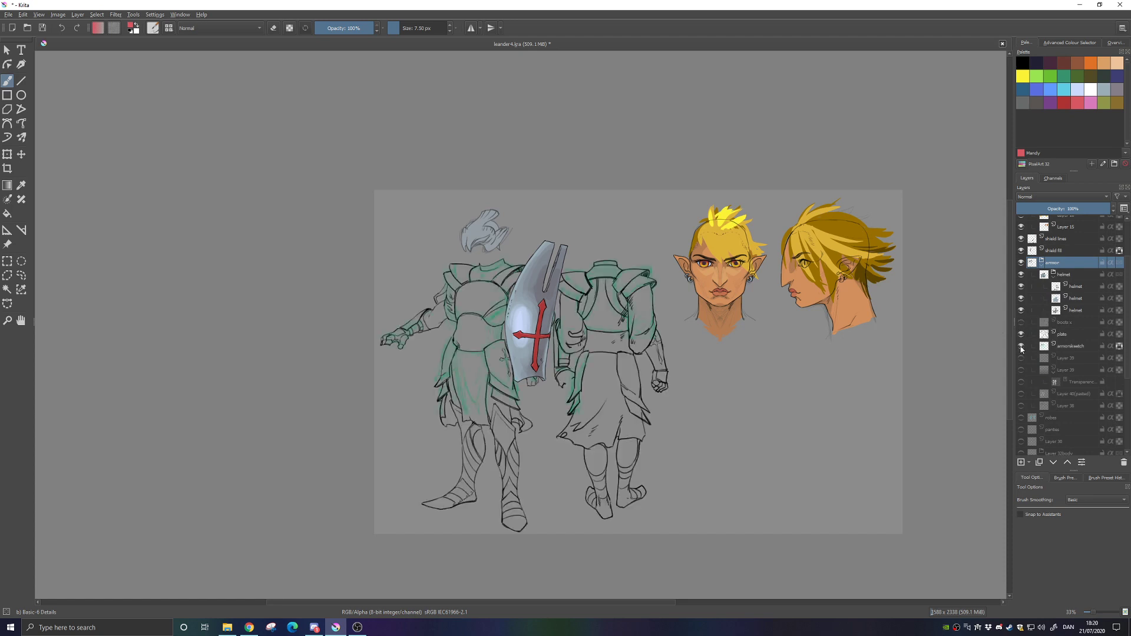
click(1021, 358)
Compare the armor with and without the green armor sketch and the helmet, and delete the armor sketch layer
click(1022, 346)
click(1021, 346)
click(1021, 275)
click(1021, 275)
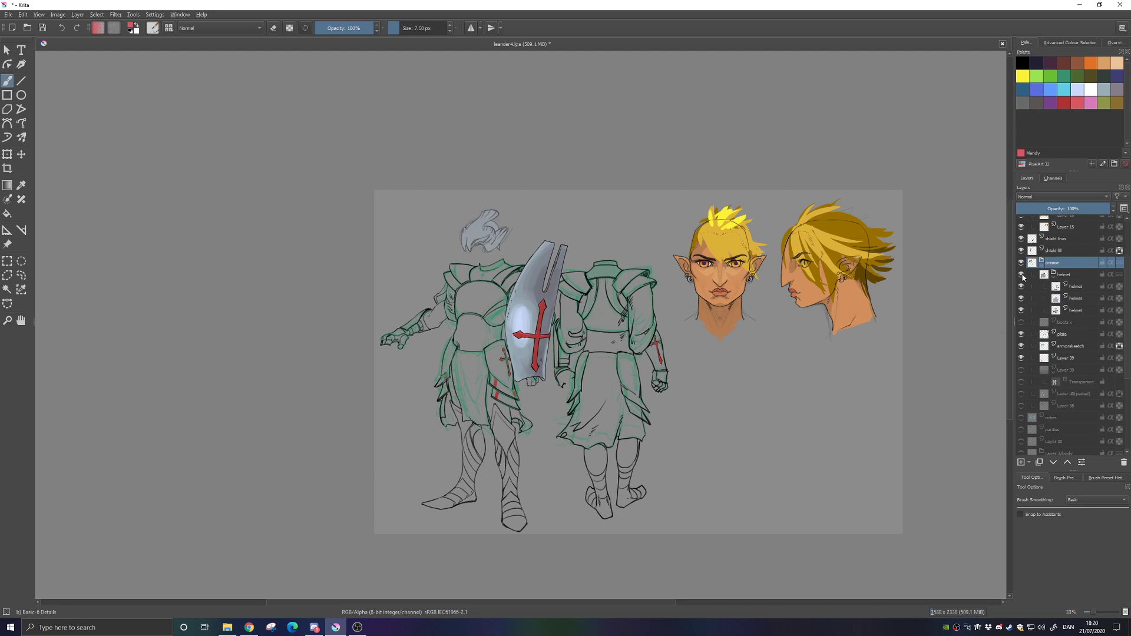
click(1070, 346)
click(1123, 463)
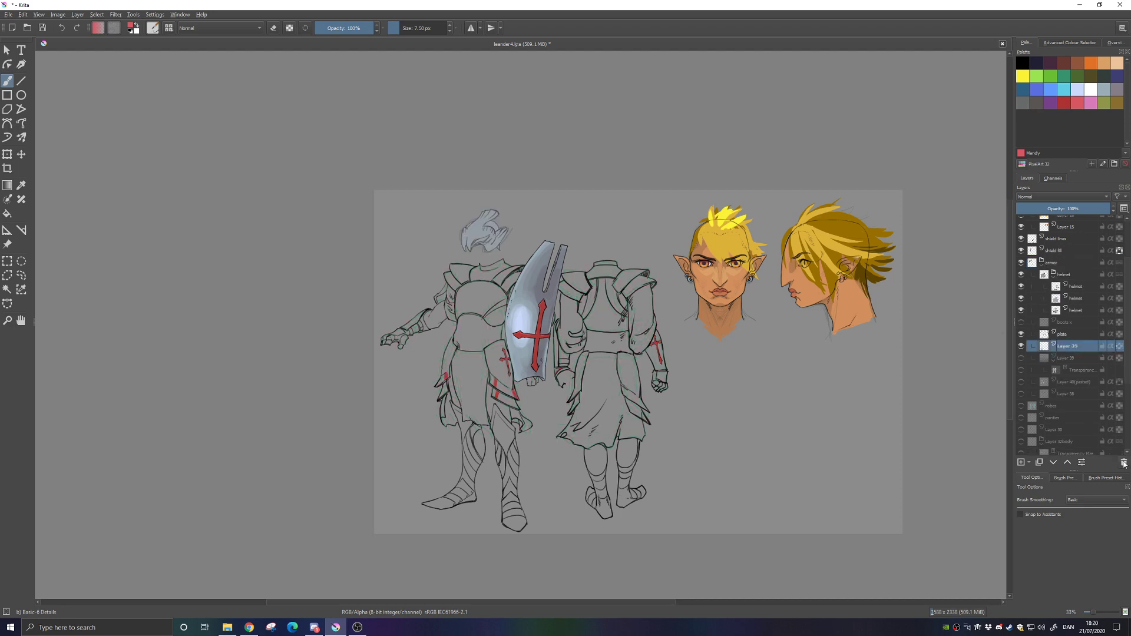
Show the armor's gradient shading layer with its transparency mask, and the two armor colour layers beneath it
click(1021, 347)
click(1021, 347)
click(1022, 359)
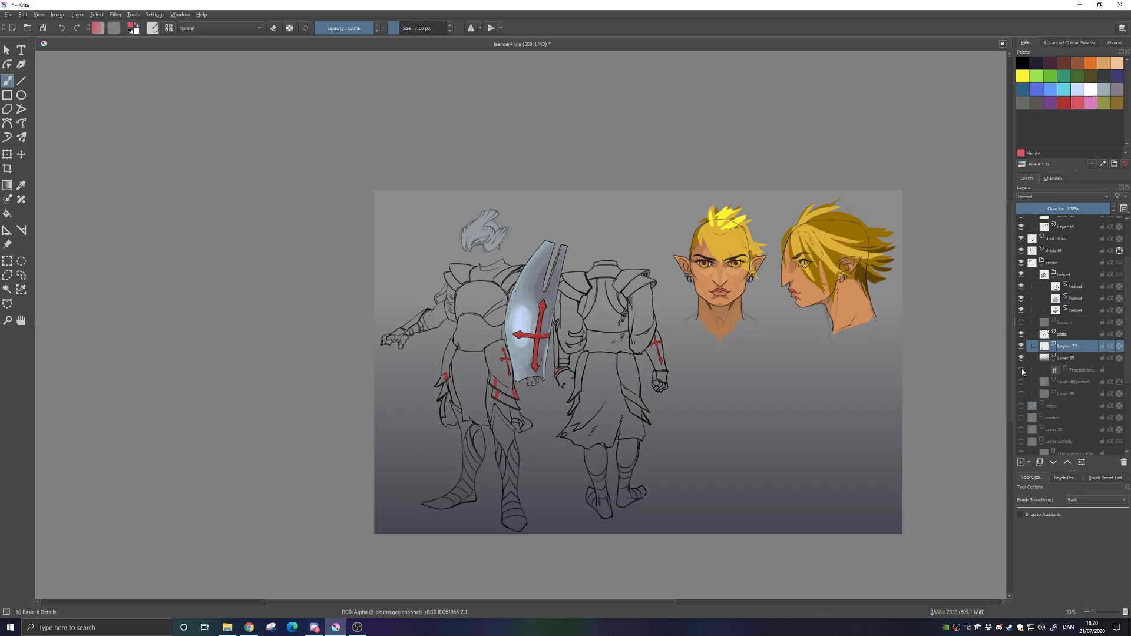
click(1022, 370)
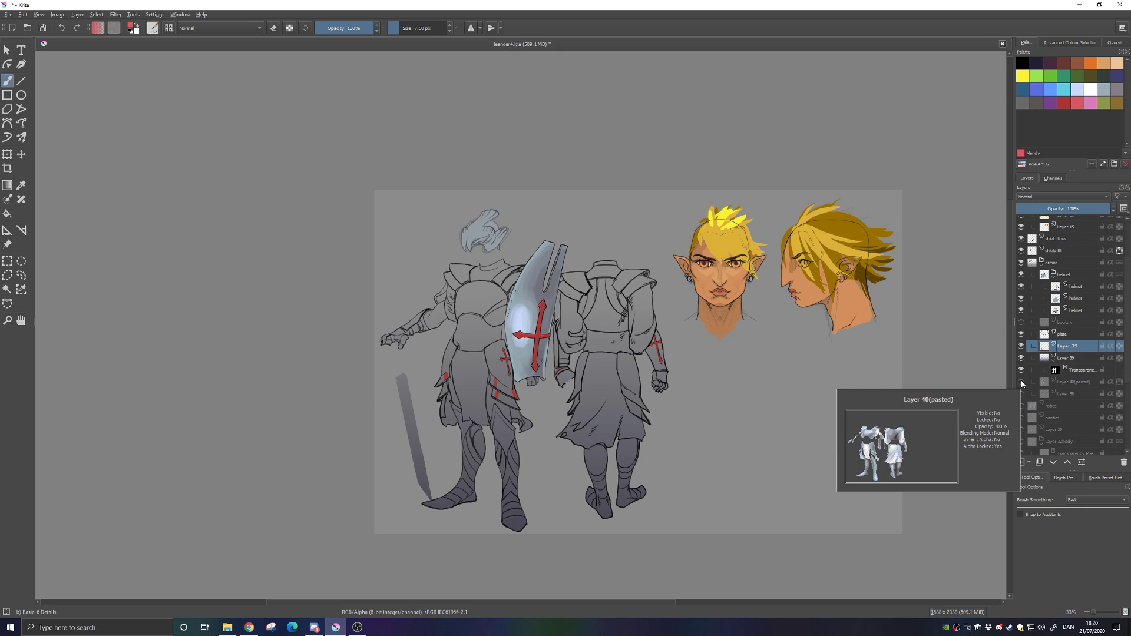
click(1020, 381)
click(1021, 394)
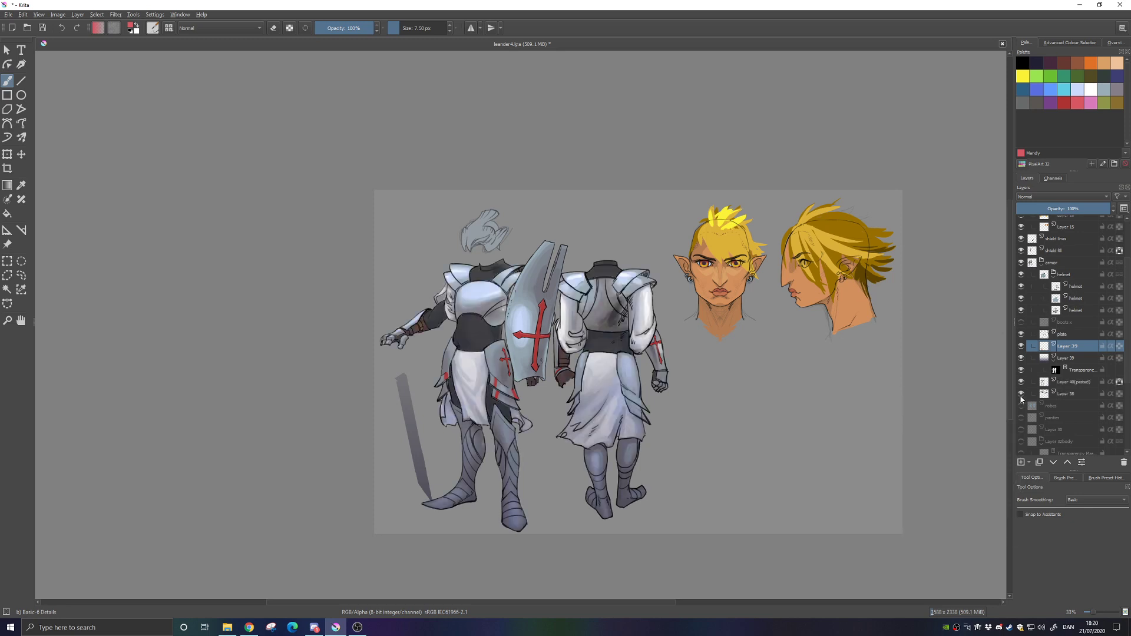
click(1021, 395)
click(1021, 395)
Preview the hidden layer directly above the plate layer, leaving it hidden
scroll(1036, 382, up, 2)
click(1020, 355)
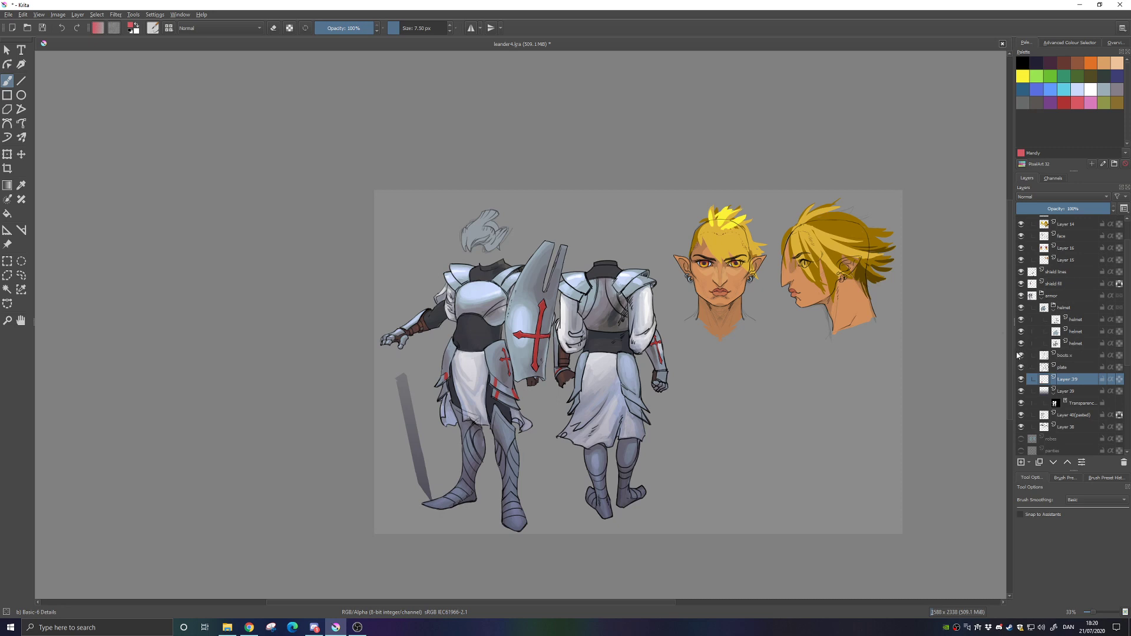
click(1018, 355)
click(1019, 355)
click(1019, 355)
Show the body group and its transparency mask
scroll(1038, 369, down, 3)
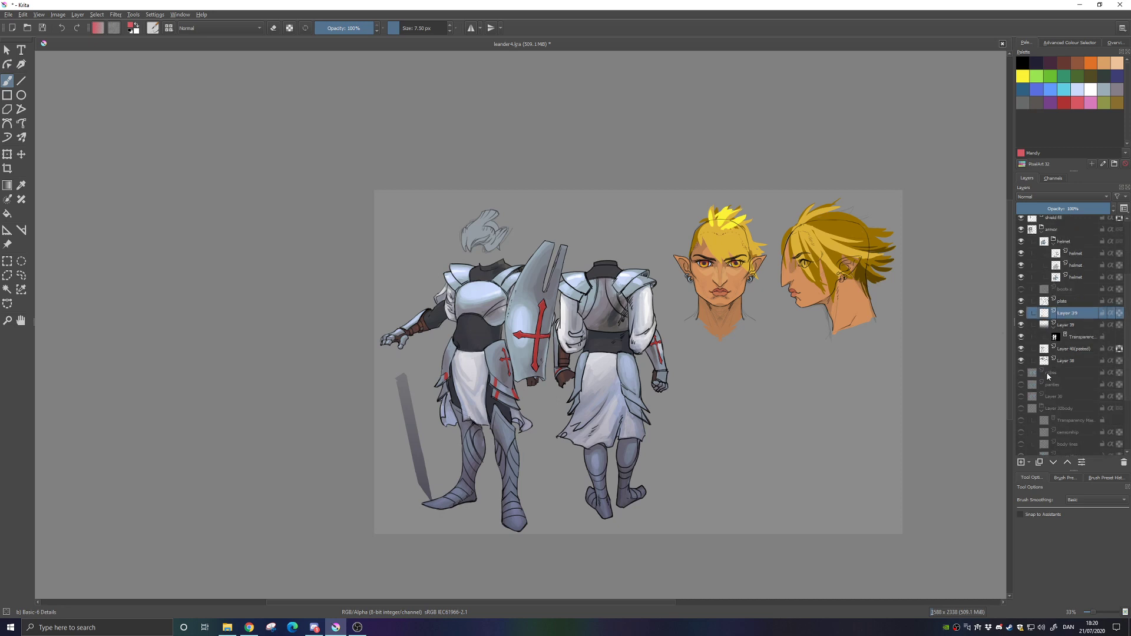
scroll(1087, 400, down, 5)
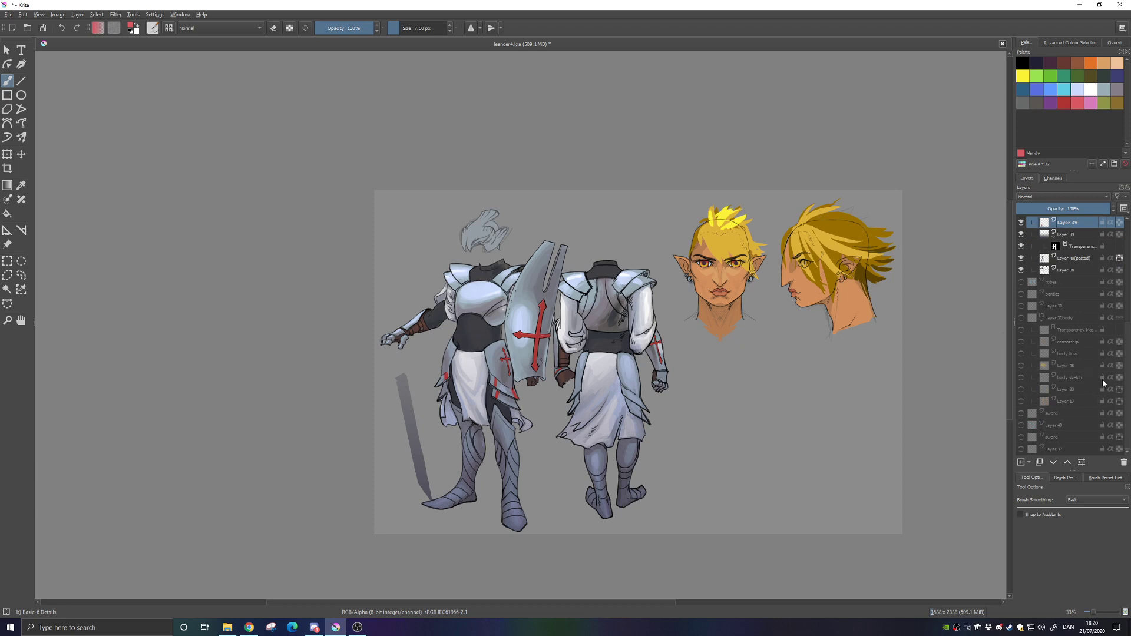
click(1022, 318)
click(1021, 329)
scroll(1037, 330, up, 4)
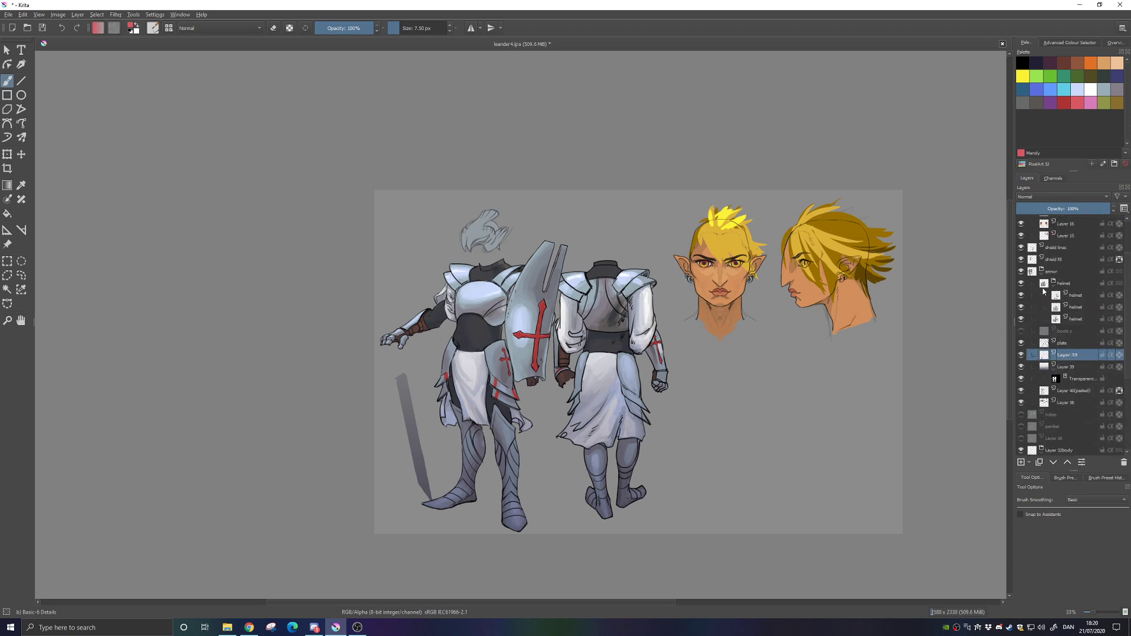
Move the shield lines and shield fill layers together into the armor group, directly below the helmet group
click(1022, 271)
click(1021, 271)
click(1058, 260)
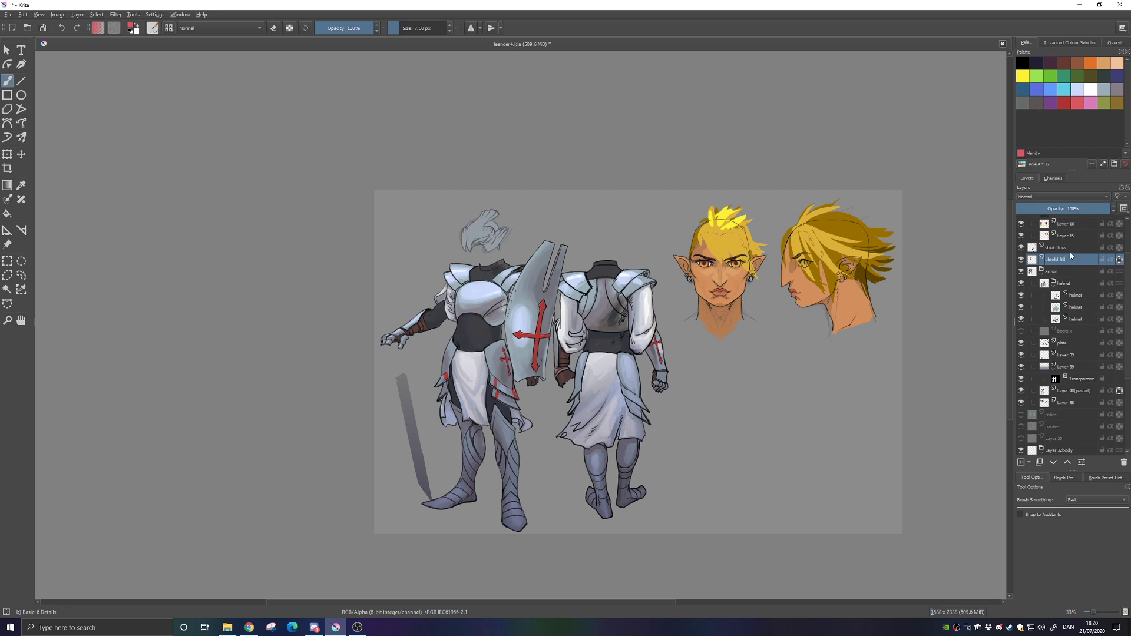
ctrl+click(1072, 250)
drag(1072, 249, 1078, 326)
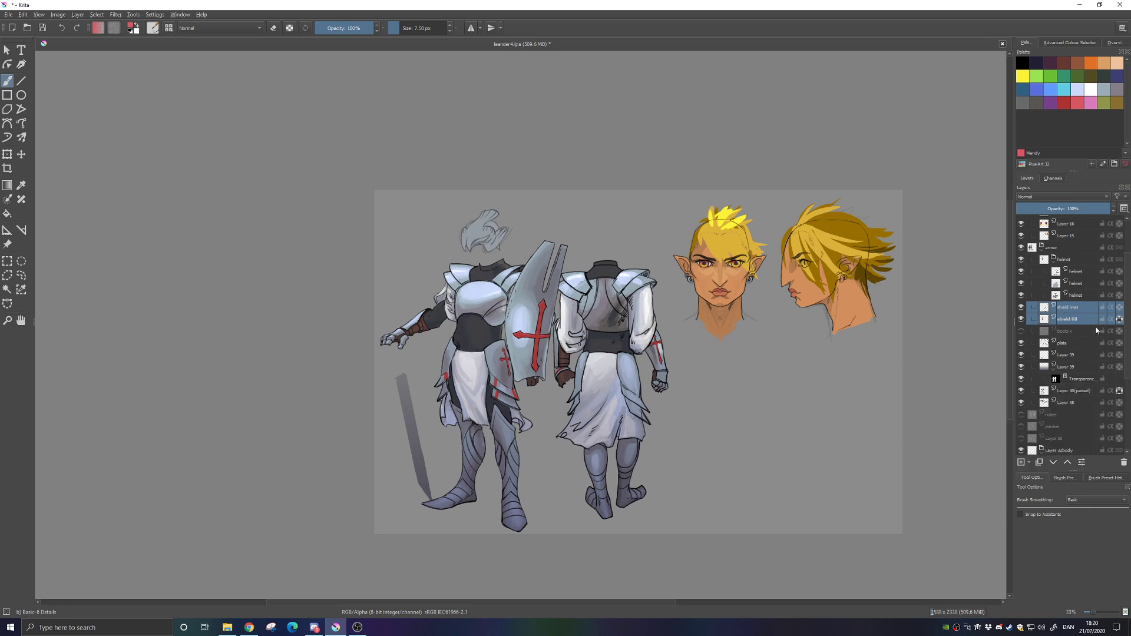
Hide the armor group, preview the robes layer, and show the panties layer
click(1022, 248)
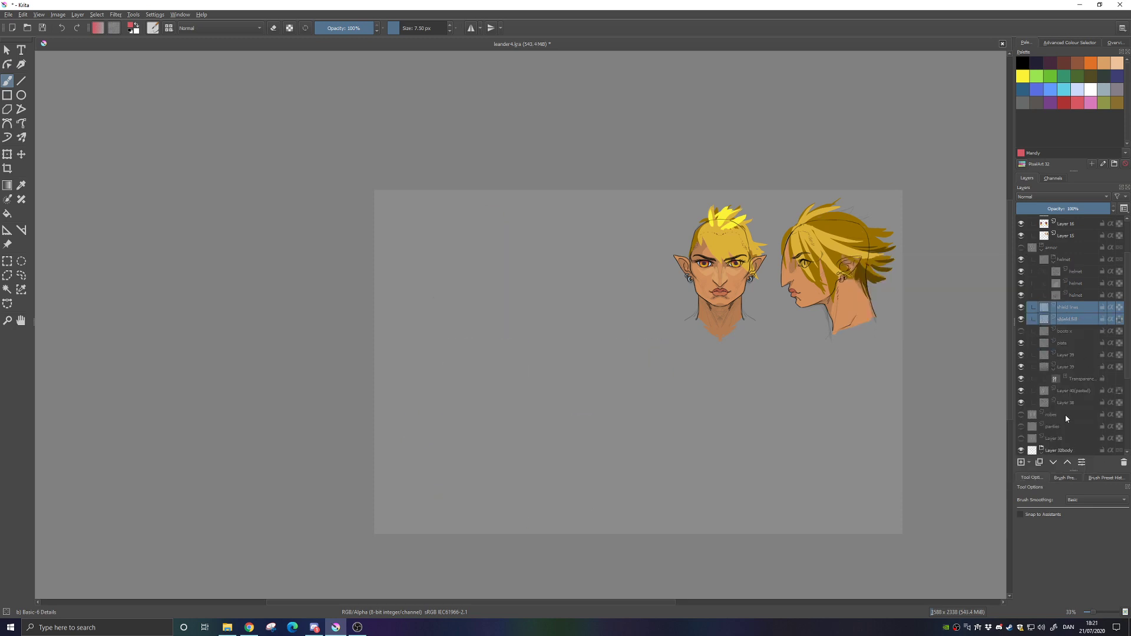
scroll(1066, 418, down, 3)
click(1020, 348)
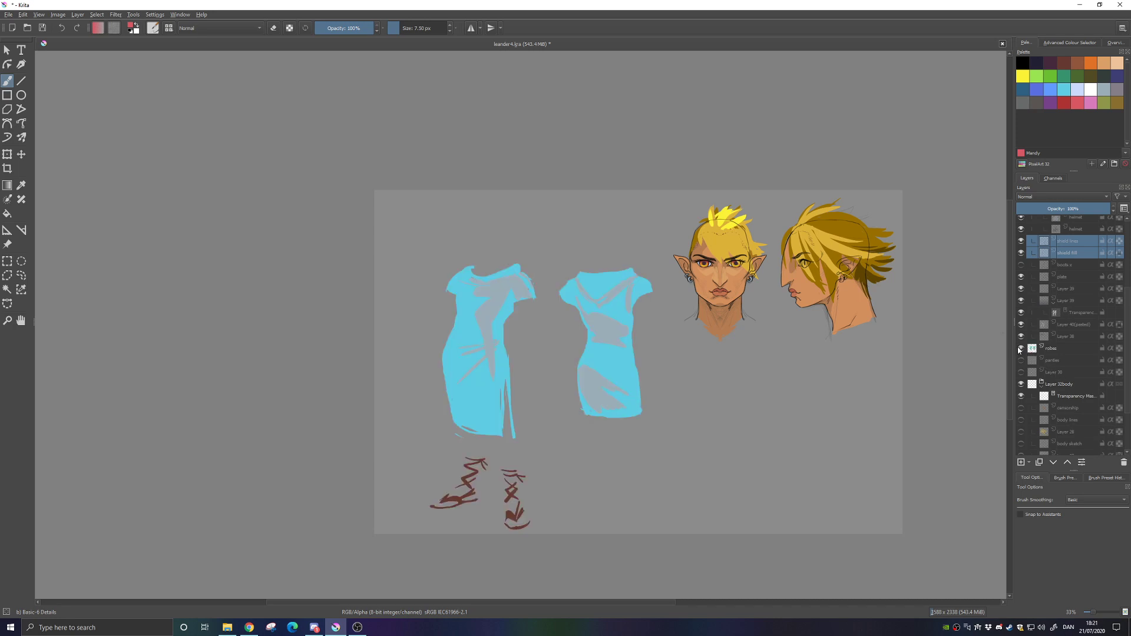
click(1021, 360)
click(1021, 348)
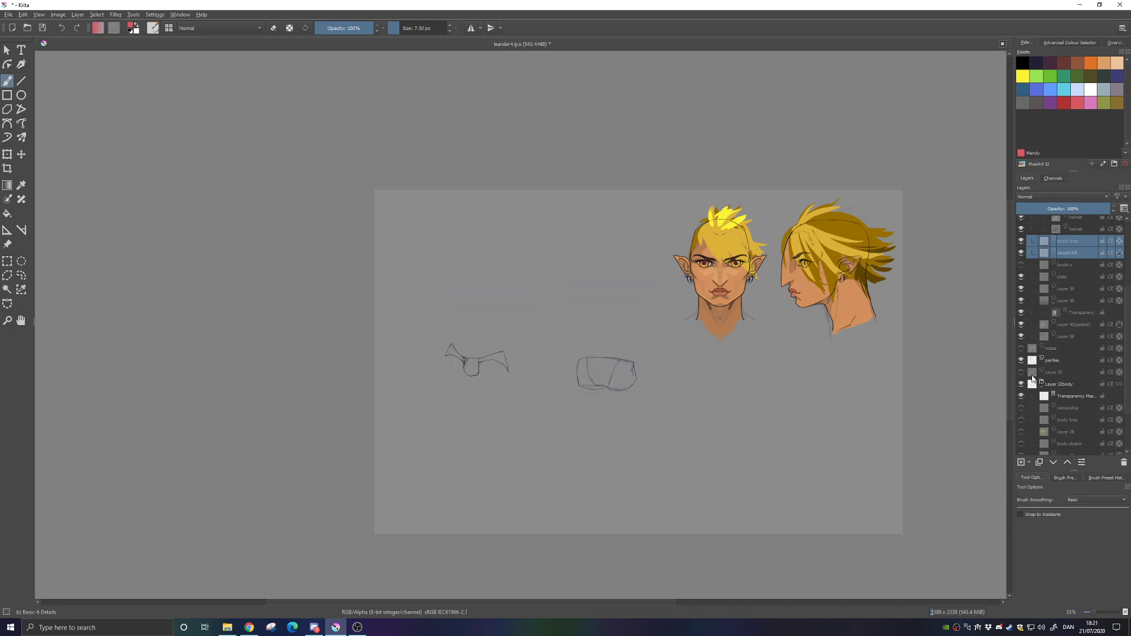
Show the colour layer beneath the panties line art and rename it as "panties fill"
click(1021, 372)
double_click(1052, 372)
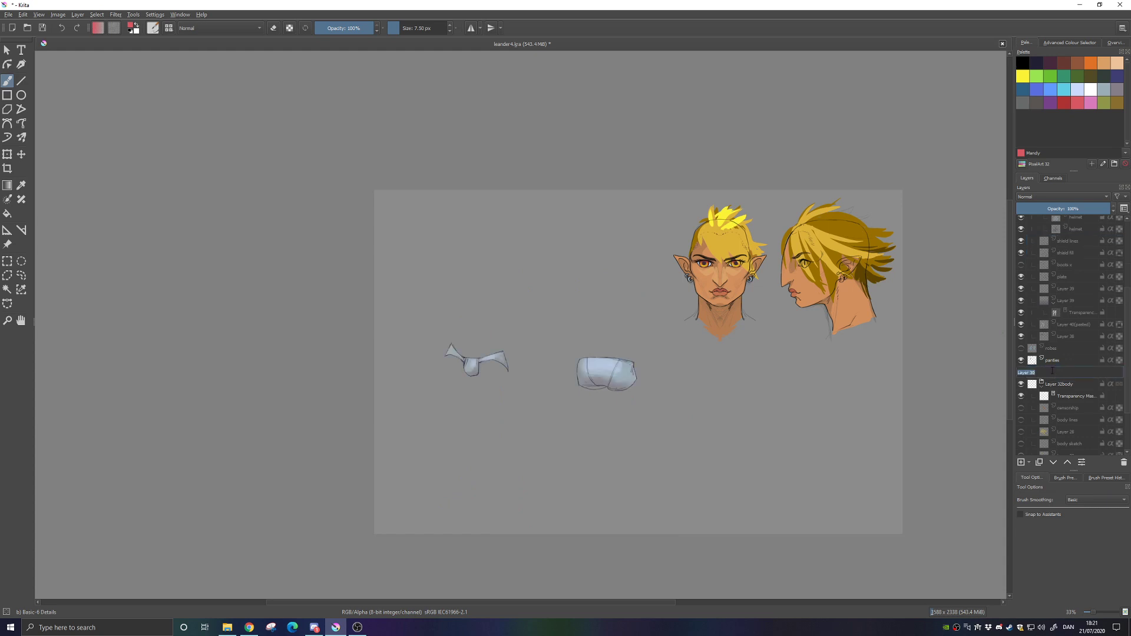
text(panties fill)
key(Return)
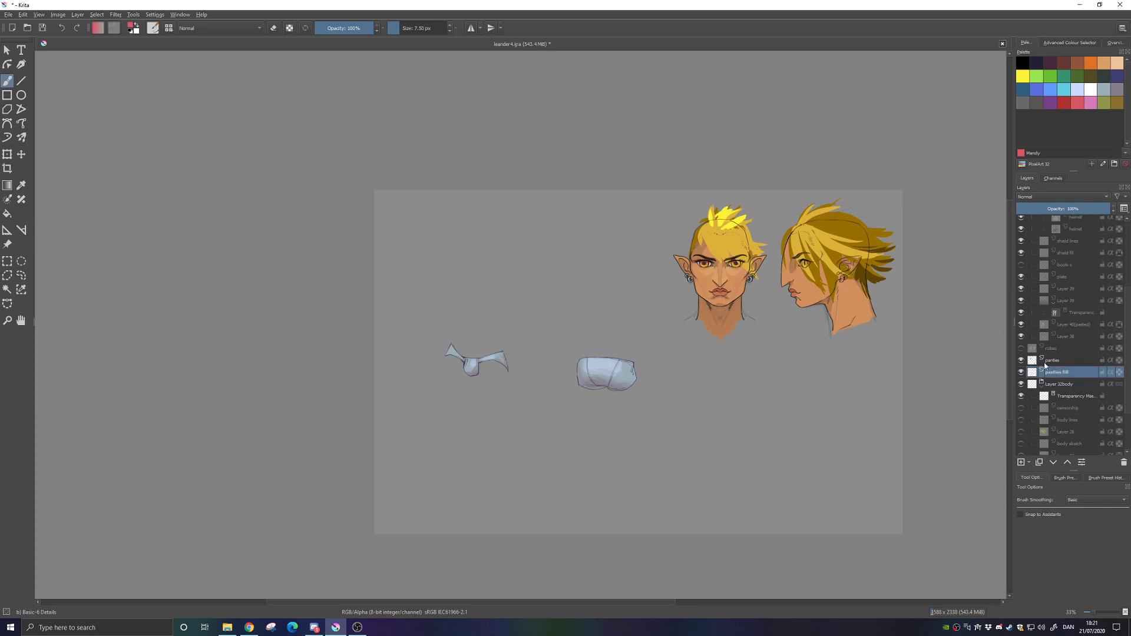
Preview the robes layer, and hide the robes, panties and panties fill layers
click(1021, 348)
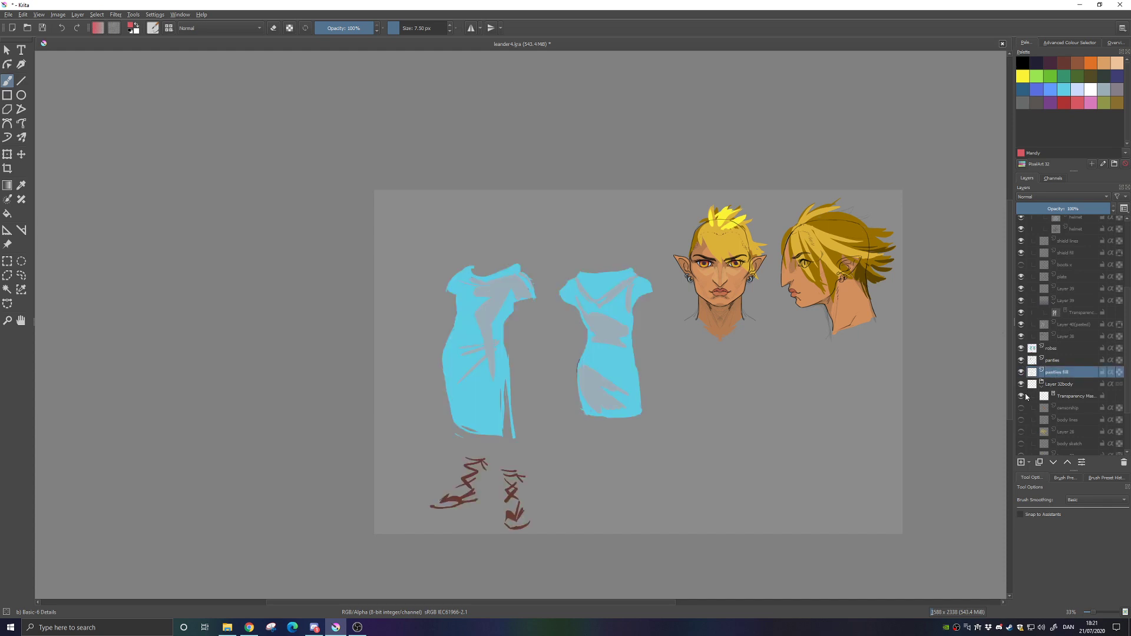
scroll(1077, 418, down, 2)
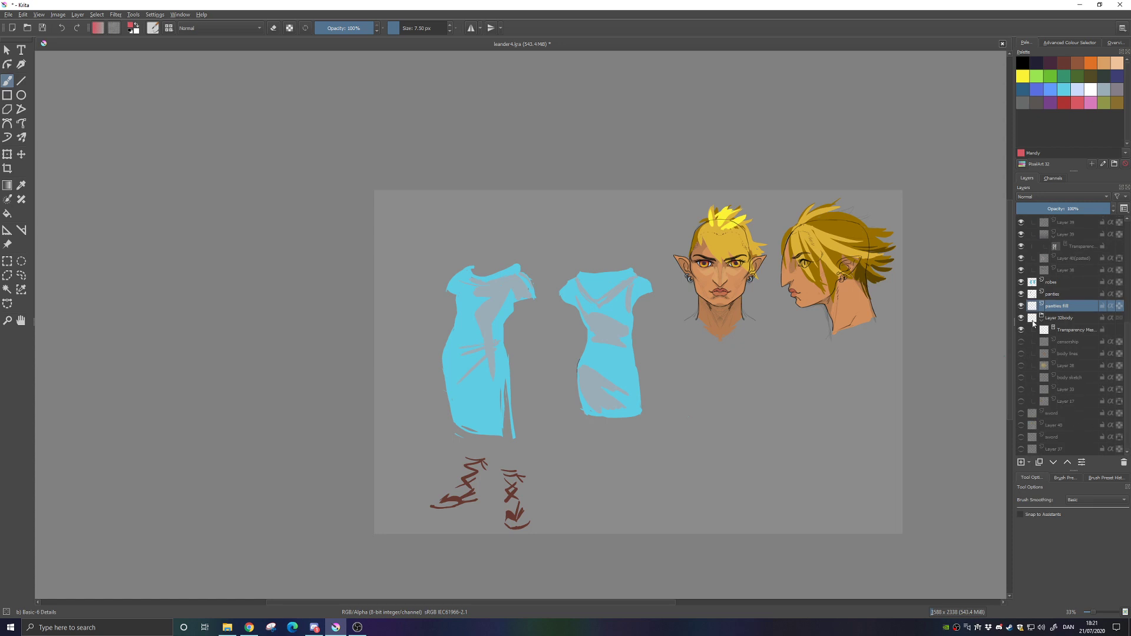
click(1021, 306)
click(1020, 294)
click(1020, 282)
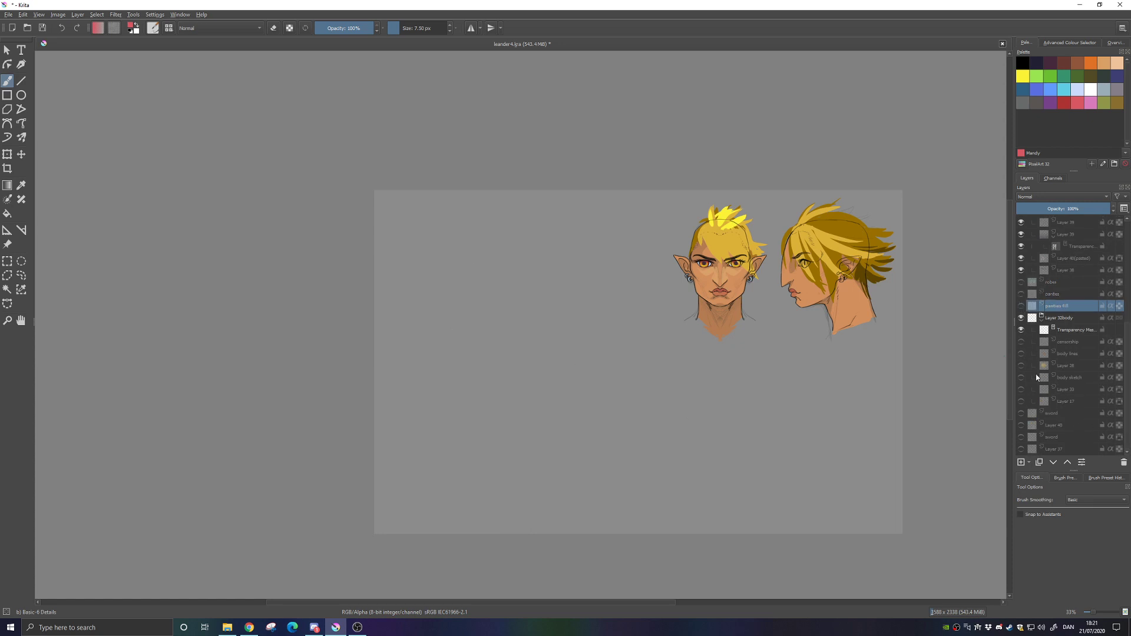
Hide the body group's transparency mask and show its skin, sandals, hair and body lines layers, leaving the body sketch hidden
click(1022, 330)
click(1021, 401)
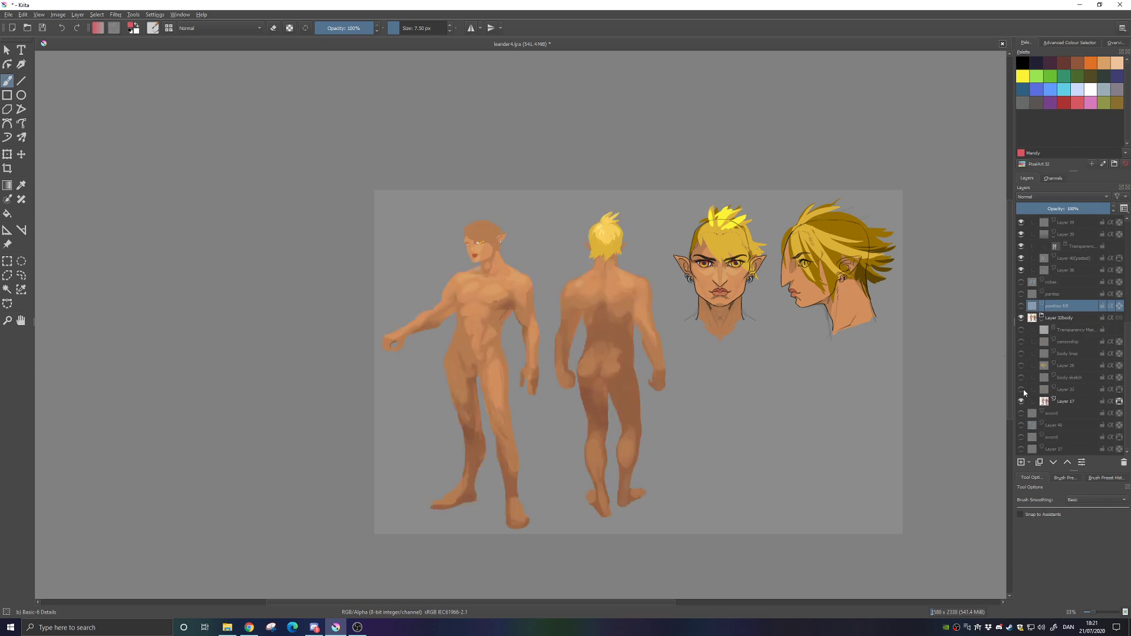
click(1021, 390)
click(1021, 378)
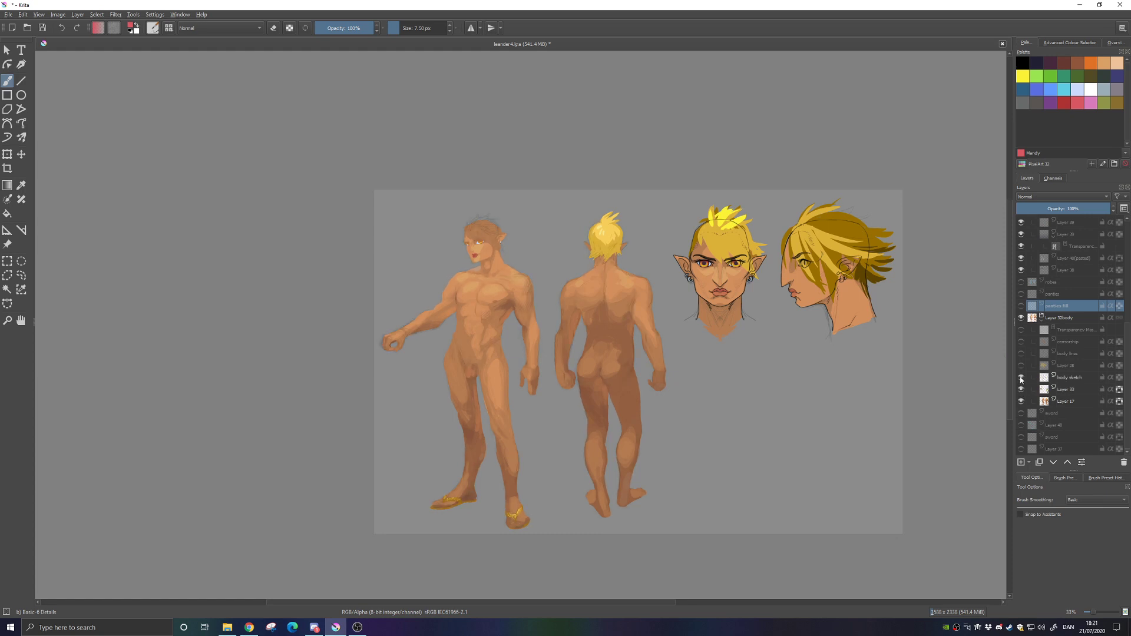
click(1021, 378)
click(1021, 366)
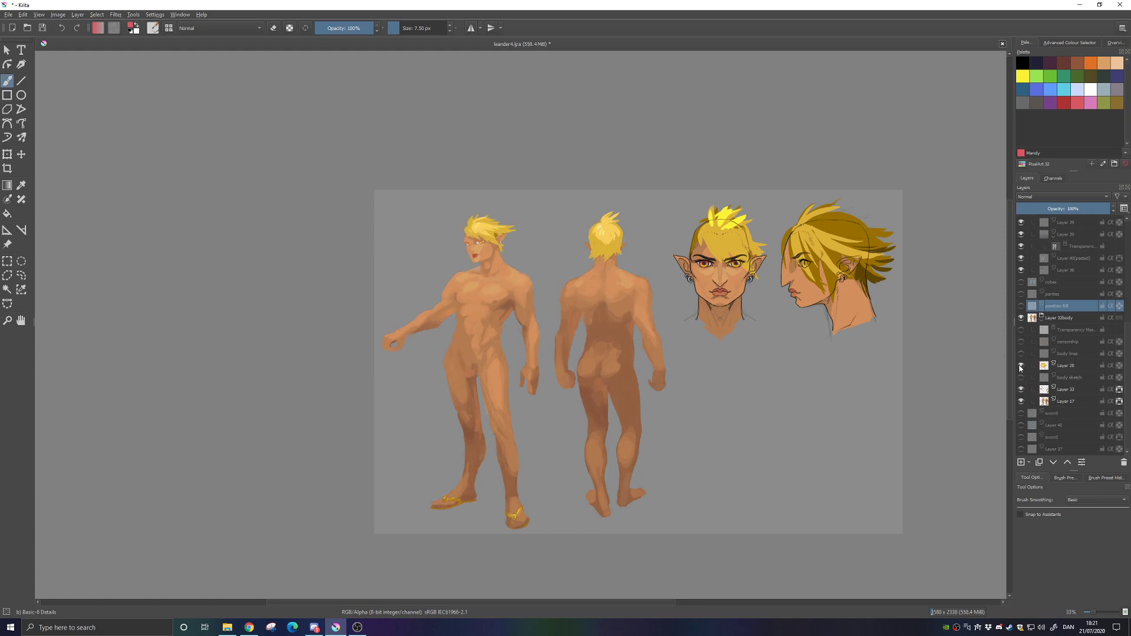
click(1022, 354)
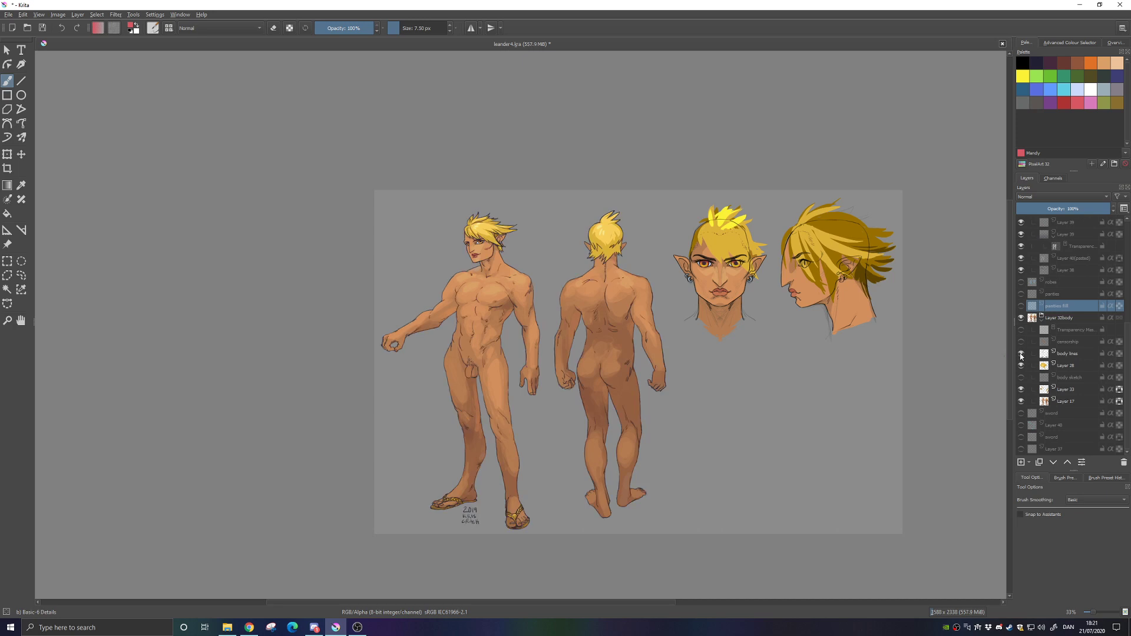
Show the censorship layer and transparency mask in the body group, and show the panties and panties fill layers
click(1020, 342)
click(1021, 330)
click(1020, 342)
click(1021, 341)
click(1021, 305)
click(1021, 294)
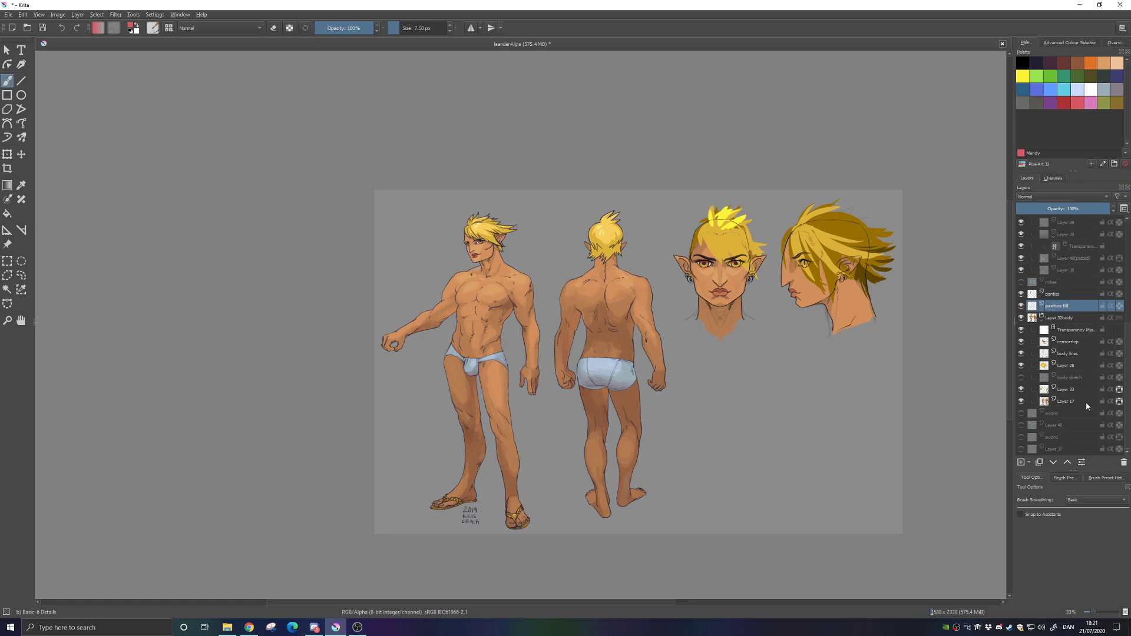
Collapse the armor and faces groups in the layer stack
key(alt+Tab)
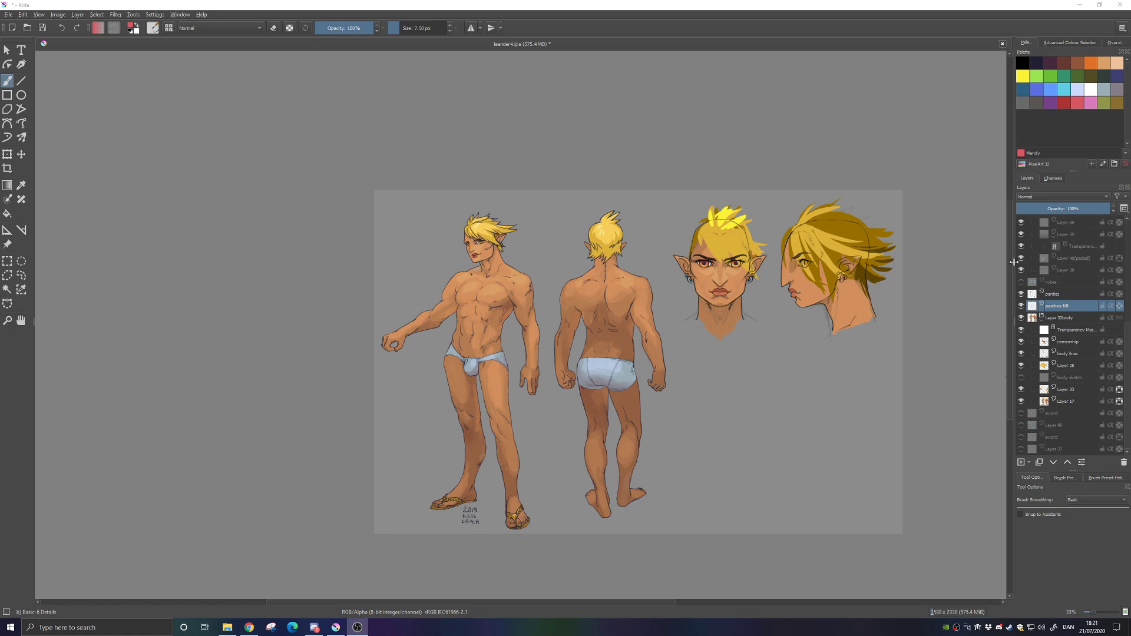
scroll(1097, 255, up, 5)
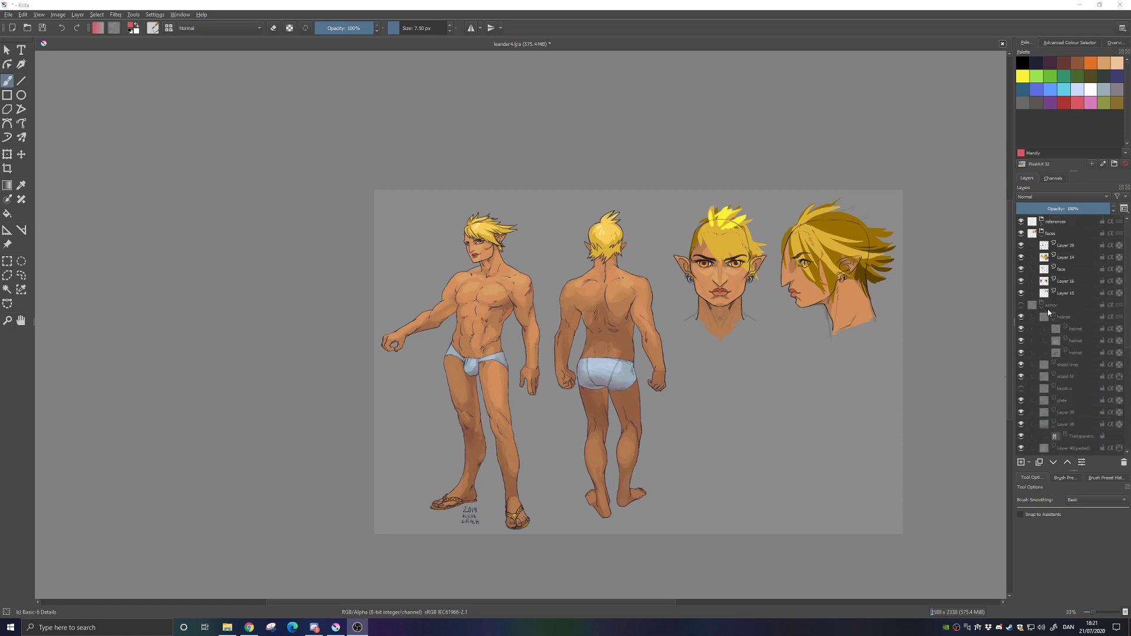
click(1042, 305)
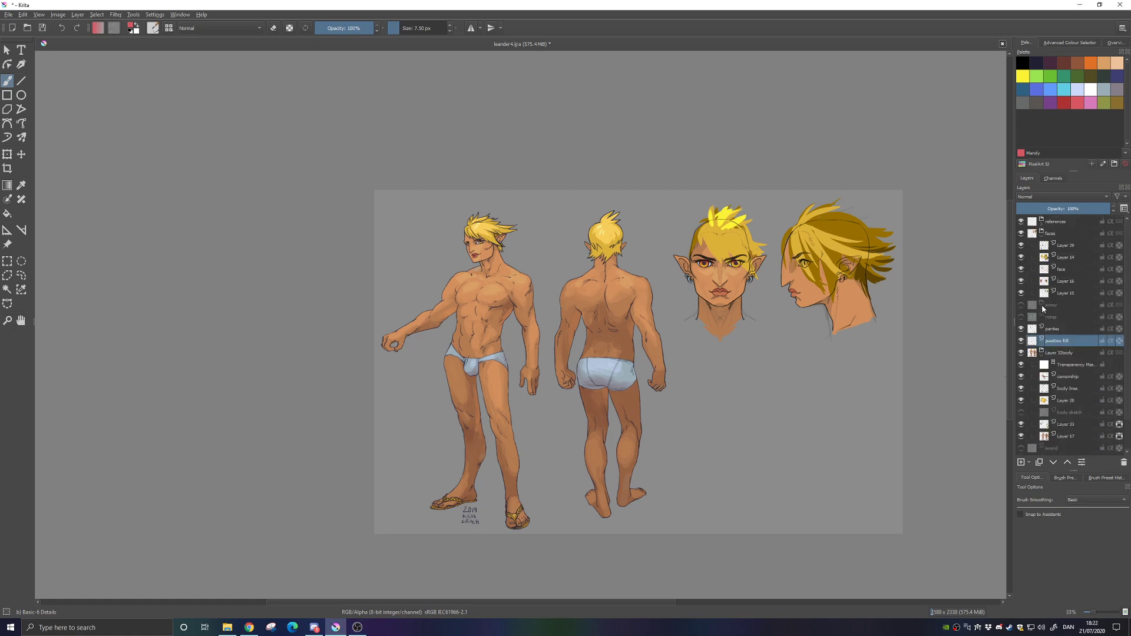
click(1042, 238)
click(1022, 222)
click(1022, 222)
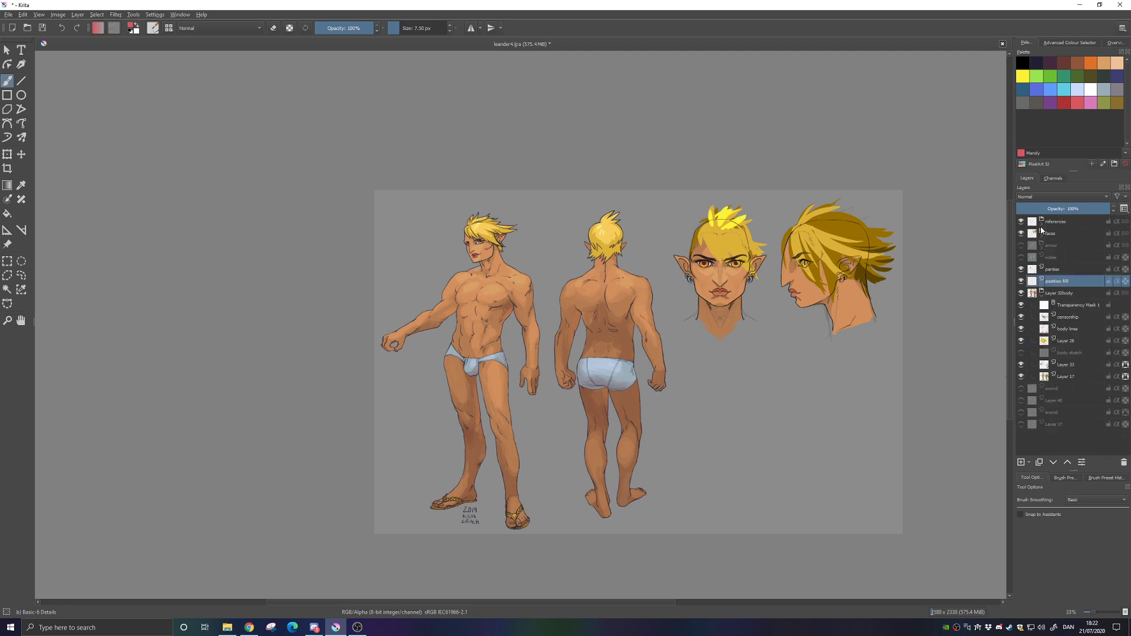
Expand the references group and show all three pasted reference images
click(1041, 225)
click(1021, 233)
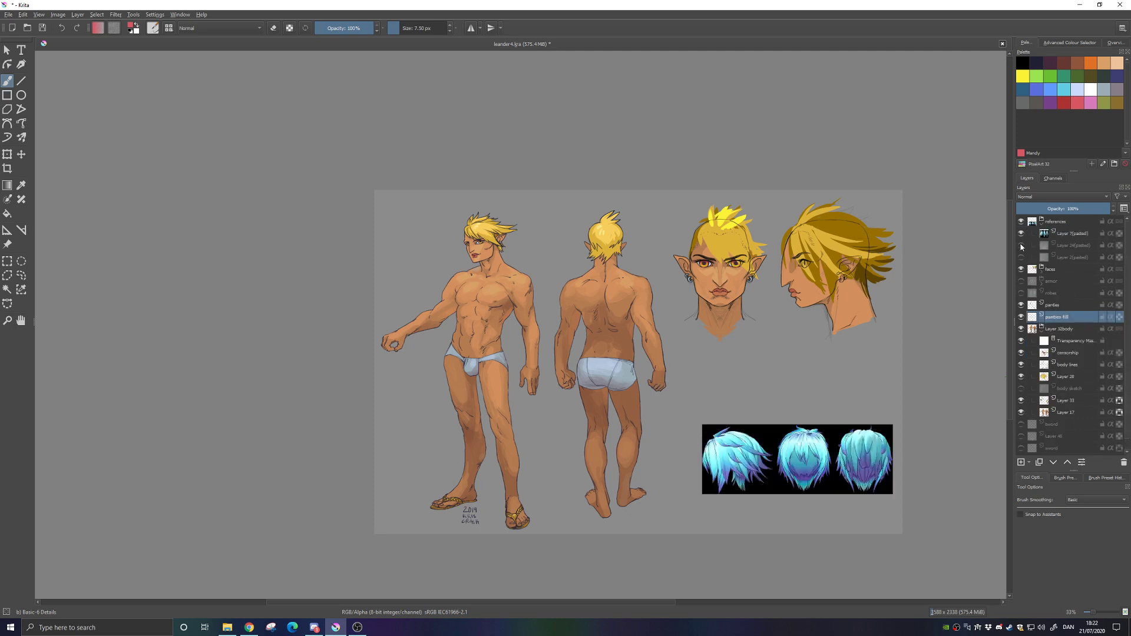
click(1021, 245)
click(1021, 257)
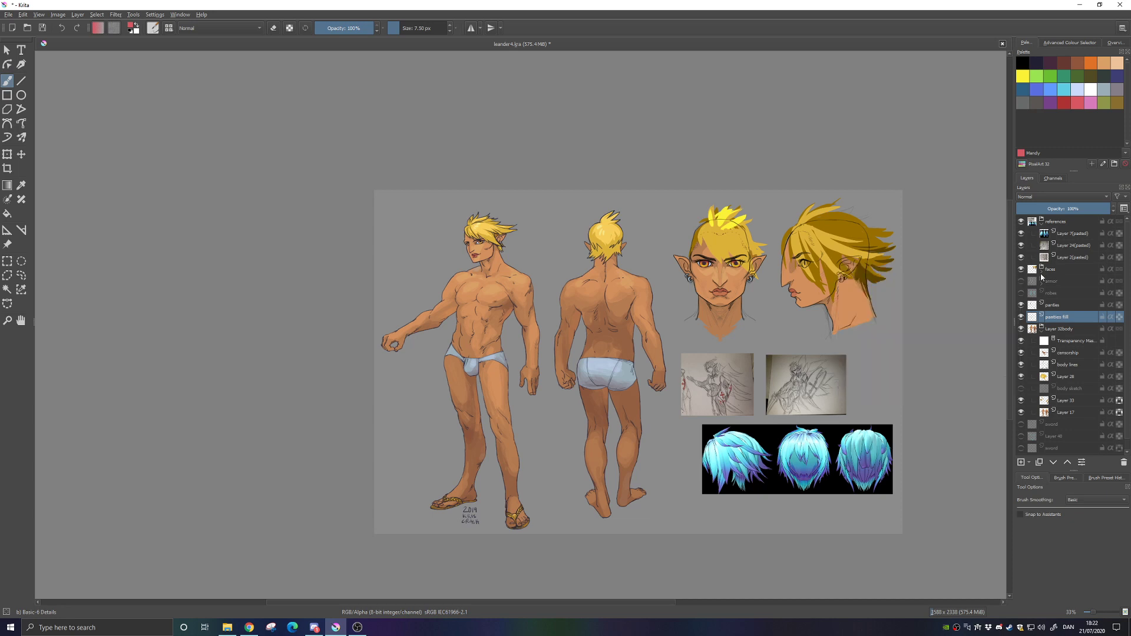
Show both sword layers and the blue halo and wings sketch layer between them
scroll(1085, 317, down, 1)
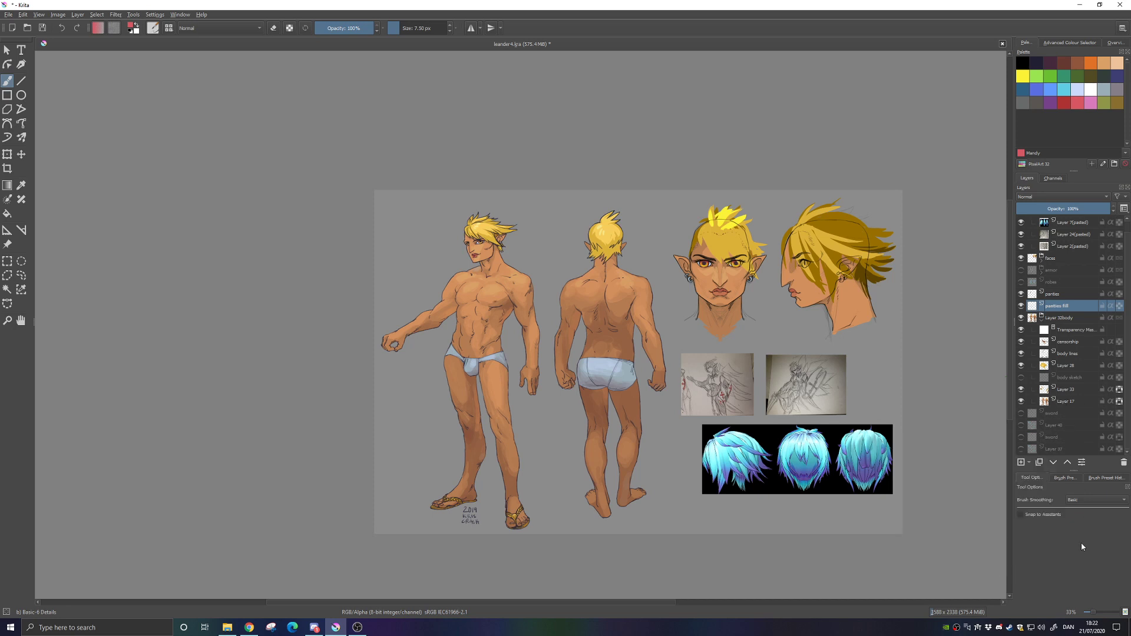
click(1020, 413)
click(1021, 425)
click(1021, 436)
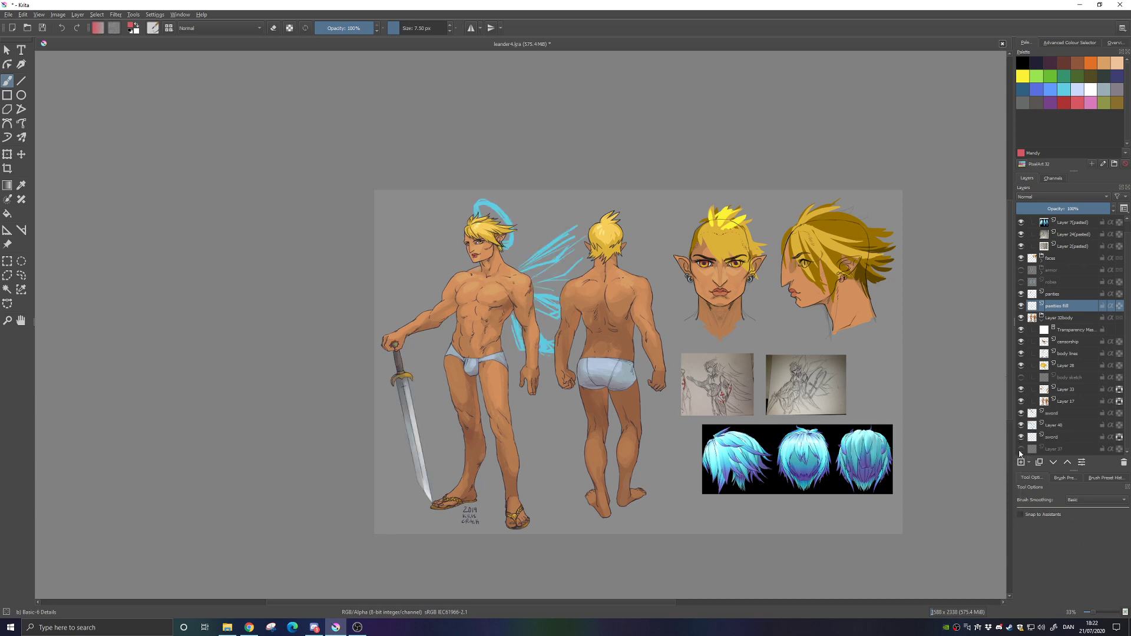
Show the ground shadow layer at the bottom of the stack and rename it as "gnd"
click(1021, 449)
double_click(1049, 449)
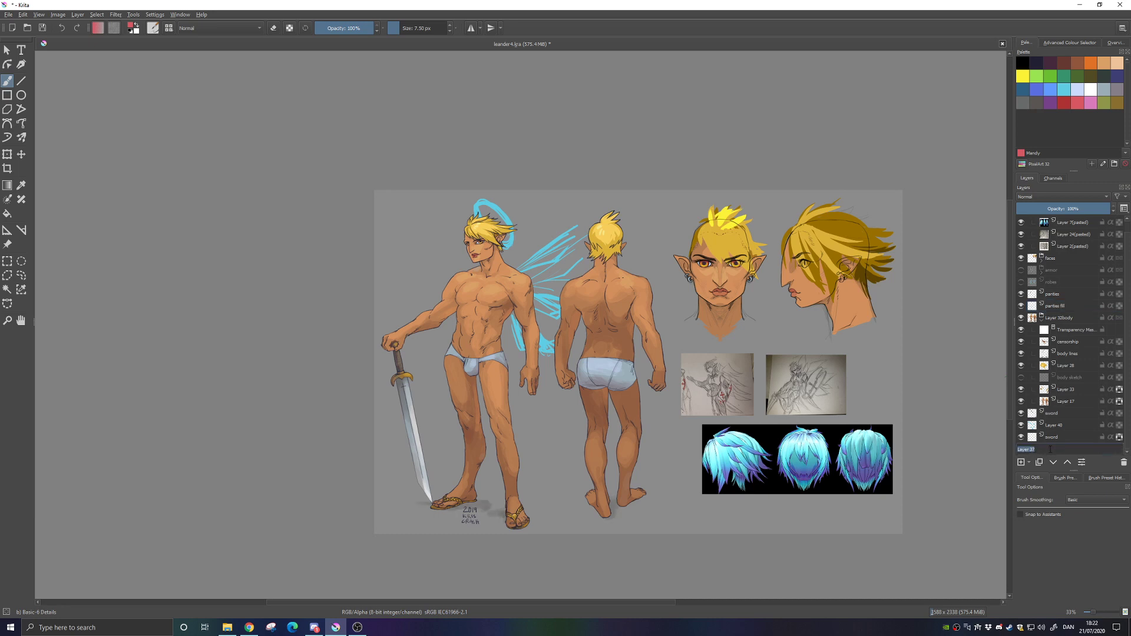
text(grid)
key(Return)
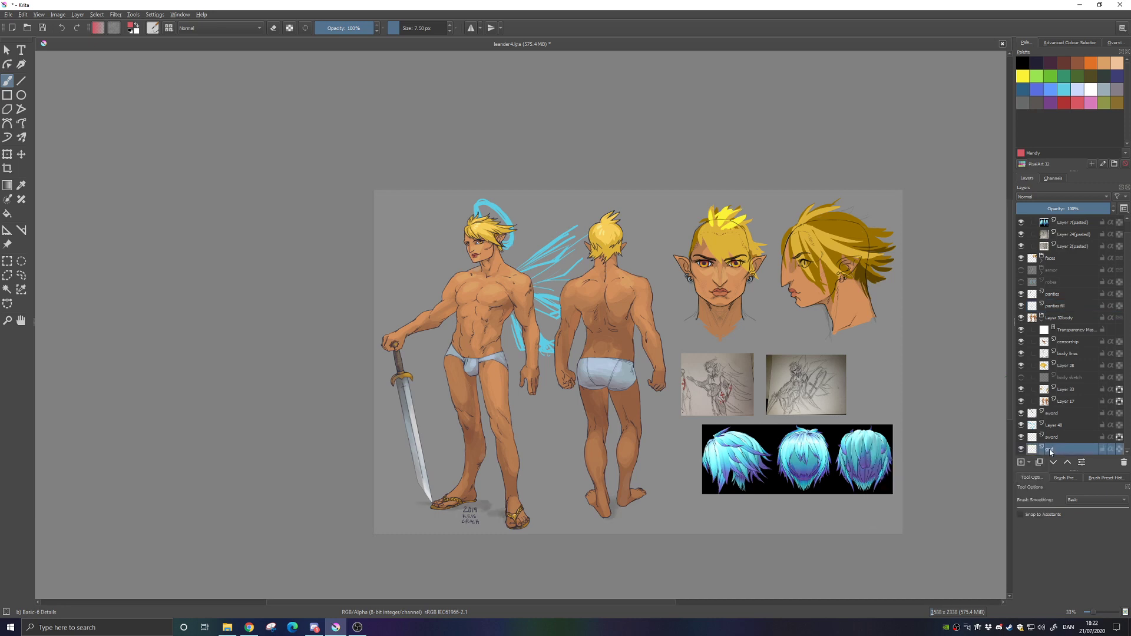
Select the upper sword layer and set the brush colour to the dark Valhalla swatch
click(1051, 414)
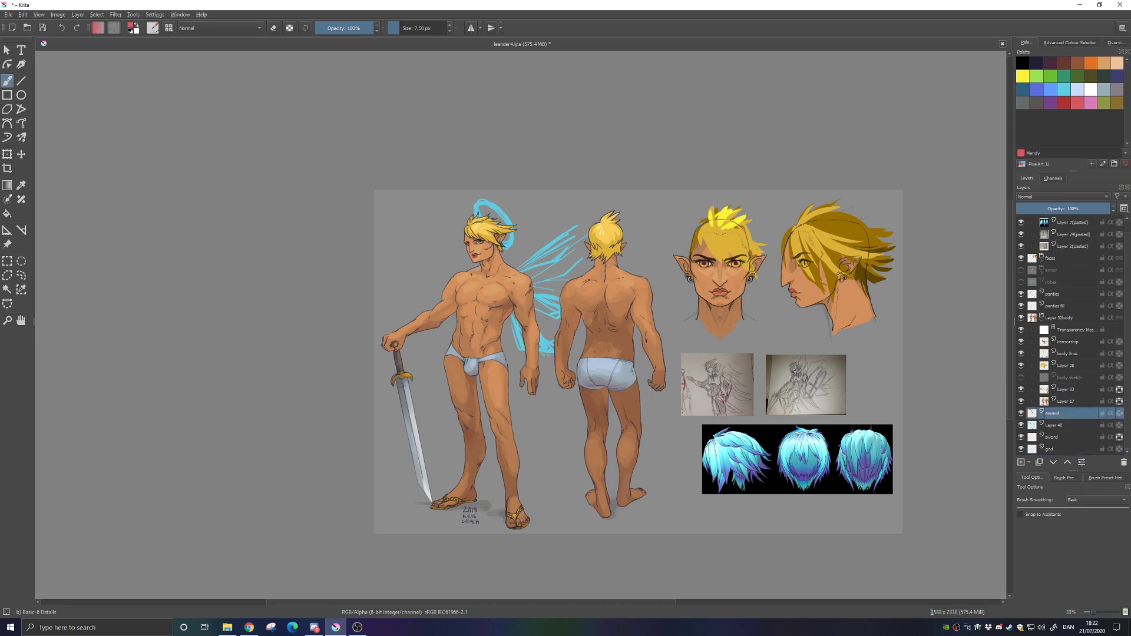
key(ctrl+plus)
key(ctrl+plus)
key(ctrl+plus)
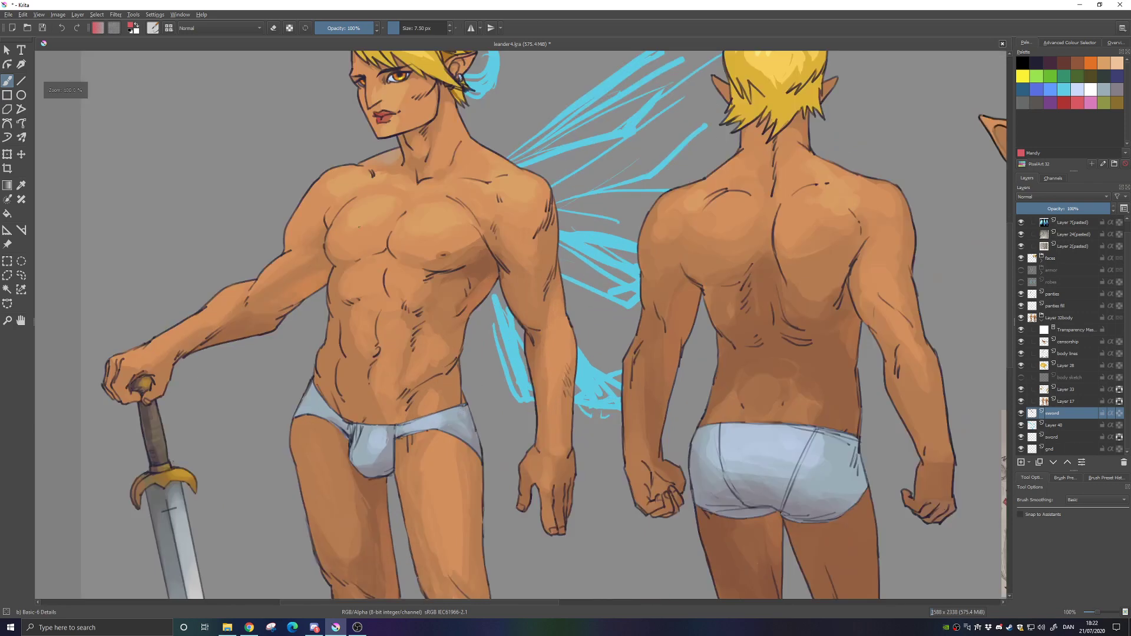
mouse_move(325, 354)
mouse_down()
mouse_move(506, 235)
mouse_move(508, 264)
mouse_move(490, 284)
mouse_move(496, 321)
mouse_move(428, 424)
mouse_up()
click(1037, 62)
key(ctrl+z)
mouse_move(448, 466)
mouse_down()
mouse_move(467, 391)
mouse_move(481, 212)
mouse_move(477, 321)
mouse_move(469, 245)
mouse_up()
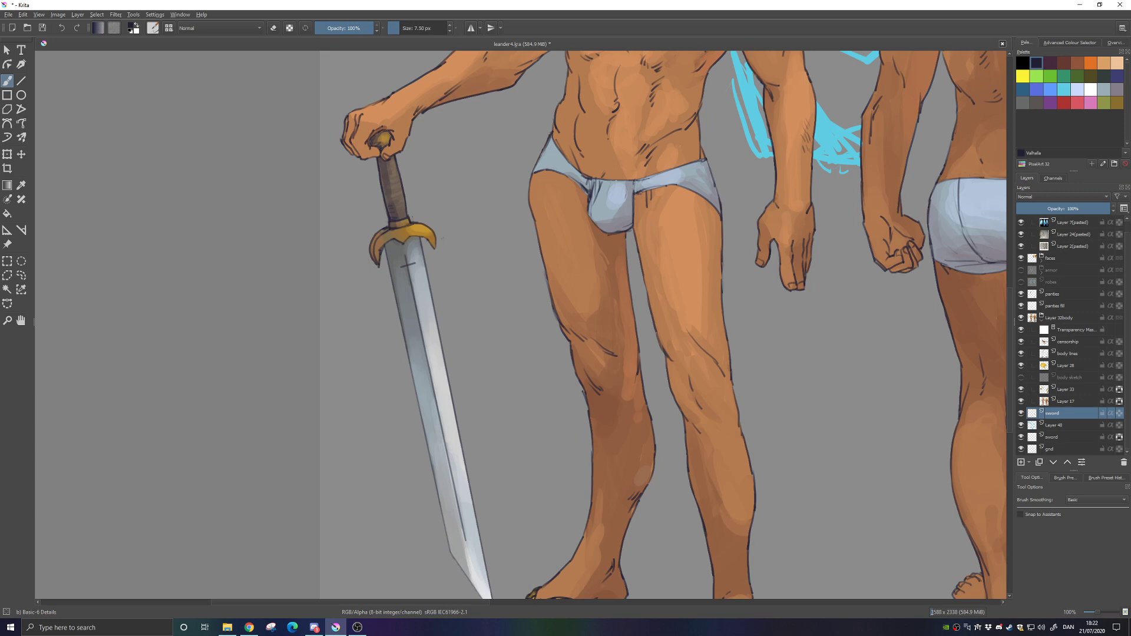
Touch up the dark outlines of the sword's guard and blade, undoing unwanted strokes
key(ctrl+z)
drag(415, 235, 437, 250)
scroll(466, 324, down, 3)
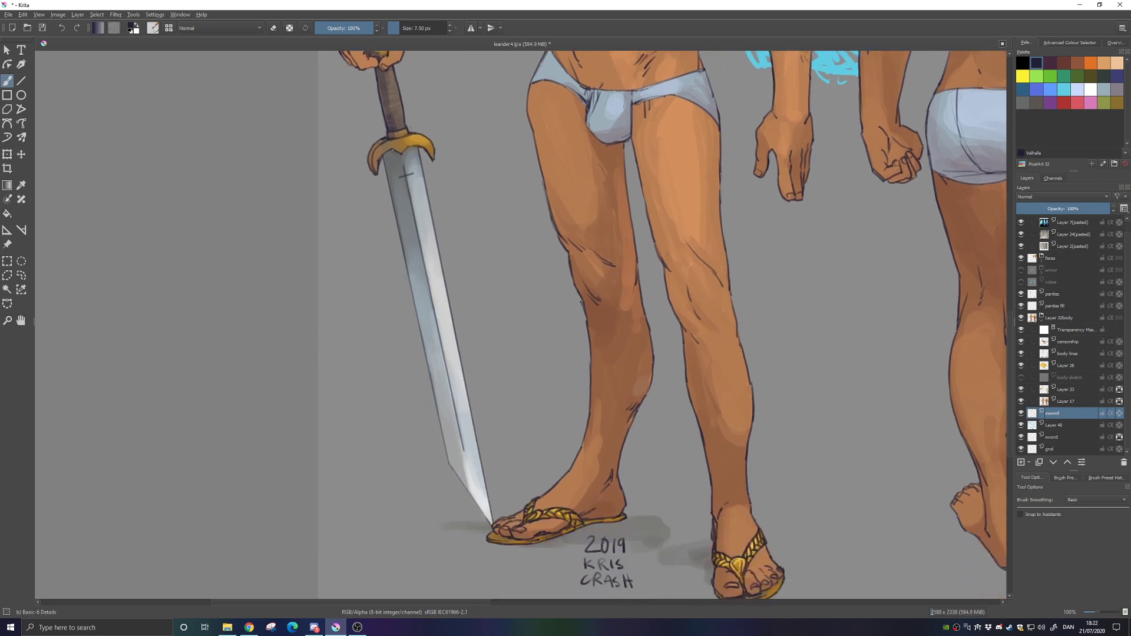
drag(383, 157, 387, 189)
key(ctrl+z)
key(ctrl+z)
drag(533, 534, 463, 459)
drag(570, 338, 539, 524)
drag(554, 372, 429, 468)
key(ctrl+minus)
key(ctrl+minus)
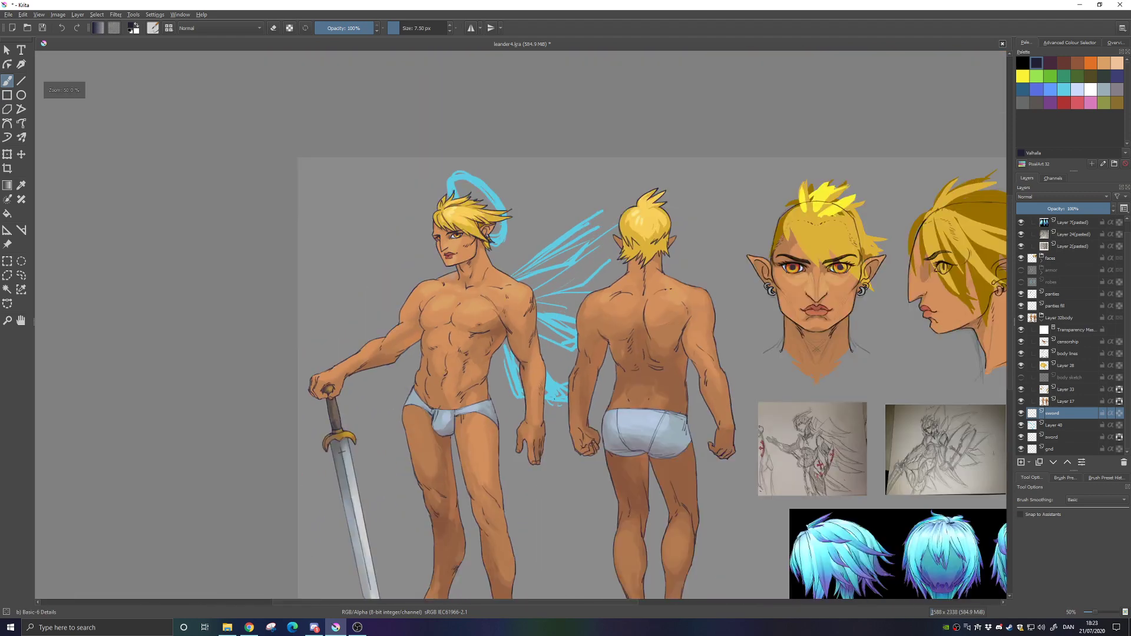
drag(559, 459, 555, 381)
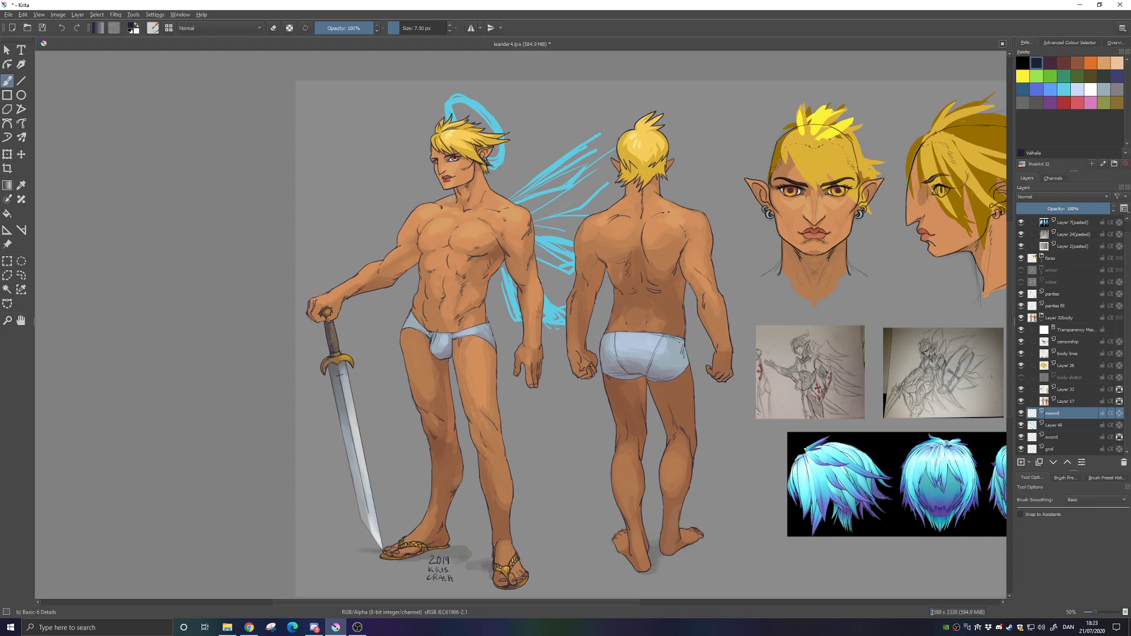
Switch to the skyAngels folder in File Explorer, view the winged pencil sketch "leander being swaggy or we", and close it
key(alt+Tab)
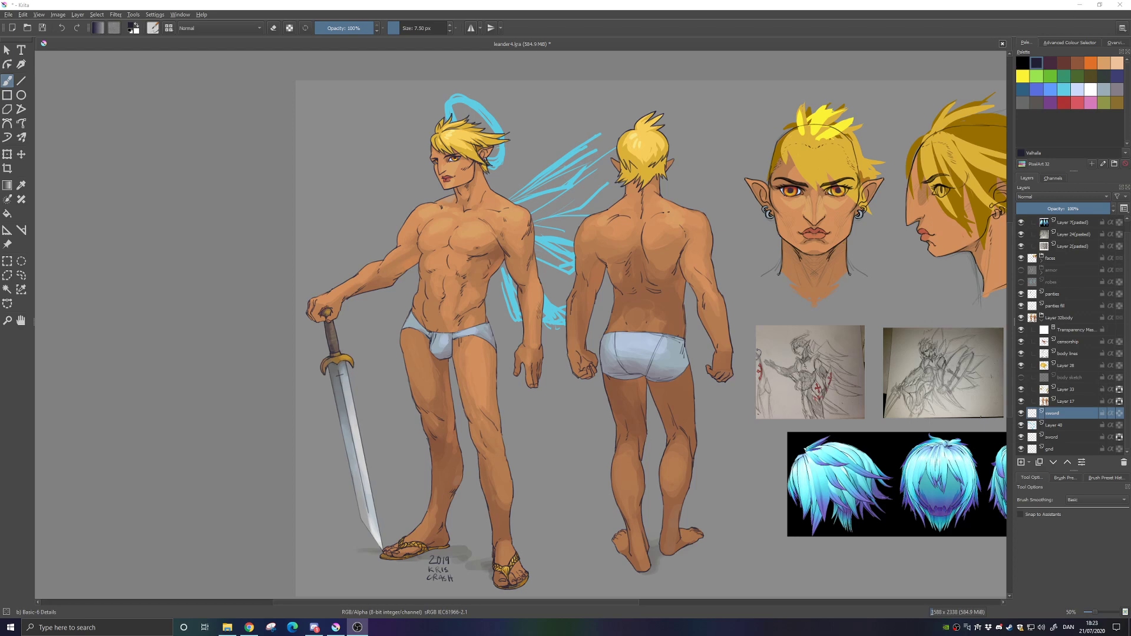
key(alt+Tab)
click(314, 627)
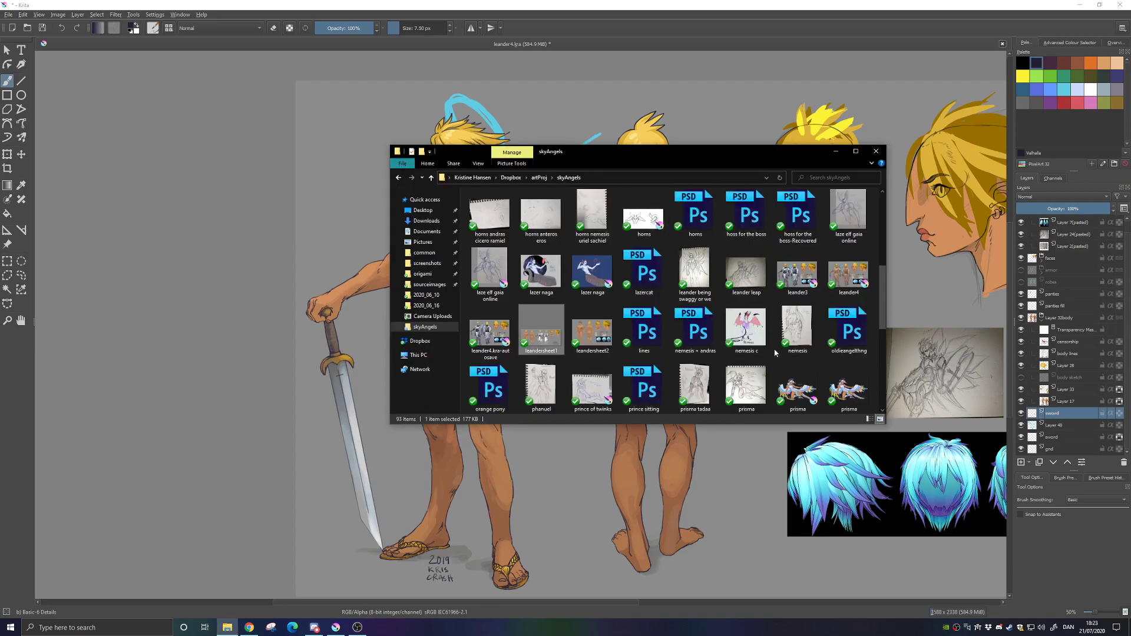
double_click(695, 274)
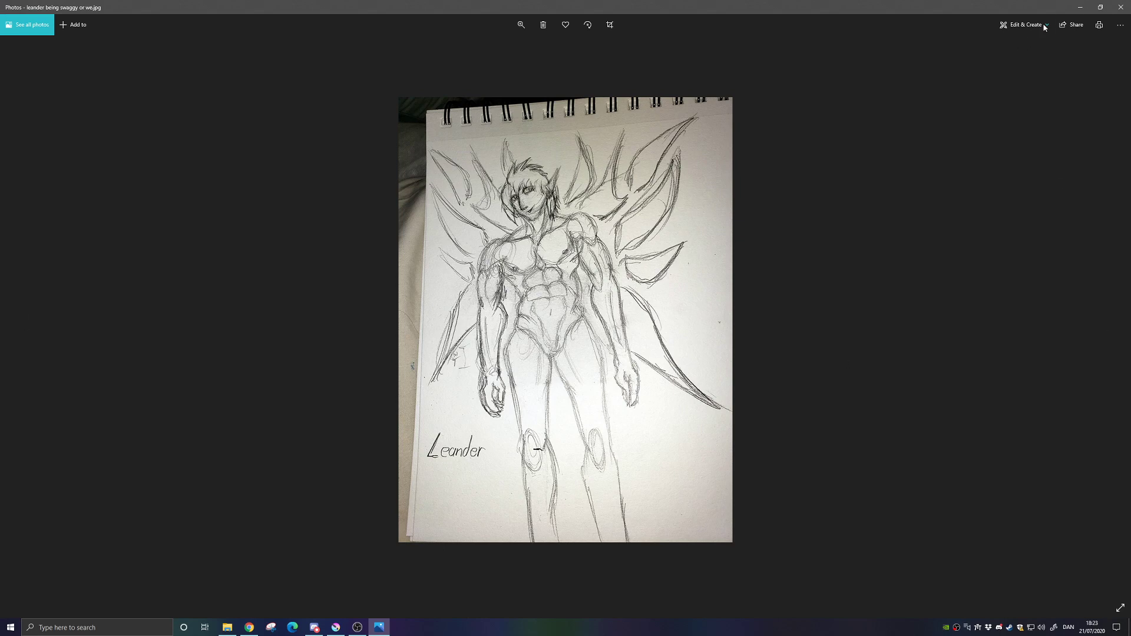
click(1119, 10)
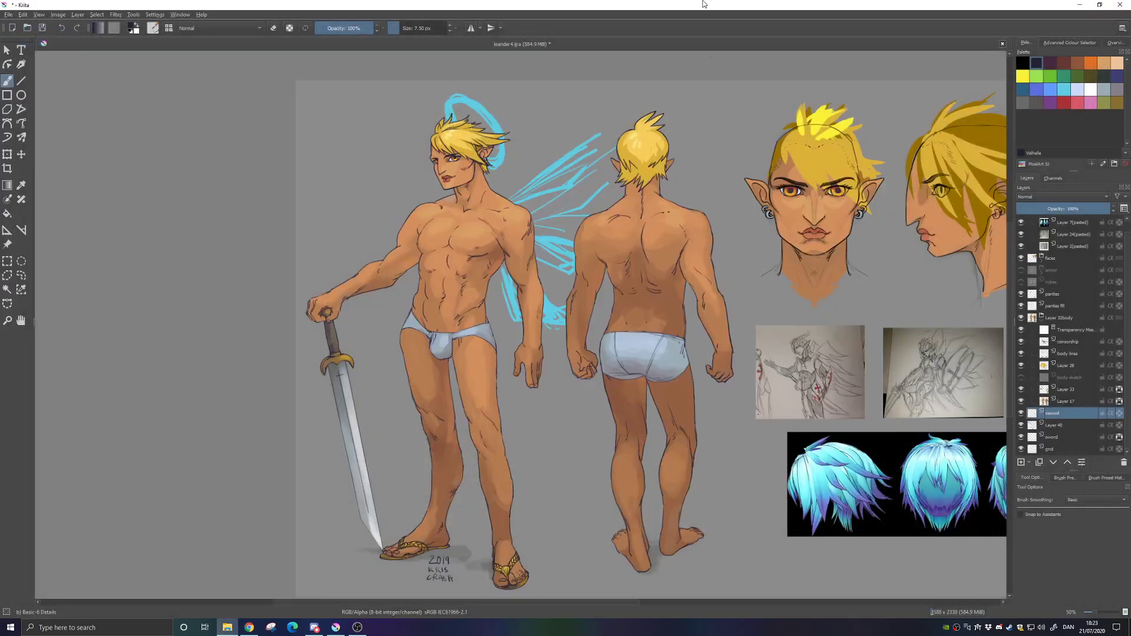
Lower the blue halo and wings sketch layer's opacity to 34% and add a new layer above it
click(1073, 426)
click(1049, 209)
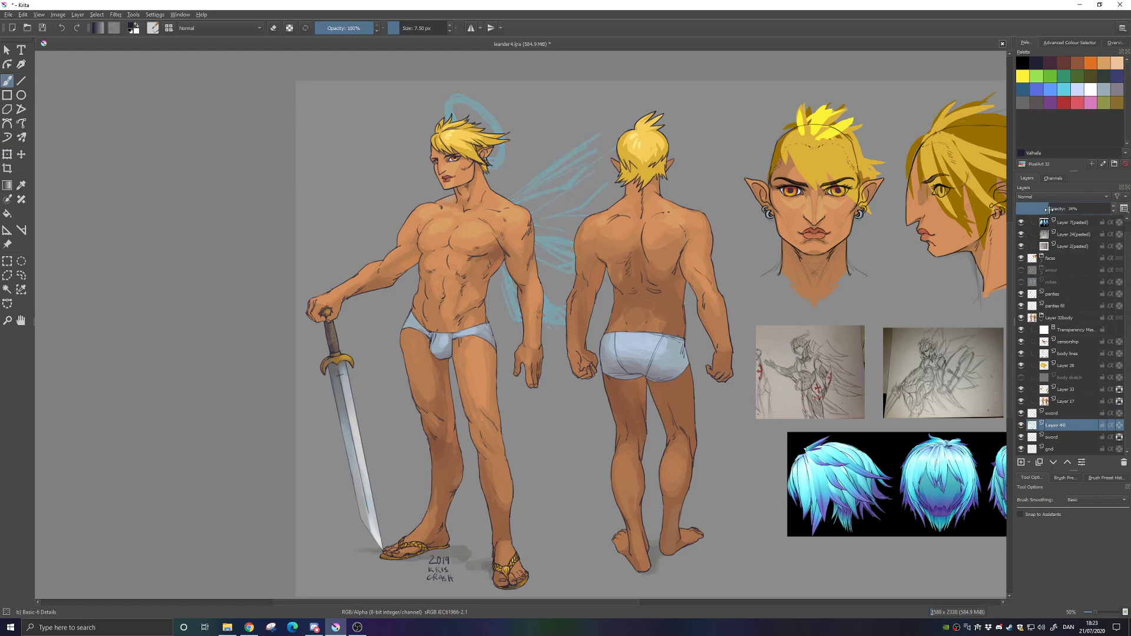
click(1021, 463)
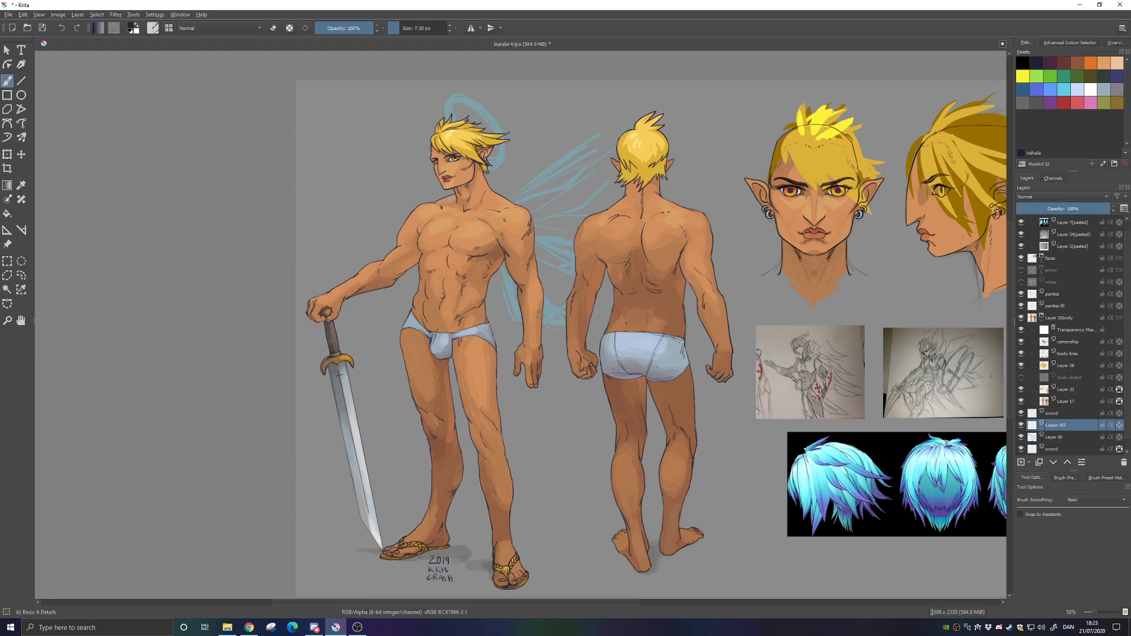
Lower the body group's opacity to about 52% and select the new layer above the wings sketch
click(1069, 318)
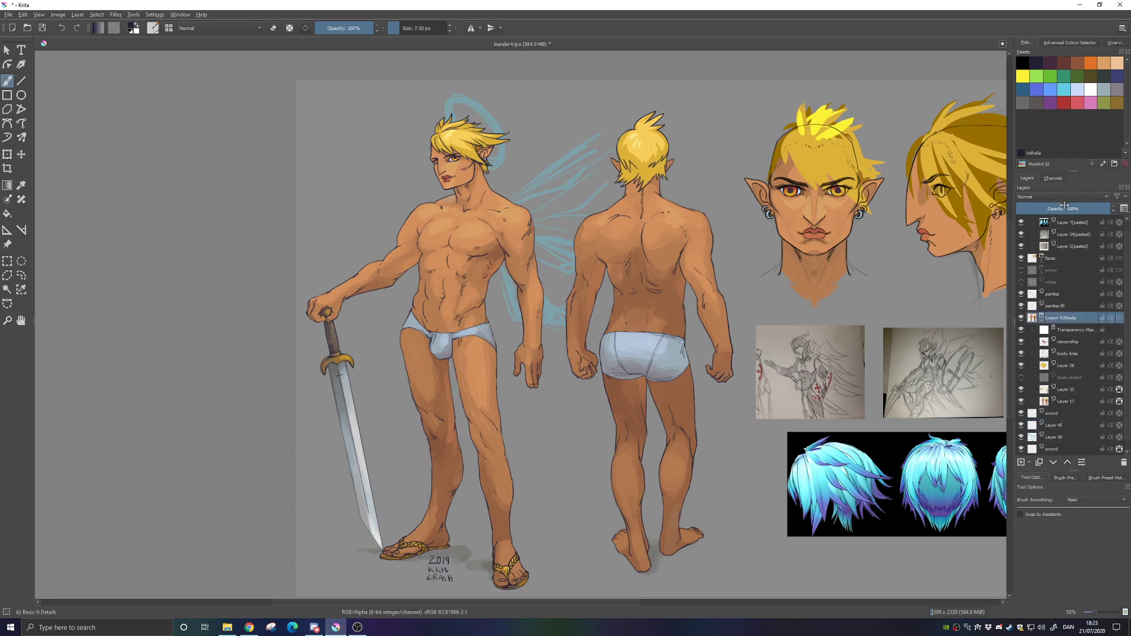
click(1064, 209)
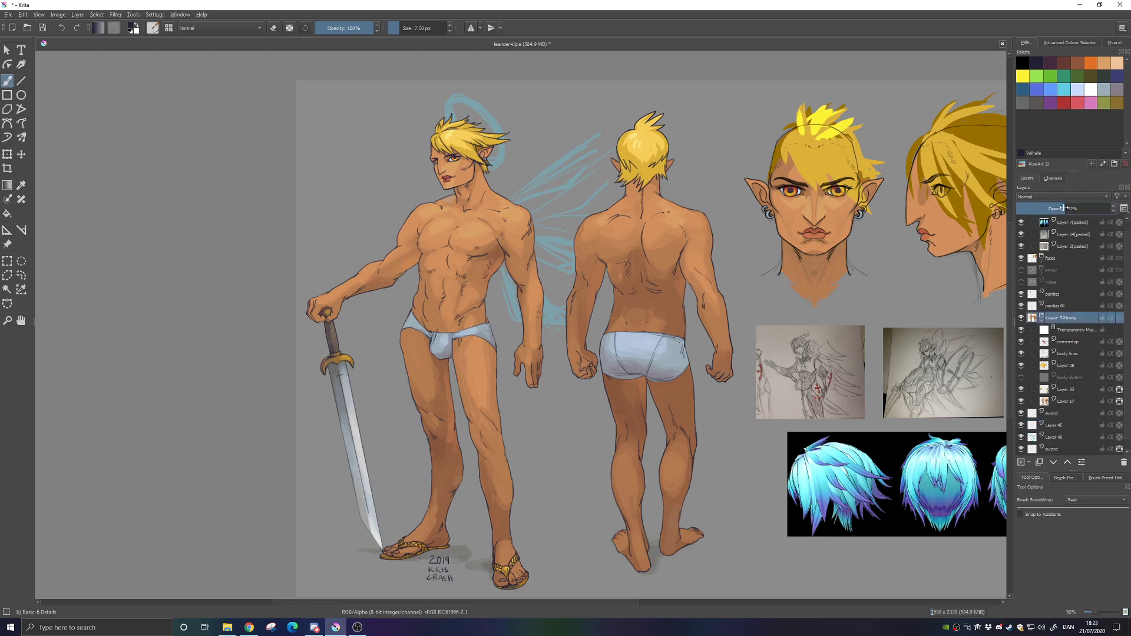
click(1054, 426)
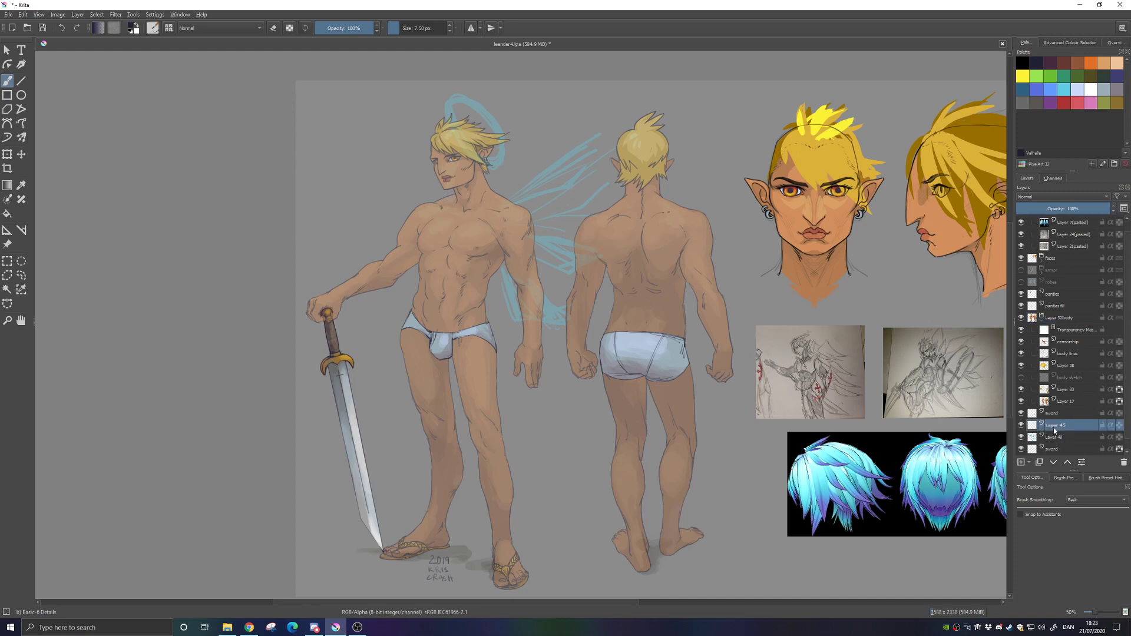
Choose the Basic-5 Size brush preset, try a wing stroke by the front figure's shoulder, and undo it
right_click(571, 307)
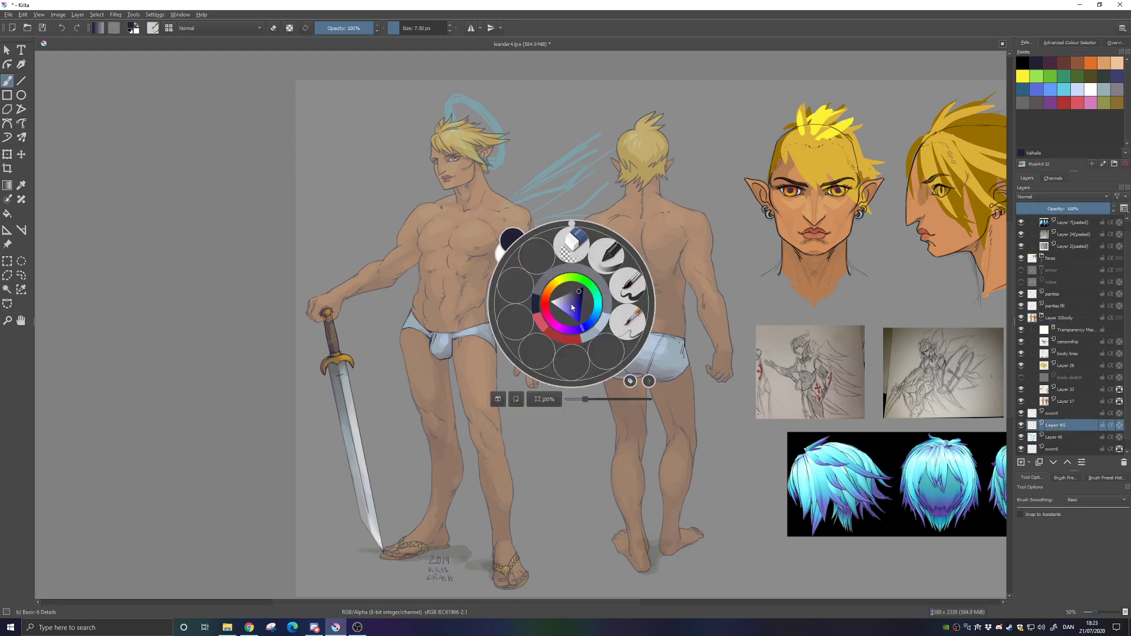
click(640, 296)
drag(504, 210, 528, 196)
key(ctrl+z)
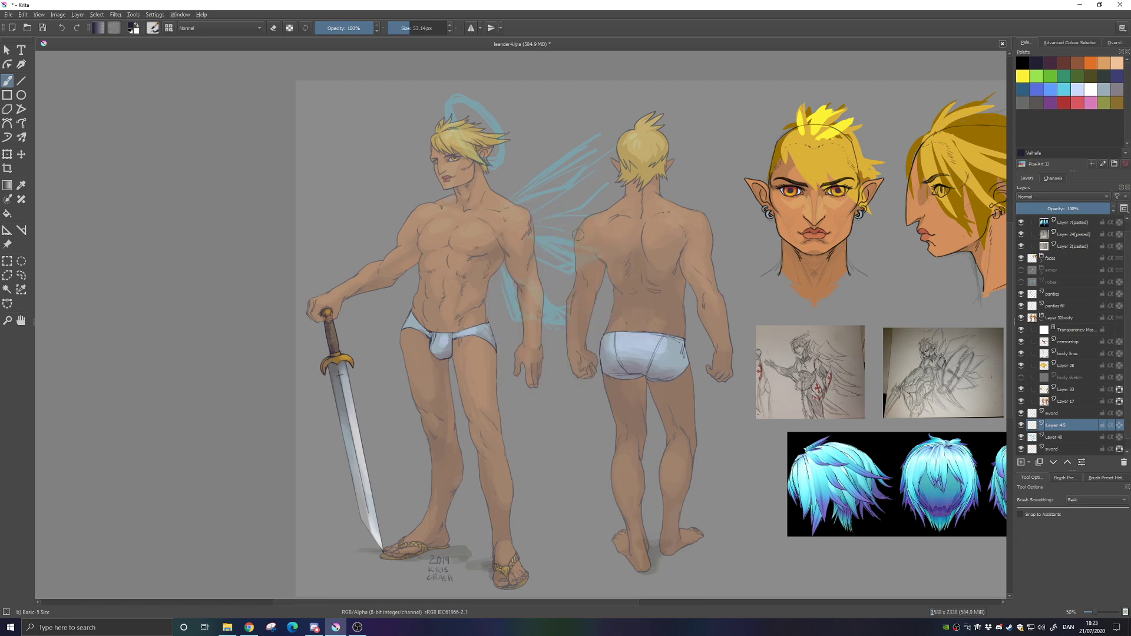
Pick the Light steel blue palette colour, then view the "leander being swaggy or we" pencil sketch from the skyAngels folder and close it
click(1079, 93)
click(229, 627)
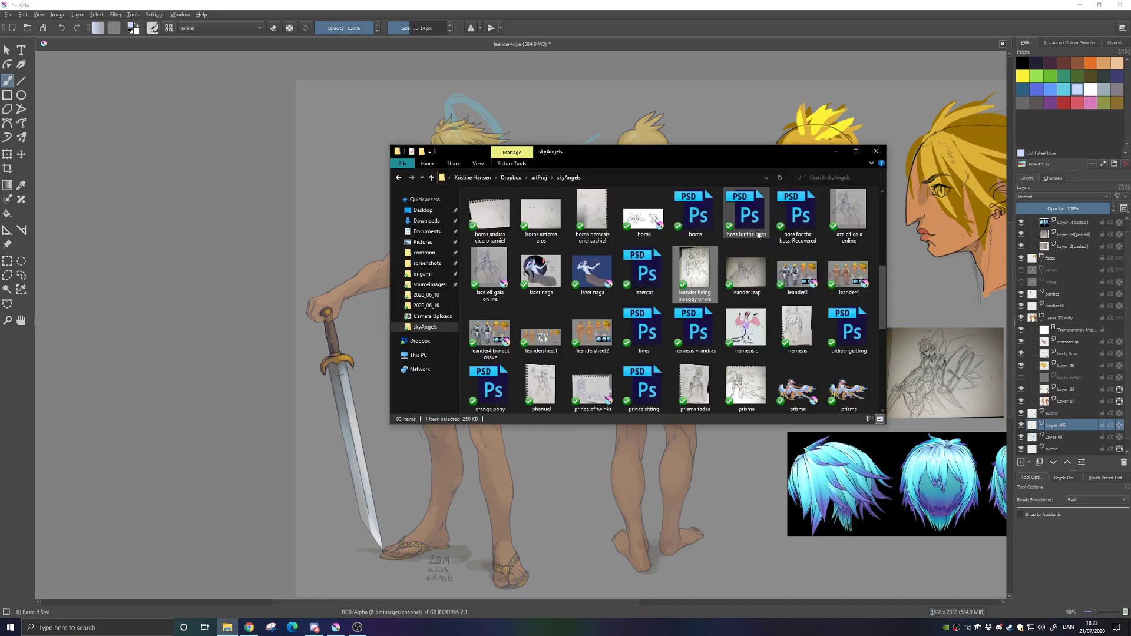
double_click(697, 272)
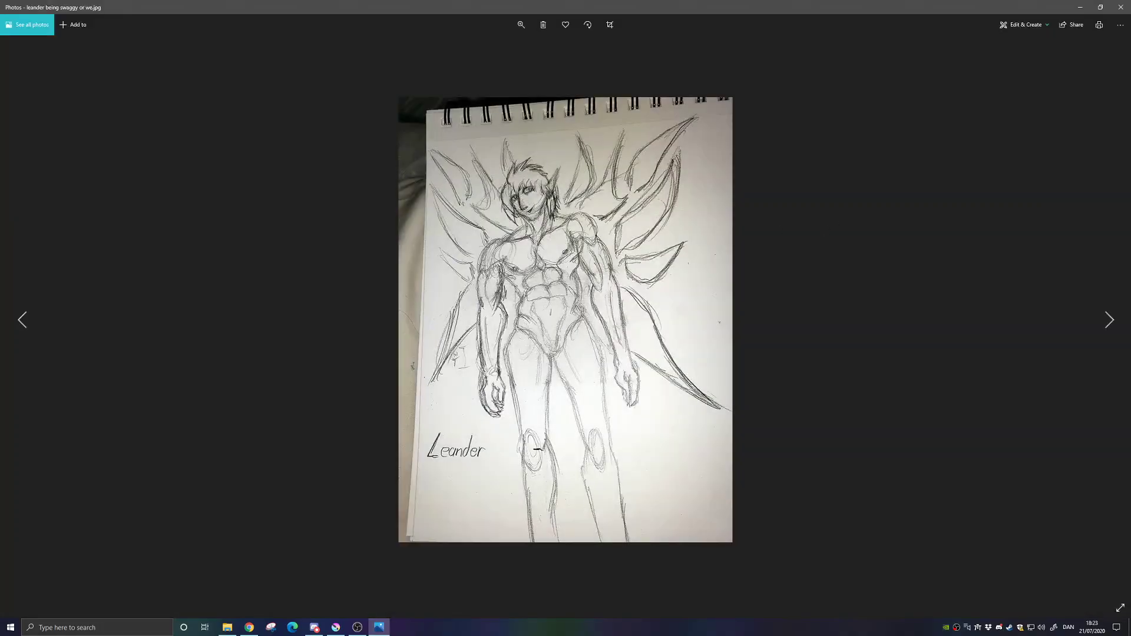
click(1120, 11)
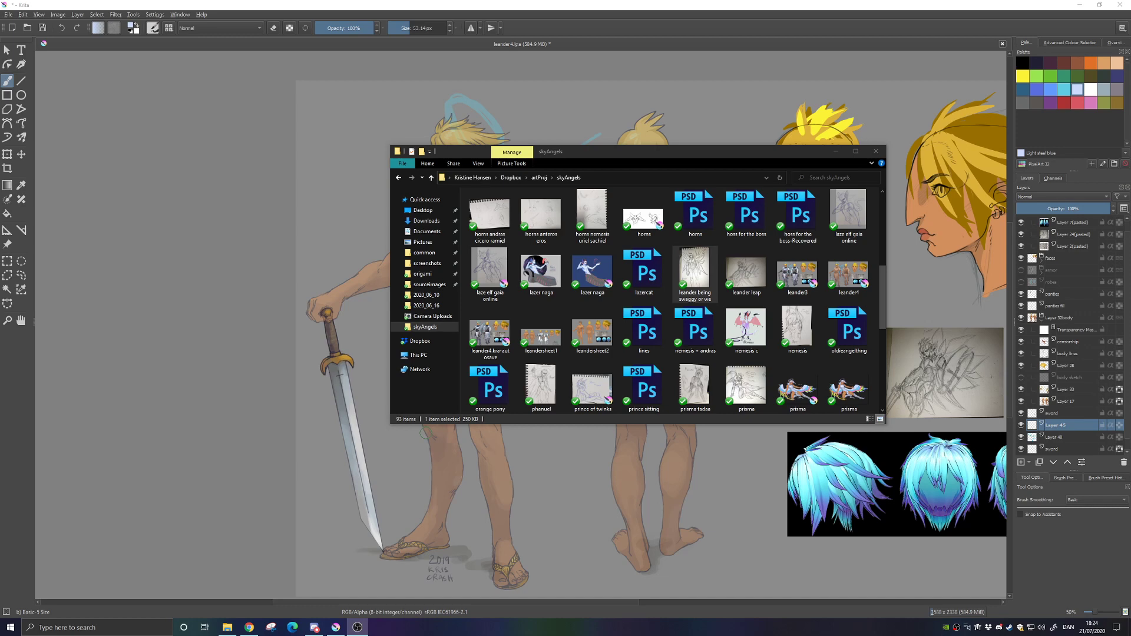
Check the file properties of "leander being swaggy or we" and close them
right_click(709, 270)
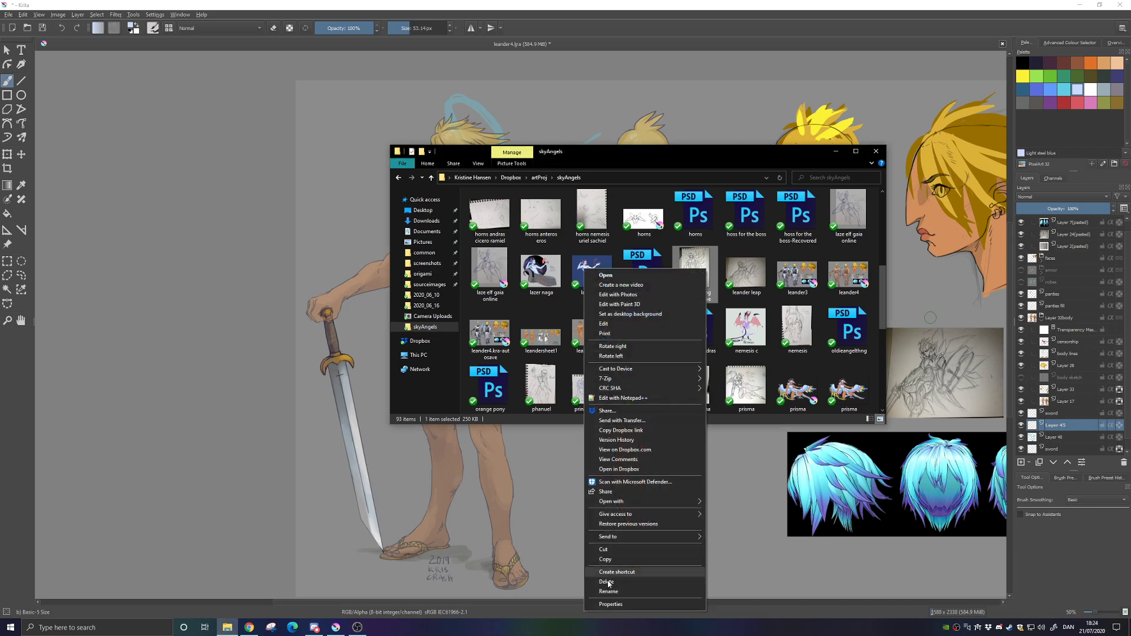
click(631, 609)
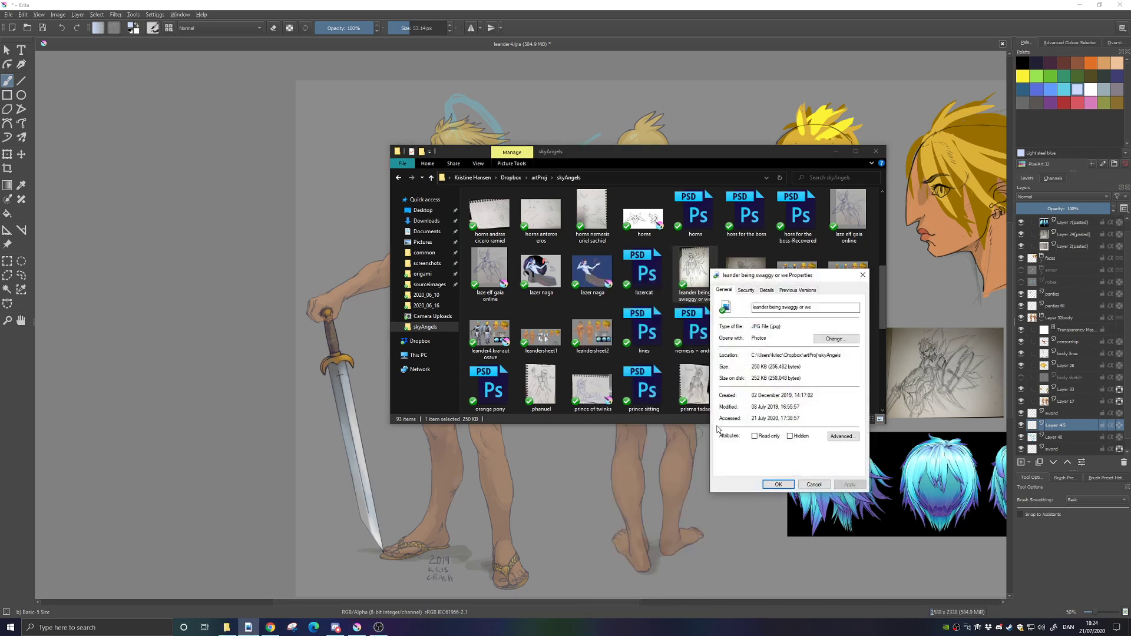
click(863, 275)
key(alt+Tab)
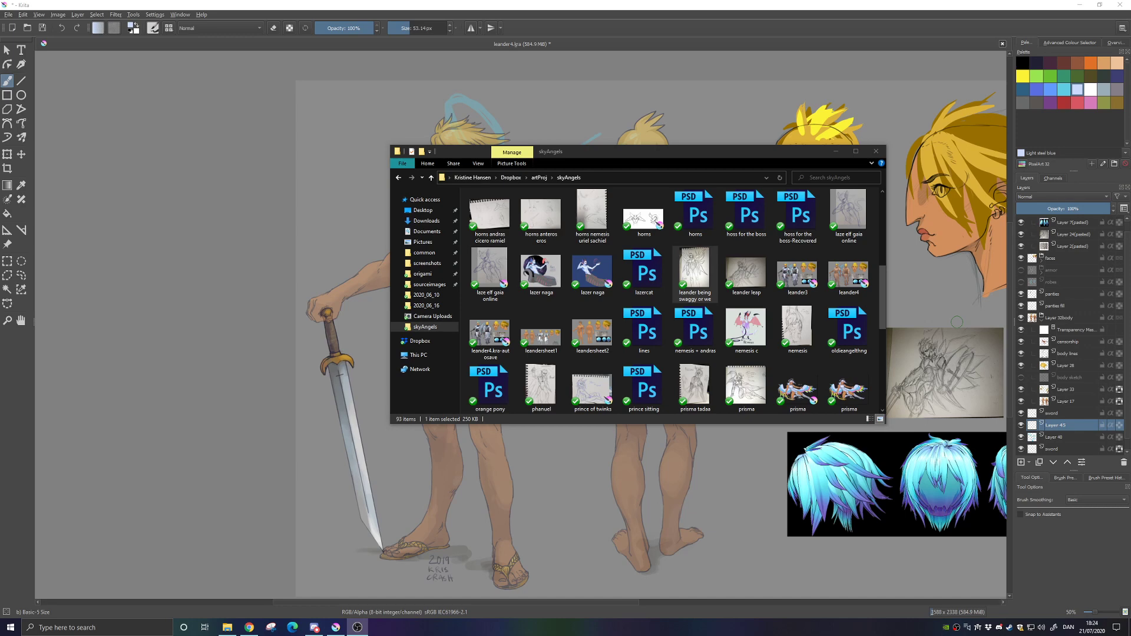
Look through the remaining files of the skyAngels folder and return to the Krita drawing
click(826, 358)
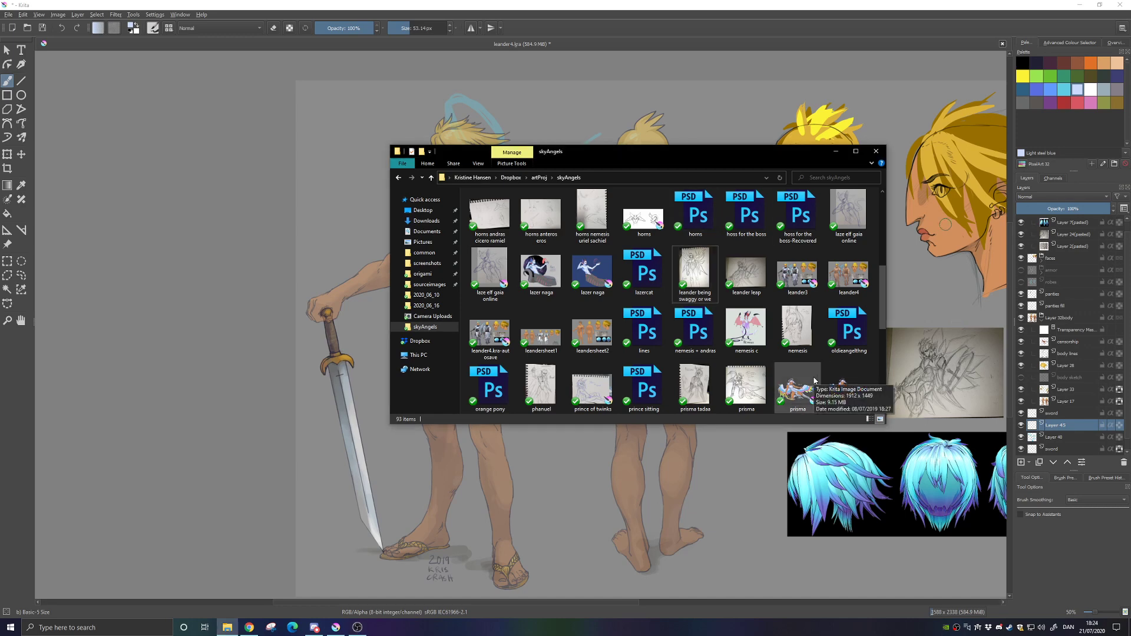
scroll(814, 381, down, 3)
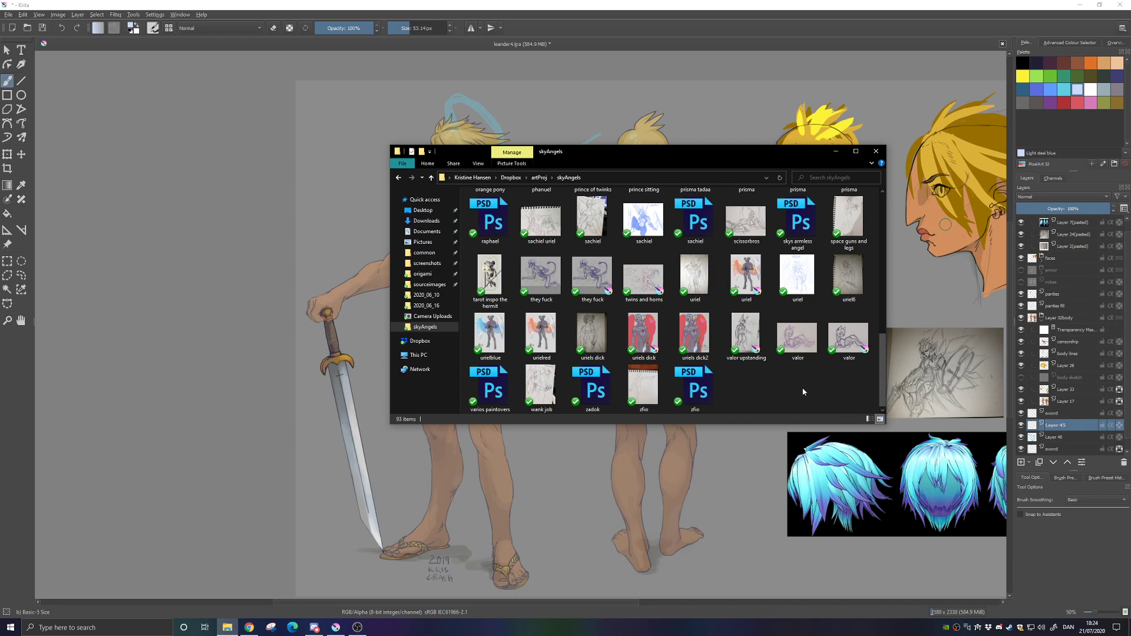
click(732, 2)
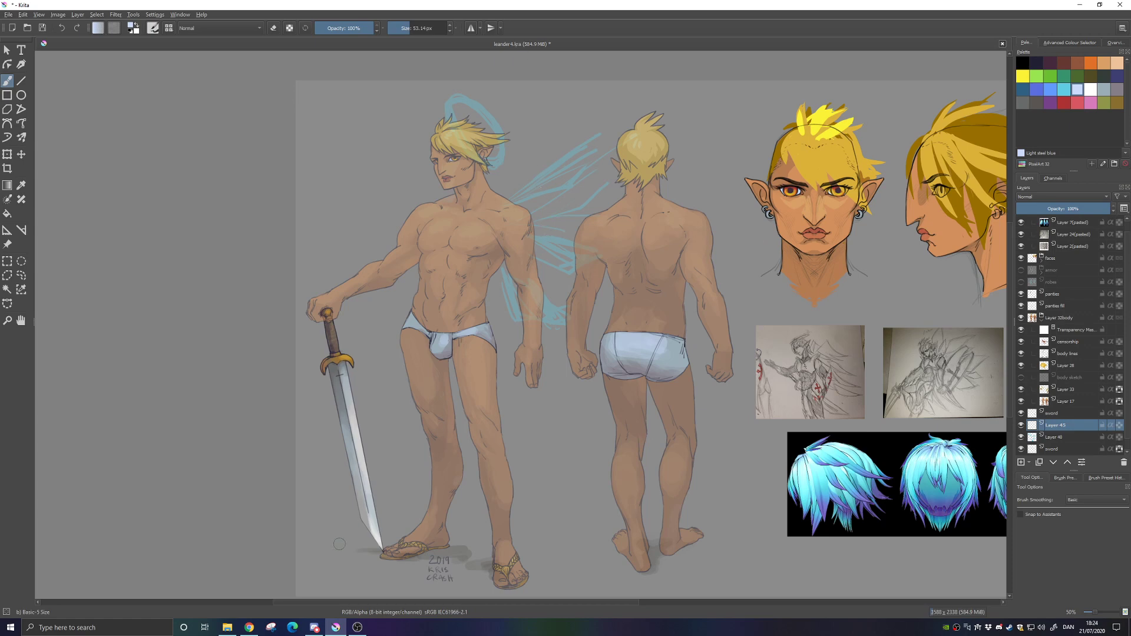
Reopen "leander being swaggy or we" from the skyAngels folder, move its window off the drawing and return to Krita
click(229, 630)
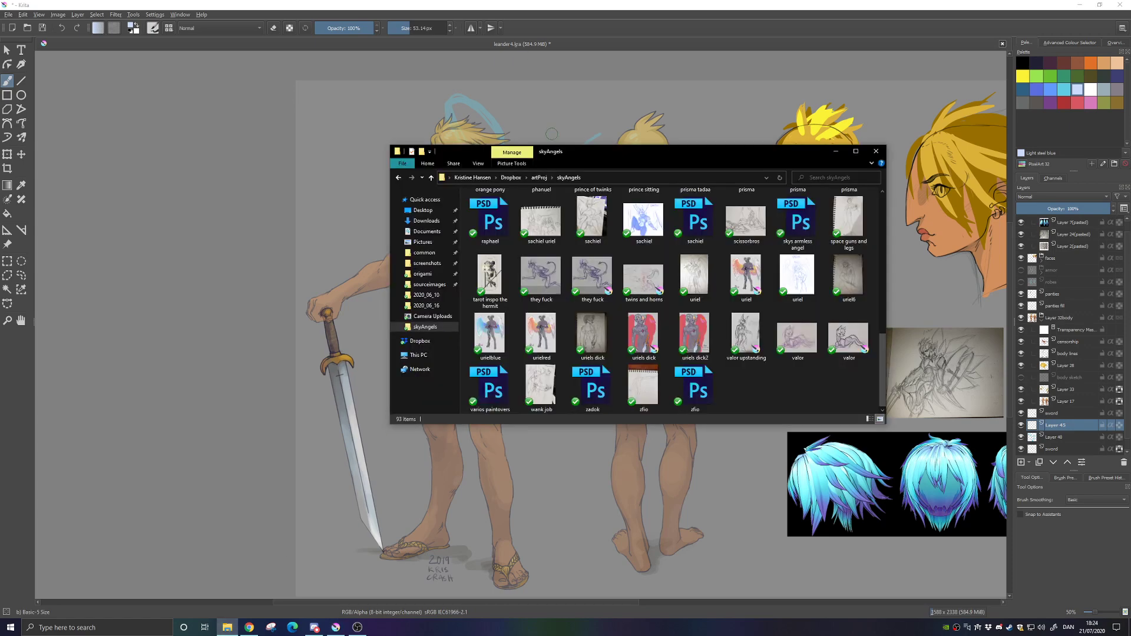
scroll(755, 340, up, 4)
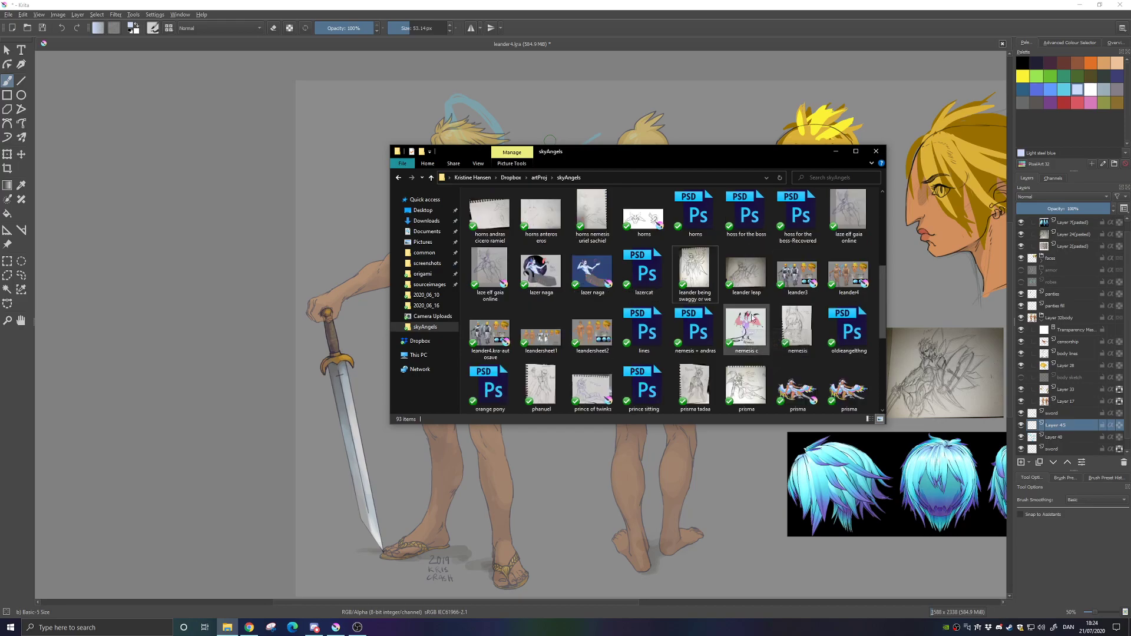
double_click(692, 275)
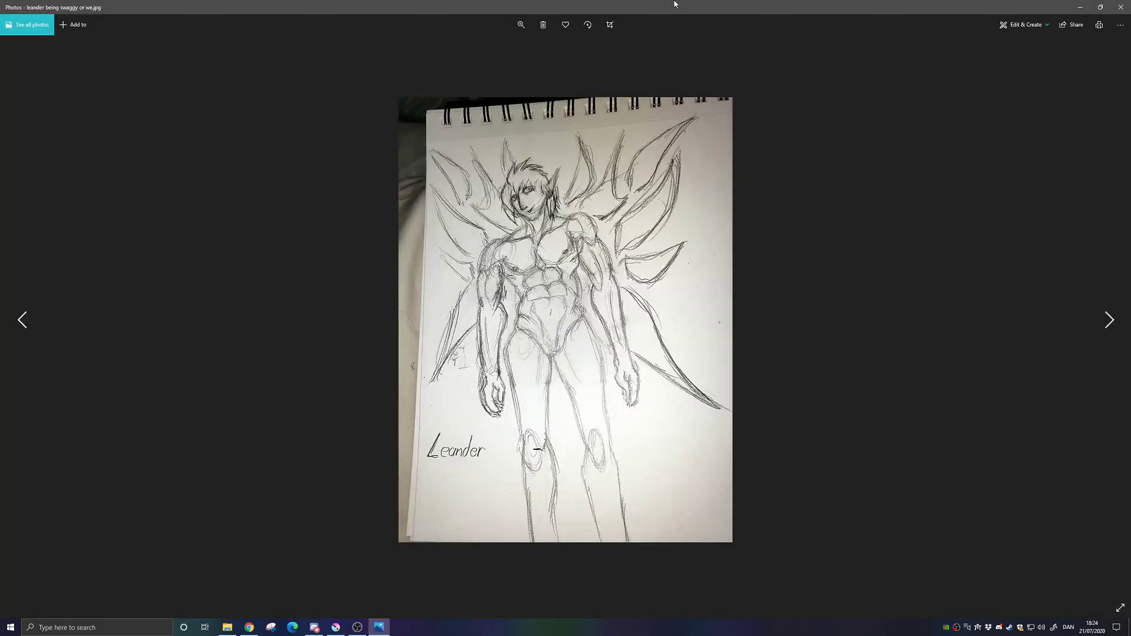
drag(674, 3, 1130, 294)
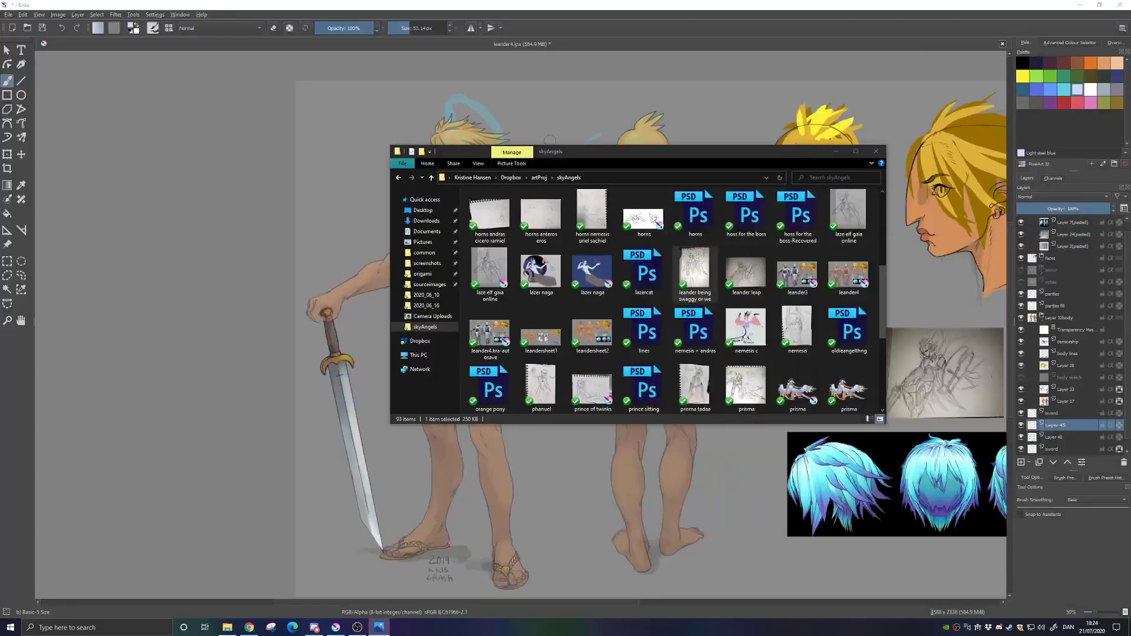
click(703, 3)
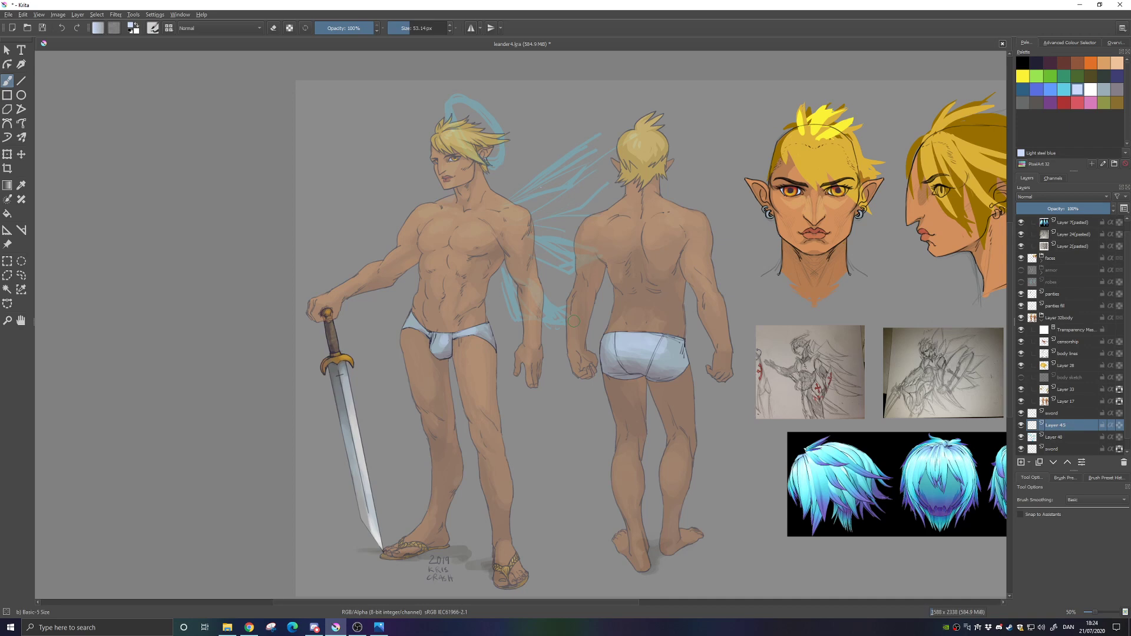
Draw a first stroke behind the front figure's shoulder and outline the large lower wing feather beside his hand, erasing stray lines
drag(511, 200, 568, 167)
mouse_move(500, 339)
mouse_down()
mouse_move(589, 481)
mouse_move(581, 408)
mouse_move(610, 307)
mouse_up()
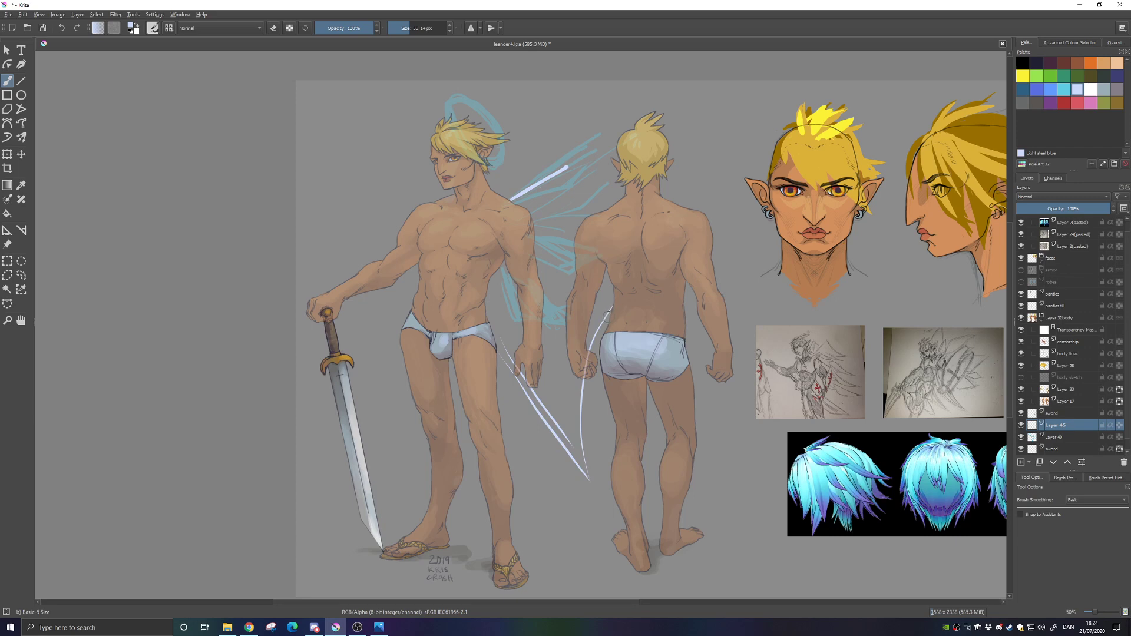
mouse_move(608, 493)
mouse_down()
mouse_move(585, 427)
mouse_move(506, 302)
mouse_move(524, 341)
mouse_move(507, 336)
mouse_move(553, 426)
mouse_move(610, 500)
mouse_up()
key(e)
drag(582, 392, 609, 311)
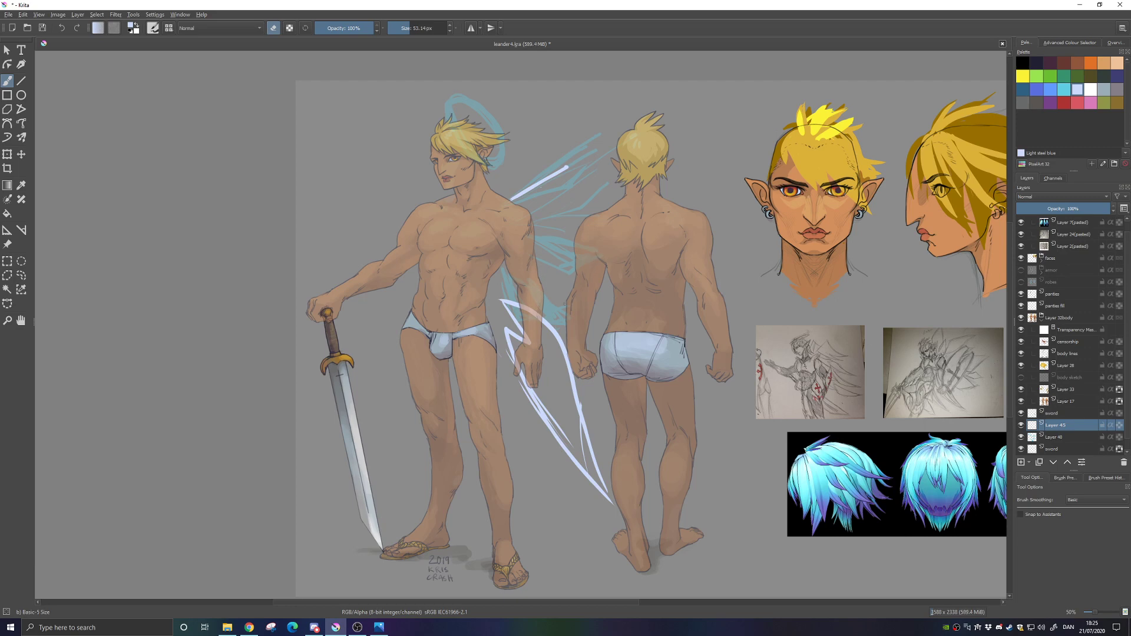
Outline the middle wing feather between the two figures and undo the extra strokes reaching across the back figure's shoulders
key(e)
drag(538, 299, 596, 305)
drag(529, 293, 607, 307)
mouse_move(518, 289)
mouse_down()
mouse_move(580, 273)
mouse_move(627, 309)
mouse_move(587, 314)
mouse_move(631, 311)
mouse_move(577, 308)
mouse_move(632, 305)
mouse_up()
mouse_move(612, 259)
mouse_down()
mouse_move(547, 264)
mouse_move(564, 251)
mouse_move(685, 232)
mouse_up()
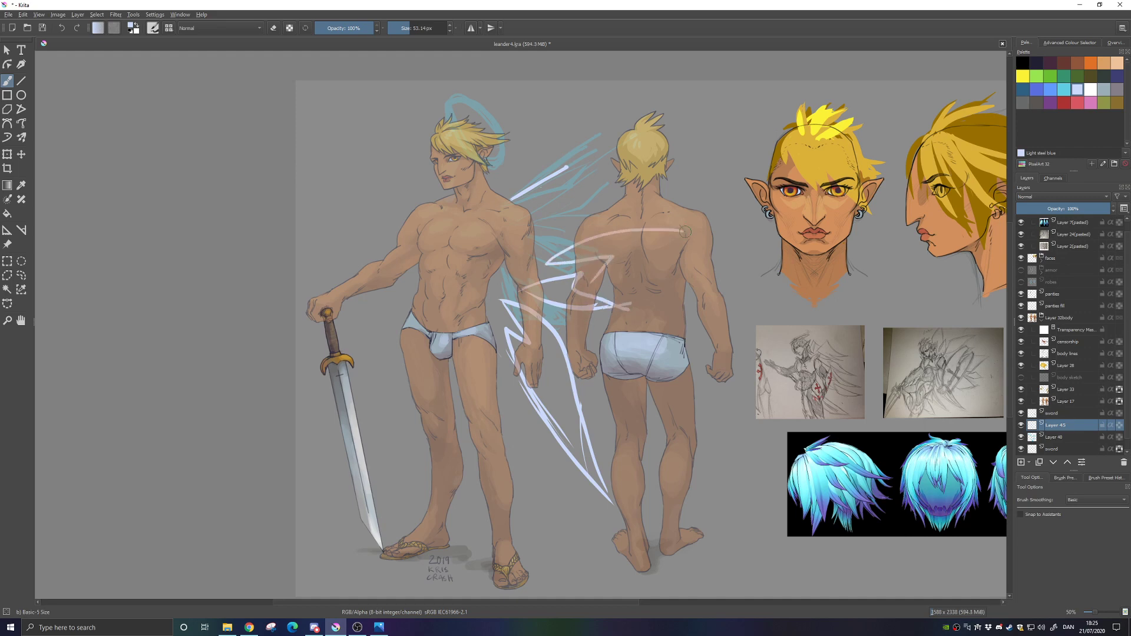
key(ctrl+z)
key(ctrl+z)
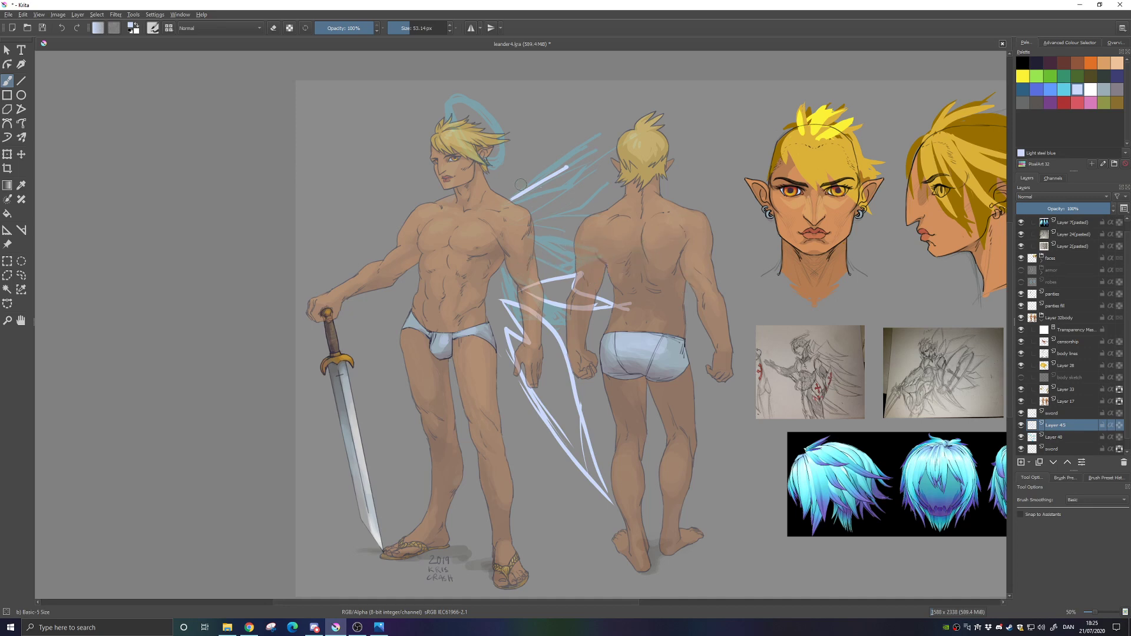
Outline the upper wing feather rising from the front figure's shoulder and erase part of its first stroke
drag(501, 207, 586, 151)
mouse_move(519, 196)
mouse_down()
mouse_move(559, 179)
mouse_move(552, 190)
mouse_move(597, 144)
mouse_up()
key(e)
mouse_move(545, 180)
mouse_down()
mouse_move(597, 144)
mouse_move(542, 188)
mouse_up()
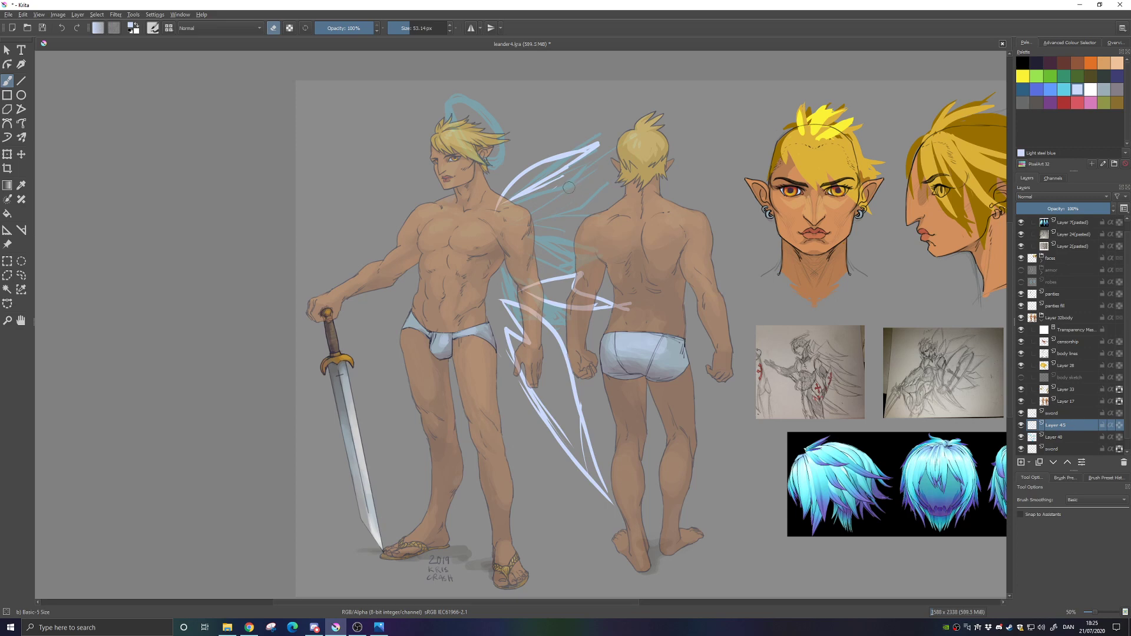
Sketch long feather strokes from the upper wing across the back figure towards the front-view face's ear
key(e)
drag(600, 145, 644, 122)
drag(622, 291, 751, 190)
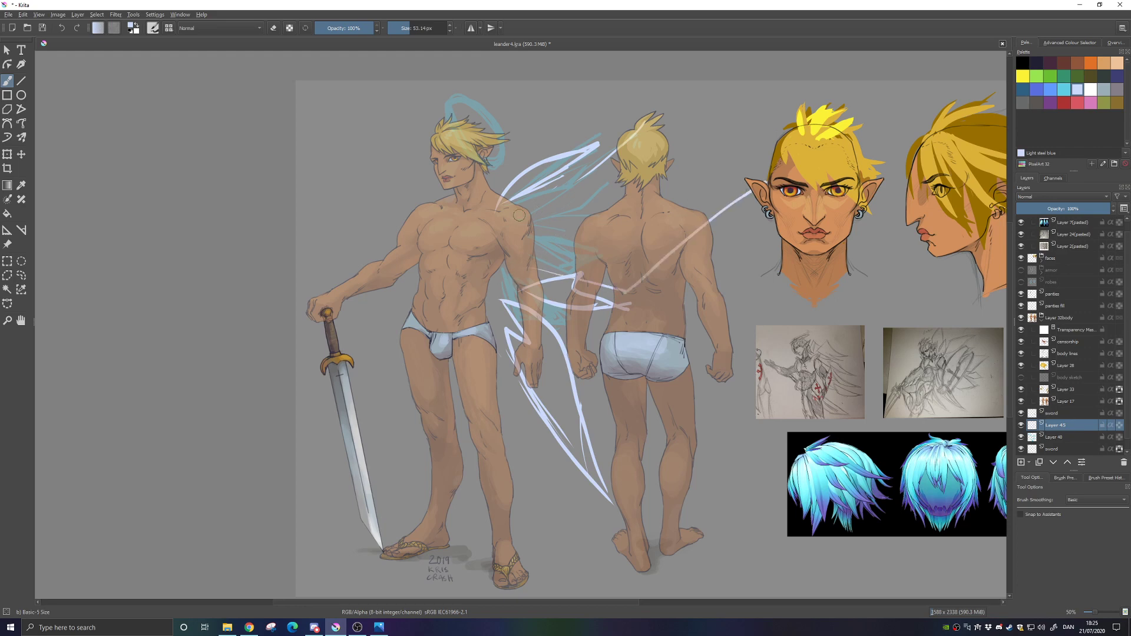
mouse_move(519, 213)
mouse_down()
mouse_move(640, 155)
mouse_move(746, 178)
mouse_up()
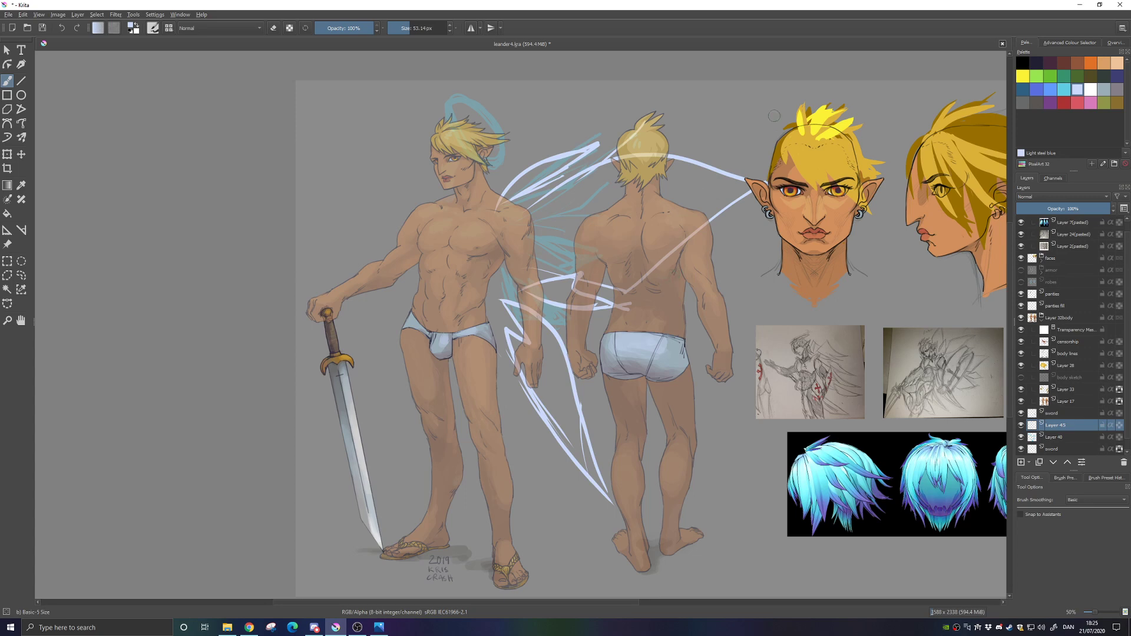
Check the pencil reference, draw the long feather's lower edge across the back figure's shoulders, and erase part of the diagonal stroke
key(alt+Tab)
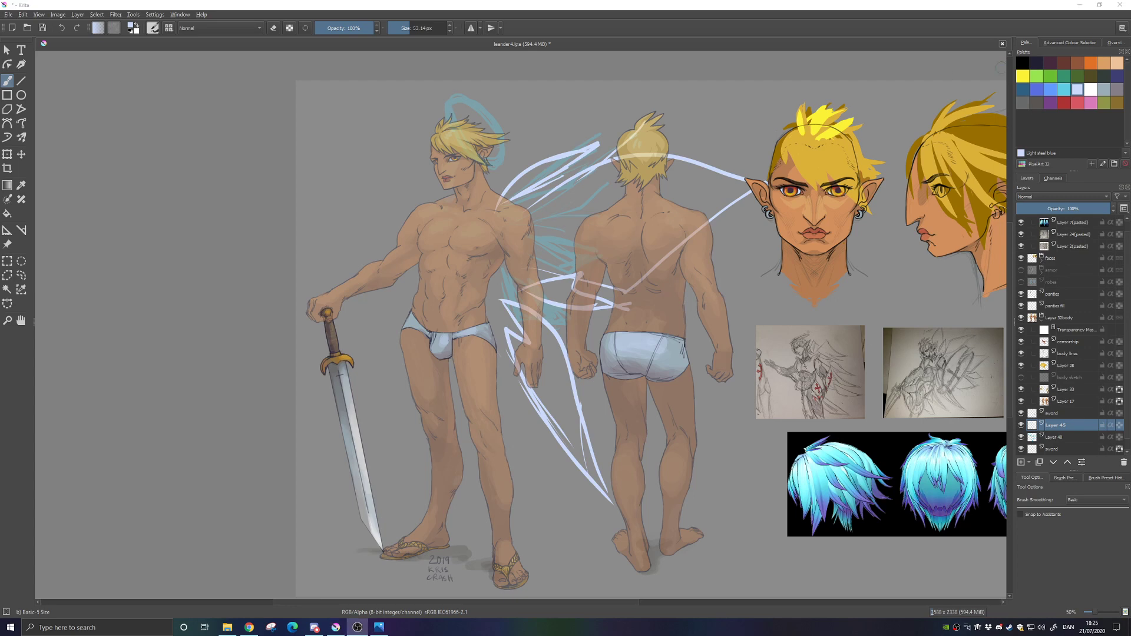
click(379, 628)
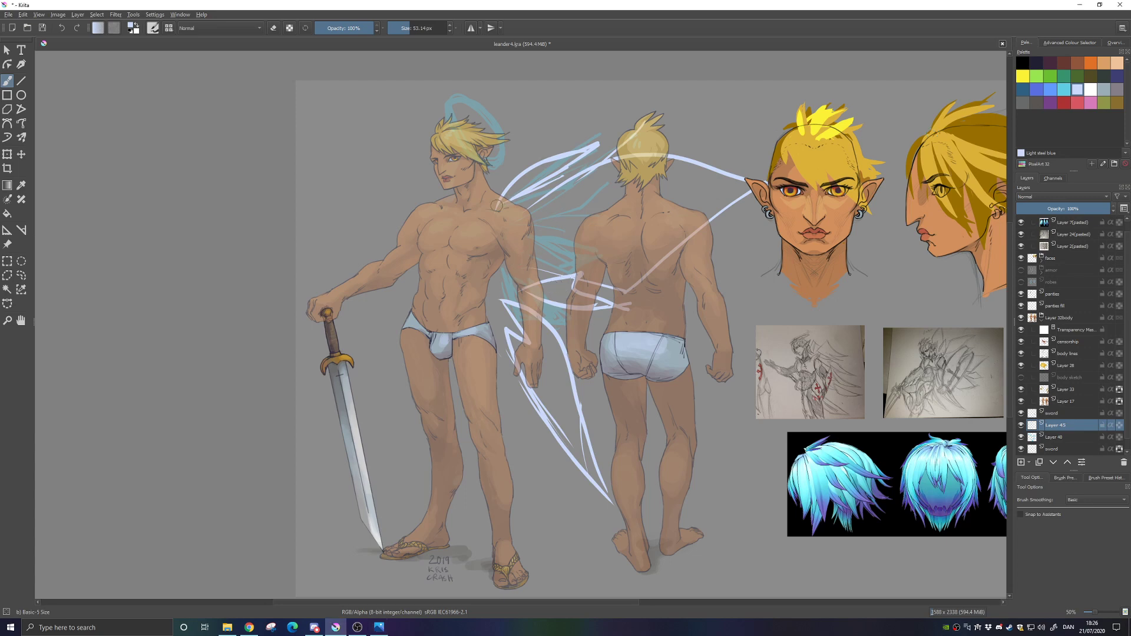
mouse_move(523, 215)
mouse_down()
mouse_move(778, 195)
mouse_move(723, 199)
mouse_move(696, 222)
mouse_up()
key(ctrl+z)
key(e)
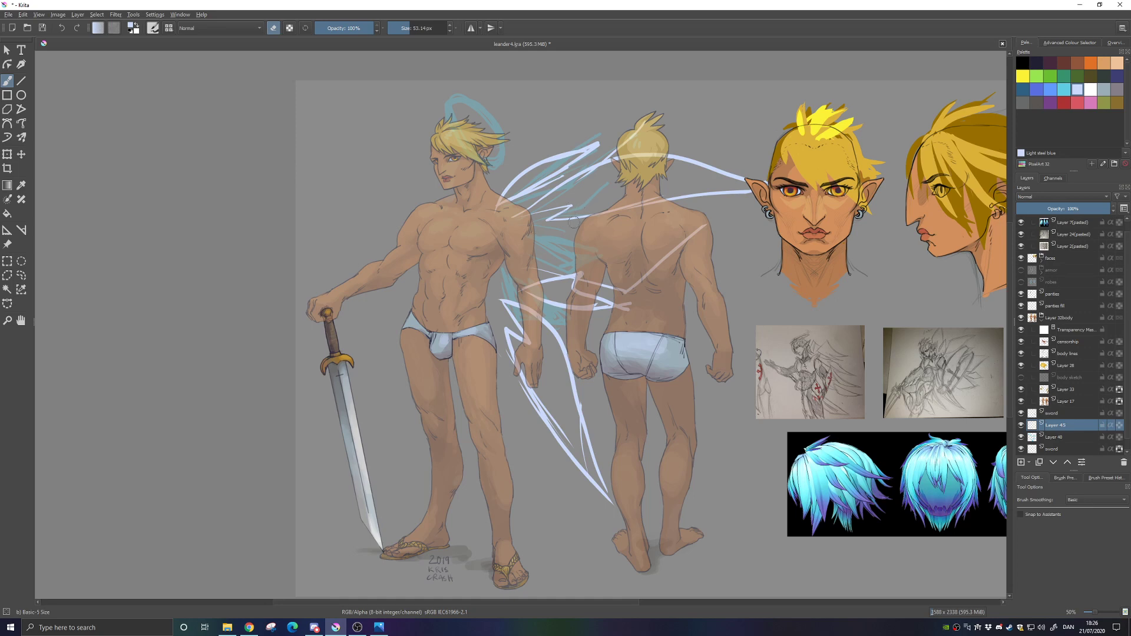
key(e)
mouse_move(589, 217)
mouse_down()
mouse_move(675, 205)
mouse_move(659, 205)
mouse_up()
key(ctrl+z)
Switch to the Fill tool, turn off filling the entire selection, try filling beside the upper feather, and undo it
click(7, 214)
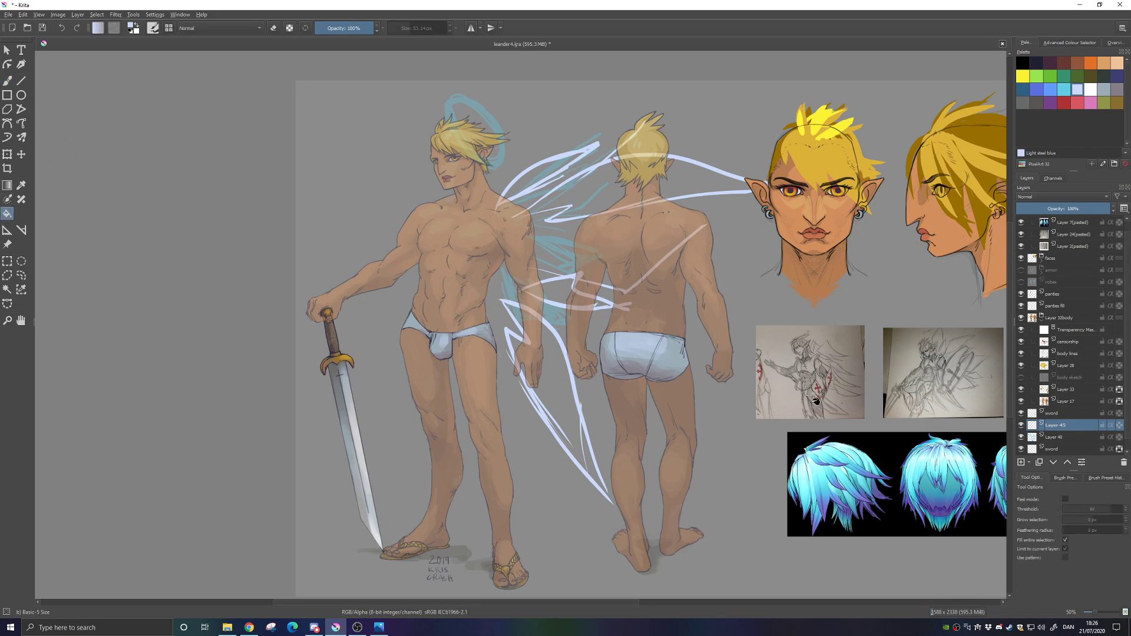
click(1065, 540)
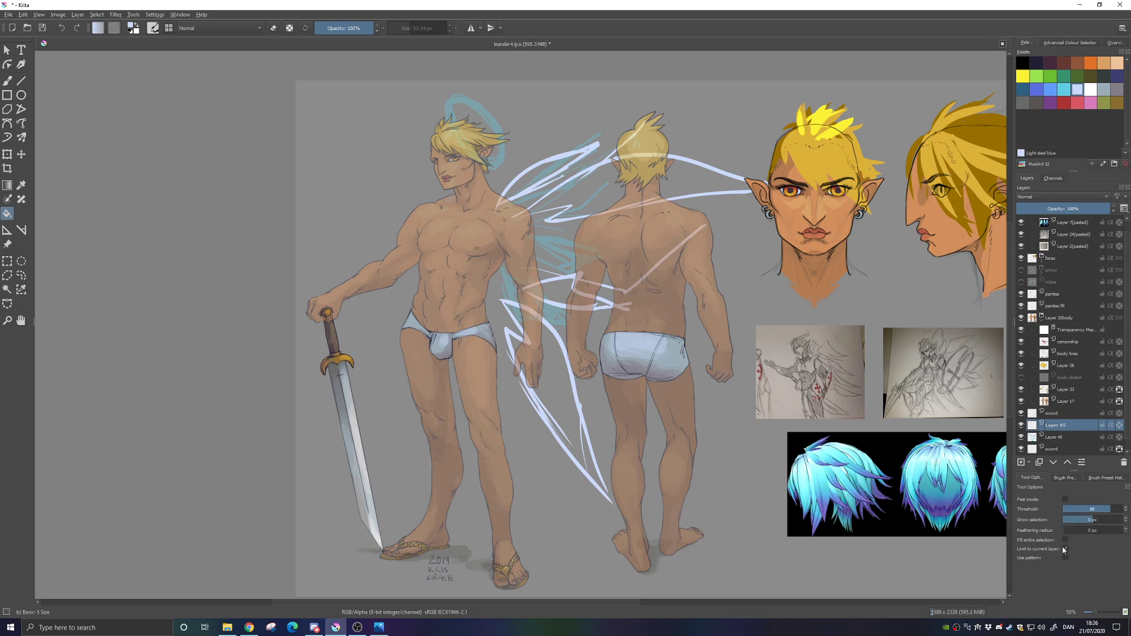
click(581, 194)
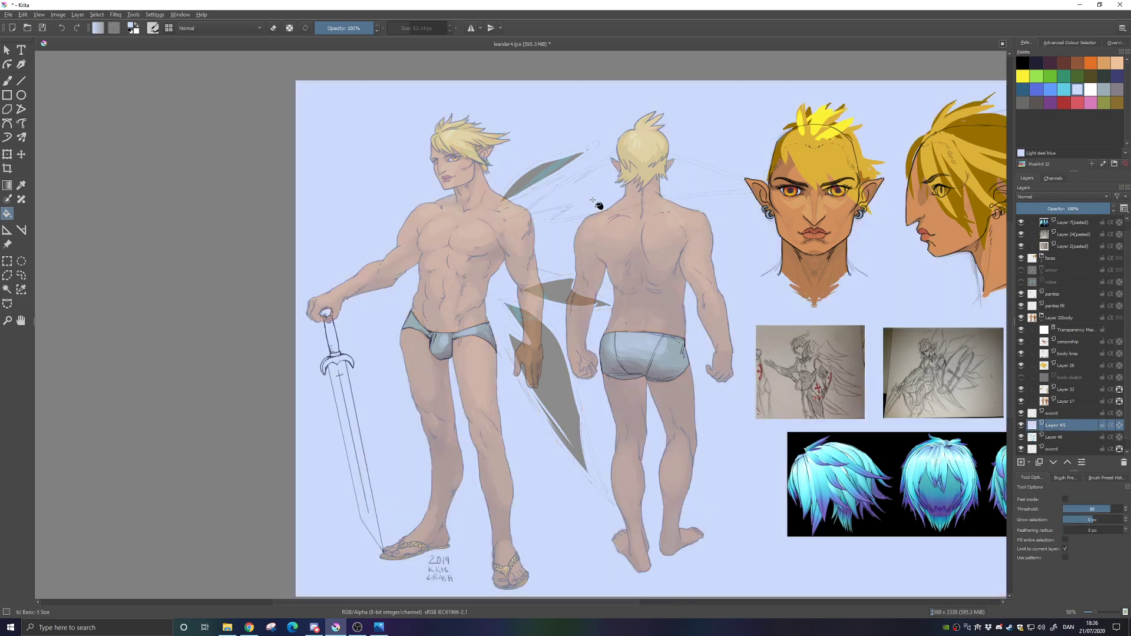
key(ctrl+z)
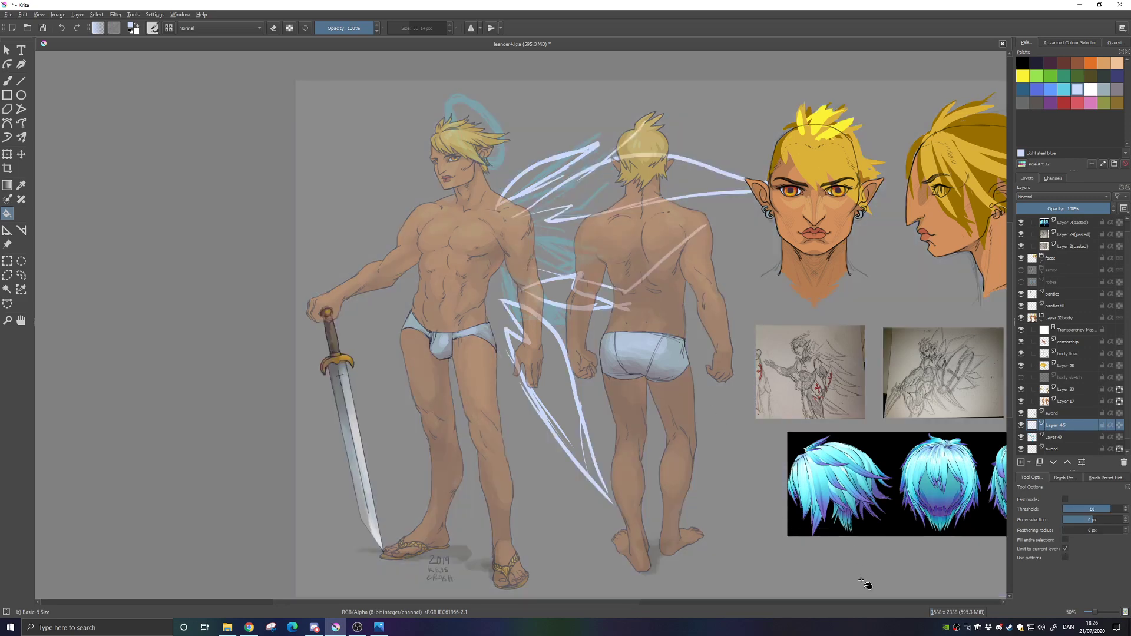
Turn on Fast mode and try filling the long feather before and after lowering the threshold, undoing both fills
click(1065, 500)
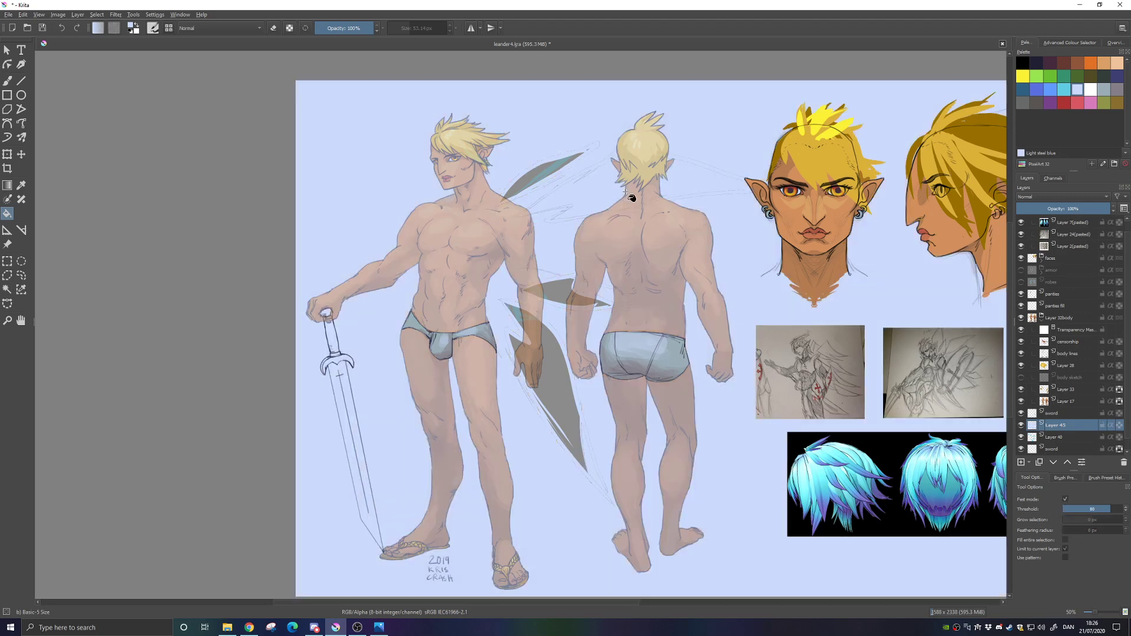
click(627, 191)
key(ctrl+z)
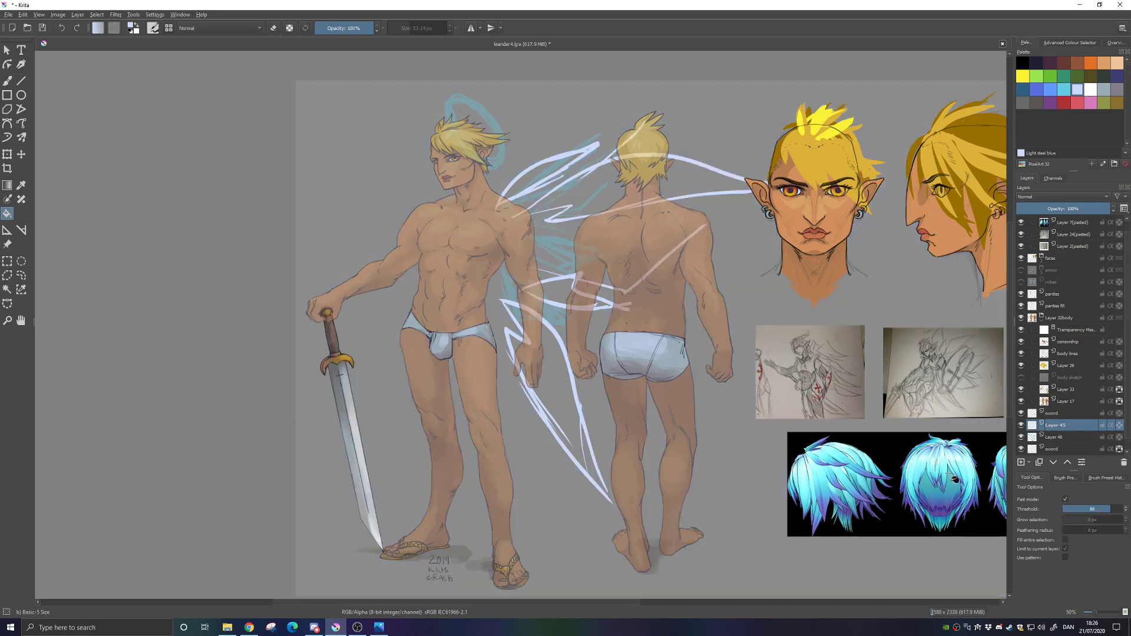
click(1083, 509)
click(606, 183)
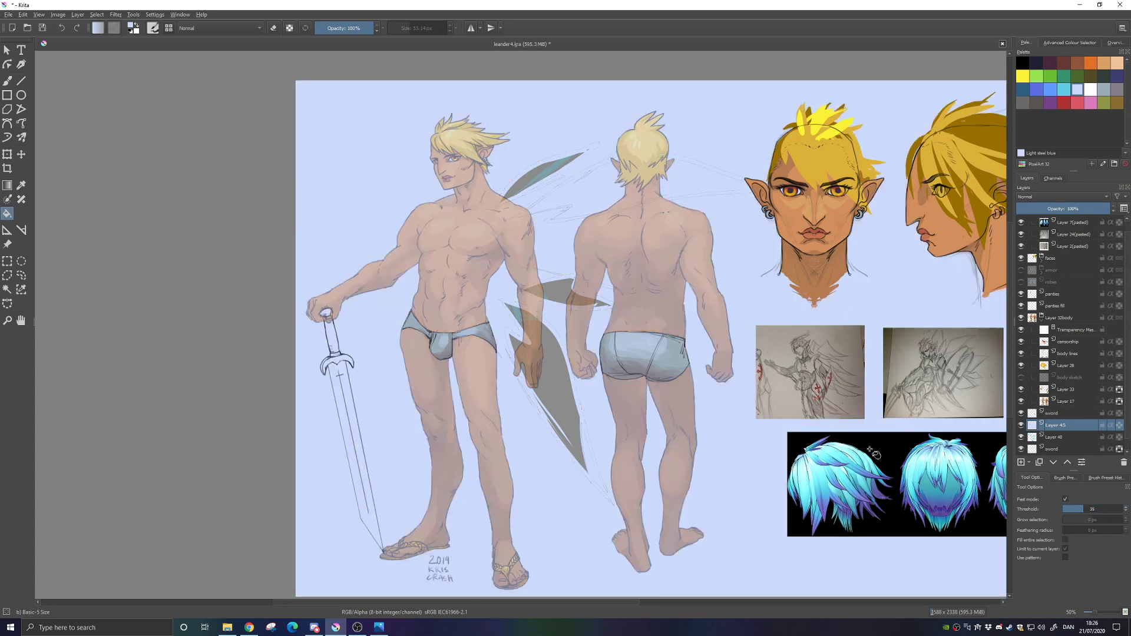
key(ctrl+z)
Turn off Fast mode, undo another trial fill of the long feather, and fill the upper and large lower feathers with light steel blue
click(1065, 499)
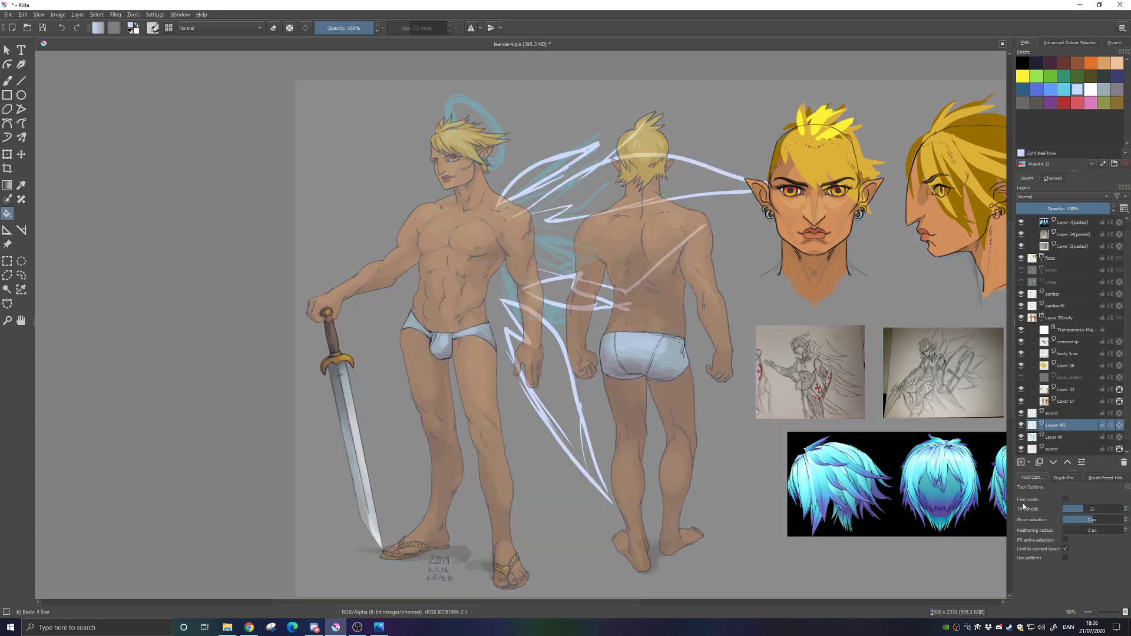
click(606, 207)
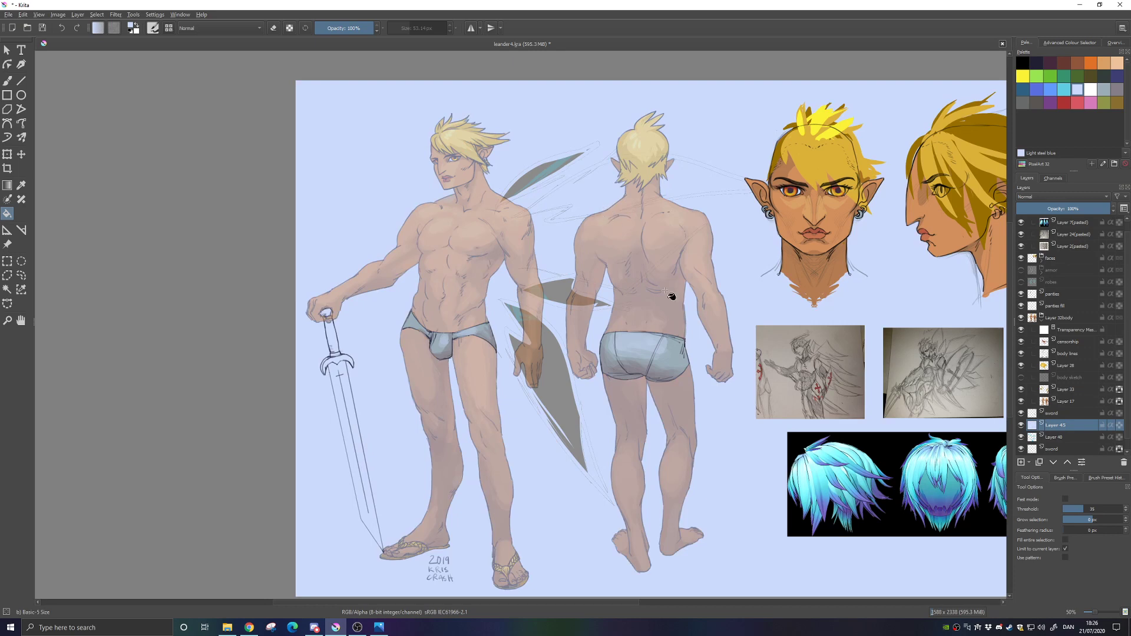
key(ctrl+z)
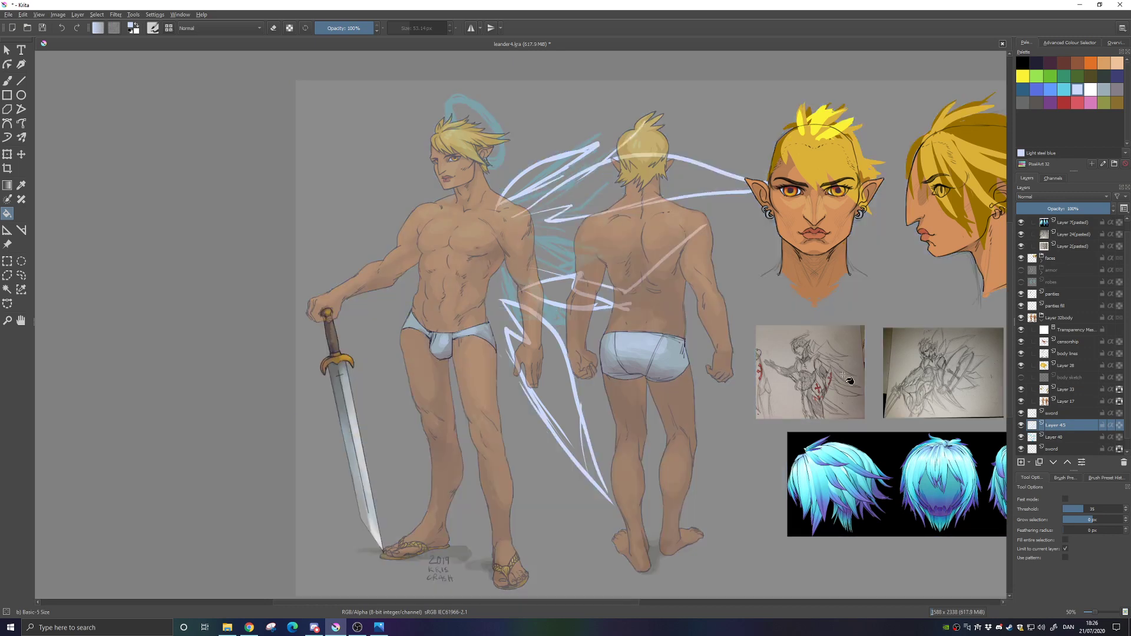
click(539, 184)
click(554, 402)
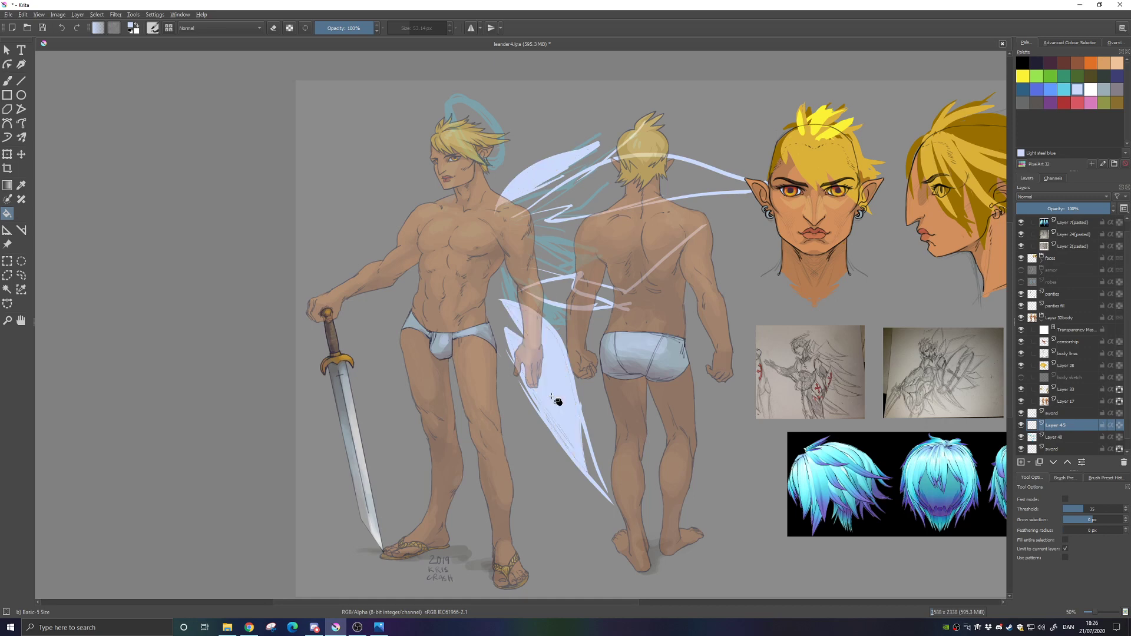
Fill the middle feather beside the front figure's forearm with light steel blue, then try filling the long feather and undo it
click(556, 288)
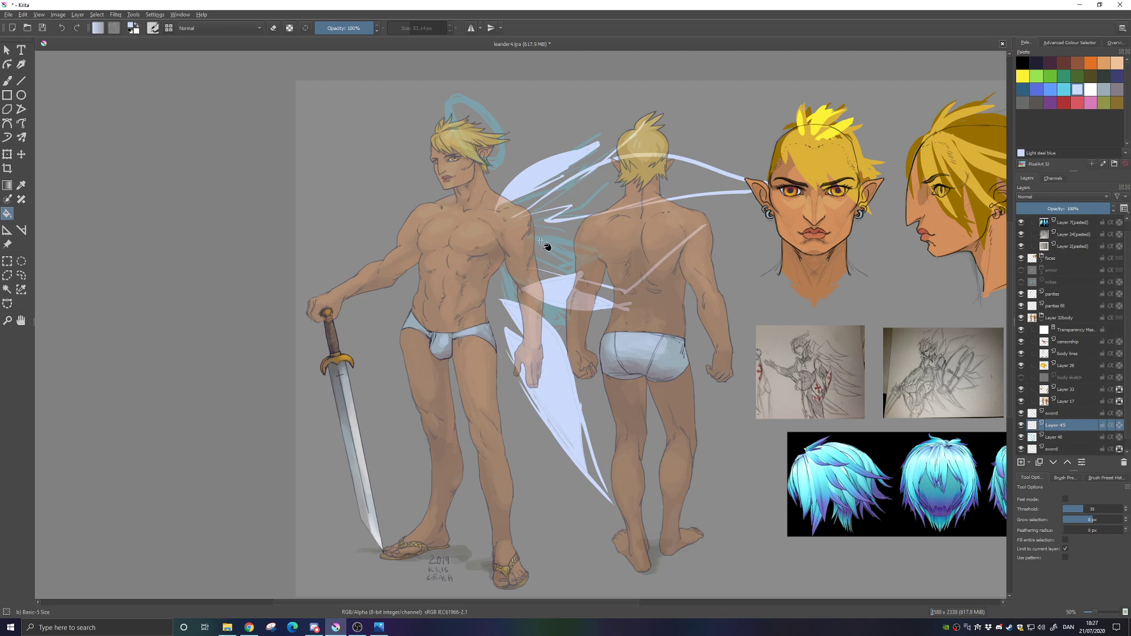
key(b)
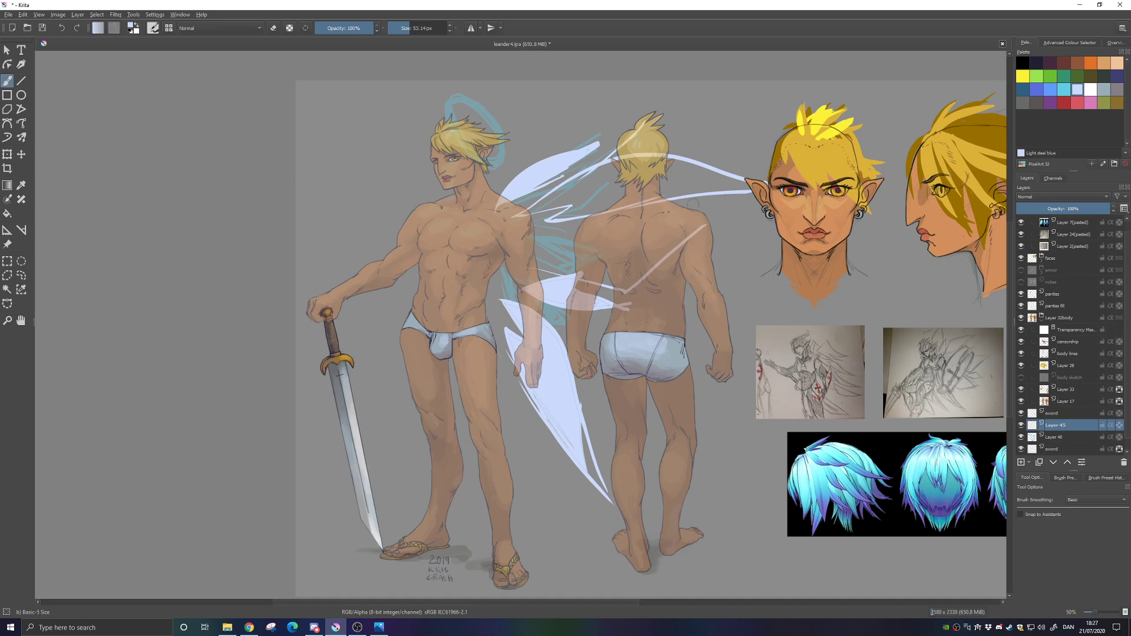
click(7, 213)
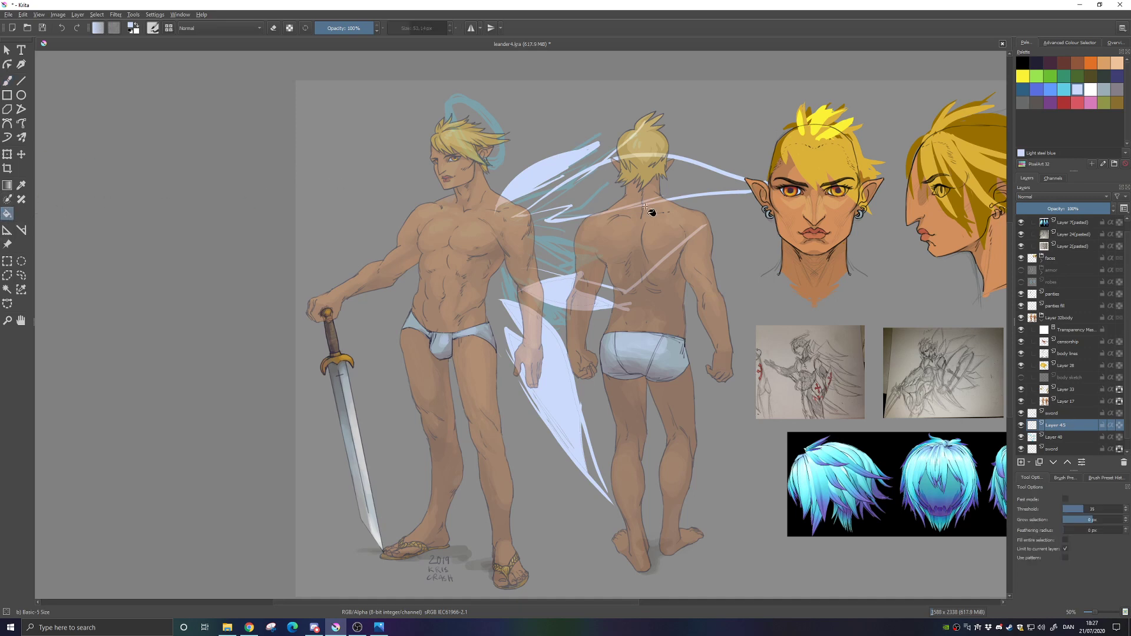
click(652, 192)
key(ctrl+z)
Hide the faces layer group, fill the long feather with light steel blue, and paint over the gap at the large lower feather's edge
click(1021, 258)
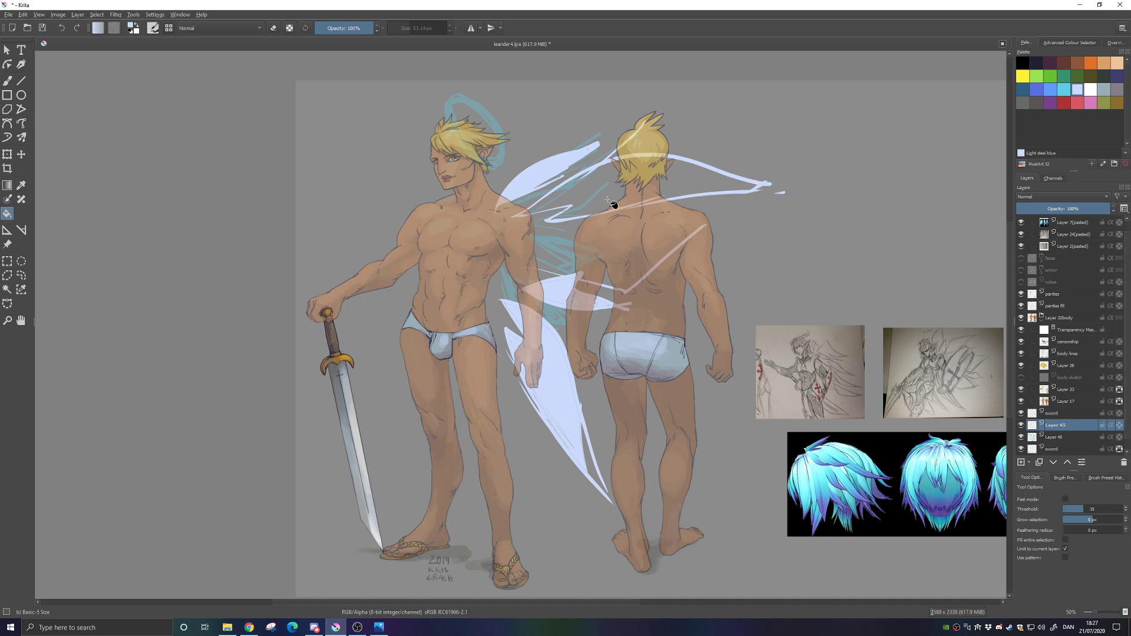
key(b)
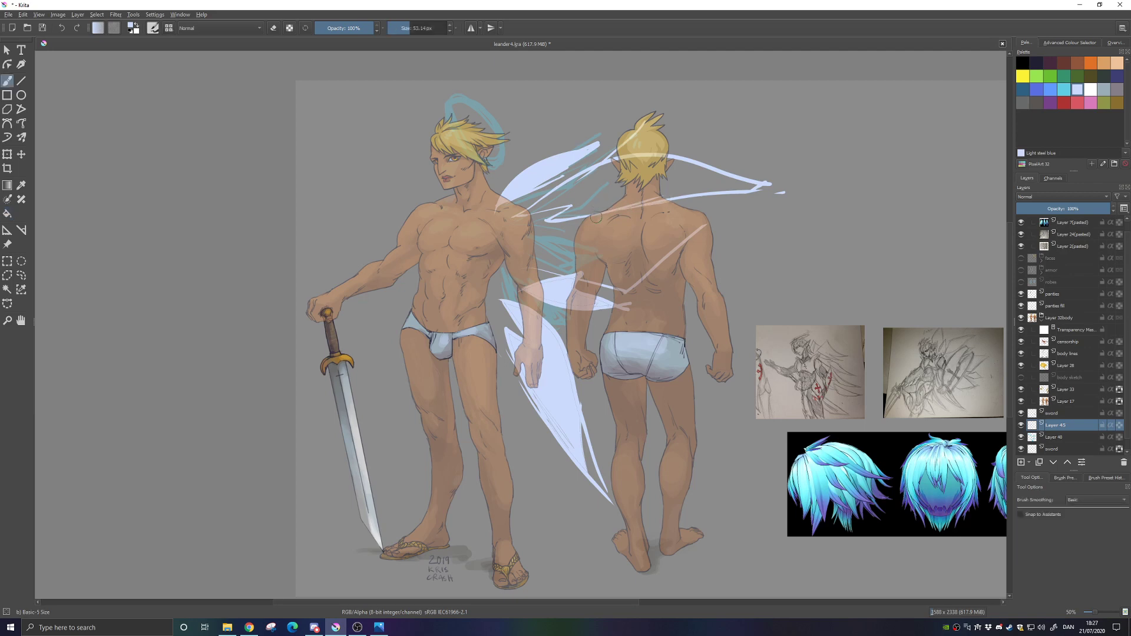
click(7, 213)
click(618, 195)
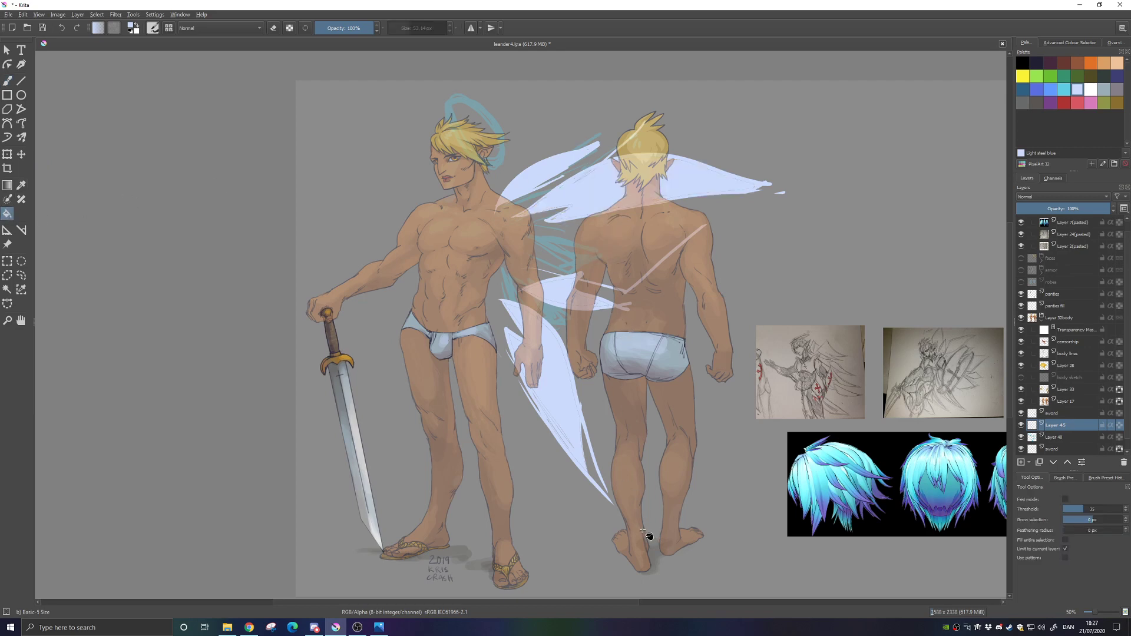
key(b)
mouse_move(581, 431)
mouse_down()
mouse_move(610, 501)
mouse_move(582, 421)
mouse_up()
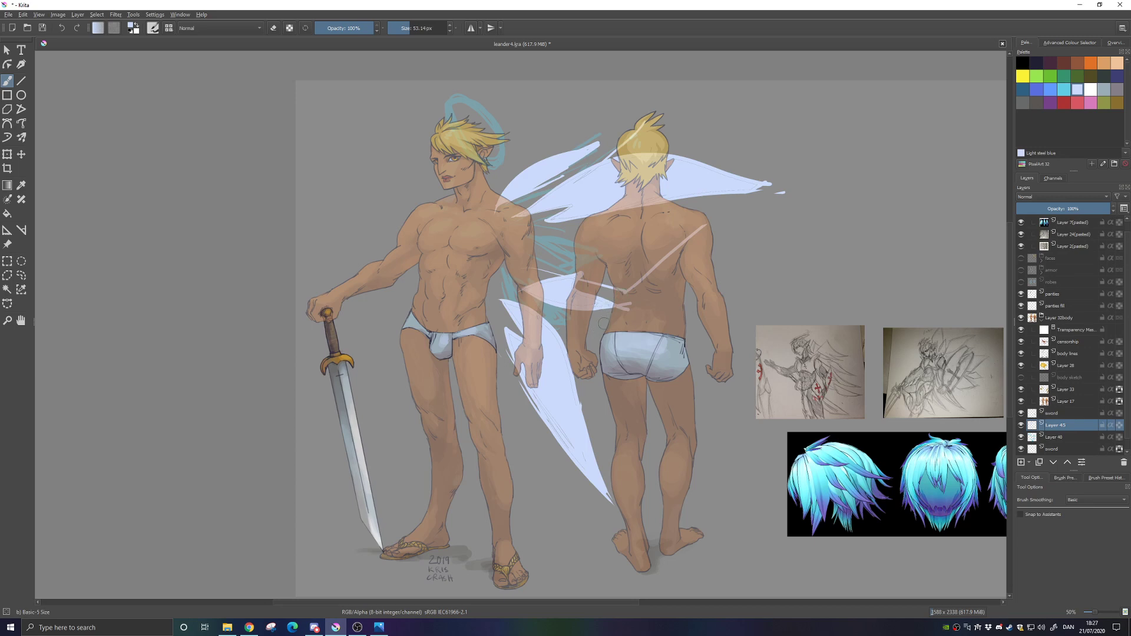
Select the middle and large lower feathers with a freehand outline and move them slightly up toward the upper feathers
click(21, 275)
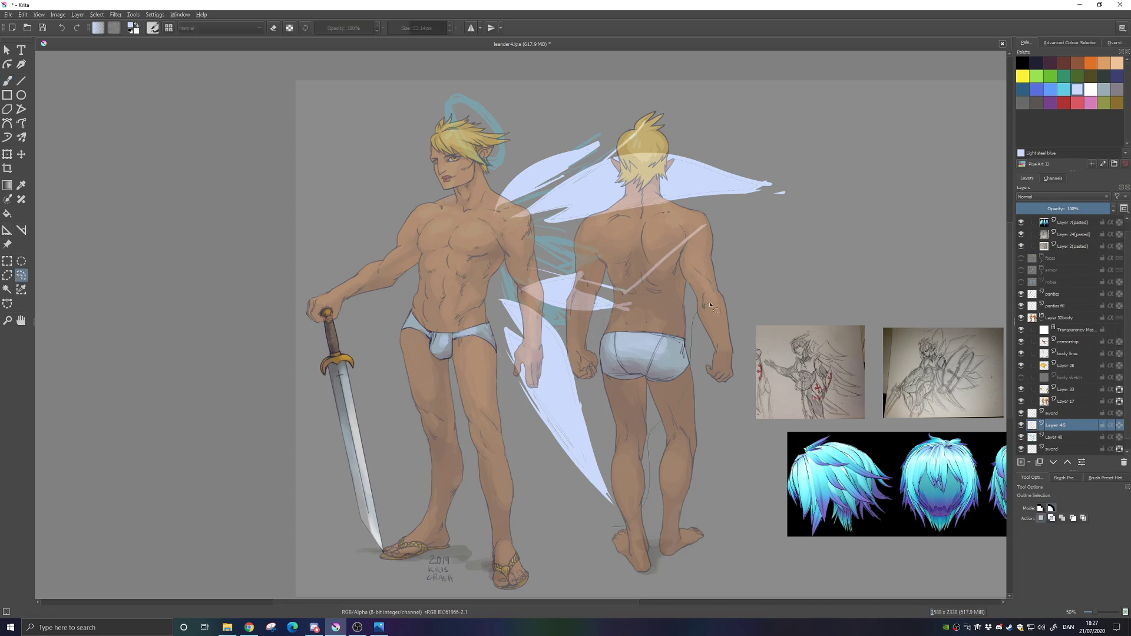
drag(457, 311, 458, 314)
key(t)
drag(569, 411, 558, 372)
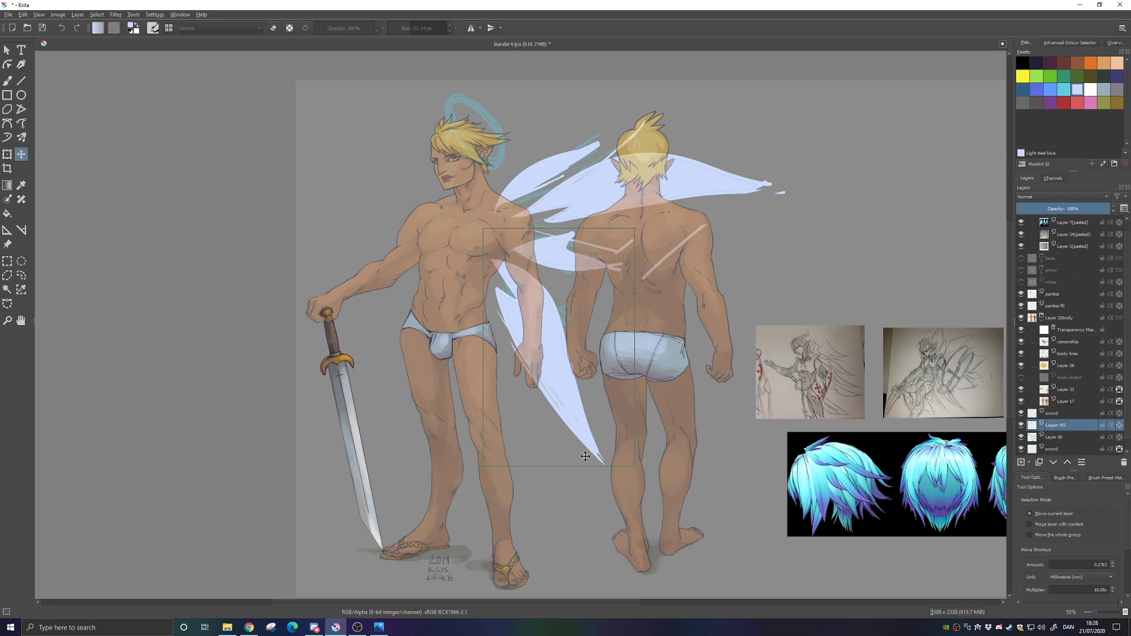
drag(566, 385, 589, 380)
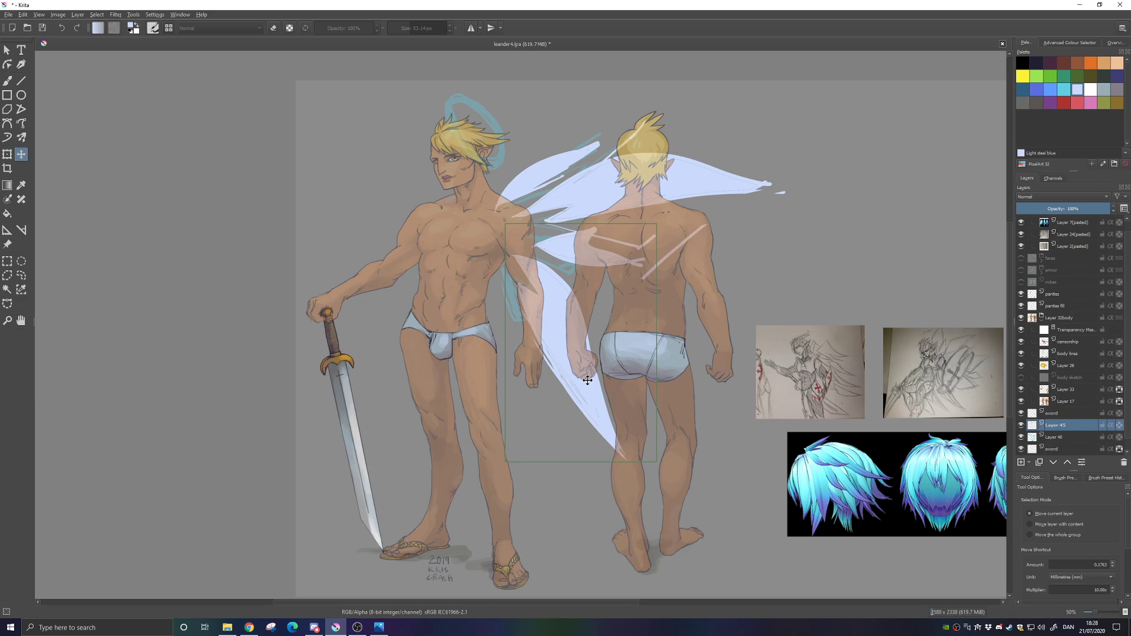
drag(588, 380, 568, 400)
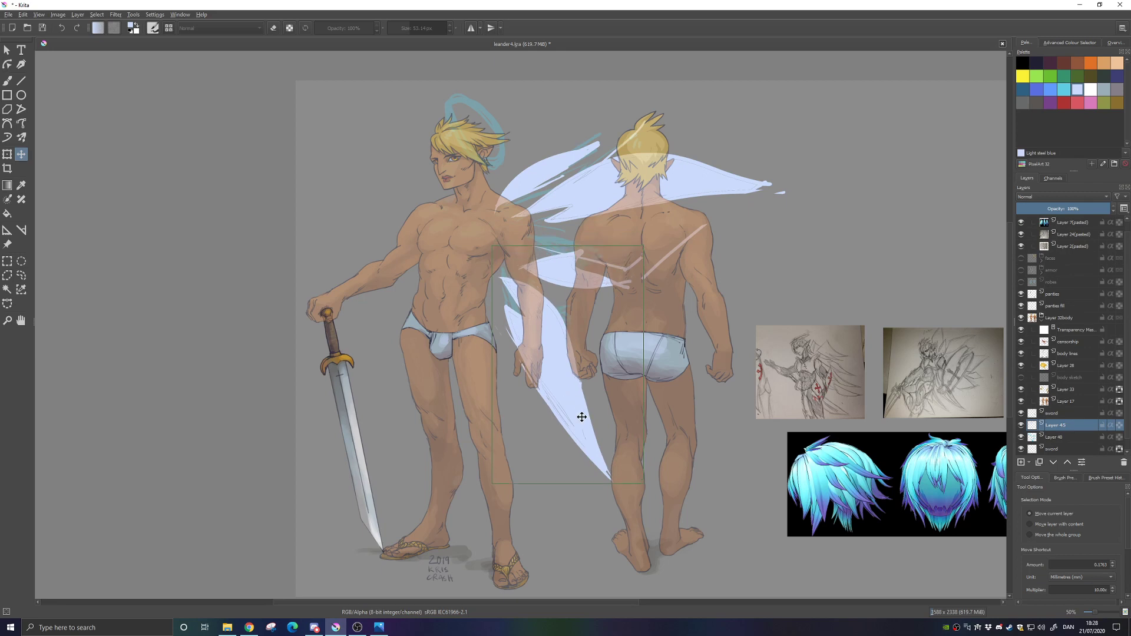
Paint a broad light steel blue feather across the back figure's upper back, with its tip past the far arm, and trim its edges
key(b)
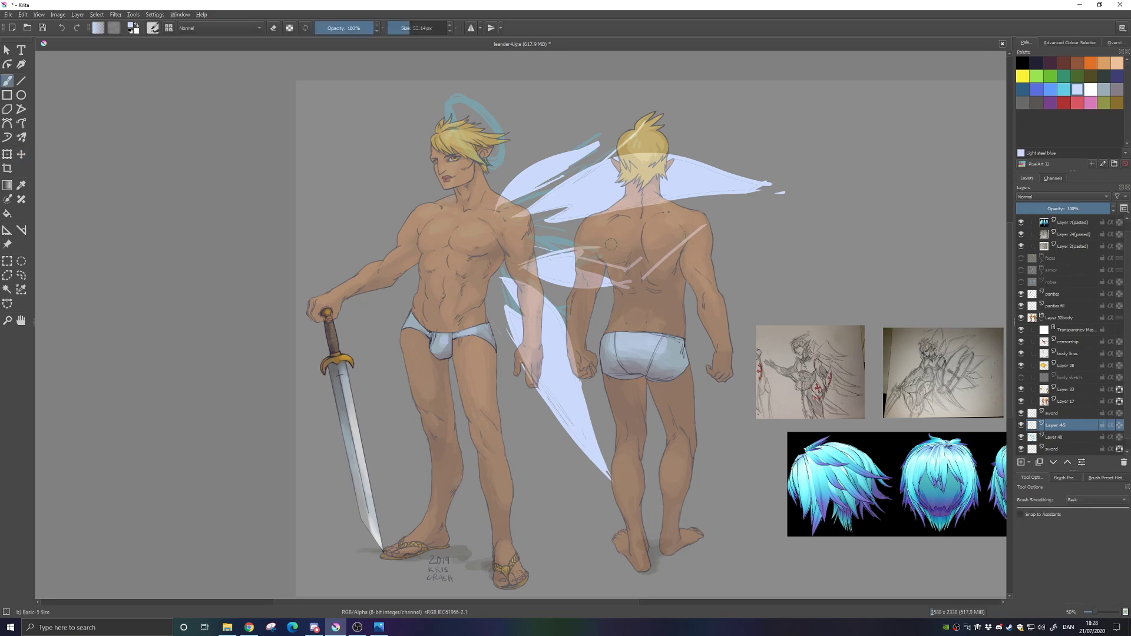
mouse_move(606, 231)
mouse_down()
mouse_move(651, 232)
mouse_move(604, 257)
mouse_move(614, 263)
mouse_move(715, 252)
mouse_up()
mouse_move(626, 263)
mouse_down()
mouse_move(669, 236)
mouse_move(616, 232)
mouse_move(678, 246)
mouse_move(629, 256)
mouse_move(649, 242)
mouse_move(573, 229)
mouse_move(635, 225)
mouse_up()
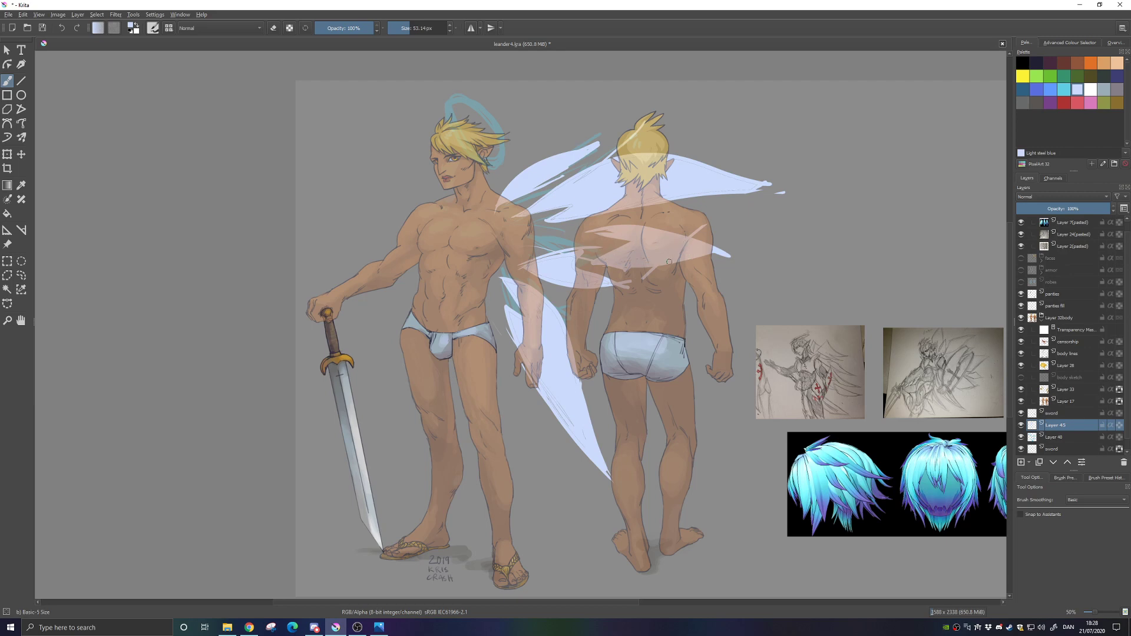
mouse_move(677, 258)
mouse_down()
mouse_move(762, 249)
mouse_move(736, 255)
mouse_up()
key(e)
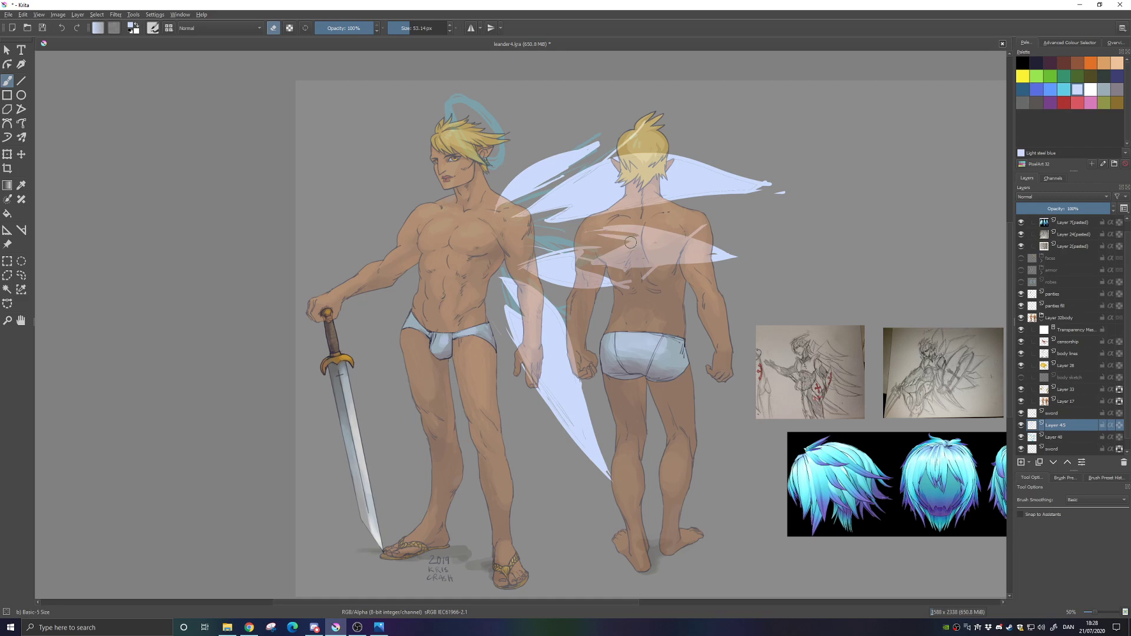
key(e)
drag(589, 231, 638, 237)
key(e)
Try a fill on the long feather, undo it, turn off eraser mode, and fill the thin gaps in the large lower feather
click(7, 213)
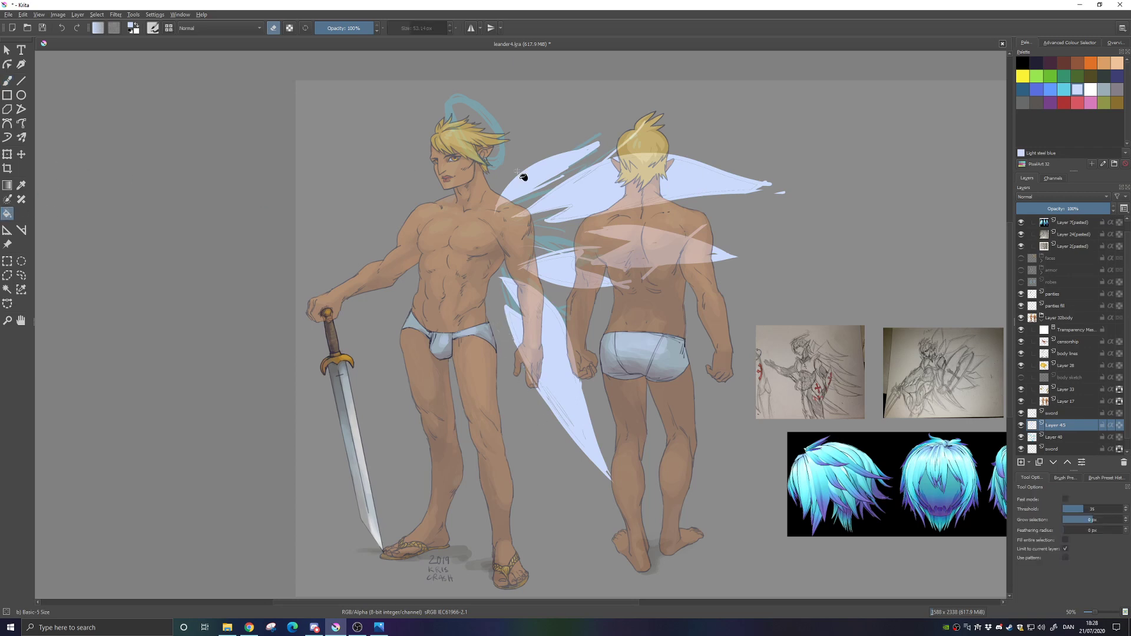
click(697, 186)
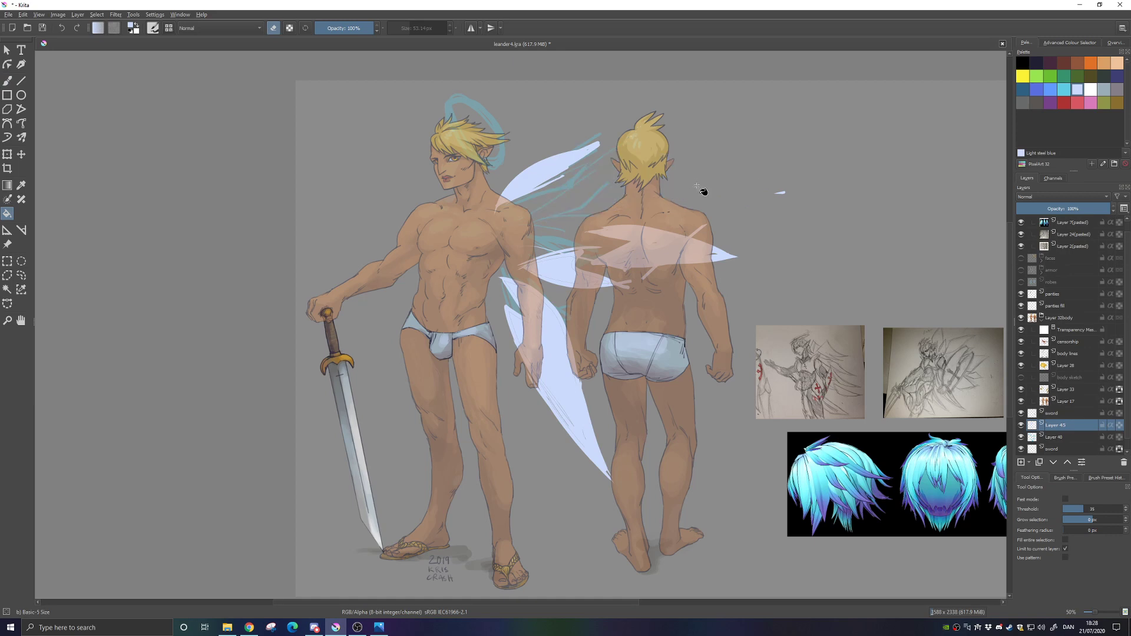
key(ctrl+z)
key(e)
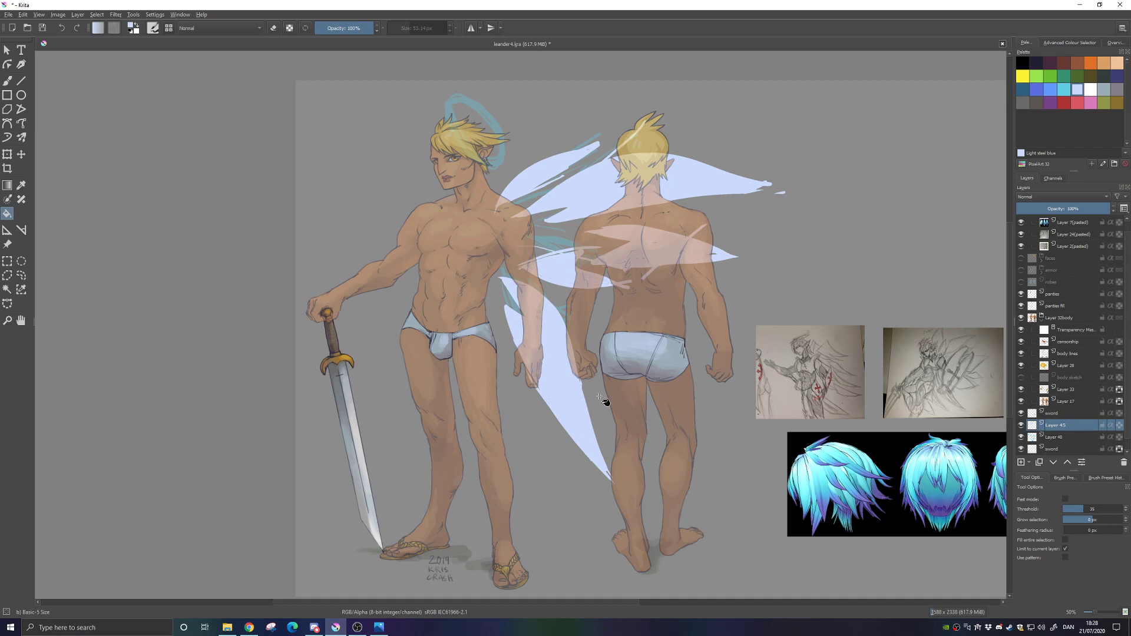
Erase the stray diagonal stroke over the back figure's hair and the rough marks along the long feather
key(b)
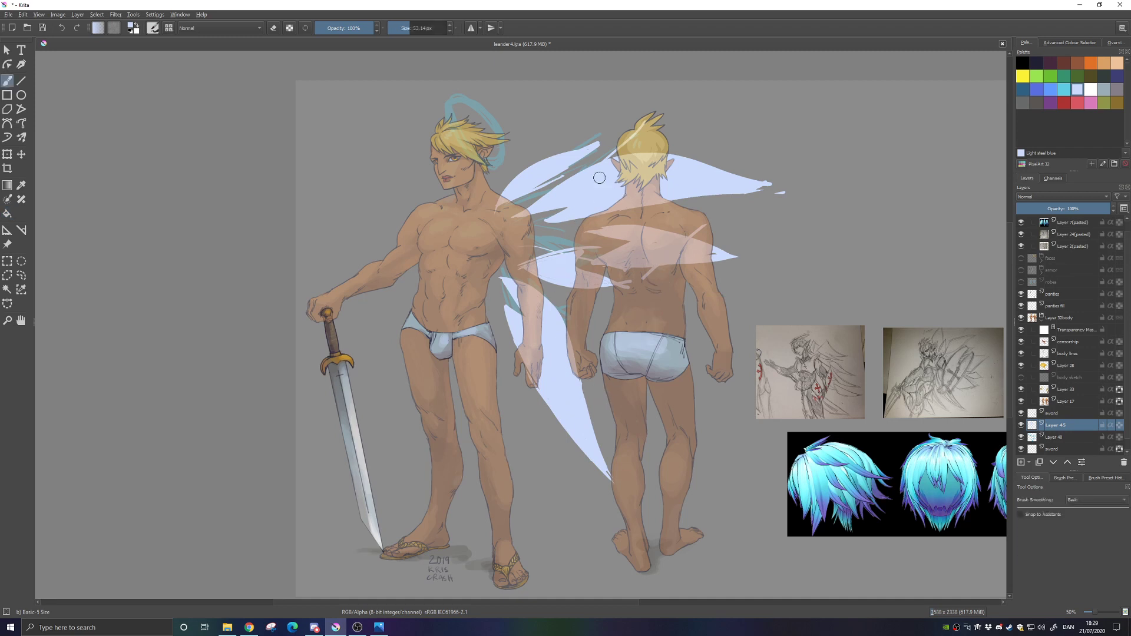
key(e)
key(e)
key(e)
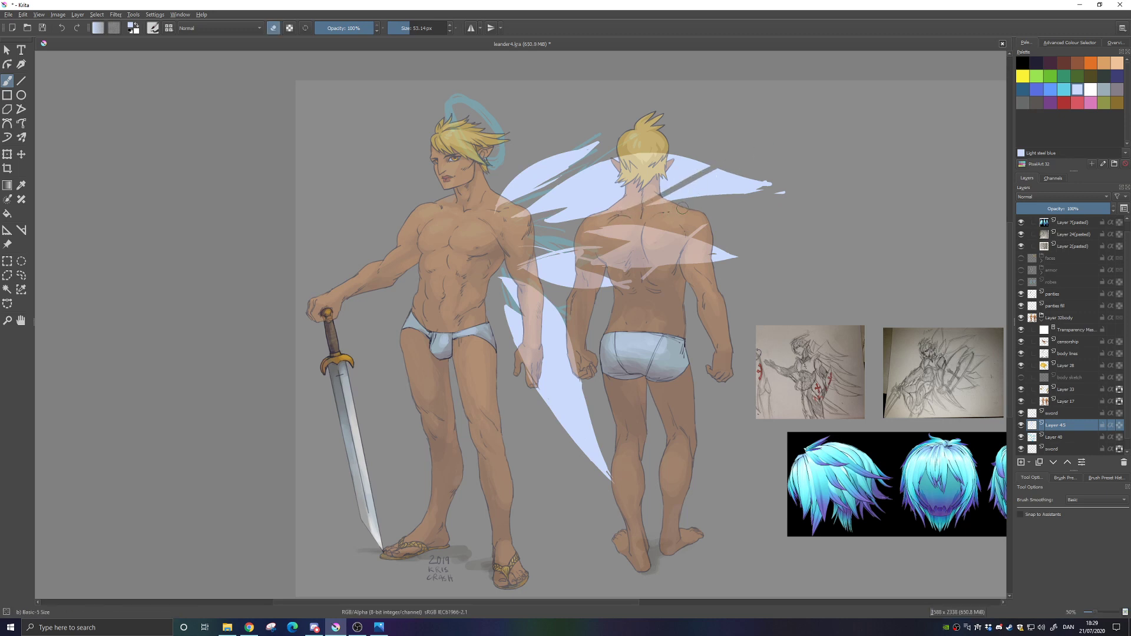
key(e)
Shape the long feather's tip into a clean point and repaint the gap across its outer half
key(e)
drag(728, 198, 803, 175)
key(e)
mouse_move(691, 196)
mouse_down()
mouse_move(674, 187)
mouse_move(716, 171)
mouse_up()
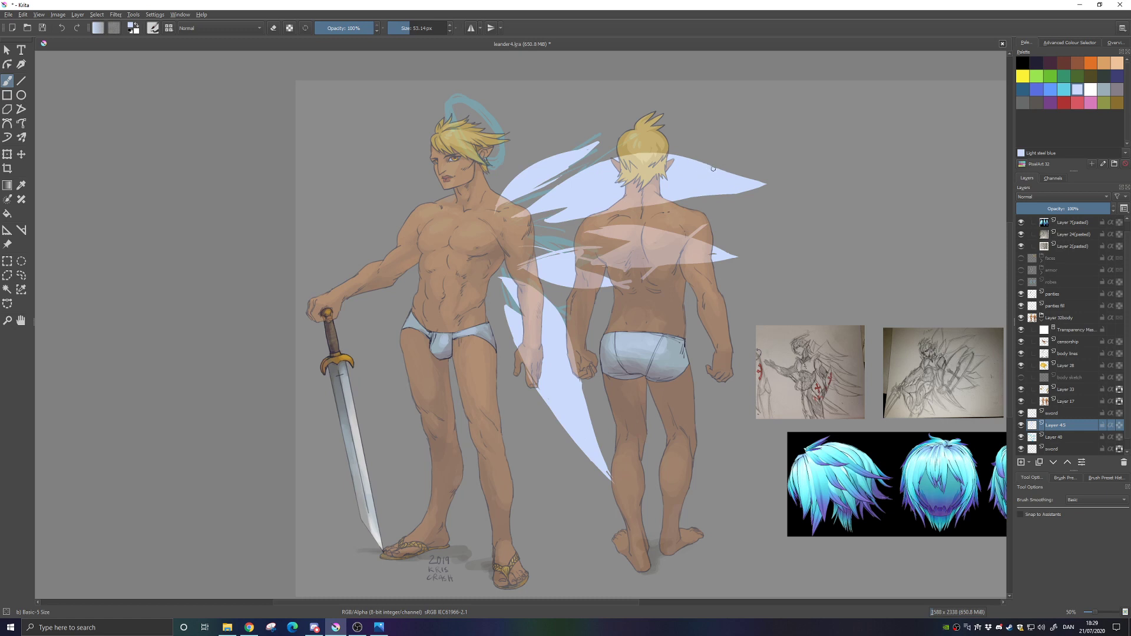
Erase the ragged strokes between the upper feather and the long feather to give both clean edges
key(ctrl+plus)
drag(656, 182, 608, 277)
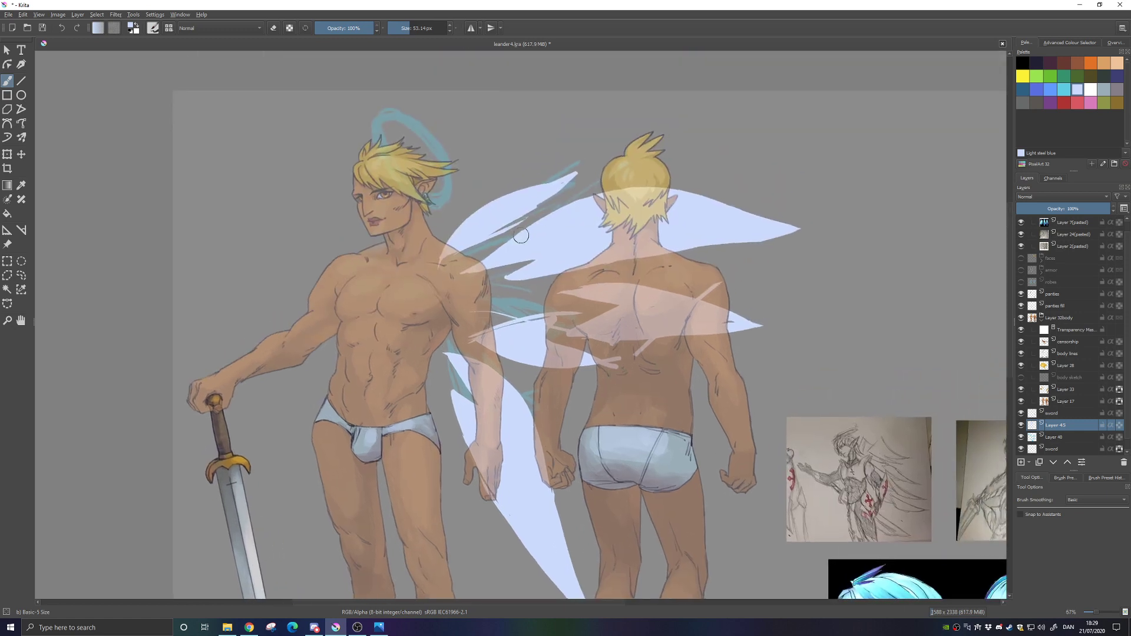
key(e)
drag(454, 255, 537, 213)
mouse_move(485, 243)
mouse_down()
mouse_move(571, 186)
mouse_move(501, 235)
mouse_move(564, 186)
mouse_move(537, 205)
mouse_move(561, 191)
mouse_move(554, 204)
mouse_up()
key(e)
key(e)
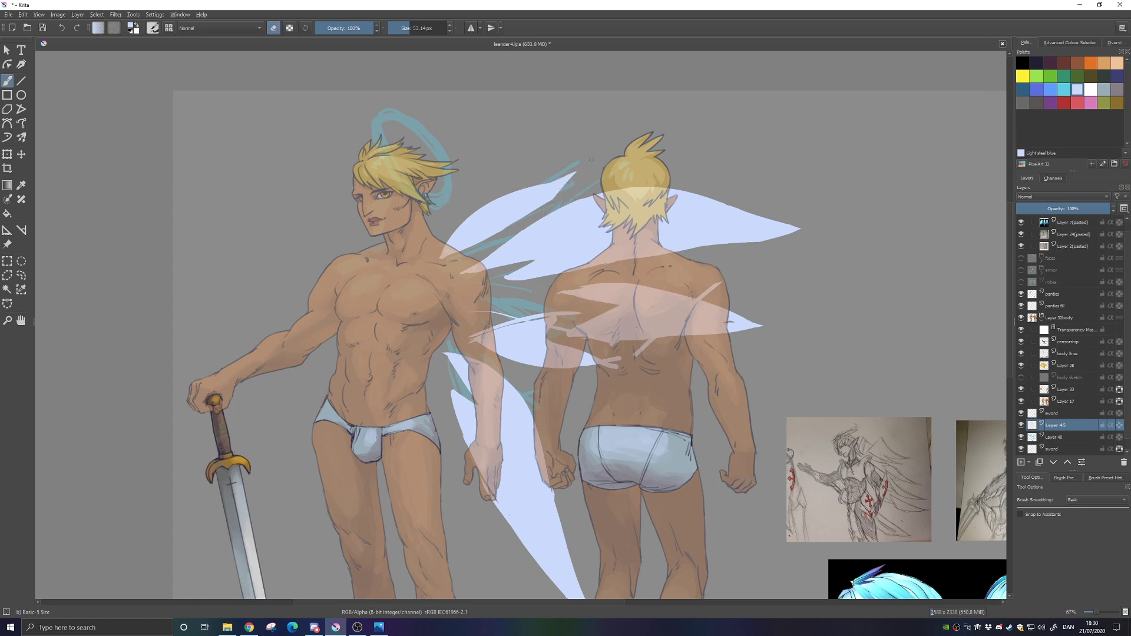
mouse_move(543, 286)
mouse_down()
mouse_move(562, 211)
mouse_move(543, 196)
mouse_up()
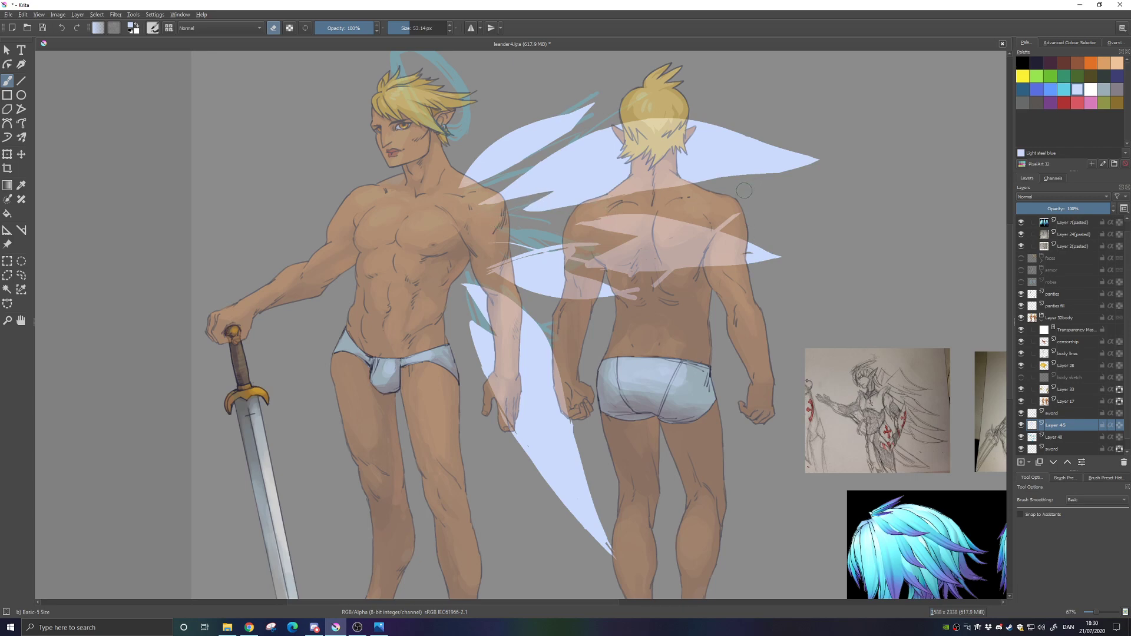
drag(555, 272, 576, 225)
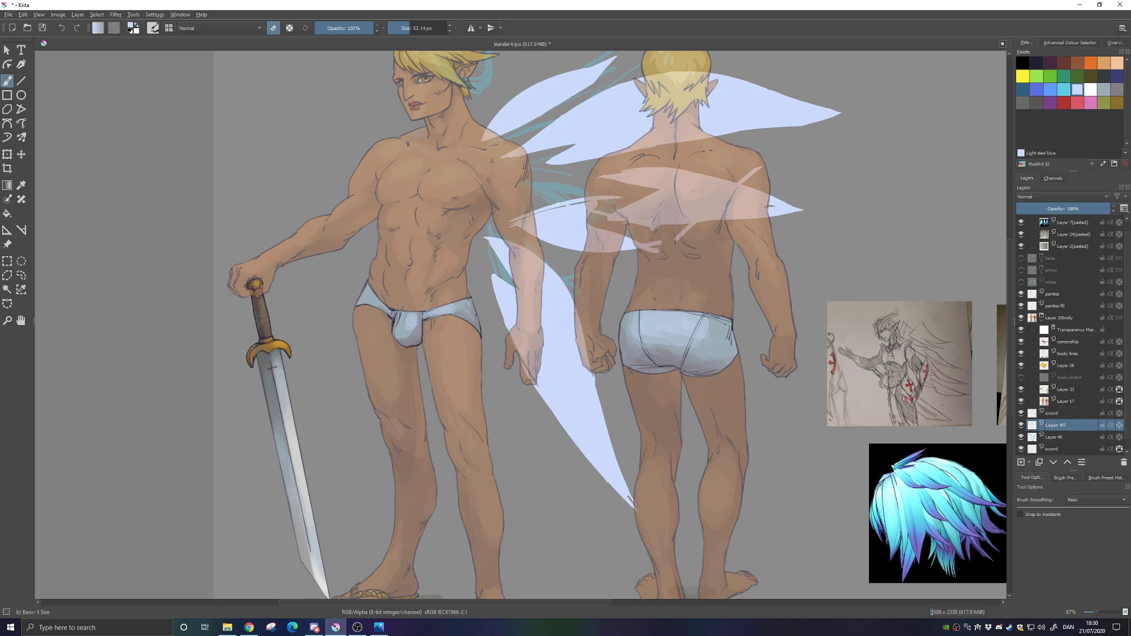
key(e)
key(e)
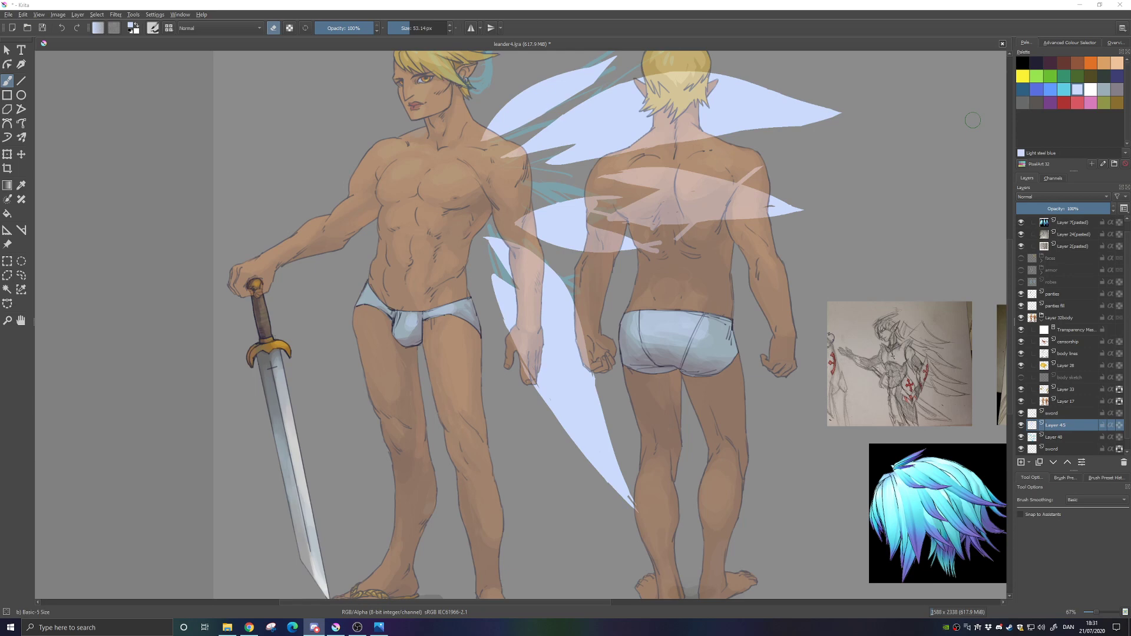
Erase the stray strokes between the middle feather and the upper-back feather, including the leftover diagonal line
drag(512, 113, 476, 208)
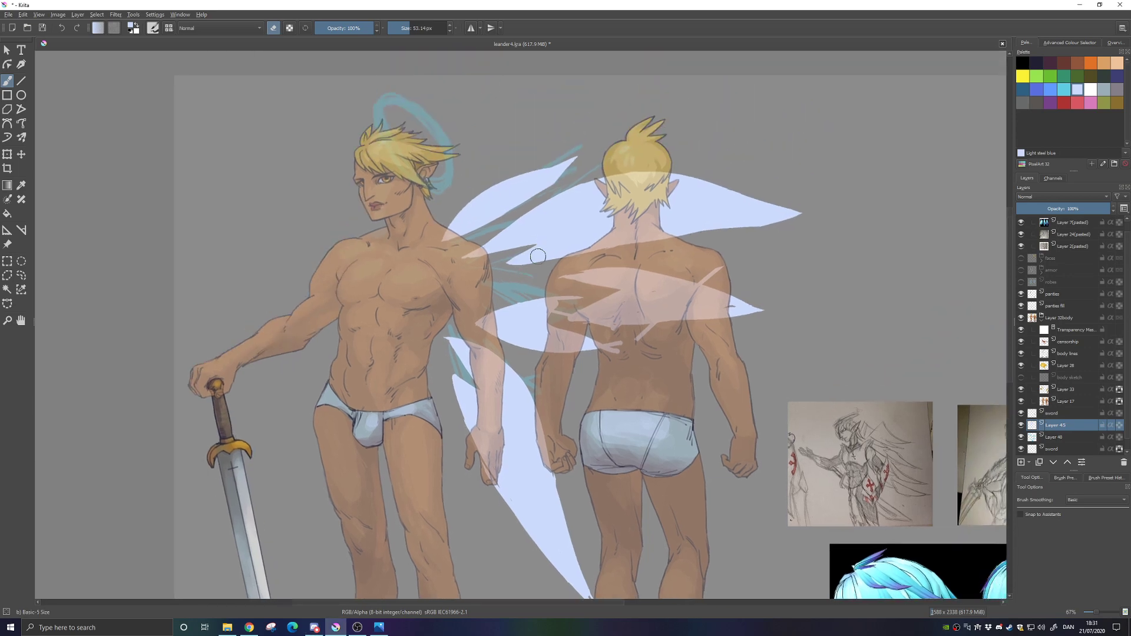
drag(538, 256, 534, 221)
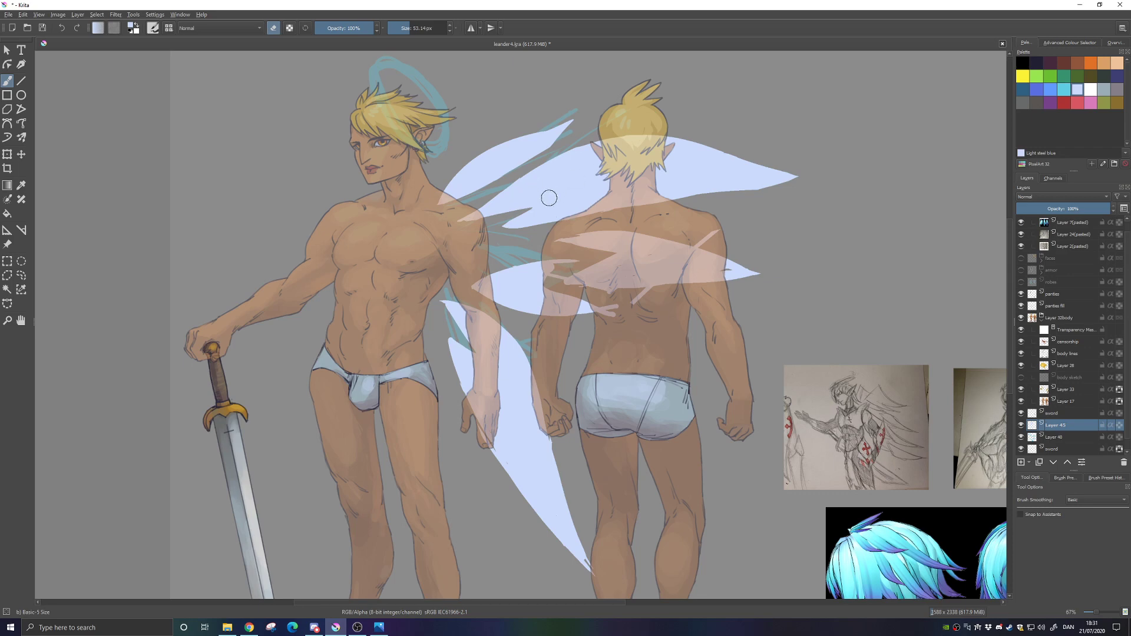
scroll(570, 200, down, 2)
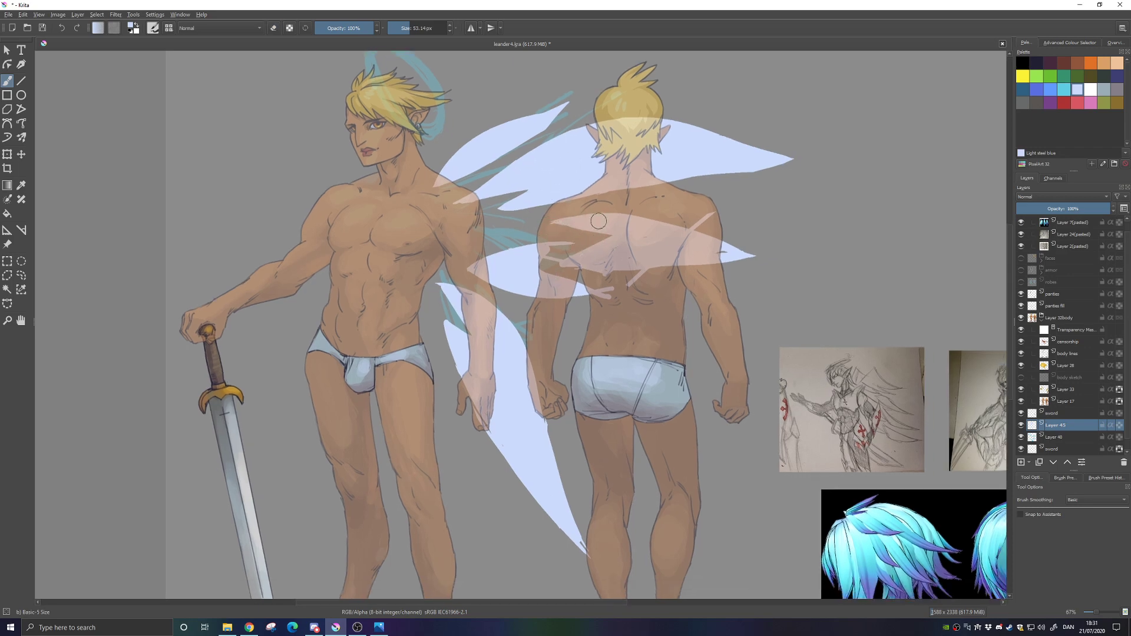
key(e)
mouse_move(561, 256)
mouse_down()
mouse_move(537, 265)
mouse_move(575, 243)
mouse_move(565, 263)
mouse_move(642, 275)
mouse_up()
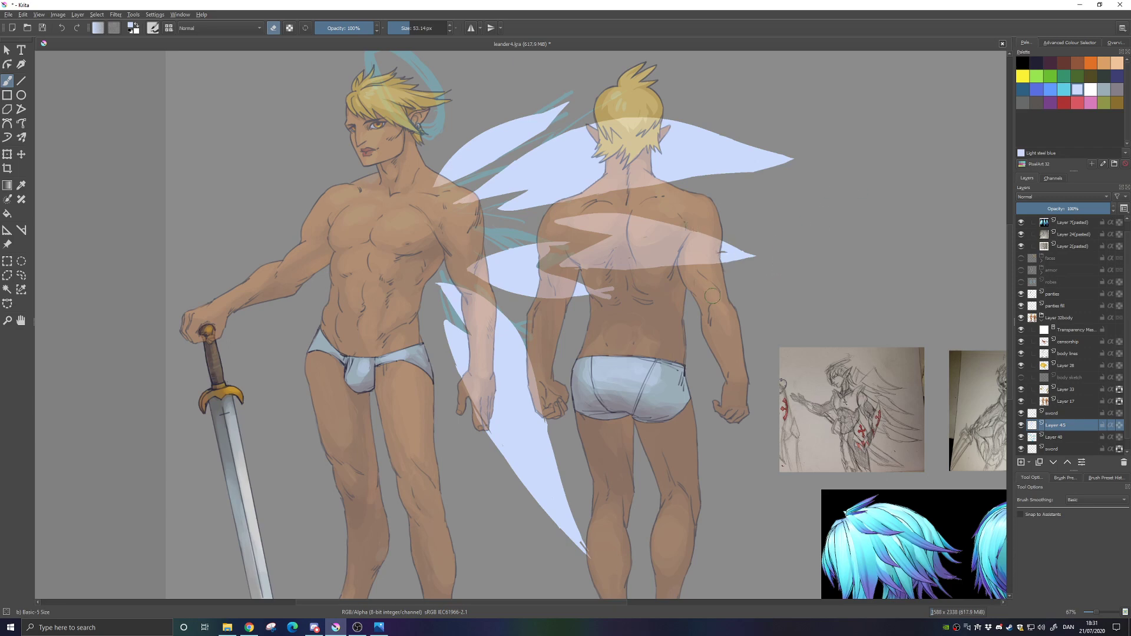
key(e)
Smooth the middle feather's upper edge and taper its outer end on the back figure's back into a clean point
drag(650, 287, 701, 272)
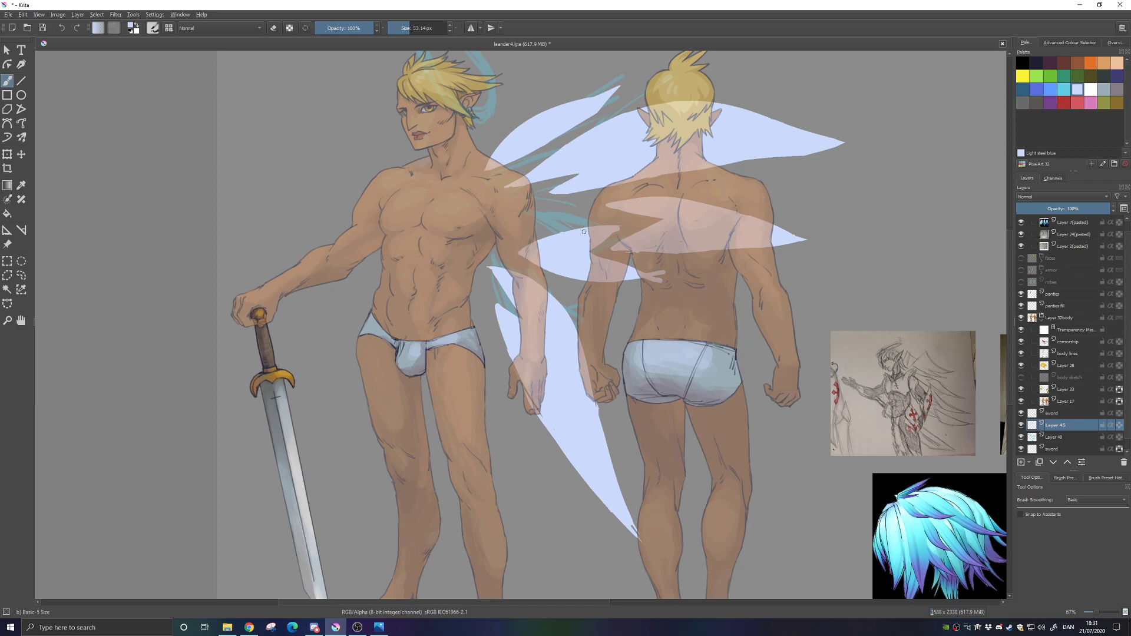
key(e)
key(e)
key(e)
key(e)
mouse_move(588, 248)
mouse_down()
mouse_move(610, 258)
mouse_move(599, 250)
mouse_move(660, 271)
mouse_up()
key(e)
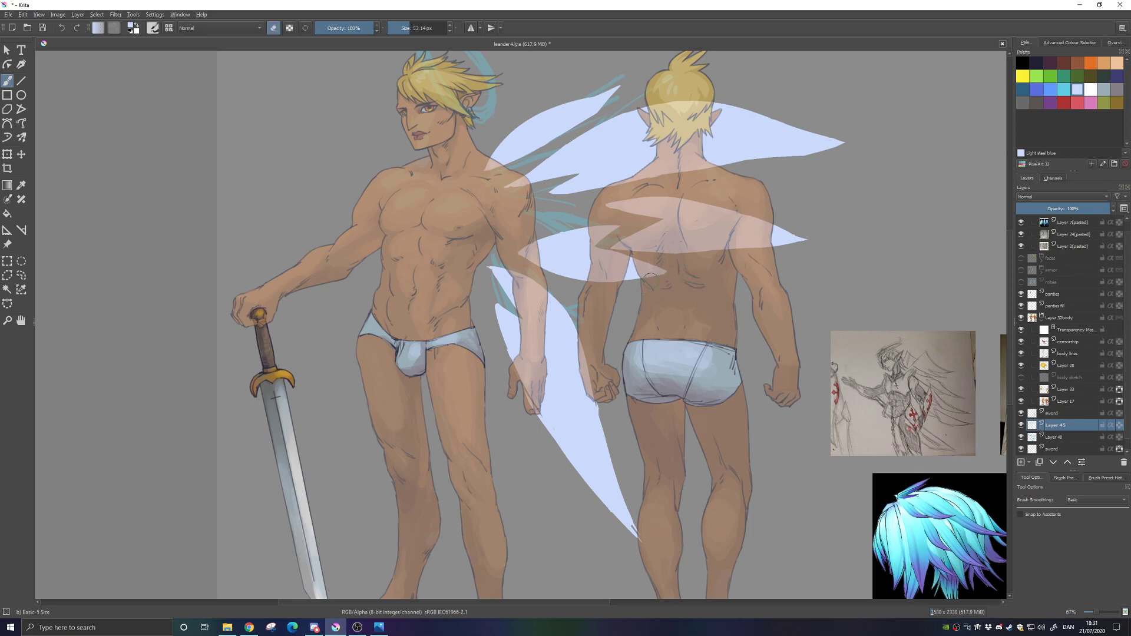
key(e)
drag(637, 200, 637, 213)
key(ctrl+z)
key(ctrl+z)
key(e)
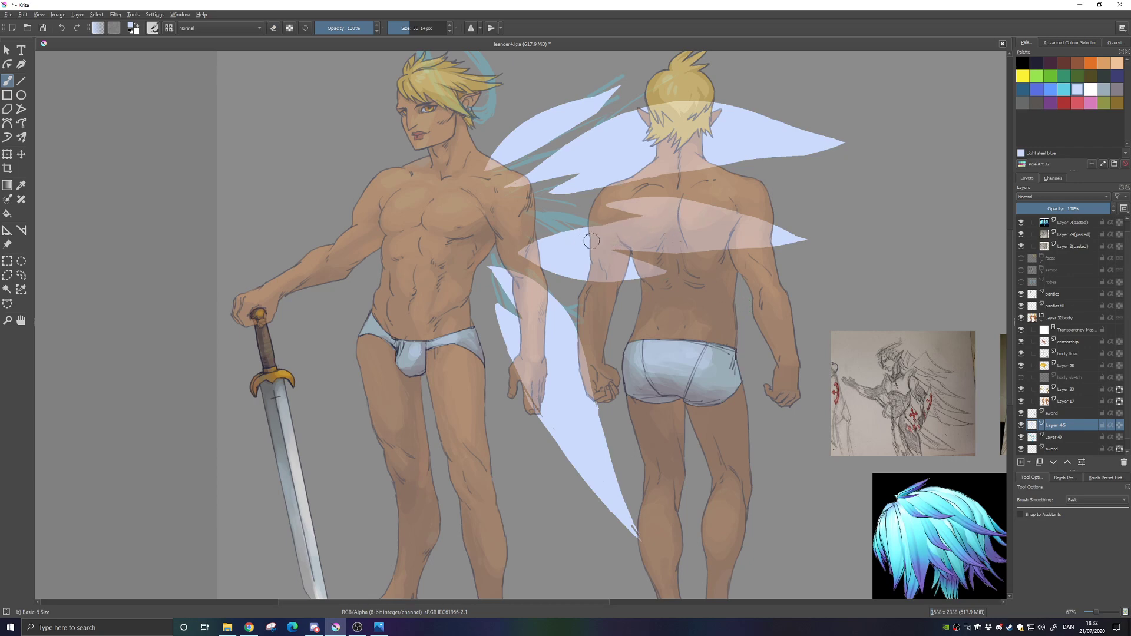
Extend the upper-back feather's inner end past the back figure's near shoulder toward the front figure with light steel blue strokes
mouse_move(572, 215)
mouse_down()
mouse_move(631, 214)
mouse_move(565, 216)
mouse_move(640, 209)
mouse_up()
drag(559, 218, 650, 221)
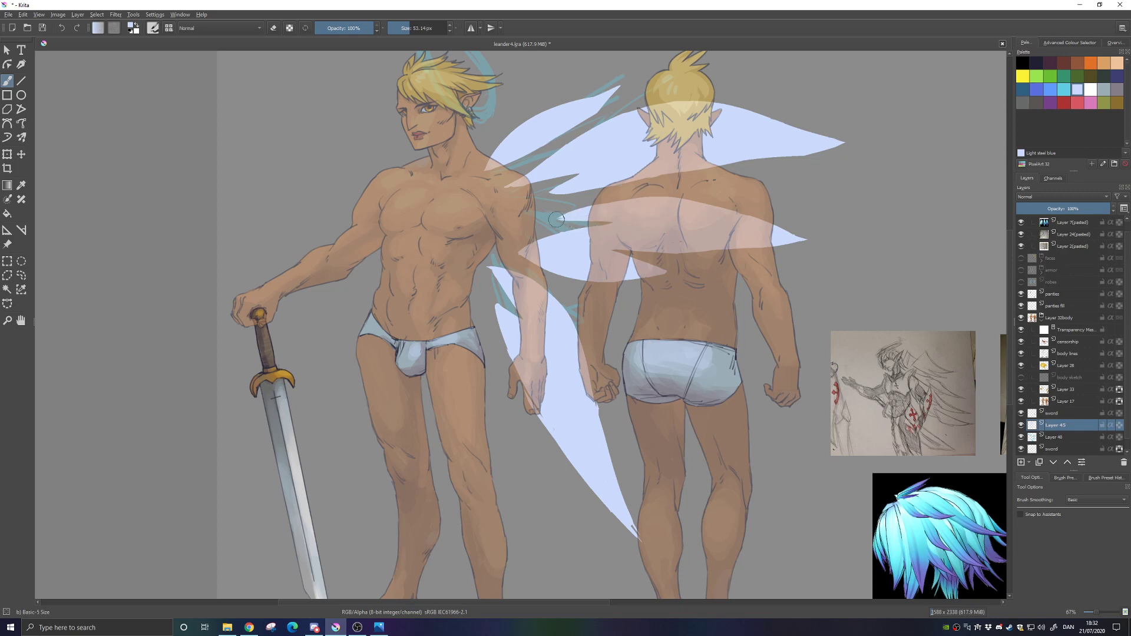
drag(557, 219, 666, 206)
key(e)
key(e)
Clean up the large lower feather's outer edge and sharpen its tip beside the back figure's calf
drag(533, 356, 486, 270)
key(e)
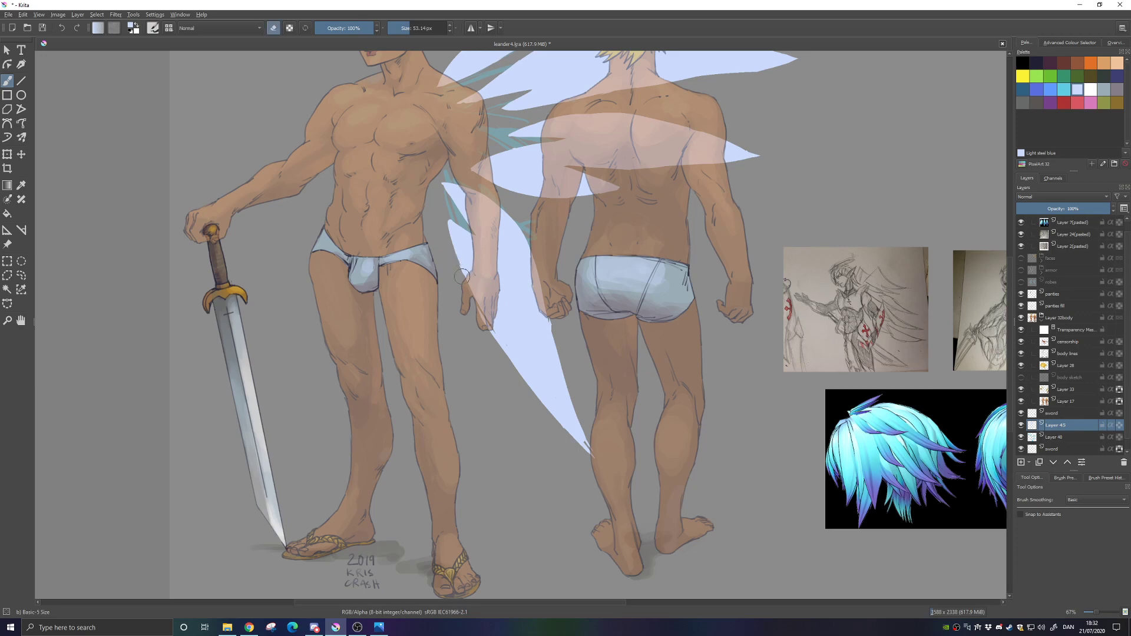
key(e)
key(e)
drag(565, 377, 602, 467)
key(e)
key(e)
drag(609, 252, 678, 356)
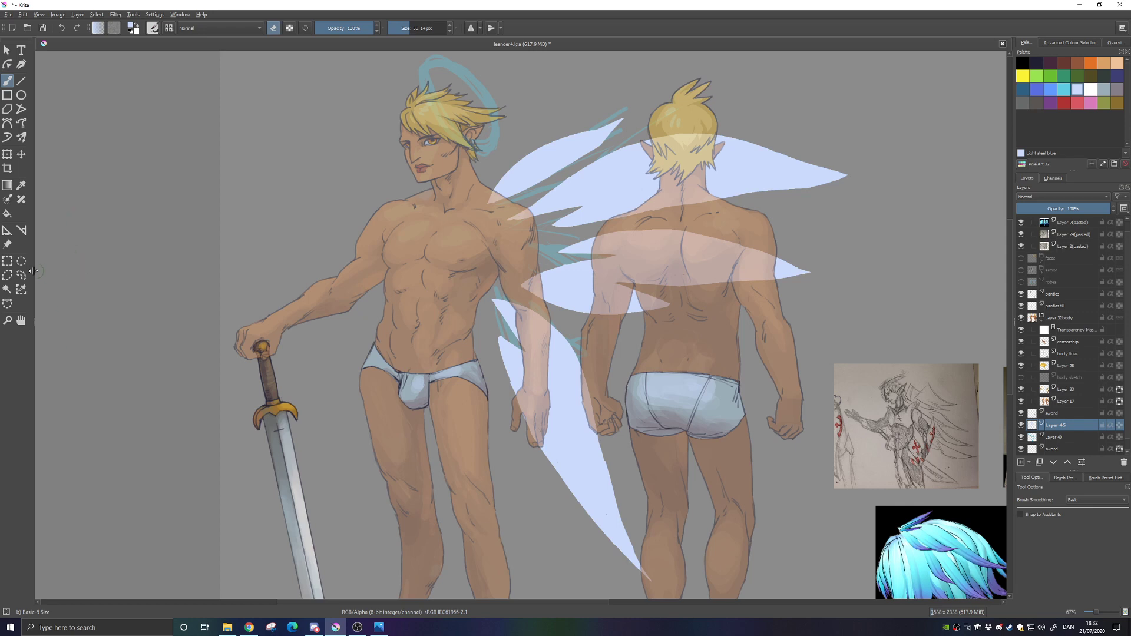
Try to select the upper-back feather's outer tip with a tight polygonal selection and shift it slightly up and outward
click(7, 275)
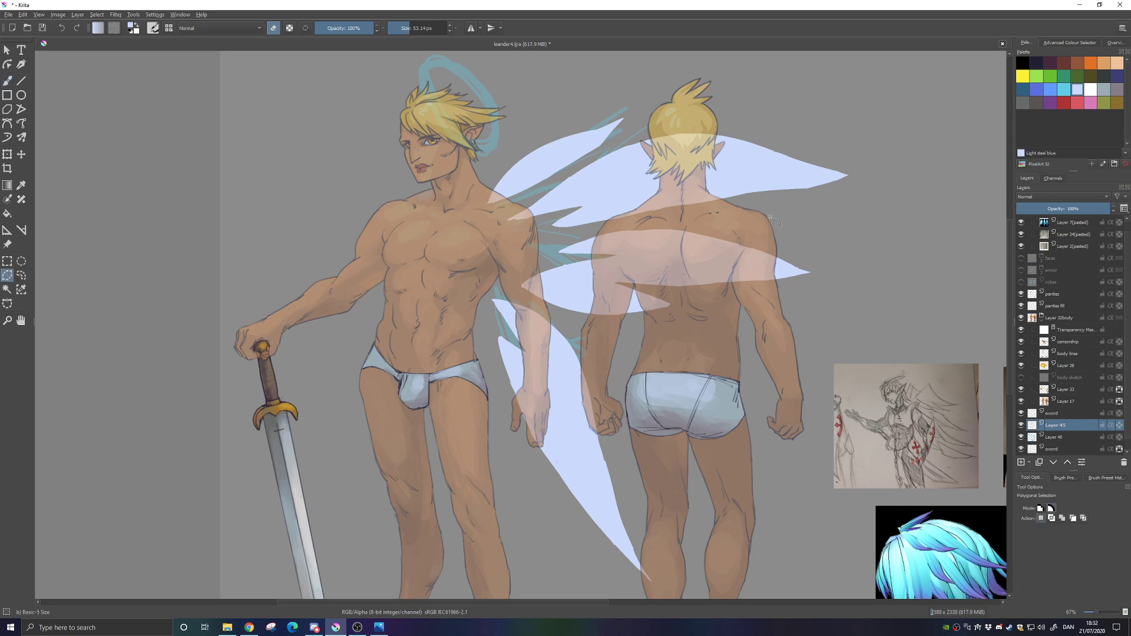
click(815, 156)
click(728, 183)
click(767, 190)
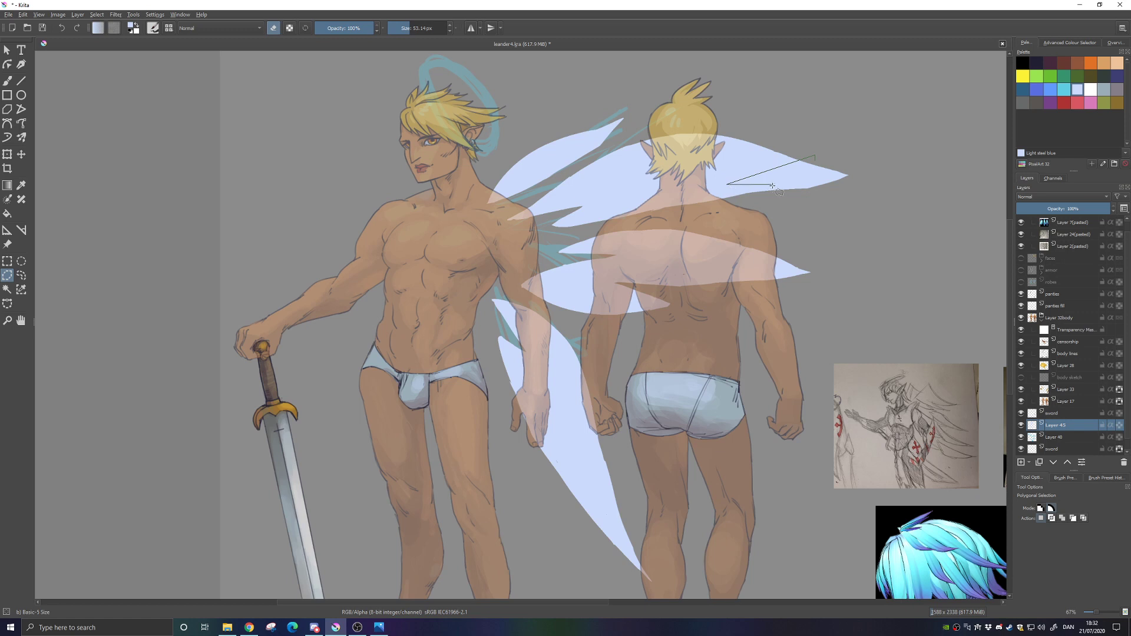
click(874, 196)
click(836, 149)
click(816, 152)
key(t)
drag(793, 202, 808, 176)
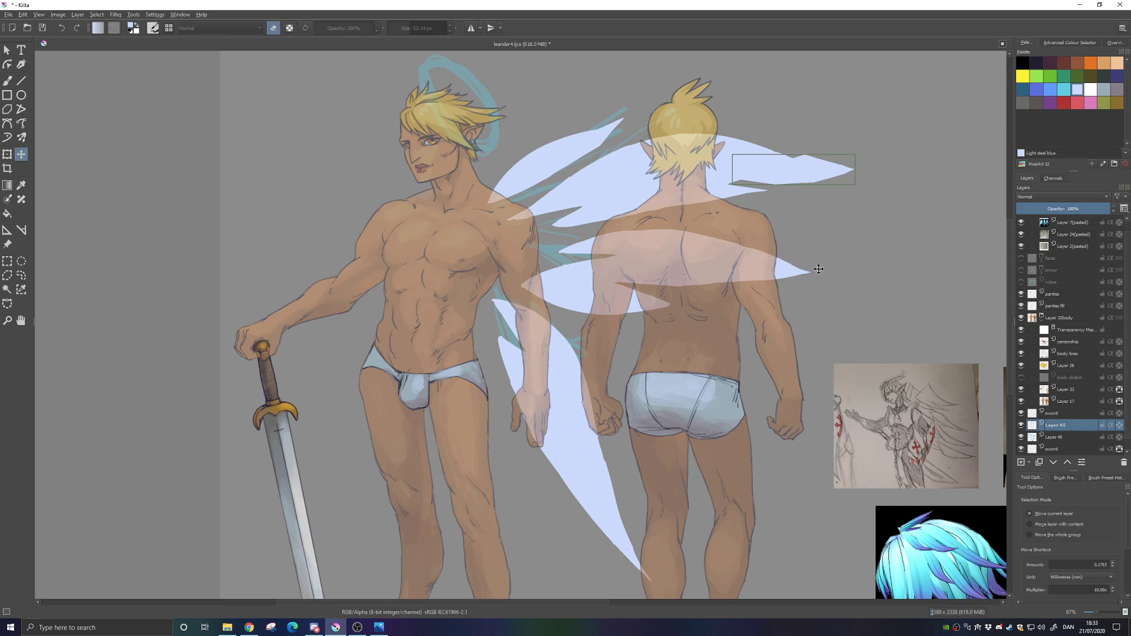
key(ctrl+z)
key(ctrl+z)
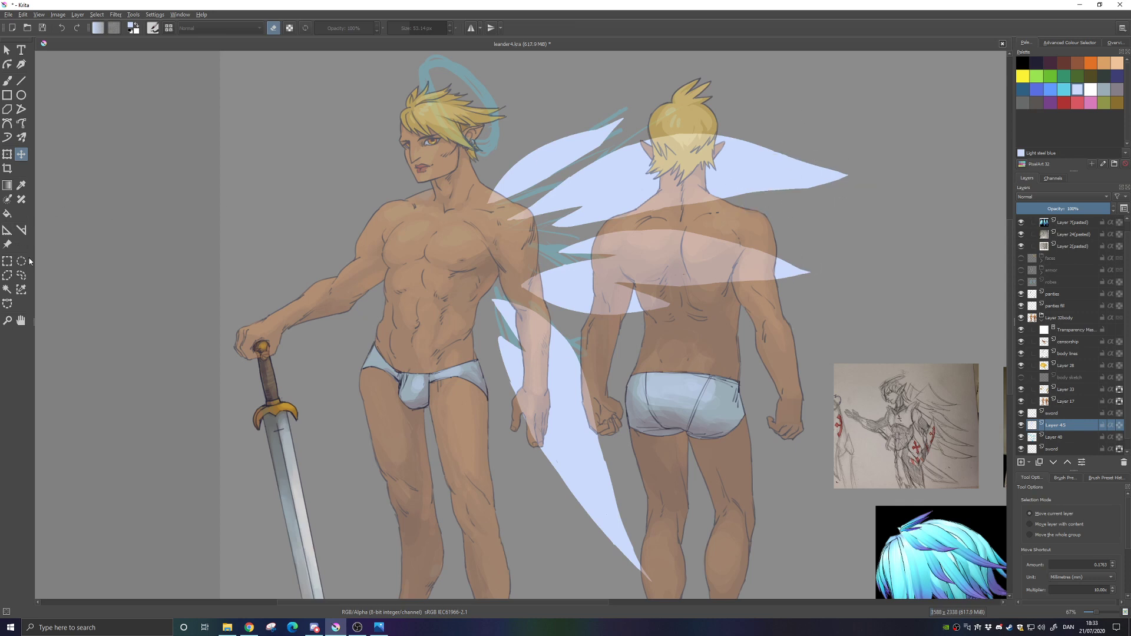
Try to move the upper-back feather's outer portion slightly down and inward using a larger polygonal selection
click(8, 275)
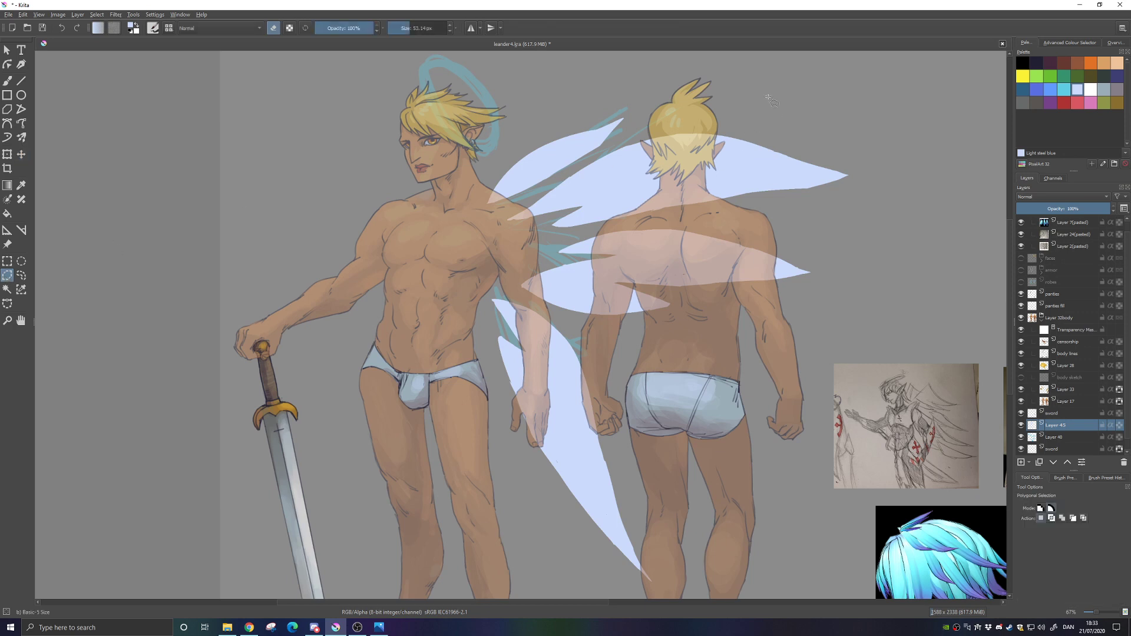
click(678, 220)
double_click(909, 148)
key(t)
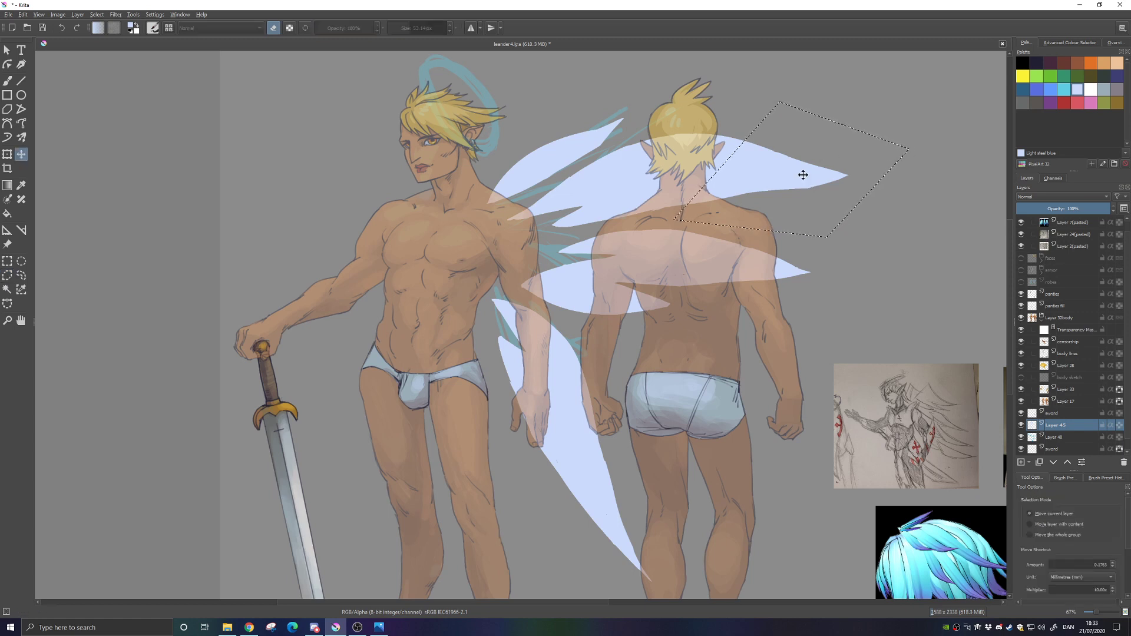
drag(802, 171, 788, 189)
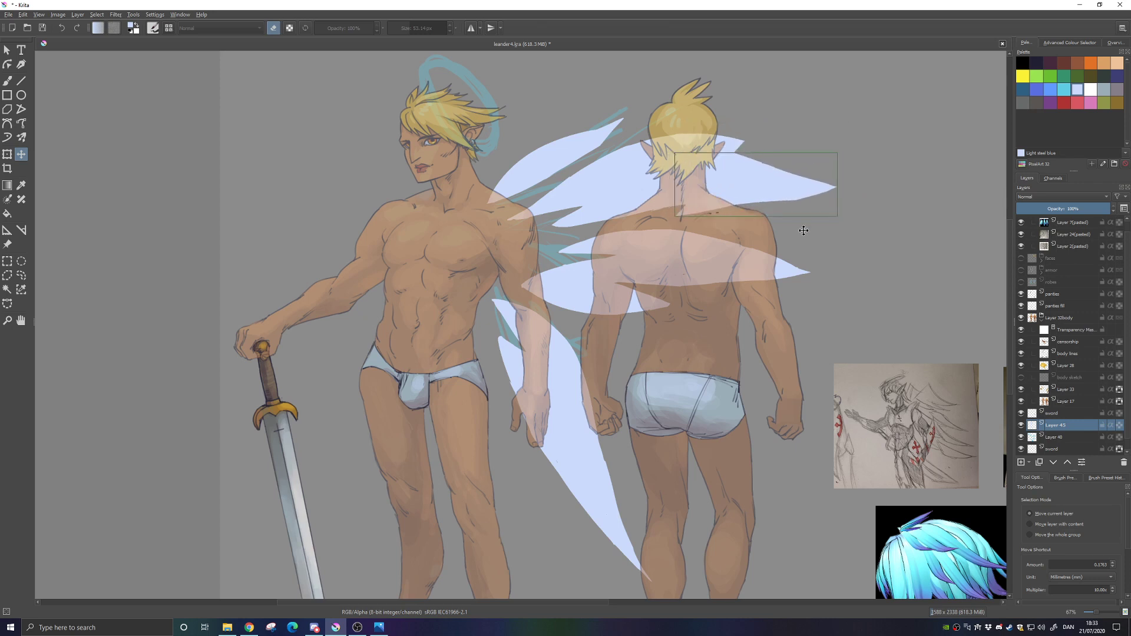
key(Return)
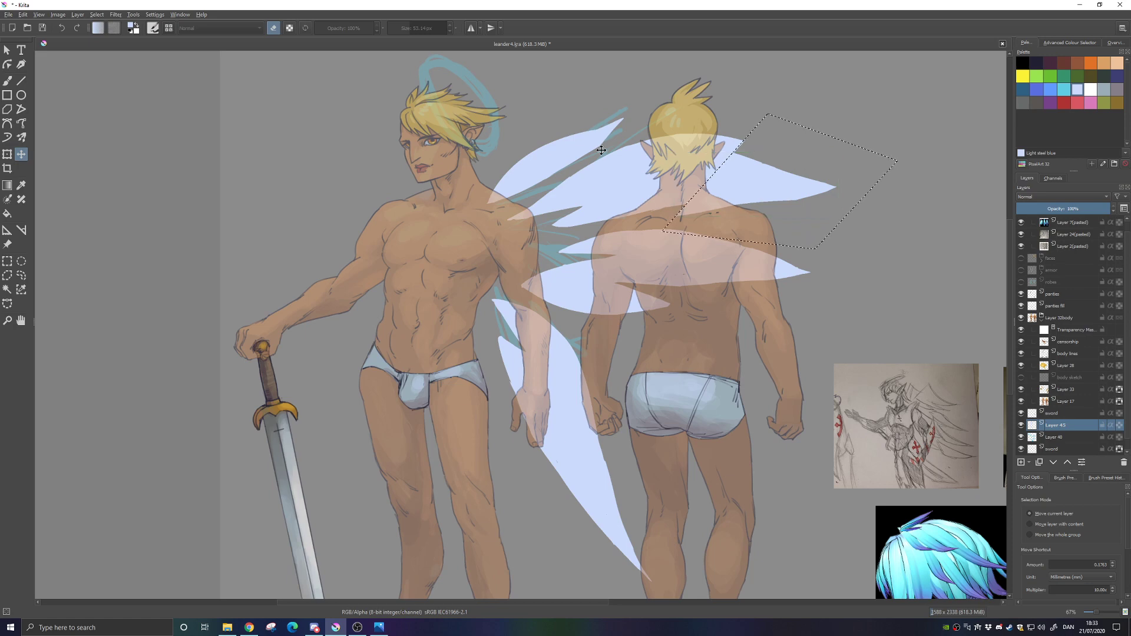
key(ctrl+shift+a)
mouse_move(595, 288)
mouse_down()
mouse_move(612, 302)
mouse_move(605, 275)
mouse_up()
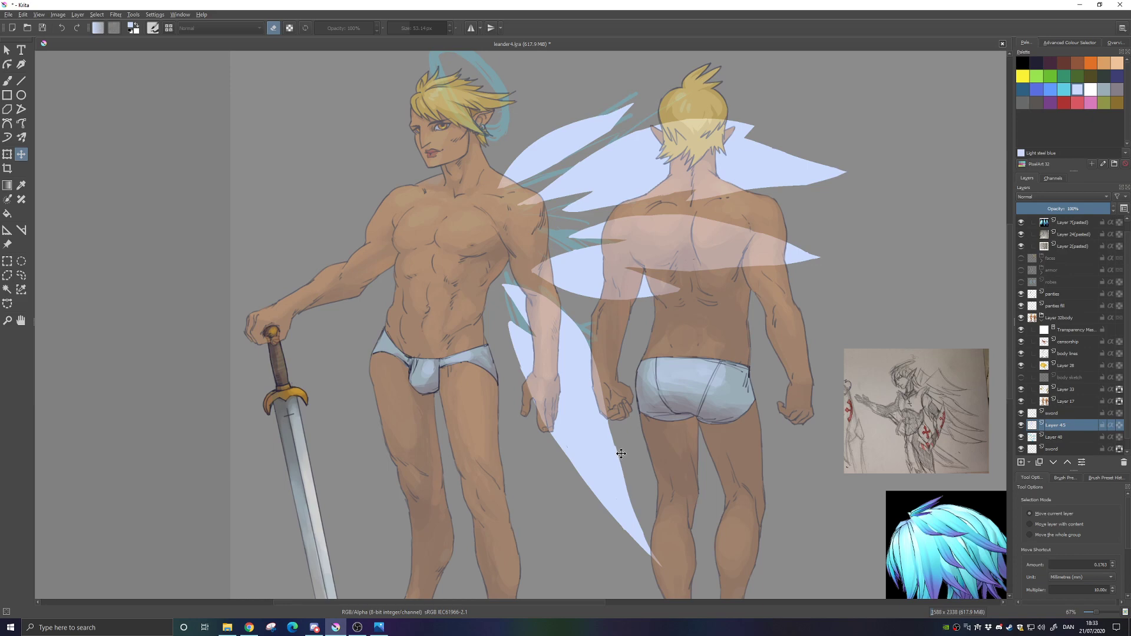
key(ctrl+z)
key(ctrl+z)
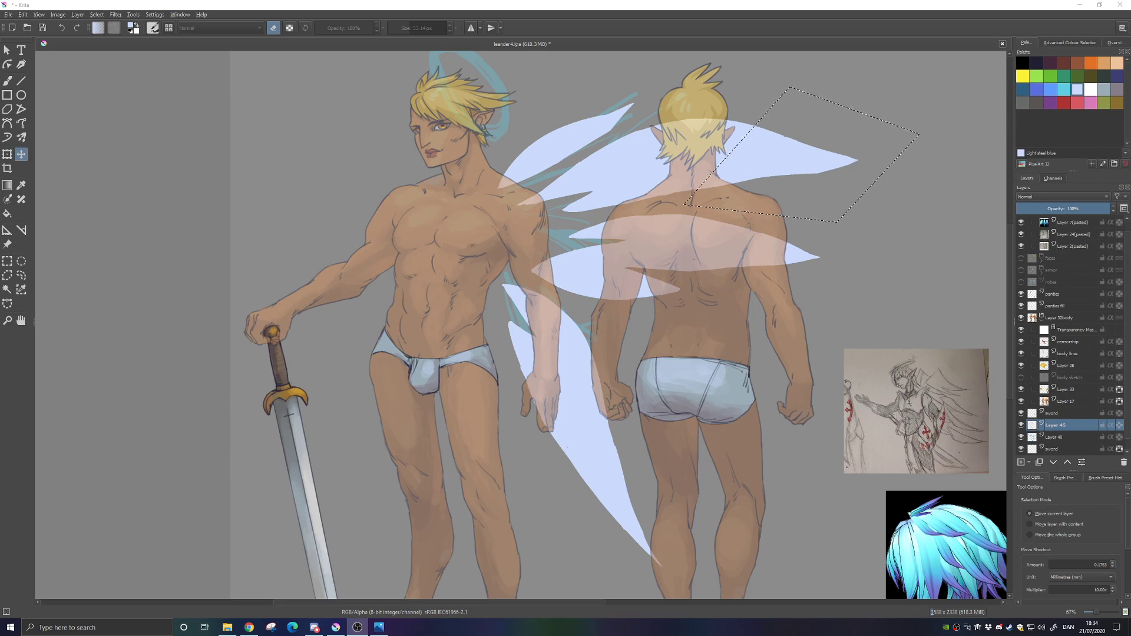
click(616, 285)
drag(634, 270, 616, 318)
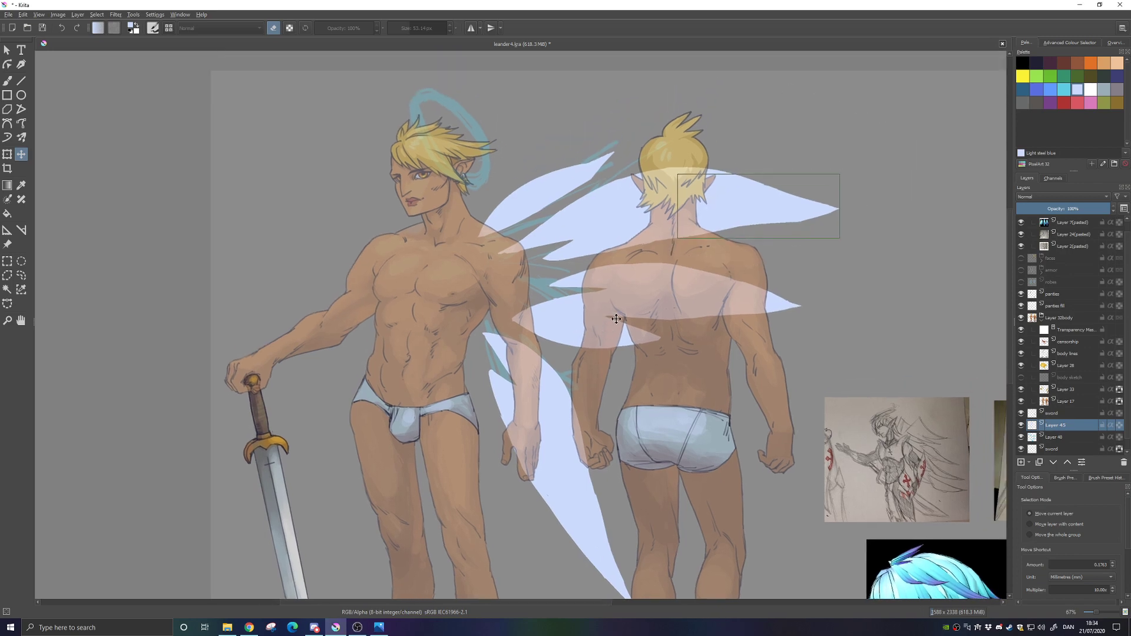
key(Return)
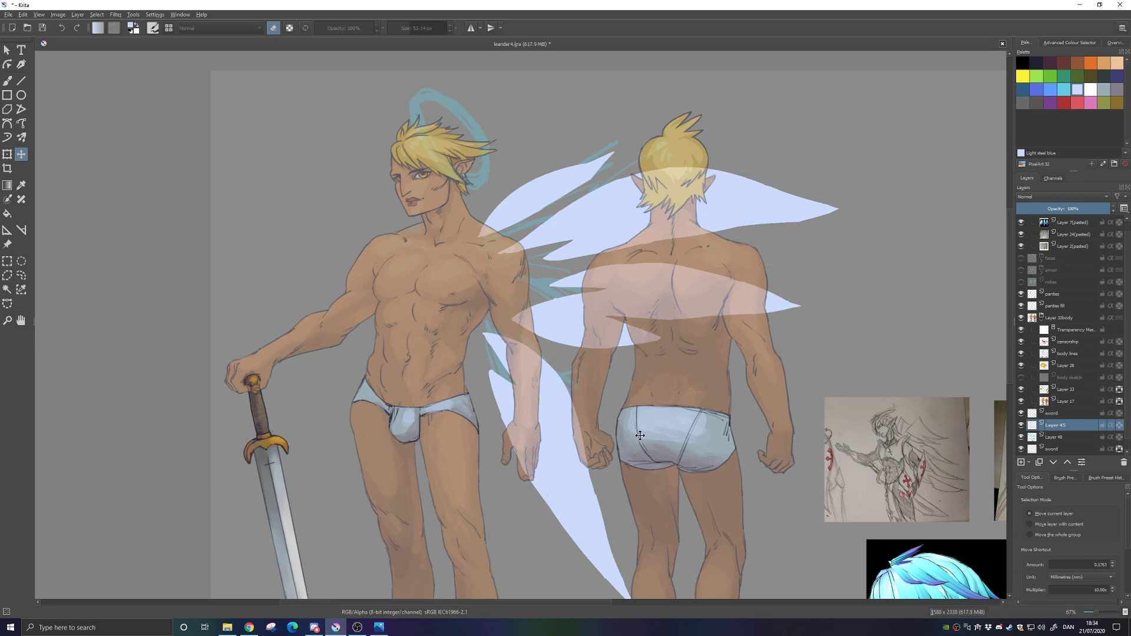
Set the body group's opacity to 100% to check the wings behind the fully opaque figures
drag(642, 396, 660, 378)
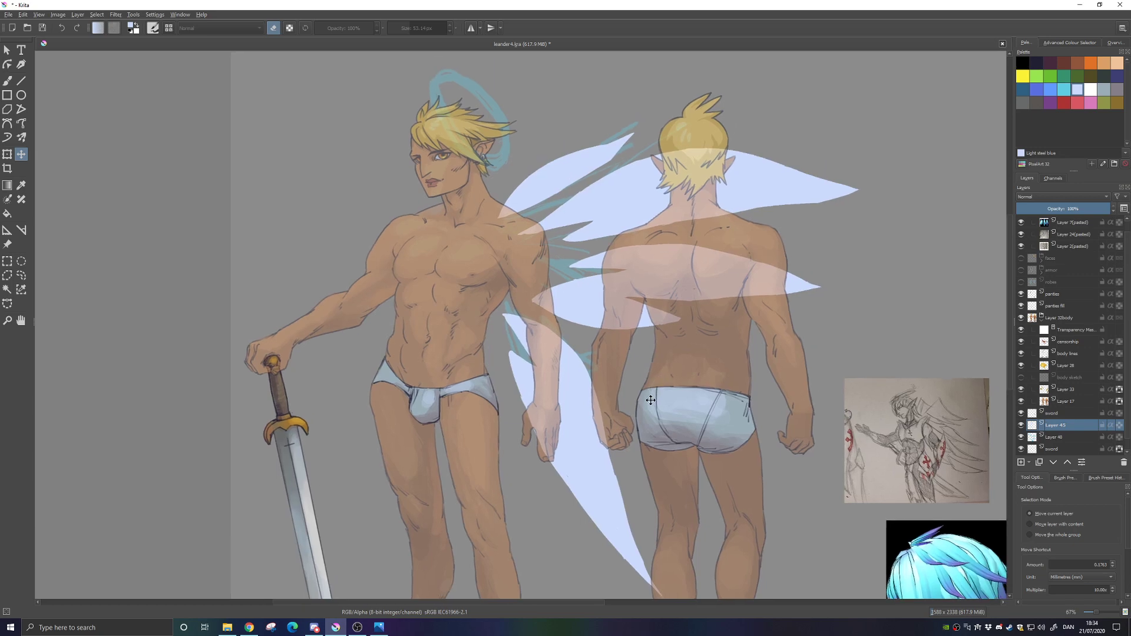
key(minus)
key(minus)
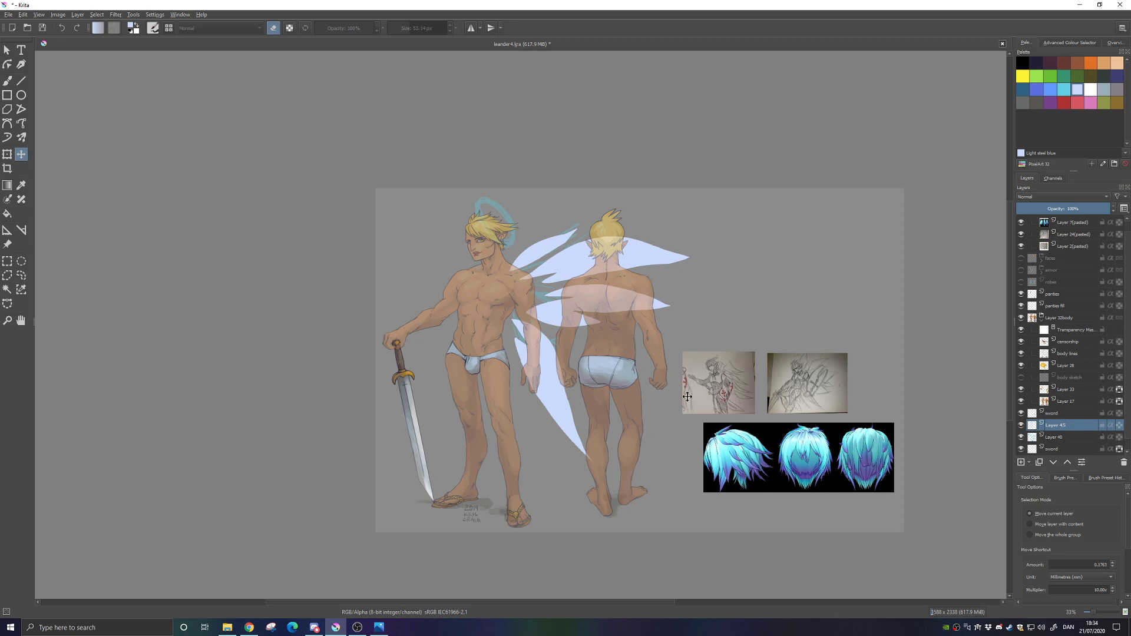
click(1063, 318)
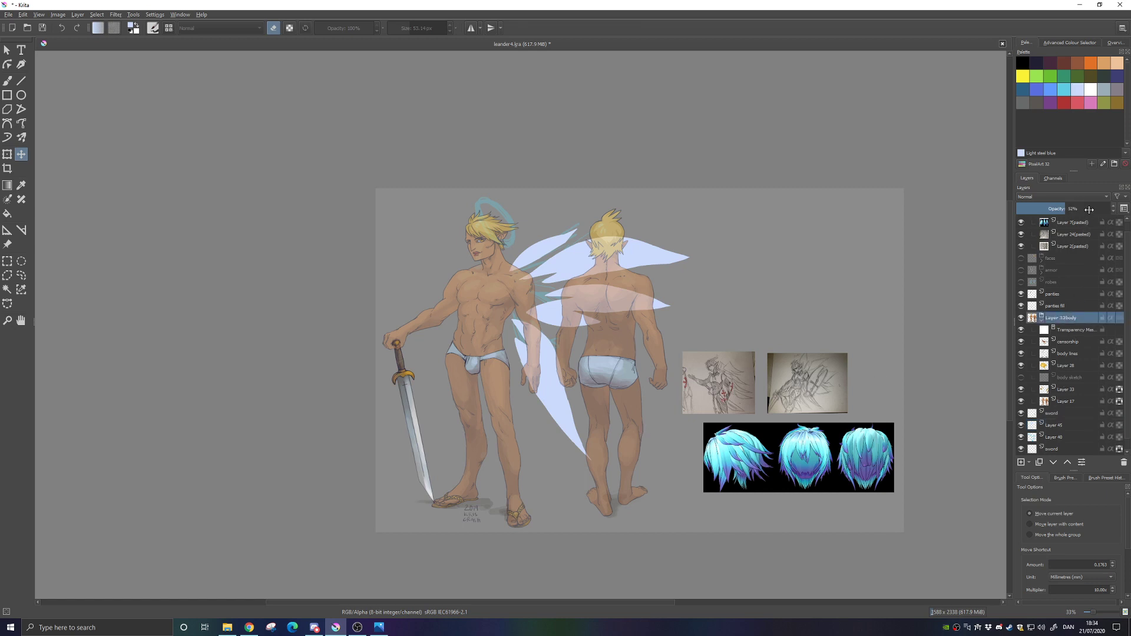
drag(1090, 208, 1112, 211)
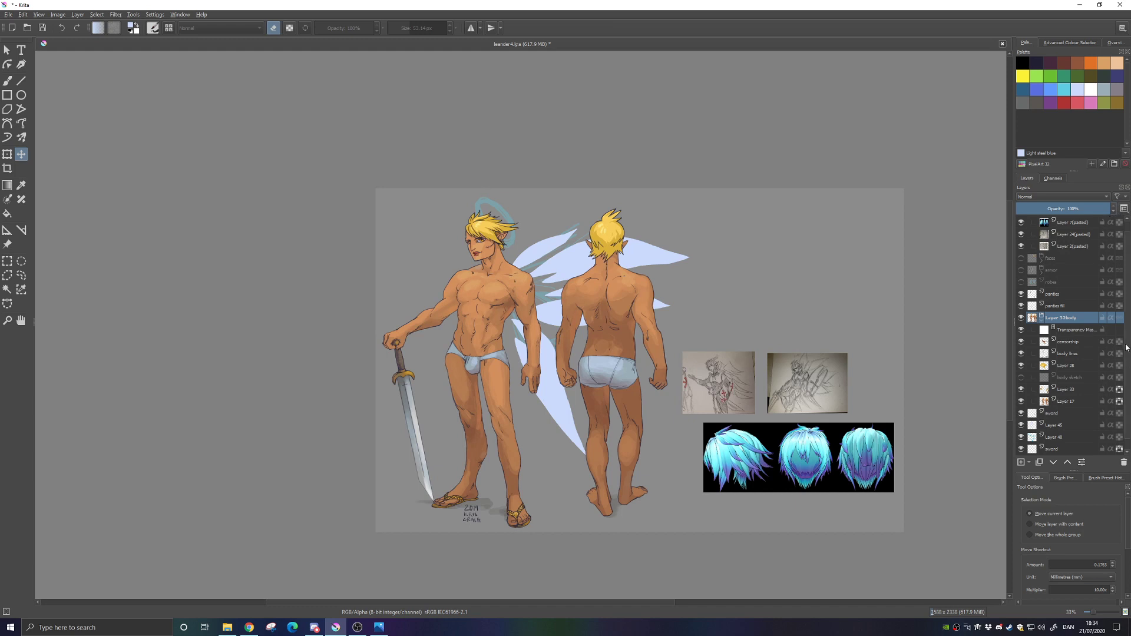
scroll(1127, 357, down, 1)
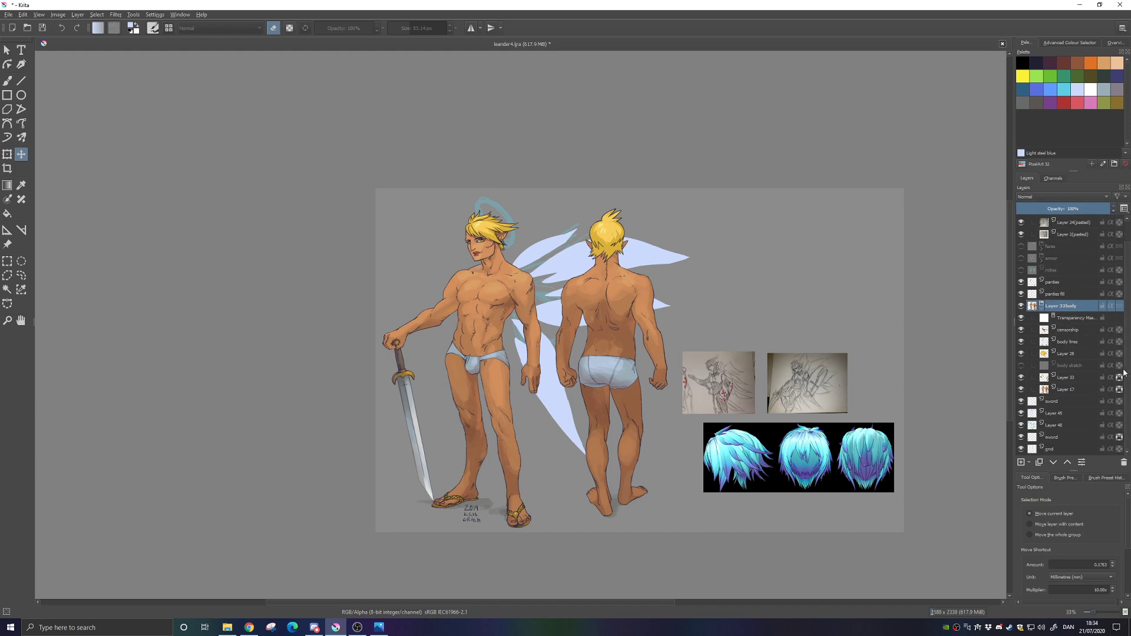
click(378, 626)
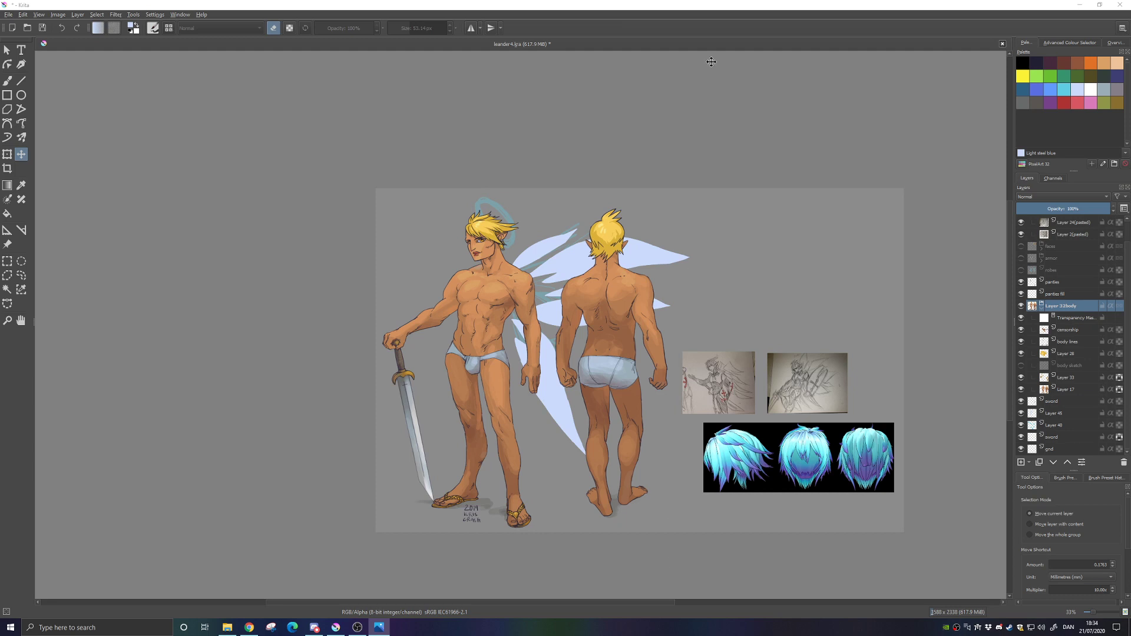
click(719, 10)
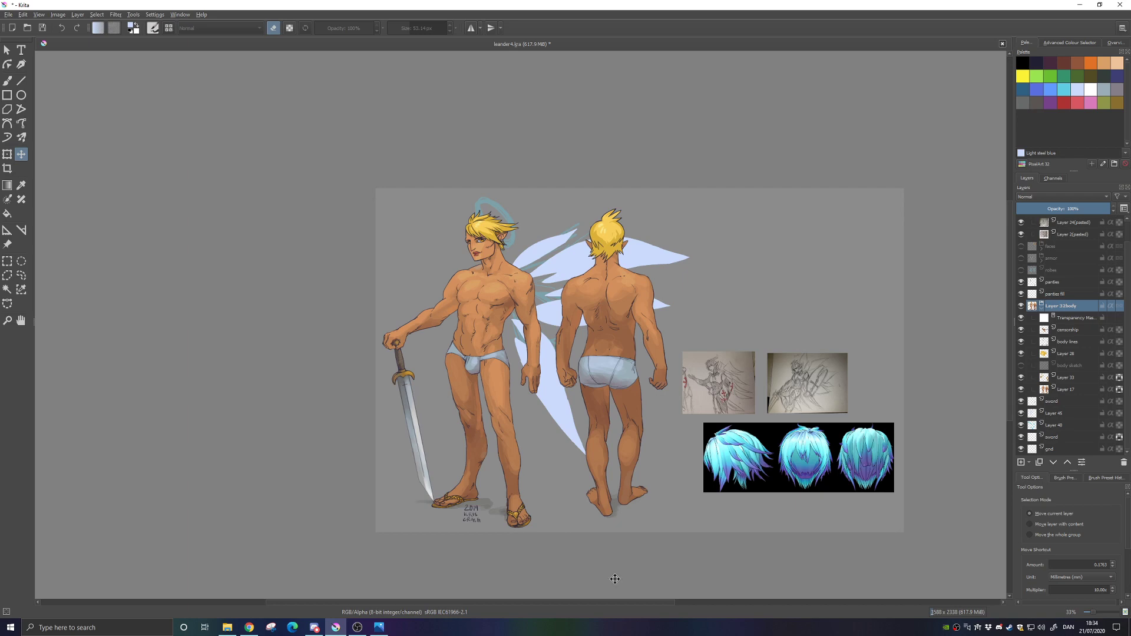
Set the body group's opacity to 78% so the wings show through the figures
key(plus)
key(plus)
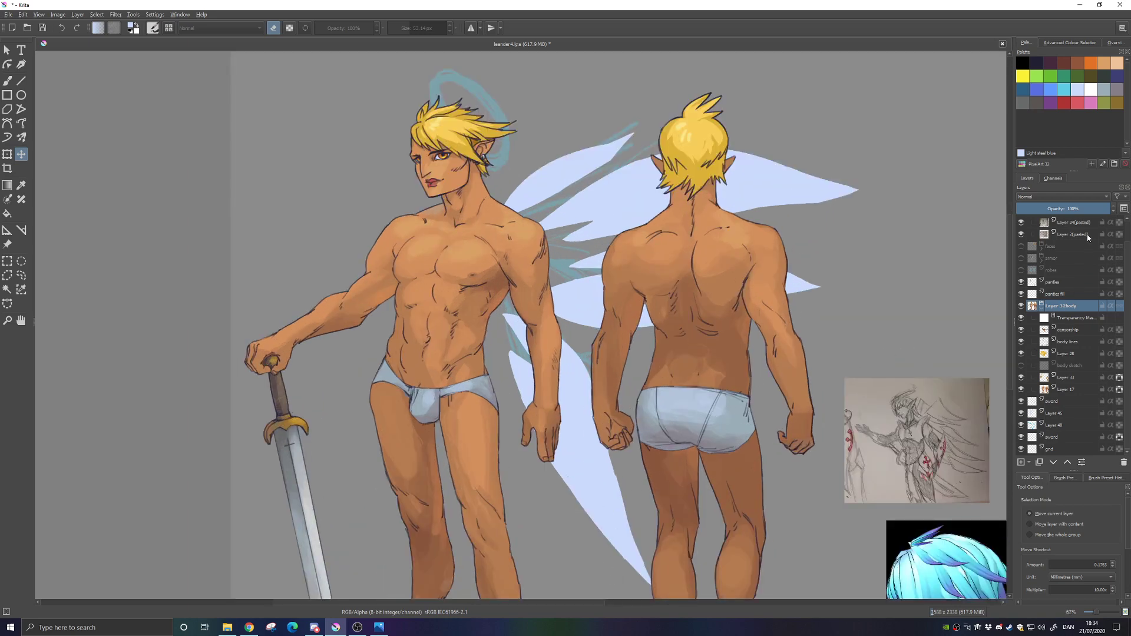
drag(1096, 207, 1090, 209)
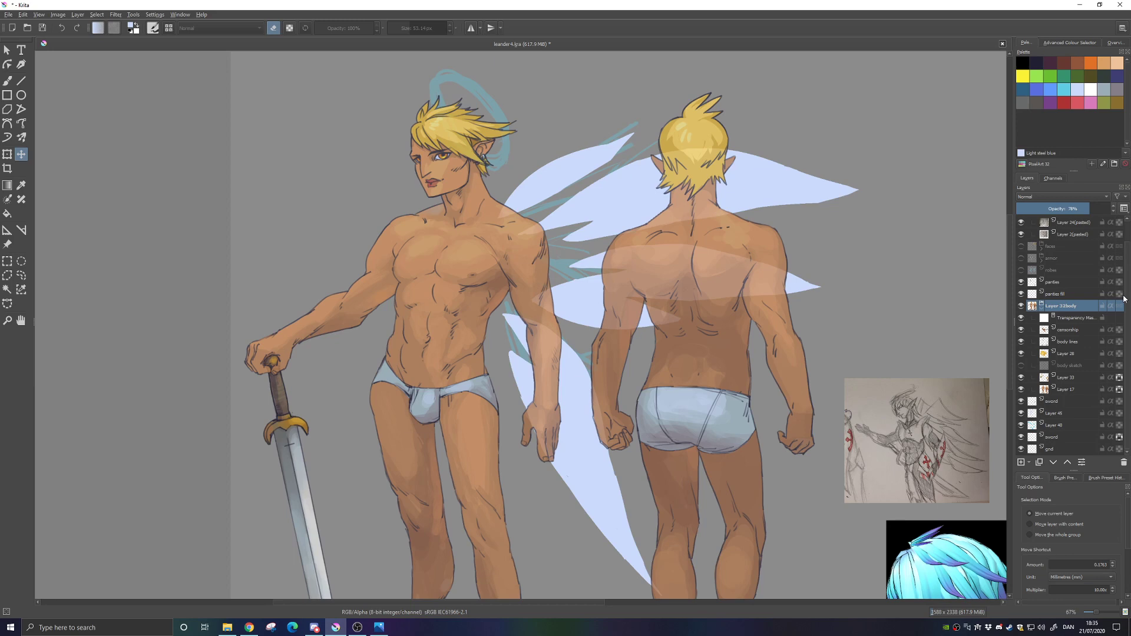
On the feather layer, outline-select the uppermost feather beside the front figure's shoulder and move it slightly up and outward
click(1061, 414)
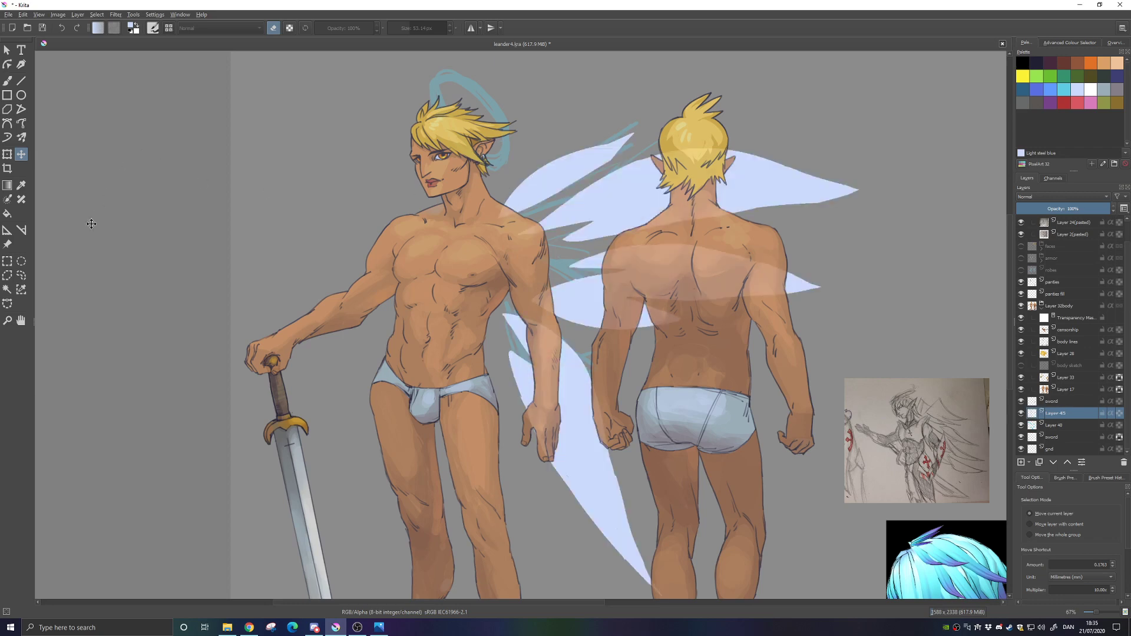
click(21, 275)
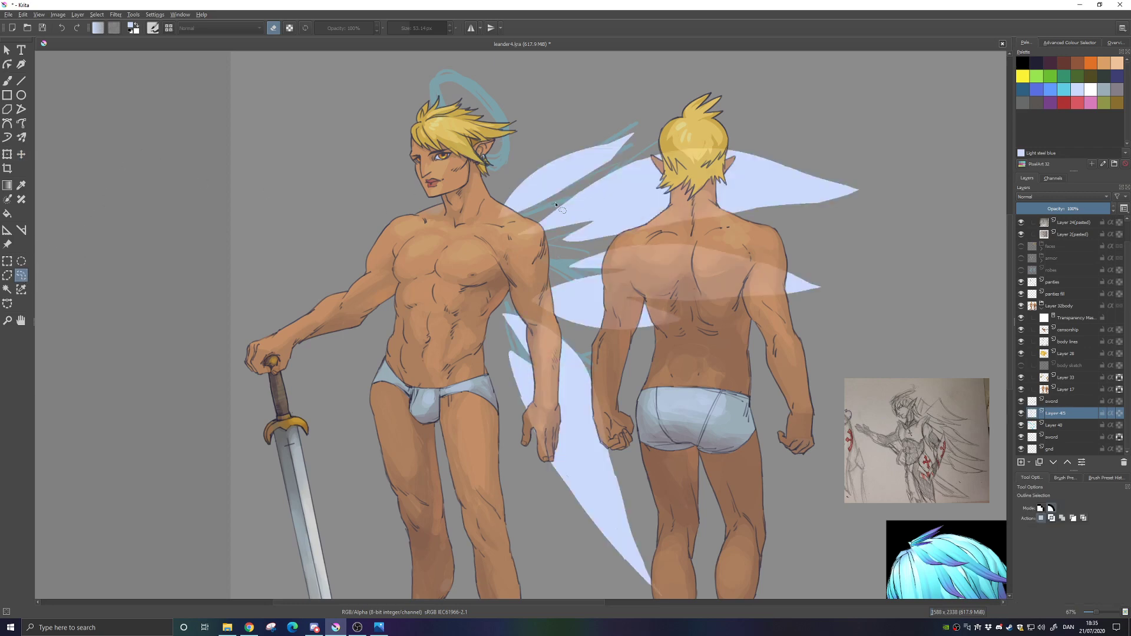
mouse_move(552, 204)
mouse_down()
mouse_move(614, 166)
mouse_move(642, 116)
mouse_move(536, 140)
mouse_move(491, 191)
mouse_move(489, 237)
mouse_move(569, 176)
mouse_up()
key(t)
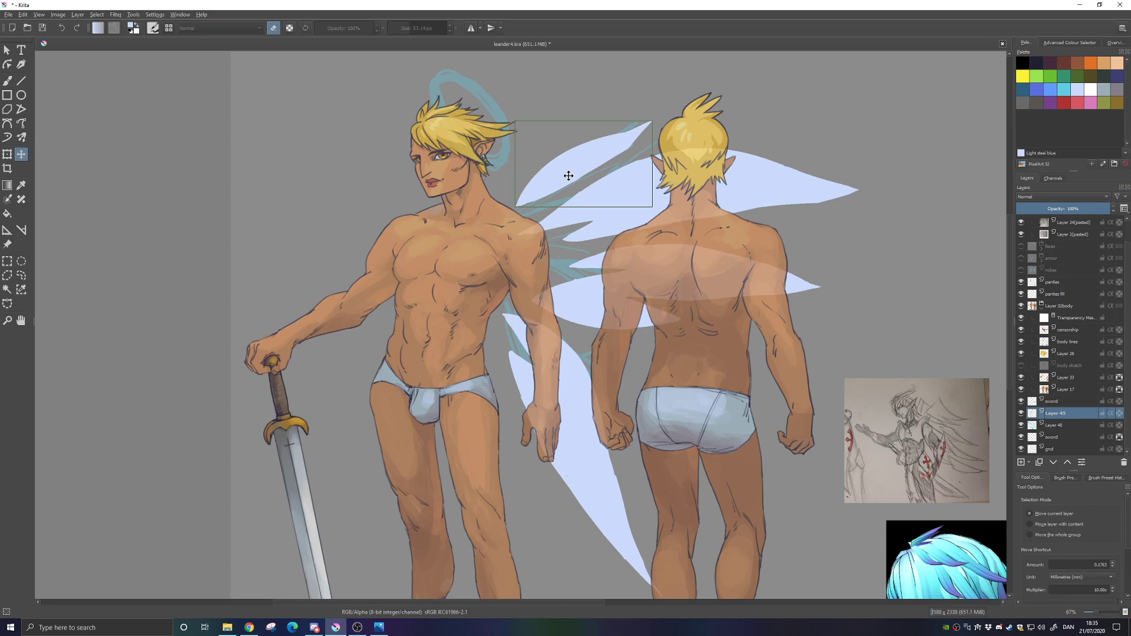
Undo the top feather's move, deselect it, and trim its inner end beside the front figure's shoulder with the eraser
key(ctrl+z)
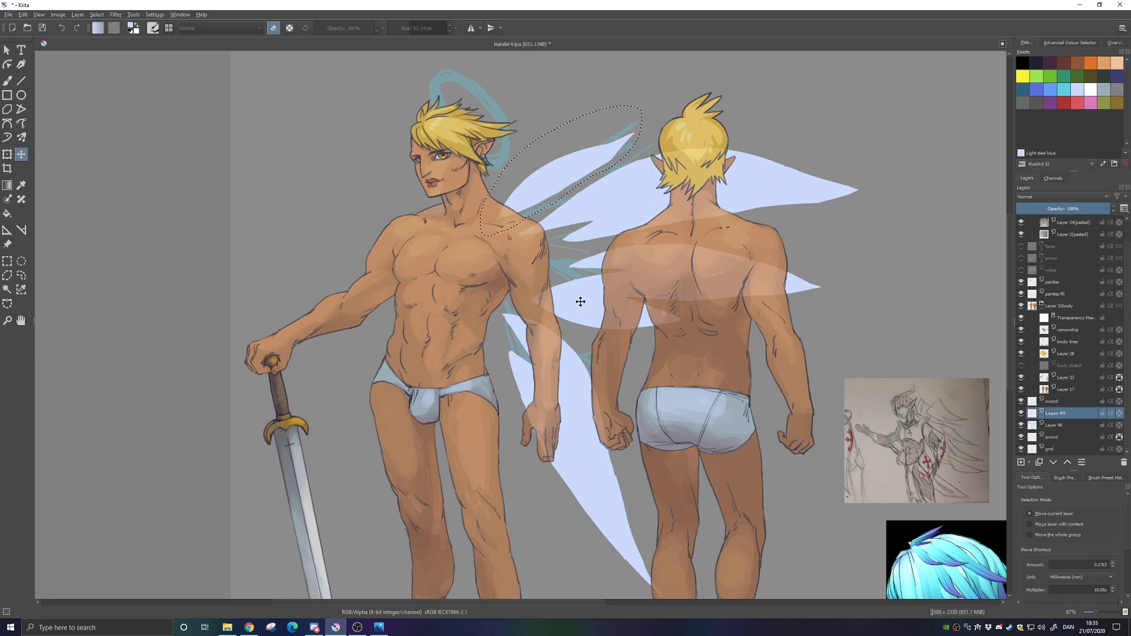
key(ctrl+shift+a)
key(b)
key(e)
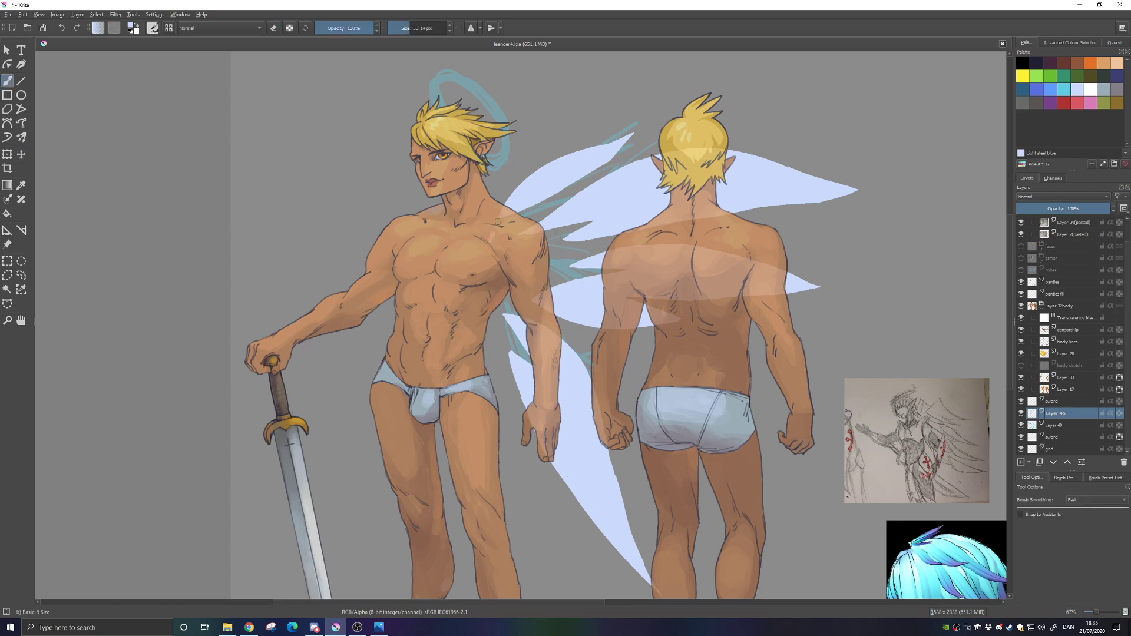
drag(494, 237, 542, 151)
key(ctrl+z)
key(e)
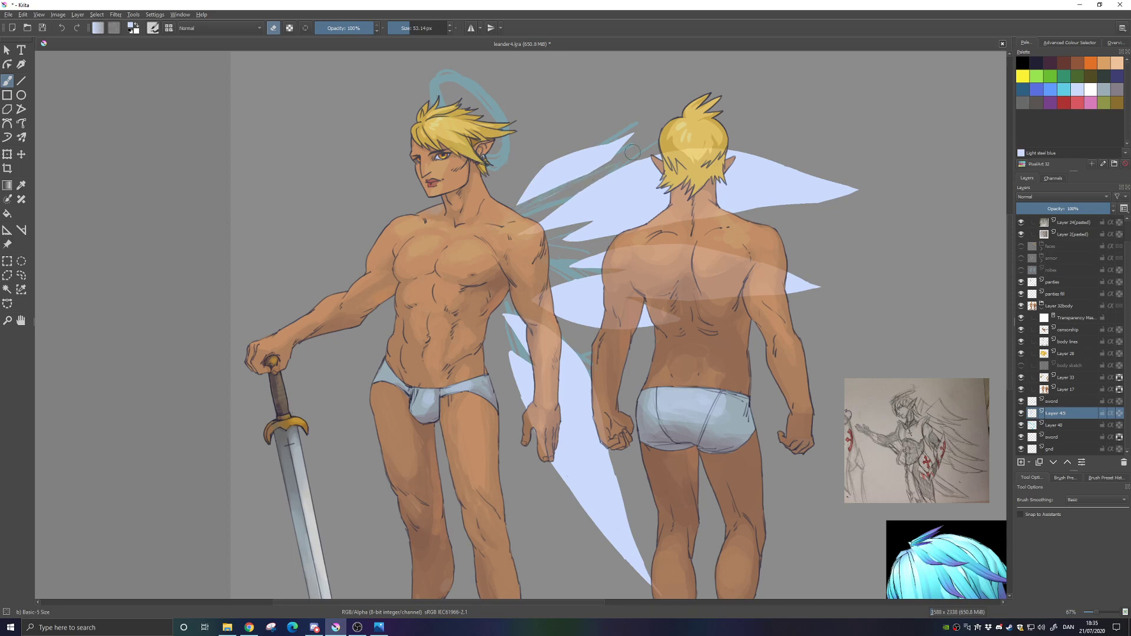
Try erasing along the lower edge of the second wing feather between the two figures, undoing the strokes
drag(590, 224, 568, 238)
key(ctrl+z)
mouse_move(592, 222)
mouse_down()
mouse_move(533, 251)
mouse_move(661, 246)
mouse_move(622, 233)
mouse_move(576, 245)
mouse_move(636, 222)
mouse_move(575, 249)
mouse_move(708, 228)
mouse_up()
key(ctrl+z)
key(ctrl+z)
key(ctrl+z)
drag(638, 218, 749, 227)
key(ctrl+z)
key(ctrl+z)
key(ctrl+z)
Copy the layer with the light blue wing feathers and paste it as a separate layer
mouse_move(617, 395)
mouse_down()
mouse_move(624, 381)
mouse_move(599, 320)
mouse_up()
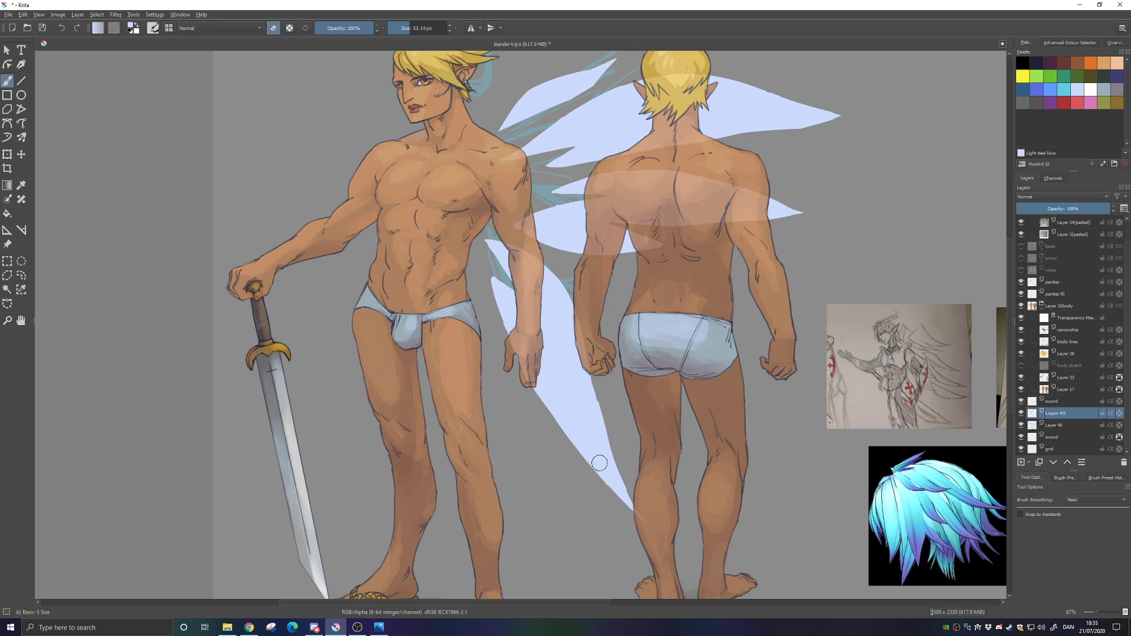
drag(569, 321, 610, 396)
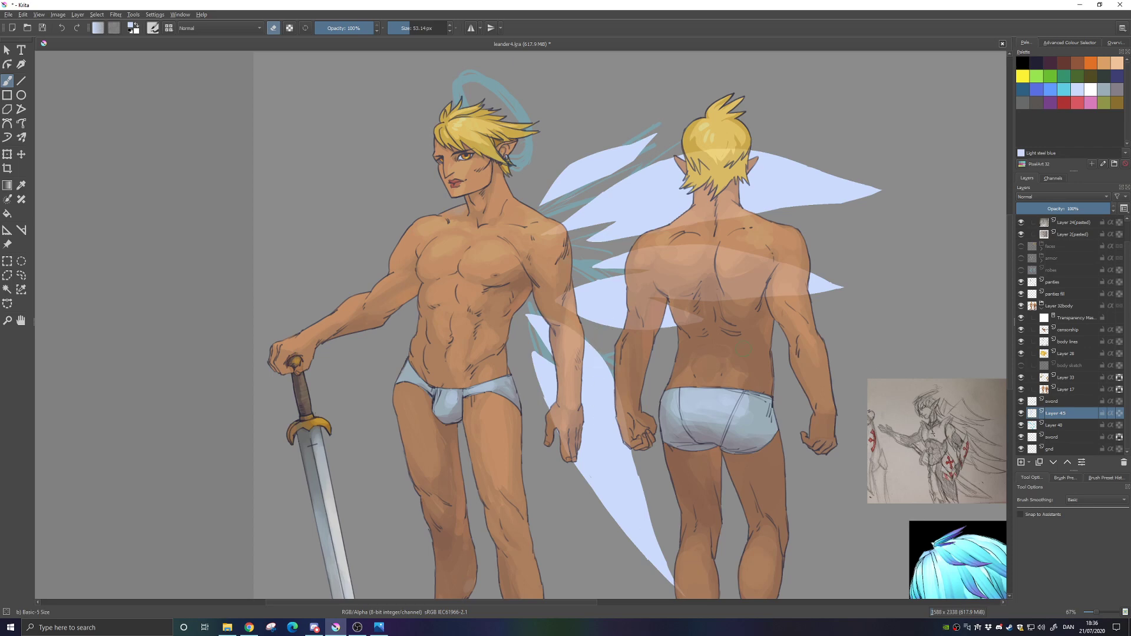
right_click(1076, 417)
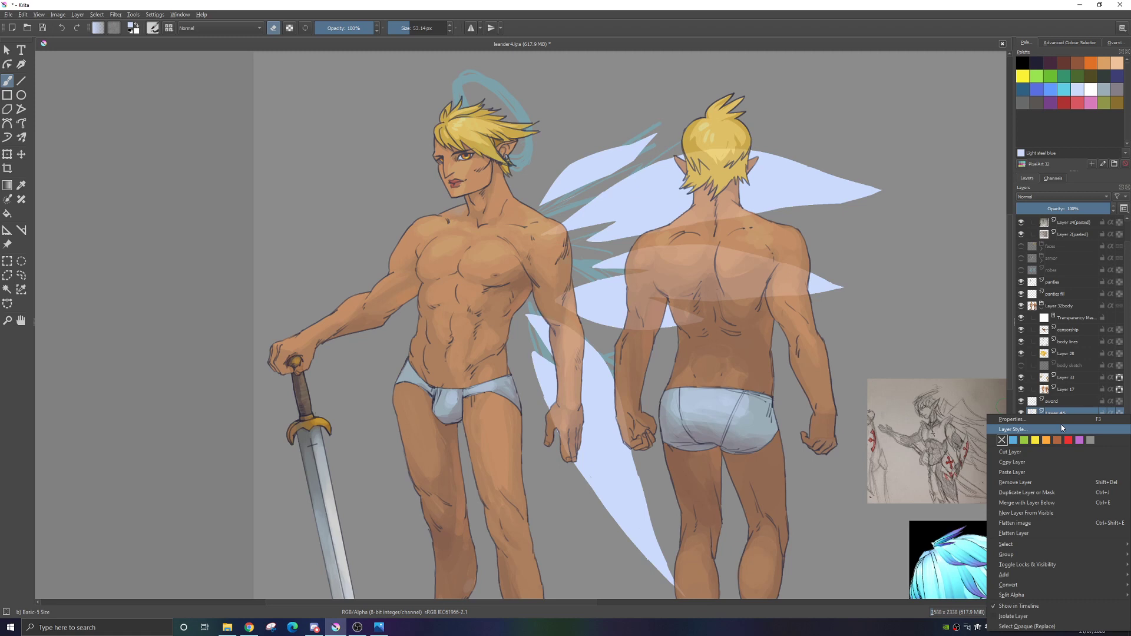
click(1037, 462)
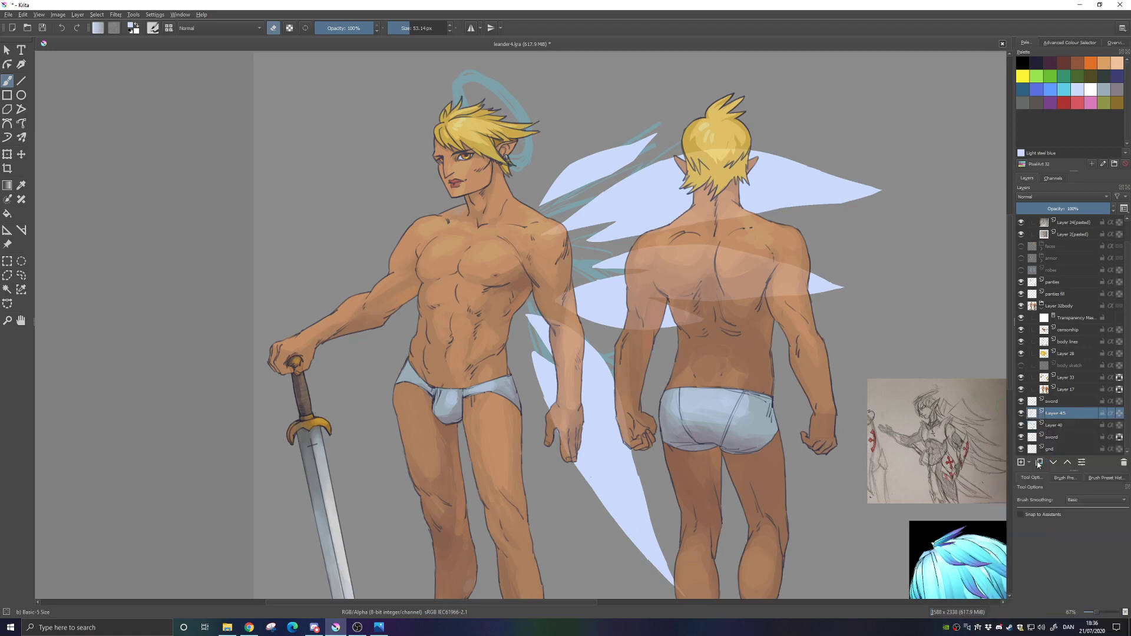
right_click(1066, 418)
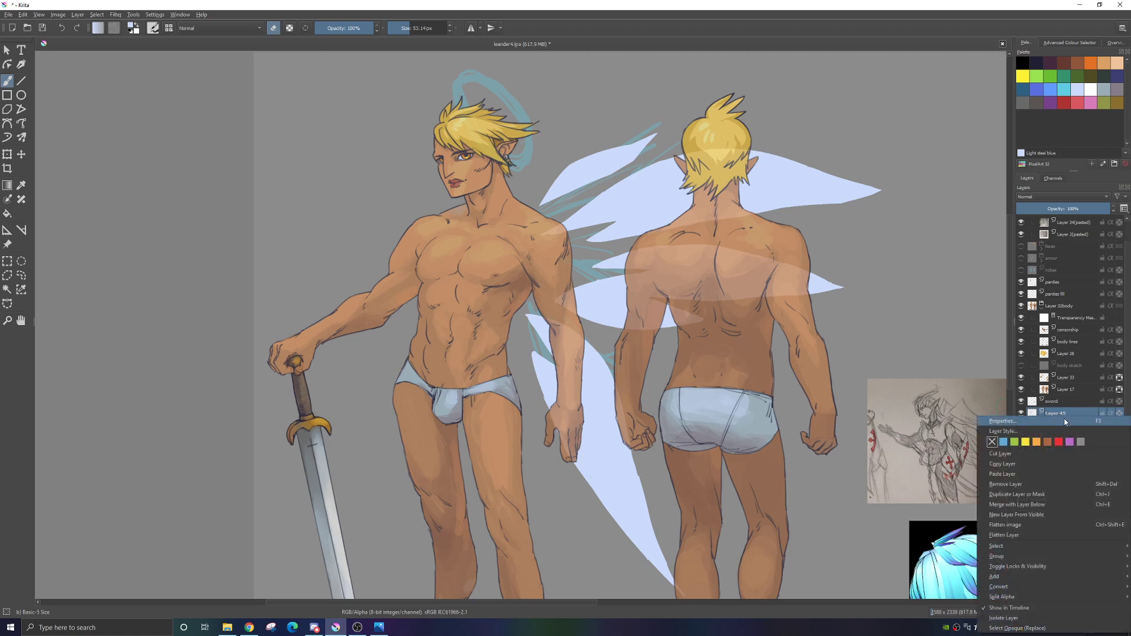
click(1026, 475)
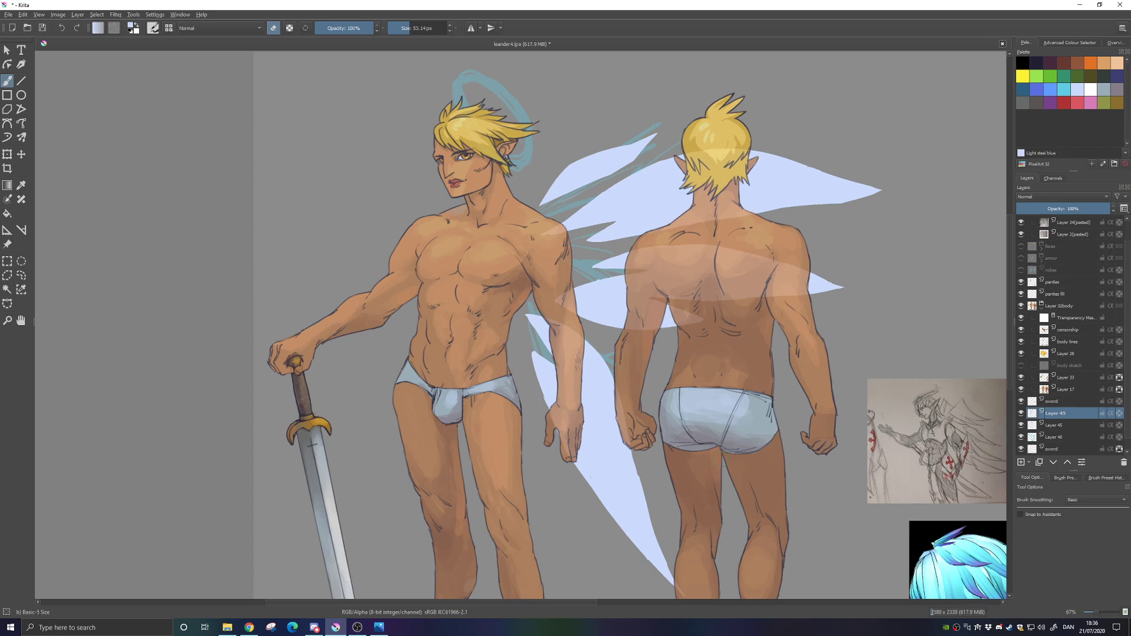
Move the pasted wing copy to the left so that it lies behind the front-facing figure
key(t)
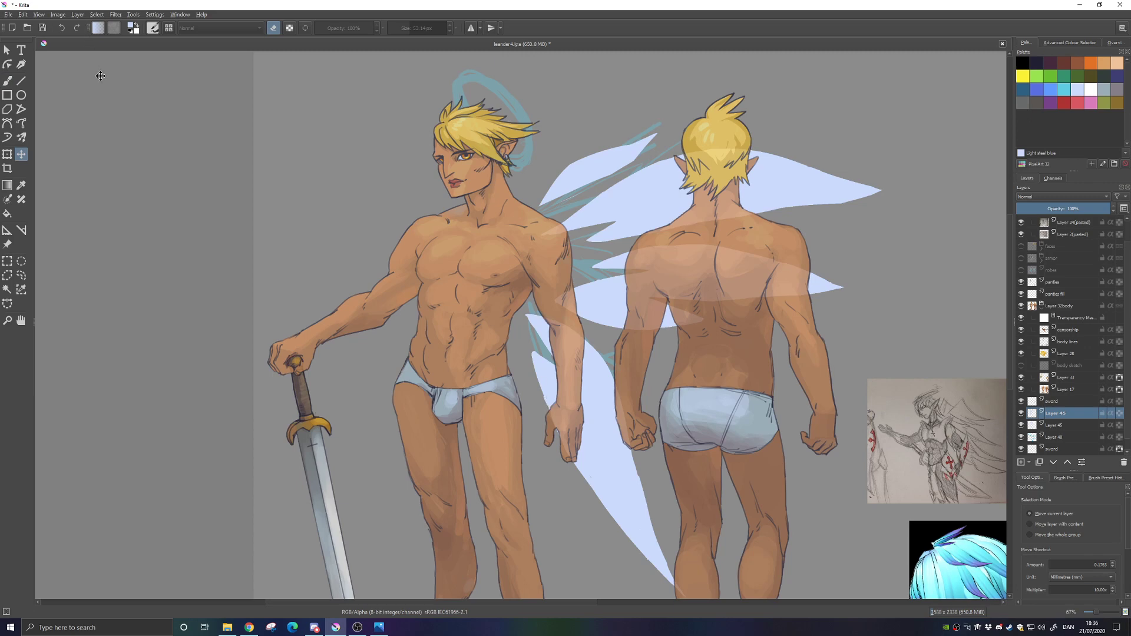
right_click(592, 211)
right_click(595, 214)
click(23, 15)
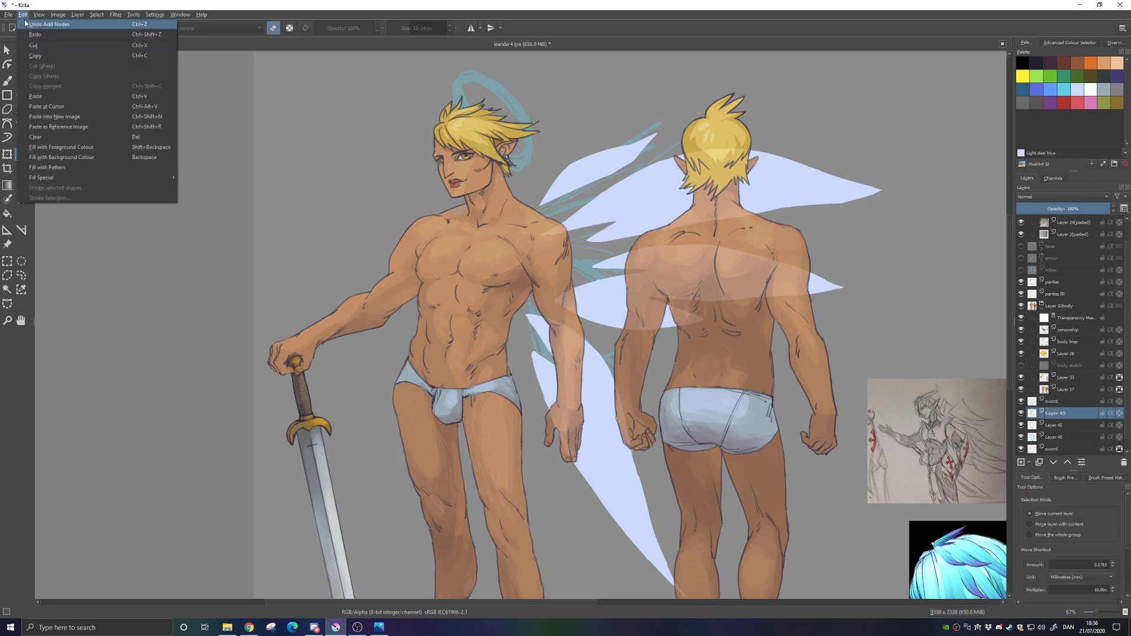
click(634, 217)
drag(643, 212, 609, 206)
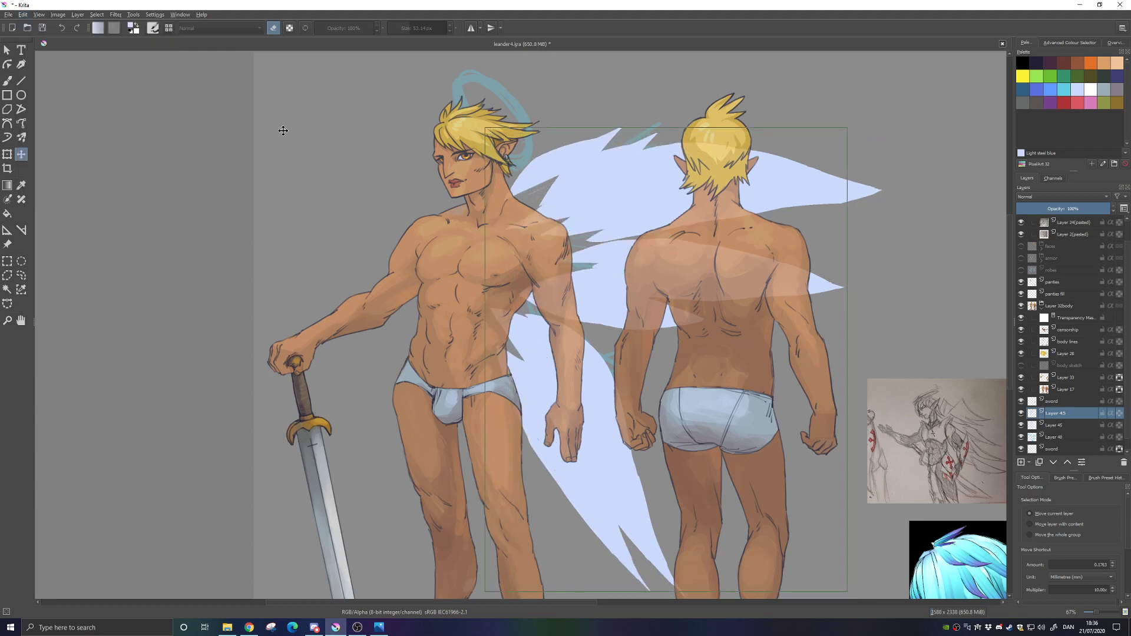
click(23, 14)
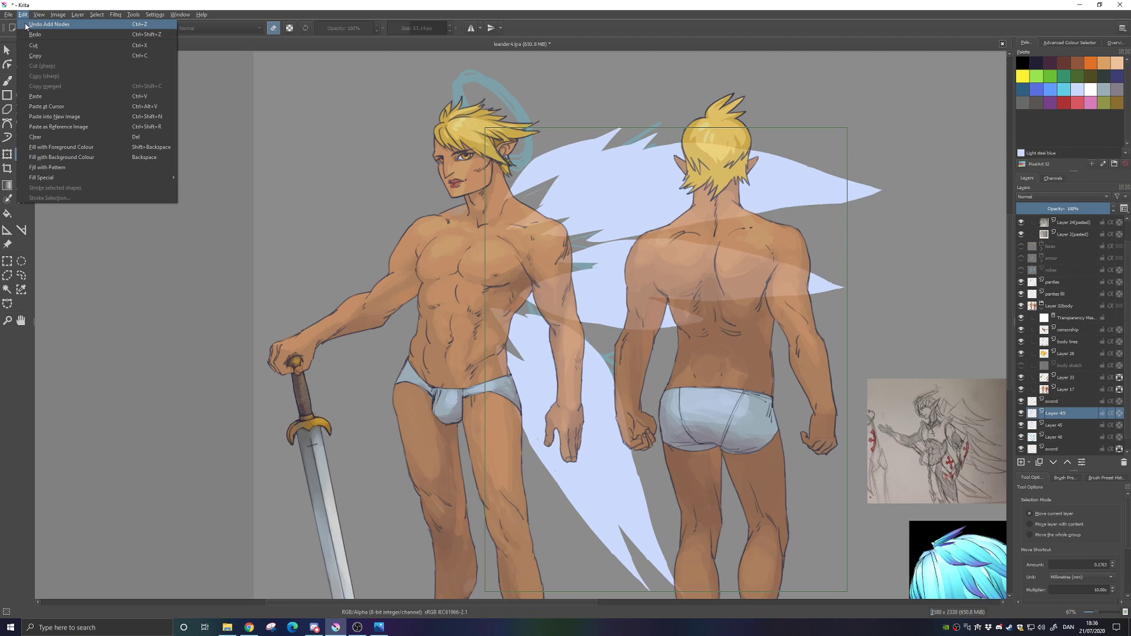
mouse_move(136, 19)
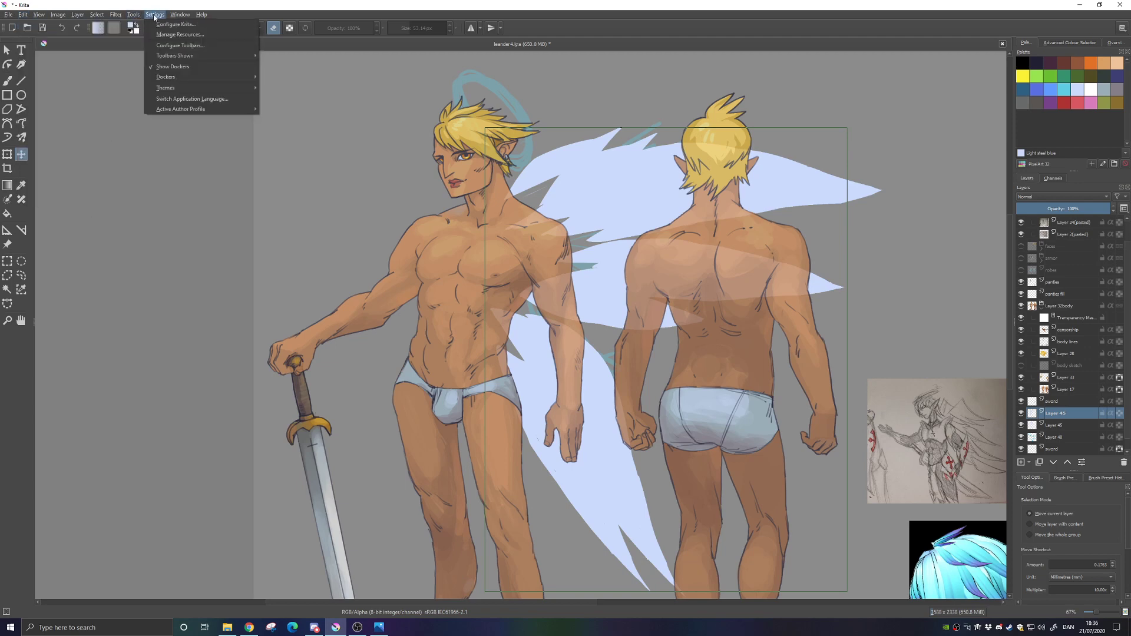
click(330, 139)
drag(537, 176, 398, 184)
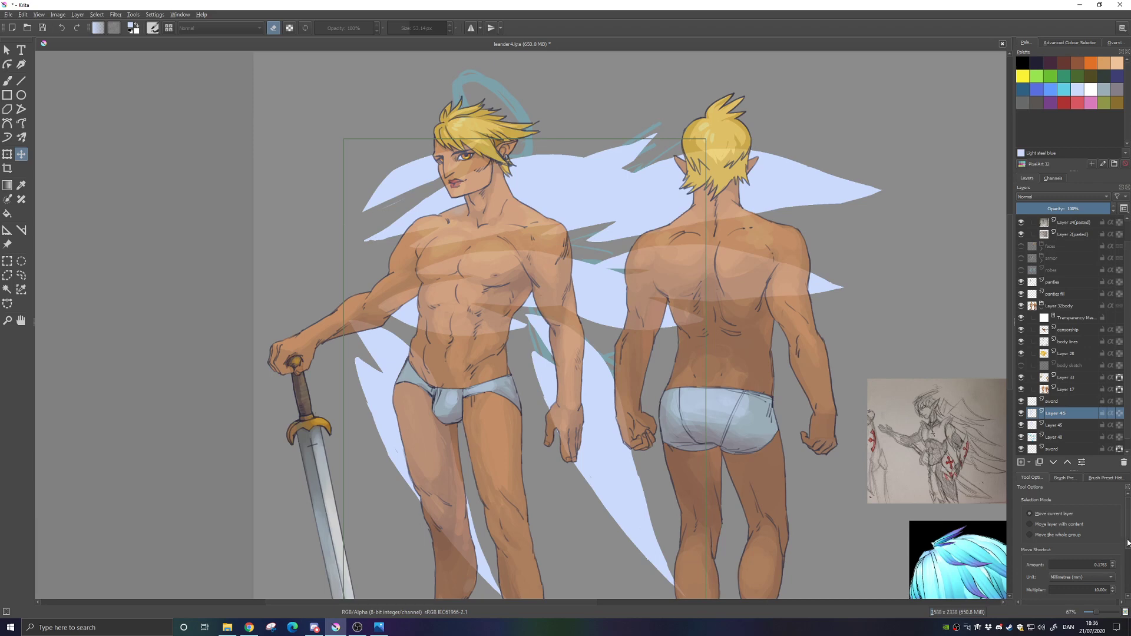
mouse_move(1127, 542)
mouse_down()
mouse_move(1122, 589)
mouse_move(1128, 531)
mouse_up()
mouse_move(528, 192)
mouse_down()
mouse_move(517, 187)
mouse_move(528, 186)
mouse_up()
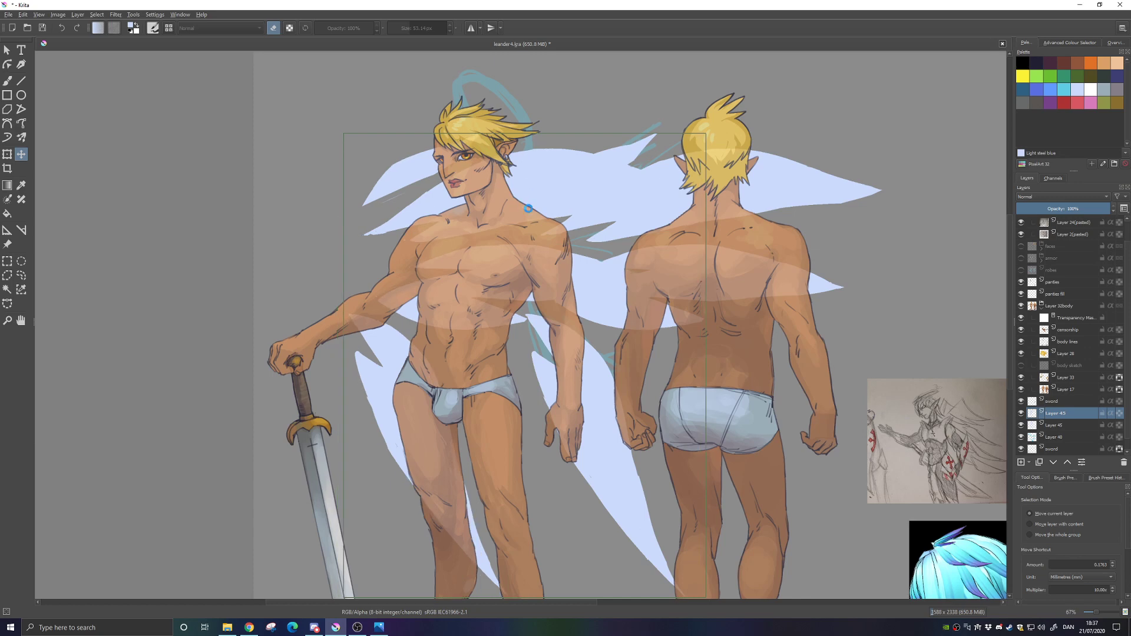
key(ctrl+t)
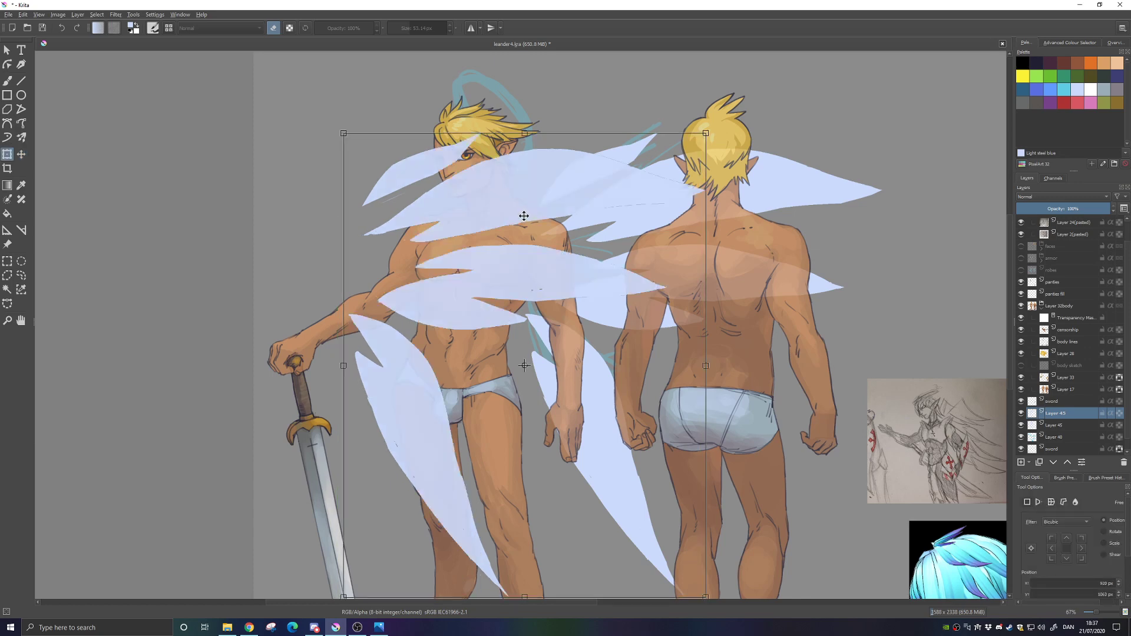
drag(515, 200, 539, 214)
key(ctrl+z)
key(Escape)
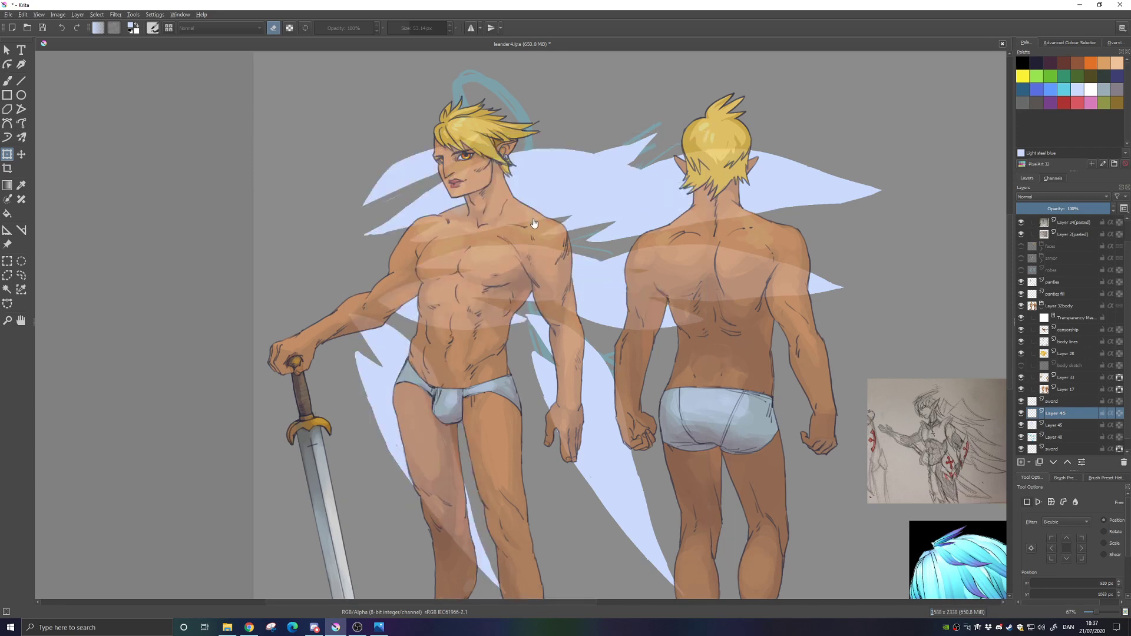
click(532, 189)
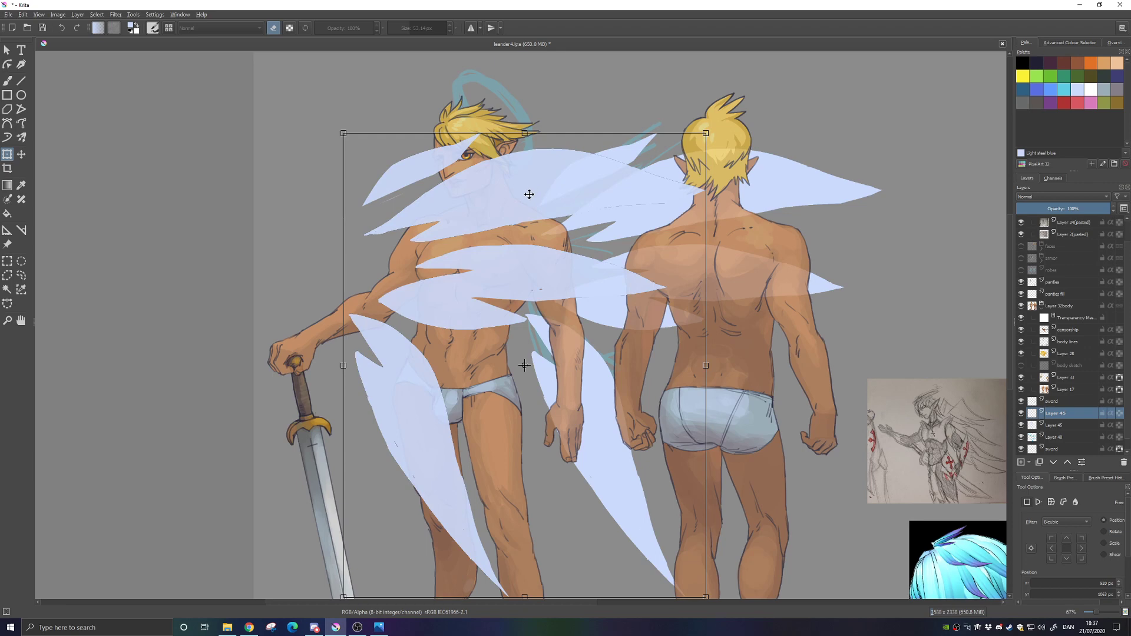
drag(531, 190, 530, 195)
key(Return)
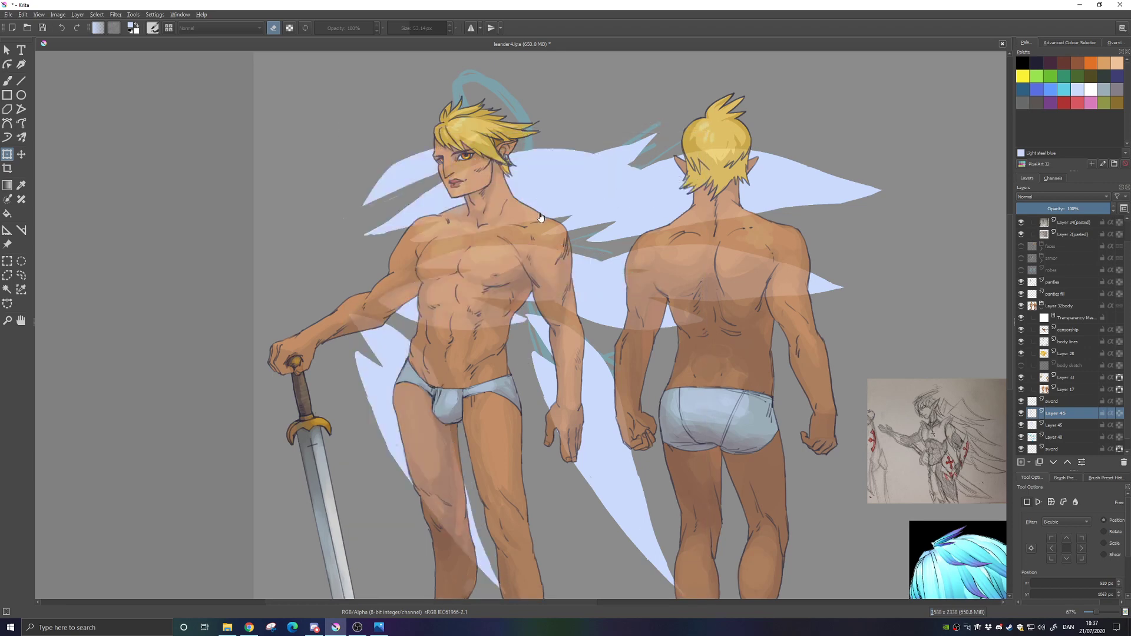
Nudge the wing copy slightly further left and up behind the front-facing figure
key(t)
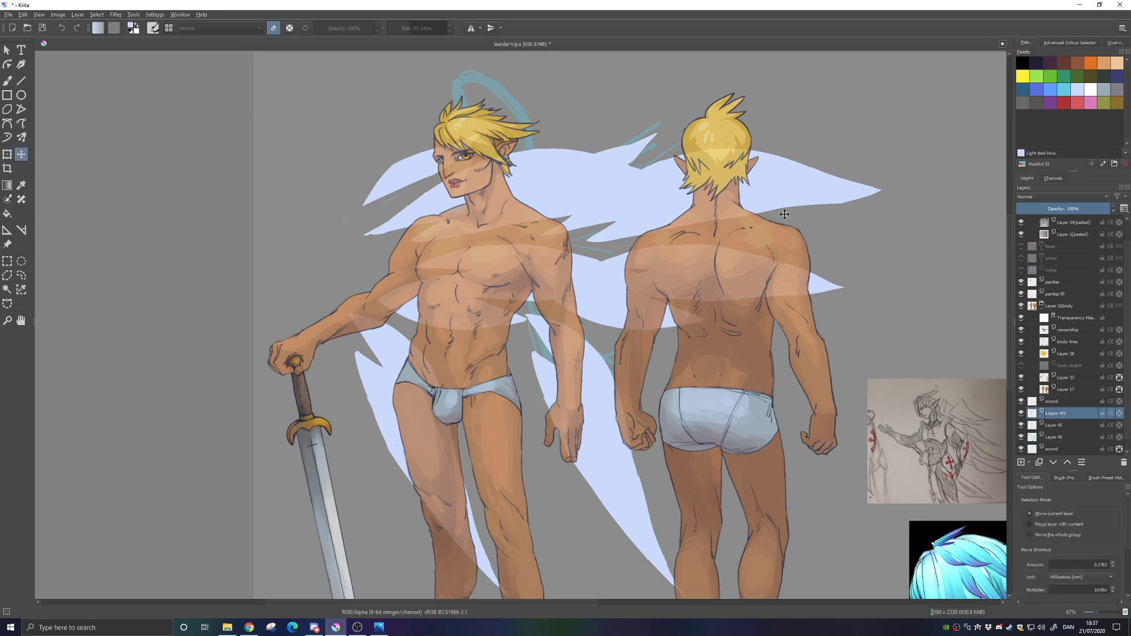
drag(791, 191, 766, 184)
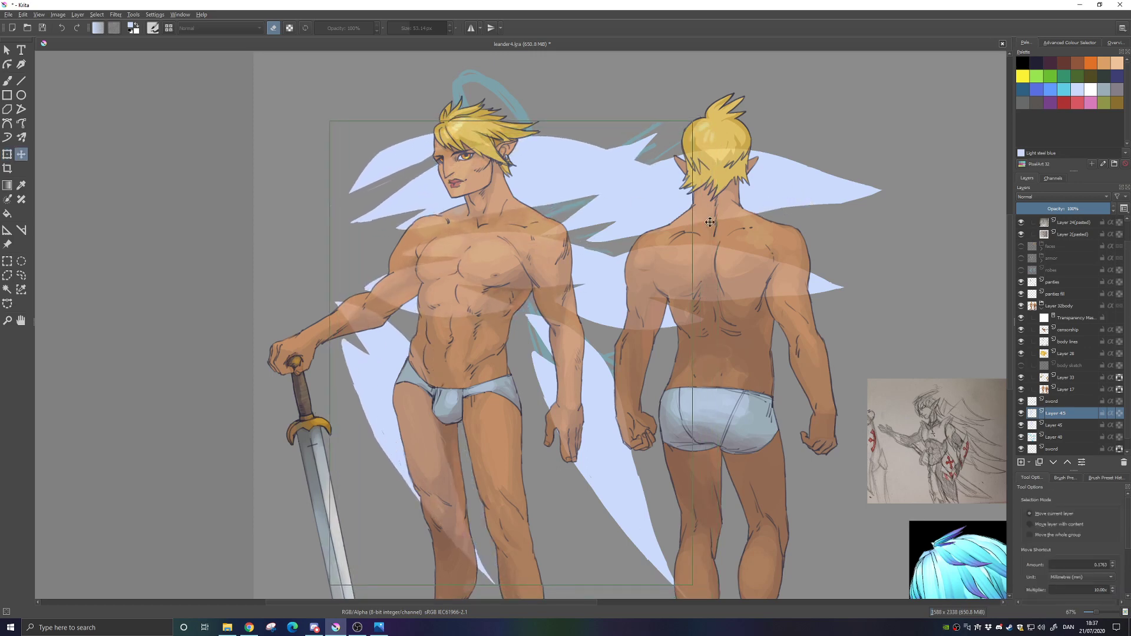
drag(544, 173, 539, 178)
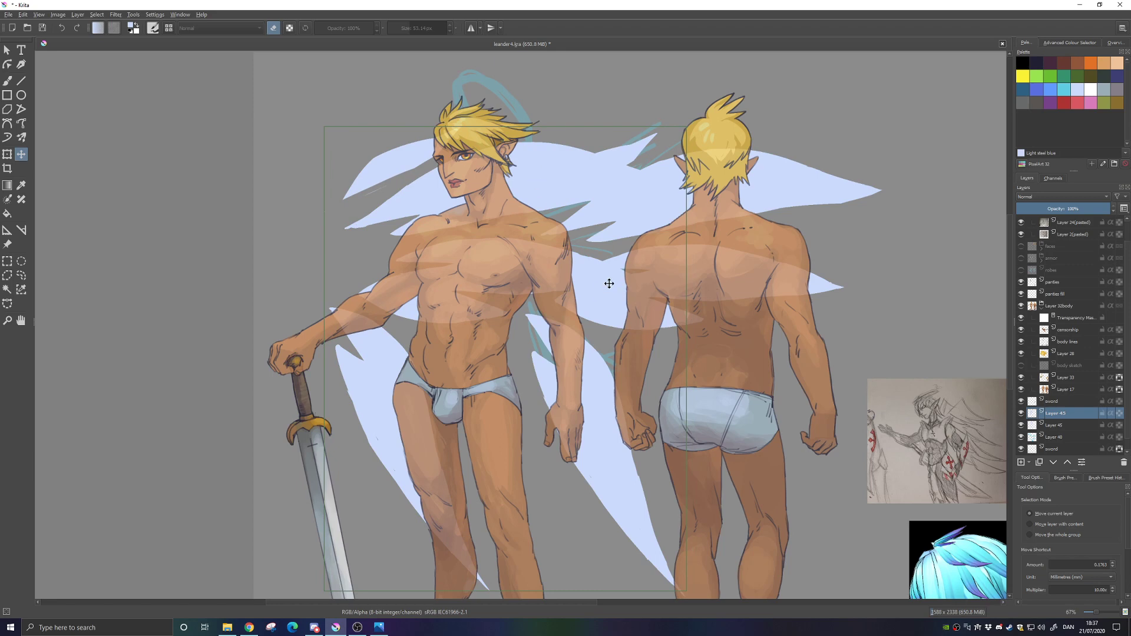
Select the whole canvas and try mirroring the entire image horizontally, undoing the flip
key(ctrl+a)
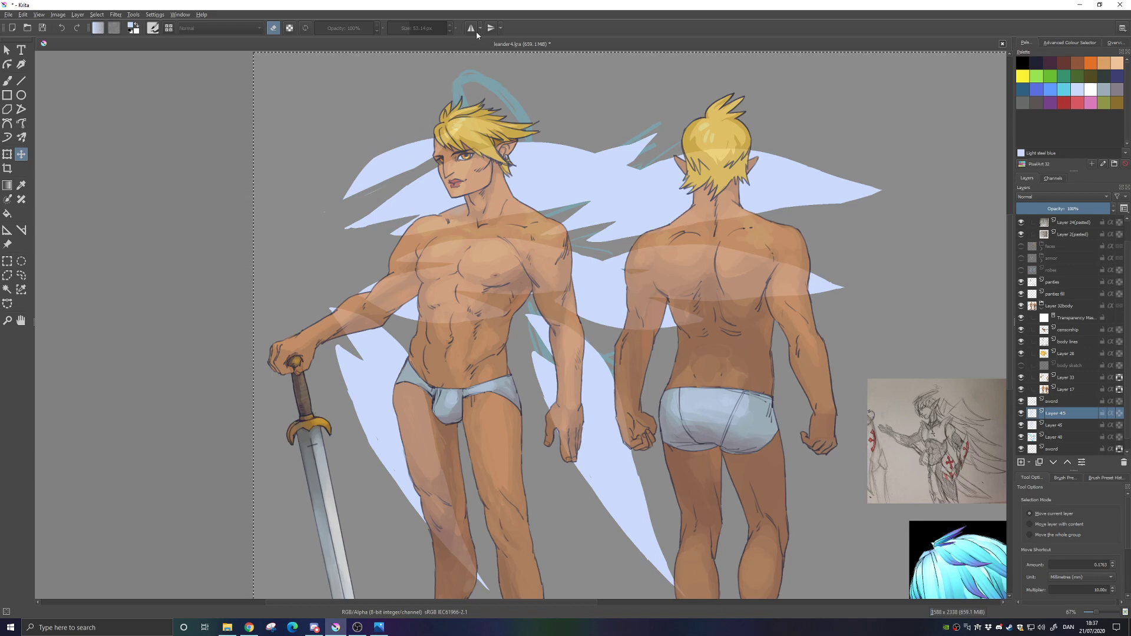
click(22, 14)
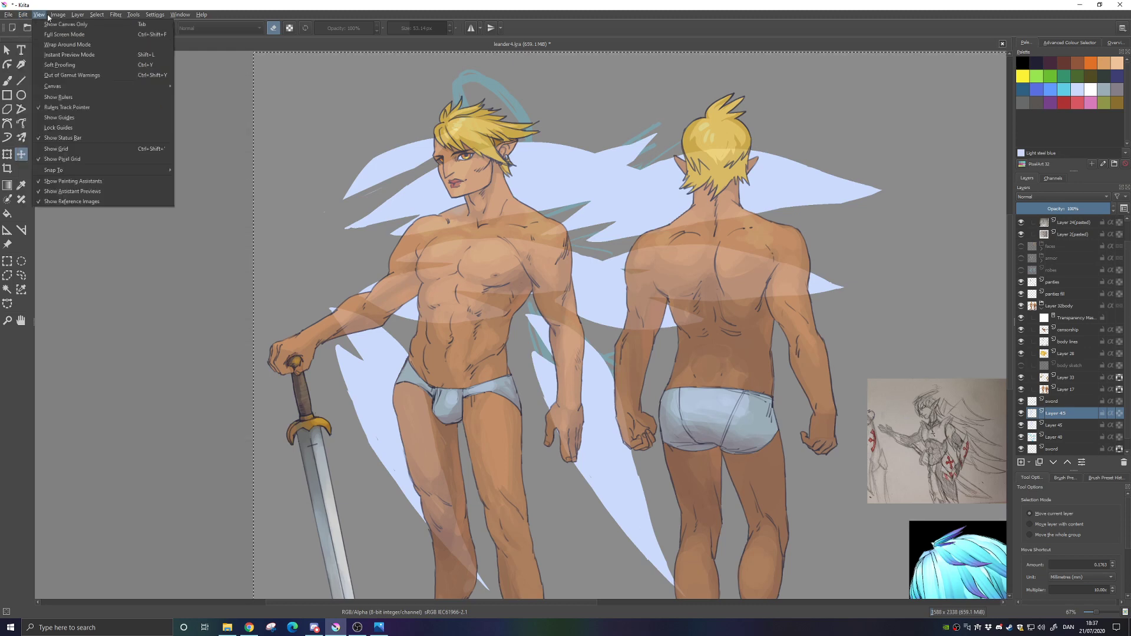
mouse_move(45, 16)
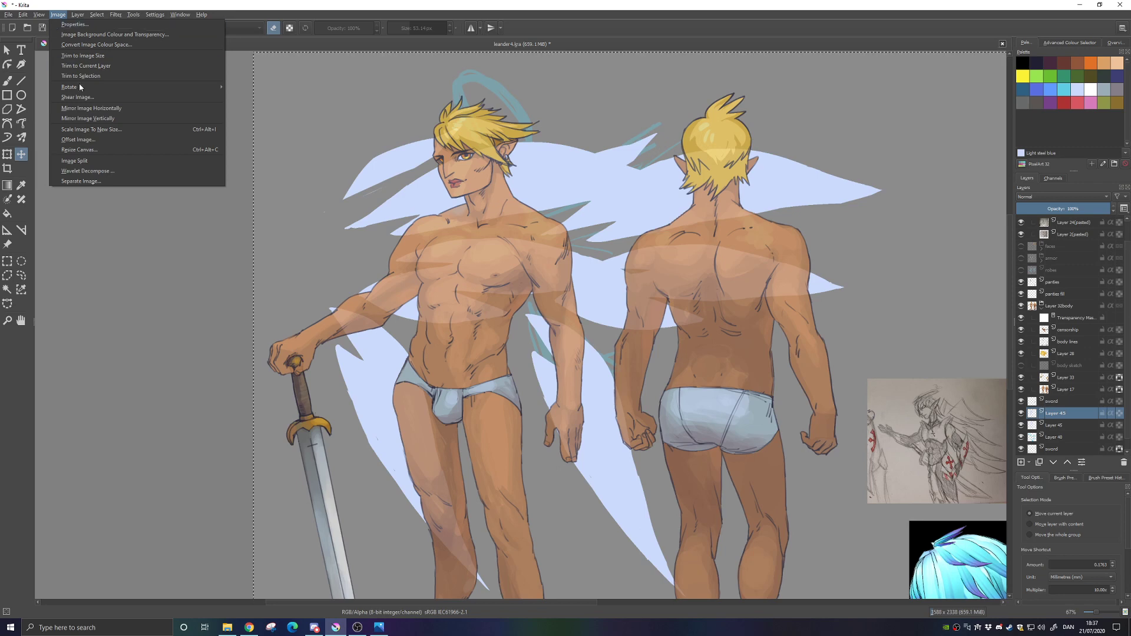
click(82, 110)
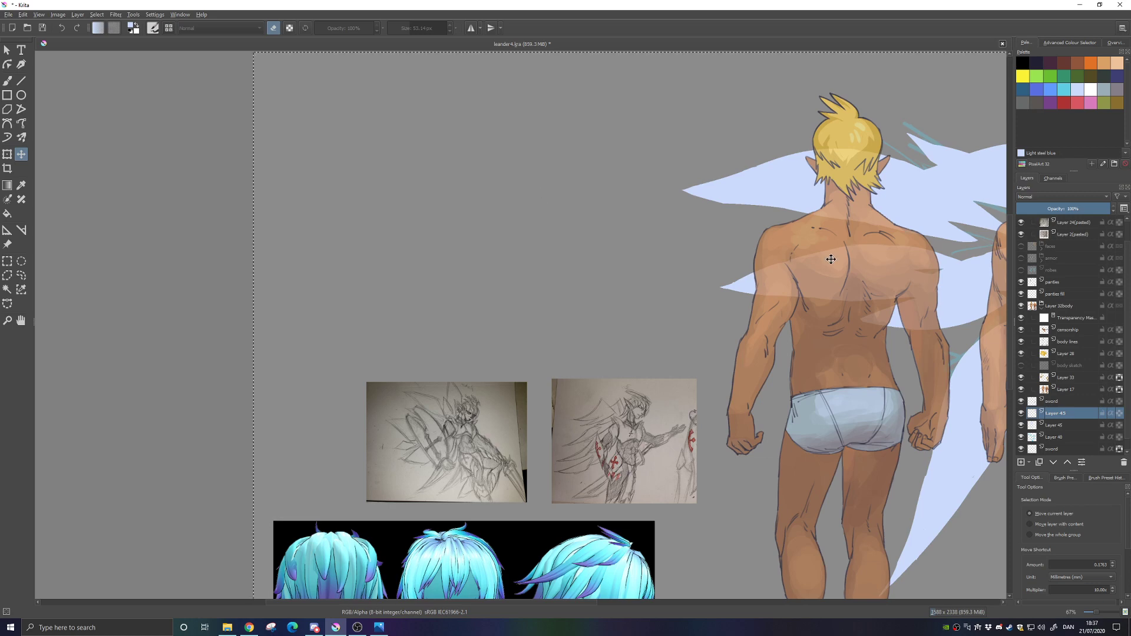
drag(831, 259, 687, 285)
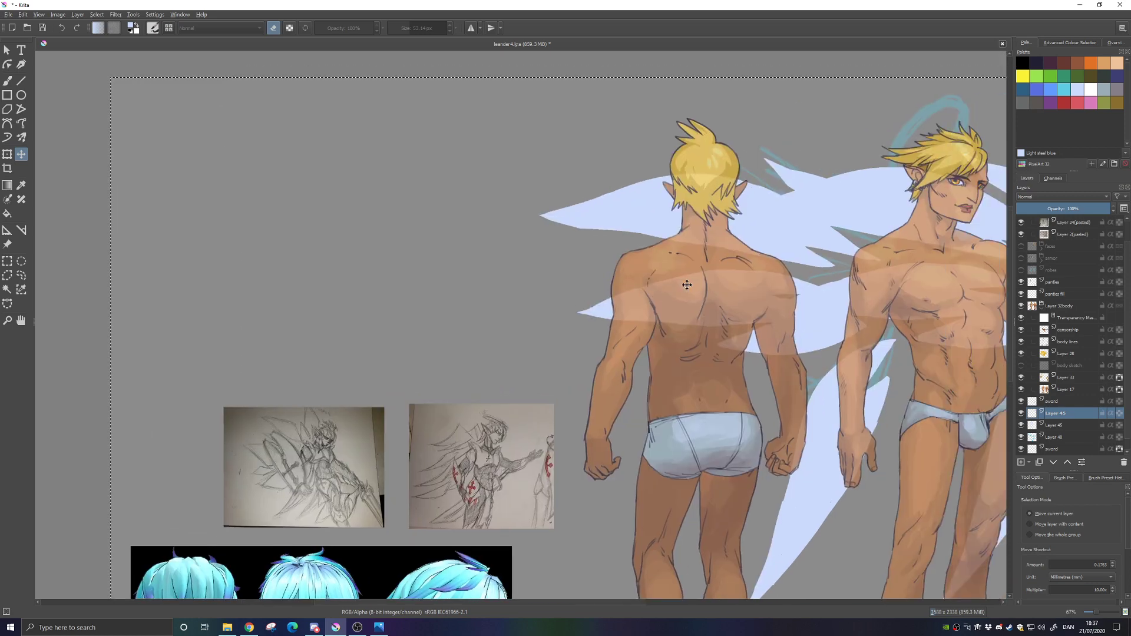
key(ctrl+z)
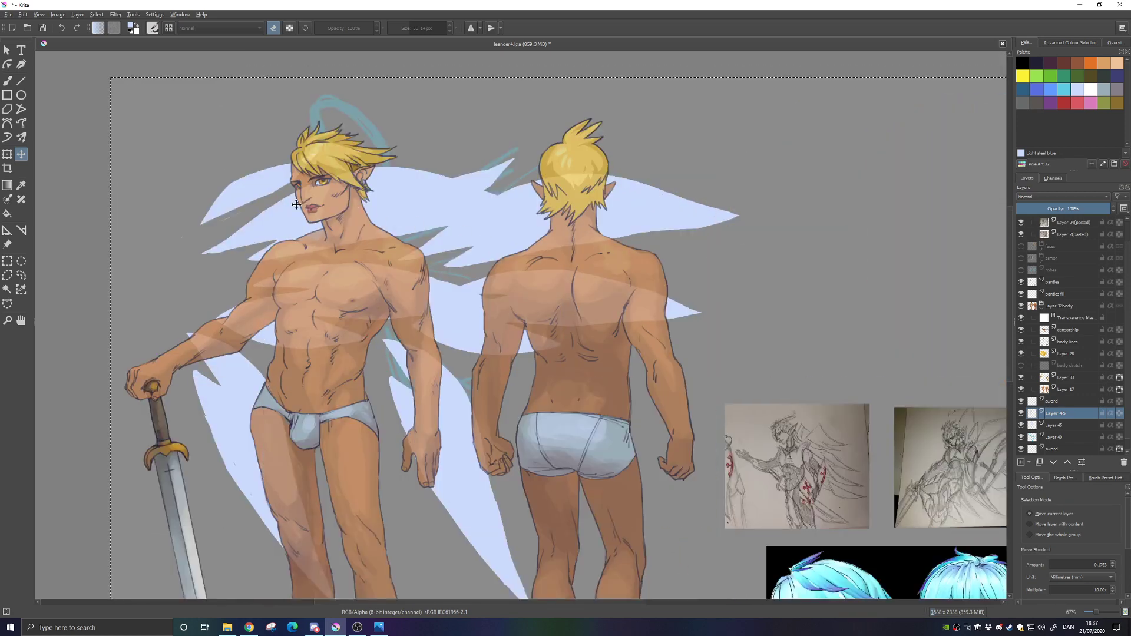
Mirror only the wing copy's layer horizontally
click(97, 15)
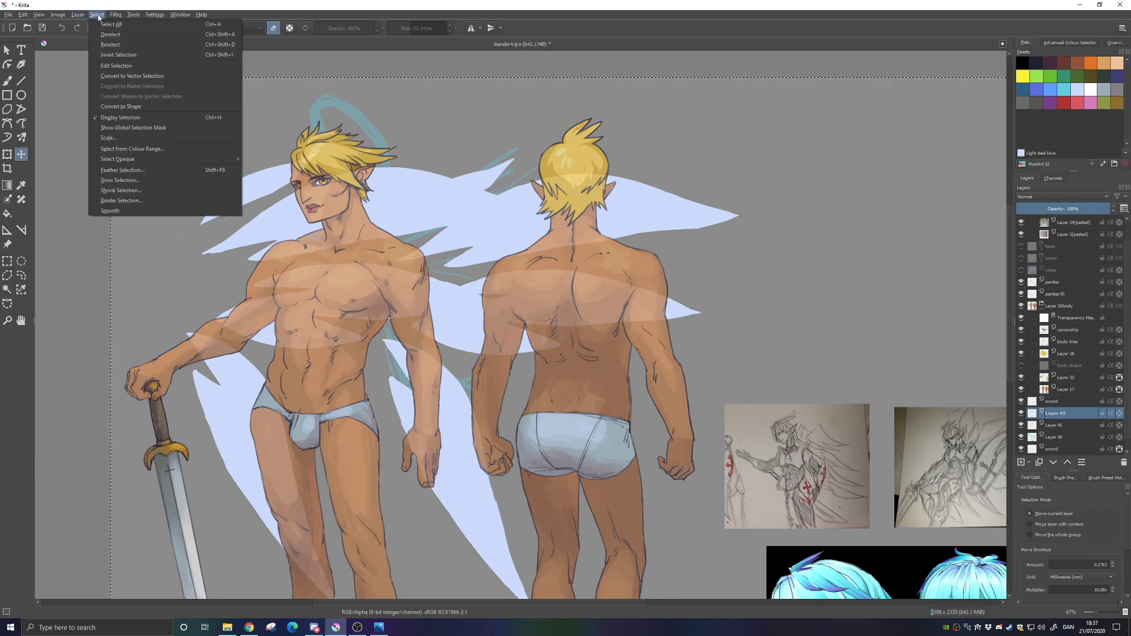
mouse_move(85, 14)
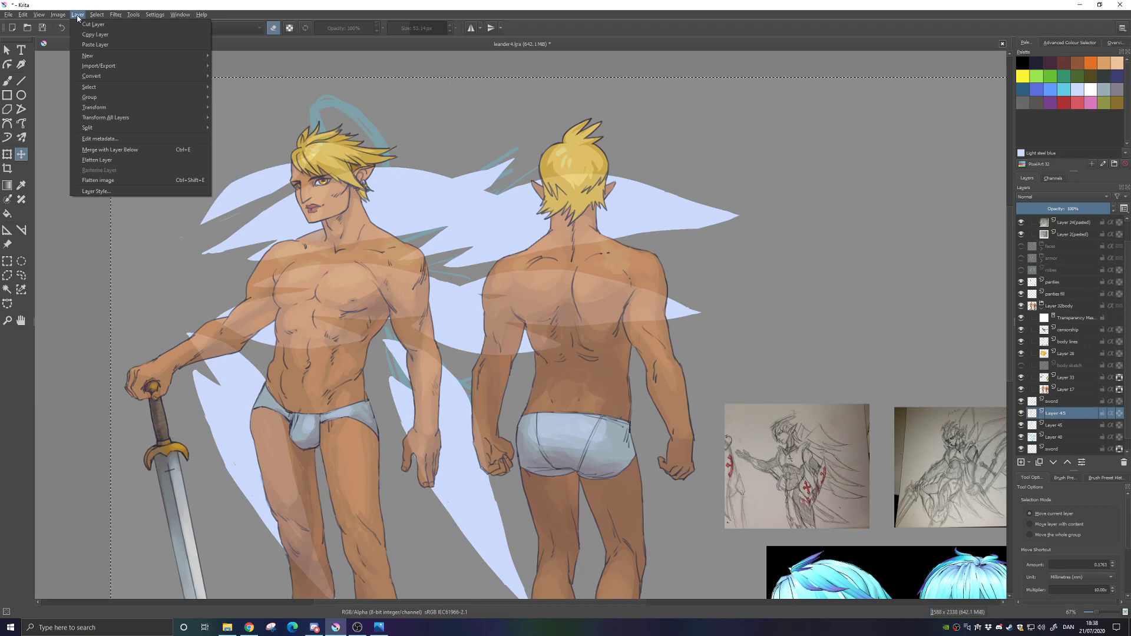
mouse_move(184, 101)
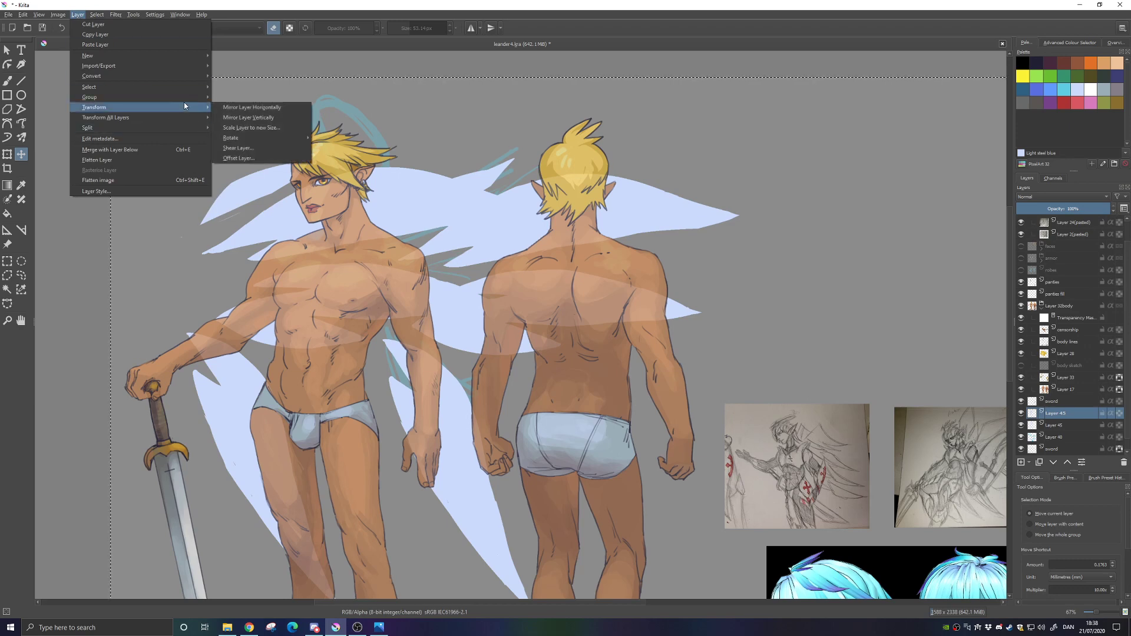
click(292, 106)
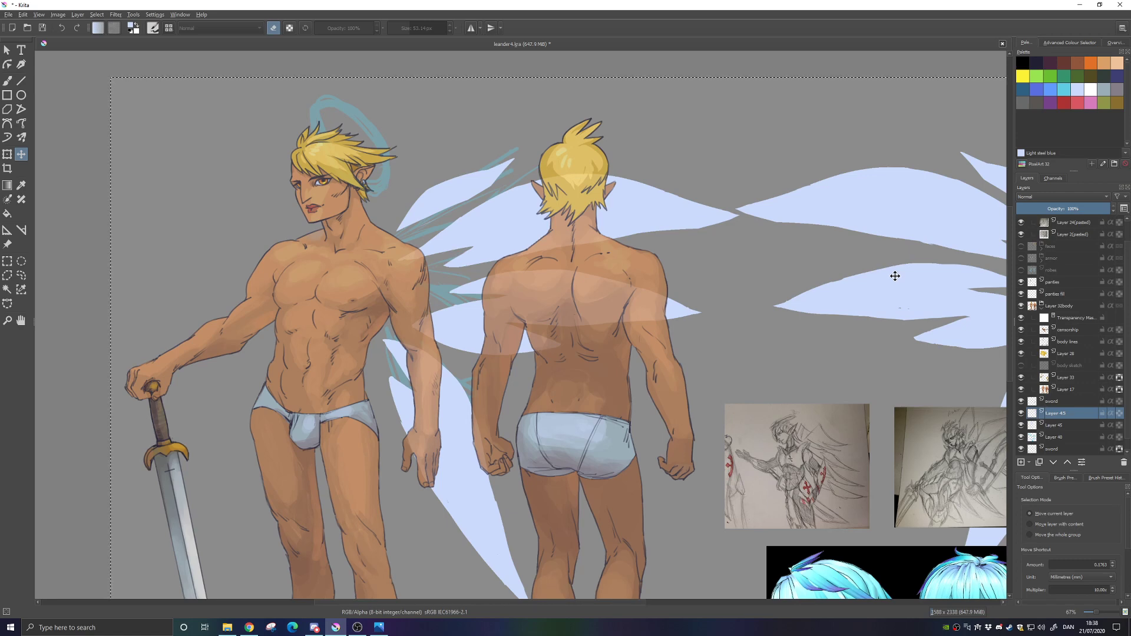
Clear the selection and move the mirrored wing behind the front-facing figure, opposite the original wing
key(ctrl+shift+a)
drag(911, 235, 185, 234)
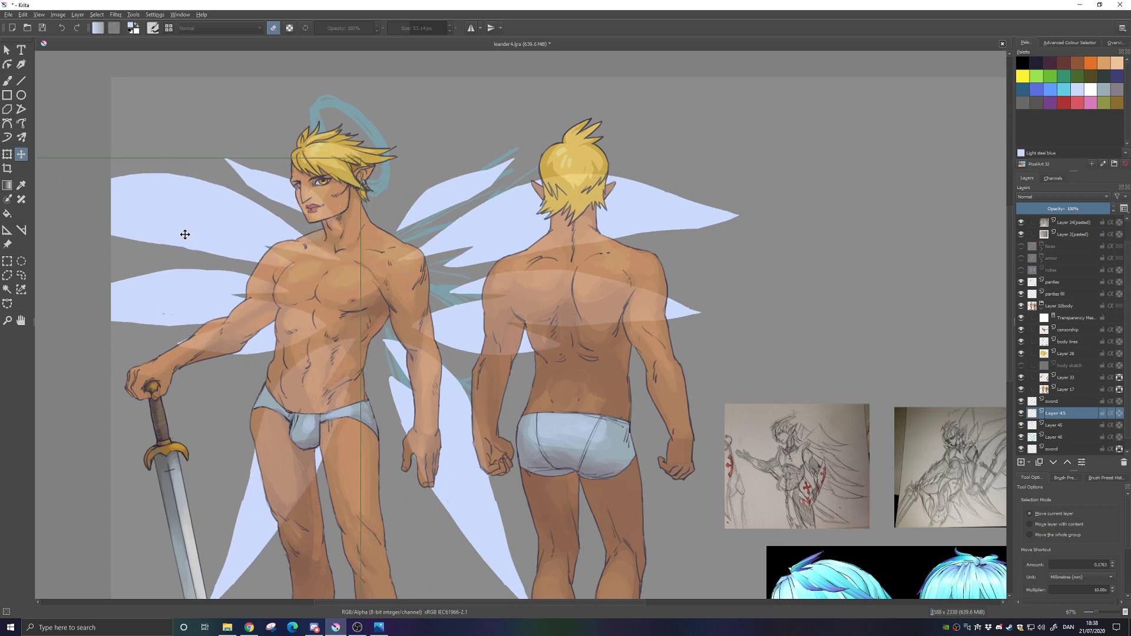
drag(386, 360, 563, 316)
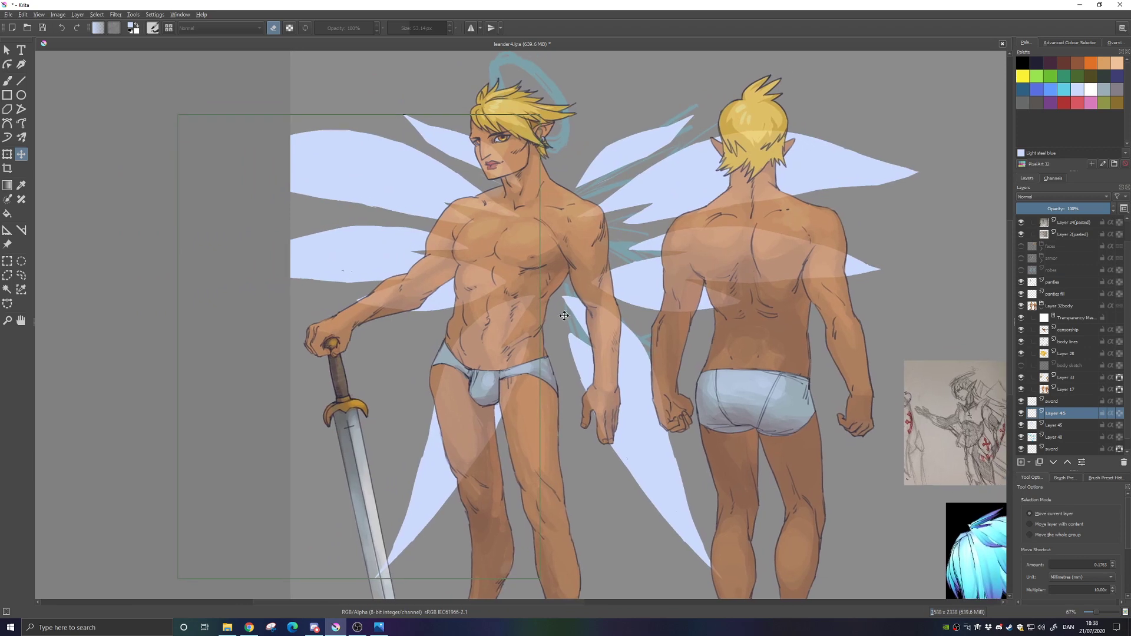
Transform the mirrored wing, squashing it horizontally into a narrow, foreshortened shape behind the front-facing figure, and apply the change
key(minus)
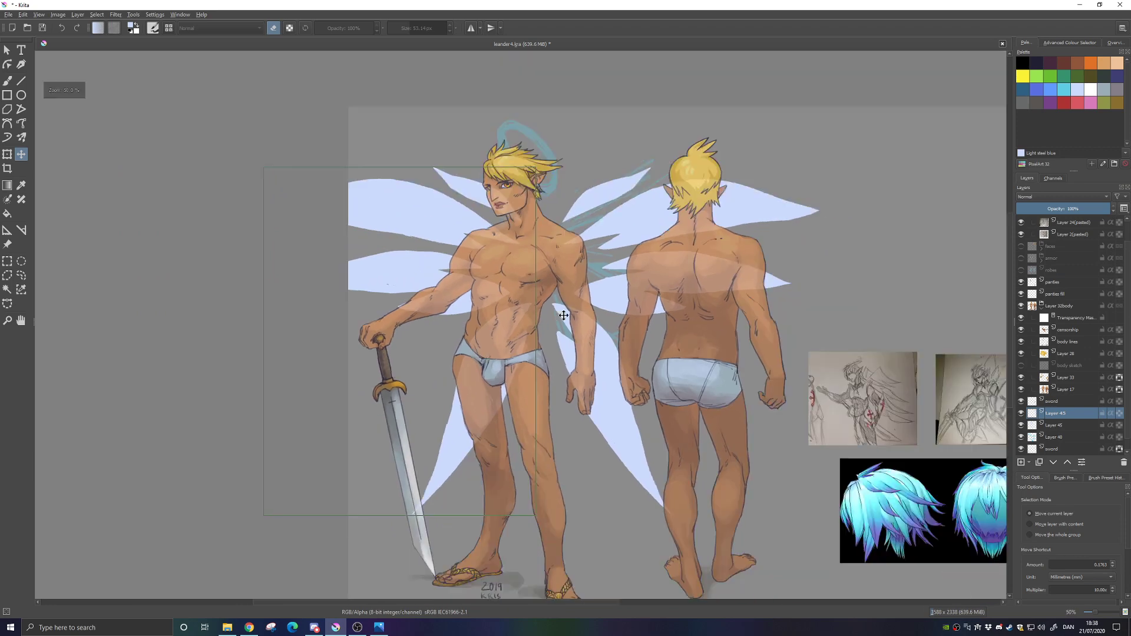
key(minus)
key(ctrl+t)
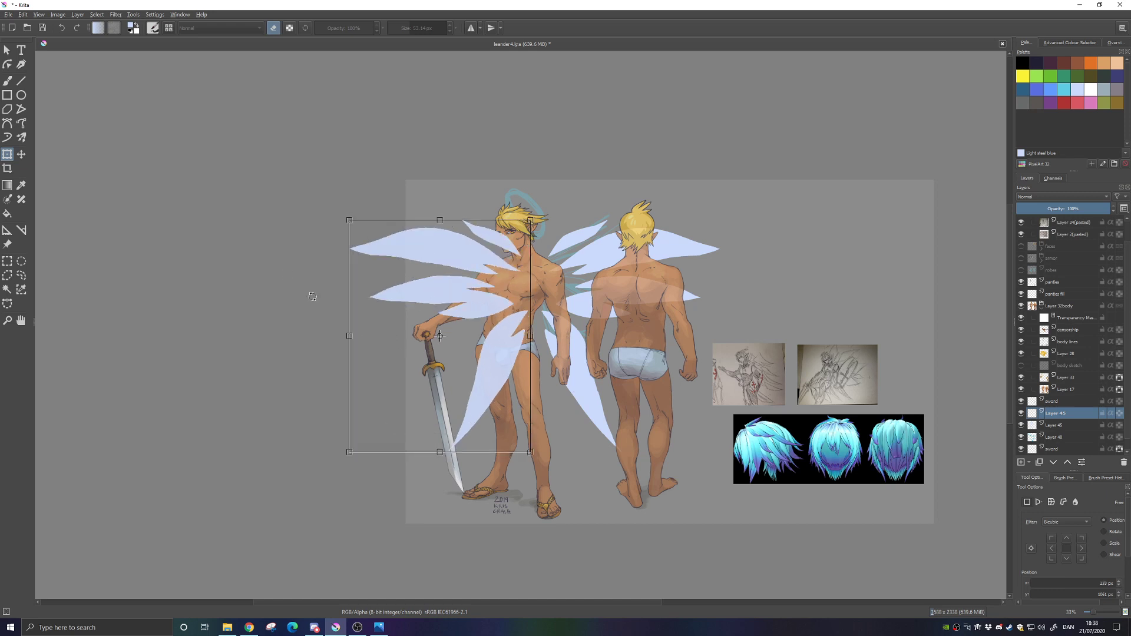
drag(350, 335, 476, 345)
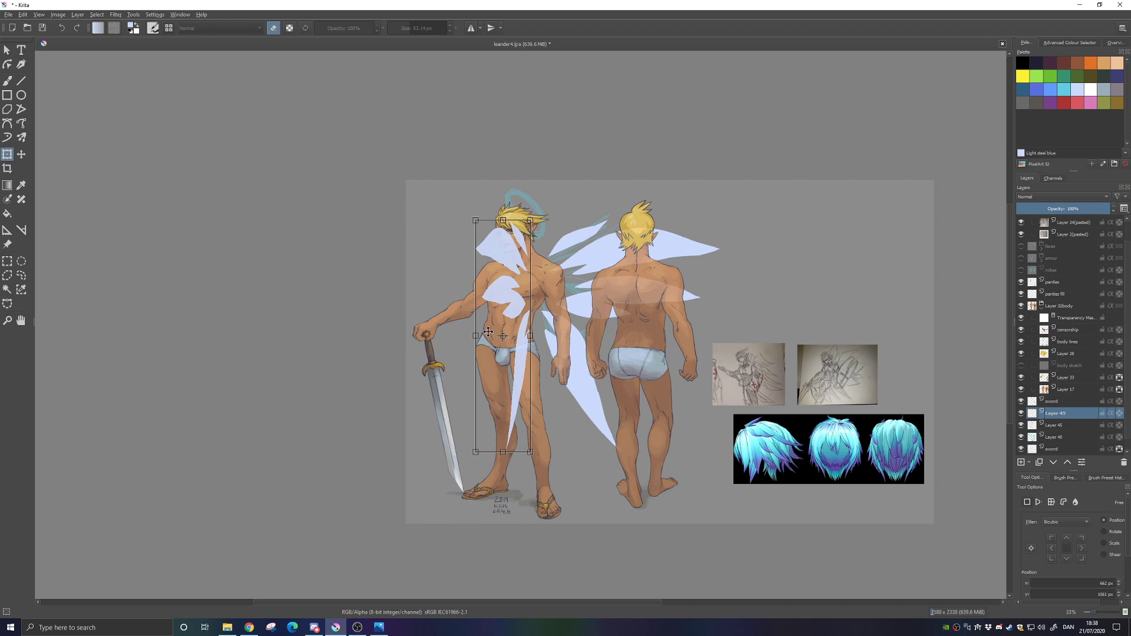
drag(475, 335, 453, 336)
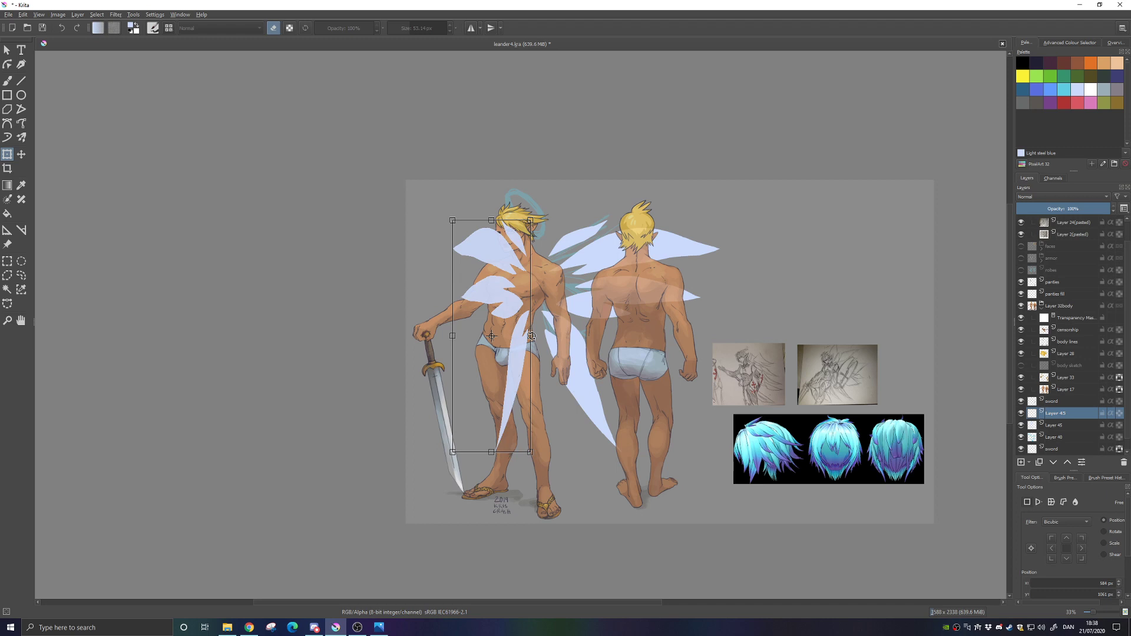
drag(532, 335, 519, 337)
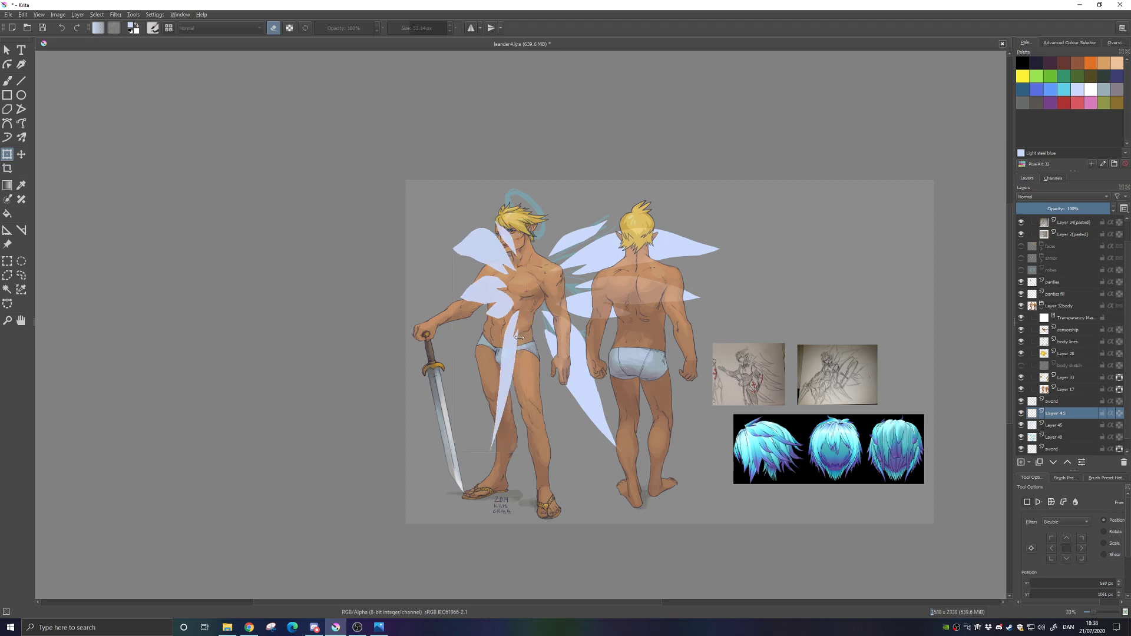
drag(520, 338, 520, 335)
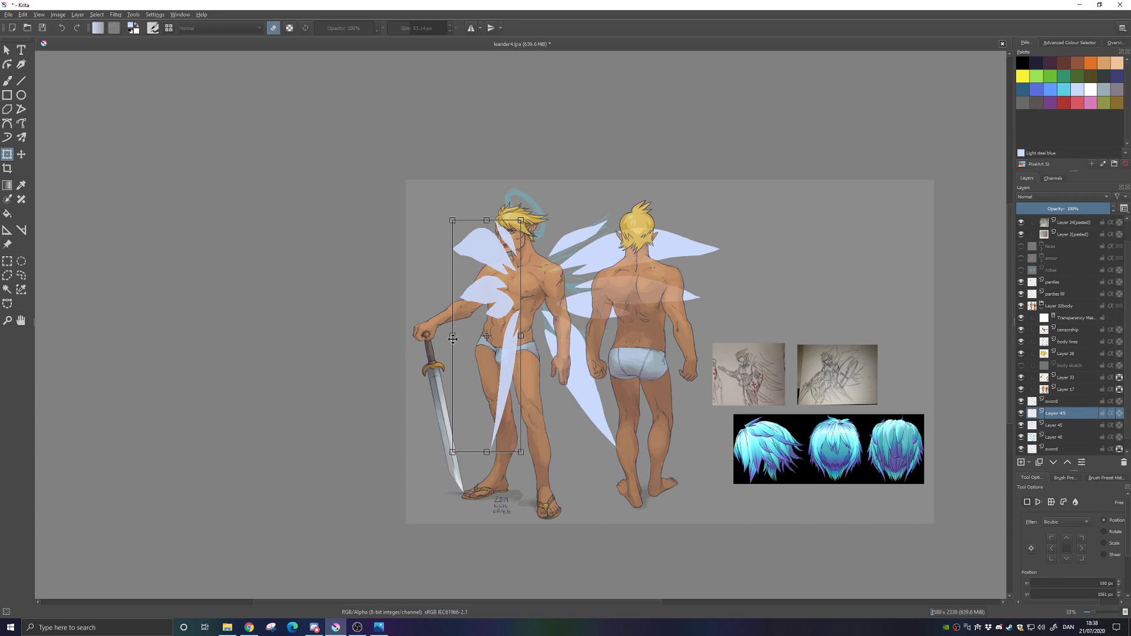
drag(452, 337, 450, 336)
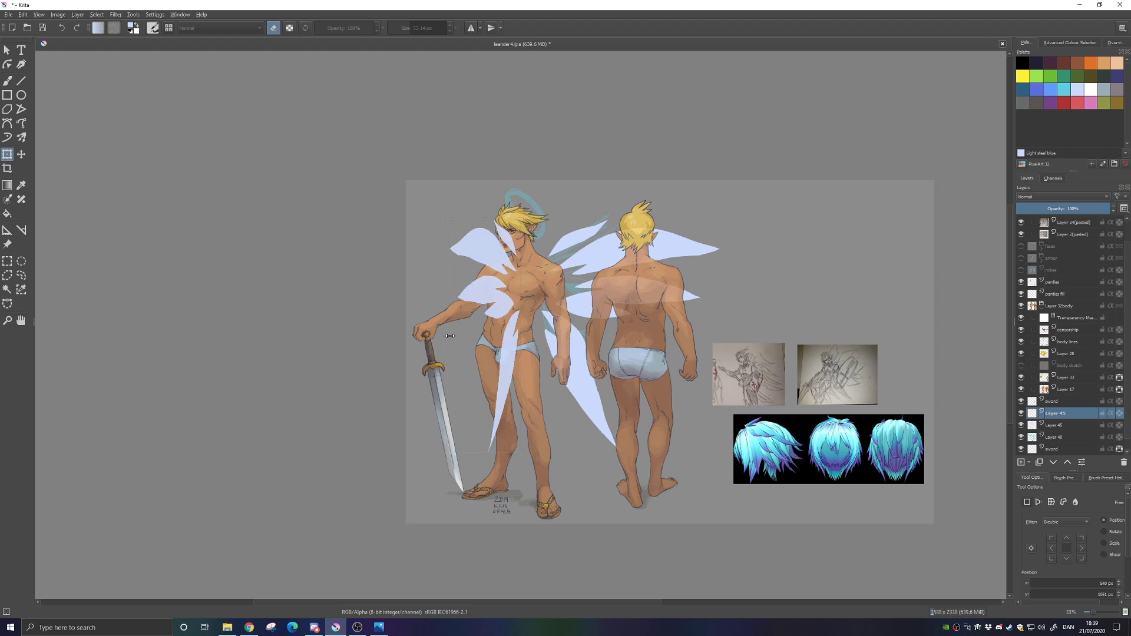
drag(450, 336, 449, 336)
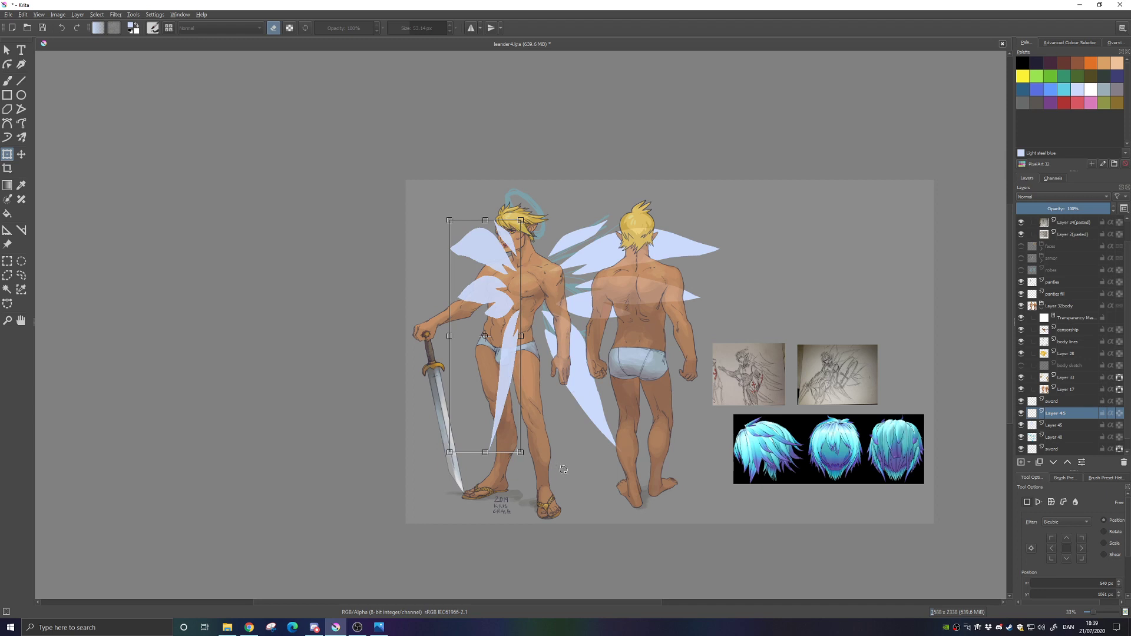
drag(521, 336, 523, 336)
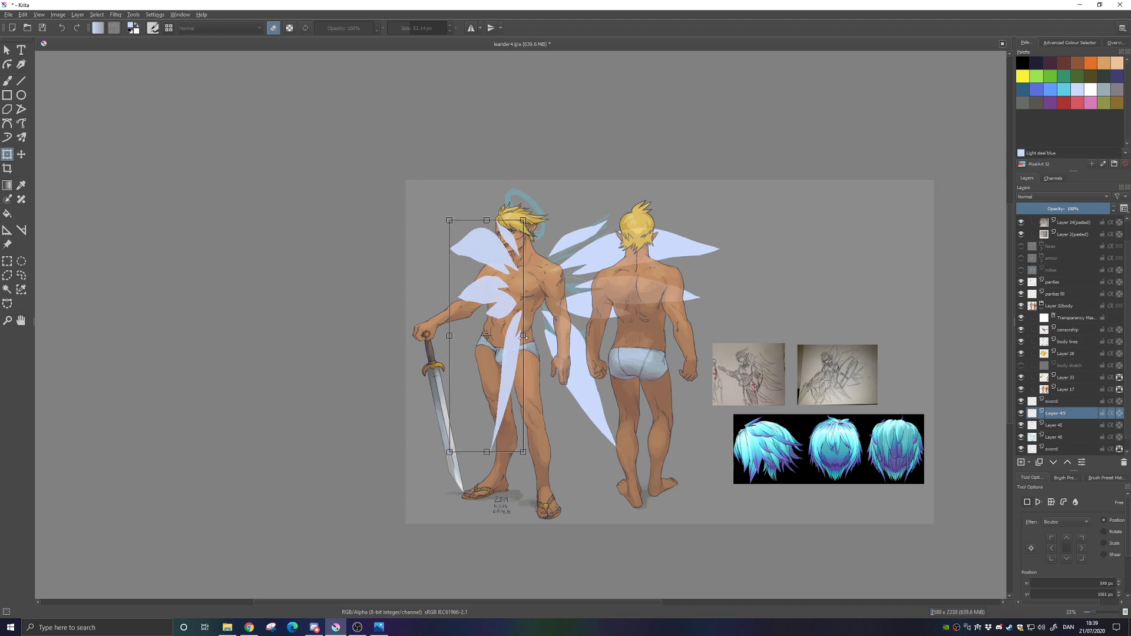
key(Return)
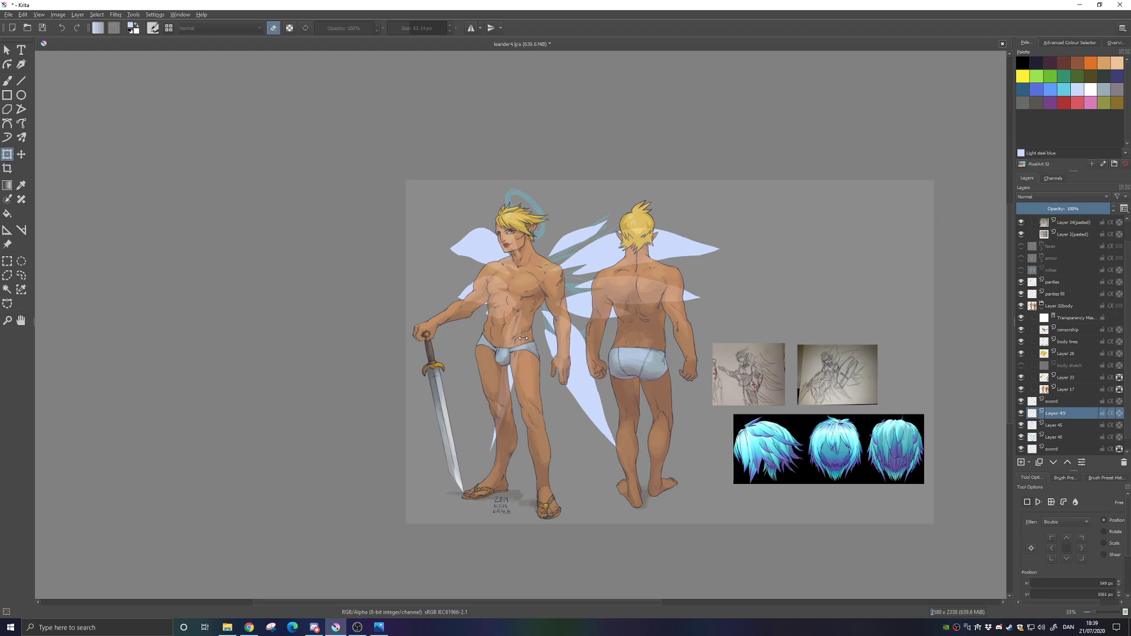
Toggle the mirrored wing's visibility to check it, and merge it with the original wing's layer below
click(1021, 414)
click(1021, 414)
key(ctrl+e)
drag(590, 377, 598, 384)
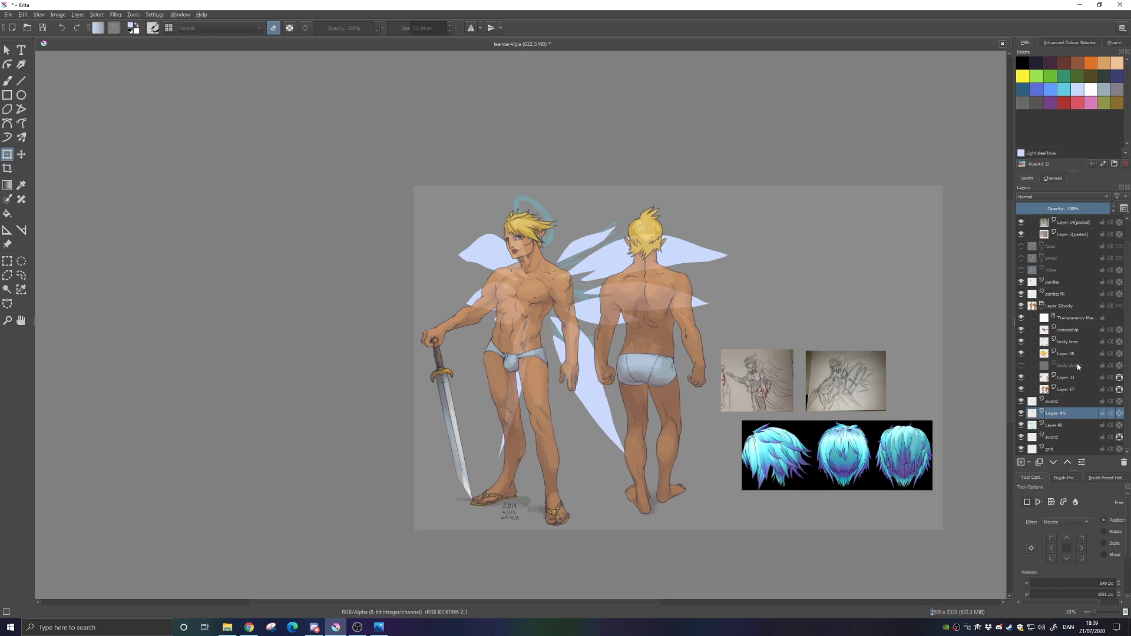
click(1068, 307)
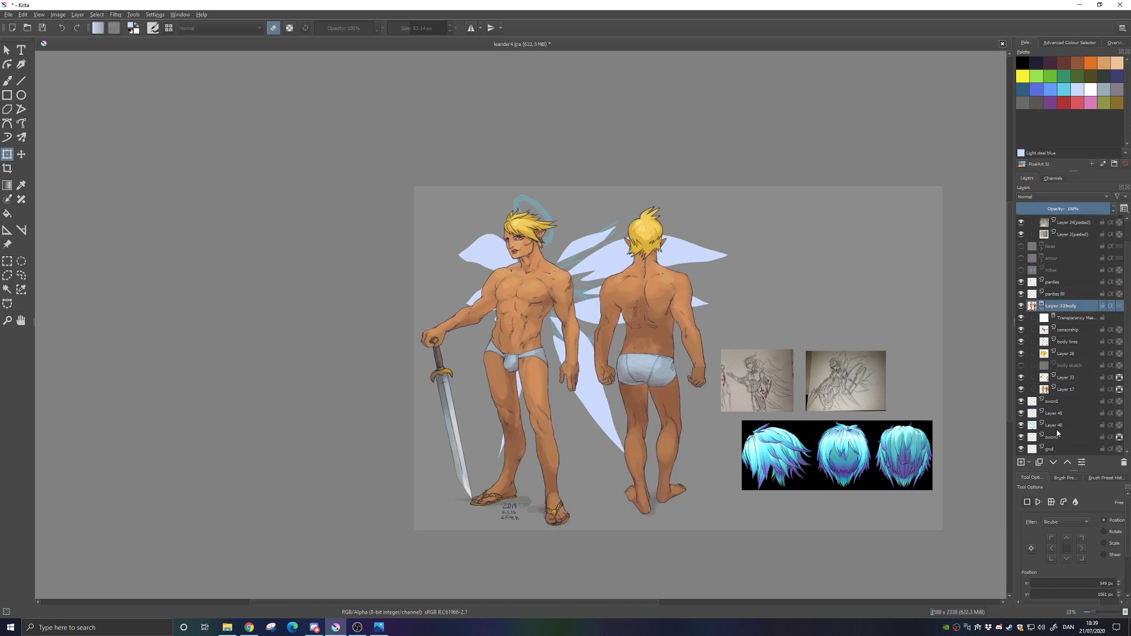
click(1062, 415)
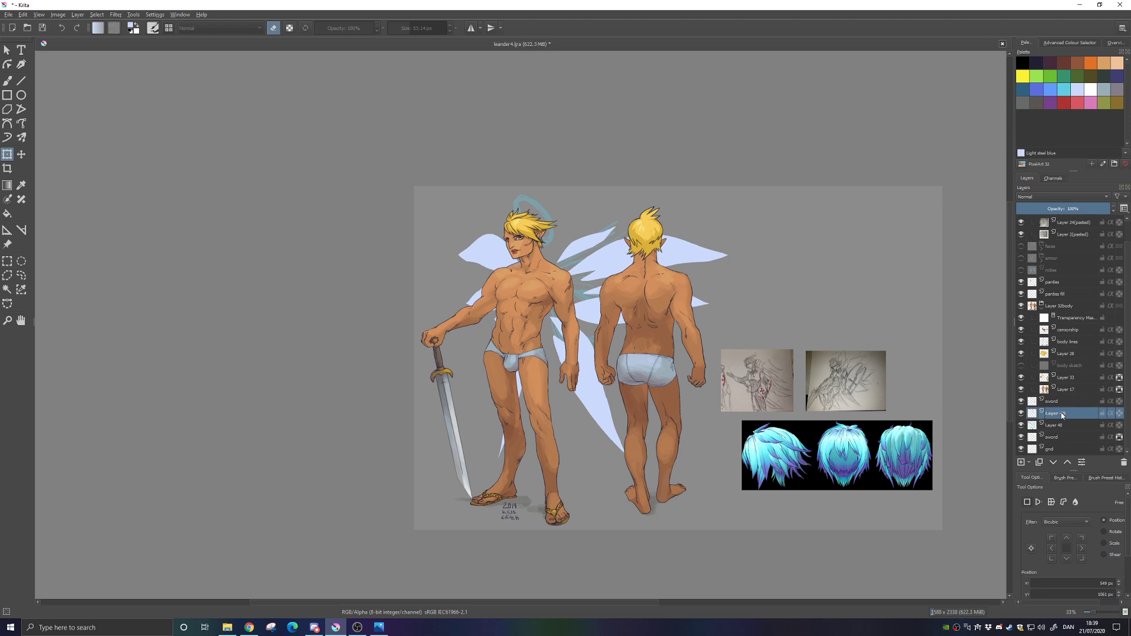
mouse_move(1062, 415)
click(1021, 463)
key(ctrl+e)
right_click(1075, 418)
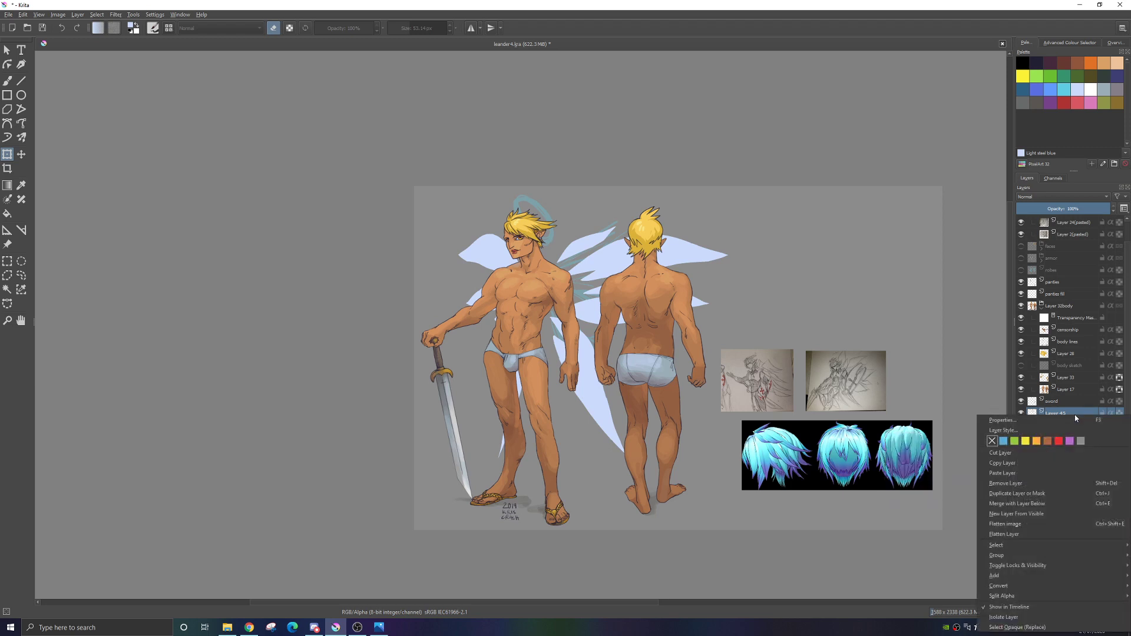
click(1076, 413)
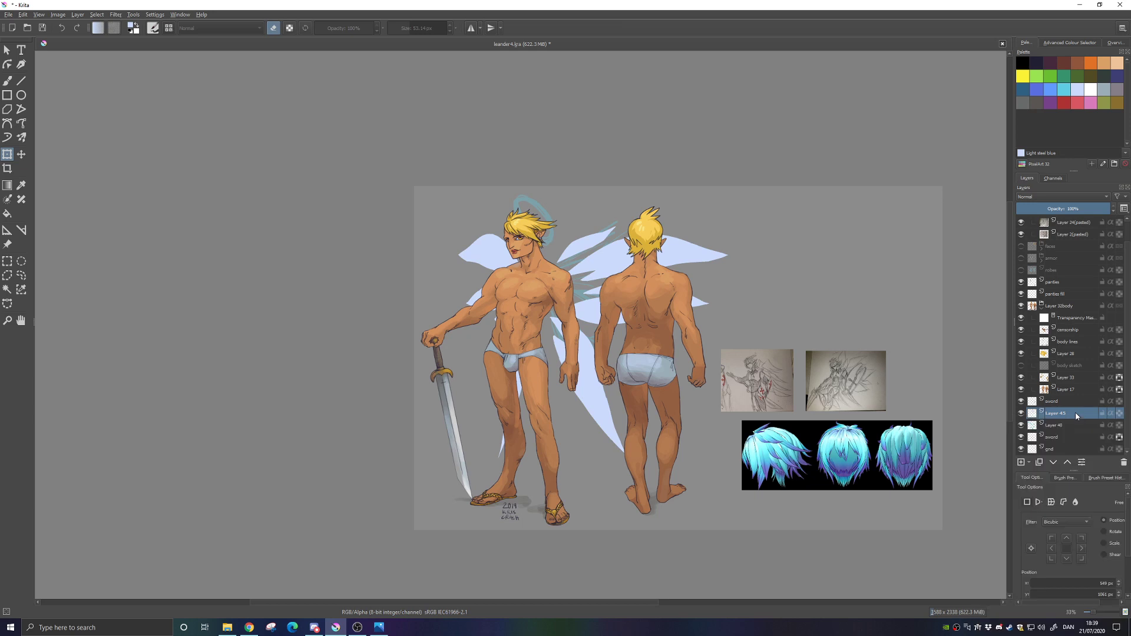
click(1025, 464)
key(ctrl+z)
Add a new paint layer directly above the merged wings layer
click(1028, 464)
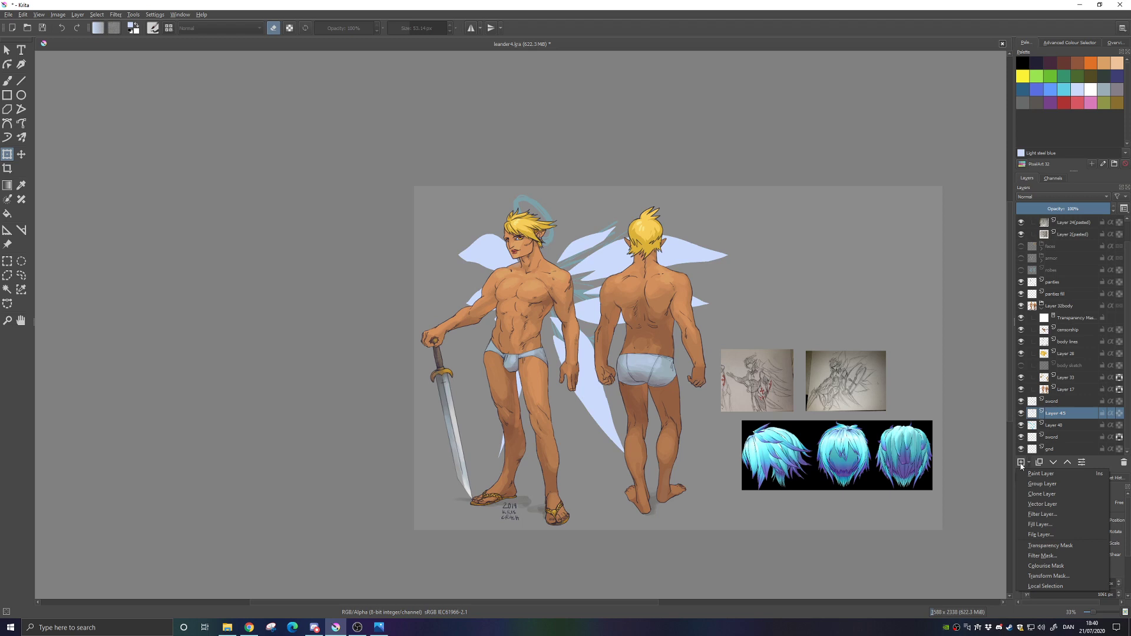
click(1021, 465)
click(1021, 464)
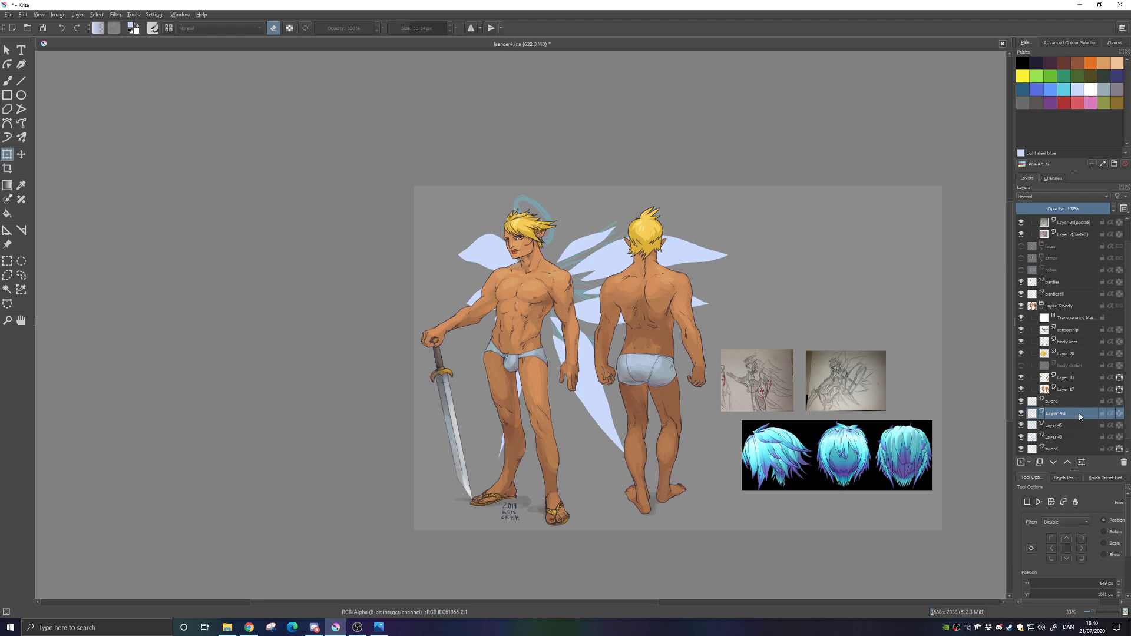
Examine the layer stack and the body group's transparency mask, switching the mask off and back on
scroll(1092, 433, up, 2)
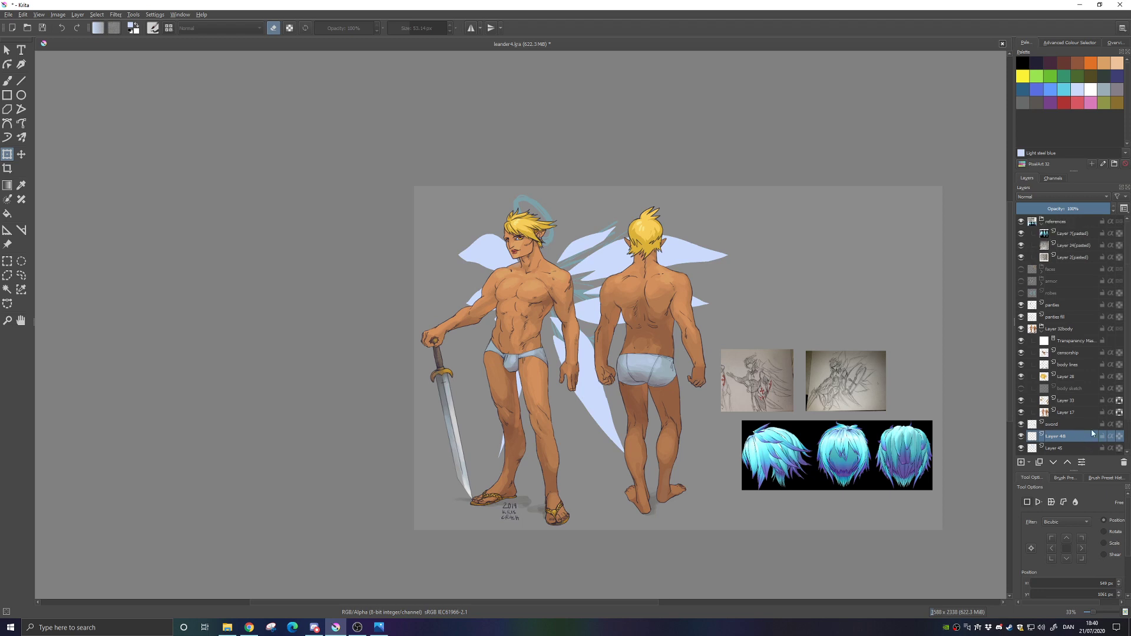
mouse_move(1088, 425)
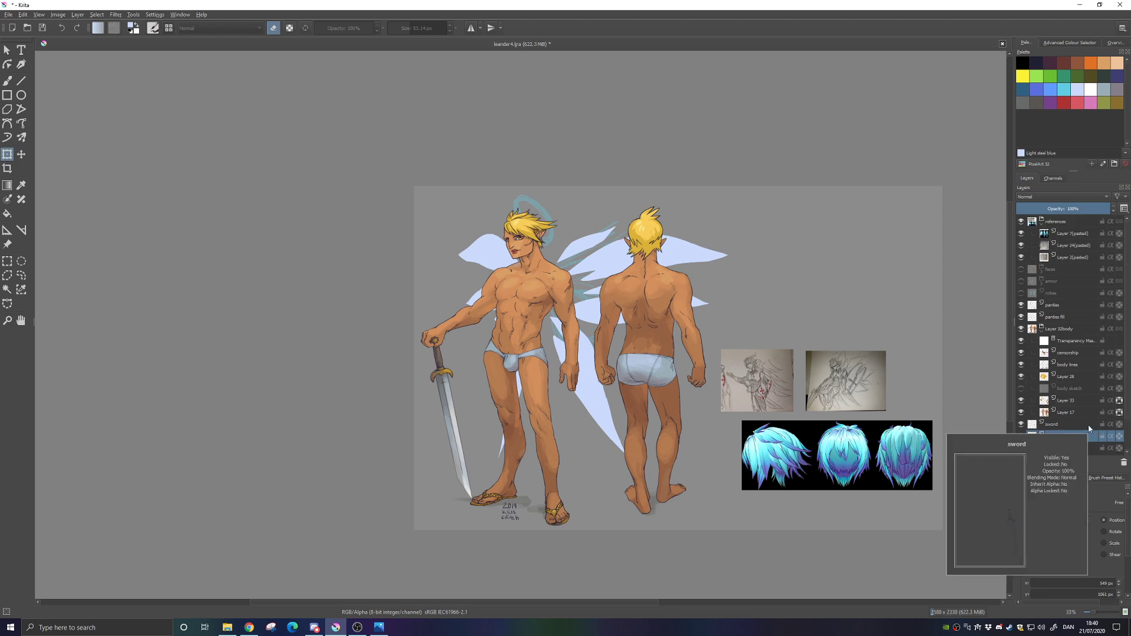
scroll(1087, 429, down, 3)
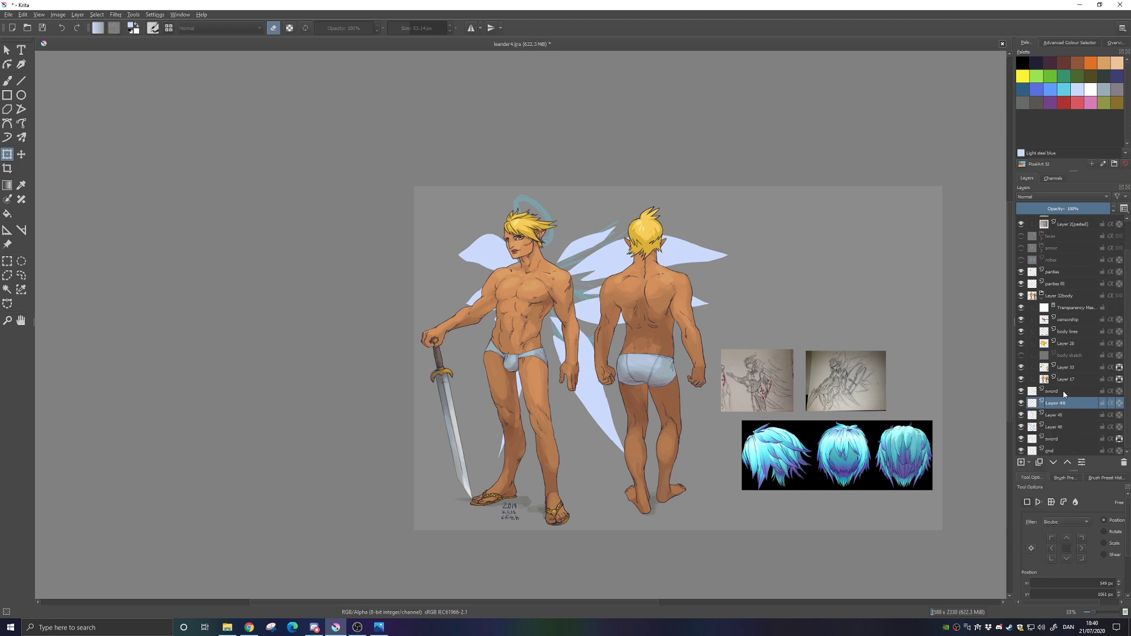
mouse_move(1044, 380)
mouse_move(1081, 310)
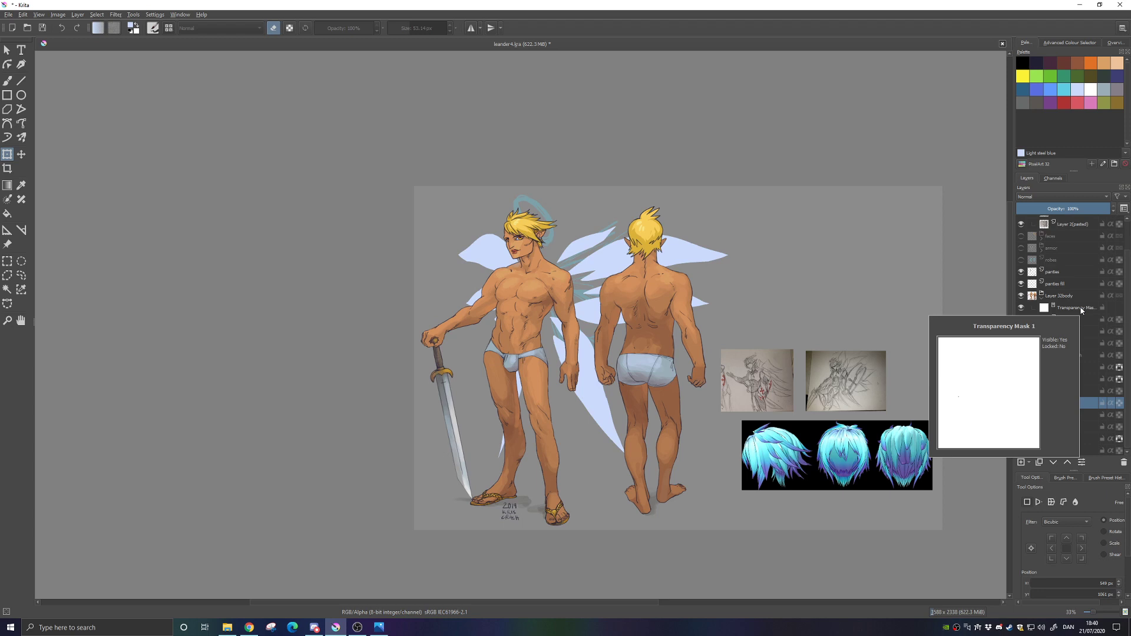
click(1020, 309)
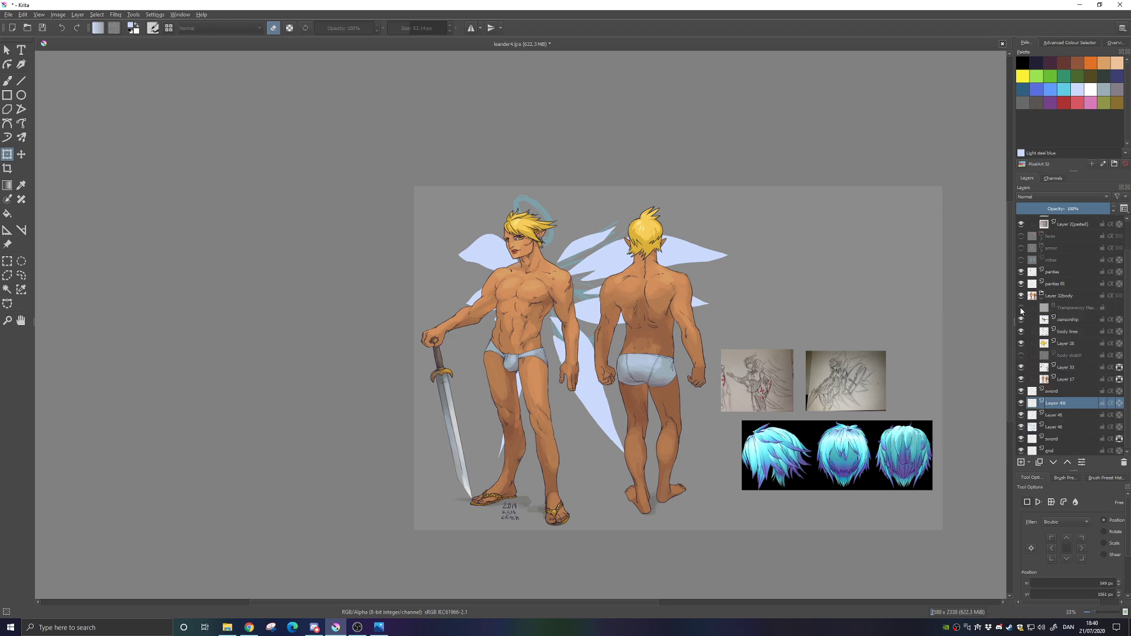
mouse_move(1021, 310)
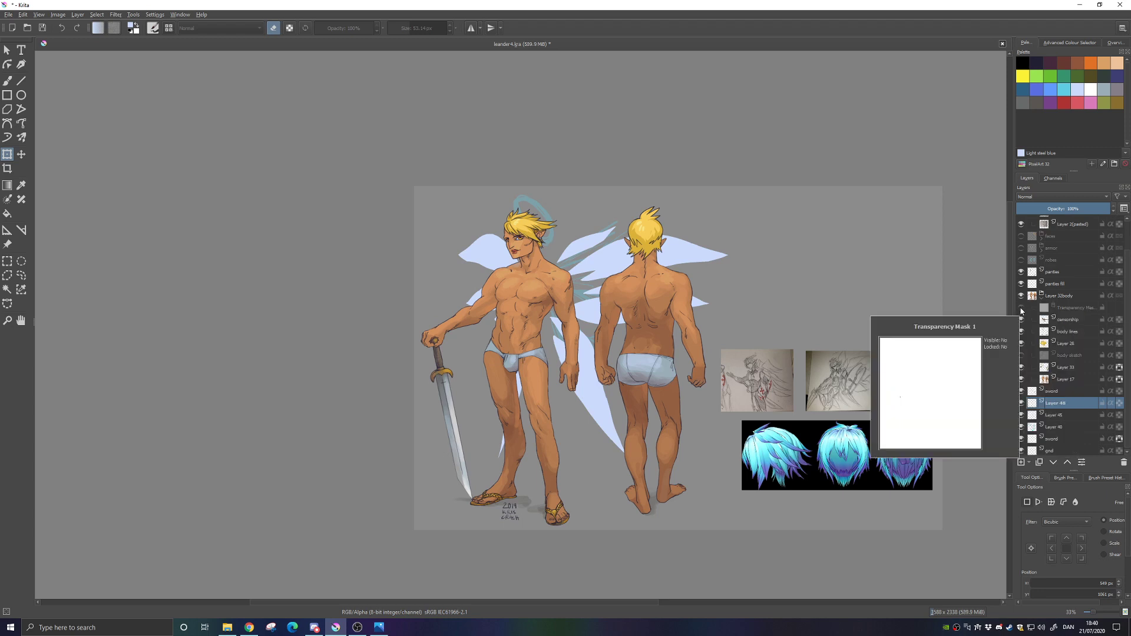
click(1021, 309)
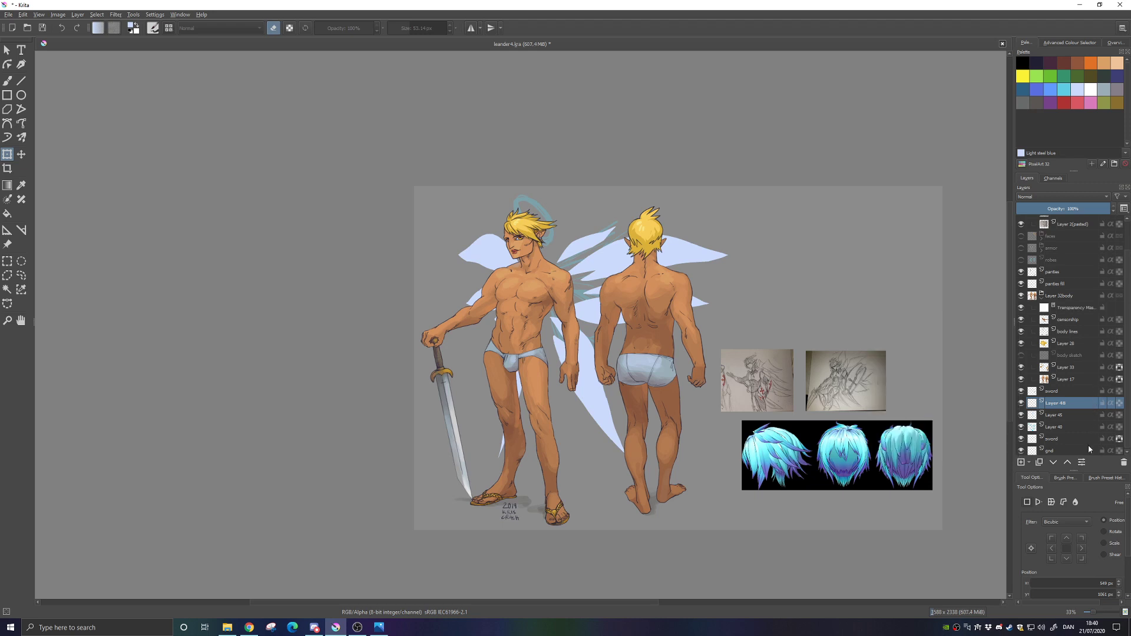
scroll(1088, 447, down, 1)
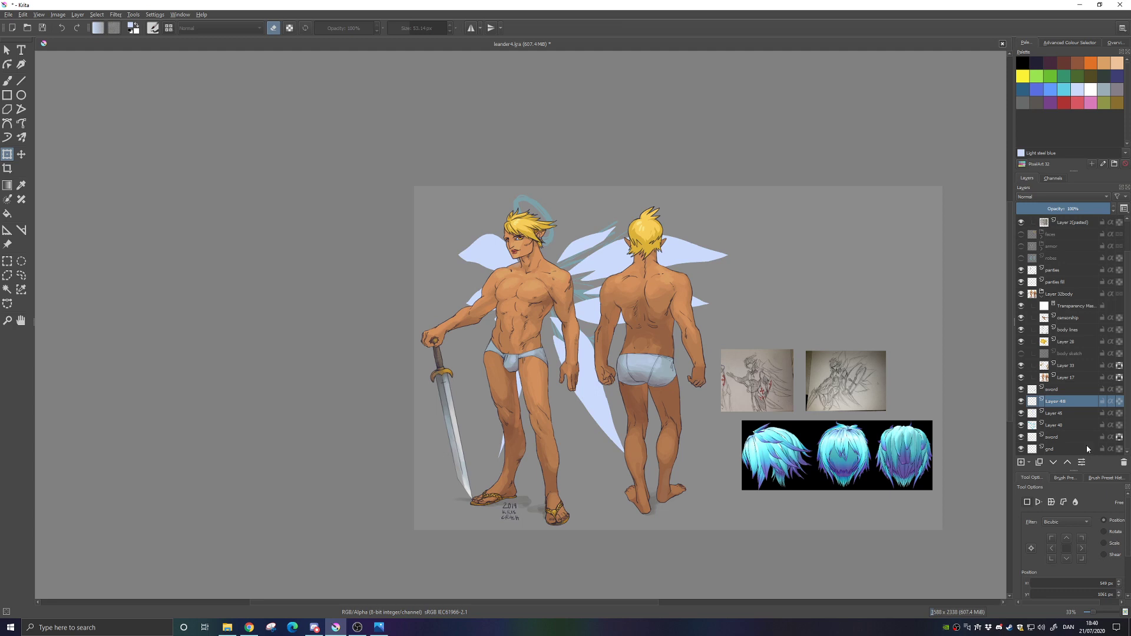
right_click(1077, 406)
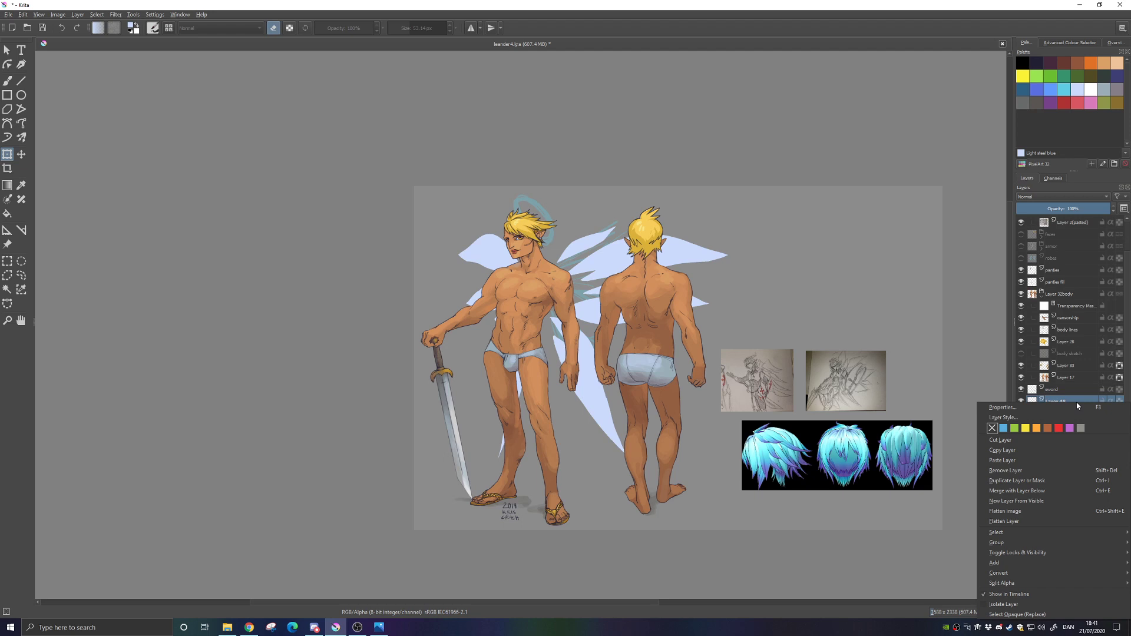
click(1077, 396)
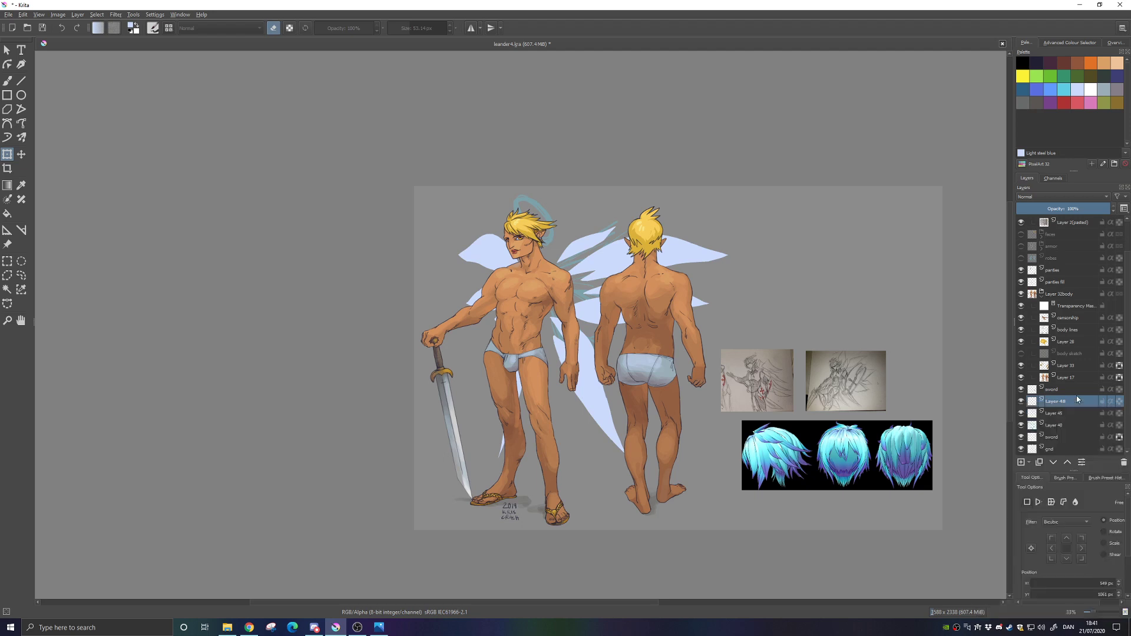
scroll(1078, 400, up, 1)
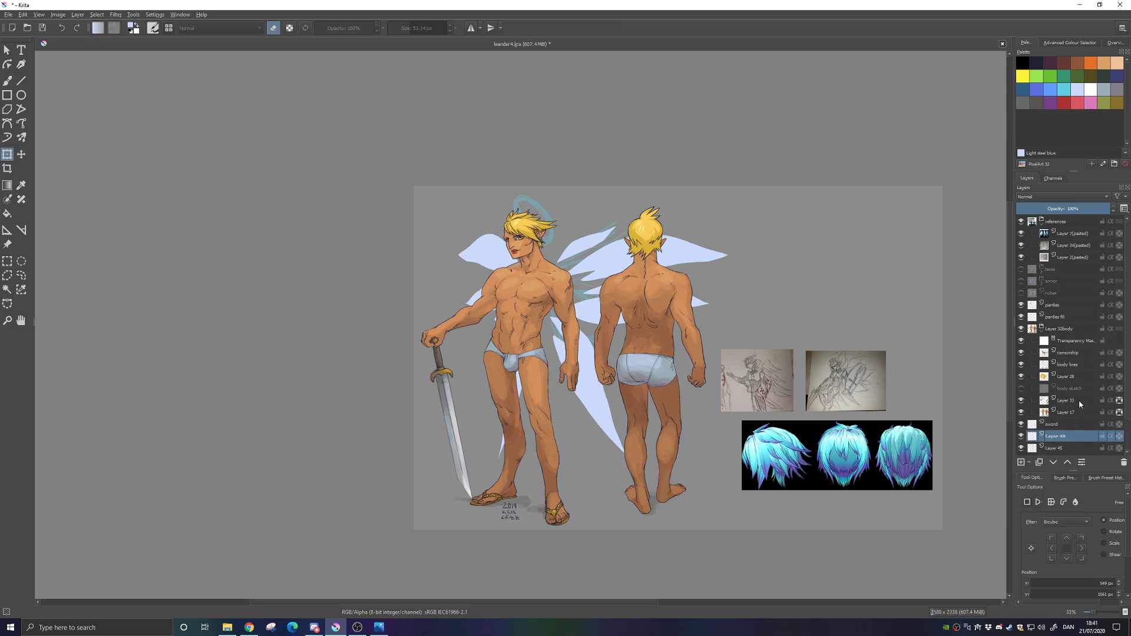
scroll(1077, 400, down, 1)
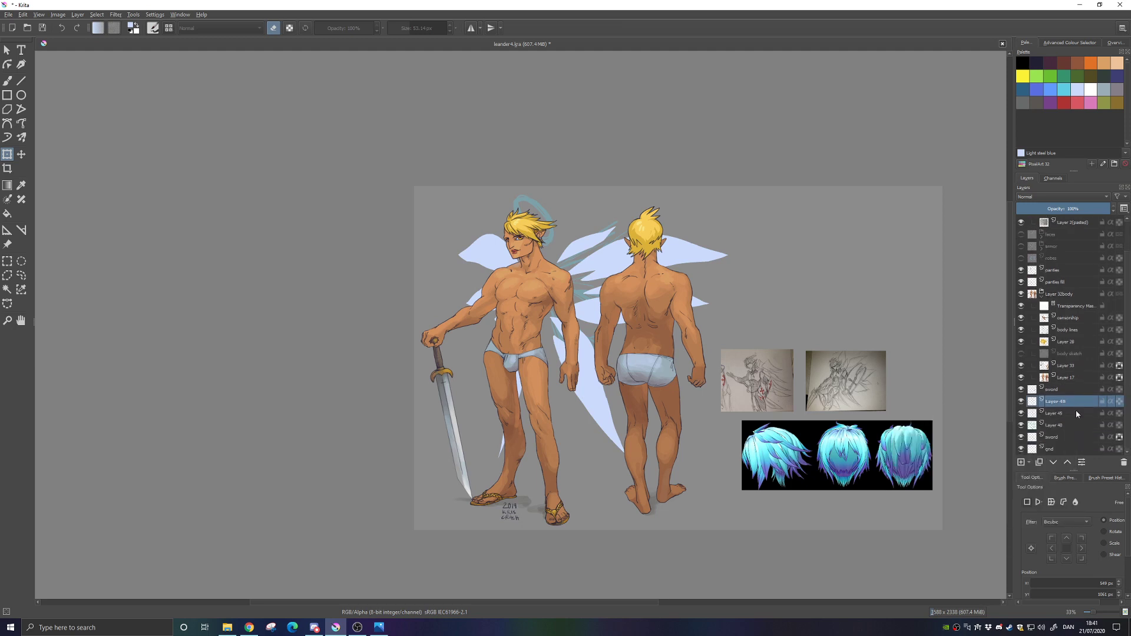
Select all the light blue feathers on the merged wings layer with the Similar Colour Selection tool
mouse_move(1075, 410)
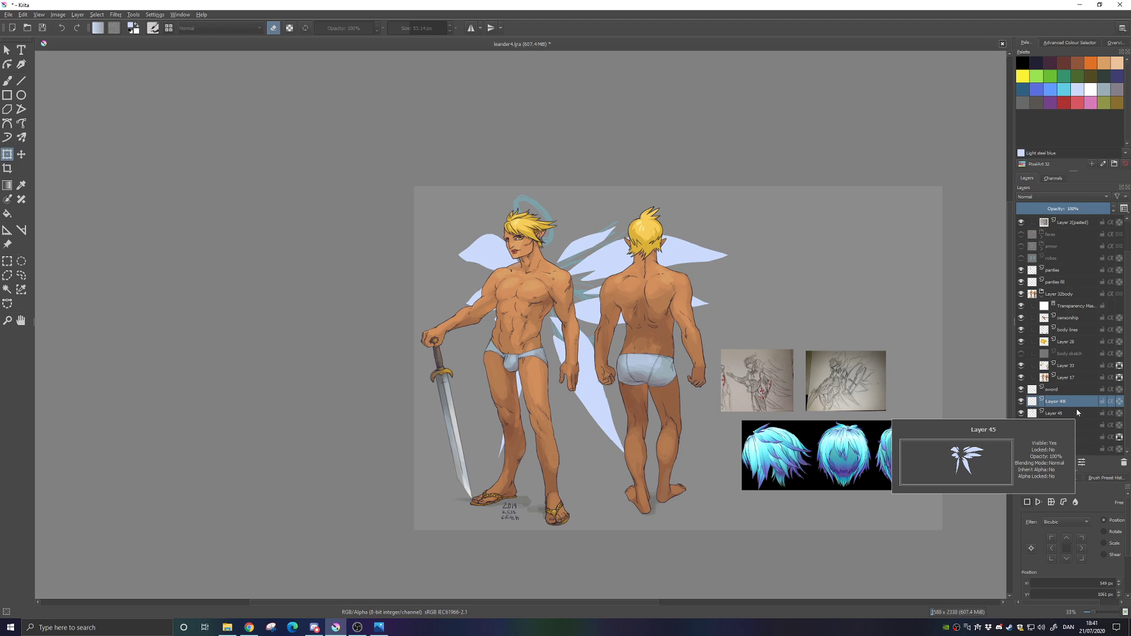
click(1080, 414)
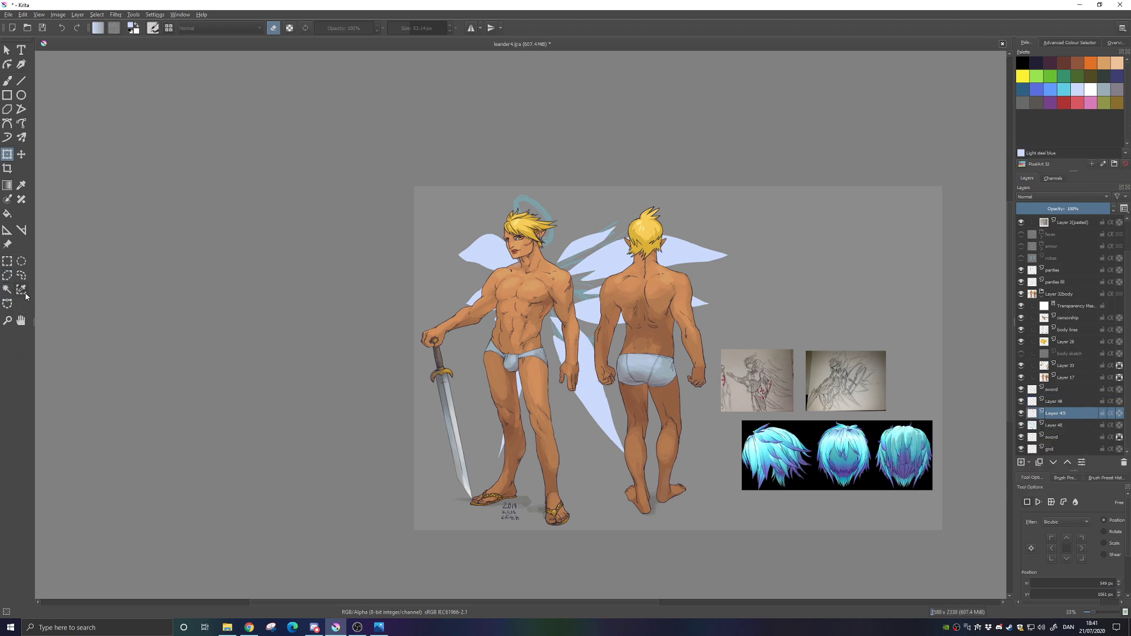
click(21, 289)
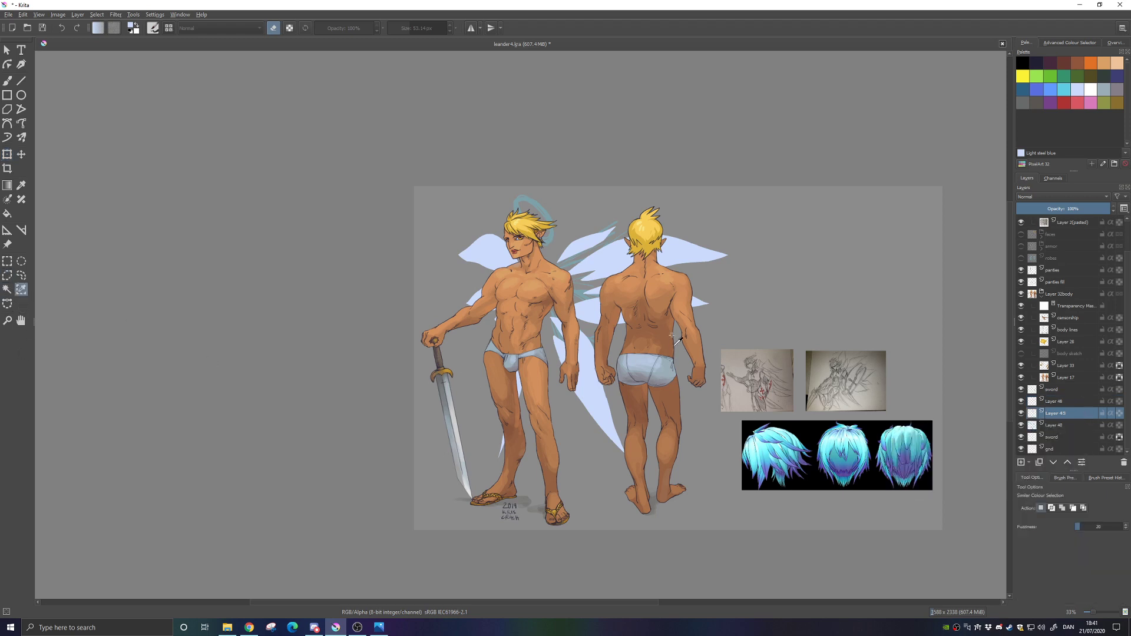
click(610, 251)
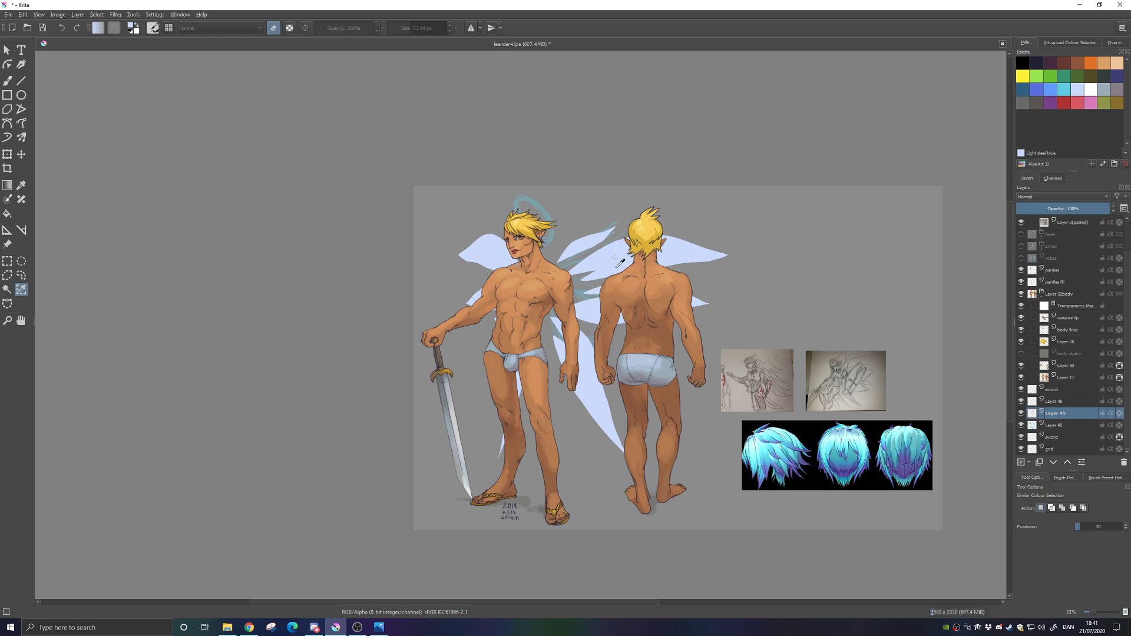
Add a transparency mask made from the feather selection to the empty layer above the merged wings, and make that layer active
click(1067, 404)
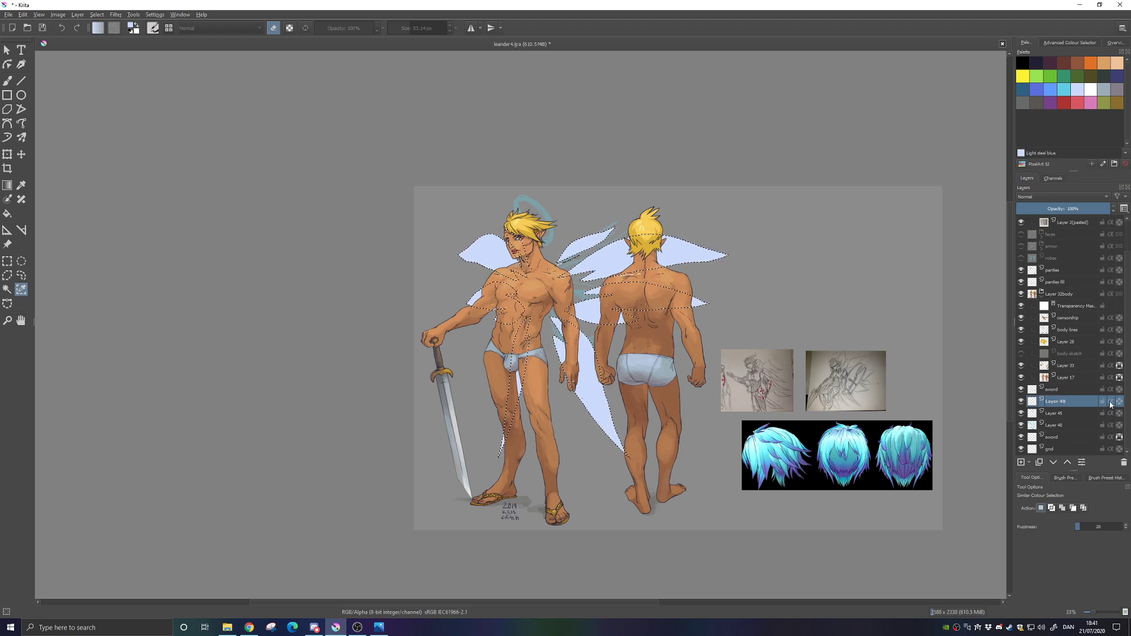
mouse_move(1111, 404)
click(1030, 464)
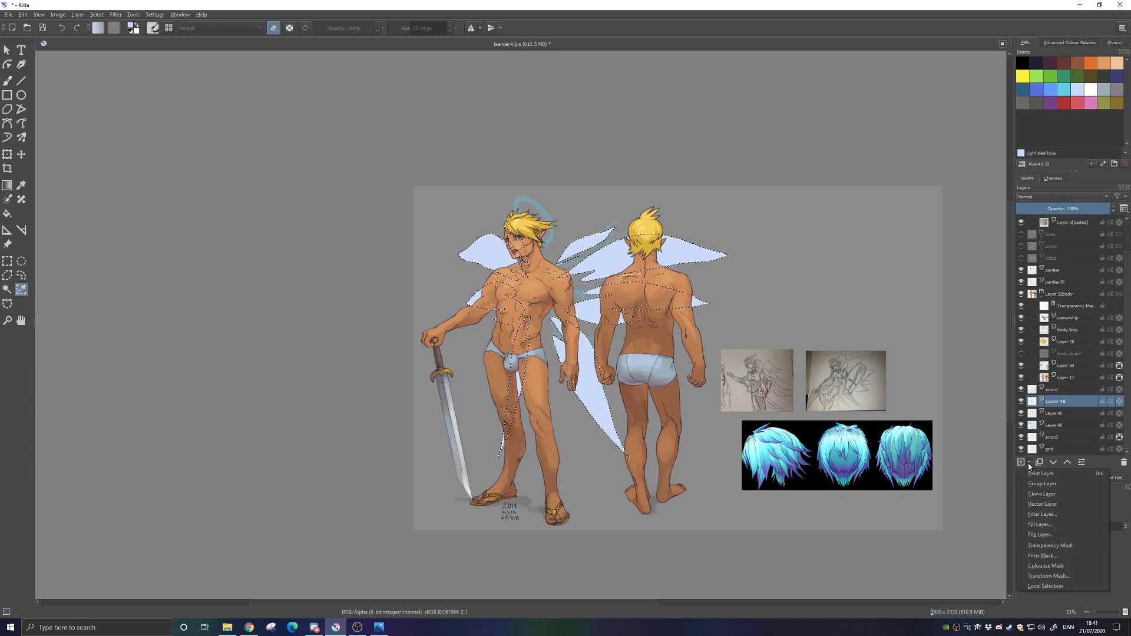
click(1078, 546)
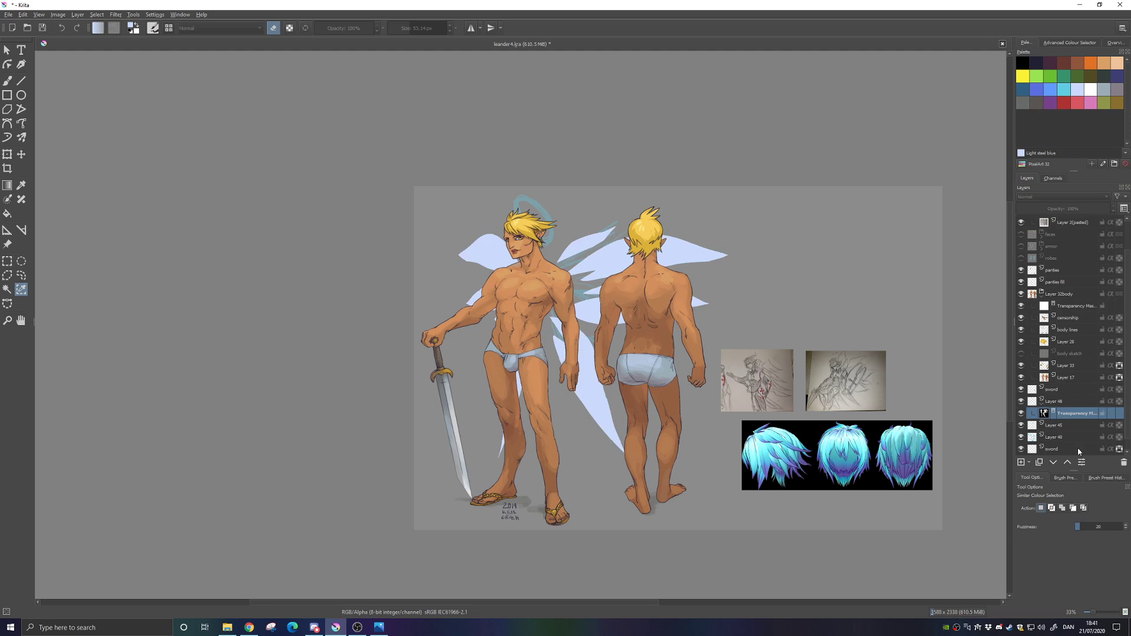
click(1064, 401)
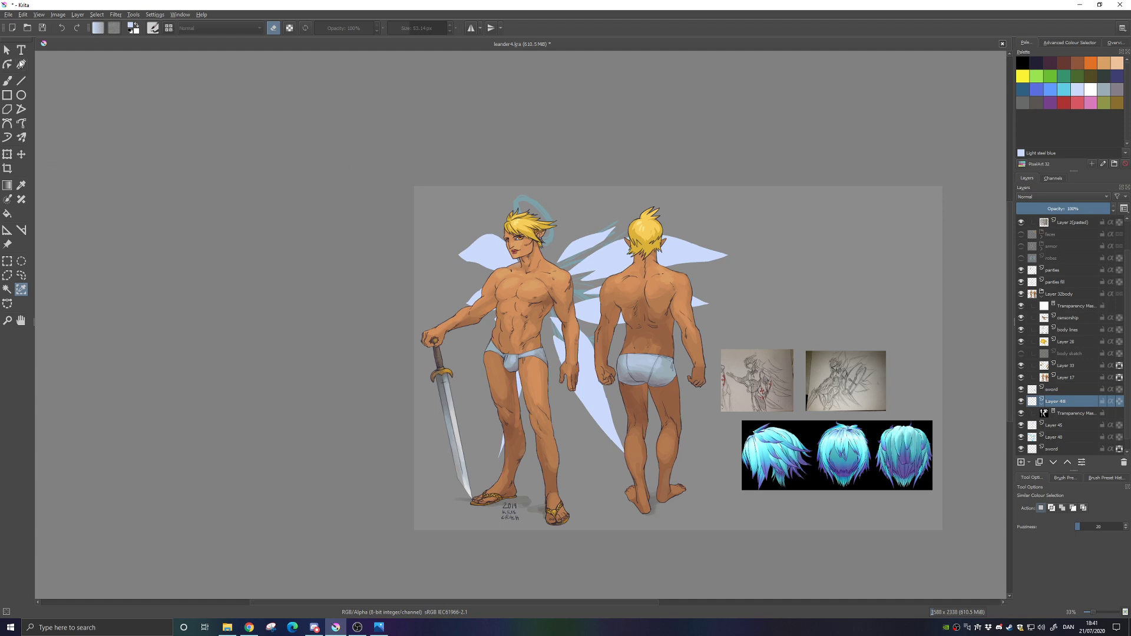
Switch to the Freehand Brush with the brush presets showing, and make the faces layer group visible
click(8, 83)
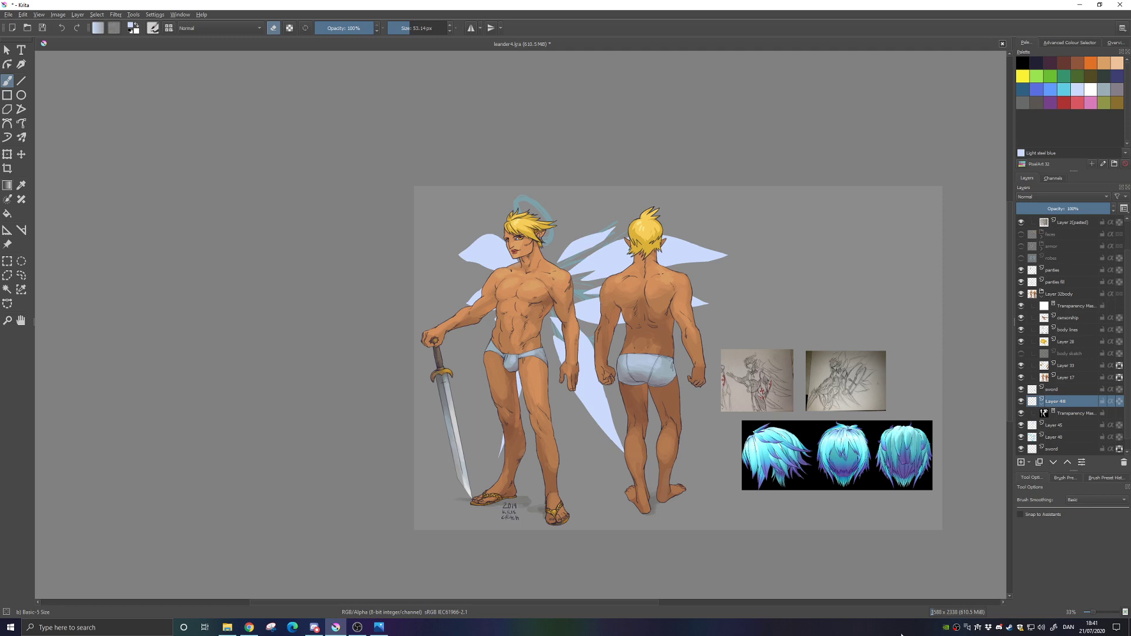
click(1057, 478)
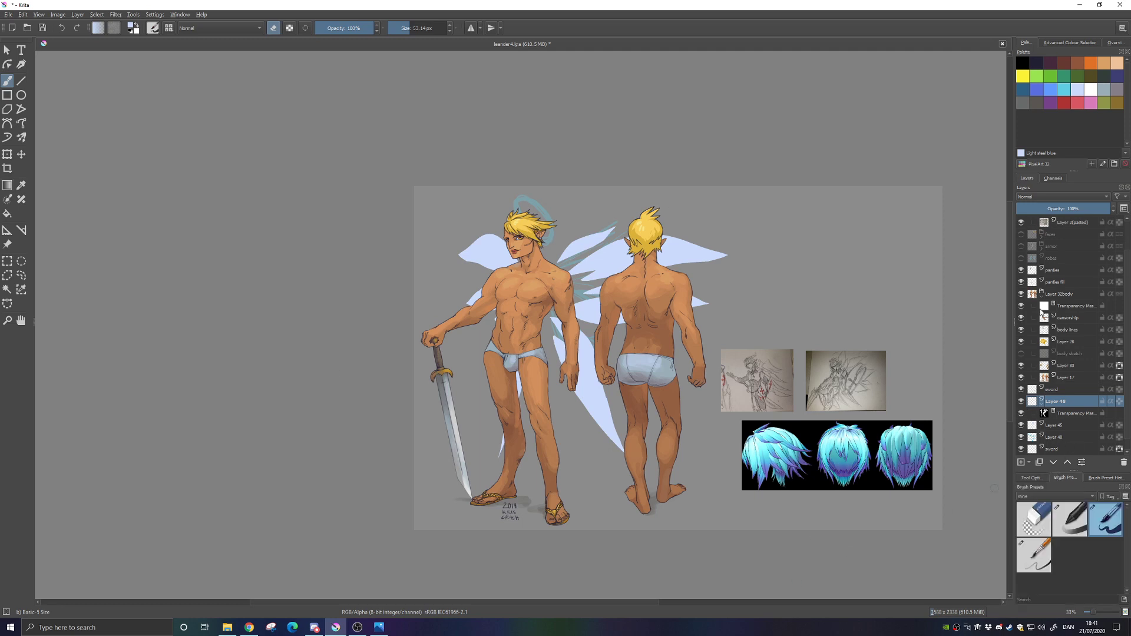
scroll(1042, 313, up, 1)
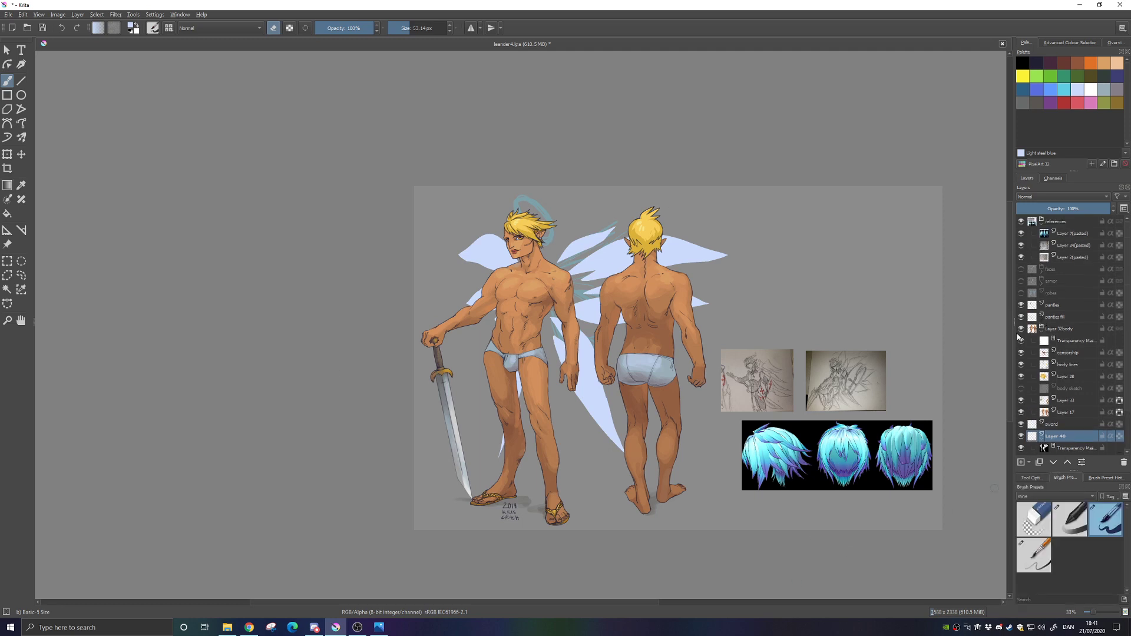
click(1021, 269)
scroll(1076, 369, down, 1)
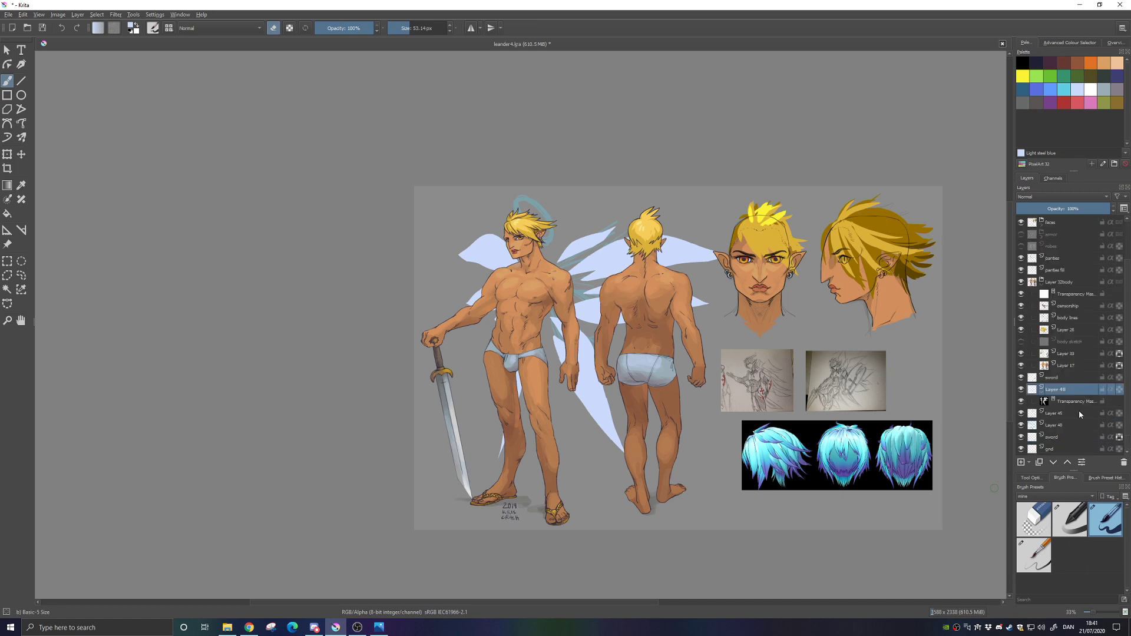
Stamp green Shapes Mecha marks on the back-view figure's upper wings and tint the surrounding feathers green with the Adjust Color brush
click(1040, 499)
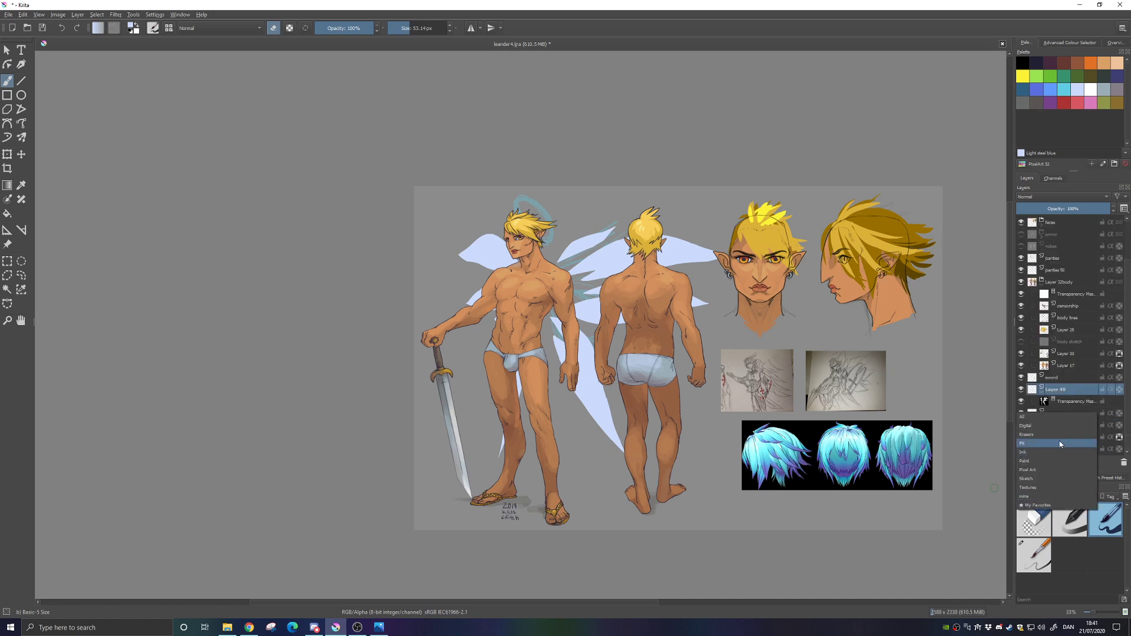
click(1026, 417)
scroll(1084, 572, down, 3)
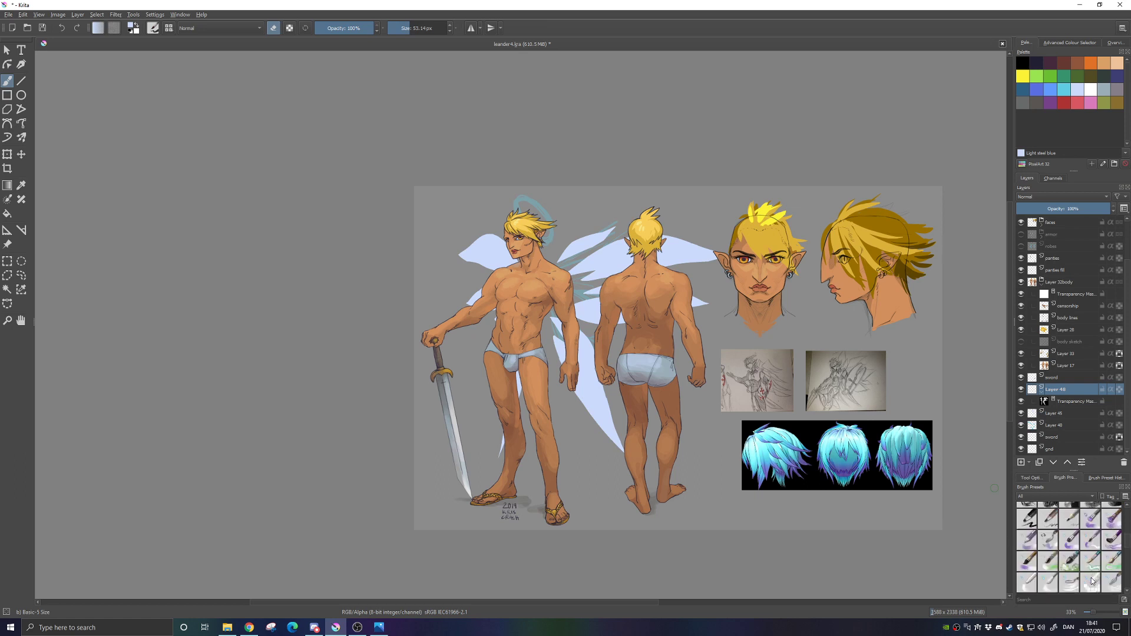
scroll(1092, 581, down, 3)
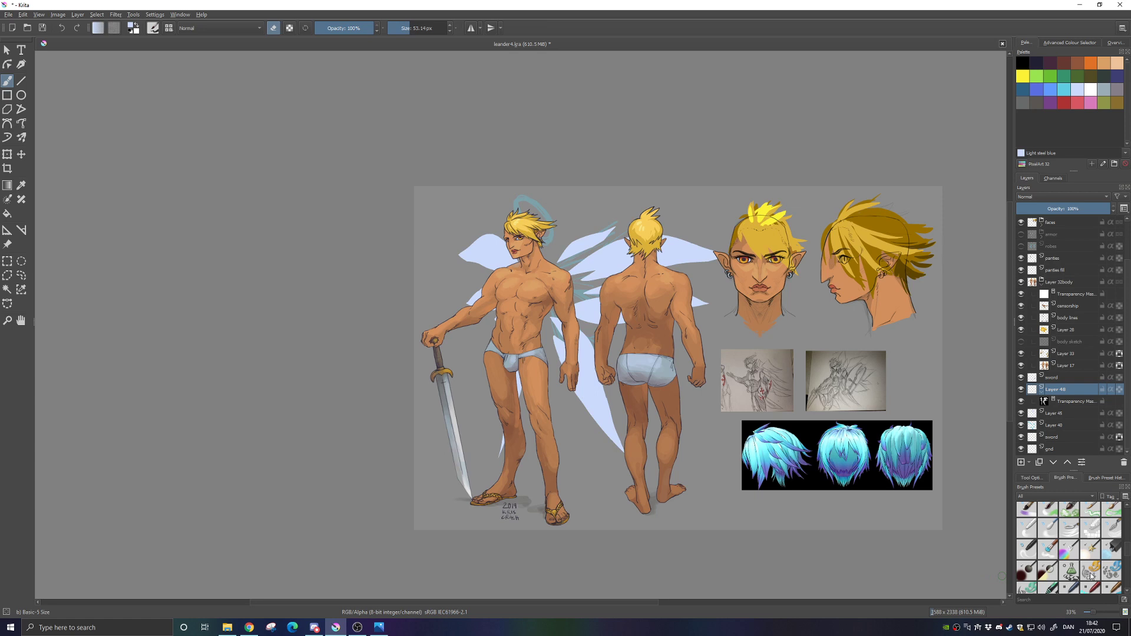
mouse_move(1090, 577)
click(1089, 577)
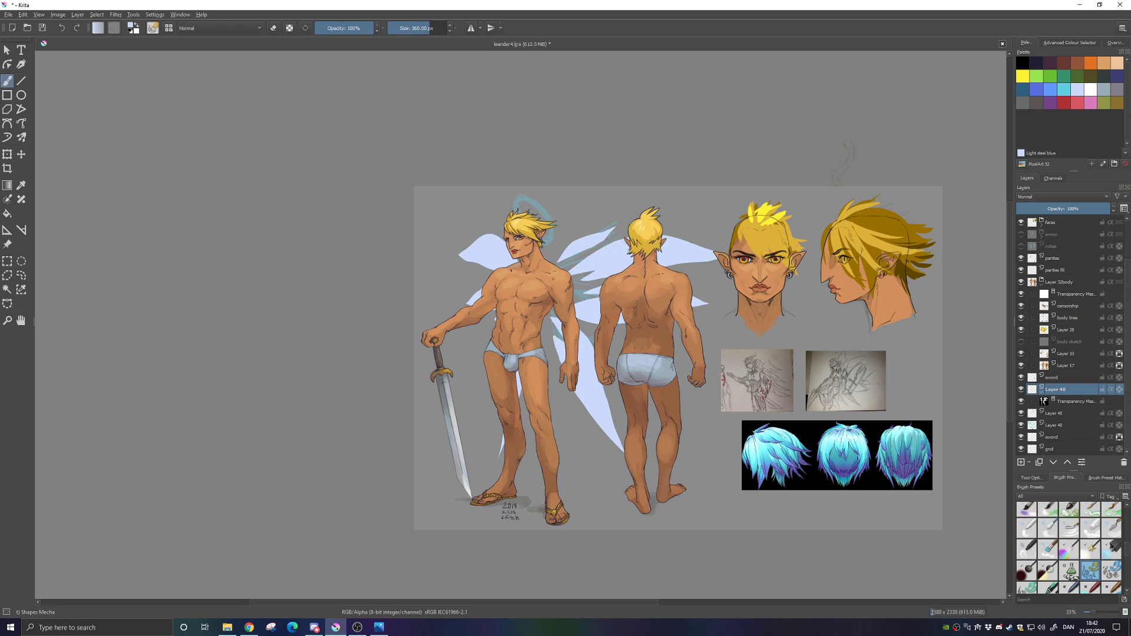
click(1049, 76)
drag(589, 260, 704, 253)
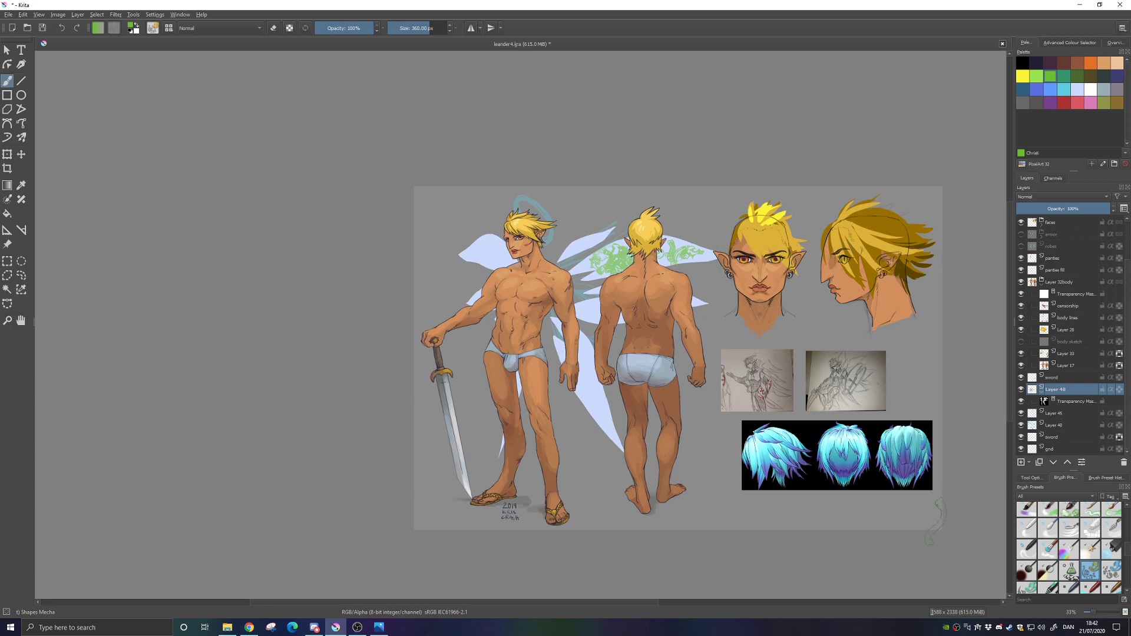
click(1068, 551)
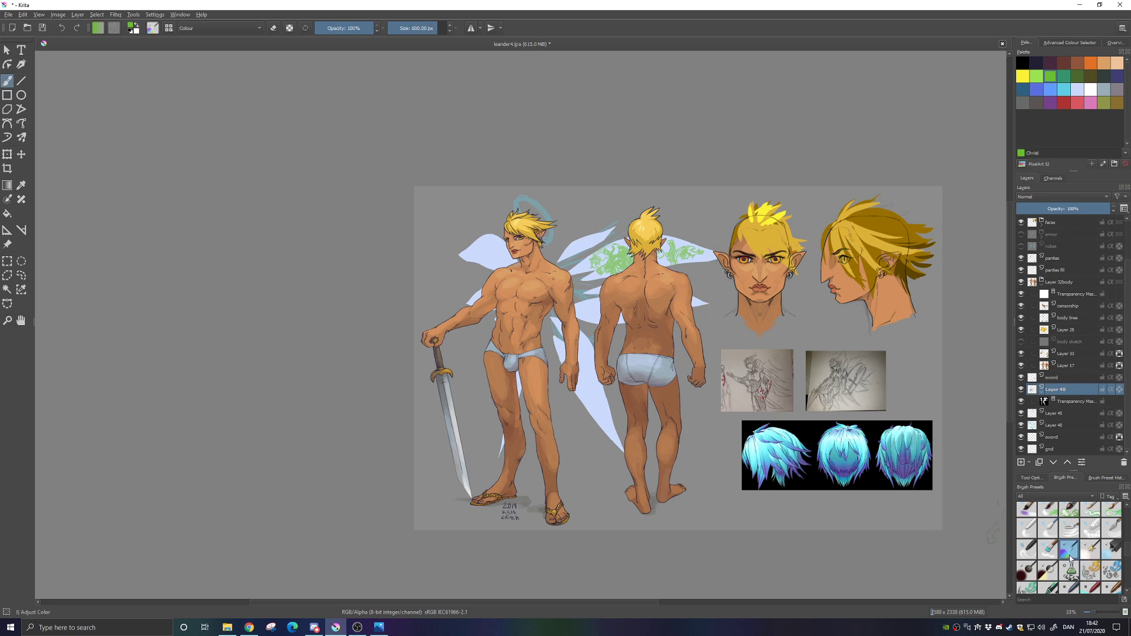
mouse_move(616, 264)
mouse_down()
mouse_move(607, 257)
mouse_move(656, 258)
mouse_move(594, 255)
mouse_up()
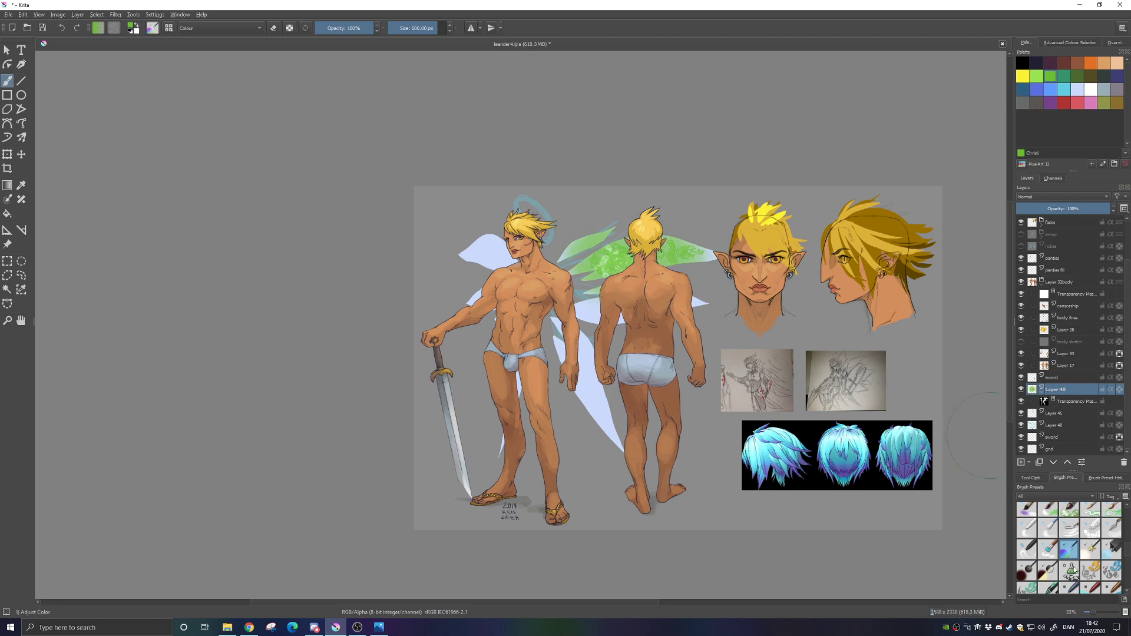
Stamp Viking blue shapes over the green upper feathers using the Shapes Spikes brush
scroll(1075, 570, down, 5)
scroll(1077, 569, up, 3)
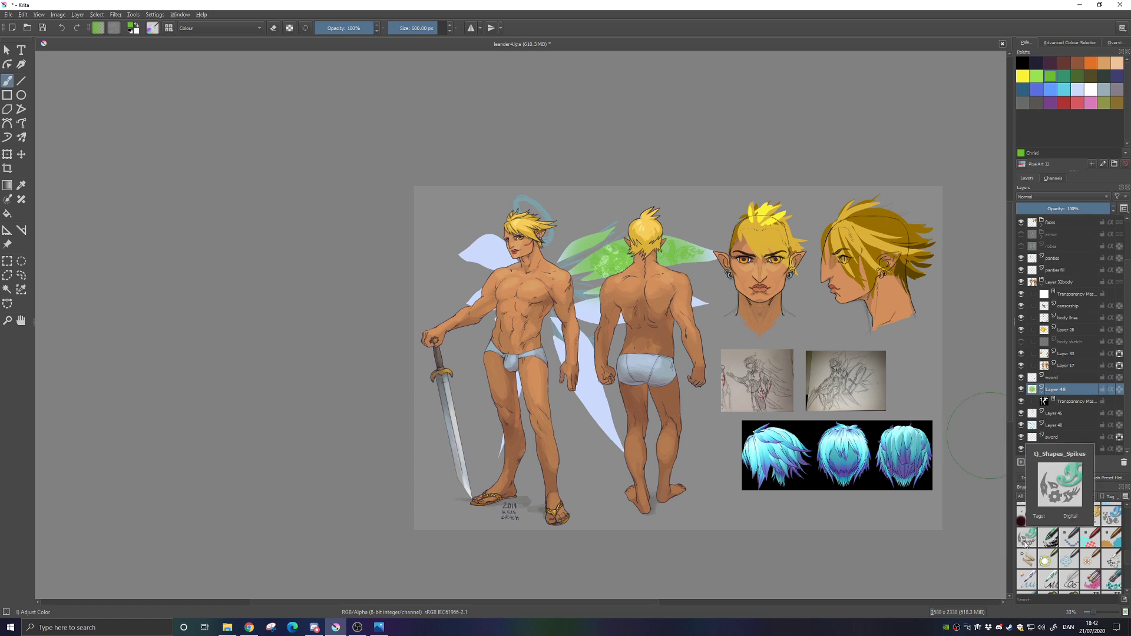
click(1025, 538)
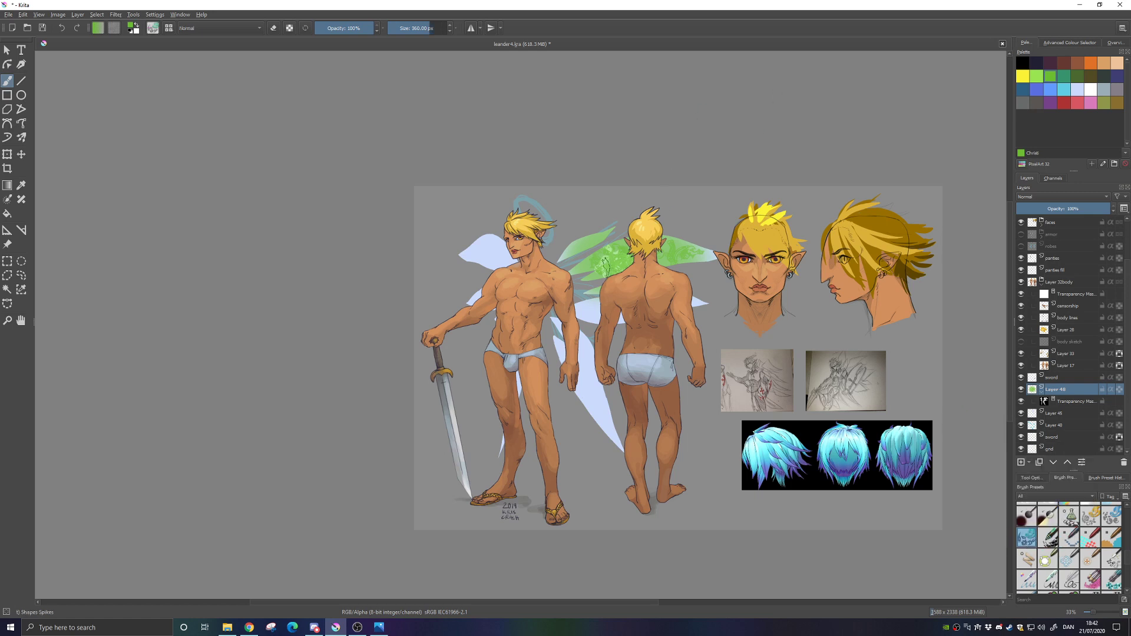
click(1062, 80)
click(1063, 89)
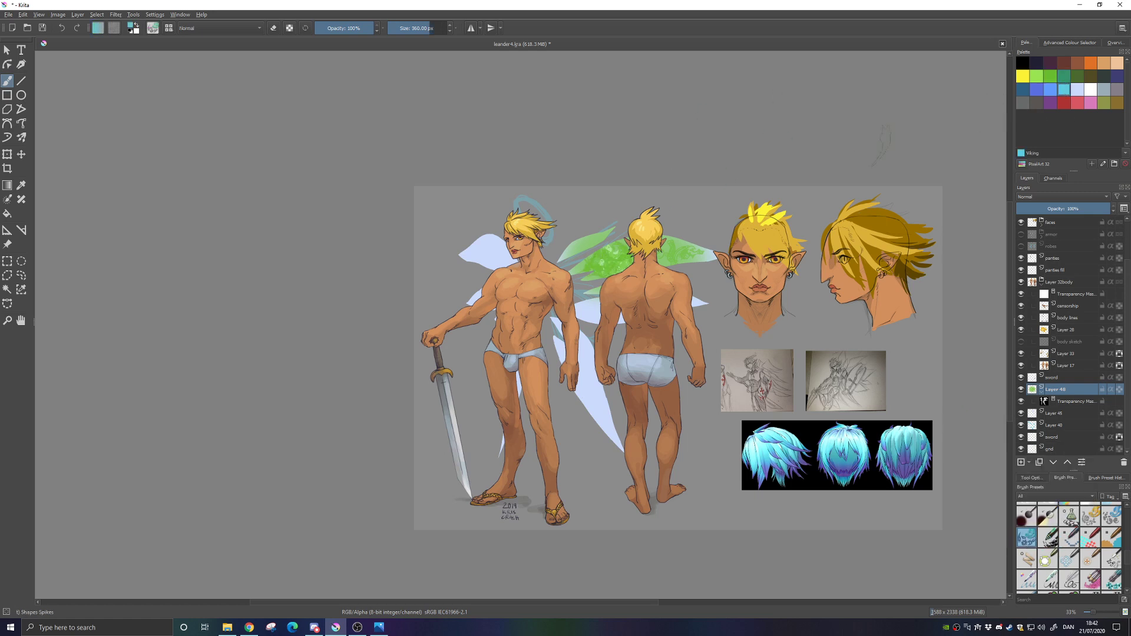
click(602, 262)
Brush Viking blue over the green upper feathers with the Adjust Lighten preset
scroll(1098, 551, up, 3)
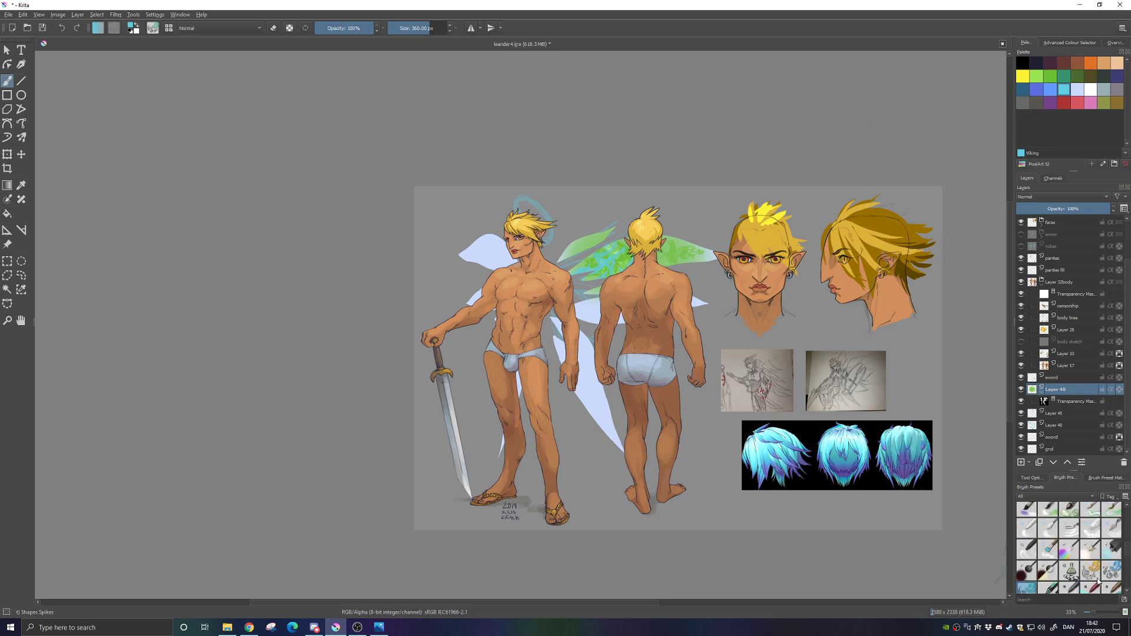
click(1112, 554)
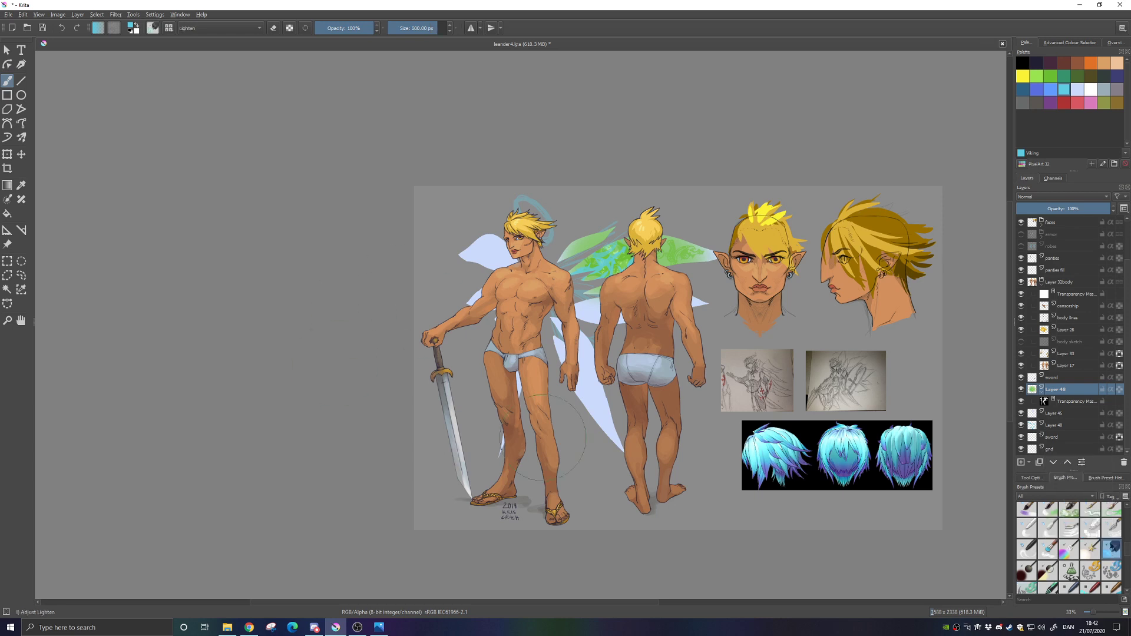
mouse_move(639, 248)
mouse_down()
mouse_move(589, 262)
mouse_move(678, 257)
mouse_up()
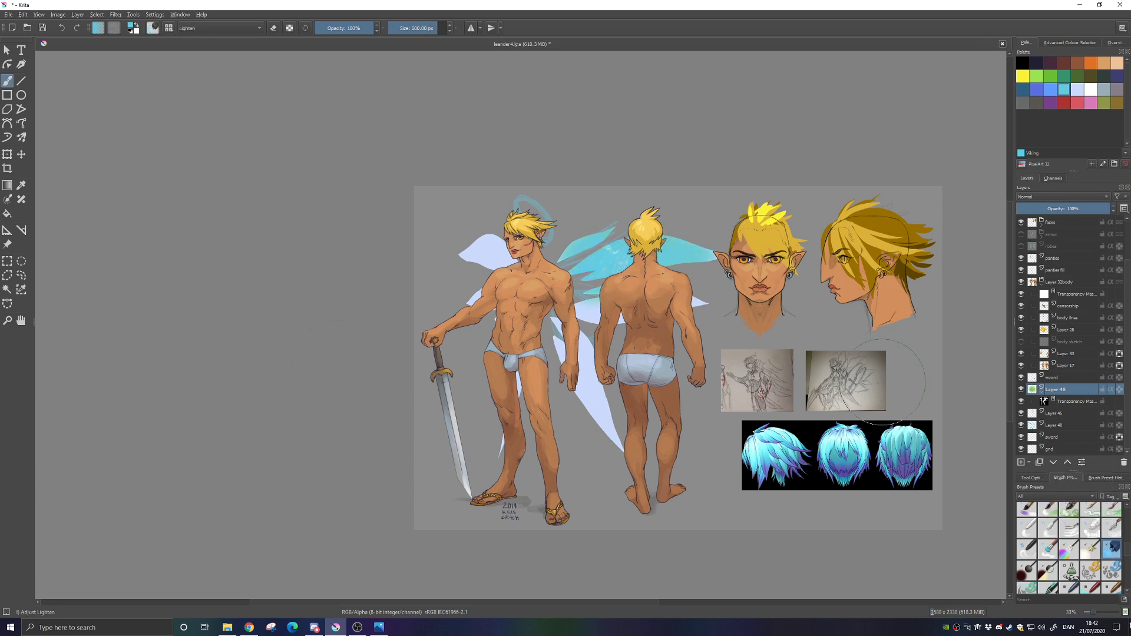
Cover the upper feathers on both sides with blue strokes using the Texture Impressionism brush
scroll(1074, 552, down, 3)
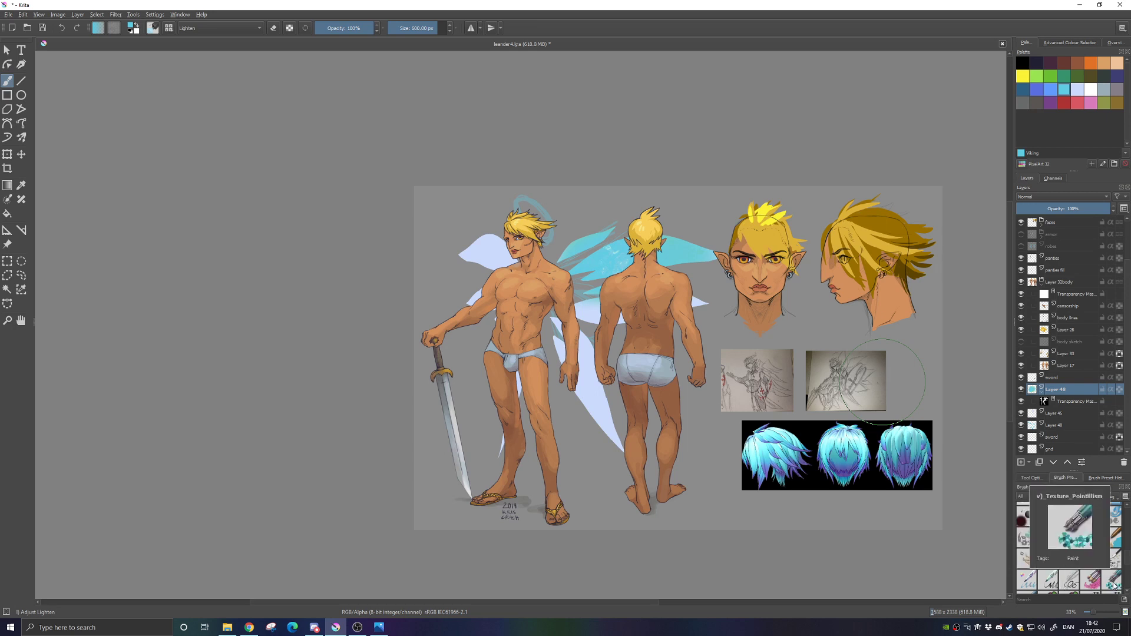
click(1091, 581)
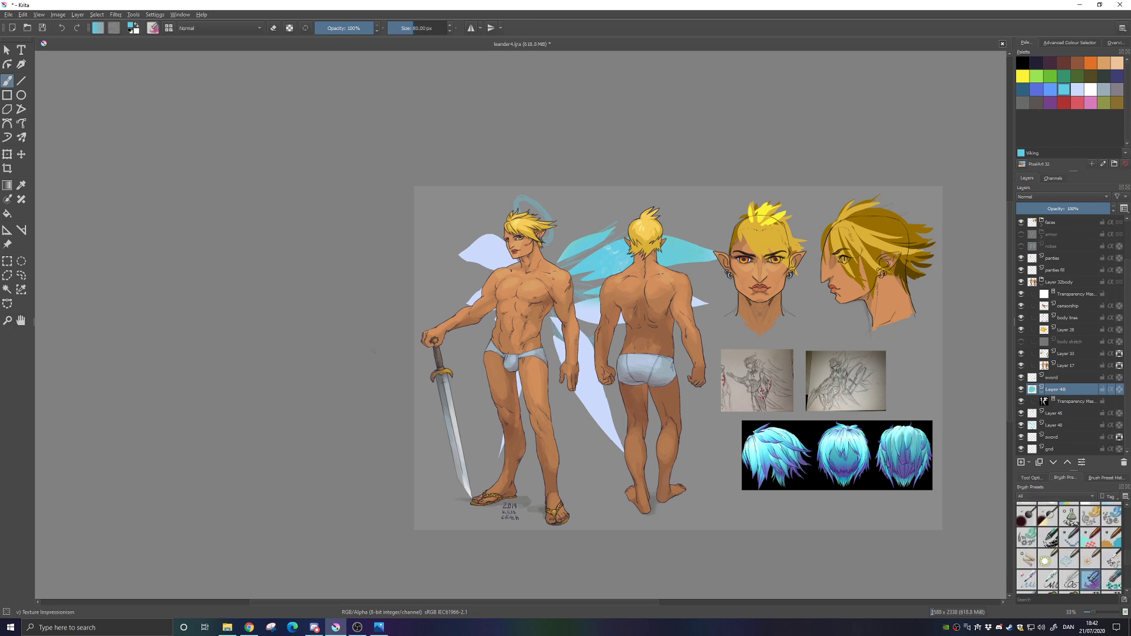
mouse_move(598, 254)
mouse_down()
mouse_move(612, 262)
mouse_move(672, 247)
mouse_move(637, 244)
mouse_up()
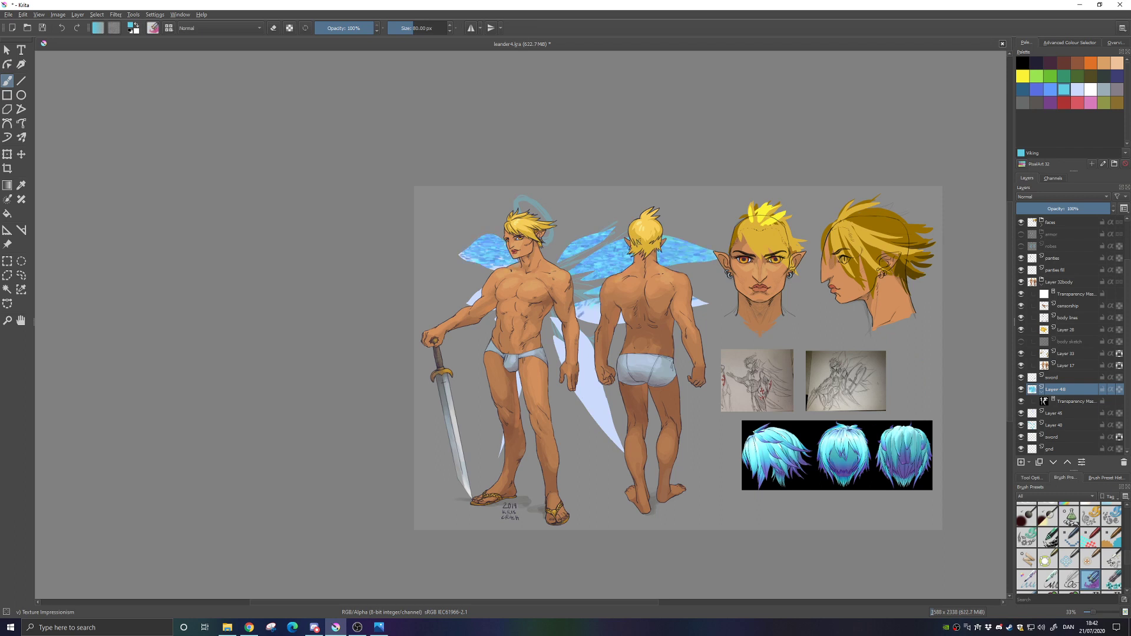
Dab blue speckles on the upper and long lower feathers with an enlarged Texture Pointillism brush
scroll(1128, 562, down, 2)
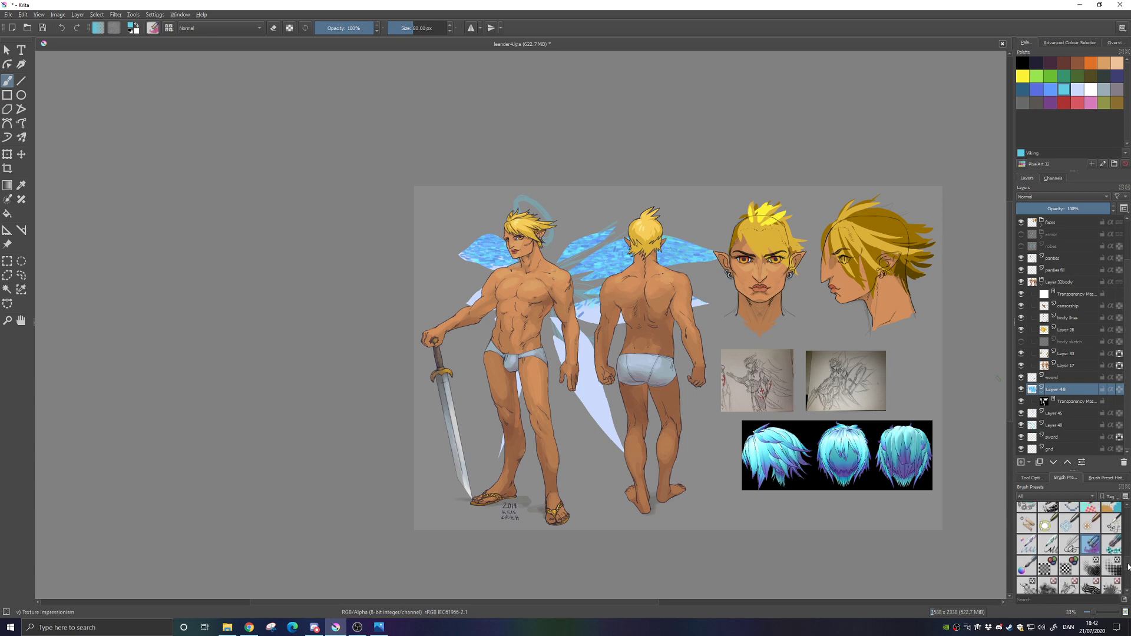
click(1113, 541)
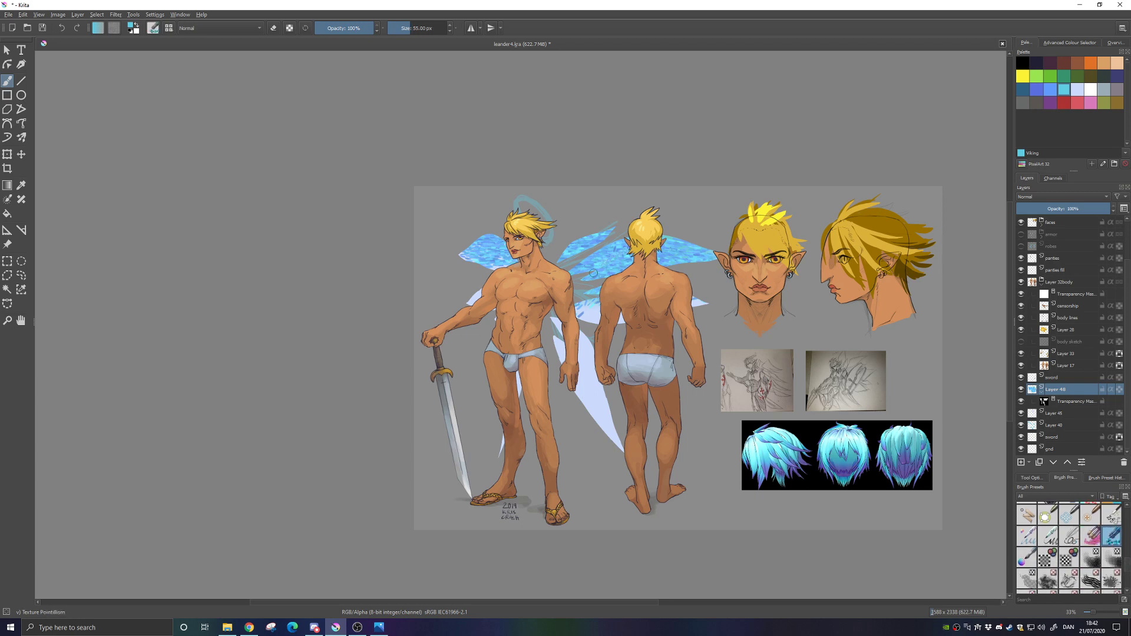
right_click(613, 251)
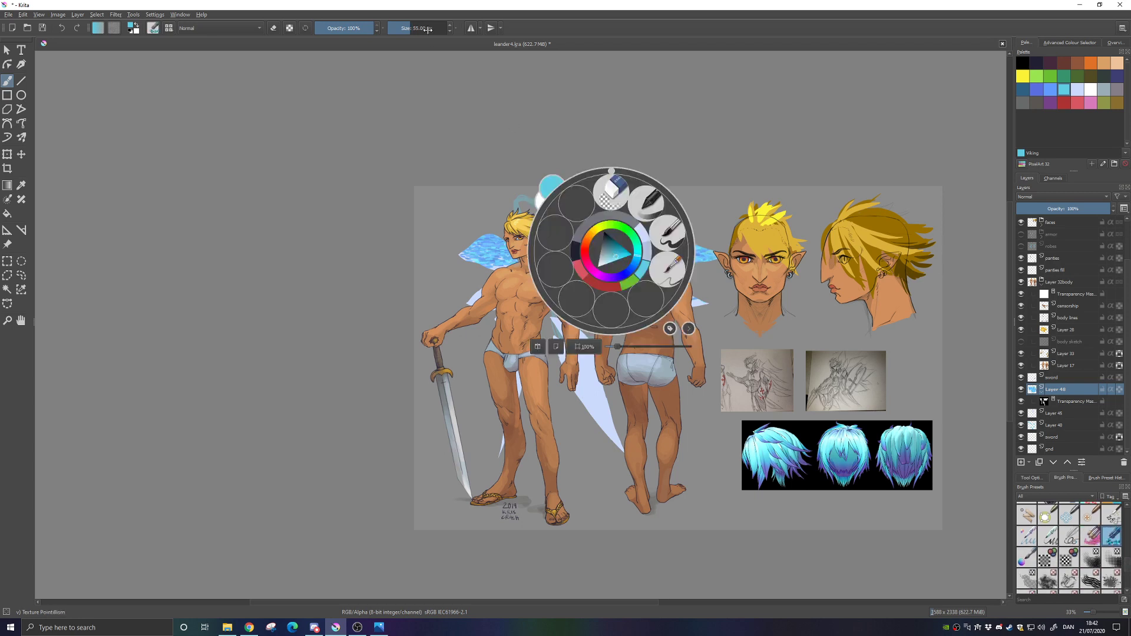
drag(415, 28, 426, 28)
click(595, 411)
mouse_move(587, 376)
mouse_down()
mouse_move(586, 358)
mouse_move(579, 401)
mouse_move(601, 413)
mouse_up()
mouse_move(595, 280)
mouse_down()
mouse_move(601, 340)
mouse_move(586, 313)
mouse_up()
Paint all the wing feathers with blue Texture Impressionism strokes at a brush size of about 270 px
click(1090, 537)
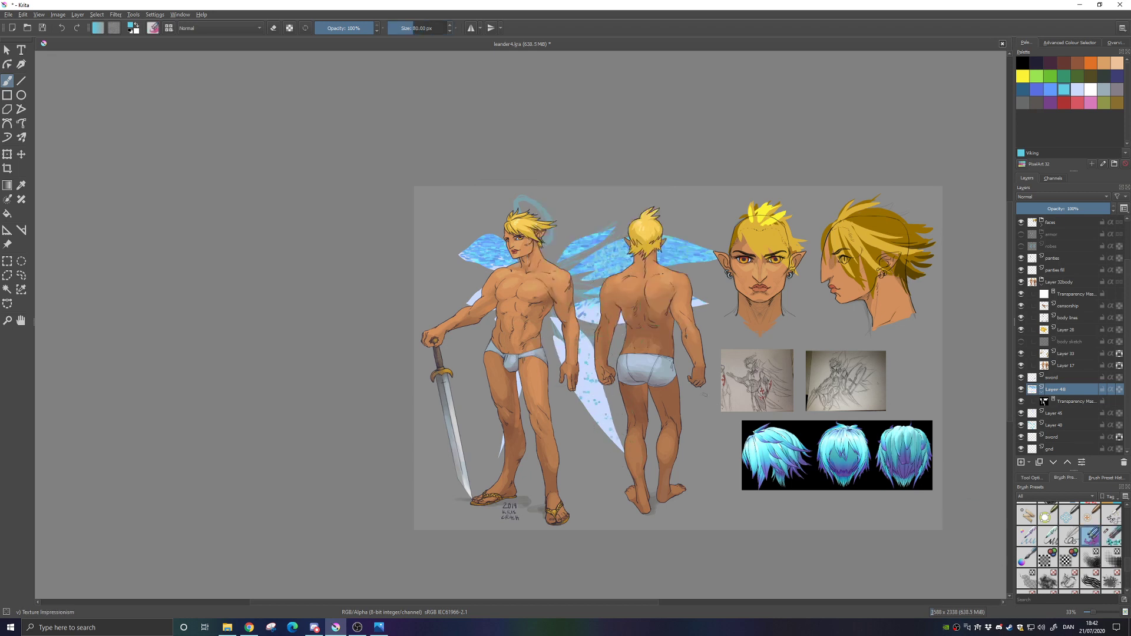
drag(431, 27, 425, 28)
mouse_move(595, 291)
mouse_down()
mouse_move(586, 341)
mouse_move(613, 436)
mouse_move(583, 354)
mouse_up()
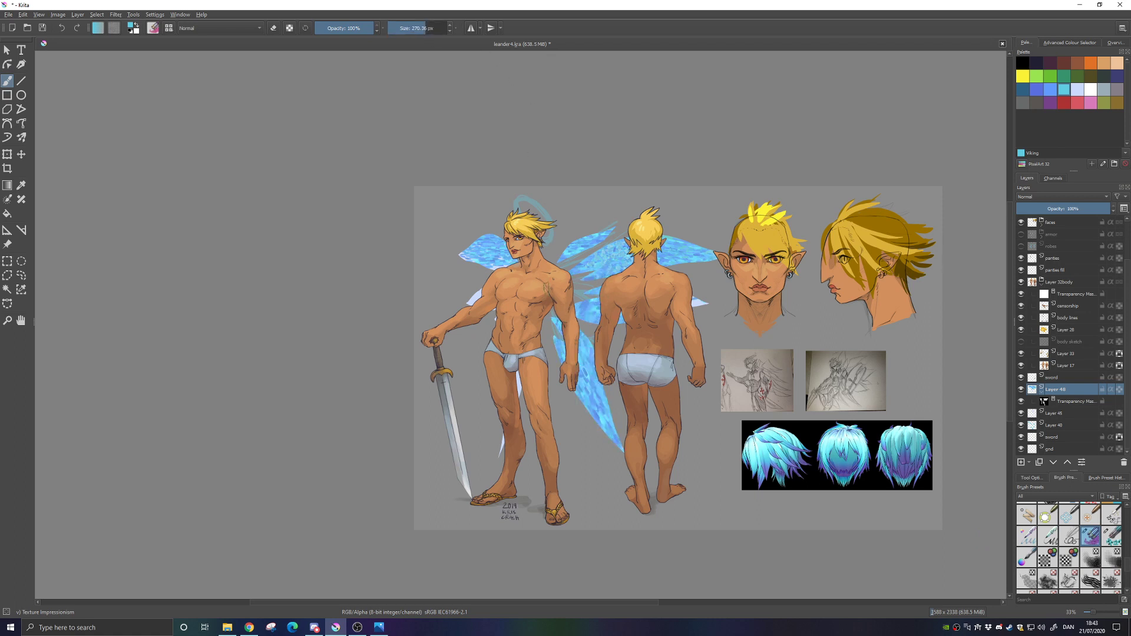
mouse_move(586, 259)
mouse_down()
mouse_move(668, 249)
mouse_move(613, 268)
mouse_up()
drag(596, 312, 704, 301)
drag(520, 371, 501, 454)
mouse_move(479, 299)
mouse_down()
mouse_move(483, 257)
mouse_move(517, 274)
mouse_move(619, 241)
mouse_move(589, 312)
mouse_move(598, 422)
mouse_up()
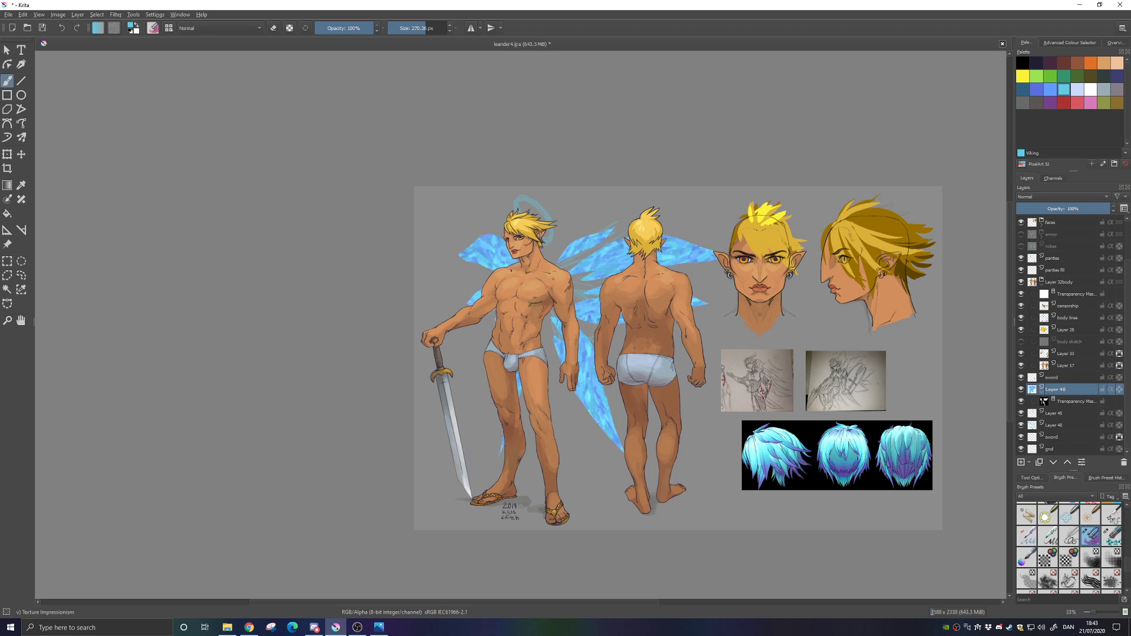
Paint pale and pink textured strokes over the back-view figure's upper wings and the long lower feather
click(1080, 94)
mouse_move(613, 282)
mouse_down()
mouse_move(580, 247)
mouse_move(707, 258)
mouse_move(589, 303)
mouse_move(583, 344)
mouse_up()
click(1090, 102)
mouse_move(672, 259)
mouse_down()
mouse_move(595, 277)
mouse_move(645, 247)
mouse_move(560, 348)
mouse_move(562, 398)
mouse_up()
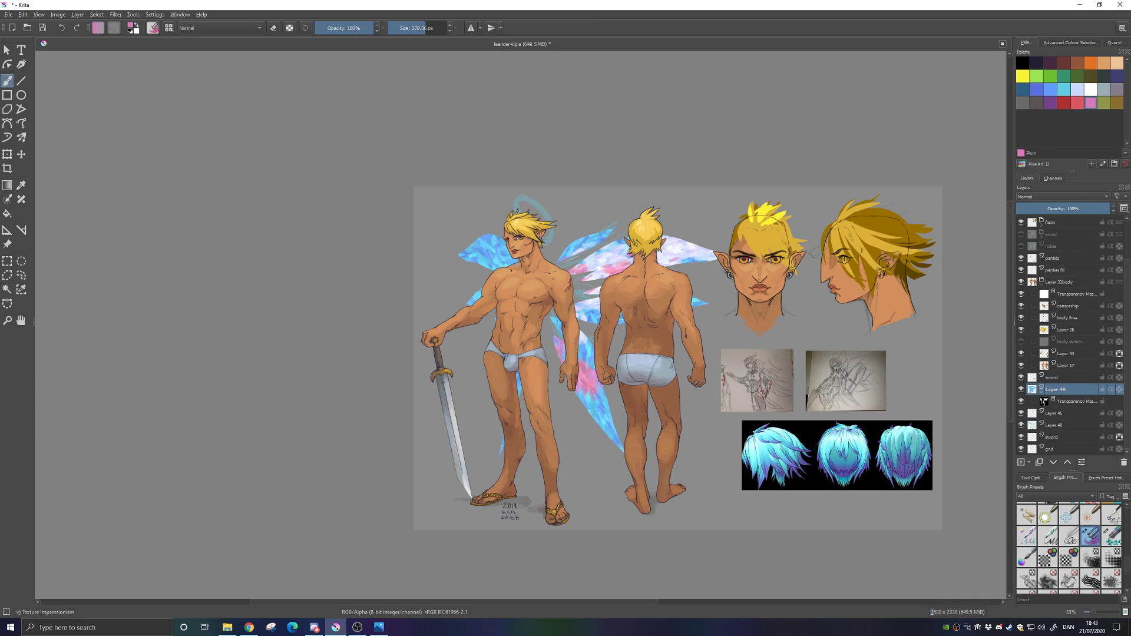
Paint bright yellow textured strokes on the long lower feather and the back-view figure's upper wings
click(1022, 76)
drag(583, 342, 618, 448)
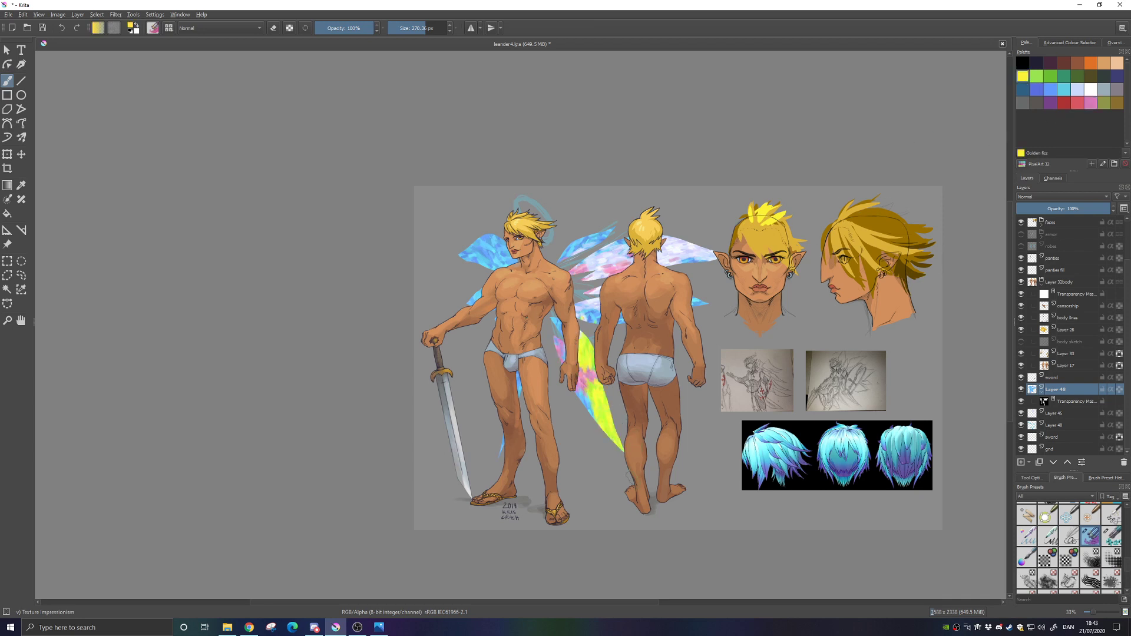
drag(659, 264, 679, 248)
drag(610, 275, 580, 244)
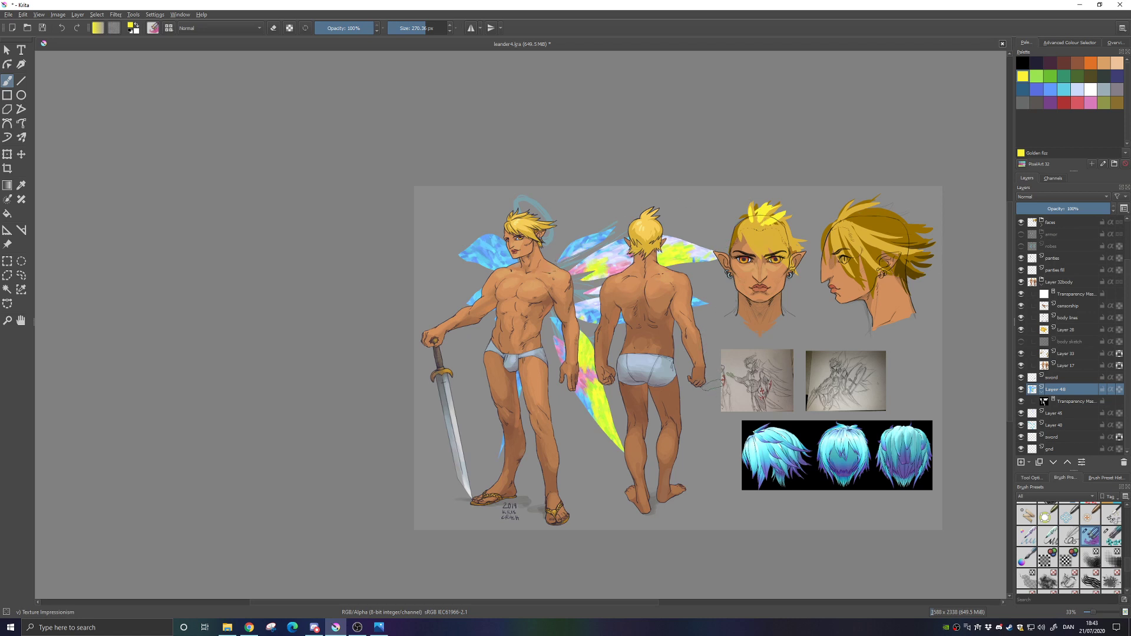
Undo the bright yellow strokes on the long lower feather and the back-view figure's upper wings
drag(421, 28, 412, 28)
drag(589, 376, 592, 408)
key(ctrl+z)
key(ctrl+z)
key(ctrl+z)
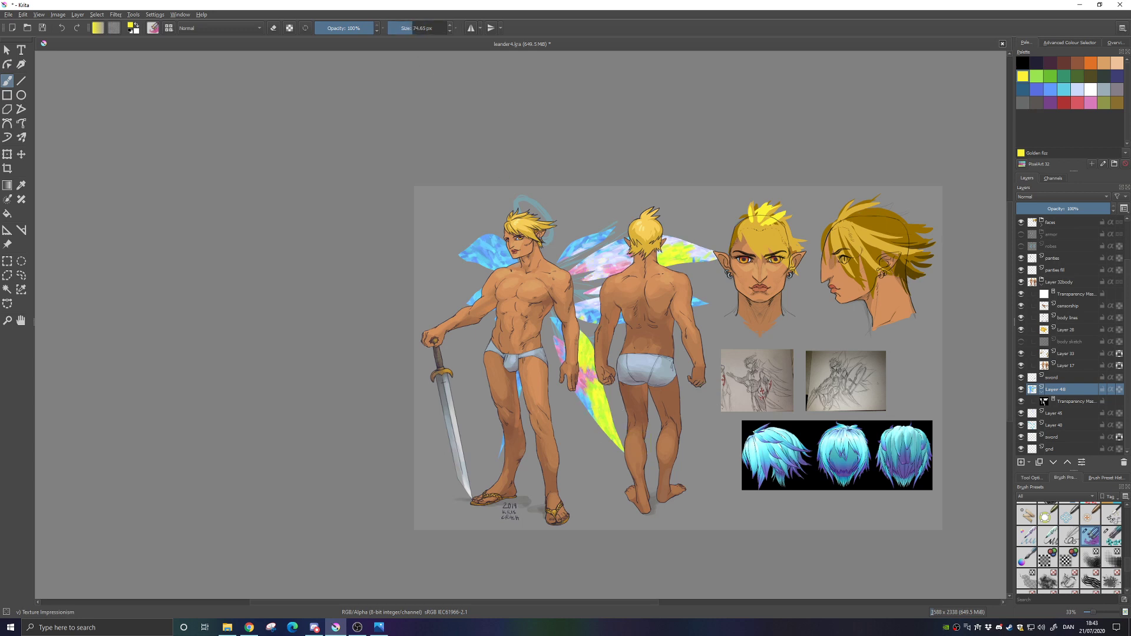
key(ctrl+z)
key(ctrl+z)
key(ctrl+z)
key(ctrl+z)
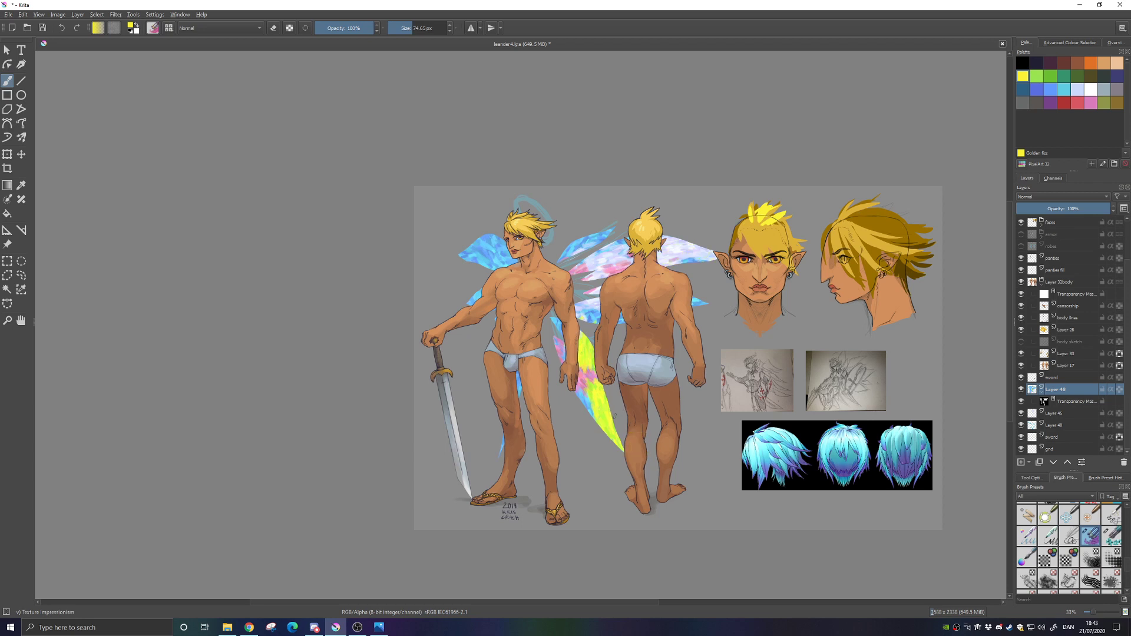
key(ctrl+z)
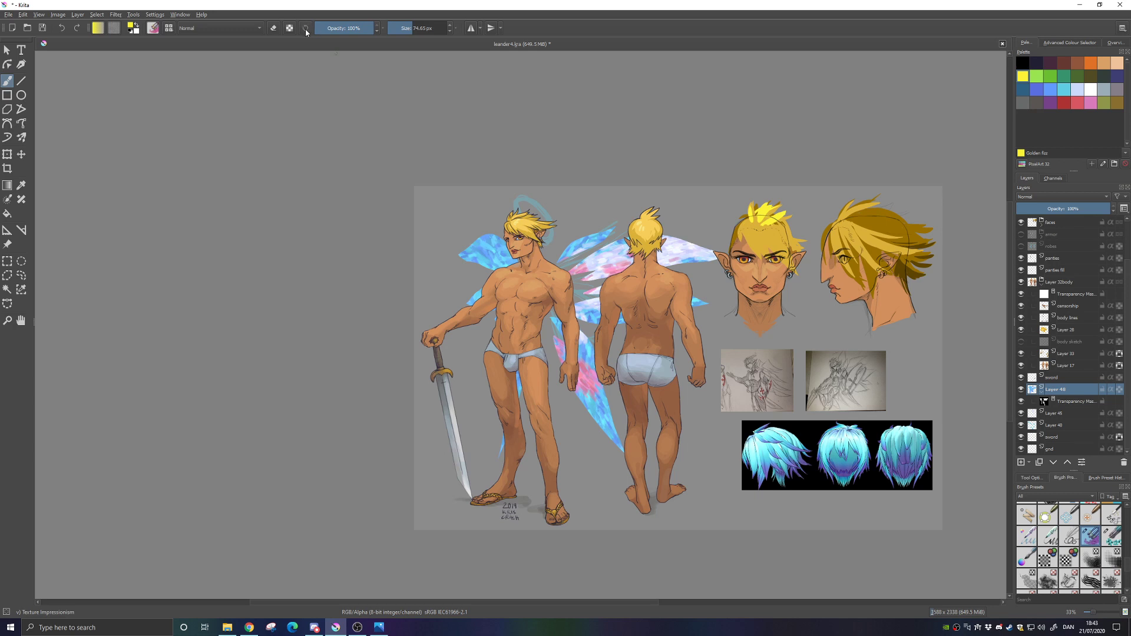
Set the brush size to 80 px, give the Texture Impressionism brush the oil_knife tip and test it in yellow on the scratchpad
key(bracketright)
drag(593, 259, 615, 259)
click(152, 28)
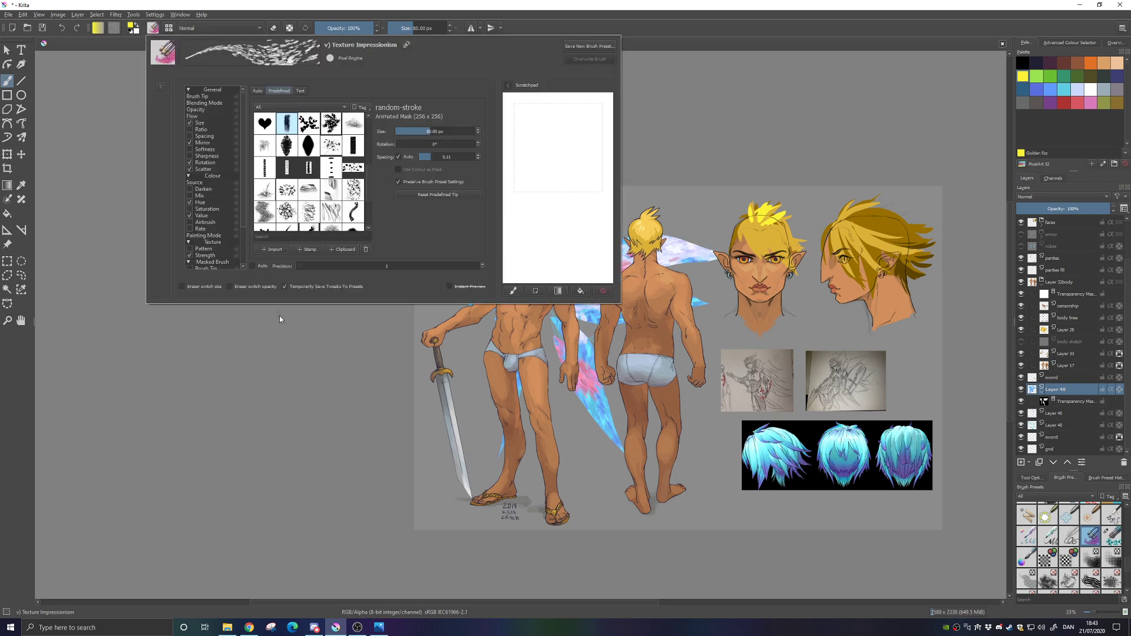
click(308, 145)
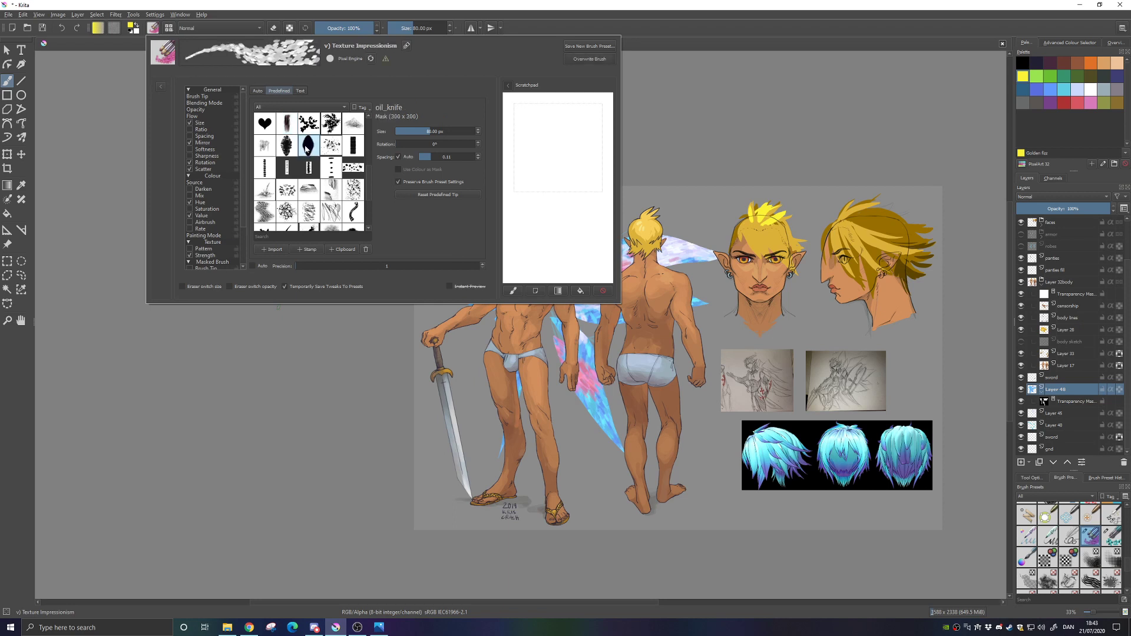
mouse_move(516, 172)
mouse_down()
mouse_move(537, 176)
mouse_move(556, 121)
mouse_move(586, 172)
mouse_move(544, 228)
mouse_move(627, 239)
mouse_up()
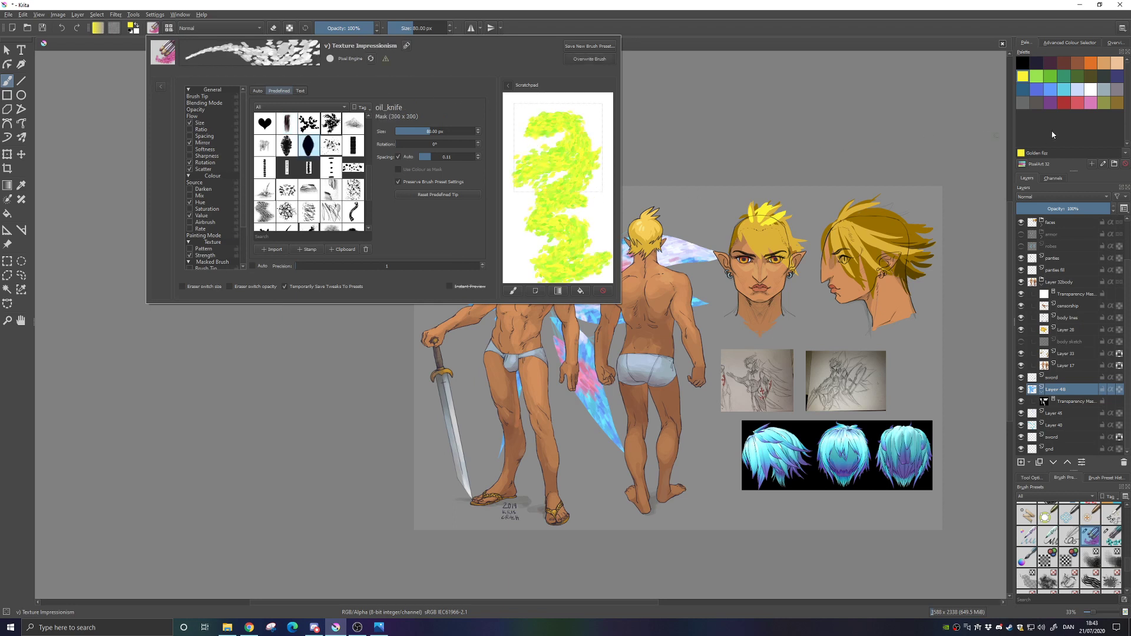
Change the colour to Plum and test the oil_knife tip on the scratchpad
click(1090, 103)
click(1090, 103)
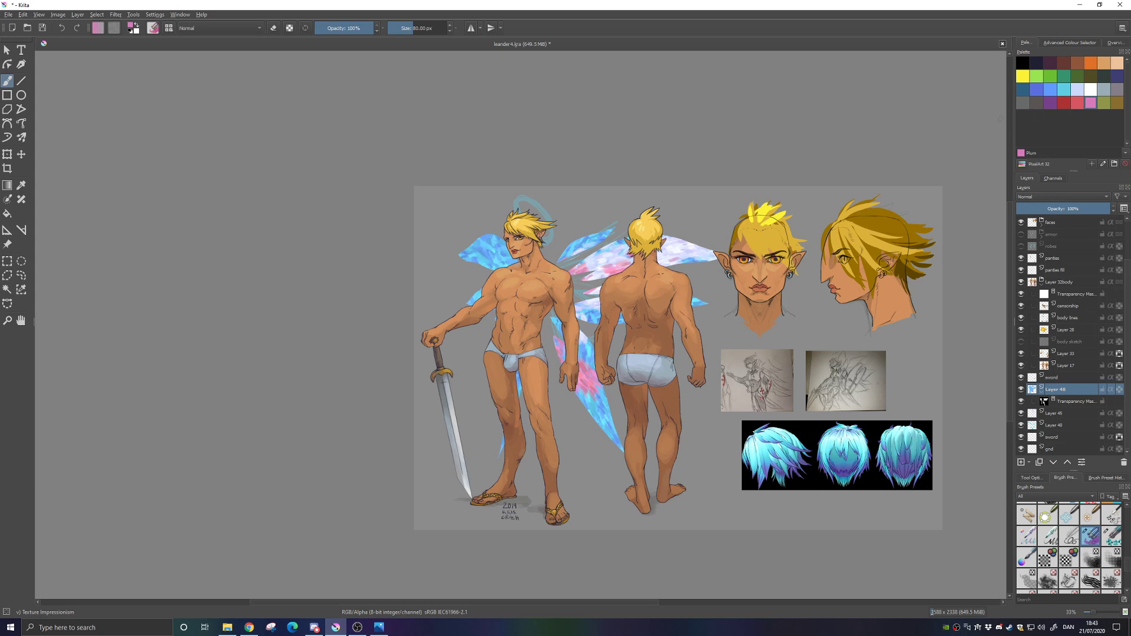
click(152, 28)
mouse_move(557, 140)
mouse_down()
mouse_move(526, 193)
mouse_move(519, 171)
mouse_move(580, 142)
mouse_move(583, 218)
mouse_up()
Try other predefined brush tips, including tree flowers speedpainting strokes, with pink strokes on the scratchpad
drag(371, 179, 367, 122)
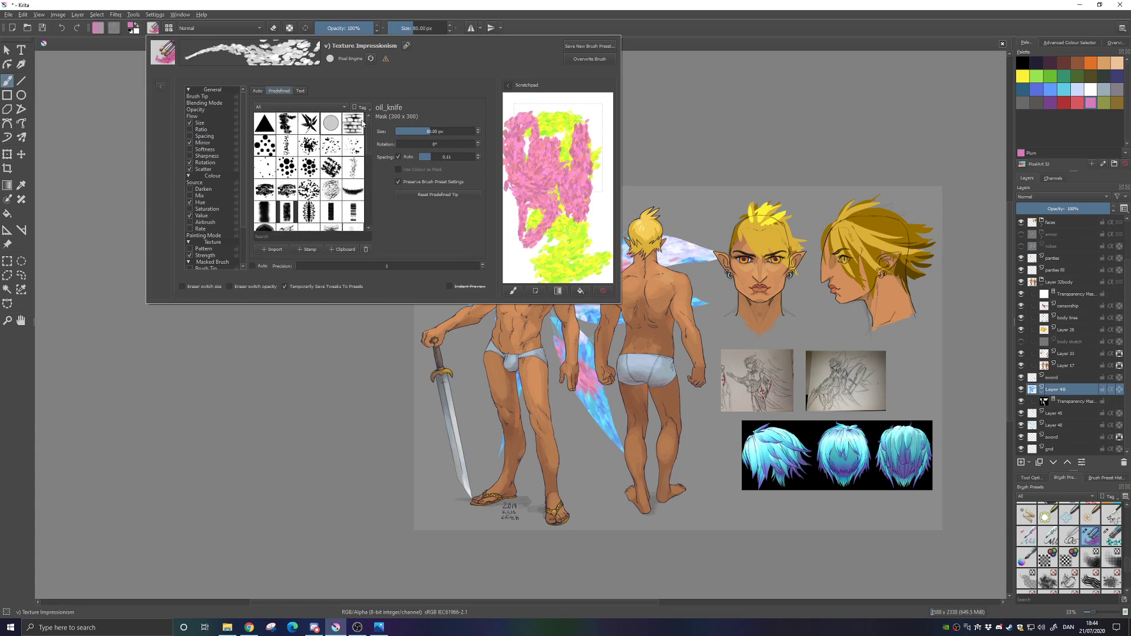
click(265, 122)
mouse_move(557, 121)
mouse_down()
mouse_move(563, 97)
mouse_move(565, 159)
mouse_move(588, 216)
mouse_move(545, 253)
mouse_up()
drag(369, 139, 370, 215)
click(307, 162)
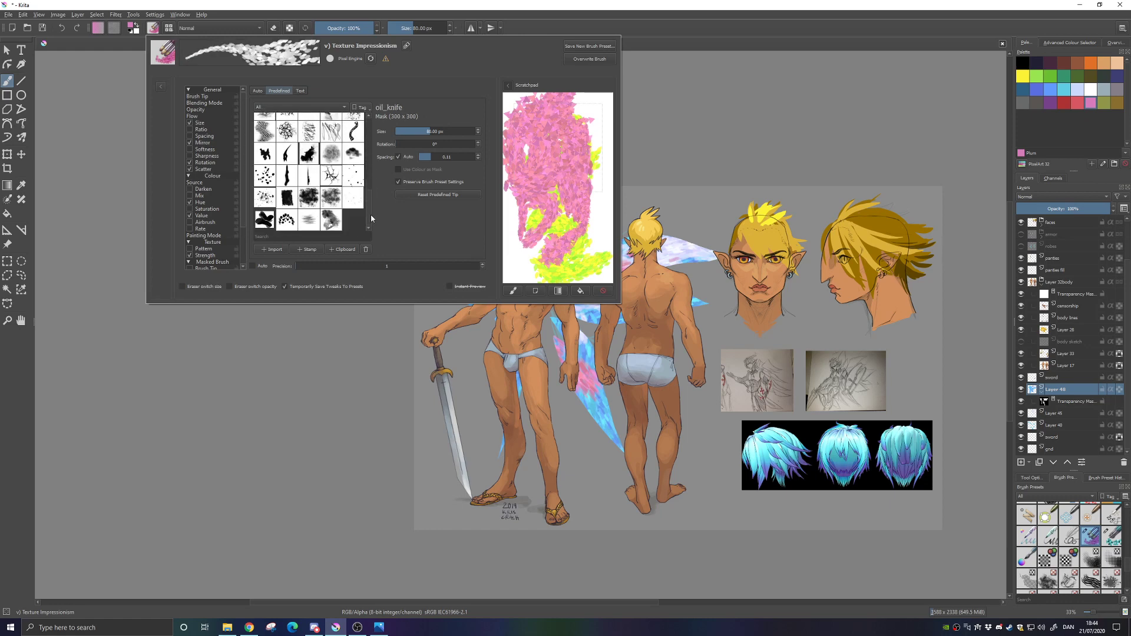
click(264, 220)
mouse_move(588, 160)
mouse_down()
mouse_move(596, 205)
mouse_move(565, 259)
mouse_up()
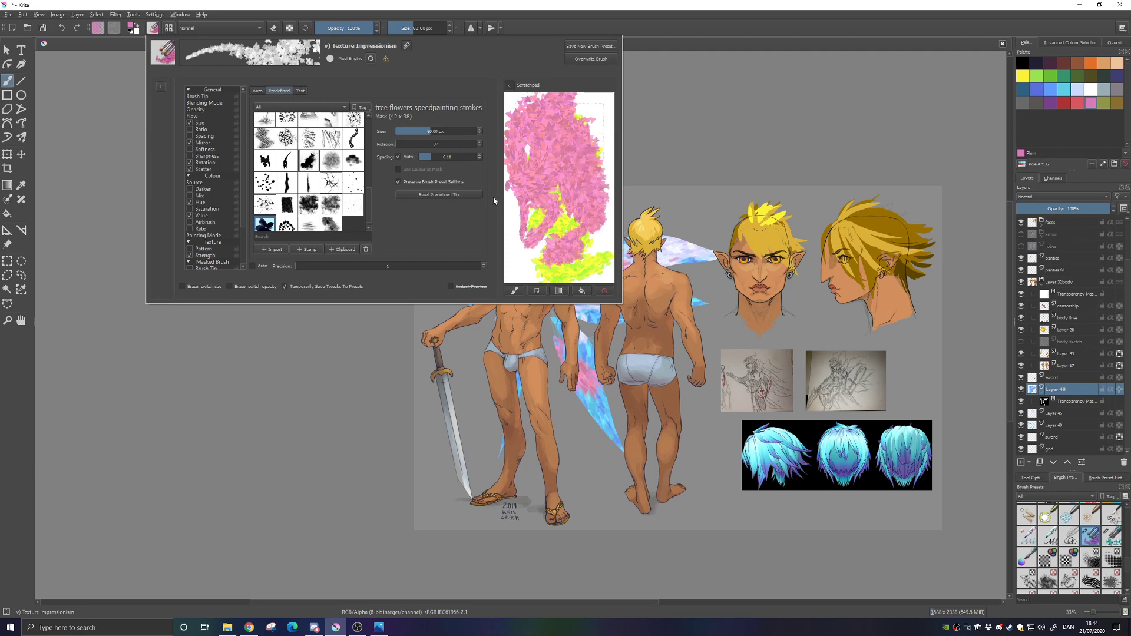
Give the brush the oil_knife tip again, set its size to 89.27 px and test it on the scratchpad
scroll(372, 184, up, 5)
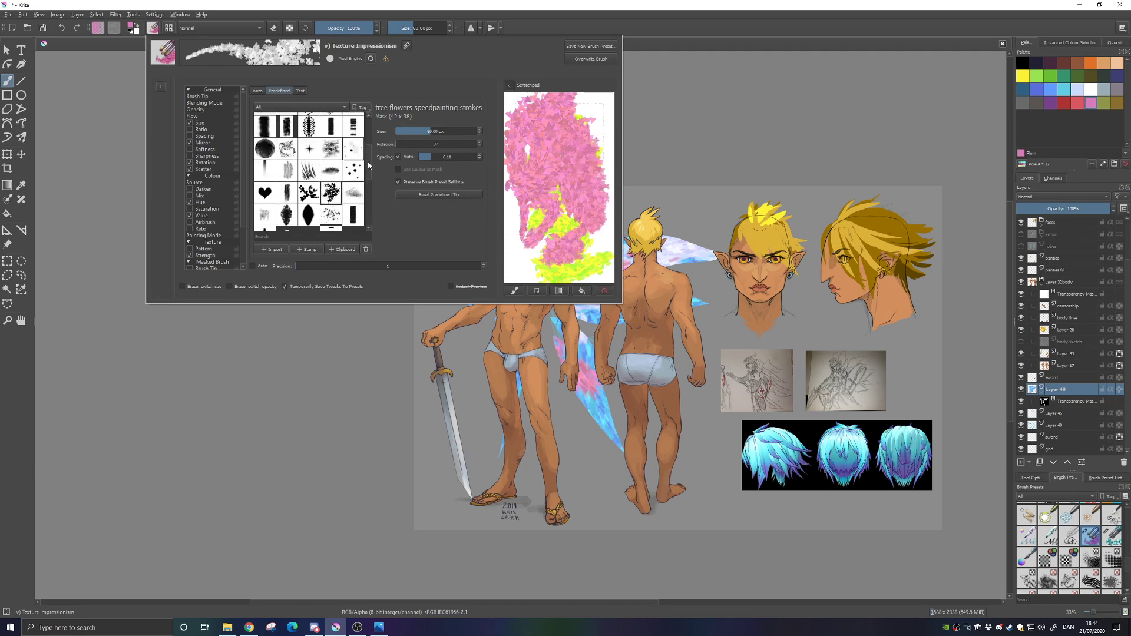
click(308, 215)
mouse_move(540, 140)
mouse_down()
mouse_move(587, 148)
mouse_move(597, 119)
mouse_move(592, 168)
mouse_up()
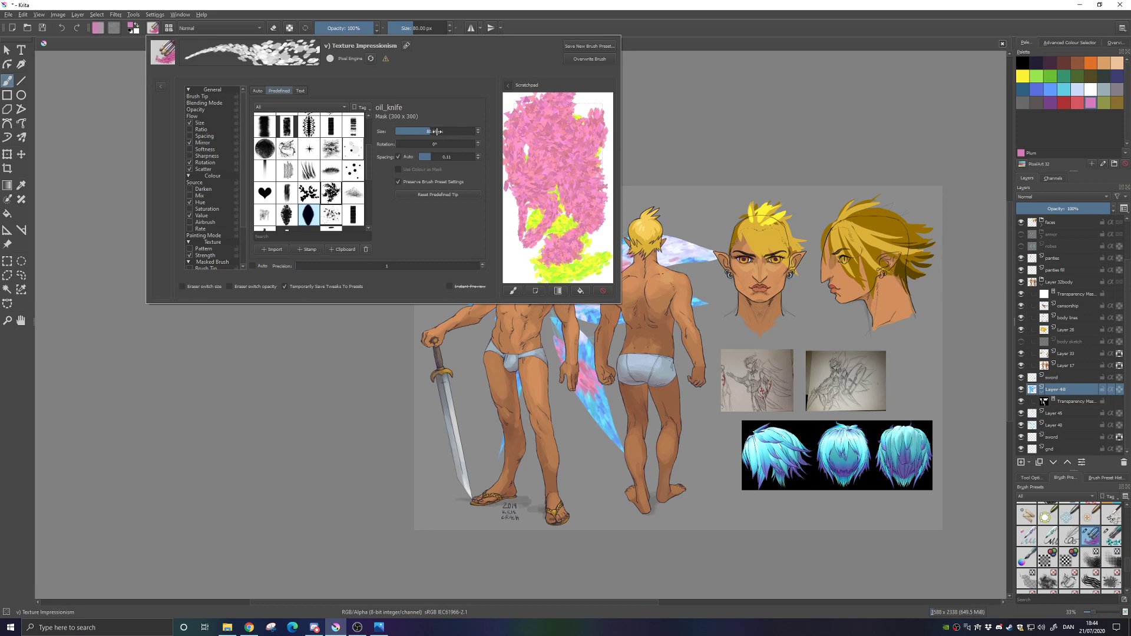
mouse_move(435, 132)
mouse_down()
mouse_move(449, 133)
mouse_move(432, 132)
mouse_up()
mouse_move(538, 234)
mouse_down()
mouse_move(510, 213)
mouse_move(514, 260)
mouse_up()
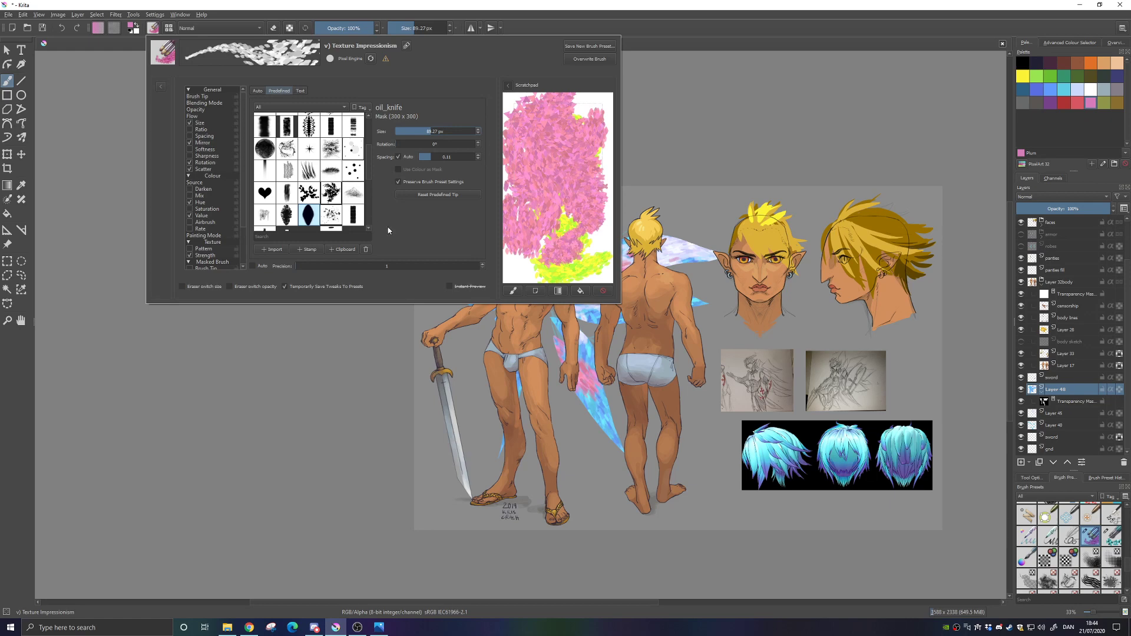
Fill the scratchpad with the current image and with a pink gradient
click(536, 290)
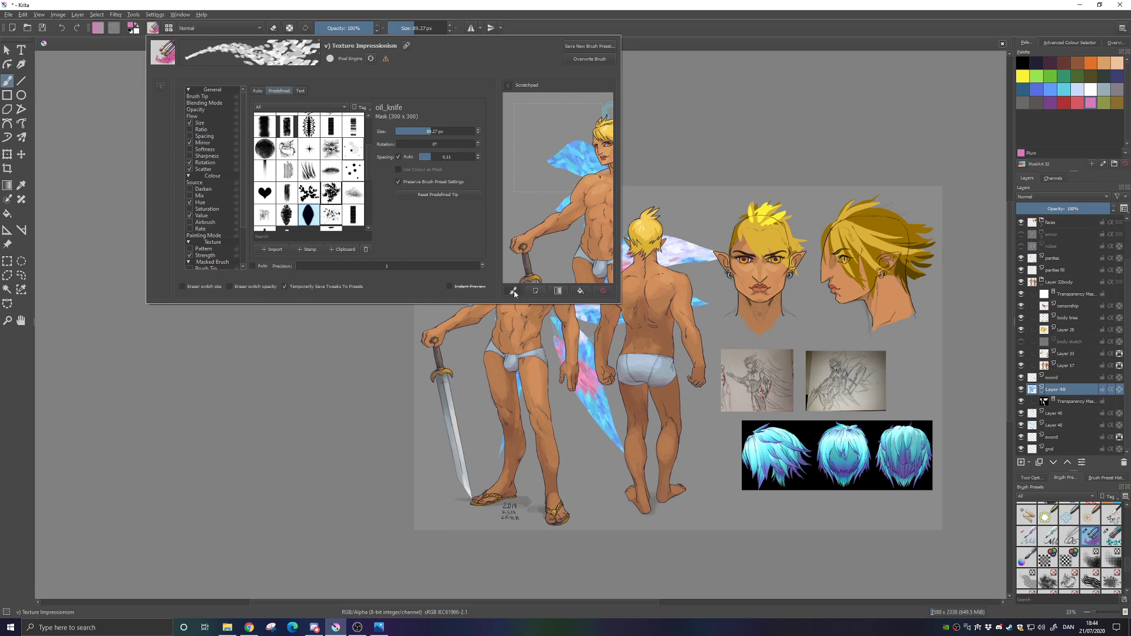
click(513, 291)
click(558, 291)
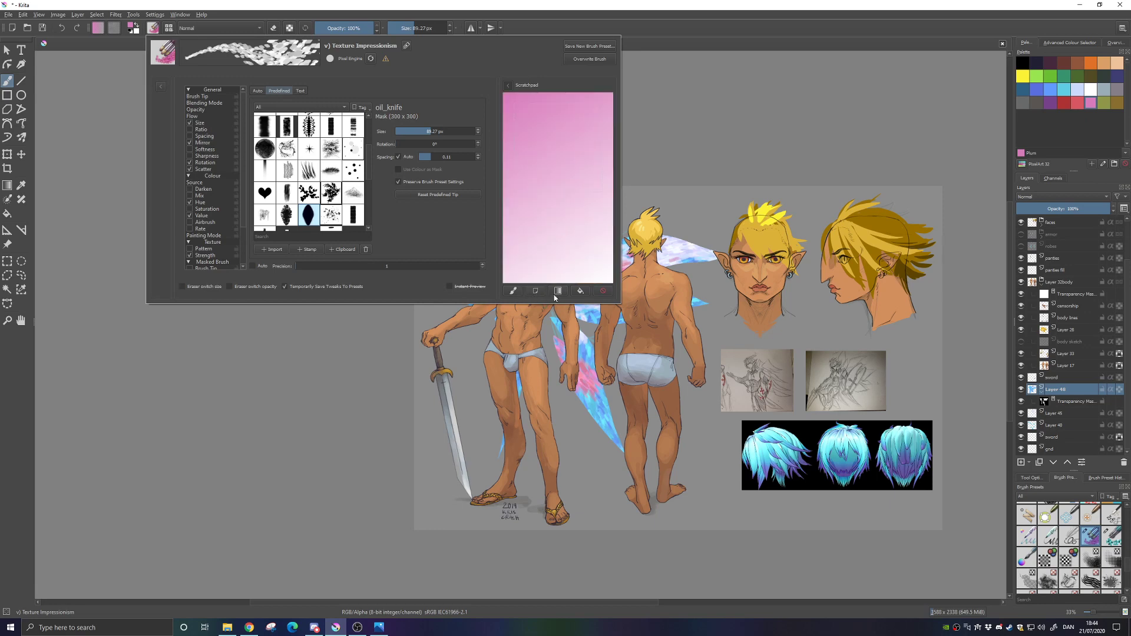
Fill the scratchpad with plain white and paint a few pink oil_knife test strokes on it
click(580, 291)
mouse_move(555, 125)
mouse_down()
mouse_move(548, 147)
mouse_move(561, 174)
mouse_move(535, 182)
mouse_move(519, 248)
mouse_up()
click(557, 162)
click(518, 232)
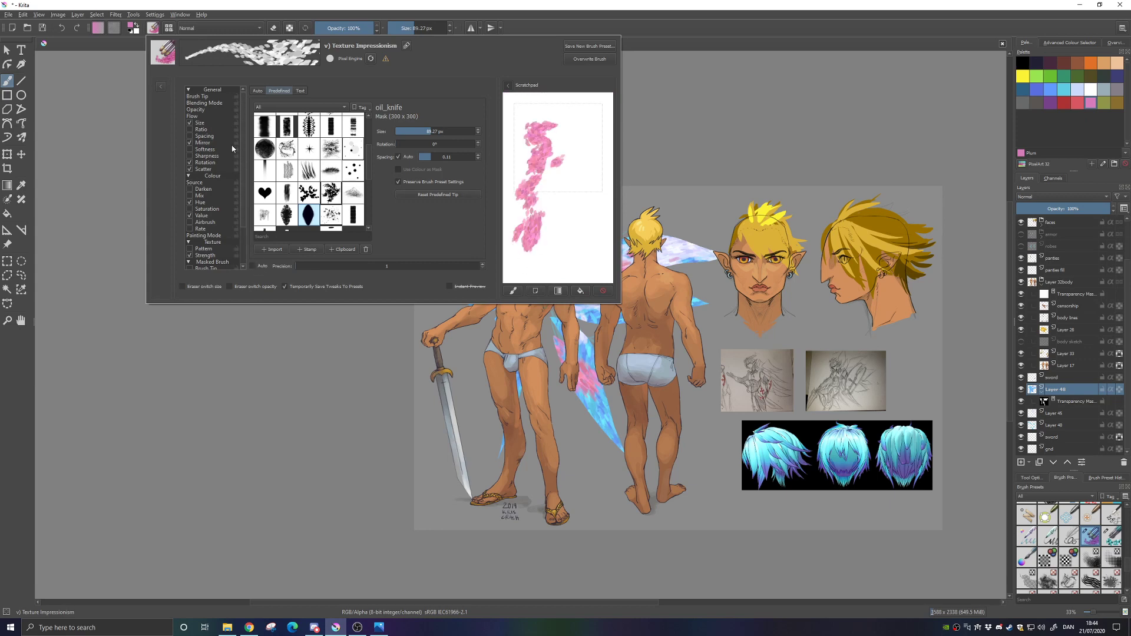
Review the brush's Size settings, turn off its Mirror option and test the brush on the scratchpad
click(215, 123)
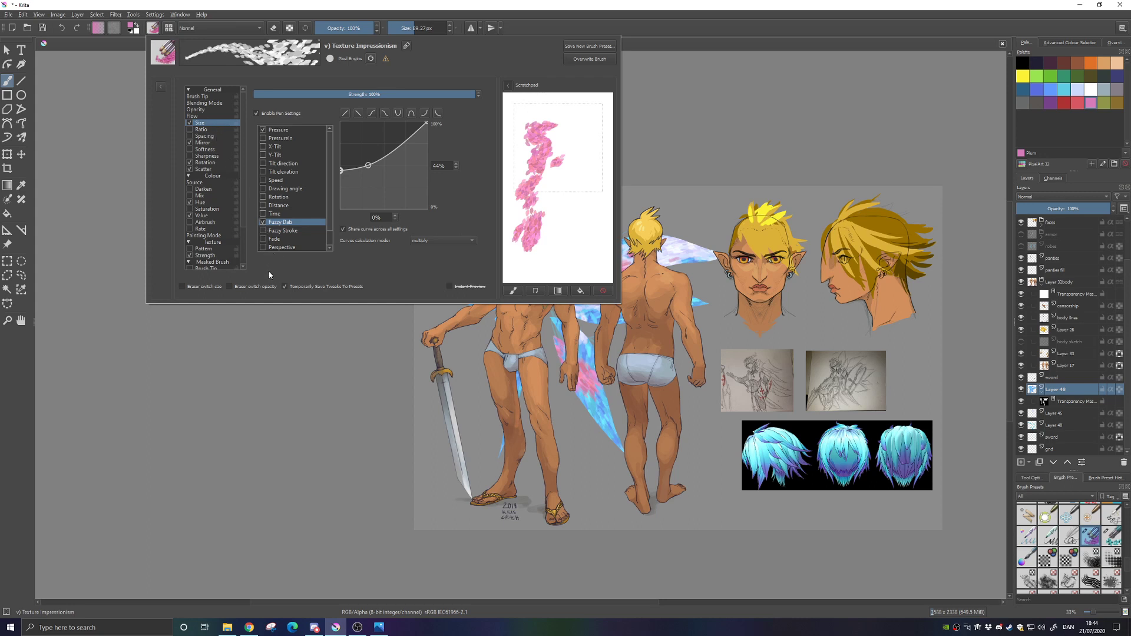
click(206, 142)
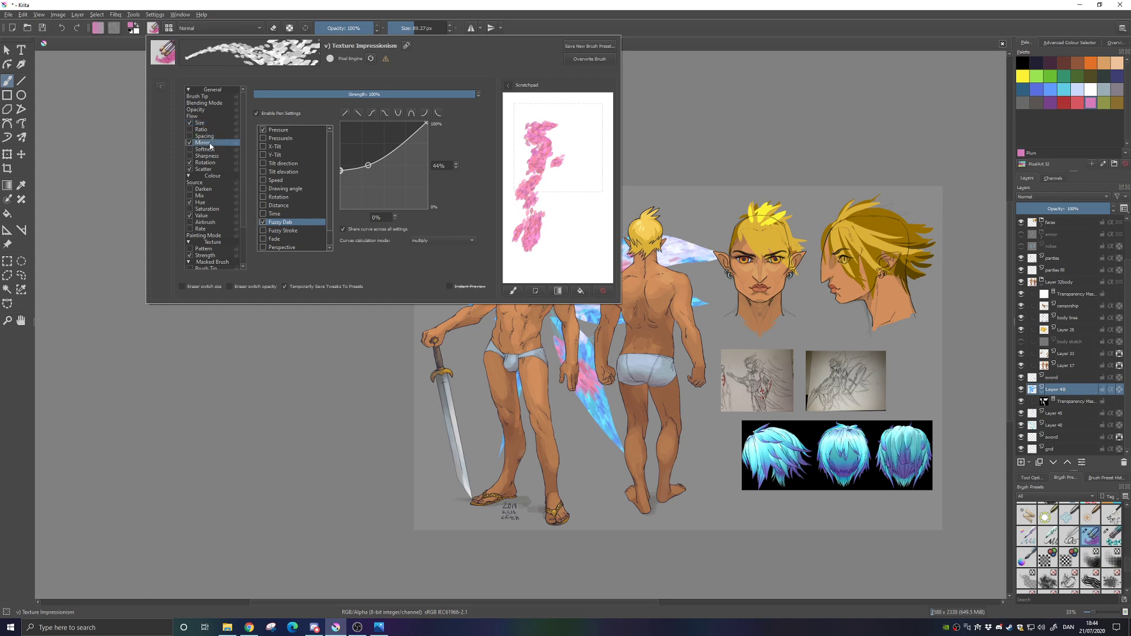
click(189, 143)
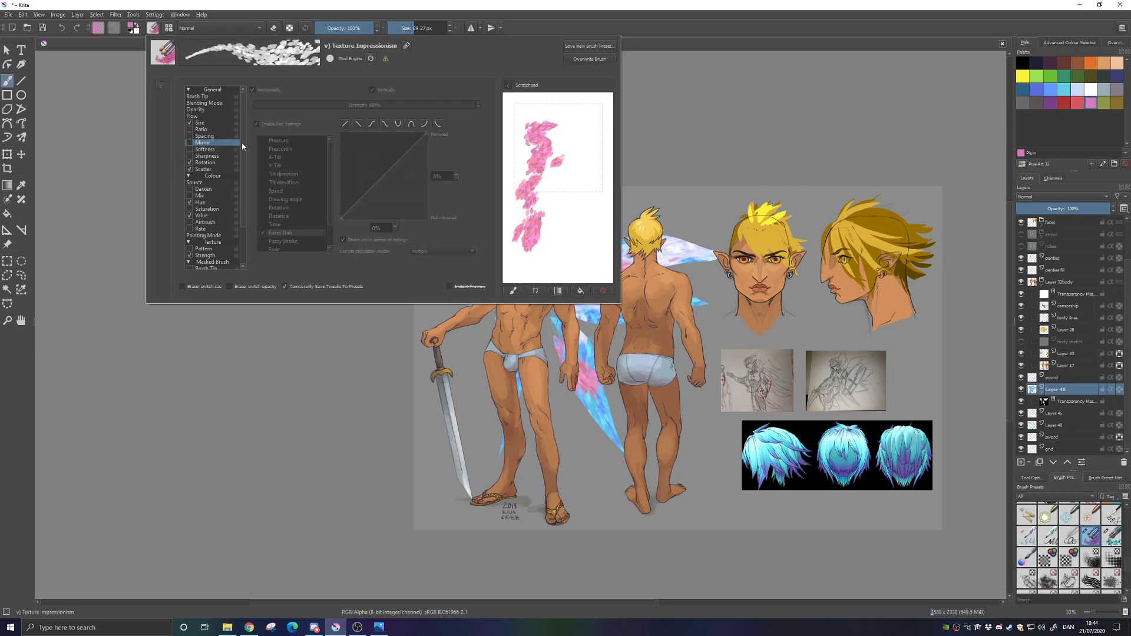
mouse_move(556, 128)
mouse_down()
mouse_move(578, 138)
mouse_move(592, 198)
mouse_up()
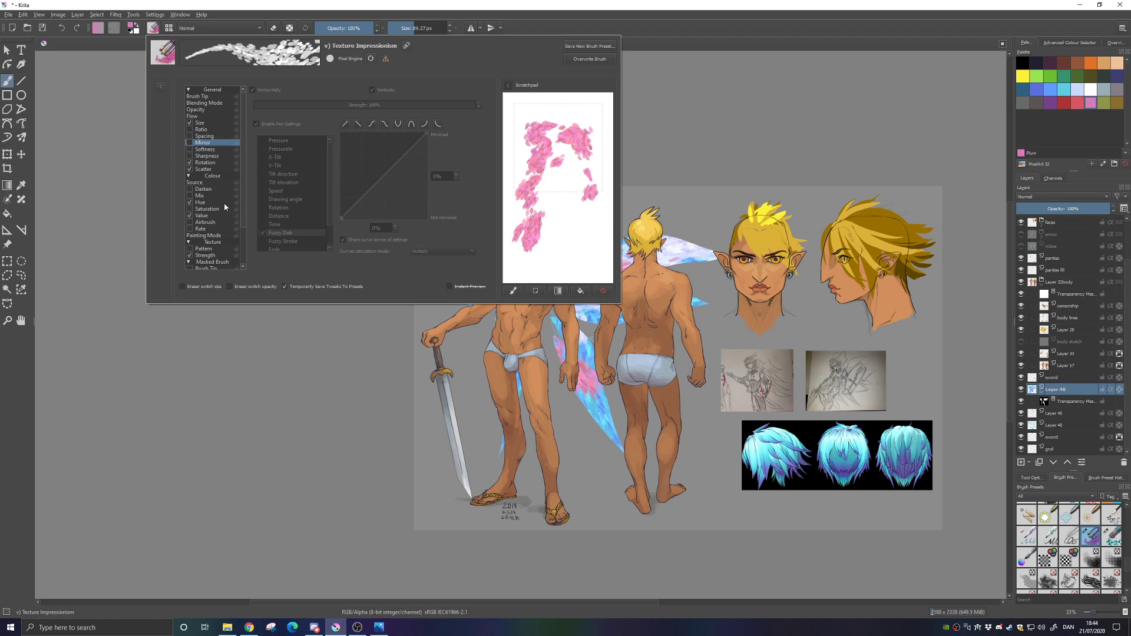
Turn off the brush's Rotation option, paint a scratchpad test stroke and turn Rotation back on
click(205, 164)
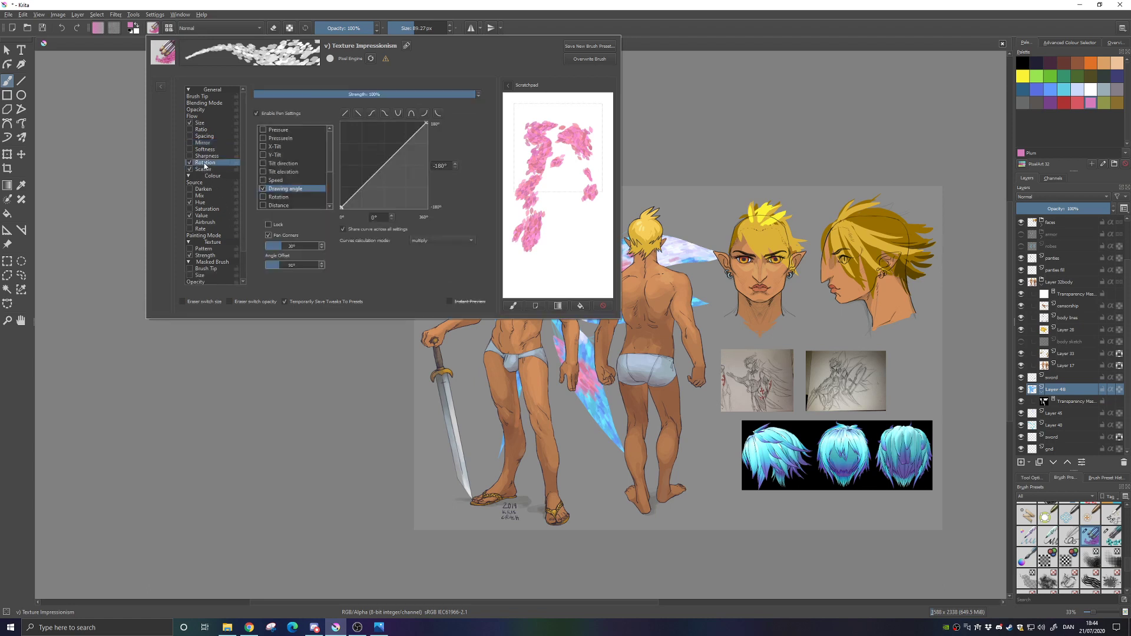
click(189, 163)
drag(543, 122, 573, 241)
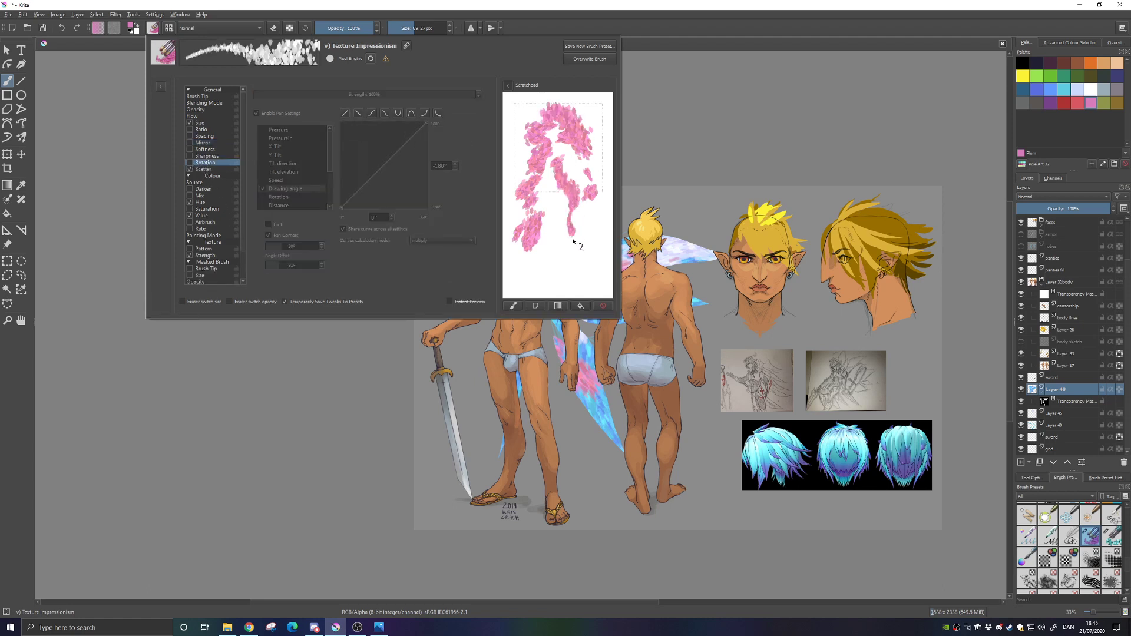
click(189, 163)
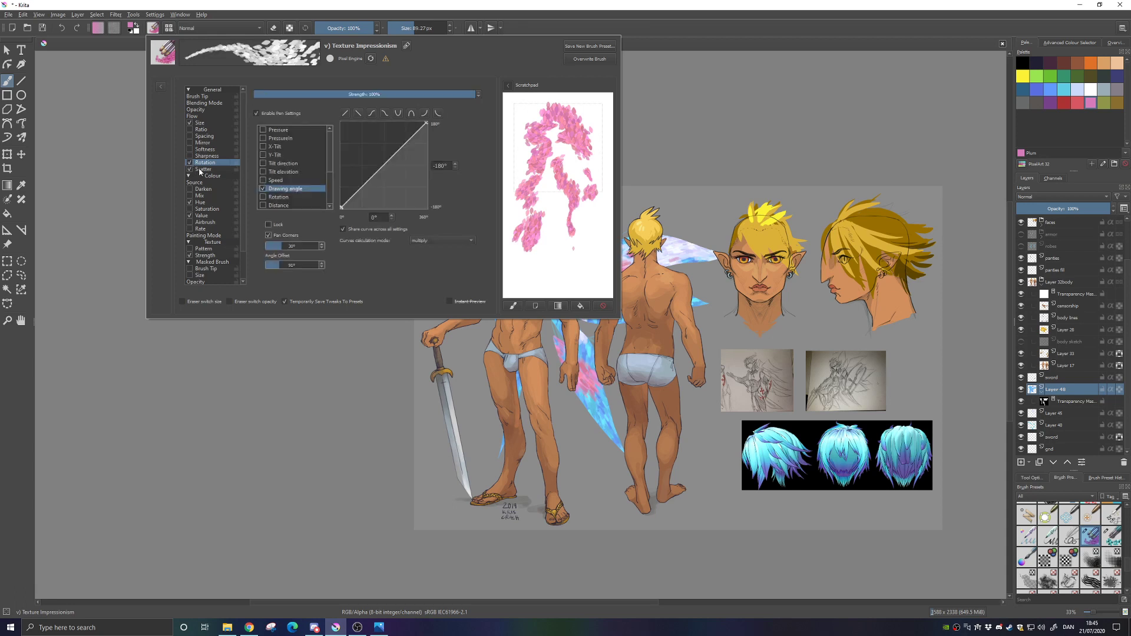
Examine the brush's Scatter settings and check the scattering with pink strokes on the scratchpad
click(202, 169)
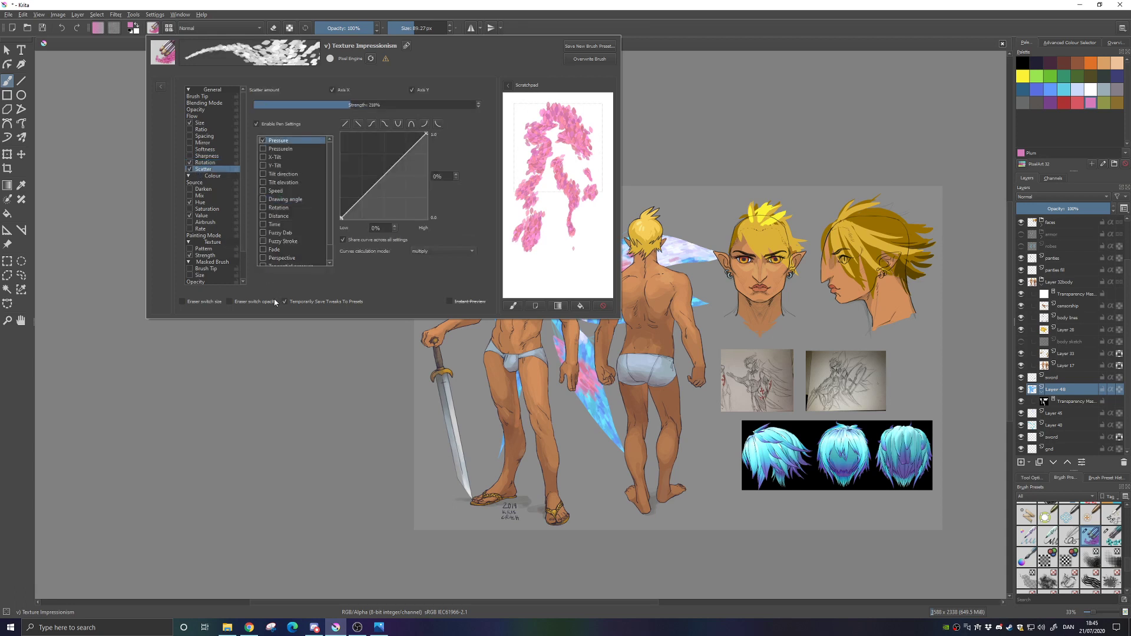
mouse_move(556, 127)
mouse_down()
mouse_move(585, 191)
mouse_move(603, 244)
mouse_up()
mouse_move(571, 177)
mouse_down()
mouse_move(560, 248)
mouse_move(545, 242)
mouse_move(546, 251)
mouse_up()
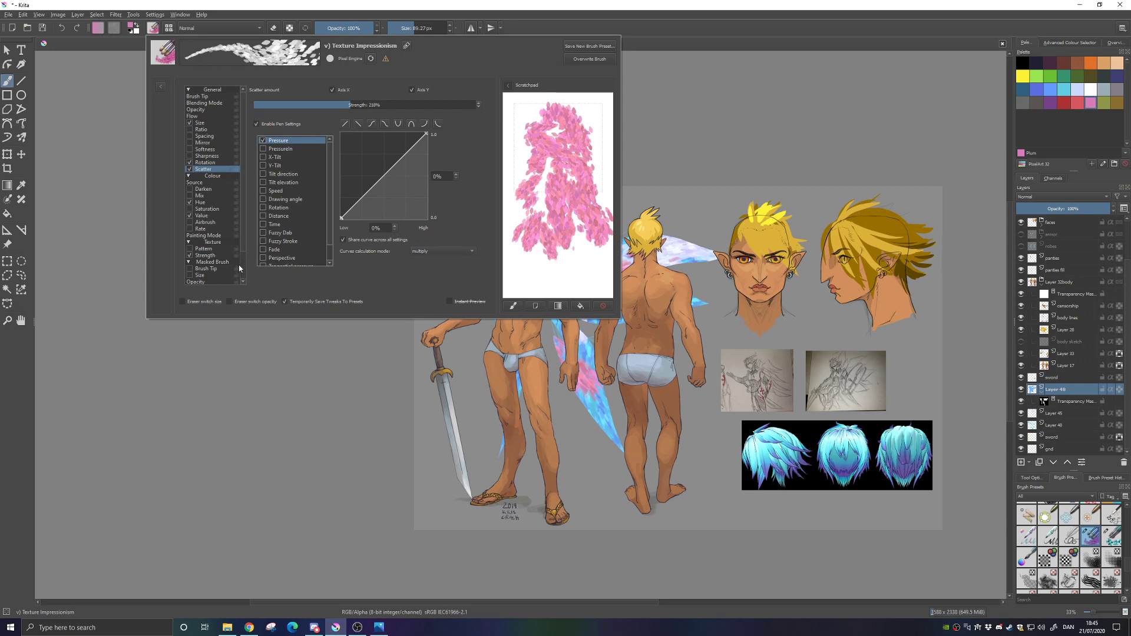
Turn on the brush's Ratio option, test it on the scratchpad and turn Ratio off again
click(206, 129)
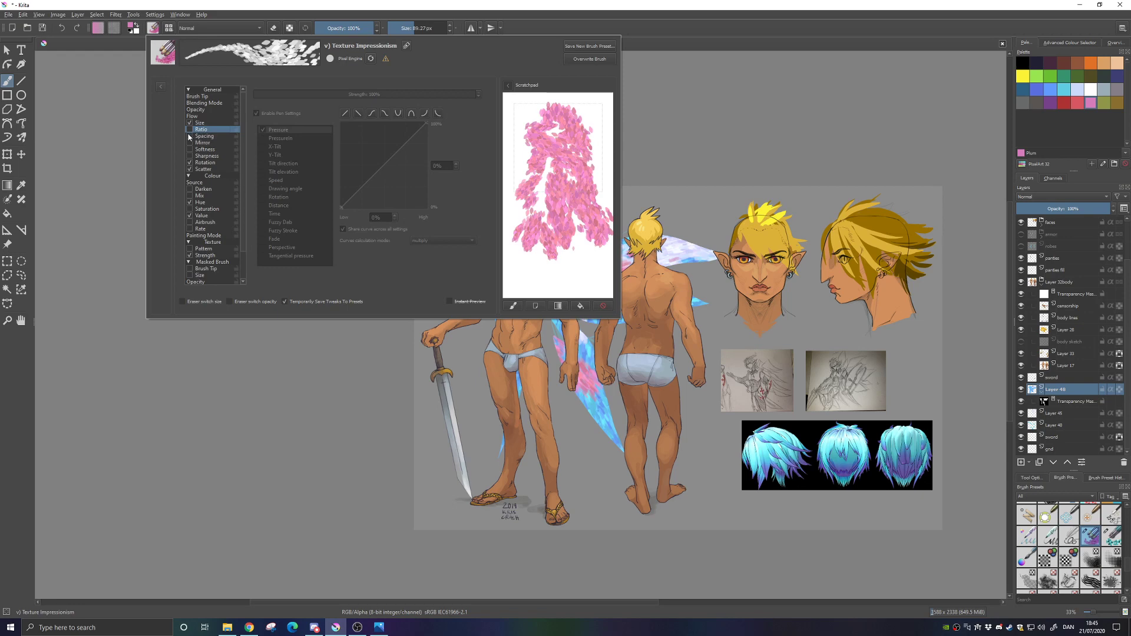
click(189, 129)
mouse_move(551, 146)
mouse_down()
mouse_move(521, 159)
mouse_move(533, 255)
mouse_move(570, 284)
mouse_move(598, 258)
mouse_up()
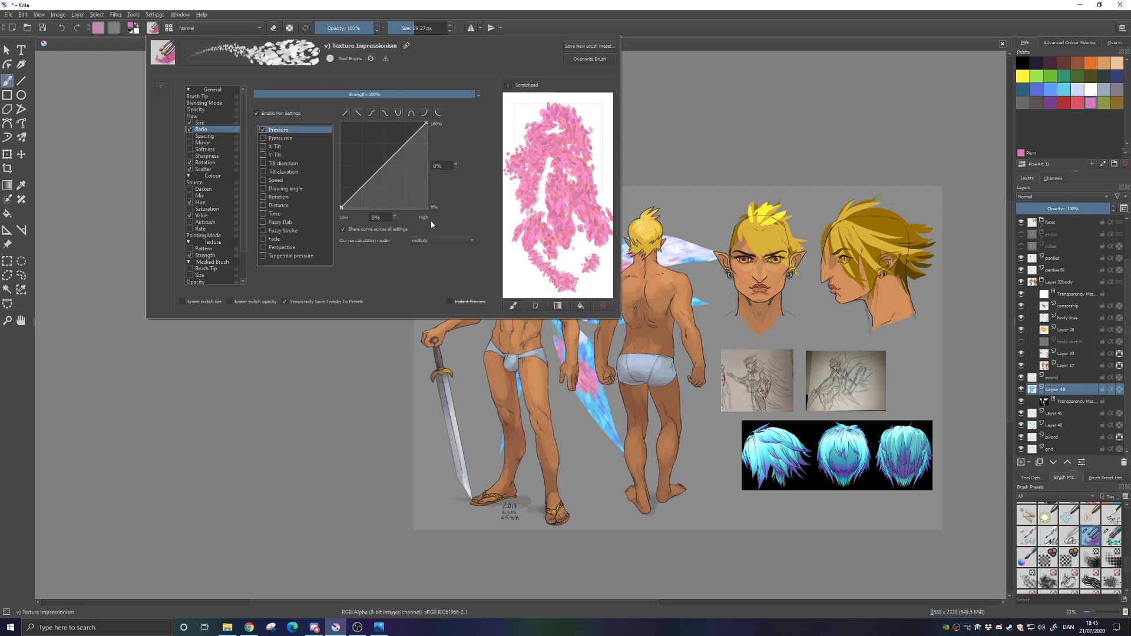
click(189, 129)
Steepen the brush's Fuzzy Dab Hue curve with its low point at -117°, turn off the Value option and test both on the scratchpad
drag(244, 187, 247, 213)
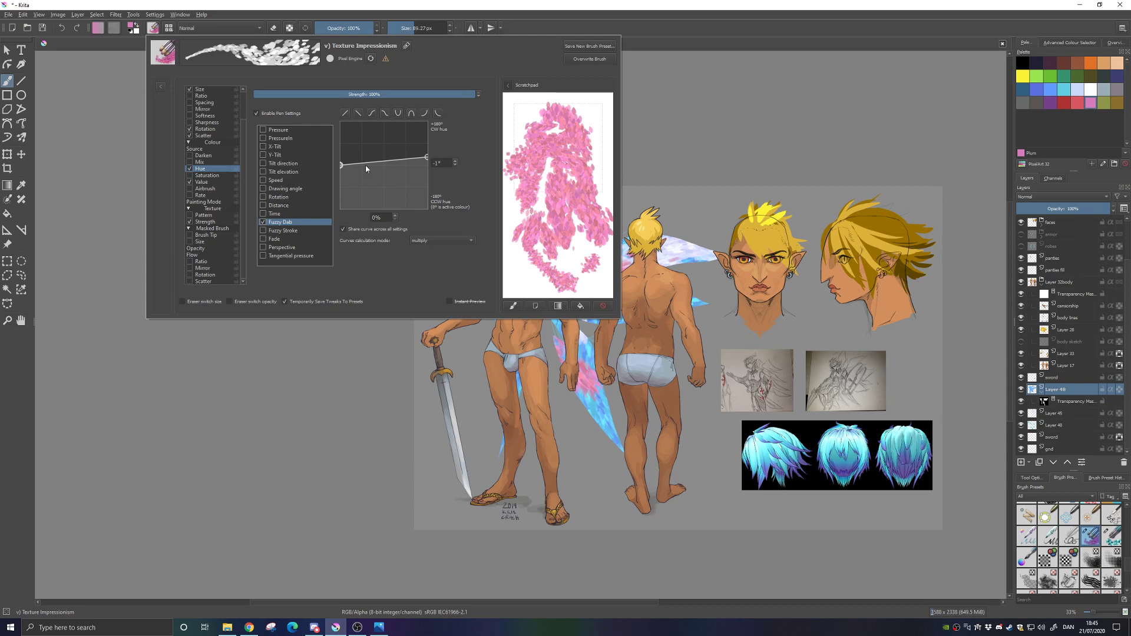
drag(426, 156, 436, 137)
drag(341, 164, 341, 193)
mouse_move(506, 103)
mouse_down()
mouse_move(535, 194)
mouse_move(579, 265)
mouse_move(594, 201)
mouse_move(575, 141)
mouse_move(531, 174)
mouse_move(575, 277)
mouse_move(595, 242)
mouse_move(583, 299)
mouse_up()
mouse_move(579, 125)
mouse_down()
mouse_move(602, 208)
mouse_move(552, 129)
mouse_move(562, 182)
mouse_move(521, 188)
mouse_move(555, 289)
mouse_up()
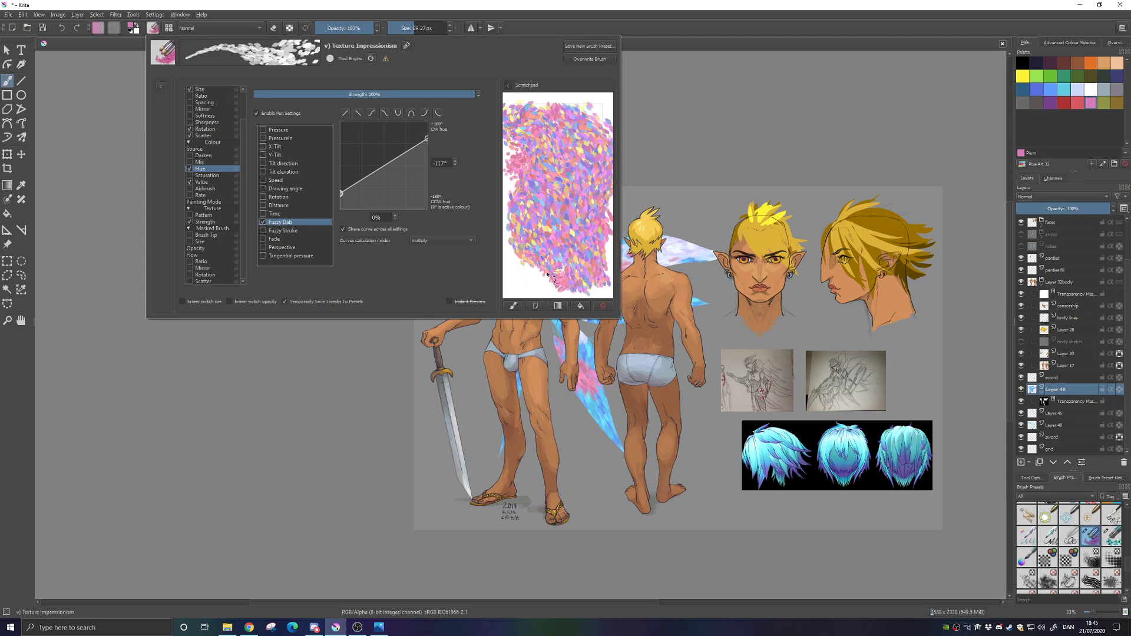
click(189, 181)
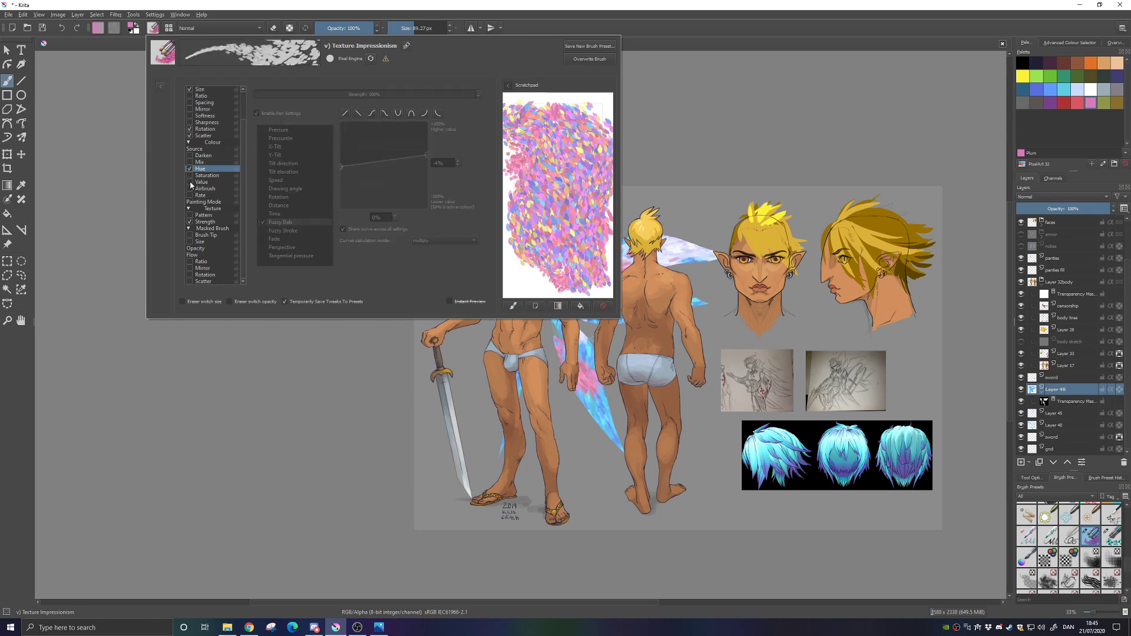
mouse_move(533, 113)
mouse_down()
mouse_move(553, 130)
mouse_move(579, 223)
mouse_up()
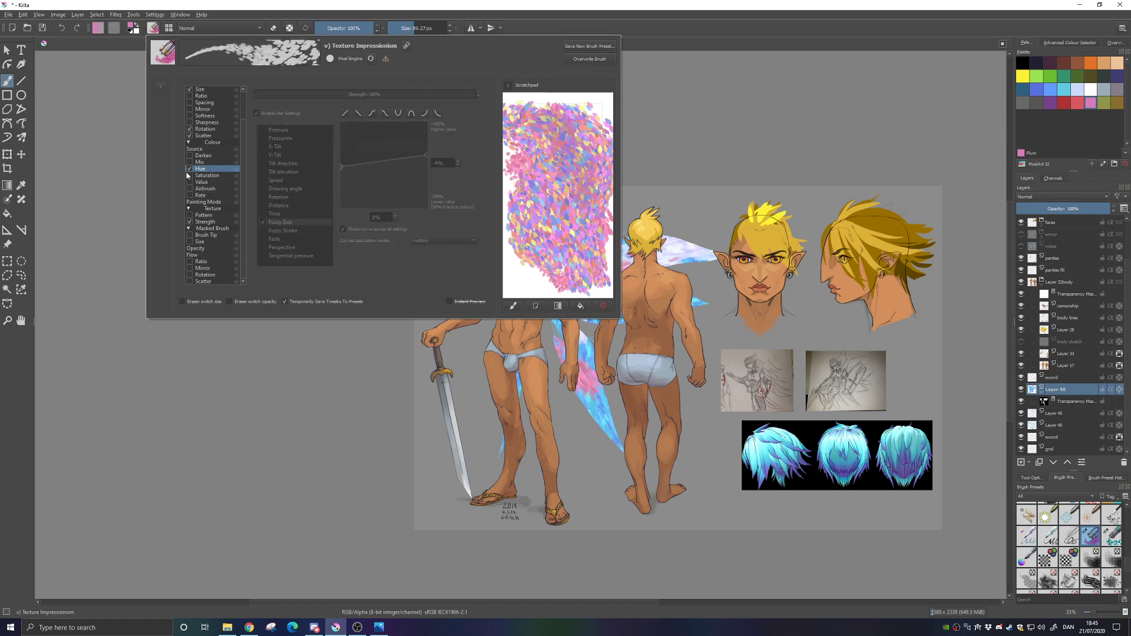
Paint Light steel blue strokes with the hue-varying brush over the back-view figure's upper wing feathers
click(1087, 115)
click(1077, 89)
mouse_move(583, 268)
mouse_down()
mouse_move(675, 244)
mouse_move(562, 259)
mouse_move(612, 229)
mouse_up()
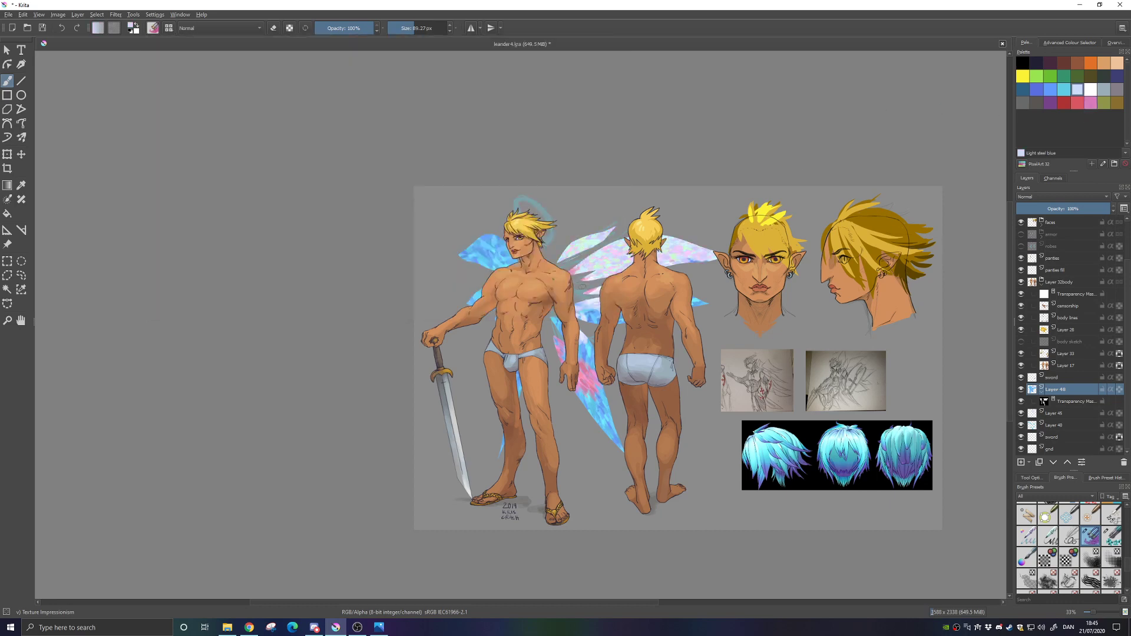
drag(682, 258, 707, 253)
Turn on the brush's Saturation option and test it in Light steel blue on the scratchpad
click(153, 29)
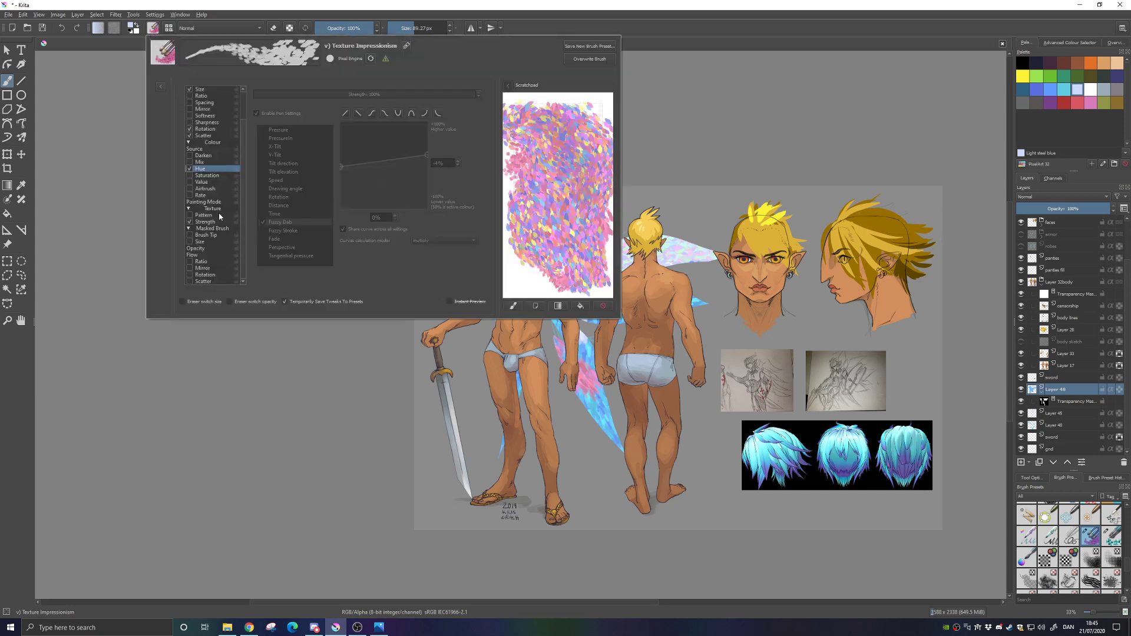
click(204, 176)
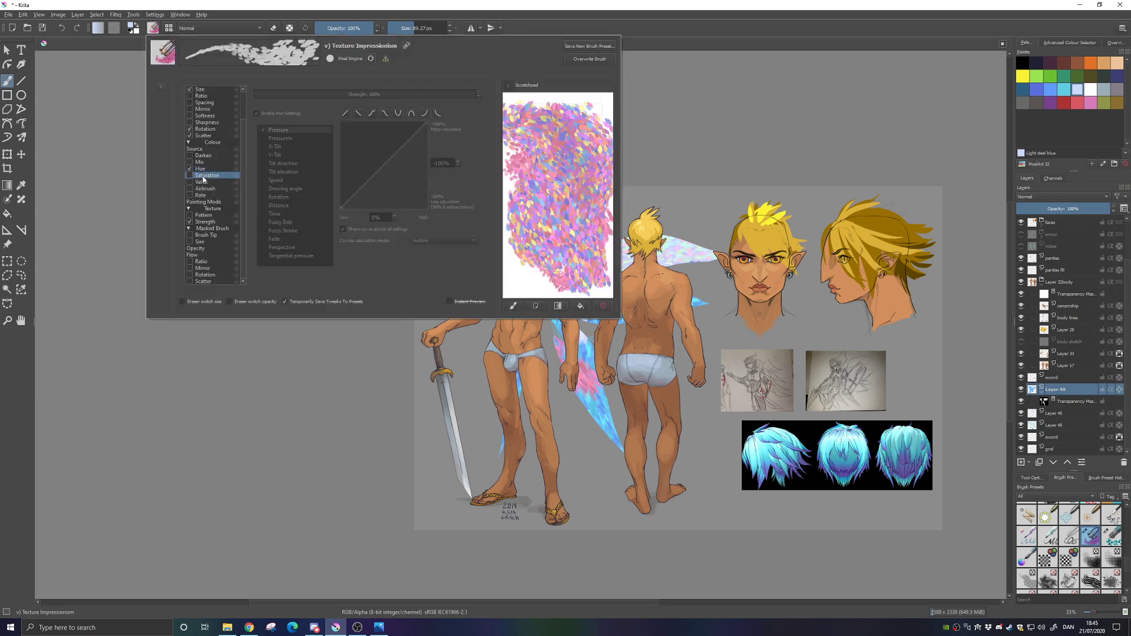
click(190, 176)
mouse_move(565, 148)
mouse_down()
mouse_move(592, 215)
mouse_move(575, 257)
mouse_up()
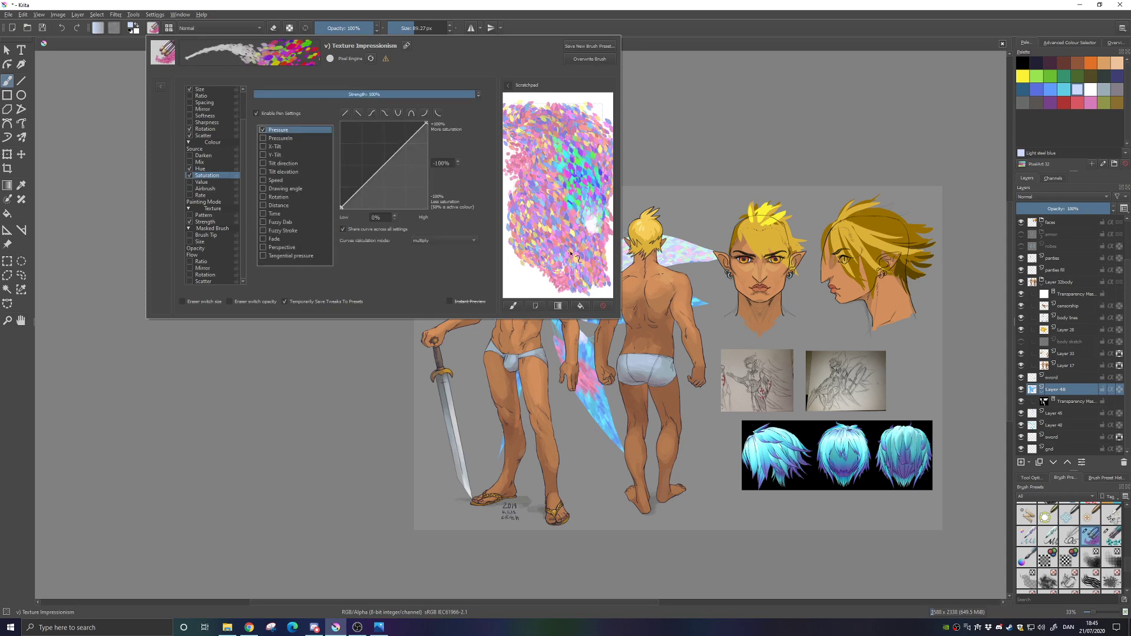
Test the pressure-driven Saturation on the scratchpad, replace its Pressure sensor with X-Tilt and test that as well
mouse_move(556, 186)
mouse_down()
mouse_move(571, 242)
mouse_move(567, 269)
mouse_up()
mouse_move(550, 233)
mouse_down()
mouse_move(537, 126)
mouse_move(581, 134)
mouse_move(594, 170)
mouse_move(549, 226)
mouse_move(562, 261)
mouse_move(593, 286)
mouse_move(585, 236)
mouse_move(540, 192)
mouse_move(563, 116)
mouse_move(534, 166)
mouse_move(563, 153)
mouse_move(537, 254)
mouse_move(555, 202)
mouse_move(543, 169)
mouse_move(576, 142)
mouse_move(540, 188)
mouse_move(572, 202)
mouse_move(538, 253)
mouse_move(571, 257)
mouse_move(542, 287)
mouse_move(601, 268)
mouse_up()
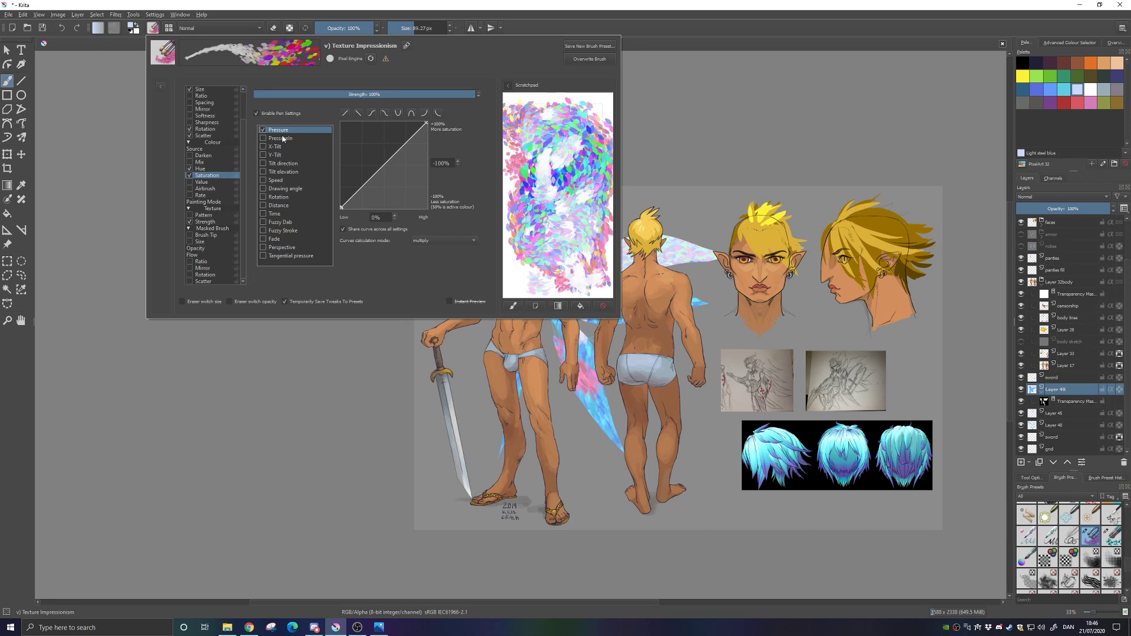
click(263, 147)
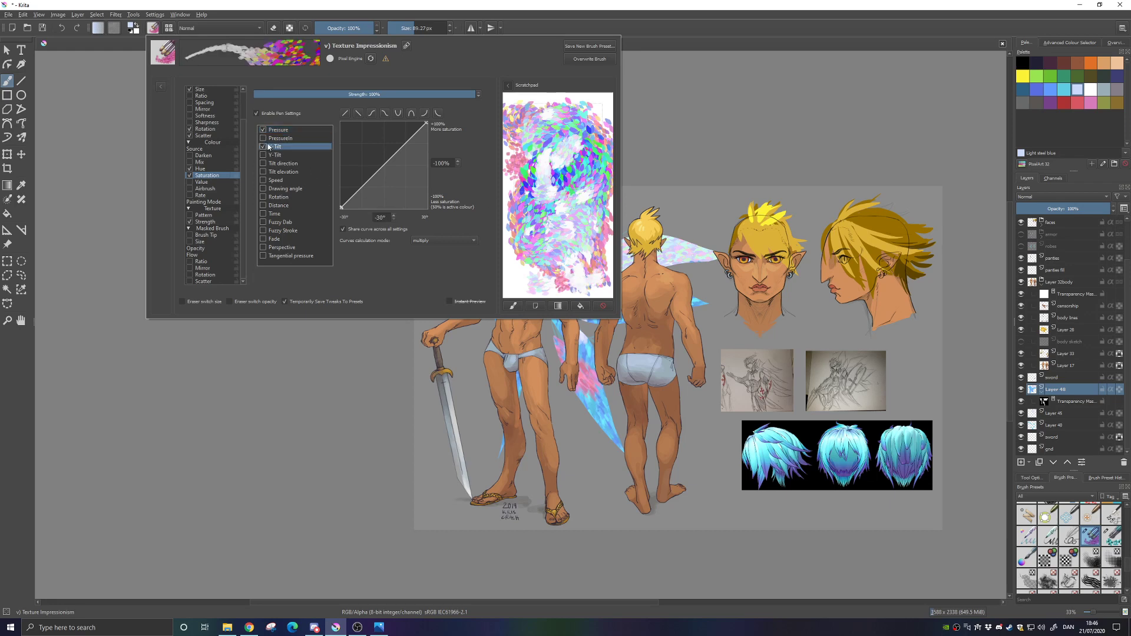
click(264, 131)
mouse_move(554, 141)
mouse_down()
mouse_move(557, 280)
mouse_move(539, 209)
mouse_move(553, 136)
mouse_move(567, 172)
mouse_move(572, 280)
mouse_up()
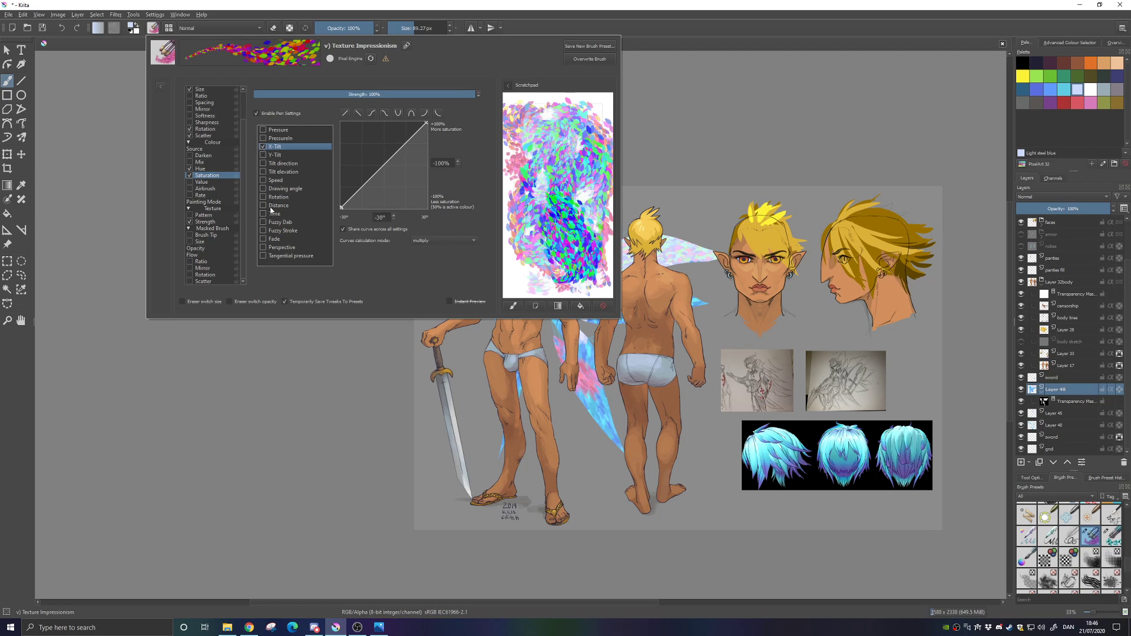
Try Speed instead of X-Tilt as the Saturation sensor on the scratchpad, and switch the sensor back to Pressure
click(264, 181)
click(263, 147)
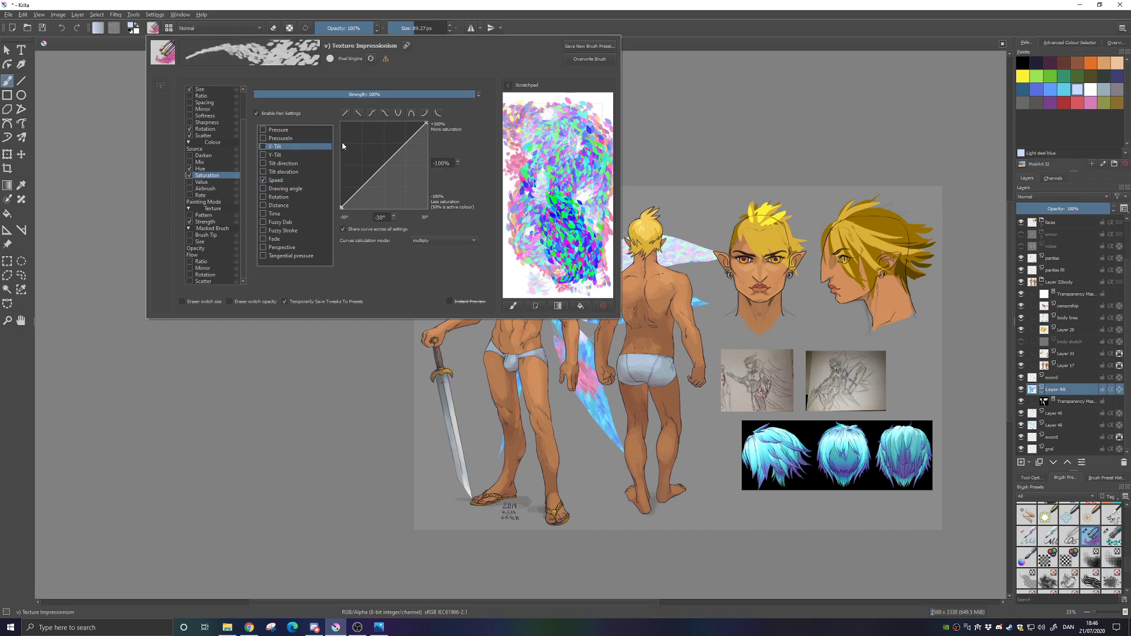
mouse_move(573, 120)
mouse_down()
mouse_move(544, 278)
mouse_move(552, 118)
mouse_move(551, 156)
mouse_move(529, 203)
mouse_move(536, 270)
mouse_up()
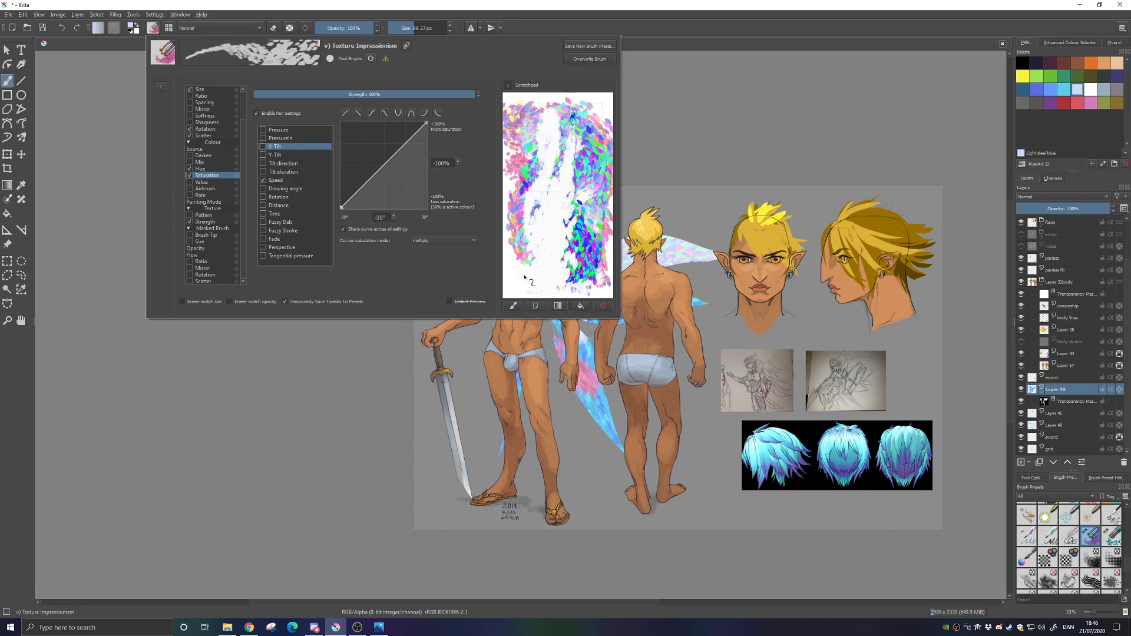
click(263, 131)
click(265, 182)
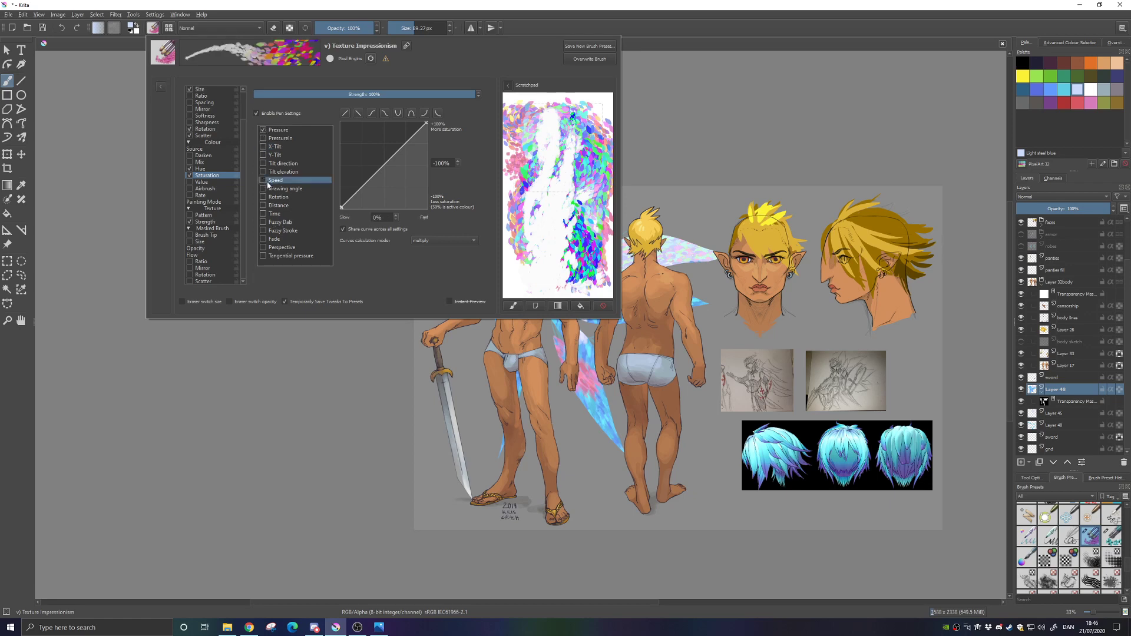
Flatten the Saturation curve to run from -49% at its low end to 40% at its high end, testing it on the scratchpad
drag(341, 207, 341, 175)
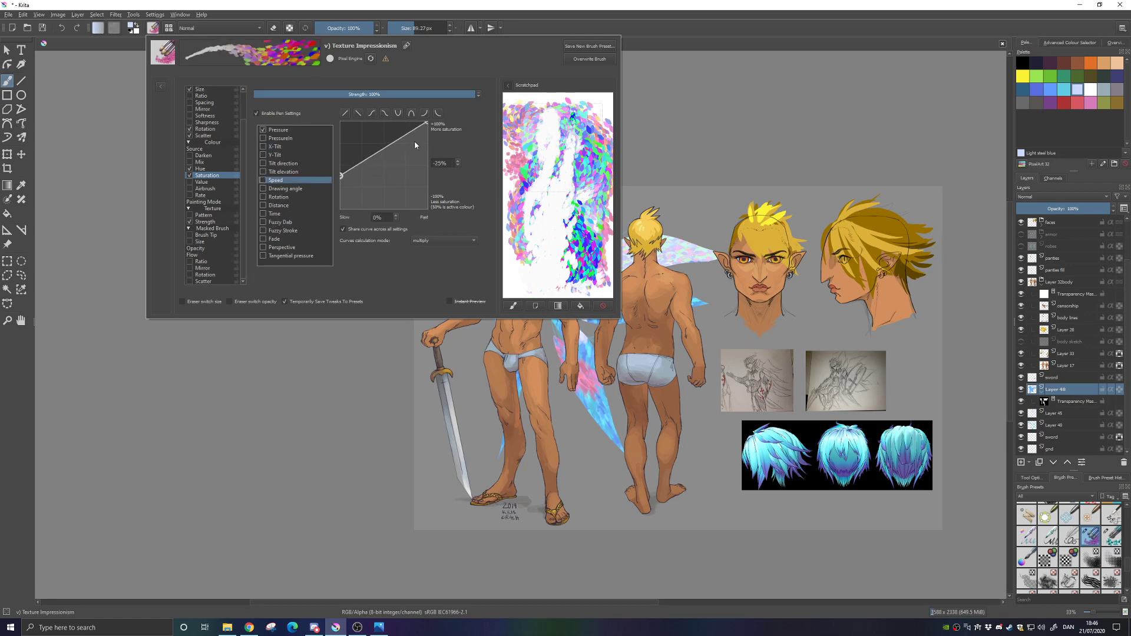
mouse_move(426, 124)
mouse_down()
mouse_move(432, 142)
mouse_move(419, 155)
mouse_up()
drag(341, 175, 341, 187)
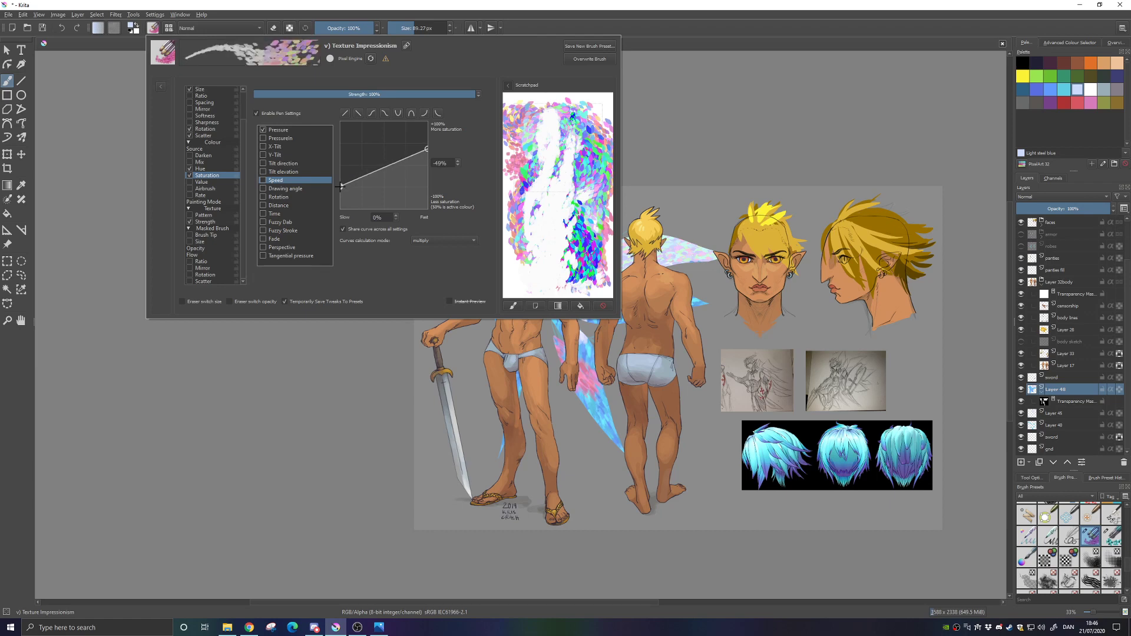
mouse_move(568, 171)
mouse_down()
mouse_move(548, 268)
mouse_move(521, 183)
mouse_move(553, 123)
mouse_move(570, 250)
mouse_move(556, 242)
mouse_move(576, 262)
mouse_move(573, 132)
mouse_move(566, 289)
mouse_move(517, 195)
mouse_move(536, 102)
mouse_move(598, 132)
mouse_move(601, 247)
mouse_move(520, 277)
mouse_up()
drag(430, 147, 427, 134)
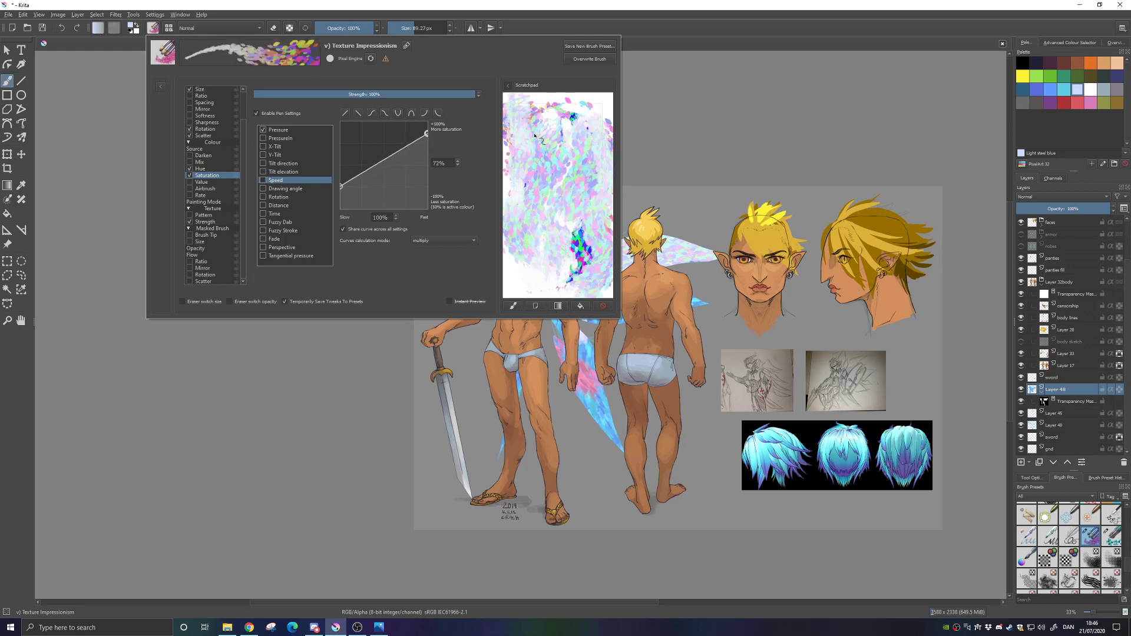
drag(542, 141, 554, 253)
drag(426, 134, 426, 148)
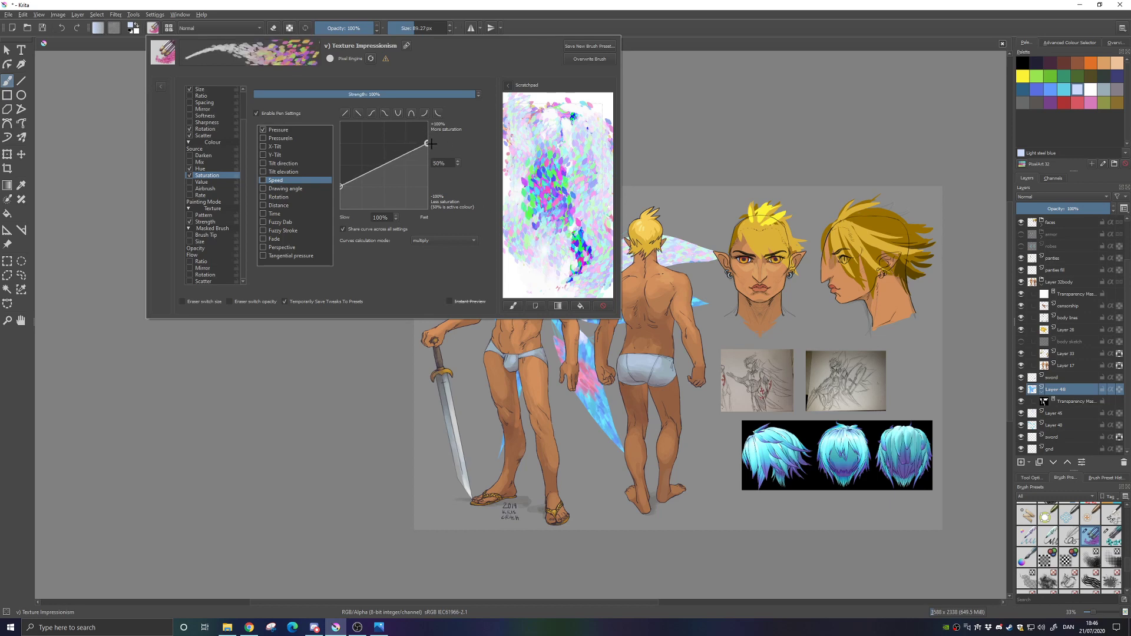
mouse_move(533, 144)
mouse_down()
mouse_move(533, 271)
mouse_move(552, 220)
mouse_move(556, 261)
mouse_move(575, 147)
mouse_move(589, 244)
mouse_move(547, 147)
mouse_move(553, 203)
mouse_move(522, 281)
mouse_move(514, 237)
mouse_move(546, 239)
mouse_move(541, 163)
mouse_move(561, 146)
mouse_move(573, 238)
mouse_up()
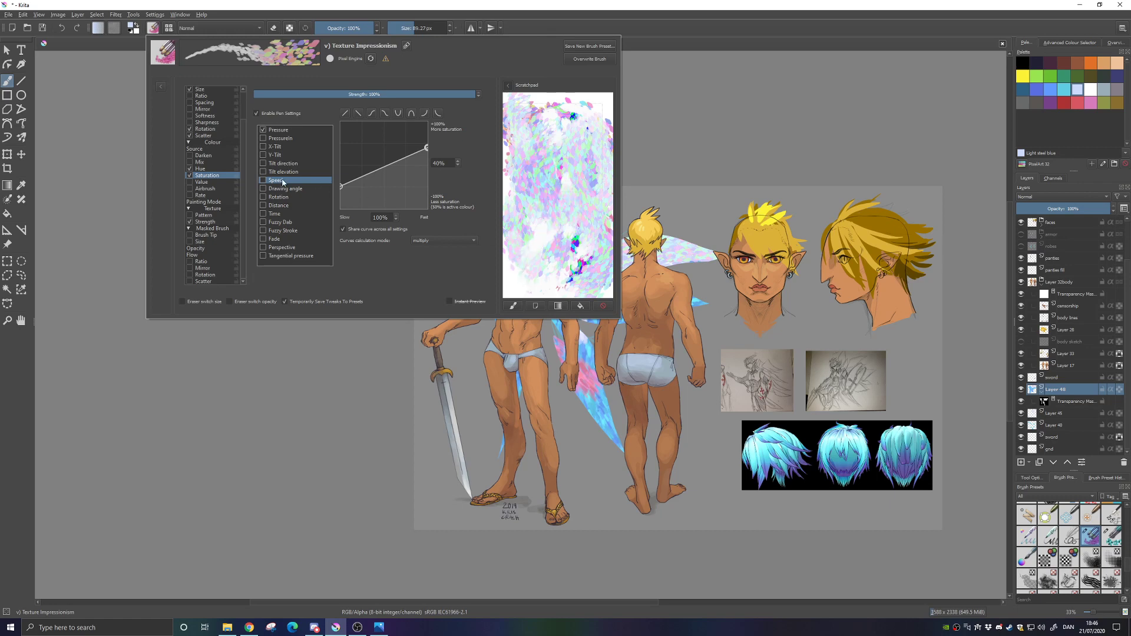
Narrow the Fuzzy Dab Hue curve to run from -68° to 26°, testing each change on the scratchpad
click(201, 169)
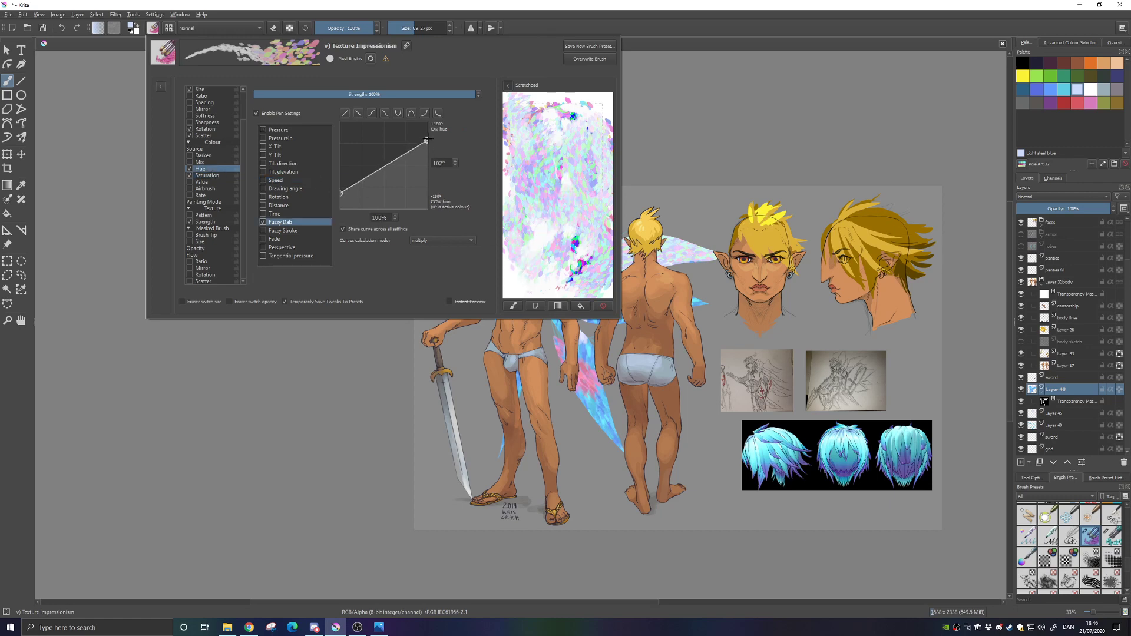
drag(428, 139, 426, 159)
drag(528, 147, 563, 271)
drag(576, 158, 578, 234)
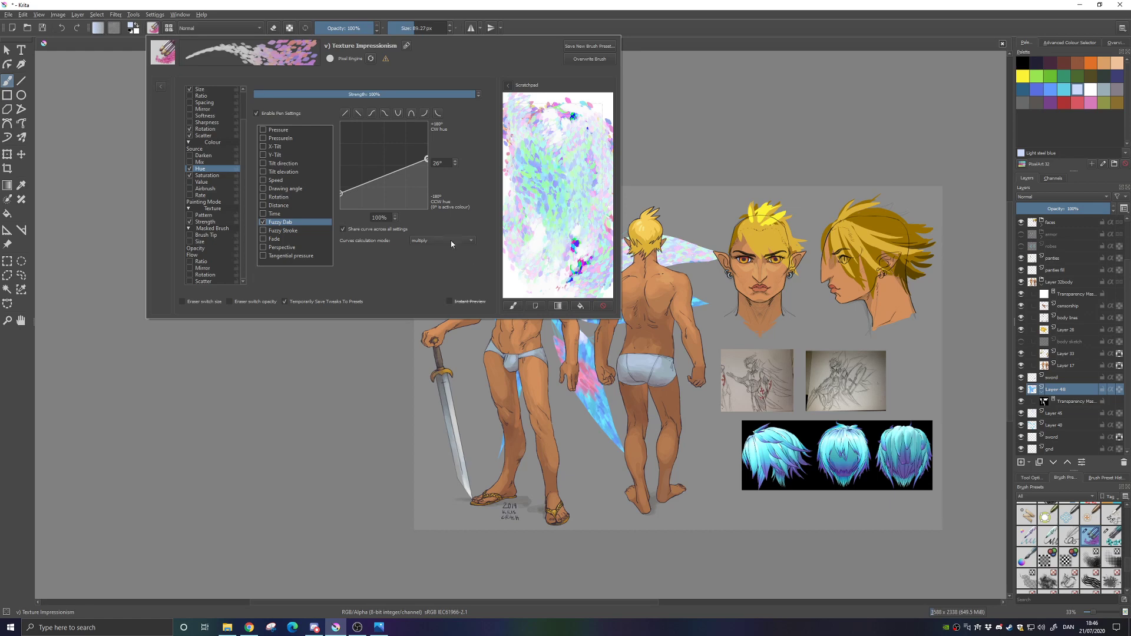
drag(342, 193, 342, 180)
mouse_move(548, 129)
mouse_down()
mouse_move(564, 198)
mouse_move(551, 273)
mouse_up()
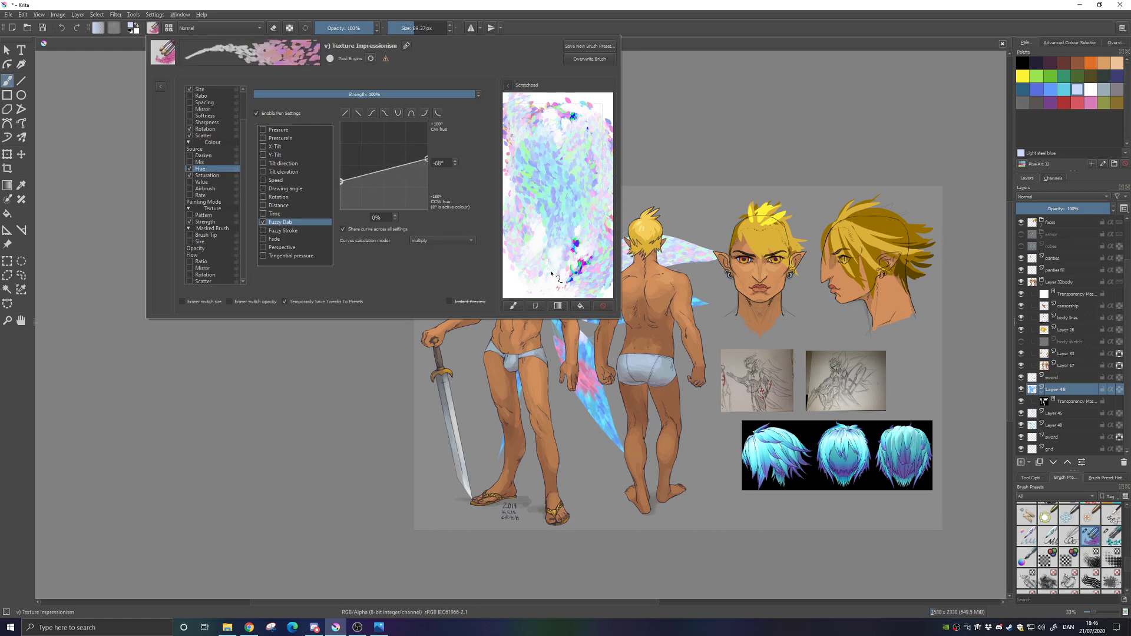
Widen the Fuzzy Dab Hue curve to run from -95° to 67° and test the colour variation on the scratchpad
drag(428, 158, 426, 147)
mouse_move(545, 150)
mouse_down()
mouse_move(582, 227)
mouse_move(579, 252)
mouse_up()
drag(551, 182, 529, 276)
drag(426, 148, 426, 149)
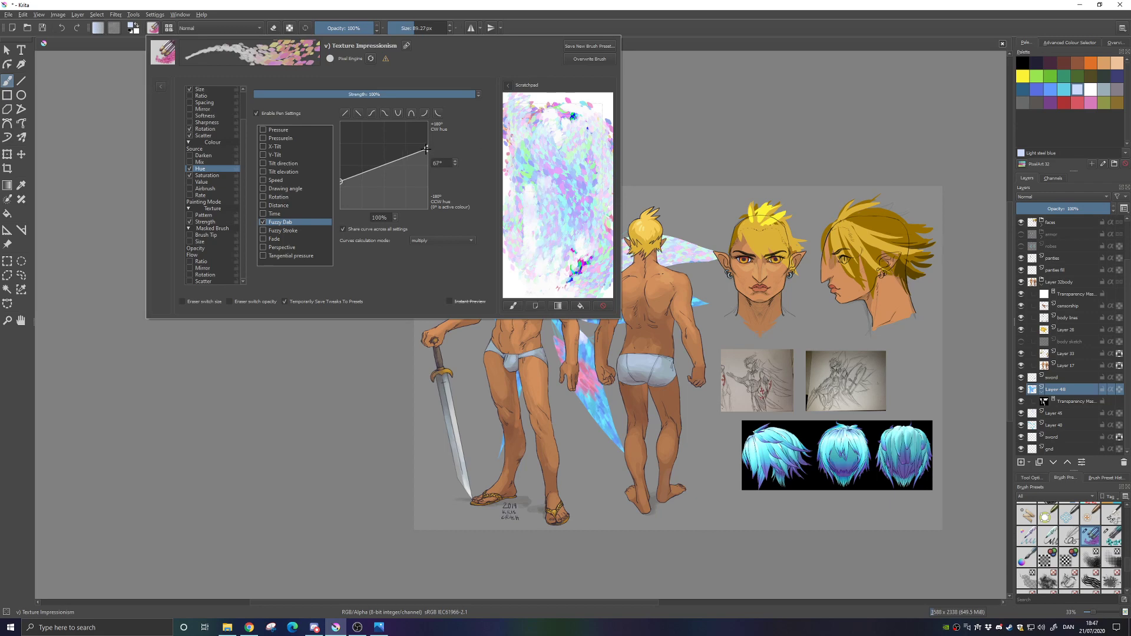
drag(341, 181, 342, 189)
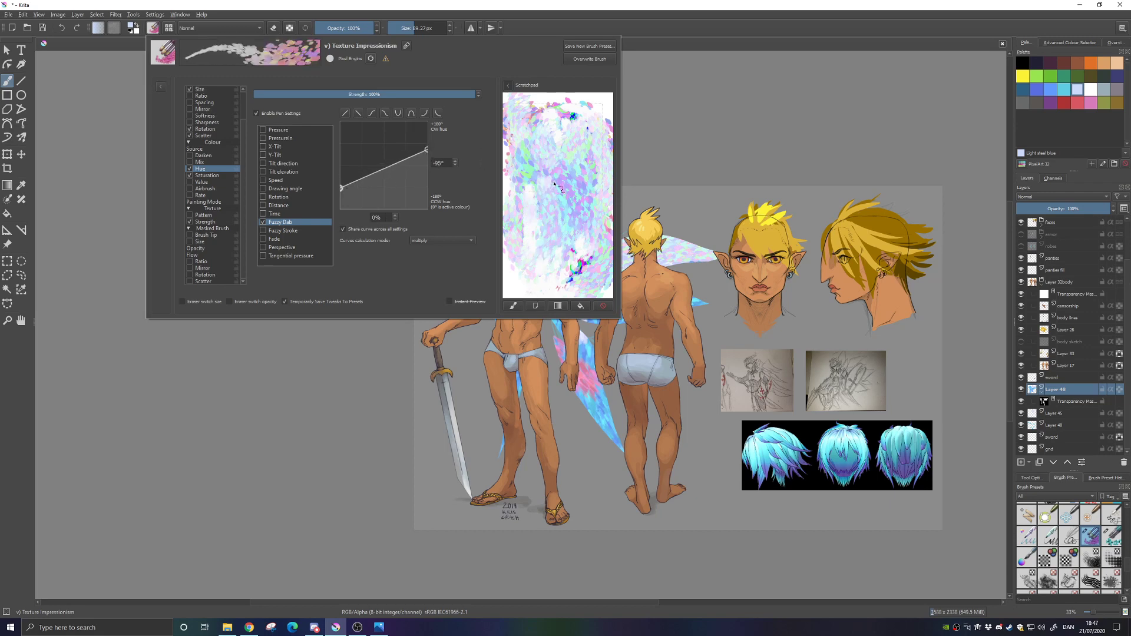
drag(550, 162, 560, 259)
mouse_move(554, 151)
mouse_down()
mouse_move(589, 236)
mouse_move(539, 153)
mouse_move(589, 127)
mouse_move(582, 118)
mouse_move(583, 294)
mouse_up()
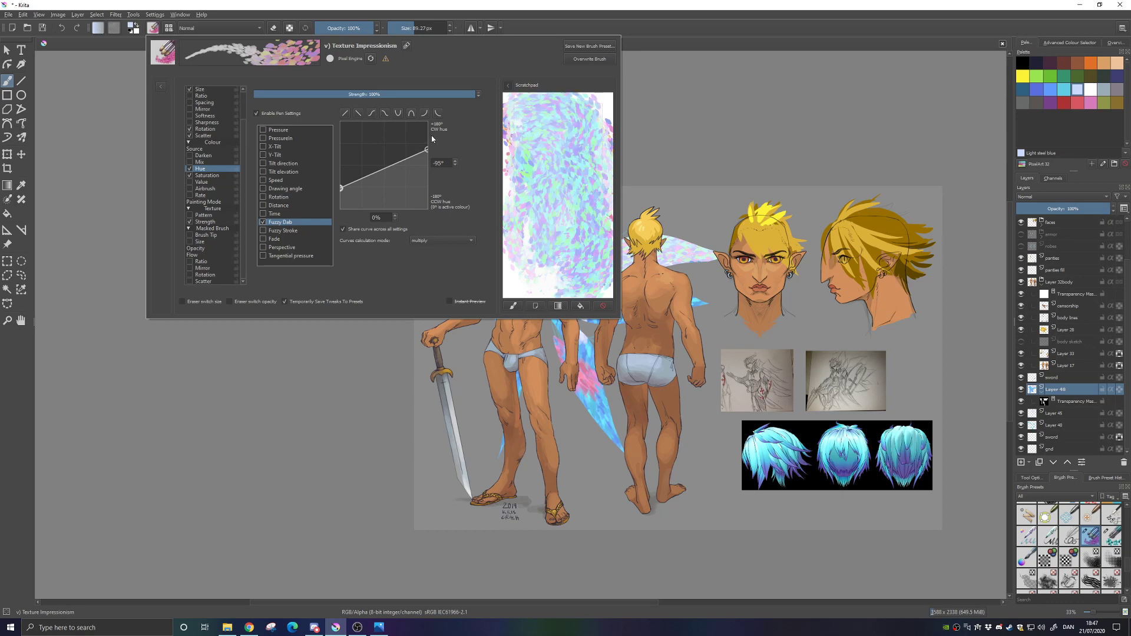
Steepen the Hue curve with its low end at -131°, add inner points at 7%, -82° and 88%, 73°, and test it on the scratchpad
drag(426, 149, 426, 138)
drag(341, 187, 341, 196)
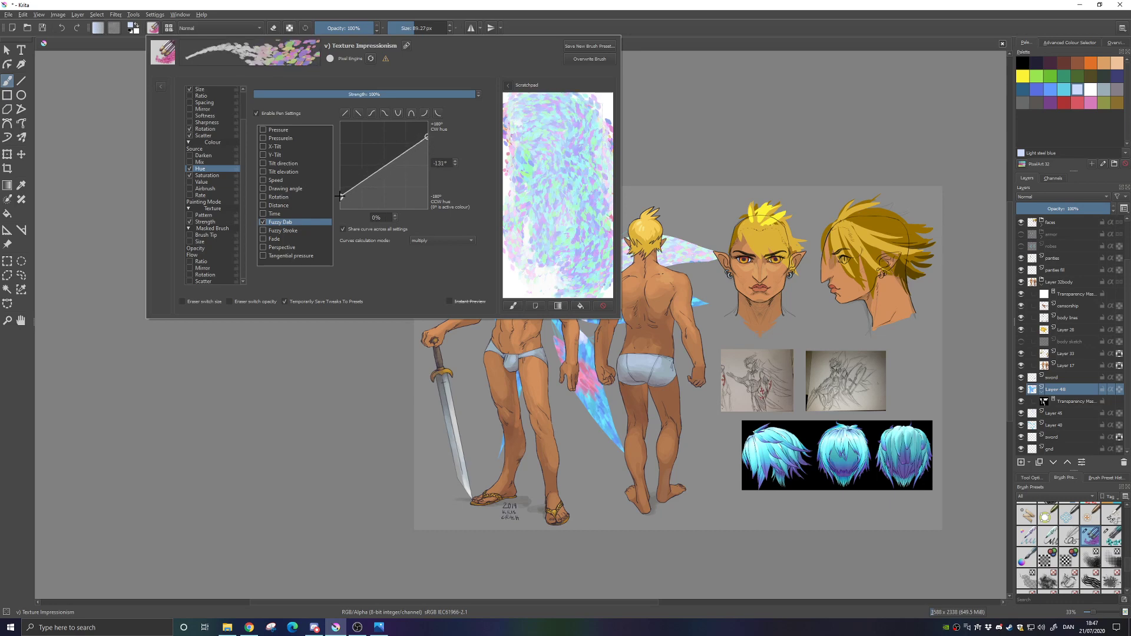
mouse_move(545, 165)
mouse_down()
mouse_move(563, 197)
mouse_move(533, 253)
mouse_move(550, 134)
mouse_move(561, 225)
mouse_up()
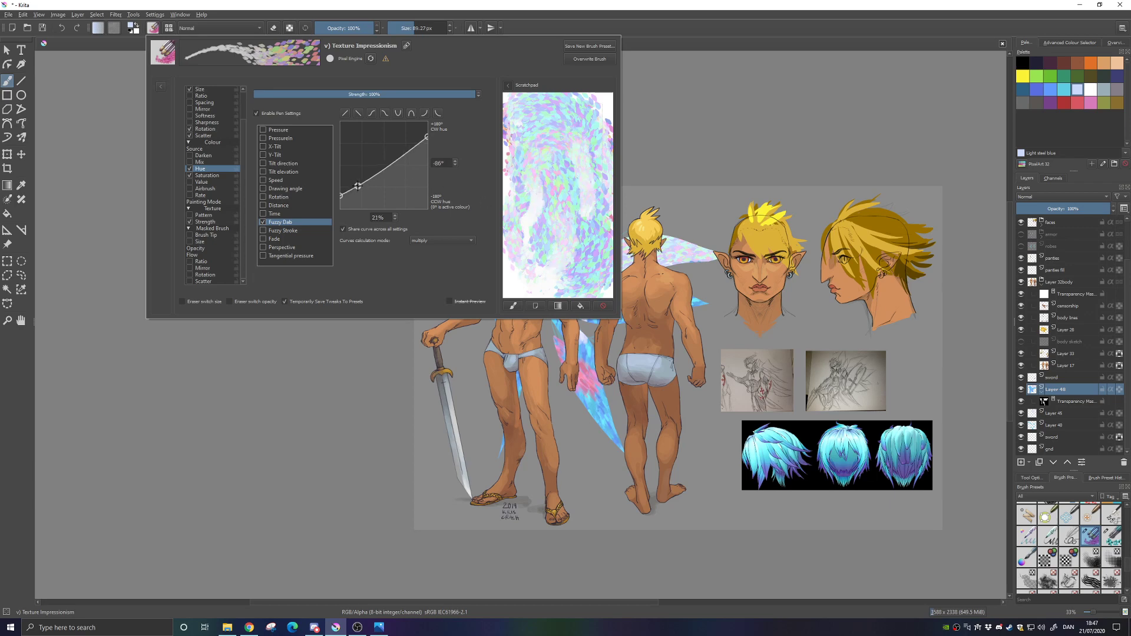
drag(357, 185, 345, 184)
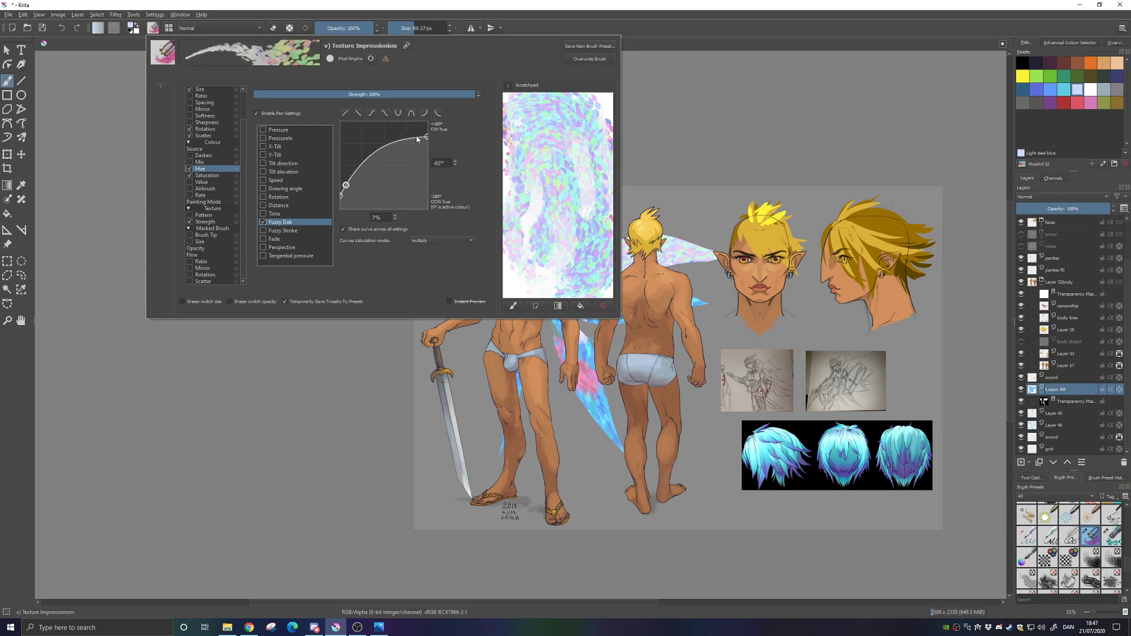
drag(417, 139, 417, 146)
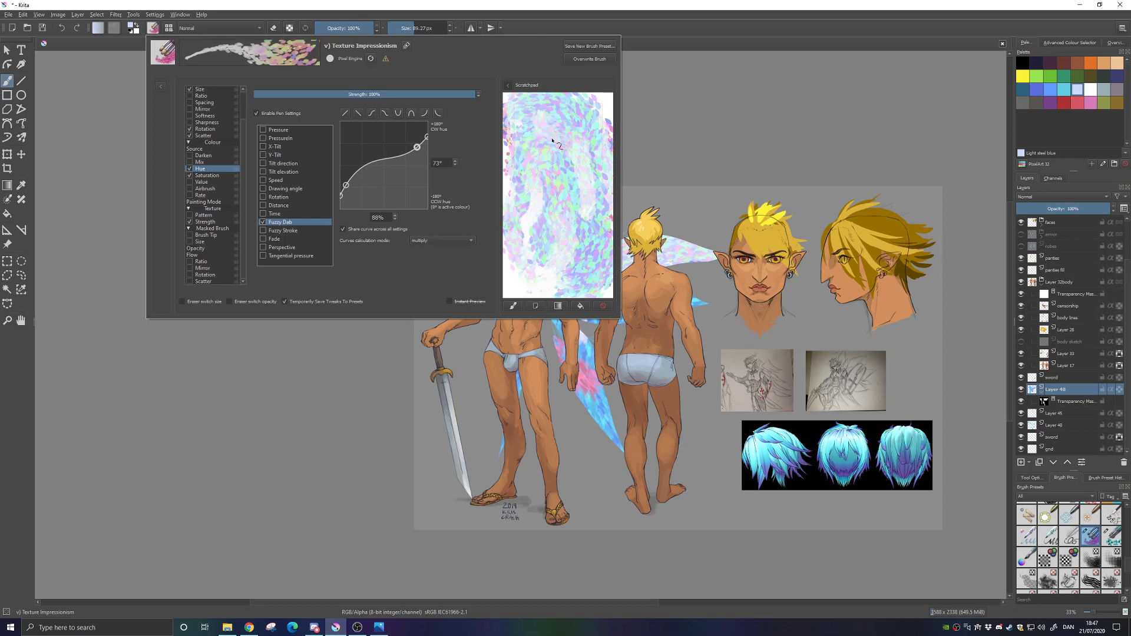
mouse_move(552, 140)
mouse_down()
mouse_move(565, 244)
mouse_move(546, 264)
mouse_up()
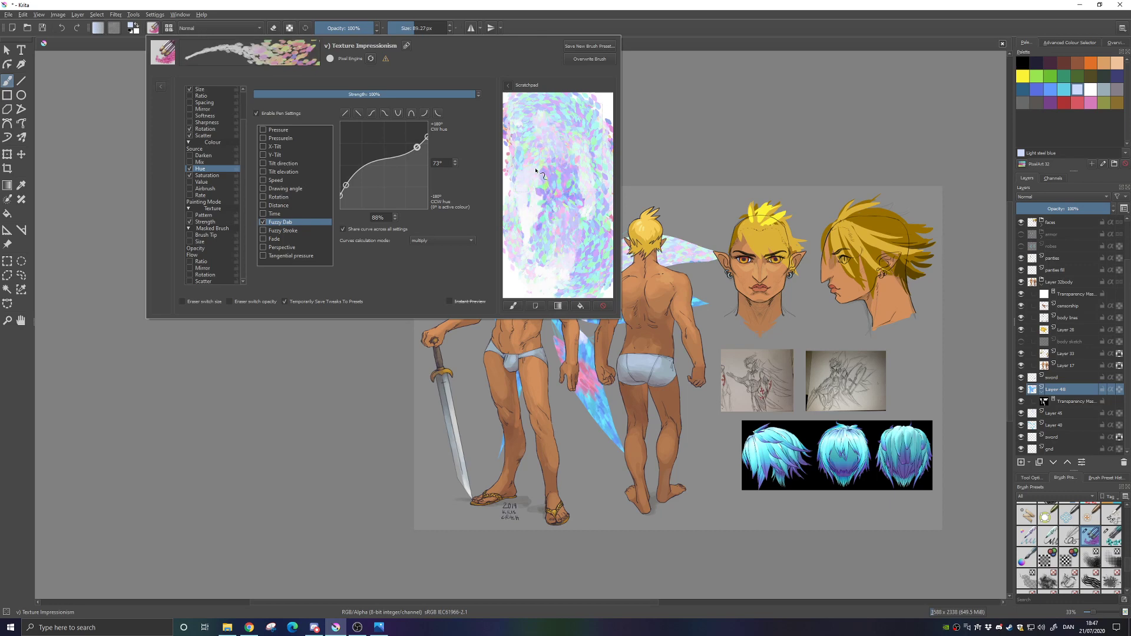
mouse_move(536, 170)
mouse_down()
mouse_move(586, 141)
mouse_move(533, 103)
mouse_move(533, 156)
mouse_move(596, 227)
mouse_move(597, 268)
mouse_up()
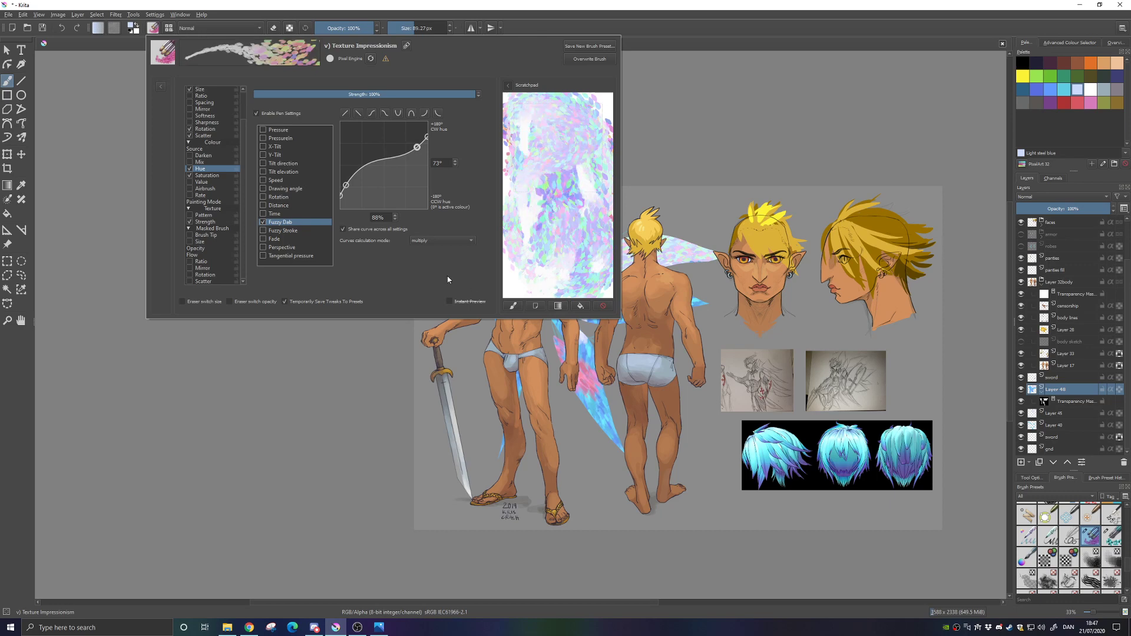
Turn off the brush's Saturation option and test the strokes on the scratchpad
click(190, 177)
mouse_move(534, 126)
mouse_down()
mouse_move(548, 171)
mouse_move(542, 265)
mouse_move(527, 300)
mouse_move(551, 151)
mouse_move(589, 138)
mouse_move(558, 253)
mouse_up()
Reshape the Hue curve into an S with inner points at 17%, -120° and 78%, 111°, and test it on the scratchpad
click(207, 168)
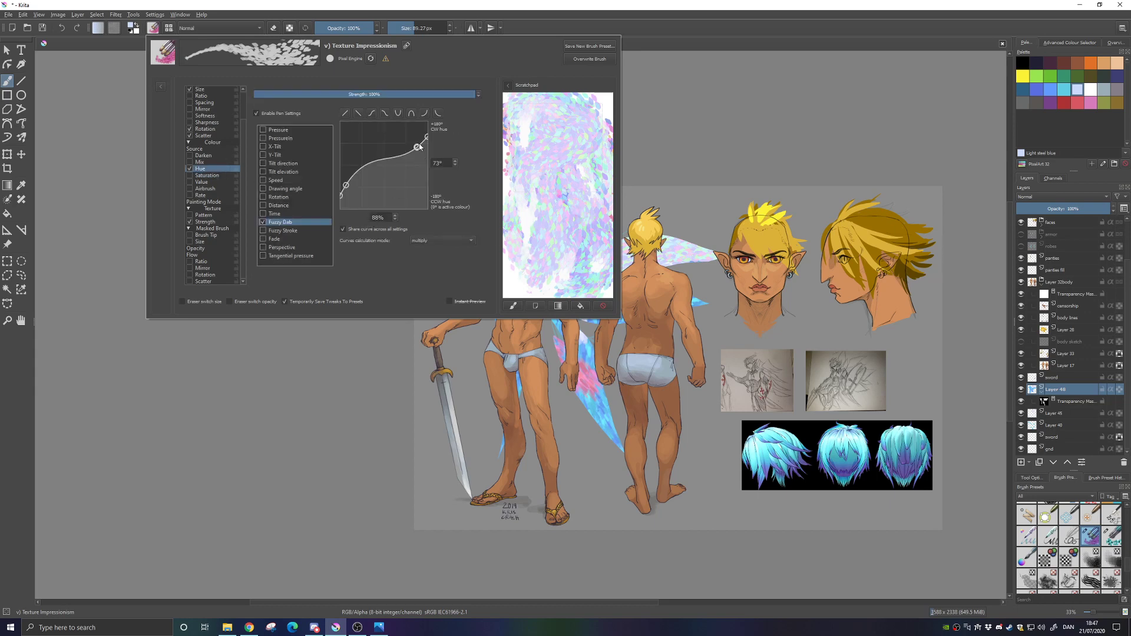
drag(420, 146, 414, 137)
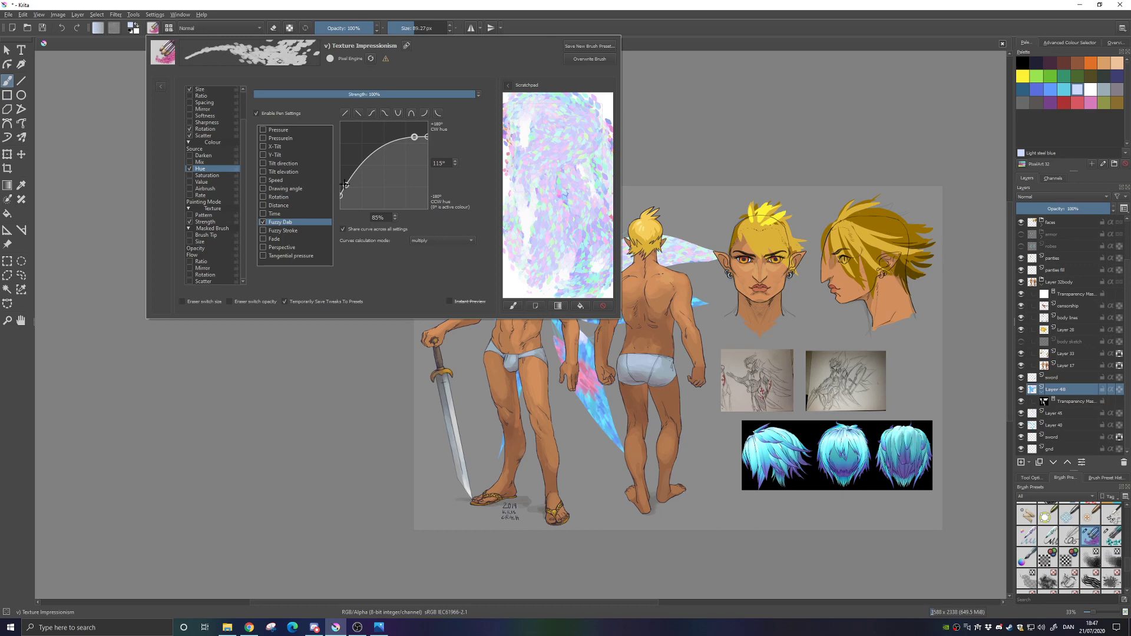
drag(344, 184, 354, 194)
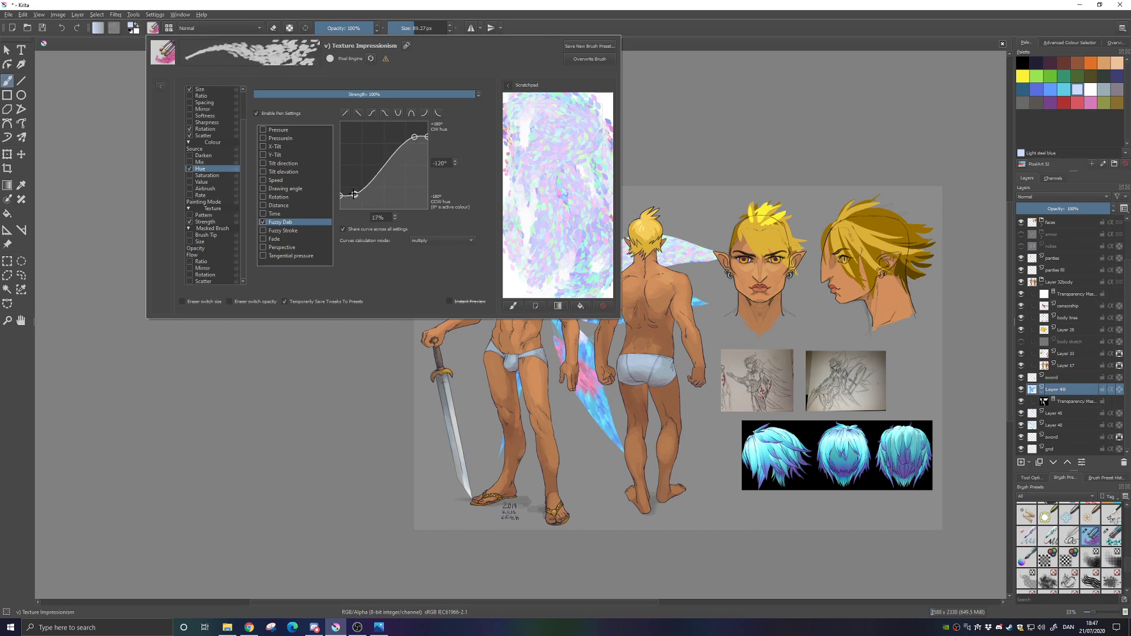
drag(415, 137, 408, 137)
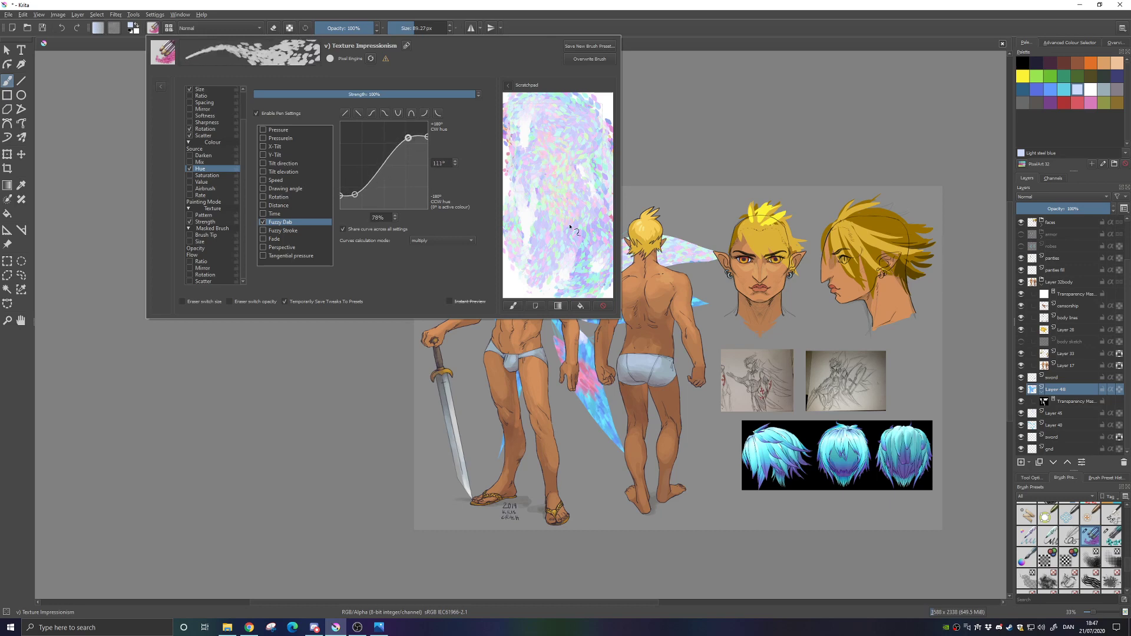
mouse_move(569, 226)
mouse_down()
mouse_move(536, 250)
mouse_move(565, 147)
mouse_move(528, 136)
mouse_move(587, 266)
mouse_up()
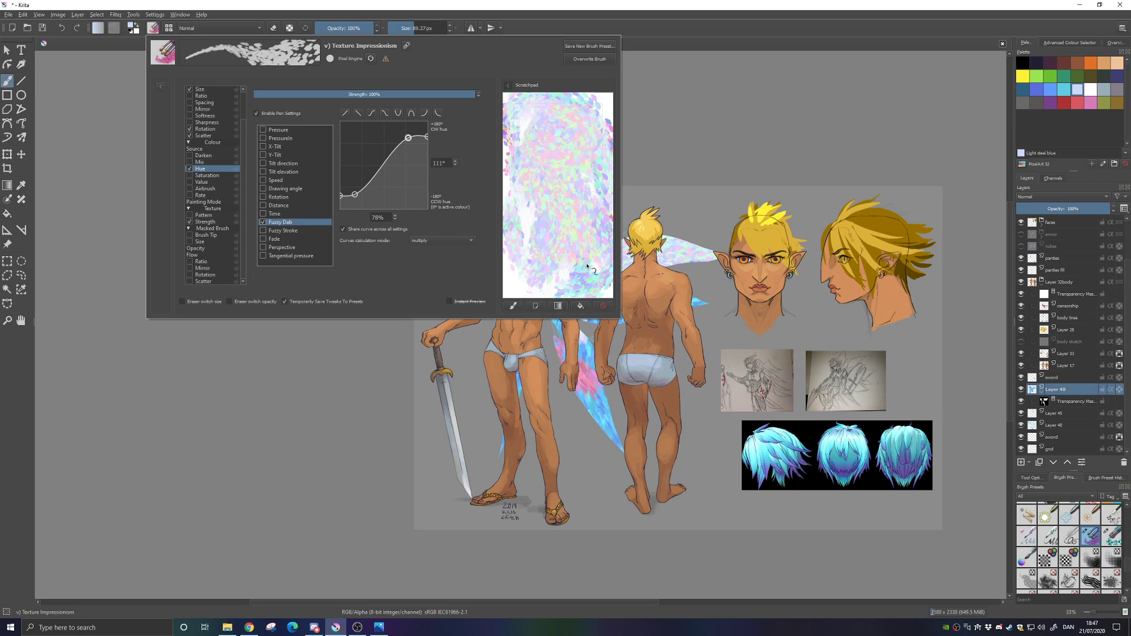
Move the Hue curve's inner points to 6%, -81° and 90%, 63° for a flatter middle, and test it on the scratchpad
drag(408, 138, 417, 150)
drag(355, 195, 346, 186)
drag(417, 149, 419, 150)
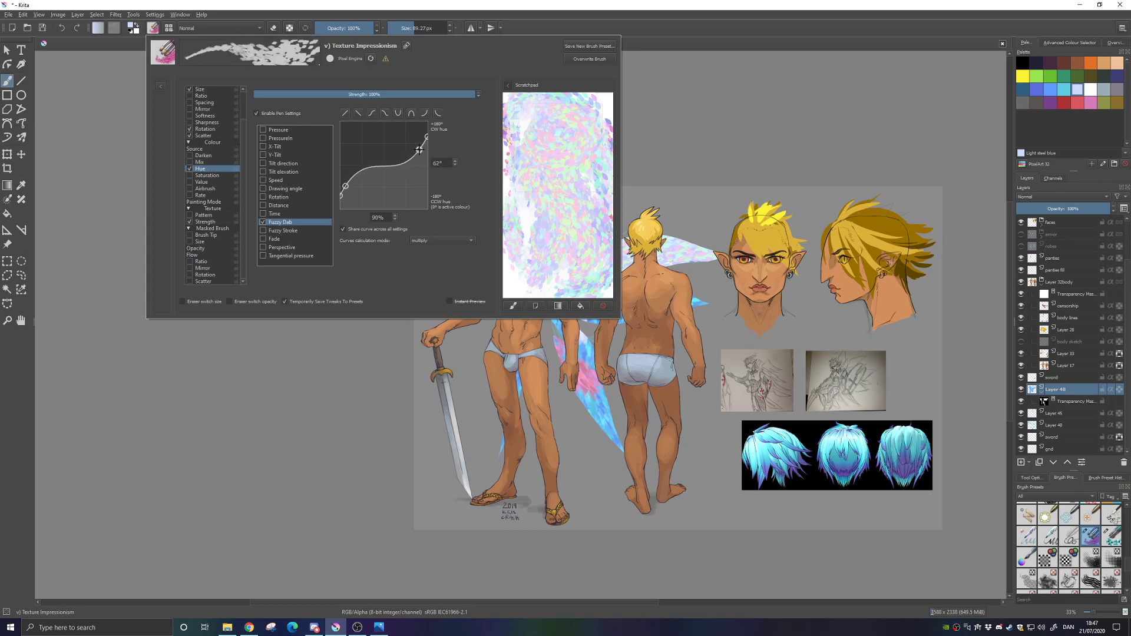
drag(345, 185, 345, 184)
mouse_move(541, 142)
mouse_down()
mouse_move(567, 246)
mouse_move(533, 223)
mouse_move(582, 151)
mouse_move(563, 124)
mouse_up()
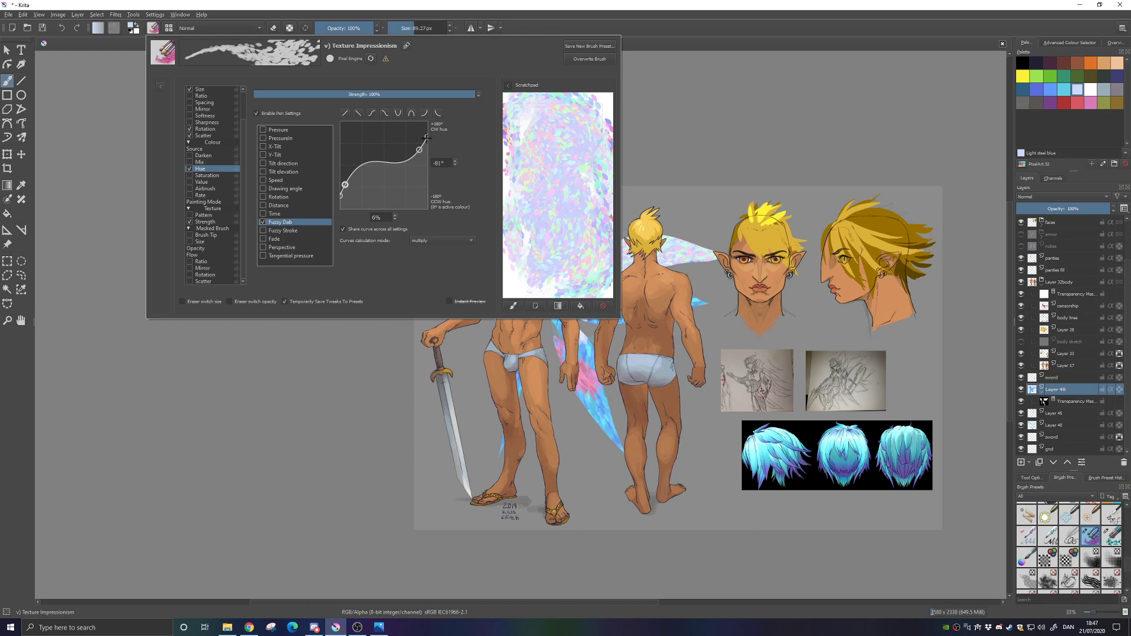
Extend the Hue curve's end points outward, move its inner points to about -118° and to 111° at 91%, and test it on the scratchpad
drag(427, 137, 427, 130)
mouse_move(341, 195)
mouse_down()
mouse_move(341, 208)
mouse_move(345, 195)
mouse_up()
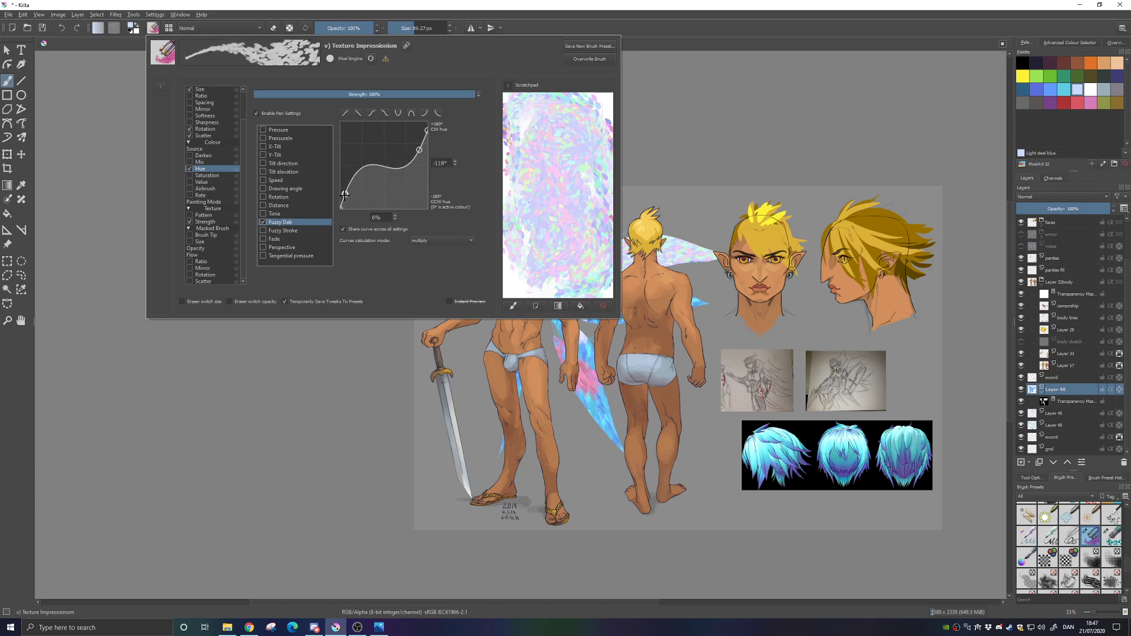
drag(418, 149, 420, 138)
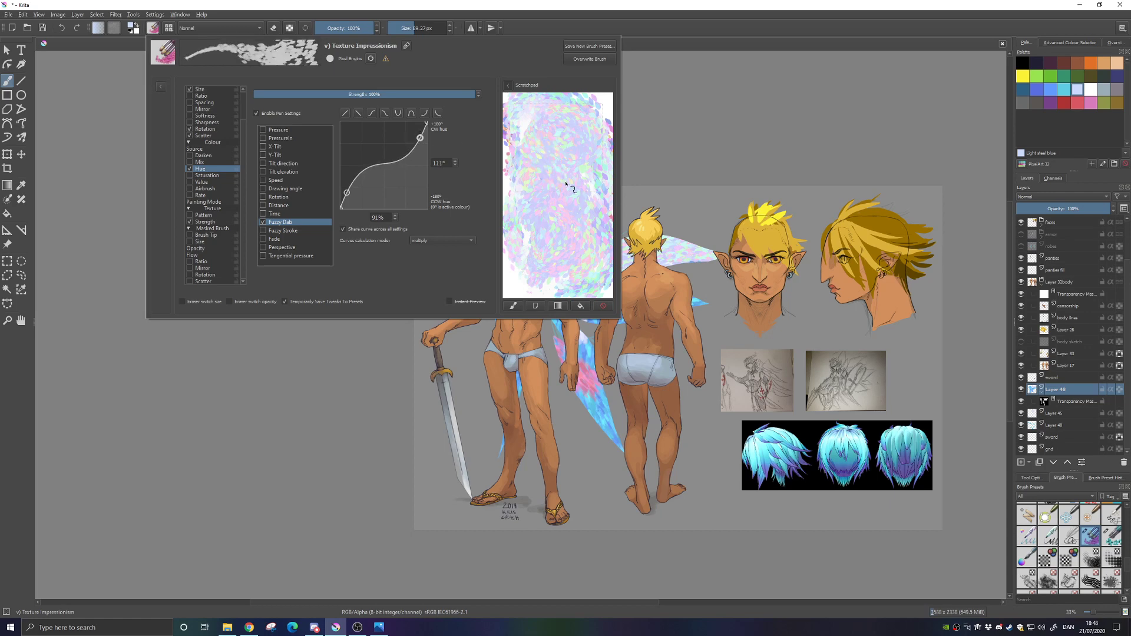
mouse_move(566, 184)
mouse_down()
mouse_move(544, 274)
mouse_move(539, 190)
mouse_move(567, 128)
mouse_up()
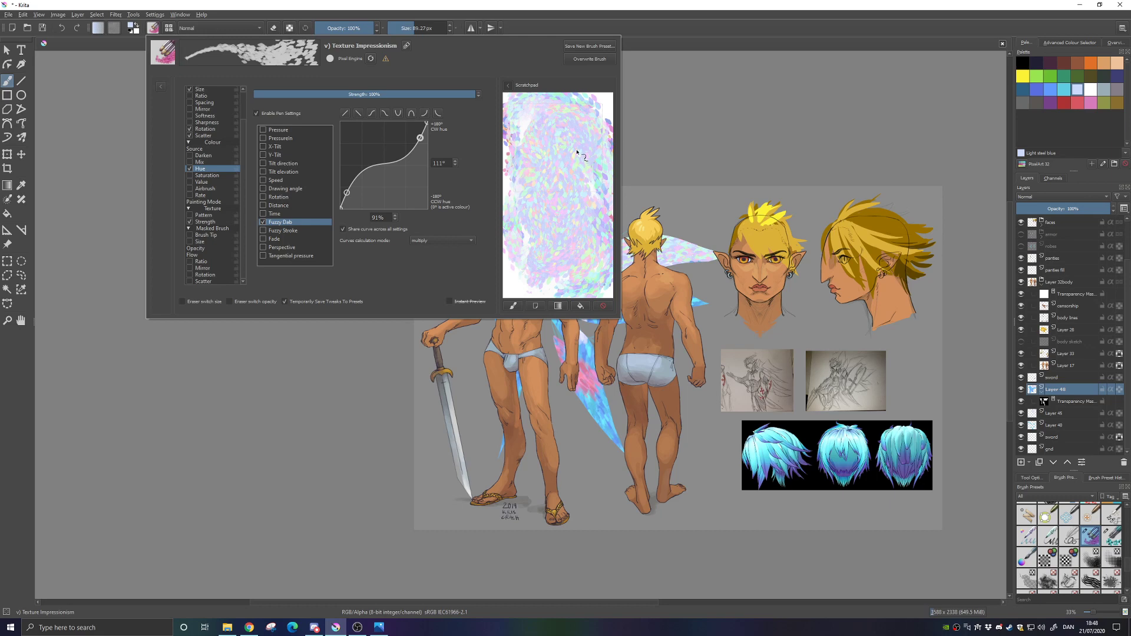
Switch the Hue sensor from Fuzzy Dab to Pressure and test it with strokes across the scratchpad
click(263, 130)
click(264, 222)
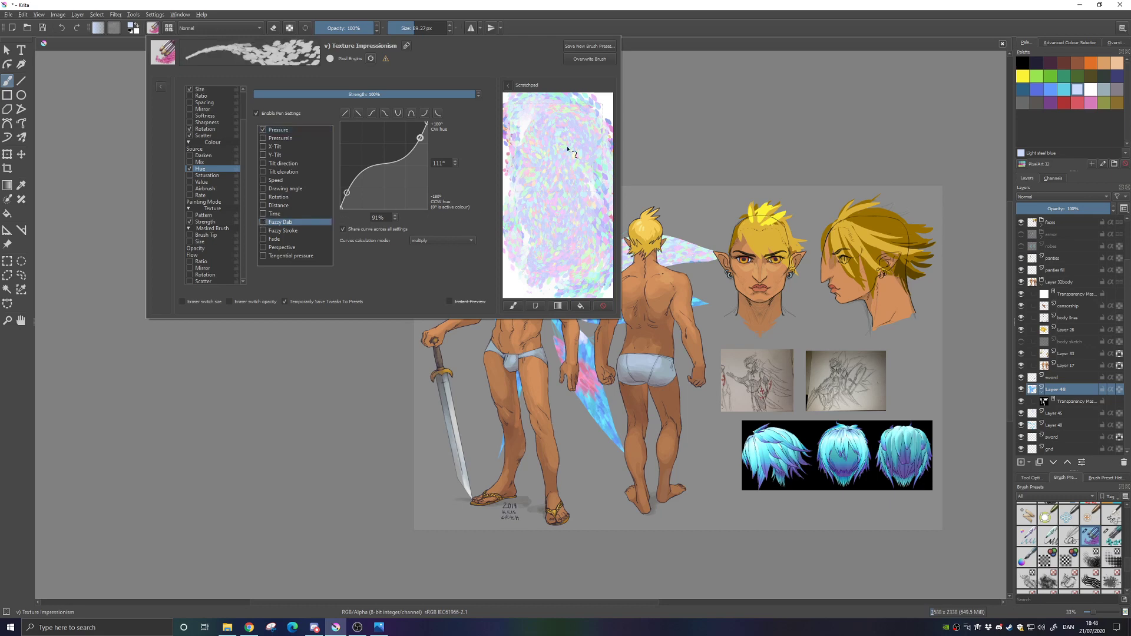
mouse_move(555, 202)
mouse_down()
mouse_move(544, 253)
mouse_move(533, 177)
mouse_move(580, 132)
mouse_move(569, 228)
mouse_move(550, 124)
mouse_move(588, 201)
mouse_up()
mouse_move(541, 259)
mouse_down()
mouse_move(566, 182)
mouse_move(527, 192)
mouse_up()
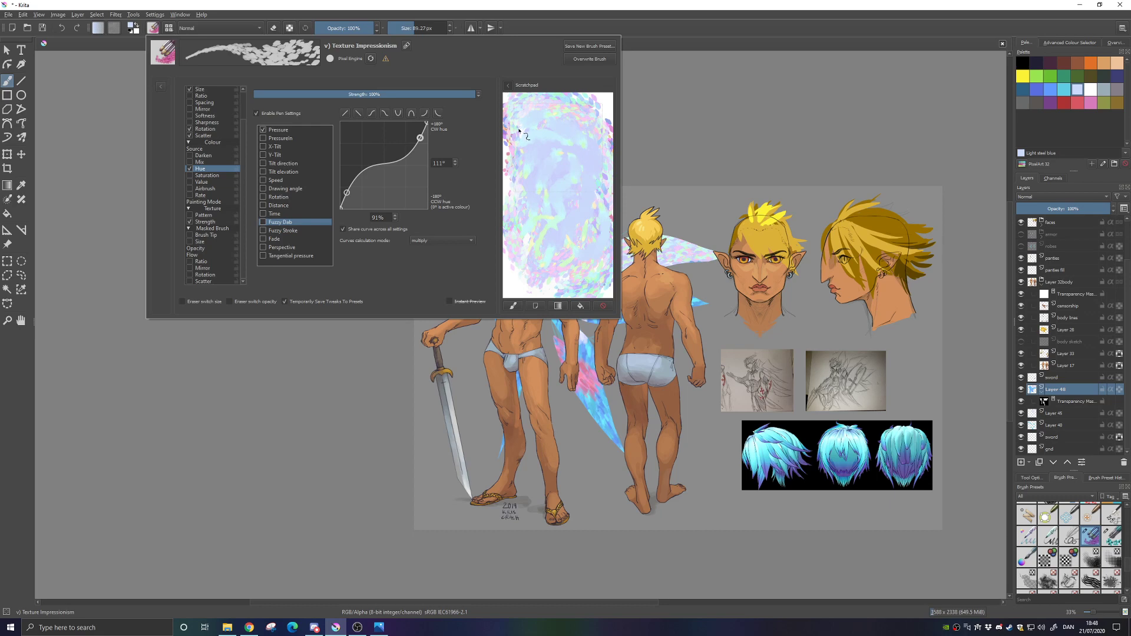
Clear the scratchpad and paint a pale blue S-shaped stroke with a green centre in the thumbnail area
click(577, 307)
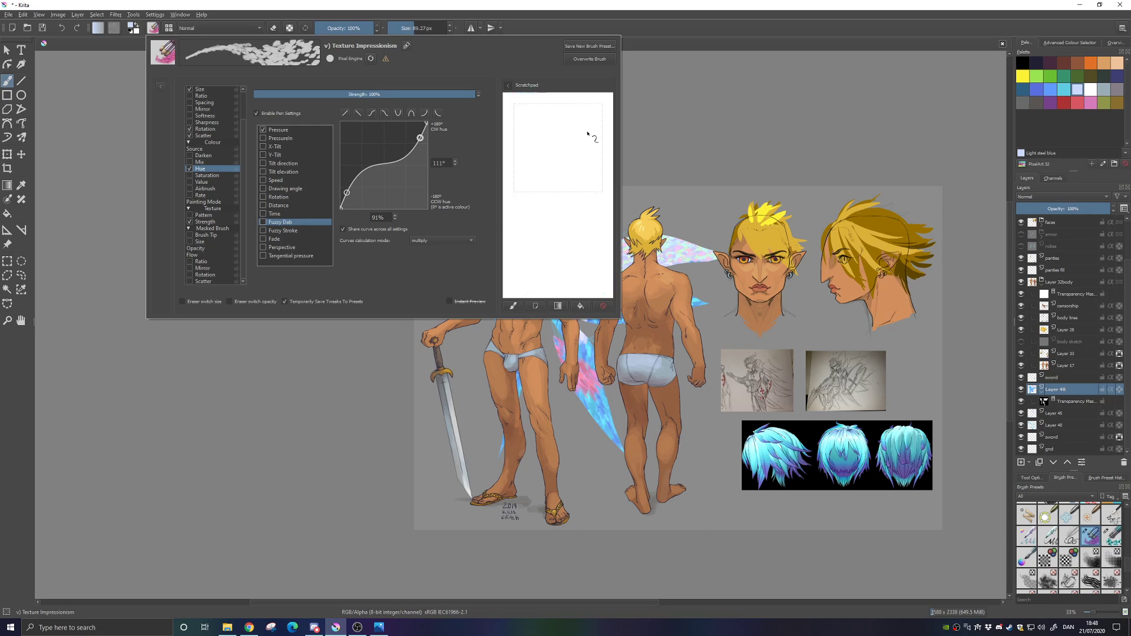
drag(518, 128, 562, 173)
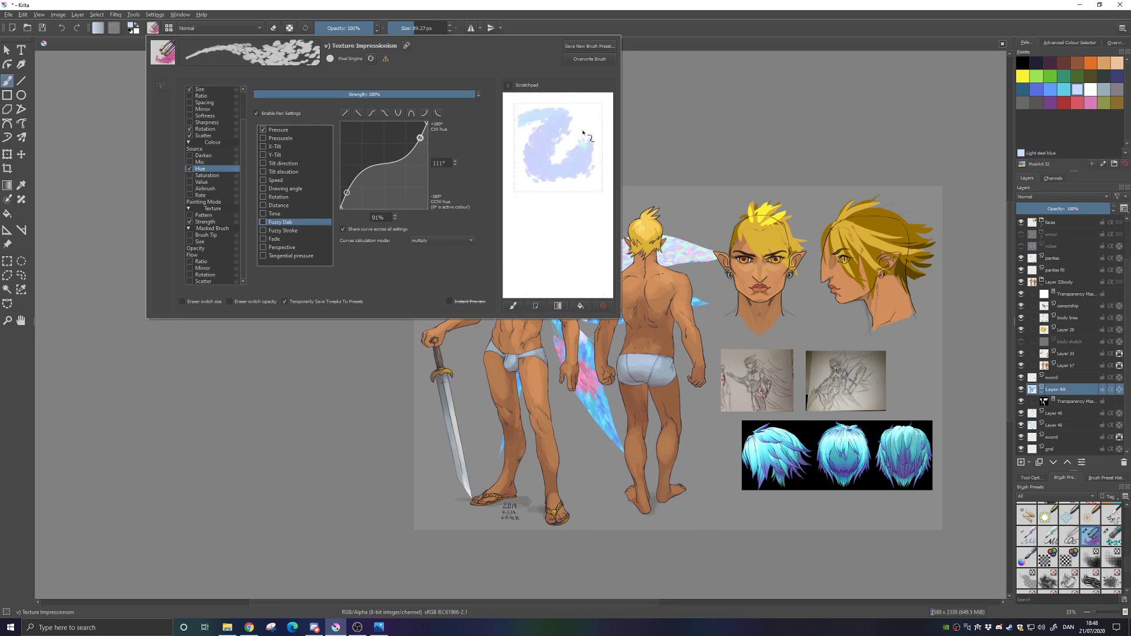
mouse_move(585, 136)
mouse_down()
mouse_move(536, 168)
mouse_move(564, 123)
mouse_move(515, 125)
mouse_up()
Save the brush as a new preset named "peacock", using the scratchpad drawing as its thumbnail
click(591, 45)
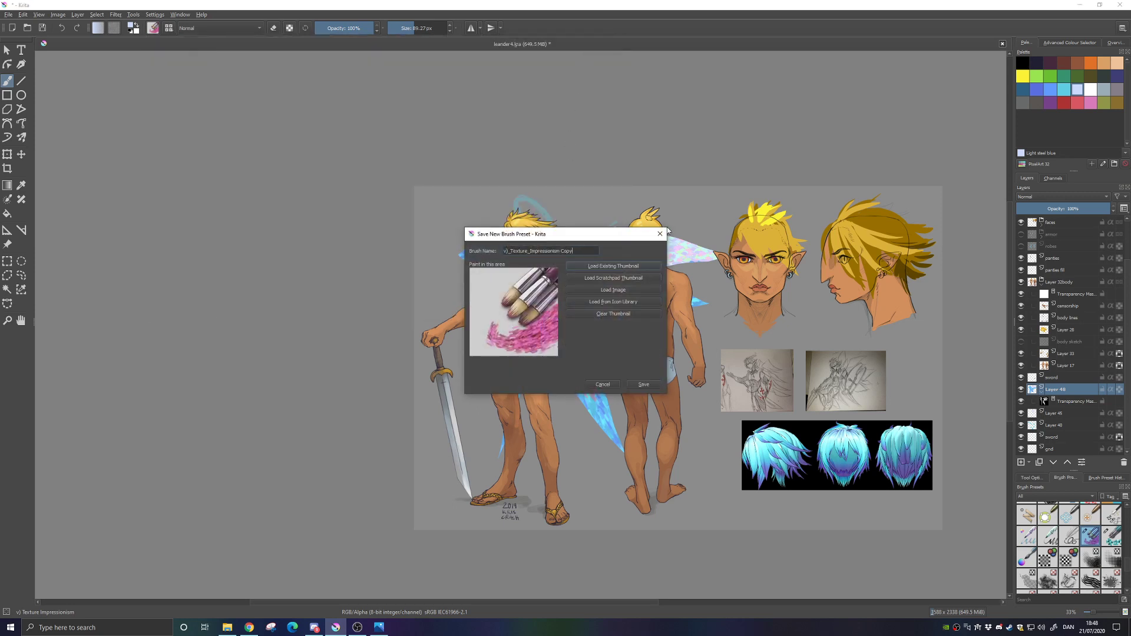
key(ctrl+a)
text(peac)
click(621, 278)
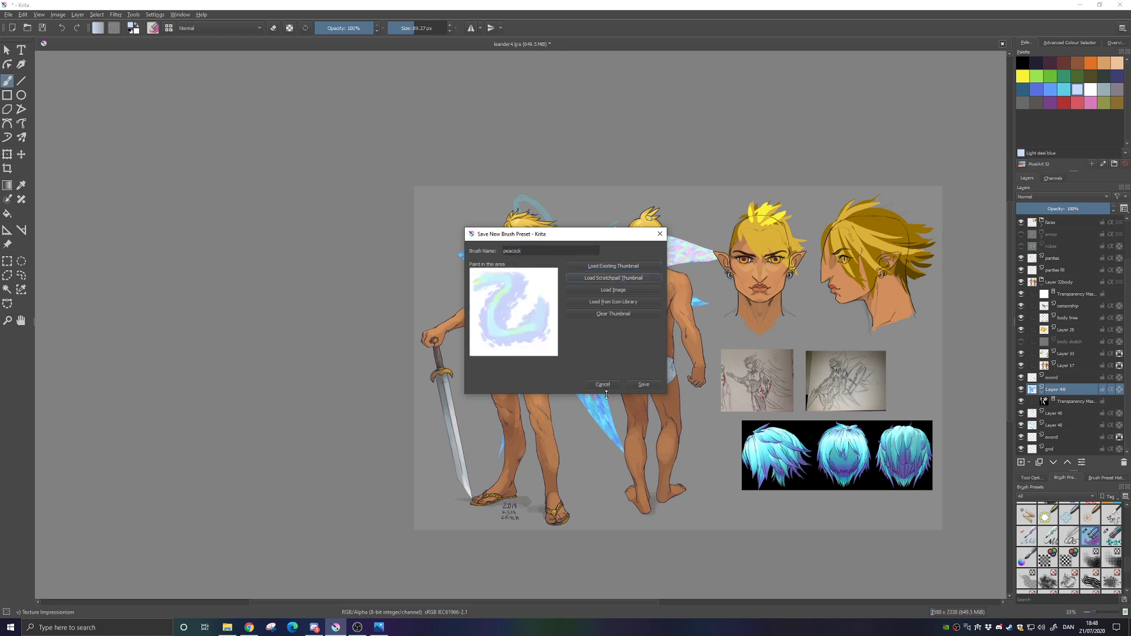
click(643, 384)
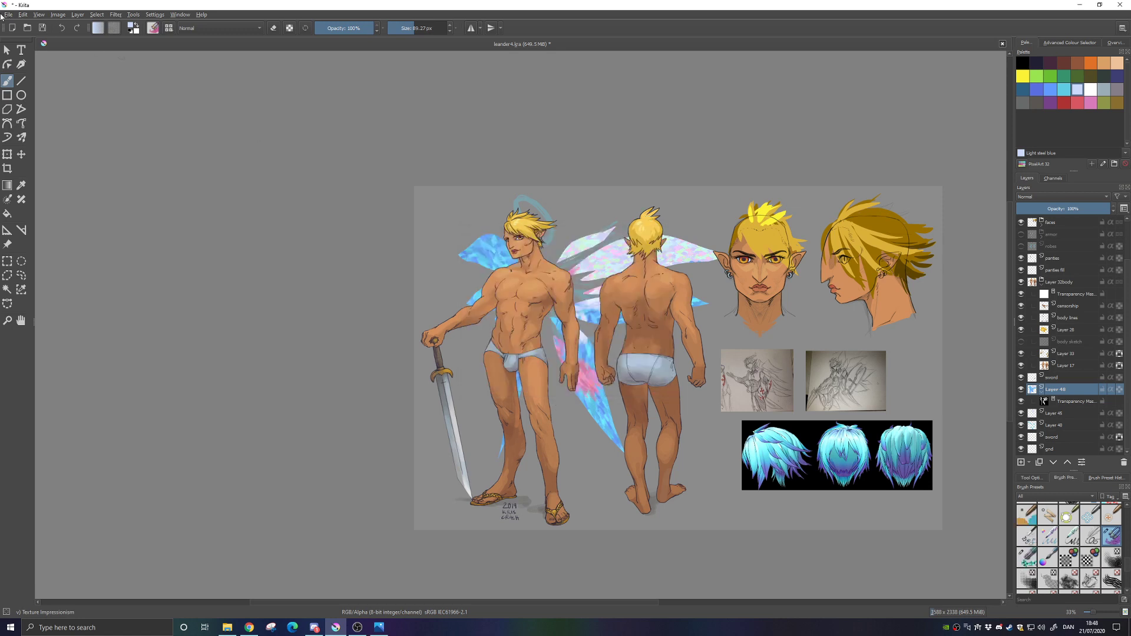
Check the brush settings and presets, then paint over the upper wing feathers between the two full-body figures
click(152, 28)
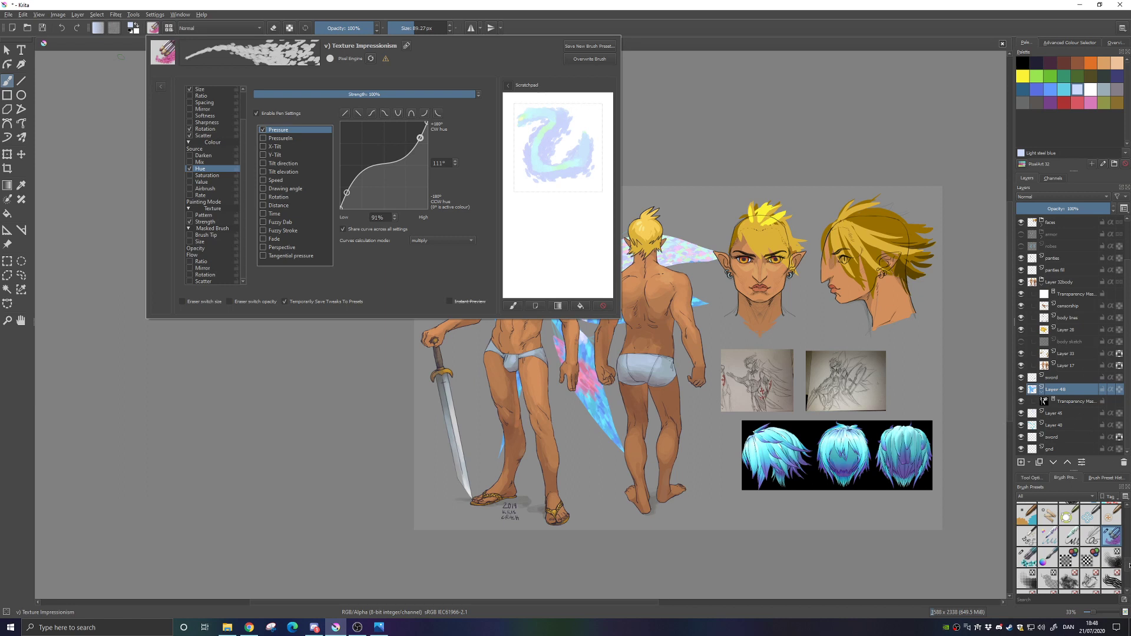
mouse_move(1129, 565)
mouse_down()
mouse_move(1129, 580)
mouse_move(1129, 565)
mouse_up()
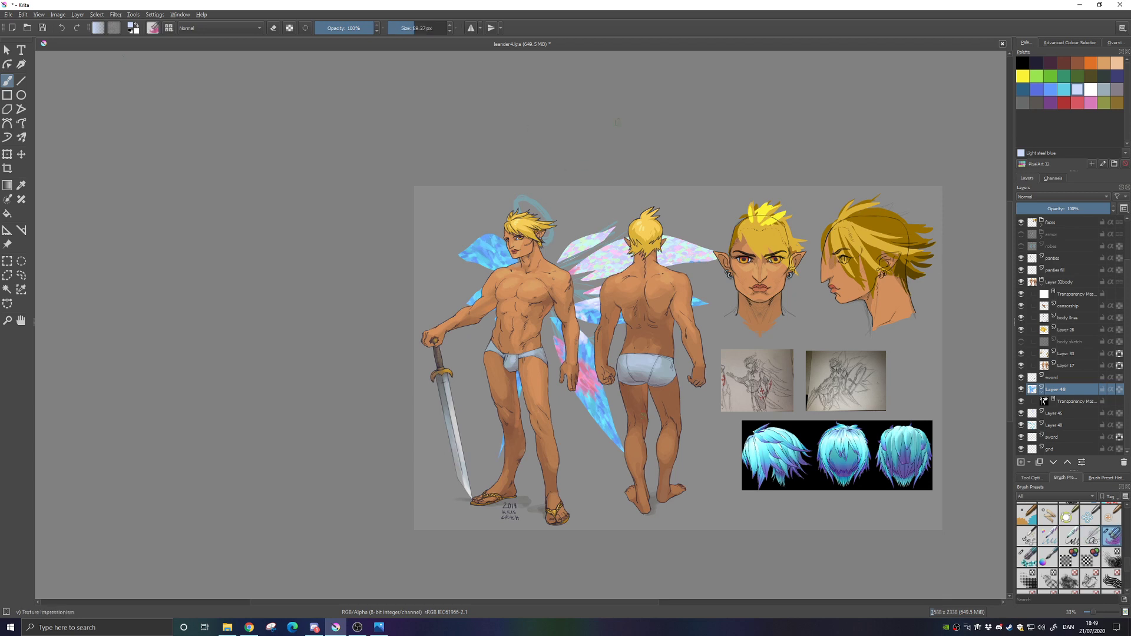
drag(601, 247, 618, 274)
key(alt+Tab)
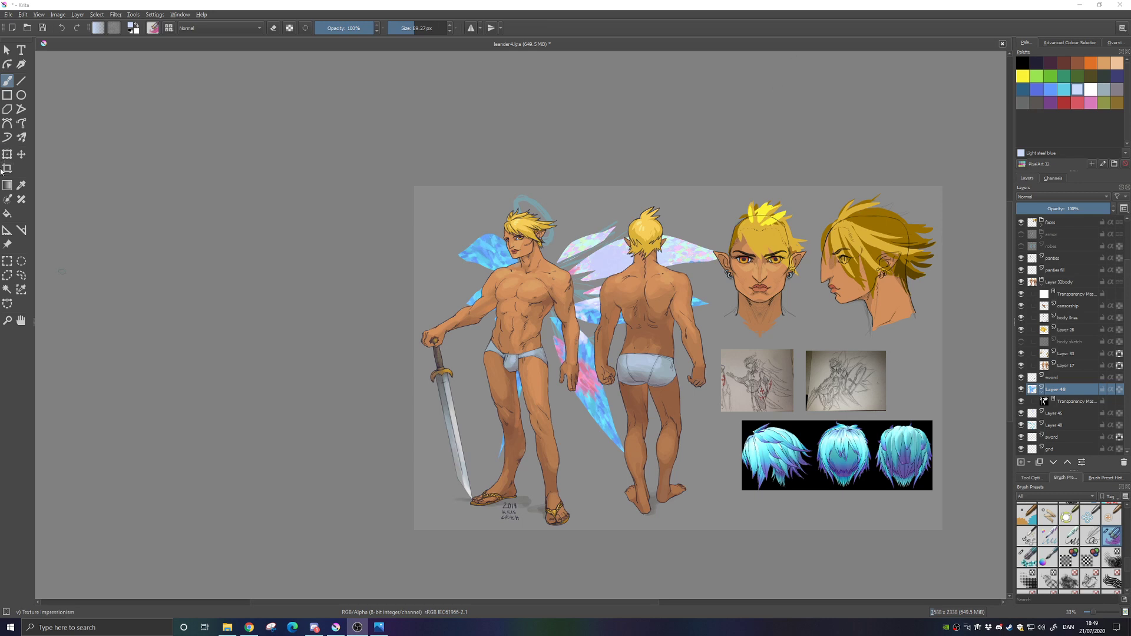
Rename the Texture Impressionism preset to "peacock" in the brush editor and save the name
click(153, 28)
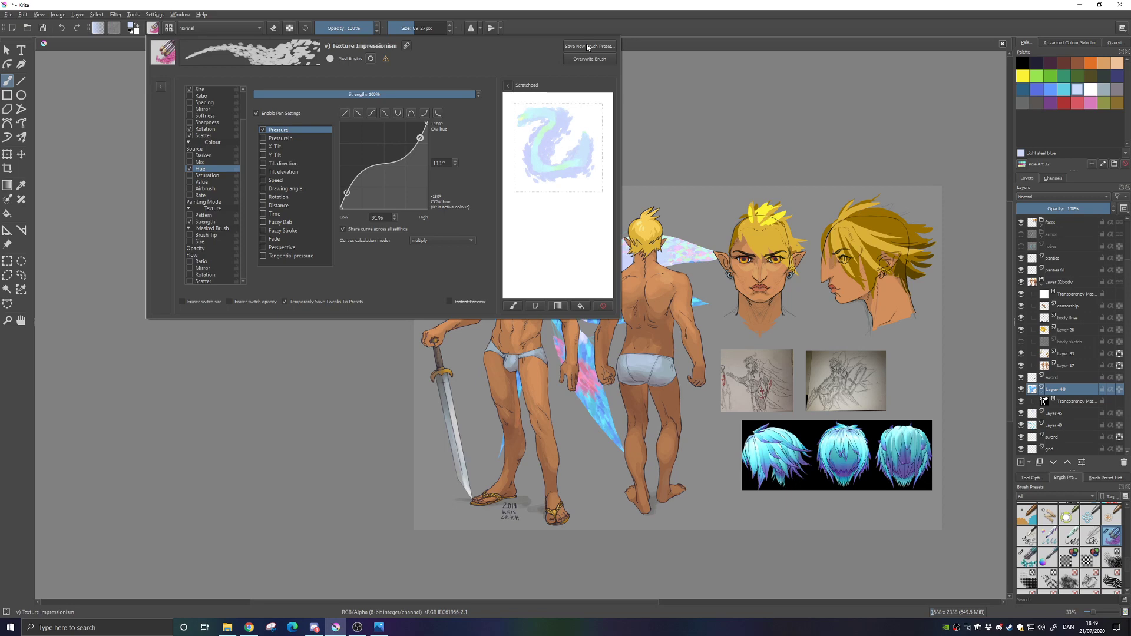
click(405, 46)
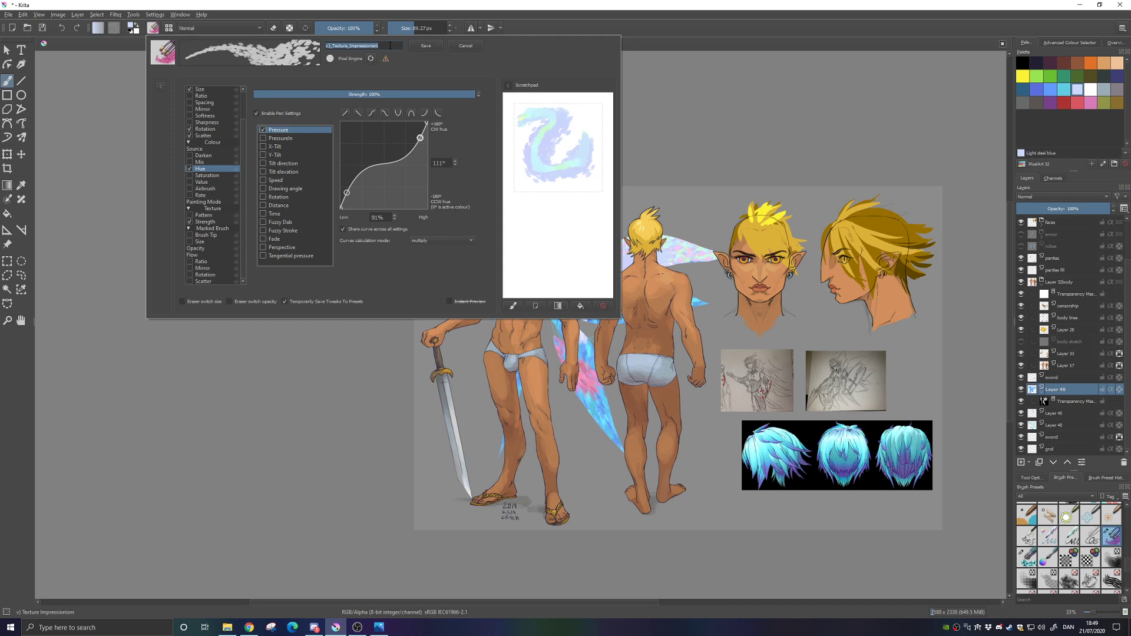
text(pose)
click(422, 49)
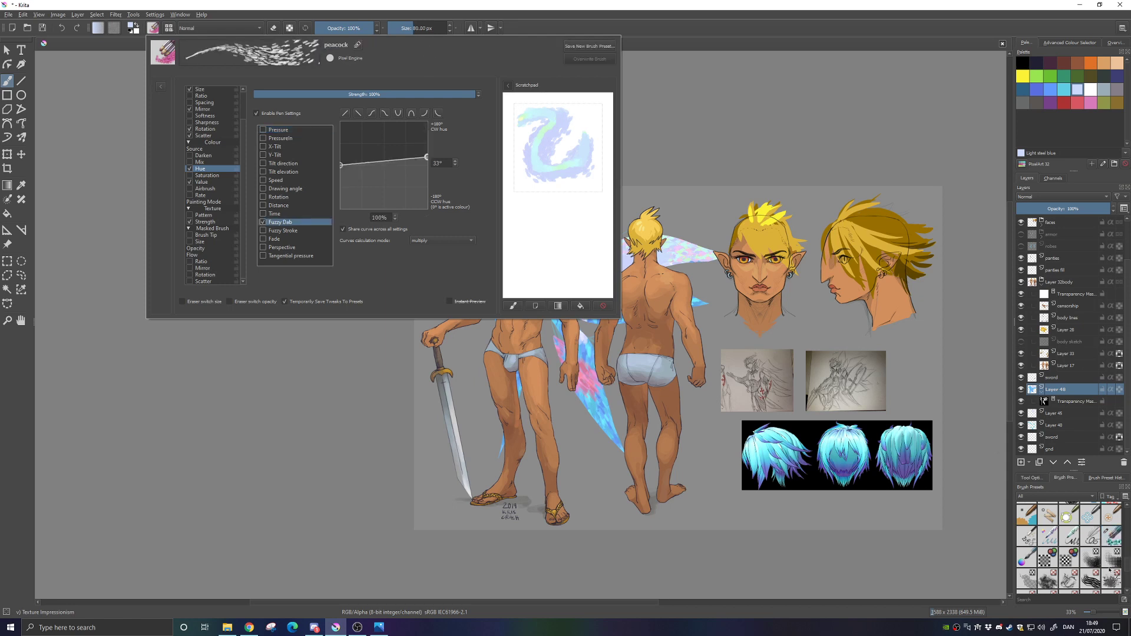
Browse the brush presets and test the current 80 px brush with looping strokes on the lower scratchpad
mouse_move(1126, 572)
mouse_down()
mouse_move(1128, 586)
mouse_move(1130, 511)
mouse_up()
scroll(1130, 556, up, 4)
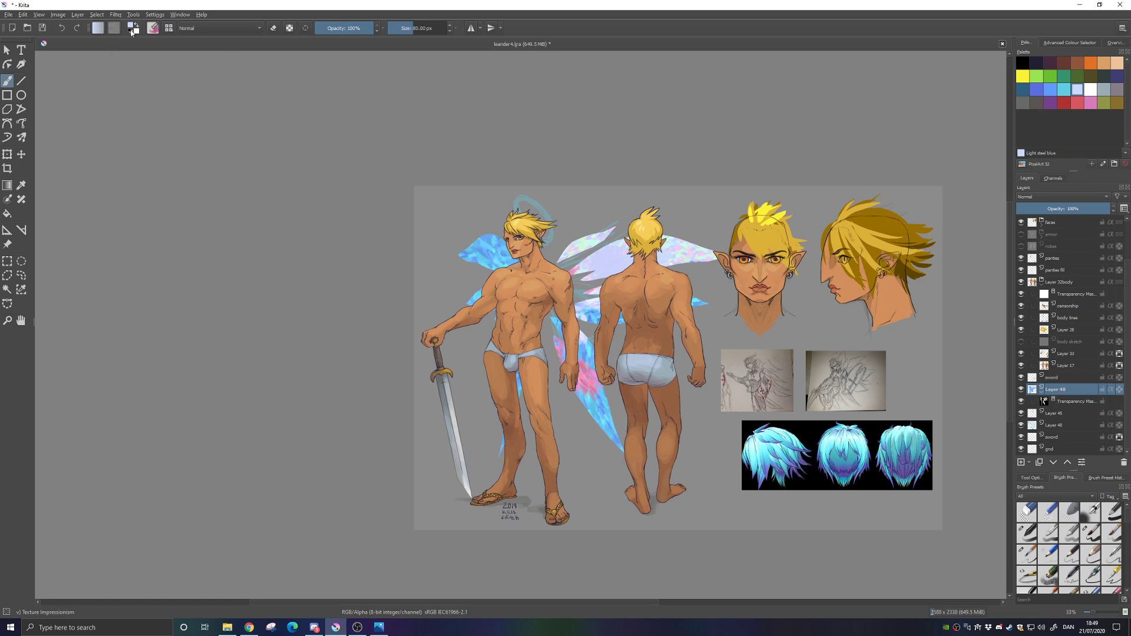
click(151, 31)
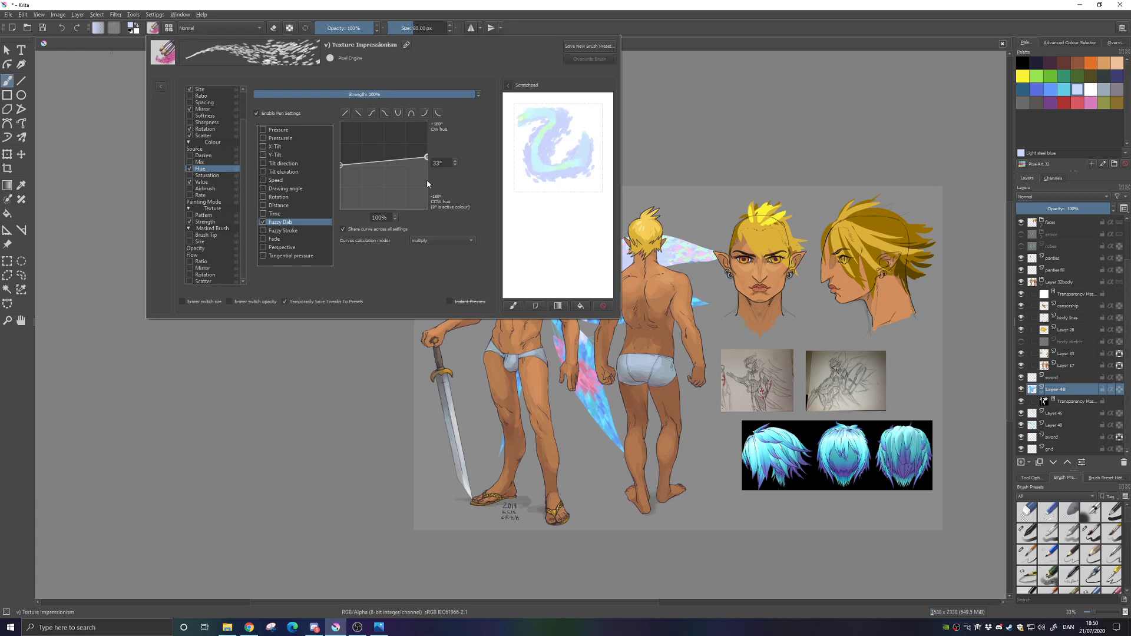
mouse_move(558, 175)
mouse_down()
mouse_move(571, 219)
mouse_move(566, 187)
mouse_up()
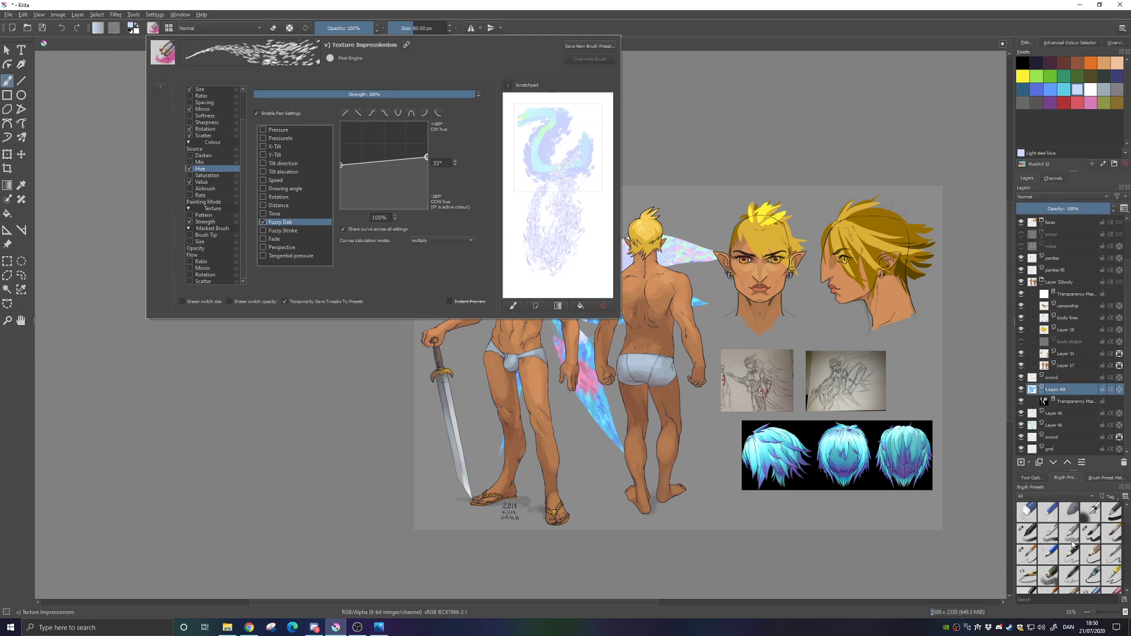
Find and select the peacock brush preset and paint textured strokes over the wing feathers behind the back-view figure
click(1125, 520)
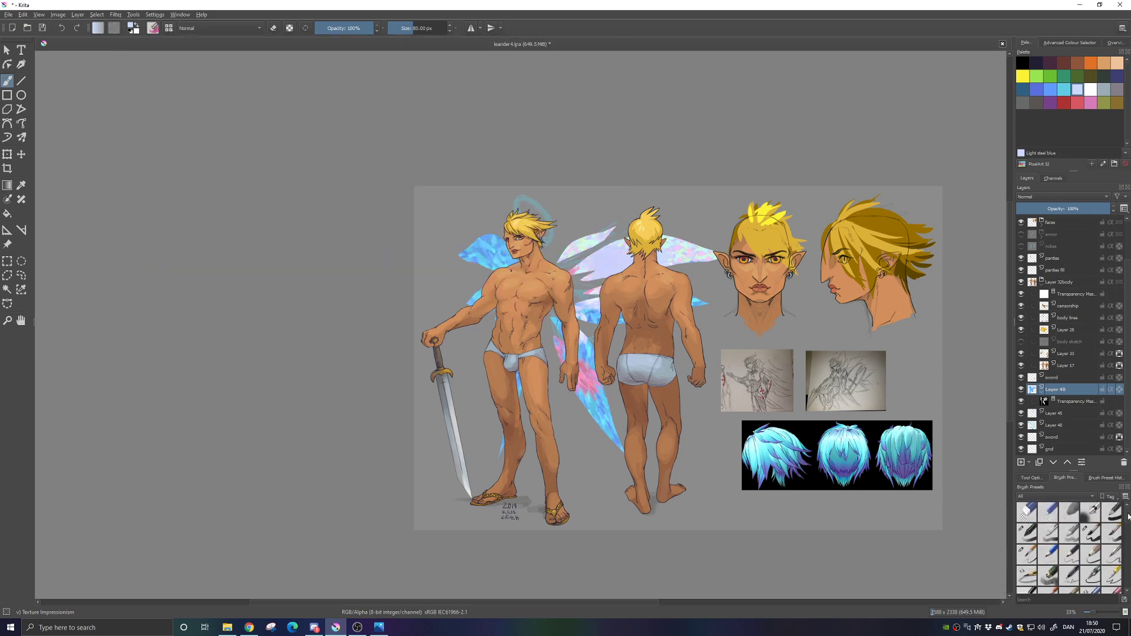
mouse_move(1128, 516)
mouse_down()
mouse_move(1126, 585)
mouse_move(1128, 559)
mouse_up()
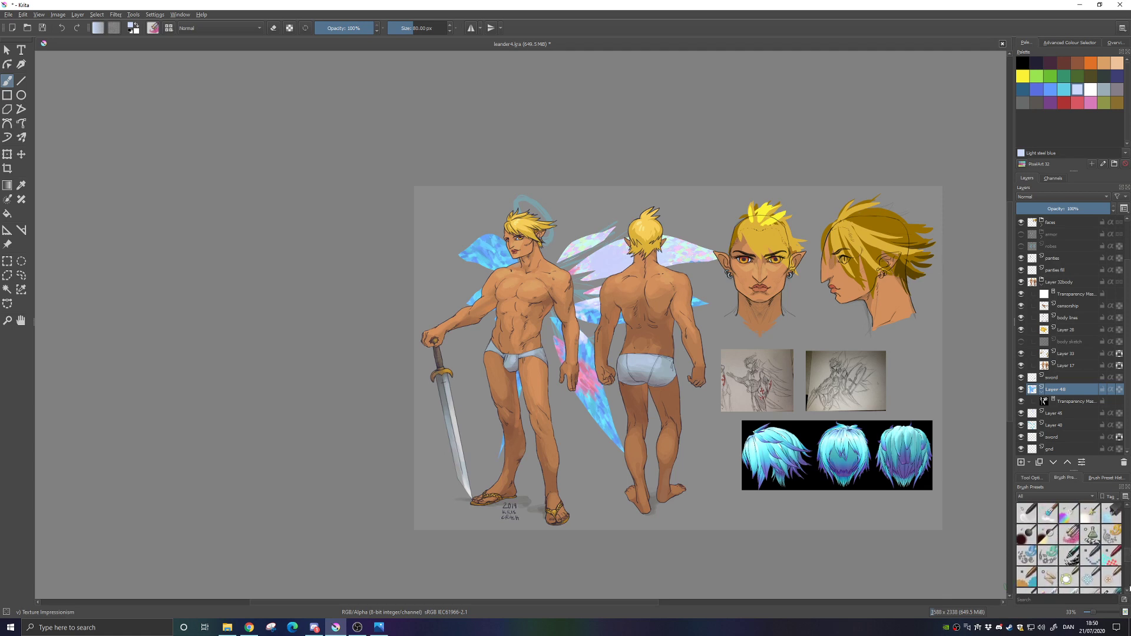
key(alt+Tab)
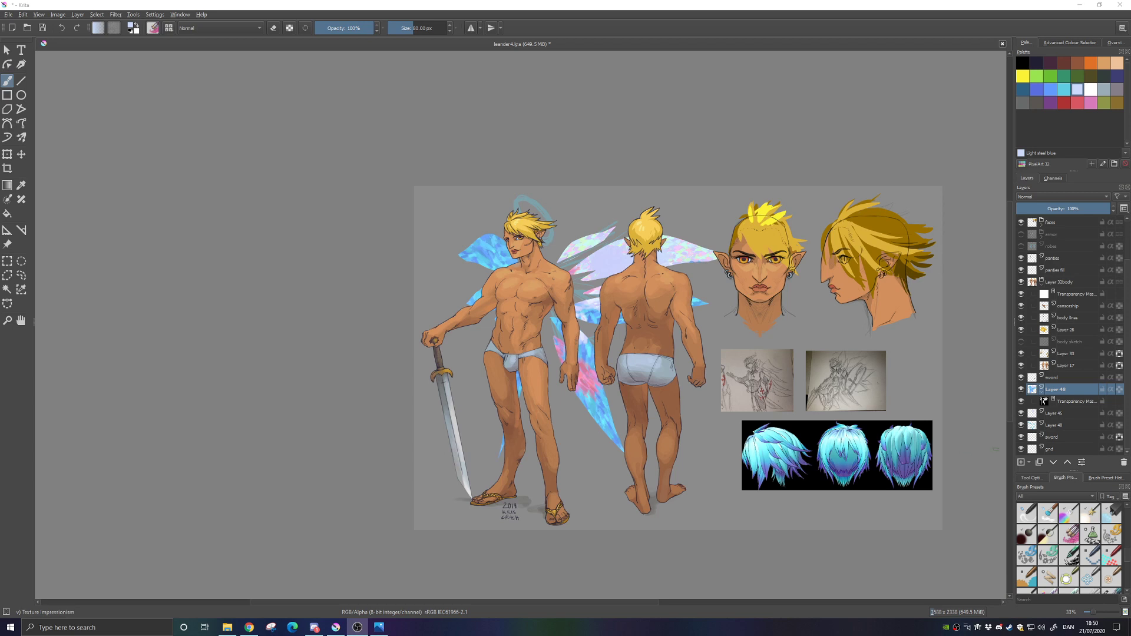
scroll(1129, 589, down, 5)
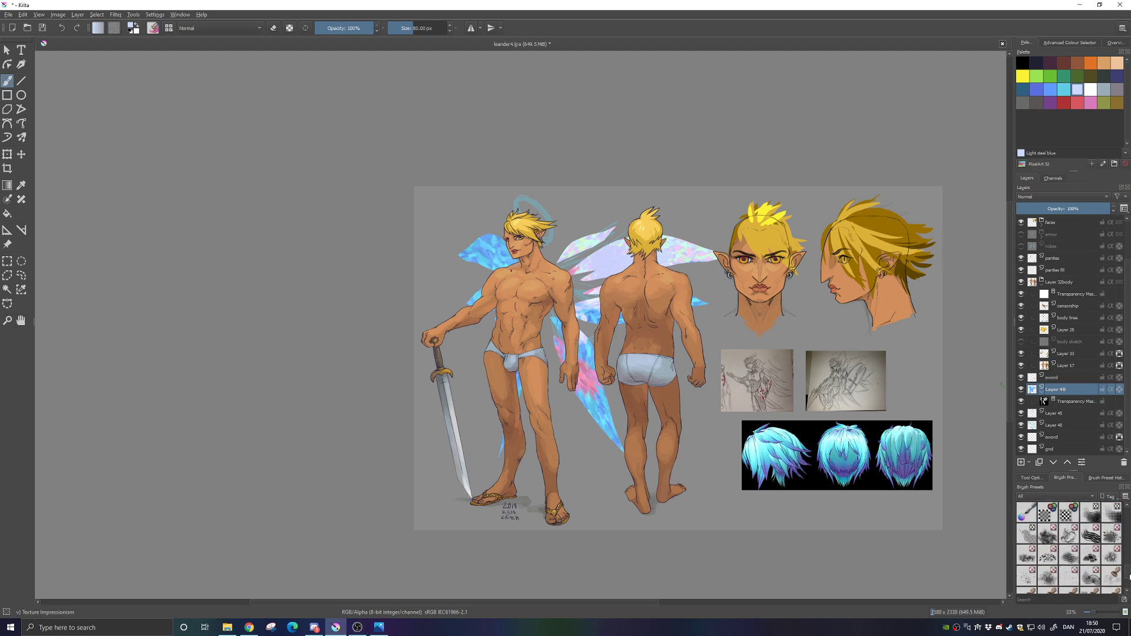
scroll(1129, 589, up, 6)
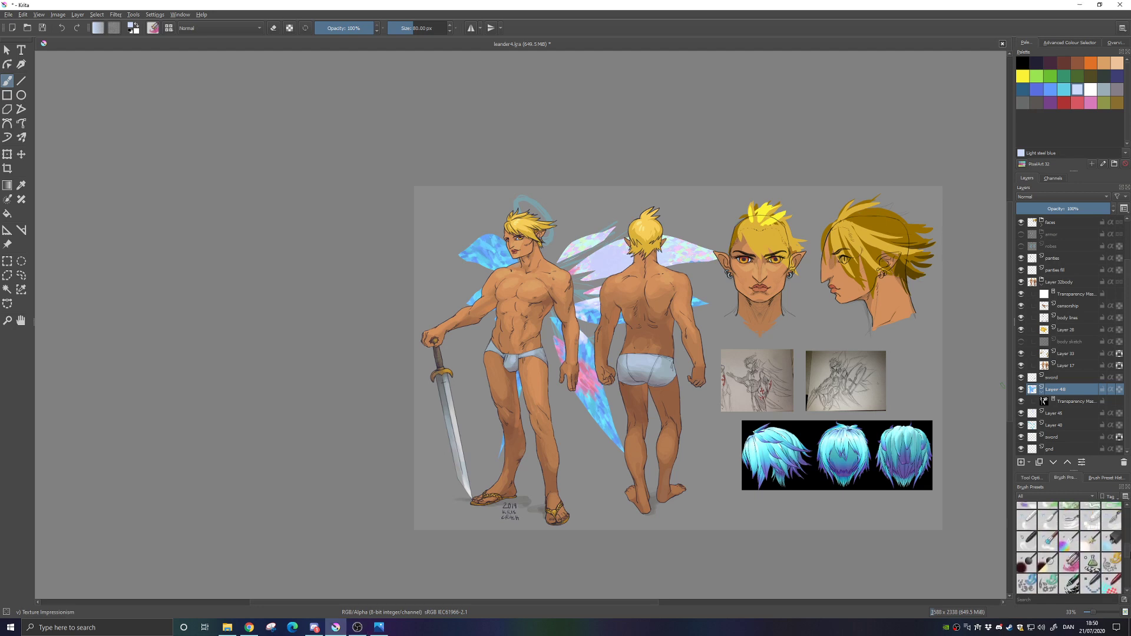
scroll(1071, 565, up, 2)
click(1070, 572)
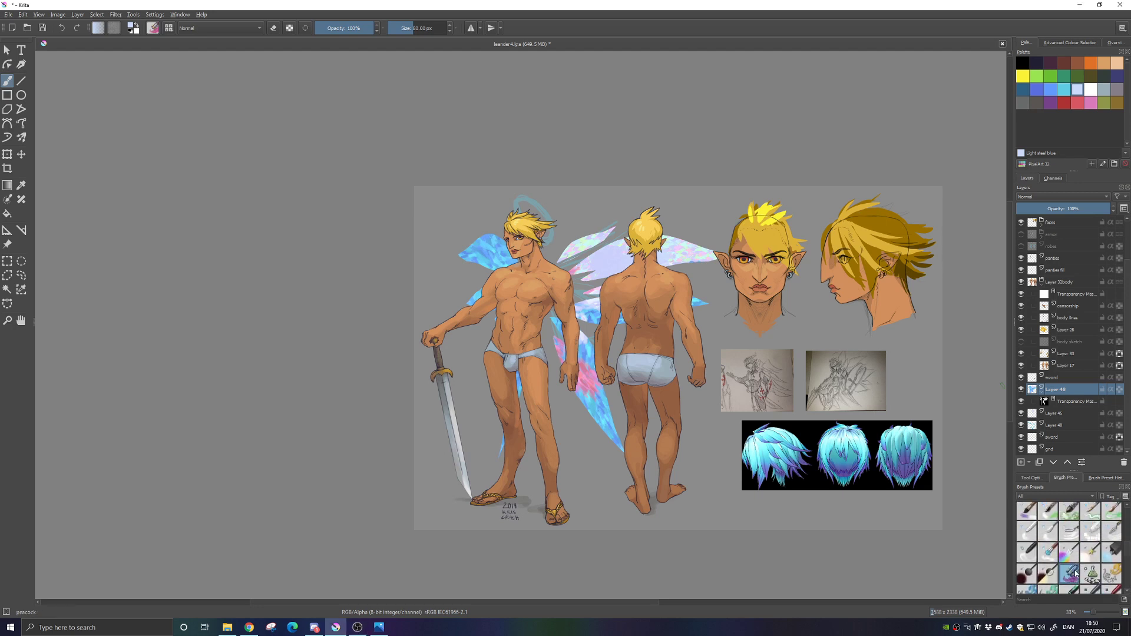
mouse_move(596, 273)
mouse_down()
mouse_move(622, 245)
mouse_move(693, 260)
mouse_up()
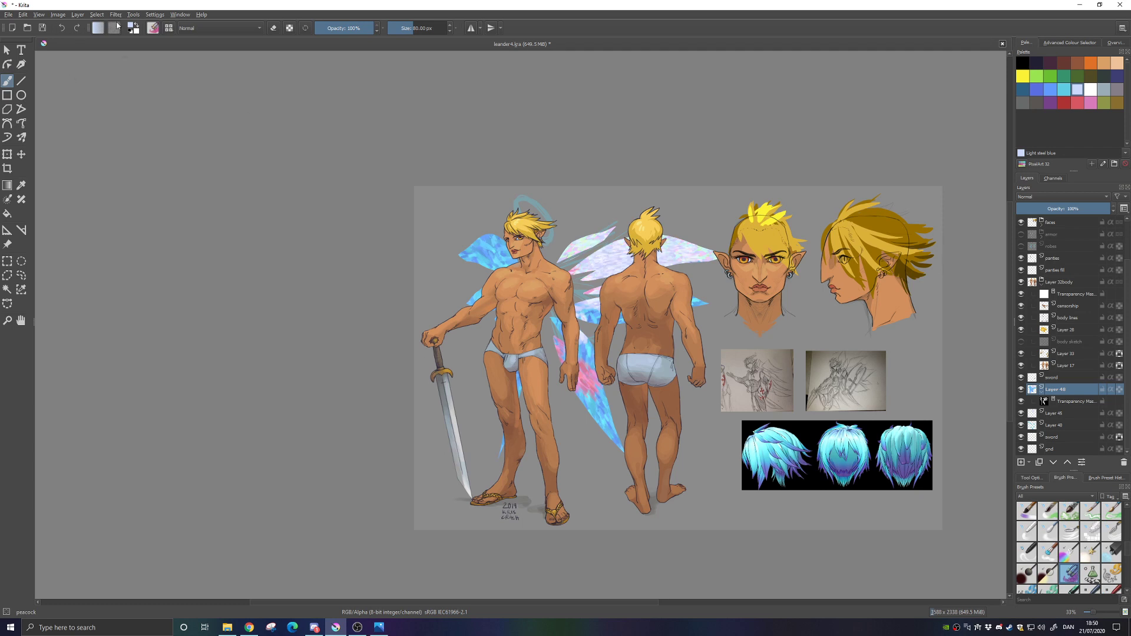
Change the peacock brush's tip from random-stroke to oil_knife and test it with strokes across the scratchpad
click(153, 28)
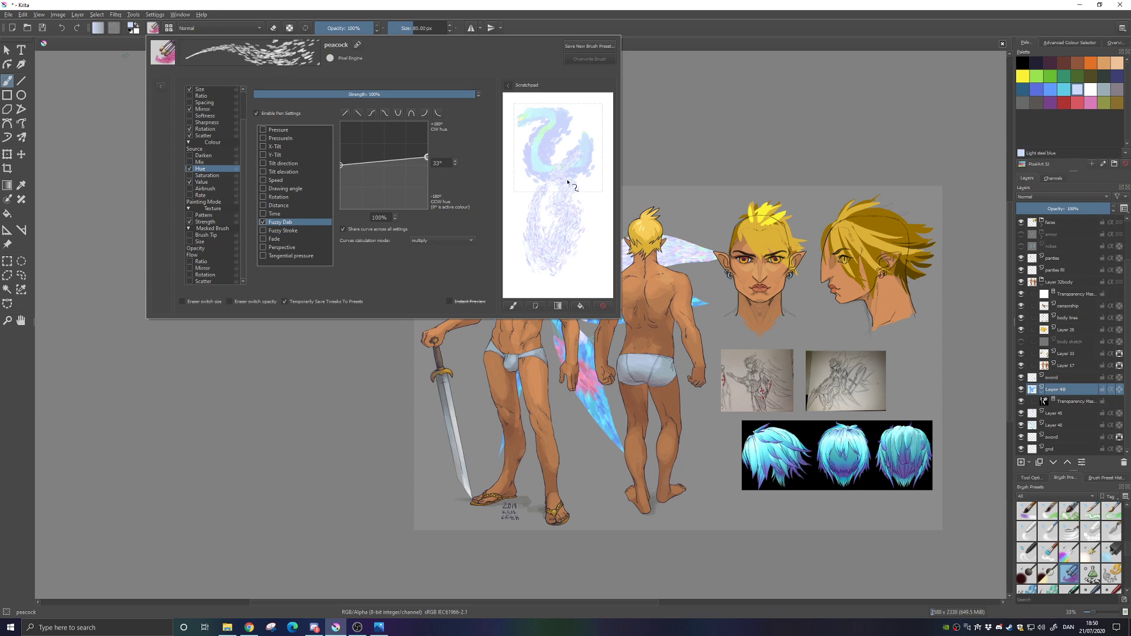
mouse_move(565, 144)
mouse_down()
mouse_move(574, 203)
mouse_move(586, 204)
mouse_up()
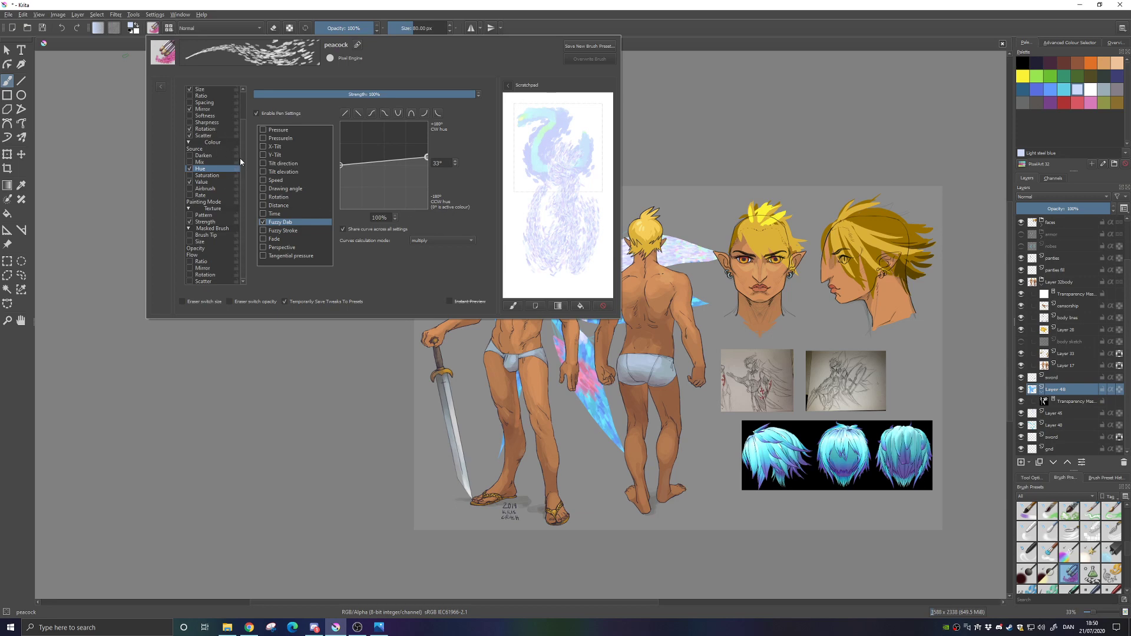
scroll(239, 158, up, 2)
click(205, 96)
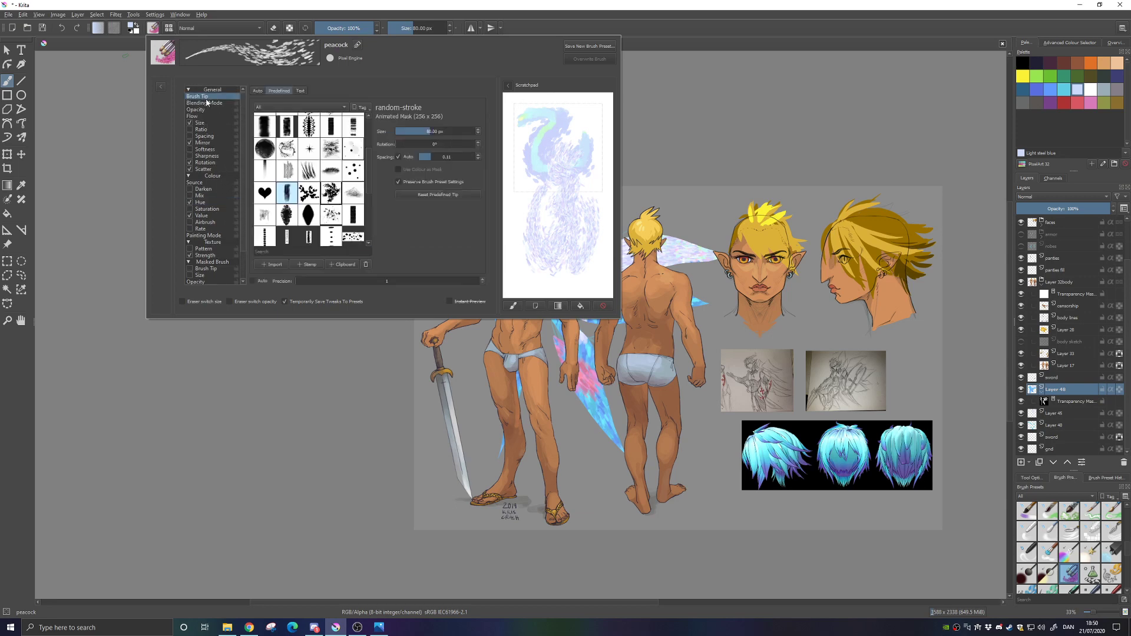
click(312, 217)
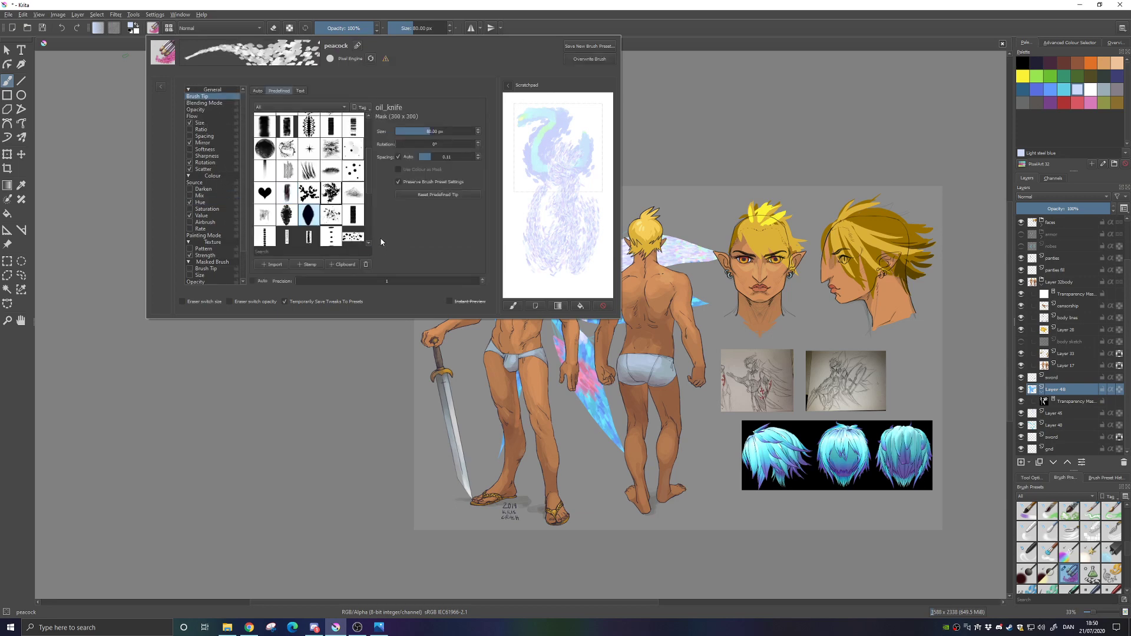
mouse_move(551, 156)
mouse_down()
mouse_move(574, 241)
mouse_move(531, 167)
mouse_move(578, 288)
mouse_move(587, 272)
mouse_move(524, 175)
mouse_up()
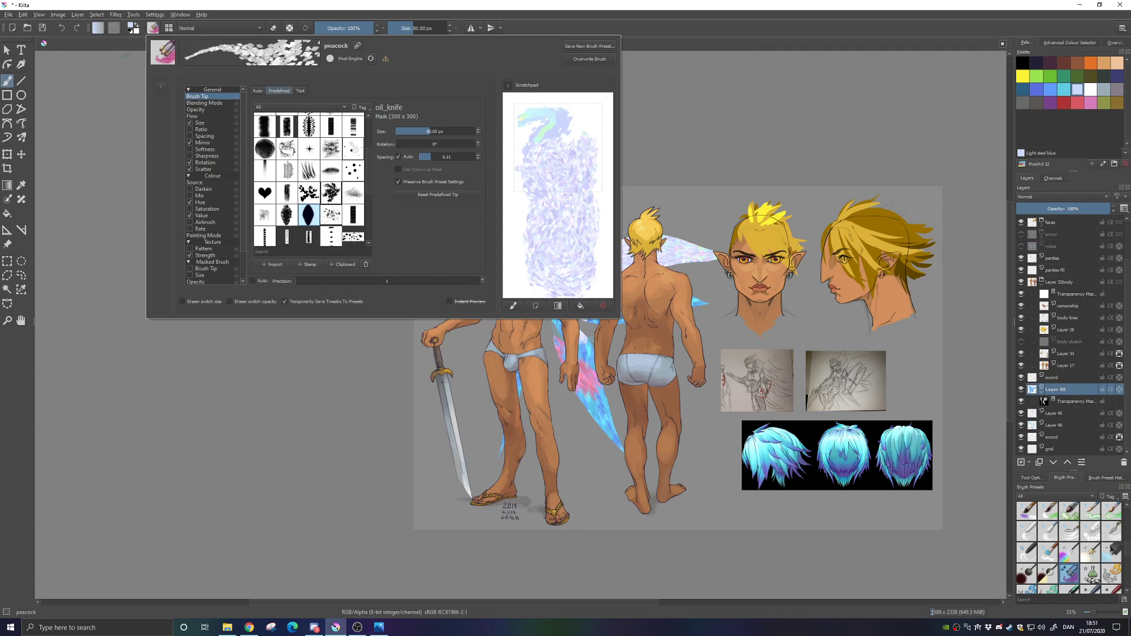
Increase the oil_knife brush tip's size to about 149 px and compare its strokes on the scratchpad
click(357, 627)
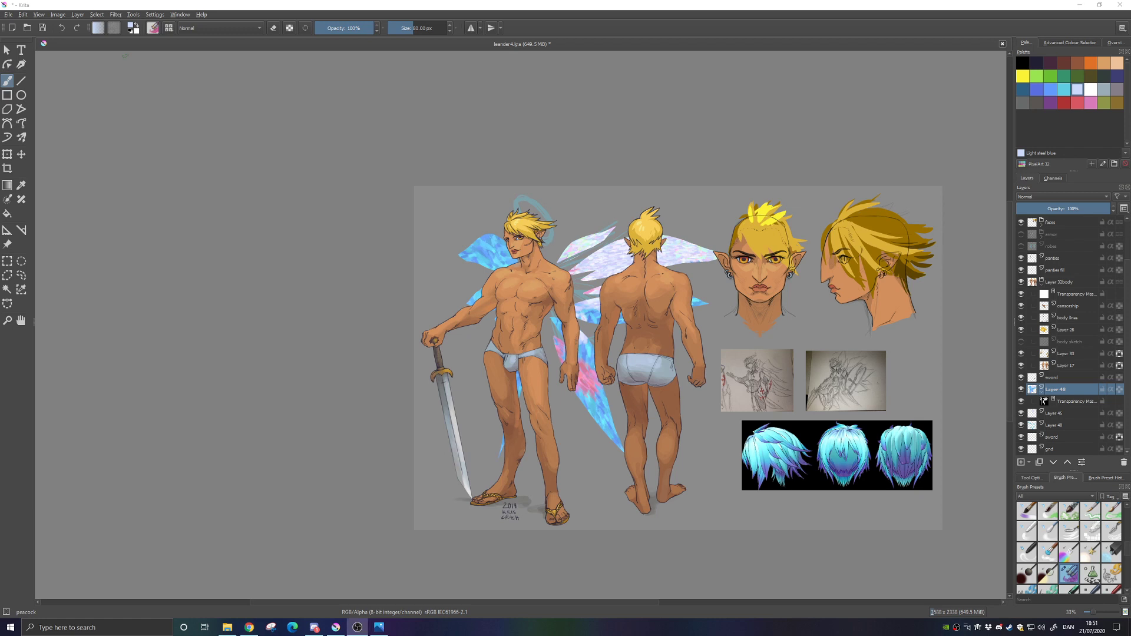
click(152, 29)
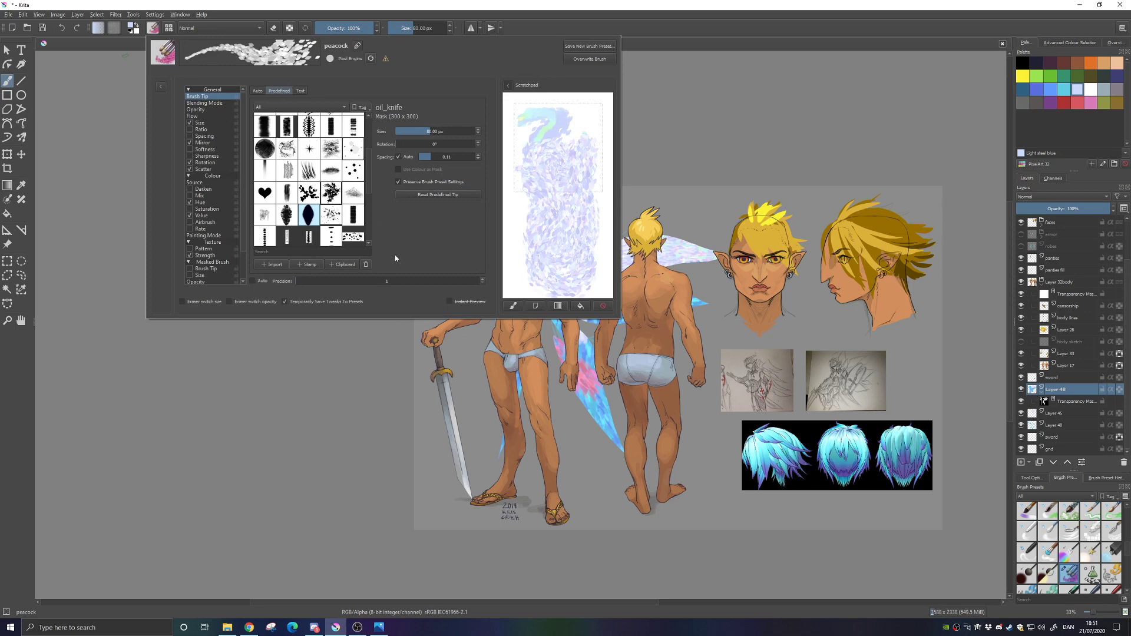
mouse_move(524, 152)
mouse_down()
mouse_move(551, 142)
mouse_move(590, 175)
mouse_move(580, 230)
mouse_up()
drag(439, 132, 437, 131)
mouse_move(533, 133)
mouse_down()
mouse_move(566, 212)
mouse_move(551, 225)
mouse_move(555, 251)
mouse_move(561, 178)
mouse_move(594, 173)
mouse_move(576, 226)
mouse_move(546, 260)
mouse_move(573, 257)
mouse_up()
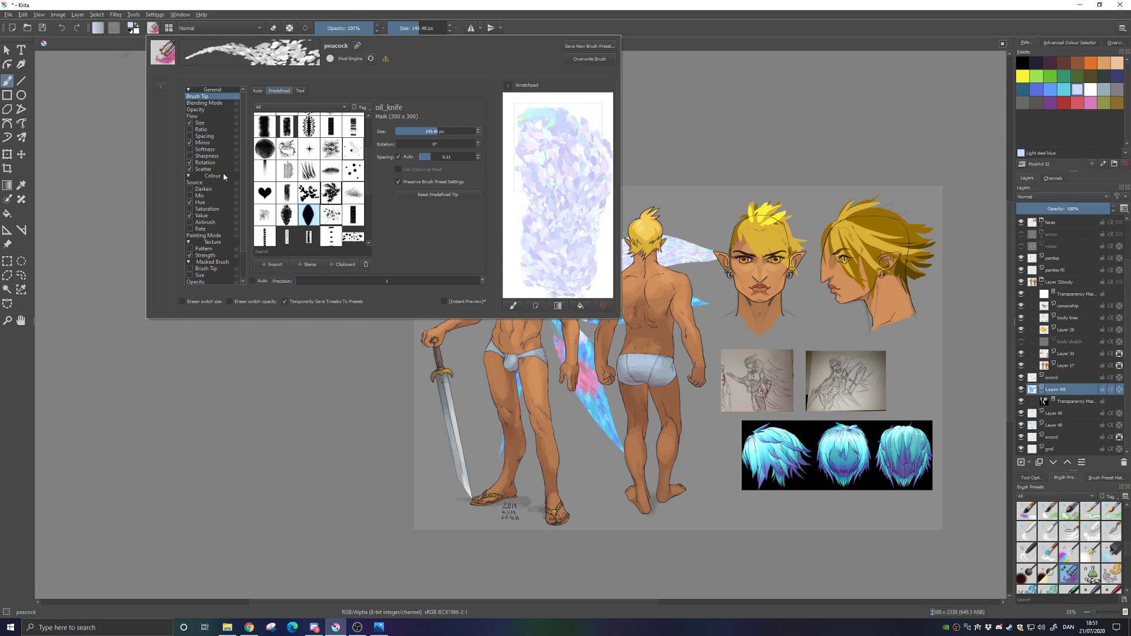
Disable the brush's Mirror and Value options and test the strokes on the scratchpad
click(201, 143)
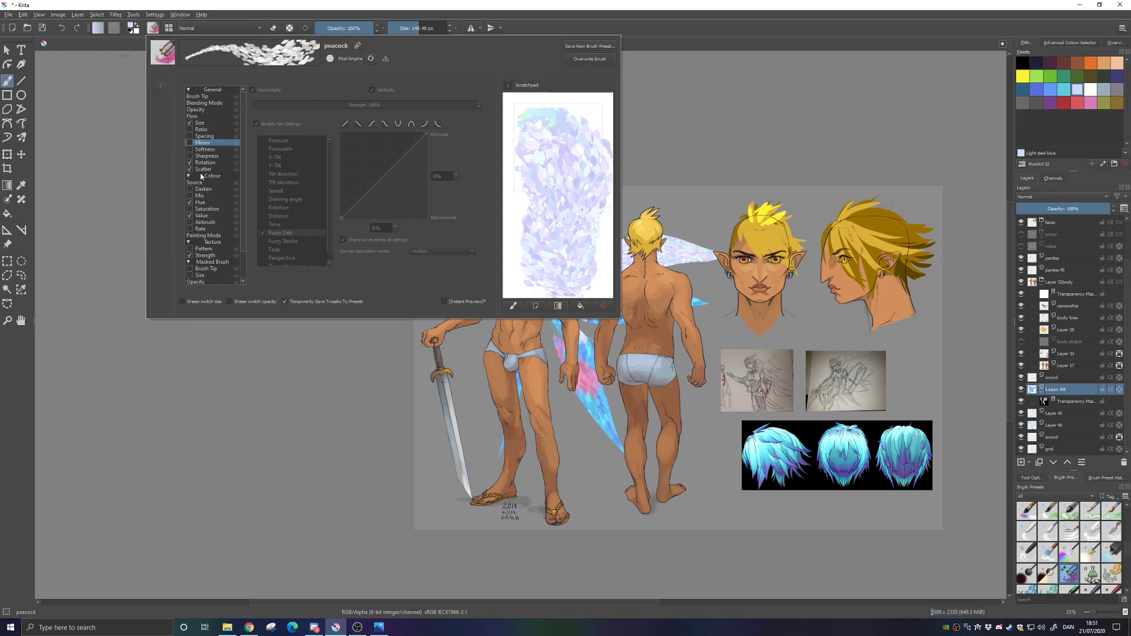
click(189, 216)
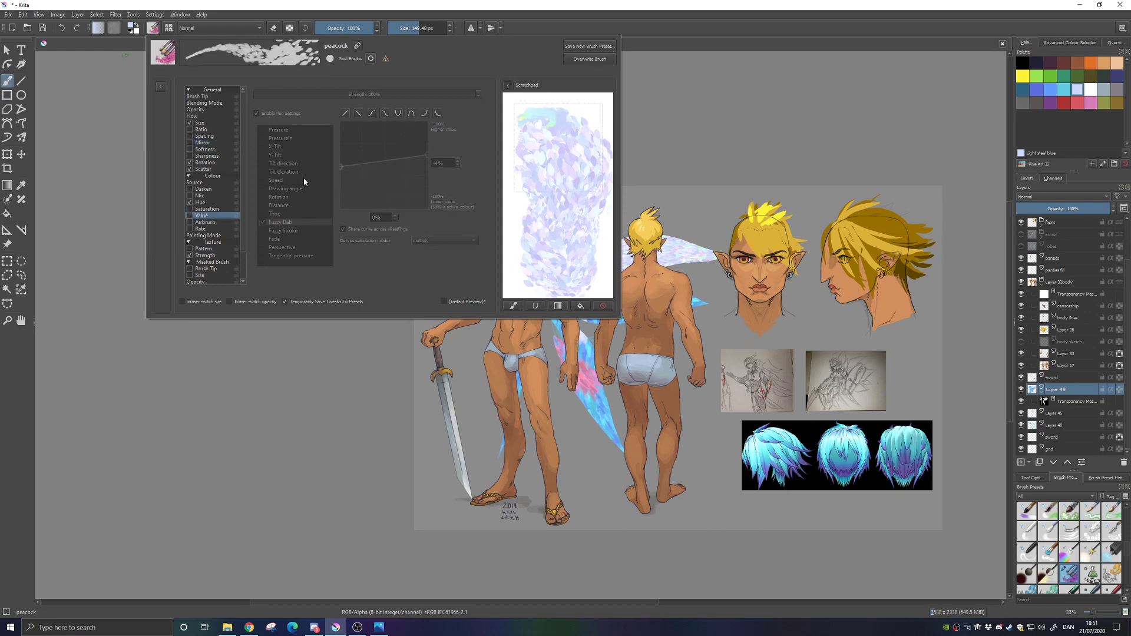
mouse_move(548, 139)
mouse_down()
mouse_move(568, 167)
mouse_move(570, 233)
mouse_up()
Reset the brush's Hue curve to the straight rising diagonal ending at 180° and test it on the scratchpad
click(212, 203)
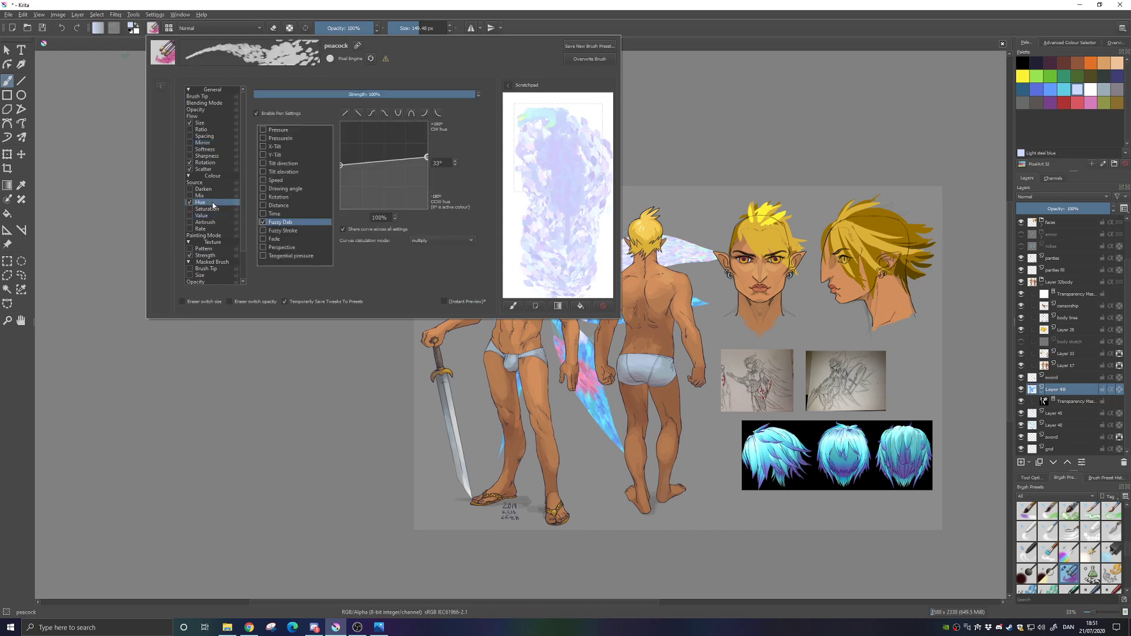
drag(425, 157, 423, 157)
click(345, 113)
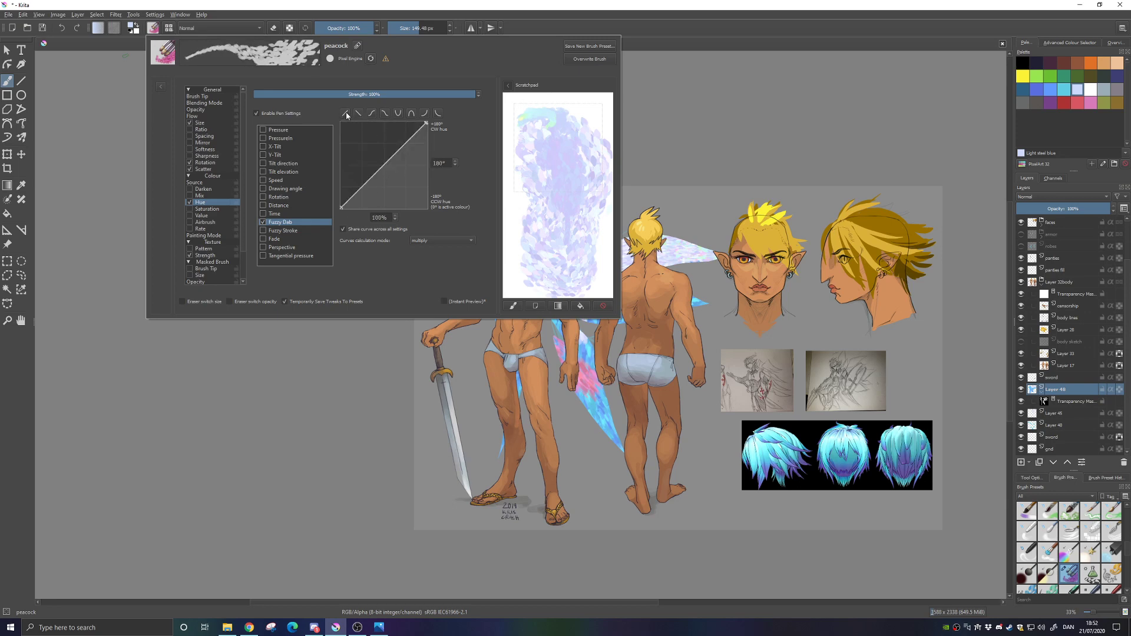
mouse_move(541, 144)
mouse_down()
mouse_move(568, 202)
mouse_move(556, 284)
mouse_up()
drag(580, 169, 576, 148)
mouse_move(587, 189)
mouse_down()
mouse_move(553, 266)
mouse_move(534, 227)
mouse_up()
Lower the Hue curve's end to 113°, add points at about -81° and 77°, and test the strokes on the scratchpad
drag(426, 122, 426, 137)
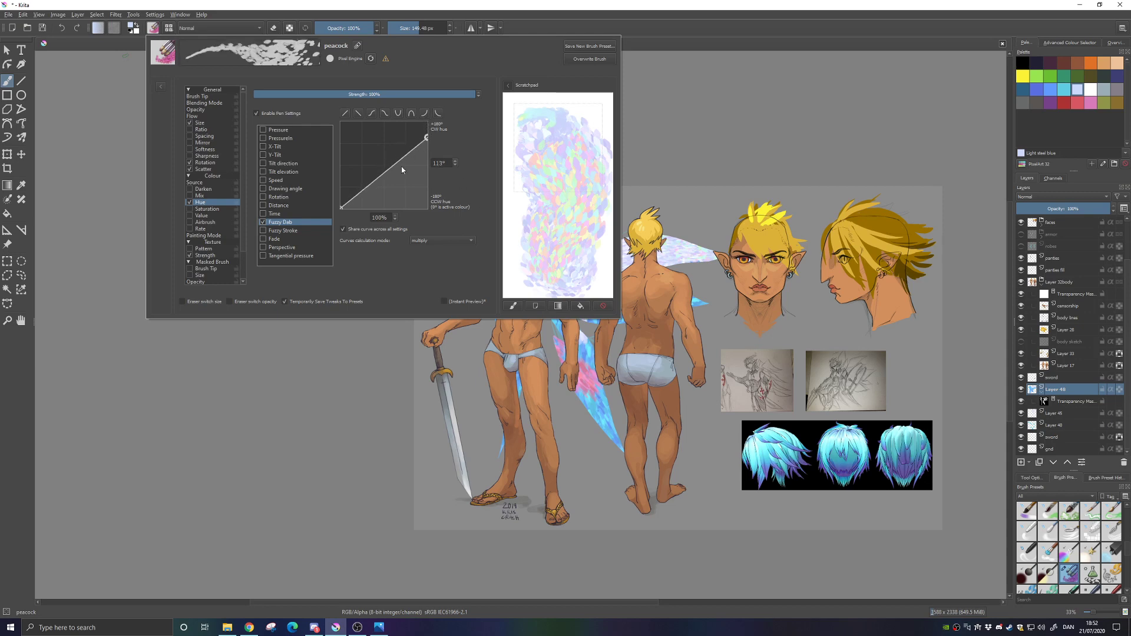
drag(342, 209, 346, 184)
drag(413, 139, 418, 145)
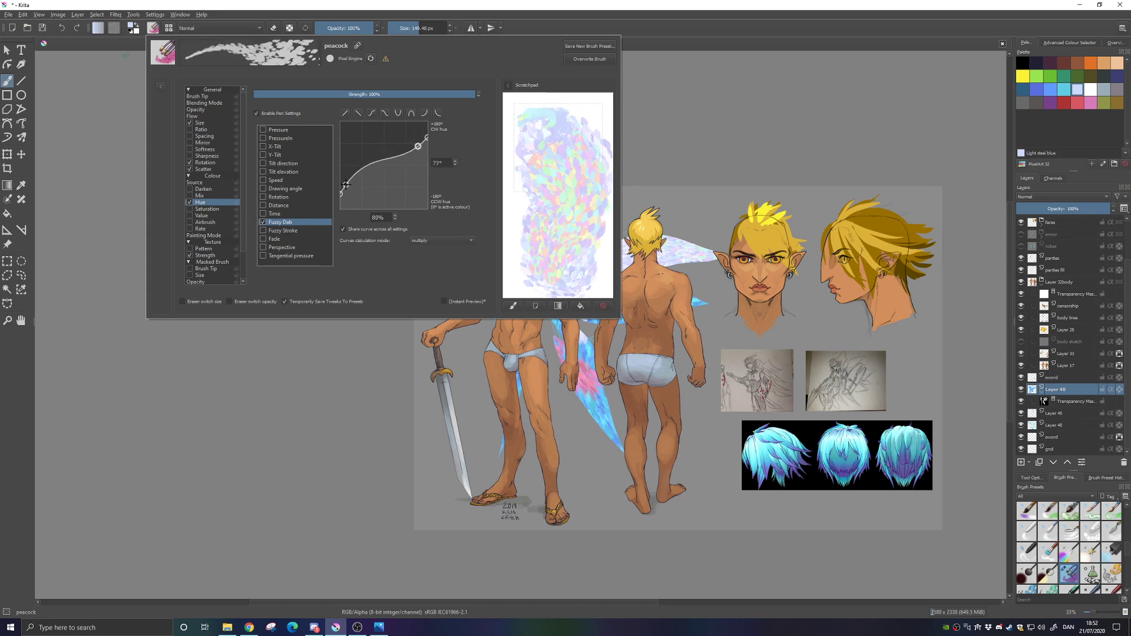
drag(346, 185, 346, 184)
mouse_move(566, 162)
mouse_down()
mouse_move(576, 229)
mouse_move(559, 275)
mouse_up()
drag(552, 189, 557, 265)
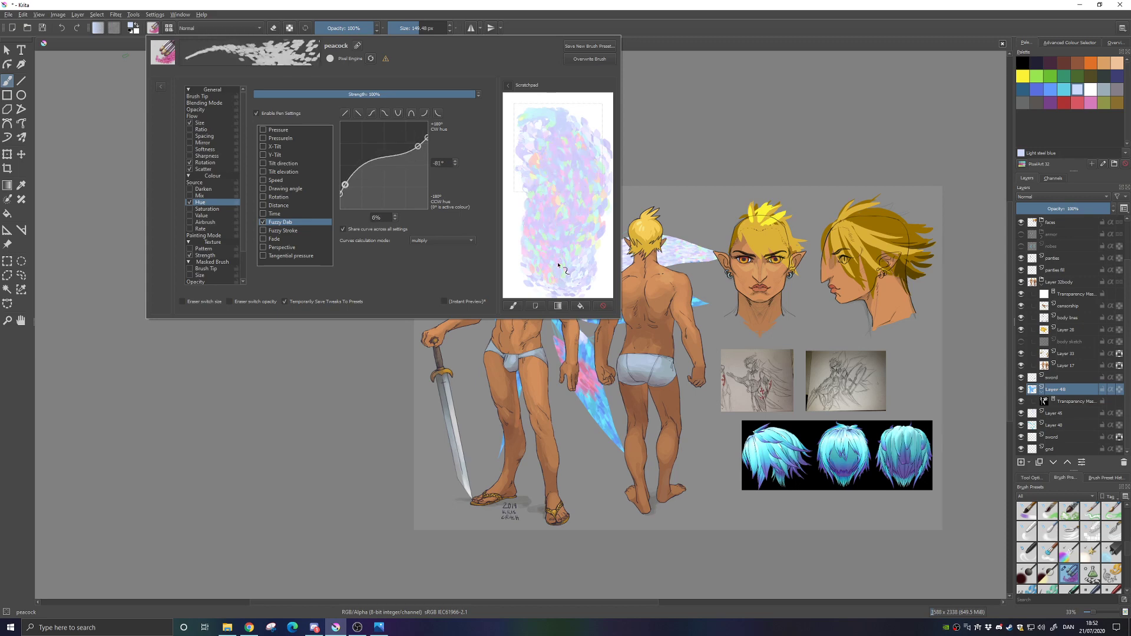
Reshape the Hue curve with points at 6%, -93° and 93%, 77°, and test it with strokes on the scratchpad
drag(417, 147, 415, 139)
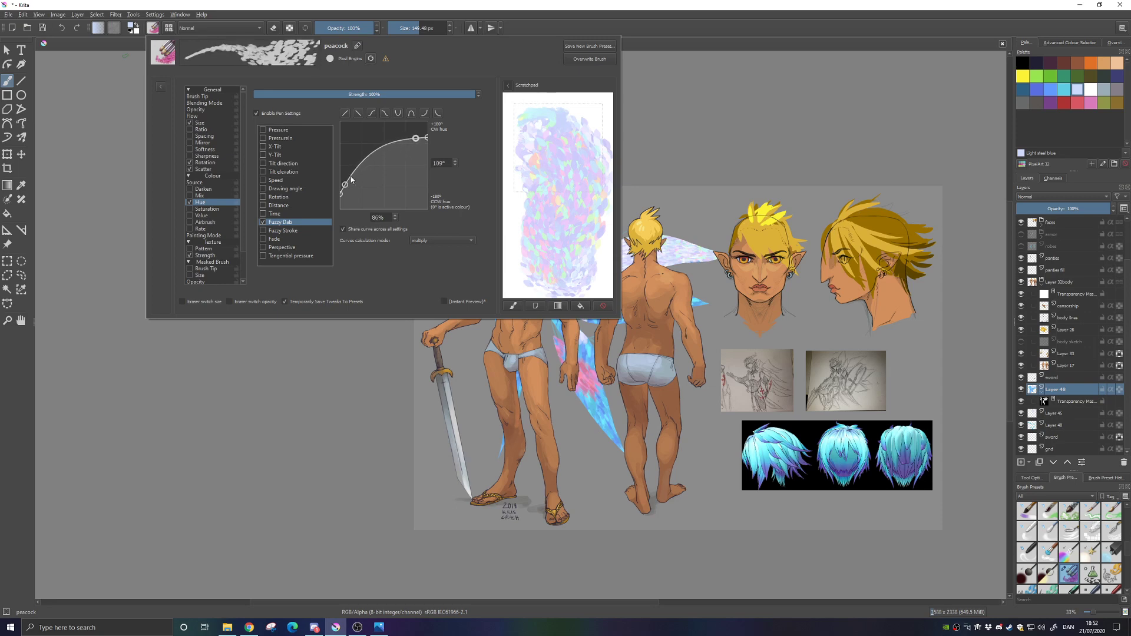
drag(346, 184, 346, 194)
drag(416, 138, 409, 138)
drag(346, 193, 354, 194)
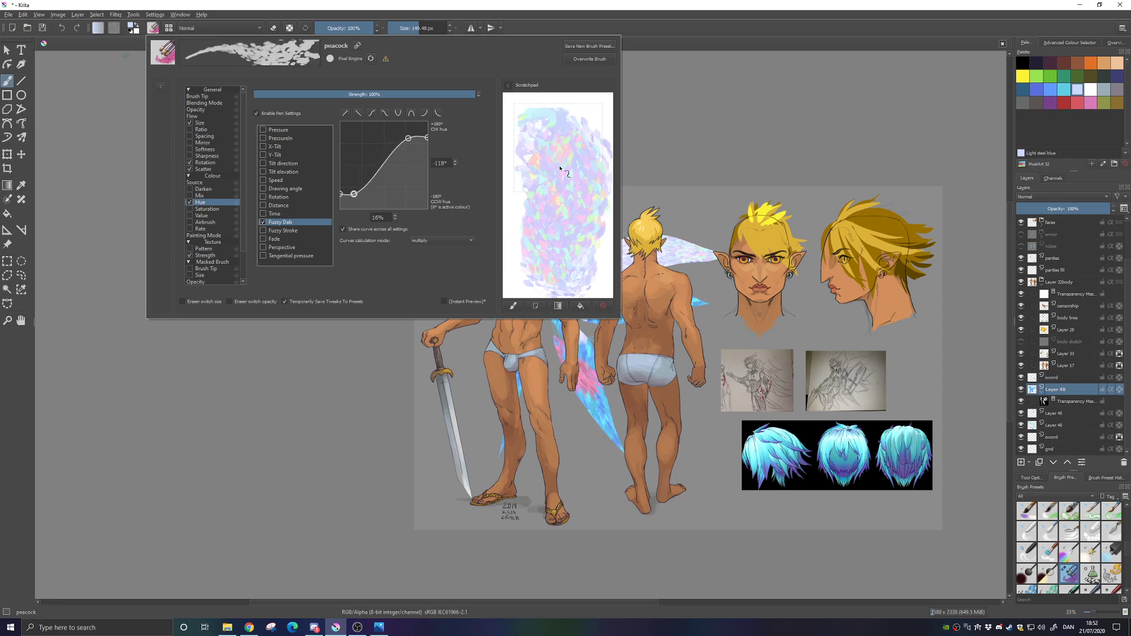
drag(409, 139, 422, 146)
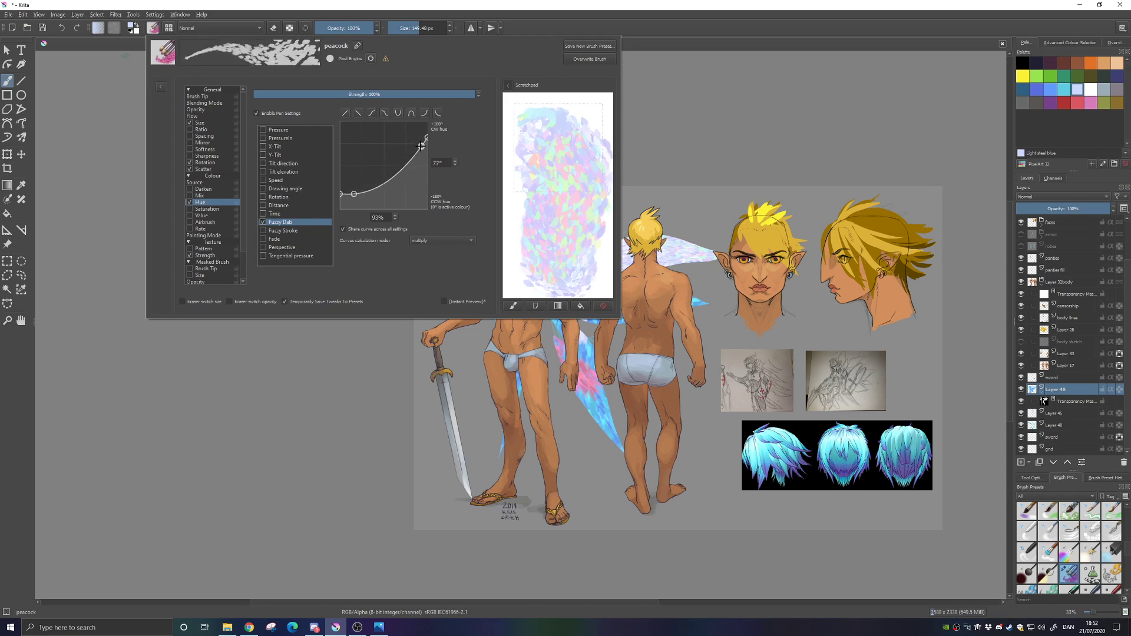
drag(354, 194, 344, 187)
mouse_move(585, 159)
mouse_down()
mouse_move(576, 220)
mouse_move(536, 254)
mouse_move(561, 133)
mouse_move(559, 212)
mouse_up()
drag(530, 197, 530, 254)
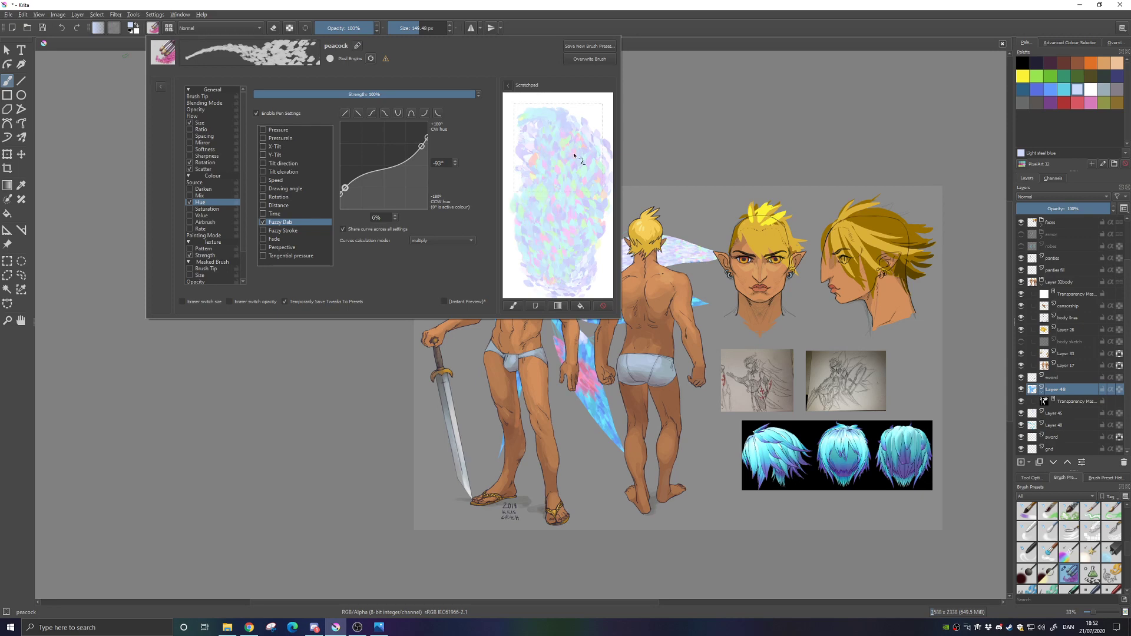
Enable the Value option, raise its Fuzzy Dab curve's end point to 47%, and test it on the scratchpad
click(204, 216)
click(190, 216)
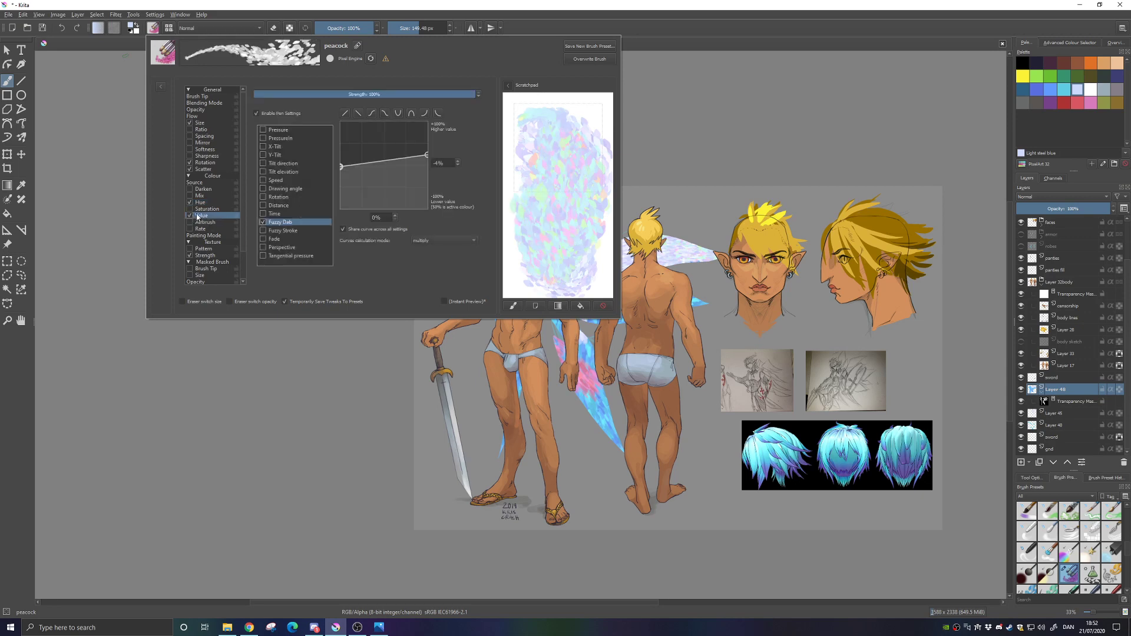
mouse_move(547, 154)
mouse_down()
mouse_move(573, 279)
mouse_move(592, 174)
mouse_move(559, 121)
mouse_move(541, 126)
mouse_move(543, 203)
mouse_move(558, 227)
mouse_move(531, 163)
mouse_move(573, 268)
mouse_up()
drag(427, 154, 426, 144)
mouse_move(539, 156)
mouse_down()
mouse_move(569, 234)
mouse_move(577, 188)
mouse_move(543, 265)
mouse_move(578, 187)
mouse_move(537, 110)
mouse_move(586, 132)
mouse_move(583, 236)
mouse_move(554, 276)
mouse_up()
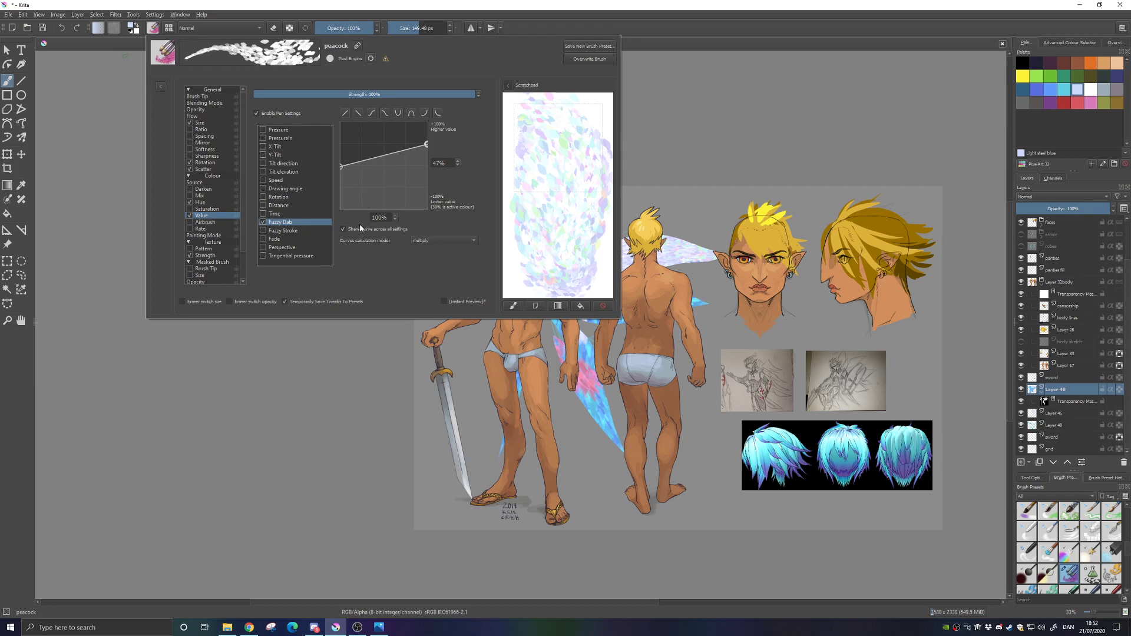
Enable the Saturation option with Pressure and test it with a stroke on the scratchpad
click(189, 209)
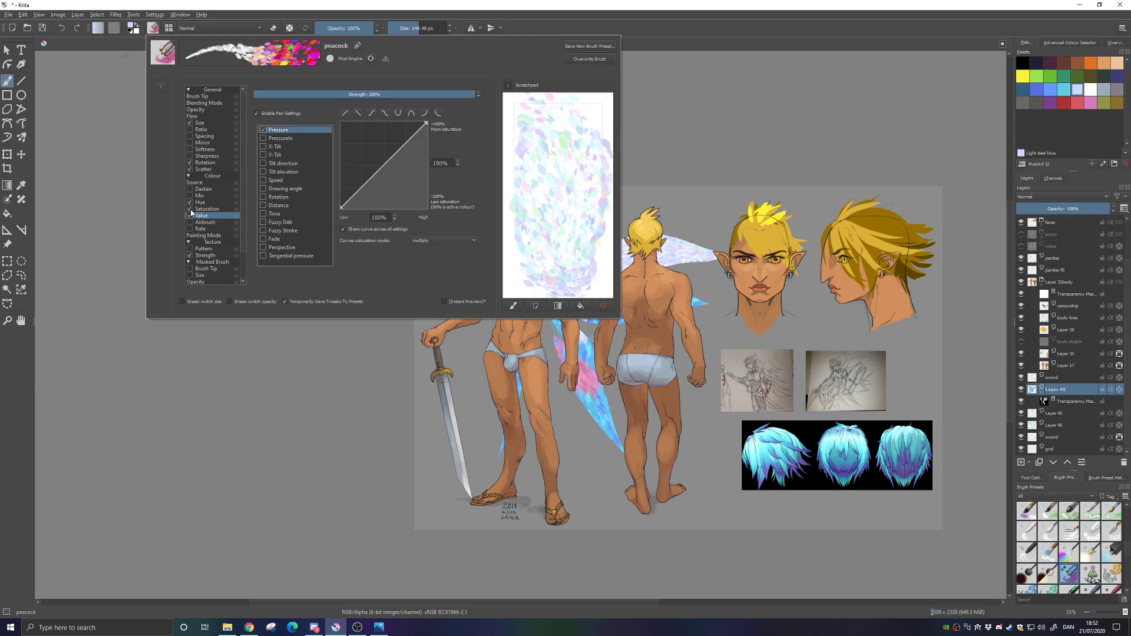
mouse_move(589, 135)
mouse_down()
mouse_move(595, 177)
mouse_move(545, 268)
mouse_move(539, 130)
mouse_move(567, 253)
mouse_up()
drag(343, 205, 341, 180)
drag(425, 122, 423, 125)
click(424, 113)
click(438, 112)
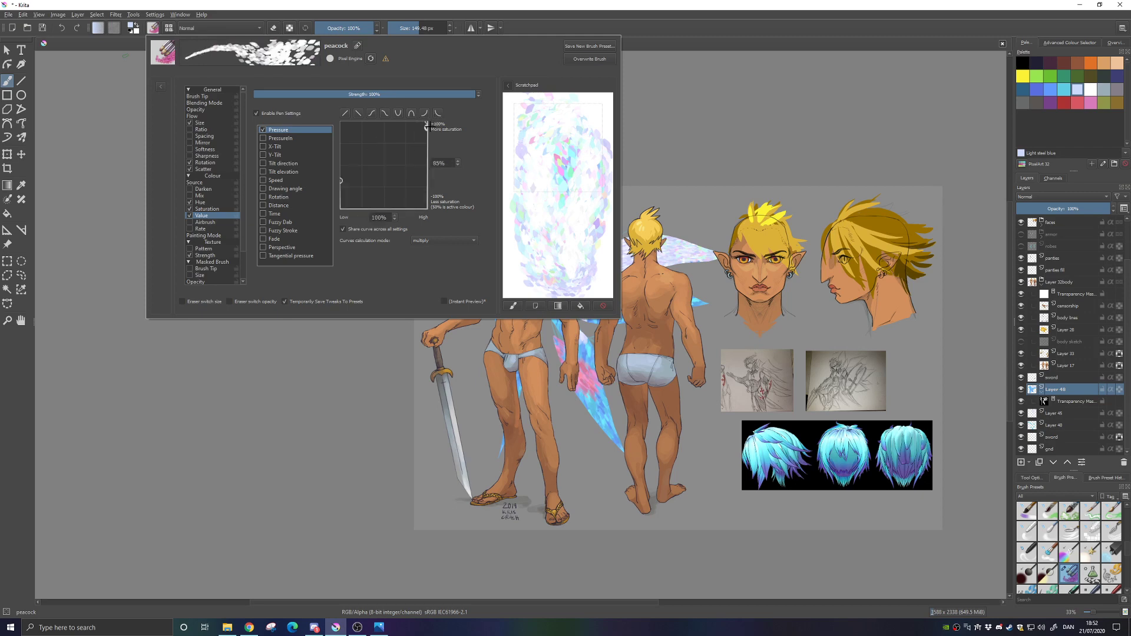
Reset the Saturation curve to linear, flatten it to a gentle rise starting at -16%, and test it across the scratchpad
click(345, 112)
drag(426, 122, 426, 151)
drag(341, 208, 342, 172)
mouse_move(550, 144)
mouse_down()
mouse_move(561, 288)
mouse_move(581, 257)
mouse_move(588, 150)
mouse_move(539, 114)
mouse_move(544, 213)
mouse_move(578, 281)
mouse_move(582, 219)
mouse_move(561, 293)
mouse_up()
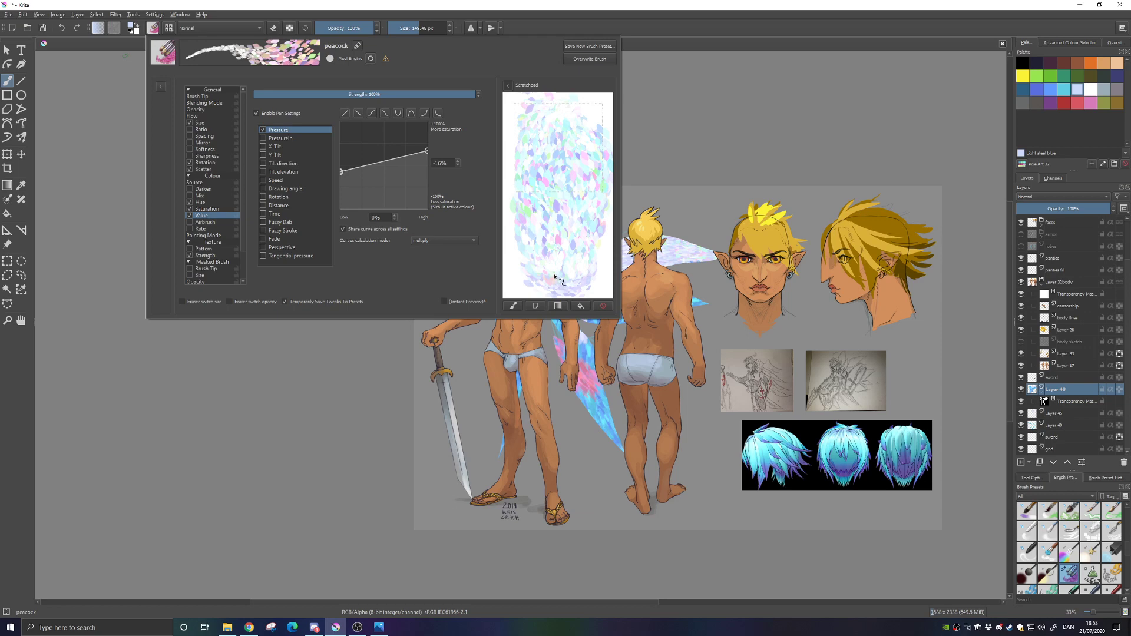
mouse_move(535, 101)
mouse_down()
mouse_move(524, 116)
mouse_move(545, 181)
mouse_move(581, 237)
mouse_move(540, 154)
mouse_move(578, 113)
mouse_move(569, 123)
mouse_move(580, 180)
mouse_up()
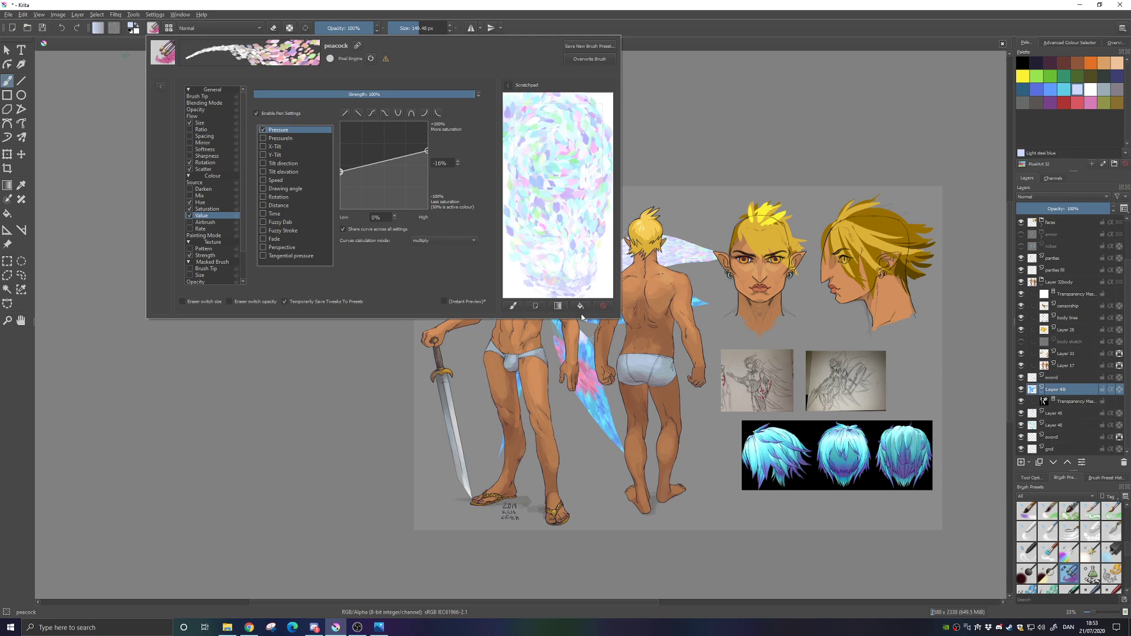
Paint a swatch on a cleared scratchpad and save the brush as new preset "peacock Copy" with the scratchpad thumbnail
click(579, 306)
mouse_move(530, 143)
mouse_down()
mouse_move(562, 131)
mouse_move(606, 186)
mouse_up()
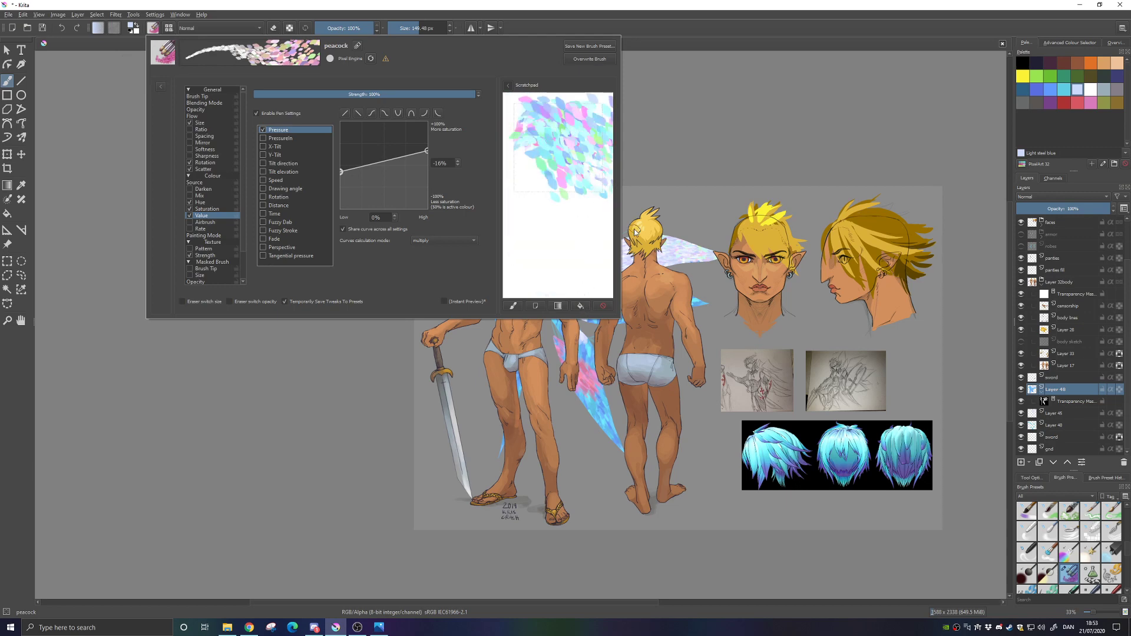
click(584, 44)
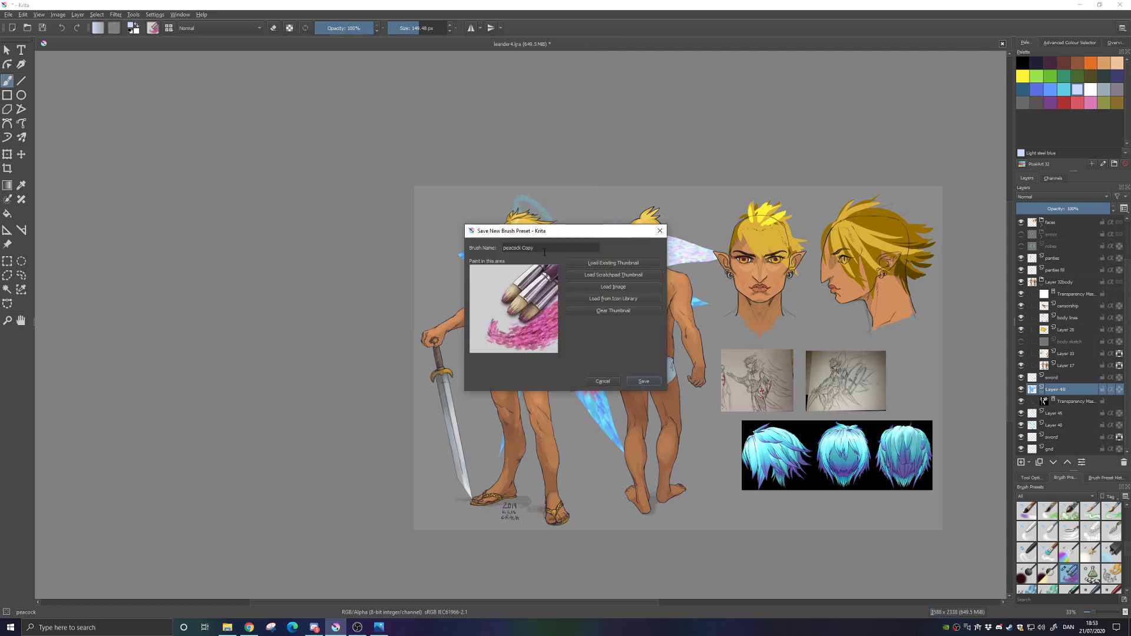
click(617, 275)
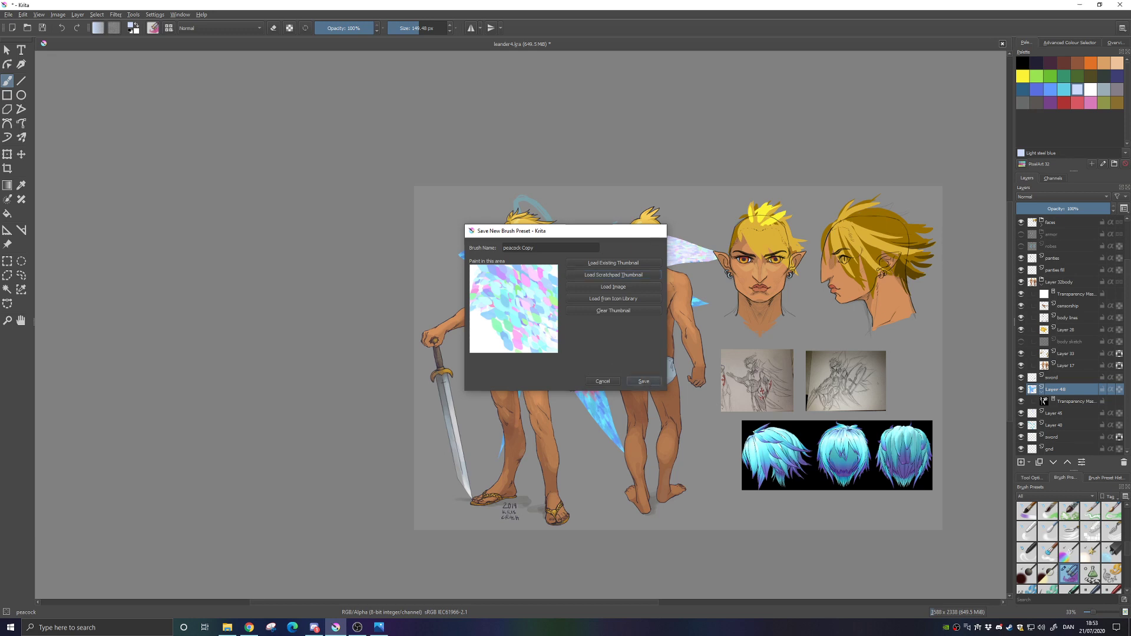
click(645, 381)
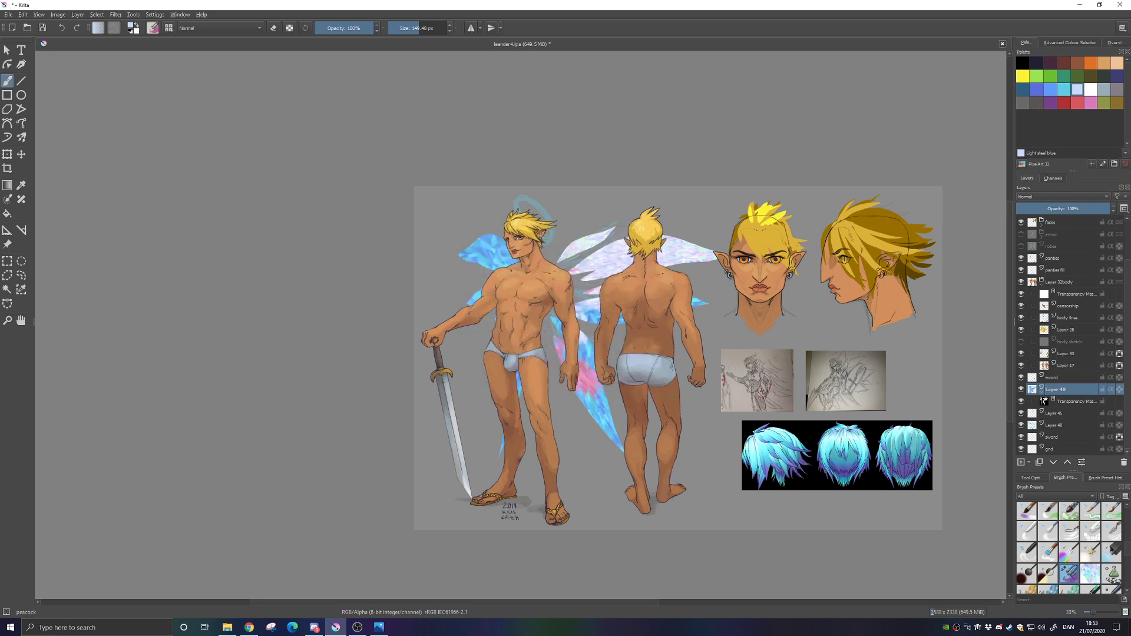
Compare the peacock and peacock Copy presets by painting multicoloured strokes over the character's wings
click(1090, 574)
click(1068, 580)
drag(645, 227, 656, 308)
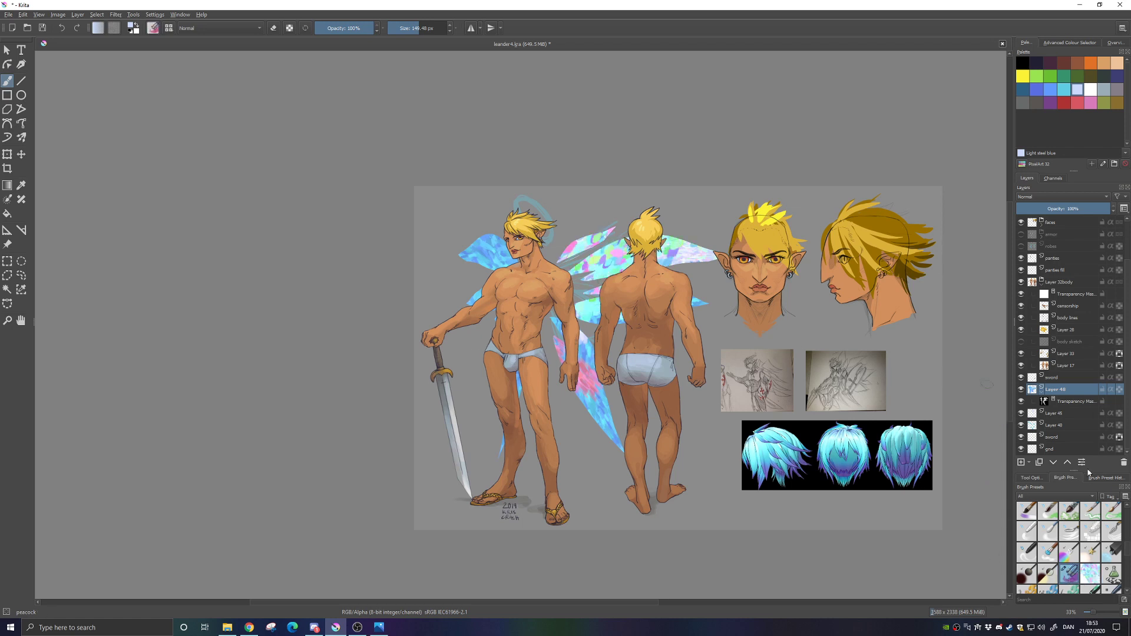
click(1090, 574)
mouse_move(433, 219)
mouse_down()
mouse_move(586, 205)
mouse_move(615, 280)
mouse_move(576, 404)
mouse_move(616, 439)
mouse_up()
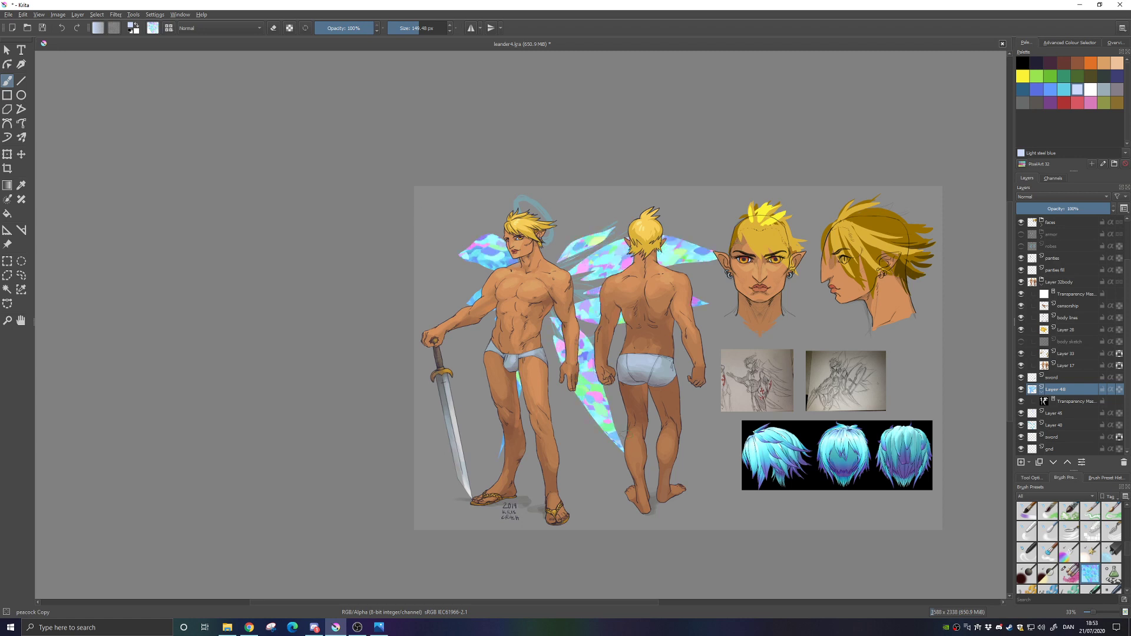
Paint paler multicoloured dabs over the upper, middle and lower wing feathers with the peacock Copy brush
key(alt+Tab)
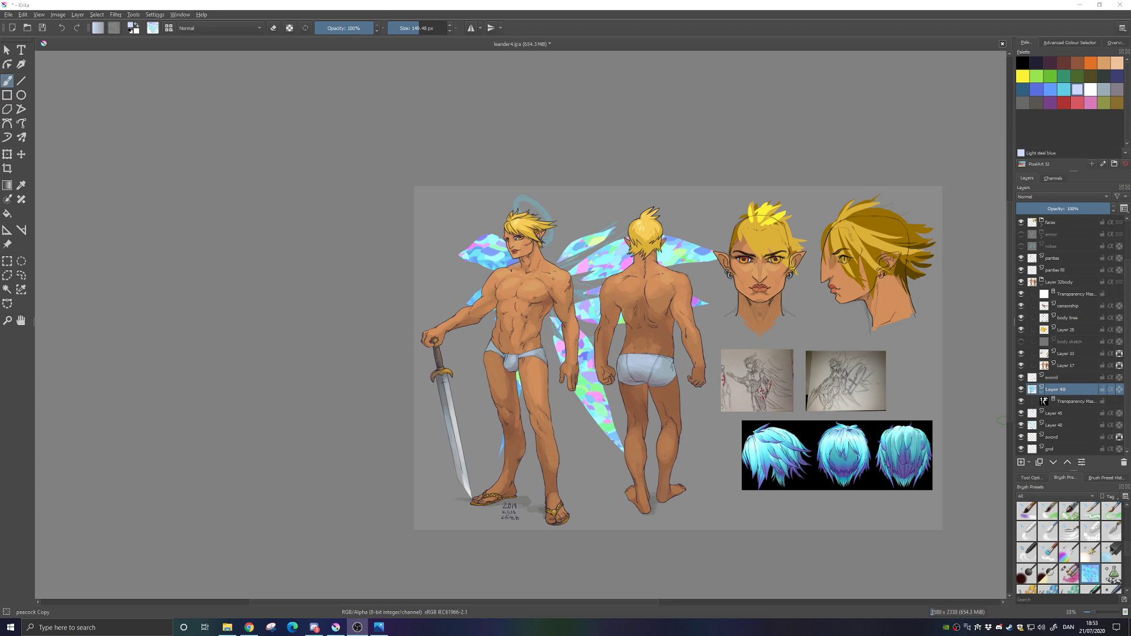
mouse_move(592, 271)
mouse_down()
mouse_move(712, 255)
mouse_move(574, 272)
mouse_move(566, 253)
mouse_up()
drag(556, 320, 702, 302)
drag(567, 347, 613, 434)
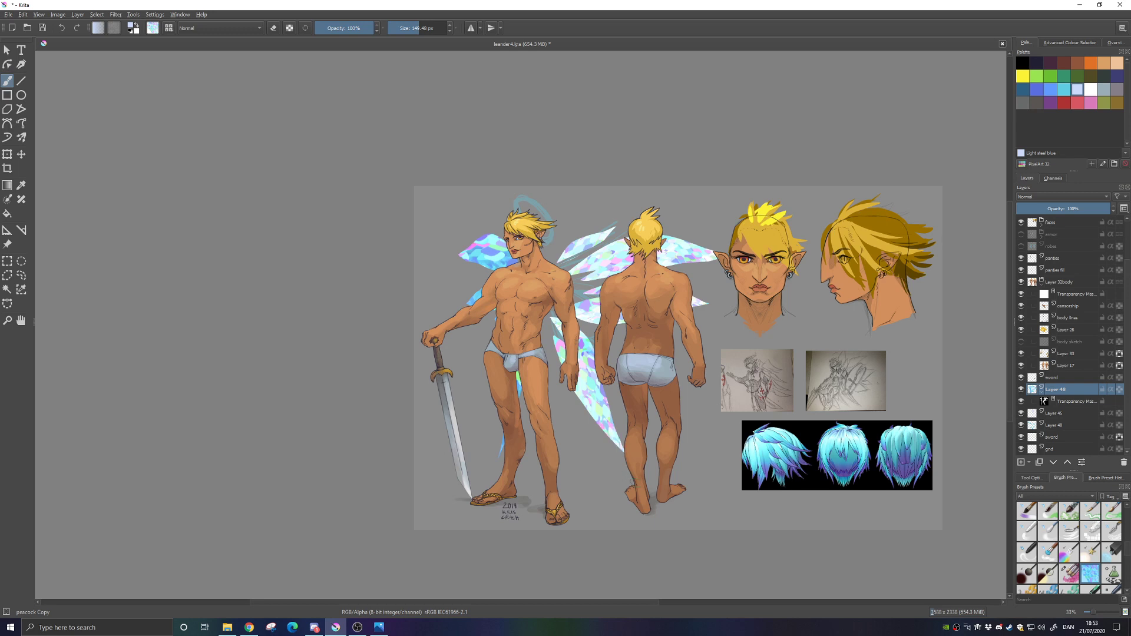
Undo the recent series of peacock and peacock Copy comparison strokes on the character's wing feathers
key(ctrl+z)
key(ctrl+z)
key(ctrl+z)
key(ctrl+z)
key(ctrl+z)
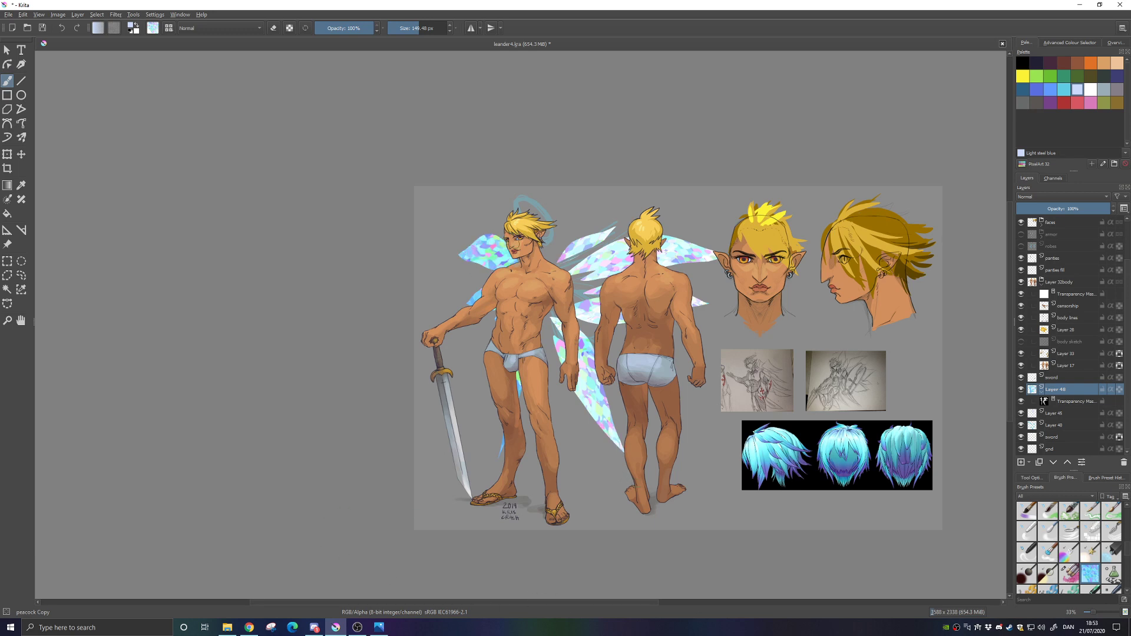
key(ctrl+z)
key(ctrl+z)
key(ctrl+z)
key(ctrl+z)
key(ctrl+z)
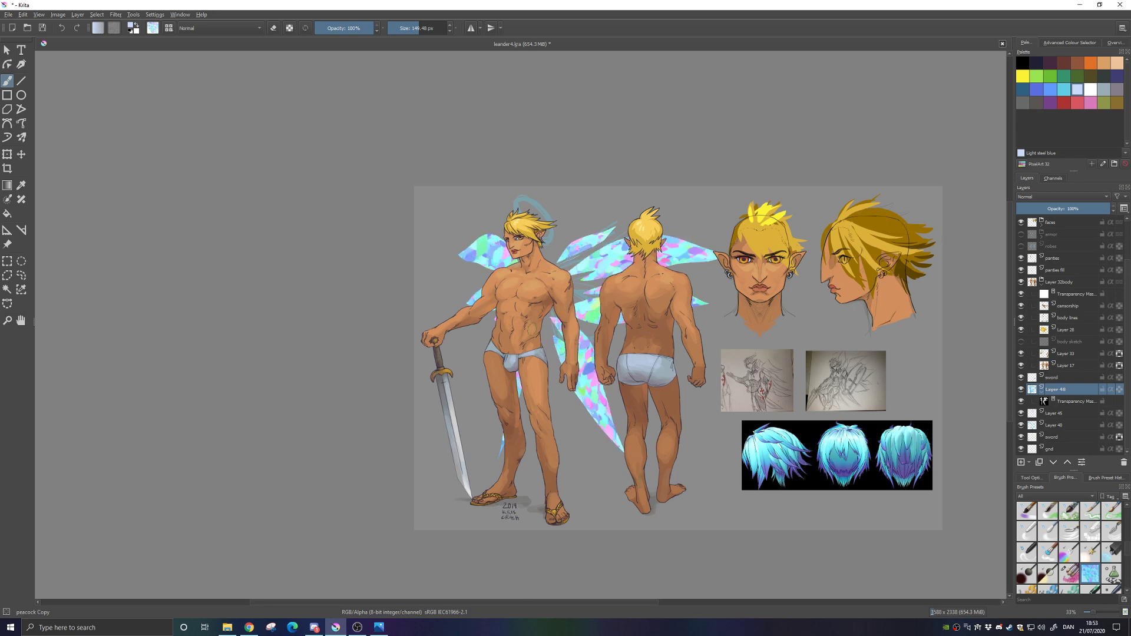
key(ctrl+z)
key(ctrl+z)
key(ctrl+z)
key(ctrl+z)
key(ctrl+z)
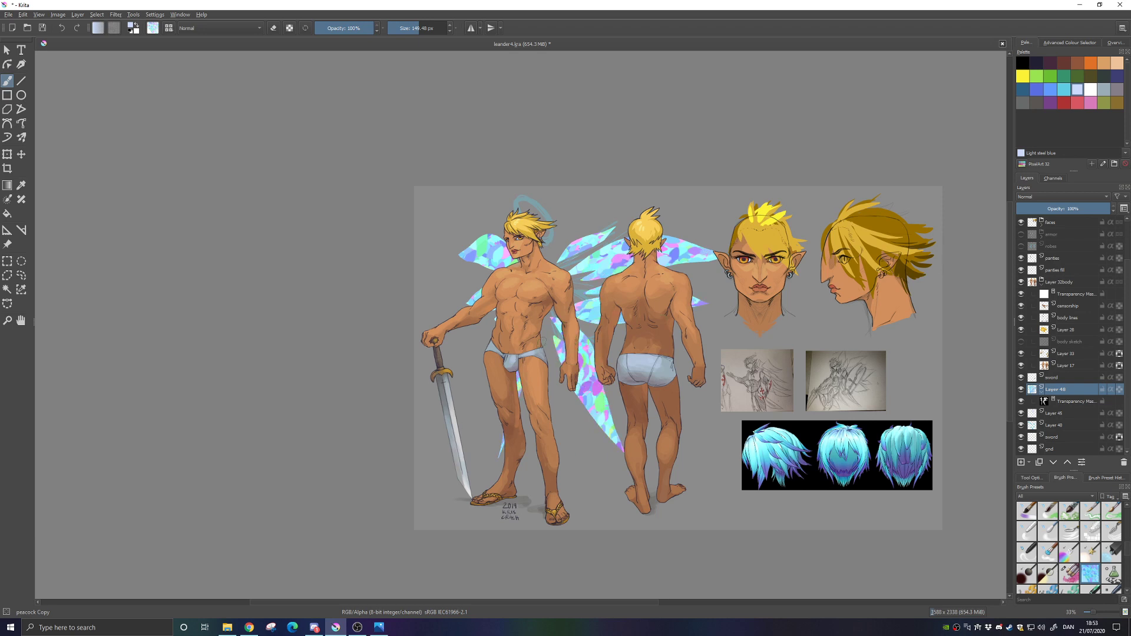
key(ctrl+z)
key(ctrl+z)
key(ctrl+z)
key(ctrl+z)
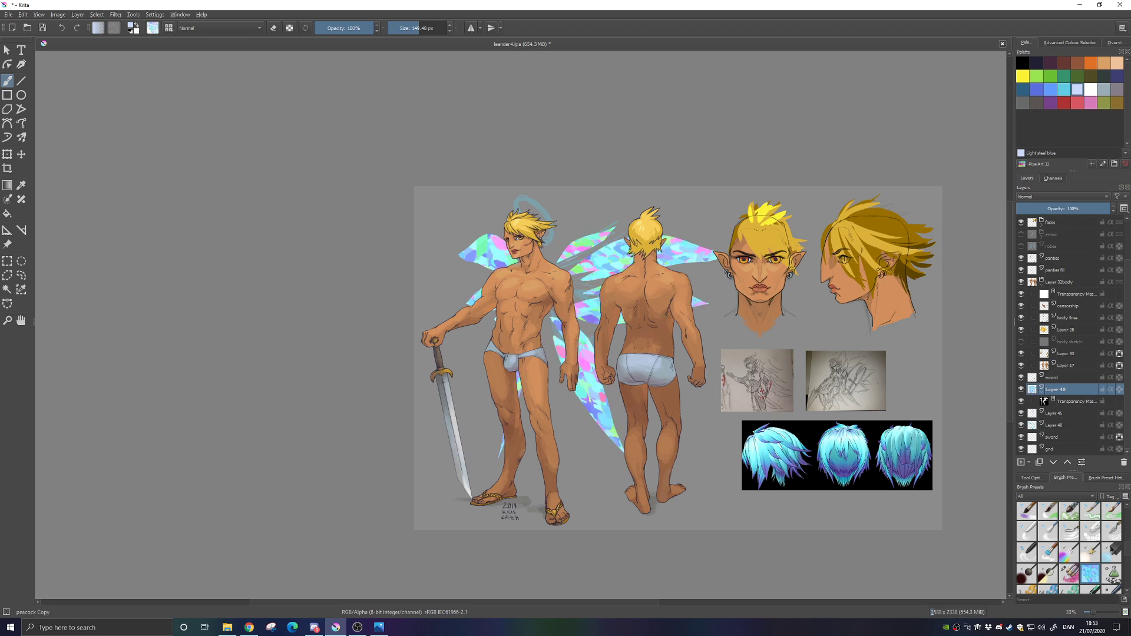
key(ctrl+z)
key(ctrl+z)
key(ctrl+z)
key(ctrl+z)
key(ctrl+z)
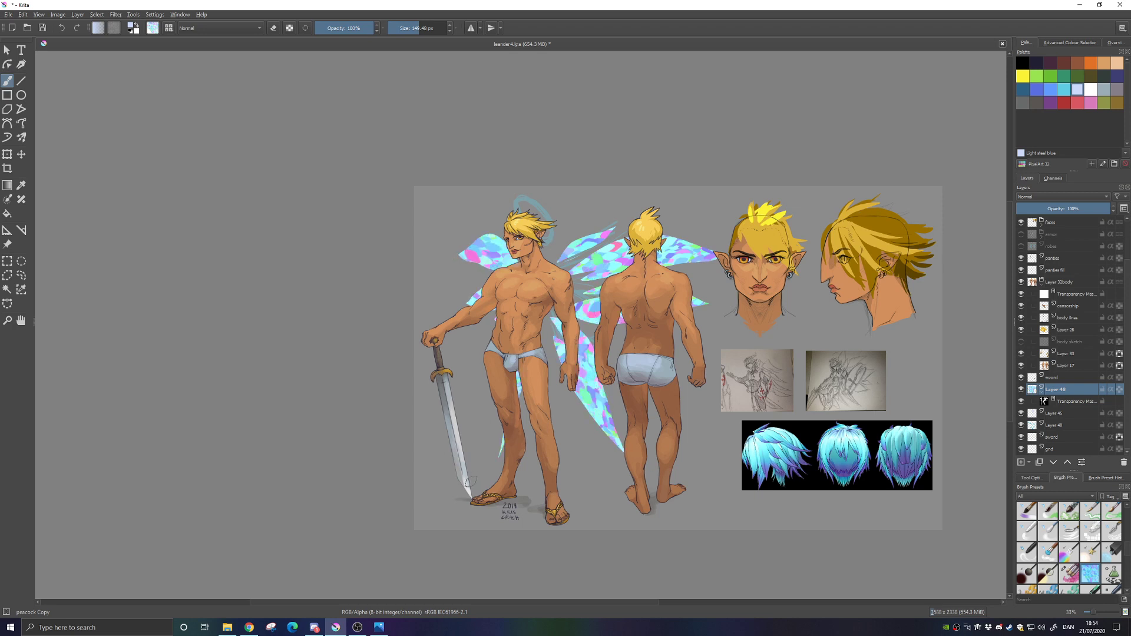
key(ctrl+z)
key(ctrl+z)
key(ctrl+z)
key(ctrl+z)
key(ctrl+z)
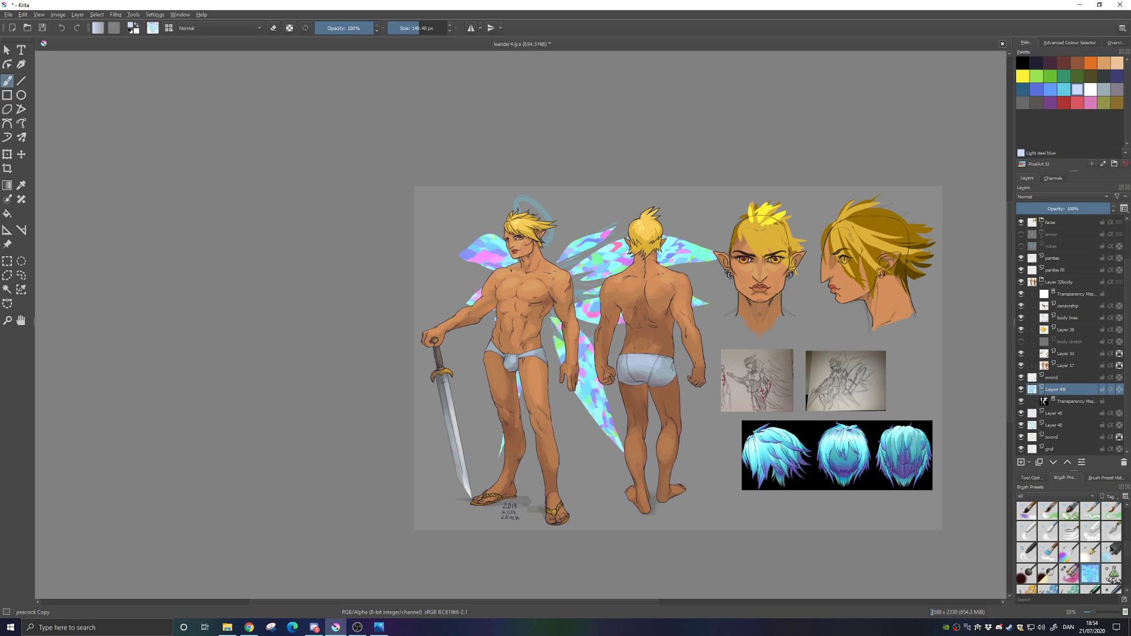
key(ctrl+z)
key(ctrl+z)
key(ctrl+z)
key(ctrl+z)
key(ctrl+z)
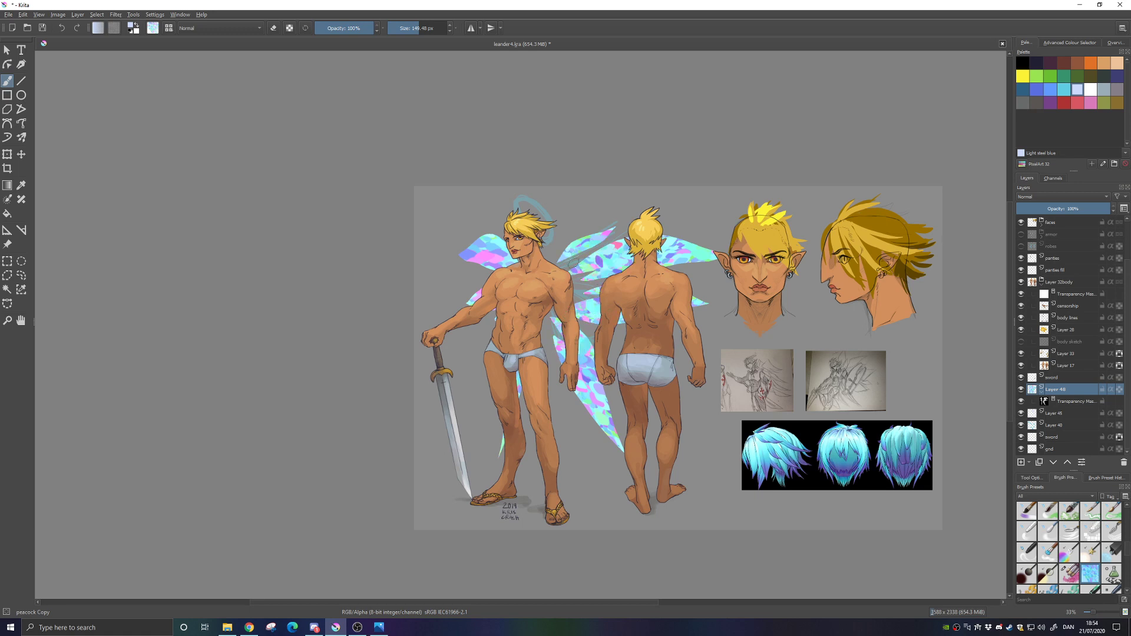
key(ctrl+z)
key(ctrl+z)
key(ctrl+z)
key(ctrl+z)
key(ctrl+z)
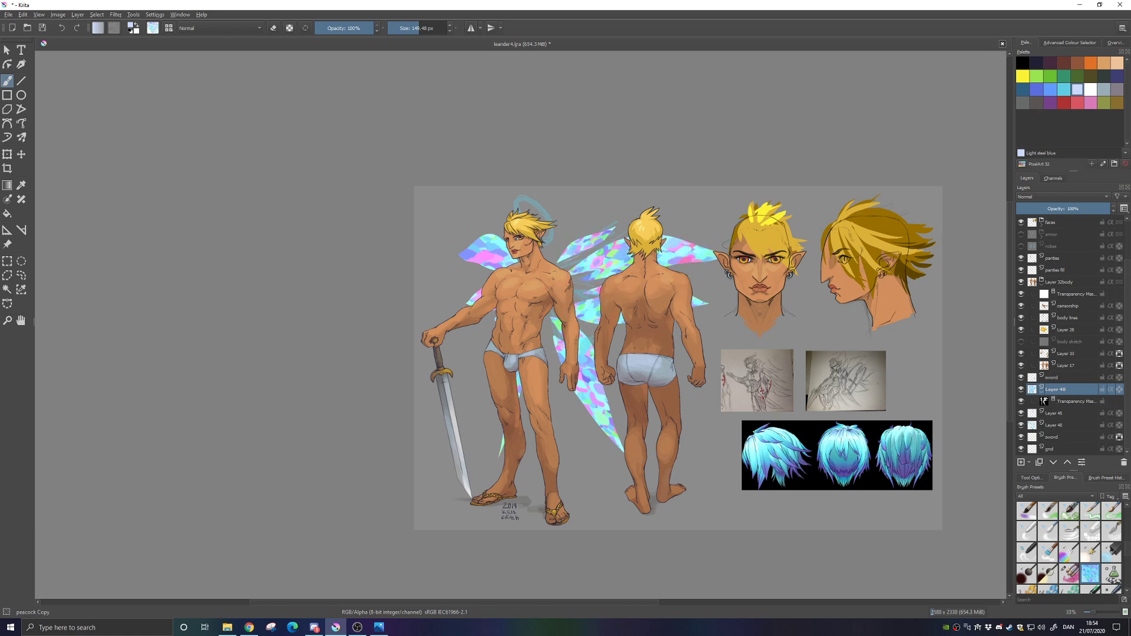
key(ctrl+z)
key(ctrl+z)
key(ctrl+z)
key(ctrl+z)
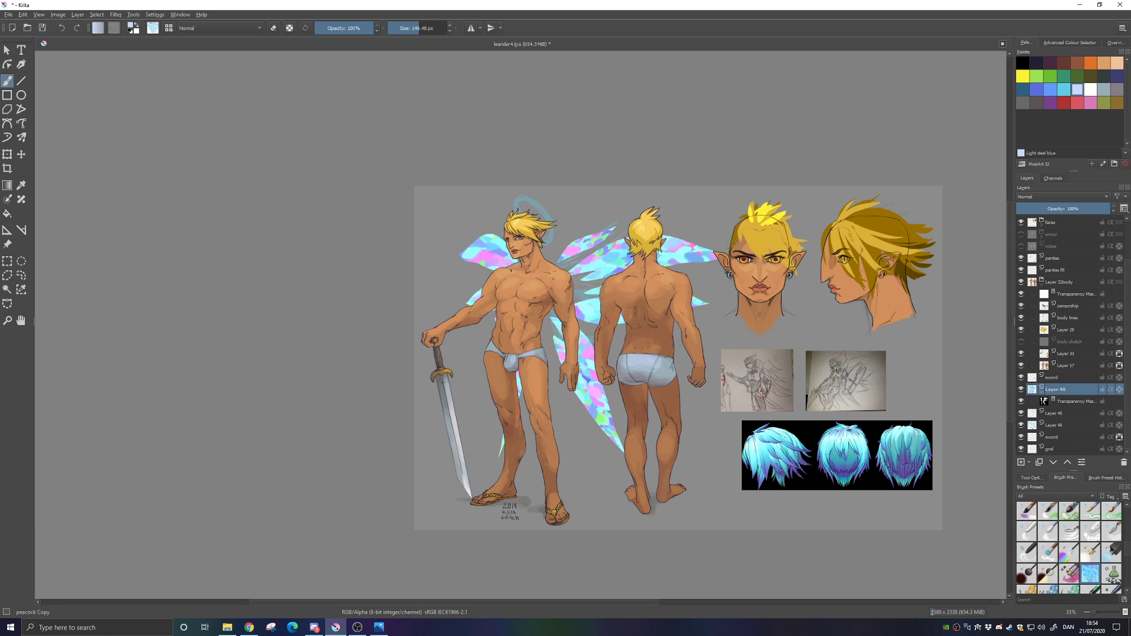
key(ctrl+z)
key(ctrl+z)
key(ctrl+z)
key(ctrl+z)
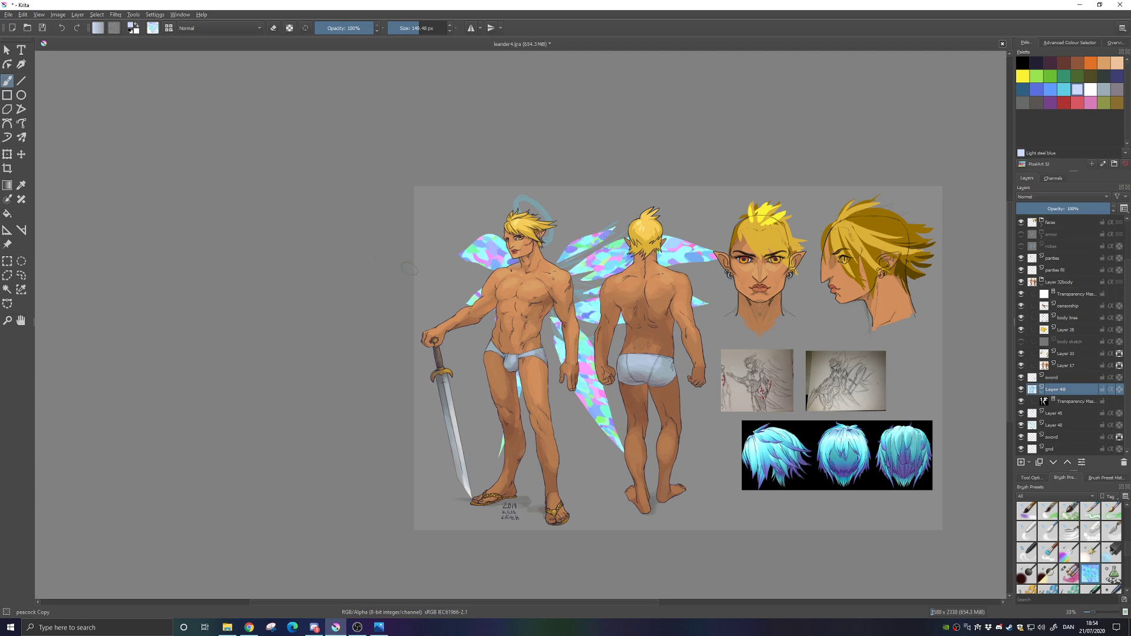
key(ctrl+z)
key(ctrl+z)
key(ctrl+z)
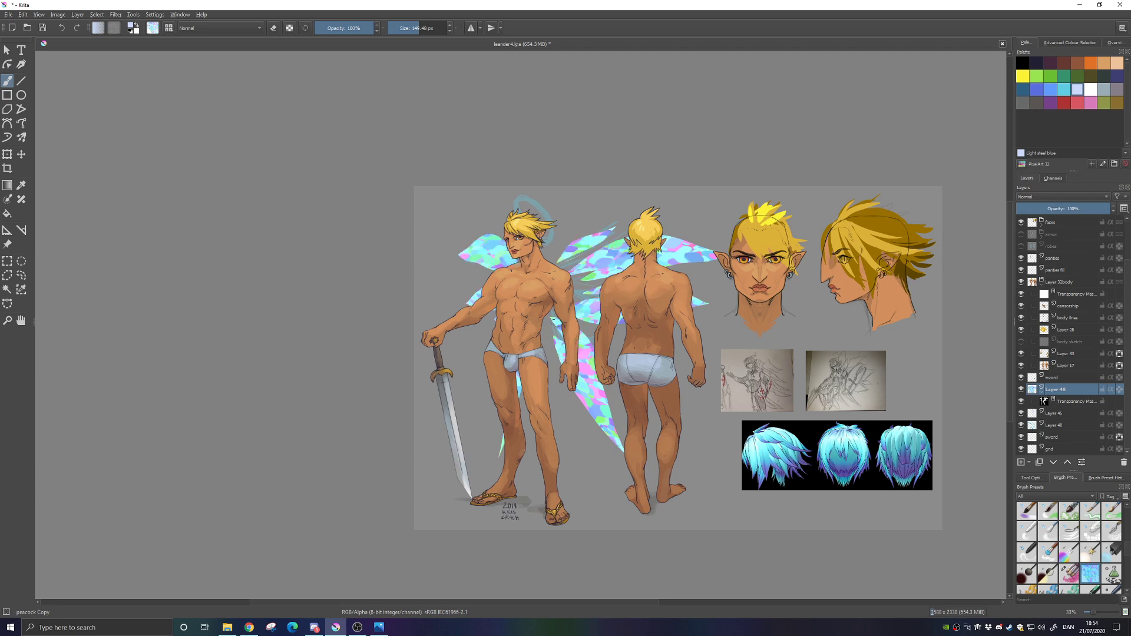
key(ctrl+z)
key(ctrl+z)
key(ctrl+z)
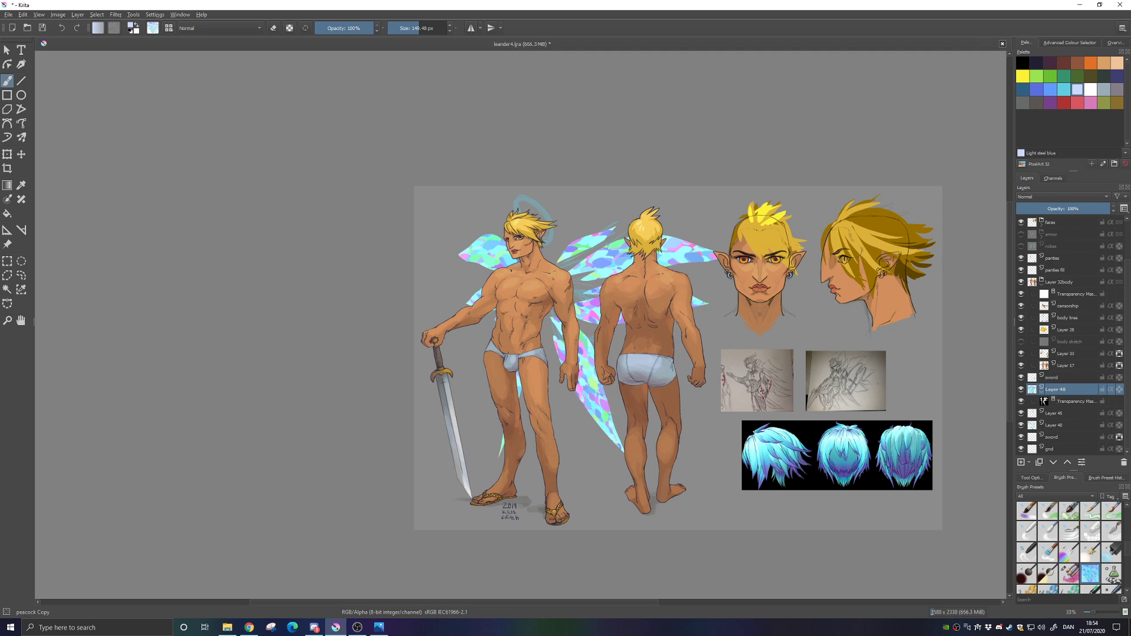
key(ctrl+z)
key(ctrl+z)
key(ctrl+z)
key(ctrl+z)
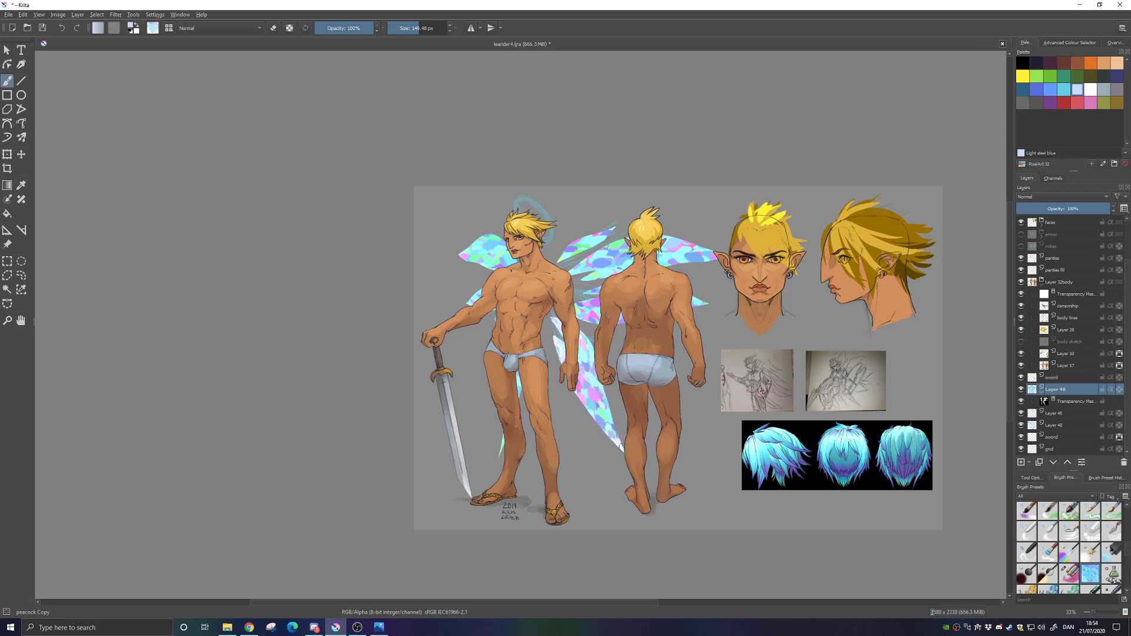
key(ctrl+z)
key(ctrl+z)
key(ctrl+z)
key(ctrl+z)
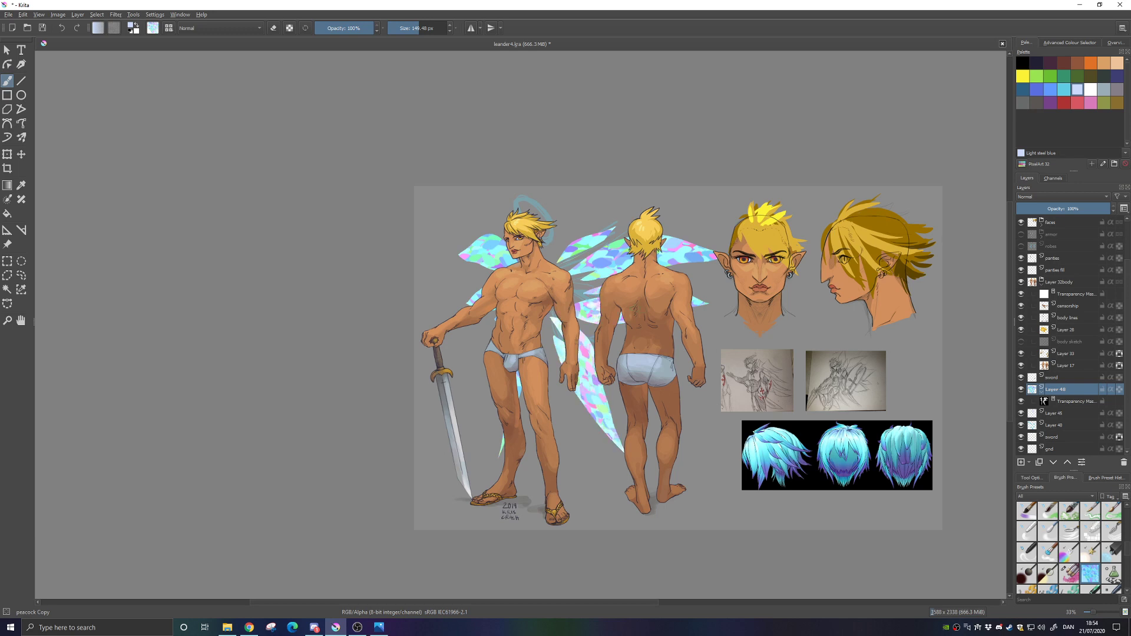
key(ctrl+z)
key(ctrl+z)
key(ctrl+z)
key(ctrl+z)
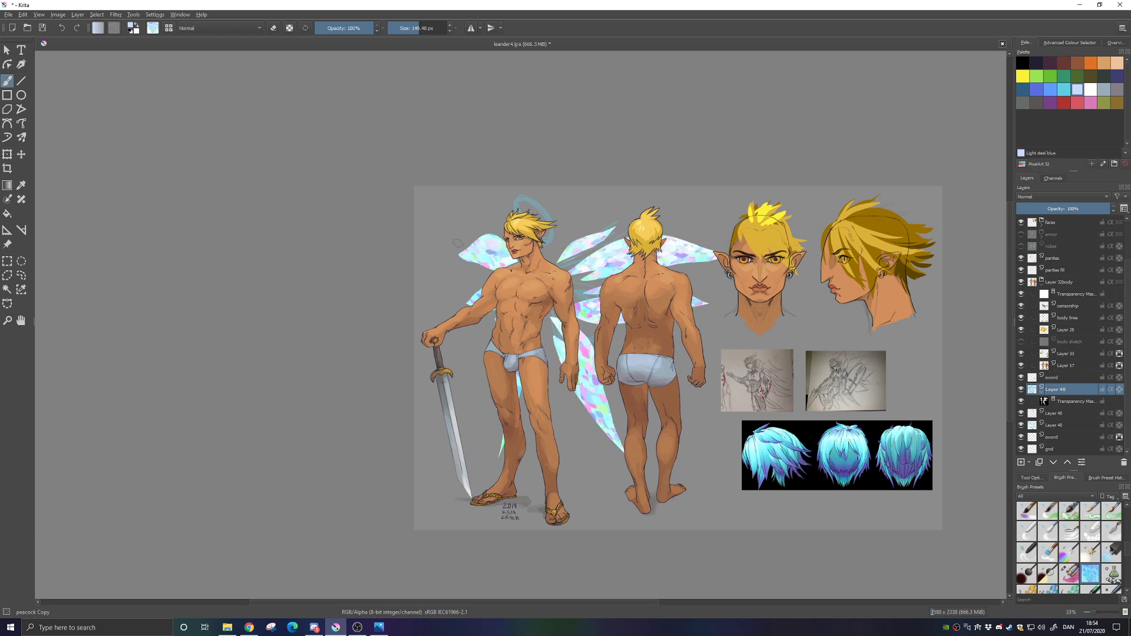
key(ctrl+z)
key(ctrl+z)
key(ctrl+z)
key(ctrl+z)
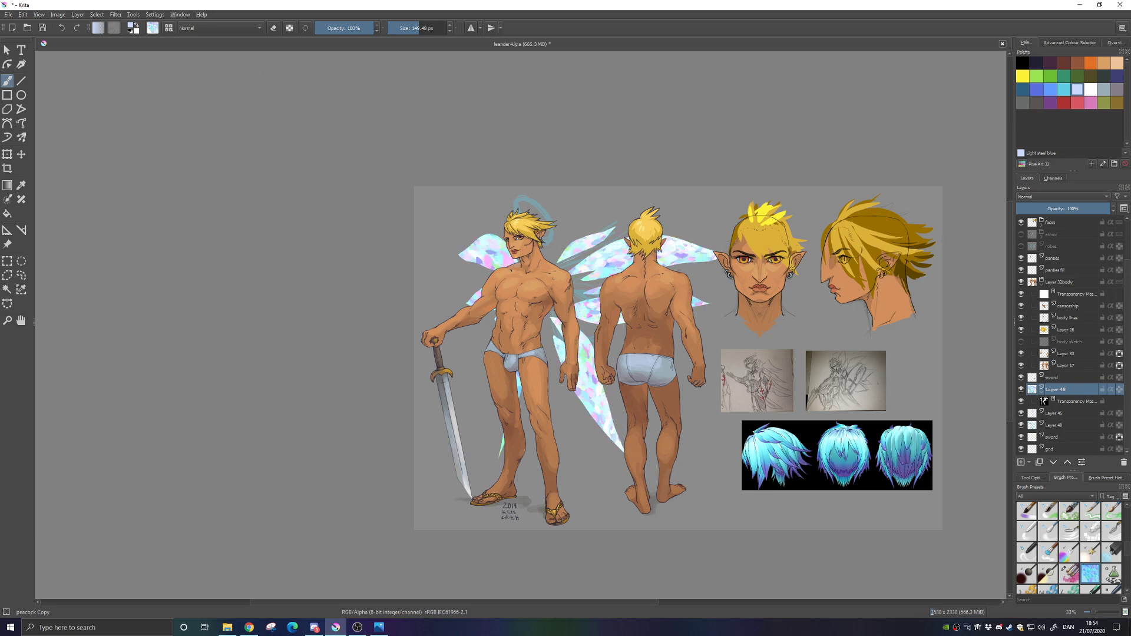
Open the peacock Copy brush settings and try Fuzzy Dab and Fuzzy Stroke in turn alongside Pressure for Saturation, painting on the scratchpad
click(153, 28)
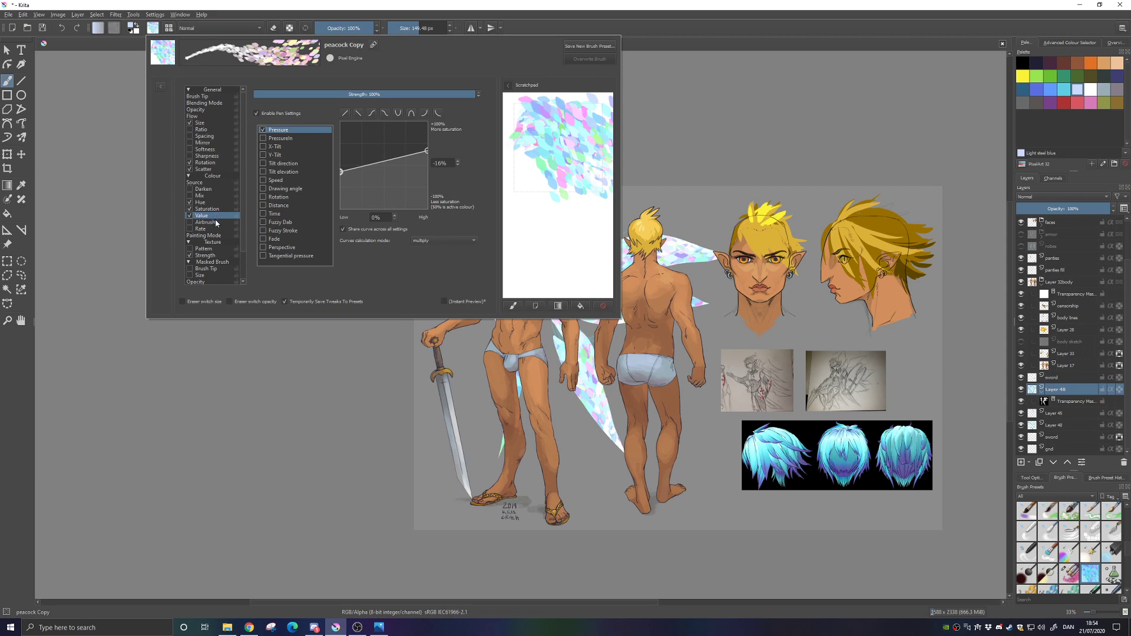
click(264, 223)
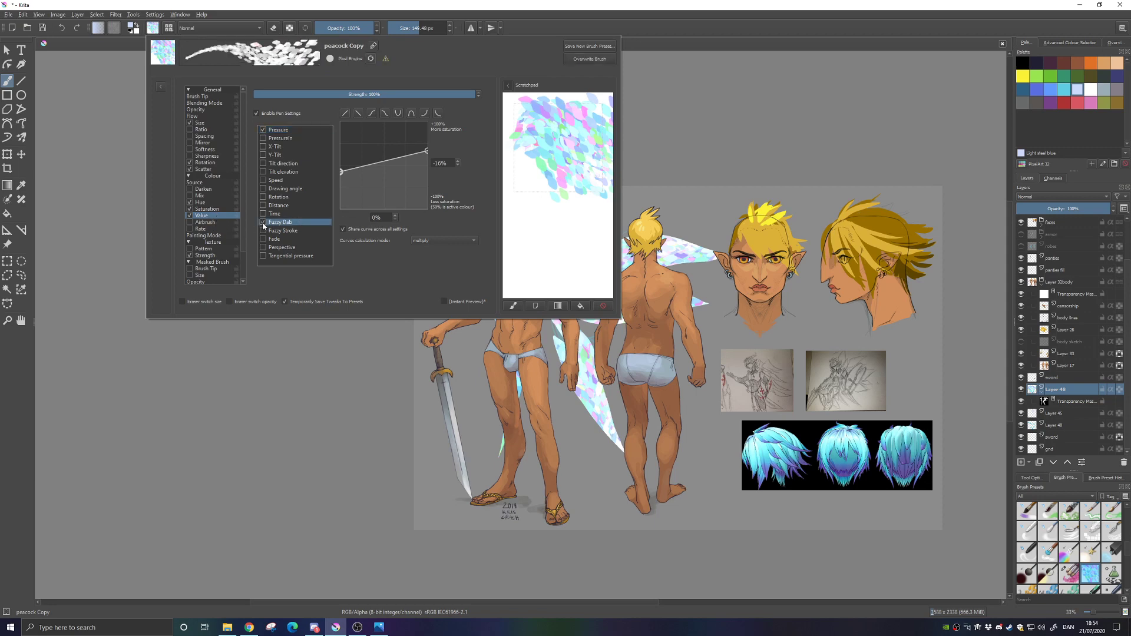
mouse_move(538, 173)
mouse_down()
mouse_move(543, 226)
mouse_move(573, 245)
mouse_move(577, 174)
mouse_move(557, 125)
mouse_move(569, 194)
mouse_up()
click(263, 222)
click(263, 231)
mouse_move(533, 145)
mouse_down()
mouse_move(563, 122)
mouse_move(598, 195)
mouse_up()
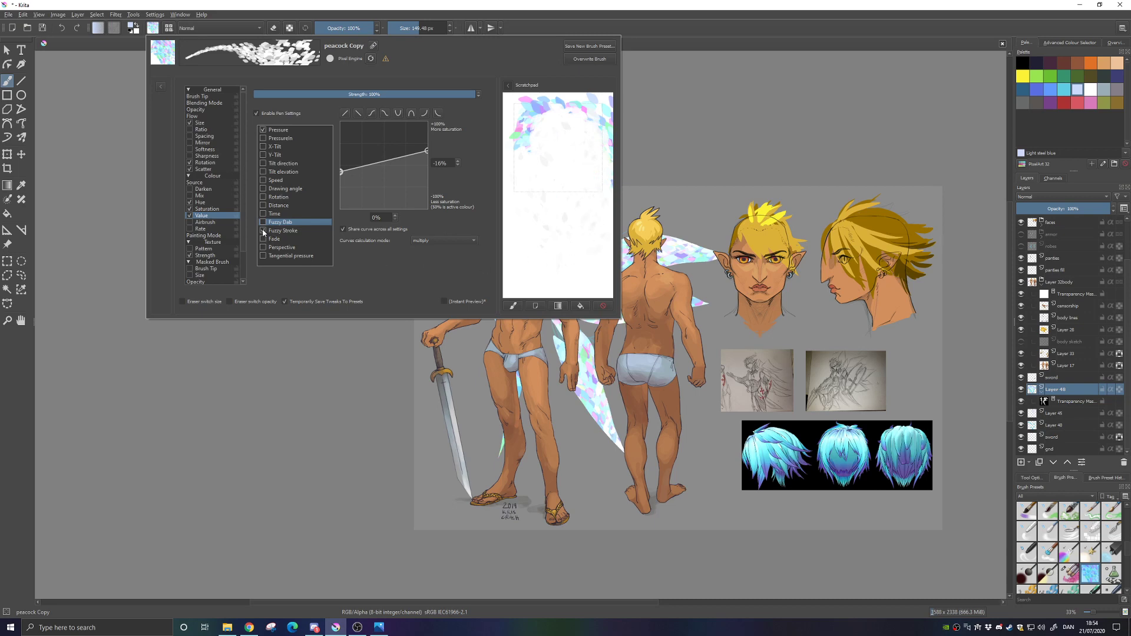
Turn off Pressure for Saturation and test Fuzzy Stroke alone with several long strokes on the scratchpad
click(263, 130)
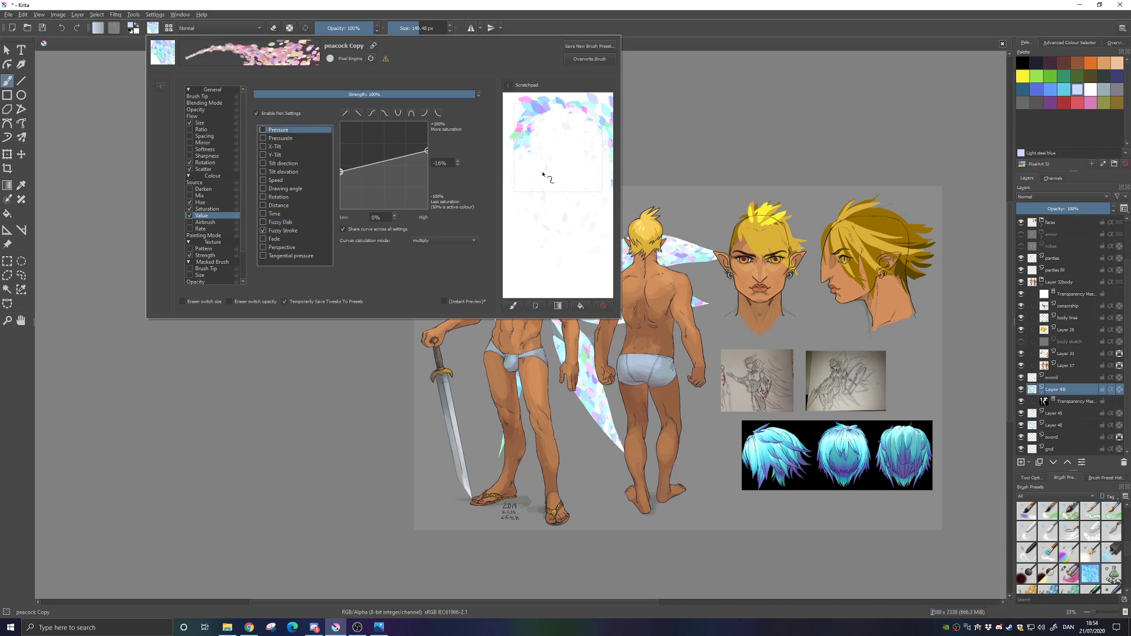
mouse_move(542, 177)
mouse_down()
mouse_move(558, 229)
mouse_move(566, 143)
mouse_move(570, 258)
mouse_up()
mouse_move(558, 143)
mouse_down()
mouse_move(557, 232)
mouse_move(572, 145)
mouse_move(578, 259)
mouse_move(549, 267)
mouse_move(549, 144)
mouse_move(556, 130)
mouse_move(581, 196)
mouse_move(565, 237)
mouse_move(559, 144)
mouse_move(561, 262)
mouse_up()
mouse_move(562, 120)
mouse_down()
mouse_move(570, 228)
mouse_move(556, 247)
mouse_move(540, 134)
mouse_move(552, 262)
mouse_up()
mouse_move(570, 129)
mouse_down()
mouse_move(574, 259)
mouse_move(559, 244)
mouse_move(544, 112)
mouse_move(548, 248)
mouse_up()
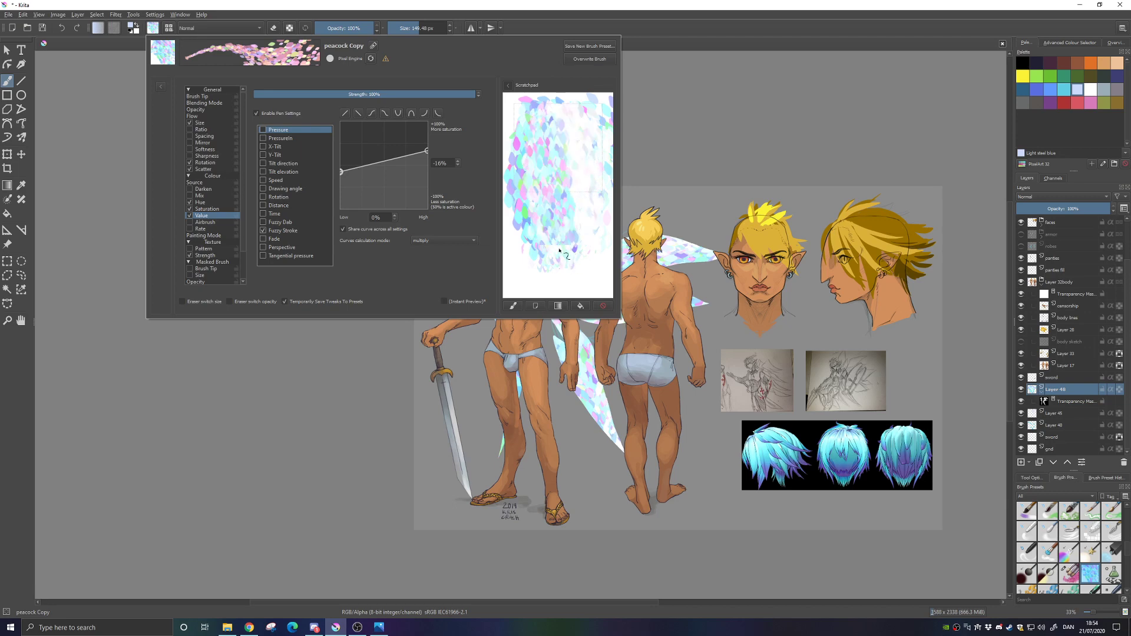
Replace Fuzzy Stroke with Fuzzy Dab as the Saturation sensor and test it across the scratchpad
click(264, 231)
click(263, 222)
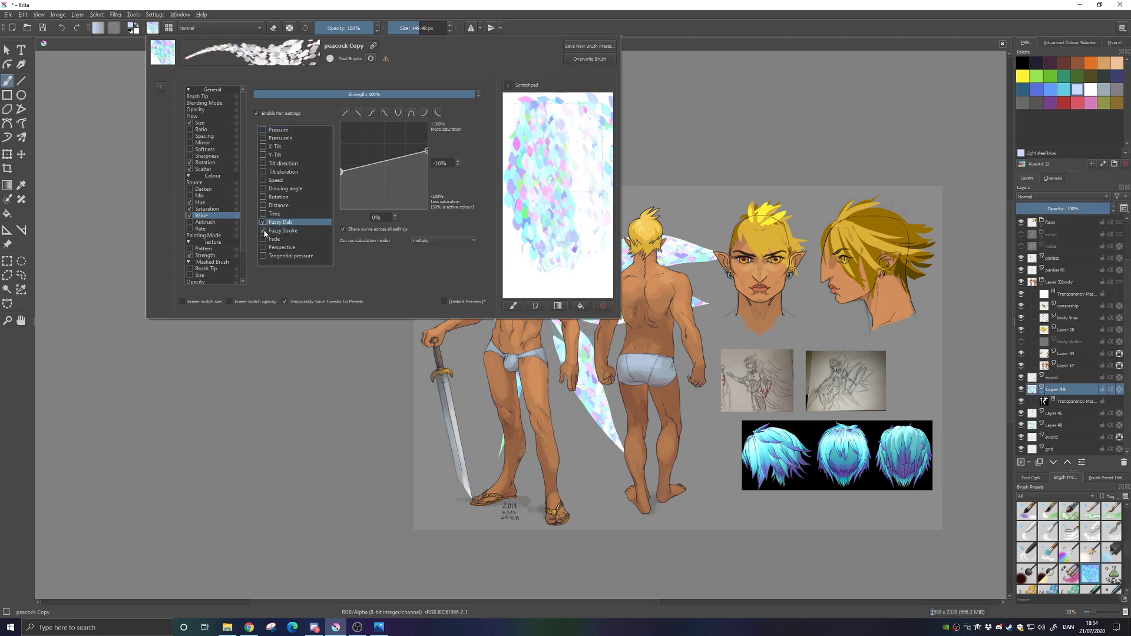
mouse_move(560, 131)
mouse_down()
mouse_move(566, 272)
mouse_move(521, 141)
mouse_move(589, 189)
mouse_move(564, 274)
mouse_move(533, 146)
mouse_move(539, 195)
mouse_move(592, 259)
mouse_move(568, 153)
mouse_move(591, 180)
mouse_move(531, 124)
mouse_move(589, 156)
mouse_move(595, 118)
mouse_up()
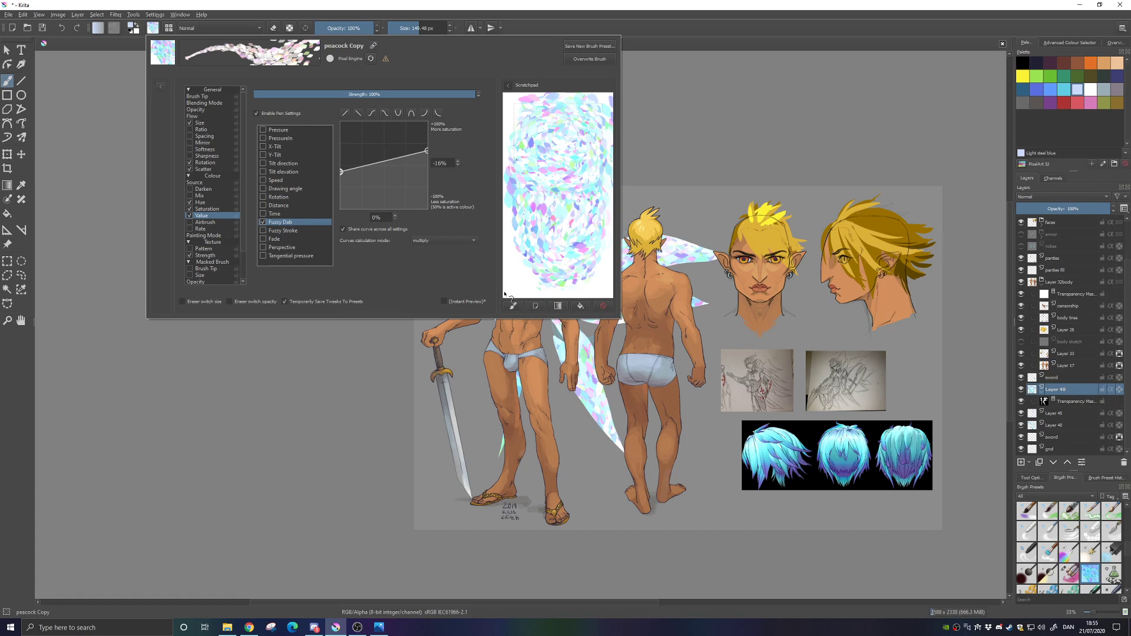
Disable the brush's Value variation and test the brush with only Hue and Saturation varying on the scratchpad
click(190, 216)
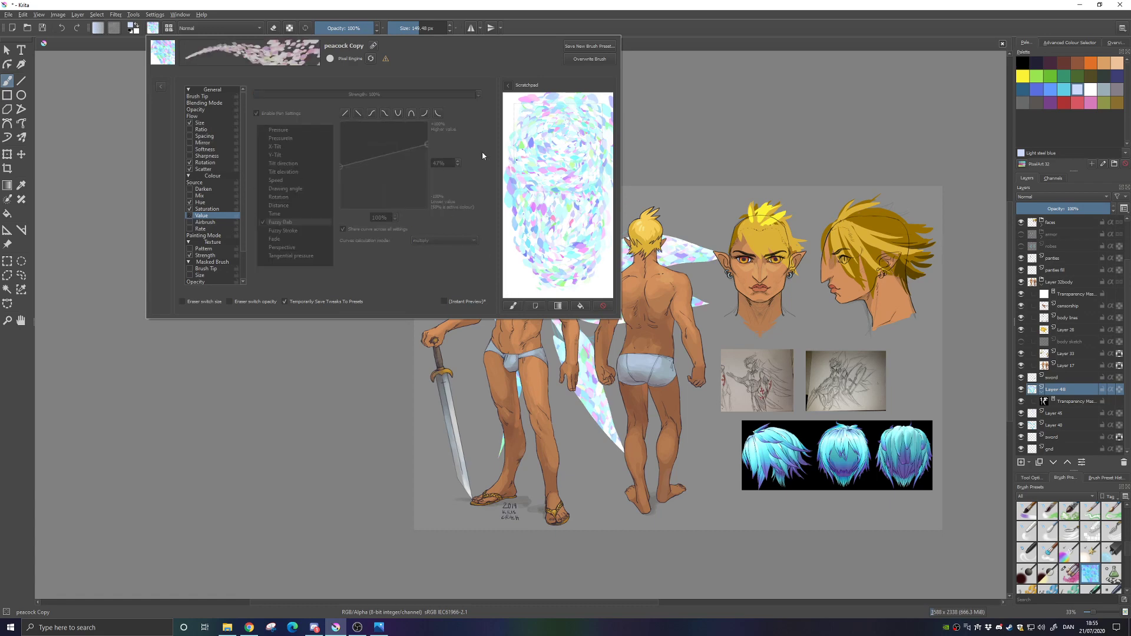
mouse_move(554, 147)
mouse_down()
mouse_move(565, 259)
mouse_move(530, 118)
mouse_move(585, 137)
mouse_move(561, 248)
mouse_up()
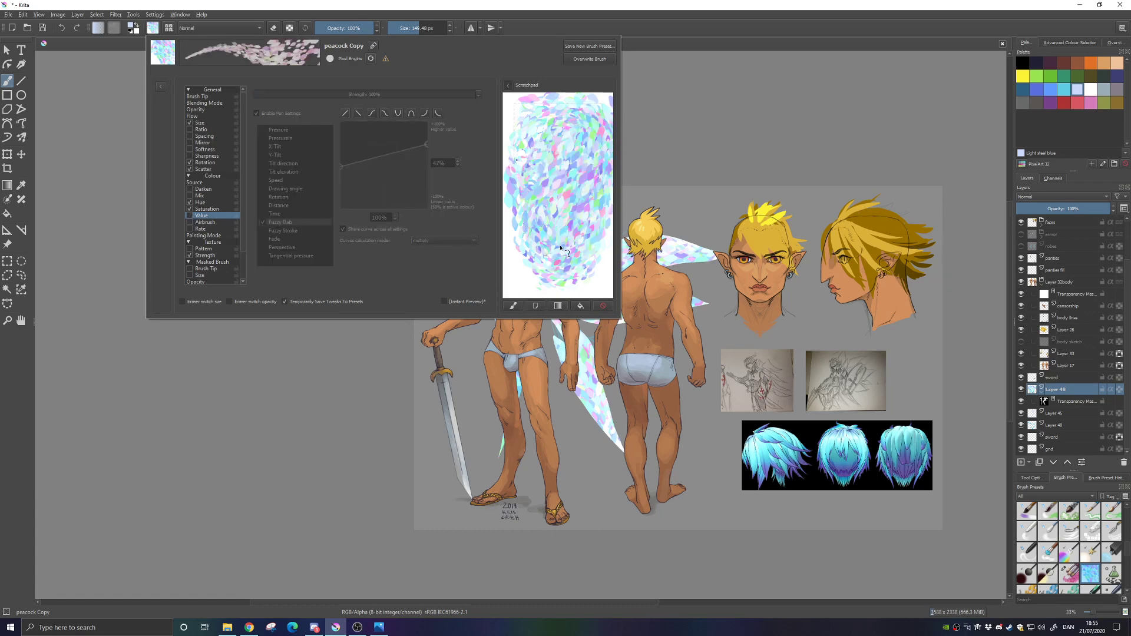
click(225, 208)
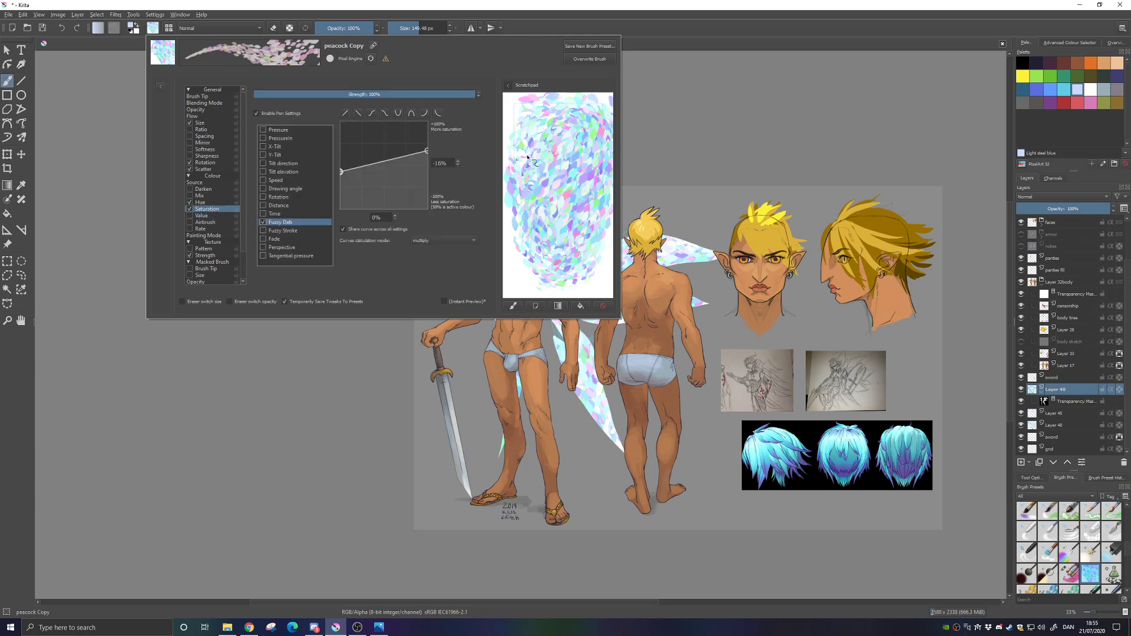
mouse_move(528, 156)
mouse_down()
mouse_move(568, 277)
mouse_move(551, 251)
mouse_move(554, 161)
mouse_move(563, 269)
mouse_move(563, 133)
mouse_move(581, 195)
mouse_up()
Test the brush without Saturation, re-enable it, lower the upper end of its curve to 21%, and paint a scratchpad test
click(190, 209)
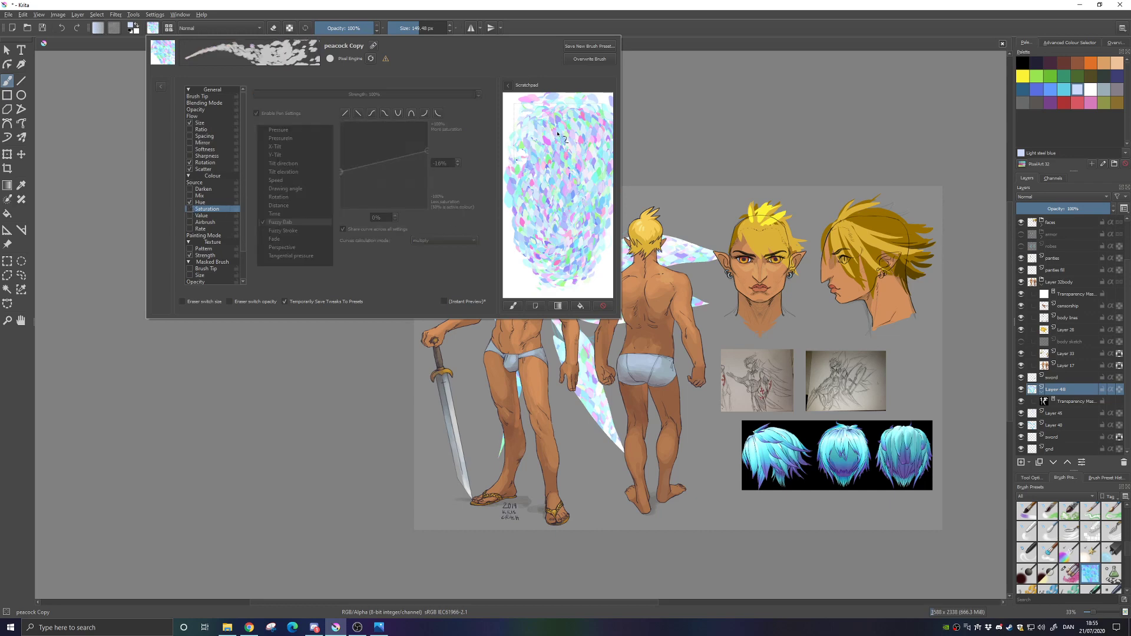
mouse_move(558, 133)
mouse_down()
mouse_move(577, 215)
mouse_move(562, 267)
mouse_move(533, 125)
mouse_move(537, 200)
mouse_move(558, 241)
mouse_move(569, 136)
mouse_move(559, 246)
mouse_move(528, 271)
mouse_up()
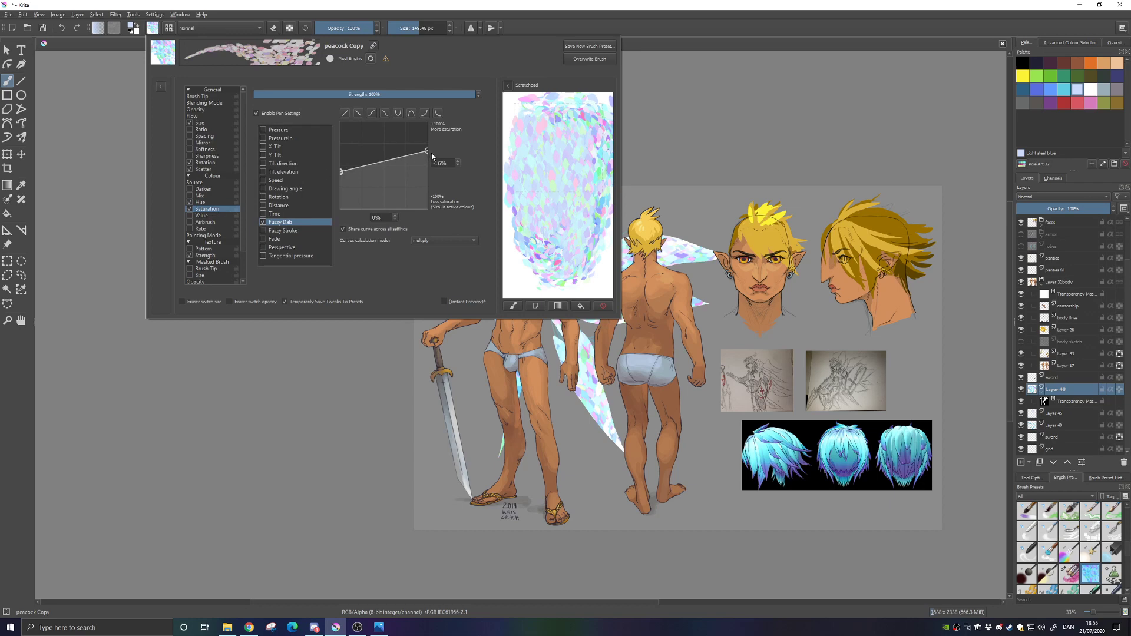
drag(427, 151, 427, 155)
mouse_move(570, 137)
mouse_down()
mouse_move(578, 270)
mouse_move(527, 176)
mouse_move(512, 233)
mouse_move(546, 254)
mouse_up()
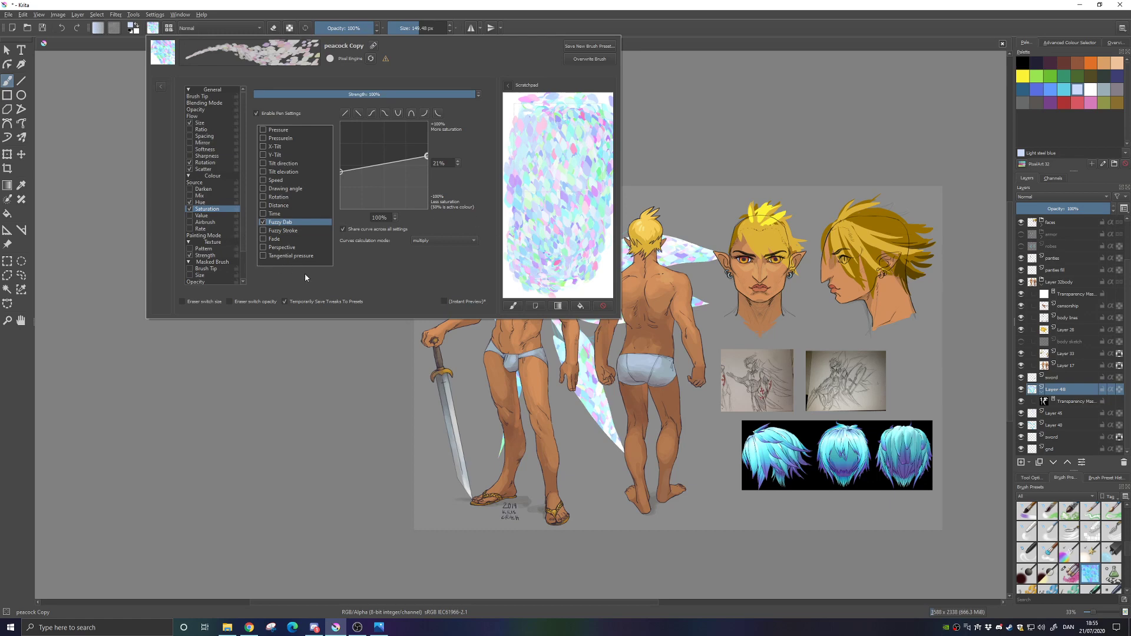
Check the Hue settings, overwrite the peacock Copy preset with the new settings, and close the brush editor after a scratchpad test
click(210, 202)
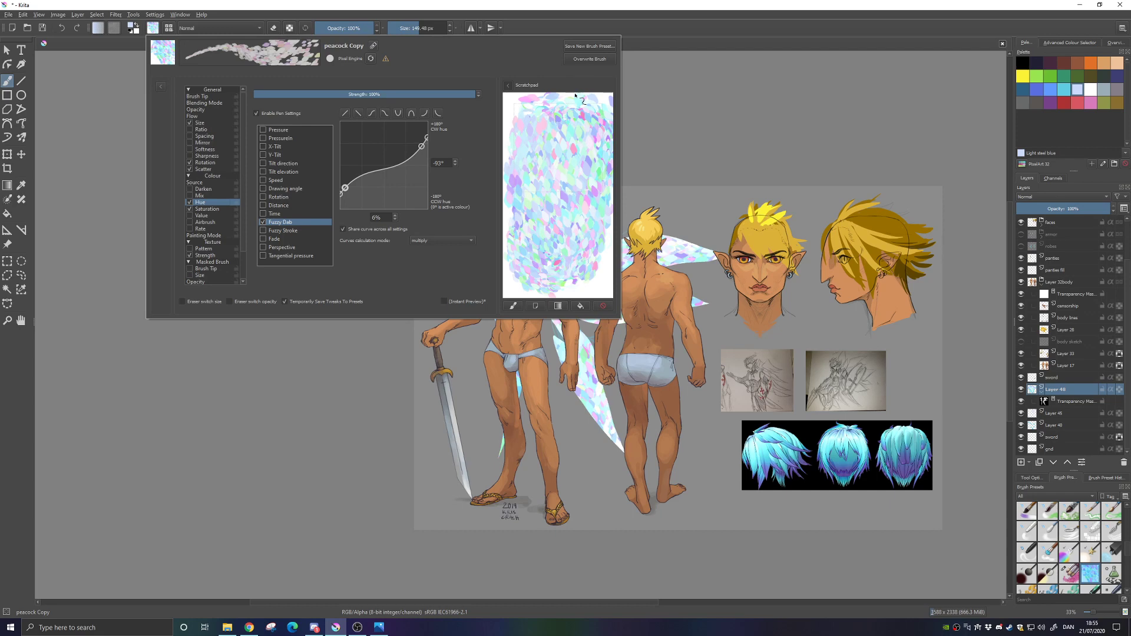
click(591, 60)
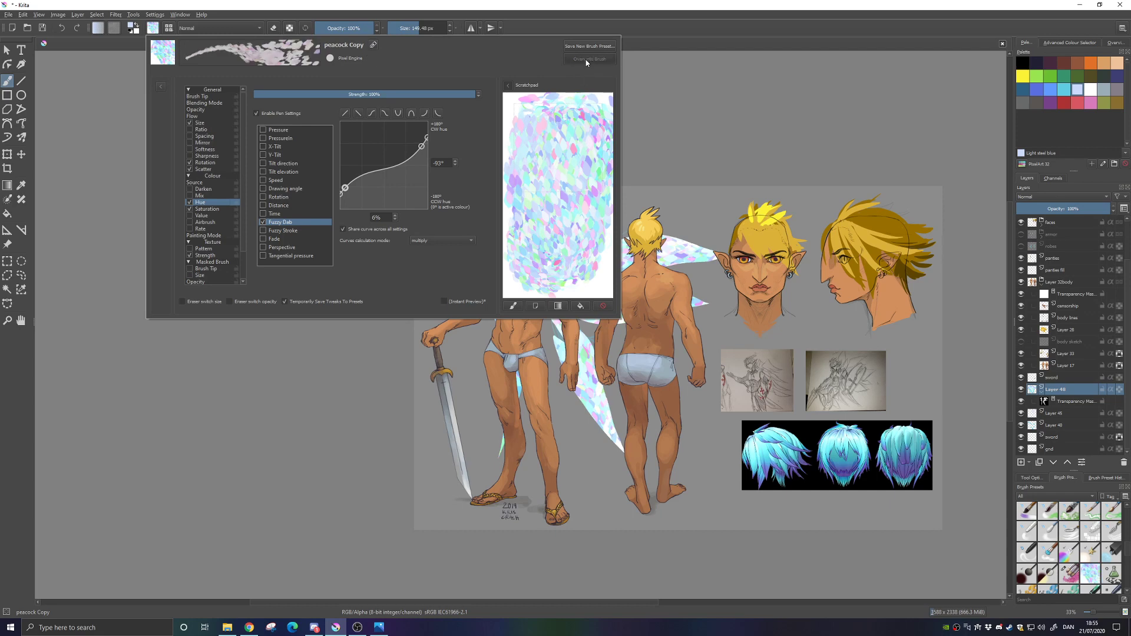
mouse_move(549, 134)
mouse_down()
mouse_move(561, 224)
mouse_move(547, 174)
mouse_move(536, 198)
mouse_move(543, 257)
mouse_move(579, 166)
mouse_up()
click(687, 254)
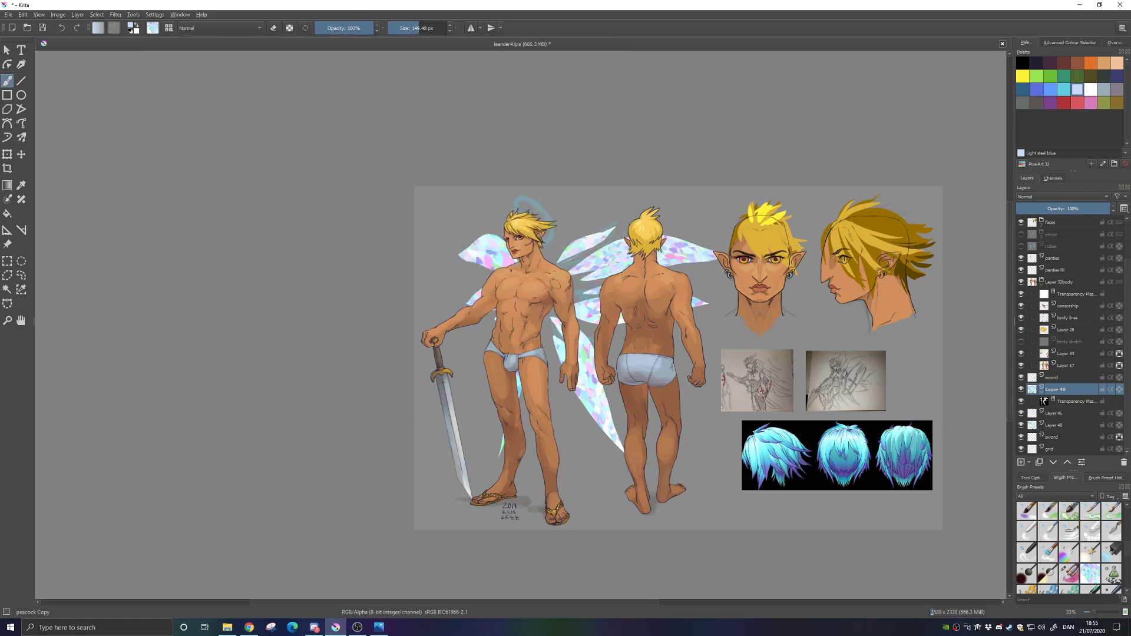
Paint pale multicoloured dabs over the wing feathers, enlarging the brush to about 400 px for the lower wing
drag(659, 261, 711, 255)
mouse_move(567, 249)
mouse_down()
mouse_move(614, 253)
mouse_move(594, 254)
mouse_up()
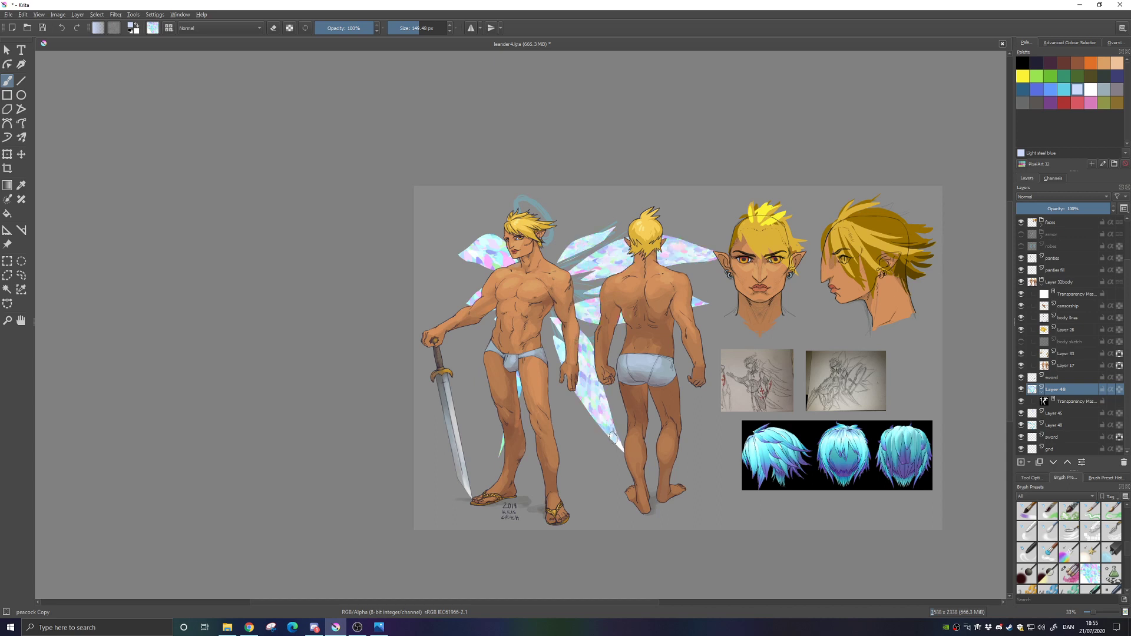
drag(423, 27, 431, 28)
drag(587, 309, 609, 427)
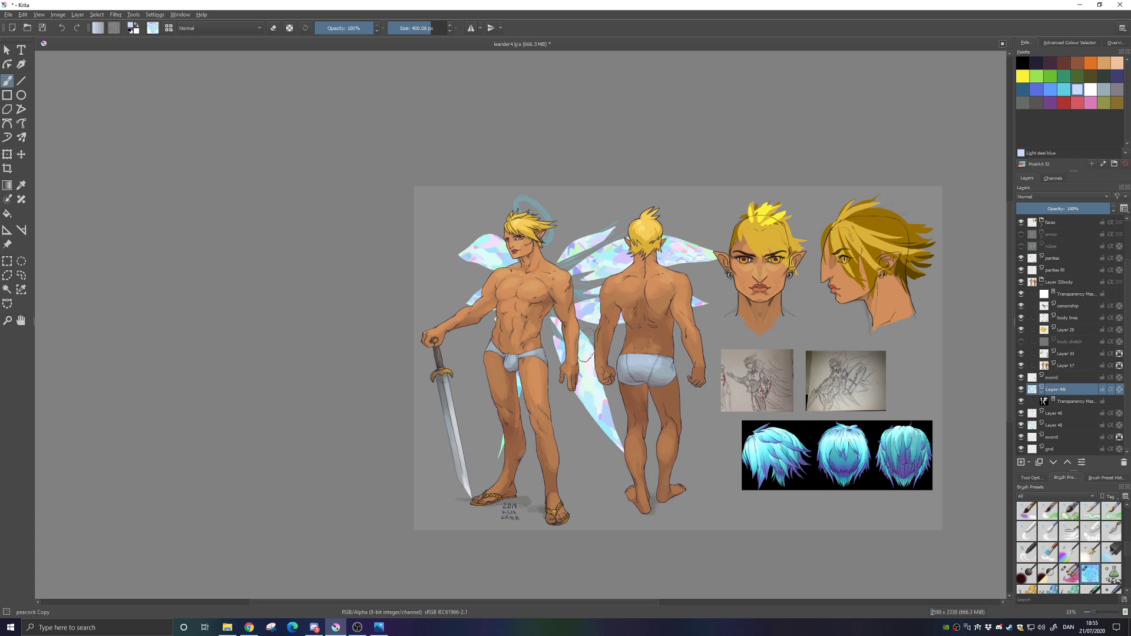
Reduce the brush to about 152 px, add dabs on the middle wing feathers, and hide the body layer group
mouse_move(455, 131)
shift+mouse_down()
mouse_move(483, 131)
mouse_move(315, 130)
shift+mouse_up()
drag(583, 309, 594, 307)
click(1020, 281)
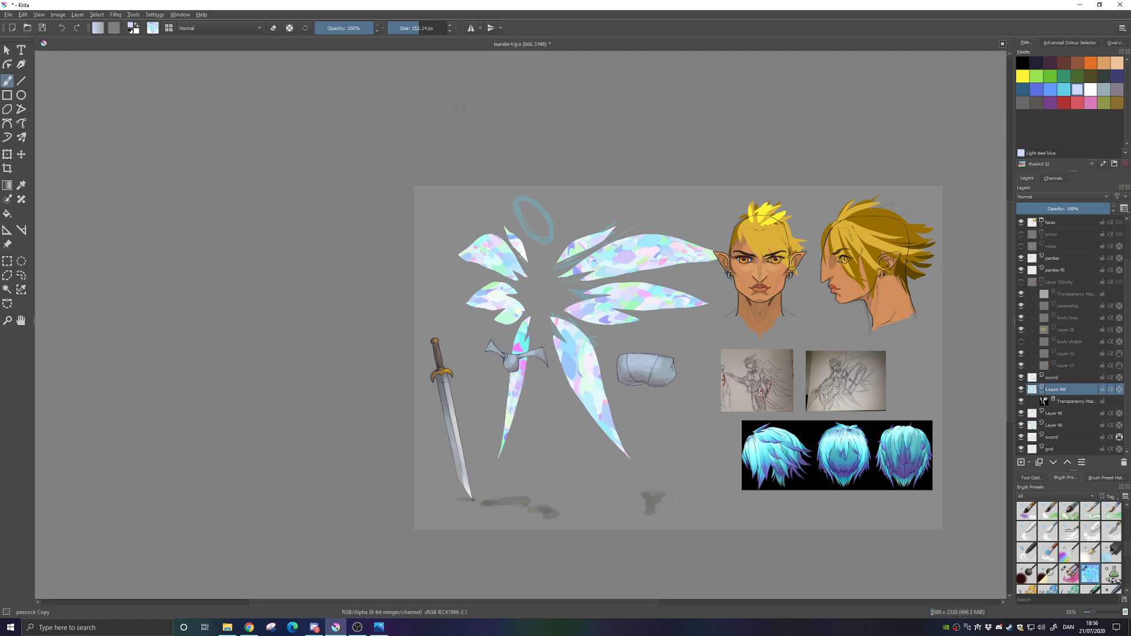
Try a dab with the brush at about 290 px on the lower wing, undo it, and reduce the brush to about 133 px
drag(414, 28, 426, 28)
mouse_move(508, 433)
mouse_down()
mouse_move(502, 462)
mouse_move(526, 365)
mouse_move(513, 456)
mouse_up()
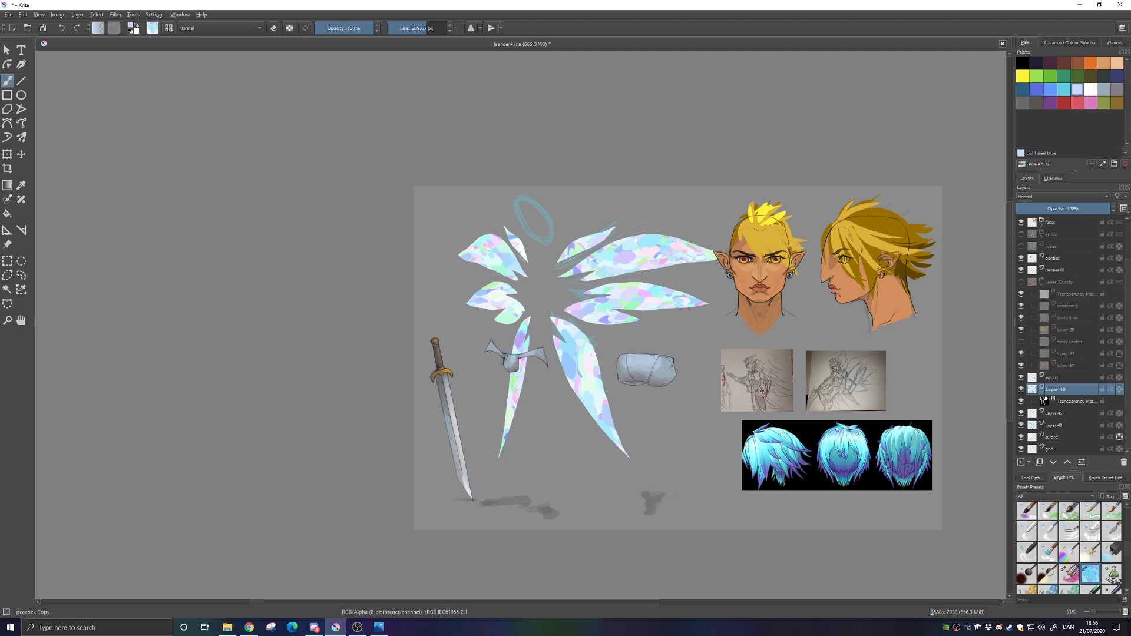
key(ctrl+z)
drag(424, 30, 411, 32)
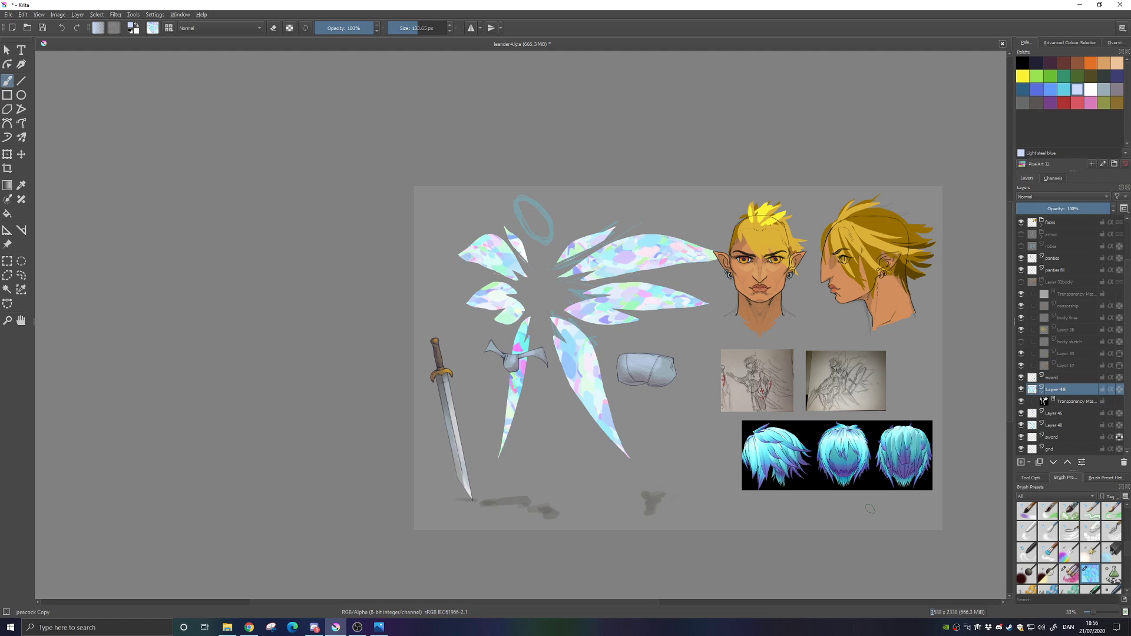
Show the body layer group again and enlarge the brush to about 330 px
click(1021, 282)
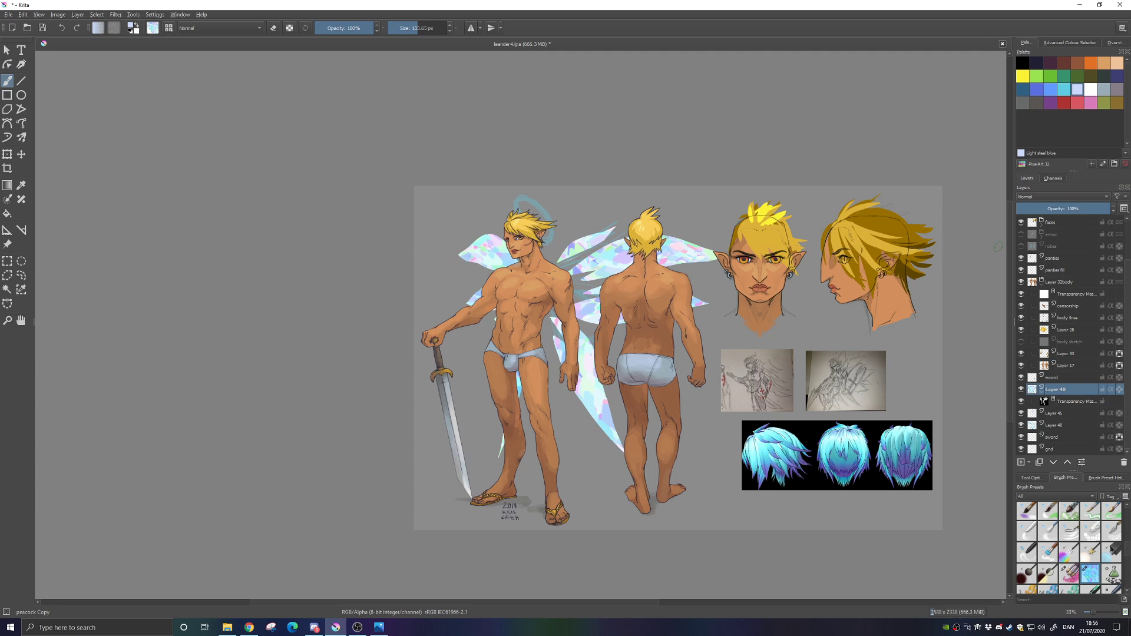
key(alt+Tab)
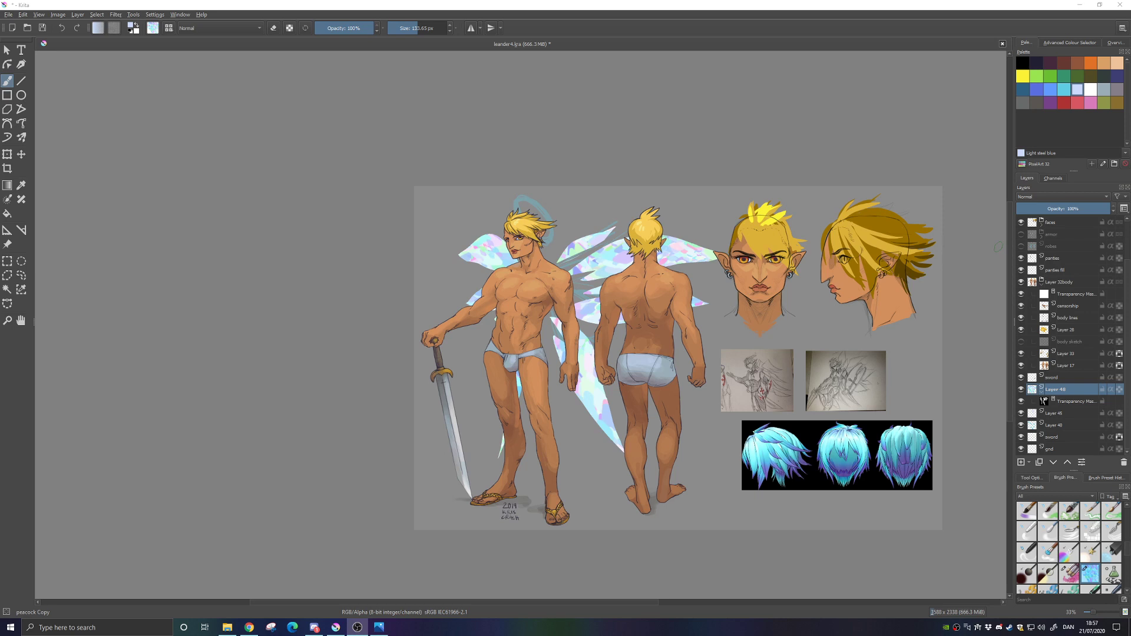
click(592, 261)
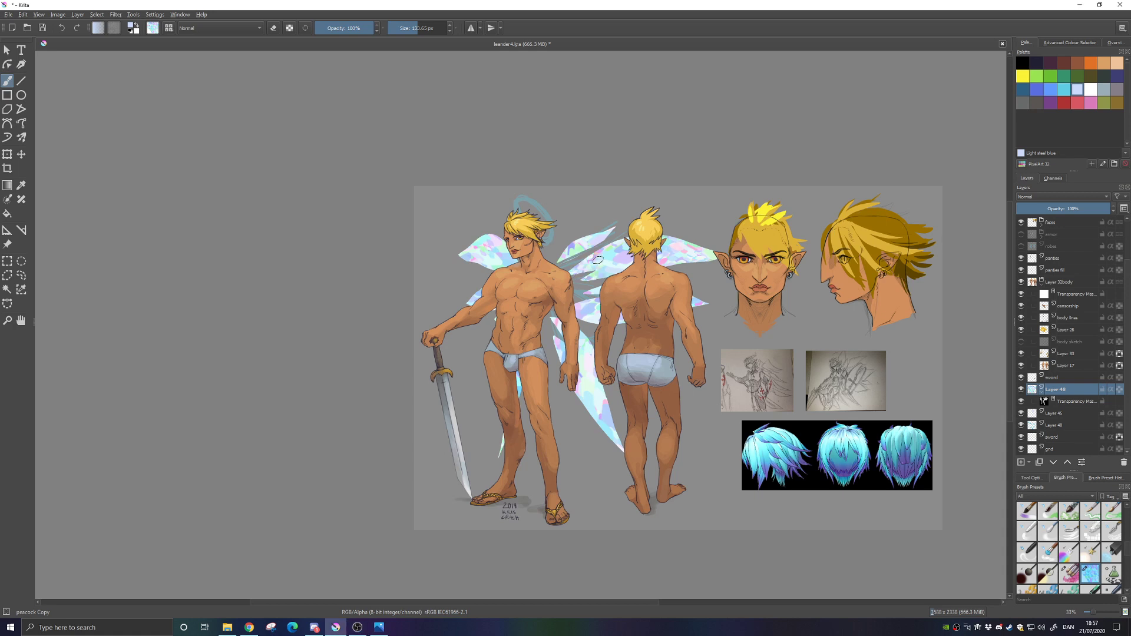
click(429, 29)
click(590, 257)
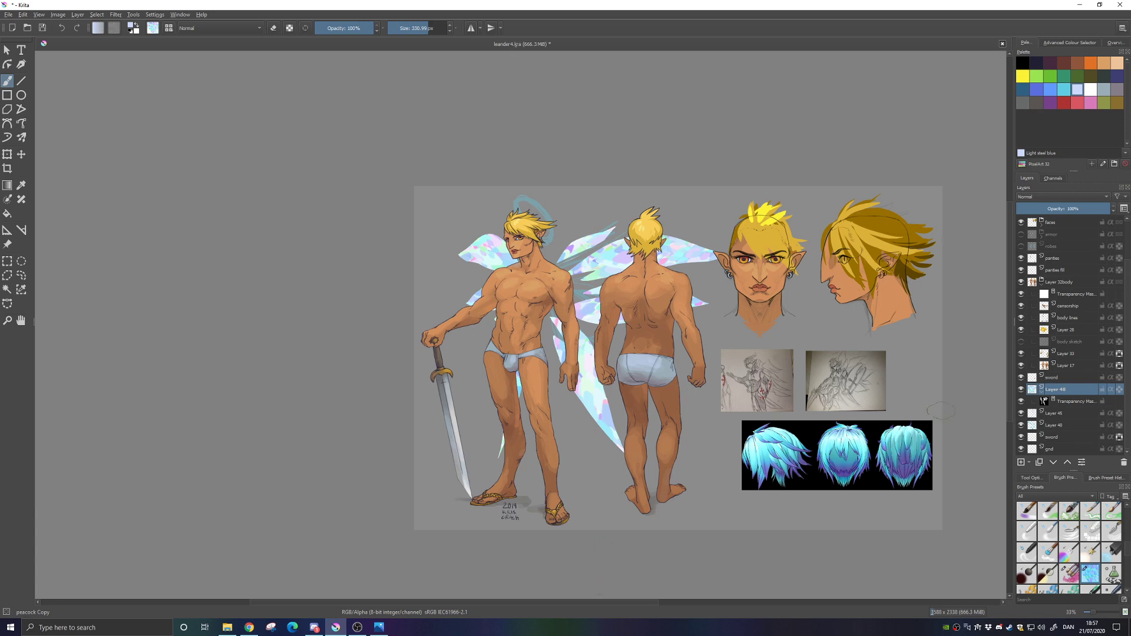
Test the peacock brush over the figure's legs on Layer 17 with sampled dark and light skin tones, undoing each trial
click(1046, 368)
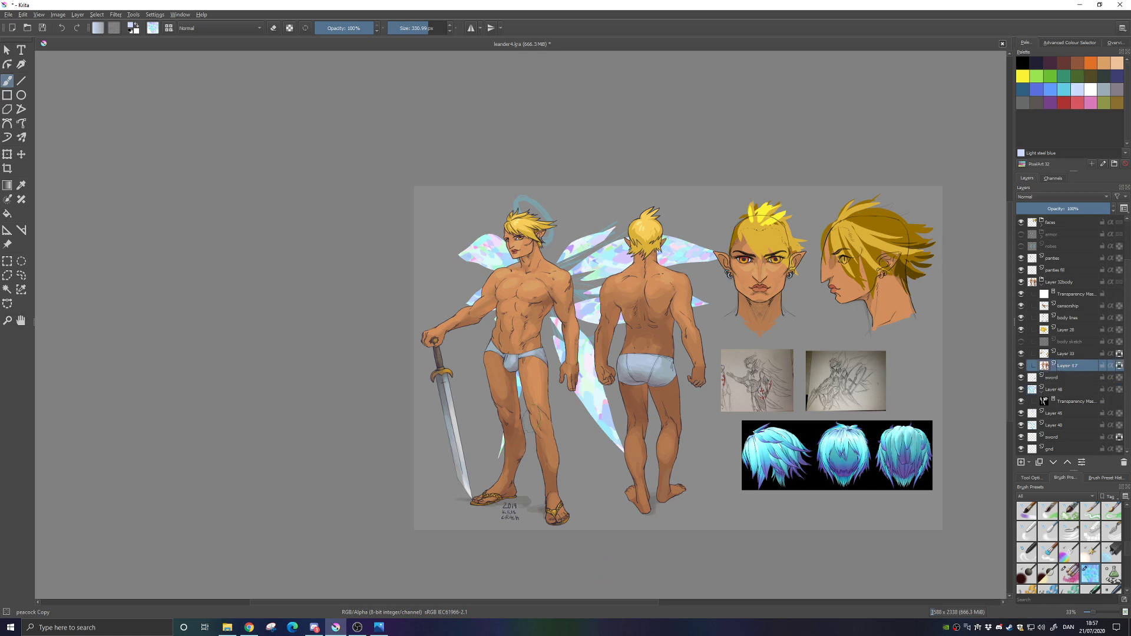
ctrl+click(508, 429)
drag(521, 389, 525, 517)
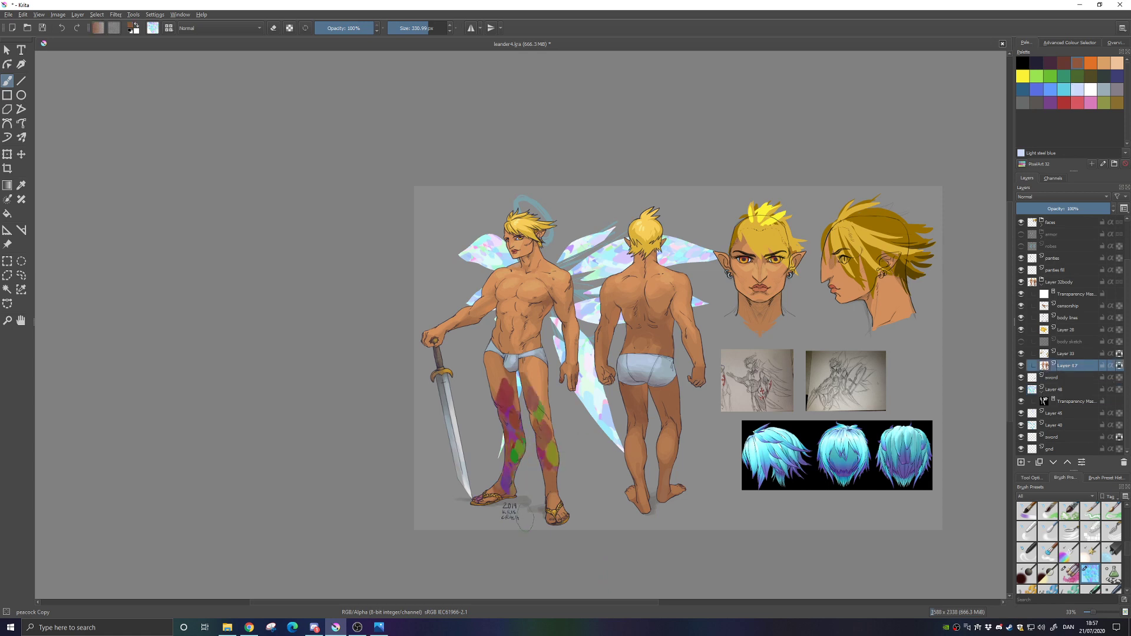
key(ctrl+z)
drag(533, 415, 544, 451)
key(ctrl+z)
ctrl+click(539, 382)
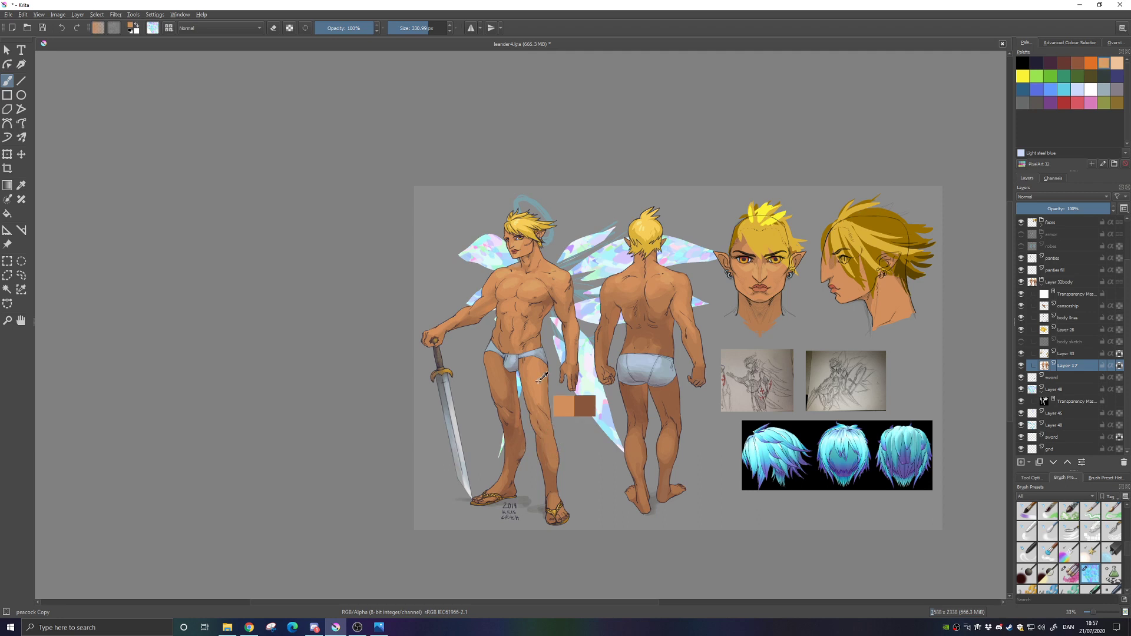
drag(541, 382, 557, 525)
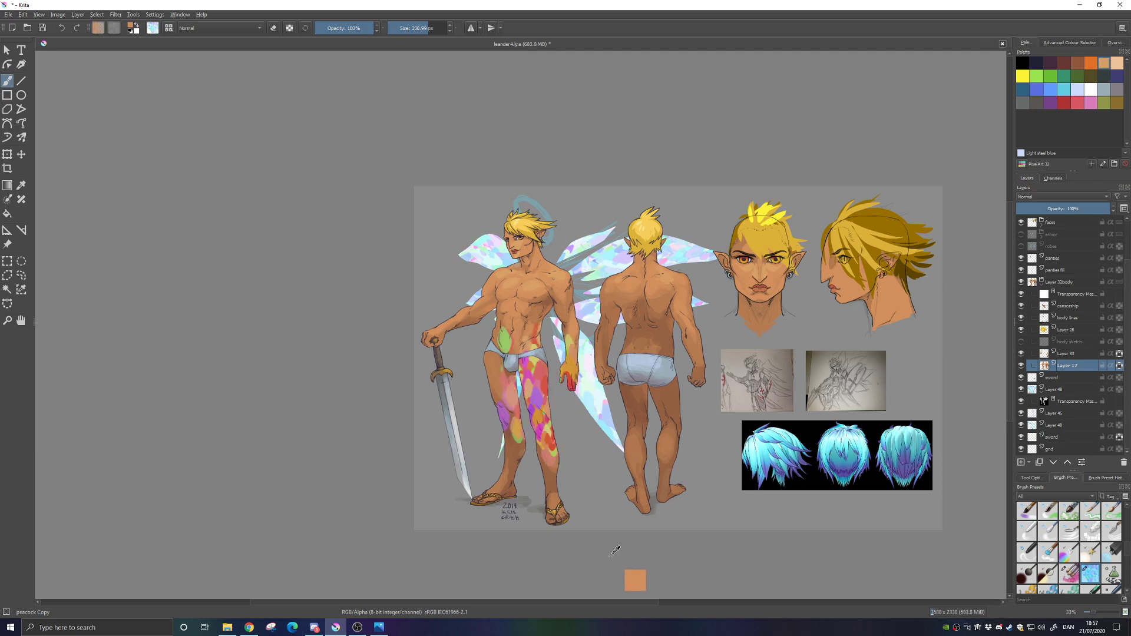
key(ctrl+z)
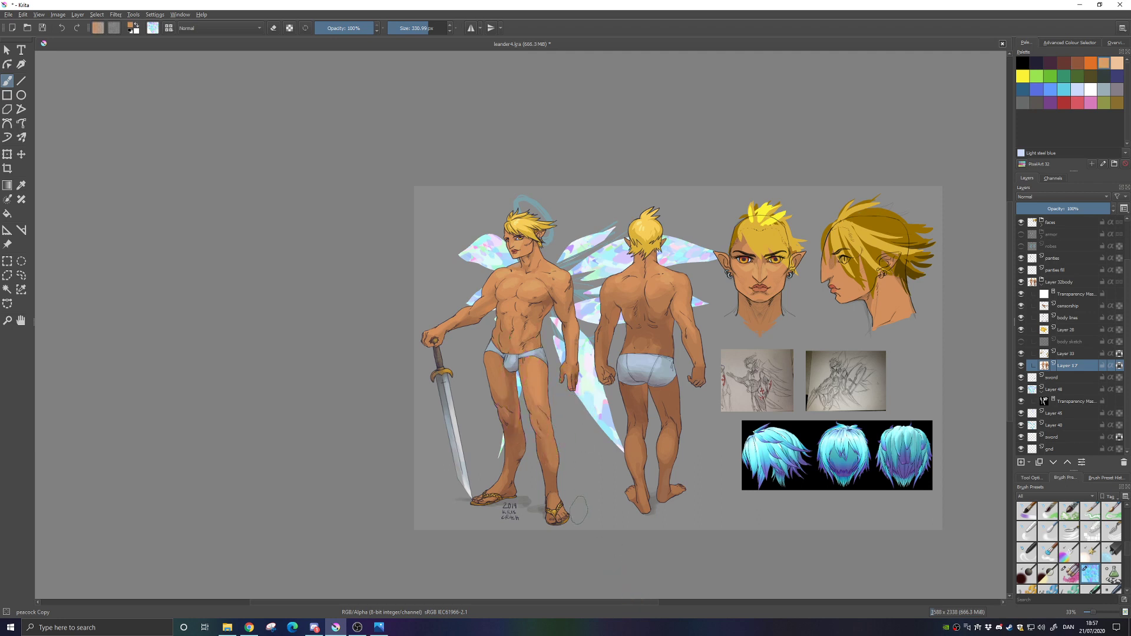
Raise the halo and wing sketch layer's opacity to 100% and clear its contents
click(1061, 393)
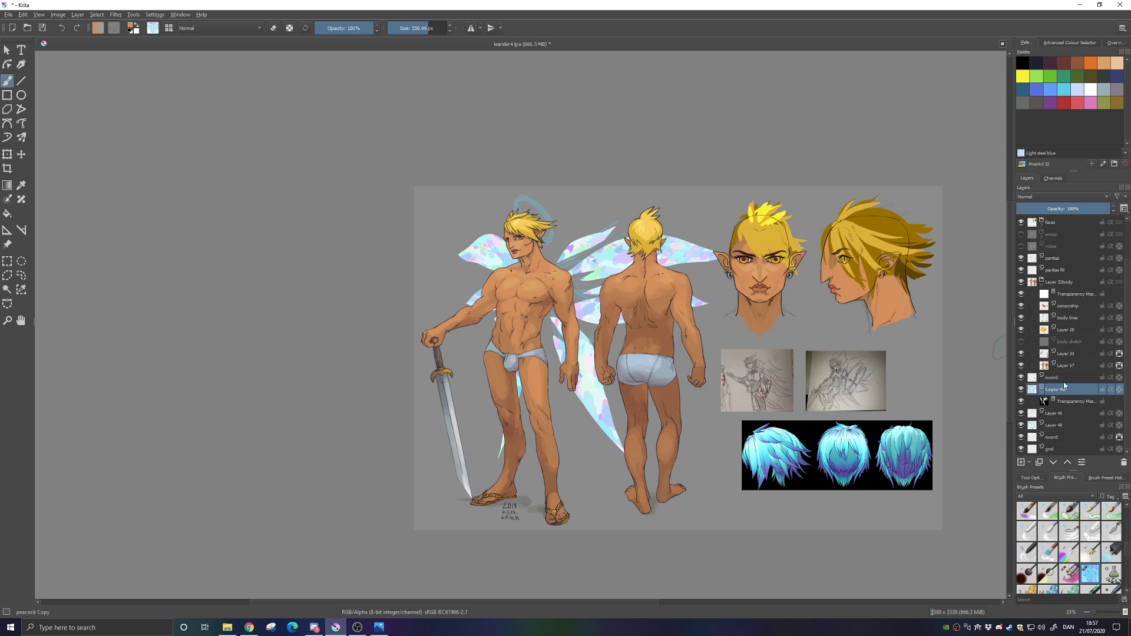
click(1050, 427)
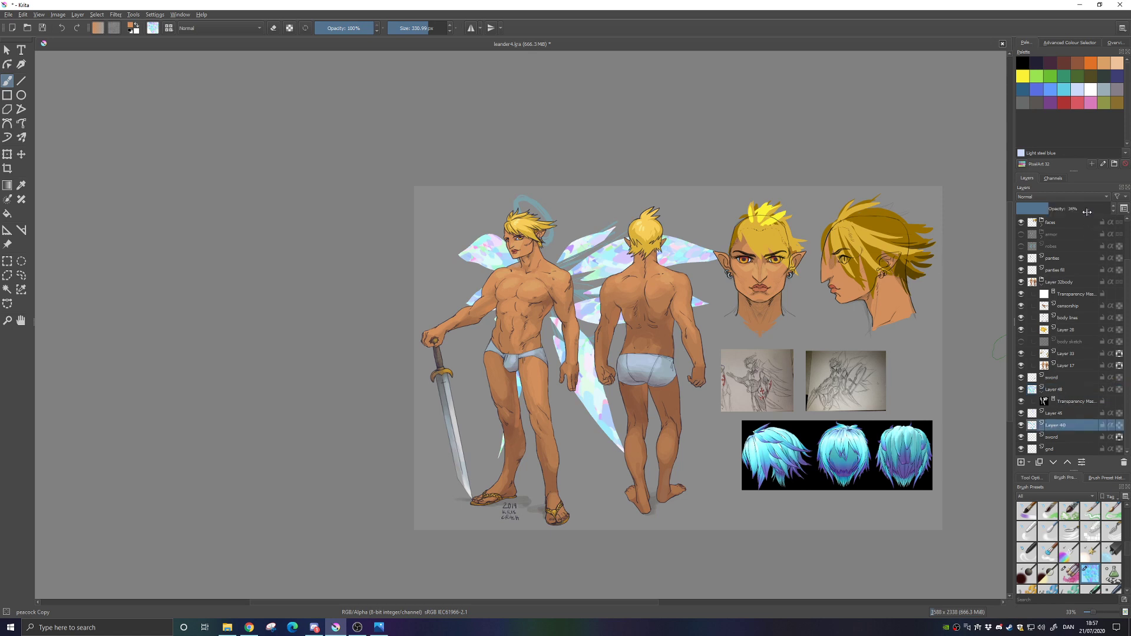
drag(1086, 212, 1114, 212)
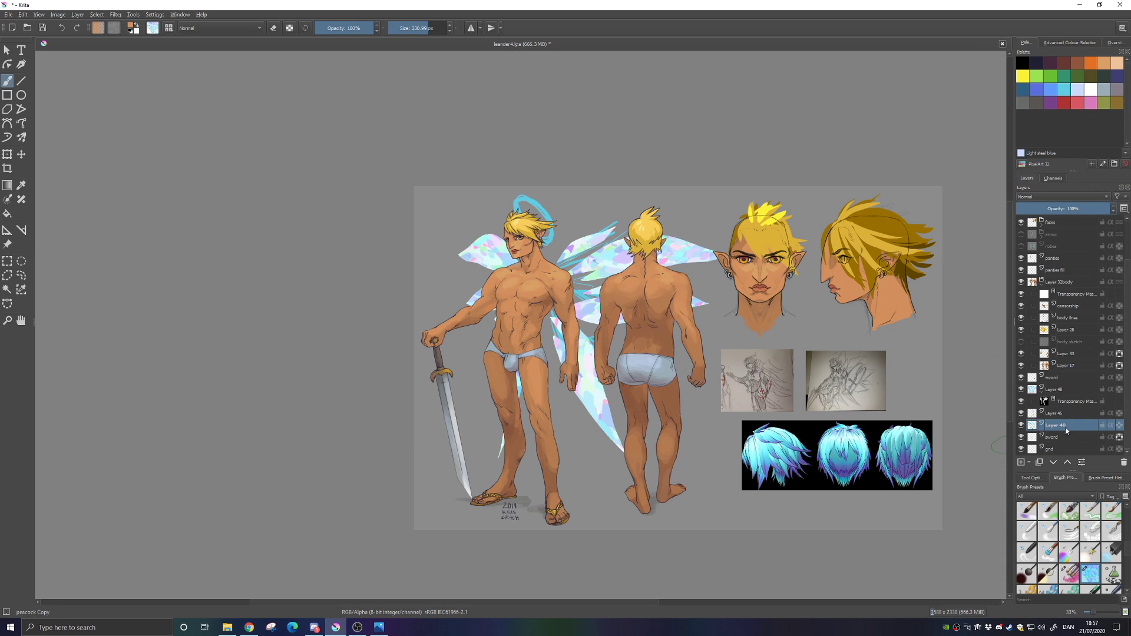
key(Delete)
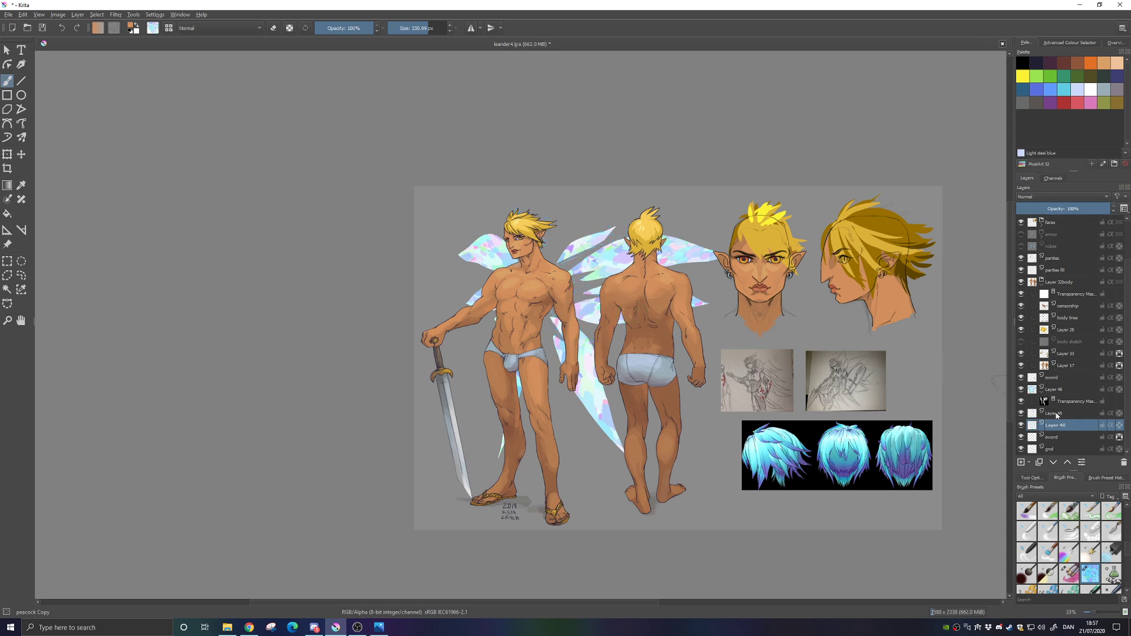
Paint black on the wing feathers' transparency mask with the b) Basic-5 Size brush to hide the stray line between the upper feathers
click(1047, 402)
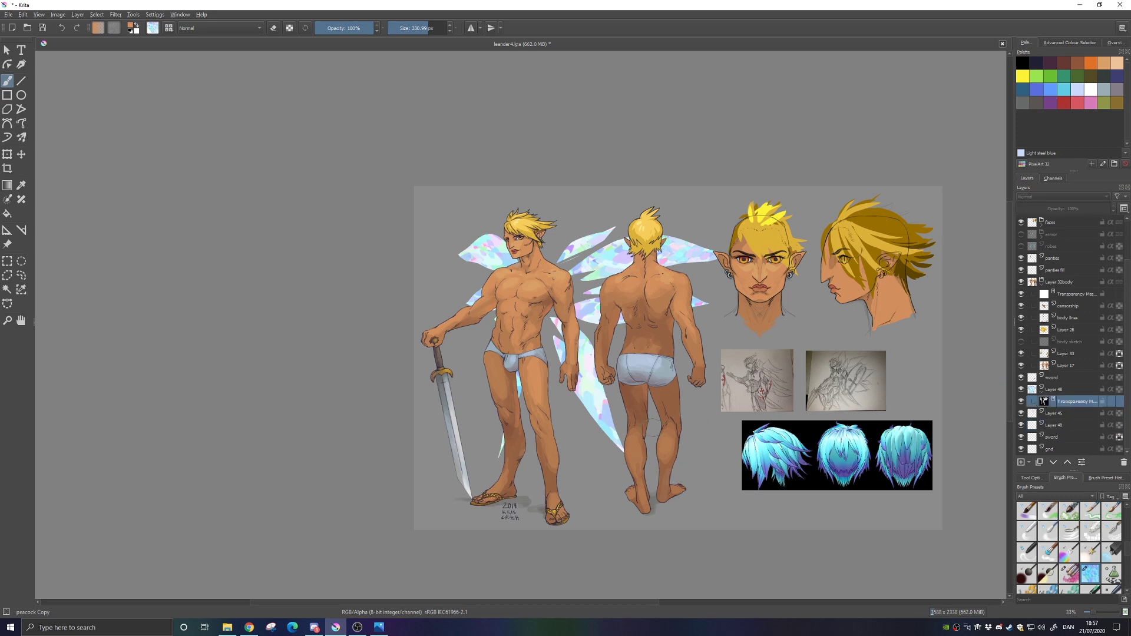
key(plus)
key(plus)
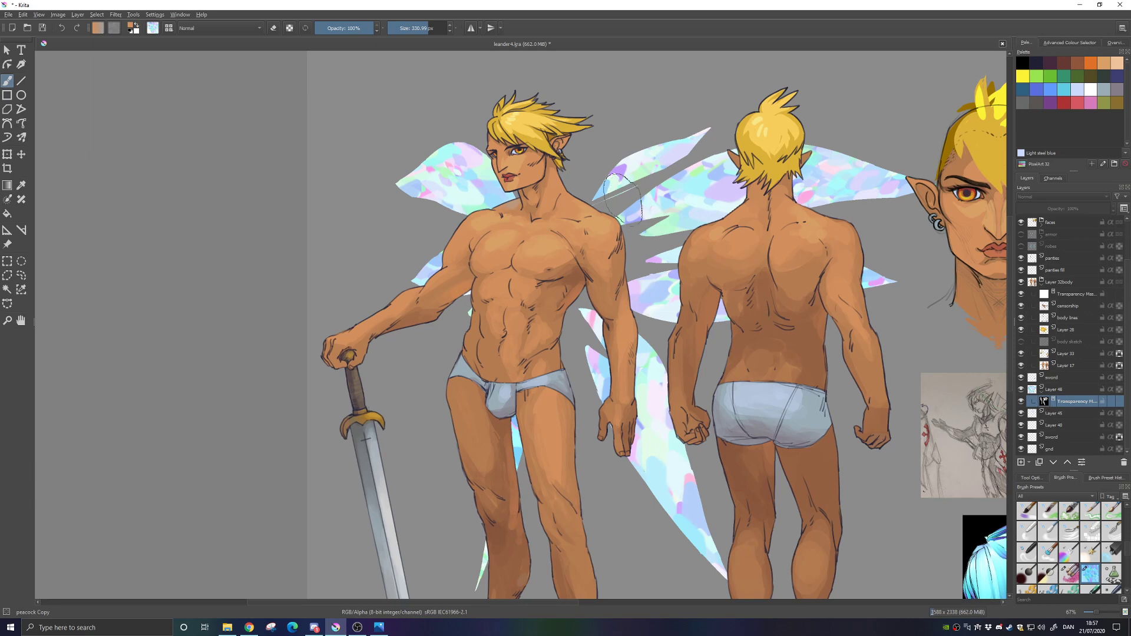
right_click(620, 201)
click(676, 183)
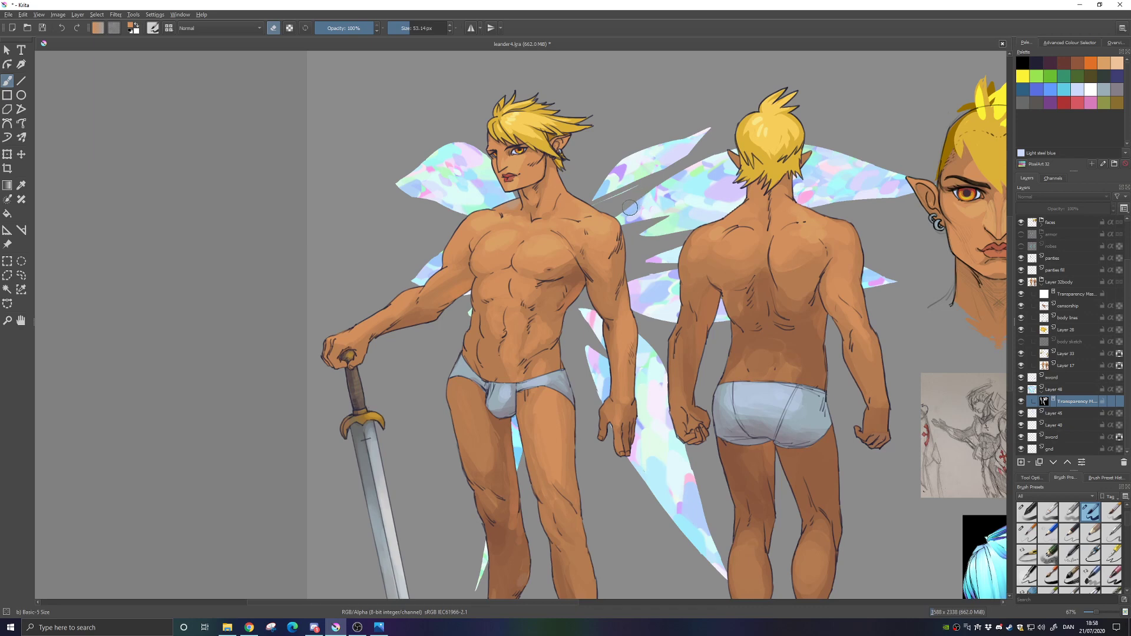
key(e)
key(d)
drag(608, 199, 637, 186)
Hide and reshow the layer directly below the transparency mask to compare the wings, select it, and turn on eraser mode
click(1020, 413)
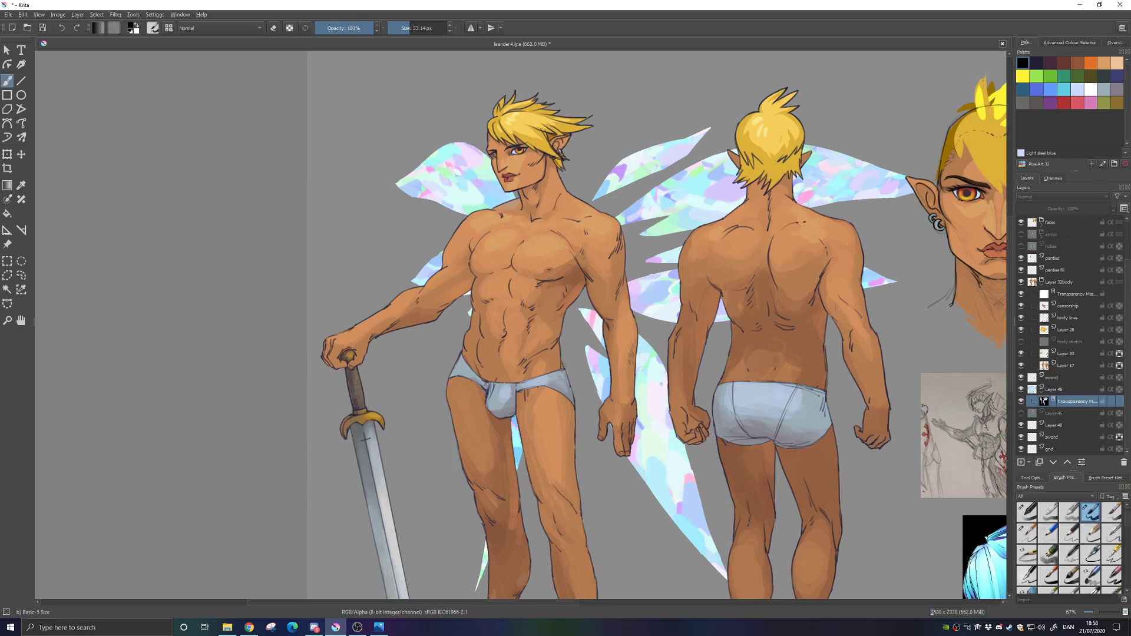
mouse_move(594, 421)
mouse_down()
mouse_move(571, 365)
mouse_move(575, 436)
mouse_up()
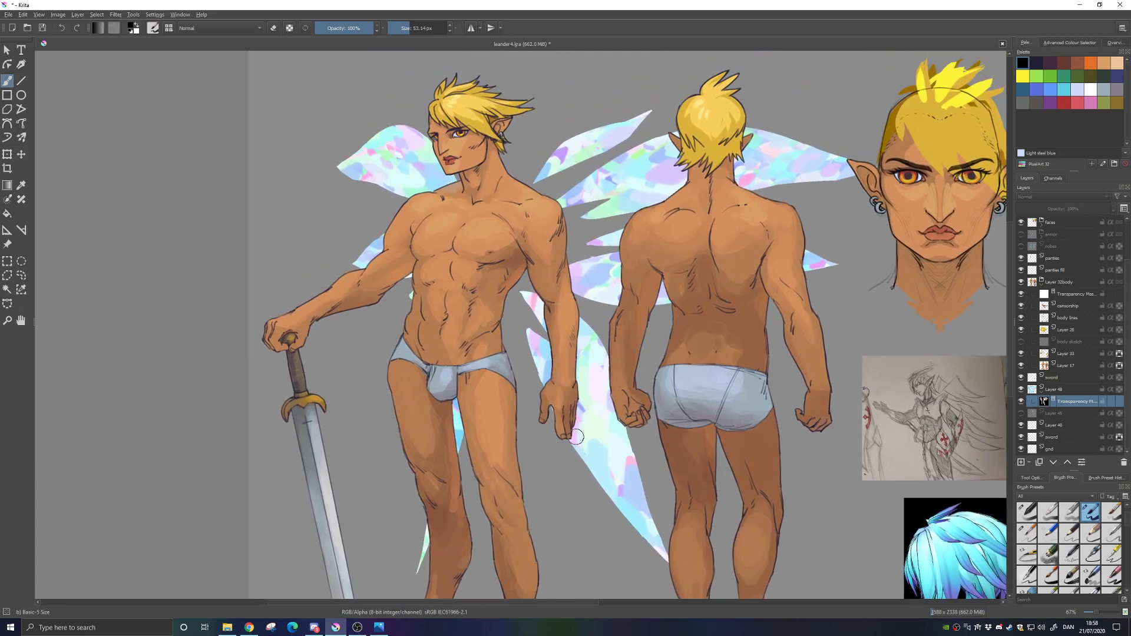
click(1021, 413)
click(1035, 416)
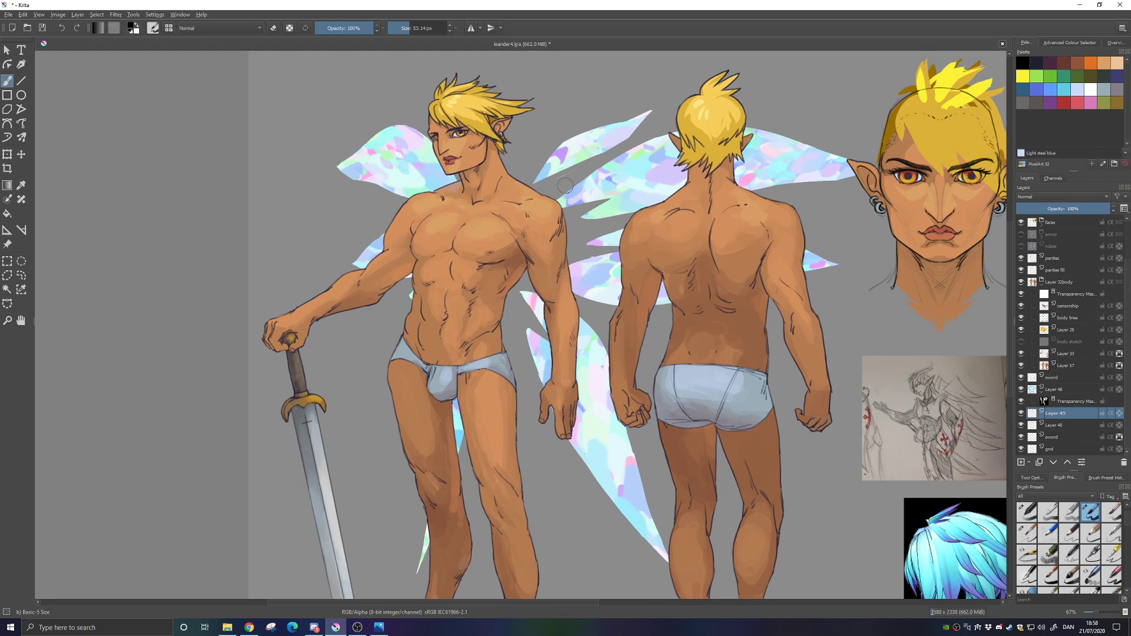
key(e)
Try an Outer Glow layer style on the layer directly below the painted feathers
right_click(1077, 414)
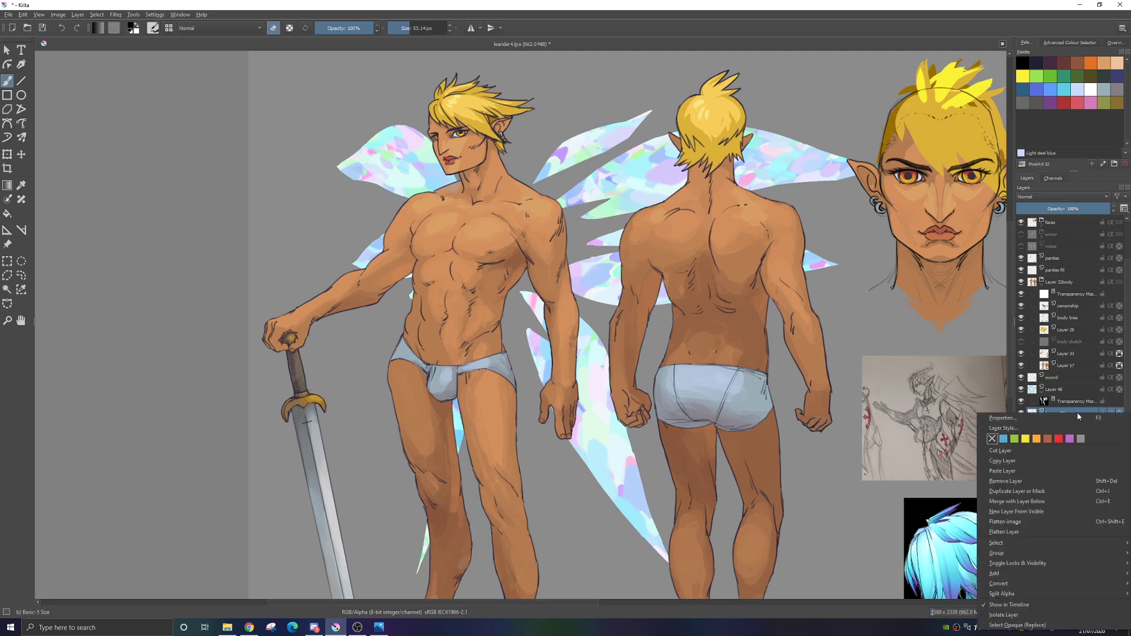
click(1048, 429)
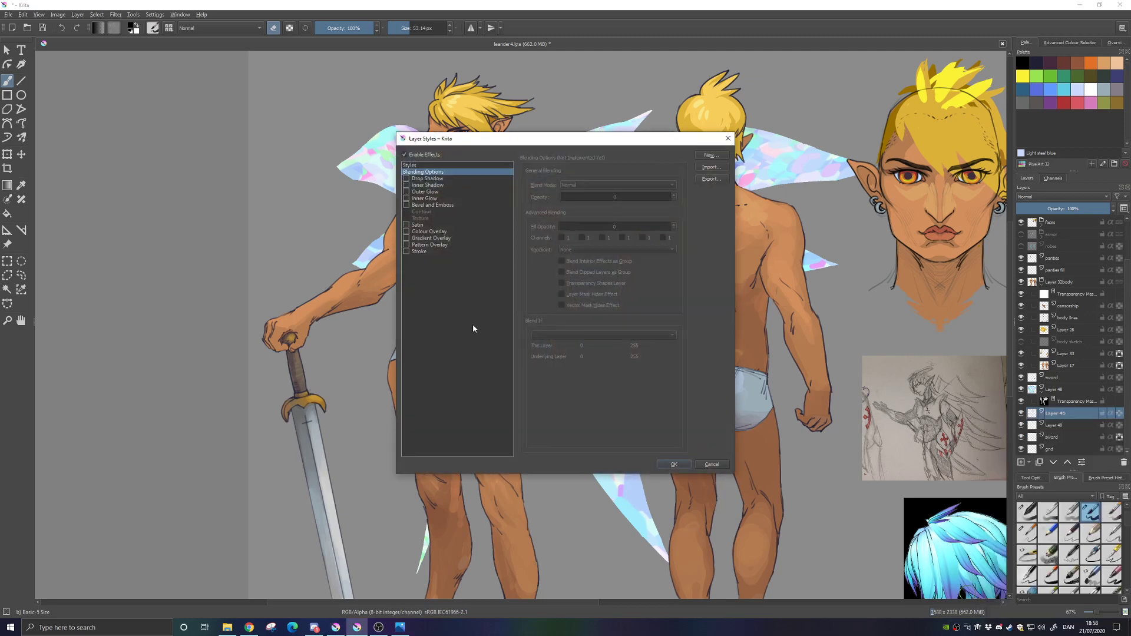
click(425, 191)
drag(430, 177, 852, 262)
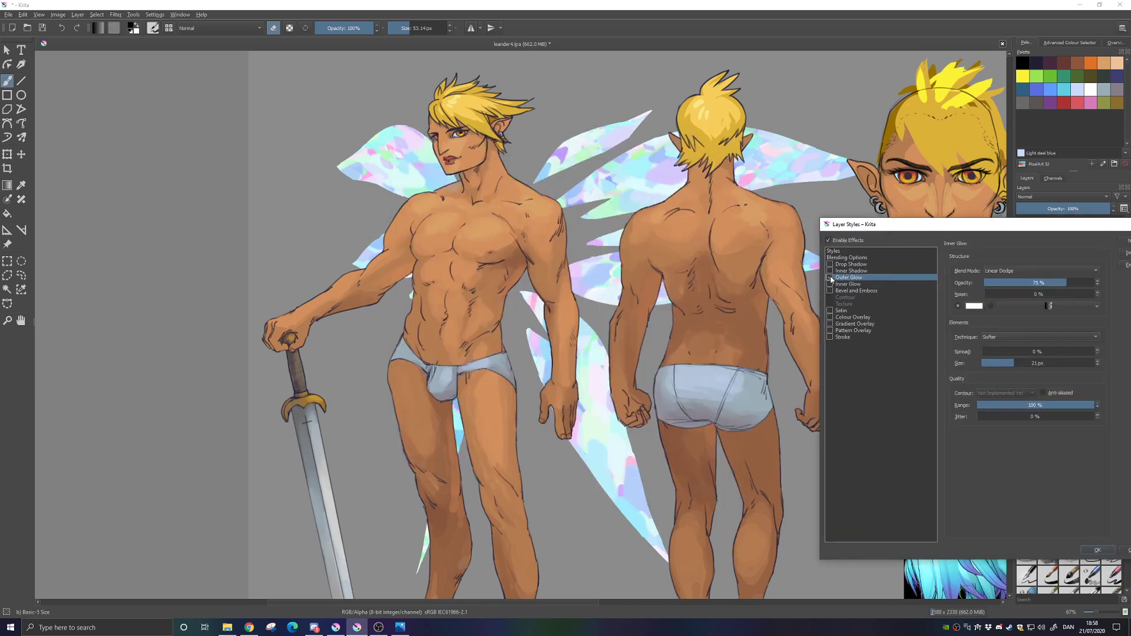
drag(890, 227, 645, 220)
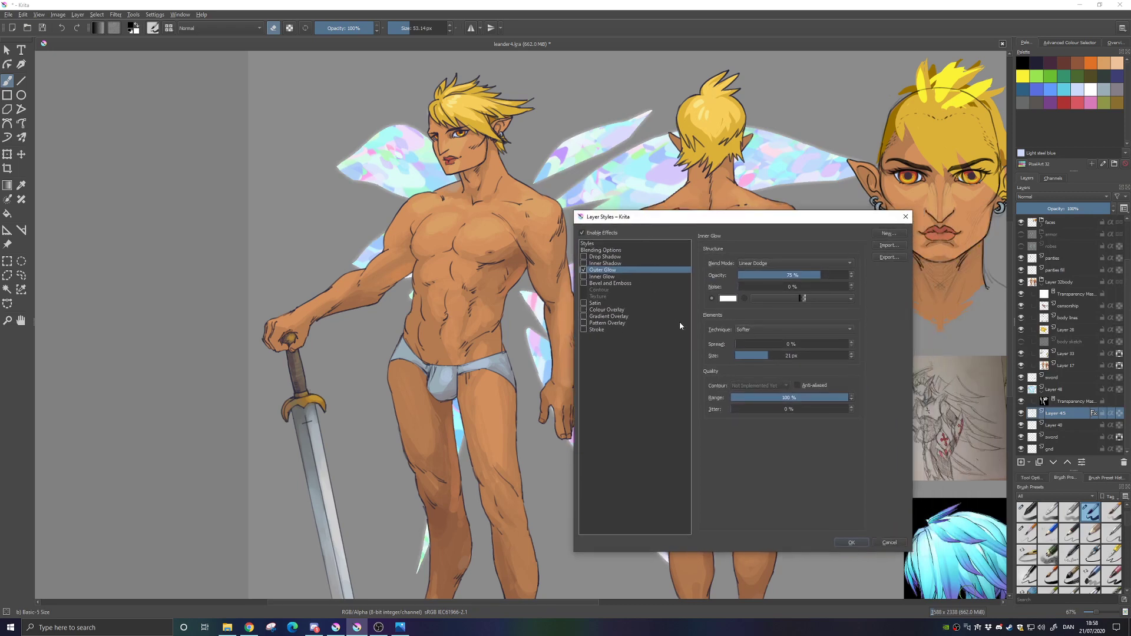
Try the Outer Glow with 4% noise, 3% spread and a size of 39 px, and close the layer styles
click(739, 345)
click(779, 357)
click(749, 287)
drag(748, 290, 738, 295)
click(744, 287)
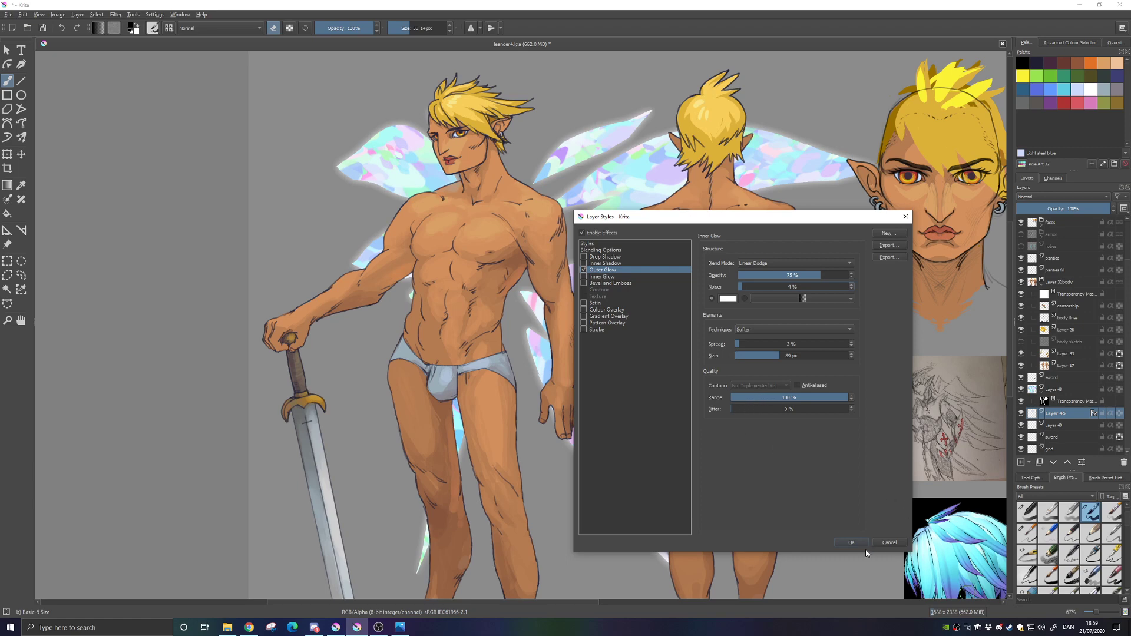
click(851, 542)
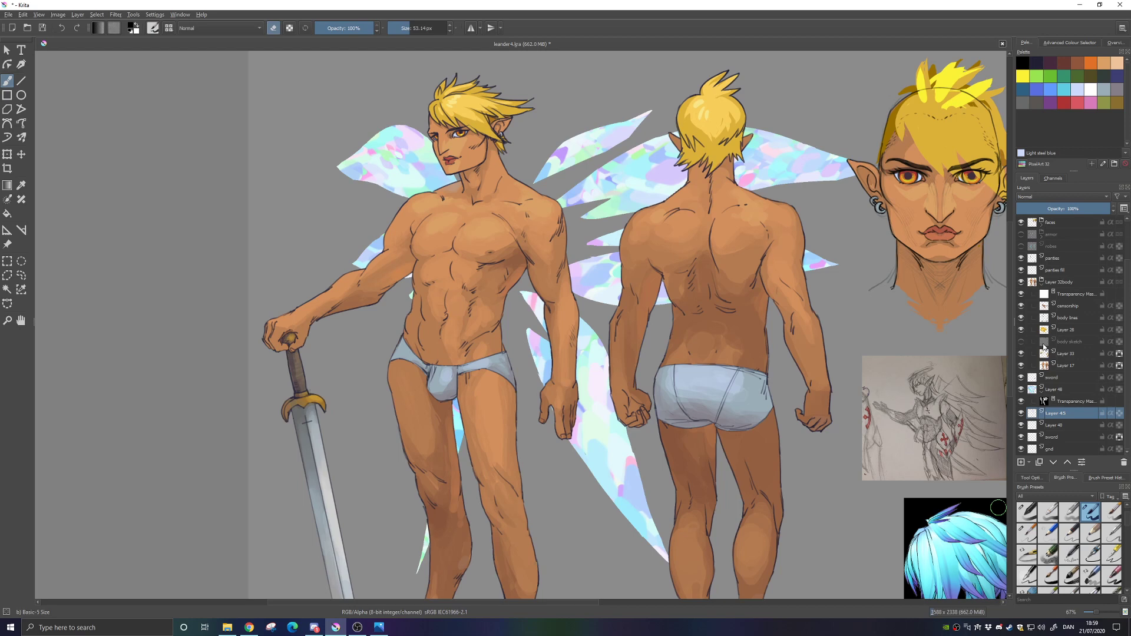
Enable an Outer Glow layer style on the painted wing feather layer
right_click(1064, 389)
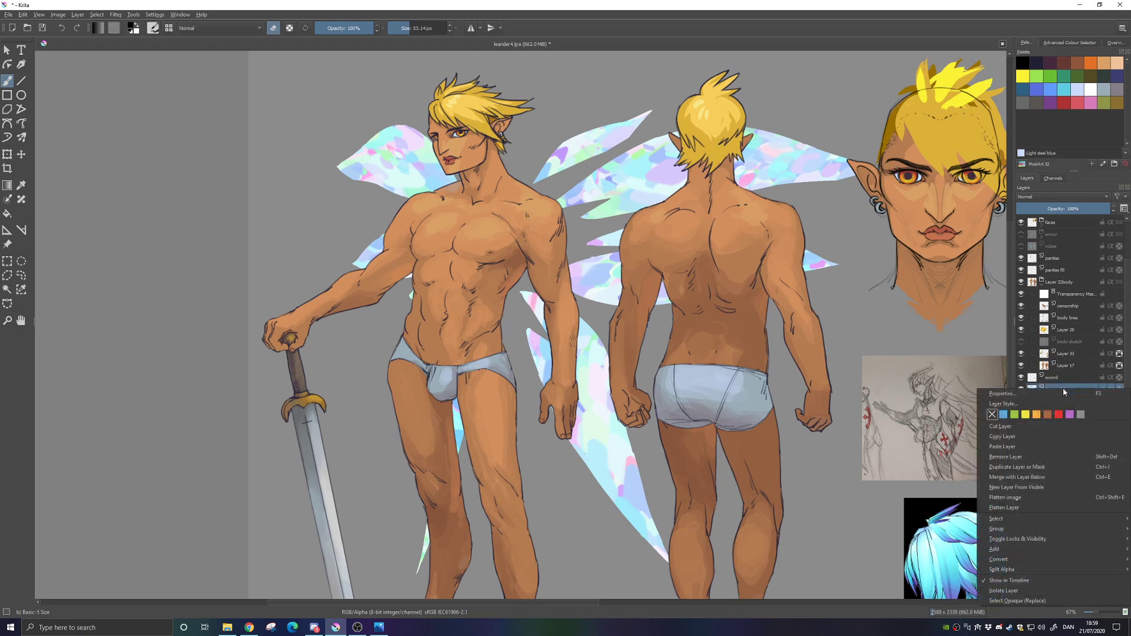
click(1003, 403)
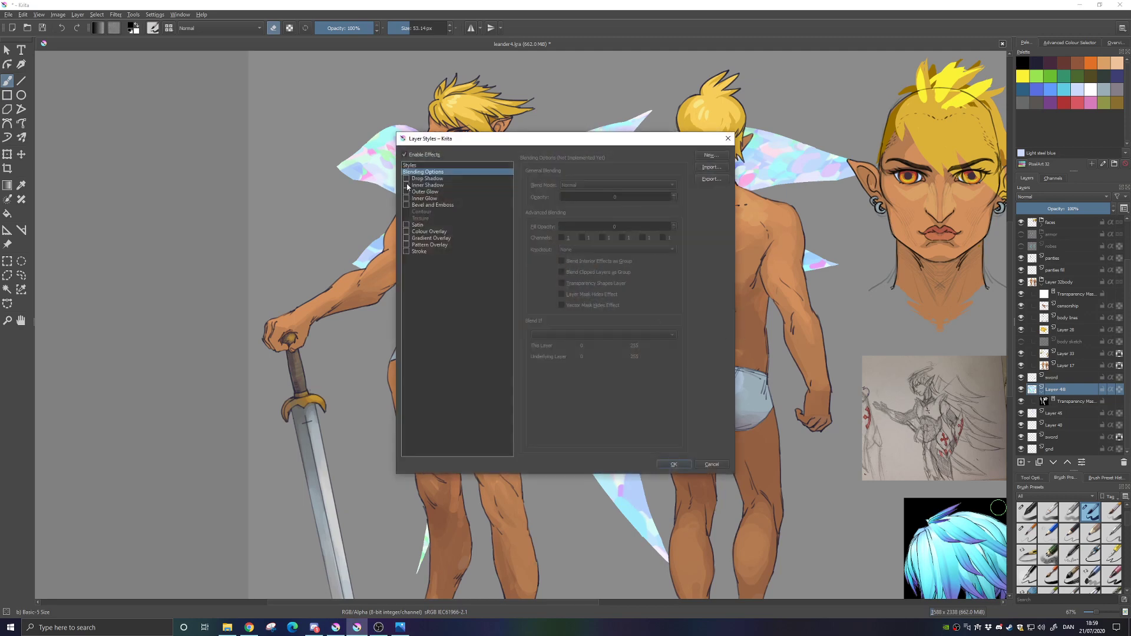
click(429, 193)
drag(483, 151, 807, 217)
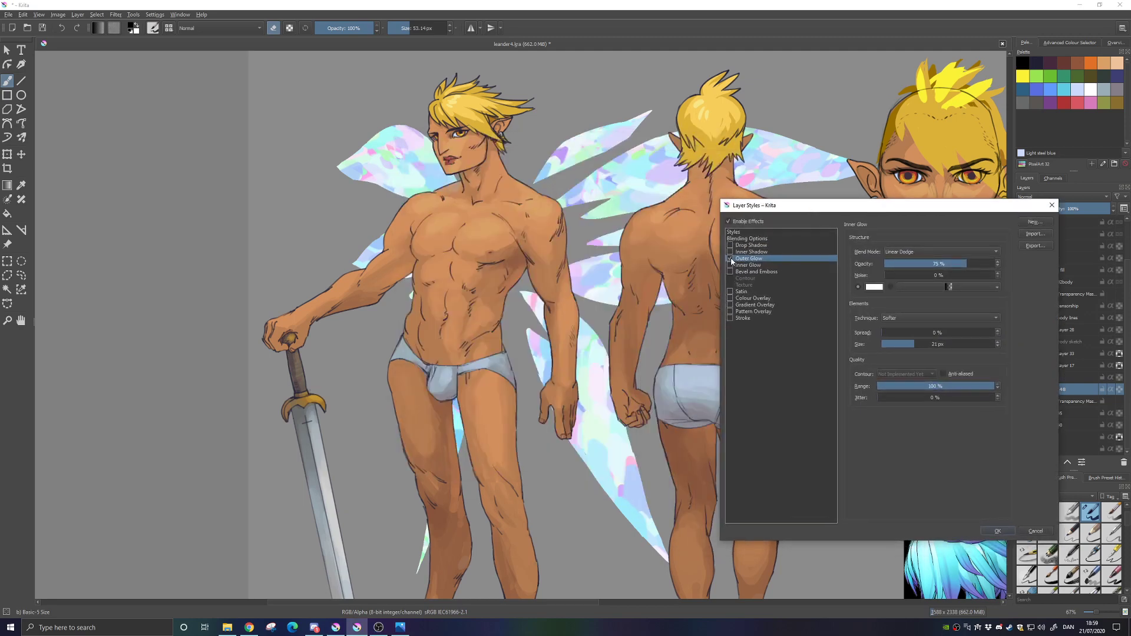
click(730, 259)
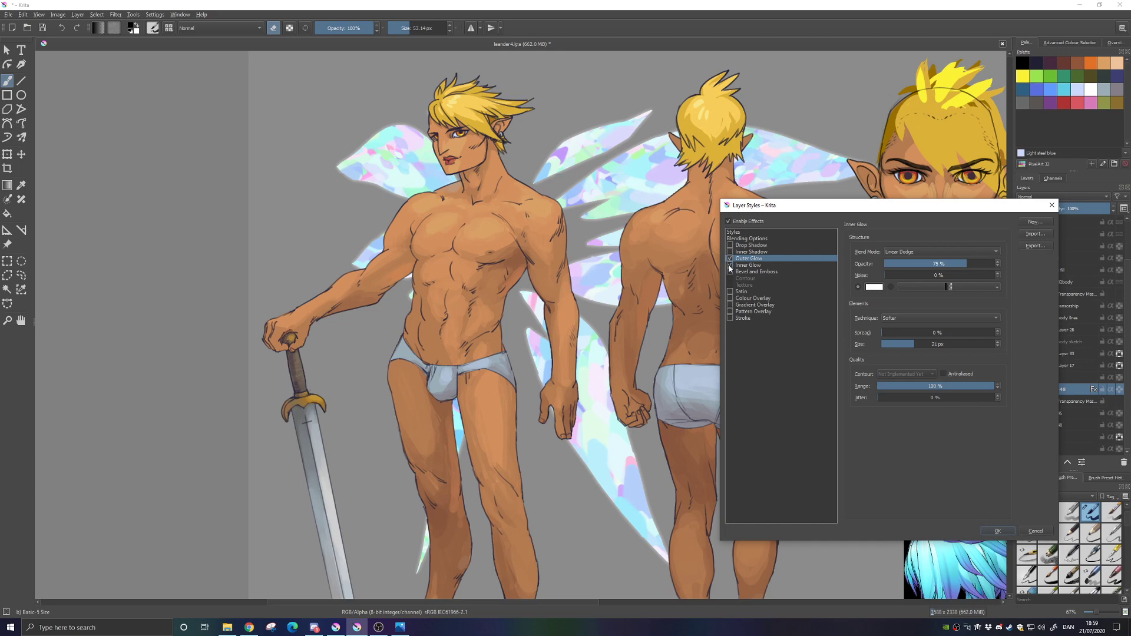
Enable an Inner Glow on the painted wing feather layer with 5% choke and the palette's light steel blue as its colour
click(740, 266)
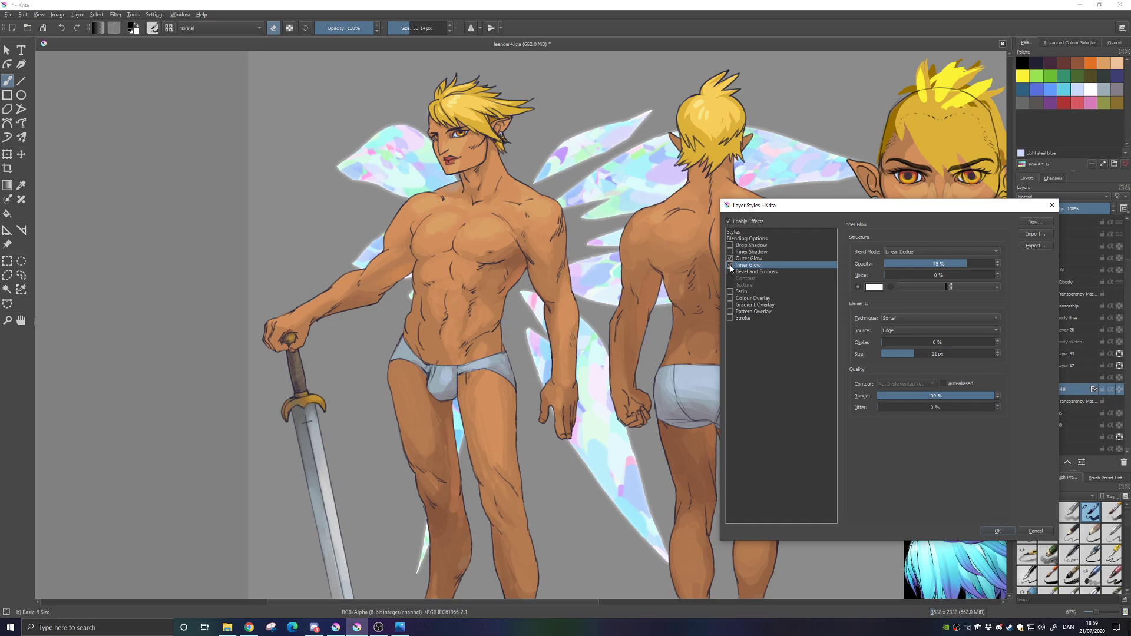
click(886, 343)
click(730, 265)
click(874, 288)
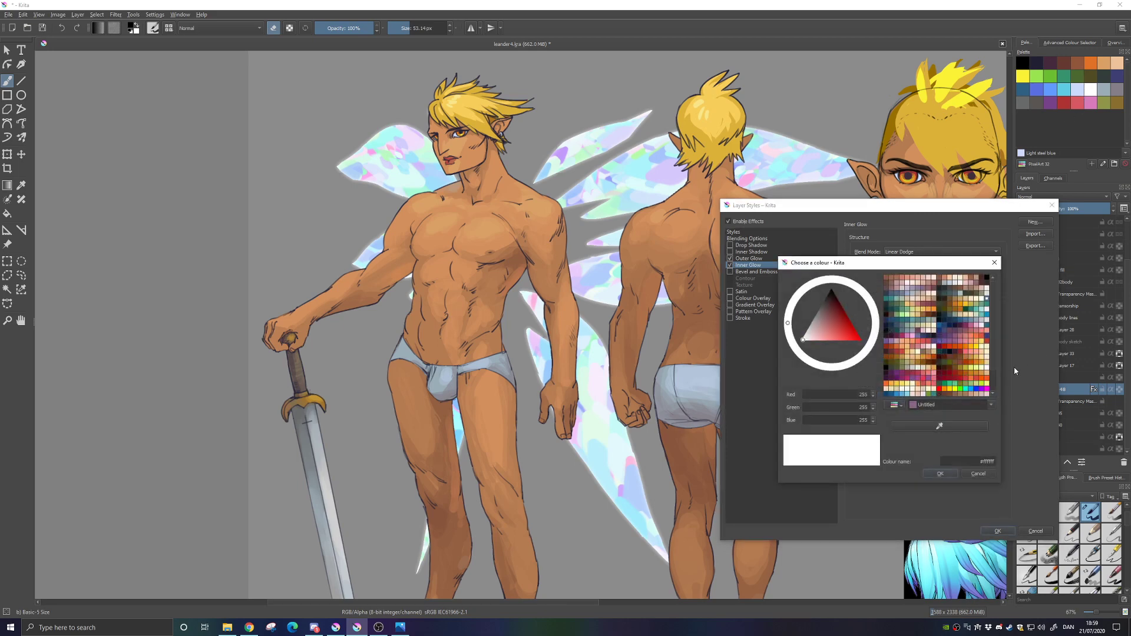
click(950, 428)
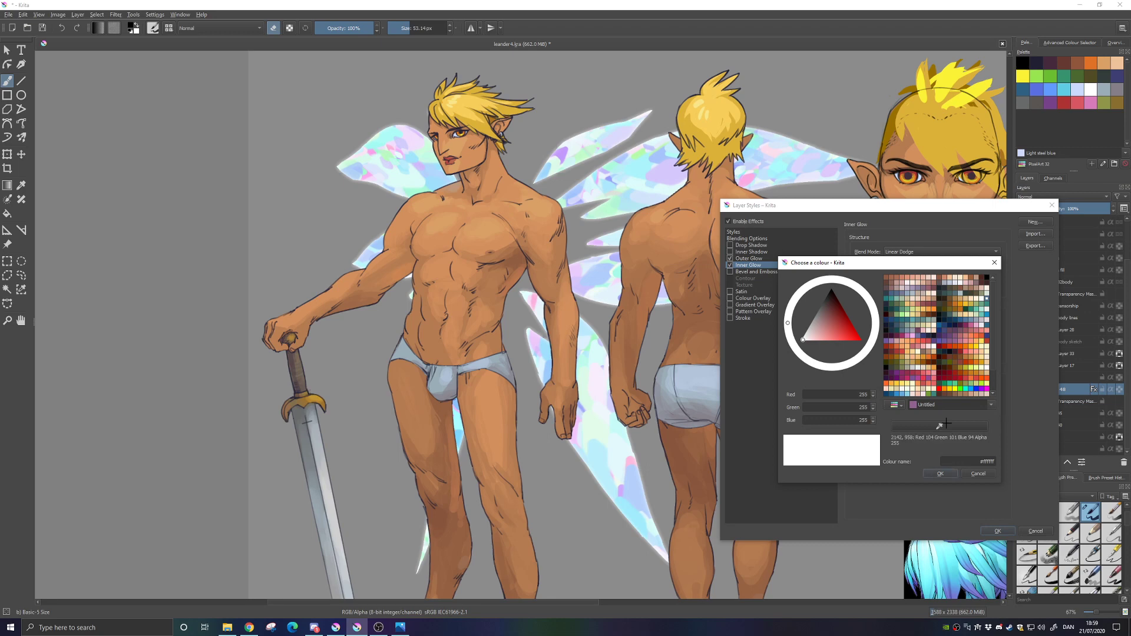
click(1078, 89)
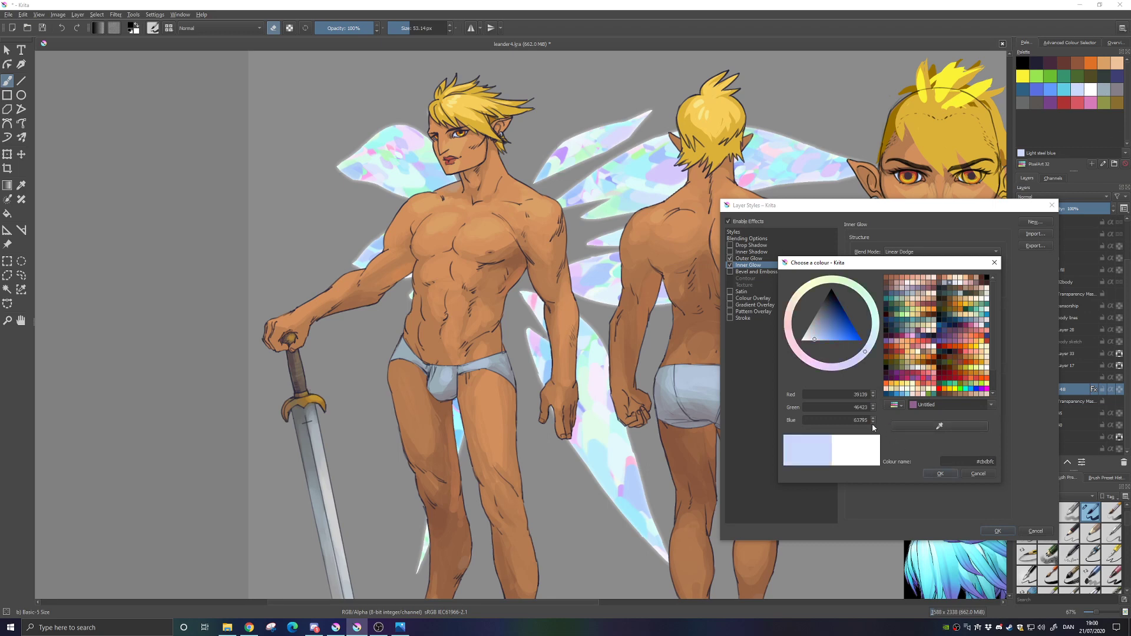
click(939, 475)
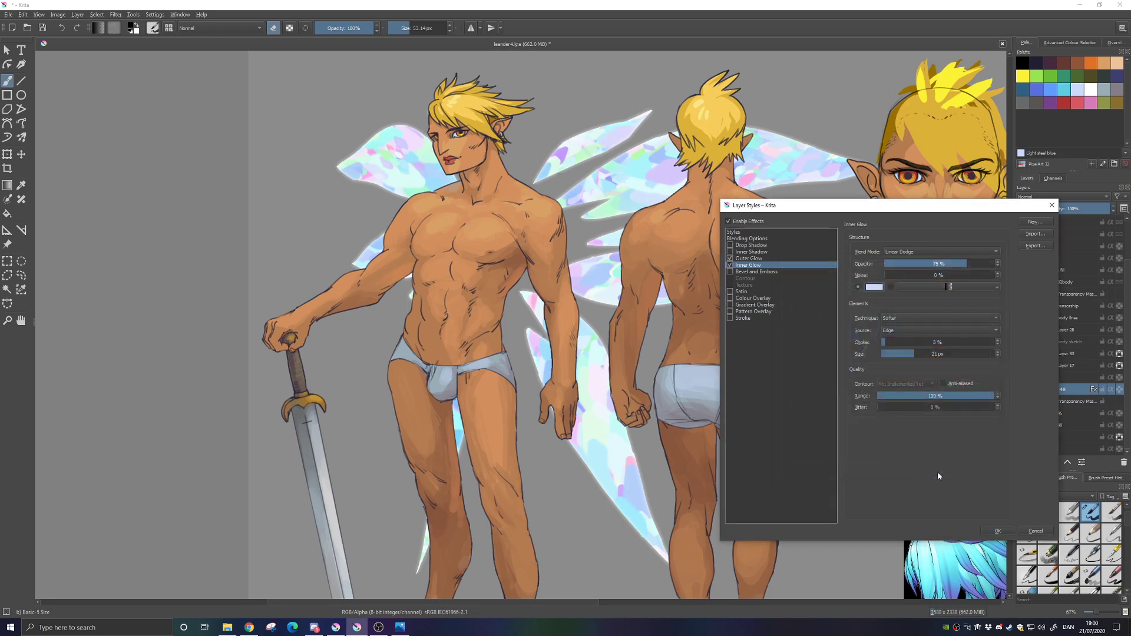
Change the Outer Glow colour to the same light steel blue from the palette and apply the layer styles
click(754, 258)
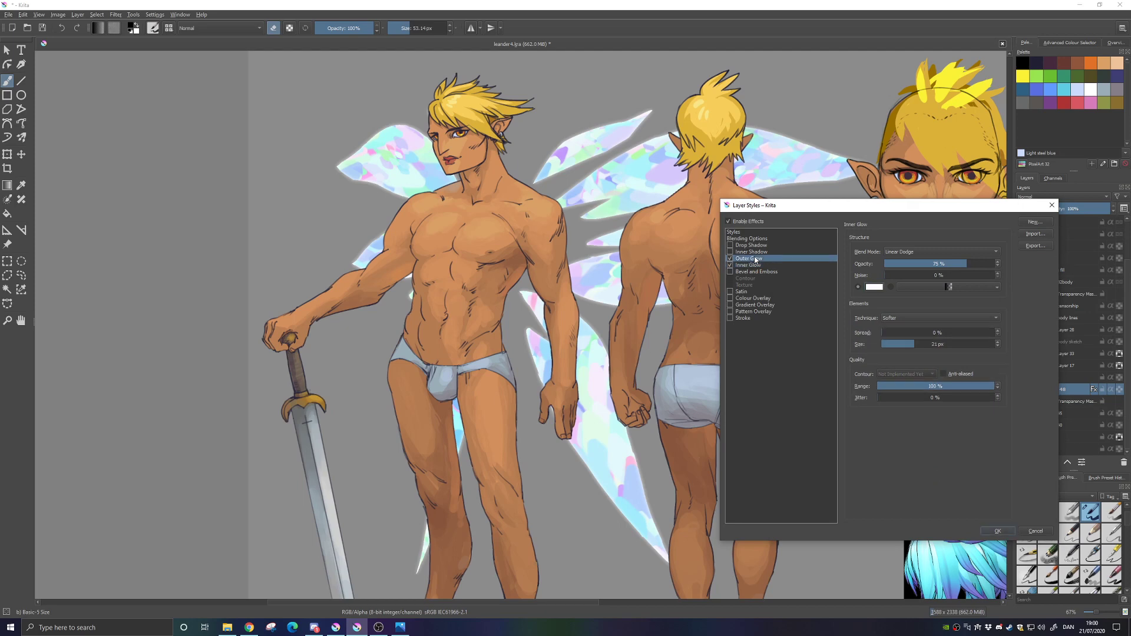
click(871, 287)
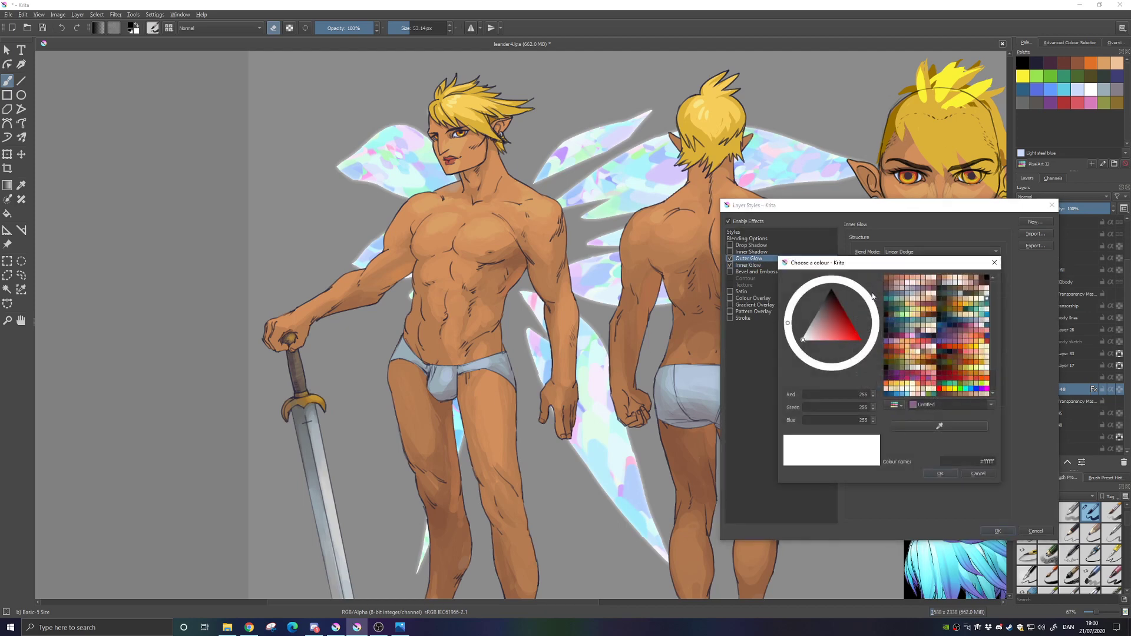
click(941, 425)
click(1079, 92)
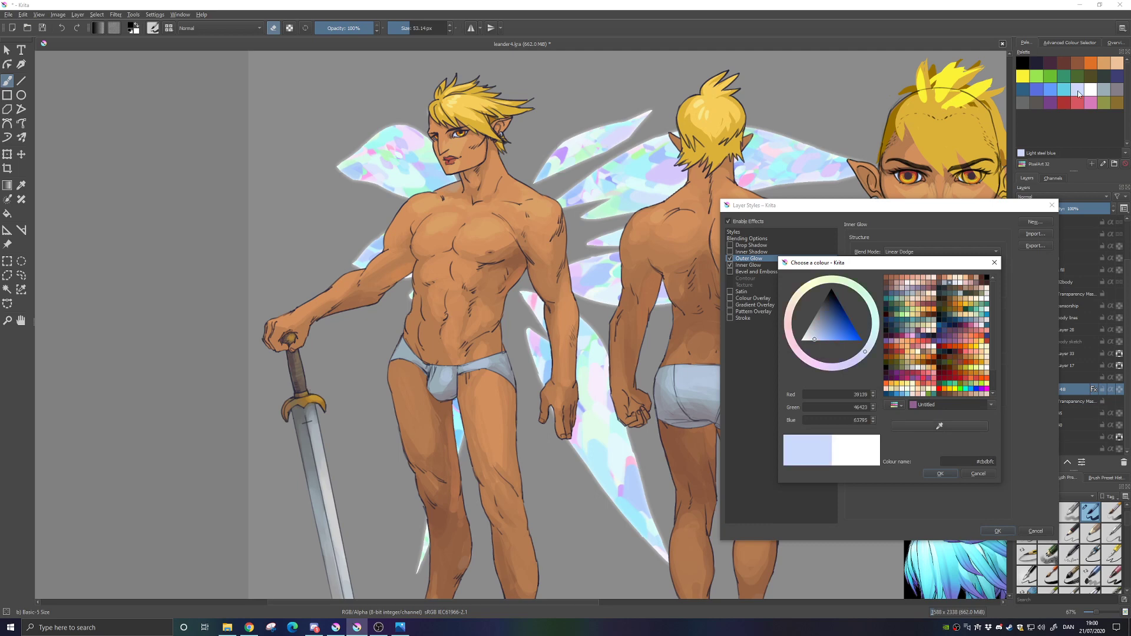
click(936, 475)
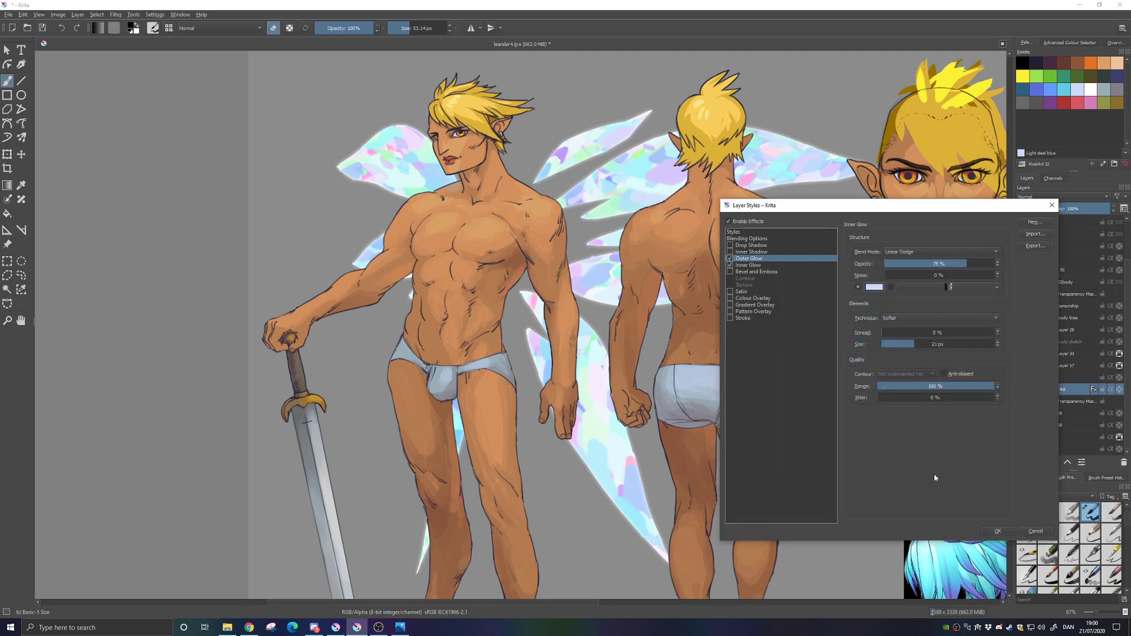
click(993, 531)
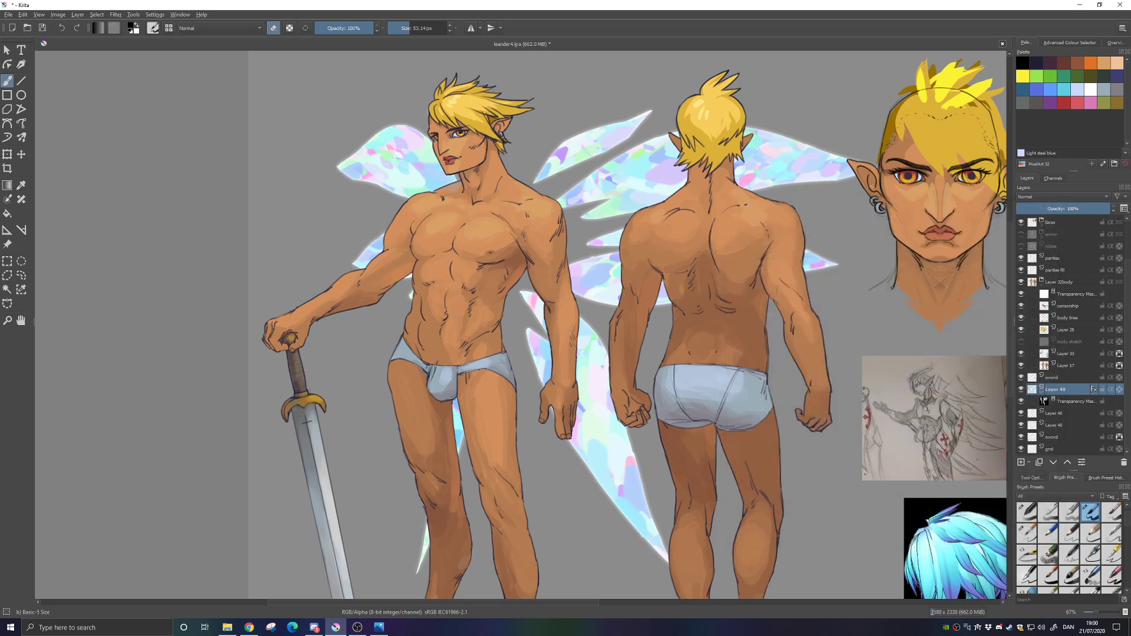
Hide the face layer inside the faces group and the whole references group
key(alt+Tab)
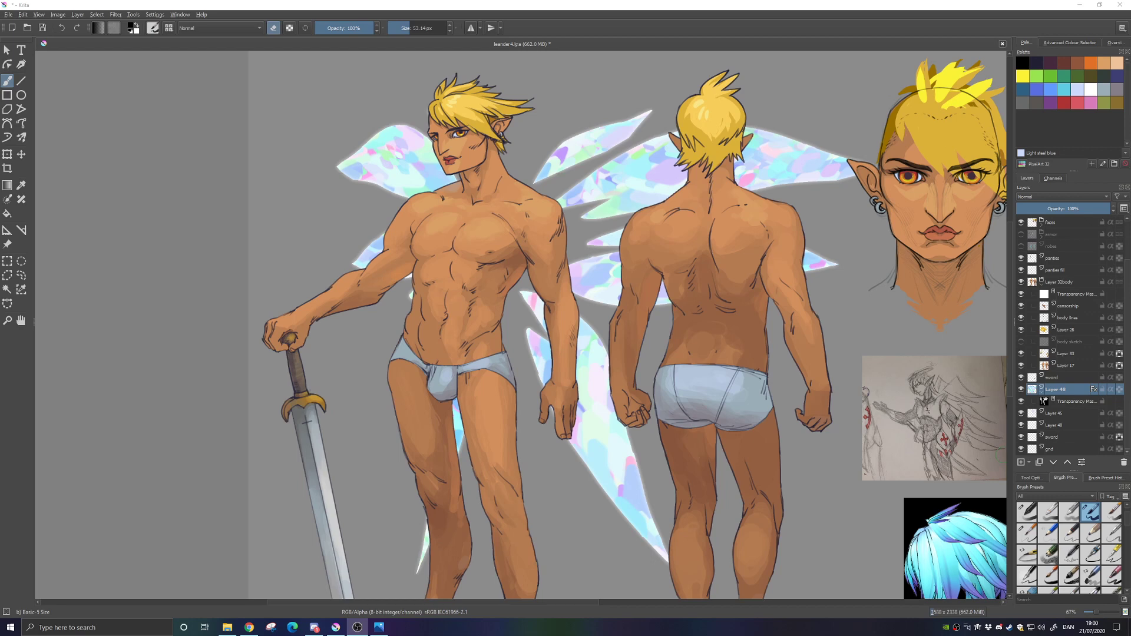
scroll(1097, 301, up, 2)
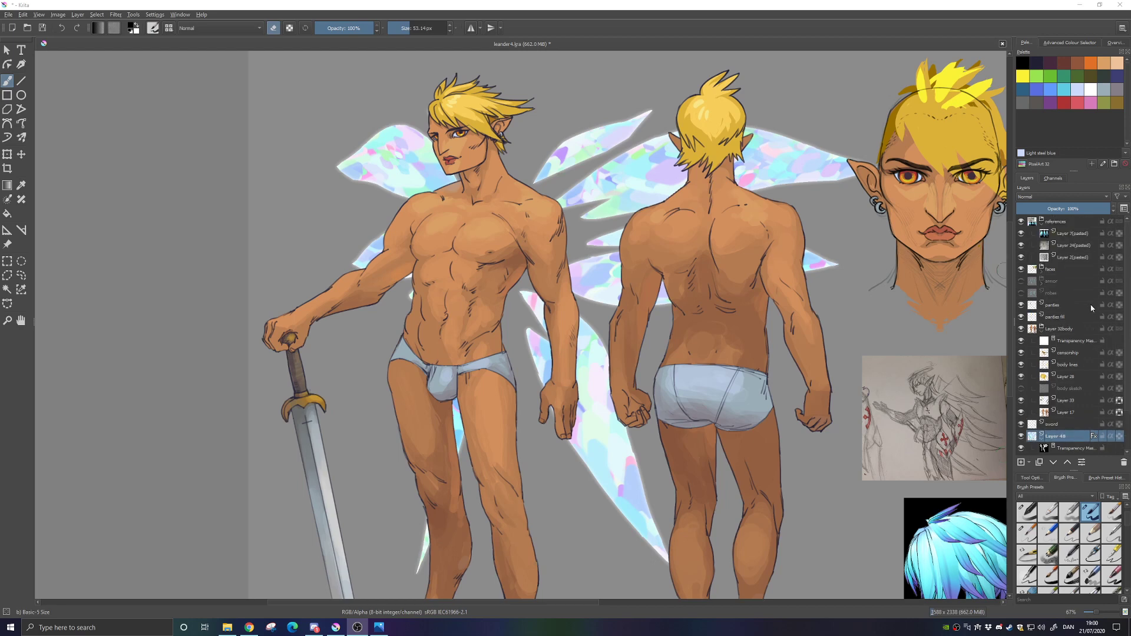
click(1041, 269)
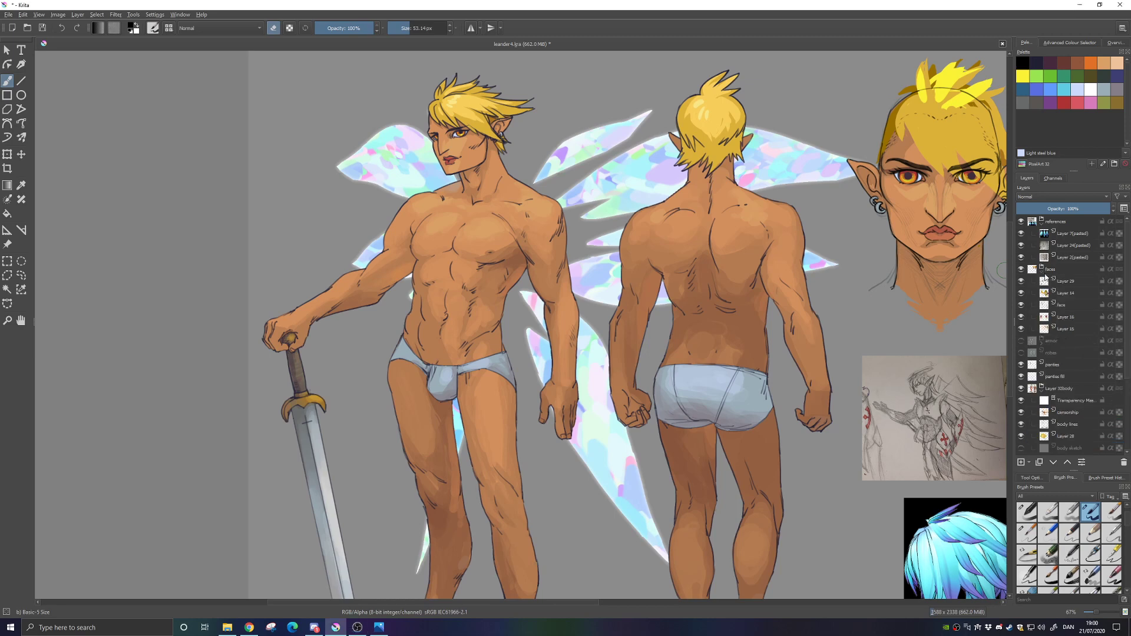
click(1021, 304)
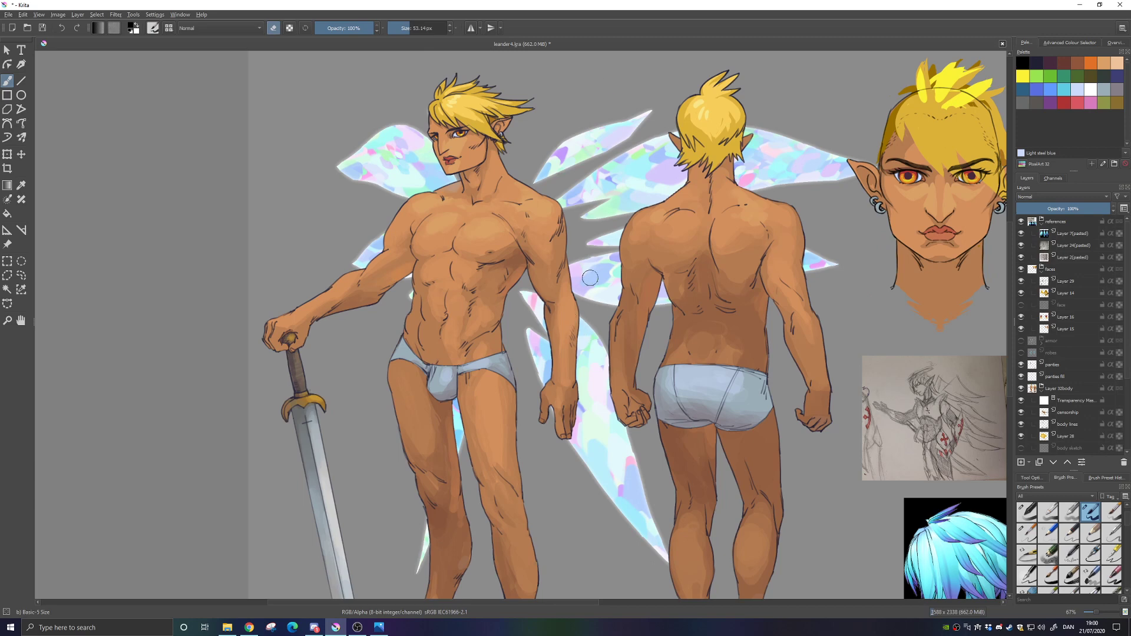
scroll(625, 319, down, 2)
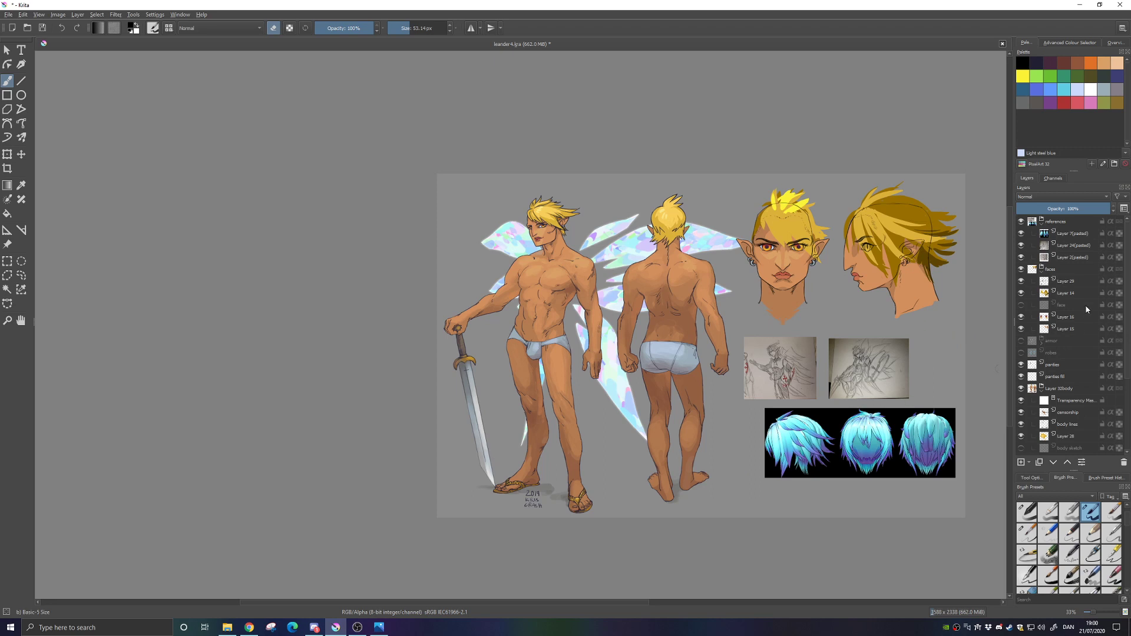
click(1021, 221)
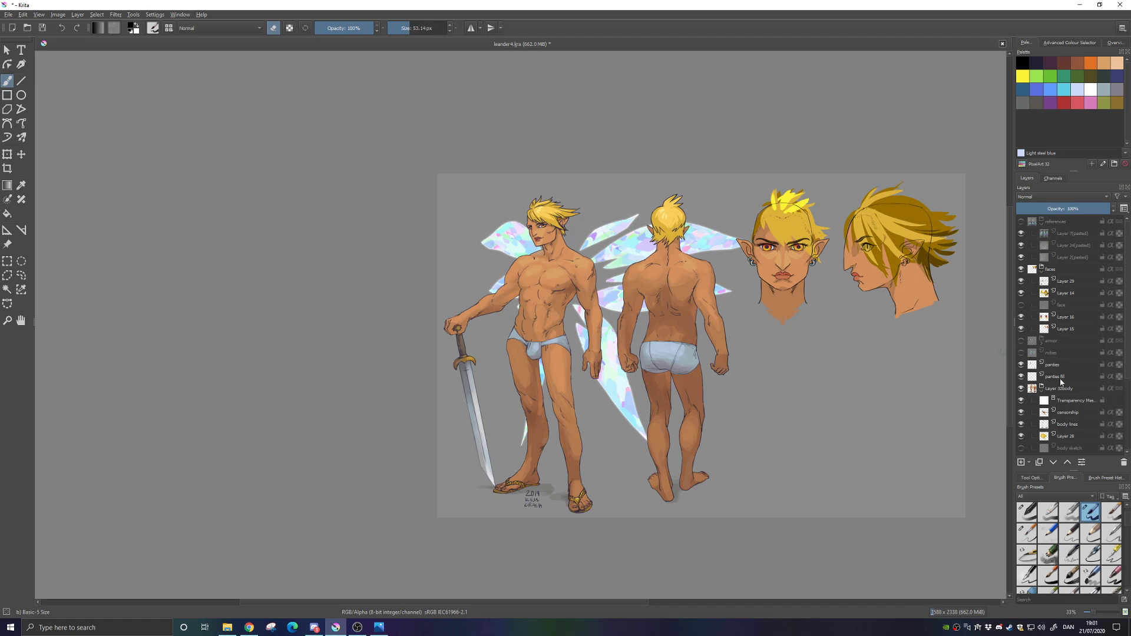
scroll(1061, 381, down, 3)
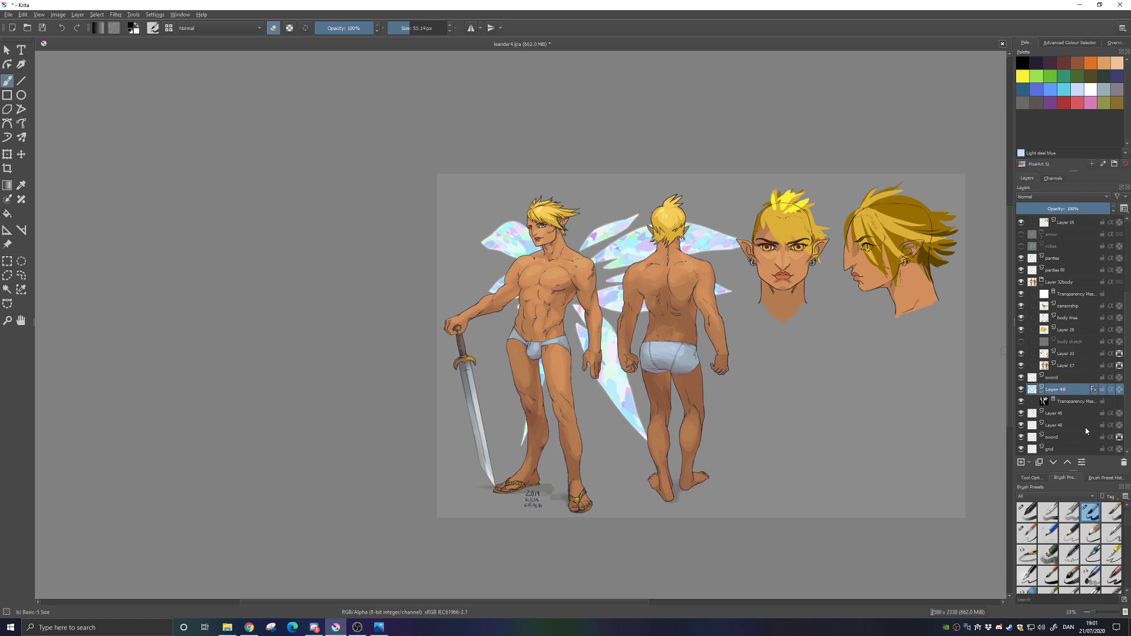
scroll(1092, 407, up, 3)
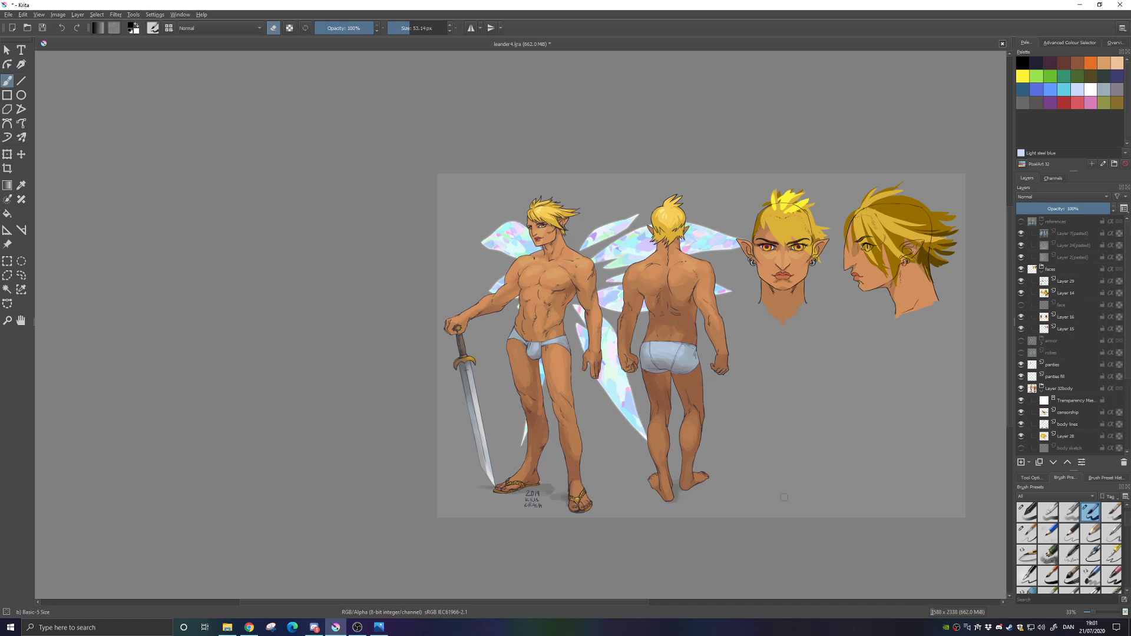
Save the document and save a copy of it as the Photoshop image leander4 in the skyAngels folder
key(ctrl+s)
click(8, 15)
click(27, 65)
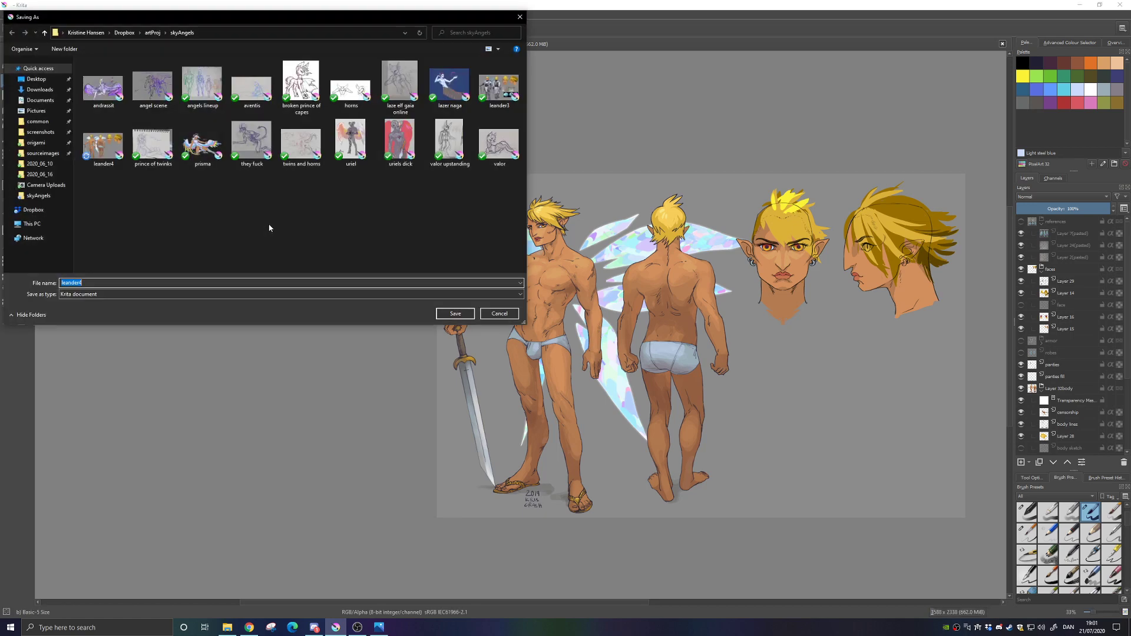
click(190, 293)
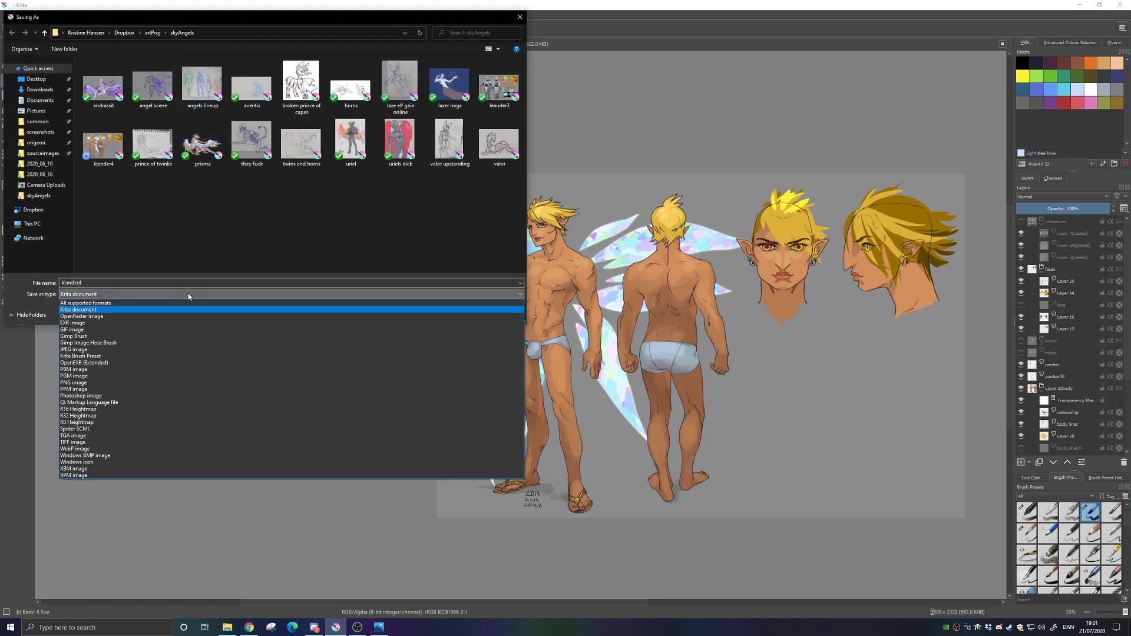
click(153, 395)
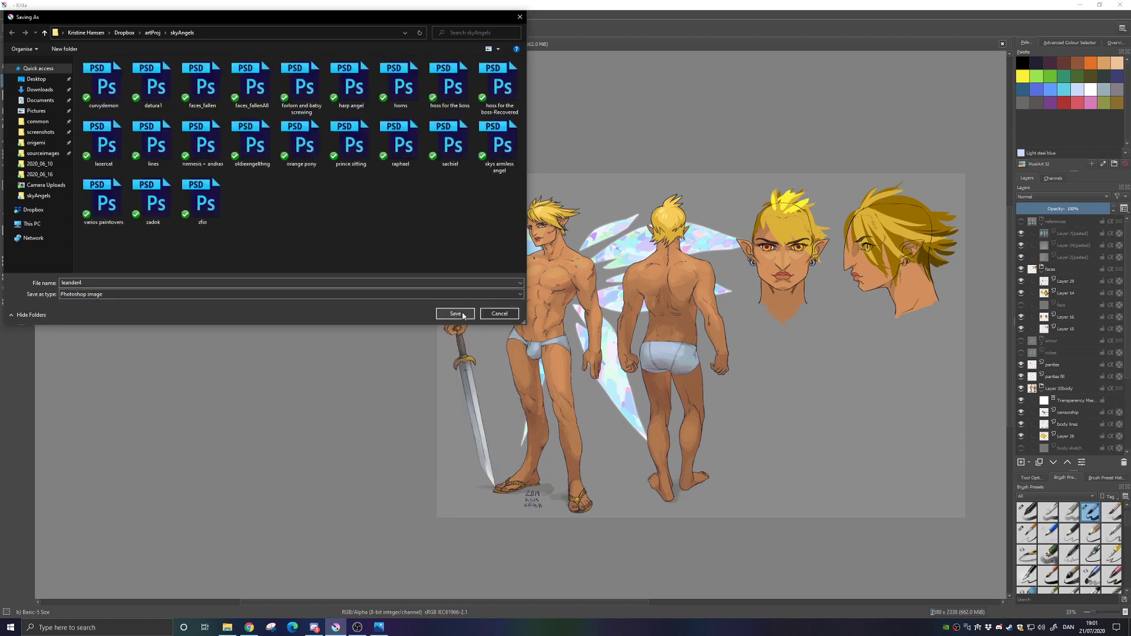
click(455, 314)
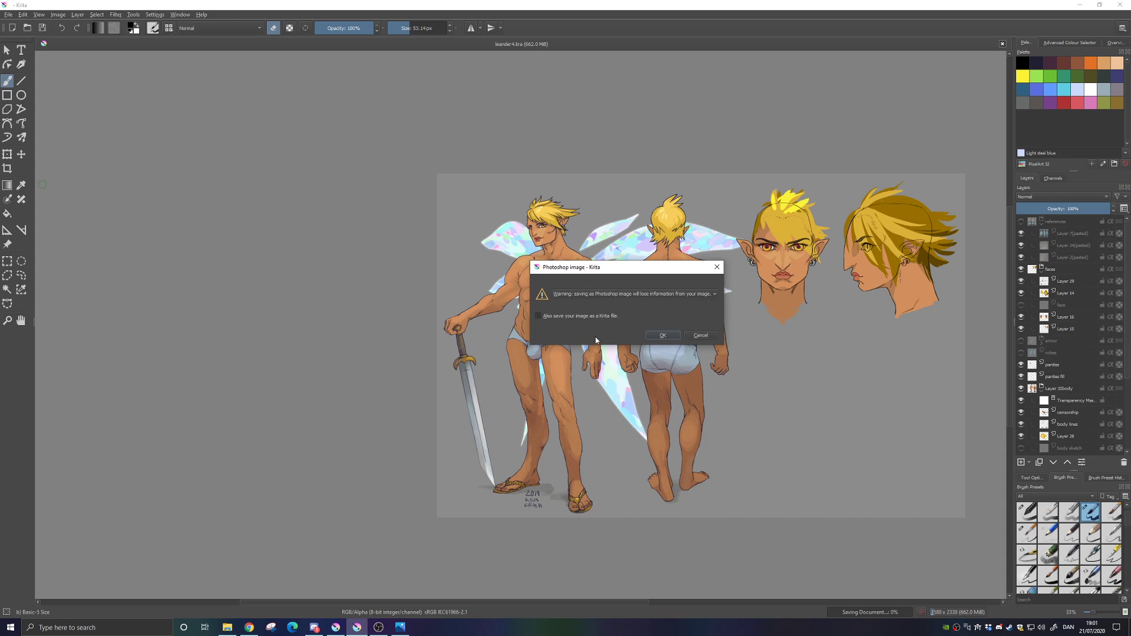
click(662, 335)
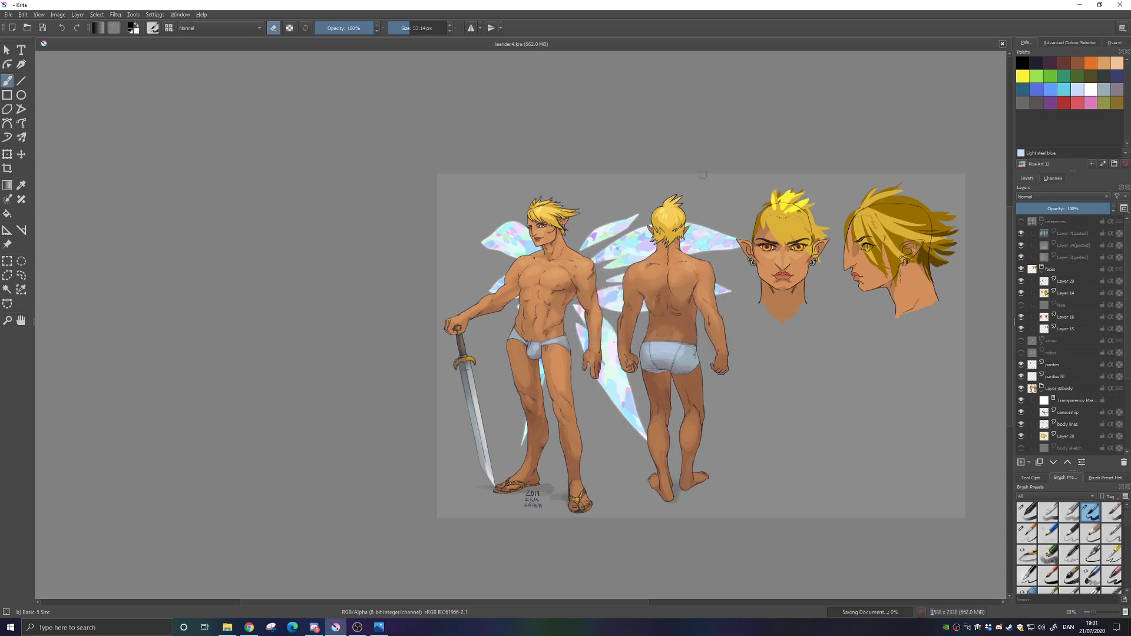
Close the Krita document and open the leander4 PSD from the skyAngels folder in Photoshop to inspect the export
click(1004, 44)
click(1080, 5)
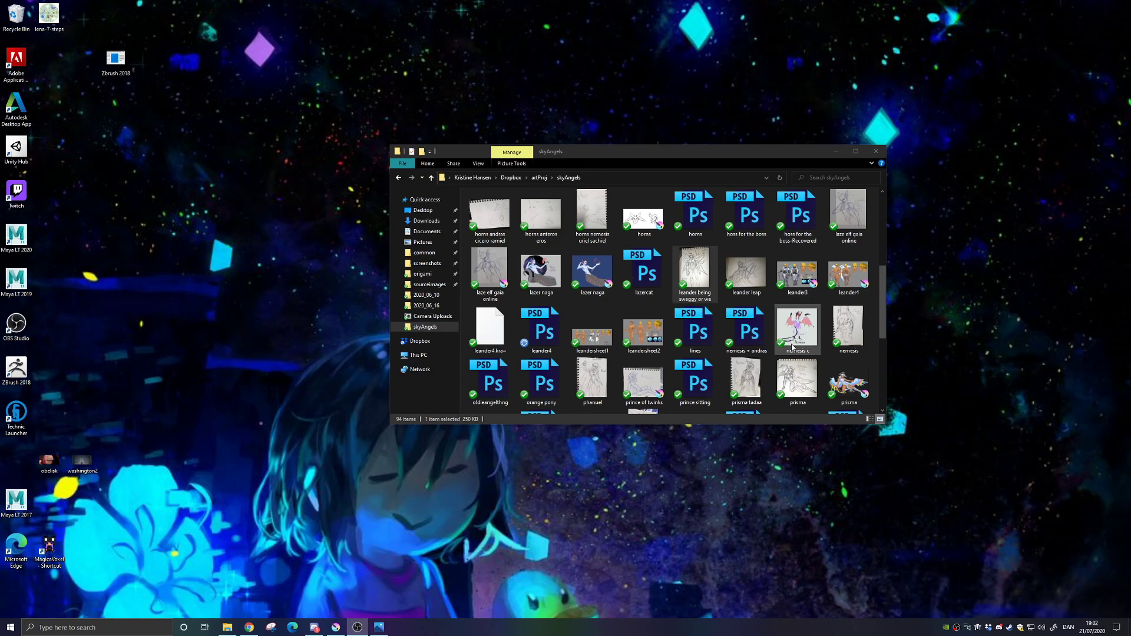
click(545, 333)
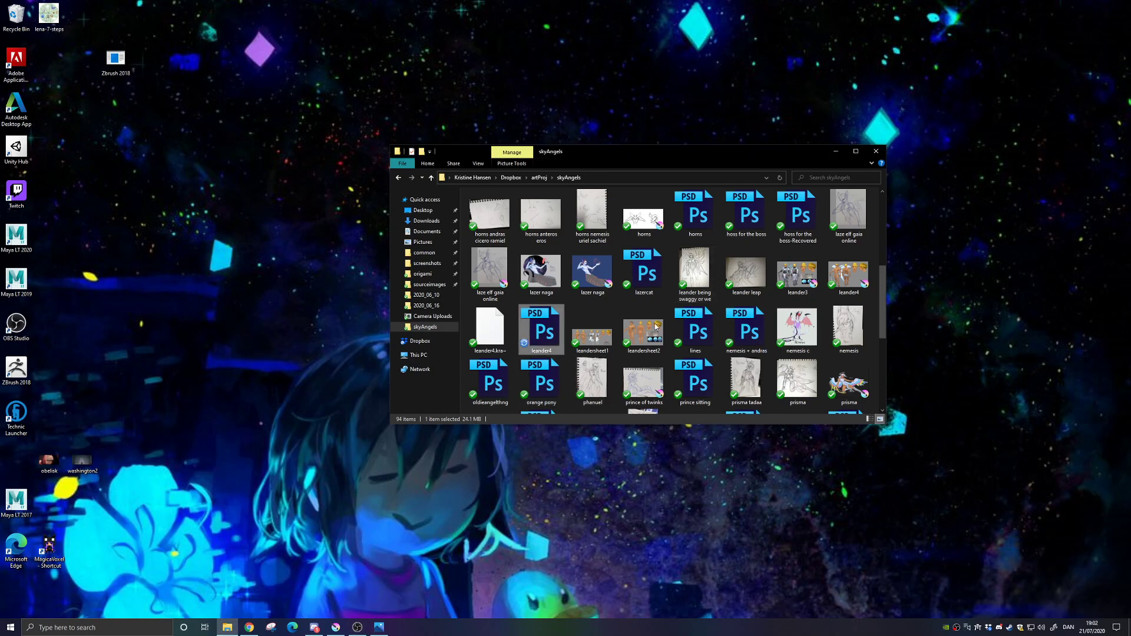
key(alt+Tab)
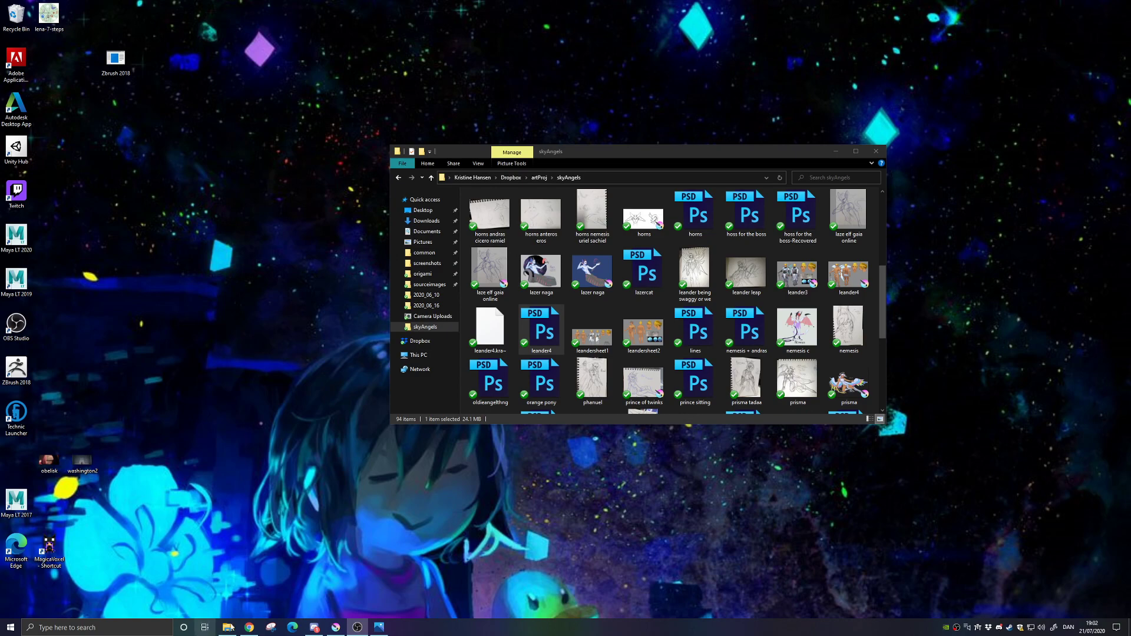
double_click(541, 332)
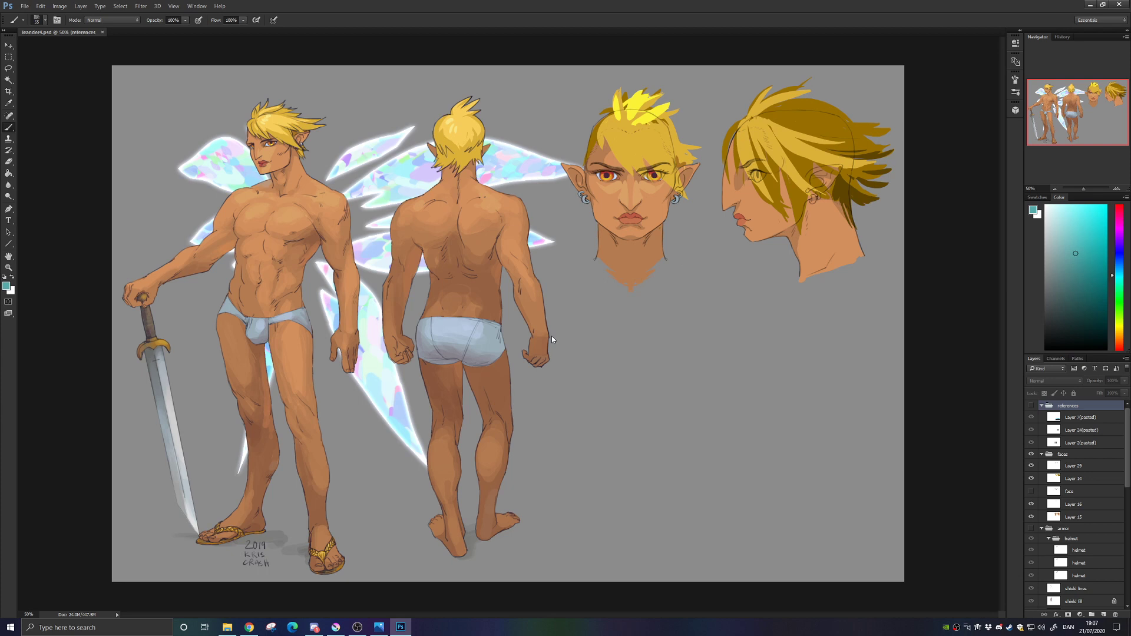
Close leander4.psd in Photoshop and reopen the leander4 Krita document from the skyAngels folder
key(alt+Tab)
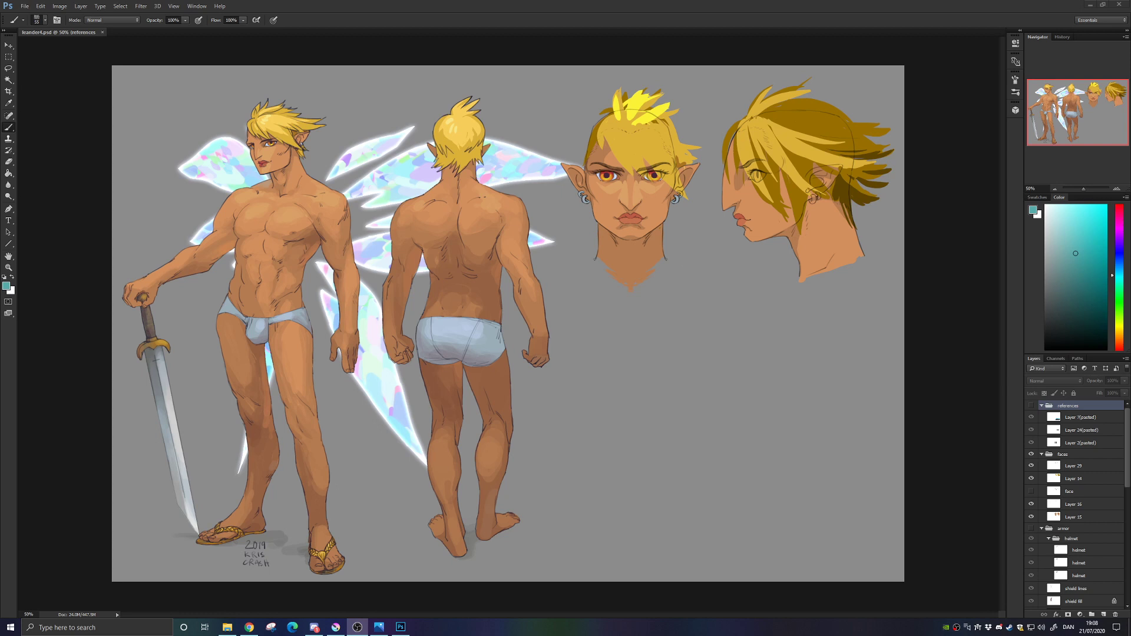
click(102, 33)
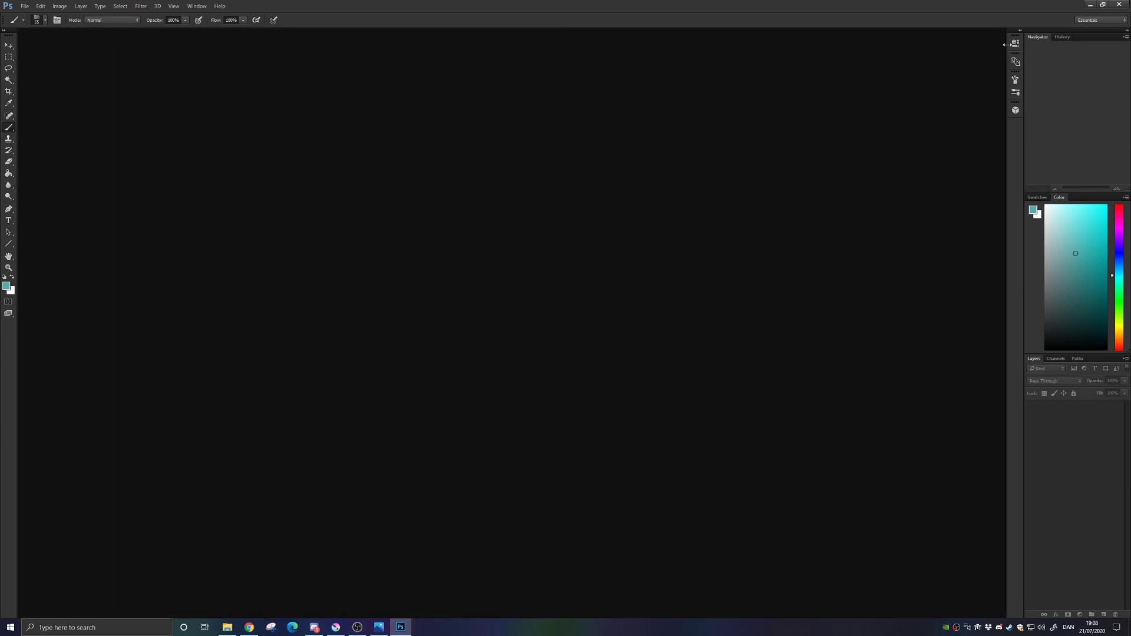
click(1089, 4)
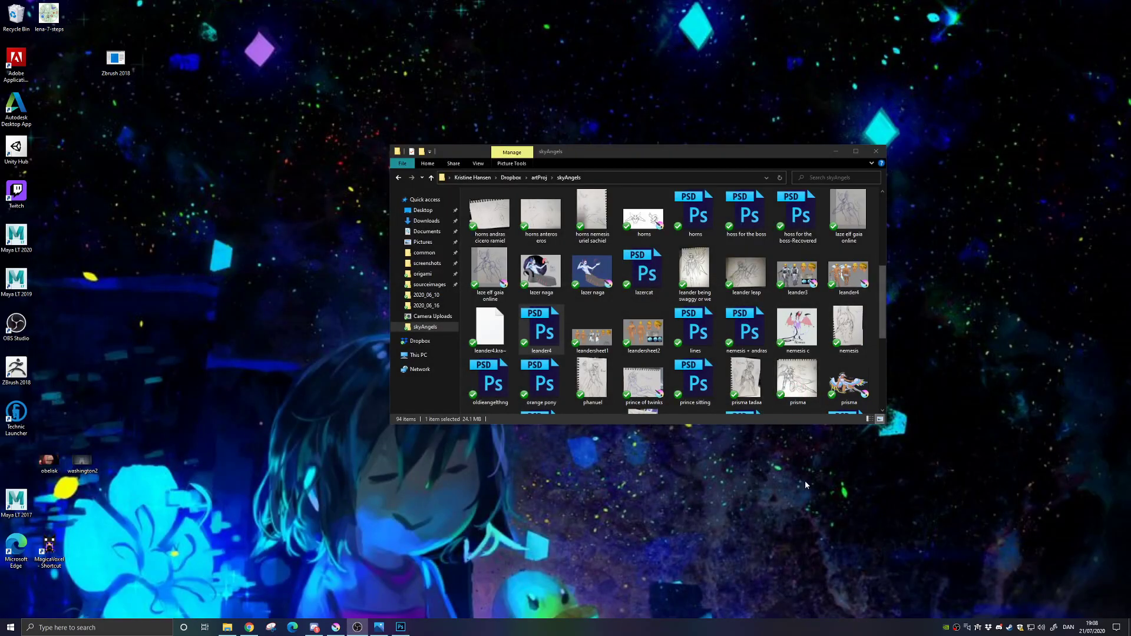
click(858, 275)
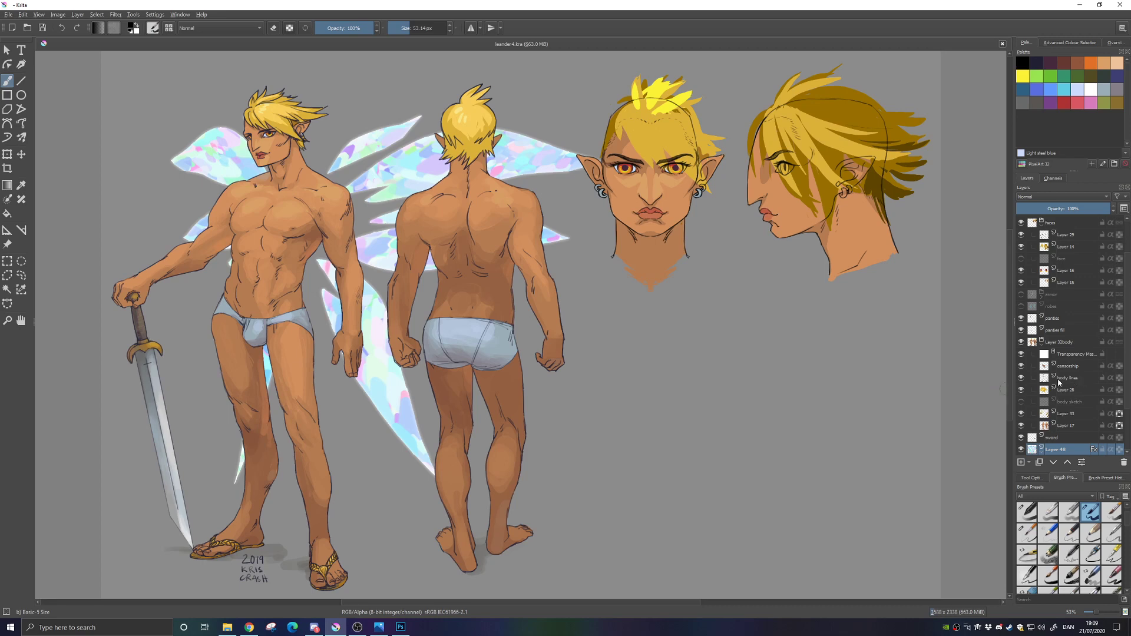
Toggle the robes layer's visibility to compare the figures with and without clothing, and leave the robes shown
scroll(1066, 384, up, 1)
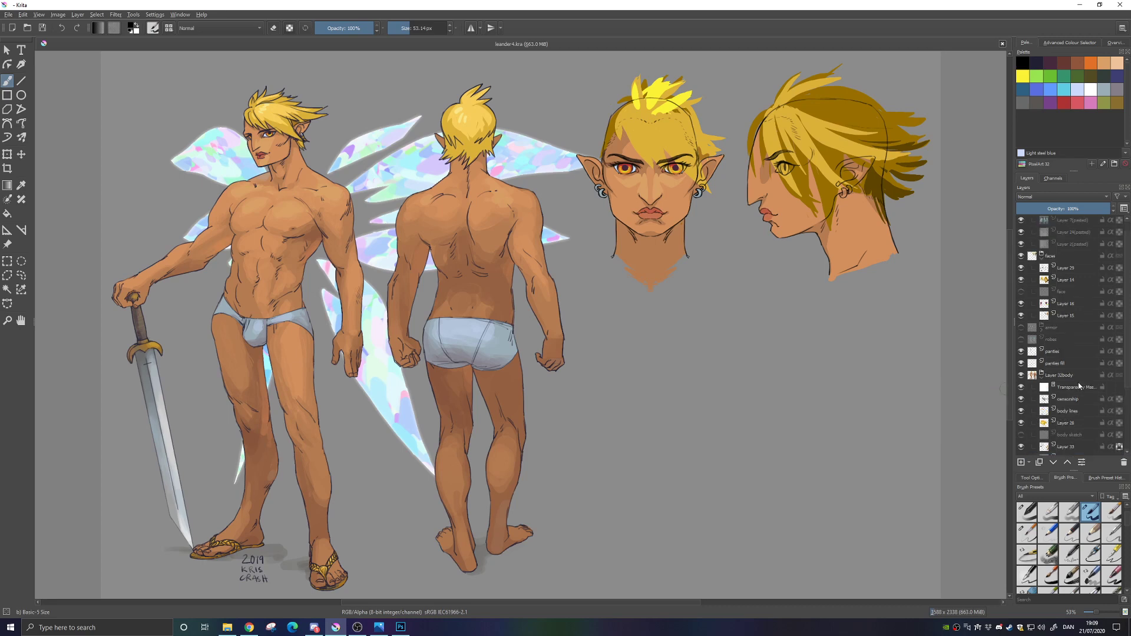
click(1022, 340)
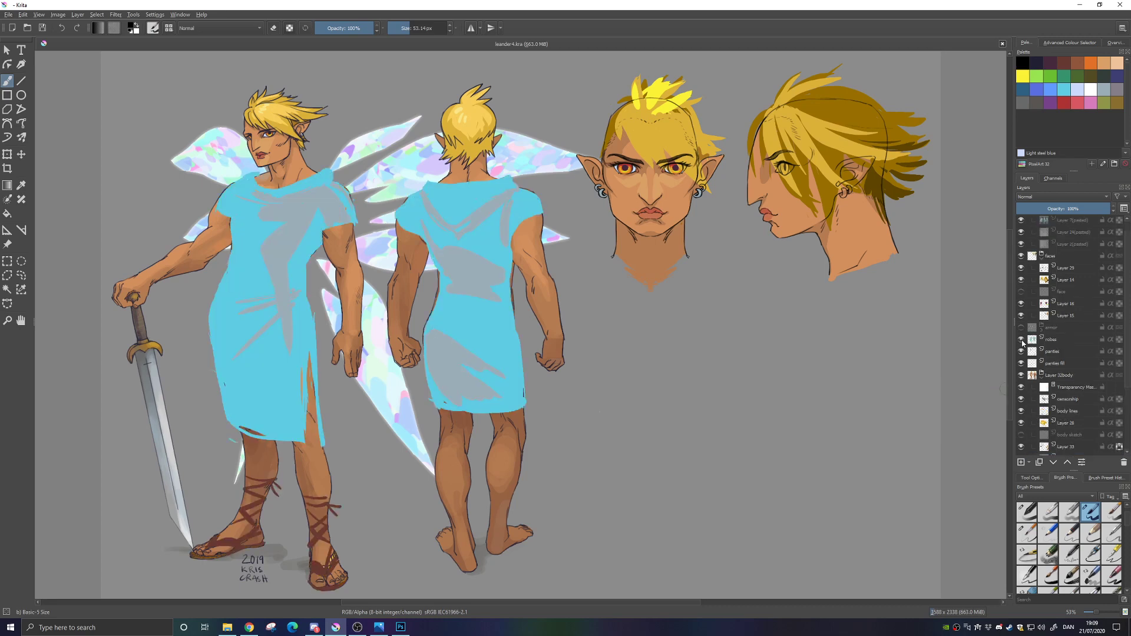
click(1022, 340)
click(1021, 340)
click(1022, 340)
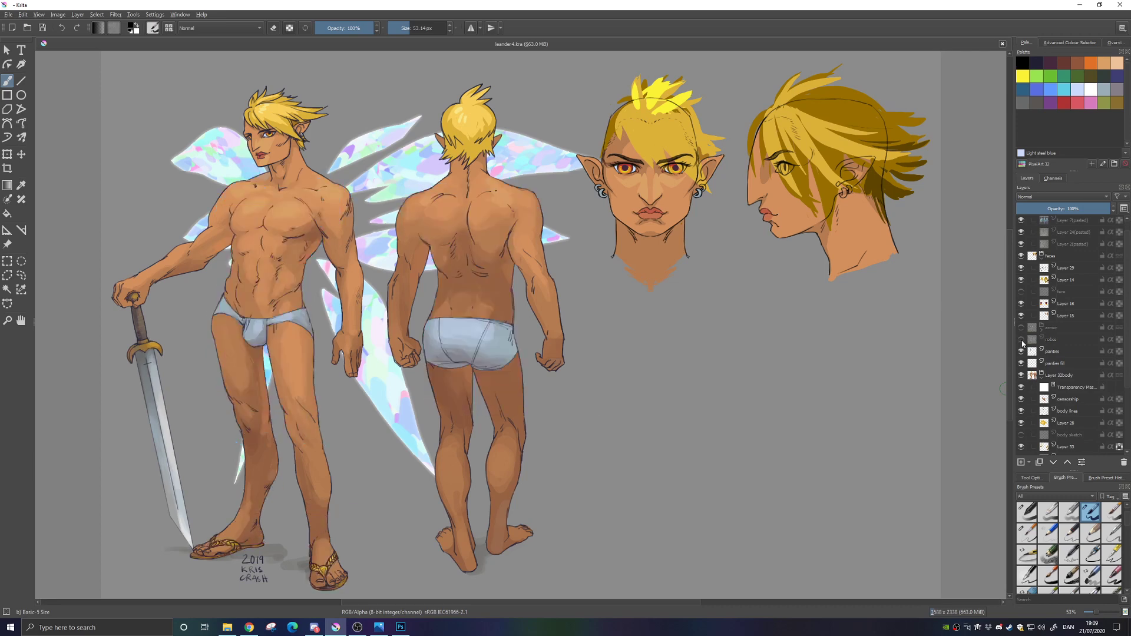
click(1021, 339)
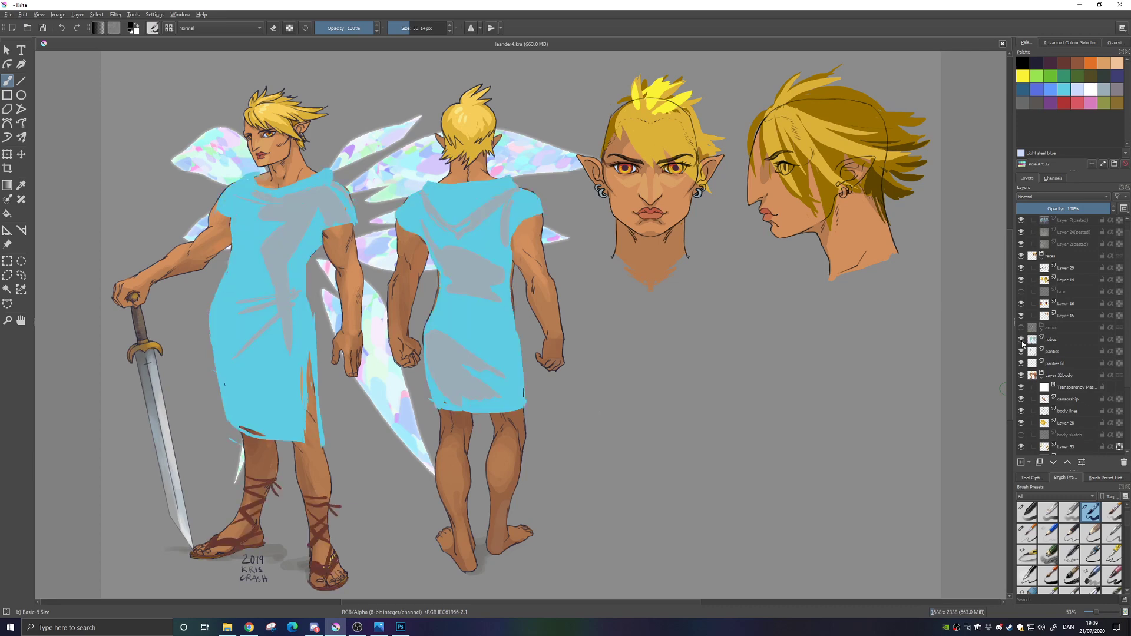
Hide and show the robes layer several more times to compare the clothed and unclothed figures, ending with the robes shown
click(1021, 340)
click(1021, 339)
click(1021, 340)
click(1022, 340)
click(1022, 340)
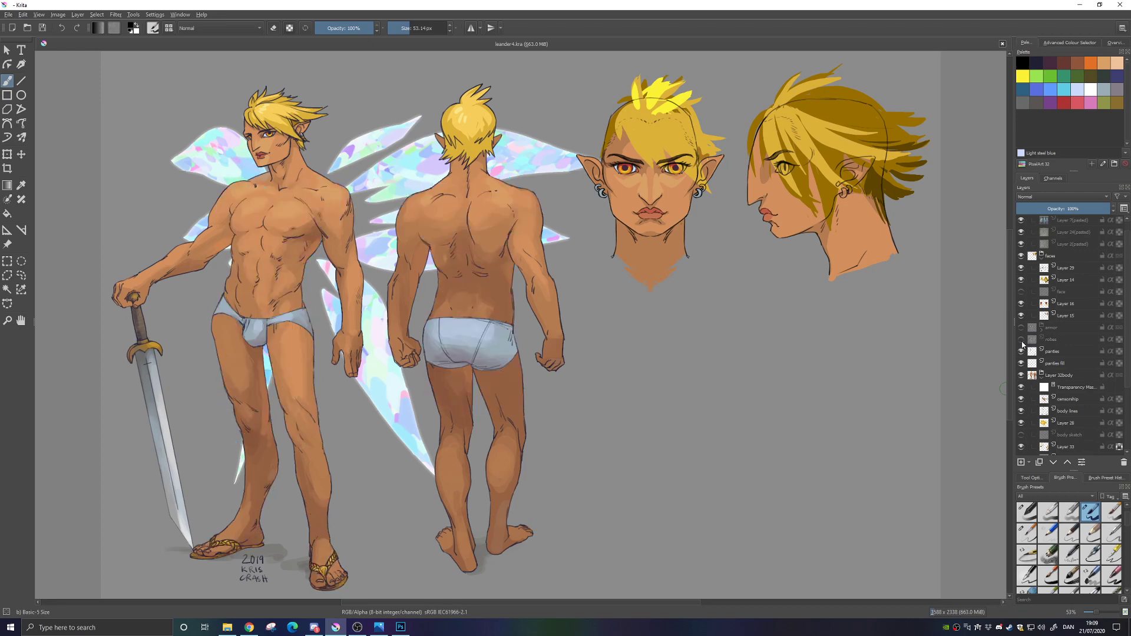
click(1021, 340)
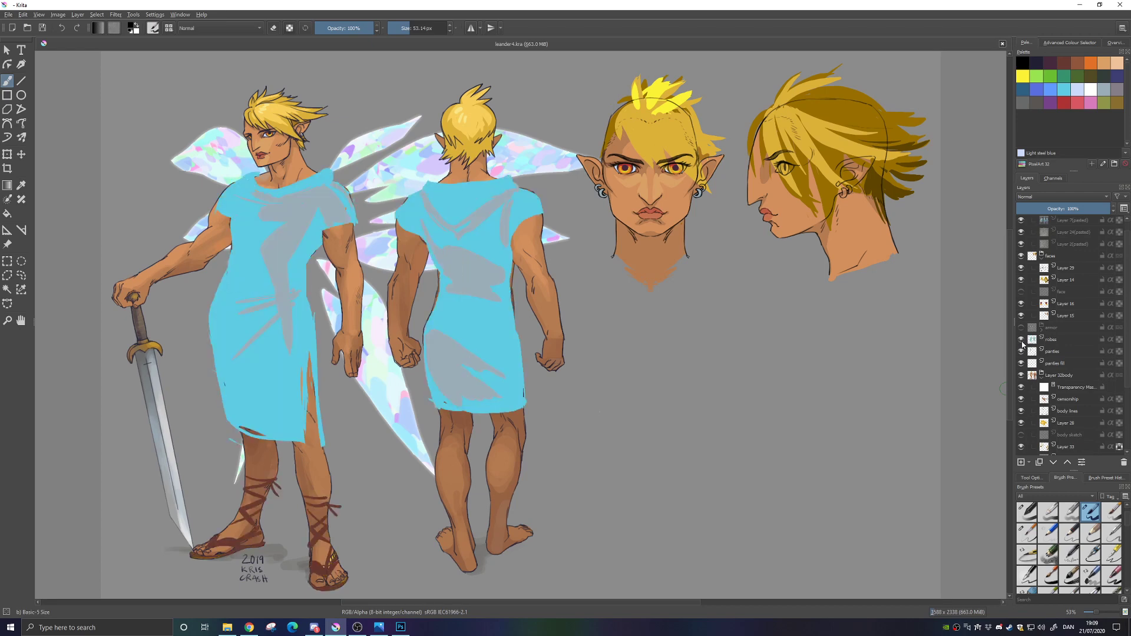
Reduce the opacity of the body layer group to 52%
click(1055, 371)
click(1049, 208)
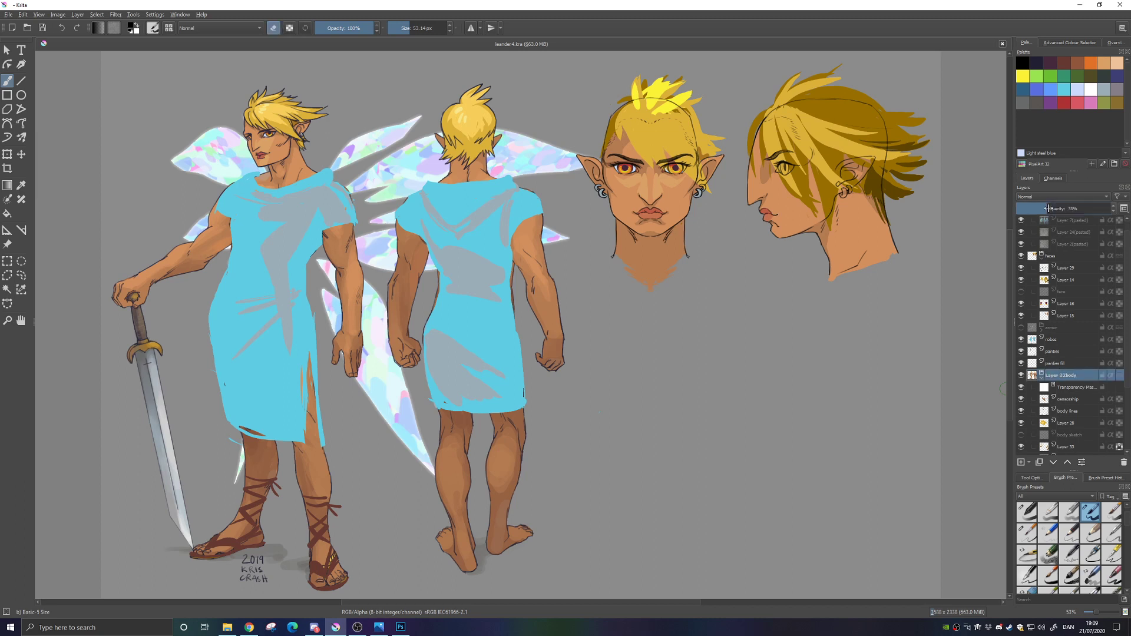
drag(1049, 208, 1065, 210)
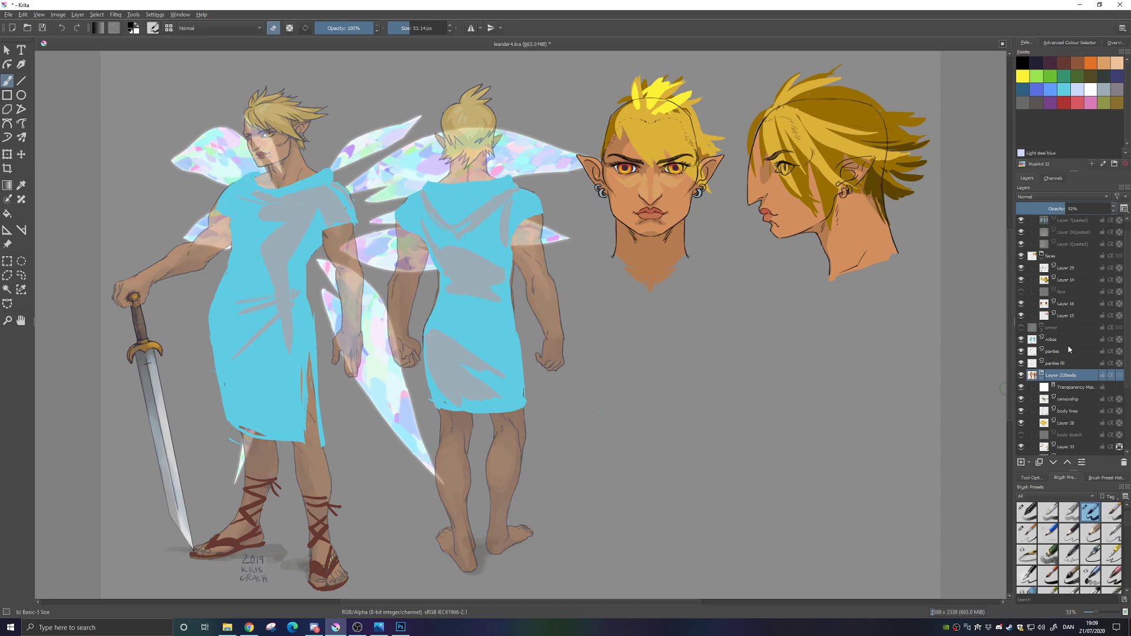
Check the wing layer with the layer style beneath the body group, and make the robes layer active
scroll(1069, 353, down, 3)
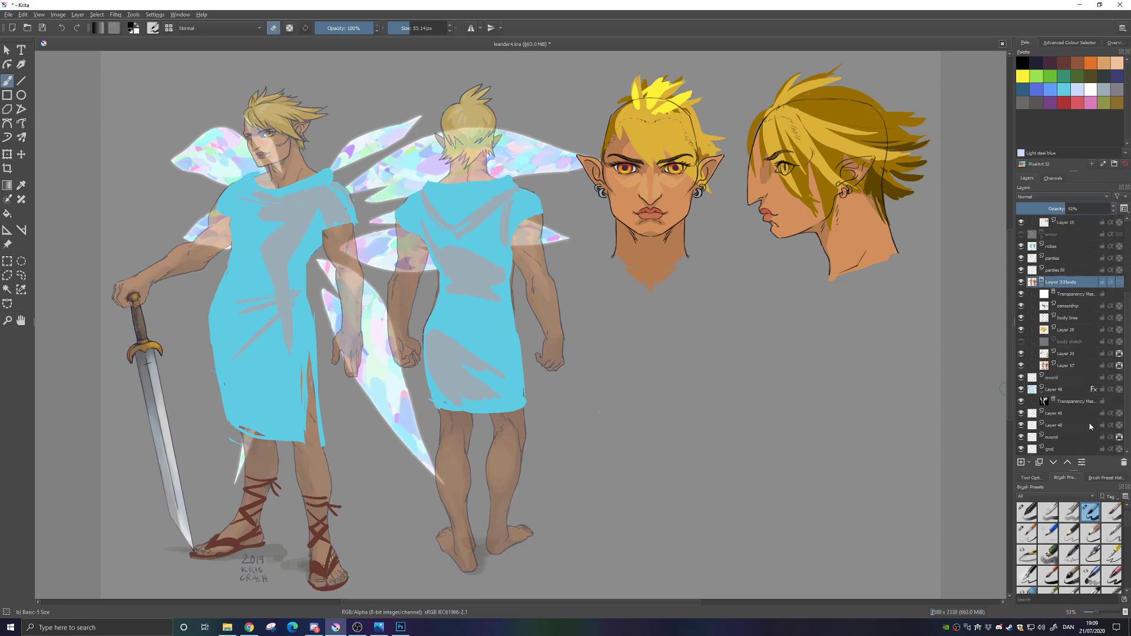
click(1061, 390)
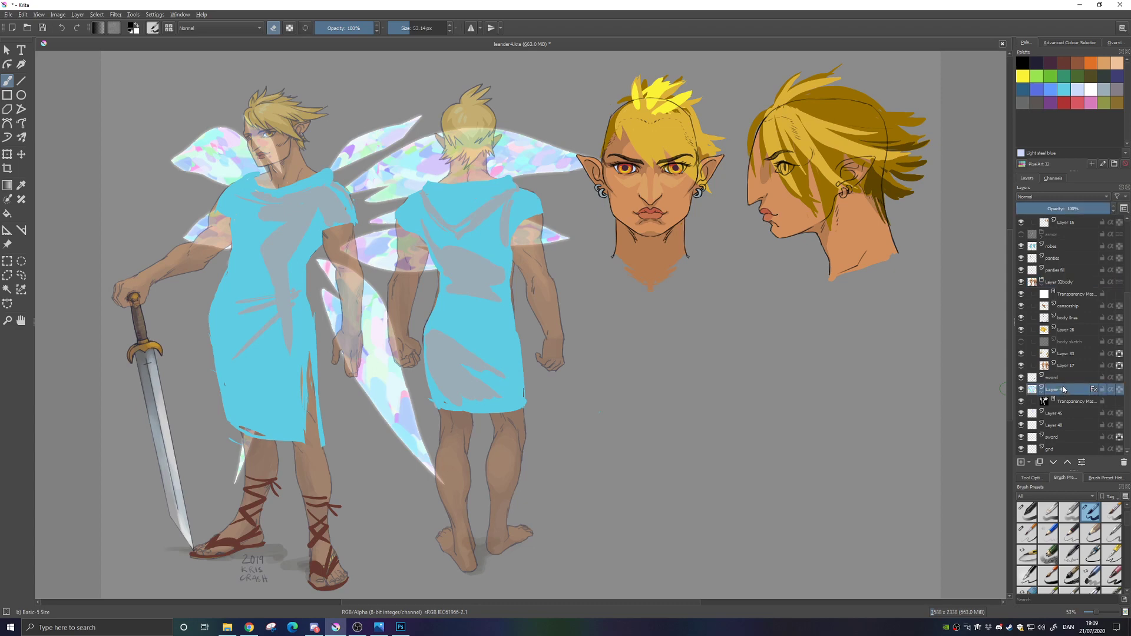
mouse_move(1047, 389)
mouse_move(1087, 368)
scroll(1086, 368, up, 1)
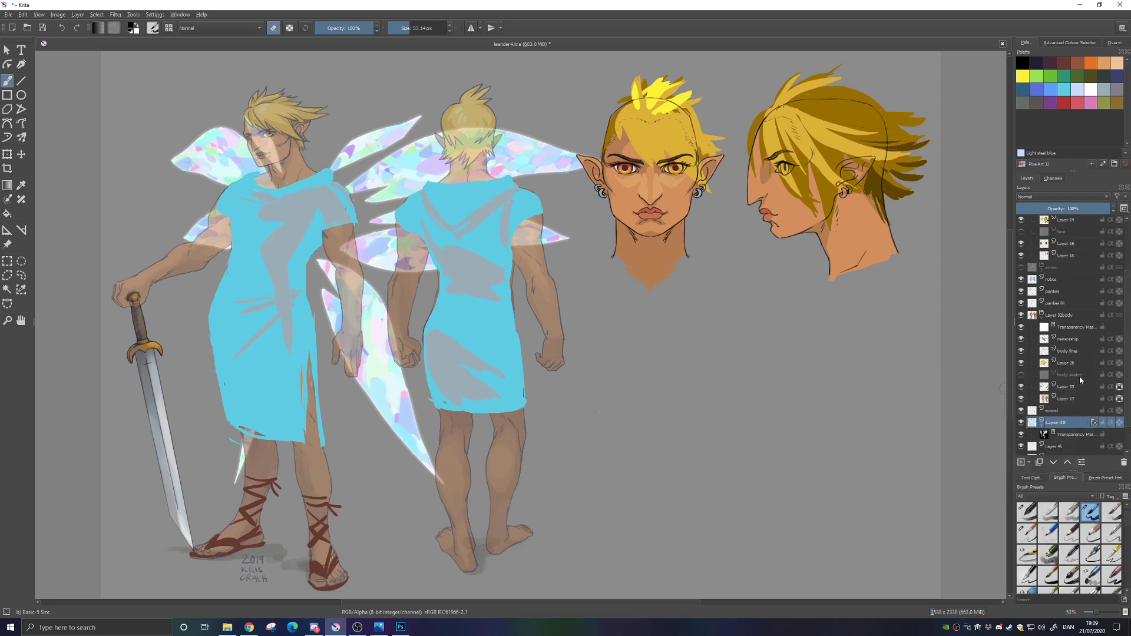
click(1057, 279)
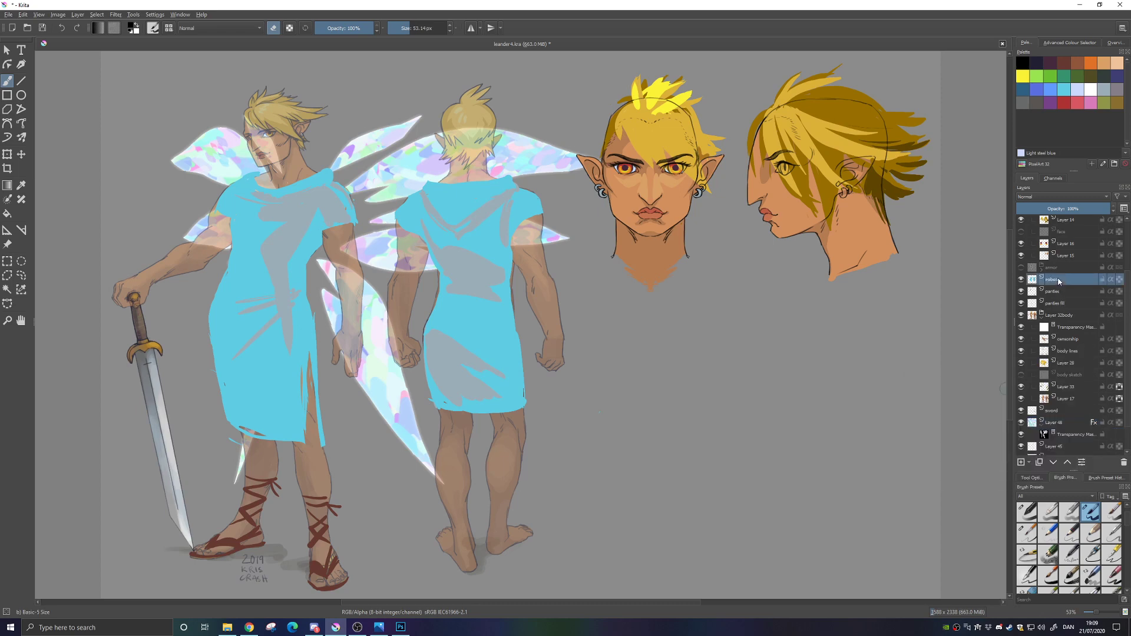
Lower the opacity of the robes layer to a little over half and add a new paint layer above it
click(1066, 208)
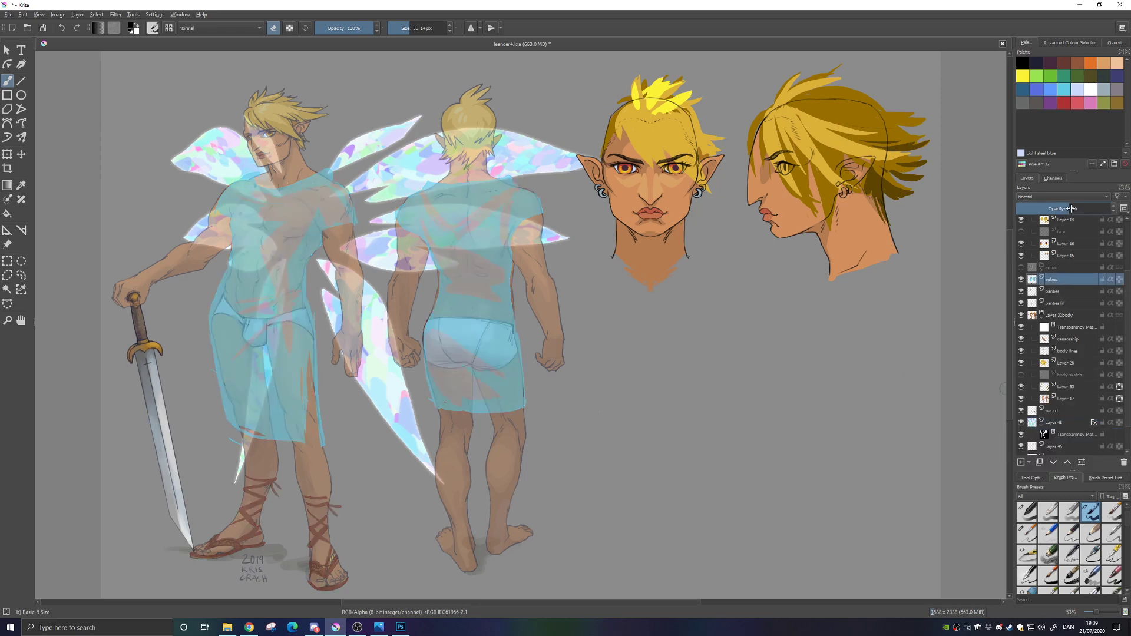
drag(1070, 208, 1072, 208)
scroll(1074, 315, up, 1)
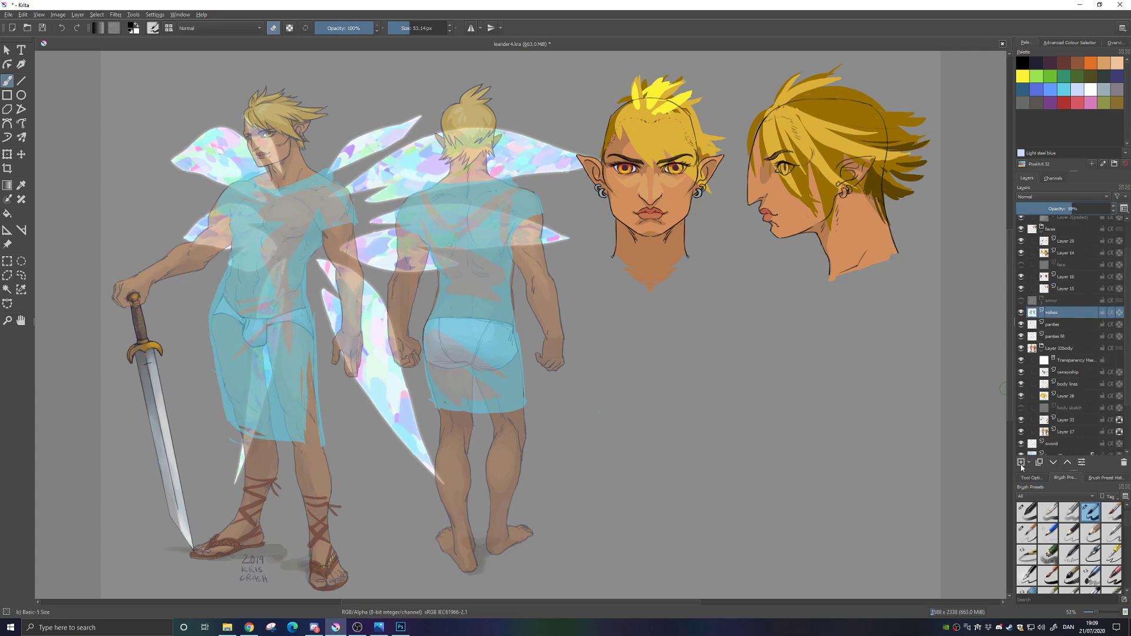
key(Insert)
key(e)
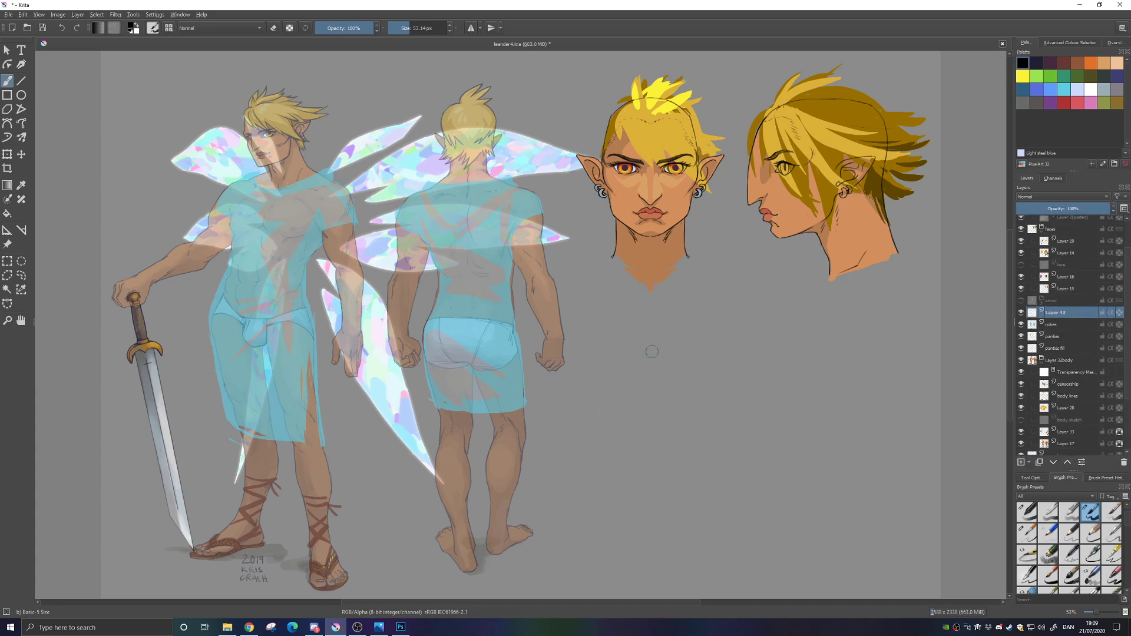
Switch to the Basic-6 Details brush at 7.50 px and test it with a few black strokes on the torso
right_click(325, 194)
click(387, 219)
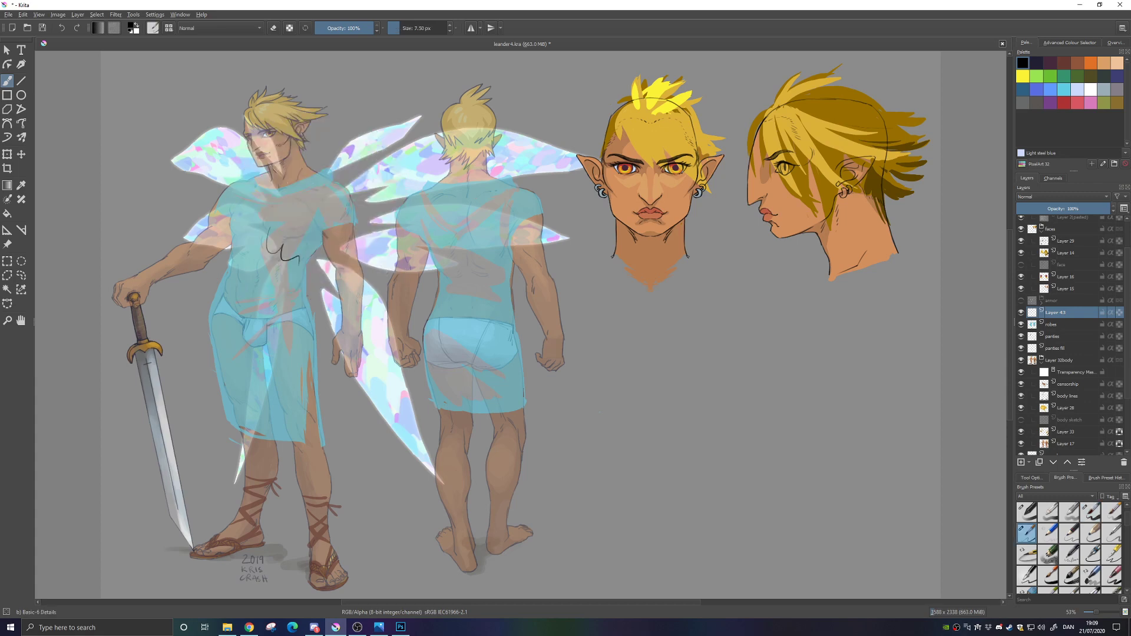
drag(268, 231, 372, 357)
key(ctrl+plus)
key(ctrl+plus)
key(ctrl+plus)
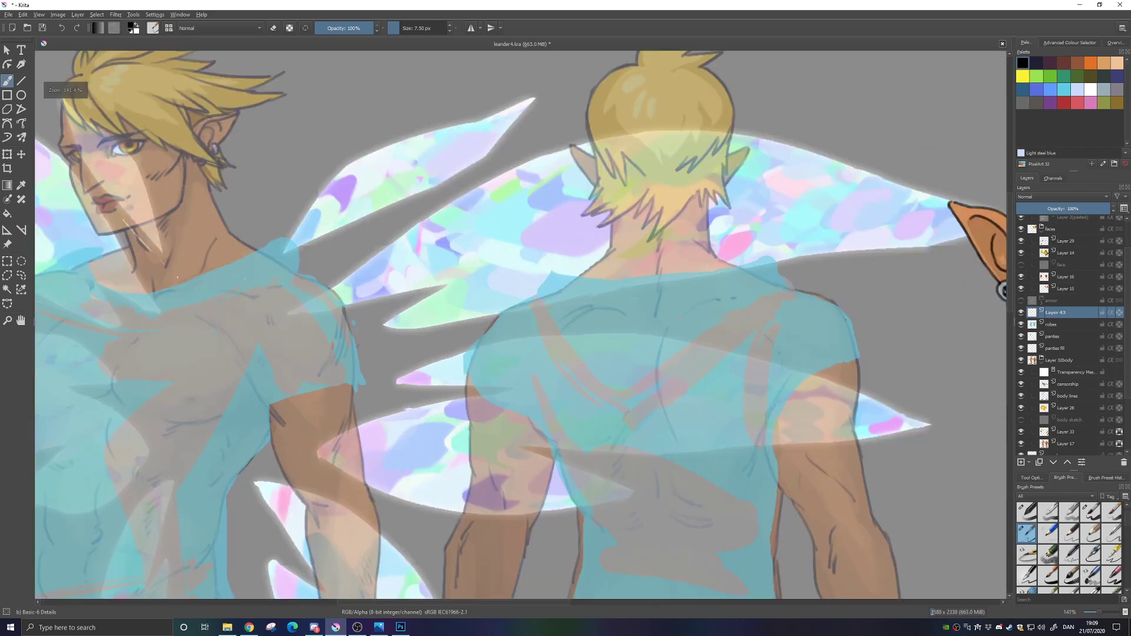
Ink the hem and outer edge of the front figure's sleeve on the hanging arm, with short fold marks near the edge
drag(245, 364, 436, 384)
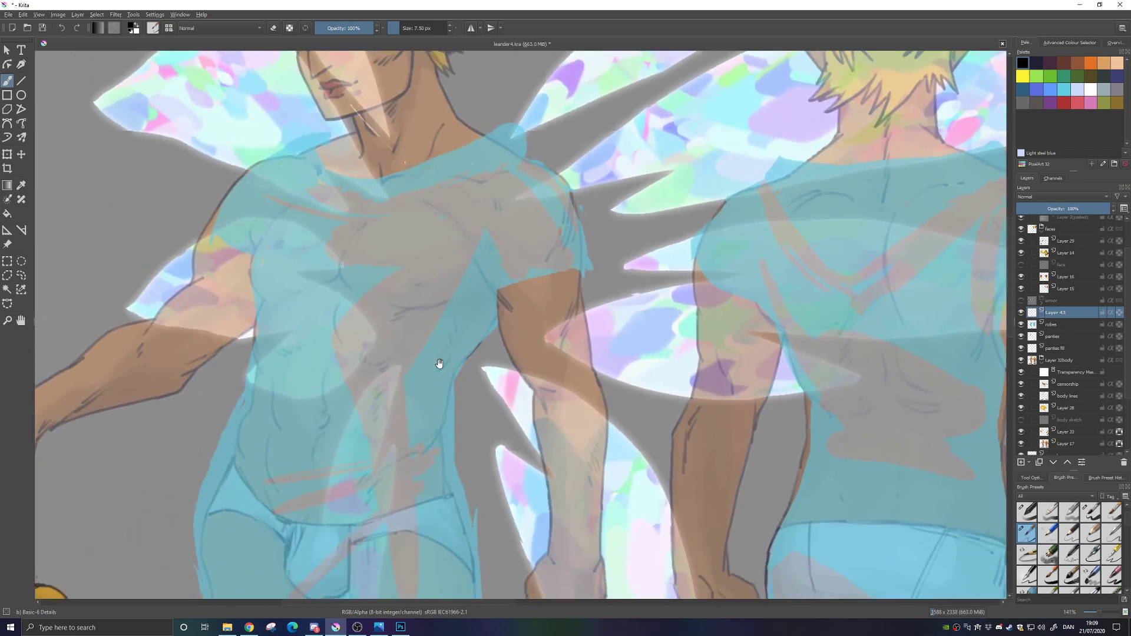
drag(428, 327, 414, 355)
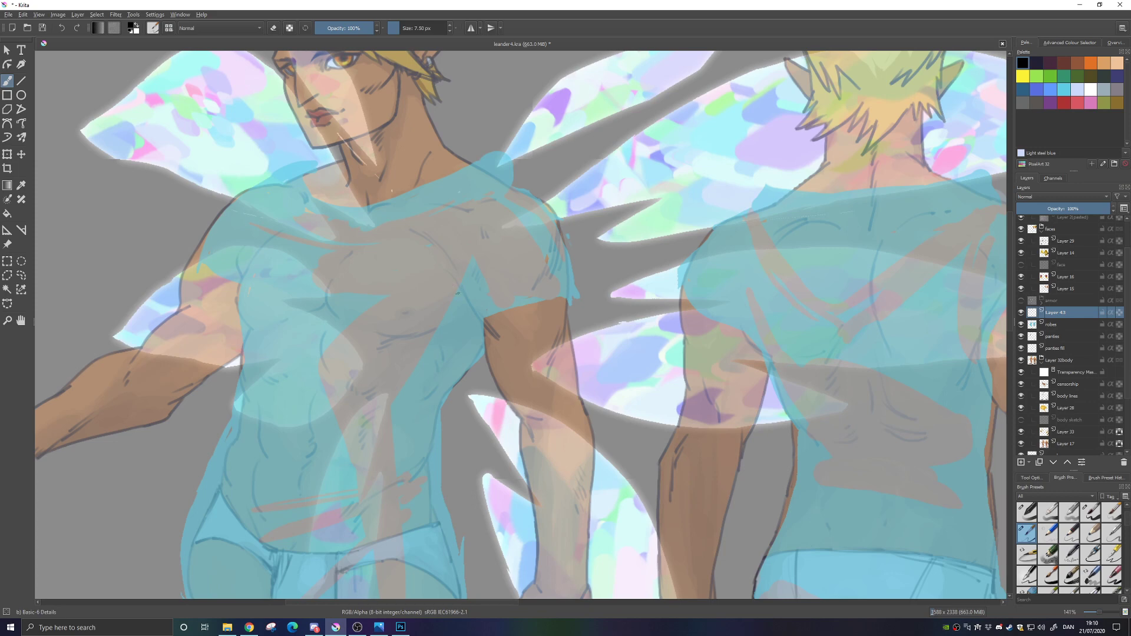
drag(455, 282, 486, 325)
drag(485, 324, 560, 314)
key(ctrl+z)
mouse_move(480, 323)
mouse_down()
mouse_move(571, 290)
mouse_move(552, 305)
mouse_up()
mouse_move(522, 220)
mouse_down()
mouse_move(534, 252)
mouse_move(529, 281)
mouse_move(519, 282)
mouse_move(533, 270)
mouse_move(544, 312)
mouse_up()
key(e)
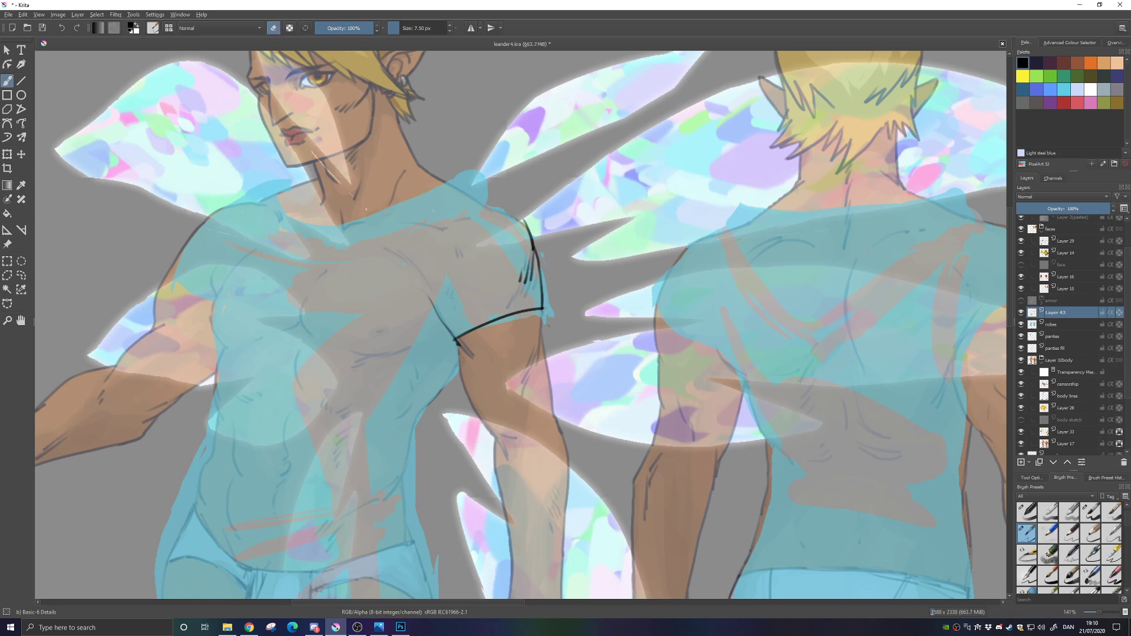
key(e)
Add short fold marks on the front figure's upper chest and crease lines beneath the pectoral on the sword-arm side
drag(463, 306, 571, 272)
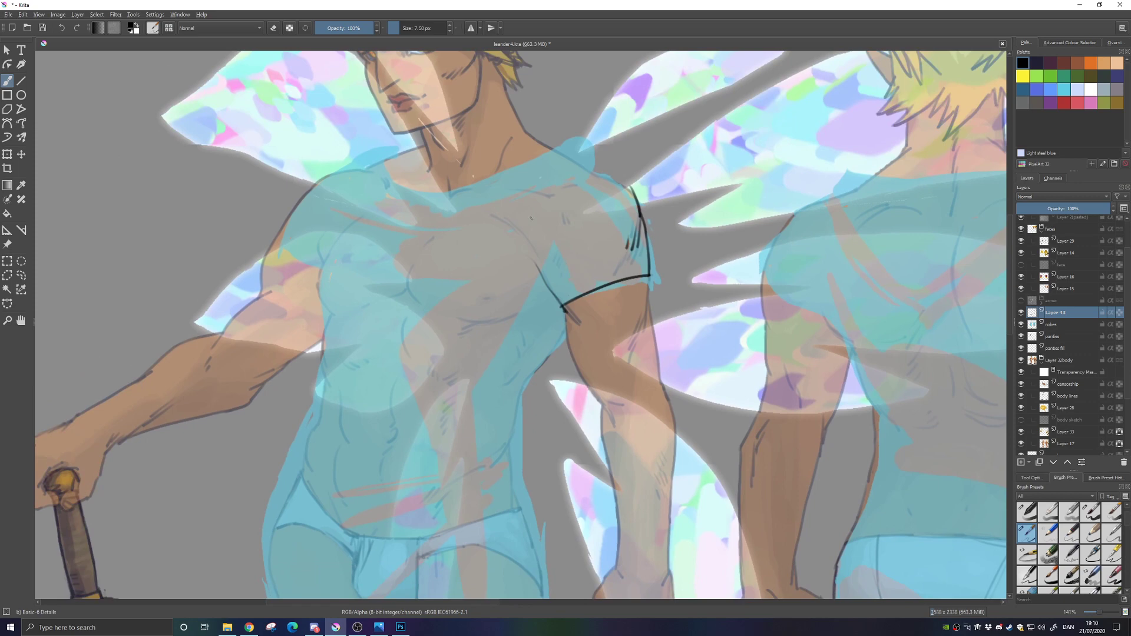
drag(533, 213, 533, 225)
drag(539, 211, 555, 231)
drag(444, 278, 558, 258)
mouse_move(490, 264)
mouse_down()
mouse_move(522, 263)
mouse_move(491, 278)
mouse_move(544, 285)
mouse_up()
key(ctrl+z)
key(ctrl+z)
Outline the tunic below the sword-arm armpit and draw that sleeve's hem slanting up toward the shoulder
mouse_move(468, 304)
mouse_down()
mouse_move(403, 281)
mouse_move(370, 314)
mouse_up()
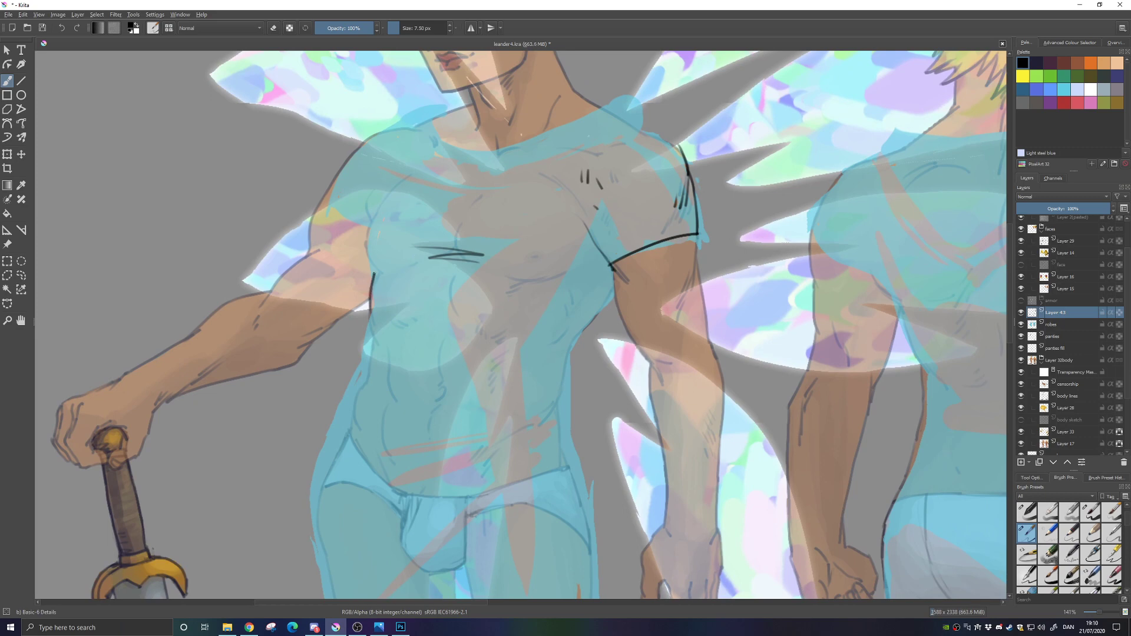
drag(373, 275, 372, 225)
key(ctrl+z)
mouse_move(374, 272)
mouse_down()
mouse_move(372, 224)
mouse_move(352, 197)
mouse_move(372, 186)
mouse_move(381, 213)
mouse_move(337, 174)
mouse_up()
key(ctrl+z)
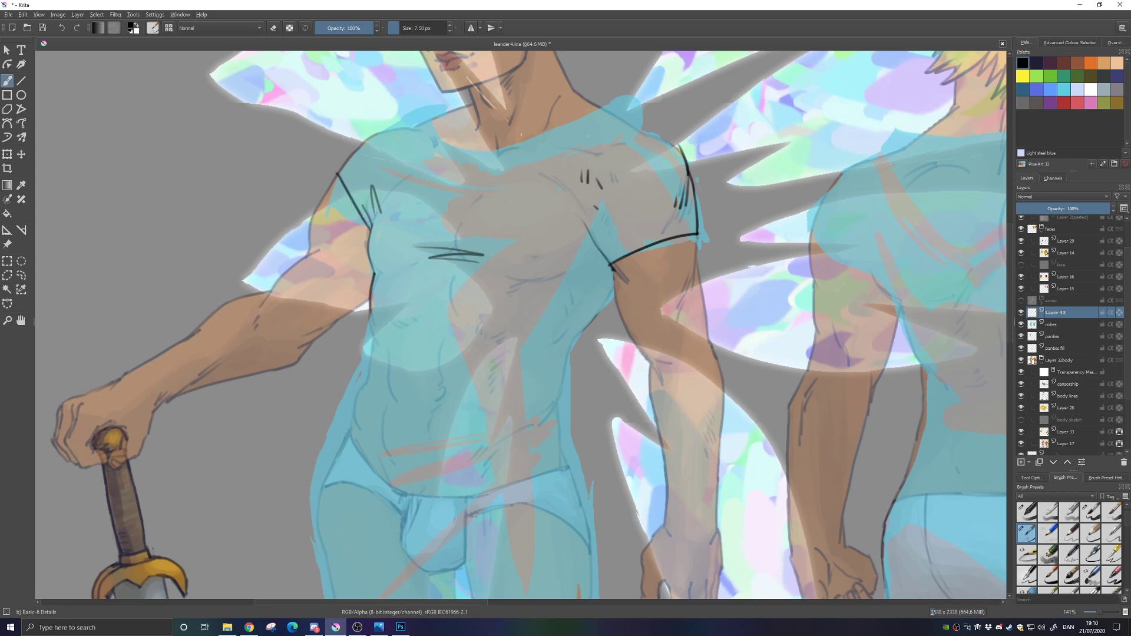
key(ctrl+z)
drag(369, 232, 330, 184)
drag(370, 224, 346, 162)
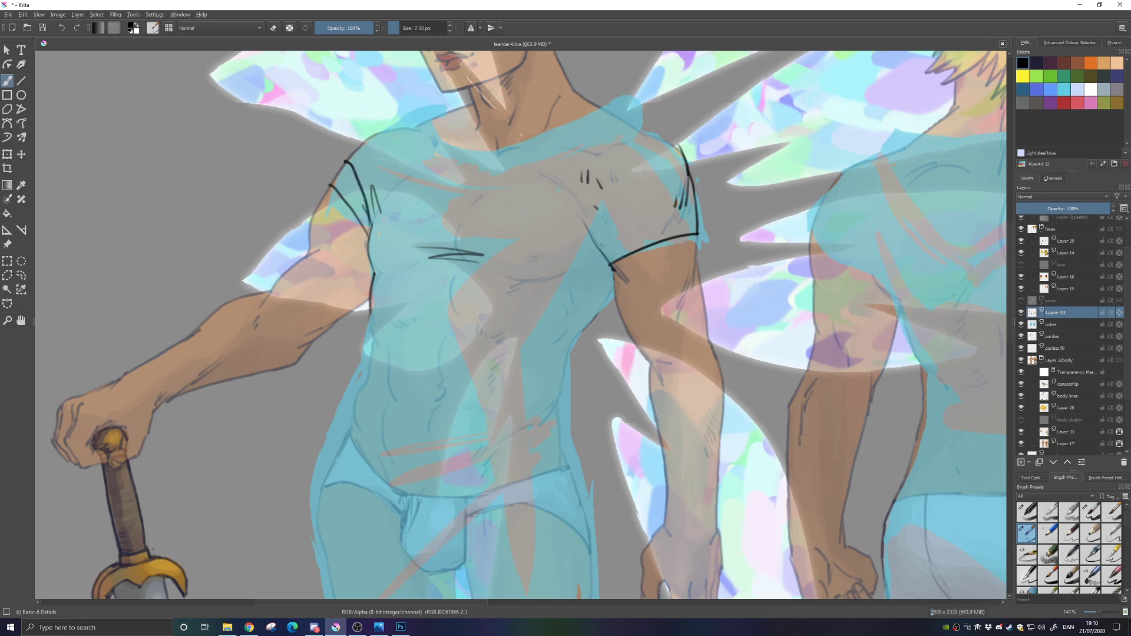
Draw the shoulder contour above the sword-arm sleeve and trim the line's end toward the neck with the Eraser Circle brush
drag(610, 259, 689, 194)
key(ctrl+z)
key(ctrl+z)
mouse_move(331, 184)
mouse_down()
mouse_move(379, 132)
mouse_move(410, 128)
mouse_move(390, 186)
mouse_up()
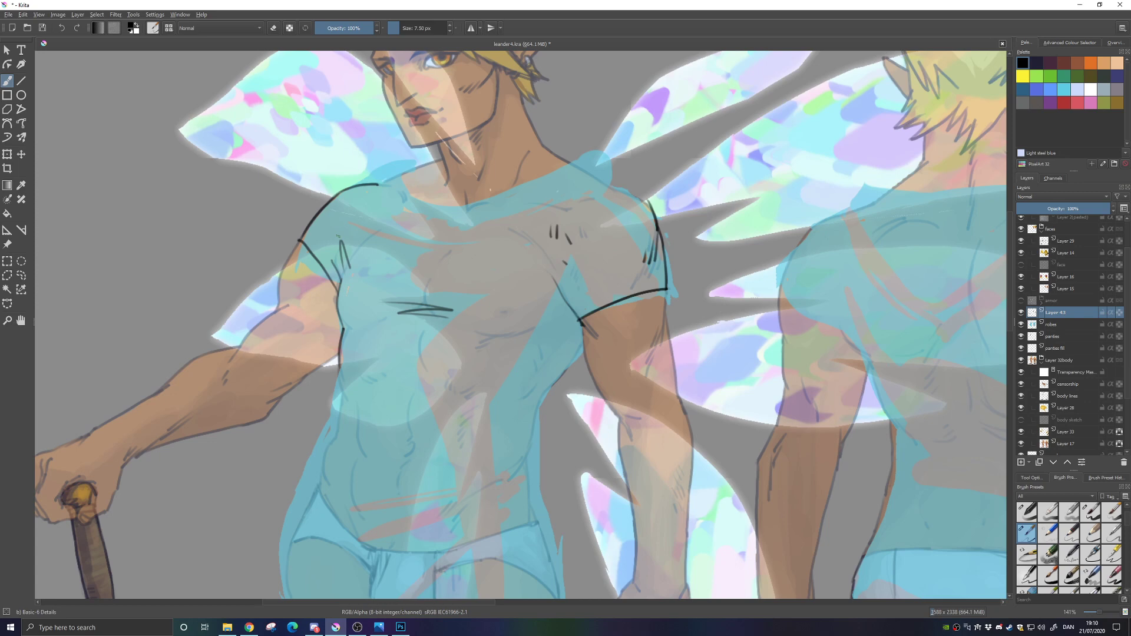
key(e)
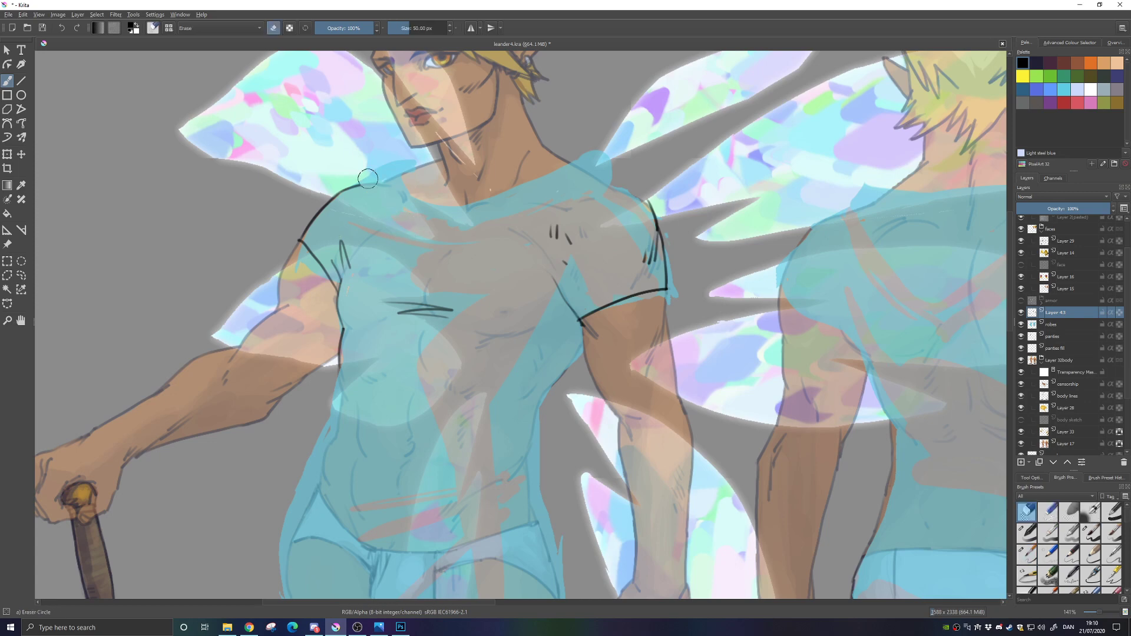
key(e)
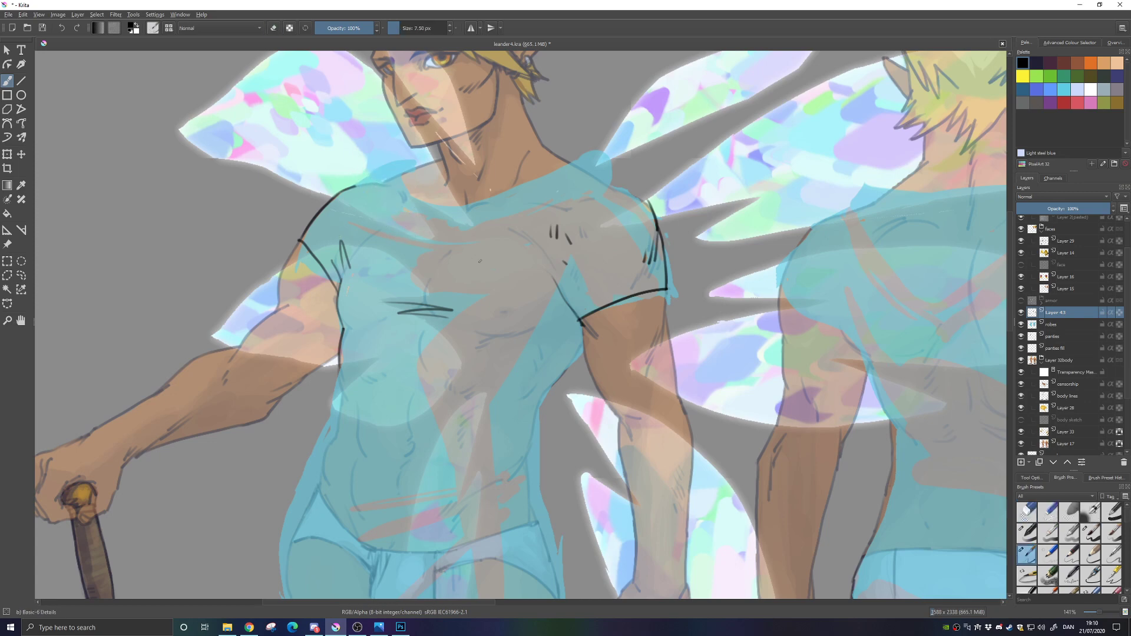
Draw the tunic's side contour from beneath the sword-arm armpit down to the waist
drag(485, 298, 461, 242)
drag(513, 268, 536, 319)
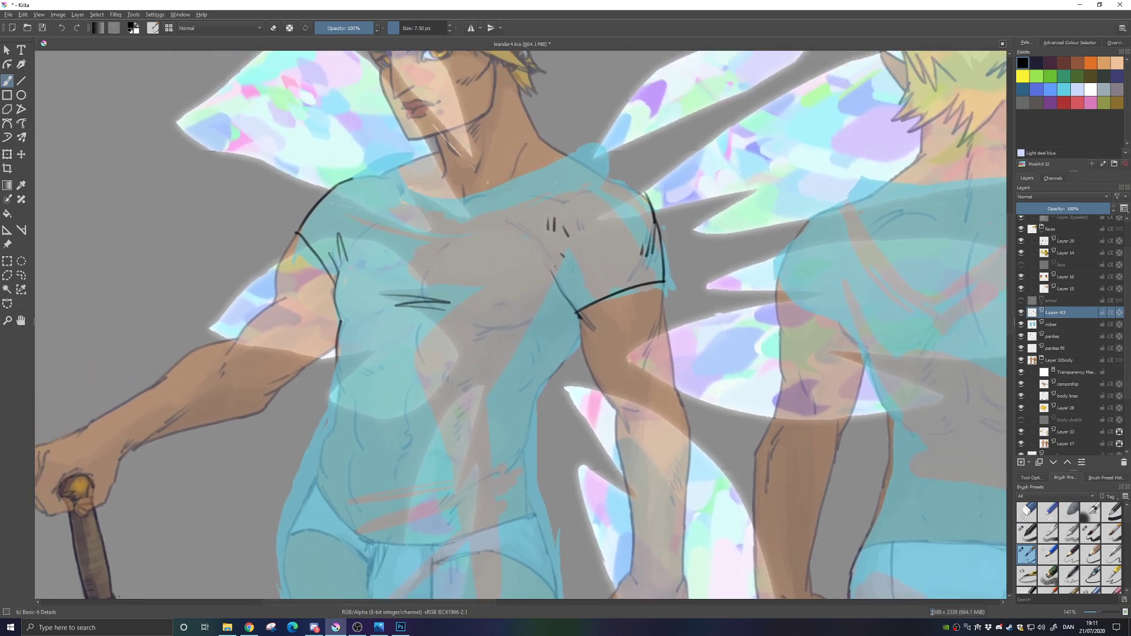
drag(507, 385, 532, 334)
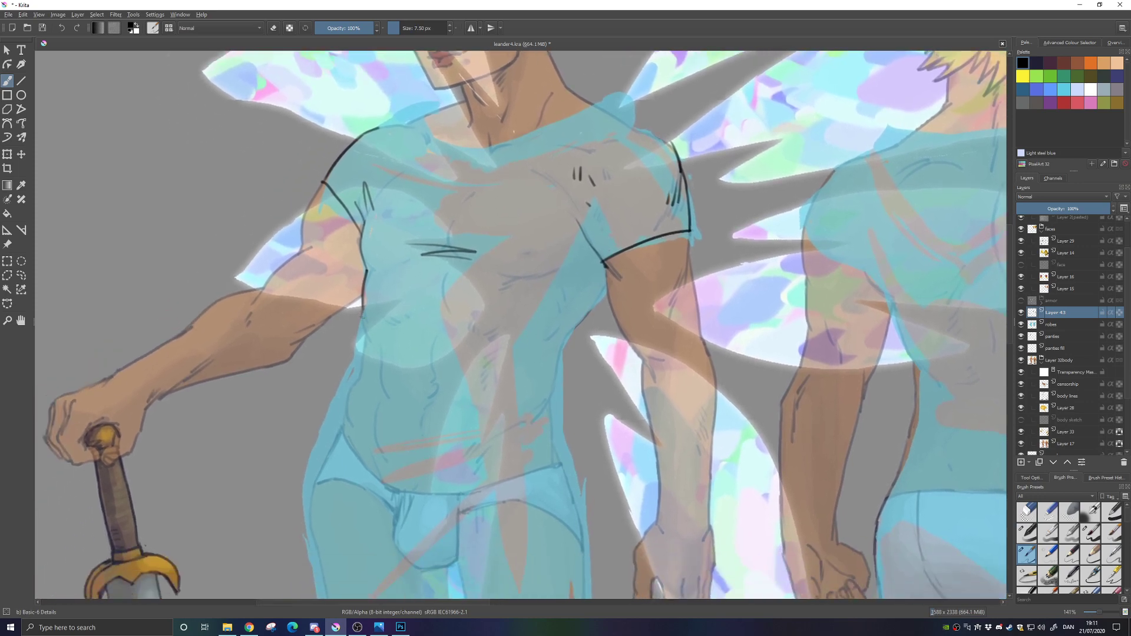
drag(366, 300, 361, 353)
key(ctrl+z)
drag(364, 297, 361, 352)
key(ctrl+z)
drag(363, 307, 352, 383)
drag(484, 354, 468, 320)
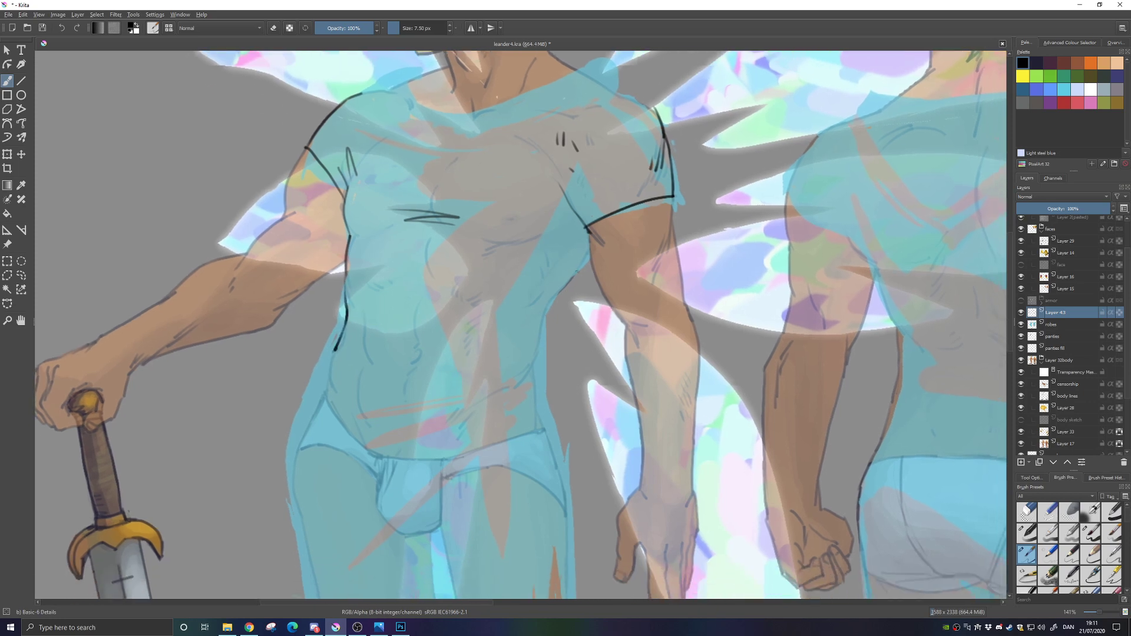
drag(577, 268, 542, 353)
key(ctrl+z)
mouse_move(582, 265)
mouse_down()
mouse_move(537, 366)
mouse_move(521, 371)
mouse_move(544, 372)
mouse_move(549, 403)
mouse_up()
key(ctrl+z)
Sketch the wide collar on the hanging-arm side, with its upper edge, folded shoulder end and lower edge
mouse_move(553, 295)
mouse_down()
mouse_move(566, 404)
mouse_move(580, 420)
mouse_up()
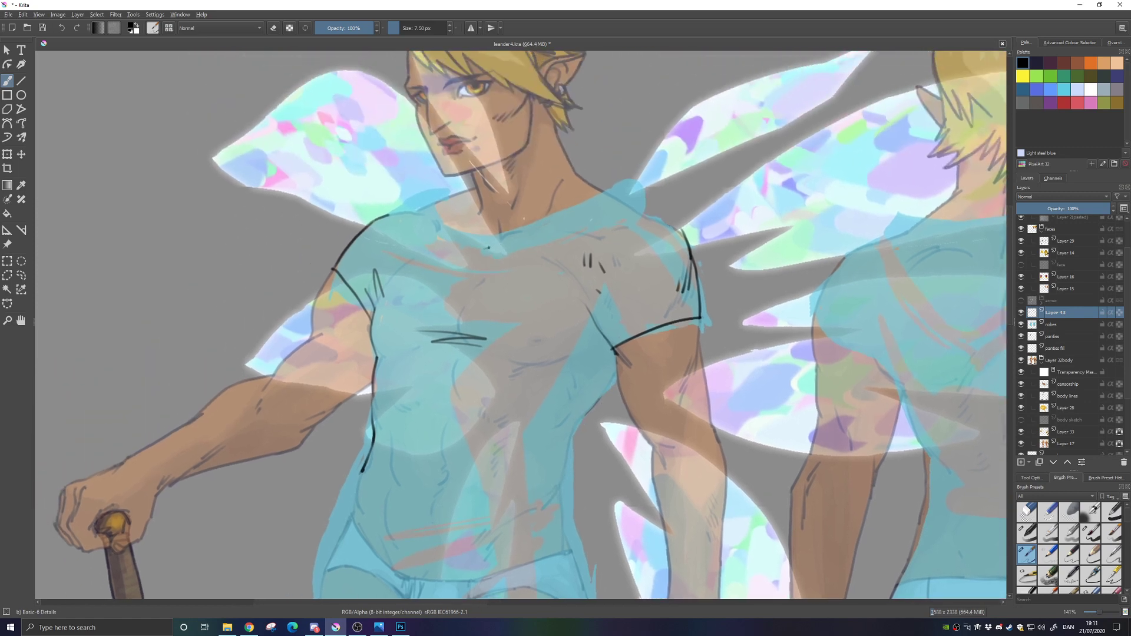
drag(505, 237, 618, 194)
key(ctrl+z)
mouse_move(507, 236)
mouse_down()
mouse_move(613, 187)
mouse_move(633, 188)
mouse_move(645, 215)
mouse_up()
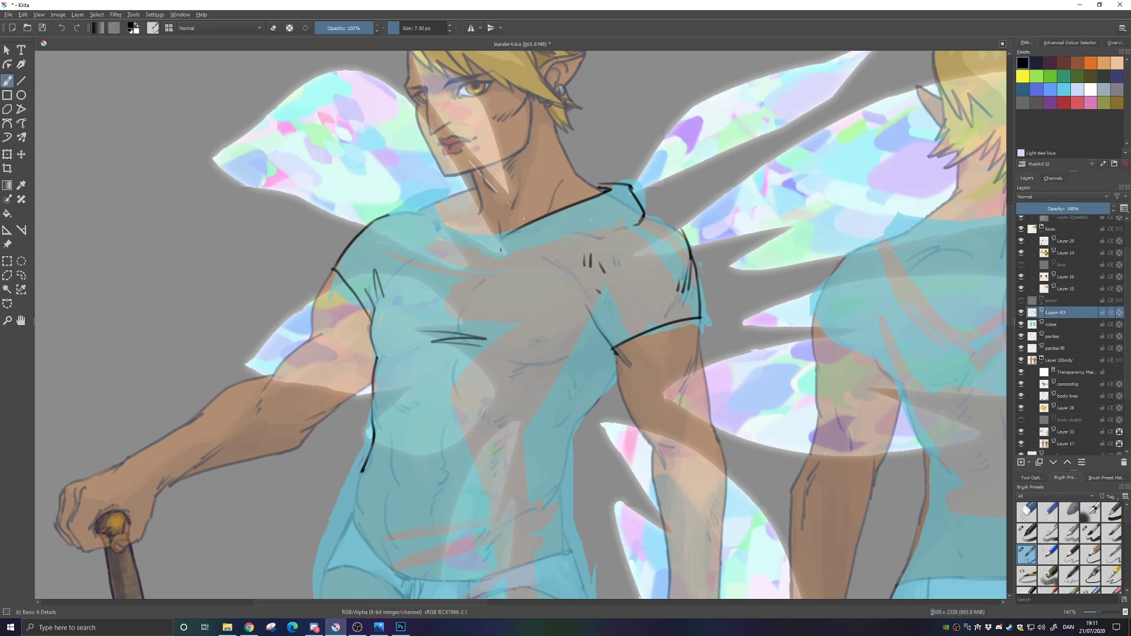
drag(494, 253, 642, 222)
Erase most of the collar's lower edge with the Eraser Circle brush, keeping the part near the shoulder
key(e)
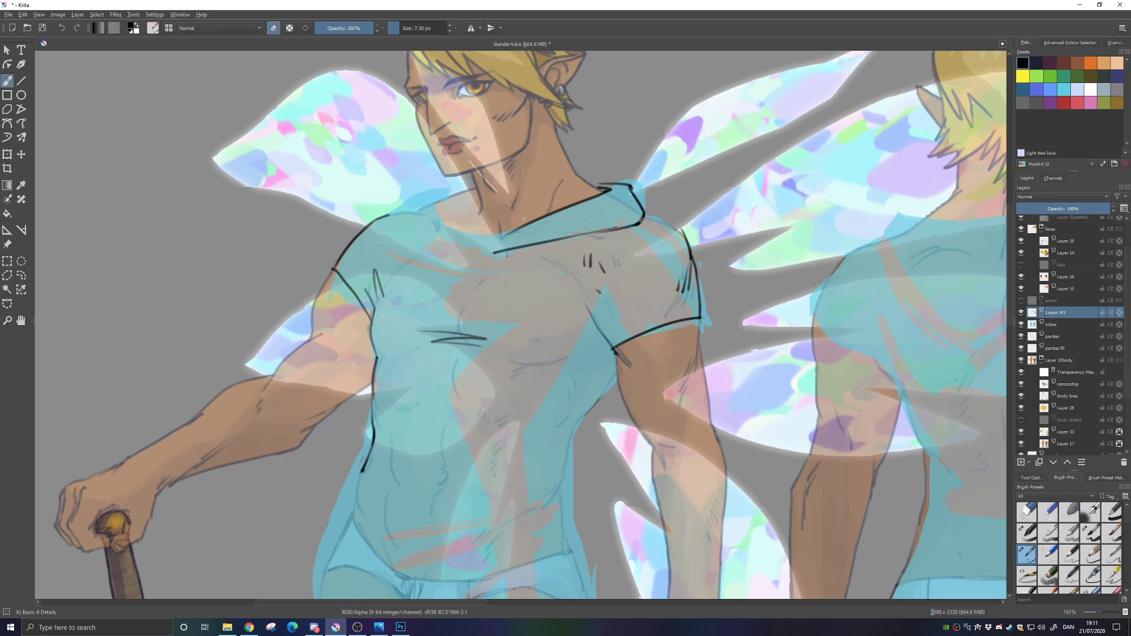
key(e)
key(/)
drag(482, 262, 583, 234)
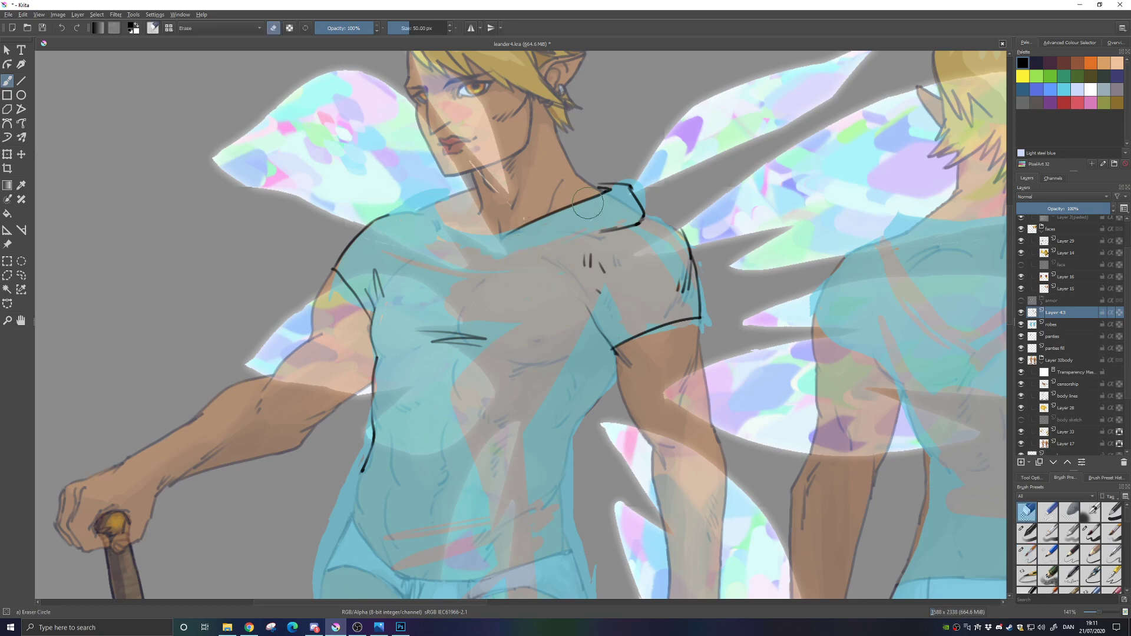
key(/)
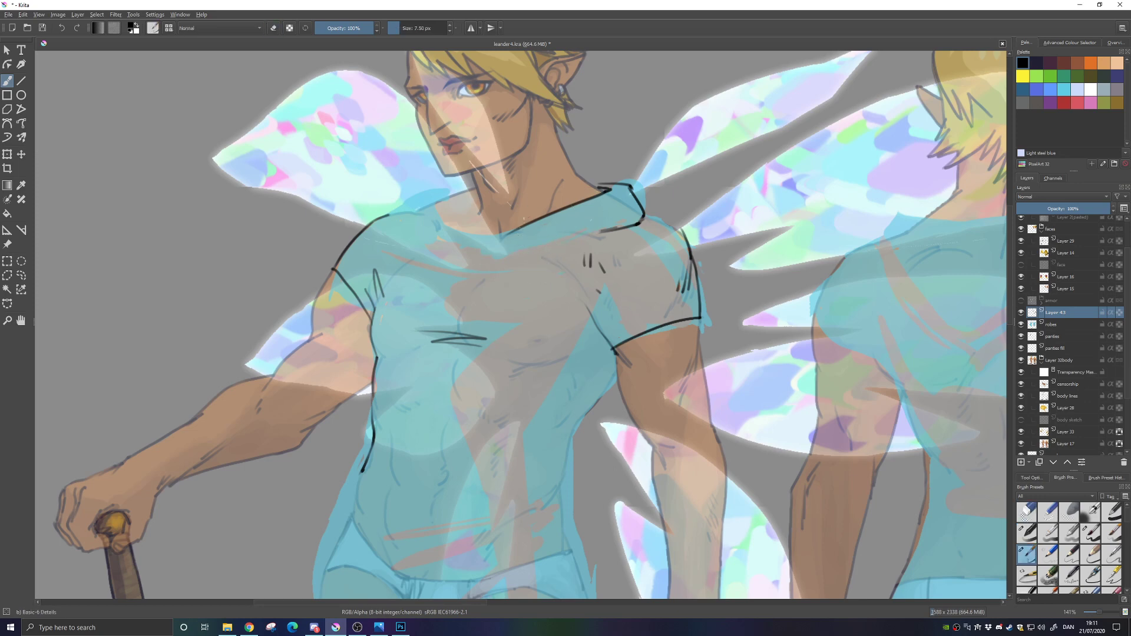
Redraw the collar's lower edge as a deeper curve, extend its upper edge across the neck and close its front corner
mouse_move(523, 225)
mouse_down()
mouse_move(460, 253)
mouse_move(487, 274)
mouse_move(613, 230)
mouse_up()
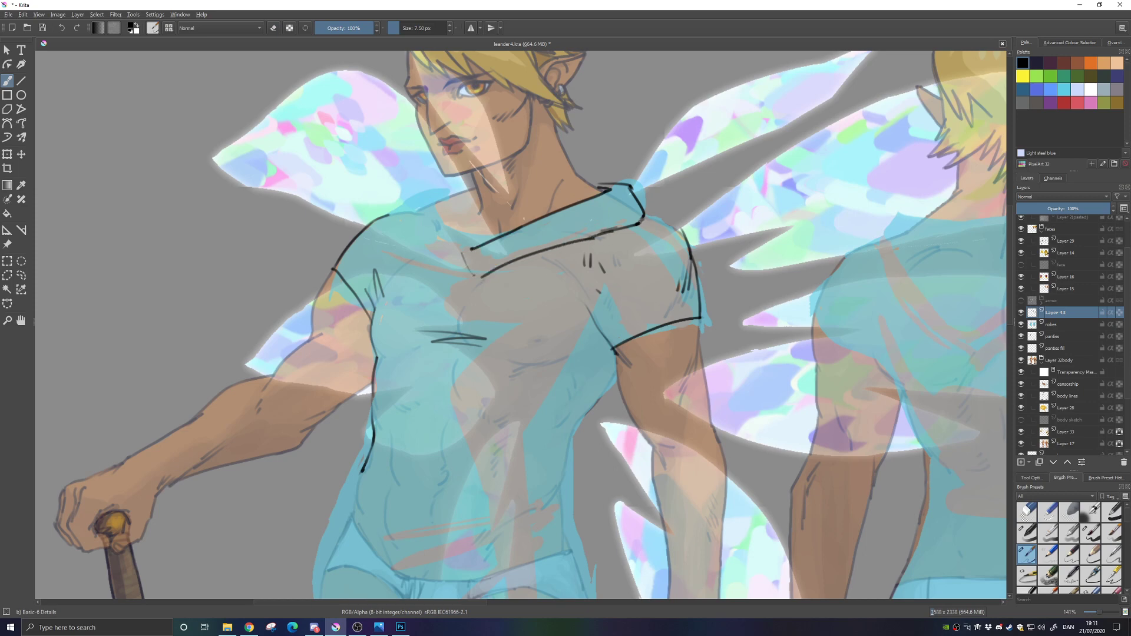
drag(434, 196, 475, 248)
key(ctrl+z)
drag(480, 238, 597, 202)
mouse_move(466, 244)
mouse_down()
mouse_move(506, 228)
mouse_move(480, 235)
mouse_move(478, 278)
mouse_up()
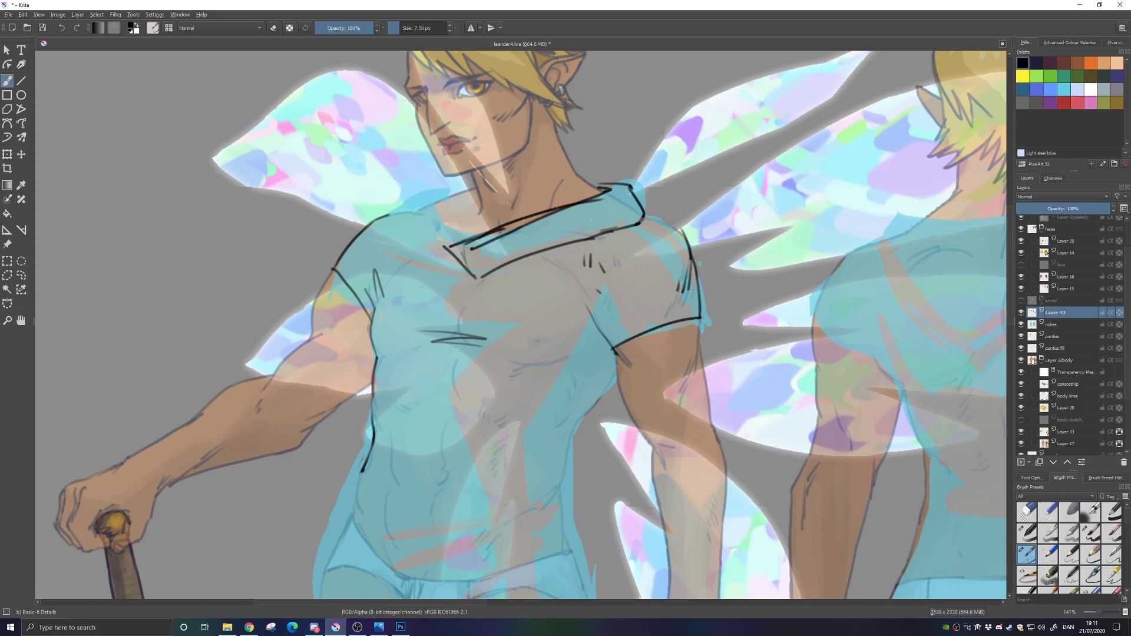
Erase the doubled upper edge of the collar below the neck and along the shoulder
key(slash)
mouse_move(480, 256)
mouse_down()
mouse_move(572, 217)
mouse_move(487, 239)
mouse_move(612, 201)
mouse_move(589, 184)
mouse_move(631, 186)
mouse_up()
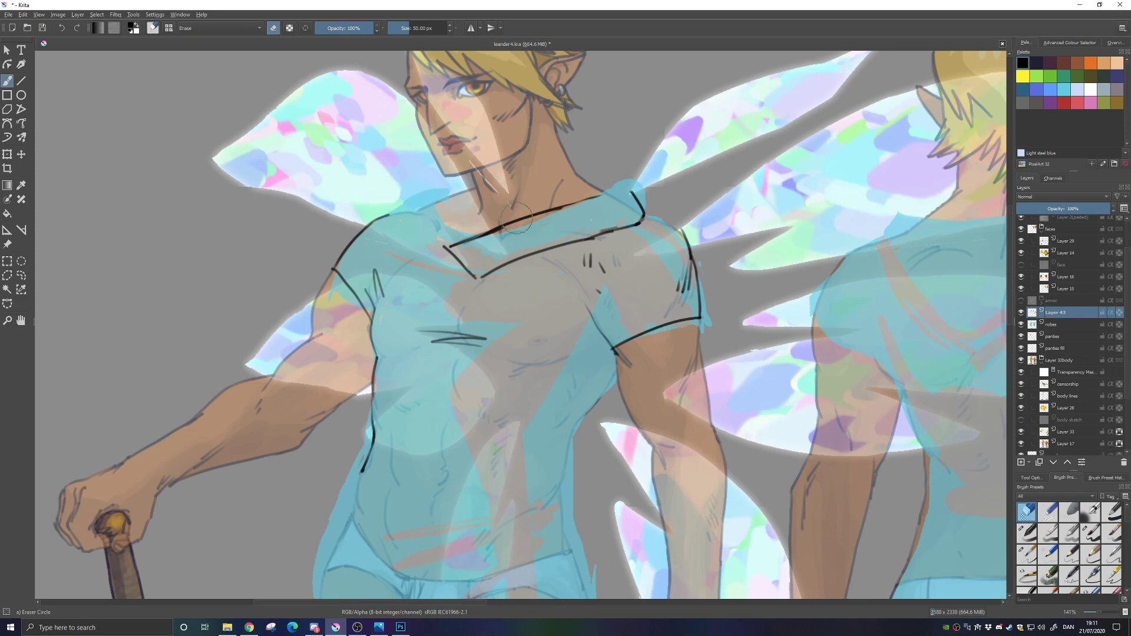
drag(489, 239, 580, 206)
drag(486, 238, 526, 222)
key(slash)
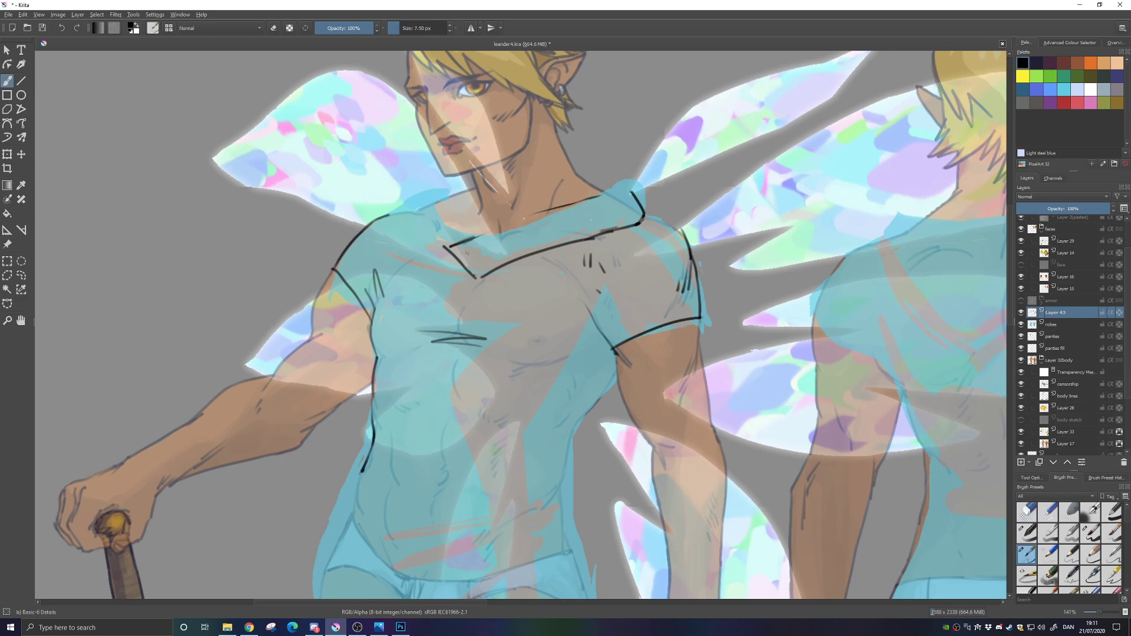
Redraw the collar's upper edge up to the shoulder and add a rolled fold with a back rim behind the neck
drag(478, 237, 588, 207)
key(ctrl+z)
mouse_move(562, 208)
mouse_down()
mouse_move(644, 194)
mouse_move(645, 223)
mouse_move(620, 228)
mouse_move(655, 221)
mouse_up()
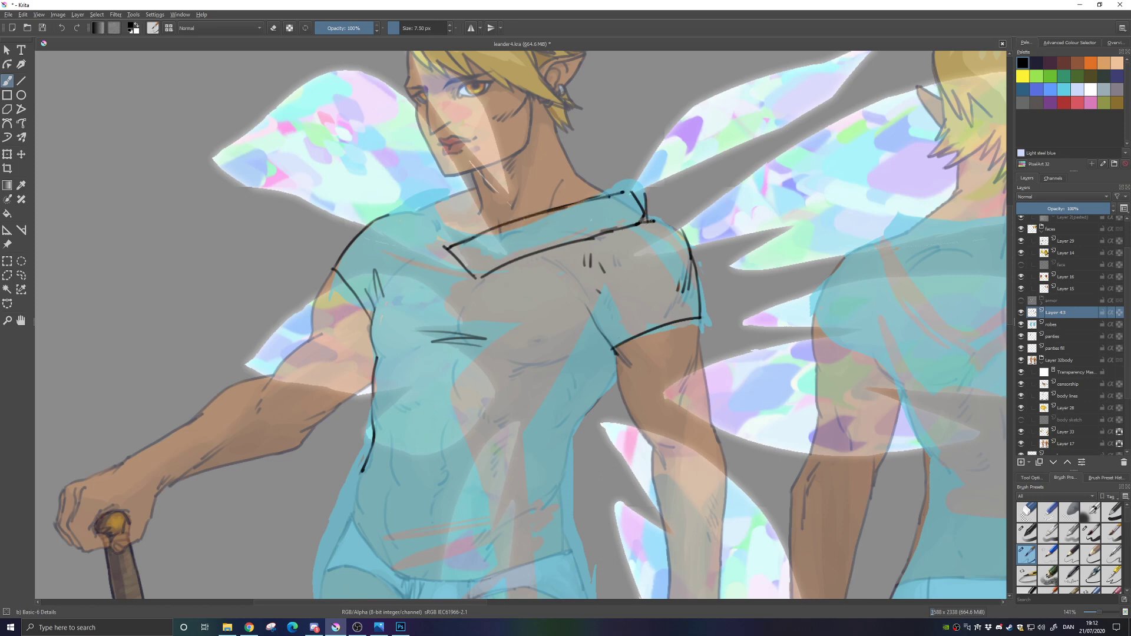
drag(626, 179, 644, 208)
mouse_move(629, 180)
mouse_down()
mouse_move(591, 177)
mouse_move(625, 190)
mouse_move(591, 175)
mouse_move(631, 179)
mouse_up()
mouse_move(529, 213)
mouse_down()
mouse_move(636, 184)
mouse_move(647, 211)
mouse_up()
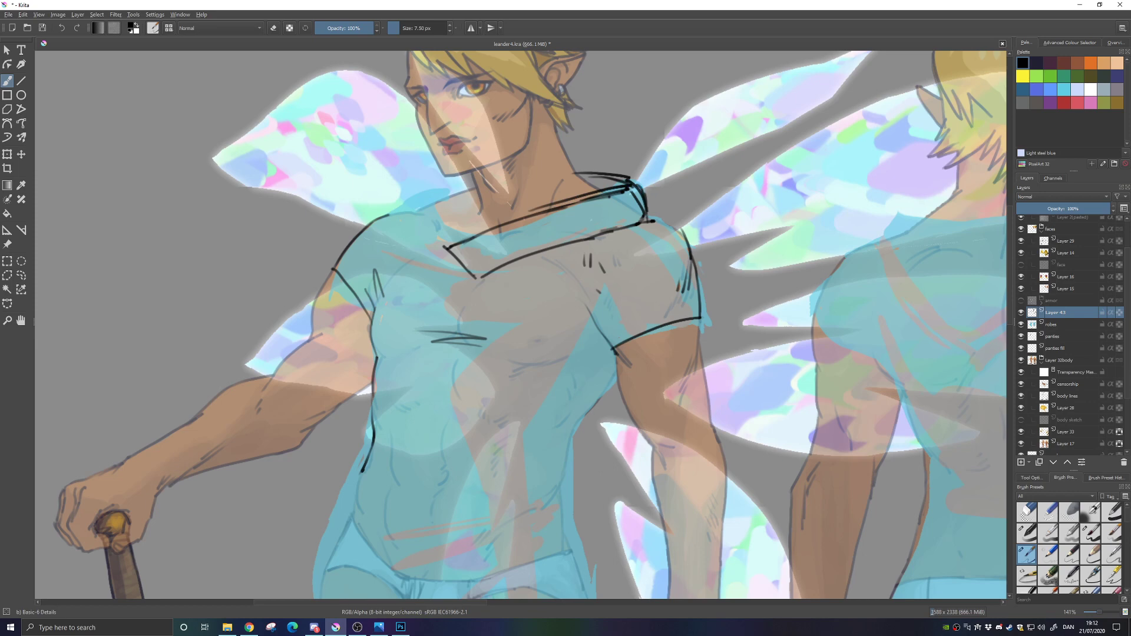
Erase the overlapping fold lines at the collar's shoulder end and redraw a cleaner upper edge and end line
key(/)
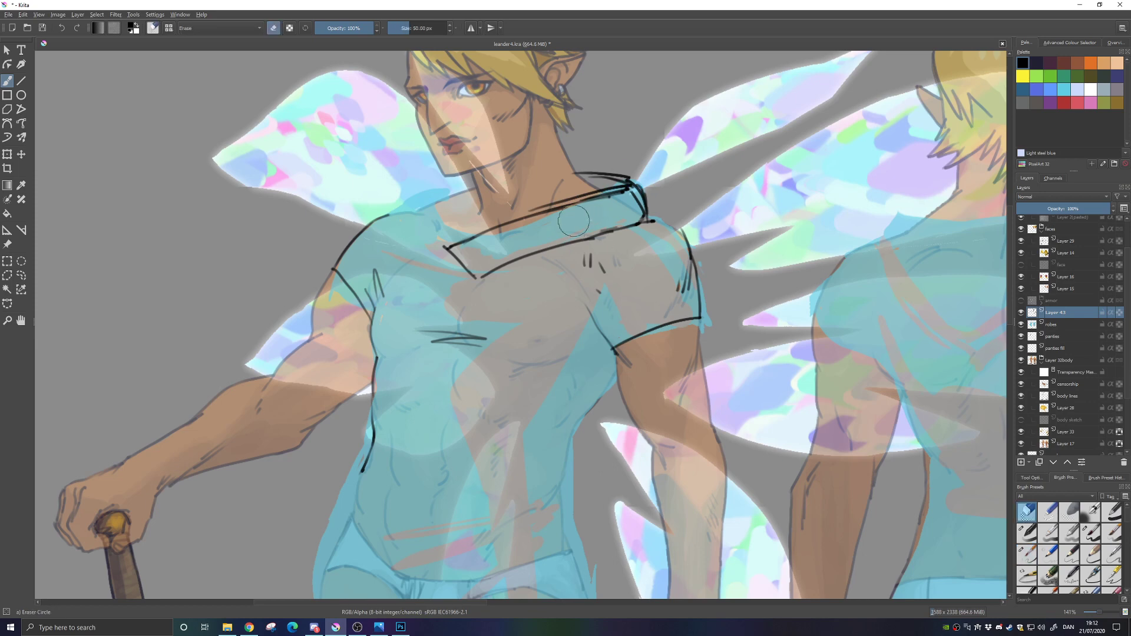
mouse_move(533, 213)
mouse_down()
mouse_move(622, 197)
mouse_move(641, 203)
mouse_move(645, 221)
mouse_up()
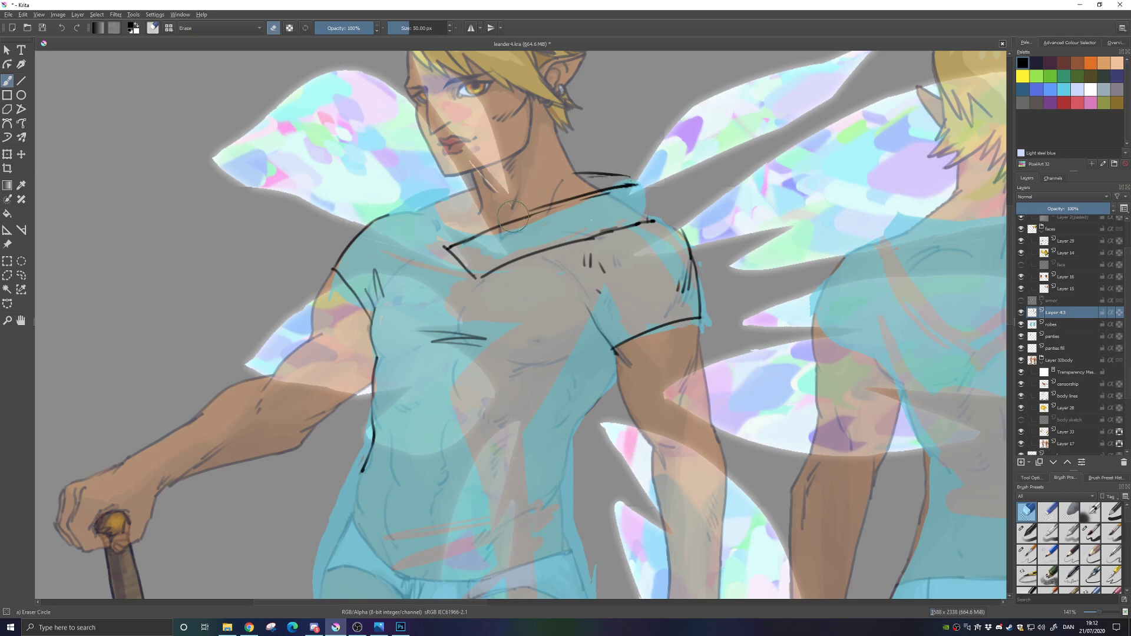
drag(516, 226, 501, 227)
key(e)
mouse_move(510, 220)
mouse_down()
mouse_move(642, 187)
mouse_move(651, 221)
mouse_up()
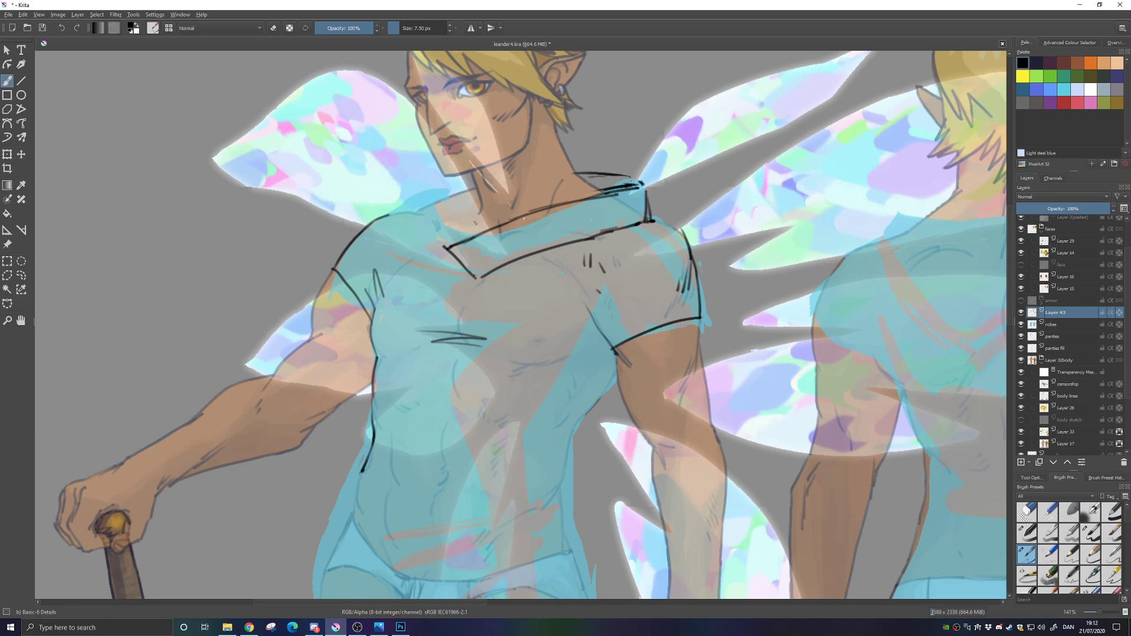
Draw the collar's inner edge and outer end over the shoulder on the sword-arm side
drag(435, 189, 484, 231)
key(ctrl+z)
mouse_move(411, 213)
mouse_down()
mouse_move(467, 233)
mouse_move(479, 224)
mouse_move(436, 188)
mouse_up()
key(ctrl+z)
drag(483, 233, 418, 181)
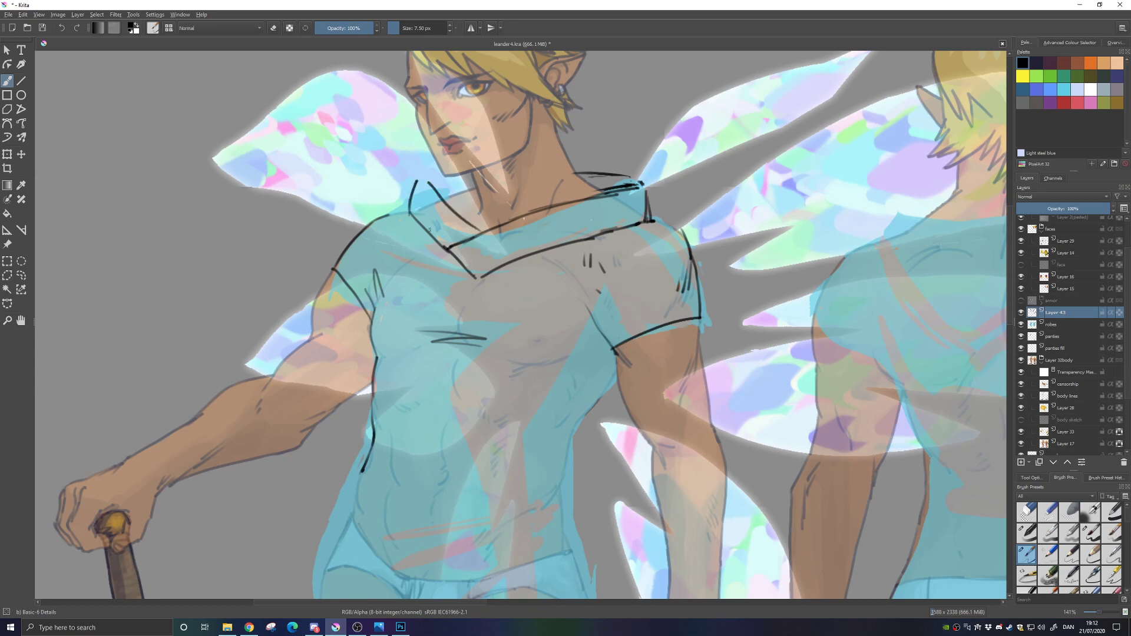
Rework the sword-arm side of the collar with a rim line toward the neck, and reinforce the opposite shoulder corner
key(ctrl+z)
drag(477, 237, 419, 179)
key(ctrl+z)
key(ctrl+z)
mouse_move(478, 233)
mouse_down()
mouse_move(412, 181)
mouse_move(417, 189)
mouse_move(475, 177)
mouse_up()
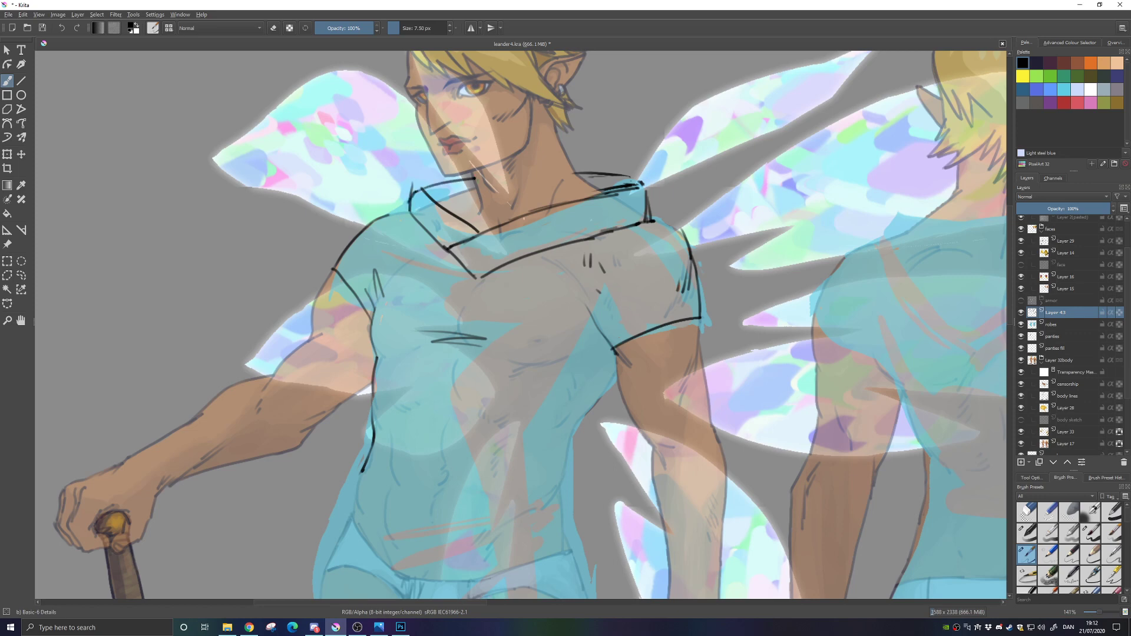
key(ctrl+z)
drag(411, 203, 463, 193)
drag(592, 189, 646, 184)
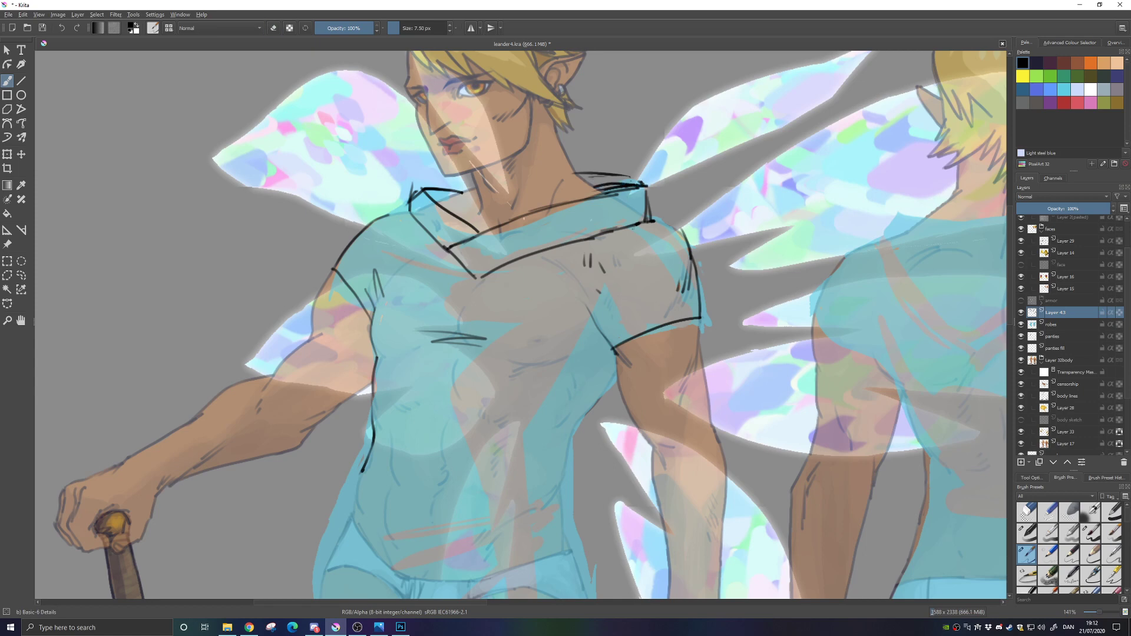
Erase the overlapping rim lines at the collar's free-arm shoulder end and redraw a cleaner back rim
key(e)
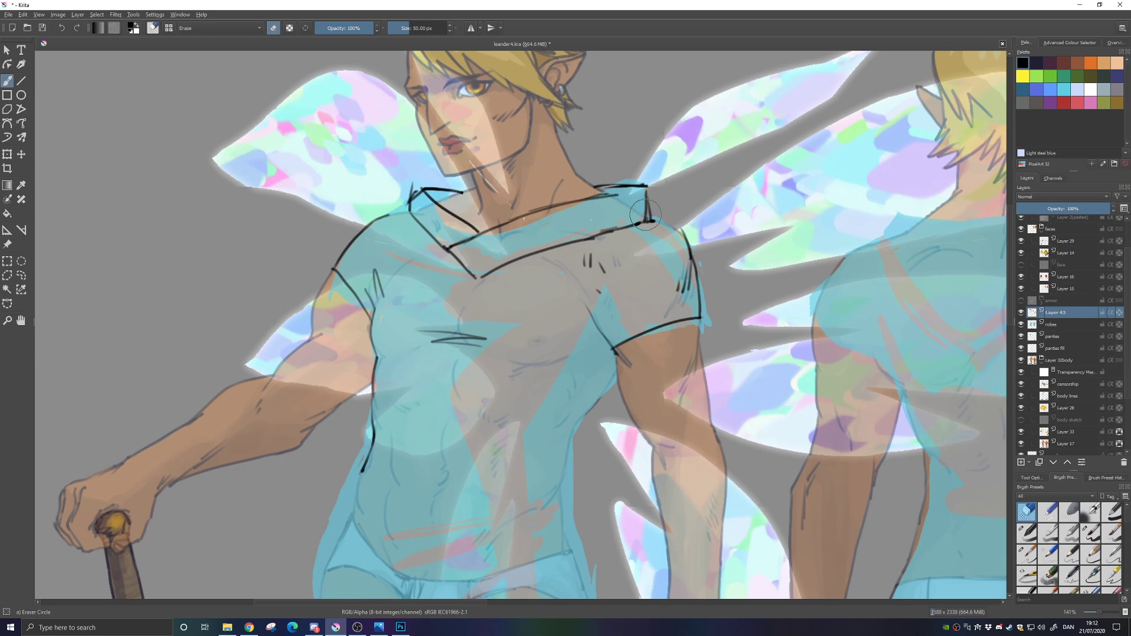
key(slash)
mouse_move(593, 195)
mouse_down()
mouse_move(643, 186)
mouse_move(607, 193)
mouse_up()
drag(432, 192, 463, 193)
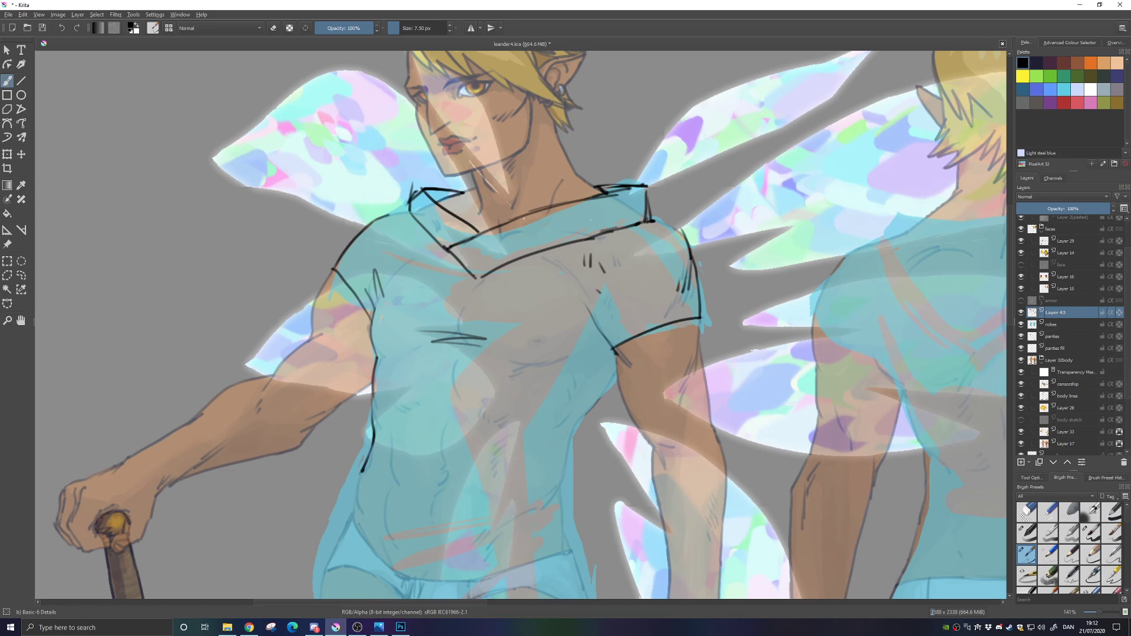
drag(386, 215, 410, 210)
Ink the tunic's free-arm side from the sleeve down to the hip, with a small fold at the waist
drag(517, 365, 498, 281)
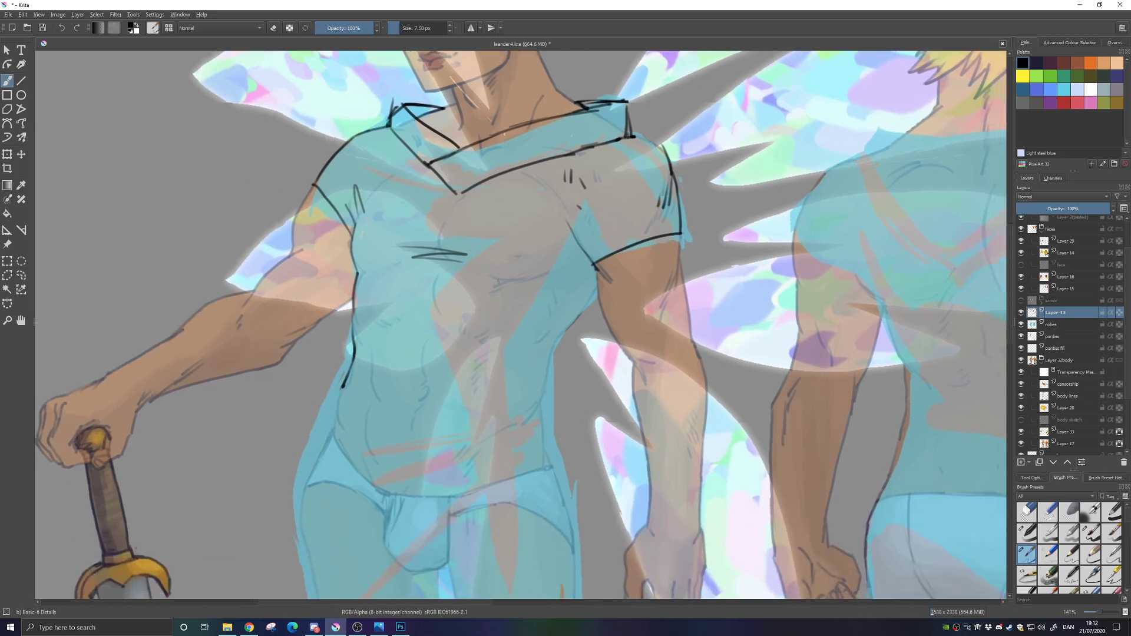
scroll(483, 232, down, 5)
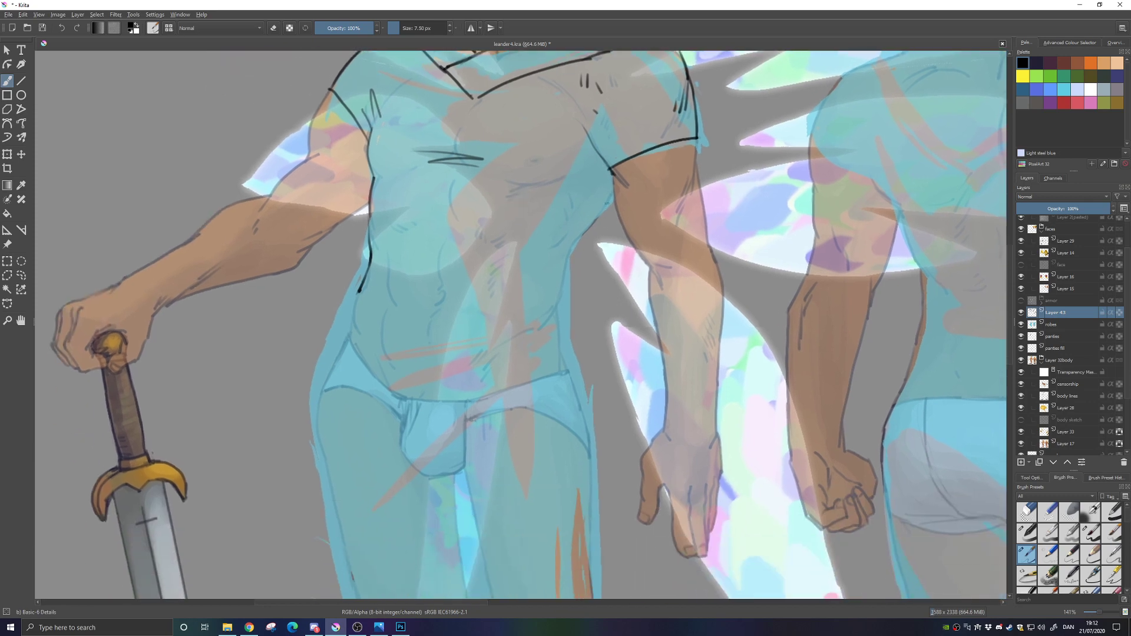
mouse_move(614, 194)
mouse_down()
mouse_move(568, 256)
mouse_move(540, 271)
mouse_move(565, 262)
mouse_move(568, 272)
mouse_move(554, 310)
mouse_move(563, 359)
mouse_up()
key(e)
key(e)
drag(419, 384, 450, 266)
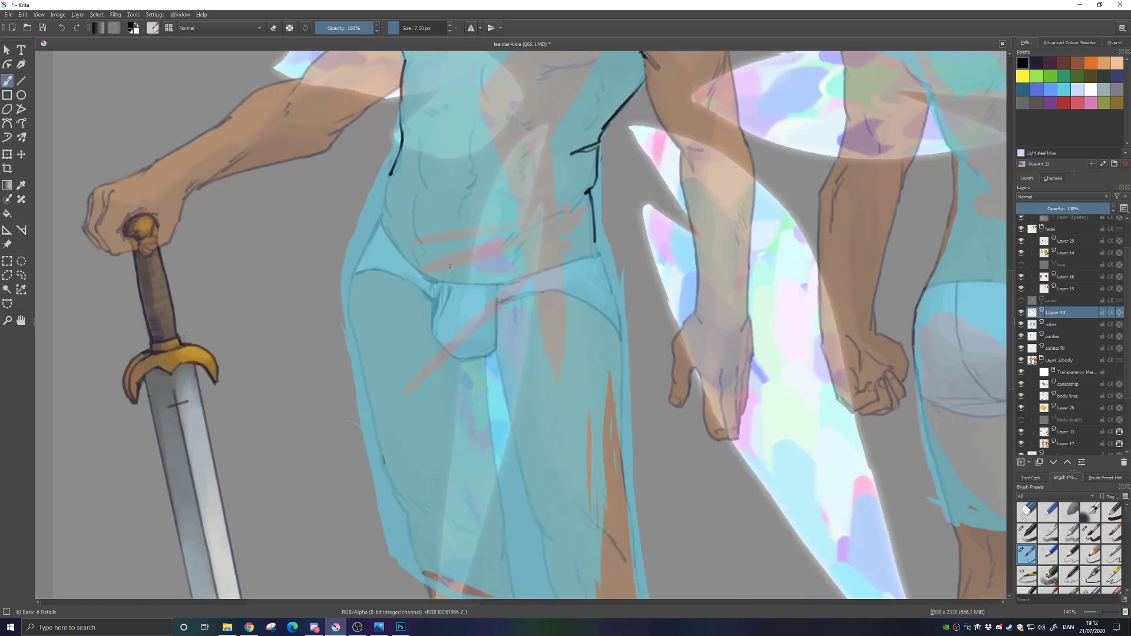
Extend the tunic's sword-arm side outline from the waist out to the hip
mouse_move(389, 176)
mouse_down()
mouse_move(351, 285)
mouse_move(363, 375)
mouse_up()
drag(374, 448, 352, 372)
key(ctrl+z)
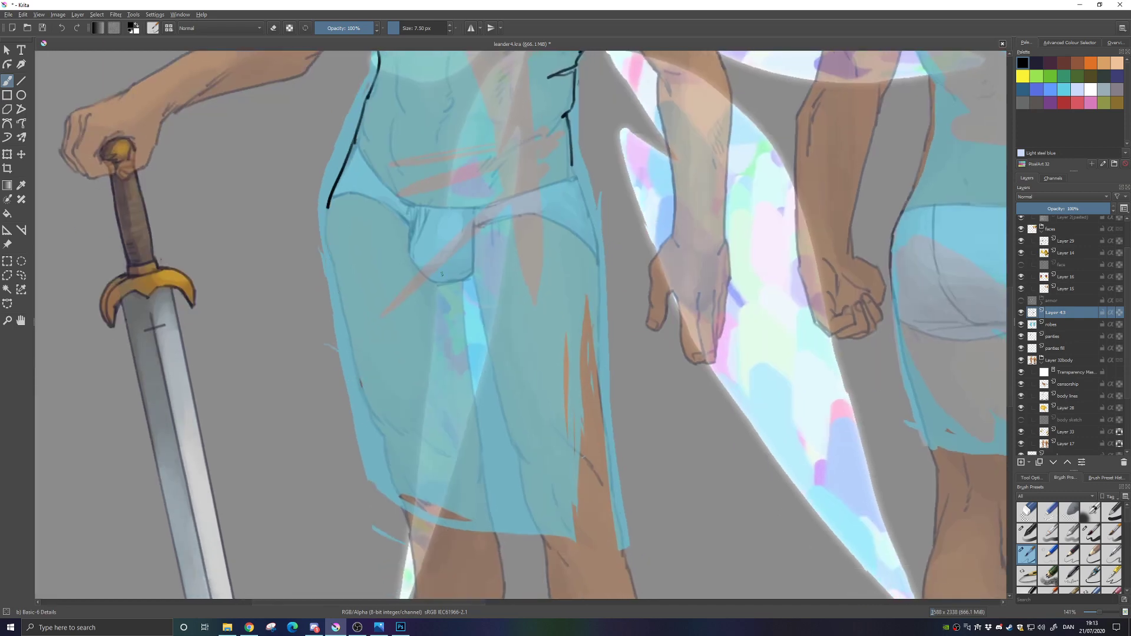
Draw diagonal drapery folds across the groin, including a long hooked fold and a short line beside them
mouse_move(489, 214)
mouse_down()
mouse_move(415, 305)
mouse_move(486, 276)
mouse_up()
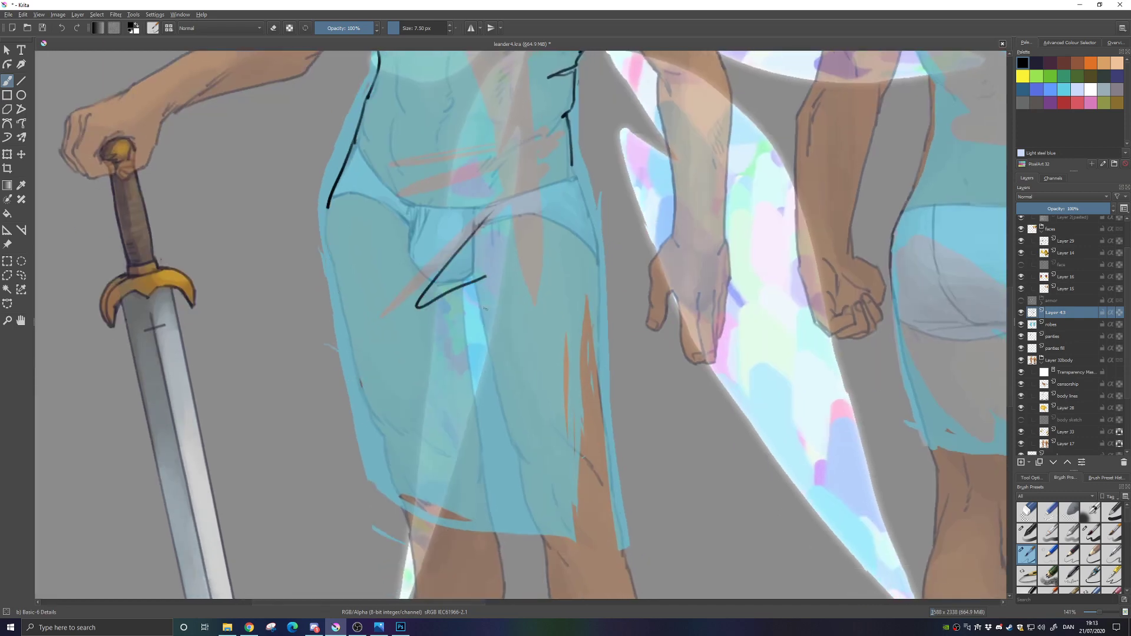
key(ctrl+z)
drag(478, 222, 407, 297)
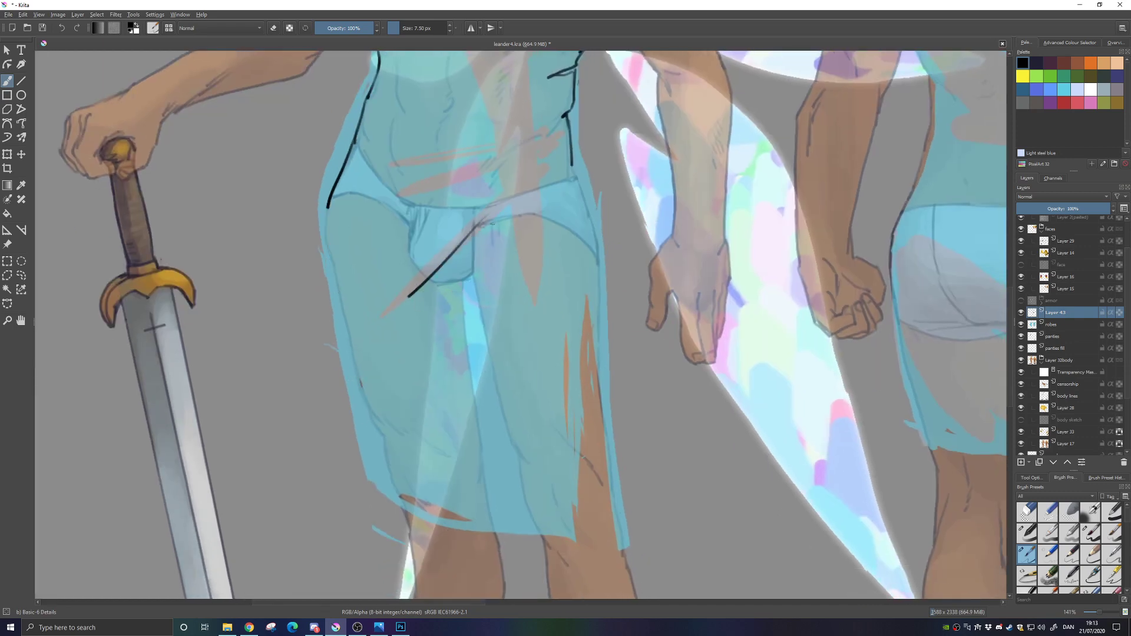
mouse_move(493, 227)
mouse_down()
mouse_move(424, 368)
mouse_move(437, 323)
mouse_up()
drag(412, 227, 413, 266)
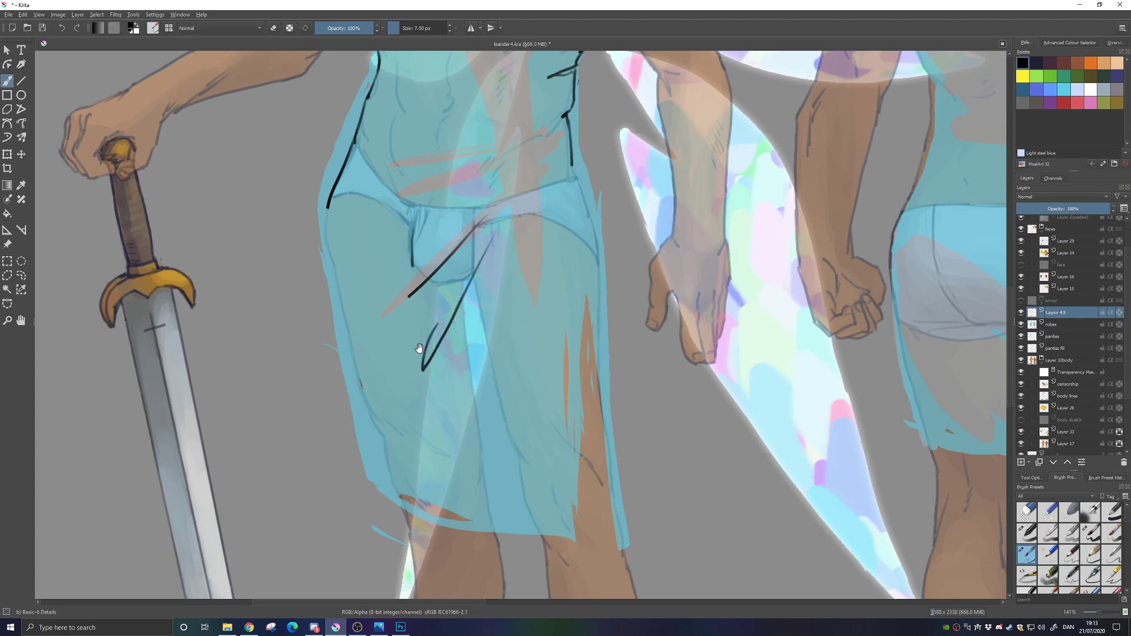
Ink the skirt's sword-arm side from the hip down to the hem corner, redrawing it until it follows the sketch
drag(415, 346, 429, 267)
drag(343, 128, 354, 207)
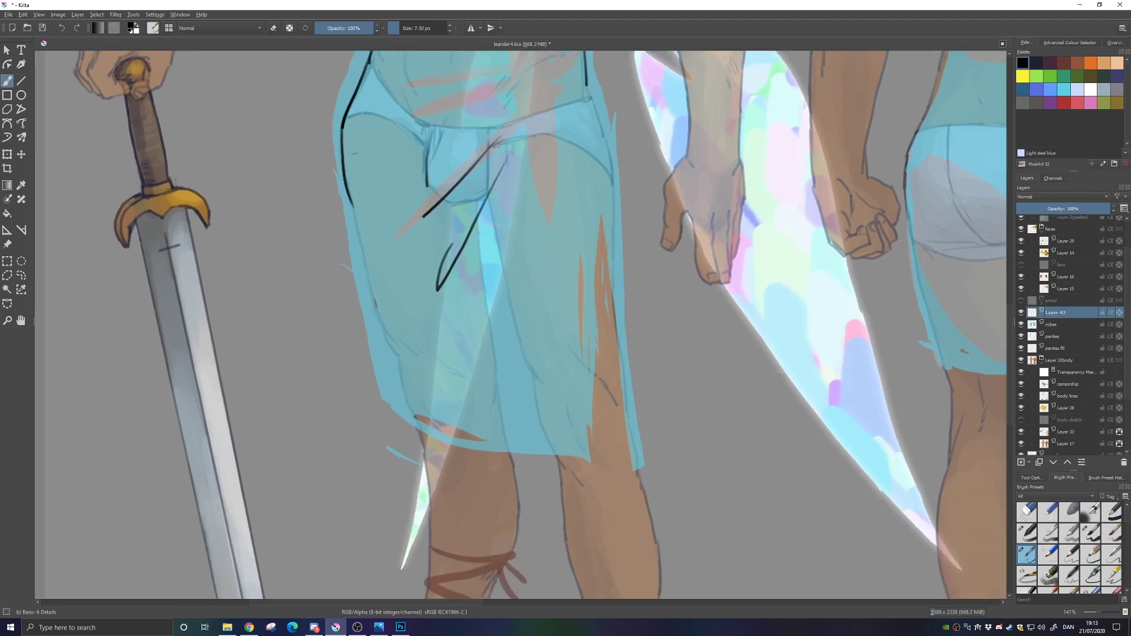
key(ctrl+z)
drag(343, 130, 359, 219)
key(ctrl+z)
drag(343, 125, 353, 213)
key(ctrl+z)
drag(343, 131, 383, 414)
key(ctrl+z)
mouse_move(353, 218)
mouse_down()
mouse_move(394, 429)
mouse_move(587, 474)
mouse_move(560, 493)
mouse_up()
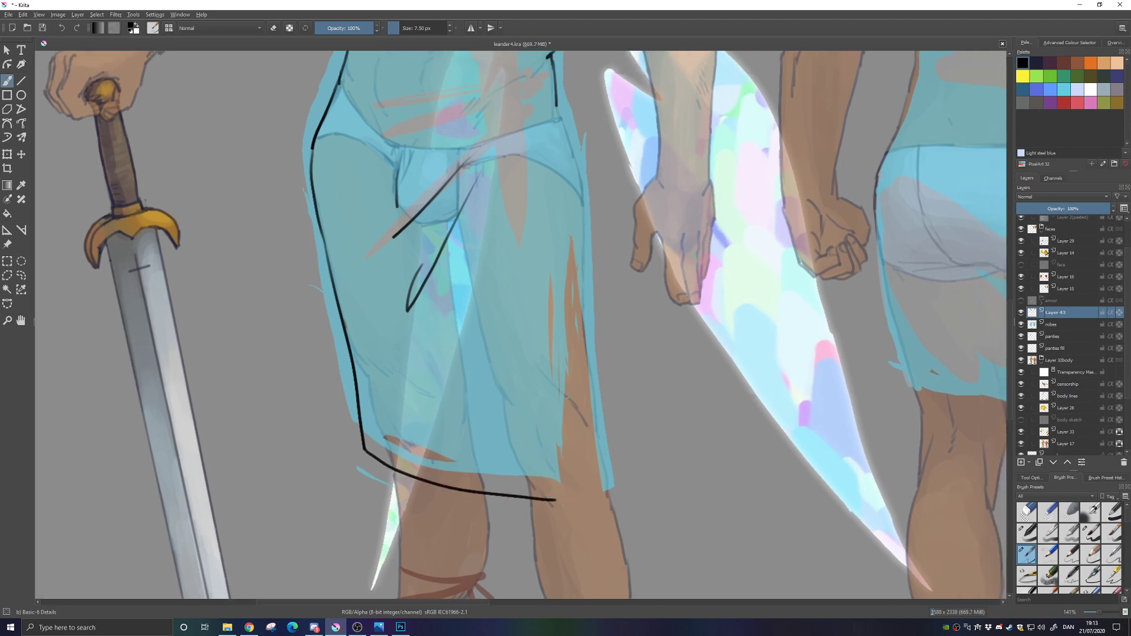
Redraw the skirt's front hem as a shallow curve from the sword-arm corner to the slit
key(ctrl+z)
drag(363, 453, 524, 472)
key(ctrl+z)
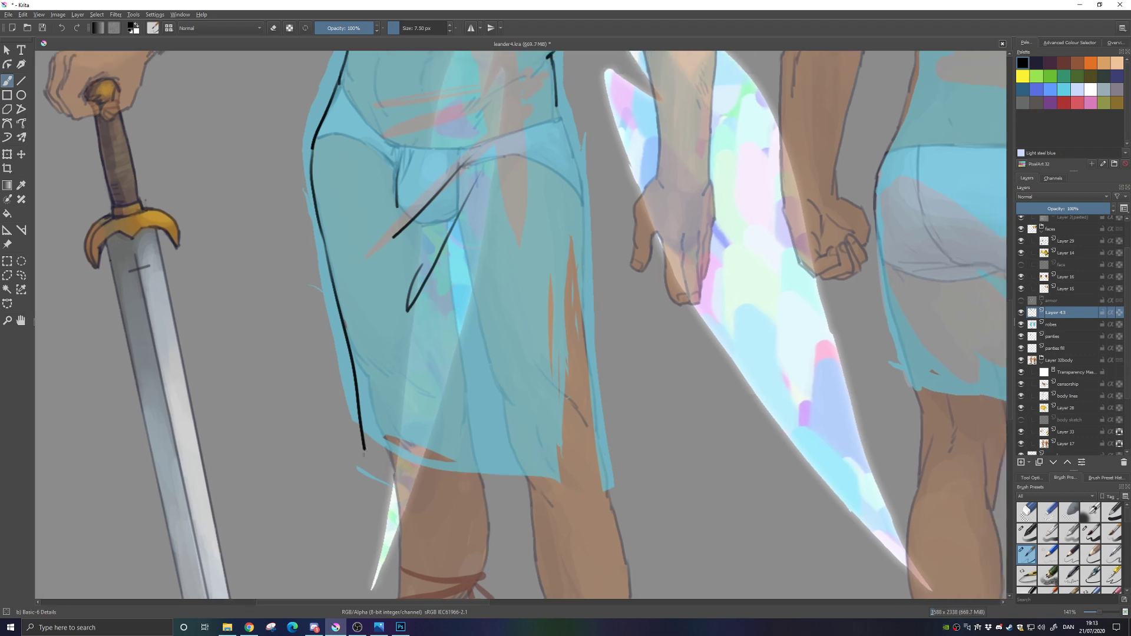
mouse_move(363, 454)
mouse_down()
mouse_move(558, 466)
mouse_move(476, 493)
mouse_move(473, 353)
mouse_up()
key(ctrl+z)
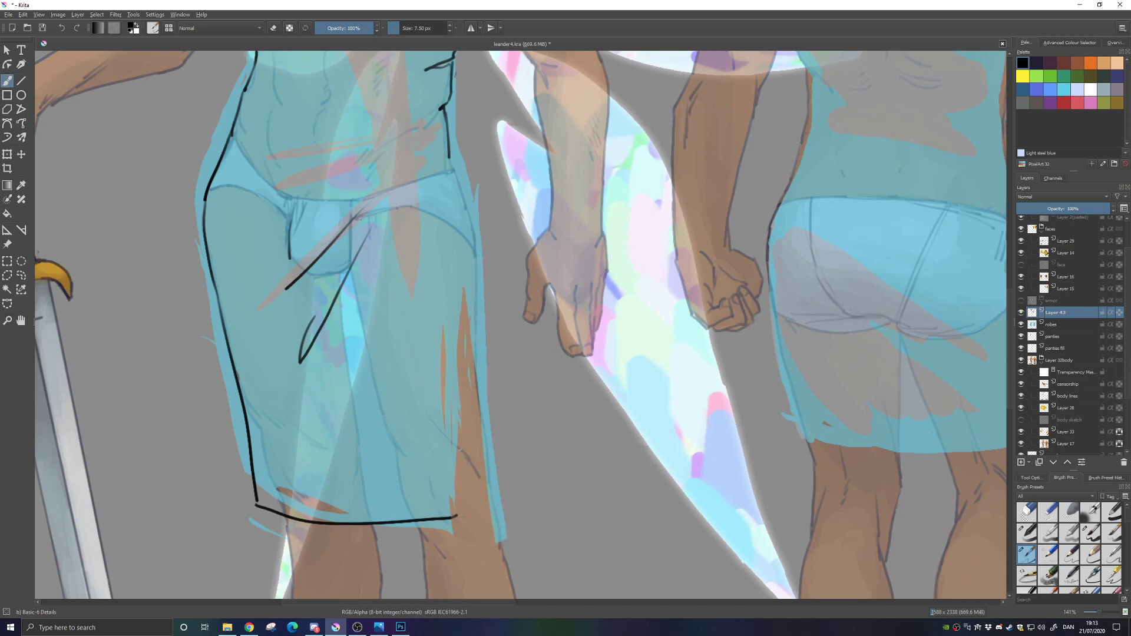
Draw the pointed side slit up the thigh, with the back panel's lower corner and a hem piece behind the legs
drag(458, 516, 457, 320)
key(ctrl+z)
mouse_move(457, 517)
mouse_down()
mouse_move(462, 326)
mouse_move(493, 542)
mouse_move(509, 539)
mouse_move(525, 423)
mouse_up()
mouse_move(411, 414)
mouse_down()
mouse_move(458, 412)
mouse_move(447, 534)
mouse_up()
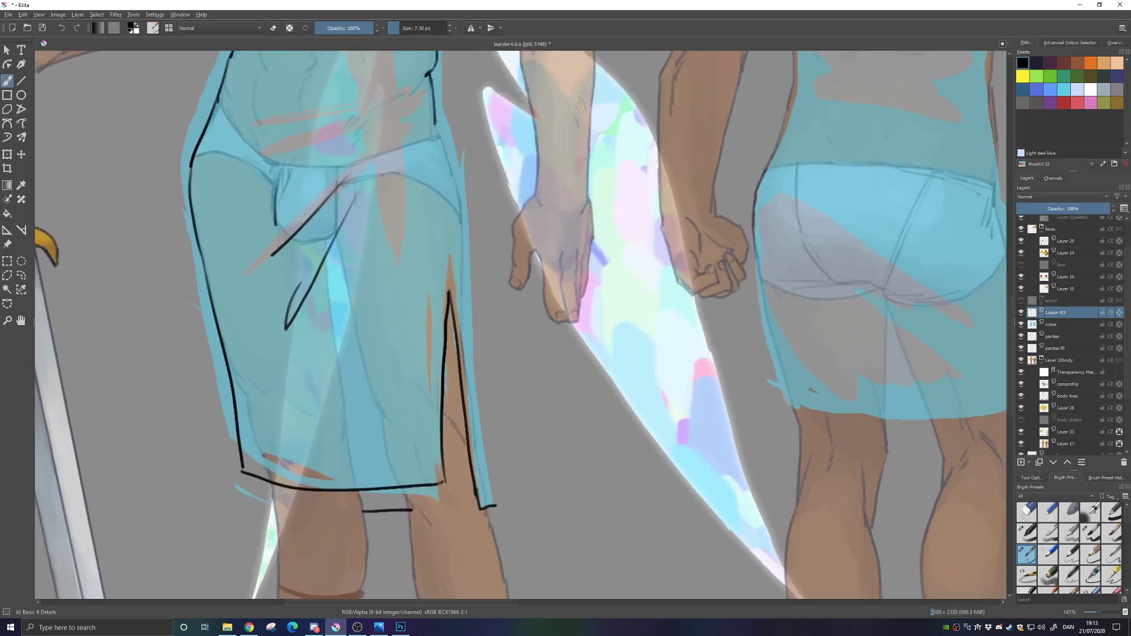
Ink the skirt's free-arm side from the hip to the back panel's lower corner, retrying the line as needed
mouse_move(435, 121)
mouse_down()
mouse_move(462, 219)
mouse_move(480, 521)
mouse_up()
key(ctrl+z)
drag(465, 232, 488, 455)
key(ctrl+z)
drag(465, 230, 497, 480)
key(ctrl+z)
drag(464, 223, 486, 502)
key(ctrl+z)
drag(463, 217, 472, 329)
key(ctrl+z)
drag(460, 223, 495, 507)
drag(403, 241, 454, 346)
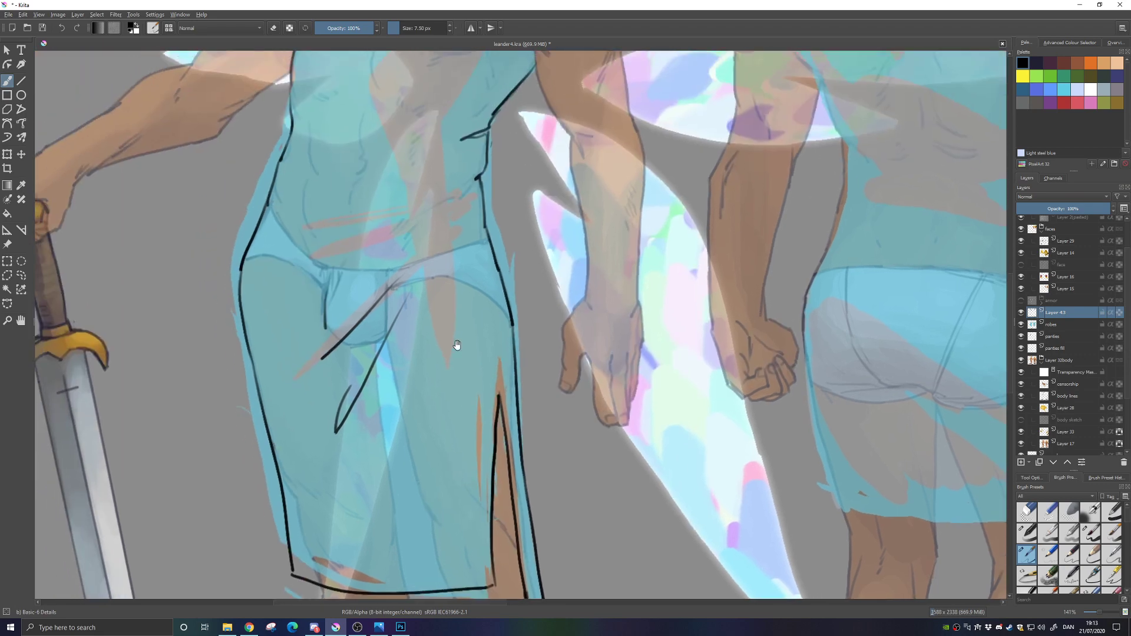
Draw long diagonal fold lines across the waist, starting from the free-arm side
drag(428, 263, 452, 279)
drag(446, 391, 500, 379)
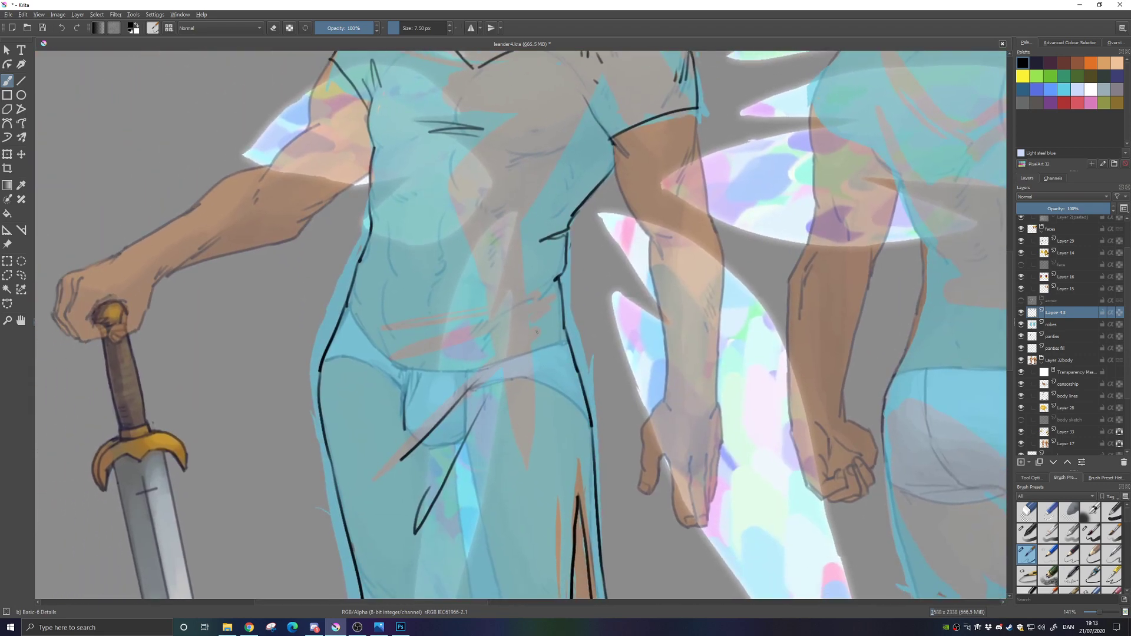
mouse_move(535, 296)
mouse_down()
mouse_move(371, 368)
mouse_move(469, 316)
mouse_move(434, 322)
mouse_move(559, 280)
mouse_move(499, 304)
mouse_move(500, 399)
mouse_move(481, 467)
mouse_up()
key(ctrl+z)
drag(495, 323, 467, 415)
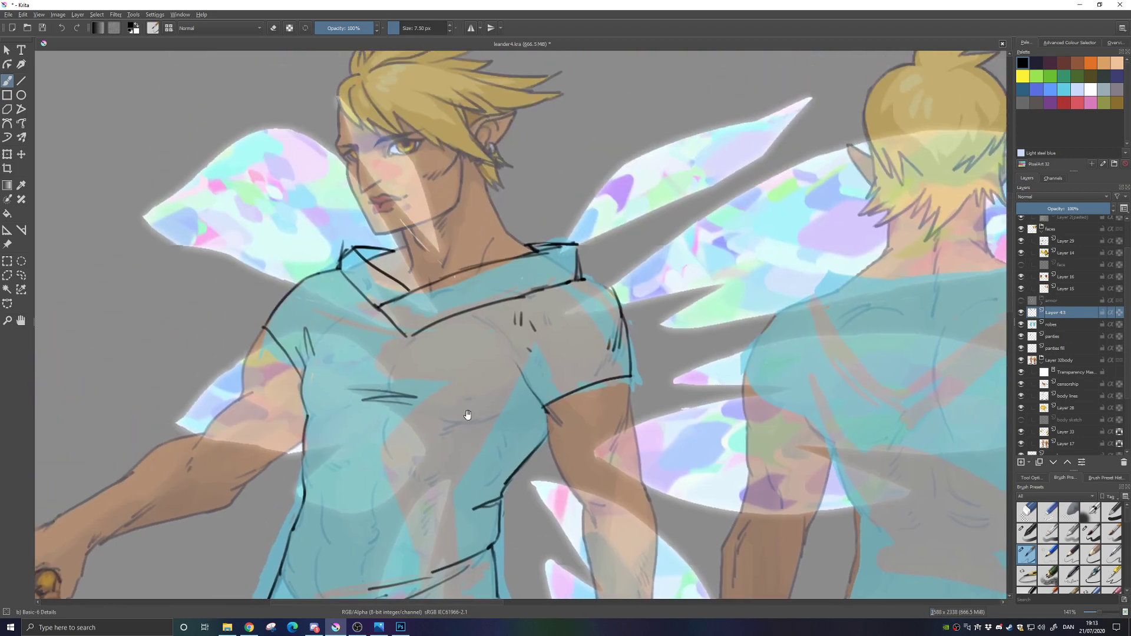
Clean up the collar's sword-arm corner and redraw it as a smooth curved edge over the shoulder
key(e)
key(e)
key(e)
mouse_move(351, 248)
mouse_down()
mouse_move(344, 259)
mouse_move(361, 250)
mouse_up()
key(e)
drag(344, 259, 359, 245)
drag(339, 269, 355, 296)
key(e)
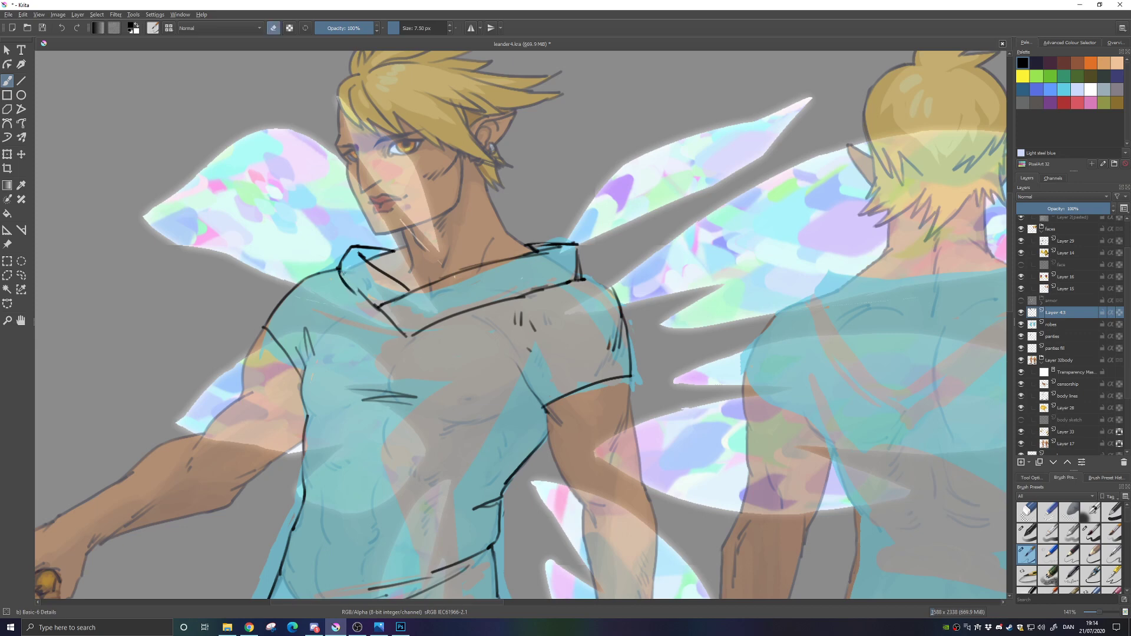
Erase rough parts of the collar's upper neckline edge and redraw it across the throat
key(e)
key(e)
drag(470, 266, 490, 263)
key(e)
drag(422, 289, 492, 263)
key(e)
Rework the collar's free-arm end into a clean slanted edge meeting the shoulder
mouse_move(579, 260)
mouse_down()
mouse_move(575, 243)
mouse_move(577, 279)
mouse_move(618, 298)
mouse_up()
key(e)
key(e)
key(e)
mouse_move(537, 277)
mouse_down()
mouse_move(678, 262)
mouse_move(696, 229)
mouse_move(679, 237)
mouse_move(683, 226)
mouse_move(701, 228)
mouse_move(672, 237)
mouse_move(666, 227)
mouse_move(702, 233)
mouse_up()
key(e)
key(e)
key(e)
key(e)
drag(628, 392, 664, 235)
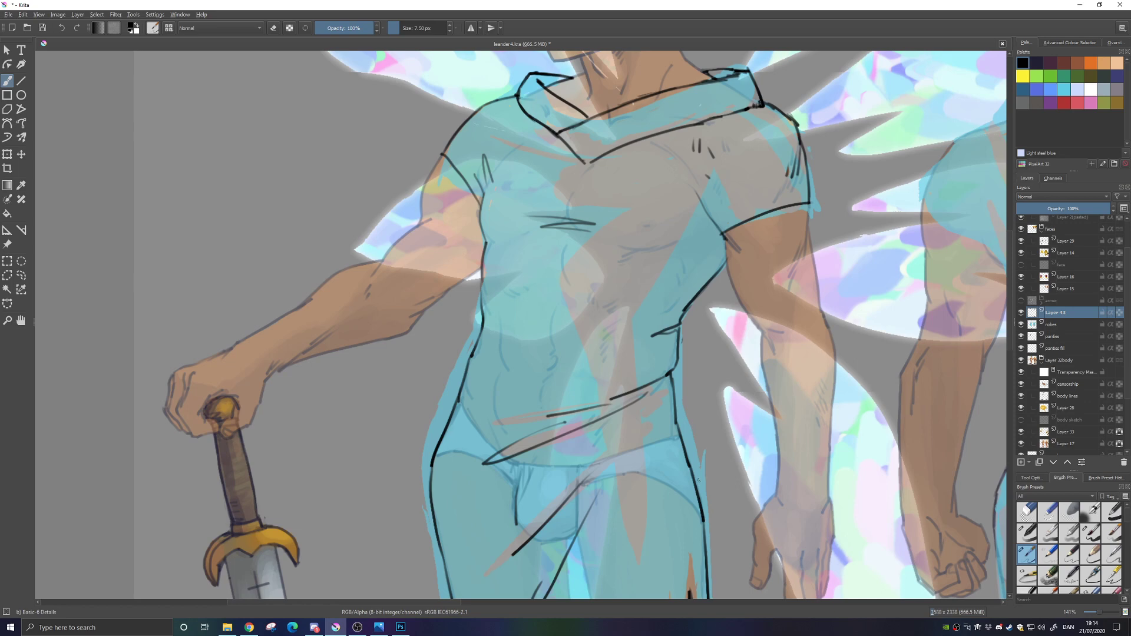
Start the back figure's collar with a short slanted edge on the shoulder nearest the front figure
key(ctrl+minus)
key(ctrl+minus)
drag(647, 475, 551, 395)
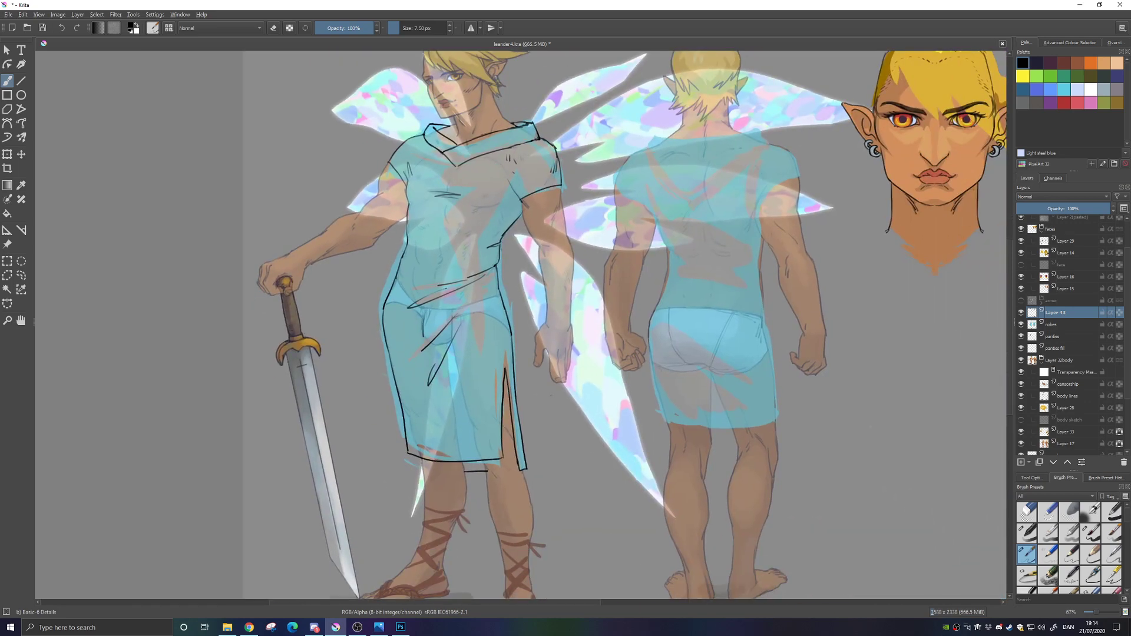
drag(737, 230, 665, 293)
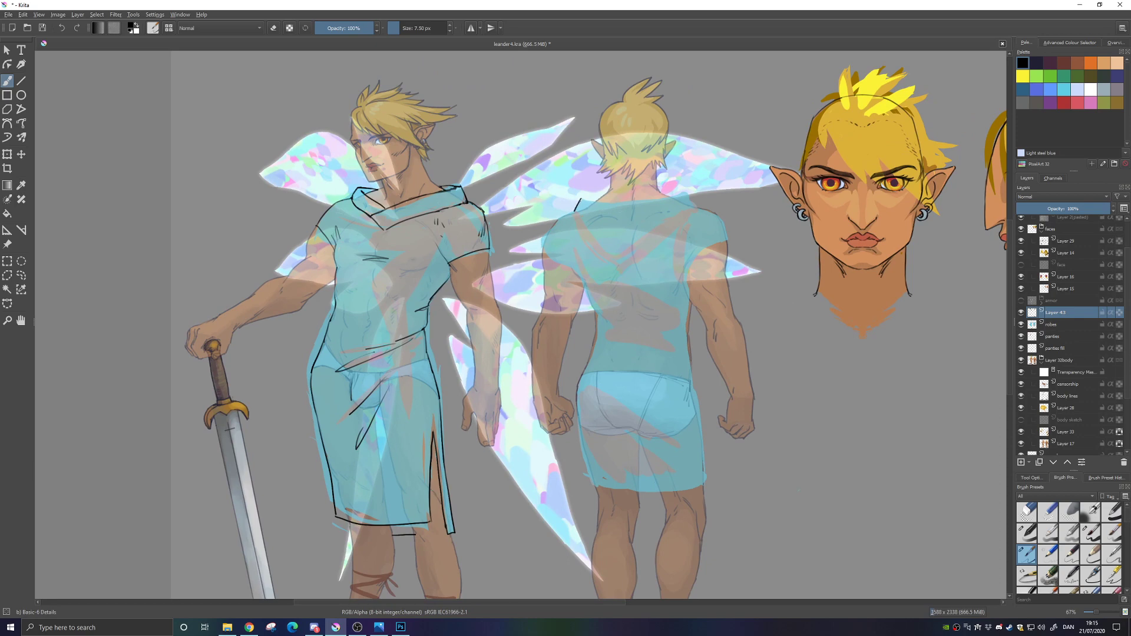
key(ctrl+z)
drag(581, 200, 648, 206)
key(ctrl+z)
scroll(606, 244, up, 1)
scroll(696, 197, up, 1)
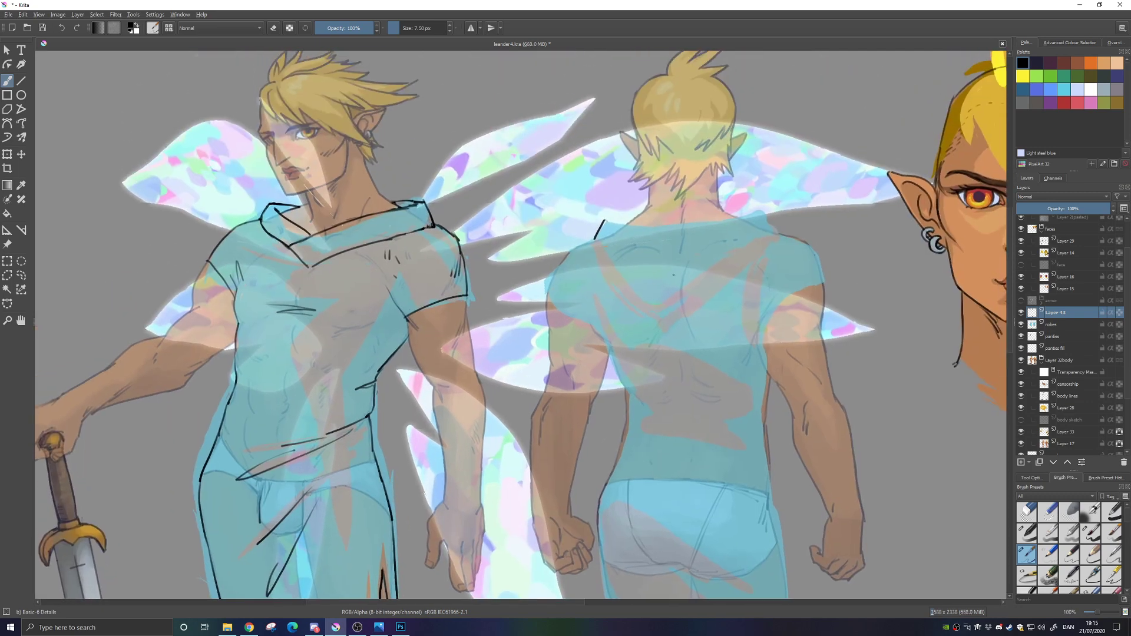
scroll(648, 265, up, 1)
scroll(735, 255, up, 1)
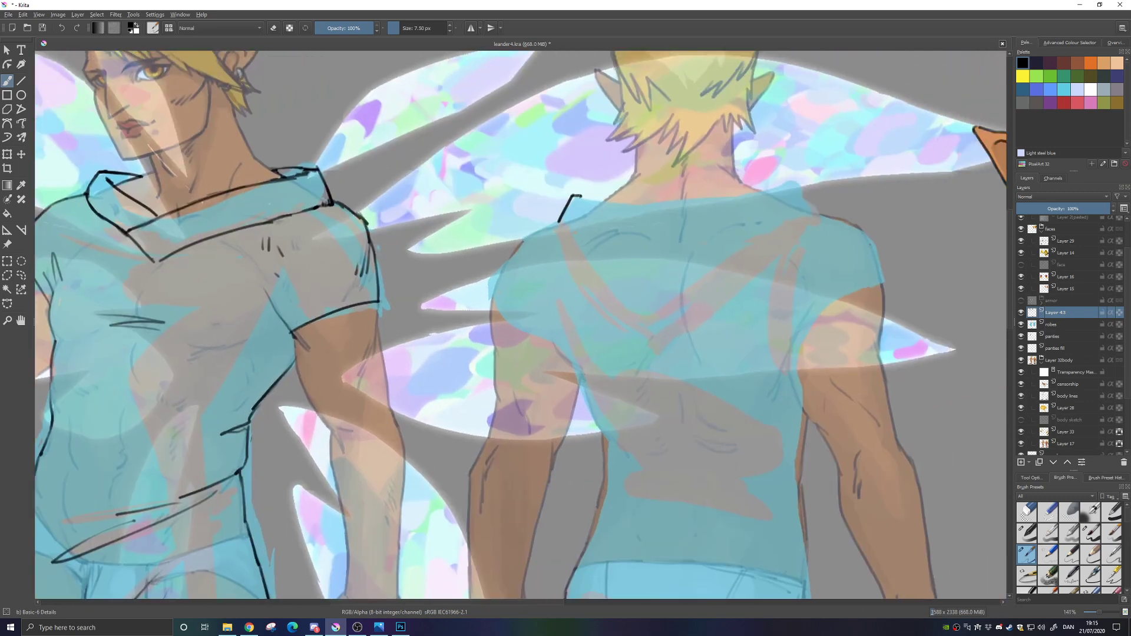
Draw the back collar's upper edge across the neck and shape its corner on the far shoulder
drag(580, 196, 763, 202)
key(ctrl+z)
drag(620, 203, 758, 201)
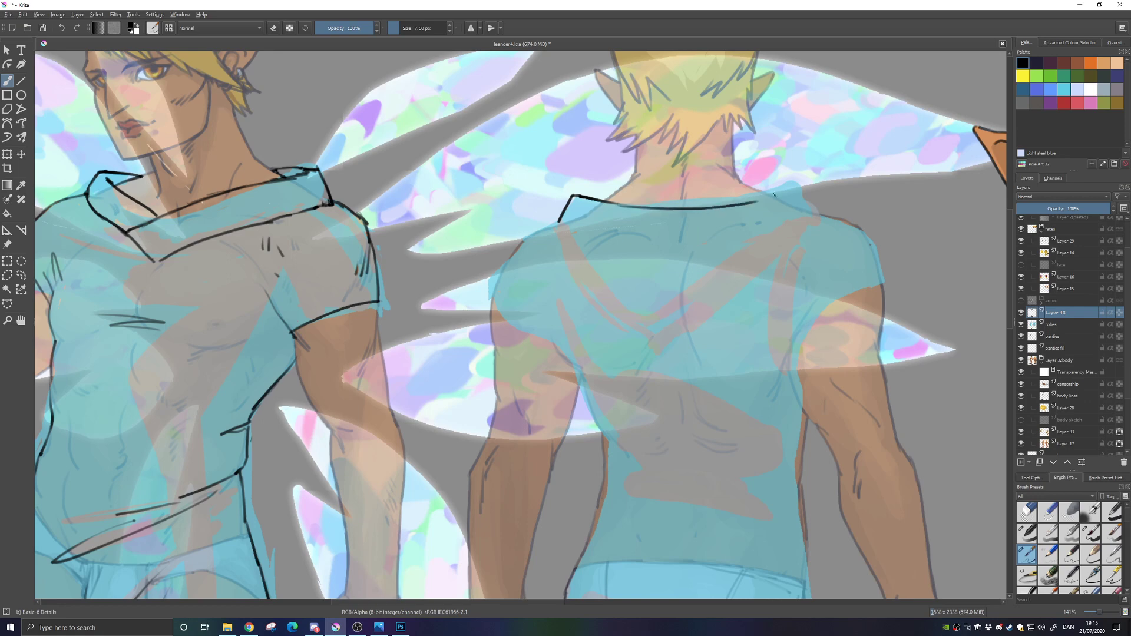
mouse_move(689, 208)
mouse_down()
mouse_move(787, 187)
mouse_move(806, 201)
mouse_up()
mouse_move(799, 196)
mouse_down()
mouse_move(814, 218)
mouse_move(739, 266)
mouse_up()
key(ctrl+z)
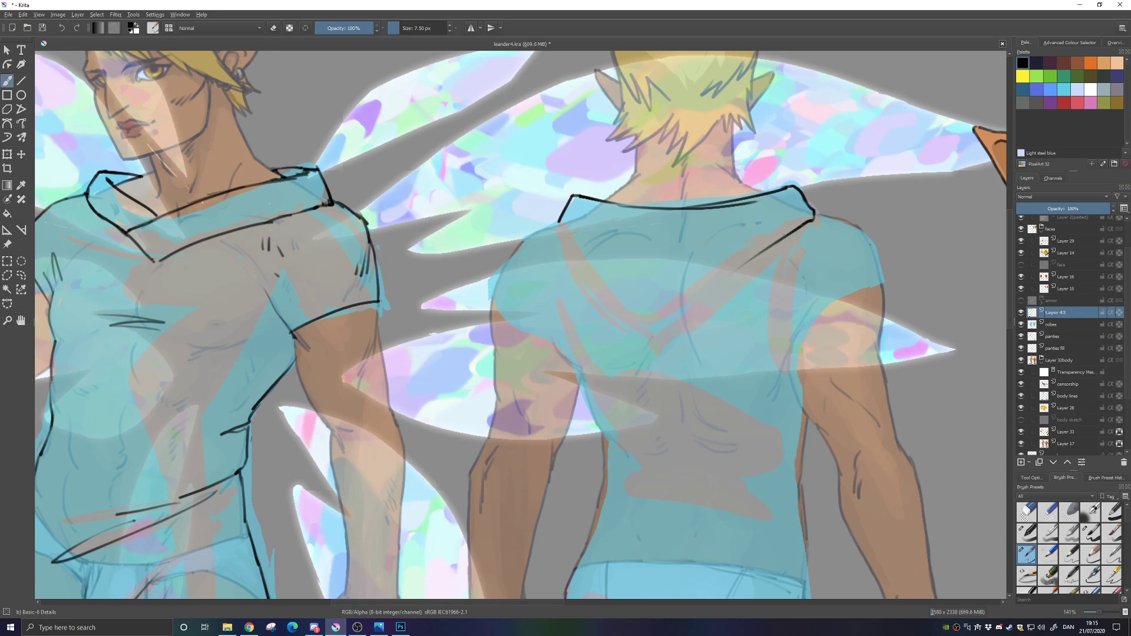
Undo the straight hood edge and draw a curved edge from the near shoulder to the mid-back point
drag(815, 218, 657, 323)
key(e)
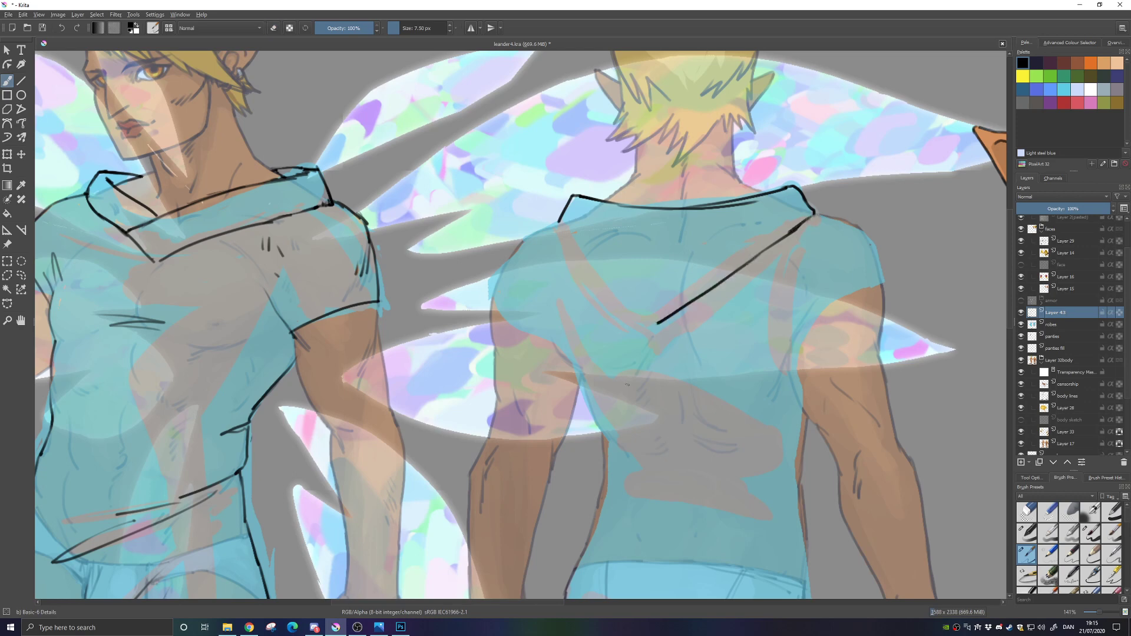
key(ctrl+z)
key(ctrl+z)
mouse_move(559, 221)
mouse_down()
mouse_move(634, 336)
mouse_move(651, 333)
mouse_up()
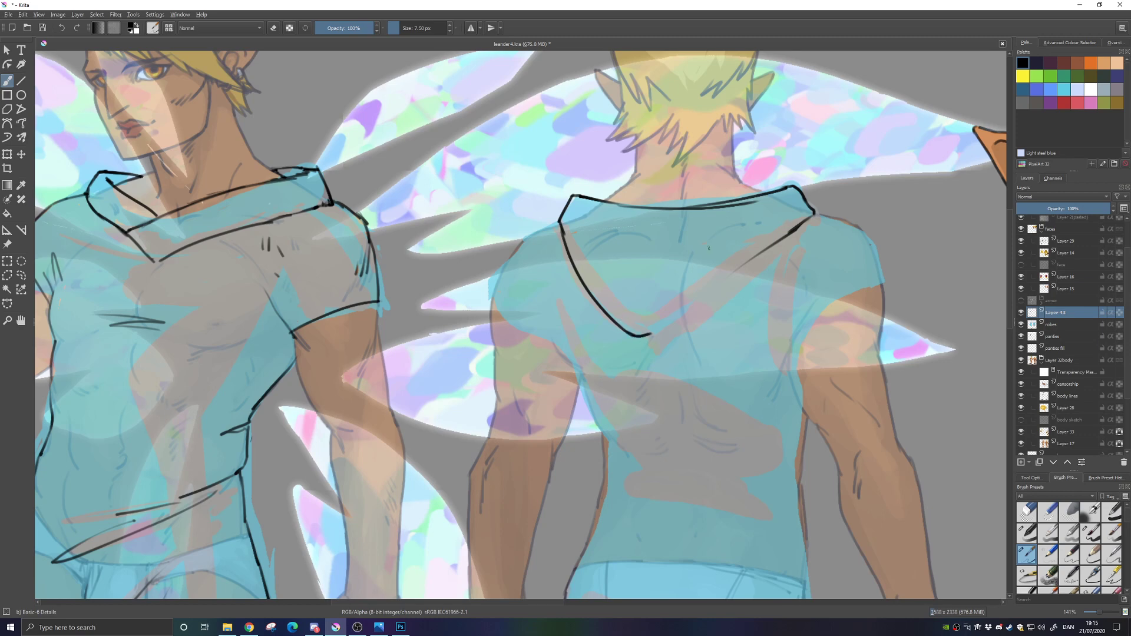
mouse_move(573, 198)
mouse_down()
mouse_move(711, 244)
mouse_move(761, 227)
mouse_up()
key(ctrl+z)
drag(575, 197, 768, 210)
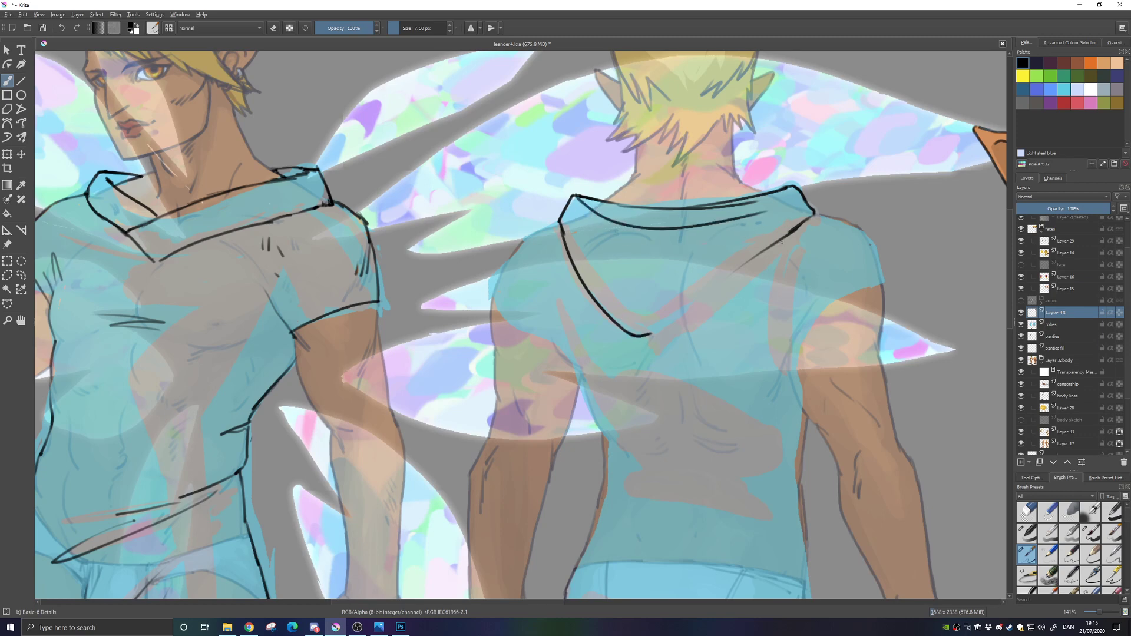
key(ctrl+z)
Draw the hood's other edge from the mid-back point up to the far shoulder, redrawing it until it connects
drag(641, 340, 773, 257)
key(ctrl+z)
drag(648, 337, 774, 251)
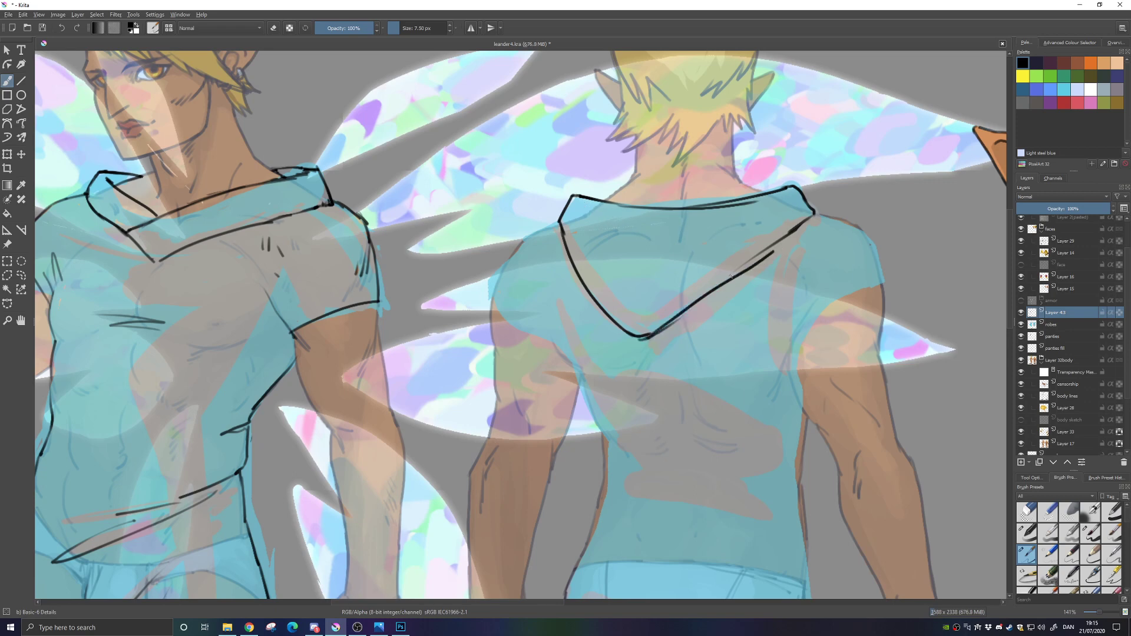
key(ctrl+z)
drag(664, 329, 785, 239)
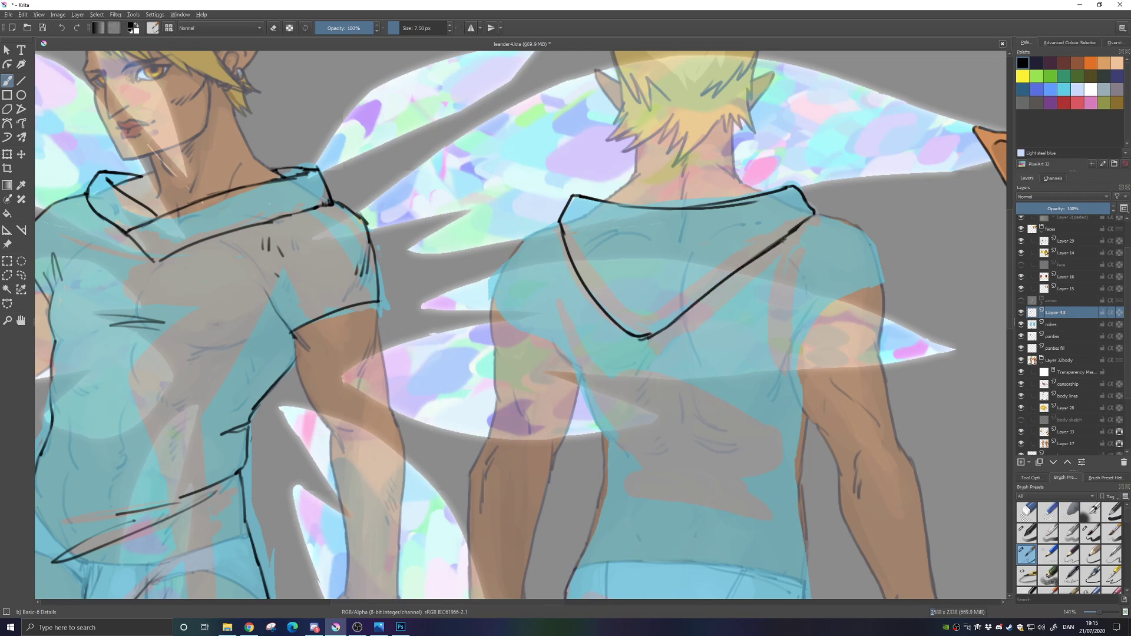
Ink the back figure's near shoulder outline from the collar down to the sleeve edge
drag(650, 361, 642, 277)
mouse_move(552, 139)
mouse_down()
mouse_move(494, 177)
mouse_move(517, 151)
mouse_move(483, 222)
mouse_move(505, 249)
mouse_up()
key(ctrl+z)
key(ctrl+z)
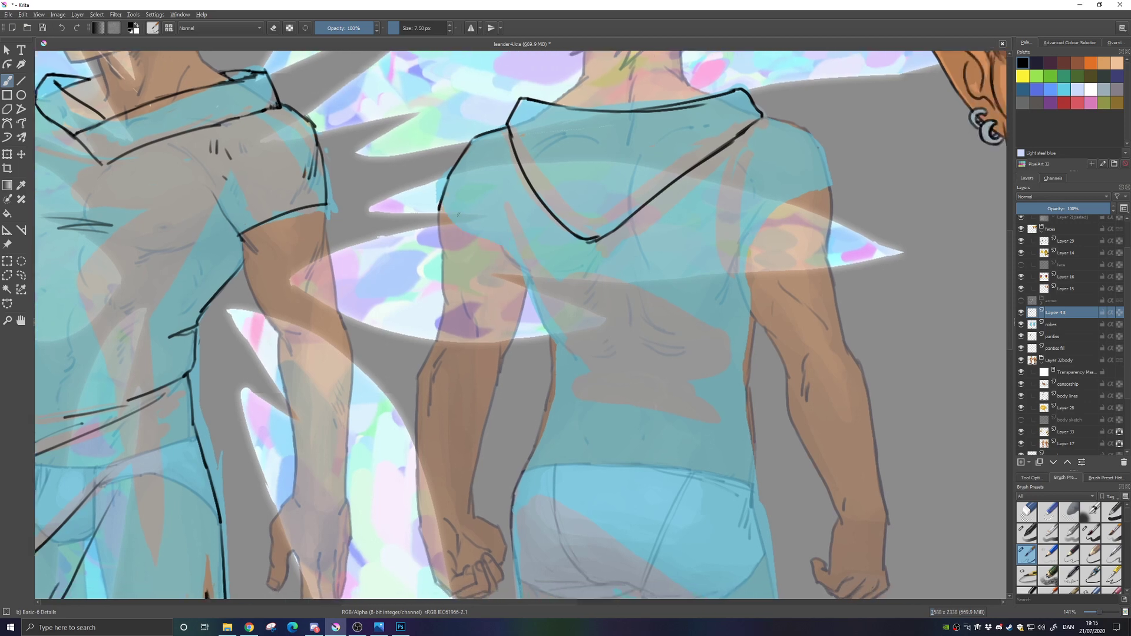
Draw the near sleeve's hem on the back figure, curving from the outer arm in to the armpit
drag(440, 206, 500, 244)
key(ctrl+z)
drag(439, 205, 488, 237)
key(ctrl+z)
drag(440, 207, 530, 273)
key(ctrl+z)
Ink the back figure's near side from armpit to waist and add a zigzag fold across the lower back
drag(544, 350, 532, 278)
drag(516, 200, 542, 284)
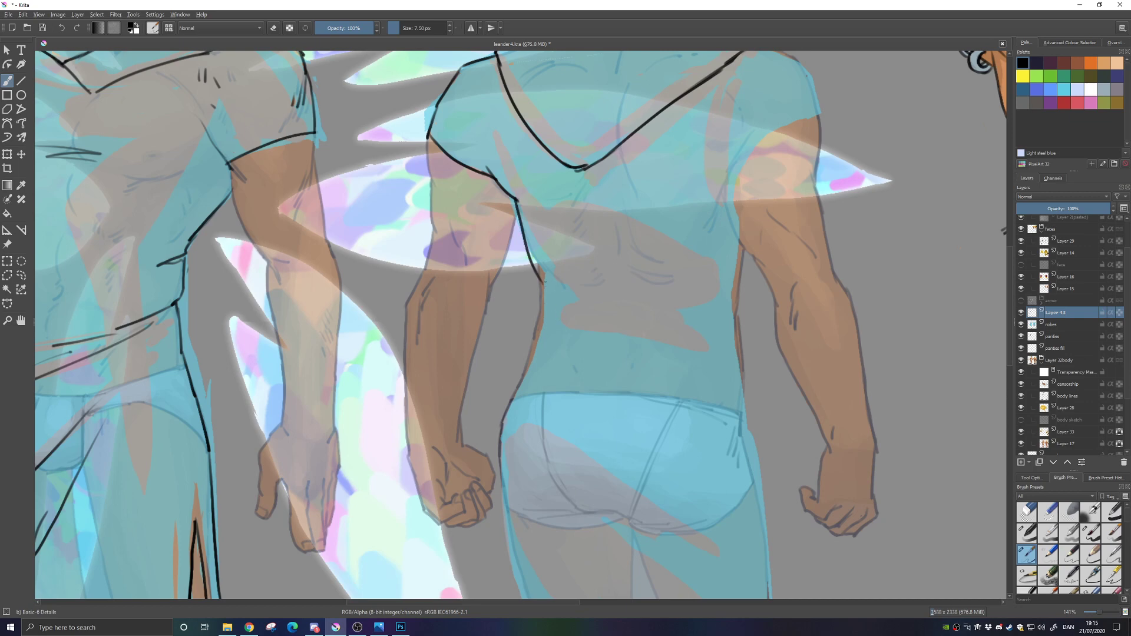
key(ctrl+z)
mouse_move(516, 200)
mouse_down()
mouse_move(537, 284)
mouse_move(616, 309)
mouse_move(644, 334)
mouse_up()
drag(539, 289, 530, 370)
drag(617, 331, 503, 399)
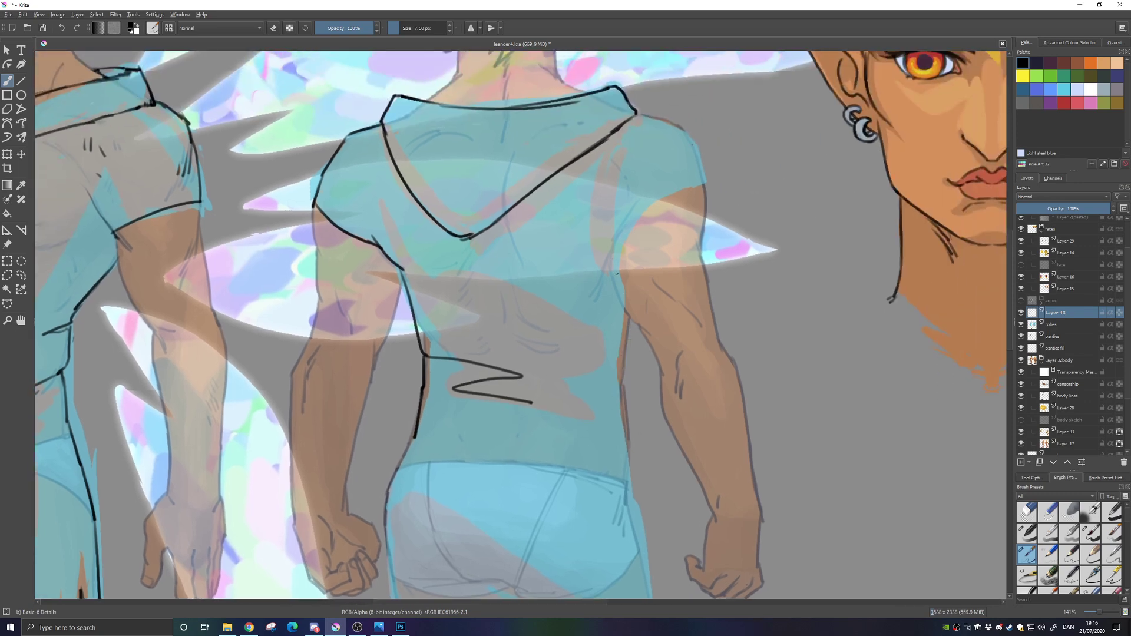
Draw the far sleeve's hem on the back figure, curving from the armpit to the outer arm
mouse_move(611, 271)
mouse_down()
mouse_move(640, 213)
mouse_move(716, 184)
mouse_move(681, 242)
mouse_up()
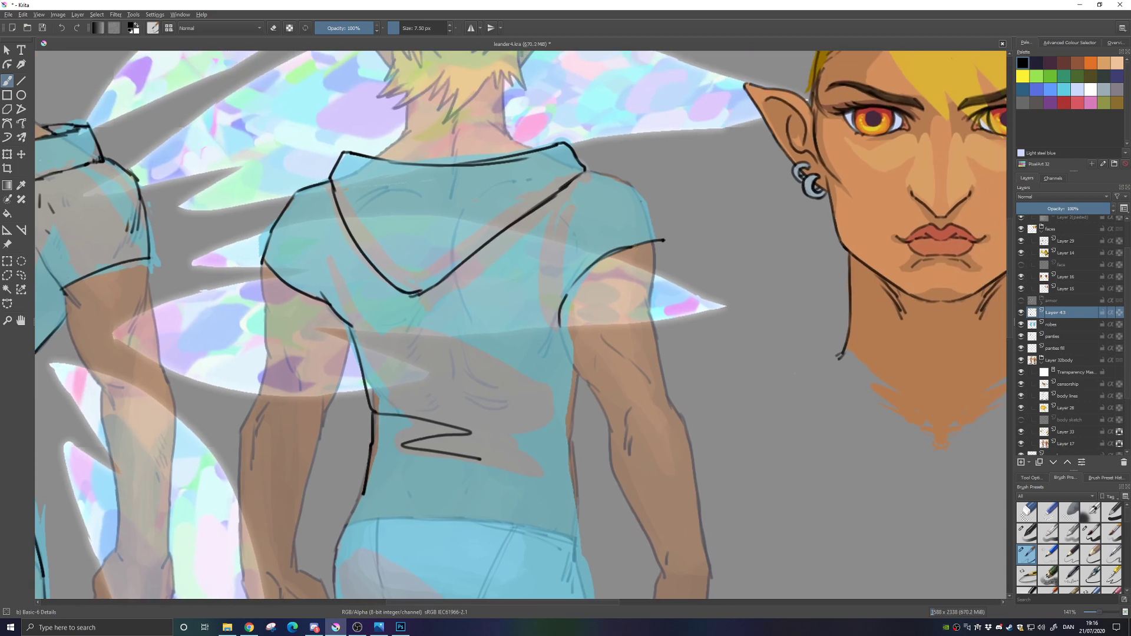
key(ctrl+z)
drag(591, 265, 658, 239)
Ink the back figure's far shoulder outline from the collar to the sleeve hem and tidy their corner
mouse_move(586, 170)
mouse_down()
mouse_move(639, 193)
mouse_move(653, 240)
mouse_up()
key(ctrl+z)
key(ctrl+z)
key(e)
key(e)
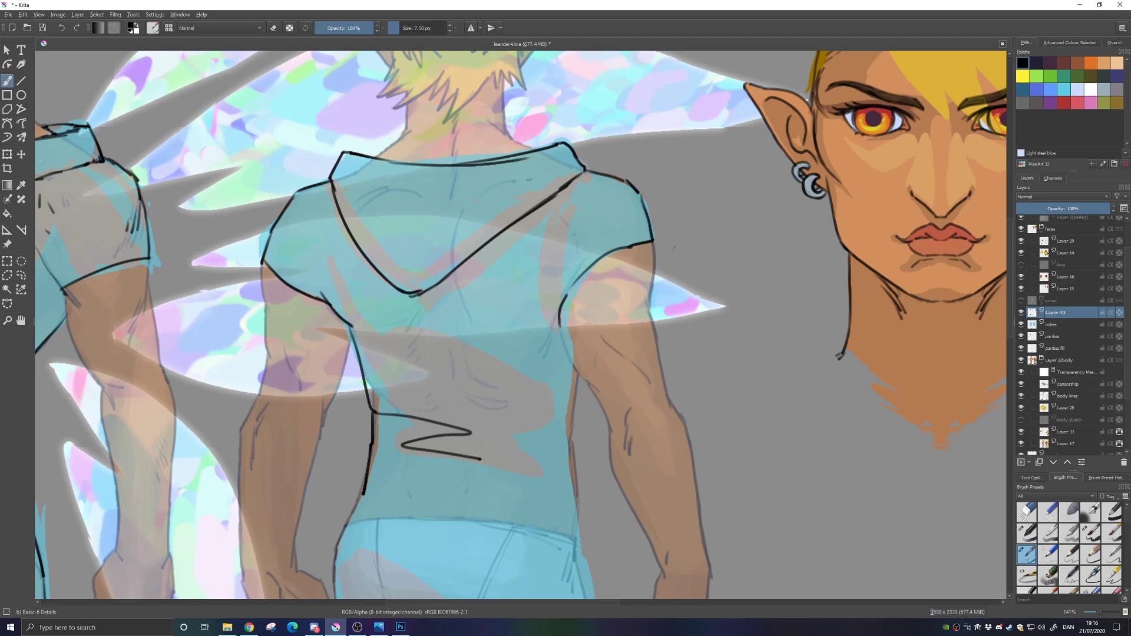
Ink short fold lines on the back figure above the far armpit, beside the sleeve seam
drag(564, 374, 631, 268)
mouse_move(629, 195)
mouse_down()
mouse_move(663, 140)
mouse_move(625, 162)
mouse_move(668, 127)
mouse_up()
key(ctrl+z)
mouse_move(630, 188)
mouse_down()
mouse_move(660, 108)
mouse_move(645, 147)
mouse_move(647, 126)
mouse_move(626, 146)
mouse_up()
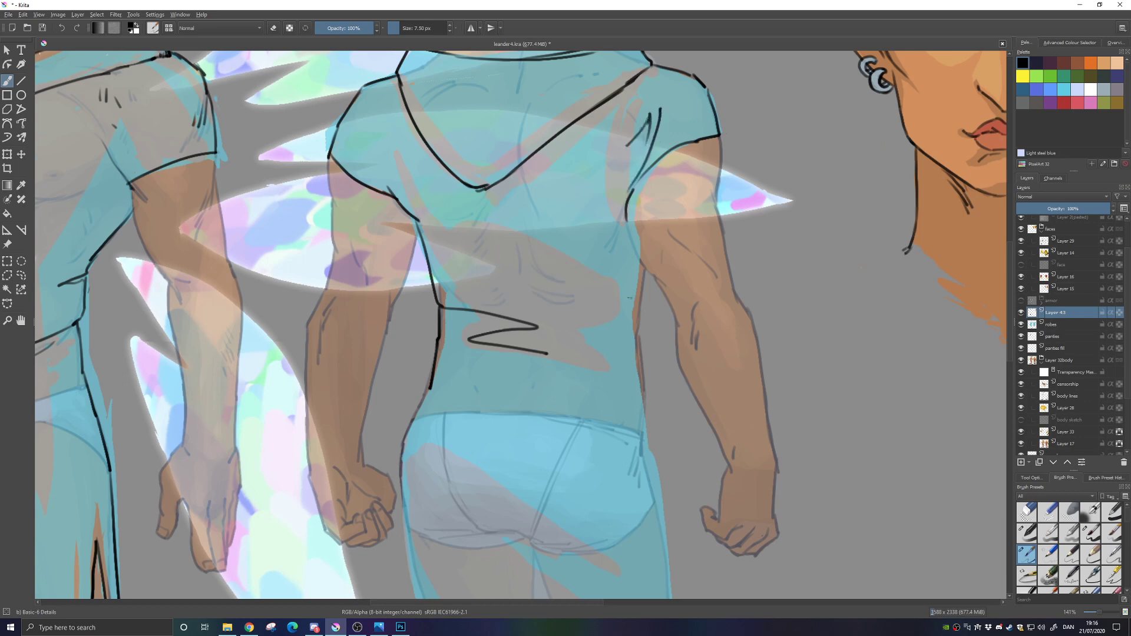
Draw two long diagonal fold lines across the back figure's mid back, running from below the hood toward the far waist
drag(582, 395, 591, 424)
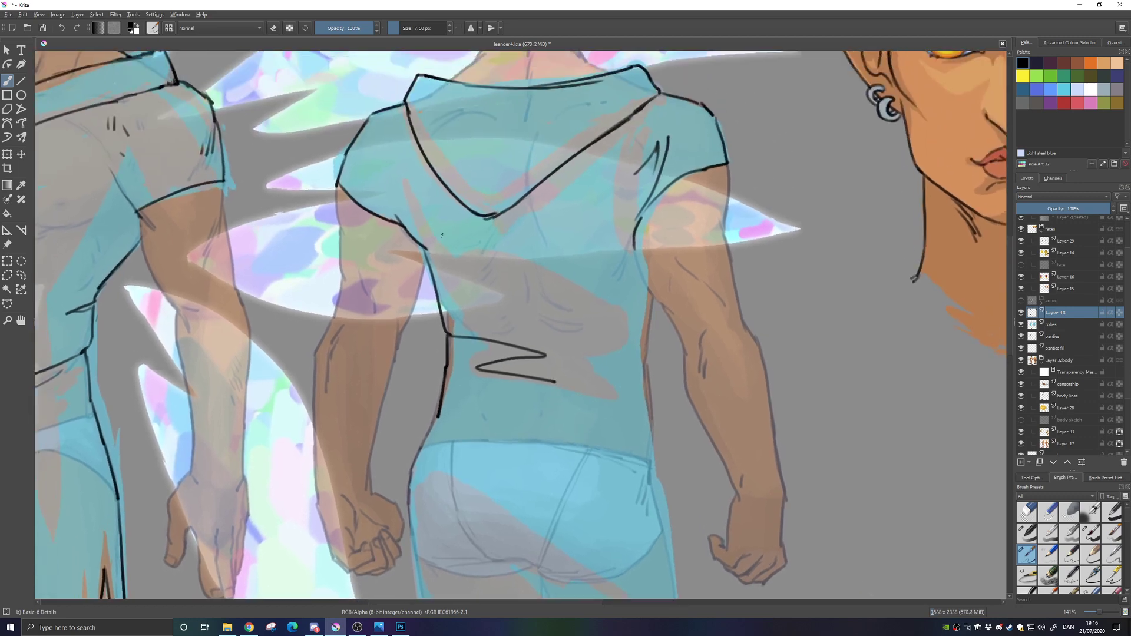
drag(536, 188, 489, 266)
key(ctrl+z)
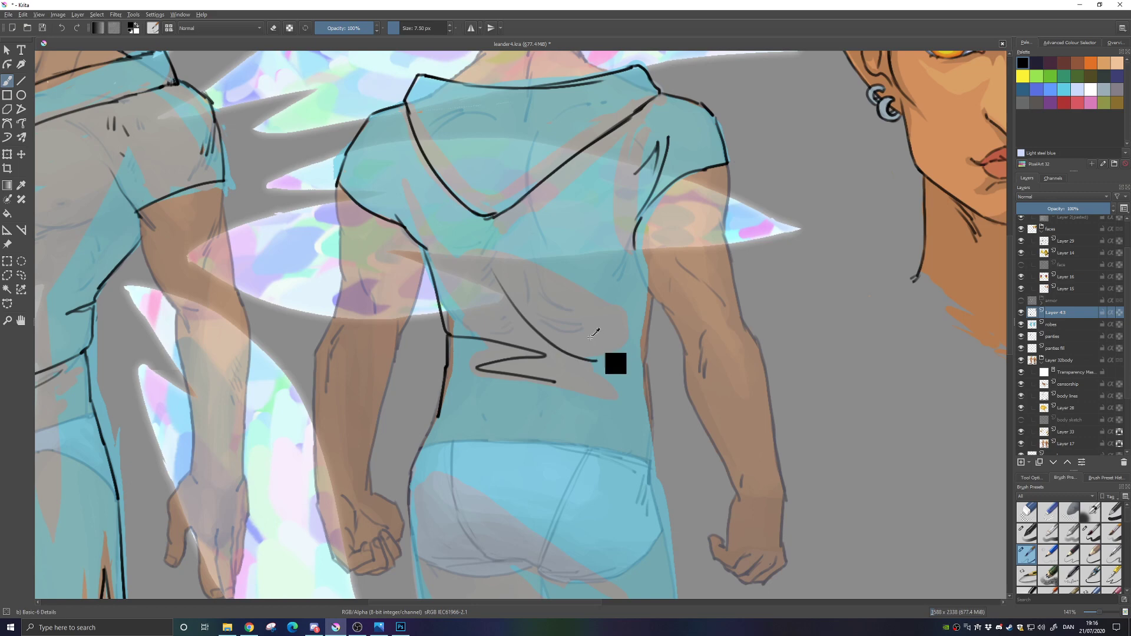
drag(518, 319, 538, 347)
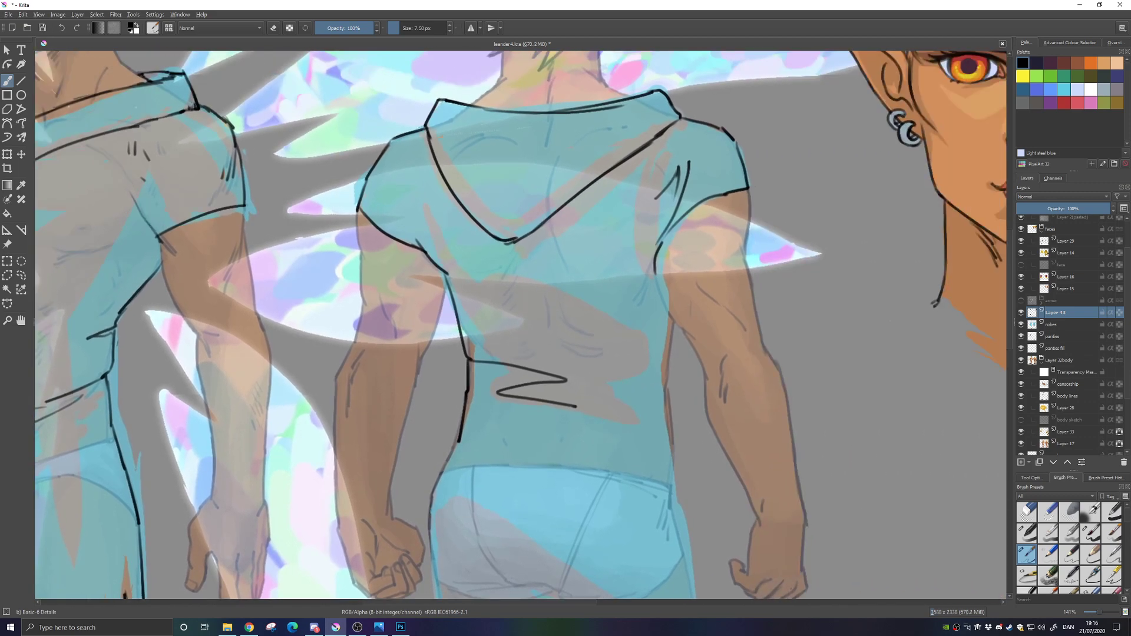
drag(542, 230, 636, 376)
key(ctrl+z)
drag(535, 238, 635, 383)
mouse_move(536, 304)
mouse_down()
mouse_move(622, 389)
mouse_move(587, 392)
mouse_up()
key(ctrl+z)
key(ctrl+z)
drag(551, 317, 653, 412)
Ink the back figure's far side from the armpit down to the waist
drag(817, 294, 824, 187)
drag(659, 159, 680, 206)
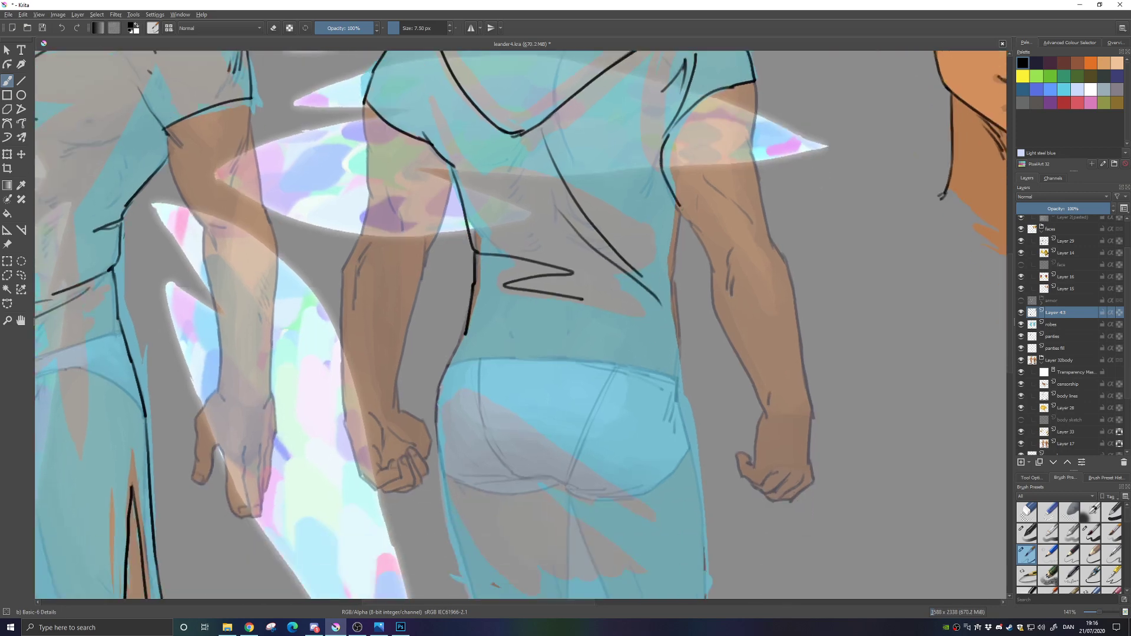
key(ctrl+z)
drag(661, 165, 682, 218)
drag(666, 142, 686, 108)
drag(825, 295, 820, 237)
drag(674, 160, 673, 304)
key(ctrl+z)
drag(668, 220, 676, 340)
drag(680, 425, 677, 377)
key(ctrl+z)
drag(668, 242, 671, 281)
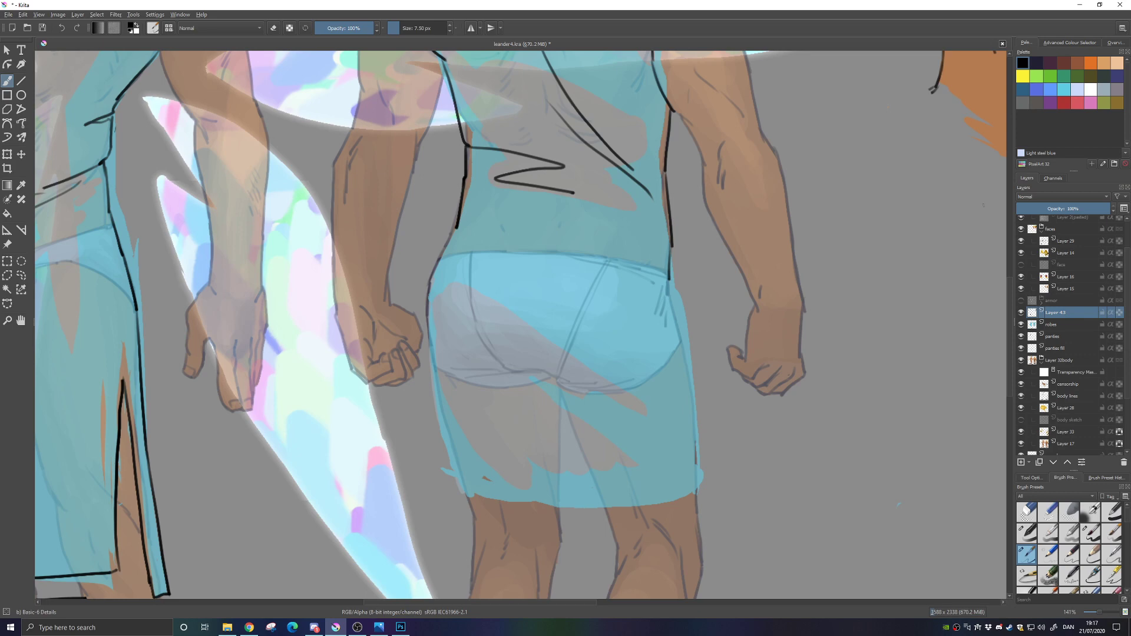
key(alt+Tab)
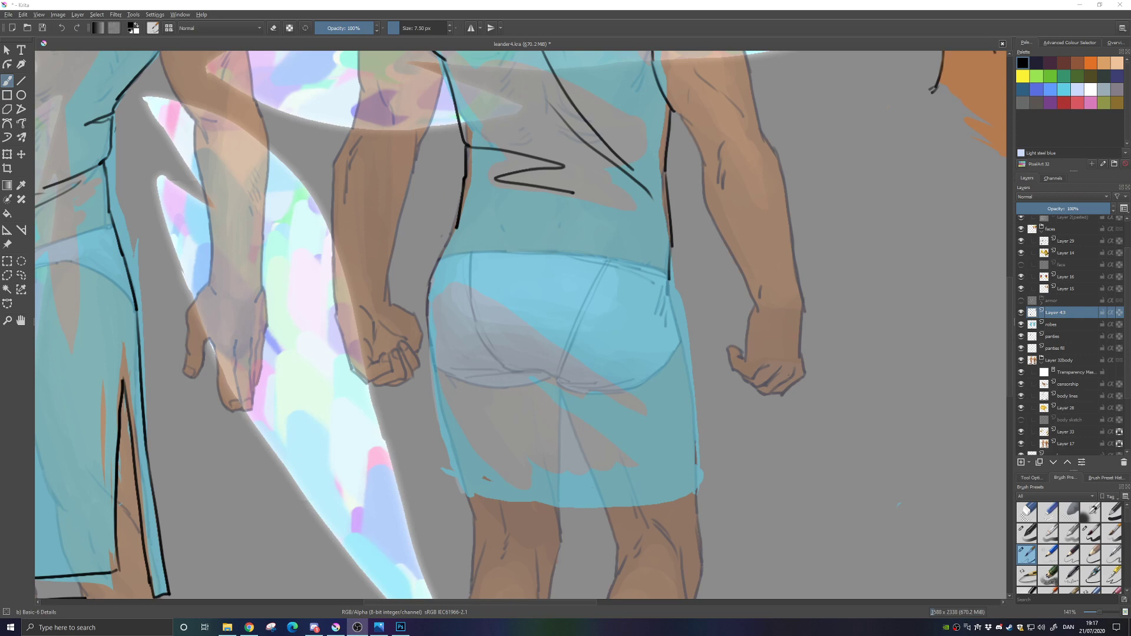
key(alt+Tab)
Ink the near side of the back figure's skirt from the waist over the hip to knee height
mouse_move(457, 214)
mouse_down()
mouse_move(432, 279)
mouse_move(425, 339)
mouse_move(432, 280)
mouse_move(426, 334)
mouse_move(430, 296)
mouse_move(455, 474)
mouse_up()
mouse_move(462, 495)
mouse_down()
mouse_move(519, 333)
mouse_move(531, 409)
mouse_move(571, 400)
mouse_move(748, 403)
mouse_up()
key(ctrl+z)
key(ctrl+z)
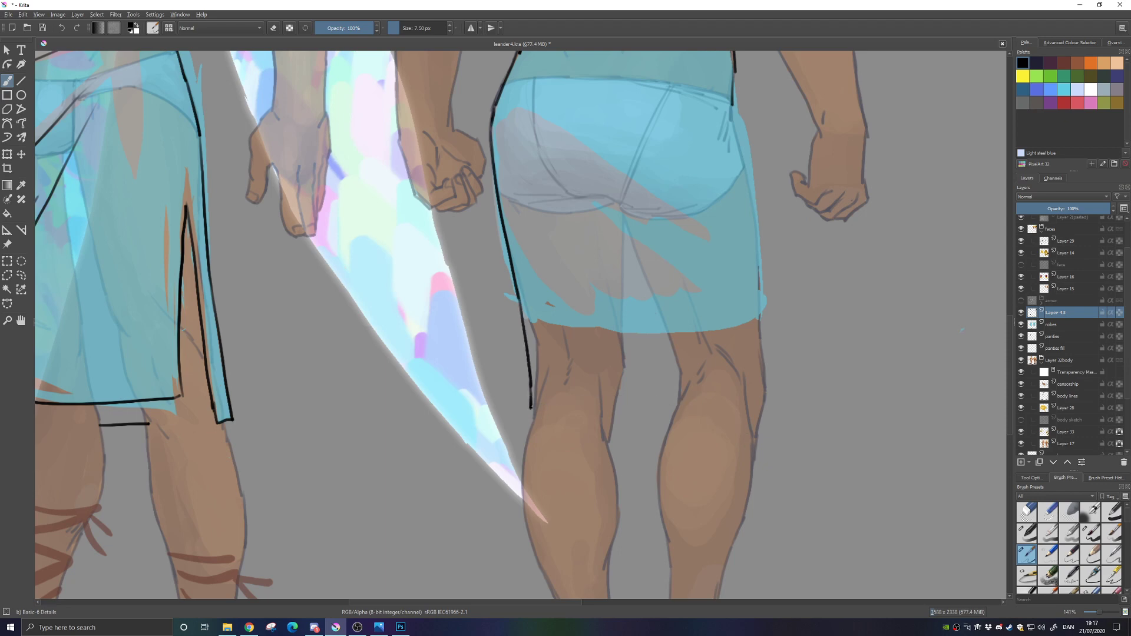
Draw the back figure's skirt hem across the knees and the far vertical edge rising from its corner
mouse_move(531, 406)
mouse_down()
mouse_move(661, 416)
mouse_move(750, 406)
mouse_up()
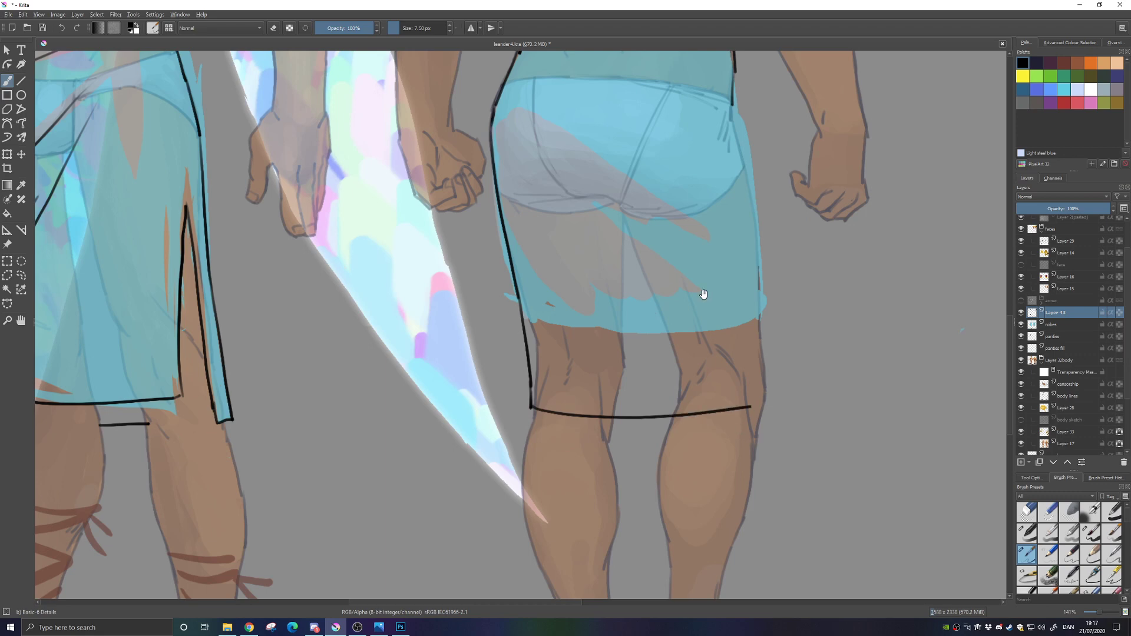
mouse_move(704, 295)
mouse_down()
mouse_move(671, 458)
mouse_move(716, 259)
mouse_up()
key(ctrl+z)
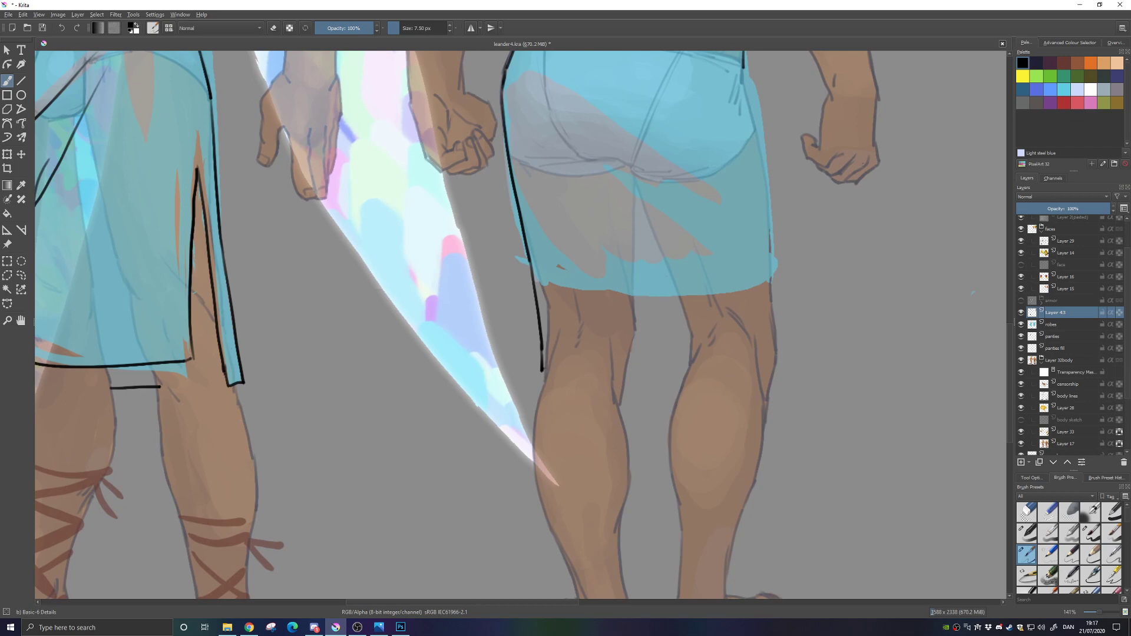
mouse_move(543, 370)
mouse_down()
mouse_move(756, 385)
mouse_move(650, 442)
mouse_move(696, 437)
mouse_move(665, 282)
mouse_up()
key(ctrl+z)
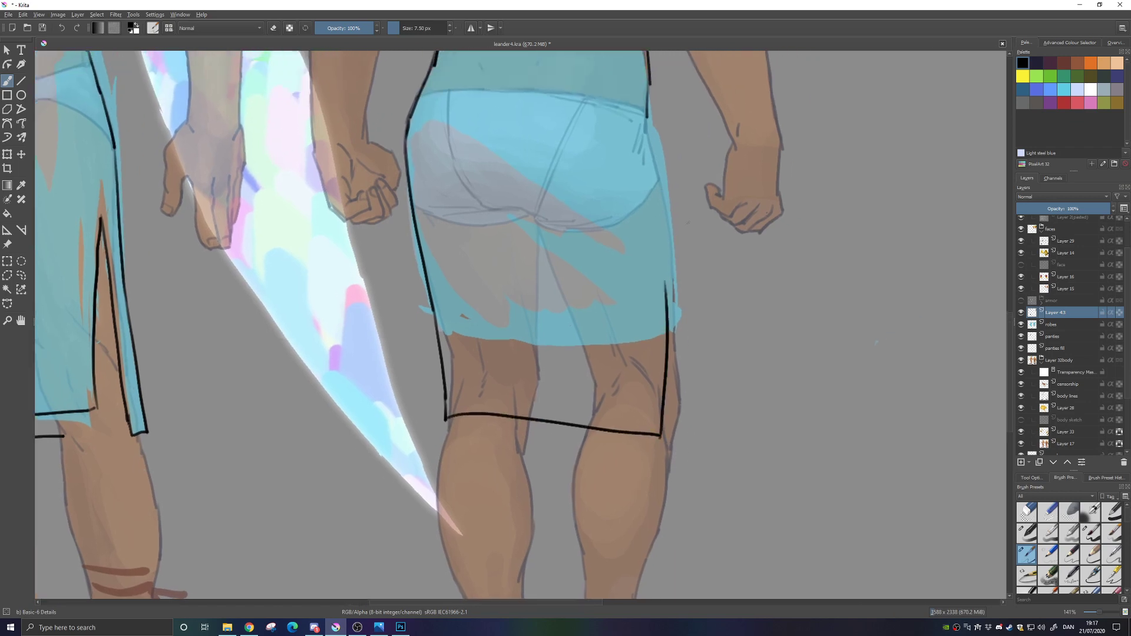
Ink the far side of the back figure's skirt from the waist over the hip, overlapping the far vertical edge
drag(646, 116, 664, 175)
key(ctrl+z)
mouse_move(513, 282)
mouse_down()
mouse_move(825, 343)
mouse_move(800, 419)
mouse_move(694, 359)
mouse_move(621, 336)
mouse_move(583, 285)
mouse_up()
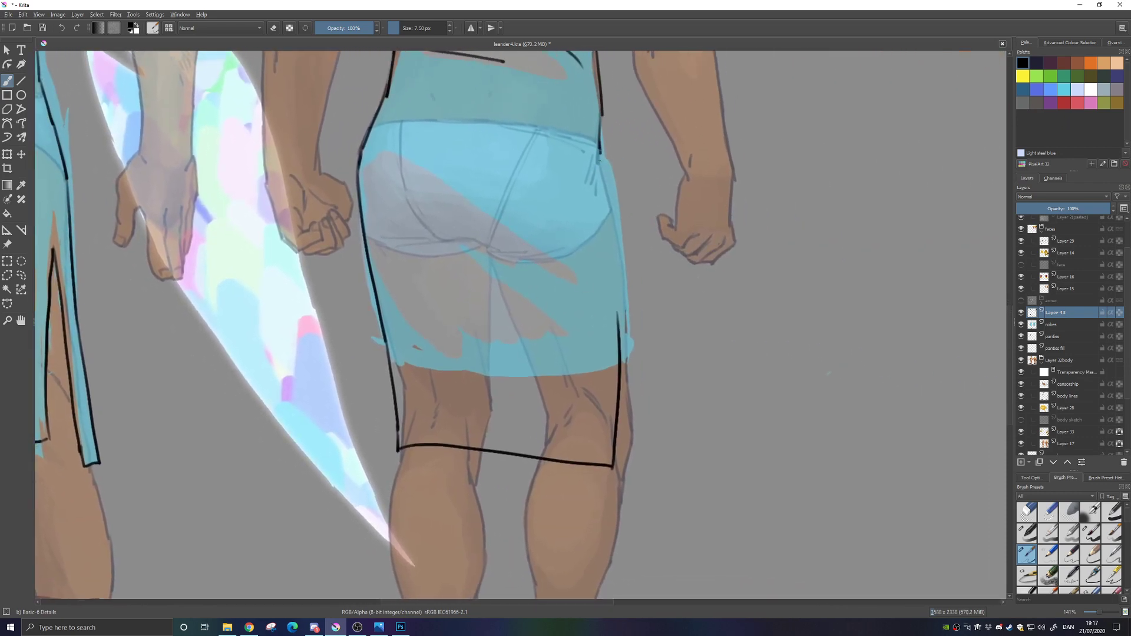
drag(600, 160, 631, 334)
key(ctrl+z)
key(ctrl+z)
drag(600, 170, 623, 368)
key(ctrl+z)
drag(599, 159, 628, 354)
key(ctrl+z)
drag(599, 161, 632, 391)
key(ctrl+z)
key(ctrl+z)
drag(622, 352, 630, 387)
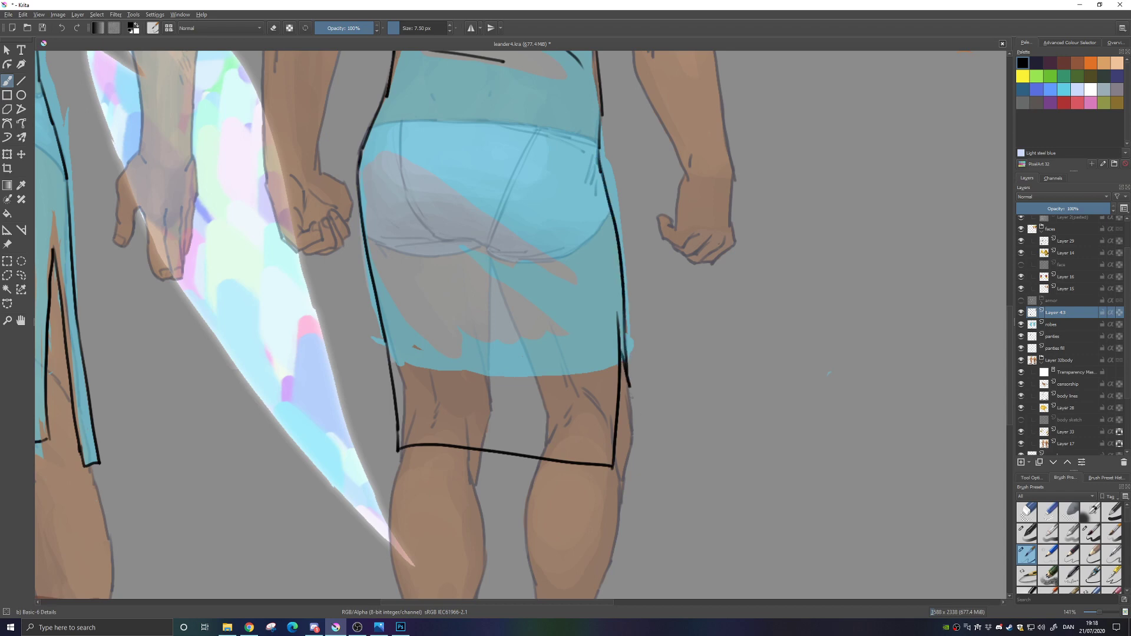
key(ctrl+z)
drag(615, 307, 625, 352)
Ink the short edges connecting the front figure's inner back hem to the front skirt hem
drag(466, 402, 775, 376)
drag(489, 378, 658, 408)
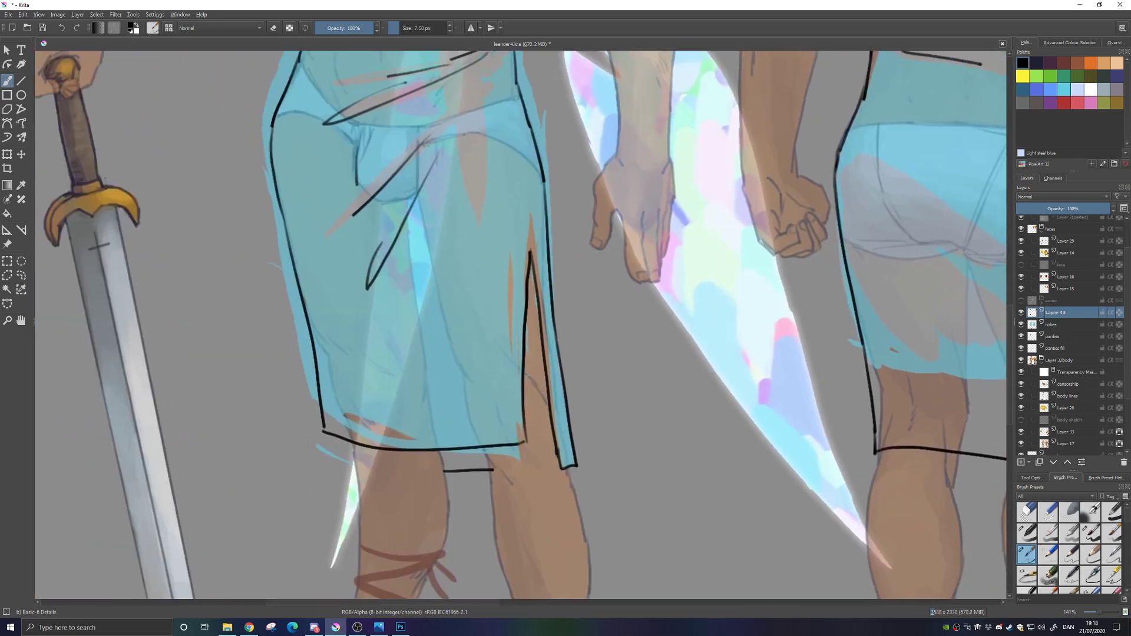
mouse_move(483, 448)
mouse_down()
mouse_move(490, 471)
mouse_move(445, 471)
mouse_up()
key(ctrl+z)
key(ctrl+z)
Look over the inked robe outlines on both figures from collar to hem for gaps
drag(556, 353, 547, 530)
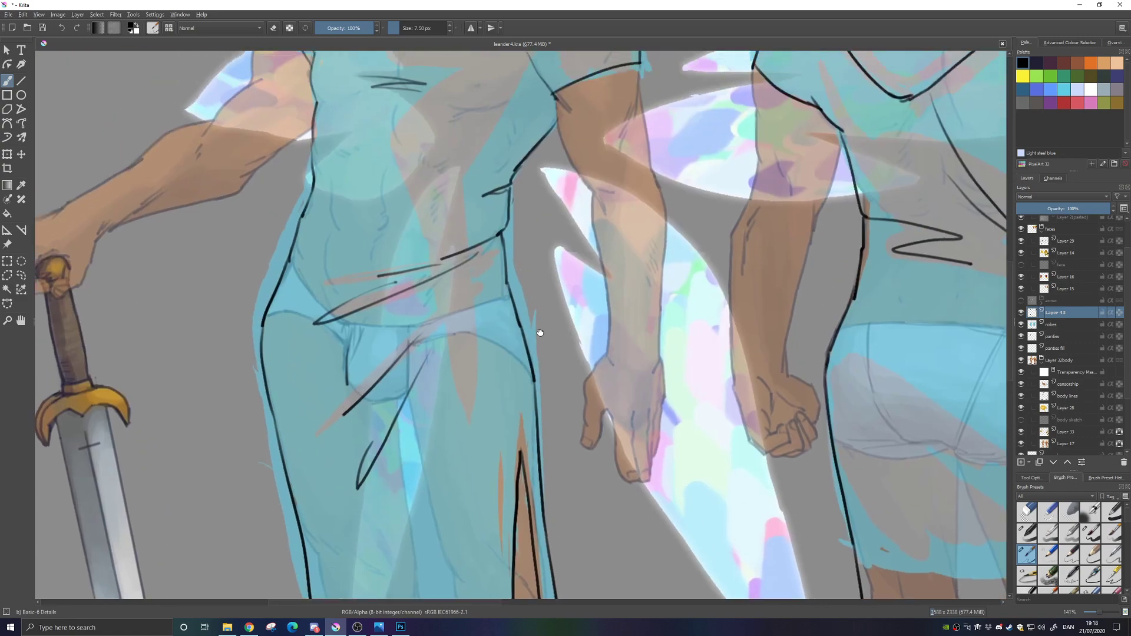
drag(539, 334, 530, 494)
drag(552, 353, 532, 510)
mouse_move(693, 441)
mouse_down()
mouse_move(599, 288)
mouse_move(438, 346)
mouse_up()
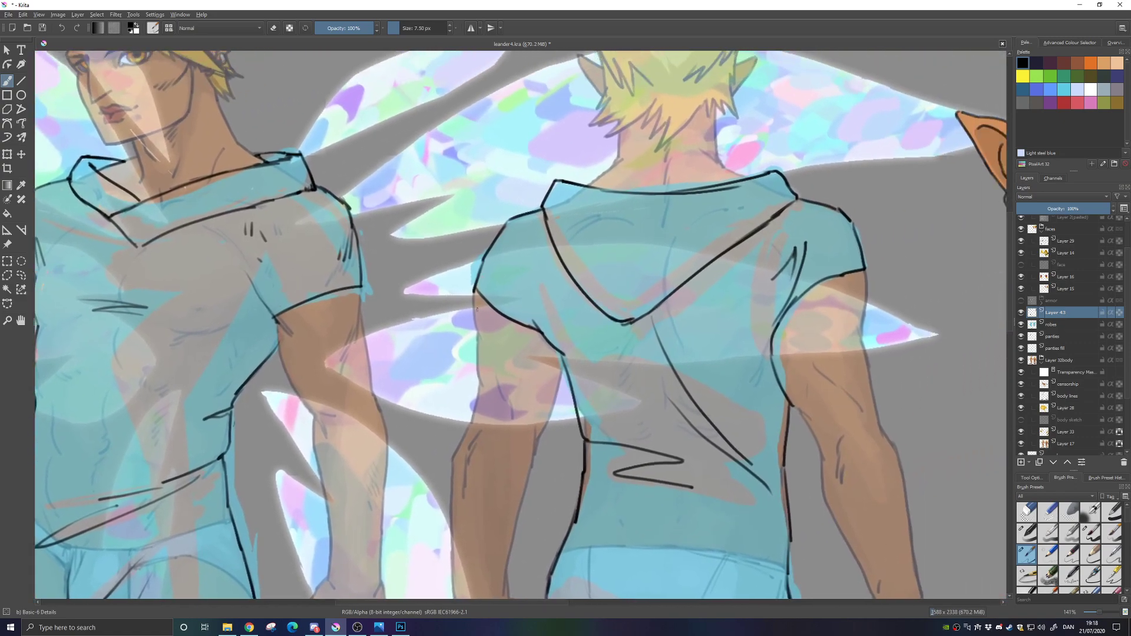
key(e)
key(e)
drag(730, 368, 607, 420)
drag(585, 497, 676, 313)
drag(652, 389, 658, 288)
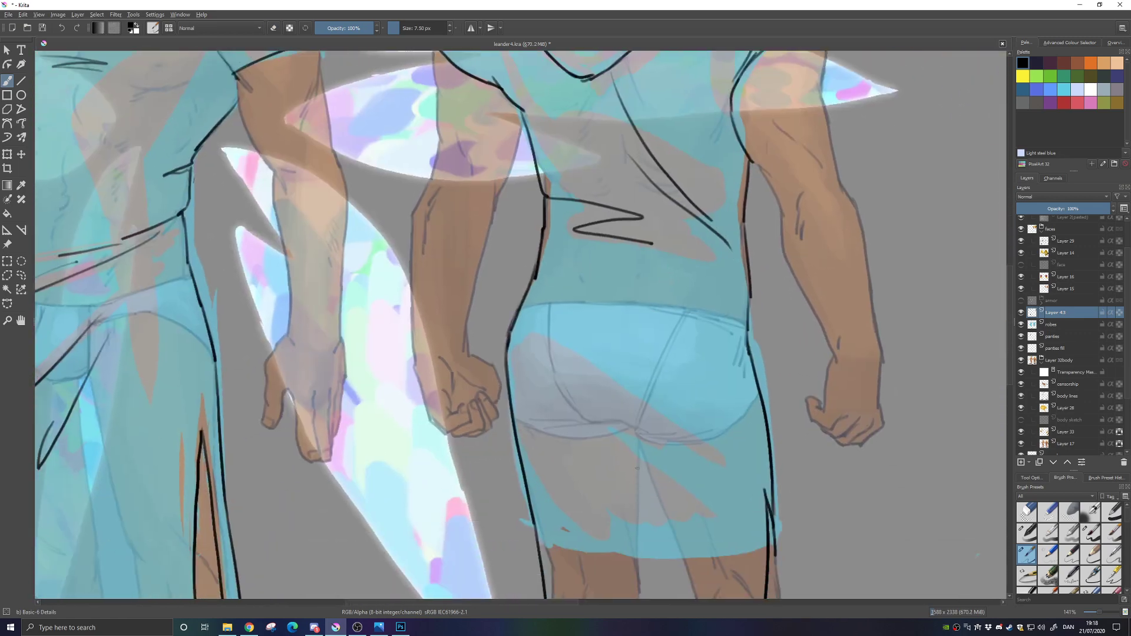
key(ctrl+minus)
key(ctrl+minus)
drag(580, 386, 672, 411)
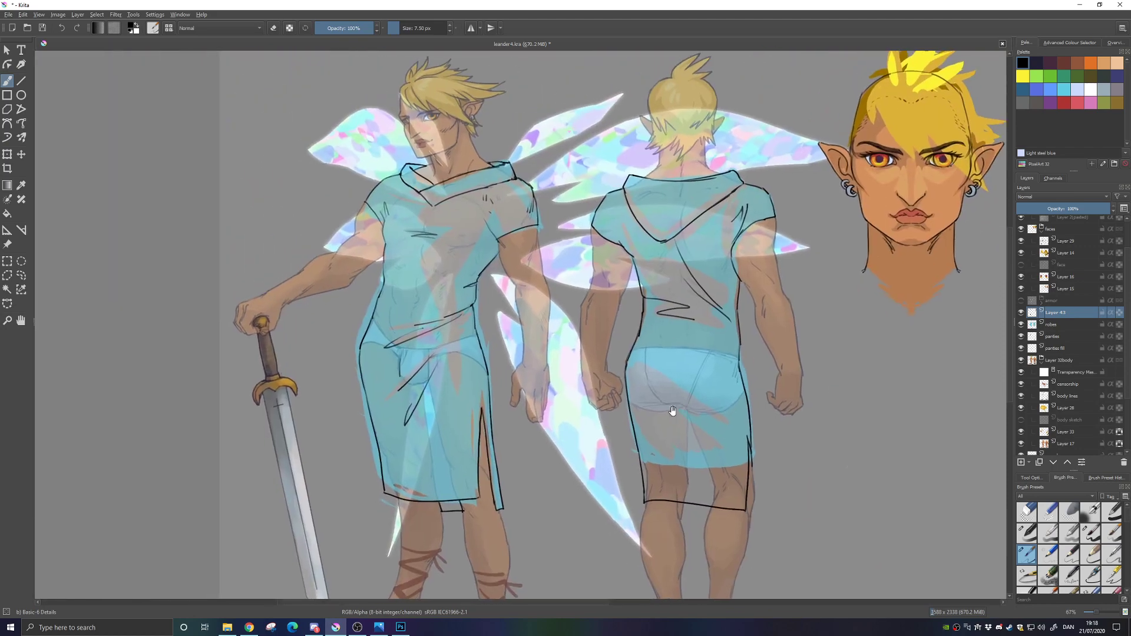
Check the front robe's outline for gaps by selecting its interior as a contiguous area, and clear the selection
click(7, 289)
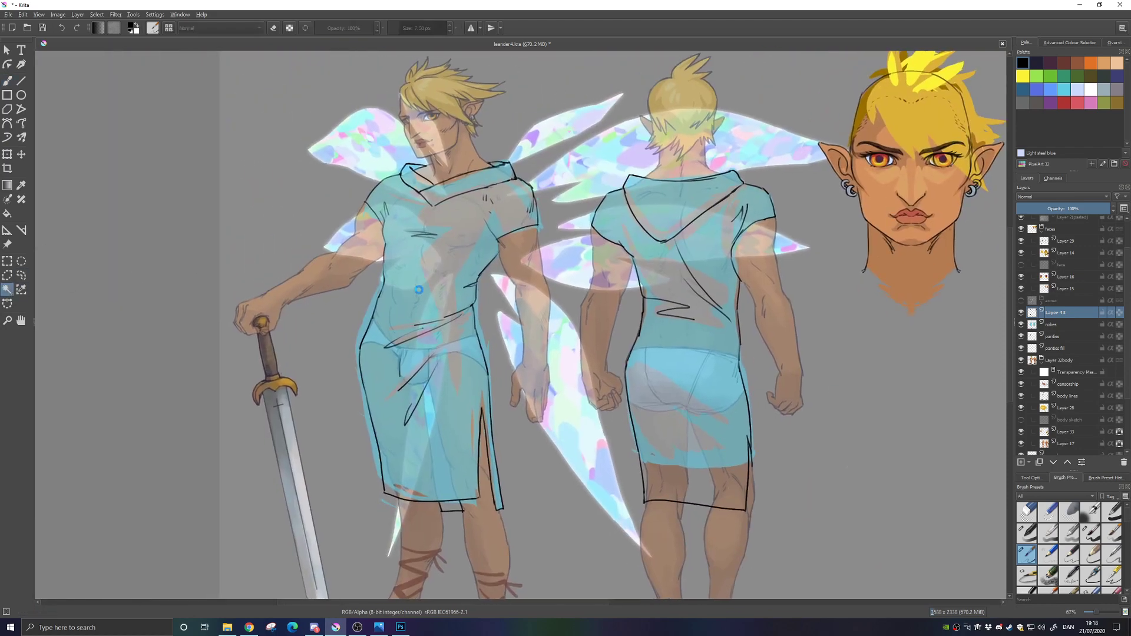
click(420, 284)
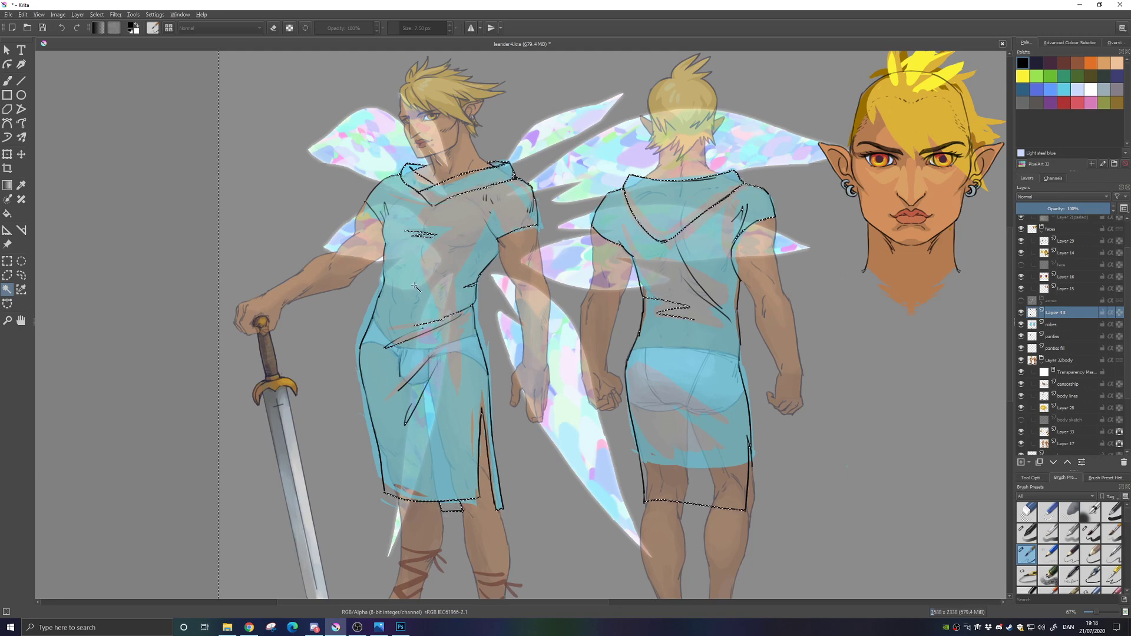
key(ctrl+shift+a)
key(b)
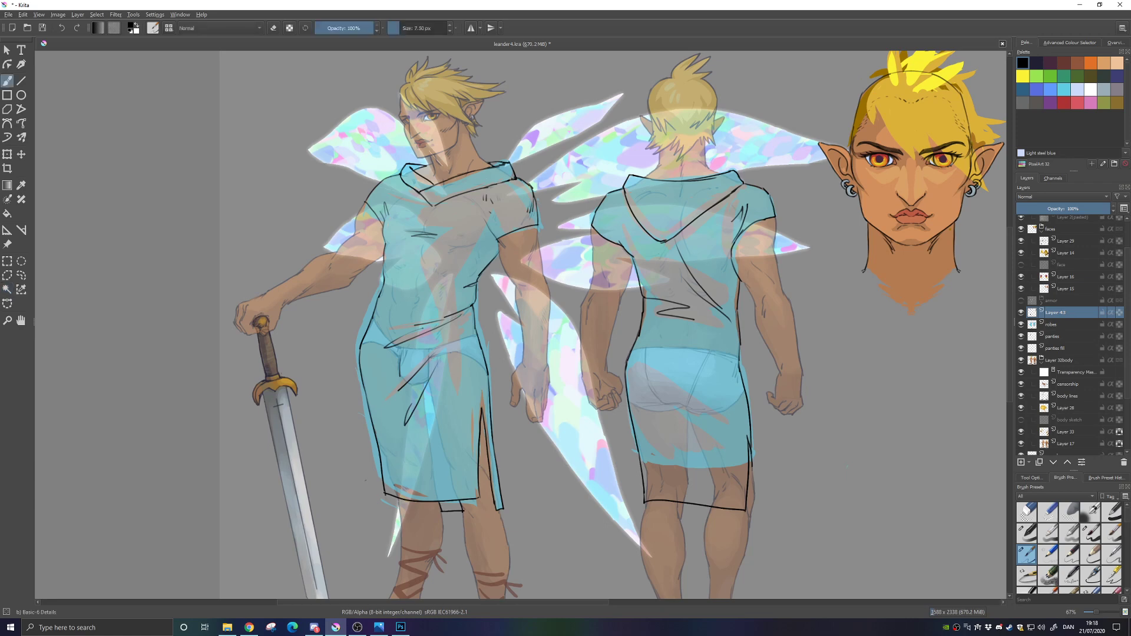
click(7, 289)
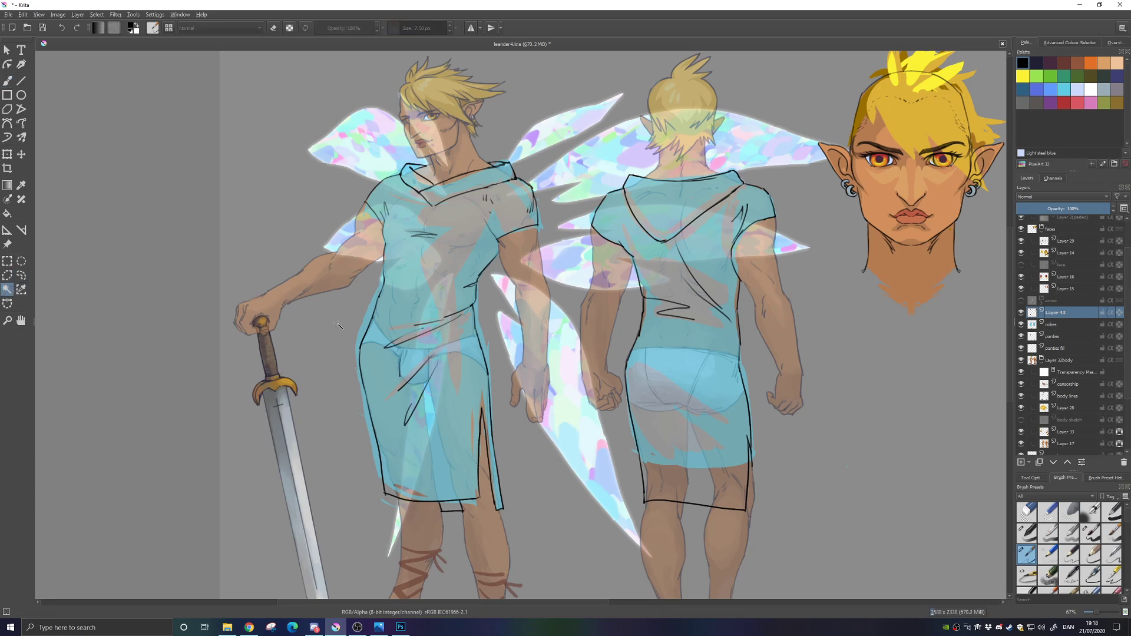
click(423, 282)
key(ctrl+shift+a)
key(b)
Close the small gaps at the hem corners of the front figure's skirt
scroll(537, 329, up, 2)
drag(443, 391, 619, 199)
drag(551, 342, 558, 351)
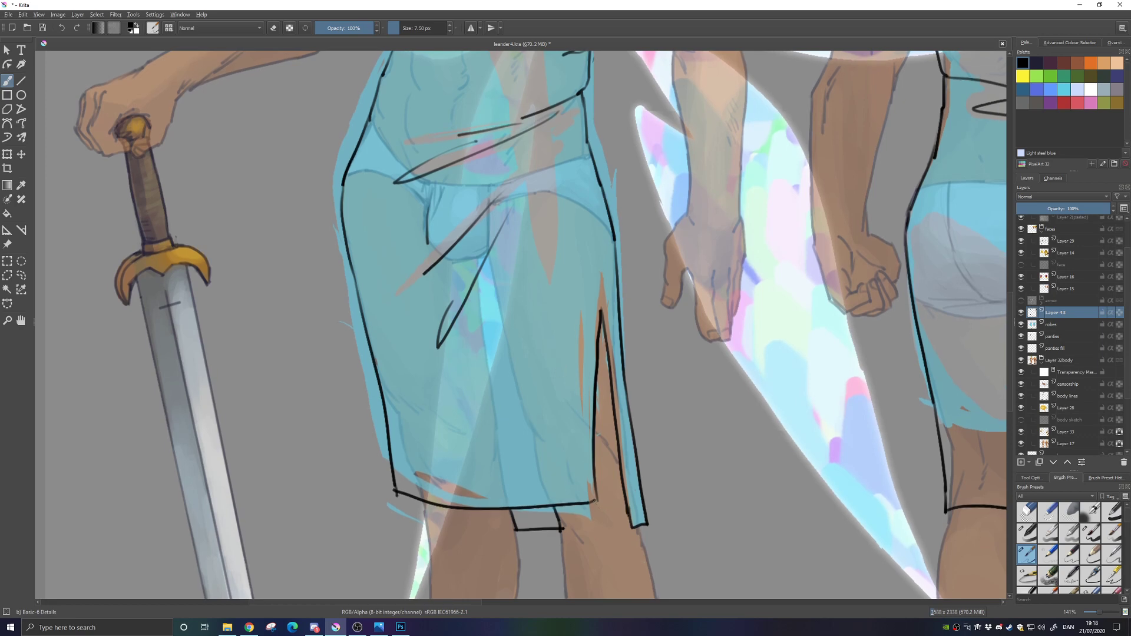
Erase stray ink at the front figure's collar corner and connect the sleeve hem to the torso line at the armpit
scroll(636, 316, up, 10)
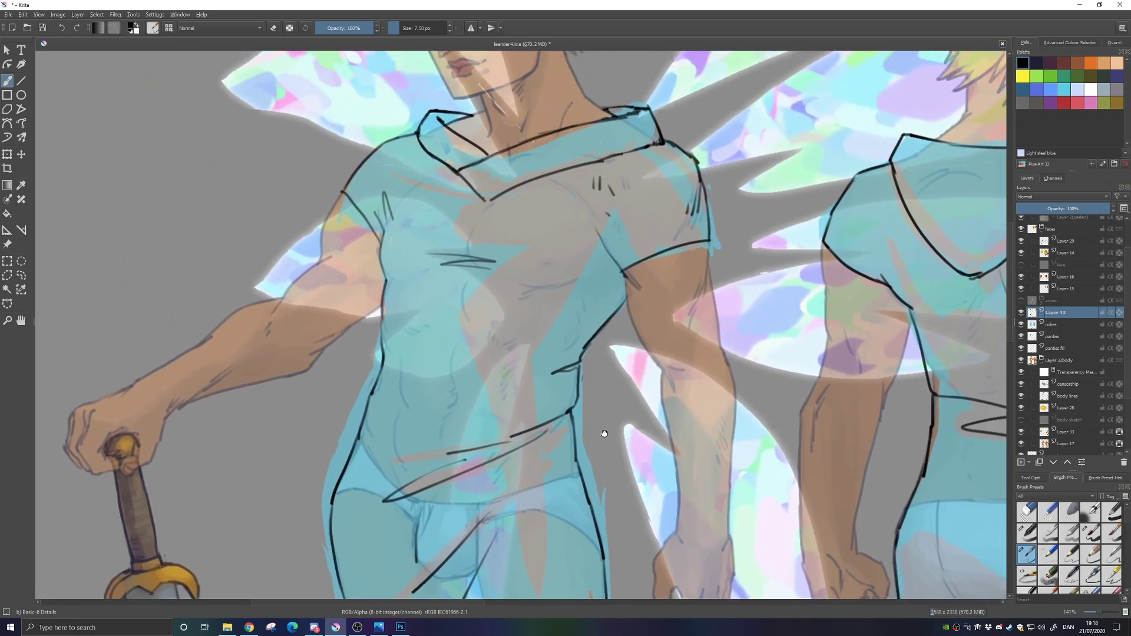
mouse_move(605, 433)
mouse_down()
mouse_move(578, 510)
mouse_move(530, 464)
mouse_up()
key(e)
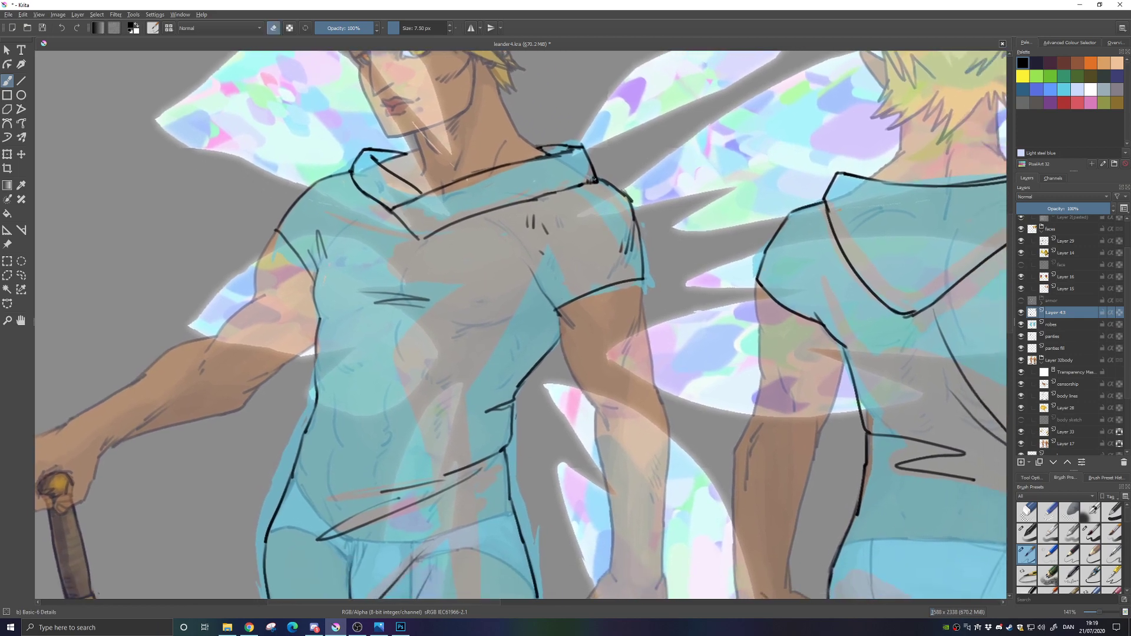
drag(575, 183, 592, 181)
drag(603, 351, 633, 297)
key(e)
drag(588, 257, 589, 290)
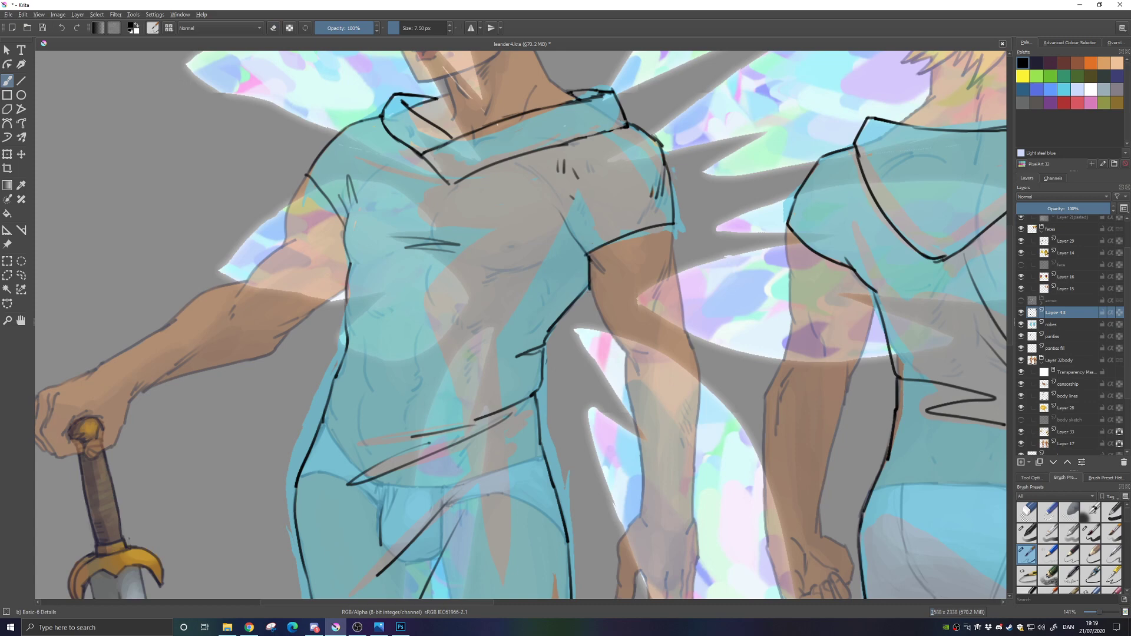
Check whether both robe outlines are closed by selecting the interiors of the front and back robes, and clear the selection
drag(602, 370, 328, 450)
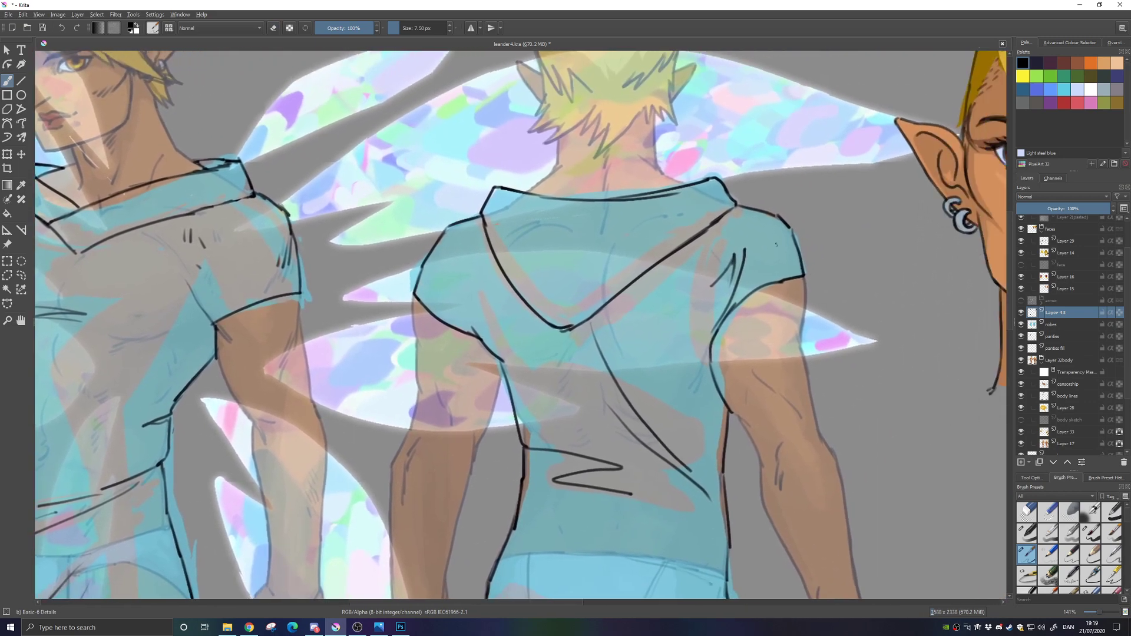
drag(670, 467, 729, 258)
drag(725, 320, 879, 251)
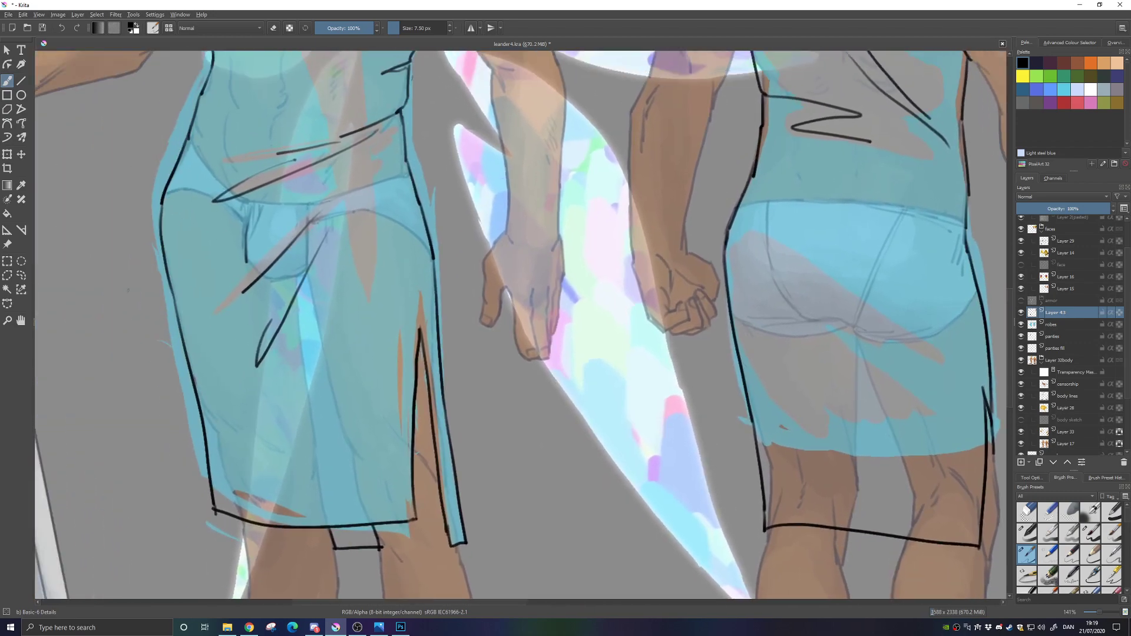
click(7, 290)
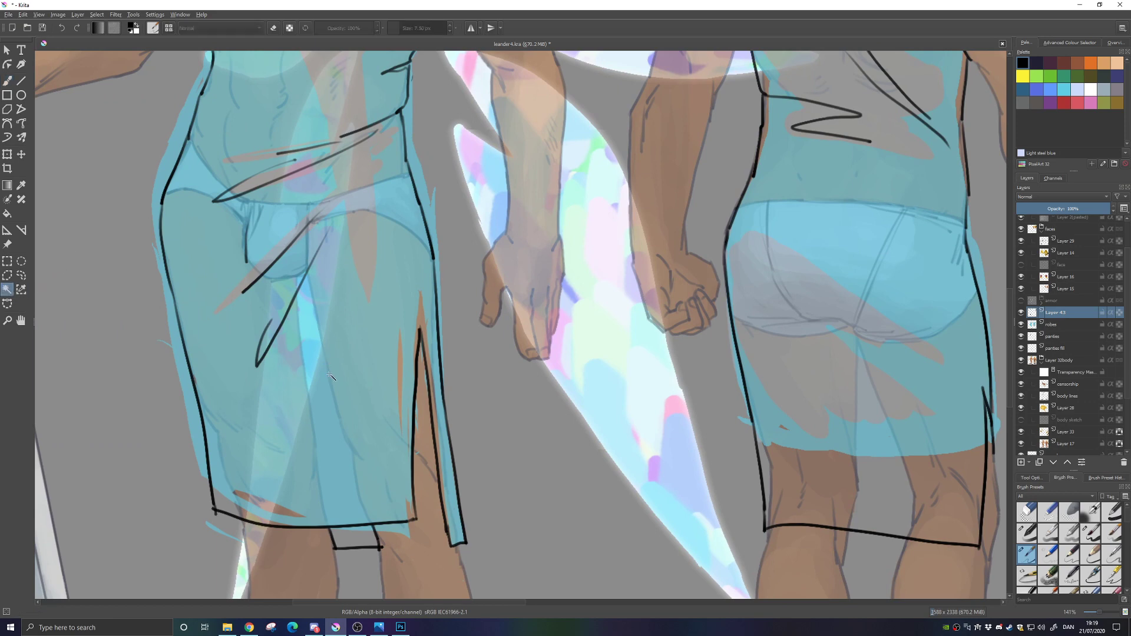
click(352, 414)
key(minus)
key(minus)
drag(442, 163, 414, 283)
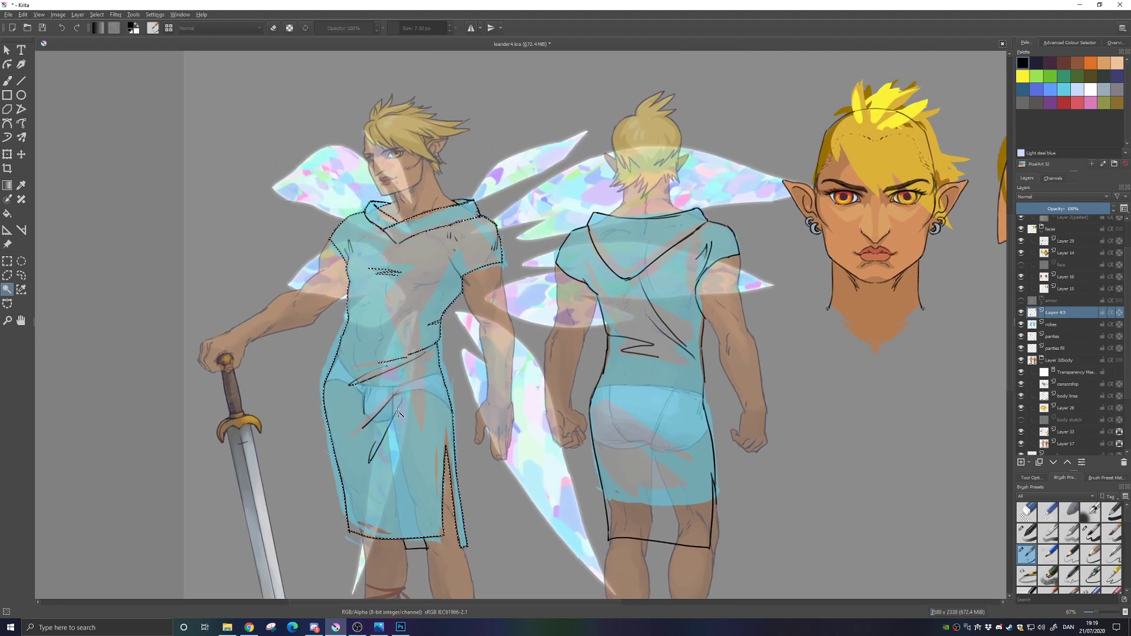
shift+click(621, 319)
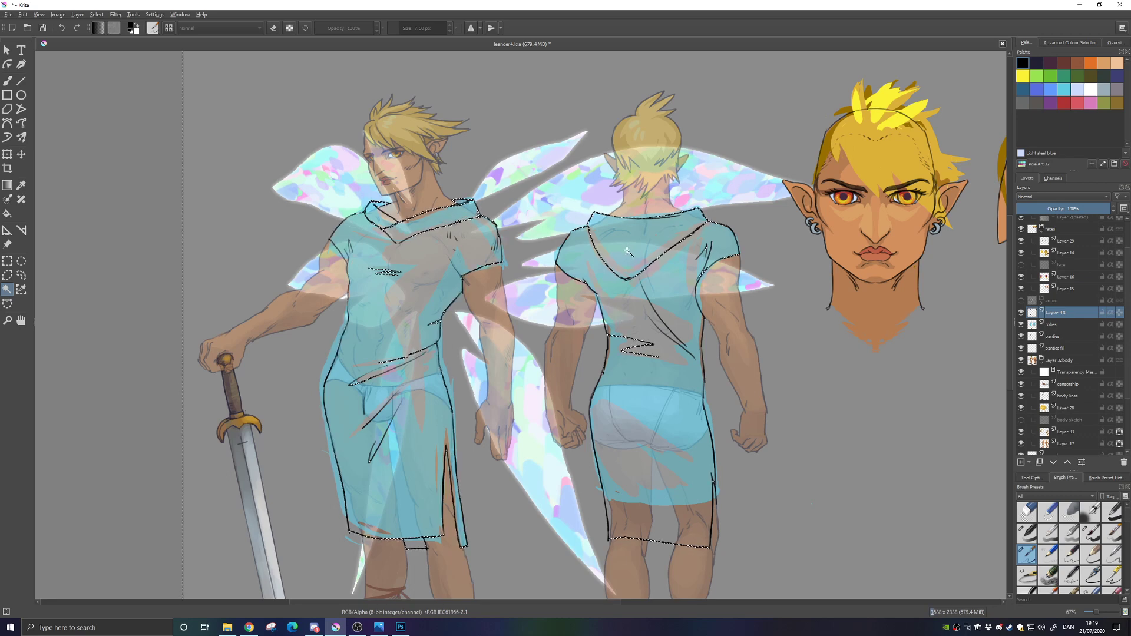
key(ctrl+z)
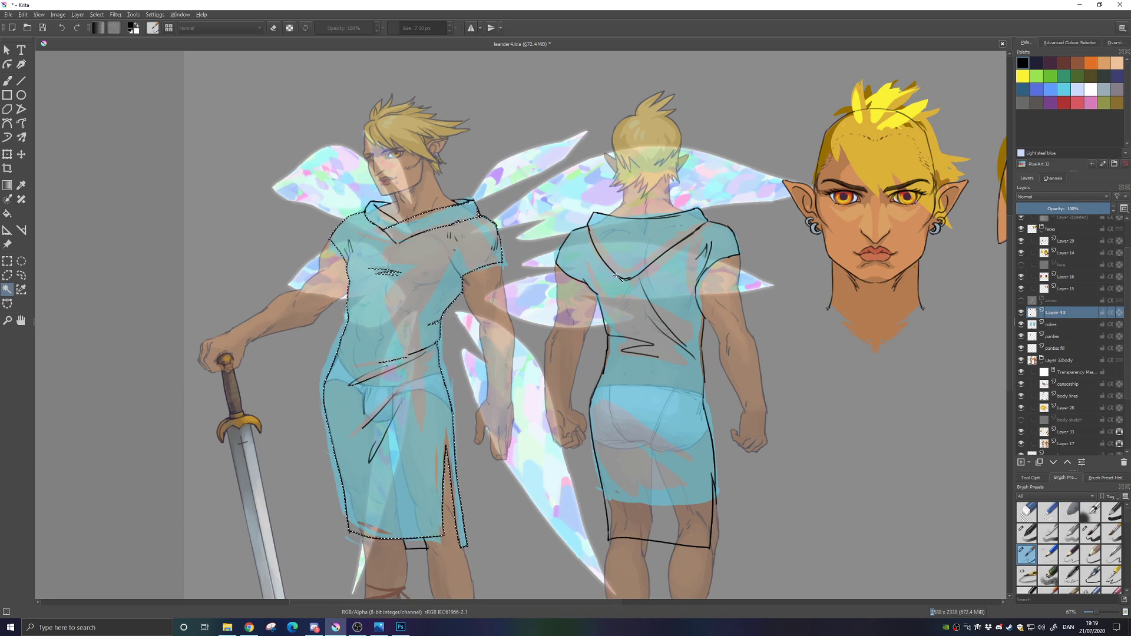
key(ctrl+shift+a)
key(b)
key(1)
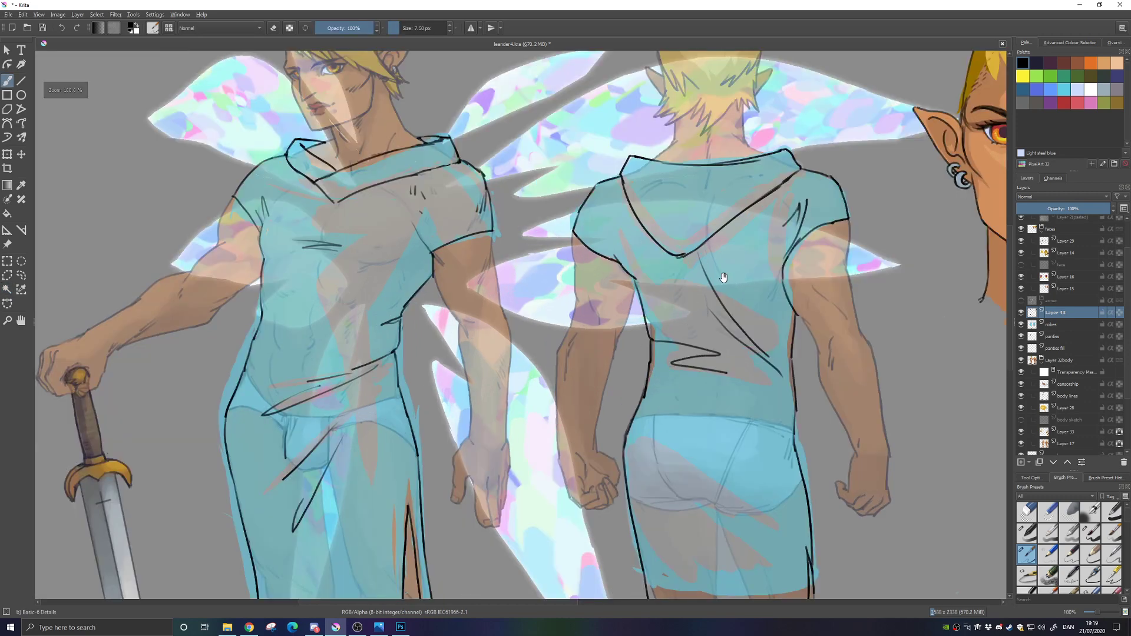
drag(723, 276, 577, 331)
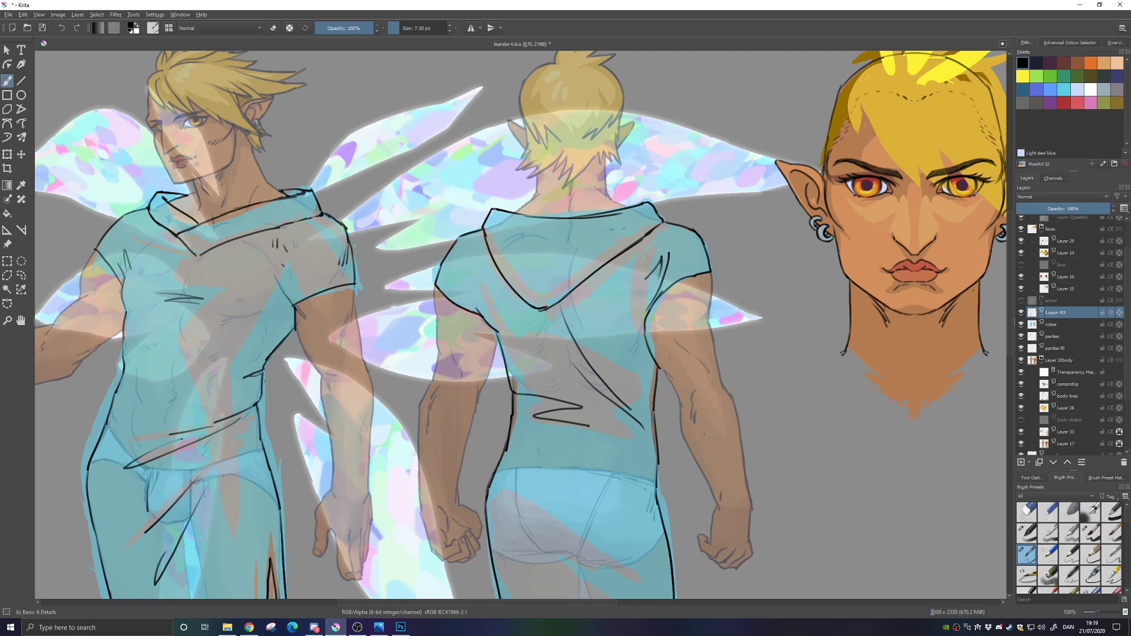
key(alt+Tab)
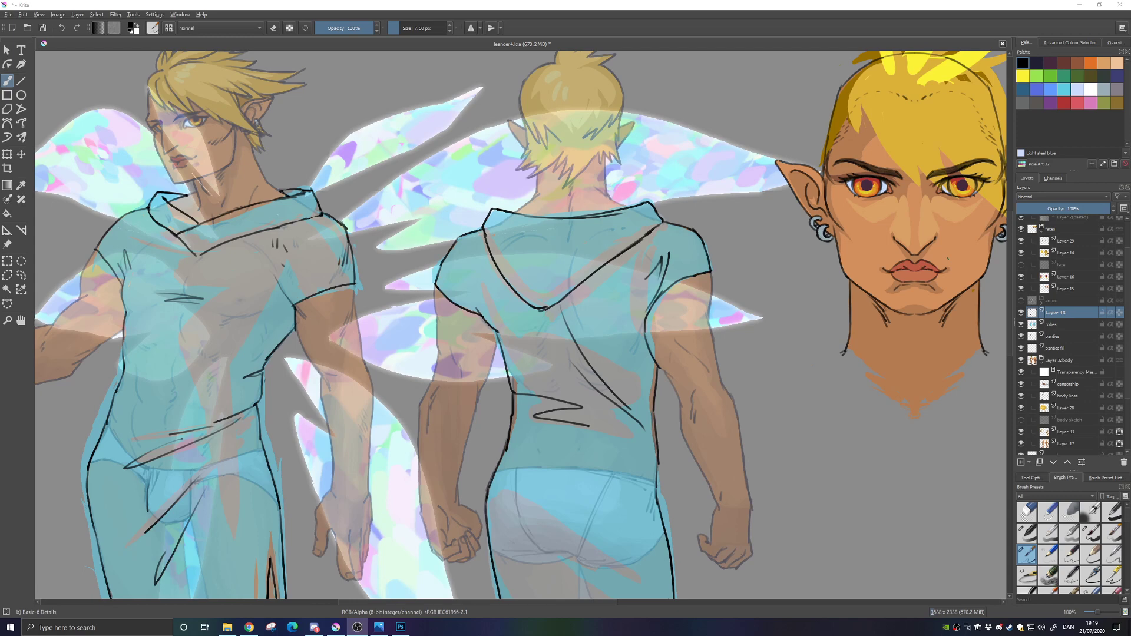
key(alt+Tab)
key(alt+Tab)
click(493, 243)
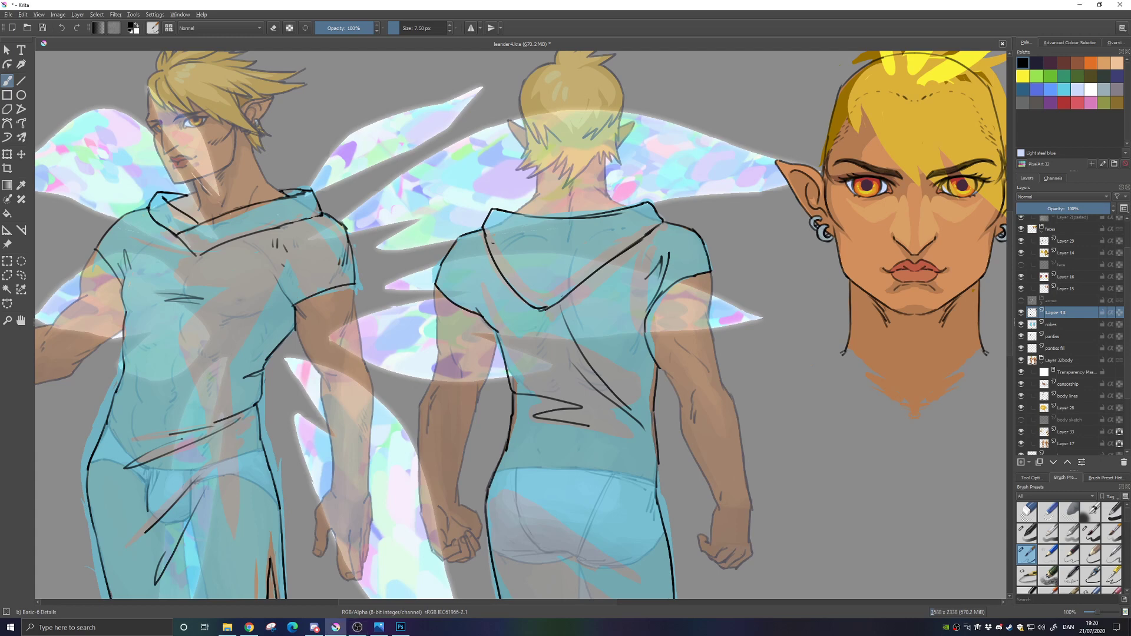
scroll(583, 299, down, 3)
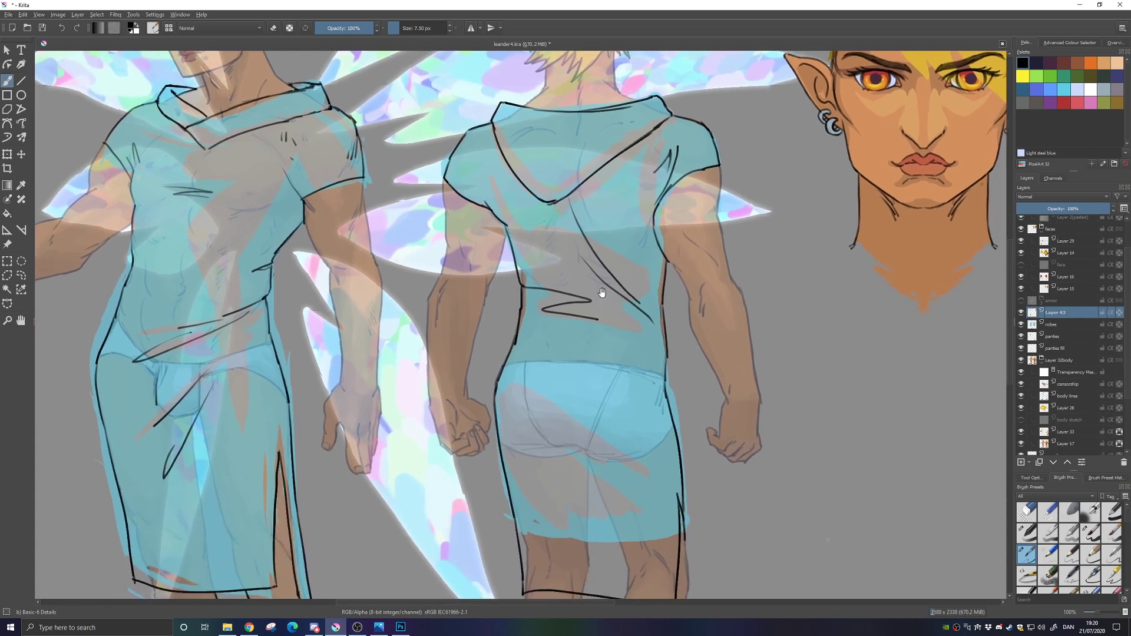
scroll(600, 297, down, 3)
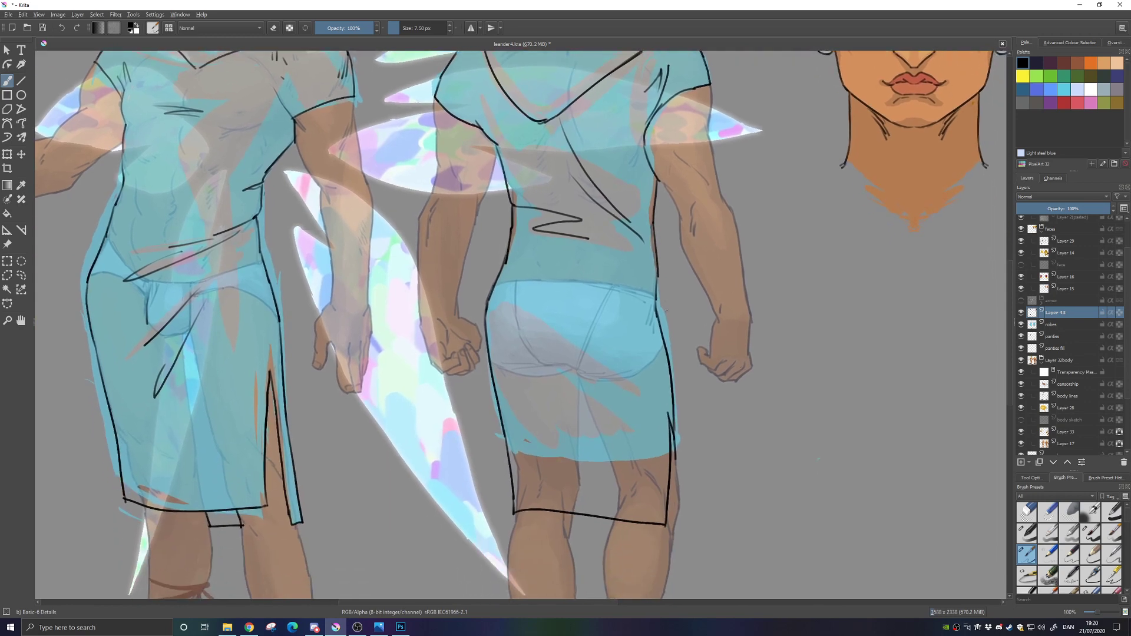
drag(659, 272, 654, 311)
scroll(520, 324, down, 1)
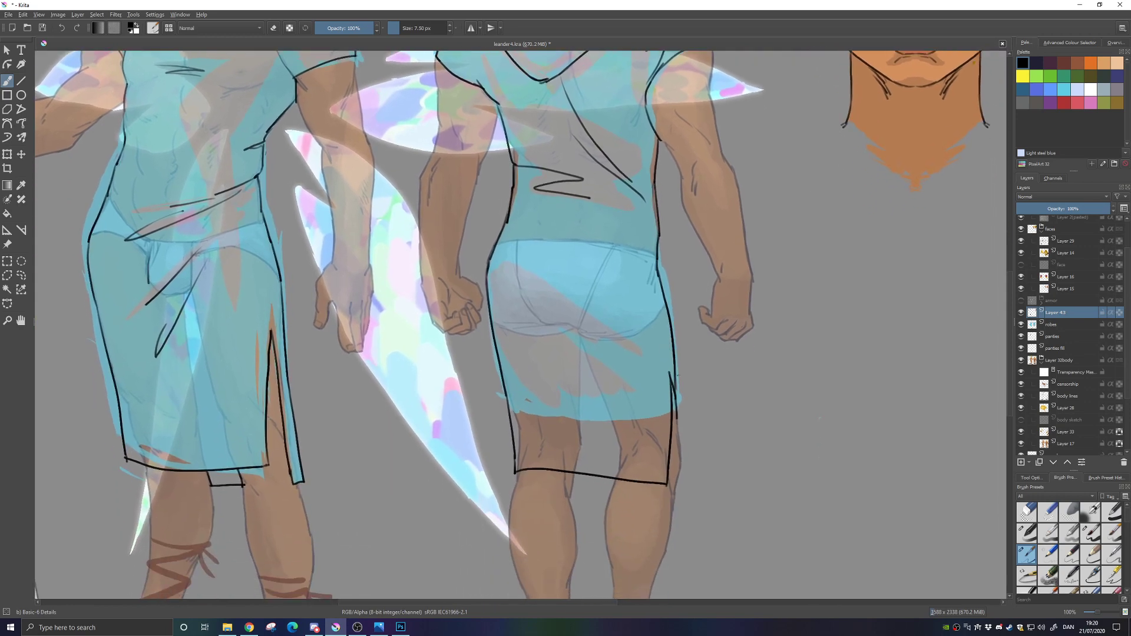
scroll(606, 383, up, 5)
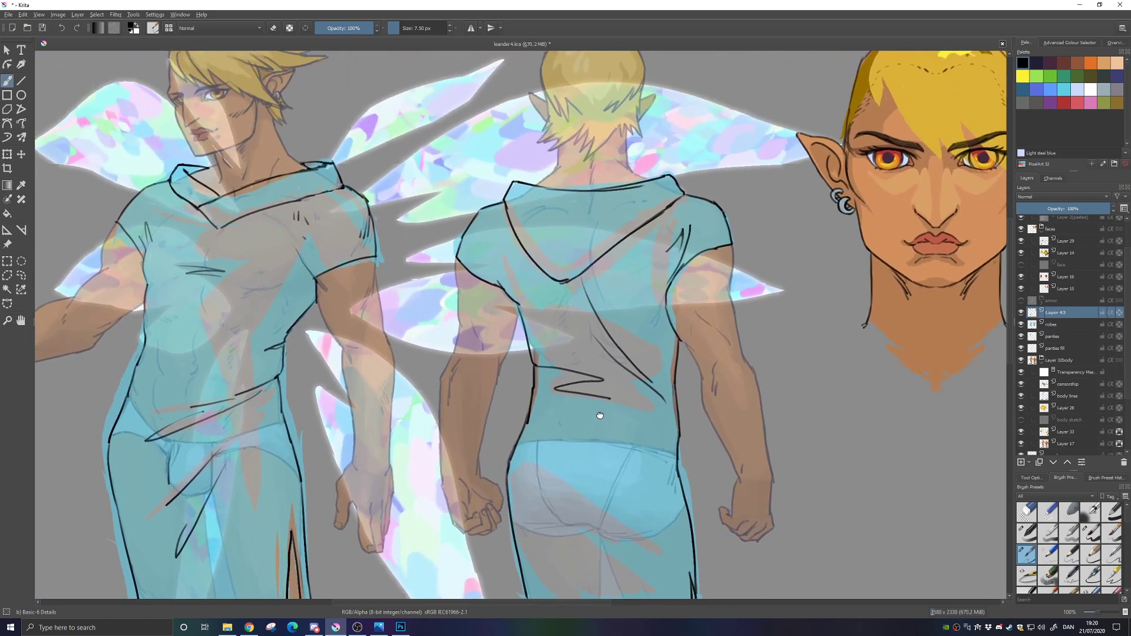
drag(600, 416, 600, 416)
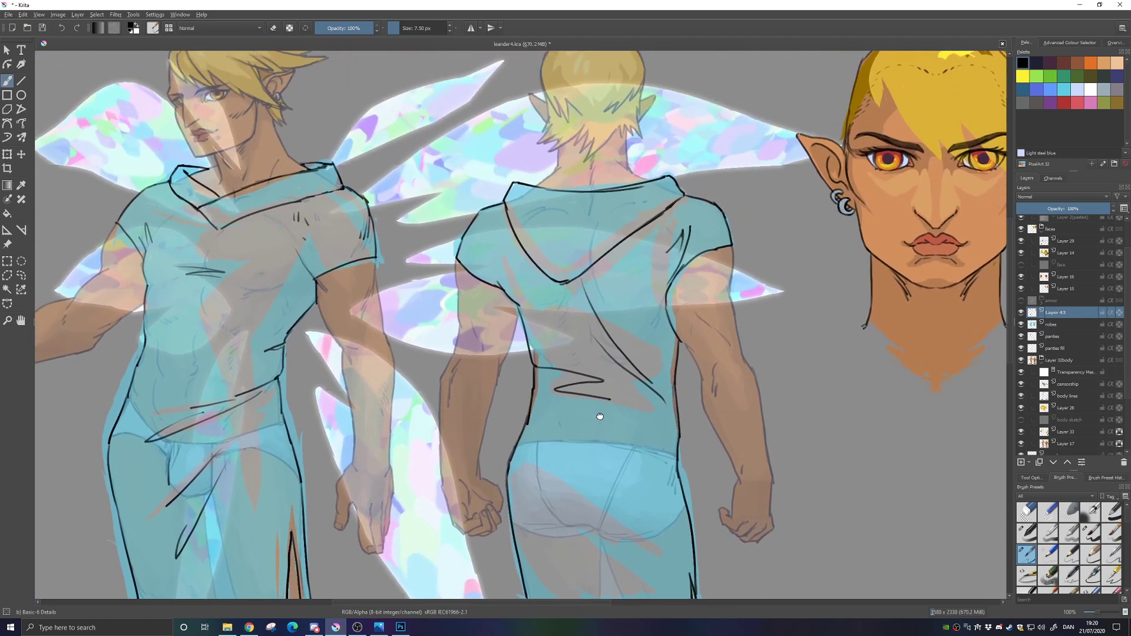
scroll(600, 416, down, 4)
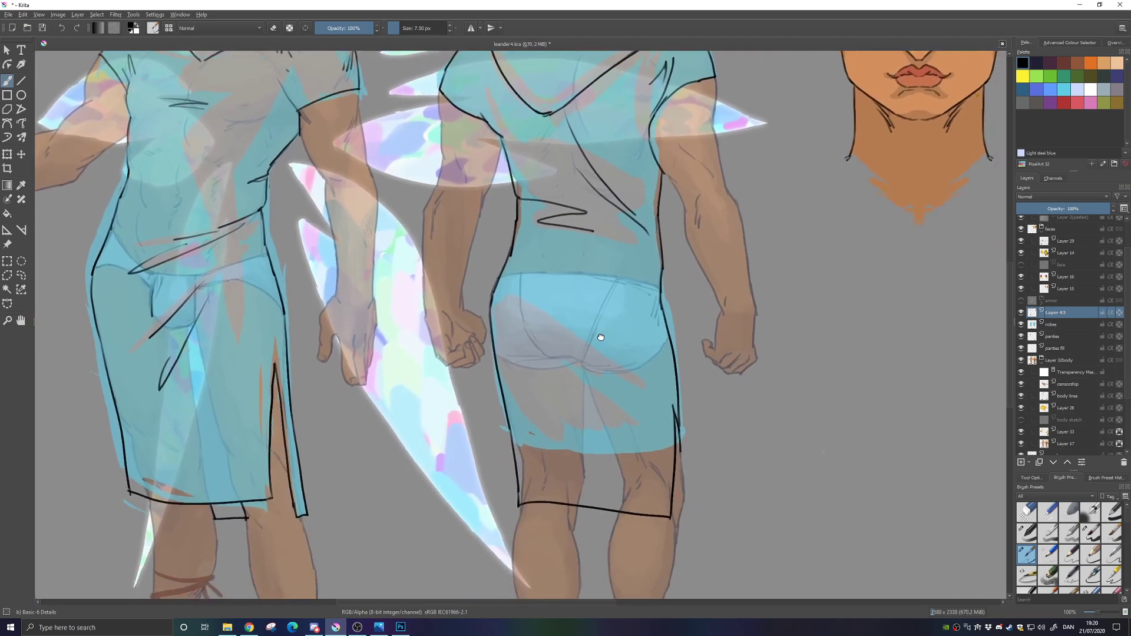
drag(600, 337, 606, 390)
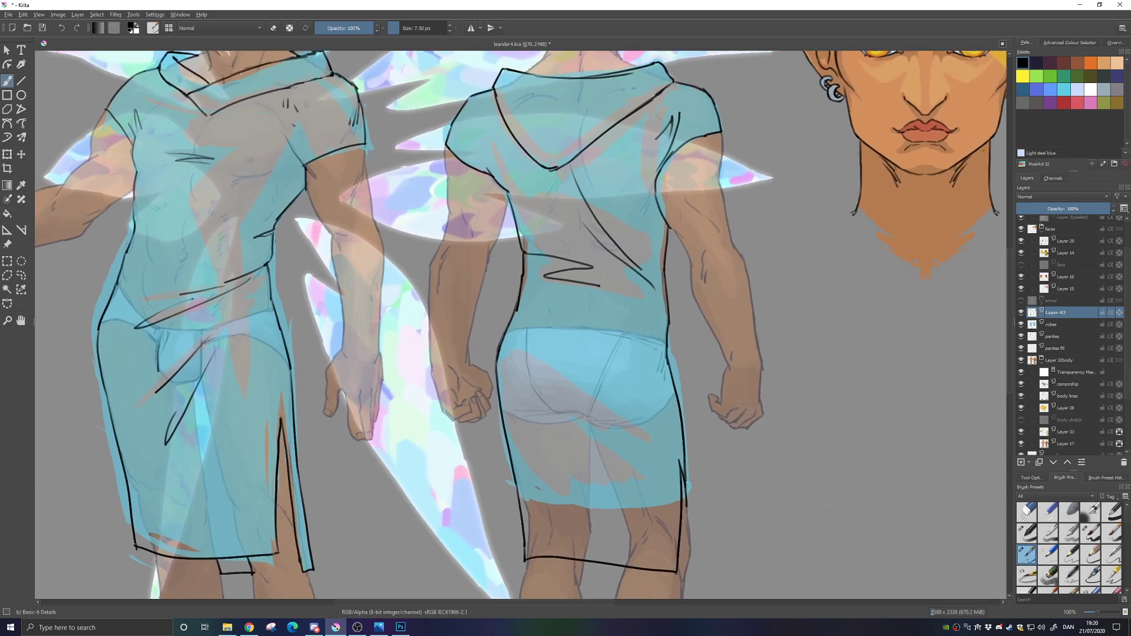
Check the back robe's outline for gaps by selecting the contiguous area inside it, and clear the selection
click(7, 289)
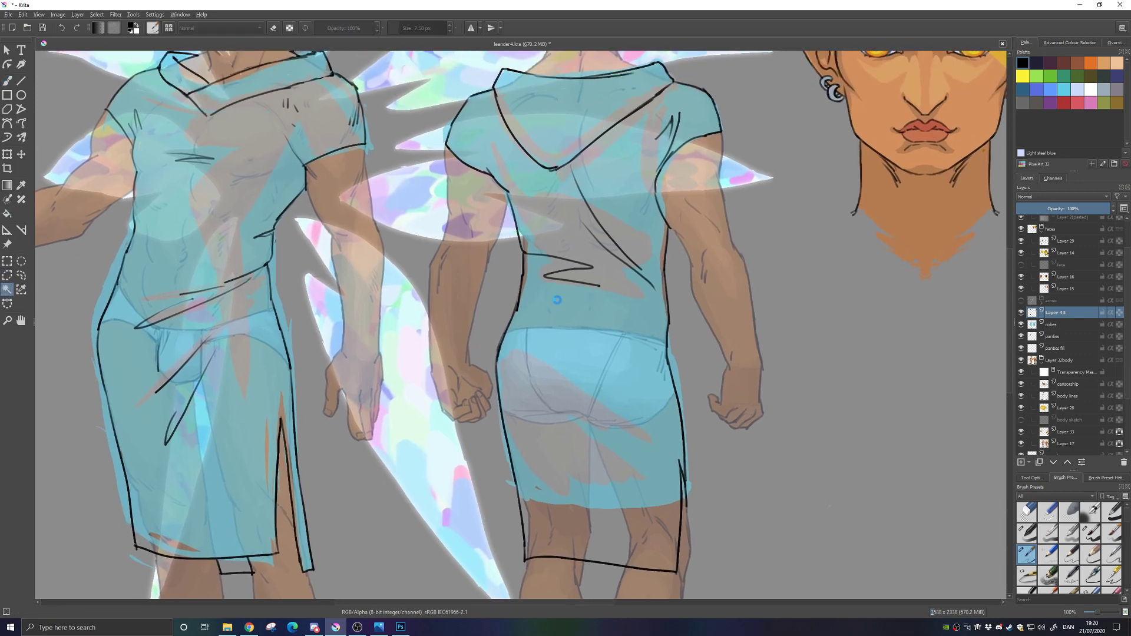
click(583, 372)
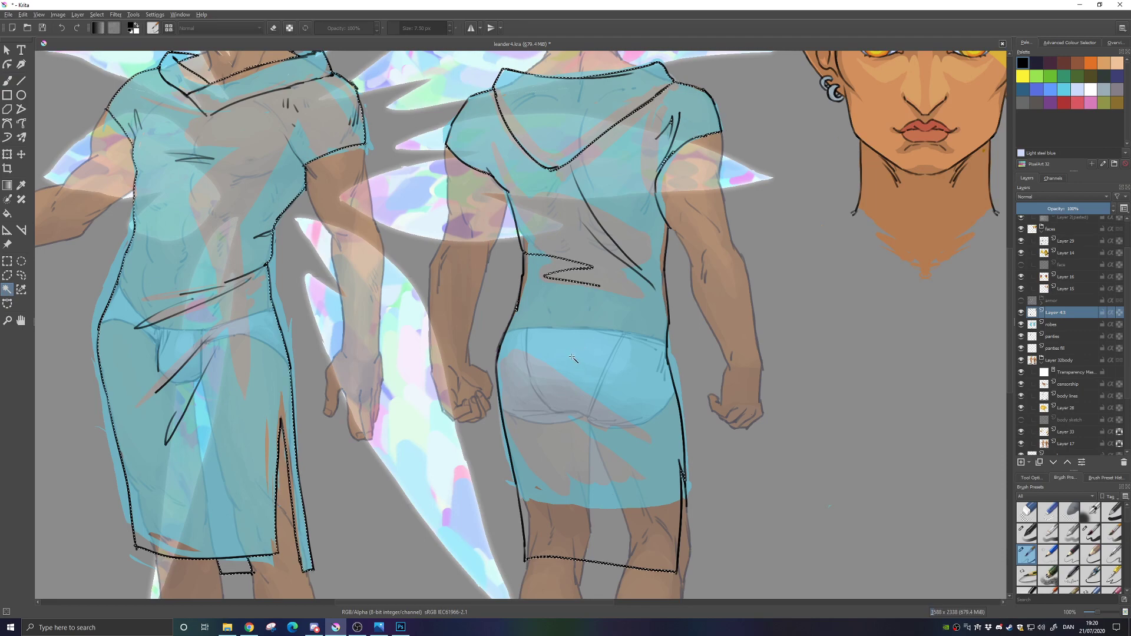
drag(535, 294, 472, 315)
key(ctrl+shift+a)
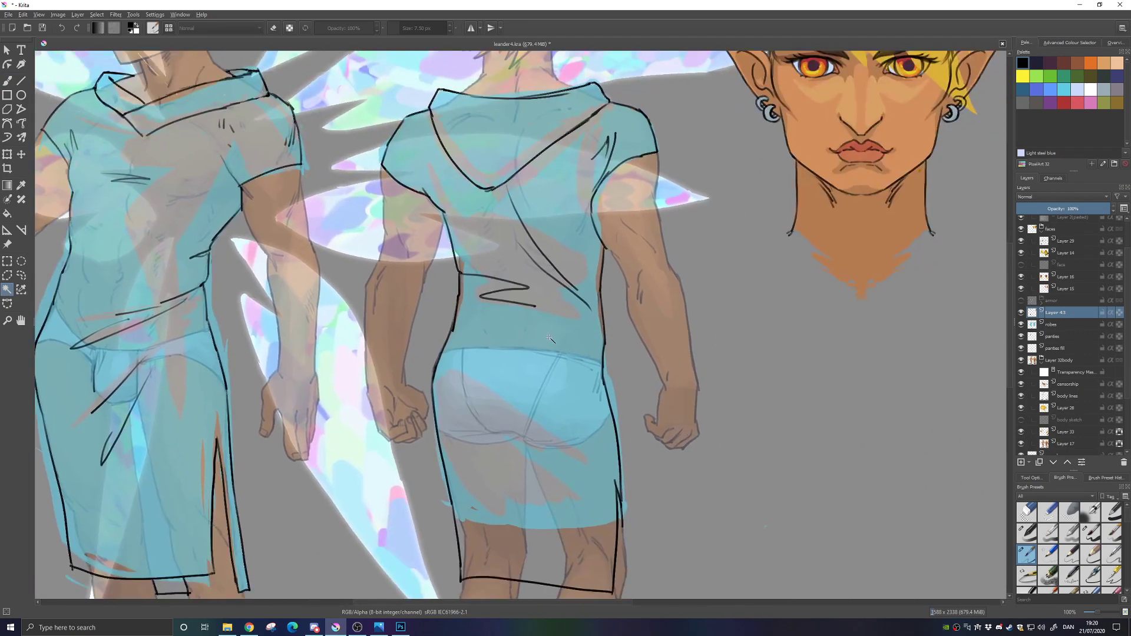
Ink short wrinkles at the side of the back robe's waist and diagonal fold lines across its skirt
mouse_move(570, 232)
mouse_down()
mouse_move(578, 267)
mouse_move(591, 272)
mouse_up()
key(b)
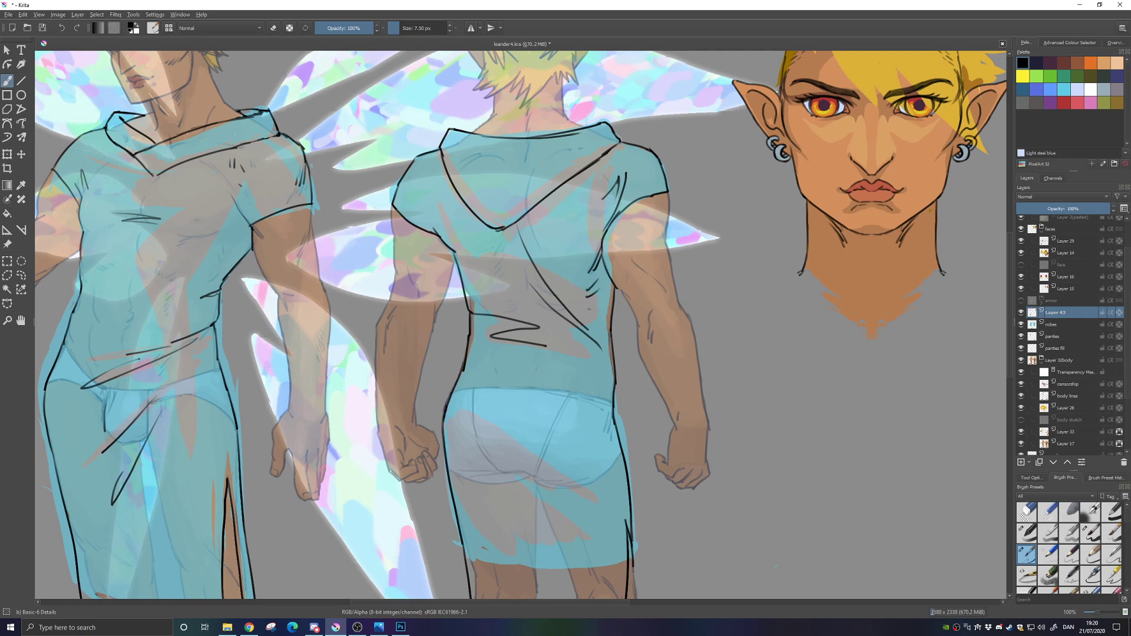
drag(603, 316, 586, 326)
drag(545, 429, 604, 403)
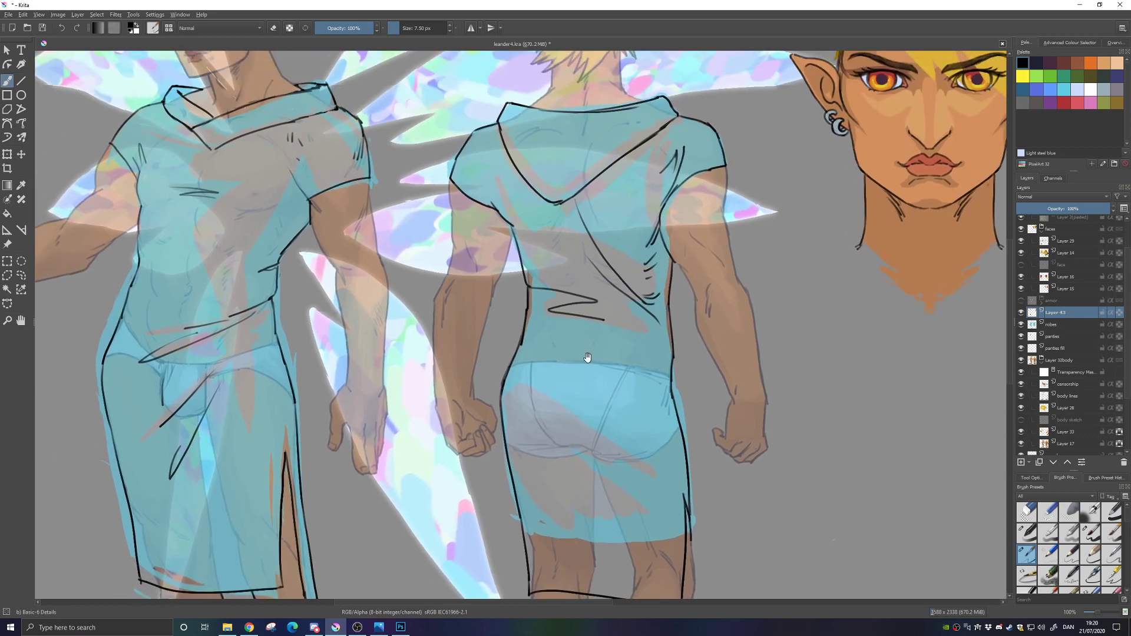
drag(596, 465, 580, 405)
mouse_move(518, 341)
mouse_down()
mouse_move(630, 440)
mouse_move(590, 432)
mouse_move(640, 490)
mouse_up()
drag(595, 325, 625, 420)
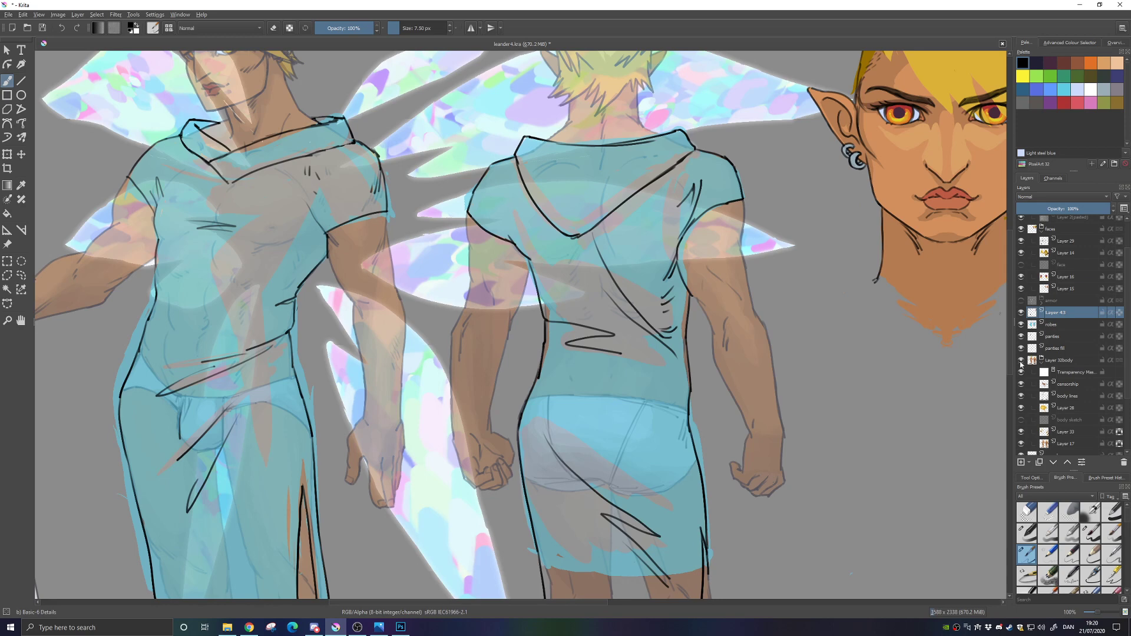
Hide the body layer group and undo the stray stroke beside the back robe
click(1020, 360)
drag(701, 310, 772, 316)
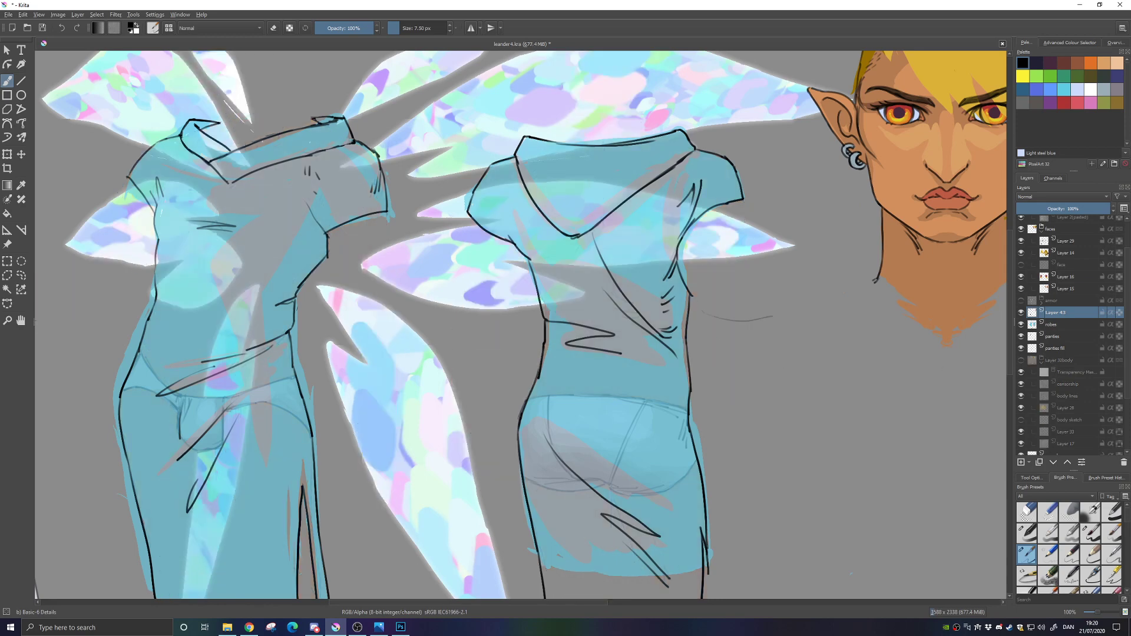
key(ctrl+z)
drag(699, 429, 712, 306)
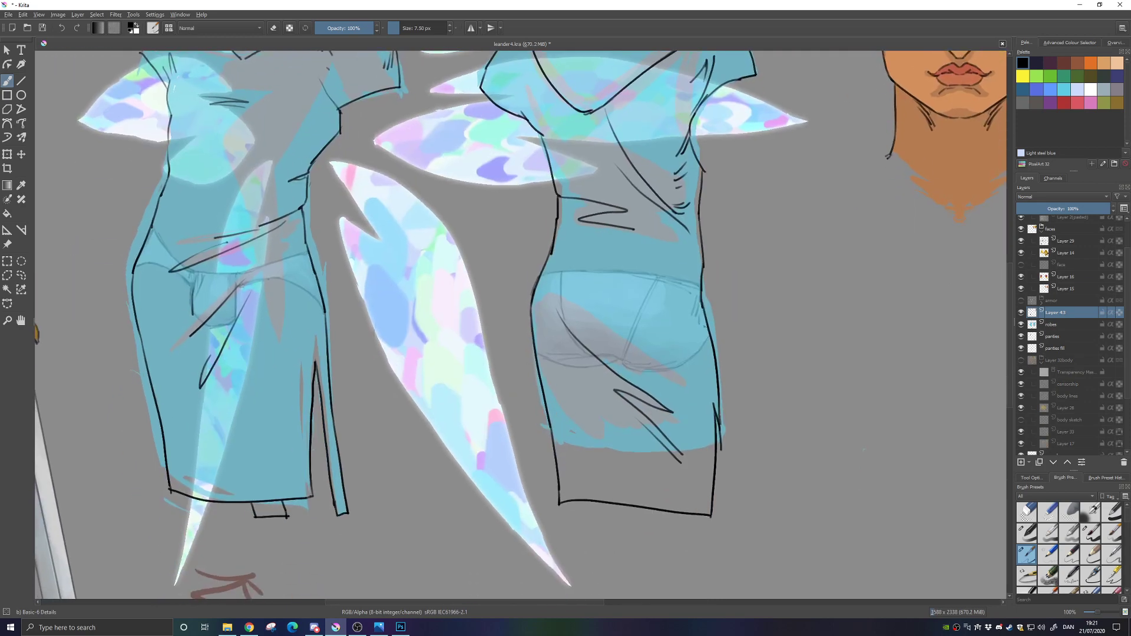
drag(590, 190, 583, 315)
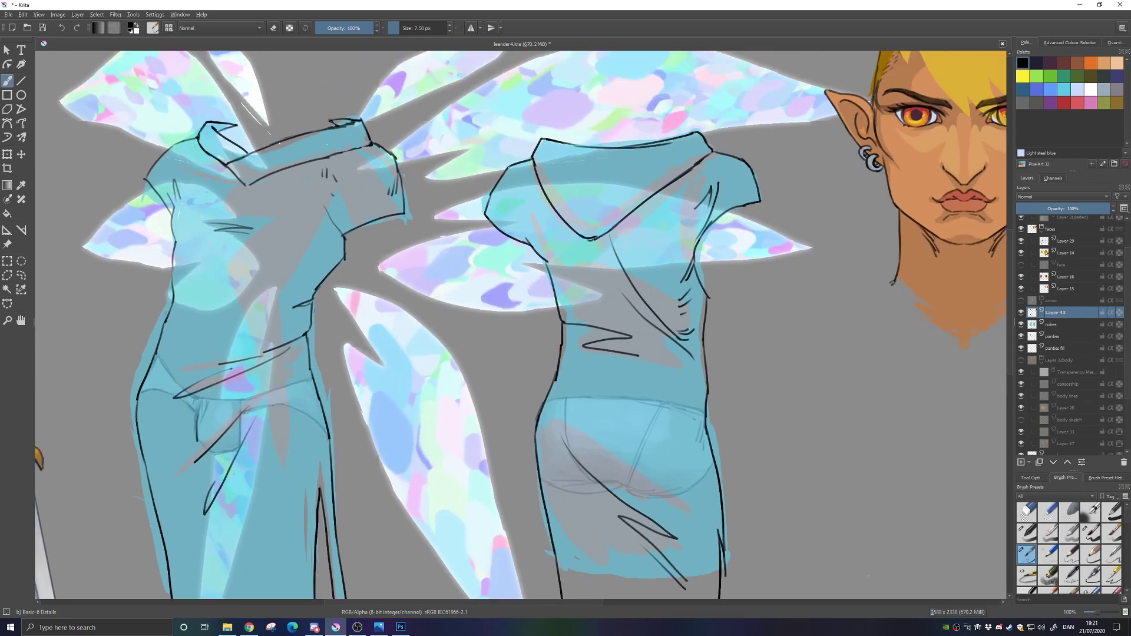
Erase stray ink along the back robe's waist line and lower skirt edge, and undo the trial stroke at that edge
key(e)
drag(559, 369, 555, 381)
key(e)
mouse_move(627, 411)
mouse_down()
mouse_move(603, 371)
mouse_move(605, 386)
mouse_move(607, 253)
mouse_up()
key(e)
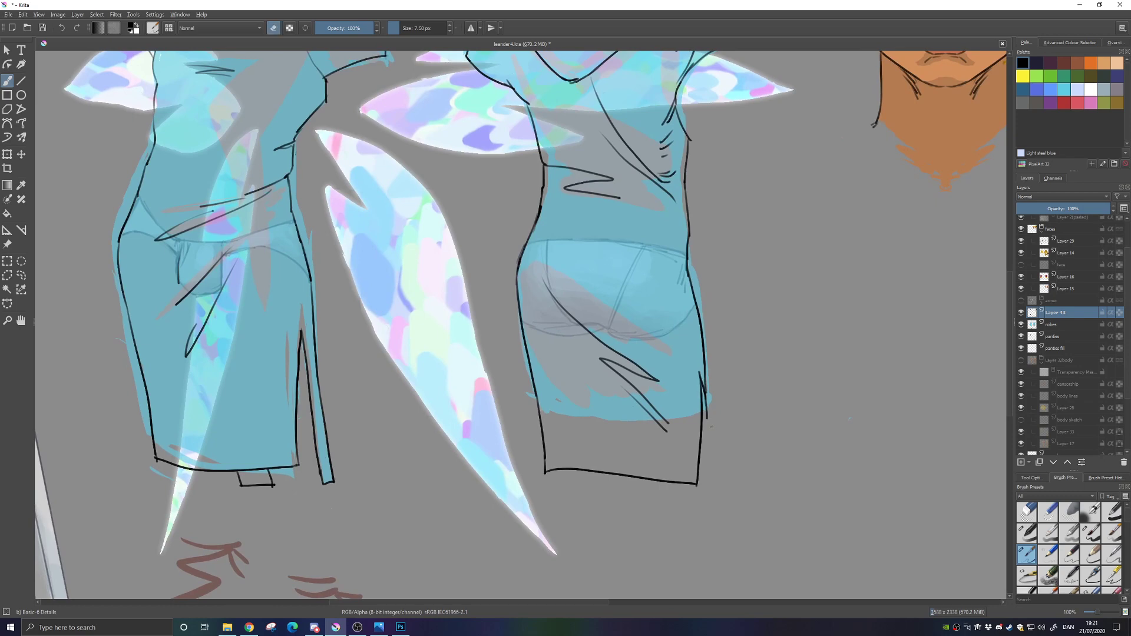
drag(706, 400, 707, 419)
key(e)
drag(707, 379, 705, 396)
key(ctrl+z)
drag(571, 274, 558, 455)
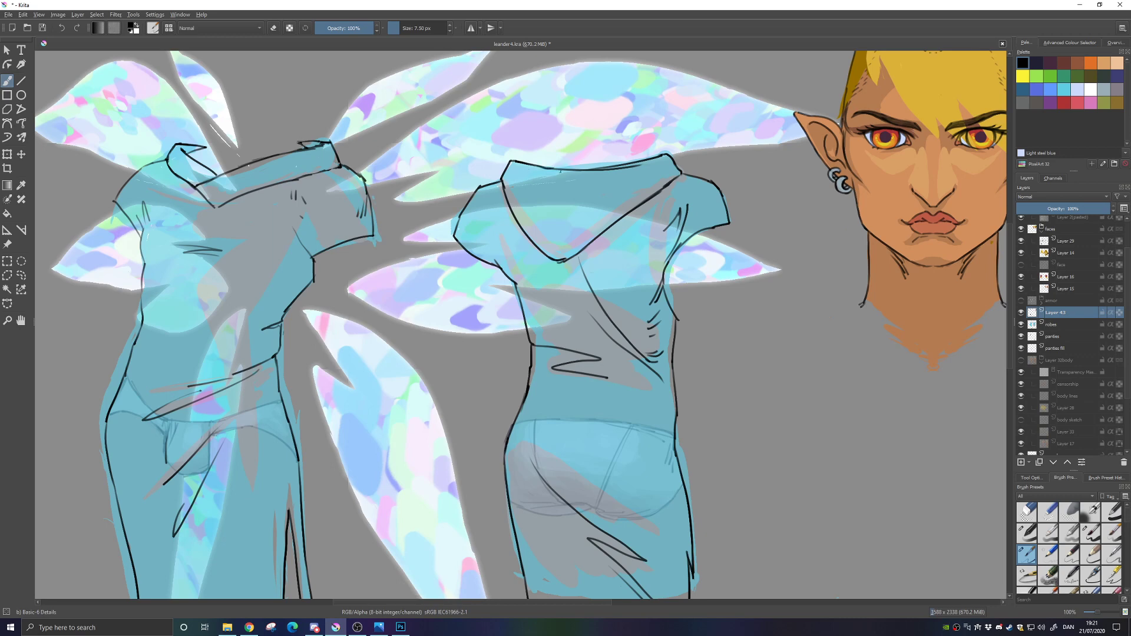
Test the back robe's outline again by selecting its interior, clear the selection, and repeat the contiguous selection
click(7, 289)
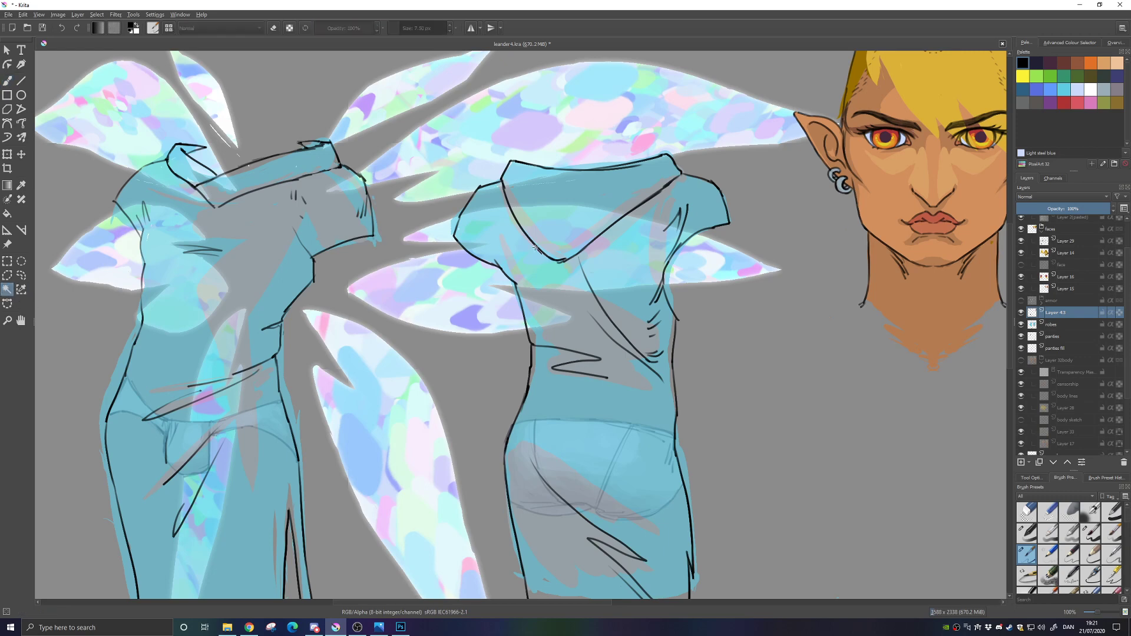
click(569, 331)
key(ctrl+shift+a)
drag(573, 451, 575, 320)
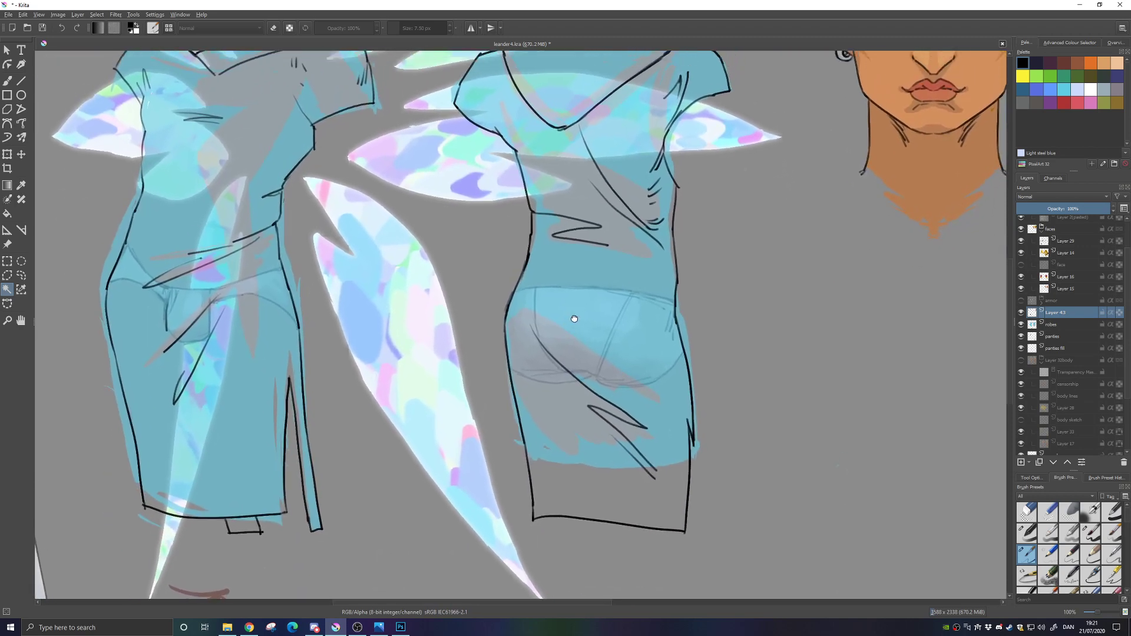
key(b)
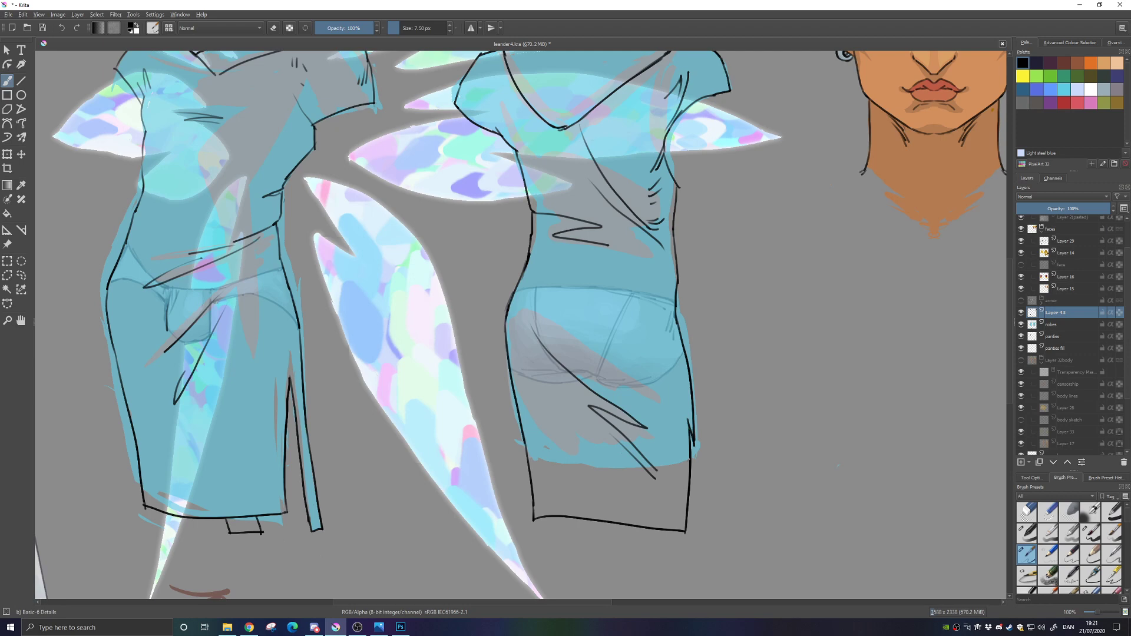
drag(555, 315, 547, 431)
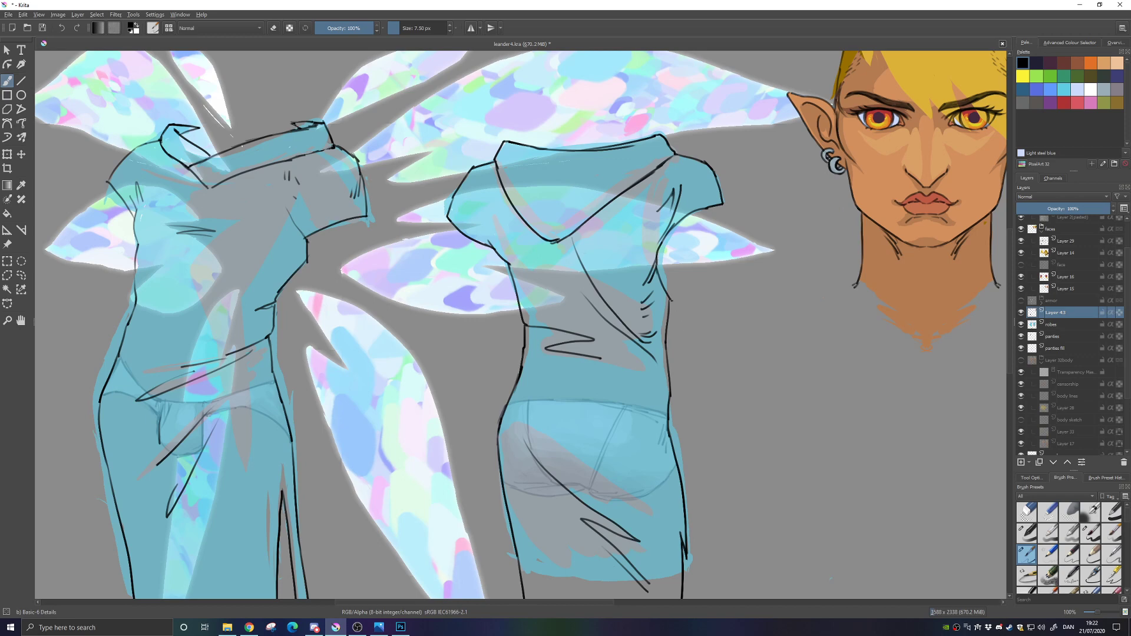
drag(646, 395, 637, 300)
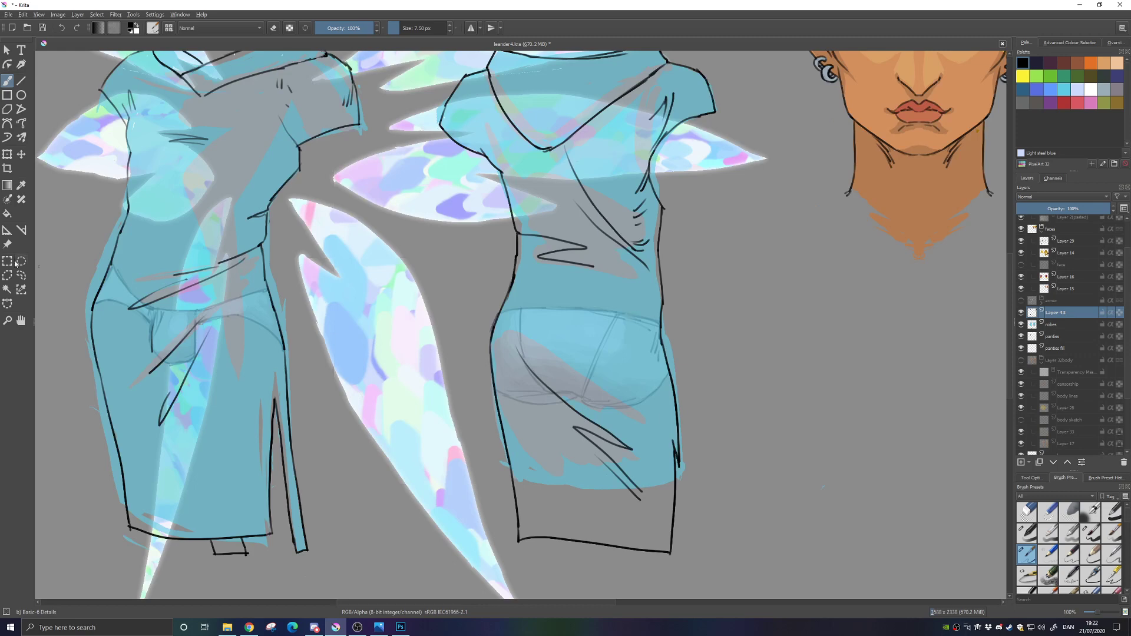
click(7, 289)
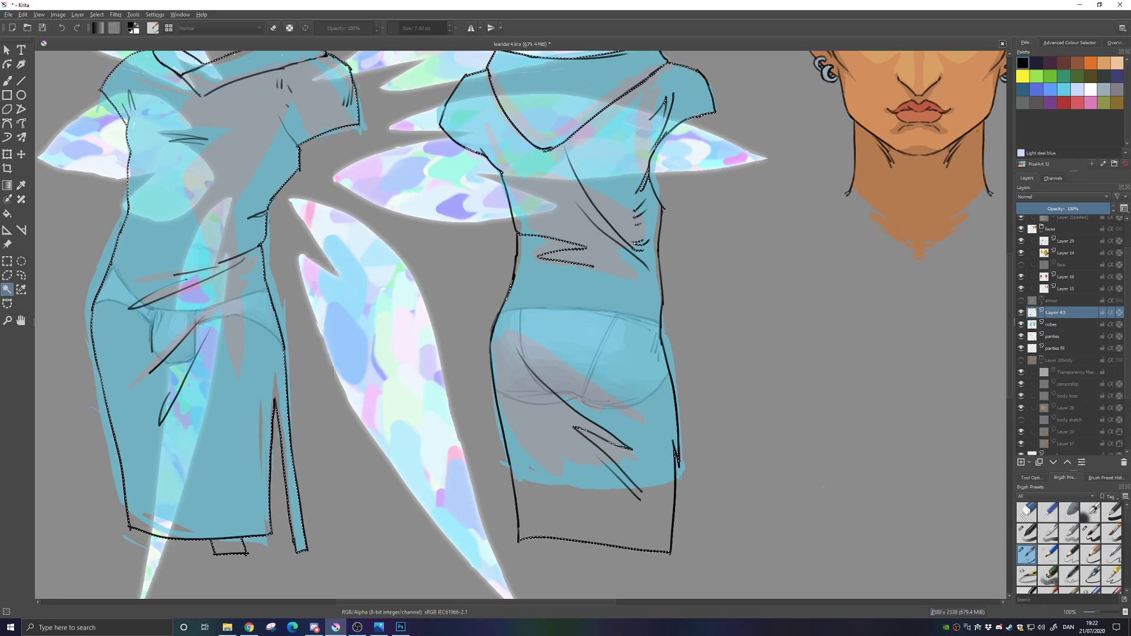
key(alt+Tab)
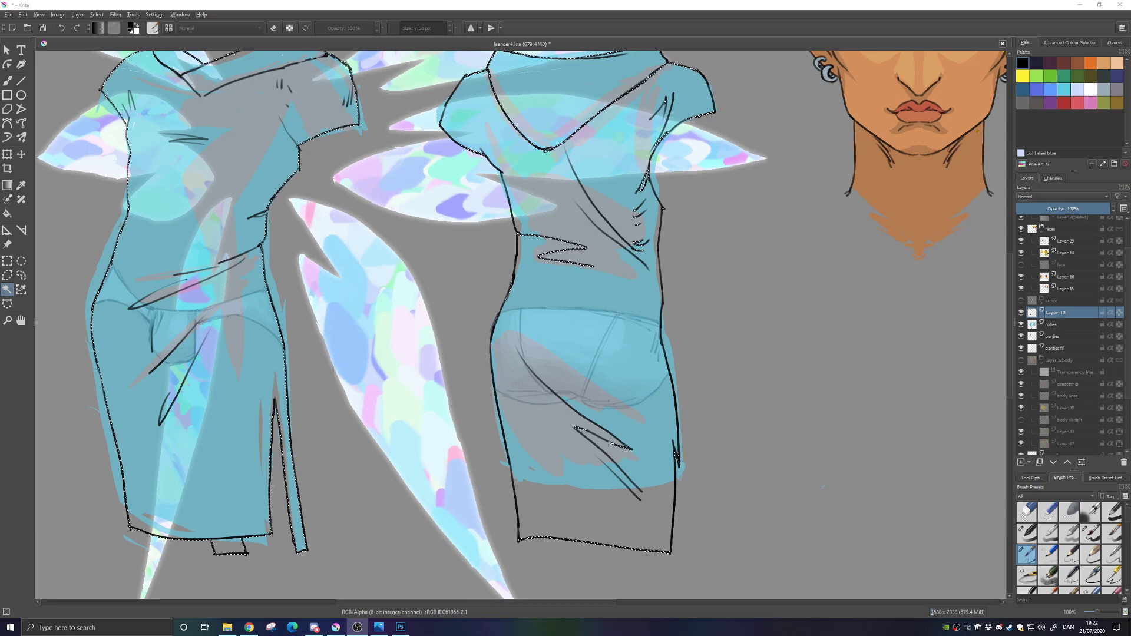
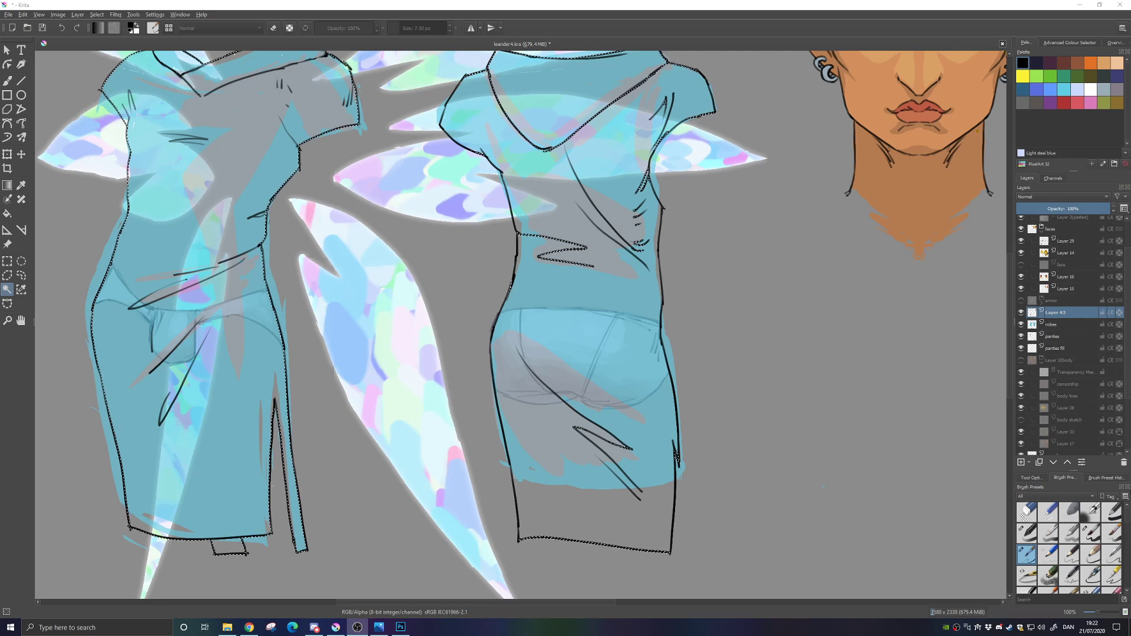
Hide both panties layers, the robes colour layer and the iridescent wing colour layer, and collapse the body group
click(1021, 337)
click(1020, 348)
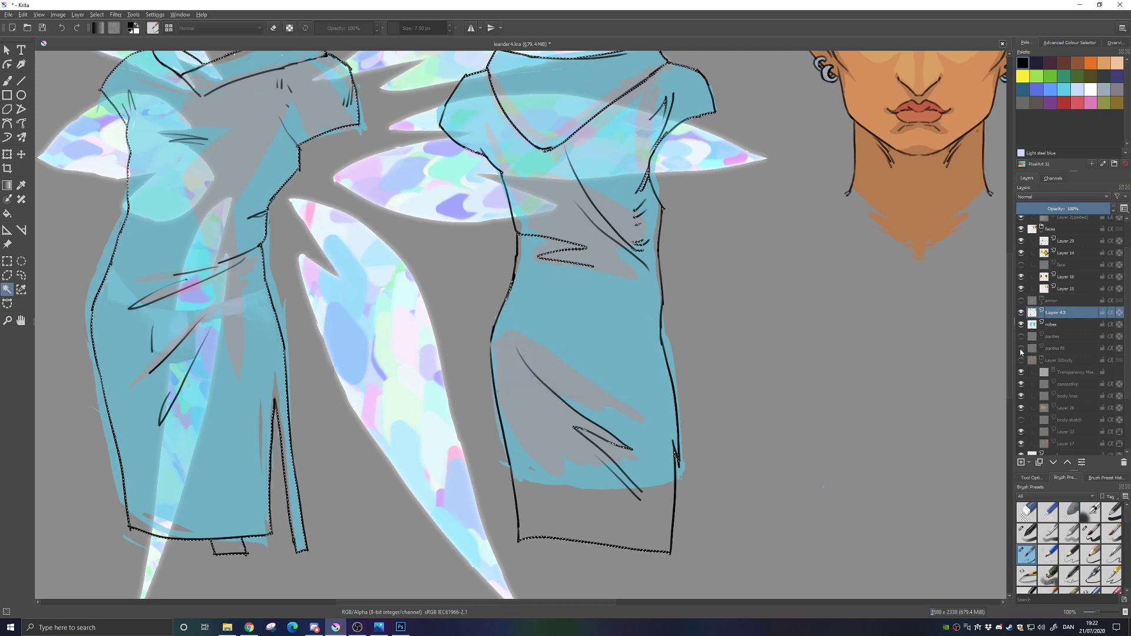
click(1021, 325)
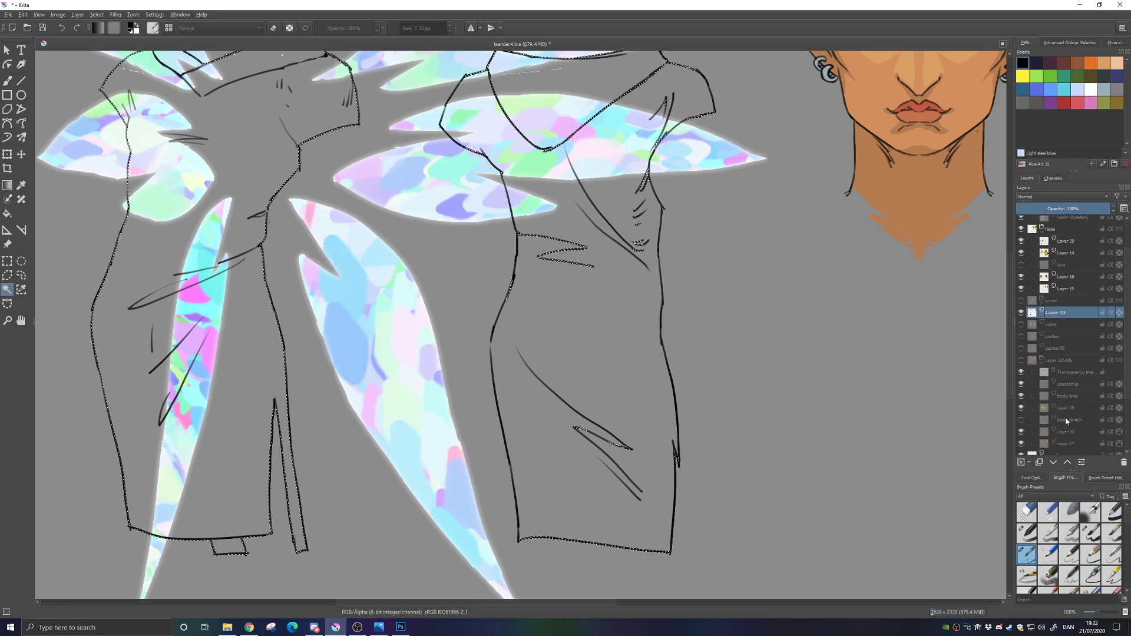
scroll(1067, 421, down, 2)
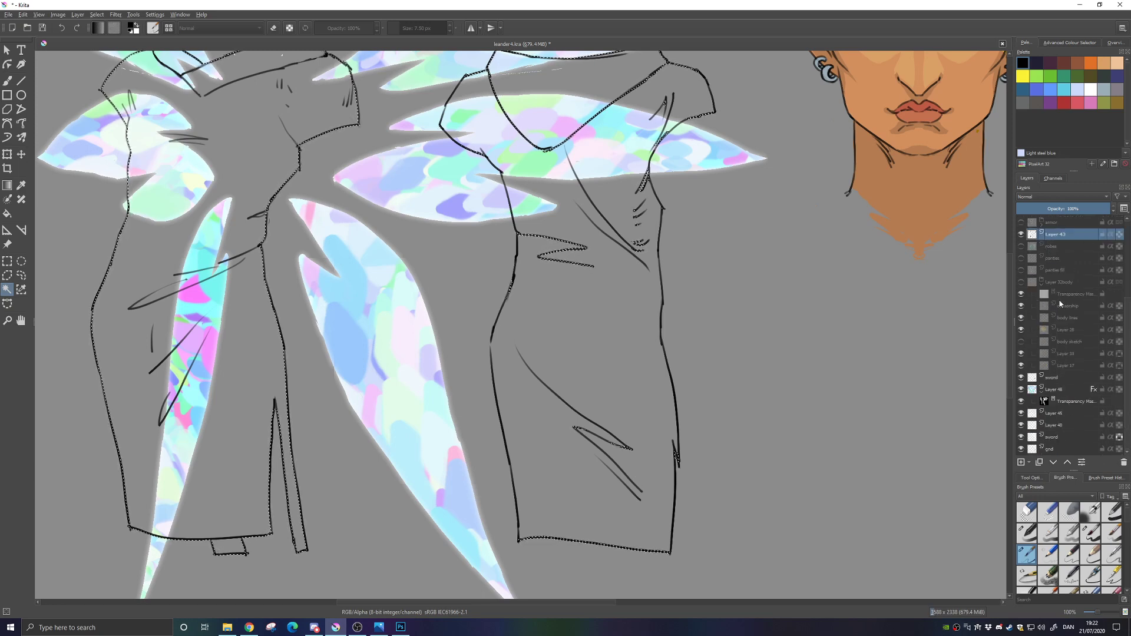
click(1041, 285)
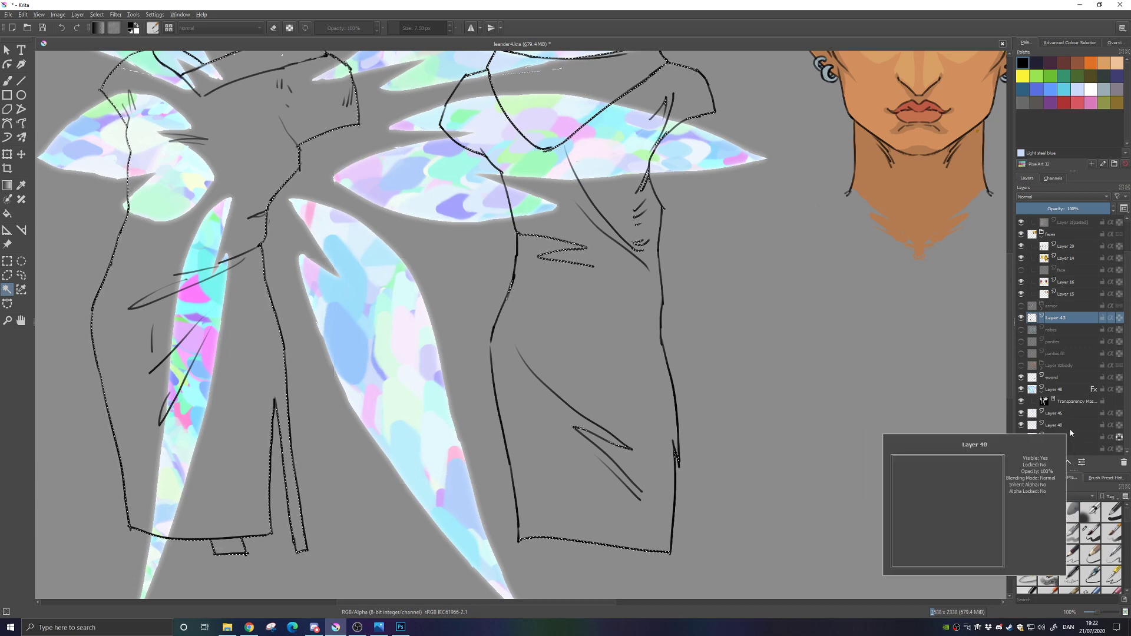
click(1021, 389)
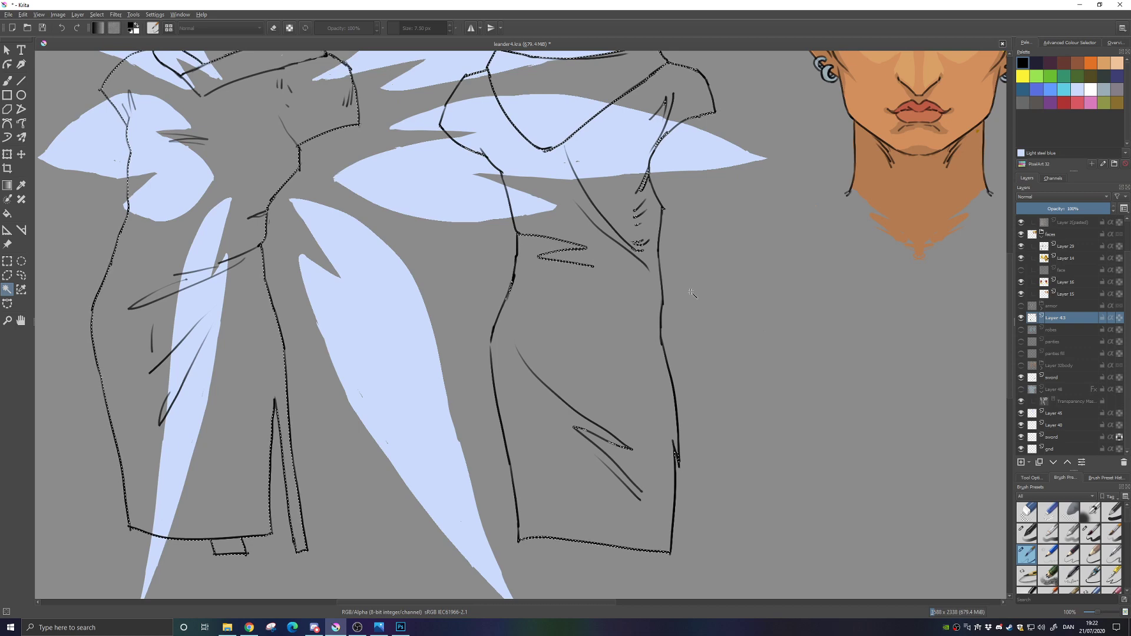
Clear the selection around the robe outlines and return to the brush for inking
drag(689, 294, 733, 293)
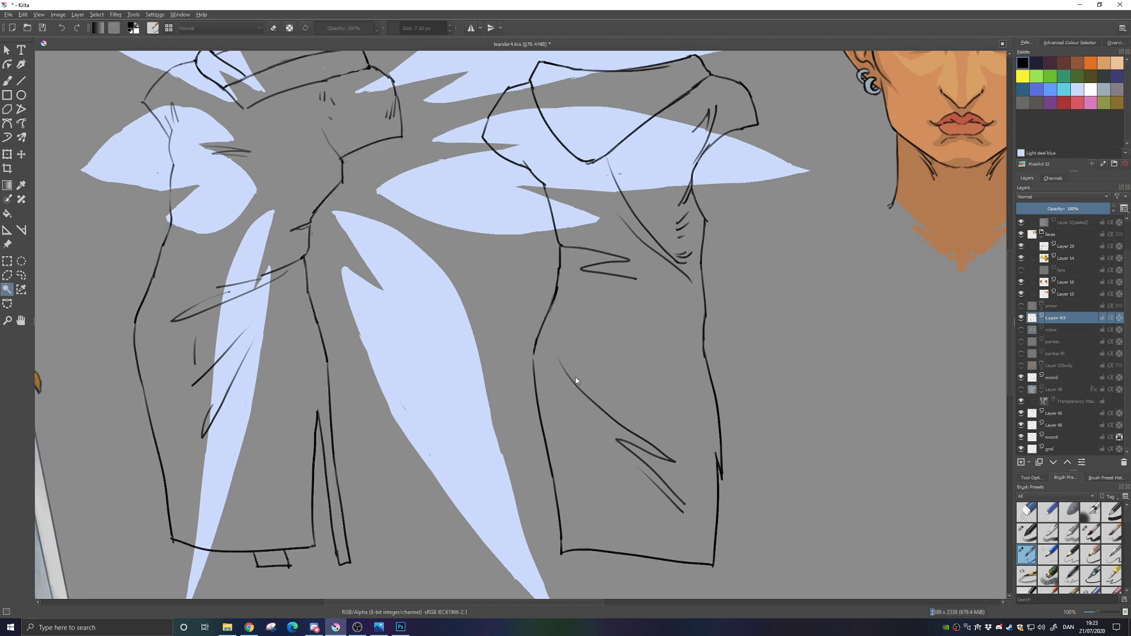
key(ctrl+shift+s)
click(512, 317)
key(b)
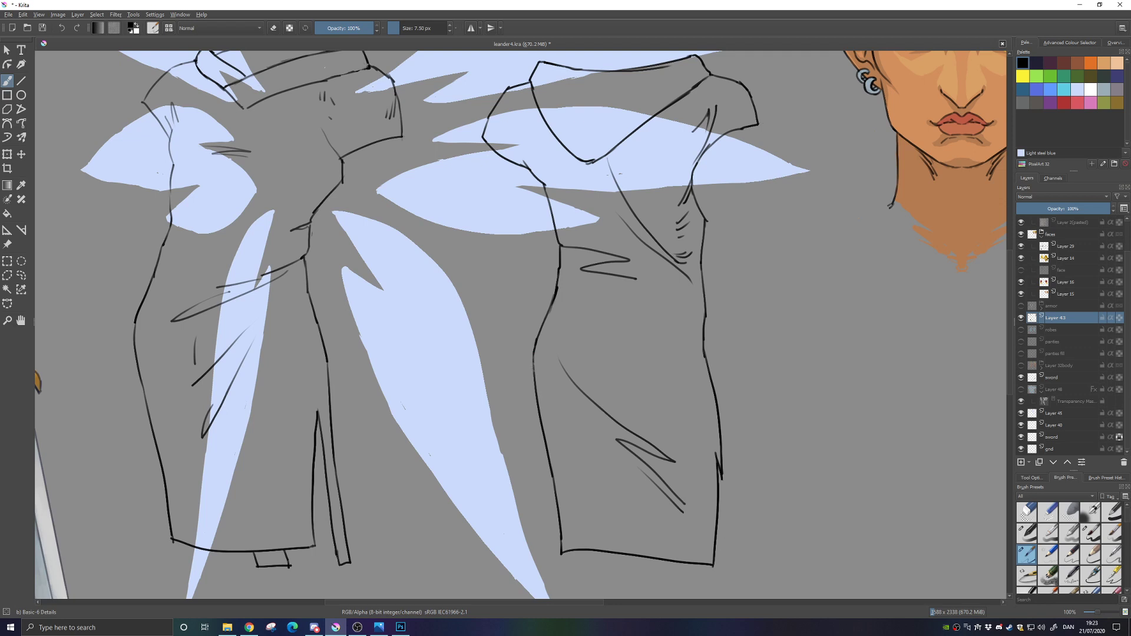
drag(614, 310, 670, 334)
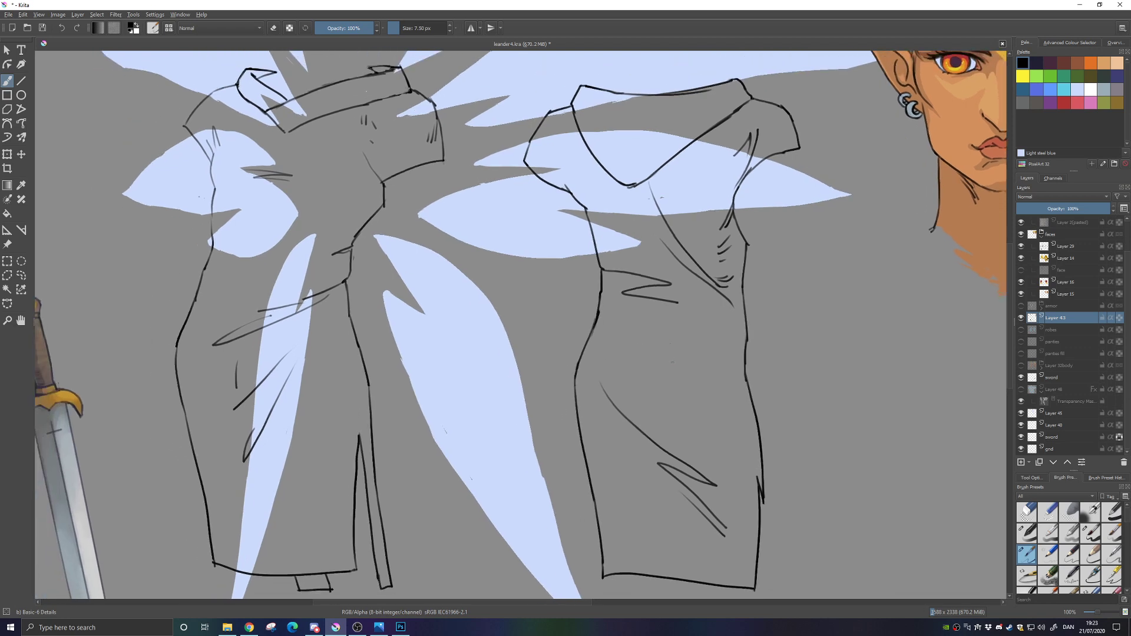
Show the iridescent wing colour layer and the body group, and ink a curved fold under the back figure's buttock
drag(621, 503, 685, 482)
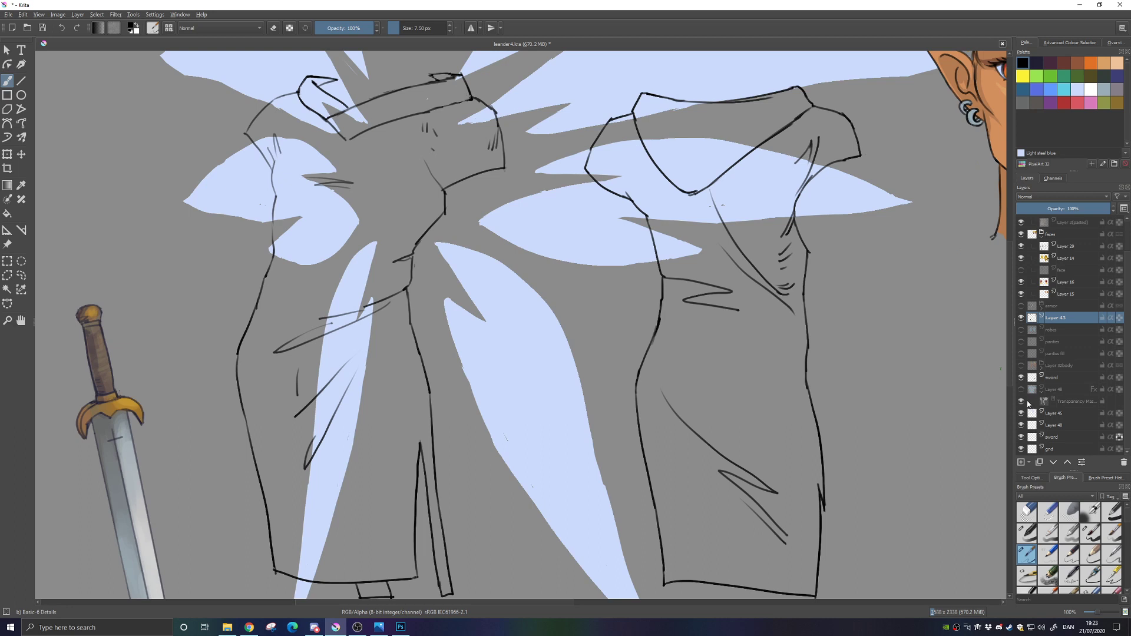
click(1021, 390)
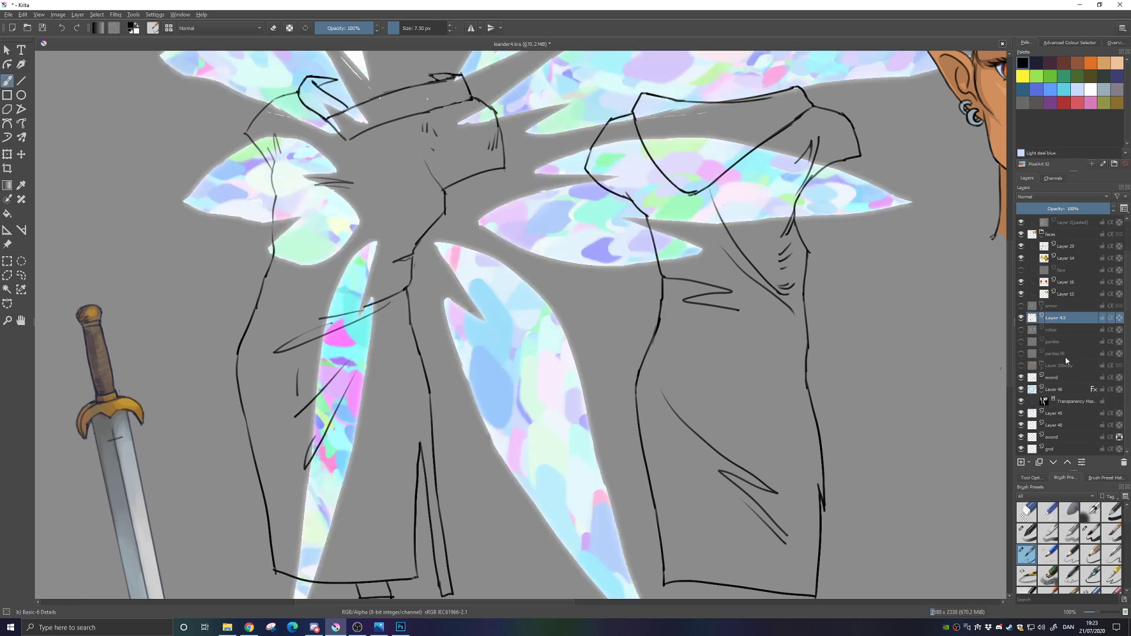
click(1021, 366)
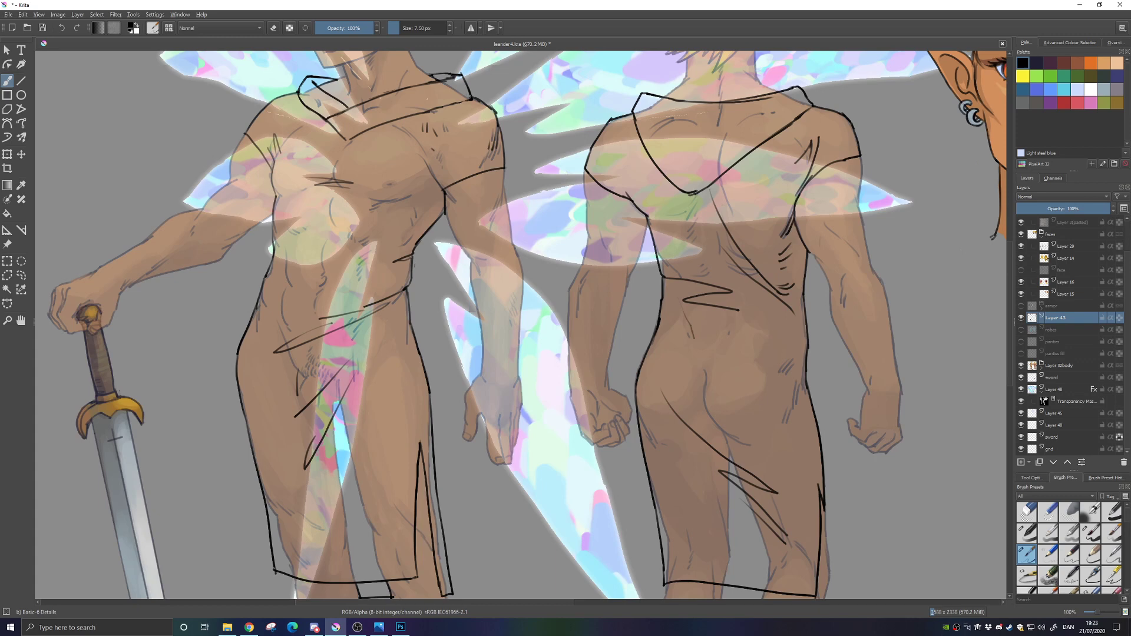
key(ctrl+z)
mouse_move(738, 422)
mouse_down()
mouse_move(663, 366)
mouse_move(667, 357)
mouse_move(663, 375)
mouse_move(691, 379)
mouse_up()
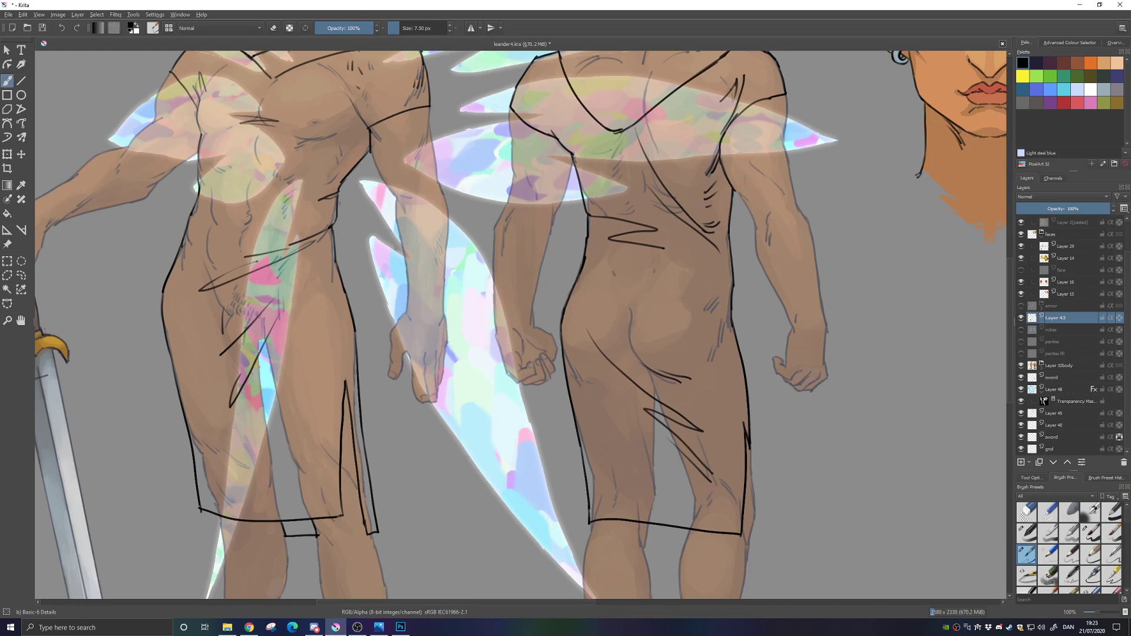
Erase the long diagonal fold and the zigzag folds on the back robe's lower skirt
key(slash)
drag(588, 326, 616, 370)
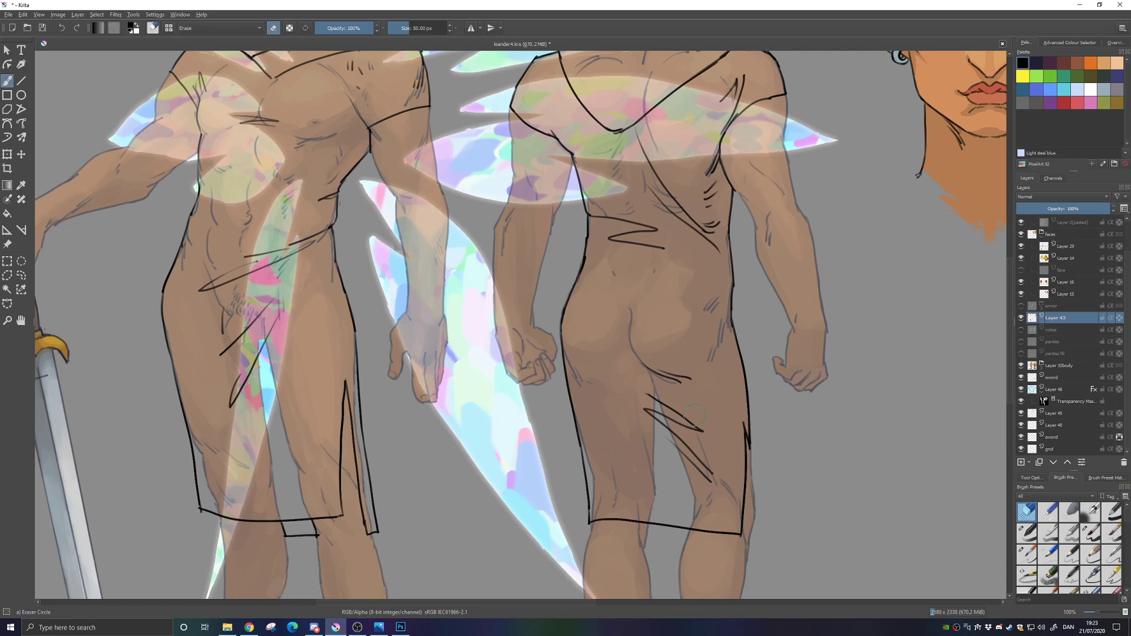
key(ctrl+z)
mouse_move(584, 322)
mouse_down()
mouse_move(634, 381)
mouse_move(703, 432)
mouse_move(701, 474)
mouse_move(650, 412)
mouse_up()
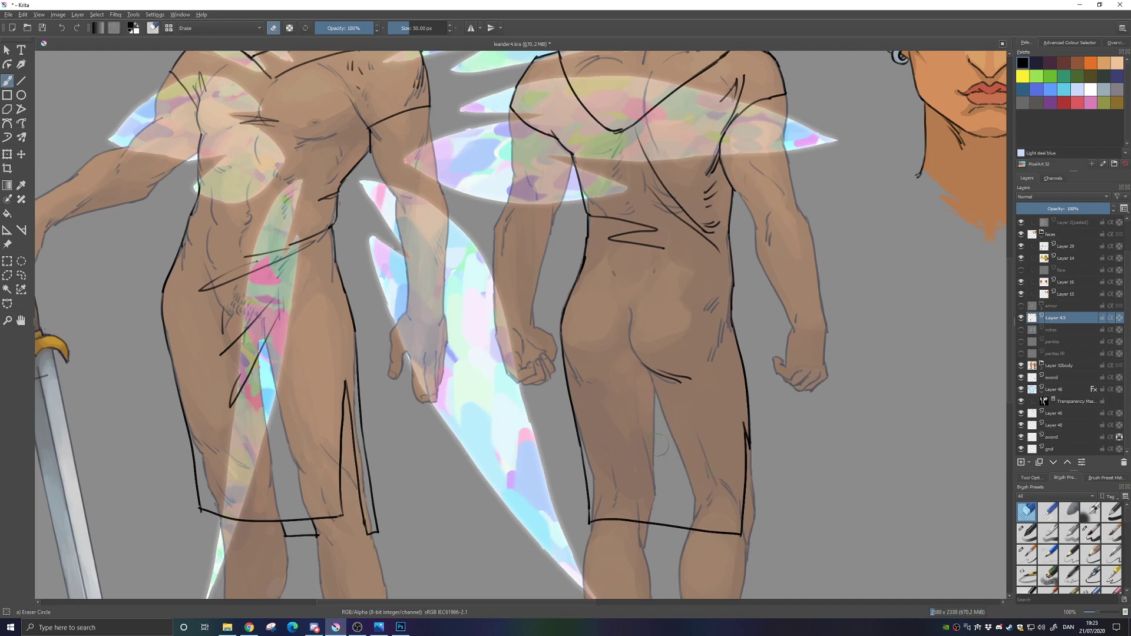
Ink new diagonal and zigzag folds across the back robe's skirt, undoing and redrawing strokes until they follow the legs
key(slash)
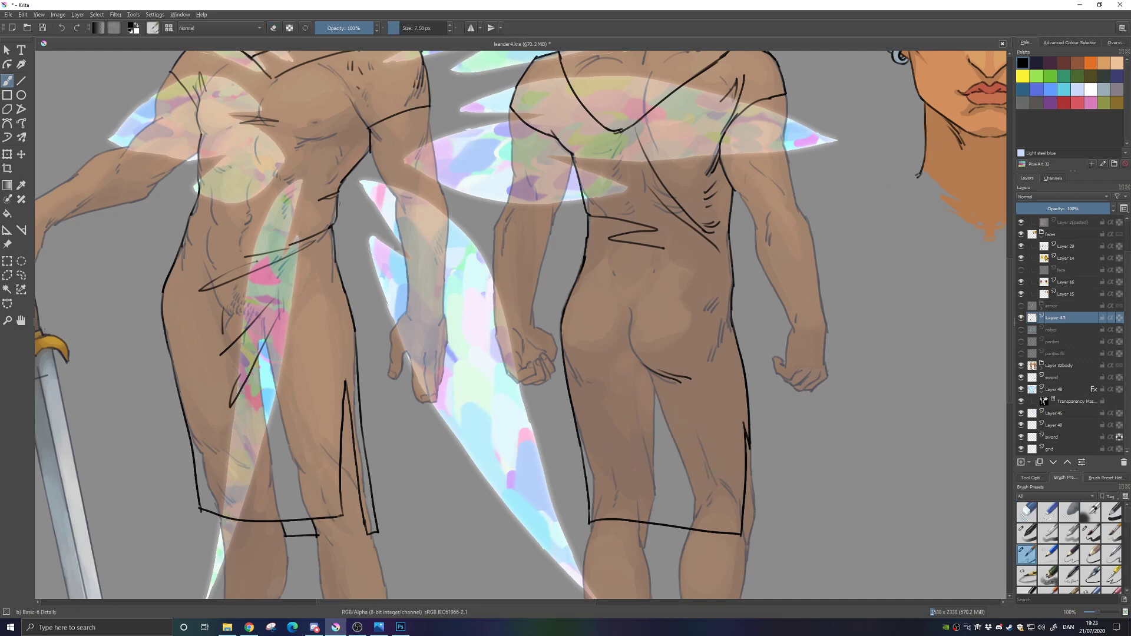
key(ctrl+z)
mouse_move(615, 403)
mouse_down()
mouse_move(661, 468)
mouse_move(696, 493)
mouse_up()
key(ctrl+z)
drag(607, 374, 660, 441)
key(ctrl+z)
drag(576, 378, 674, 472)
key(ctrl+z)
drag(633, 367, 707, 449)
key(ctrl+z)
mouse_move(594, 381)
mouse_down()
mouse_move(675, 456)
mouse_move(689, 497)
mouse_up()
drag(605, 375, 669, 304)
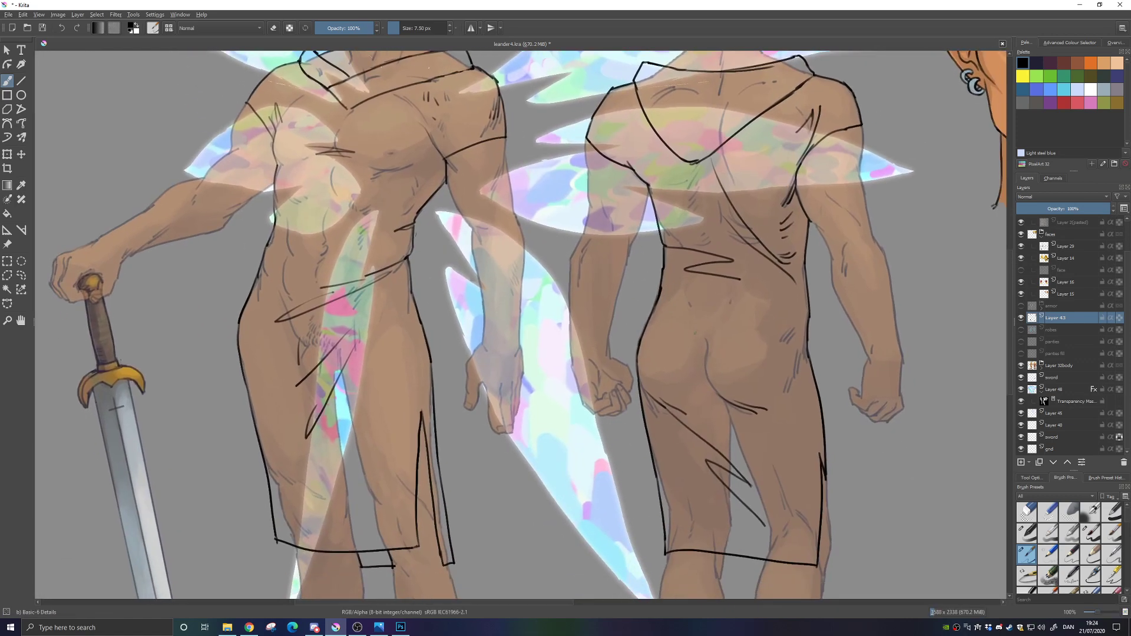
Select the front robe's interior with the contiguous selection, and add the back robe's hood and body
click(7, 289)
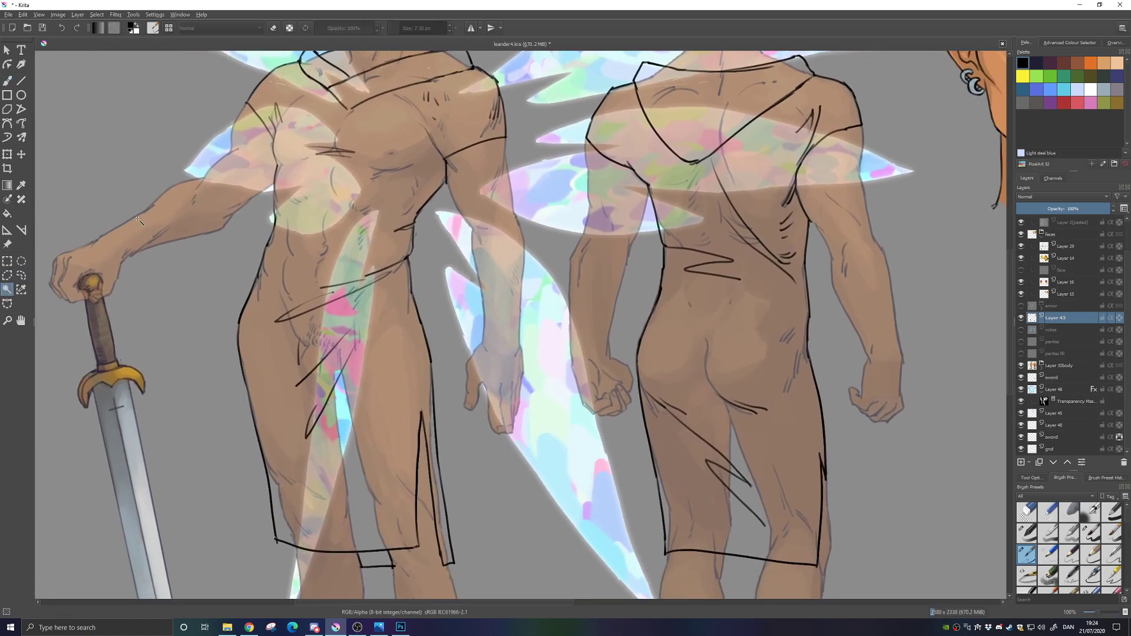
click(419, 262)
drag(366, 195, 380, 269)
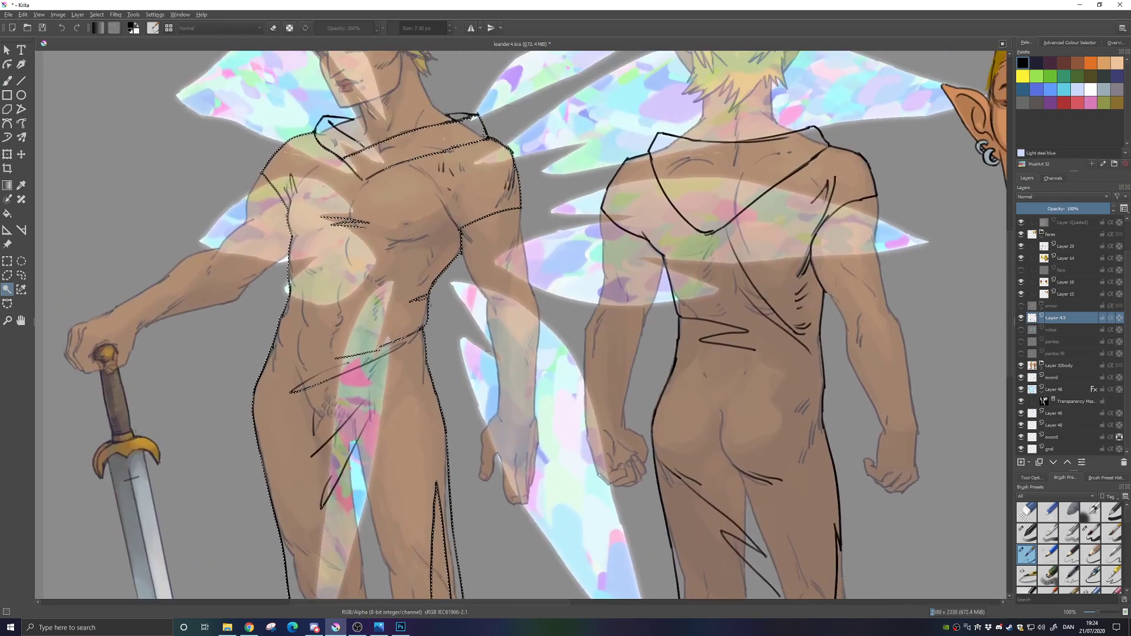
shift+click(713, 214)
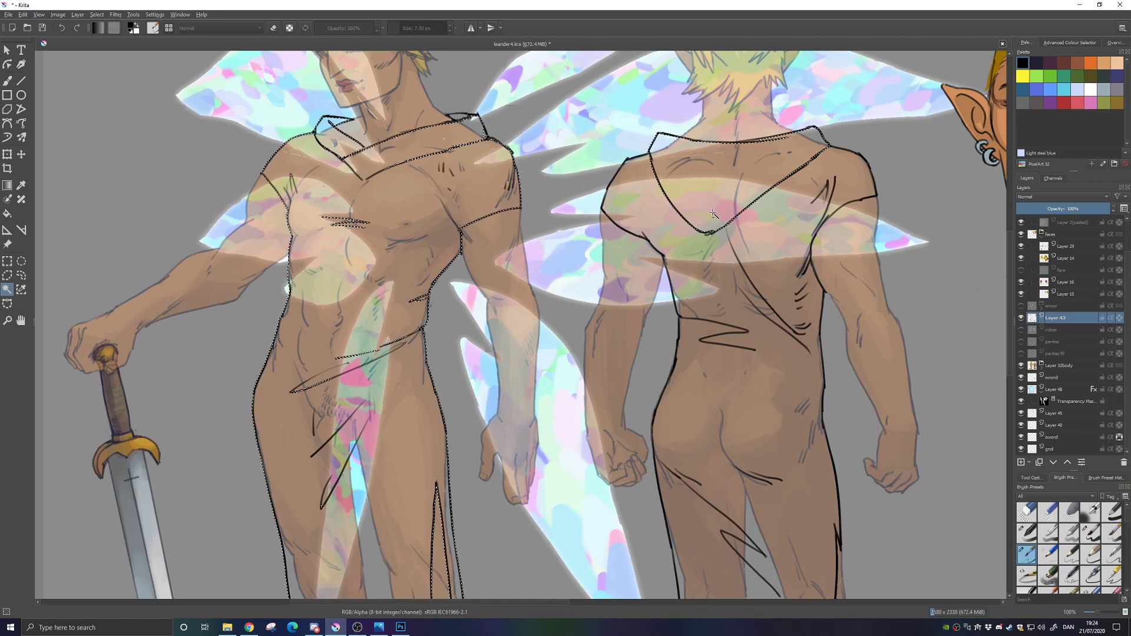
shift+click(756, 280)
drag(732, 362, 764, 208)
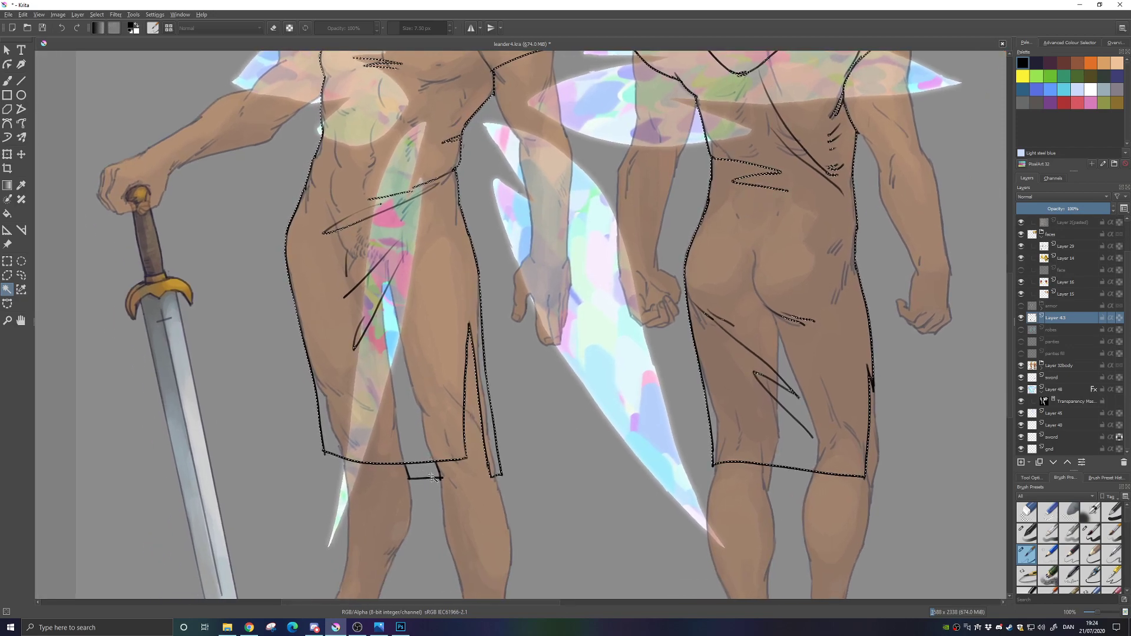
Add the front robe's chest, shoulder, collar and waist fold lines to the selection with the freehand selection
drag(432, 320, 468, 510)
click(21, 275)
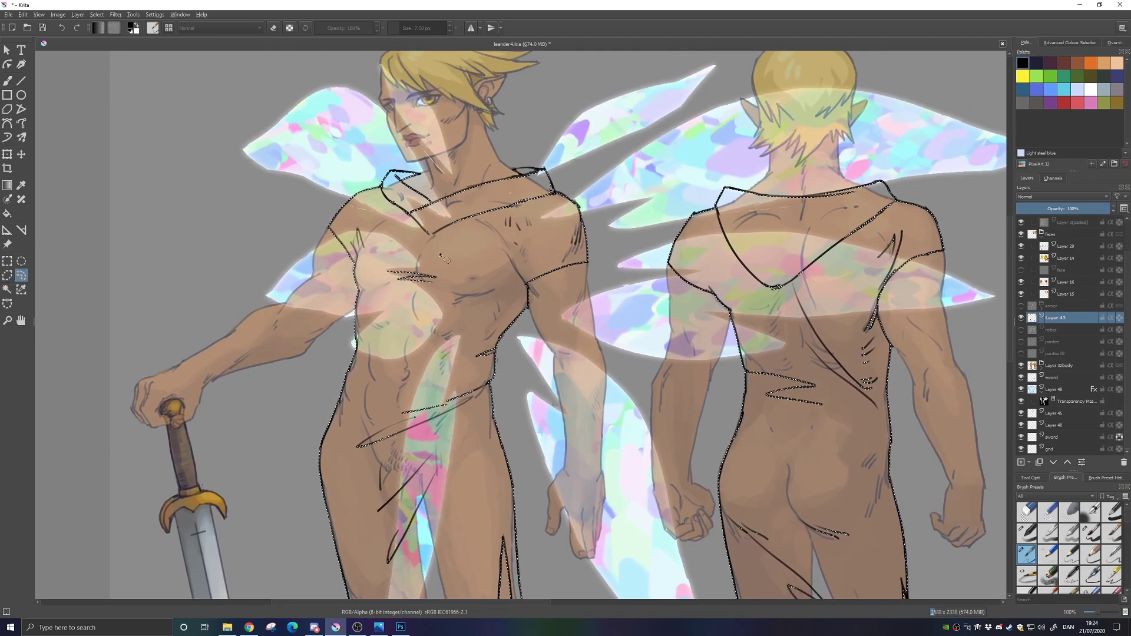
mouse_move(436, 262)
mouse_down()
mouse_move(378, 284)
mouse_move(442, 285)
mouse_up()
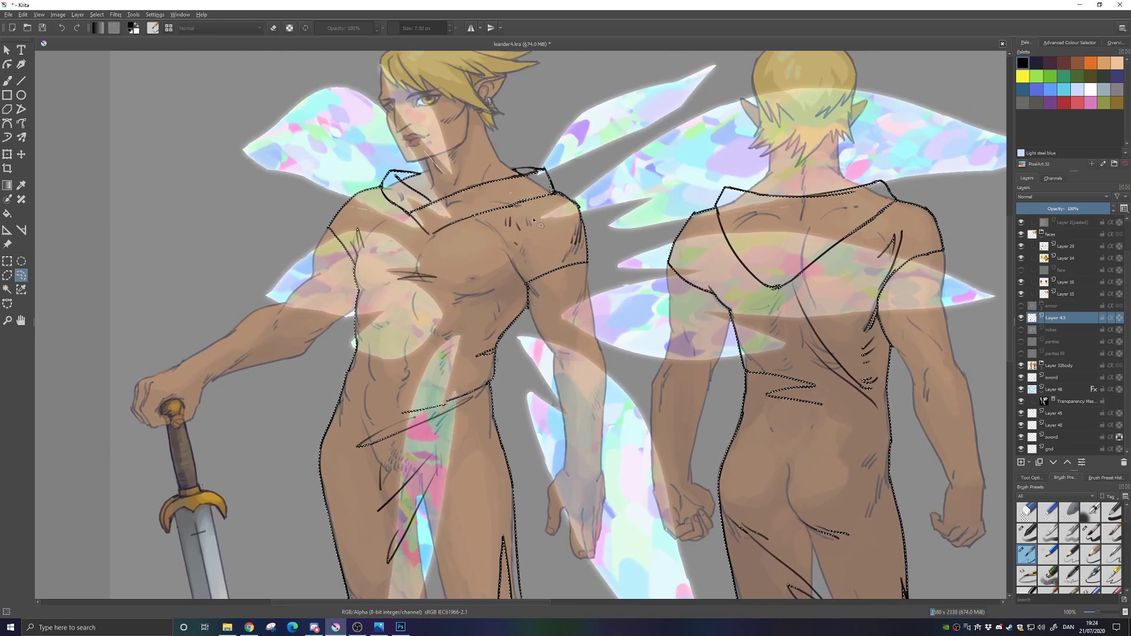
mouse_move(547, 219)
mouse_down()
mouse_move(555, 194)
mouse_move(522, 184)
mouse_up()
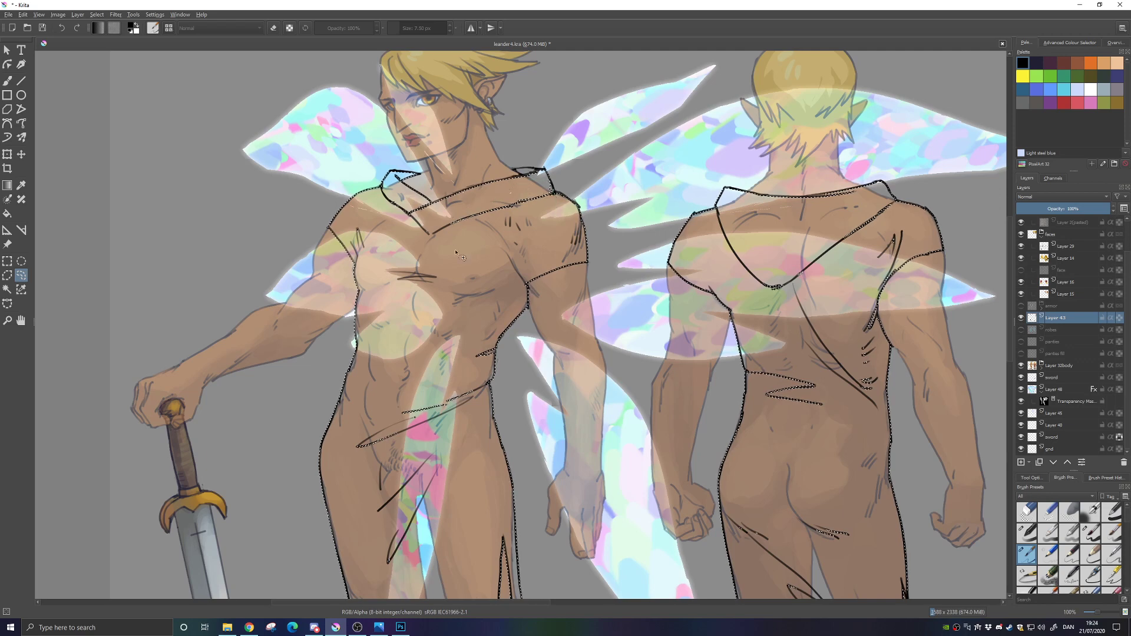
drag(455, 252, 533, 227)
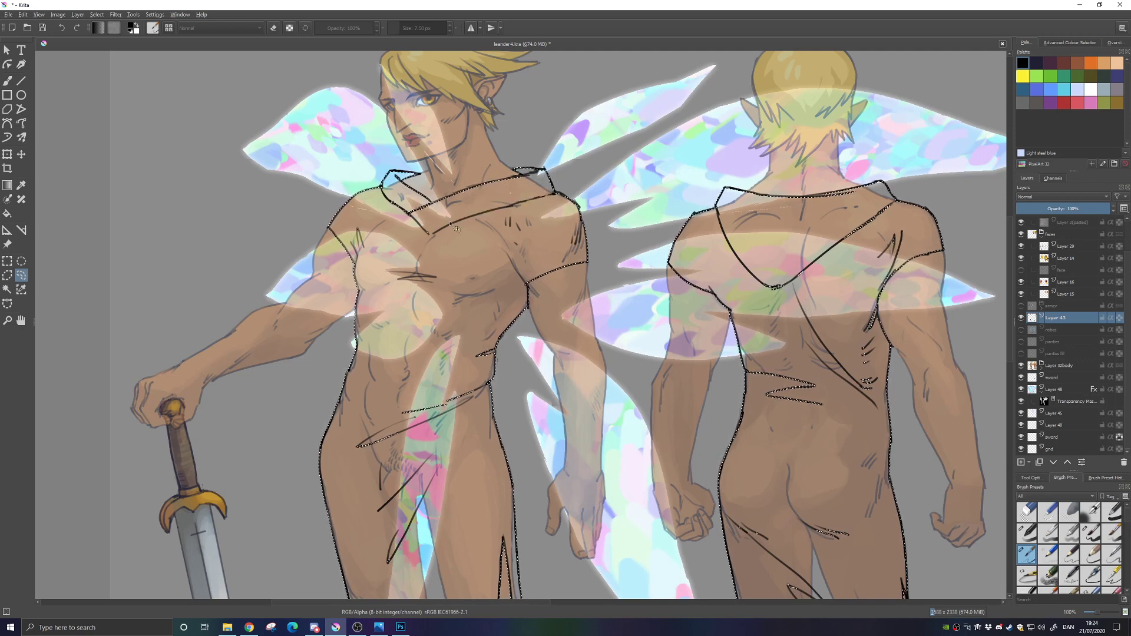
mouse_move(439, 208)
mouse_down()
mouse_move(386, 201)
mouse_move(448, 249)
mouse_move(442, 212)
mouse_up()
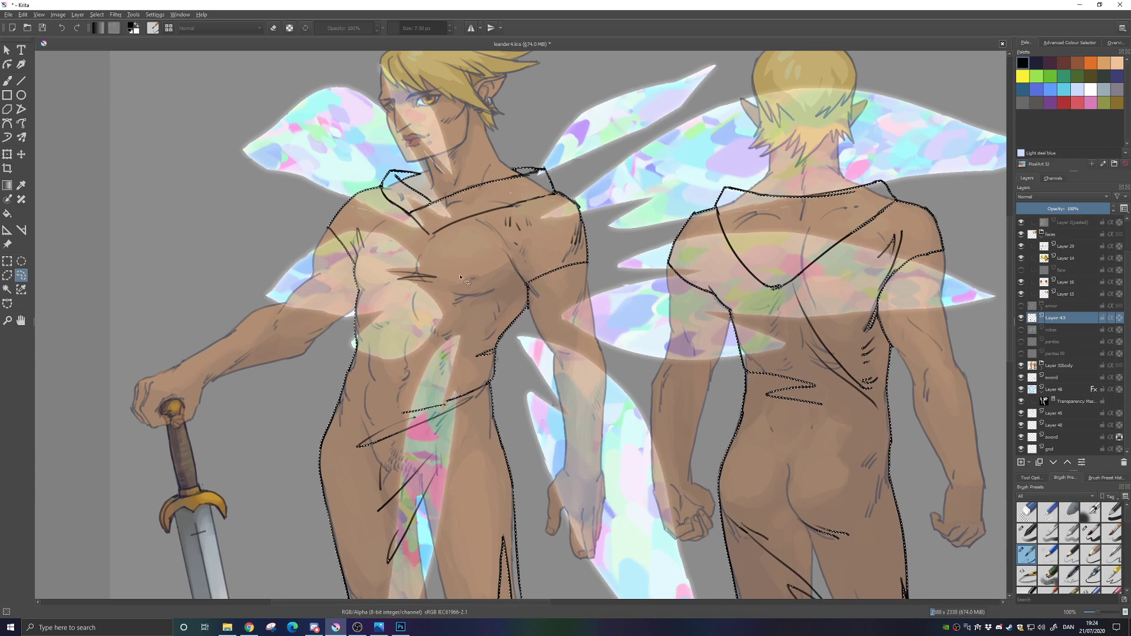
scroll(410, 271, down, 5)
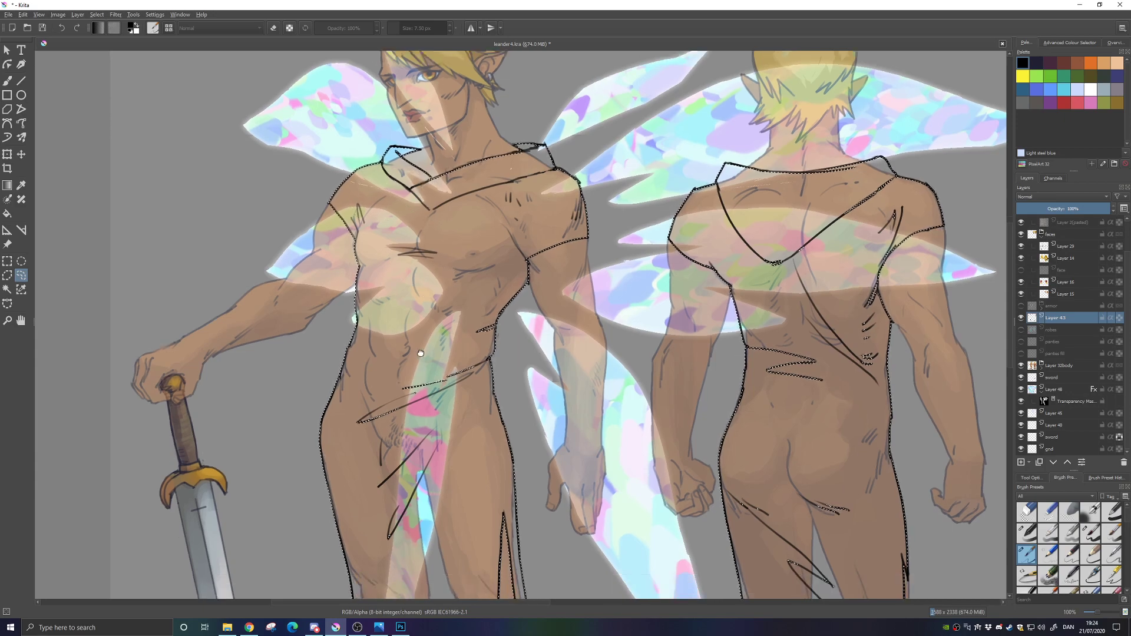
mouse_move(488, 207)
mouse_down()
mouse_move(377, 277)
mouse_move(501, 195)
mouse_up()
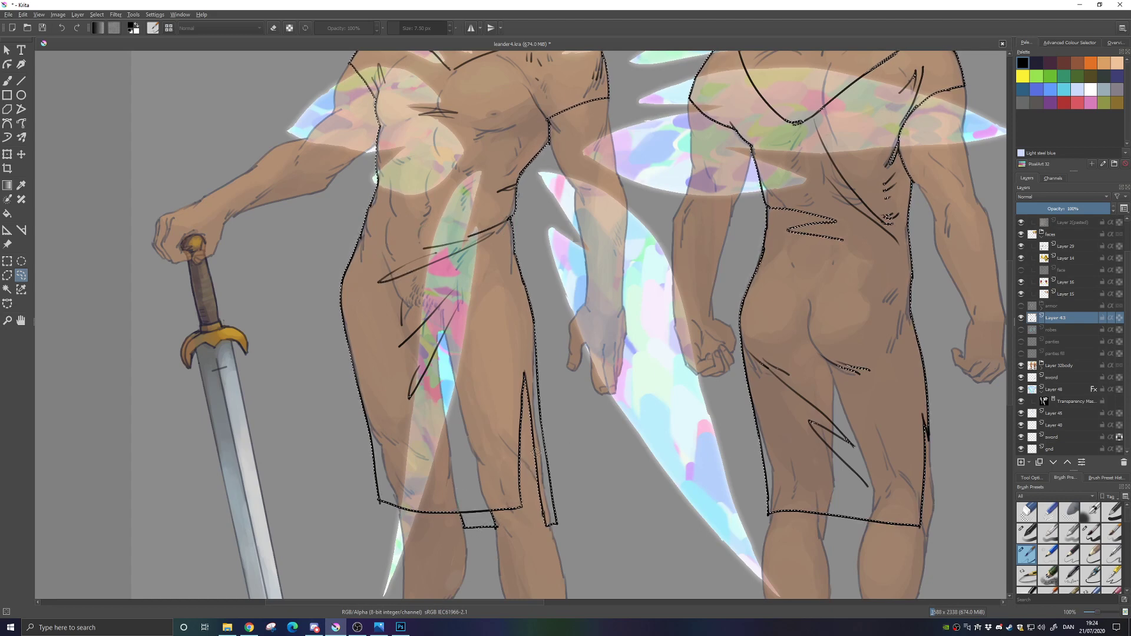
Add the front robe's hem flap and the back robe's waist and skirt folds to the freehand selection
drag(651, 373, 600, 358)
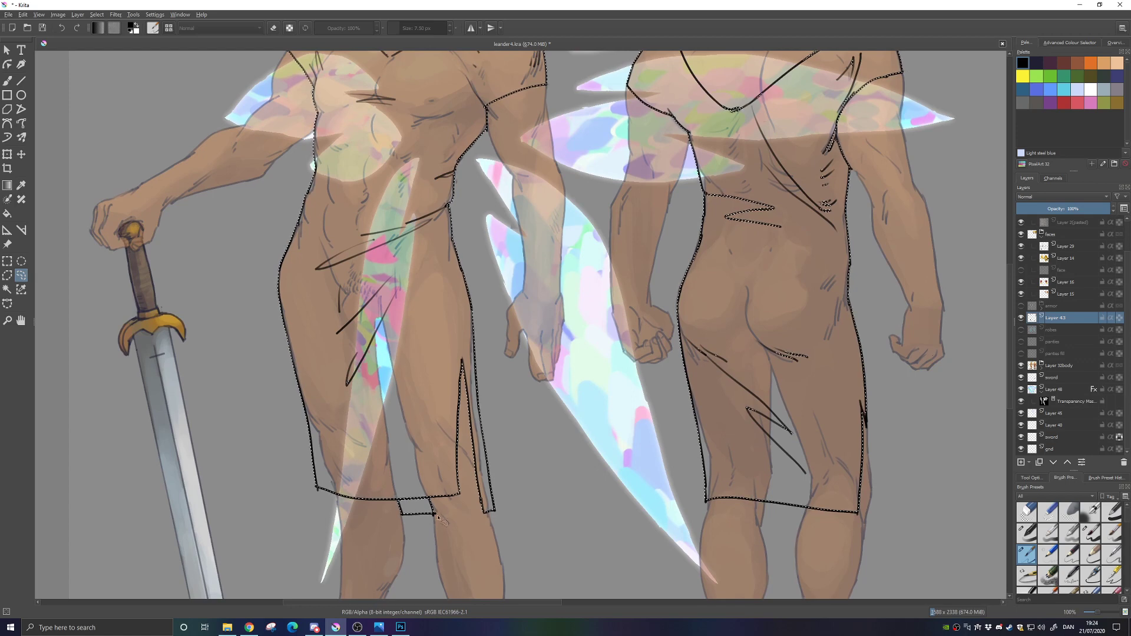
mouse_move(428, 500)
mouse_down()
mouse_move(408, 507)
mouse_move(414, 496)
mouse_up()
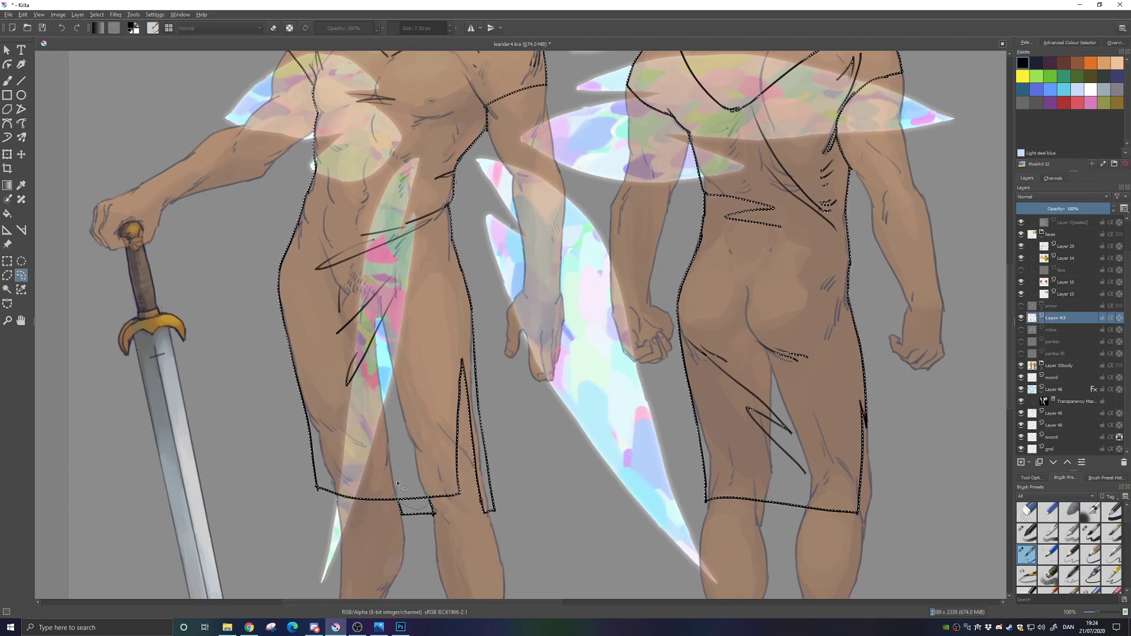
drag(812, 458, 734, 502)
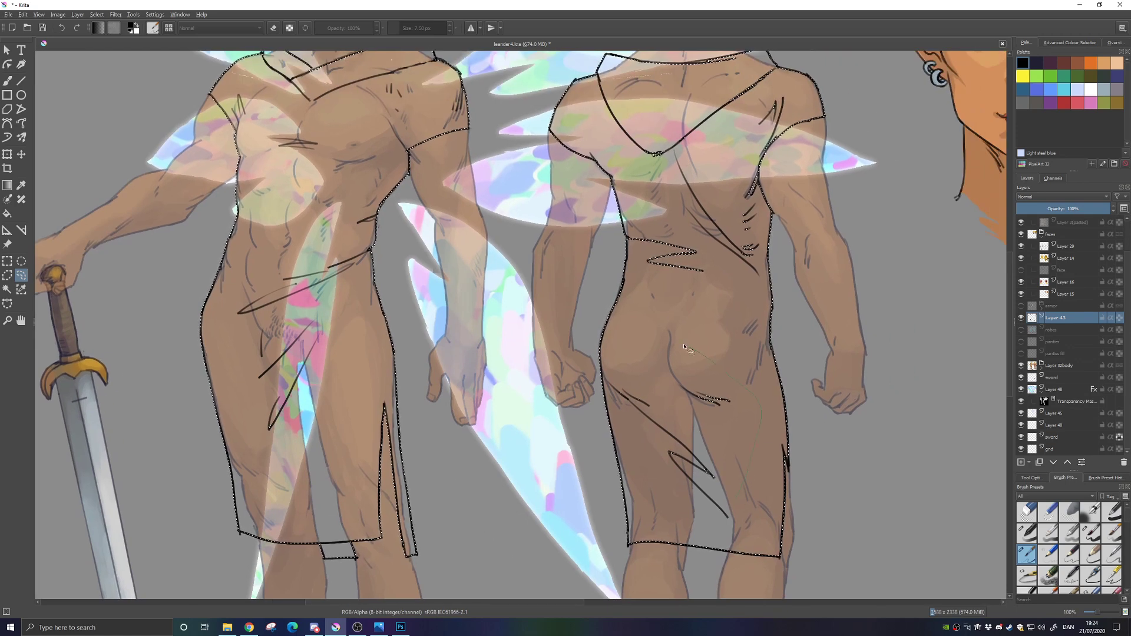
scroll(743, 352, down, 2)
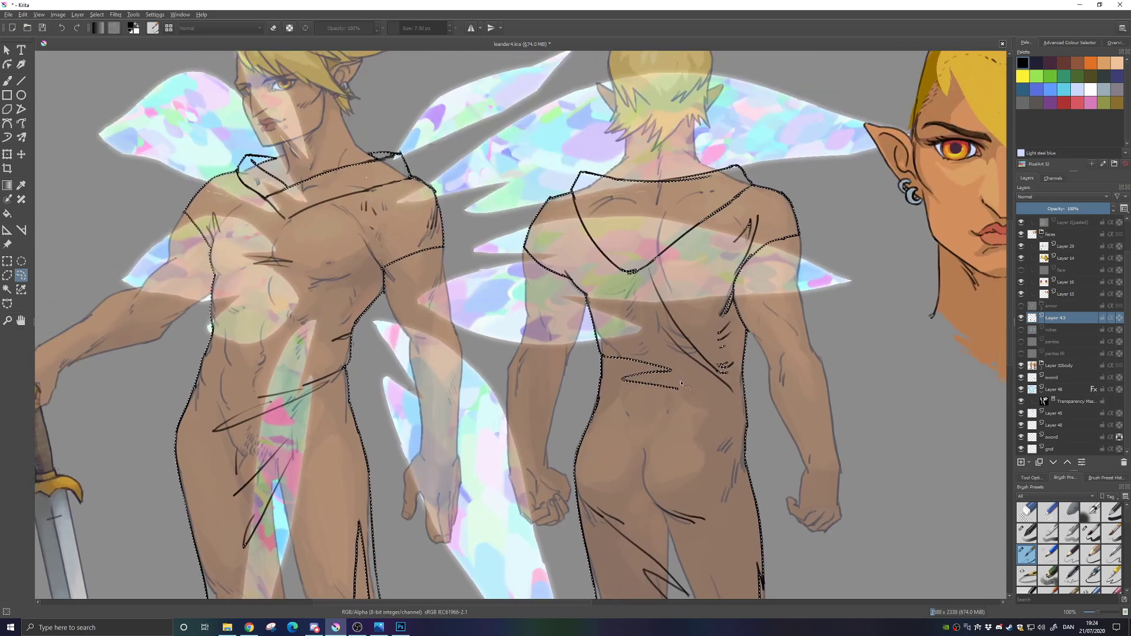
mouse_move(741, 326)
mouse_down()
mouse_move(731, 297)
mouse_move(624, 330)
mouse_move(611, 346)
mouse_move(607, 367)
mouse_move(695, 439)
mouse_up()
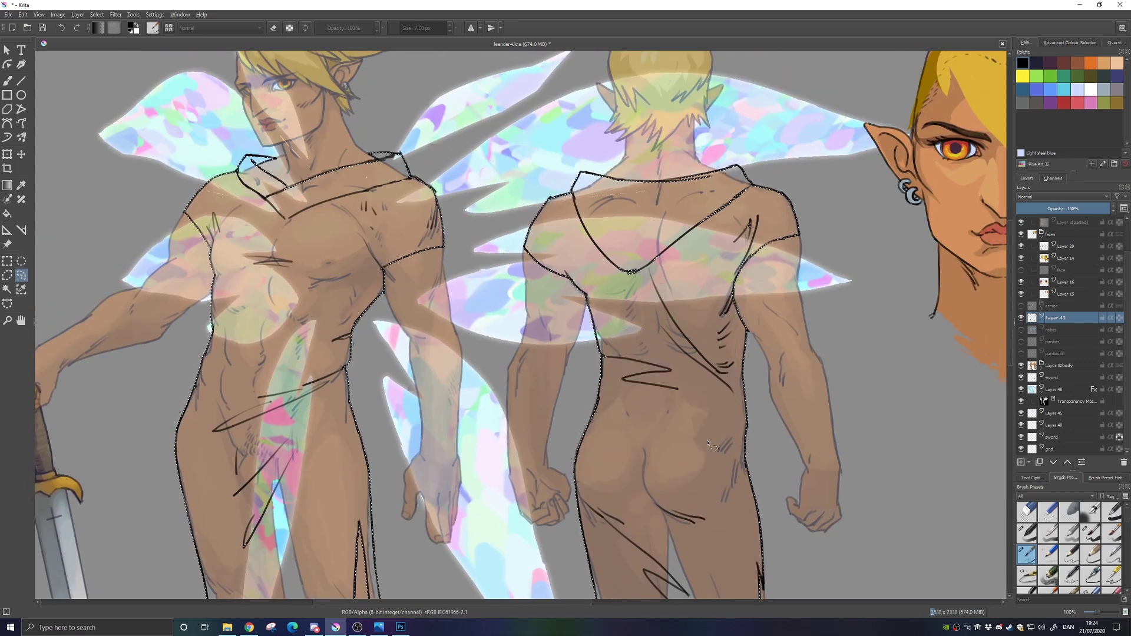
Check the selection with the line art layer hidden, show the layer again, and add the missed spots on the back hood
click(1020, 318)
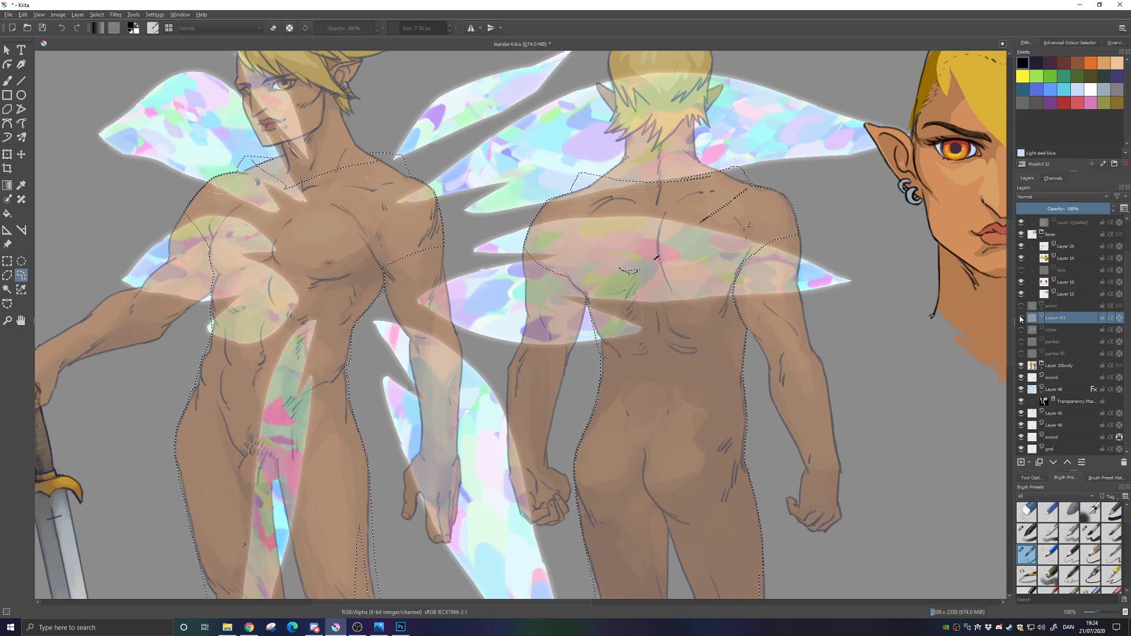
click(1020, 318)
mouse_move(629, 292)
mouse_down()
mouse_move(609, 260)
mouse_move(678, 212)
mouse_move(751, 190)
mouse_move(722, 274)
mouse_move(669, 314)
mouse_up()
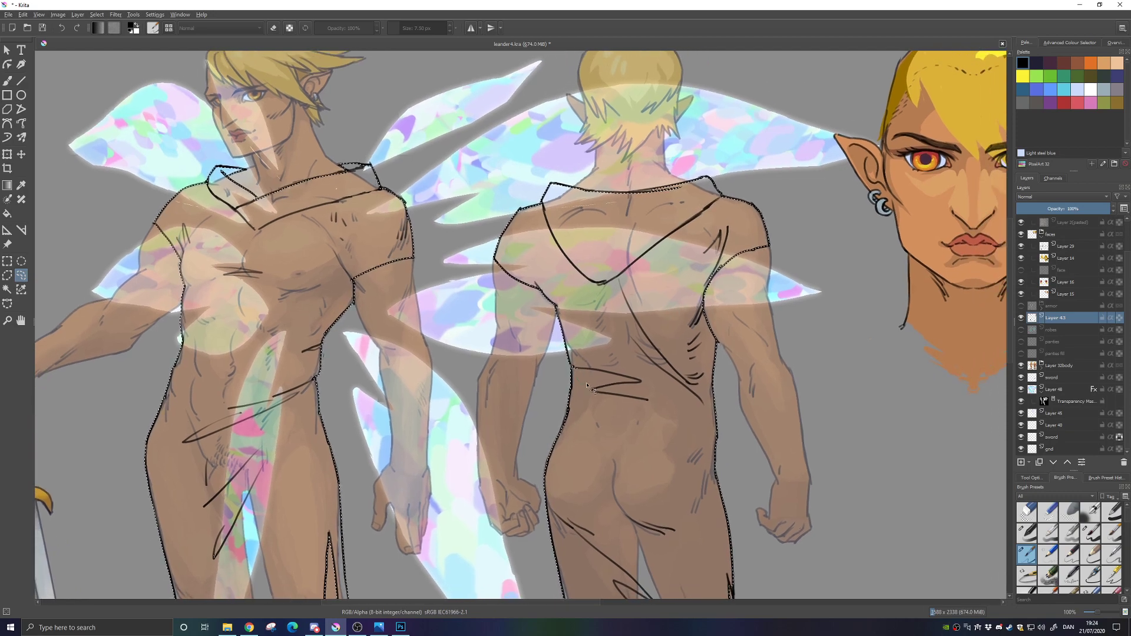
drag(588, 386, 714, 375)
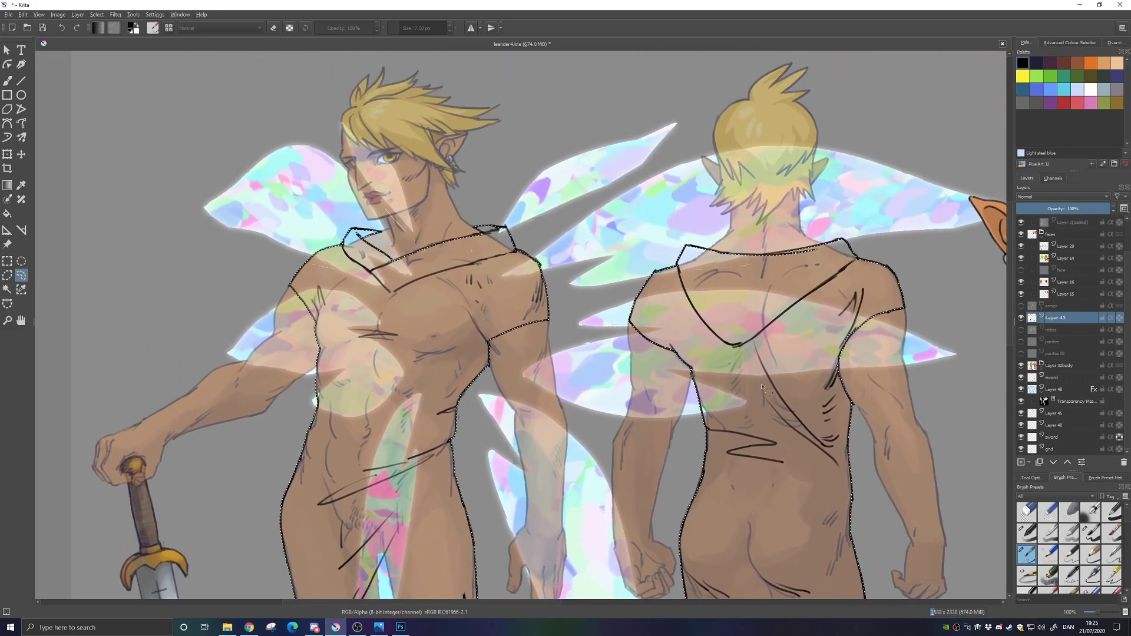
Show the robes colour layer, make it the active layer, and set its opacity to 100%
click(1020, 330)
click(1054, 330)
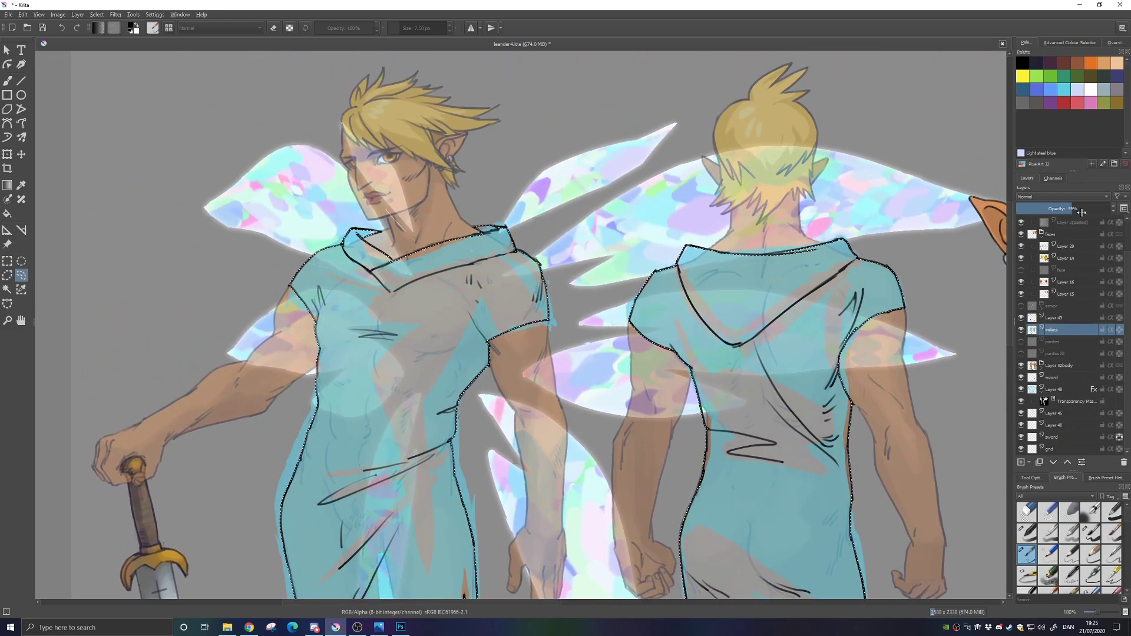
drag(1082, 212, 1113, 211)
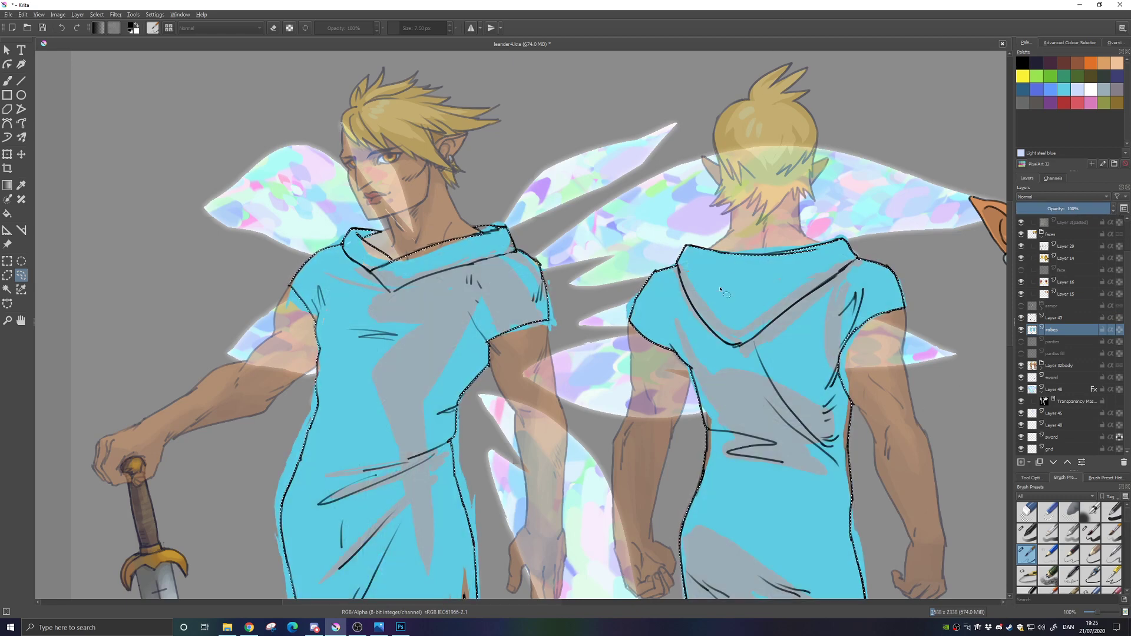
Sample the robe's light blue and fill the uncoloured parts of the hems, hem flap and side slit within the selection
drag(621, 498, 697, 334)
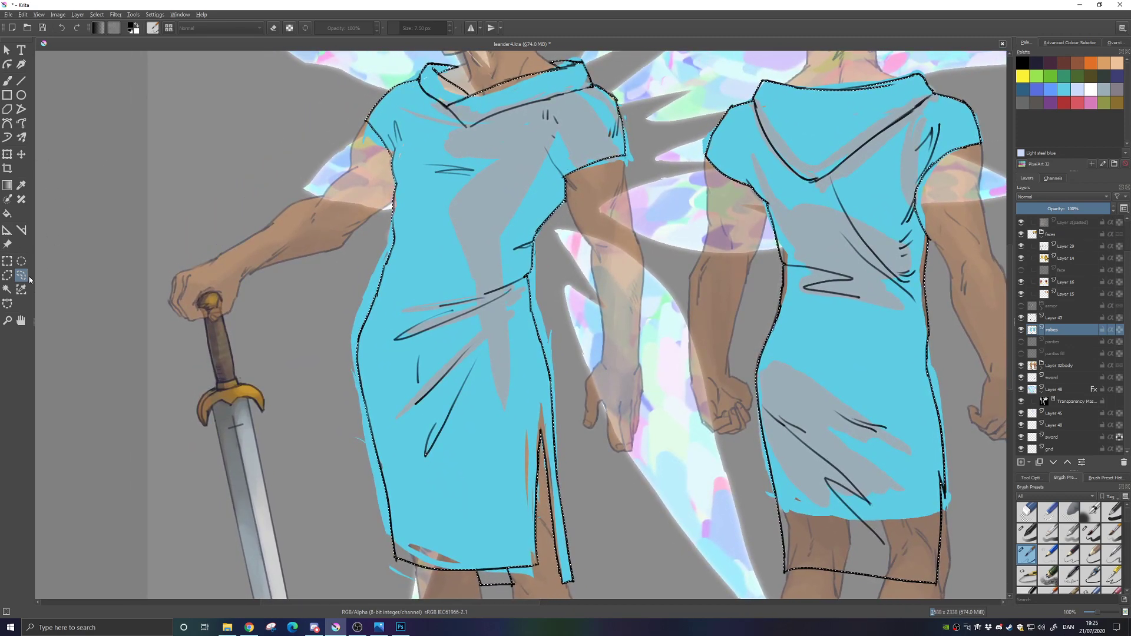
key(f)
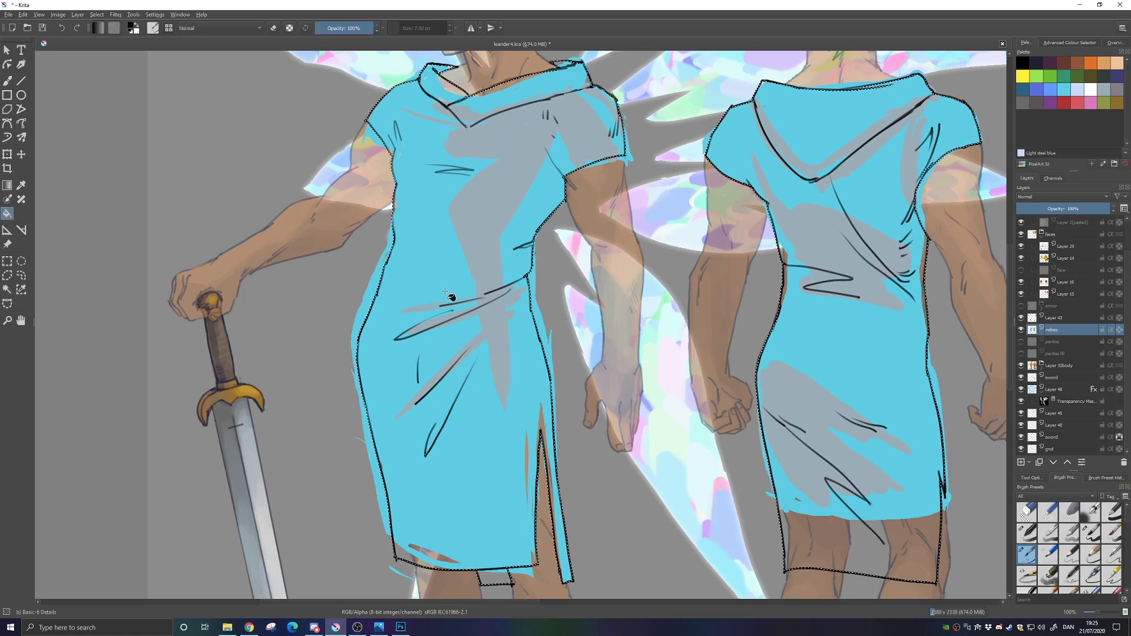
ctrl+click(444, 279)
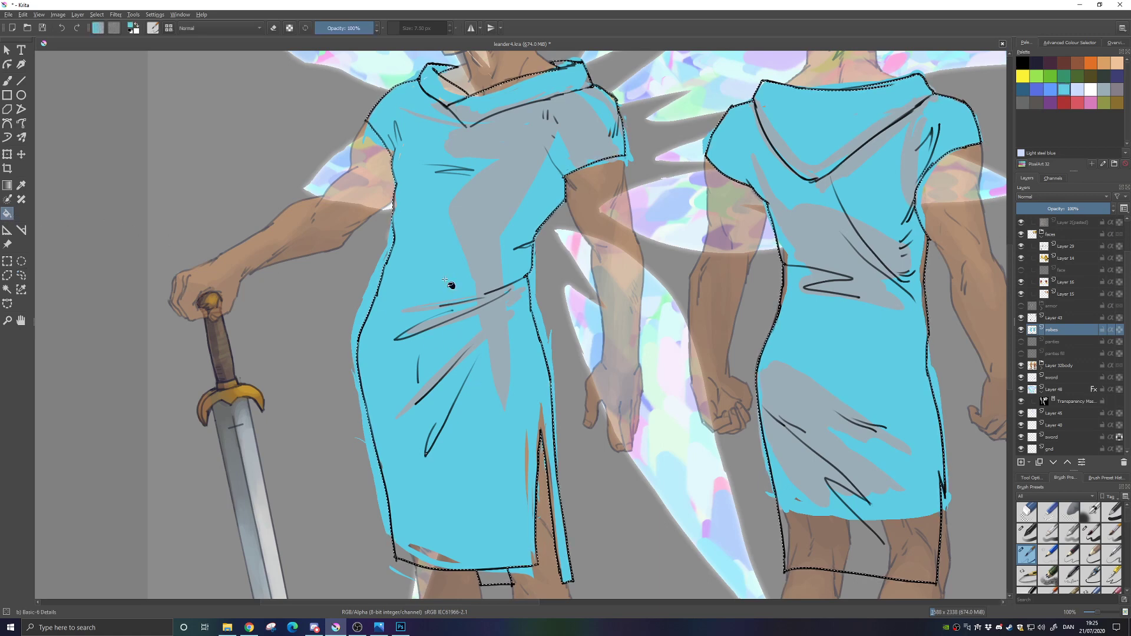
click(417, 563)
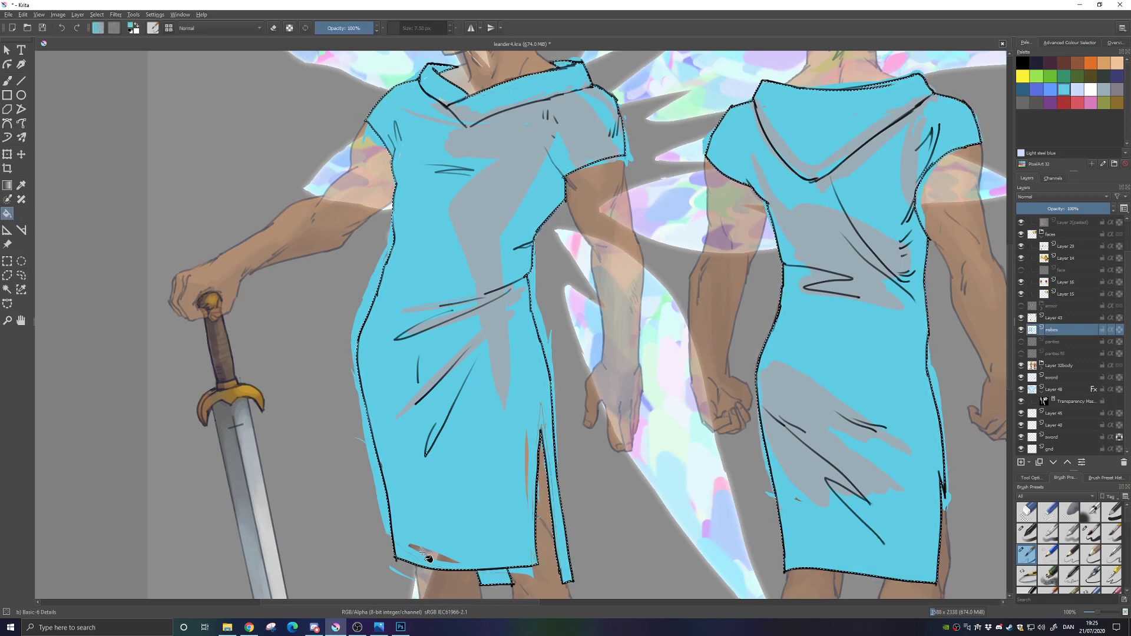
click(432, 553)
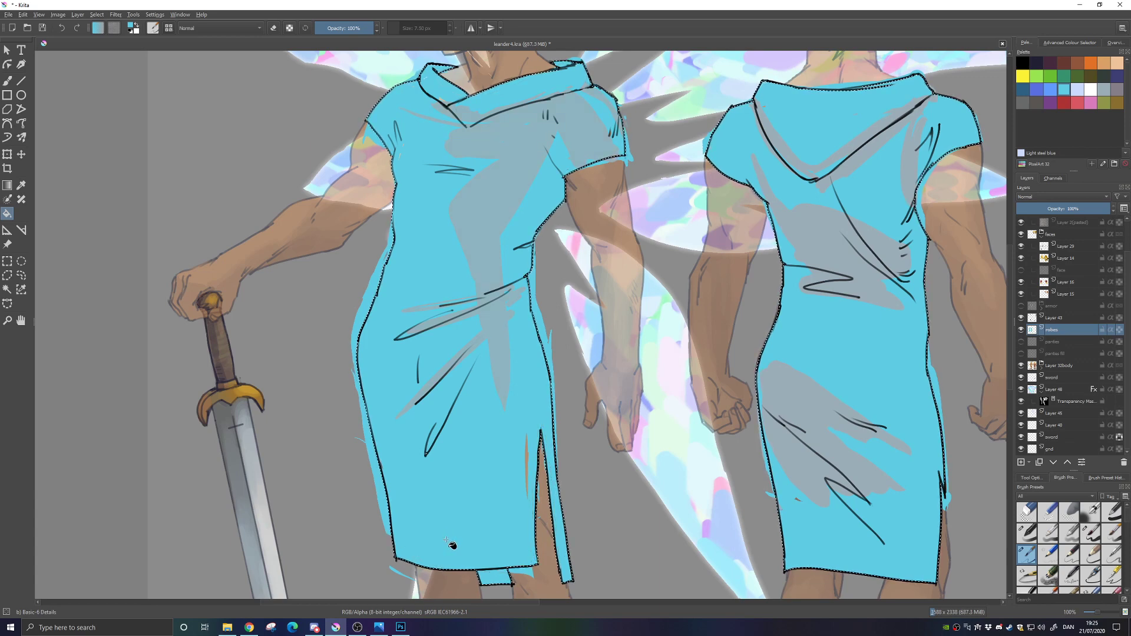
click(526, 457)
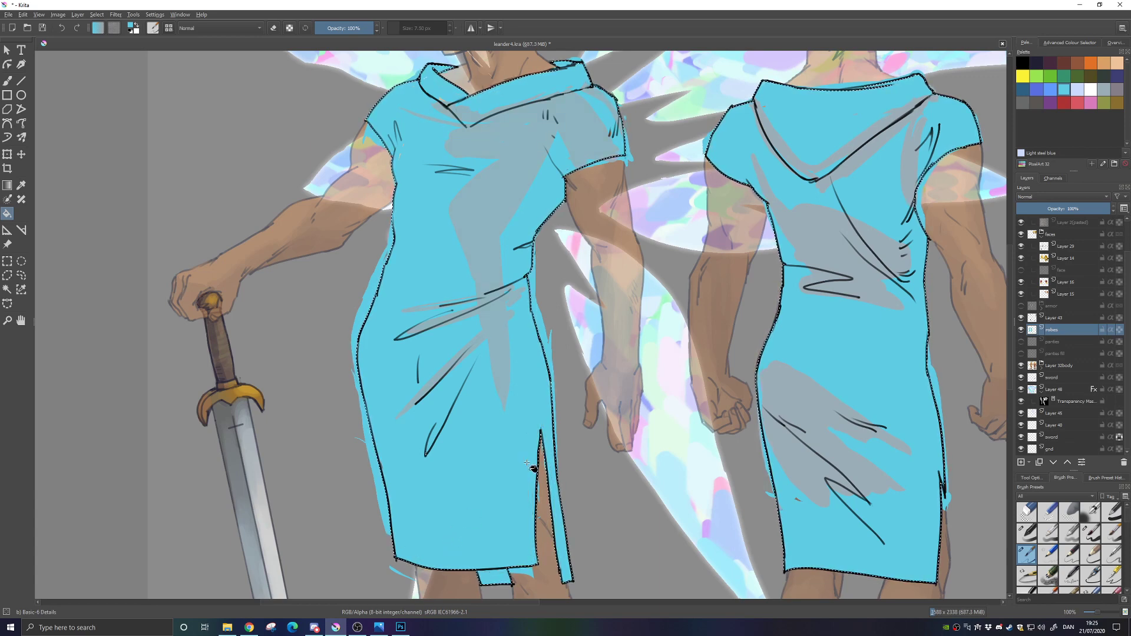
Set the fill threshold to 14 and selection growth to 6 px, and fill the leftover gaps at the front robe's hem and slit
drag(531, 300, 464, 273)
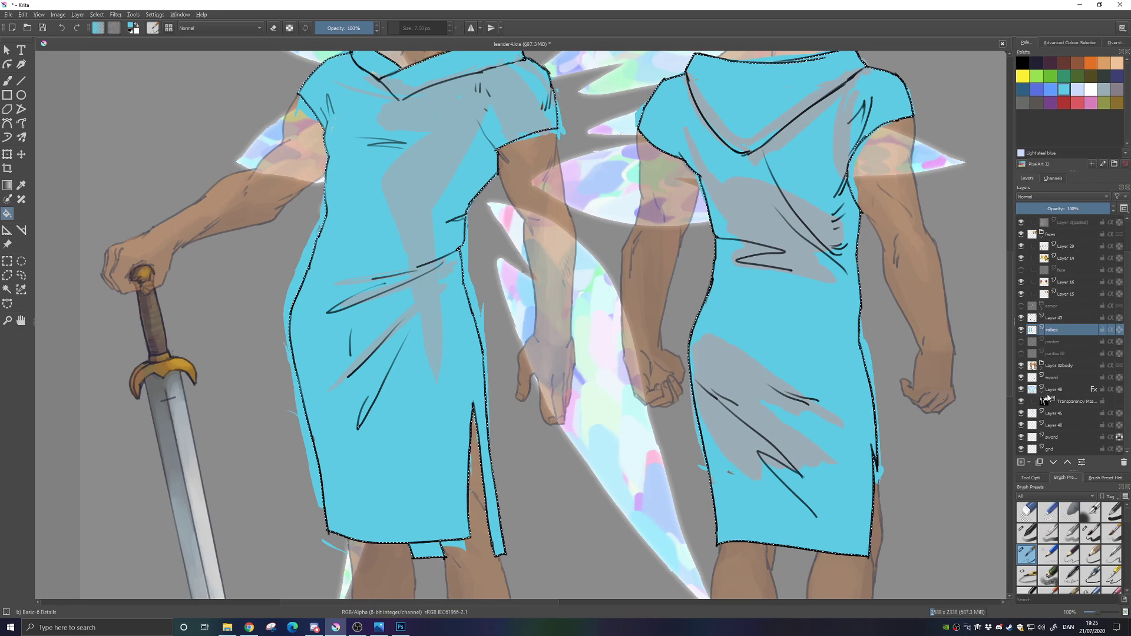
click(1020, 366)
click(1020, 366)
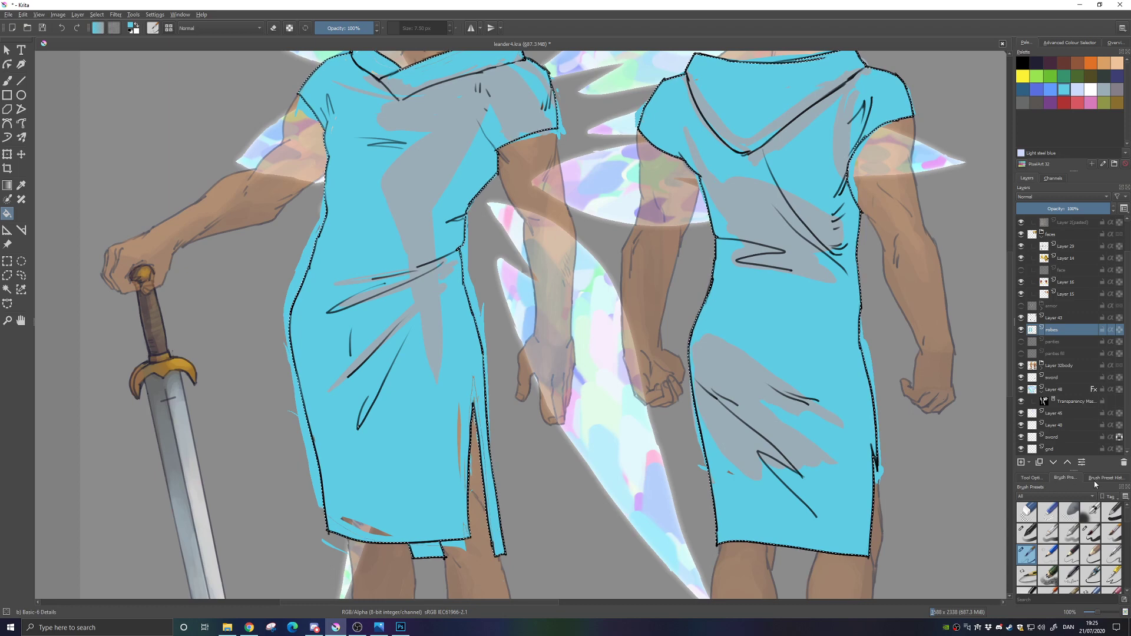
click(1032, 478)
drag(1083, 509, 1072, 510)
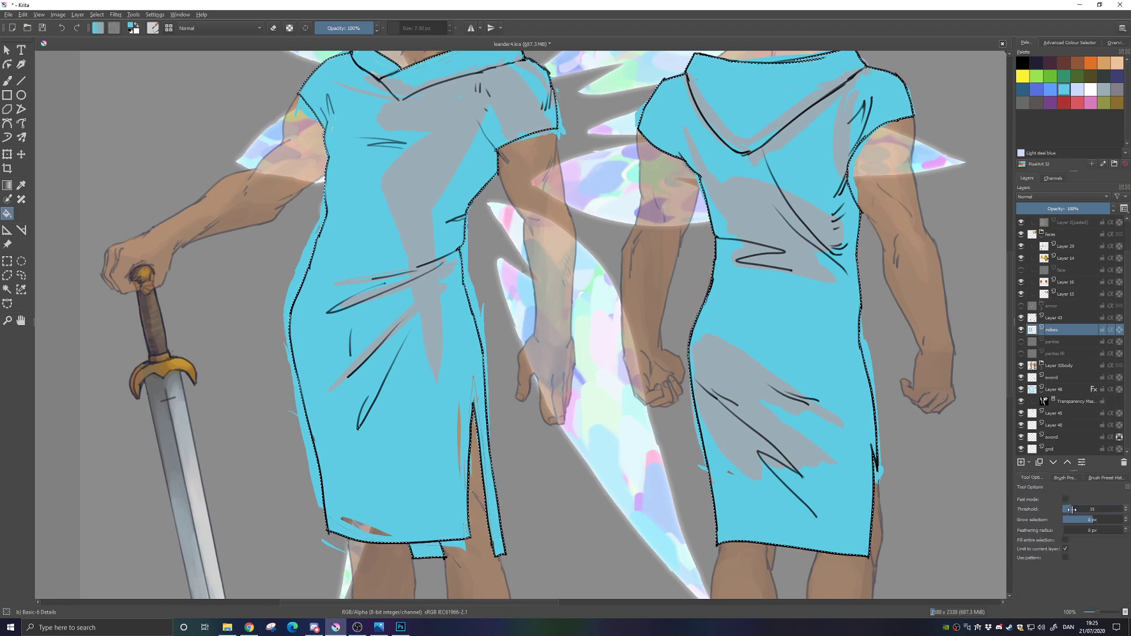
click(1102, 520)
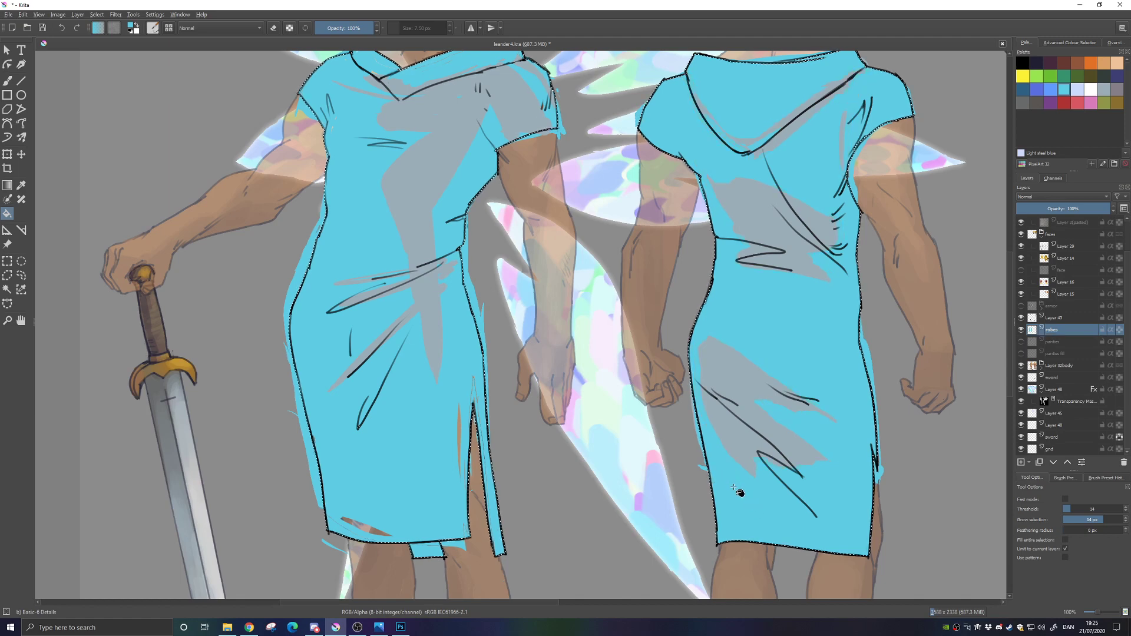
click(1091, 520)
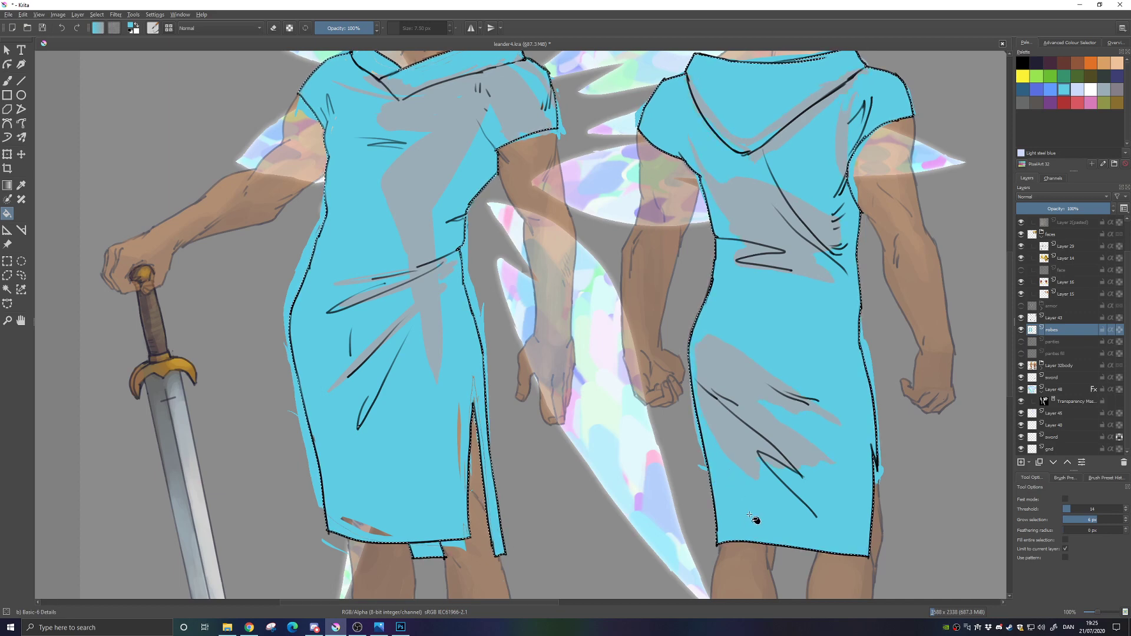
drag(636, 489, 652, 504)
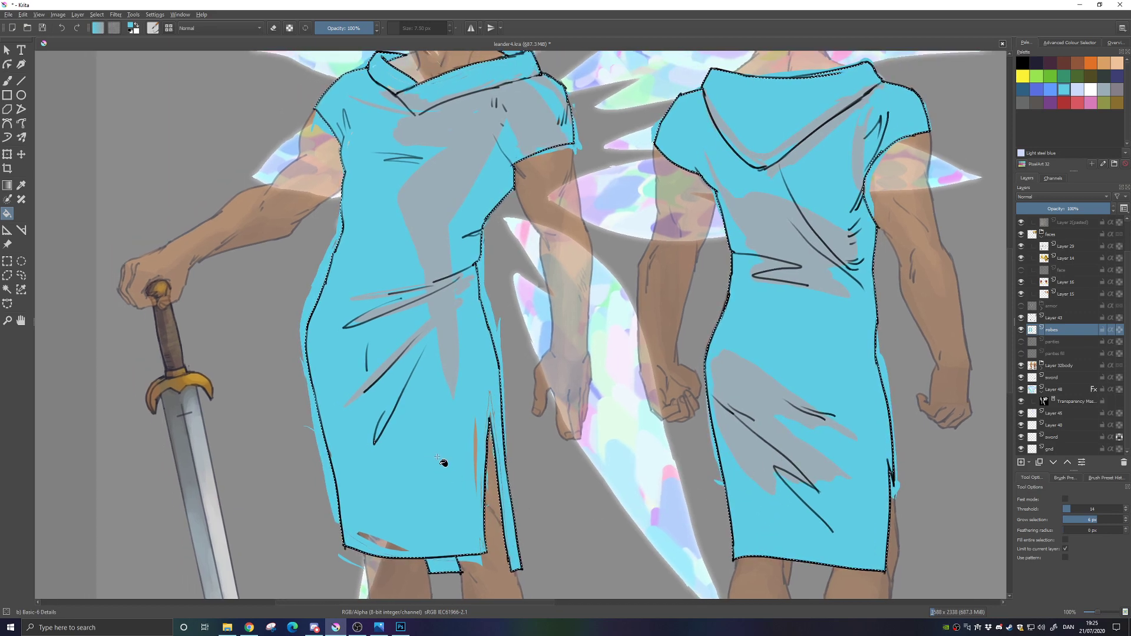
click(474, 460)
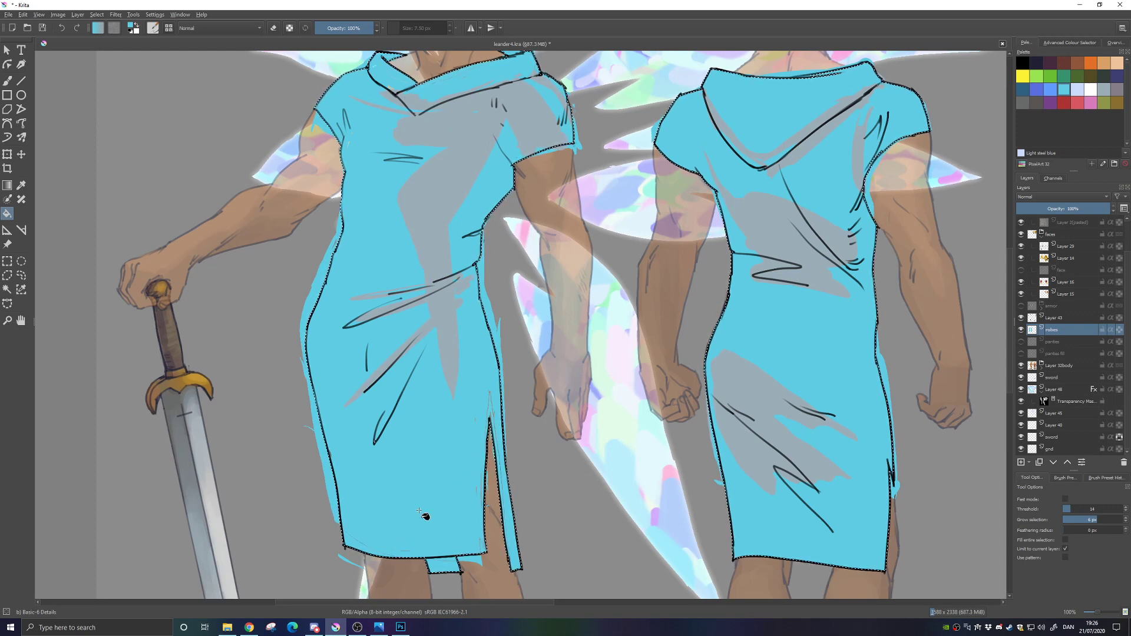
Invert the selection, clear the blue overspill outside the robes, and remove the selection
drag(439, 466, 423, 408)
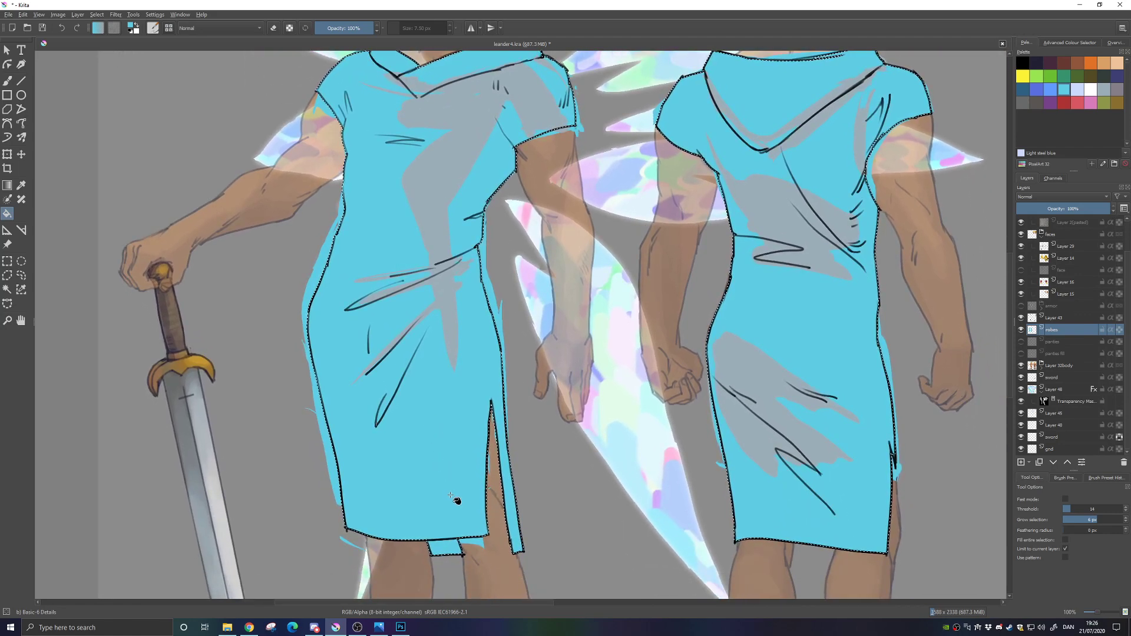
click(100, 15)
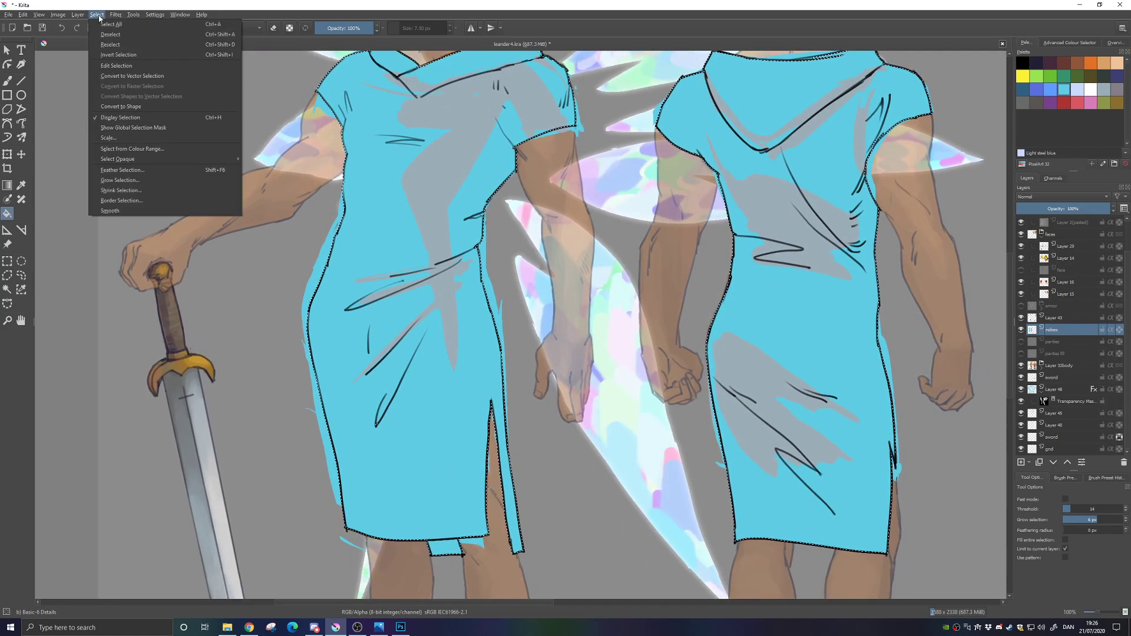
click(133, 64)
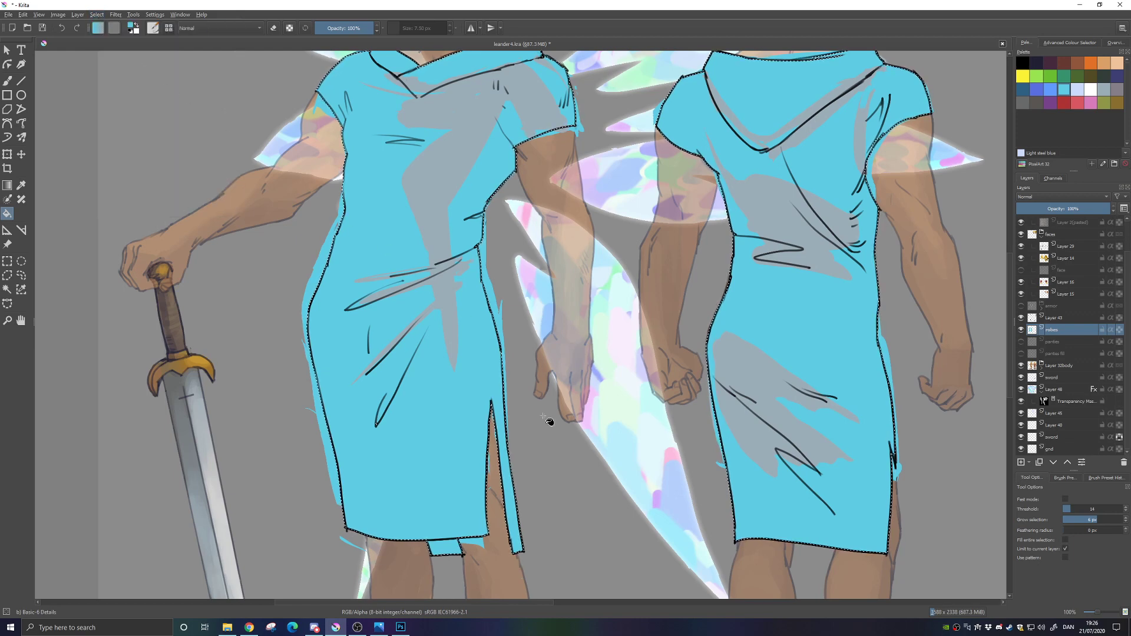
key(Delete)
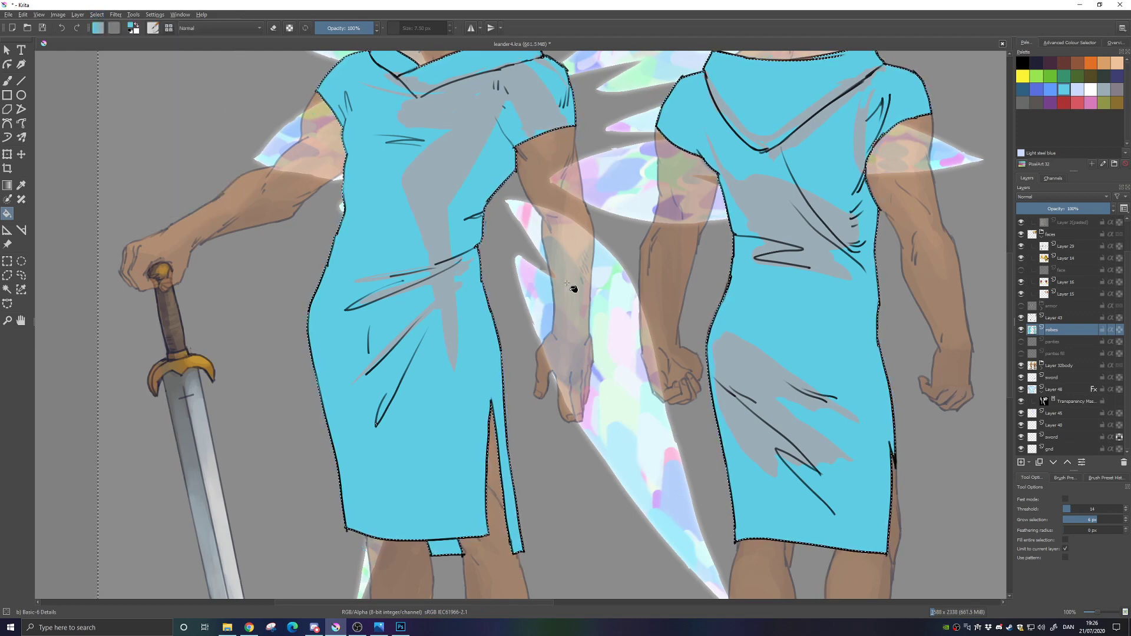
key(ctrl+shift+a)
Lock the robes layer's transparency and switch to the Basic-2 Opacity brush at a much larger size
scroll(953, 393, up, 3)
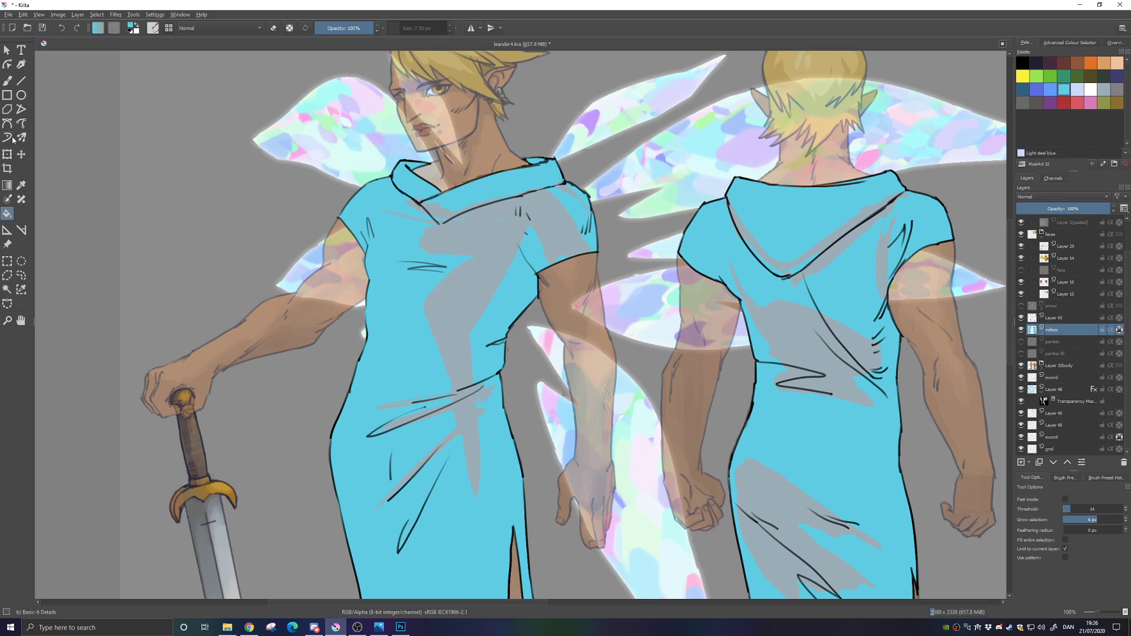
click(7, 80)
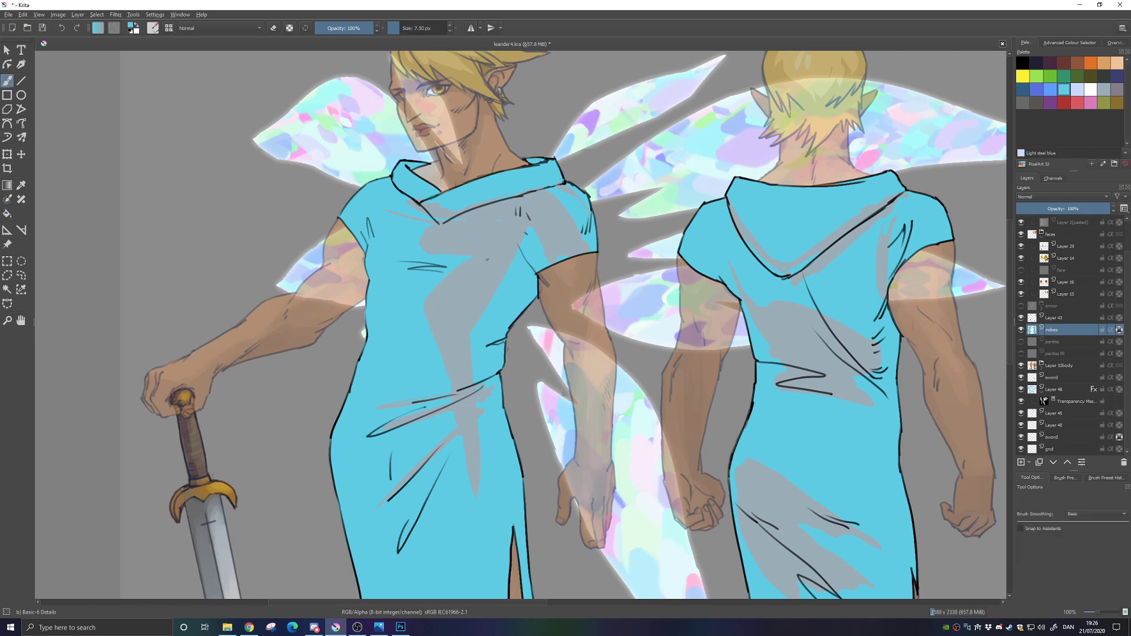
right_click(486, 258)
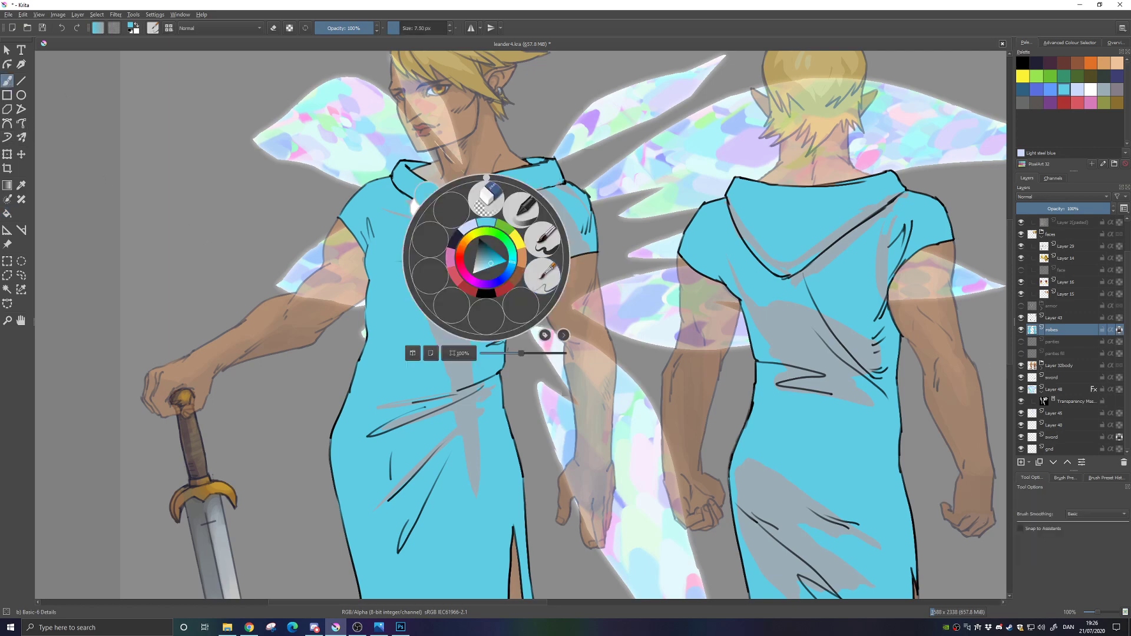
click(530, 218)
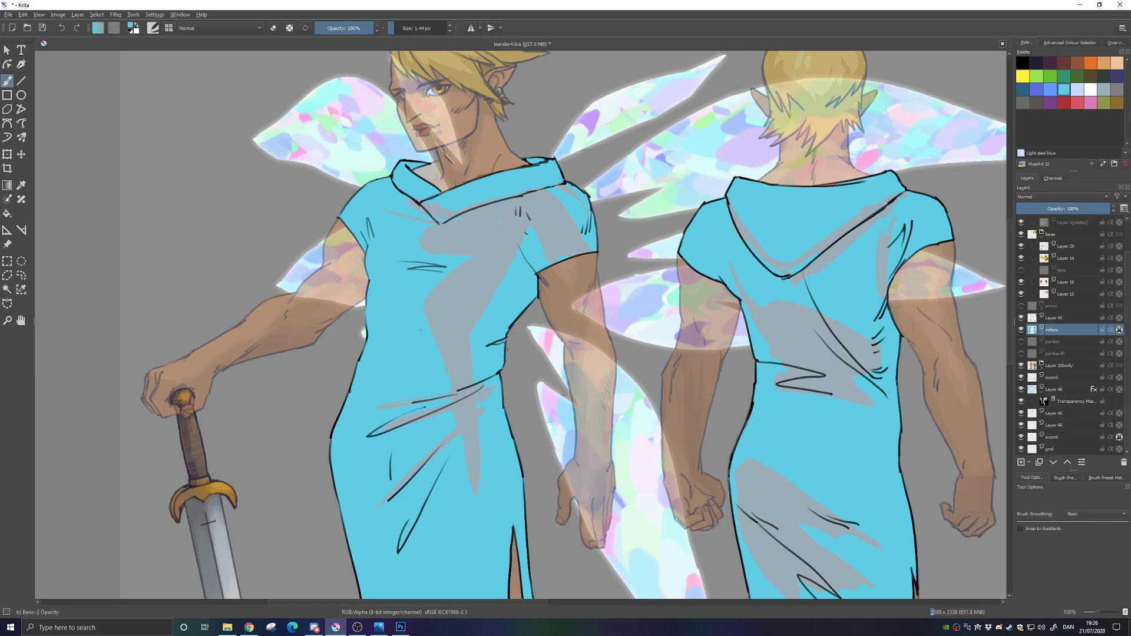
right_click(457, 295)
click(493, 252)
click(414, 26)
Sample the robe's tones and brush soft grey shading over the front robe's chest
ctrl+click(467, 198)
drag(437, 203, 415, 202)
ctrl+click(455, 195)
drag(498, 257, 507, 270)
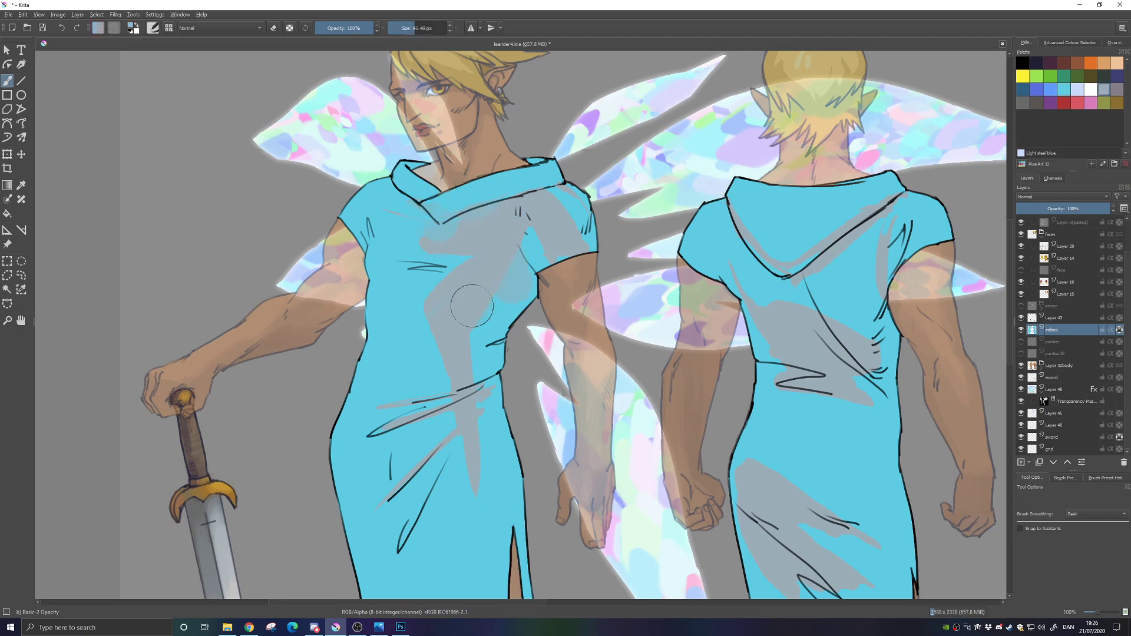
Reduce the brush to about 47 px and shade the front robe's torso side, waist and upper skirt folds in grey
right_click(486, 253)
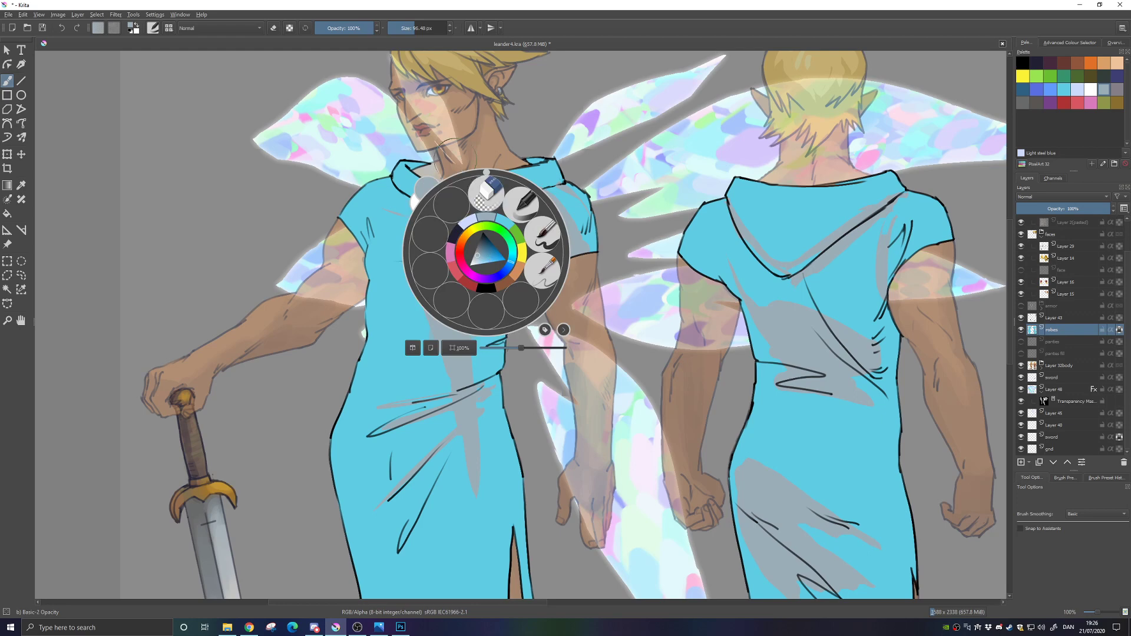
click(409, 28)
click(389, 310)
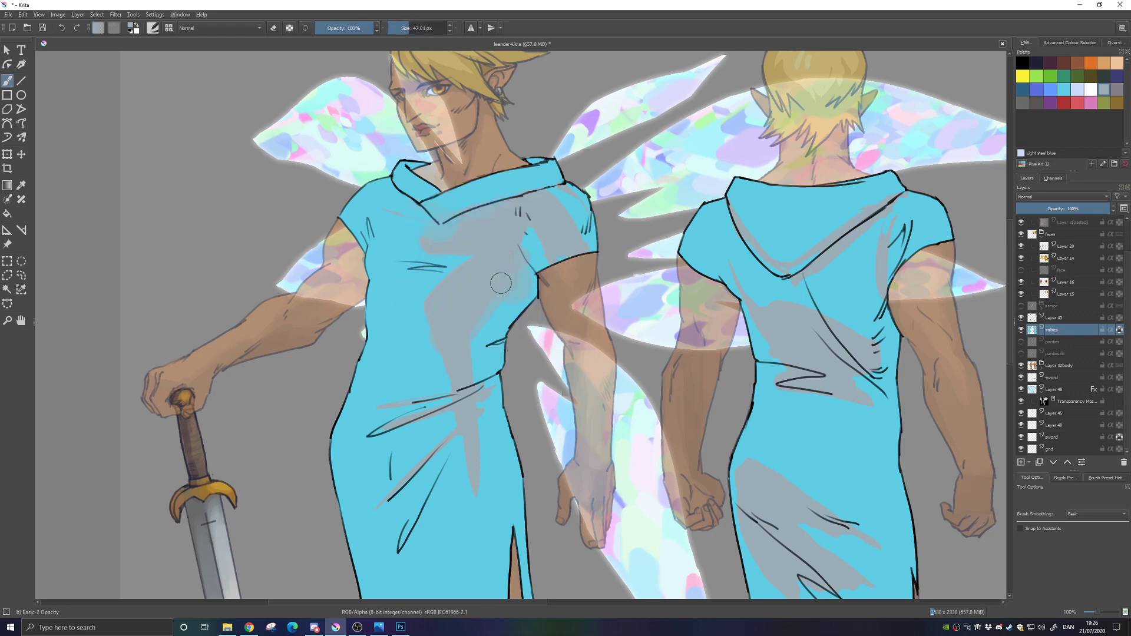
ctrl+click(498, 320)
drag(517, 291, 528, 284)
mouse_move(487, 394)
mouse_down()
mouse_move(503, 288)
mouse_move(425, 304)
mouse_up()
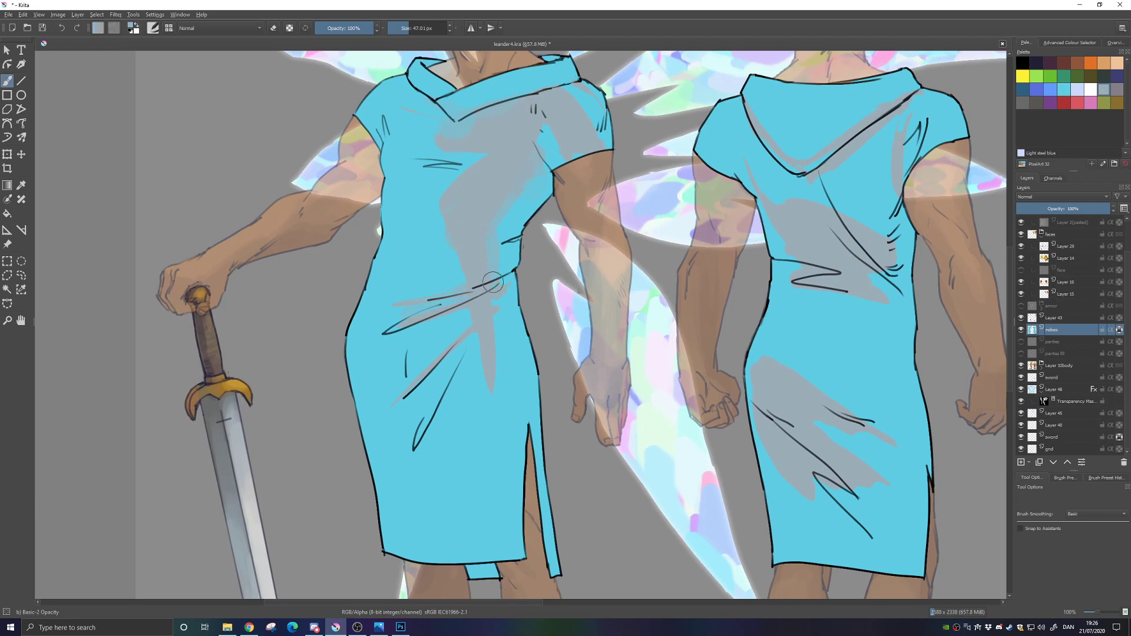
drag(493, 299, 423, 370)
drag(480, 319, 455, 364)
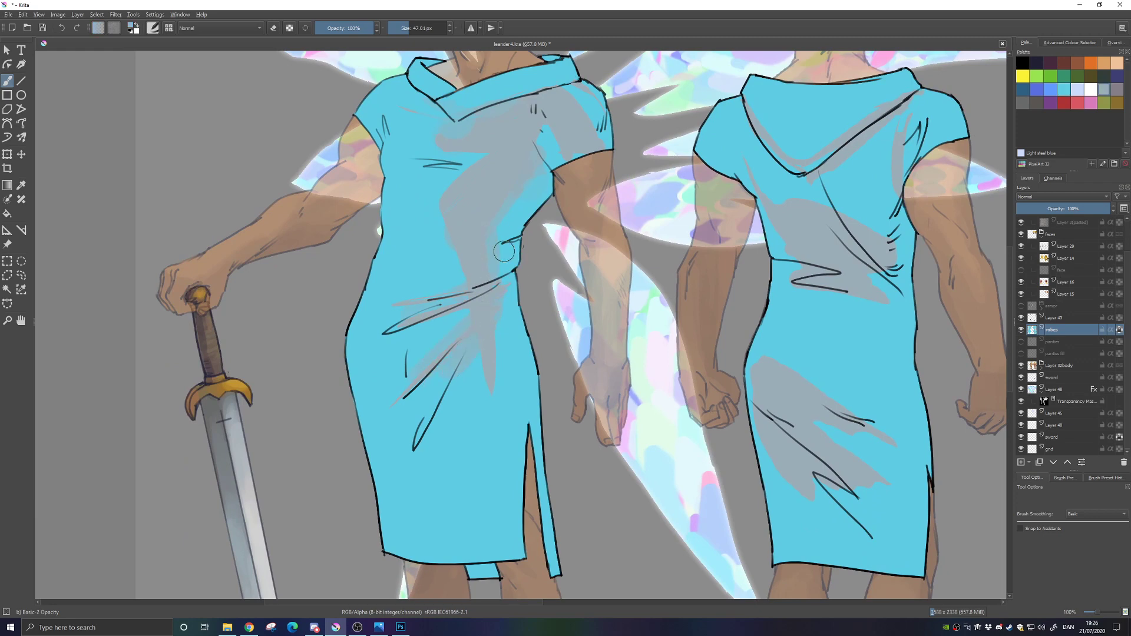
Set the body layer's opacity to 100% and make the robes layer active again
key(minus)
key(minus)
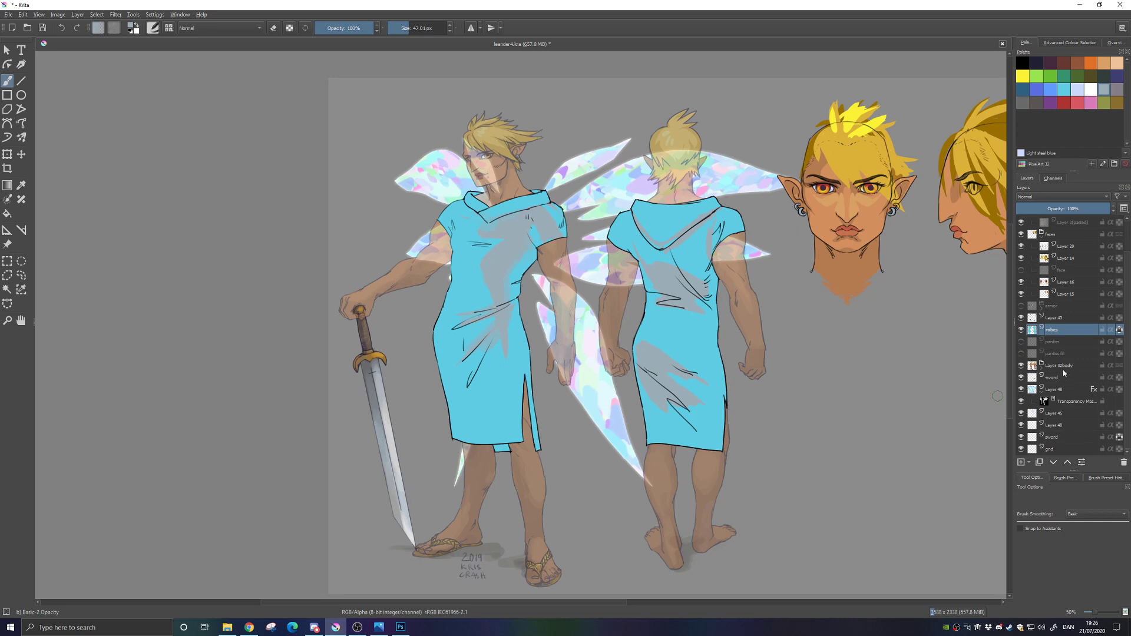
click(1063, 367)
drag(1093, 211, 1112, 211)
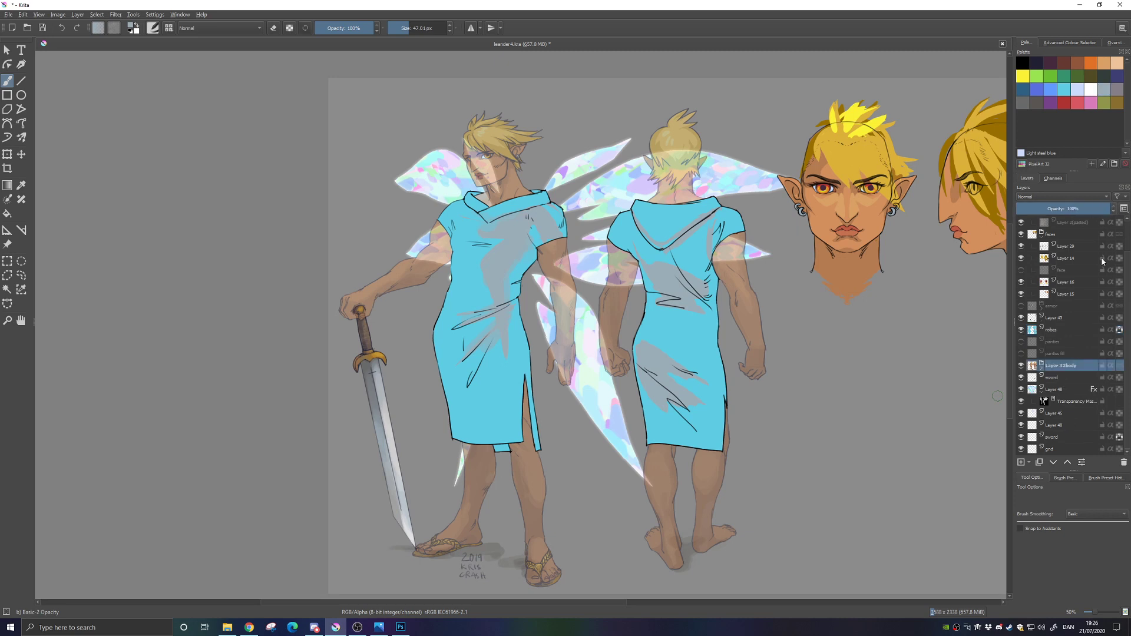
click(1059, 330)
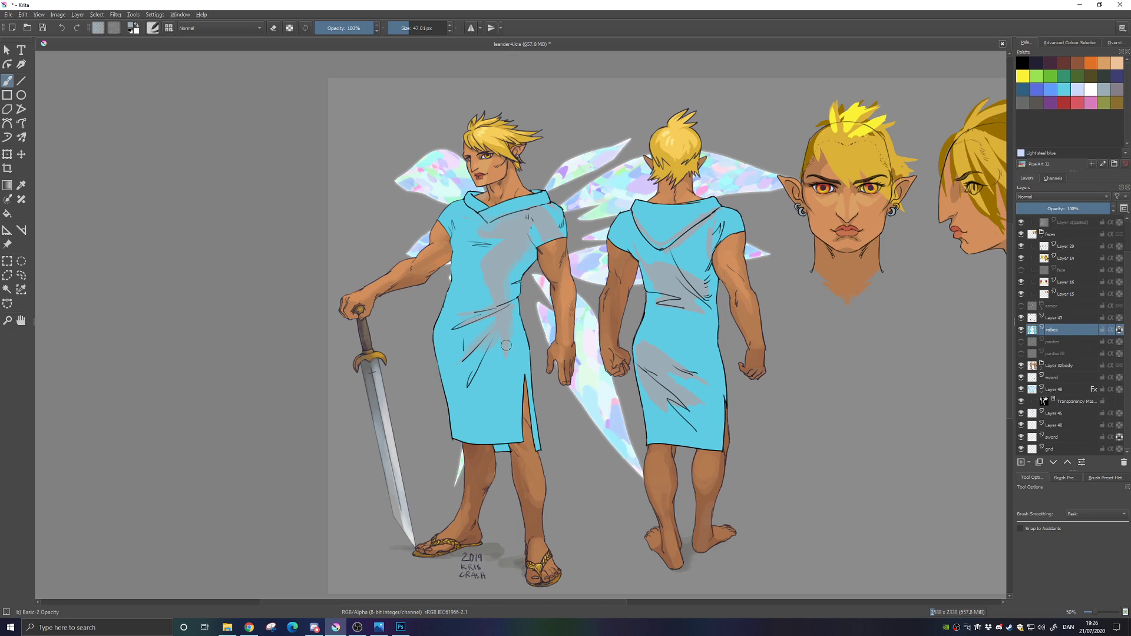
Choose dim grey, undo a trial stroke at the front robe's waist, and paint darker shading beneath the chest
click(1024, 104)
mouse_move(455, 268)
mouse_down()
mouse_move(466, 282)
mouse_move(486, 270)
mouse_move(480, 289)
mouse_move(495, 254)
mouse_up()
key(ctrl+z)
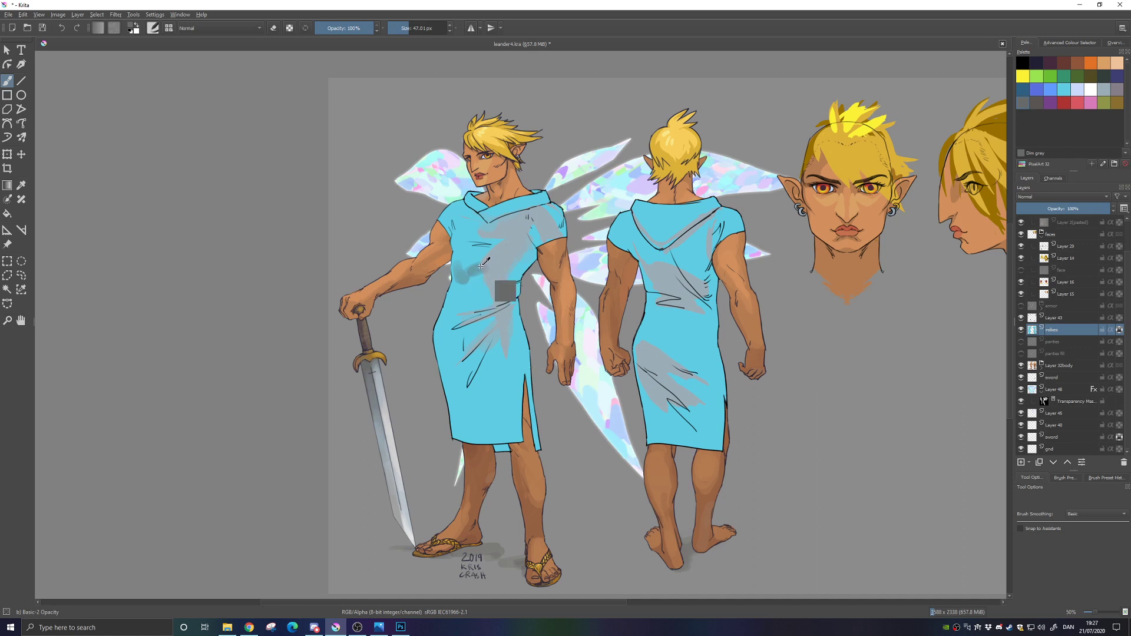
mouse_move(472, 284)
mouse_down()
mouse_move(497, 264)
mouse_move(492, 288)
mouse_move(514, 252)
mouse_up()
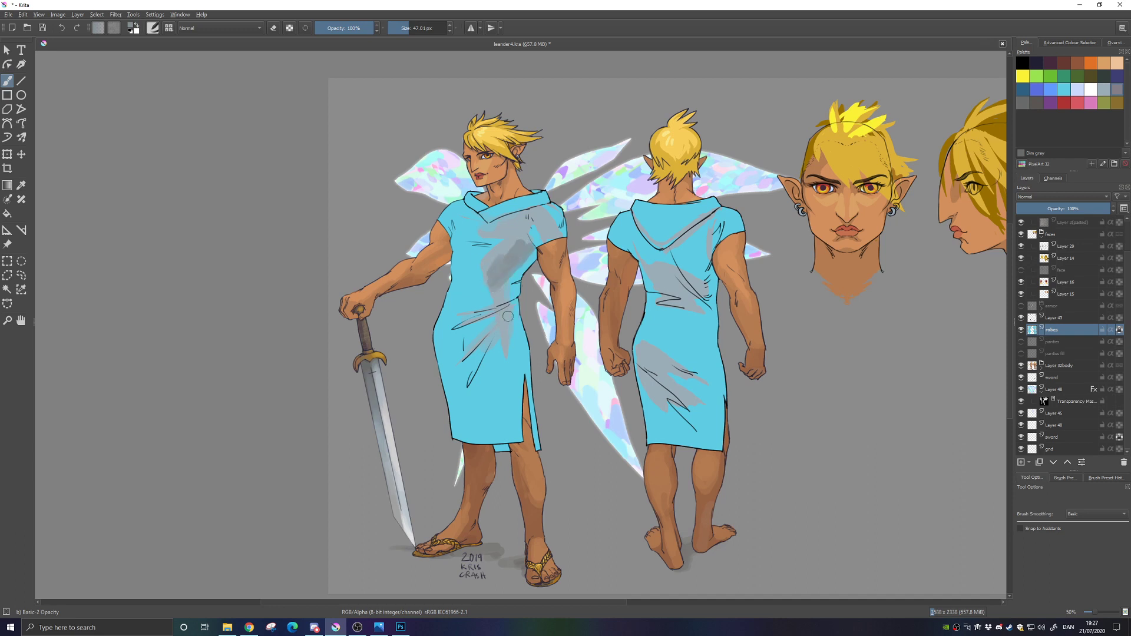
Enlarge the brush to about 106 px and shade the back robe's torso and skirt and the front robe's waist in dim grey
mouse_move(679, 268)
mouse_down()
mouse_move(682, 285)
mouse_move(663, 253)
mouse_move(702, 306)
mouse_up()
right_click(682, 289)
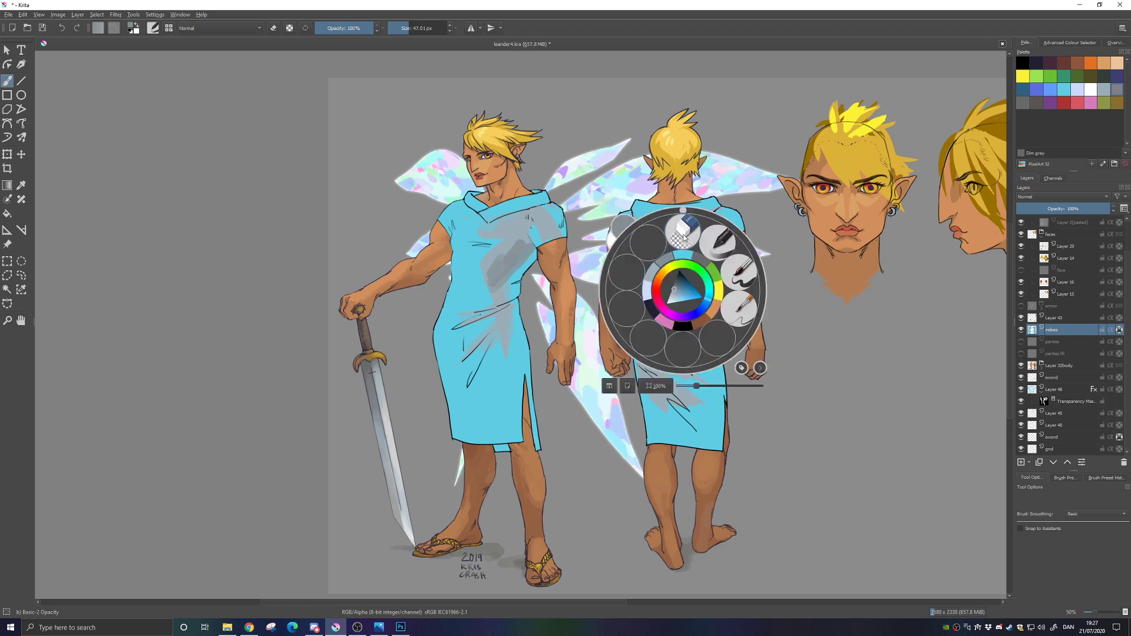
key(bracketright)
key(bracketright)
key(bracketright)
click(609, 198)
mouse_move(655, 267)
mouse_down()
mouse_move(689, 301)
mouse_move(682, 276)
mouse_move(718, 296)
mouse_move(693, 237)
mouse_move(703, 236)
mouse_move(660, 284)
mouse_move(721, 341)
mouse_up()
mouse_move(639, 351)
mouse_down()
mouse_move(665, 425)
mouse_move(707, 412)
mouse_move(701, 433)
mouse_up()
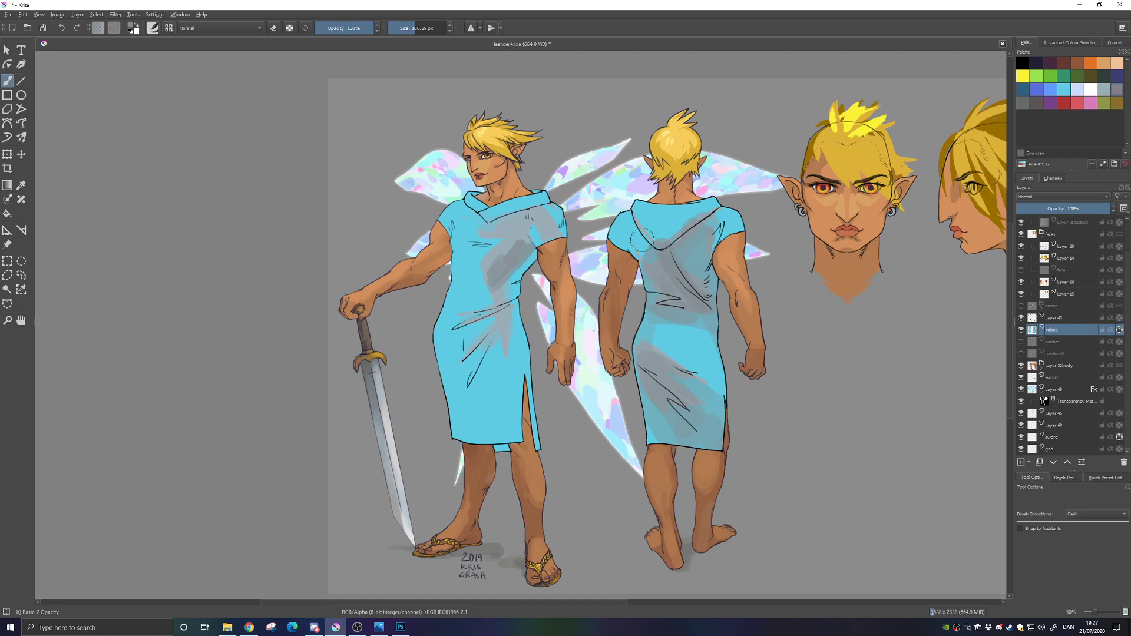
mouse_move(489, 280)
mouse_down()
mouse_move(466, 330)
mouse_move(516, 290)
mouse_move(508, 377)
mouse_up()
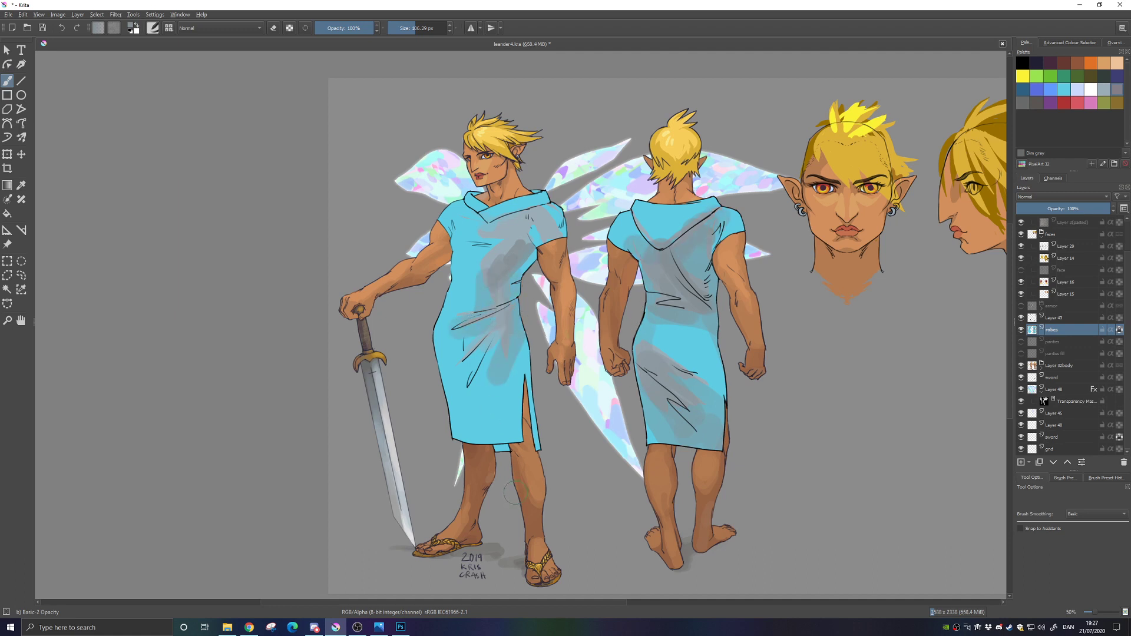
Adjust the robes layer's colour with hue 13, saturation -10 and slightly raised lightness
key(ctrl+u)
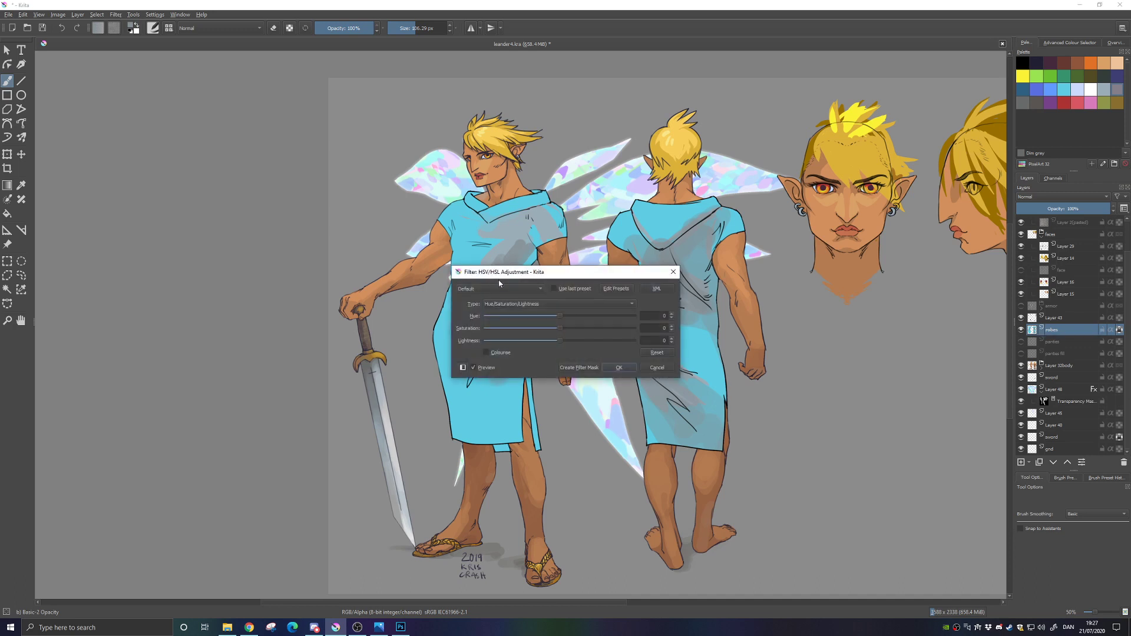
mouse_move(560, 314)
mouse_down()
mouse_move(551, 329)
mouse_move(568, 320)
mouse_move(551, 328)
mouse_up()
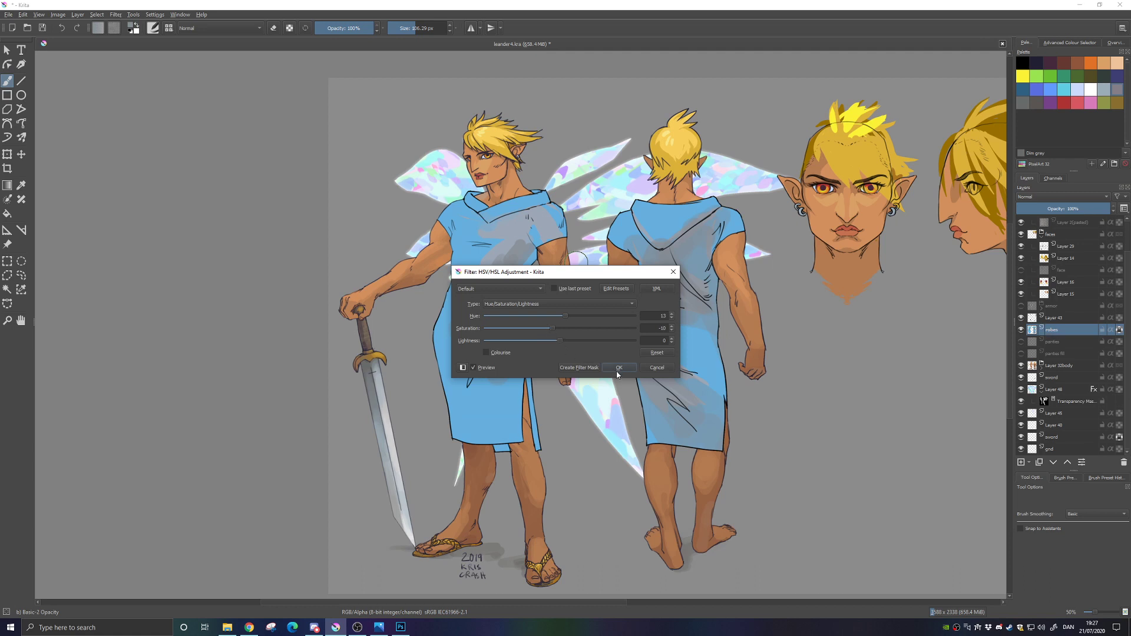
drag(560, 340, 566, 340)
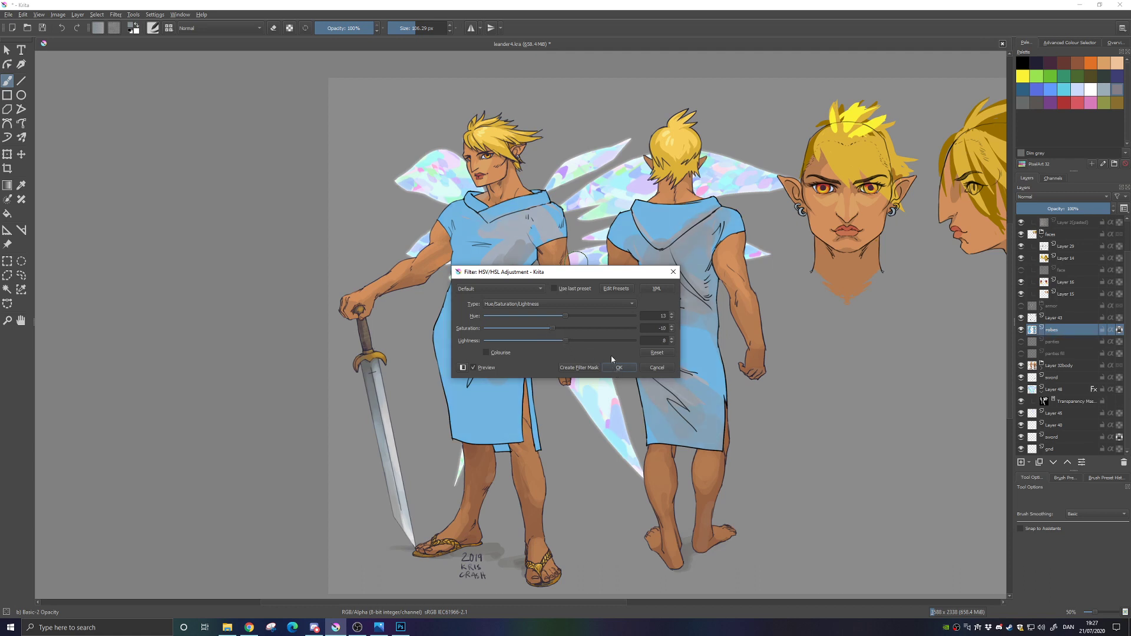
click(619, 367)
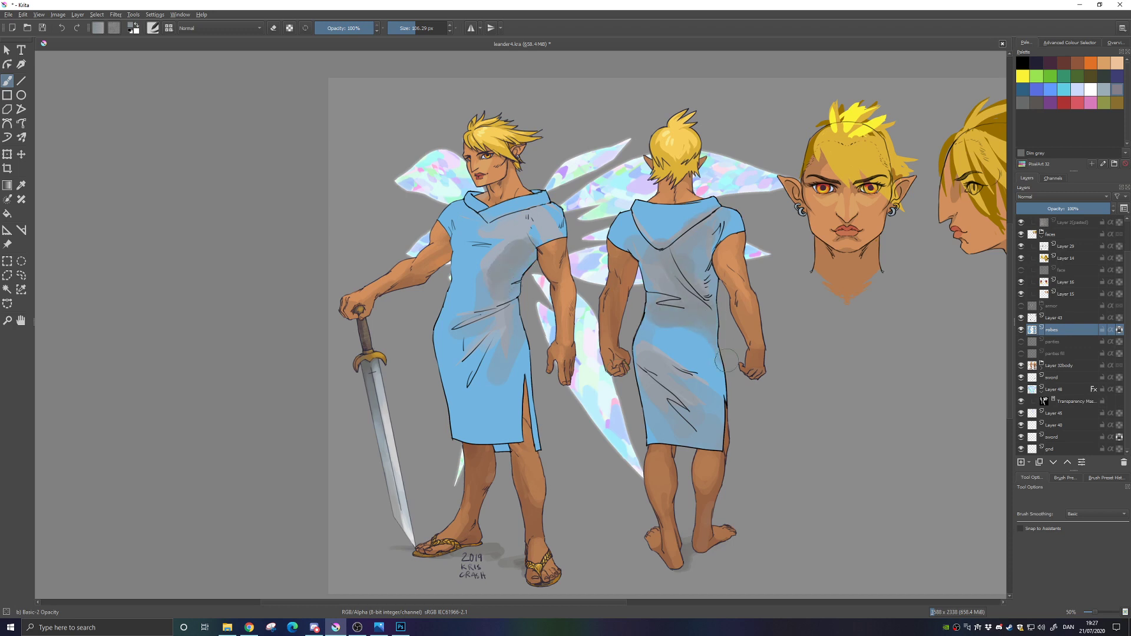
Brush more dim grey shading over the back robe's waist and the front robe's waist and full skirt
drag(675, 293, 707, 285)
mouse_move(474, 295)
mouse_down()
mouse_move(496, 306)
mouse_move(495, 344)
mouse_up()
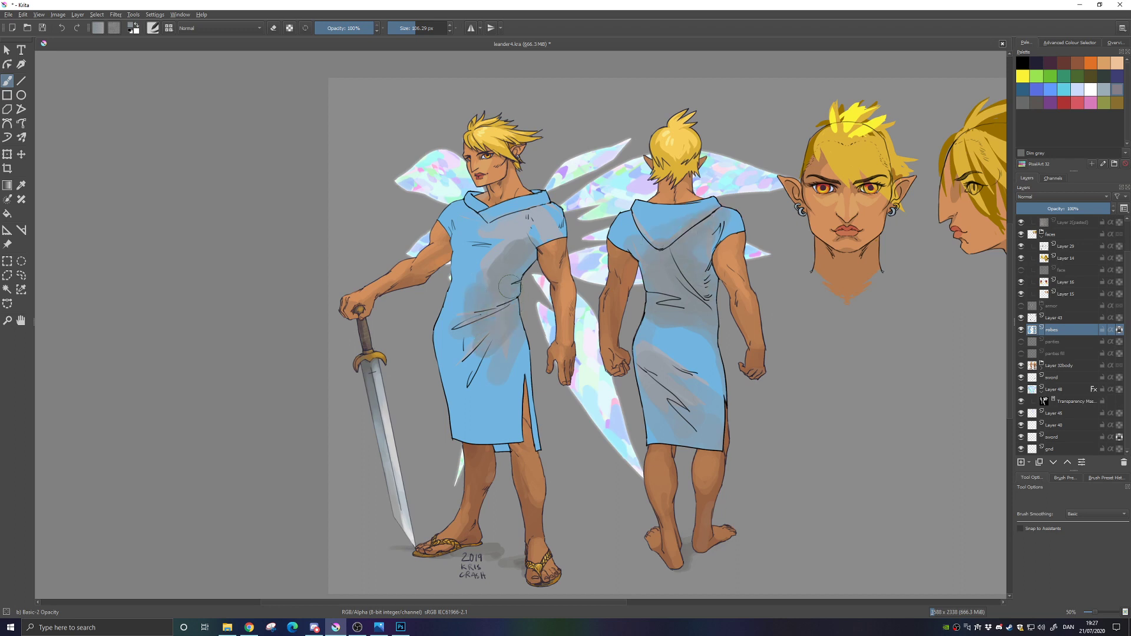
mouse_move(510, 290)
mouse_down()
mouse_move(525, 342)
mouse_move(519, 380)
mouse_up()
drag(468, 343, 475, 420)
drag(463, 343, 474, 431)
drag(493, 366, 494, 439)
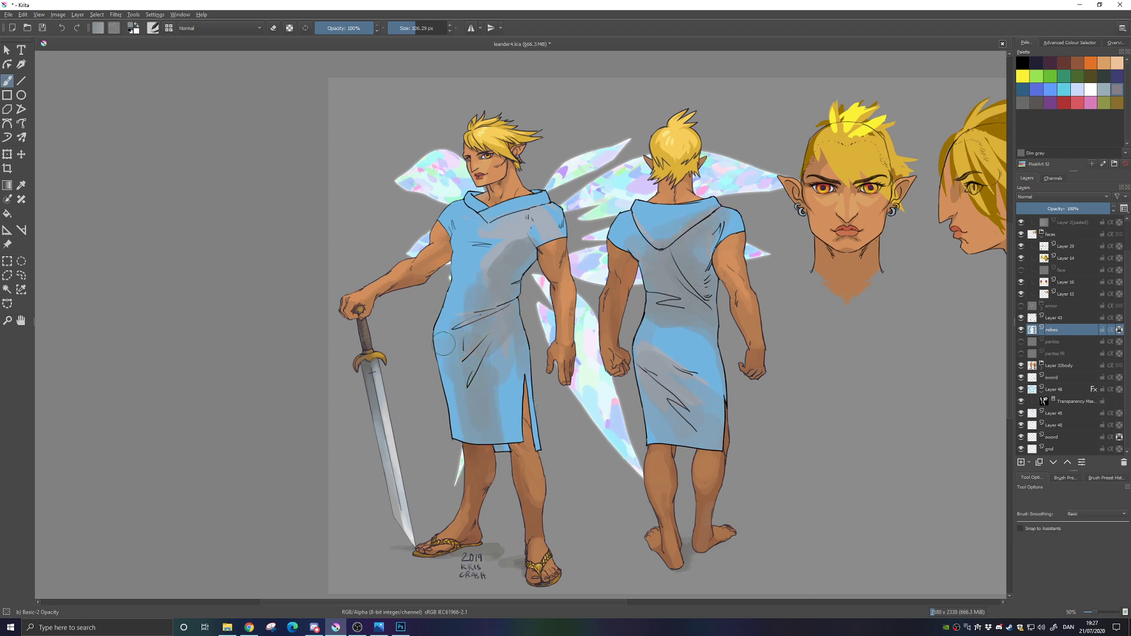
drag(454, 384, 463, 430)
drag(511, 325, 504, 495)
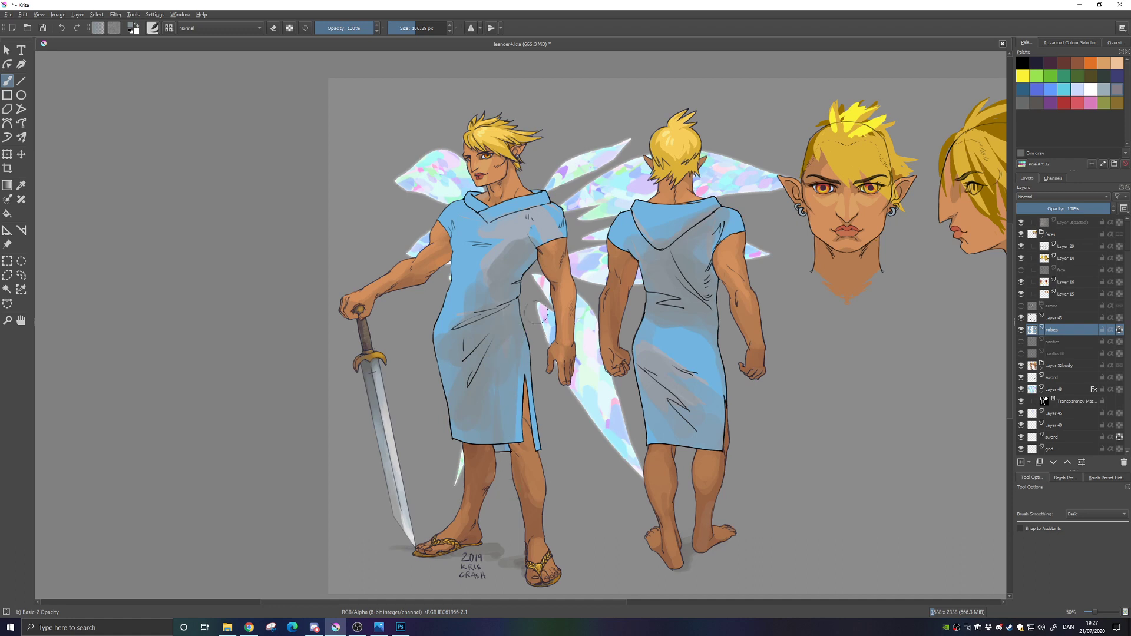
Blend sampled grey-blue over the front robe's torso and skirt and the back robe's torso, hood and skirt, undoing the last stroke
mouse_move(487, 273)
mouse_down()
mouse_move(530, 206)
mouse_move(510, 259)
mouse_move(517, 236)
mouse_move(469, 238)
mouse_move(495, 242)
mouse_move(454, 306)
mouse_move(474, 271)
mouse_move(447, 342)
mouse_move(456, 396)
mouse_up()
ctrl+click(546, 226)
mouse_move(655, 240)
mouse_down()
mouse_move(644, 214)
mouse_move(693, 214)
mouse_move(634, 215)
mouse_move(621, 239)
mouse_move(650, 216)
mouse_move(630, 231)
mouse_move(726, 200)
mouse_up()
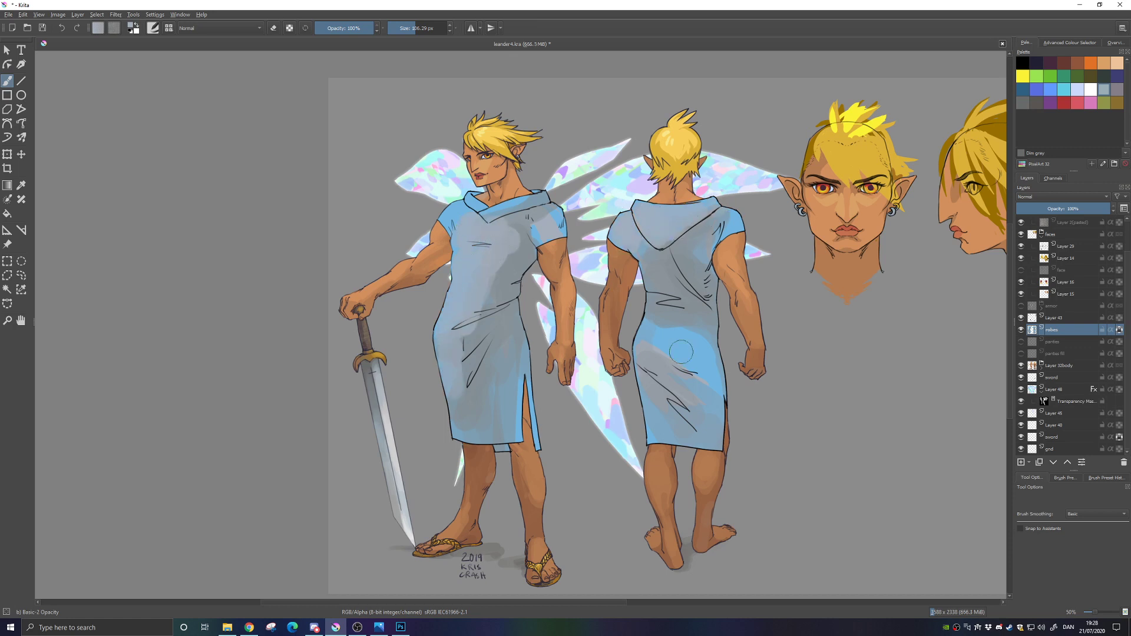
mouse_move(681, 351)
mouse_down()
mouse_move(669, 328)
mouse_move(681, 361)
mouse_move(659, 349)
mouse_move(651, 362)
mouse_move(680, 332)
mouse_move(670, 314)
mouse_move(669, 385)
mouse_up()
mouse_move(736, 418)
mouse_down()
mouse_move(704, 381)
mouse_move(670, 371)
mouse_move(687, 369)
mouse_up()
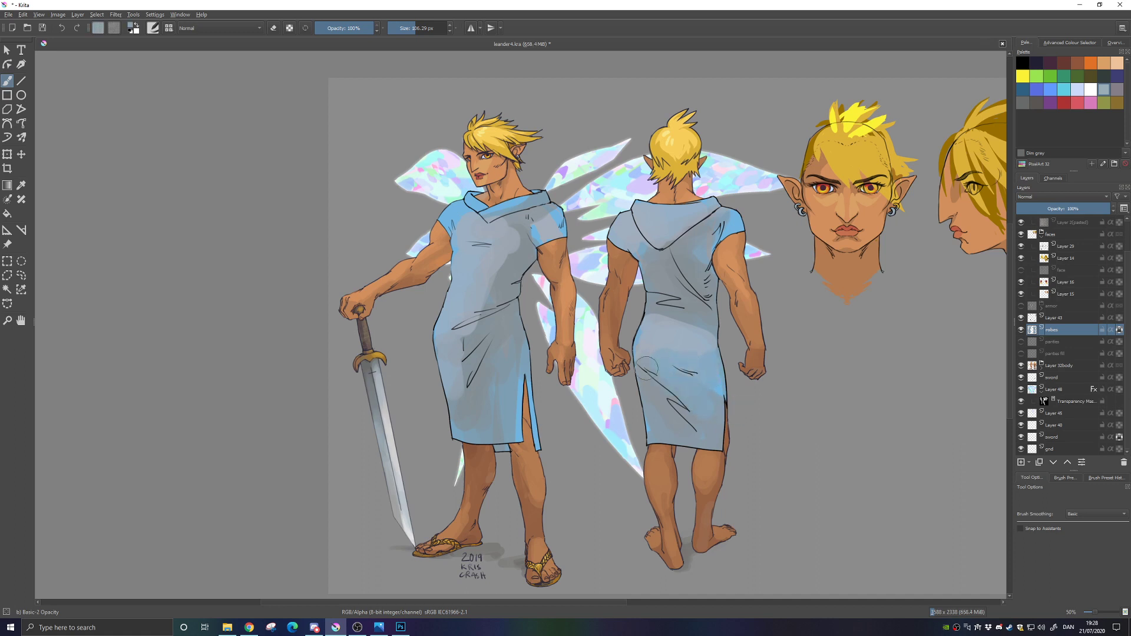
drag(637, 247, 684, 224)
ctrl+click(668, 278)
key(ctrl+z)
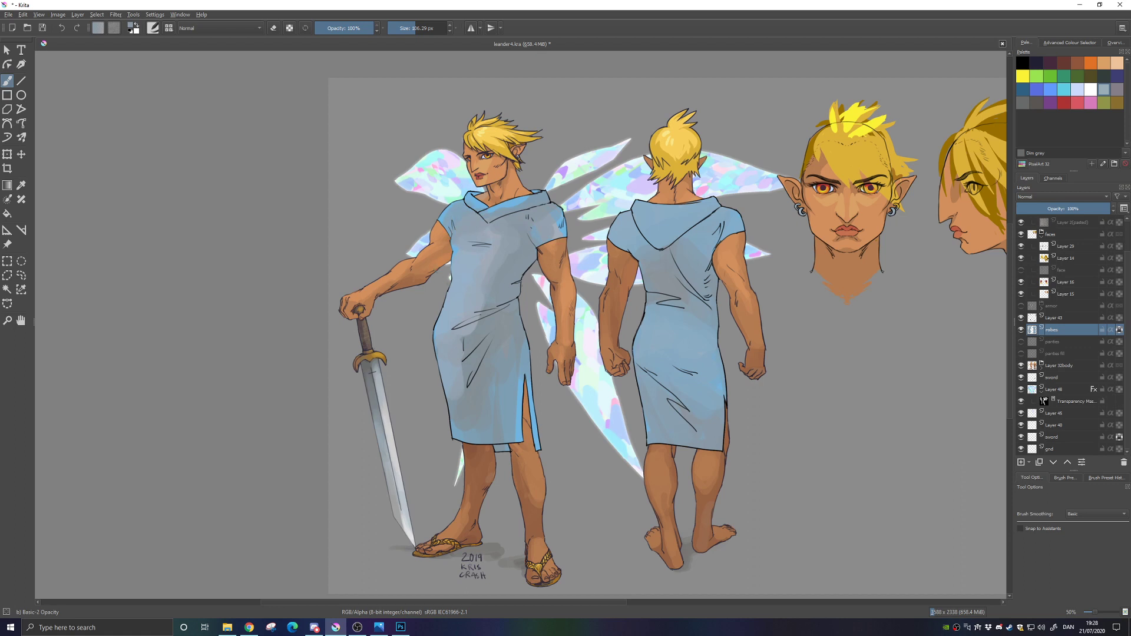
Even out the front robe's collar, shoulders and chest with sampled grey-blue
ctrl+click(486, 281)
drag(474, 196, 549, 215)
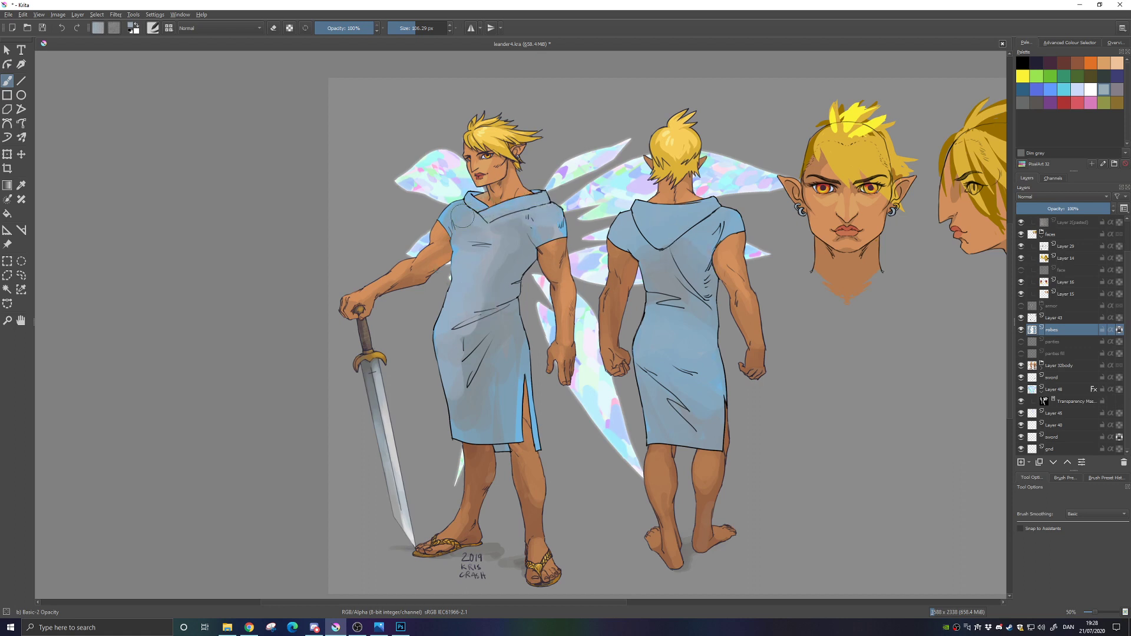
mouse_move(455, 214)
mouse_down()
mouse_move(552, 215)
mouse_move(456, 223)
mouse_move(542, 225)
mouse_move(479, 240)
mouse_move(460, 238)
mouse_move(548, 226)
mouse_move(455, 253)
mouse_move(473, 265)
mouse_up()
ctrl+click(514, 265)
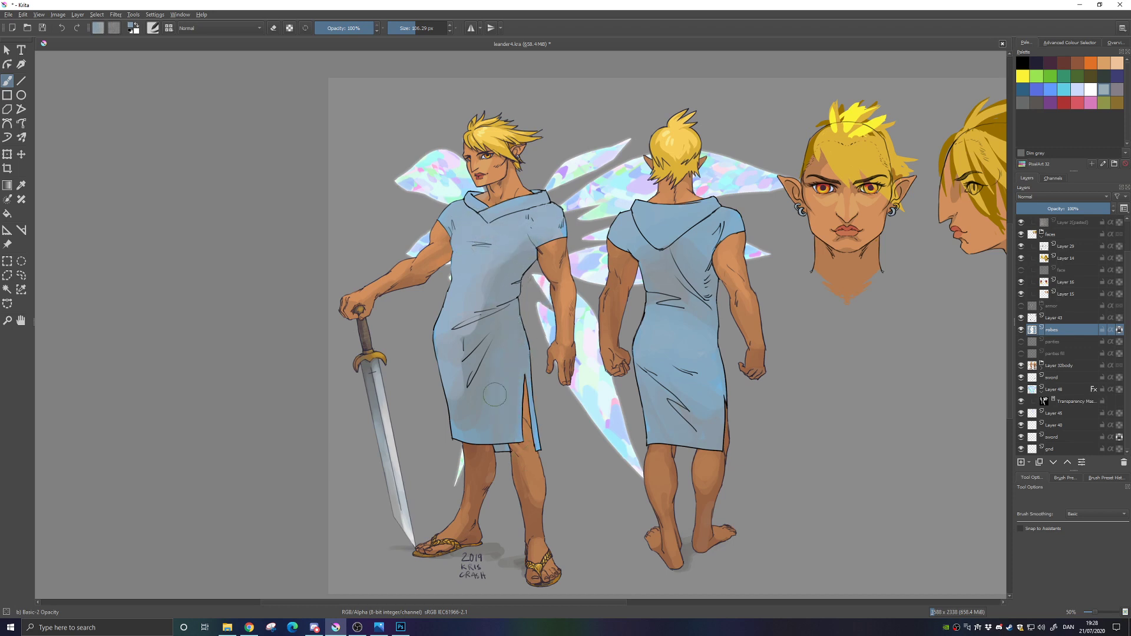
Smooth the front robe's waist and full skirt with strokes of grey-blue sampled from its torso and skirt
ctrl+click(484, 278)
drag(463, 347, 468, 429)
drag(476, 377, 484, 429)
ctrl+click(503, 340)
drag(443, 334, 457, 421)
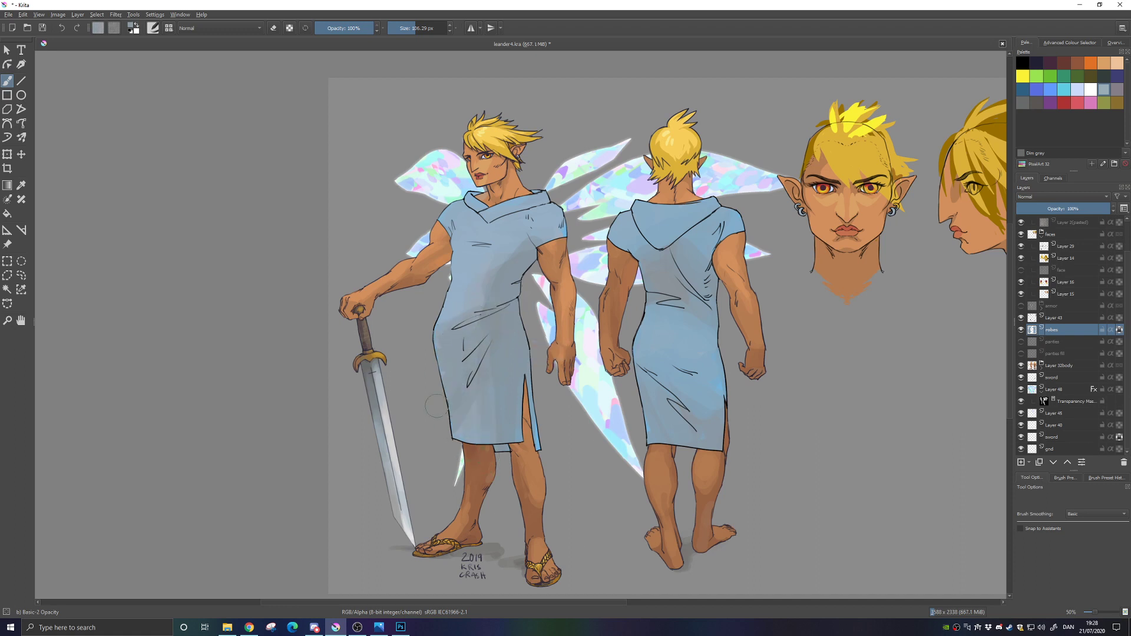
mouse_move(459, 295)
mouse_down()
mouse_move(517, 273)
mouse_move(493, 288)
mouse_up()
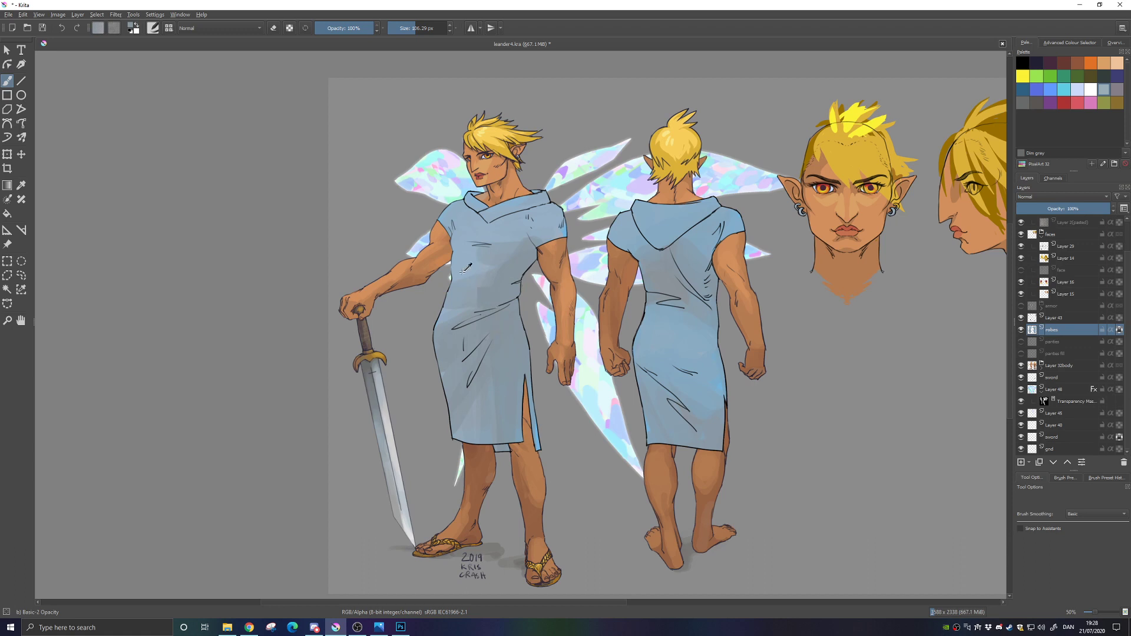
mouse_move(445, 326)
mouse_down()
mouse_move(463, 354)
mouse_move(457, 422)
mouse_up()
ctrl+click(496, 295)
mouse_move(462, 312)
mouse_down()
mouse_move(461, 349)
mouse_move(487, 344)
mouse_move(464, 394)
mouse_up()
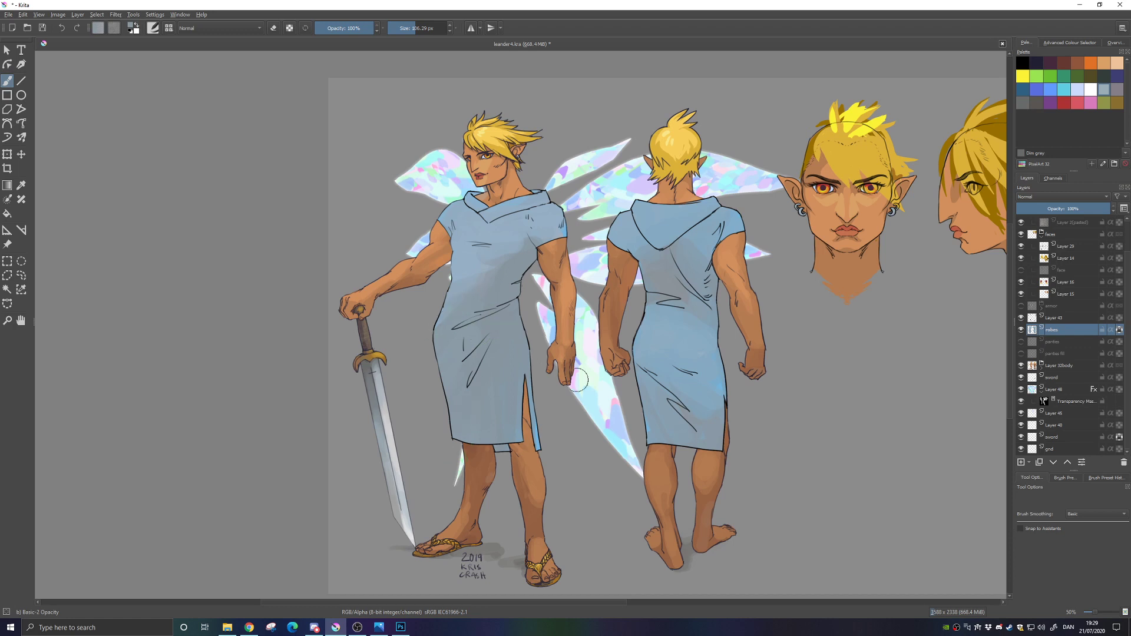
Choose light steel blue and paint highlights on the front robe's chest and the back robe's hood and seat
ctrl+click(685, 347)
click(1078, 91)
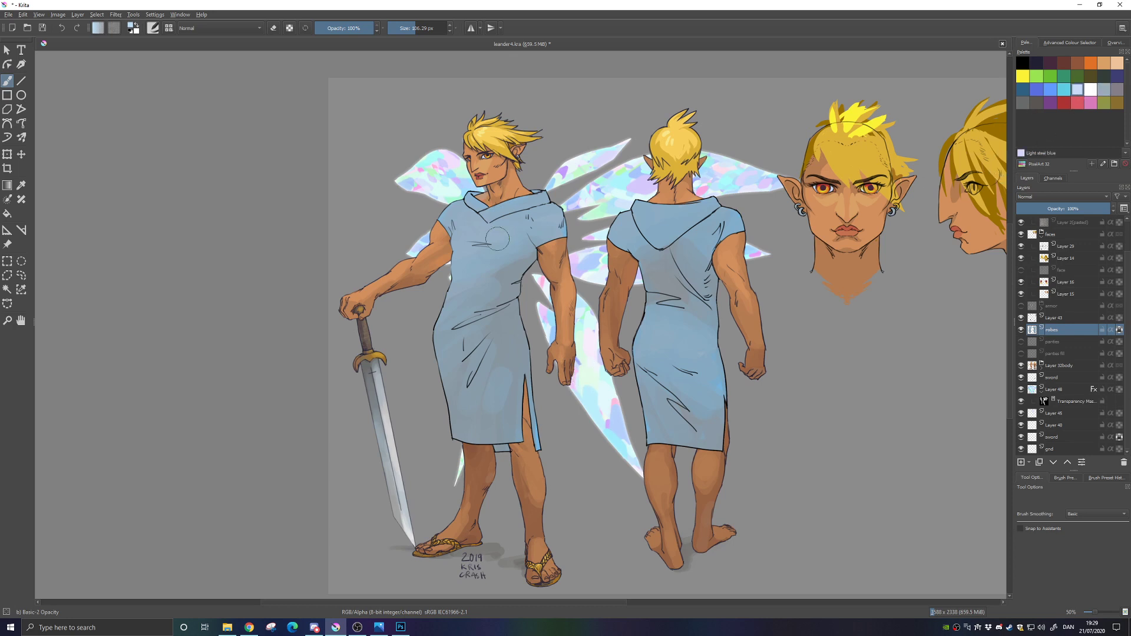
drag(484, 237, 505, 238)
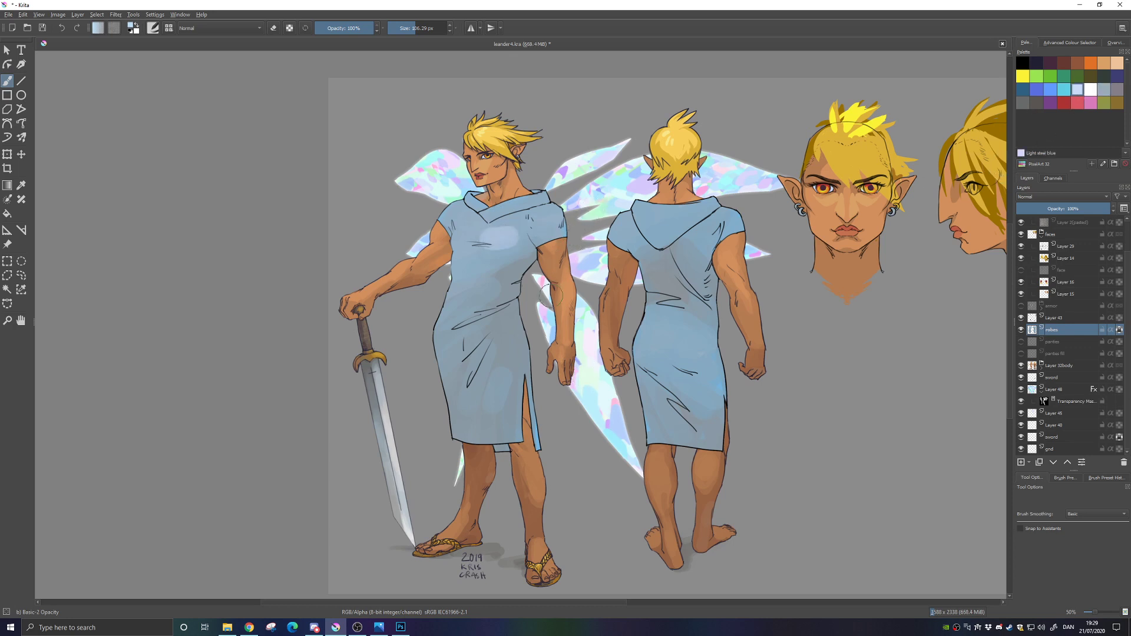
drag(655, 219, 656, 233)
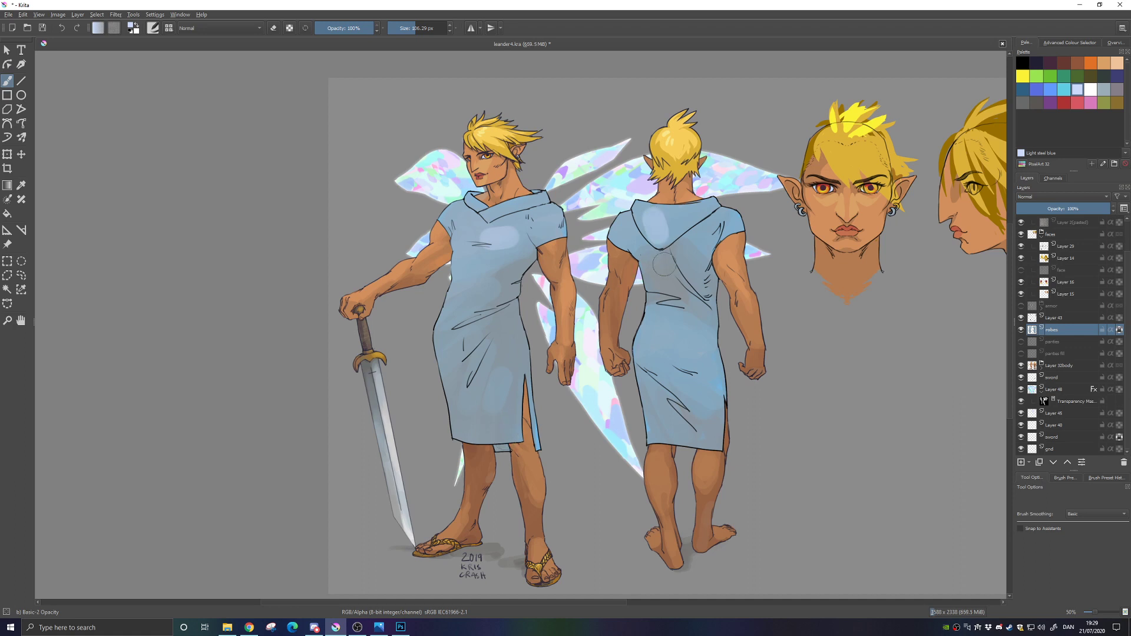
click(686, 345)
Choose dim grey and shade the back robe's waist and both sides and hem of the front robe's skirt
click(1023, 105)
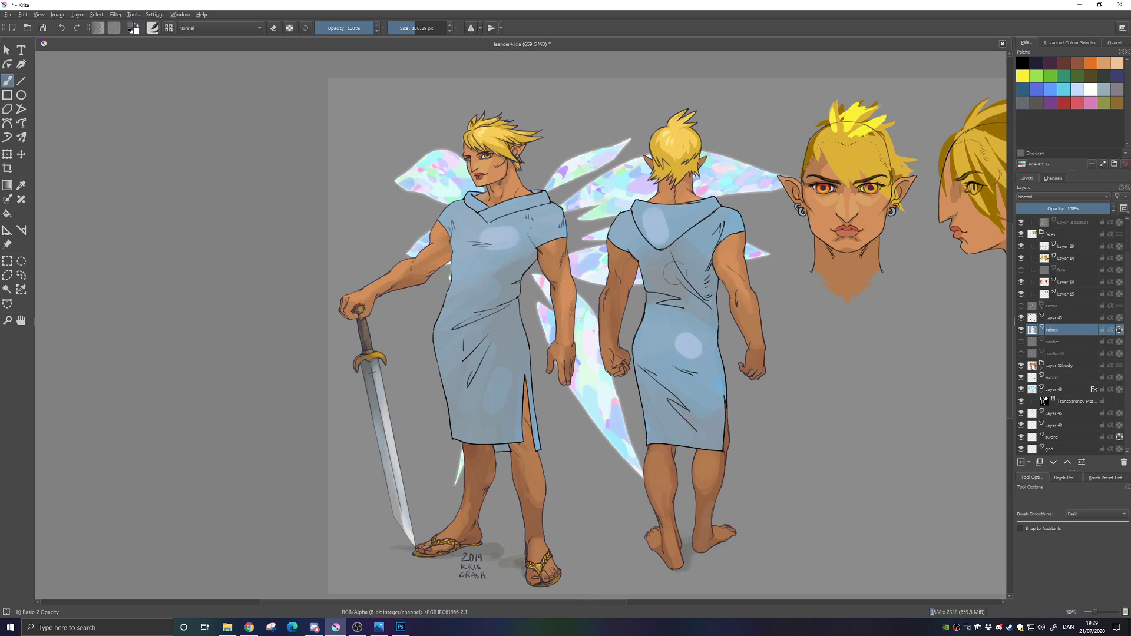
mouse_move(657, 268)
mouse_down()
mouse_move(692, 281)
mouse_move(701, 316)
mouse_move(724, 277)
mouse_move(672, 318)
mouse_up()
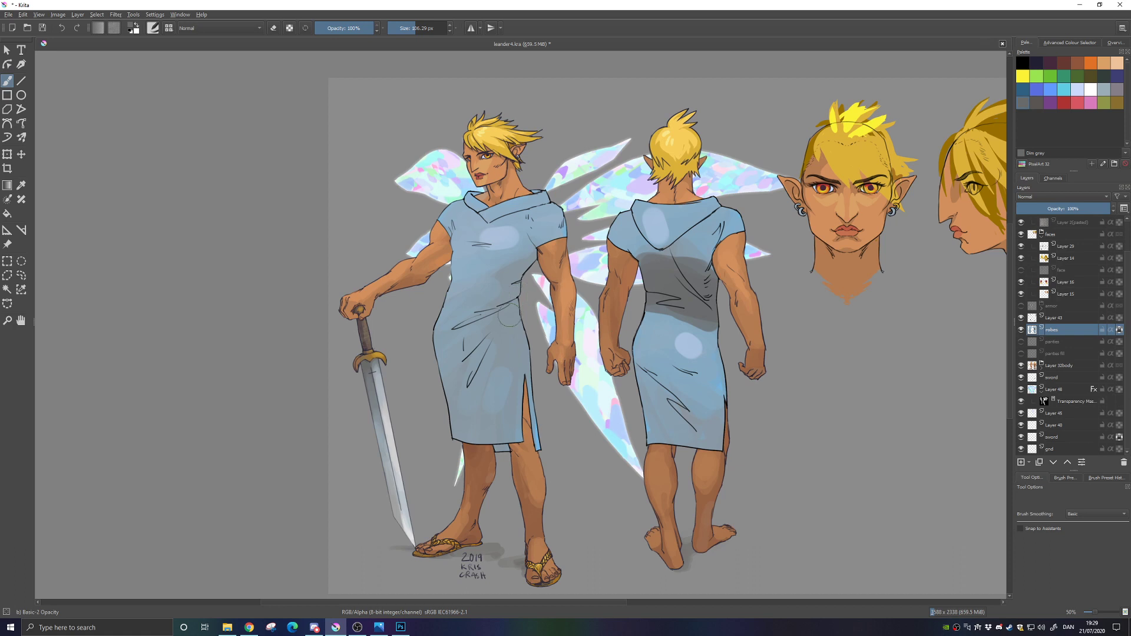
mouse_move(519, 321)
mouse_down()
mouse_move(512, 279)
mouse_move(535, 248)
mouse_move(515, 327)
mouse_move(510, 315)
mouse_move(528, 384)
mouse_up()
mouse_move(454, 318)
mouse_down()
mouse_move(460, 462)
mouse_move(502, 459)
mouse_up()
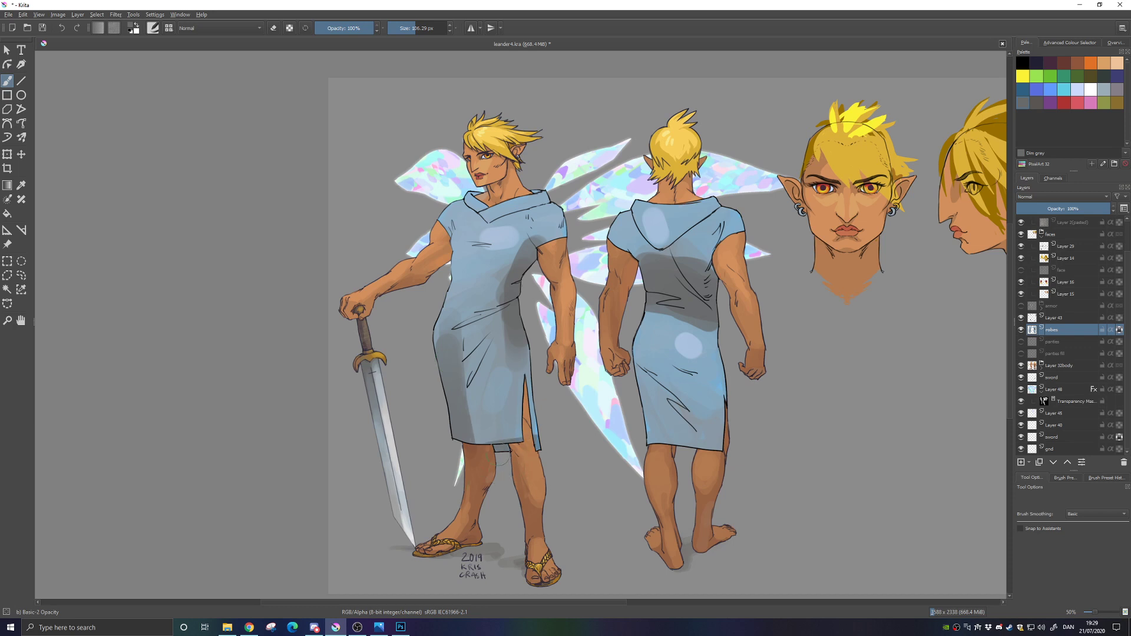
Brush dim grey shading over the back robe's entire skirt, then around its shoulders and hood
mouse_move(654, 443)
mouse_down()
mouse_move(666, 405)
mouse_move(691, 410)
mouse_move(659, 378)
mouse_move(736, 451)
mouse_up()
drag(645, 353, 678, 443)
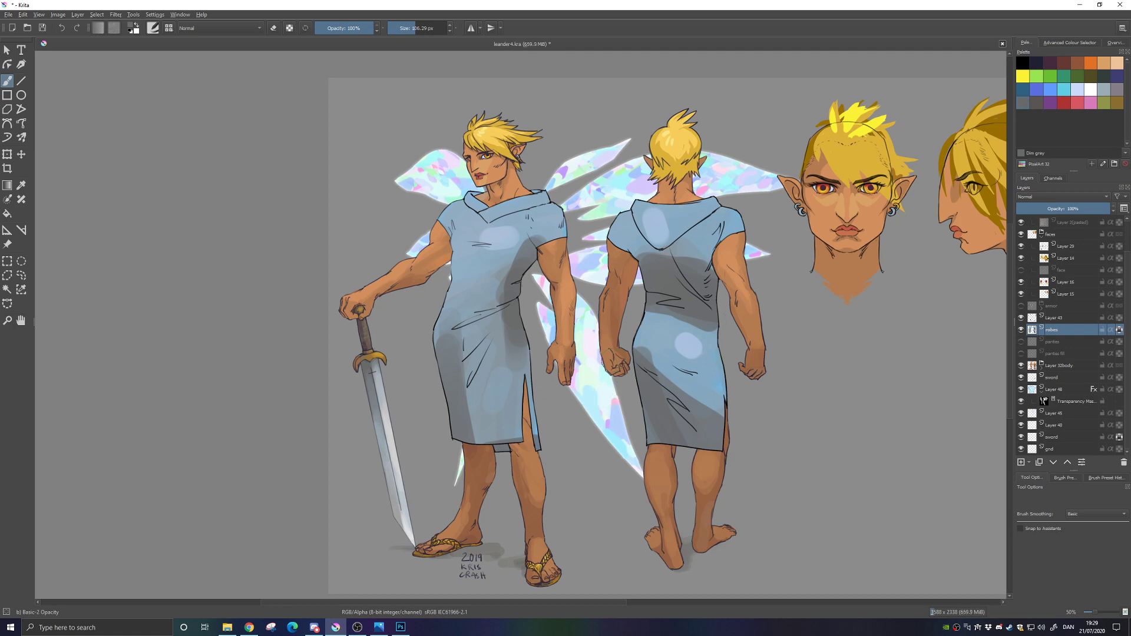
mouse_move(720, 401)
mouse_down()
mouse_move(707, 357)
mouse_move(650, 324)
mouse_up()
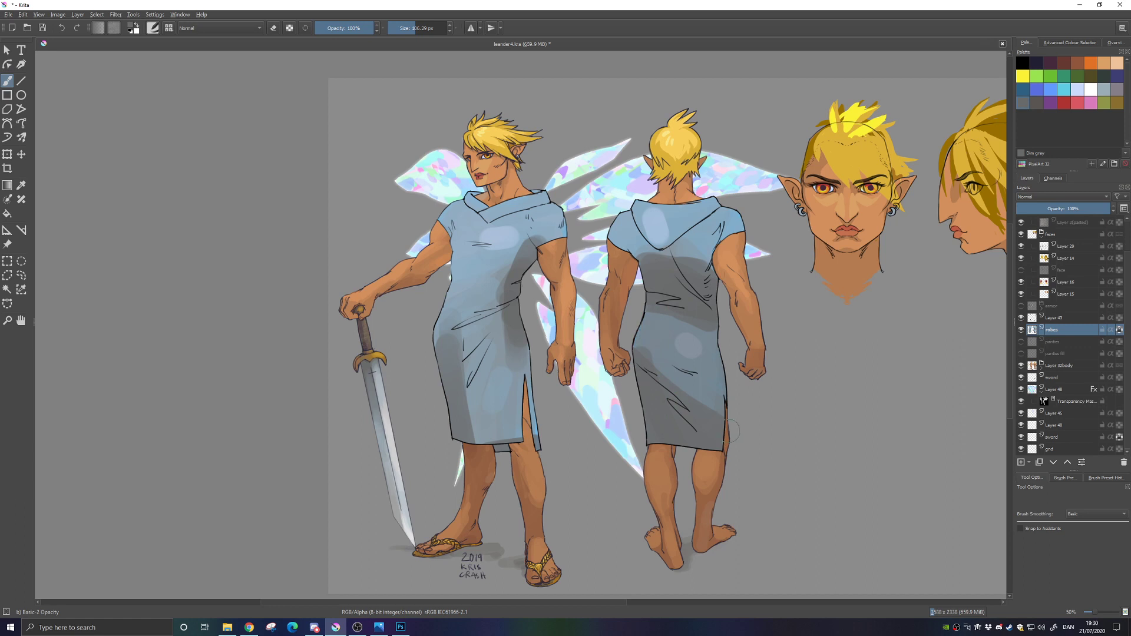
drag(728, 343, 727, 367)
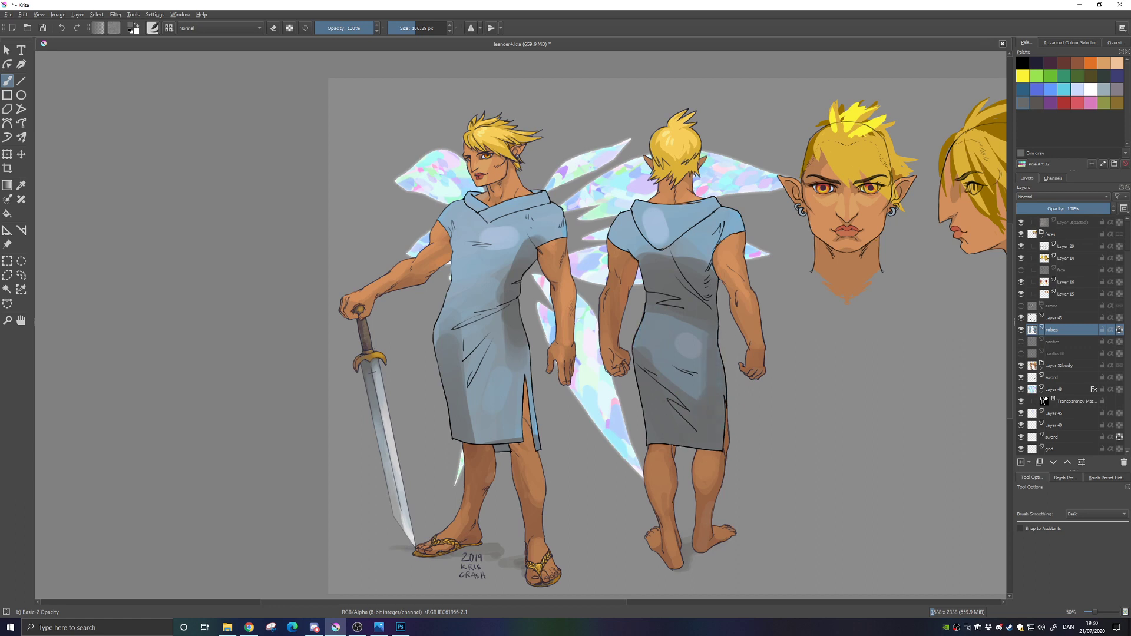
drag(683, 429, 720, 380)
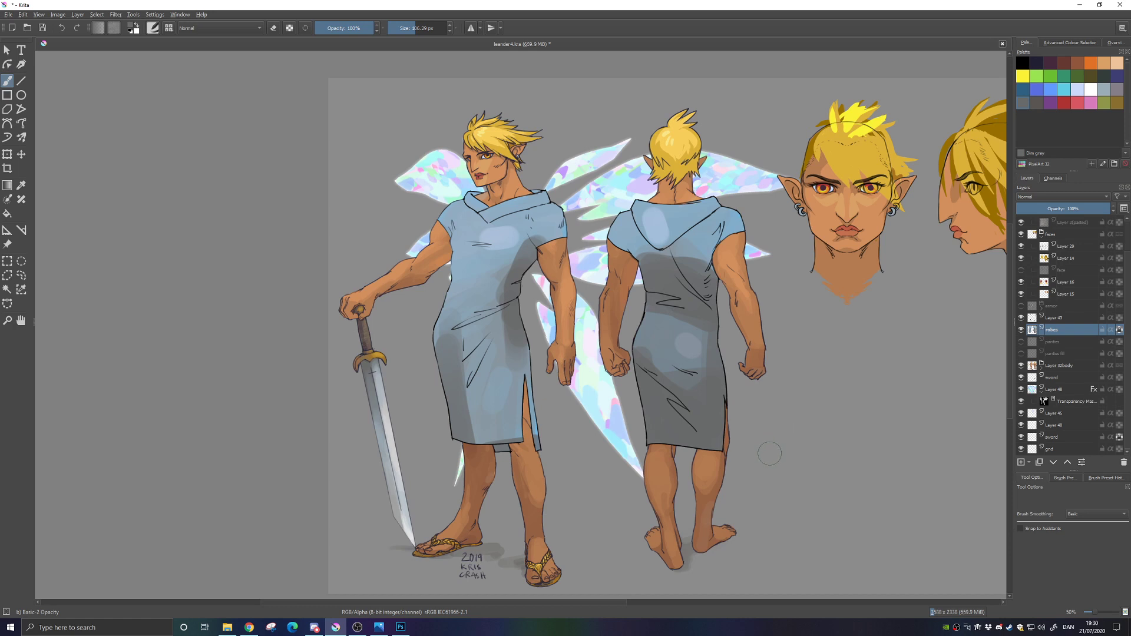
mouse_move(683, 257)
mouse_down()
mouse_move(702, 236)
mouse_move(722, 218)
mouse_up()
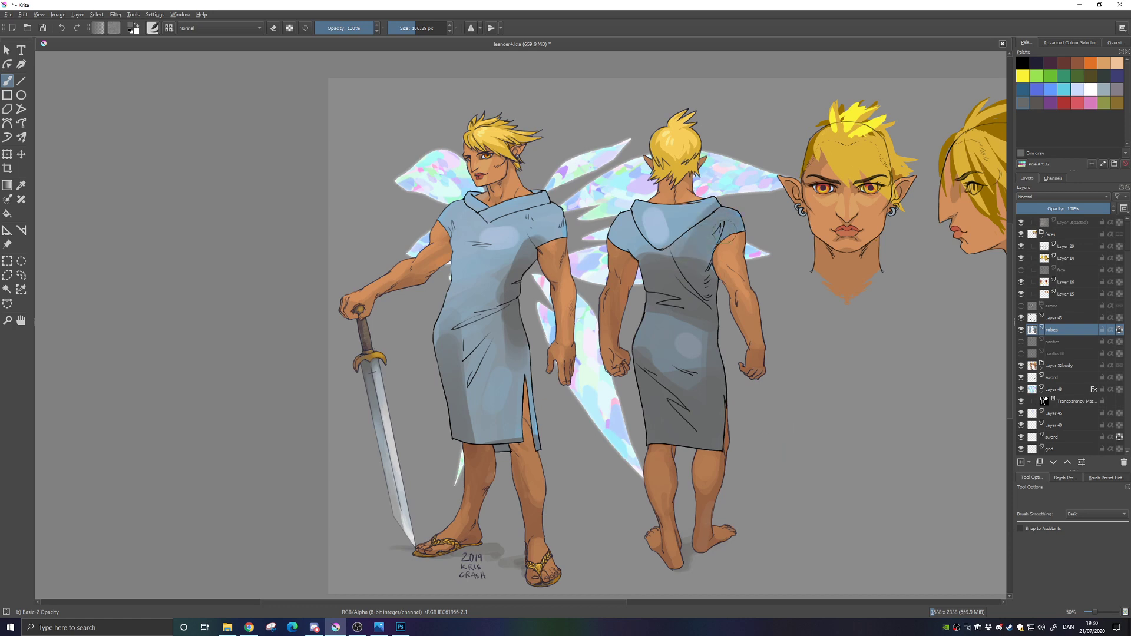
mouse_move(666, 249)
mouse_down()
mouse_move(723, 199)
mouse_move(664, 245)
mouse_move(729, 220)
mouse_up()
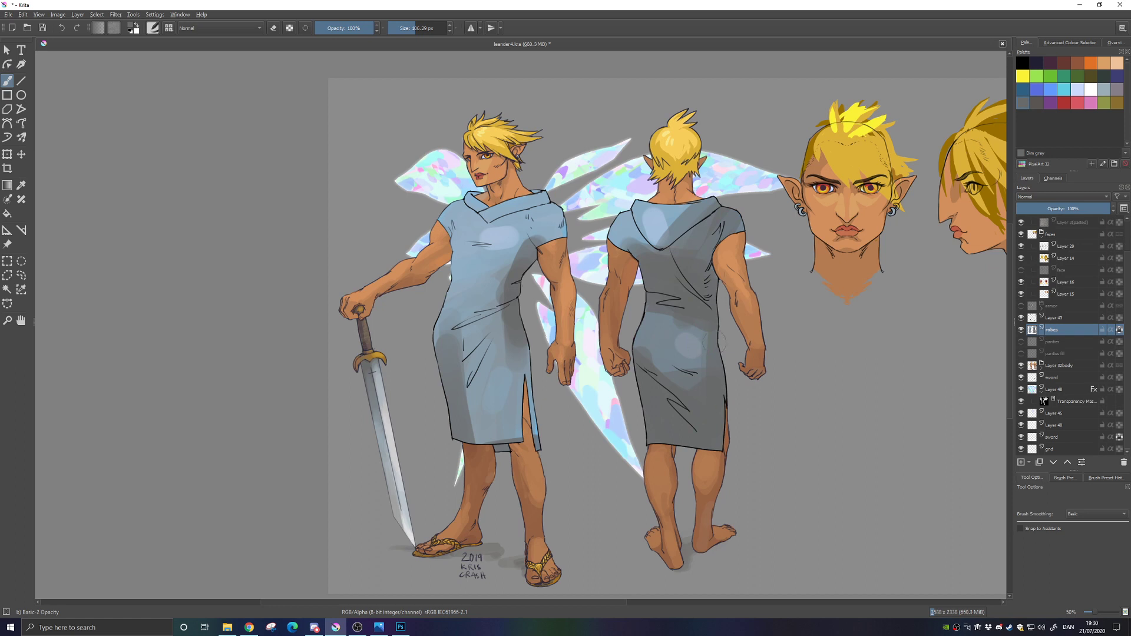
Soften the back robe's seat highlight with a sampled blue-grey and undo the trial blending on its hood
click(688, 347)
key(ctrl+z)
ctrl+click(689, 346)
mouse_move(658, 342)
mouse_down()
mouse_move(683, 353)
mouse_move(656, 359)
mouse_up()
mouse_move(666, 222)
mouse_down()
mouse_move(675, 217)
mouse_move(652, 230)
mouse_move(657, 220)
mouse_move(642, 221)
mouse_up()
ctrl+click(668, 222)
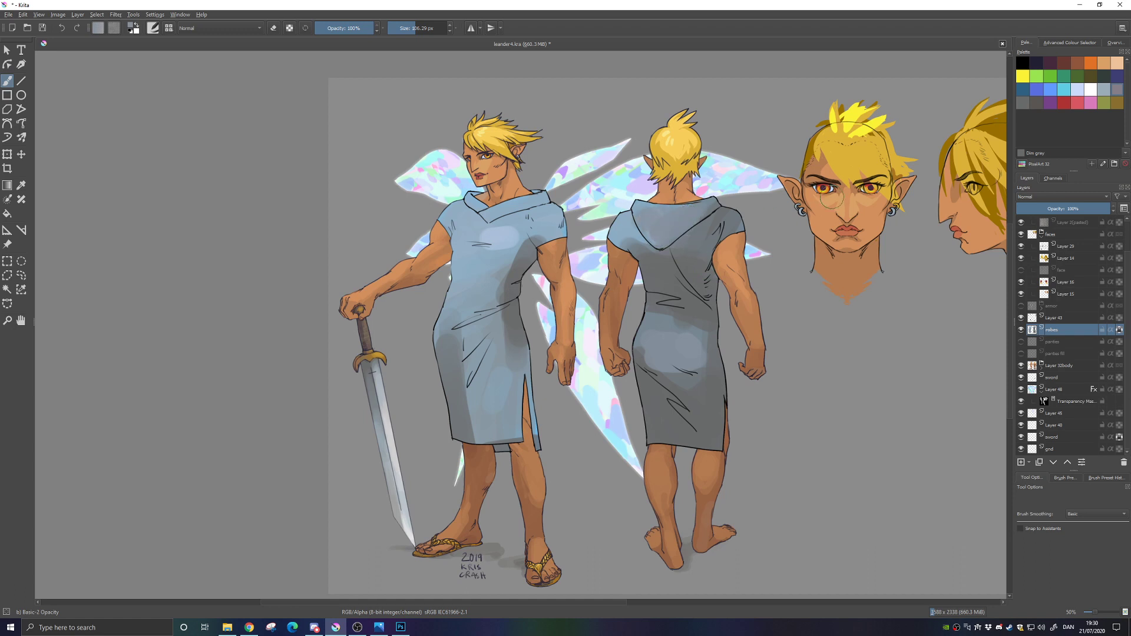
key(ctrl+z)
key(ctrl+z)
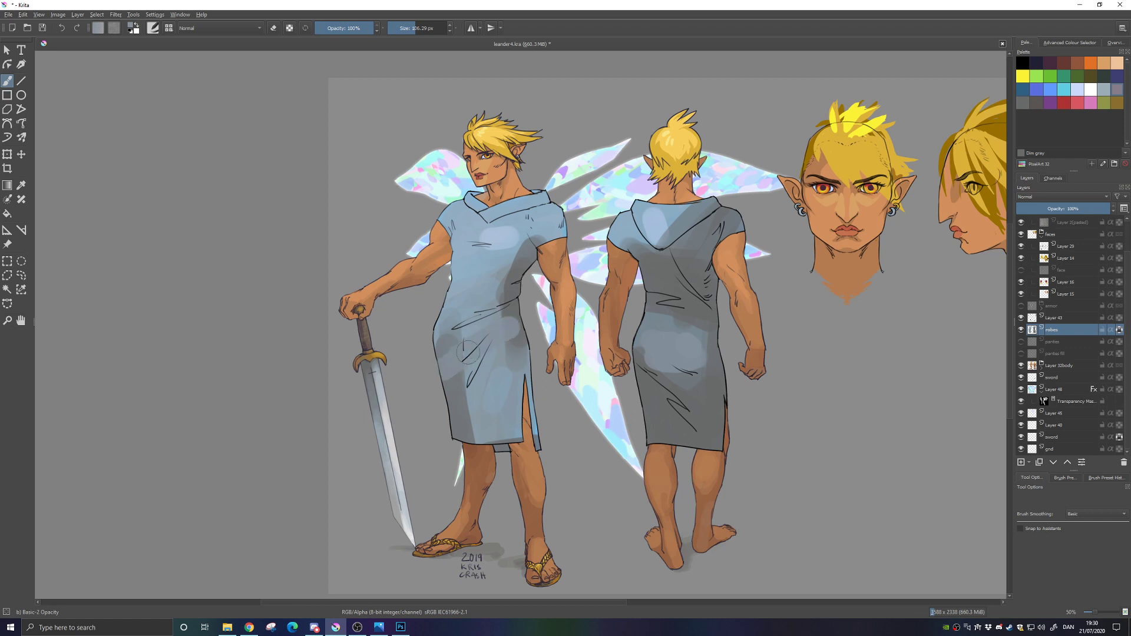
Darken the front robe's skirt, waist and outer torso with blue-grey and dark grey sampled from the back robe
mouse_move(484, 365)
mouse_down()
mouse_move(495, 311)
mouse_move(506, 321)
mouse_move(479, 379)
mouse_move(501, 379)
mouse_move(516, 447)
mouse_up()
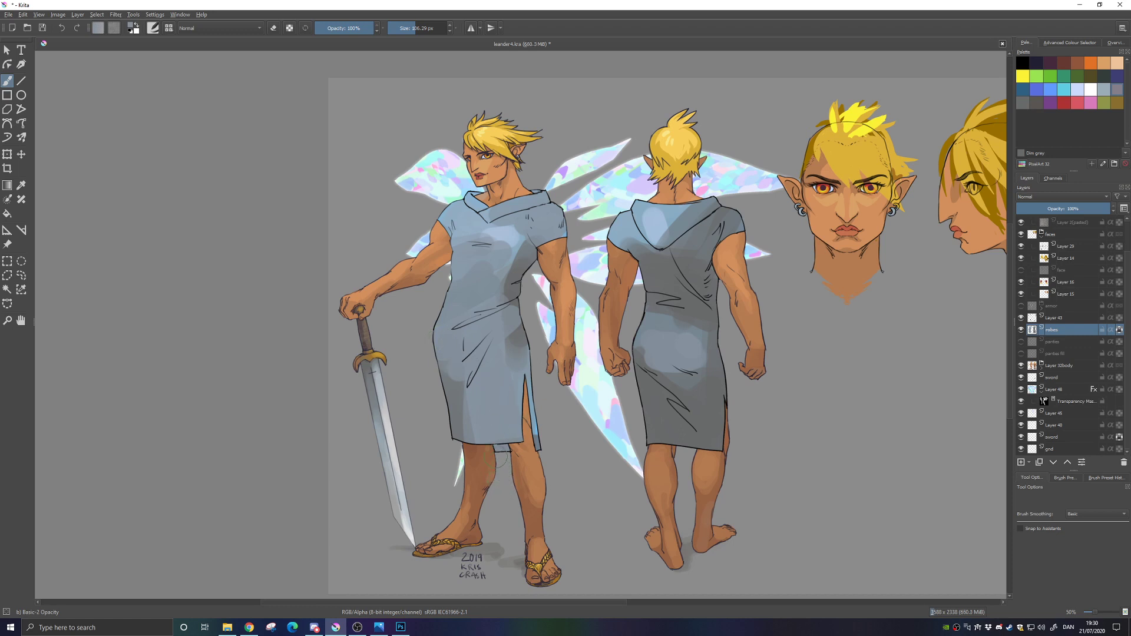
ctrl+click(663, 273)
mouse_move(453, 360)
mouse_down()
mouse_move(528, 306)
mouse_move(476, 374)
mouse_move(469, 439)
mouse_up()
drag(499, 365, 504, 448)
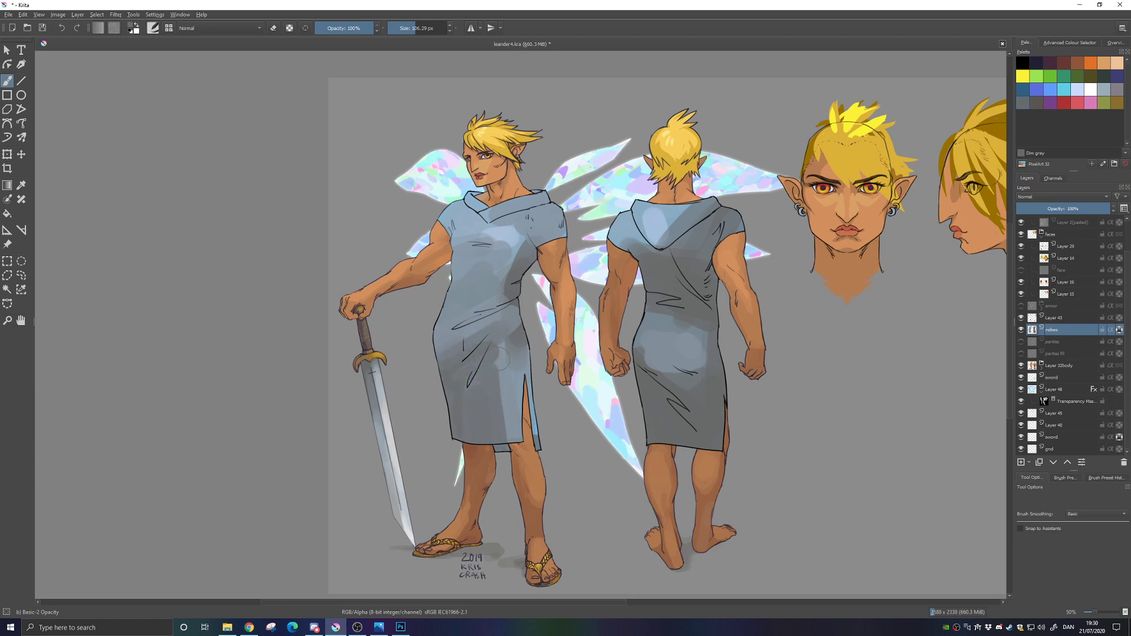
drag(515, 345, 498, 441)
drag(531, 369, 511, 445)
mouse_move(504, 389)
mouse_down()
mouse_move(439, 348)
mouse_move(494, 292)
mouse_move(500, 259)
mouse_move(548, 201)
mouse_move(526, 224)
mouse_move(547, 305)
mouse_up()
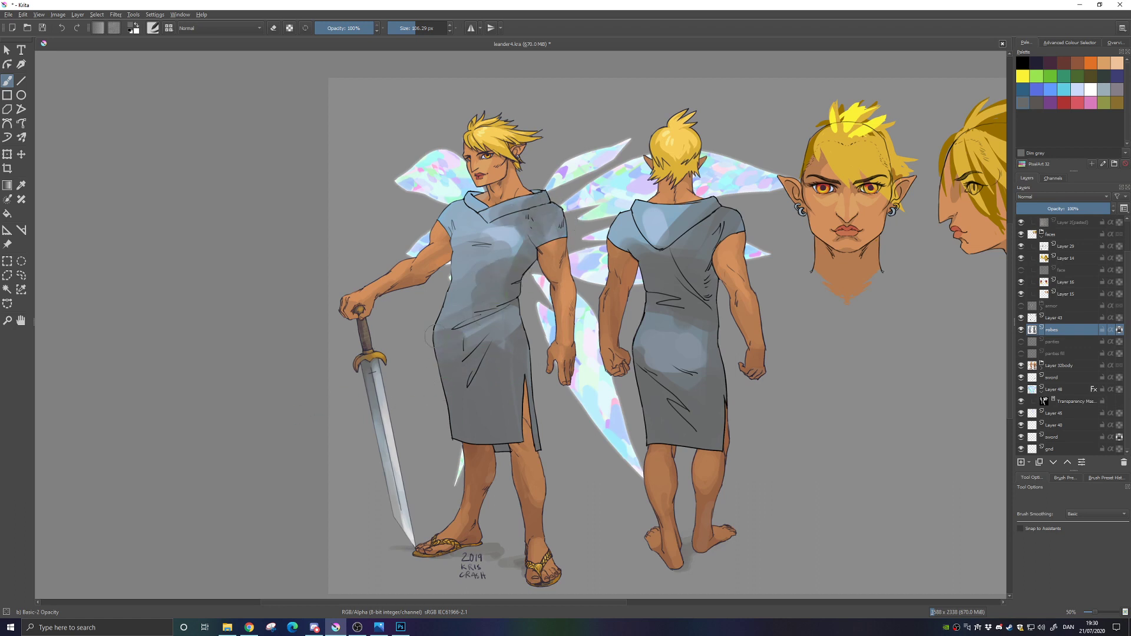
mouse_move(429, 334)
mouse_down()
mouse_move(448, 294)
mouse_move(454, 218)
mouse_move(489, 212)
mouse_move(467, 214)
mouse_up()
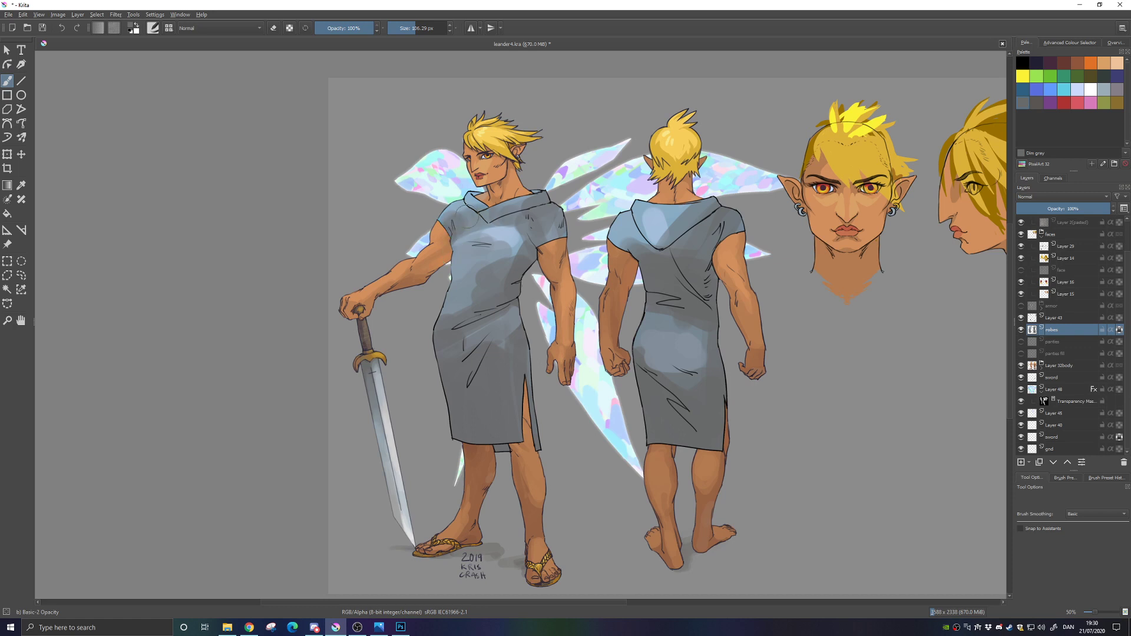
Reduce the brush to about 50 px and blend sampled grey-blue tones into the front robe's skirt folds
right_click(478, 298)
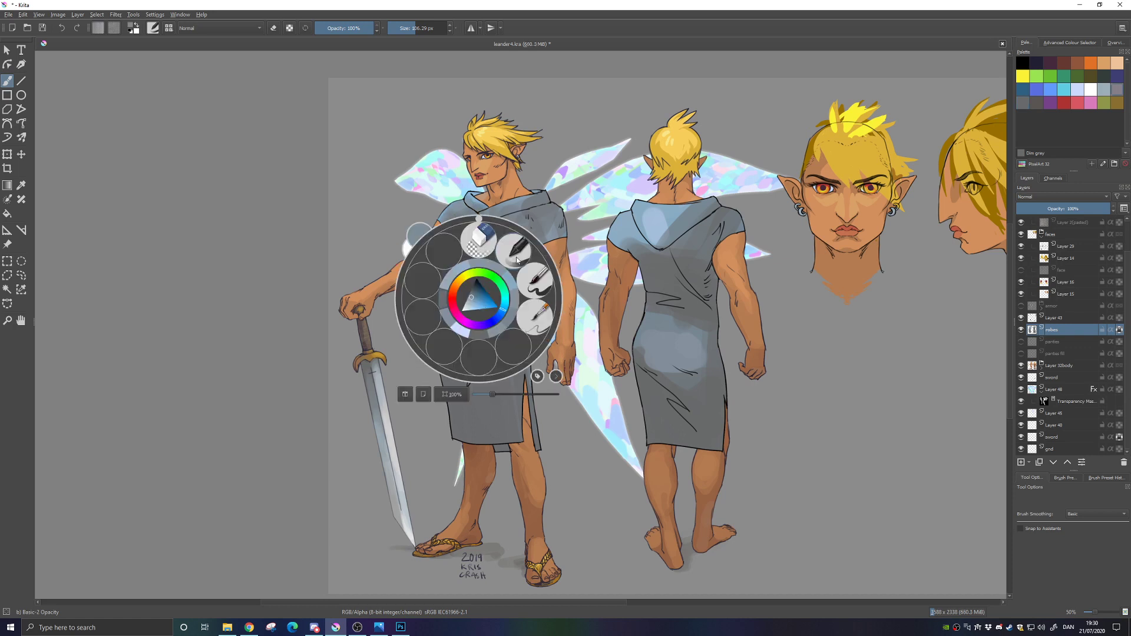
drag(413, 33, 409, 34)
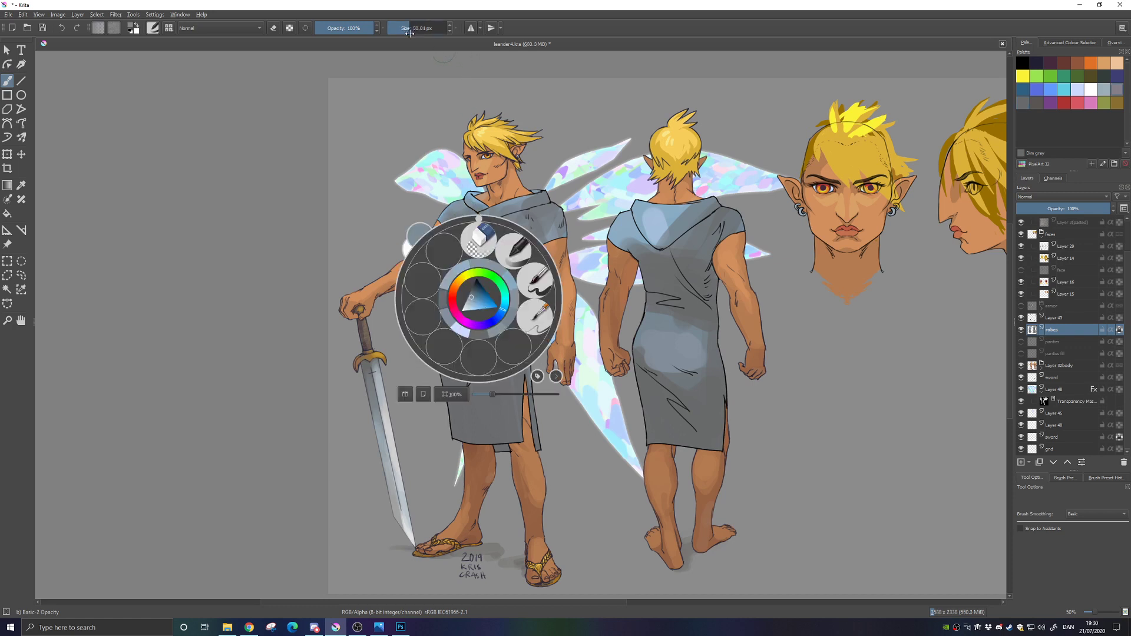
click(371, 205)
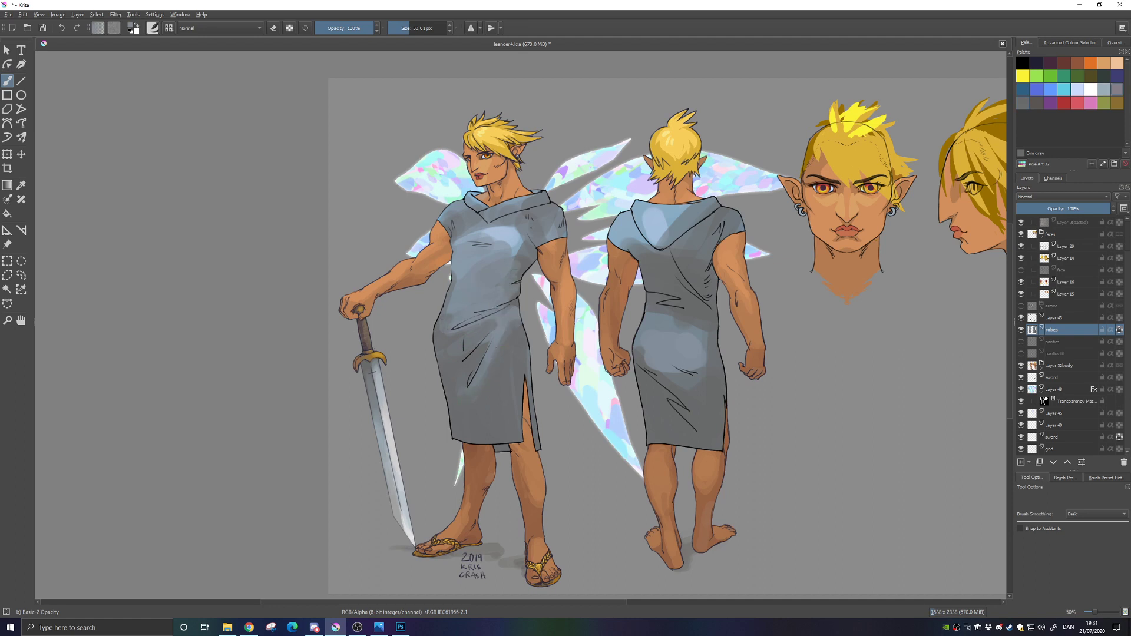
mouse_move(479, 346)
mouse_down()
mouse_move(454, 365)
mouse_move(480, 390)
mouse_up()
ctrl+click(483, 386)
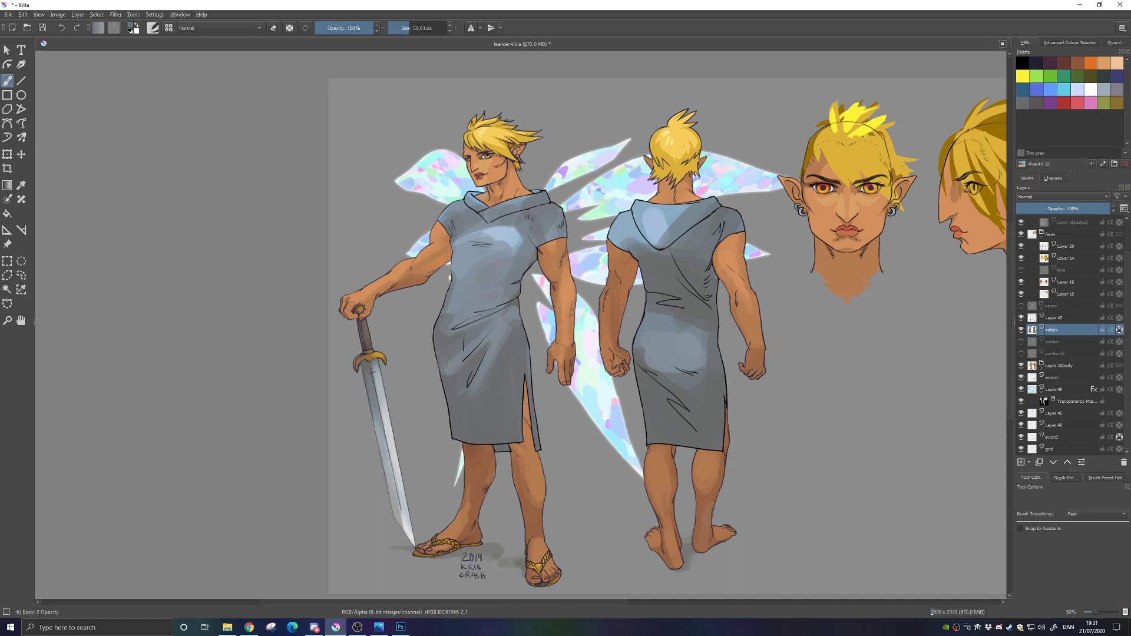
ctrl+click(490, 345)
mouse_move(454, 396)
mouse_down()
mouse_move(471, 403)
mouse_move(508, 343)
mouse_move(457, 407)
mouse_up()
Enlarge the brush to about 117 px and blend sampled lighter blue into the front robe's chest and the back robe's hood, shoulders and waist
right_click(511, 404)
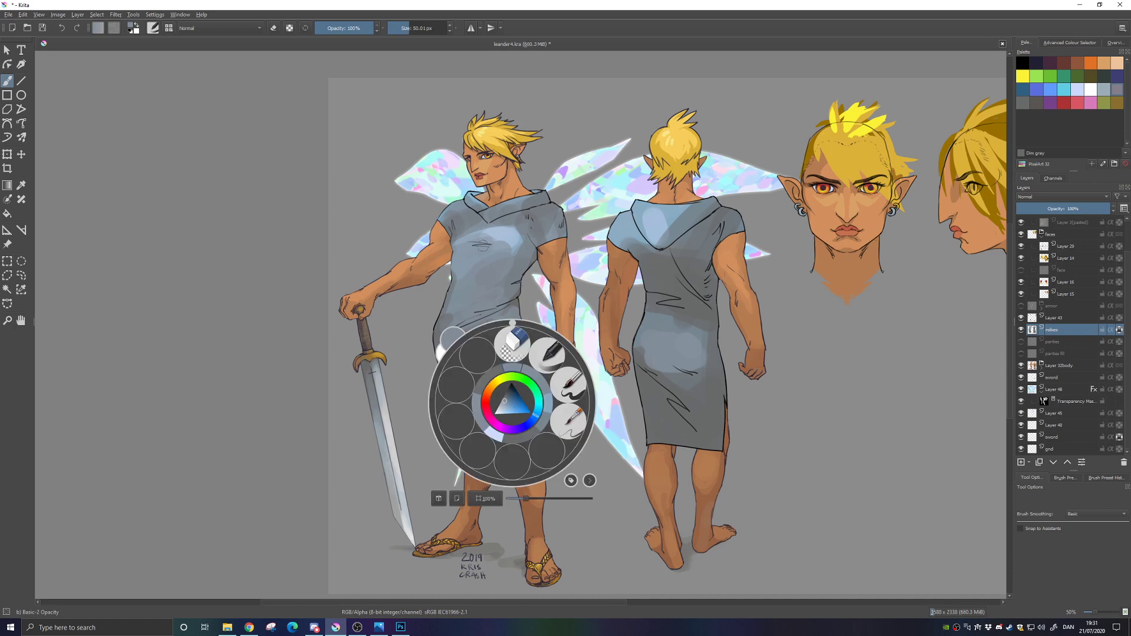
click(391, 314)
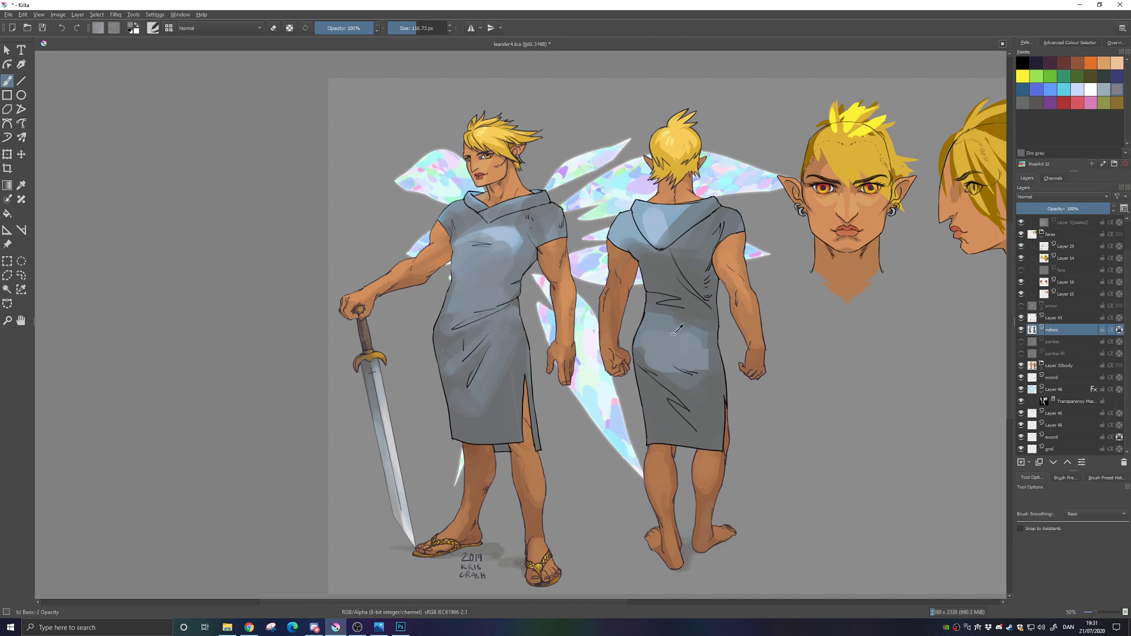
ctrl+click(499, 242)
mouse_move(472, 255)
mouse_down()
mouse_move(490, 245)
mouse_move(477, 231)
mouse_move(530, 220)
mouse_up()
mouse_move(660, 226)
mouse_down()
mouse_move(637, 215)
mouse_move(625, 227)
mouse_up()
drag(696, 226, 709, 219)
ctrl+click(668, 336)
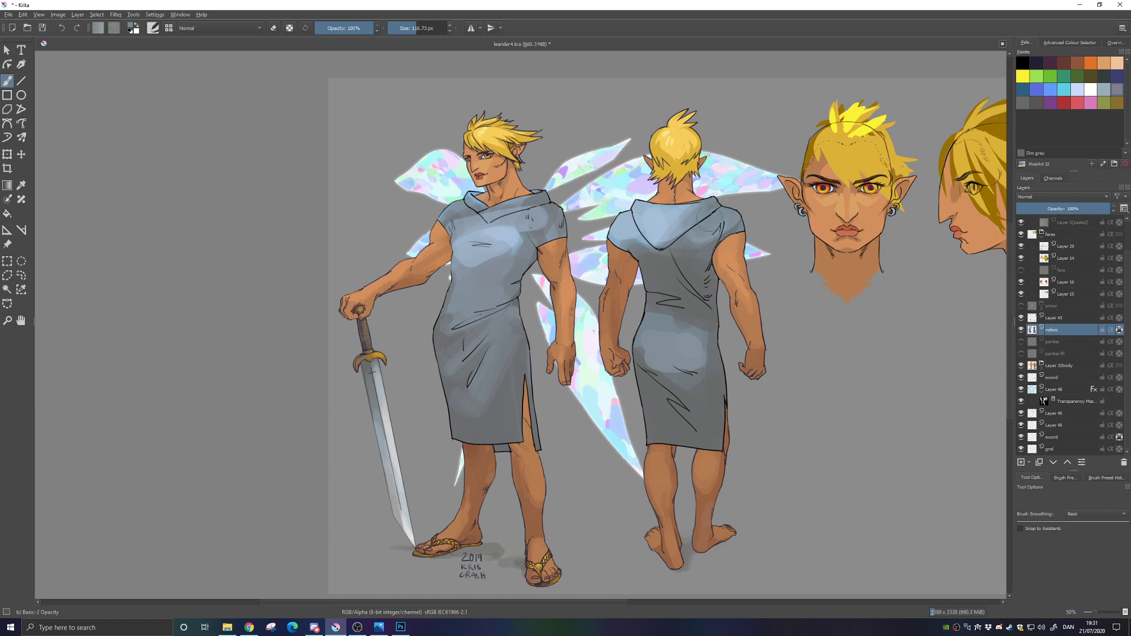
mouse_move(662, 309)
mouse_down()
mouse_move(685, 305)
mouse_move(679, 283)
mouse_up()
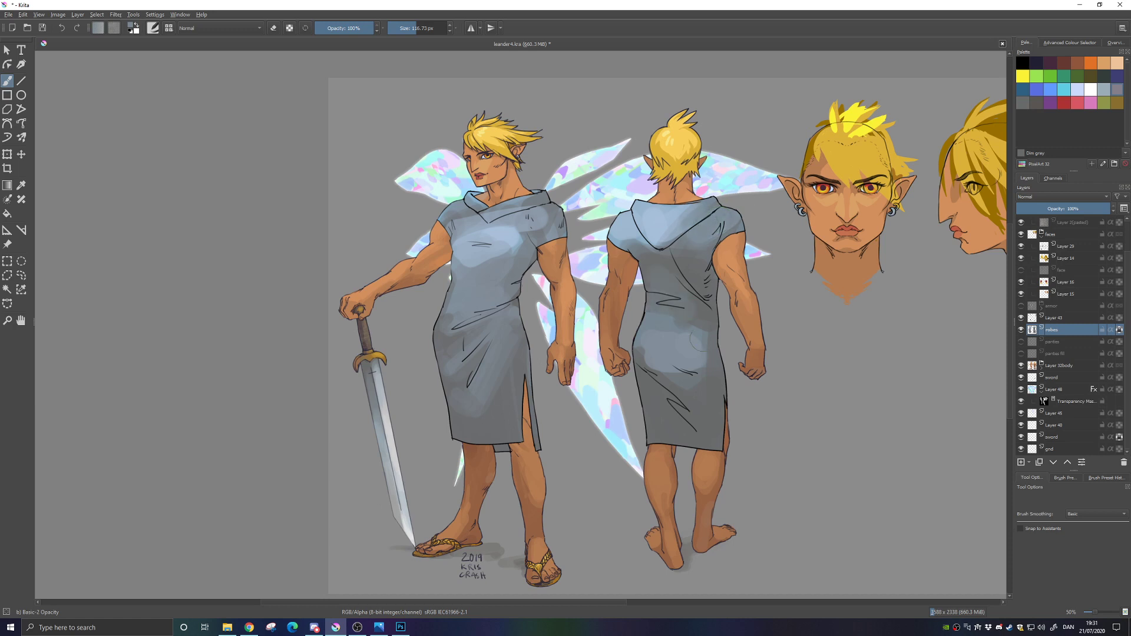
Blend sampled light blue into the front robe's torso and the back robe's hood, and clear the selection covering the whole canvas
key(ctrl+a)
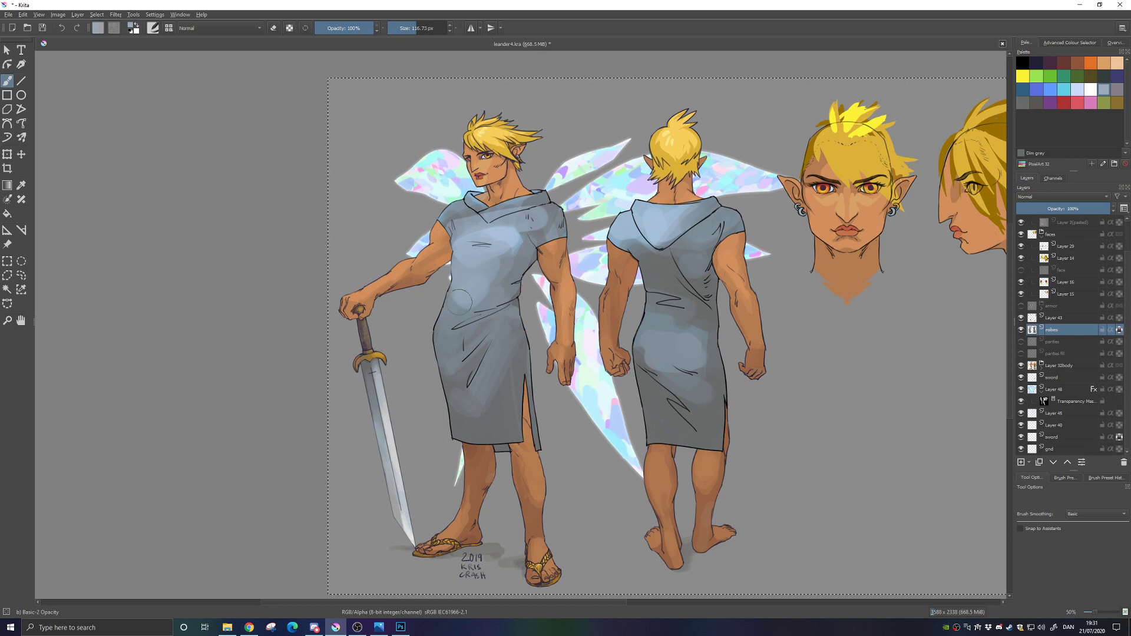
mouse_move(458, 294)
mouse_down()
mouse_move(460, 269)
mouse_move(470, 282)
mouse_move(500, 244)
mouse_up()
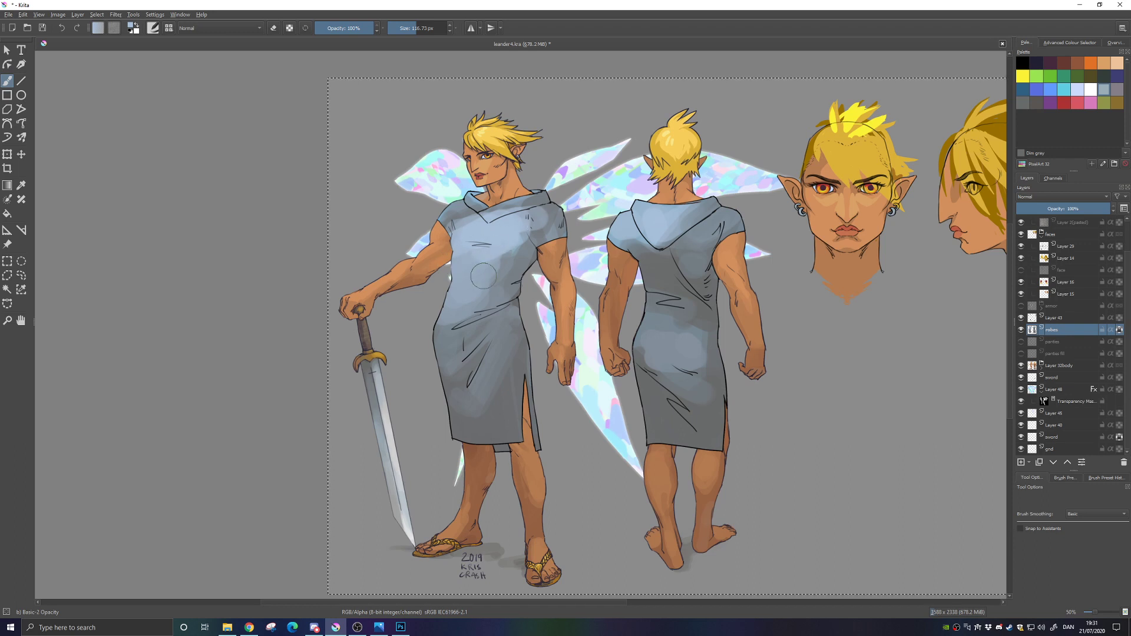
ctrl+click(493, 227)
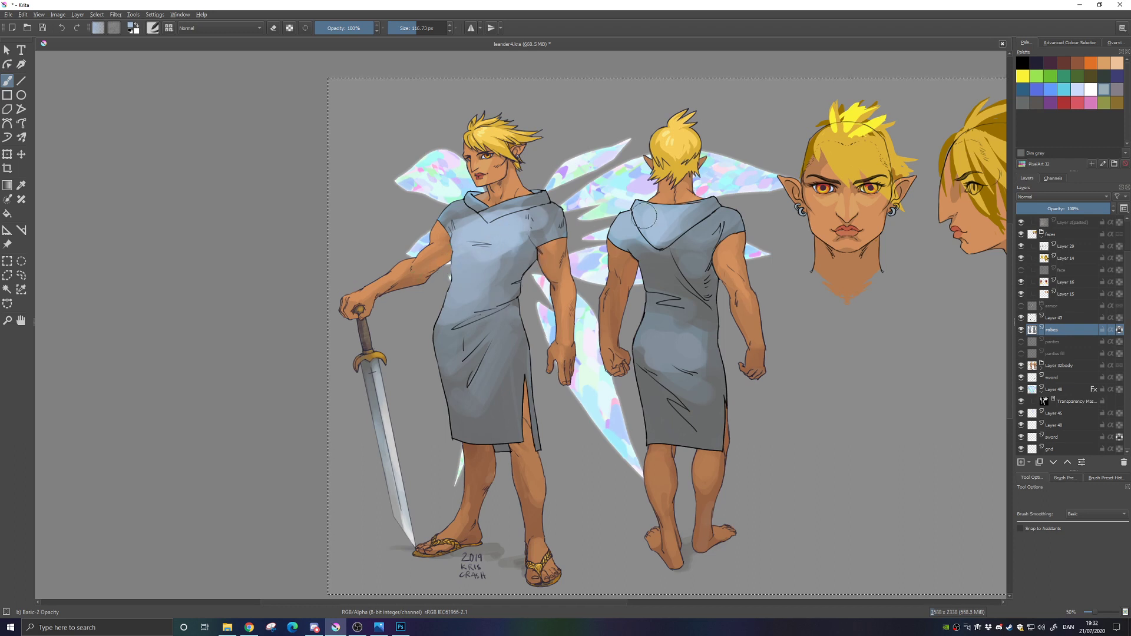
mouse_move(644, 216)
mouse_down()
mouse_move(679, 201)
mouse_move(631, 235)
mouse_up()
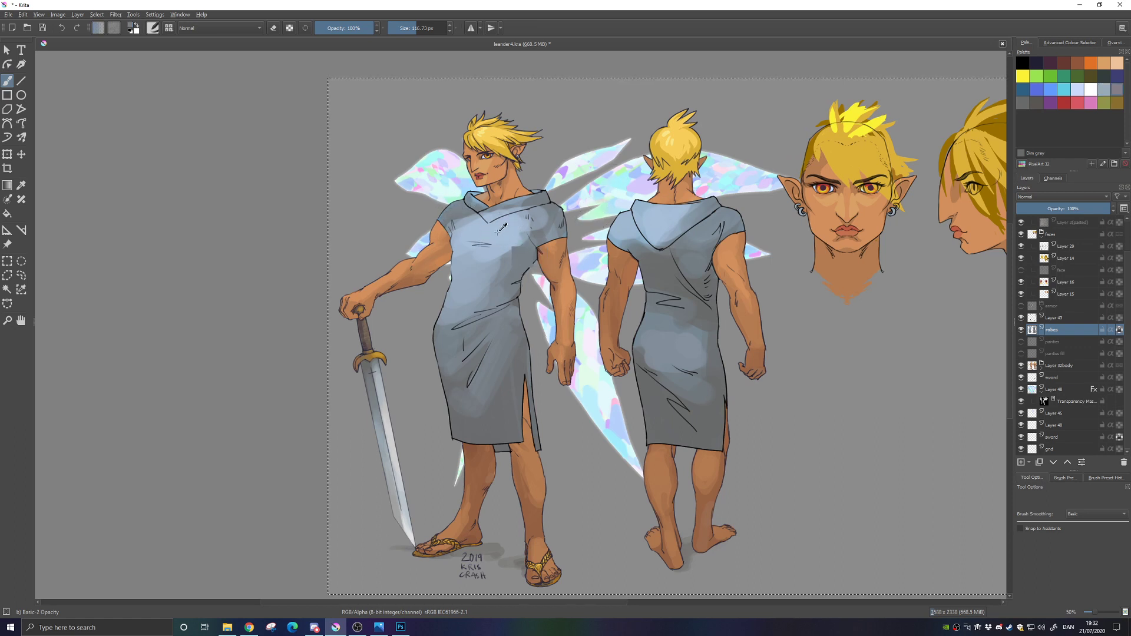
ctrl+click(726, 216)
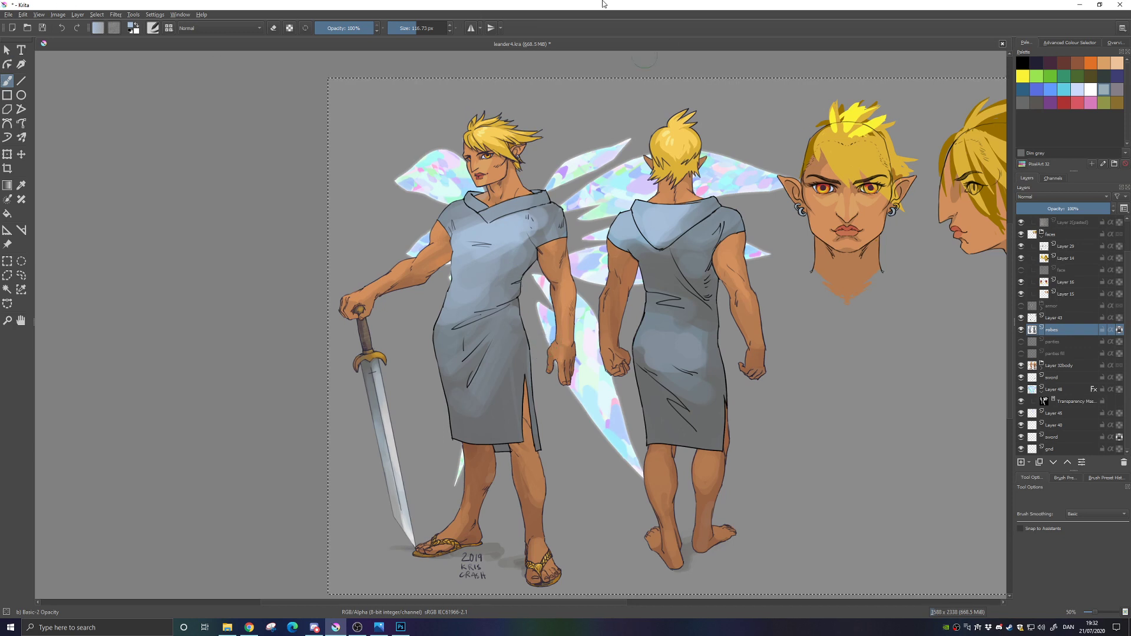
key(ctrl+shift+a)
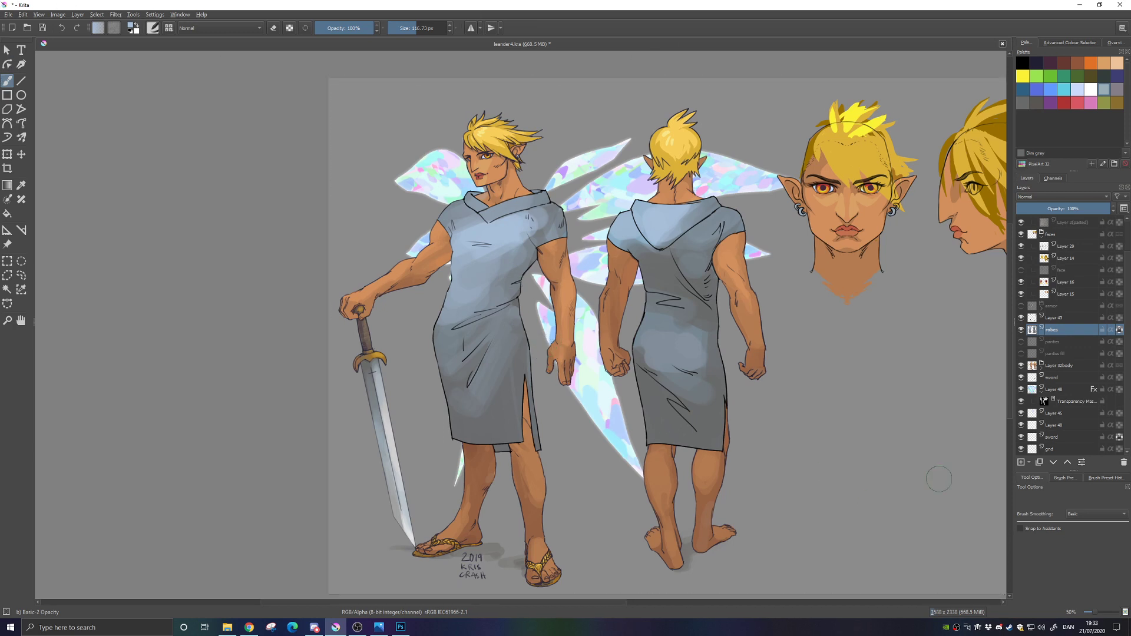
Reduce the brush to about 34 px and blend sampled light blue into the front robe's upper chest
key(alt+Tab)
ctrl+click(508, 247)
click(406, 28)
ctrl+click(543, 216)
key(alt+Tab)
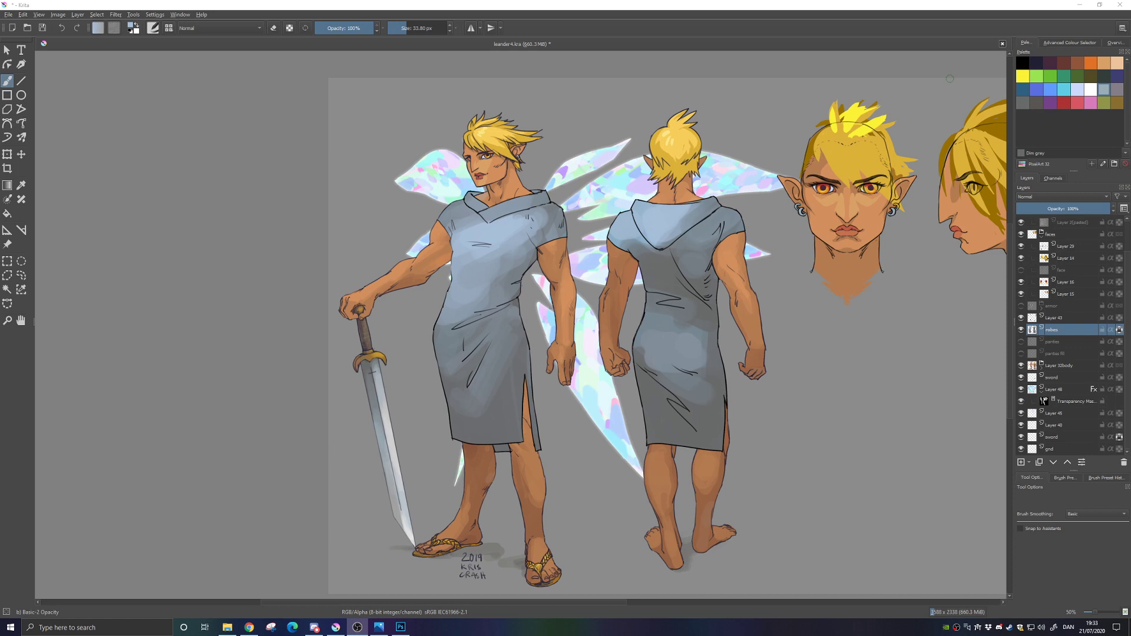
key(alt+Tab)
key(alt+Tab)
key(alt+Tab)
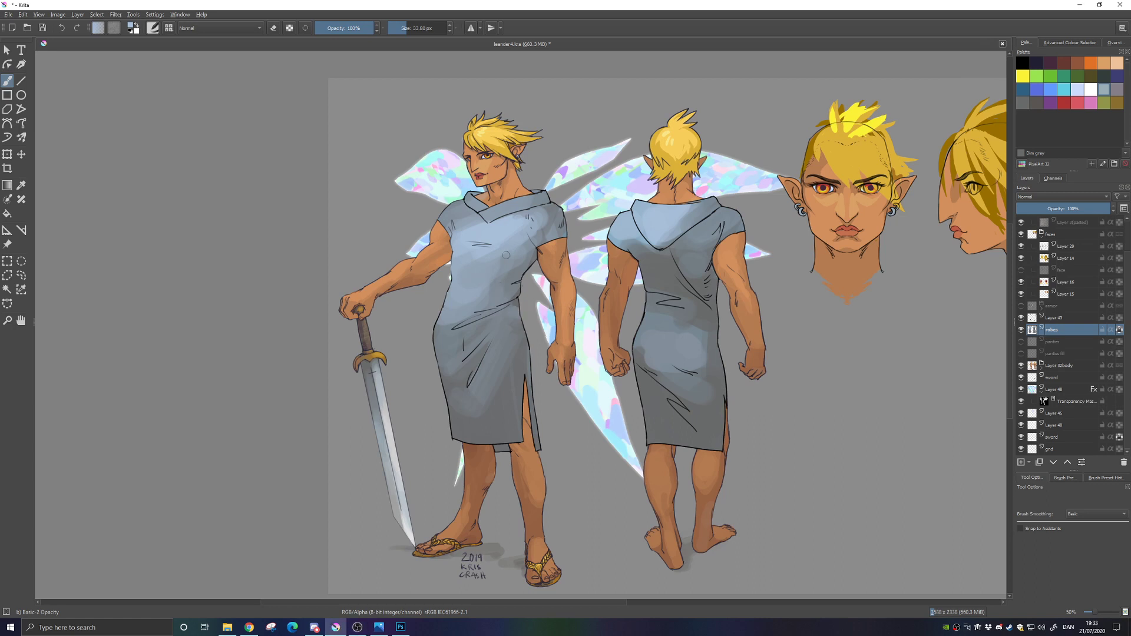
mouse_move(488, 218)
mouse_down()
mouse_move(522, 203)
mouse_move(461, 217)
mouse_up()
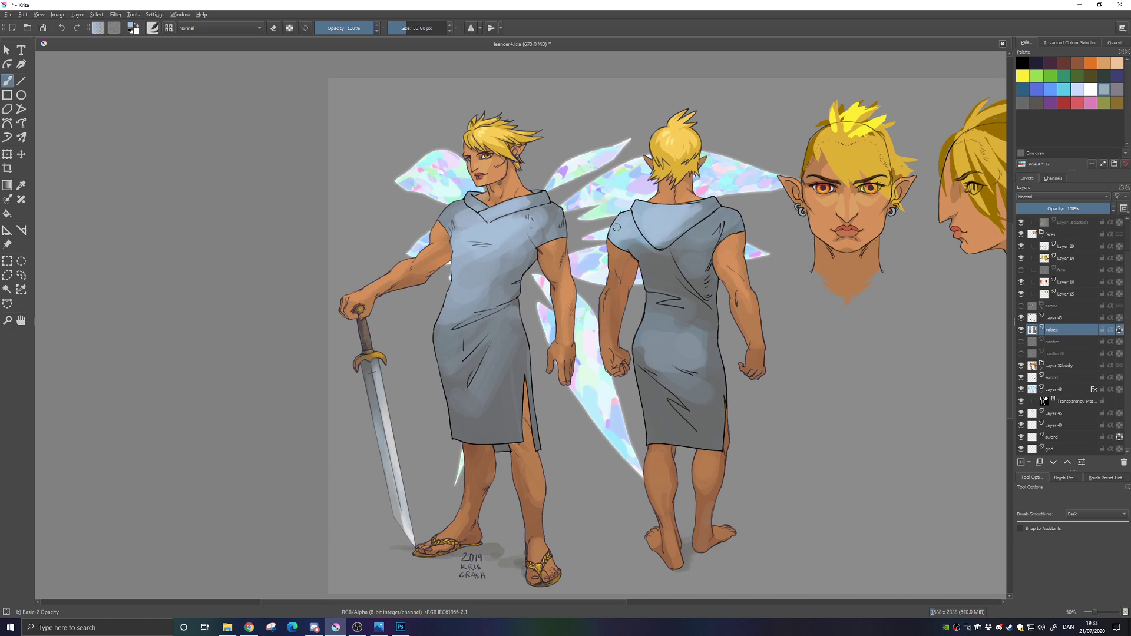
Blend sampled blue-grey tones into the back robe's shoulder, hood edge and waist
mouse_move(617, 227)
mouse_down()
mouse_move(626, 242)
mouse_move(644, 238)
mouse_up()
ctrl+click(718, 263)
ctrl+click(675, 291)
mouse_move(655, 249)
mouse_down()
mouse_move(643, 243)
mouse_move(687, 239)
mouse_up()
ctrl+click(724, 259)
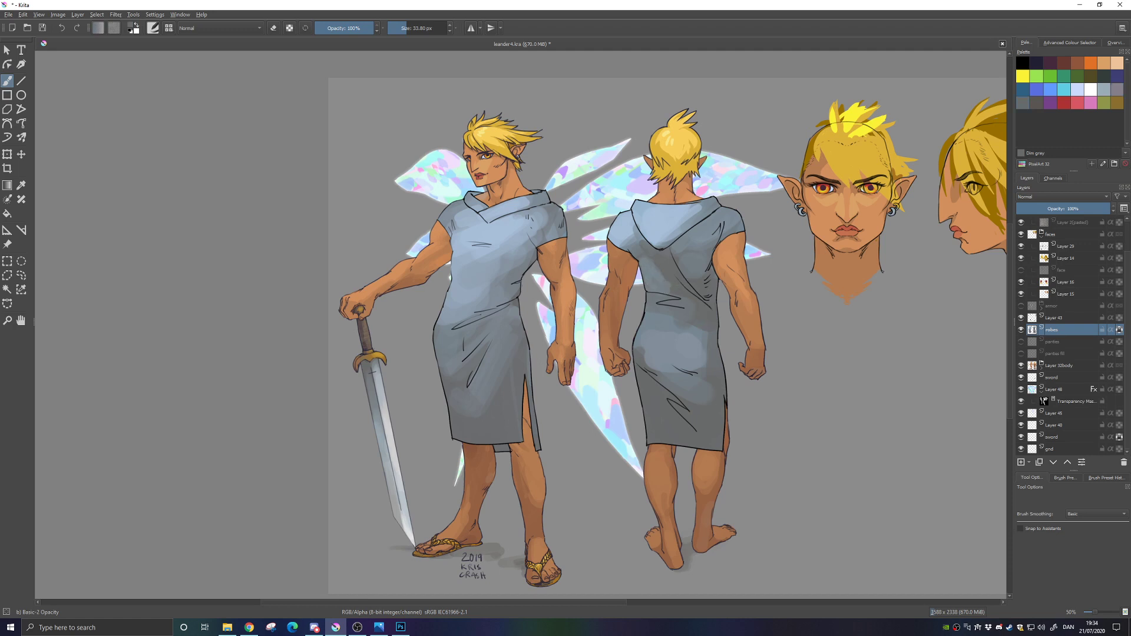
ctrl+click(652, 280)
ctrl+click(673, 324)
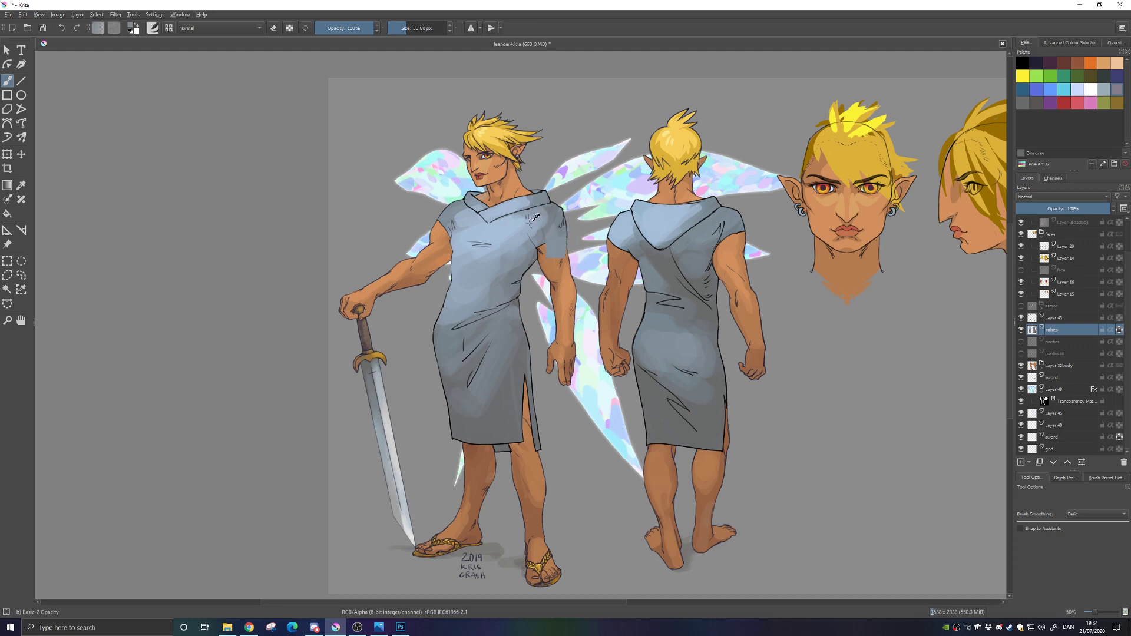
Smooth the back robe's seat and lower waist with sampled light blue and grey-blue
ctrl+click(495, 221)
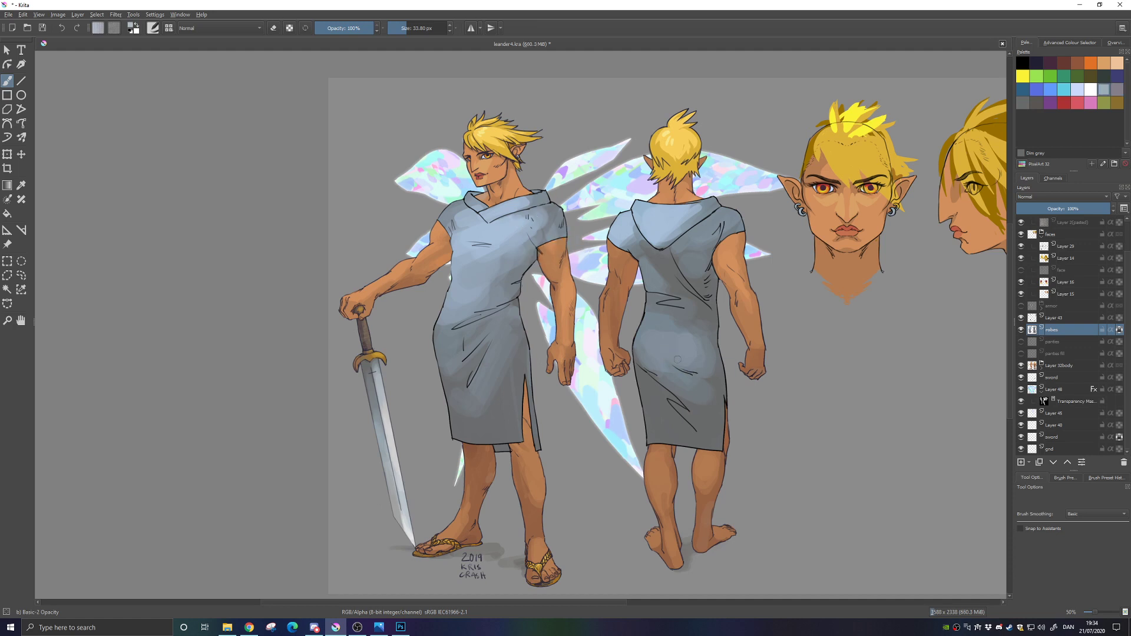
click(682, 348)
ctrl+click(654, 344)
drag(672, 307, 684, 307)
click(698, 320)
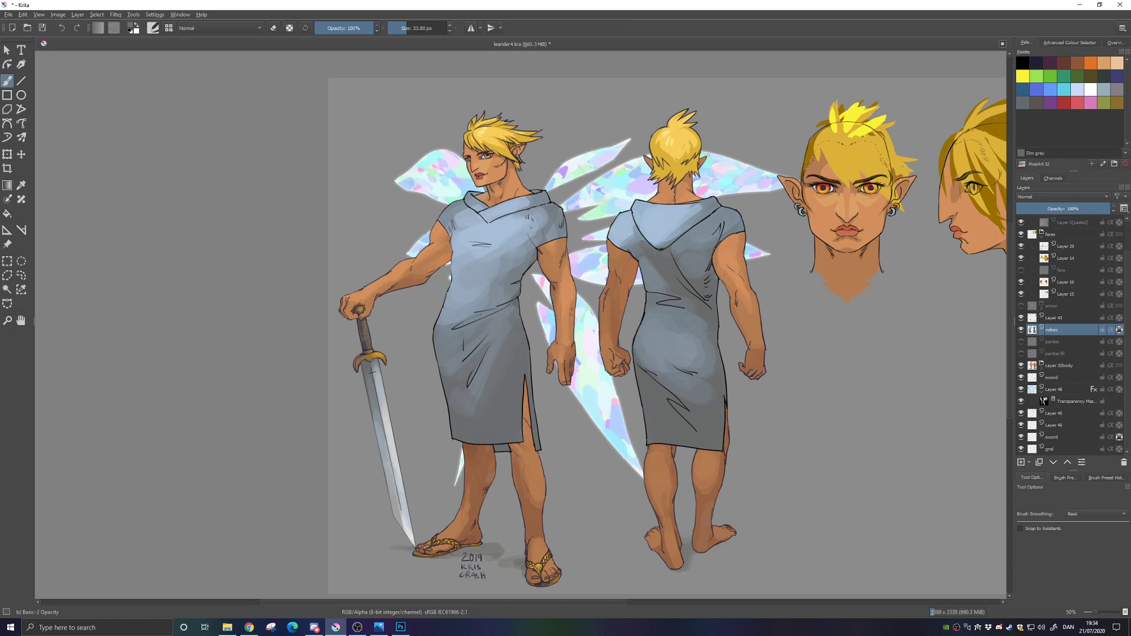
Refine the shading on the front robe's chest, side and sleeve with blue tones sampled from the robe
ctrl+click(496, 327)
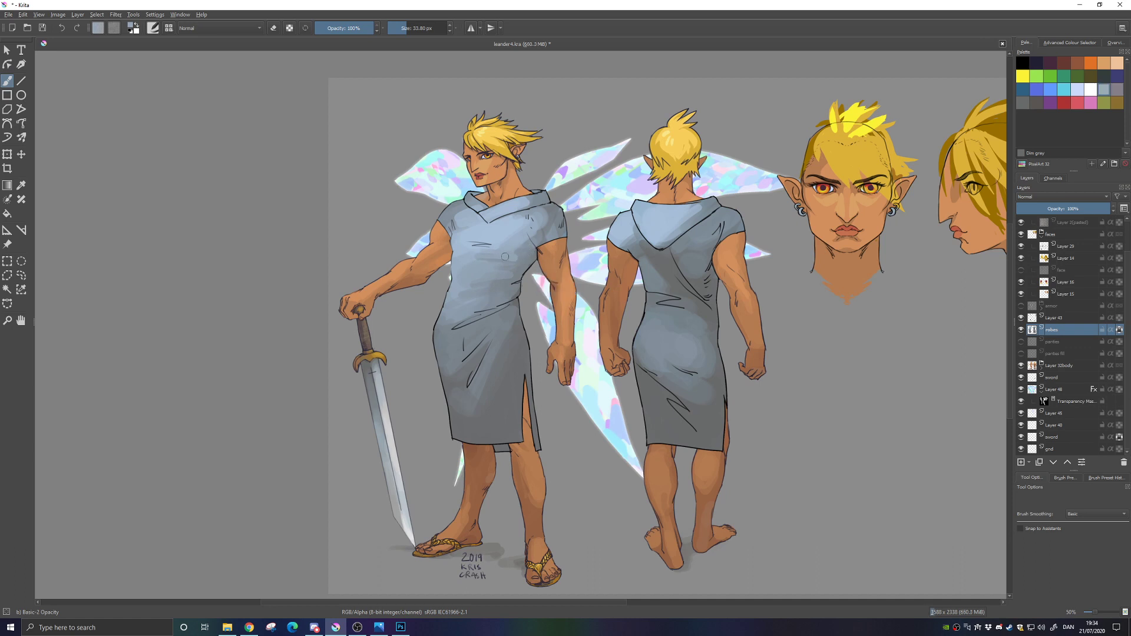
mouse_move(516, 247)
mouse_down()
mouse_move(483, 246)
mouse_move(524, 251)
mouse_up()
ctrl+click(530, 263)
ctrl+click(551, 233)
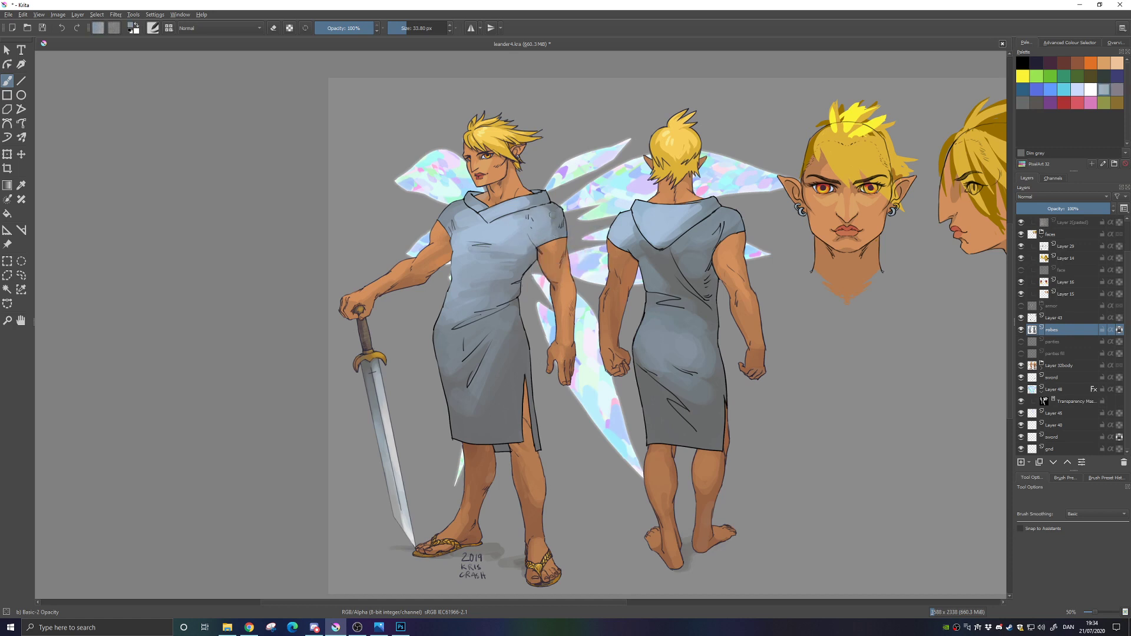
drag(552, 234, 544, 212)
ctrl+click(488, 230)
drag(483, 247, 528, 249)
ctrl+click(518, 254)
Temporarily lower the robes layer's opacity to check the body underneath, and restore it to 100%
click(1067, 208)
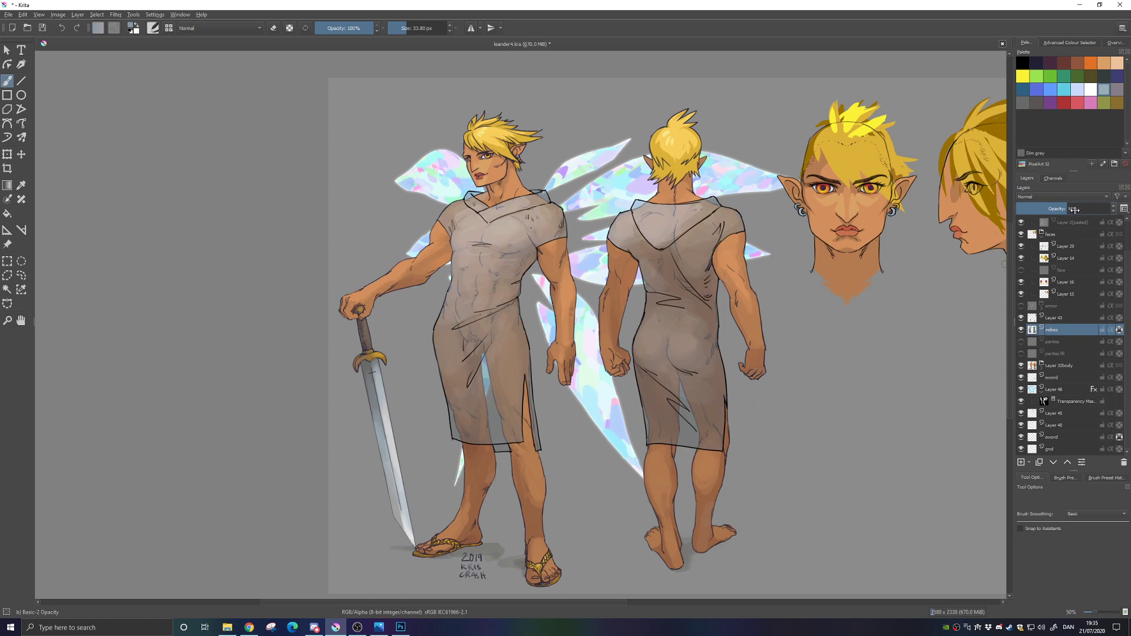
drag(1072, 207, 1116, 208)
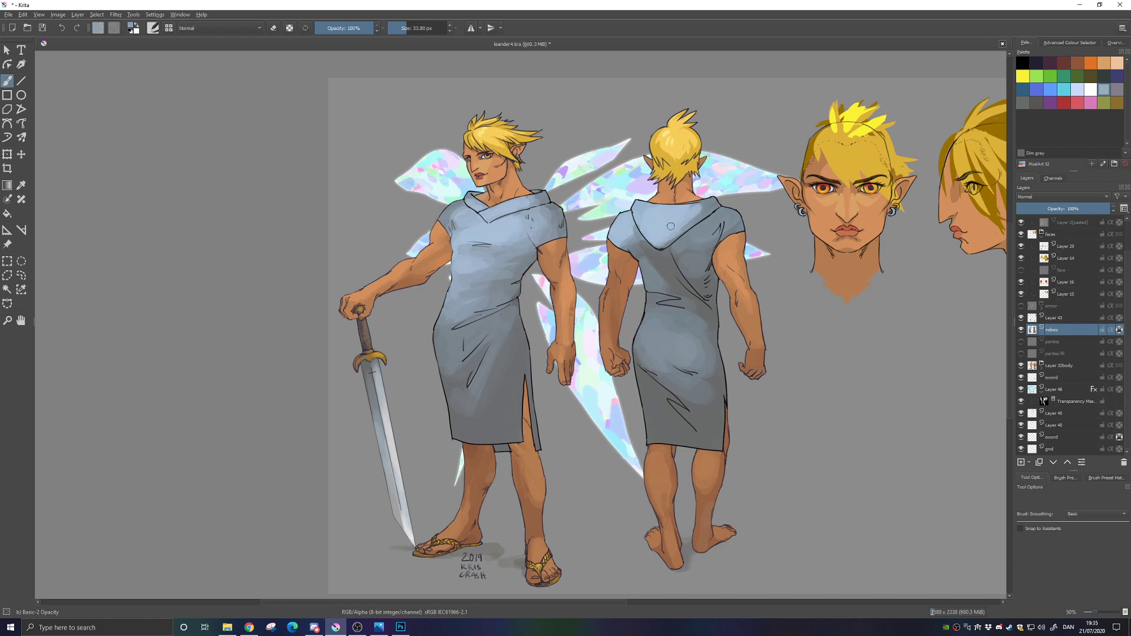
Touch up the back robe's hood with blue tones sampled around its edge
mouse_move(692, 213)
mouse_down()
mouse_move(659, 241)
mouse_move(695, 211)
mouse_up()
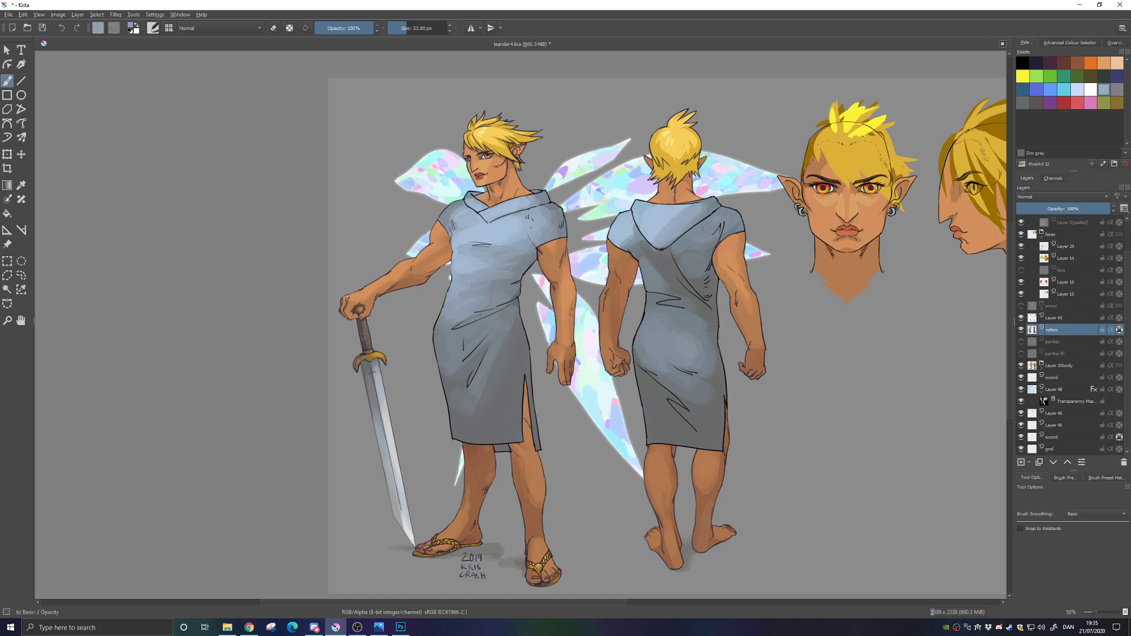
ctrl+click(658, 244)
ctrl+click(647, 223)
ctrl+click(645, 252)
Expand the body layer group and toggle Layer 28's visibility to check which layer holds the front figure's hair colour
click(1068, 248)
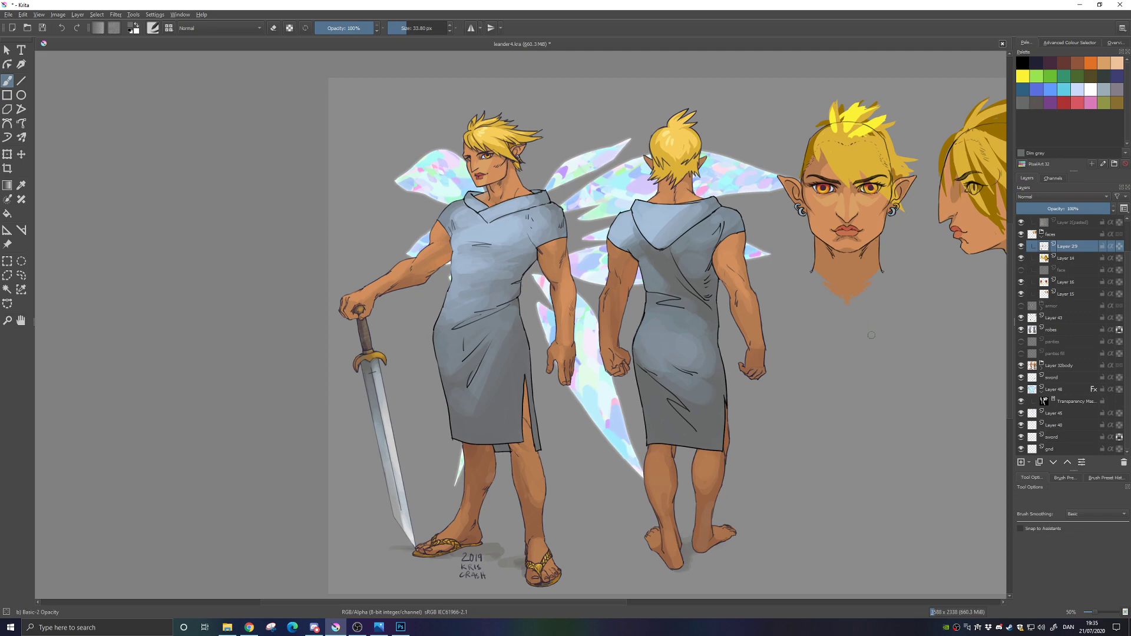
drag(889, 318, 707, 402)
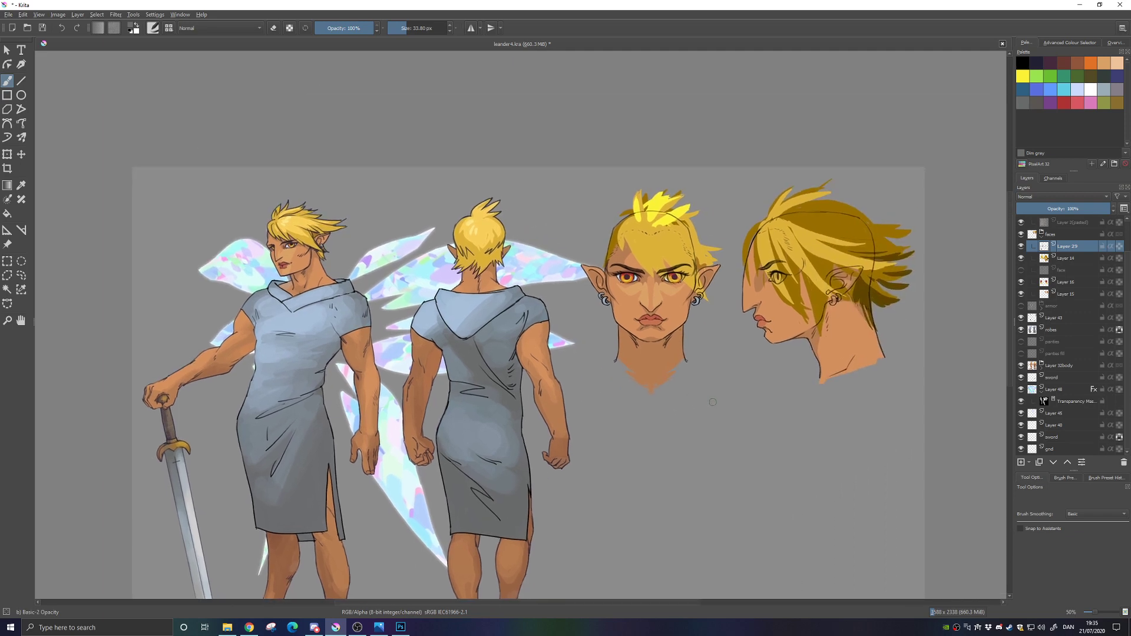
scroll(618, 391, up, 2)
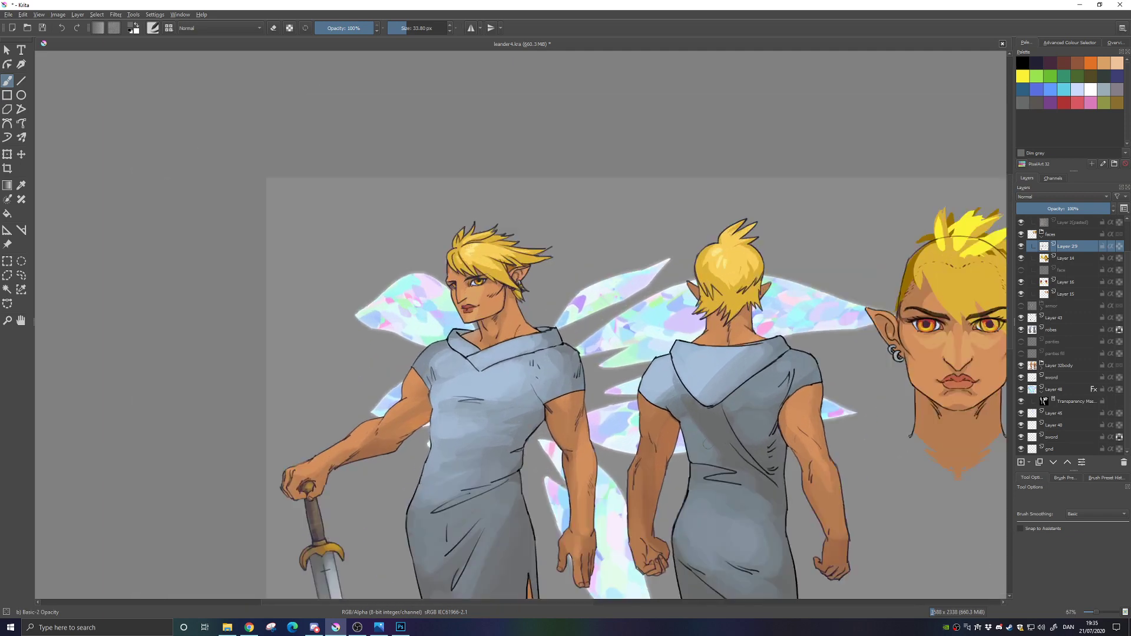
scroll(707, 445, up, 3)
scroll(903, 412, up, 3)
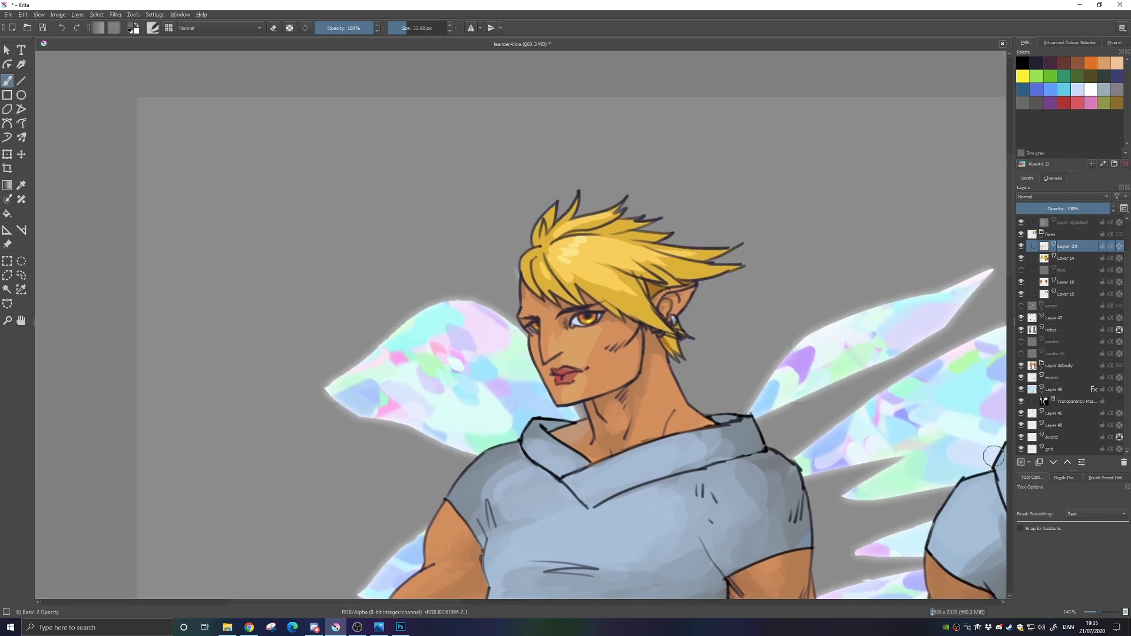
click(1042, 366)
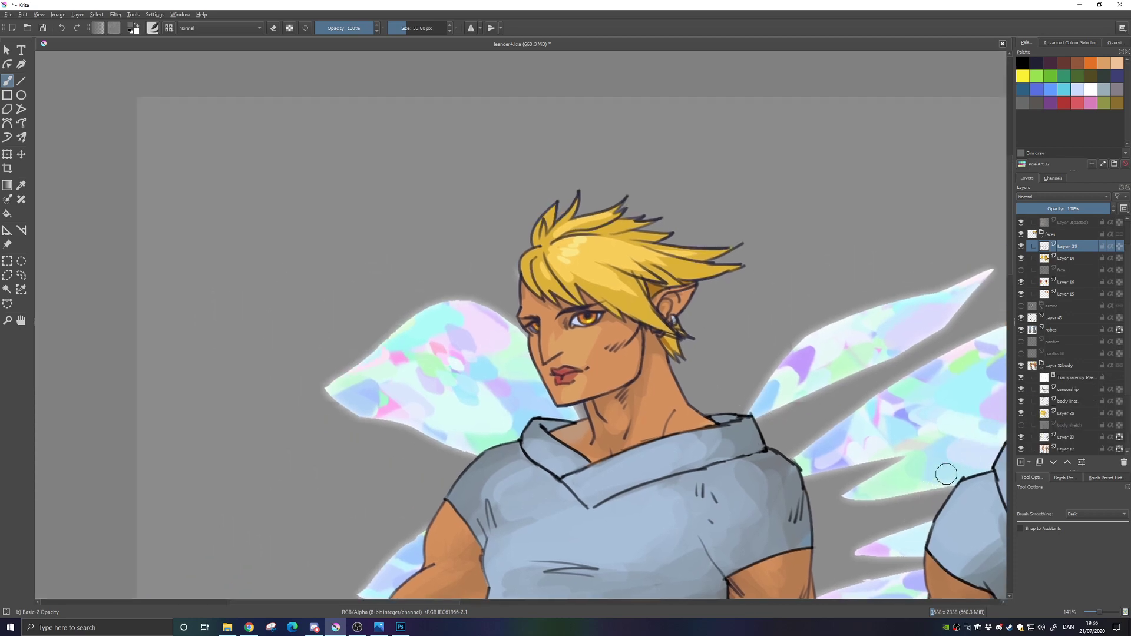
scroll(1116, 377, down, 2)
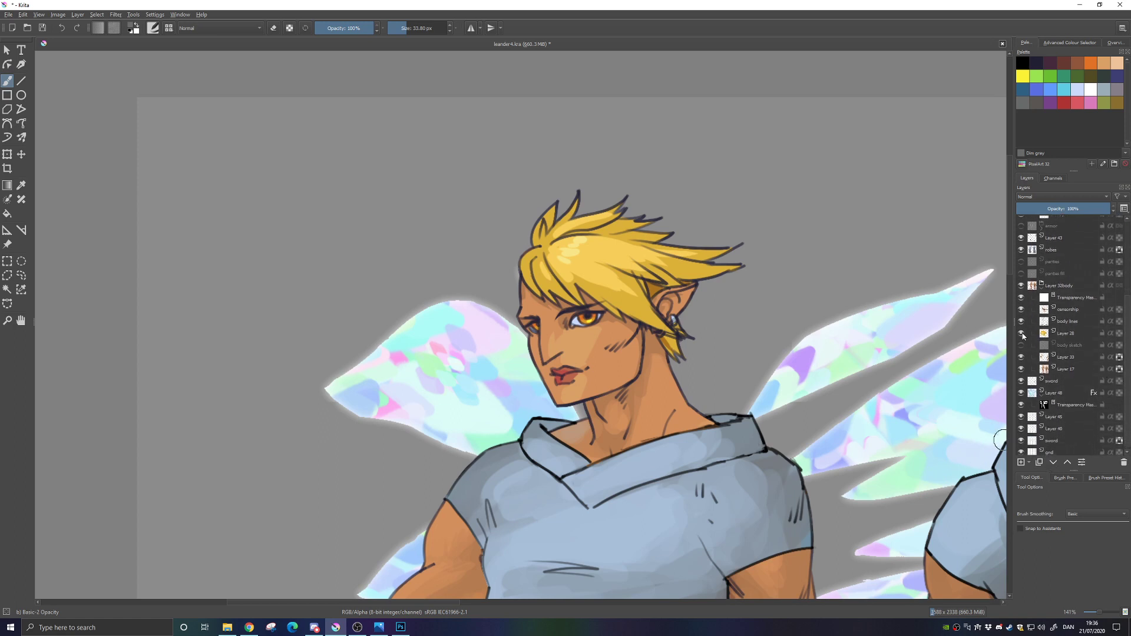
click(1021, 333)
click(1021, 333)
click(1064, 334)
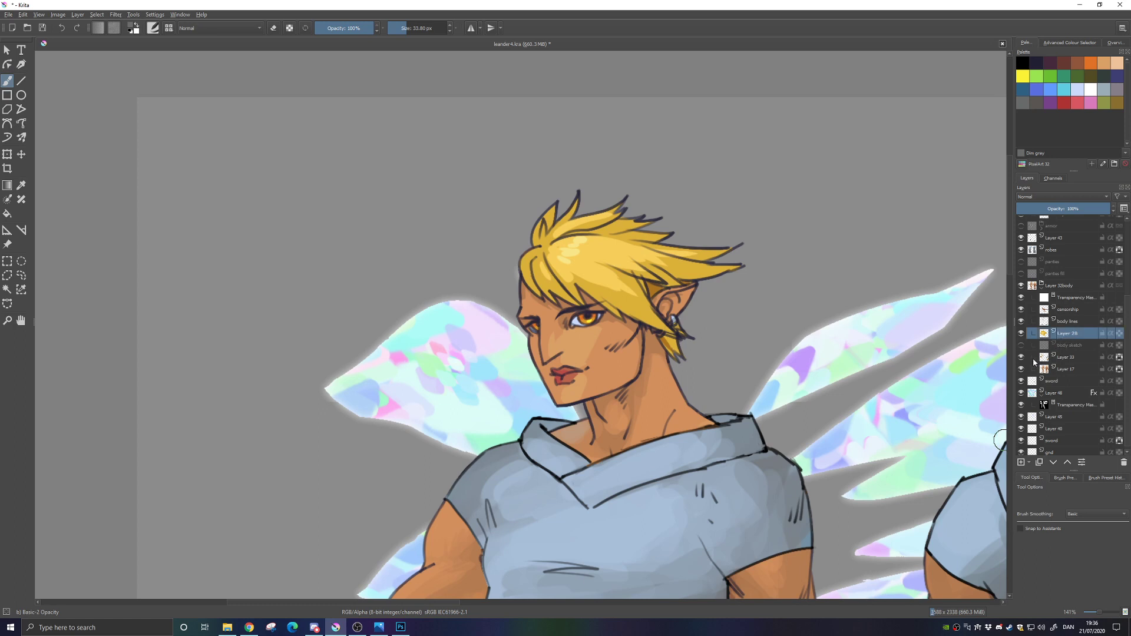
click(1021, 333)
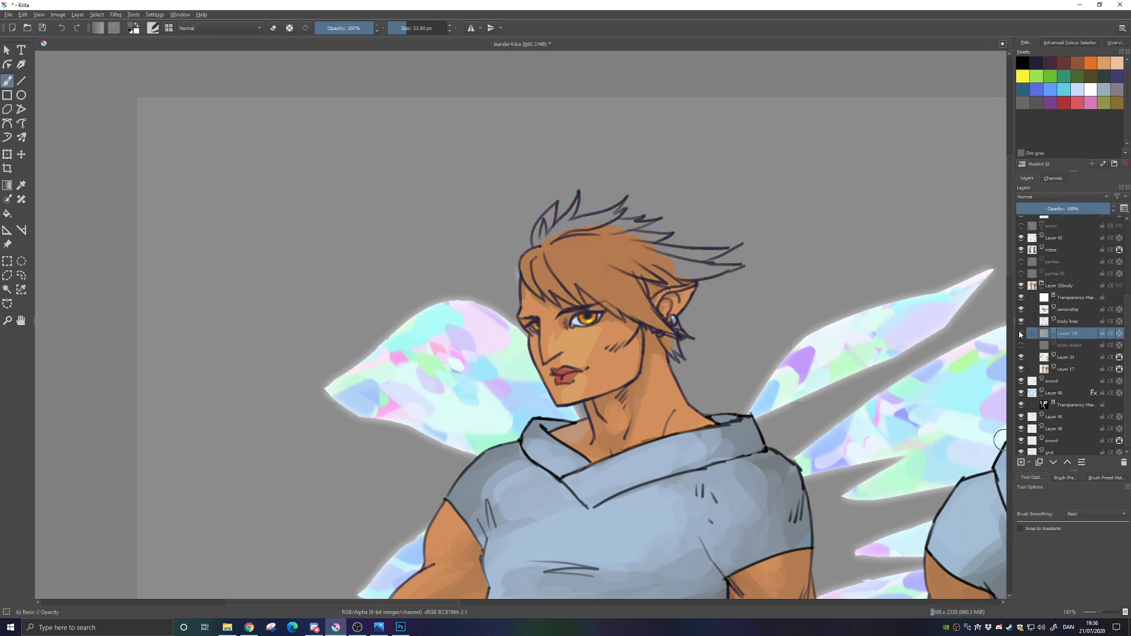
click(1021, 333)
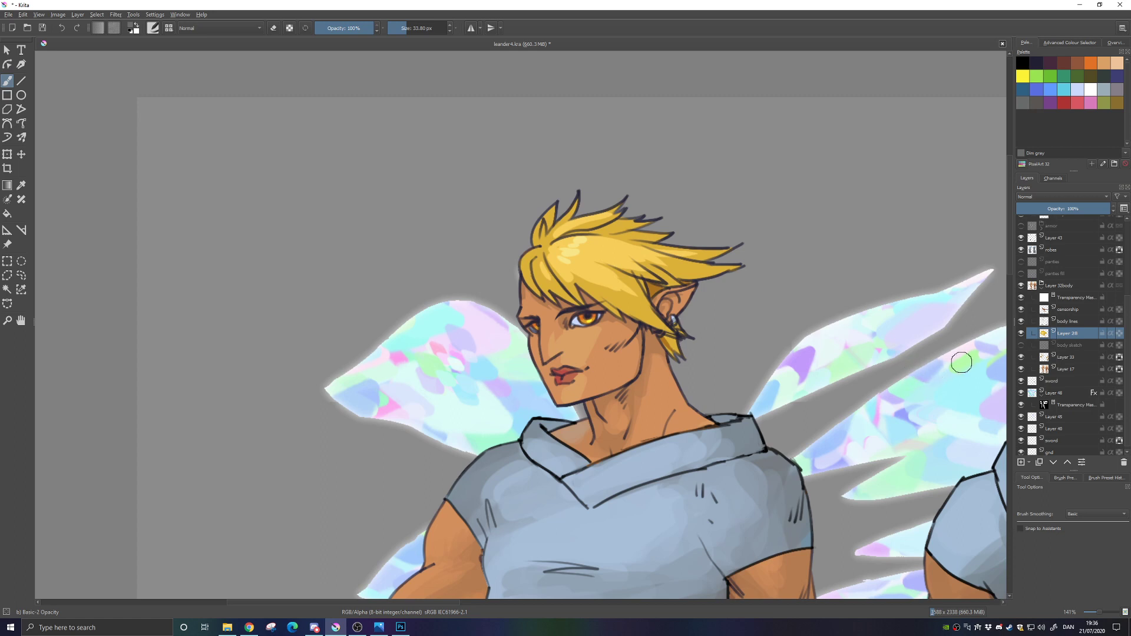
Add a layer above the body lines and set up the Basic-6 Details brush at 7.50 px in dark Valhalla
click(1062, 324)
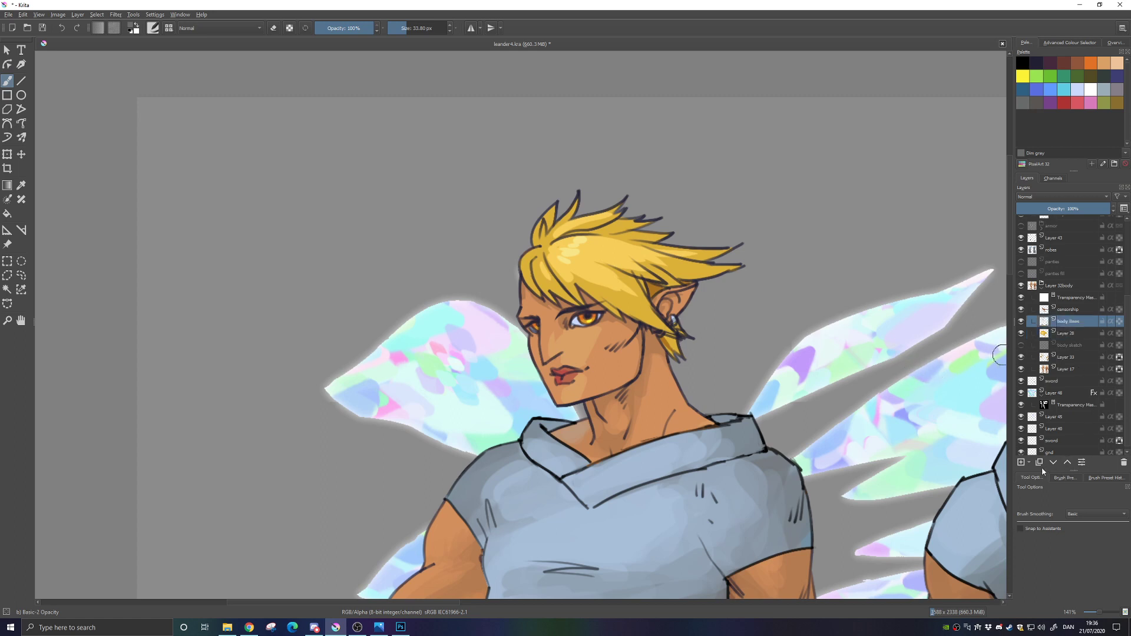
click(1021, 462)
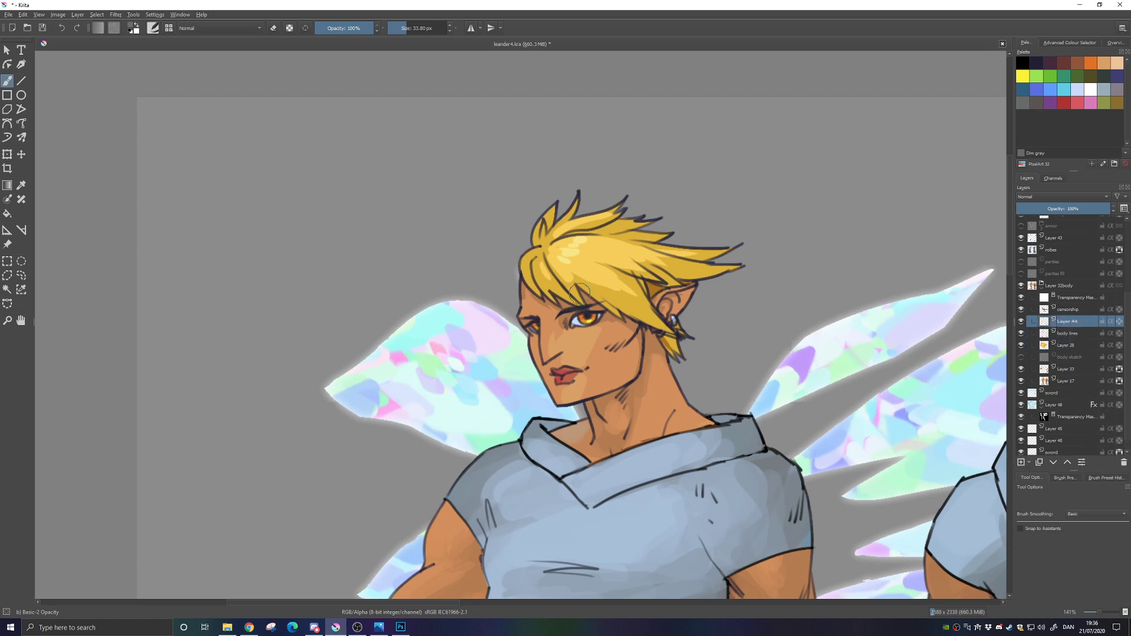
right_click(580, 259)
click(635, 281)
drag(760, 201, 854, 239)
key(ctrl+z)
click(1036, 63)
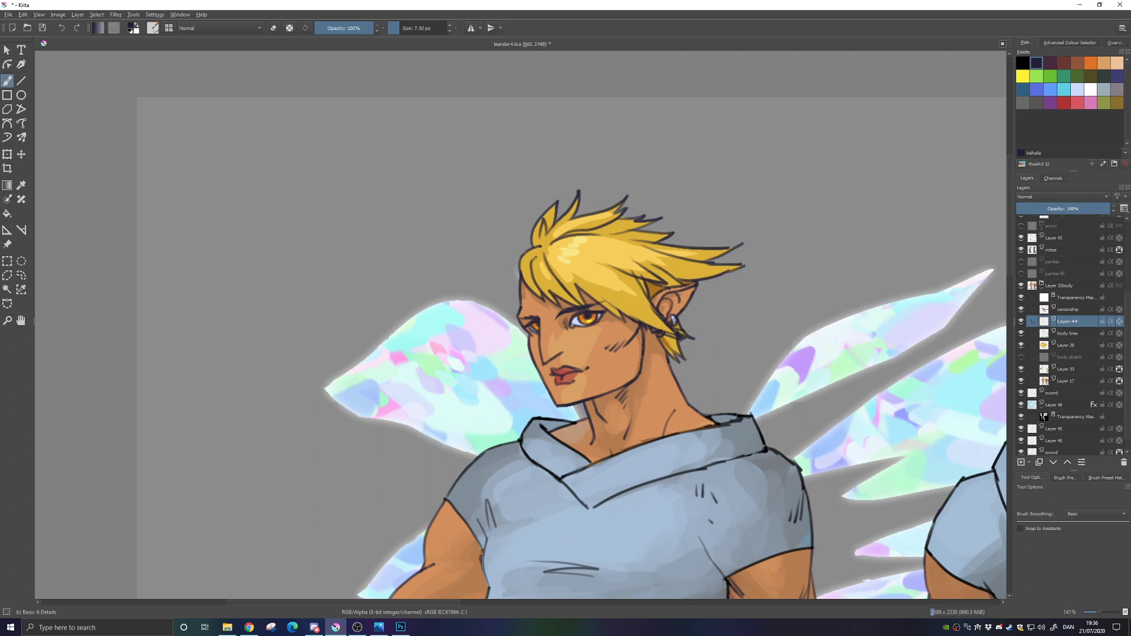
Sketch a short curved hair strand outside the front figure's hairline, above the forehead
mouse_move(523, 254)
mouse_down()
mouse_move(516, 220)
mouse_move(528, 297)
mouse_up()
key(ctrl+z)
drag(796, 330, 189, 359)
drag(412, 347, 161, 357)
mouse_move(604, 333)
mouse_down()
mouse_move(210, 331)
mouse_move(803, 342)
mouse_up()
drag(225, 352, 853, 341)
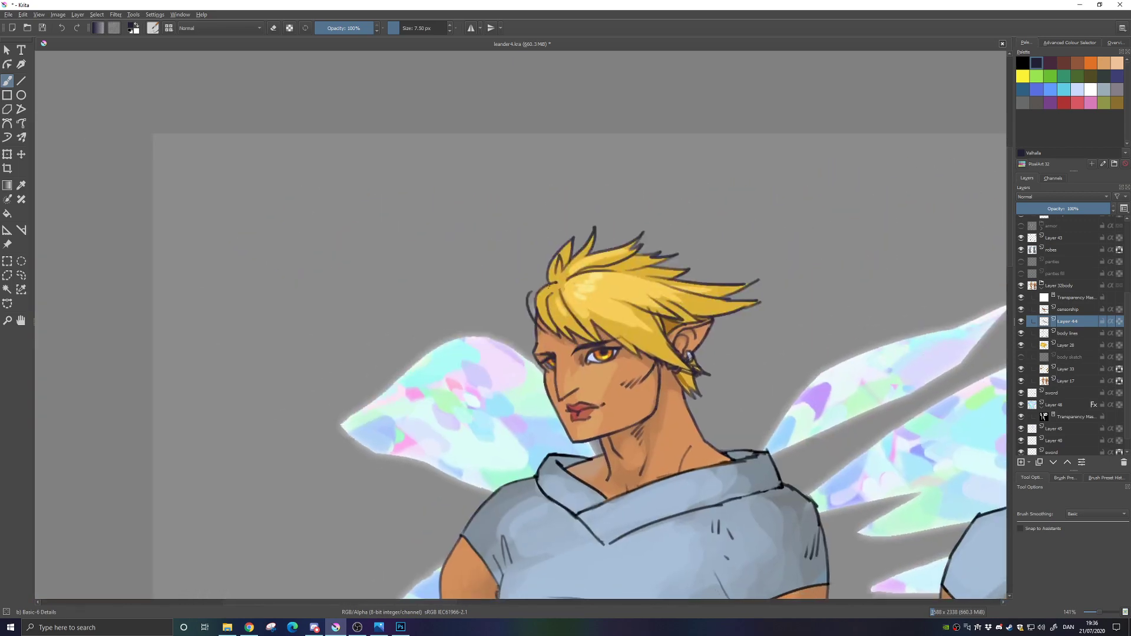
Draw additional spiky hair strands rising from the front of the front figure's hair, undoing the unsatisfactory strokes
drag(540, 283, 527, 324)
drag(529, 285, 526, 259)
key(ctrl+z)
drag(526, 309, 532, 324)
mouse_move(536, 286)
mouse_down()
mouse_move(512, 269)
mouse_move(524, 249)
mouse_move(548, 270)
mouse_move(526, 253)
mouse_up()
key(ctrl+z)
key(ctrl+z)
mouse_move(526, 252)
mouse_down()
mouse_move(573, 286)
mouse_move(547, 277)
mouse_move(547, 218)
mouse_up()
key(ctrl+z)
key(ctrl+z)
mouse_move(527, 281)
mouse_down()
mouse_move(546, 228)
mouse_move(549, 263)
mouse_up()
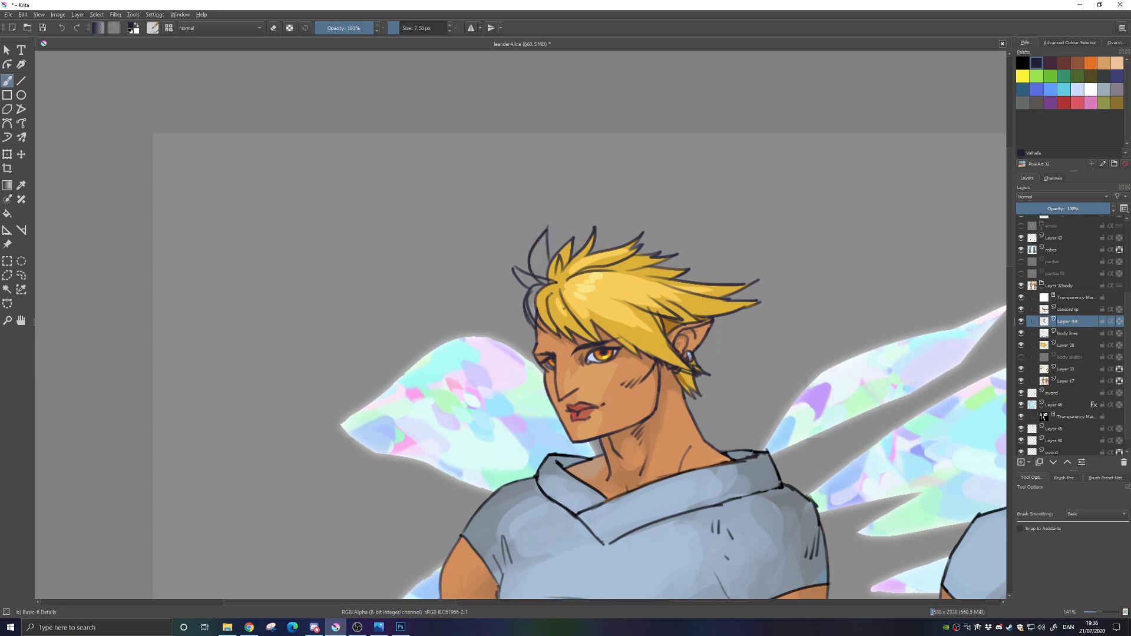
mouse_move(578, 405)
mouse_down()
mouse_move(571, 384)
mouse_move(526, 363)
mouse_move(544, 318)
mouse_move(487, 342)
mouse_up()
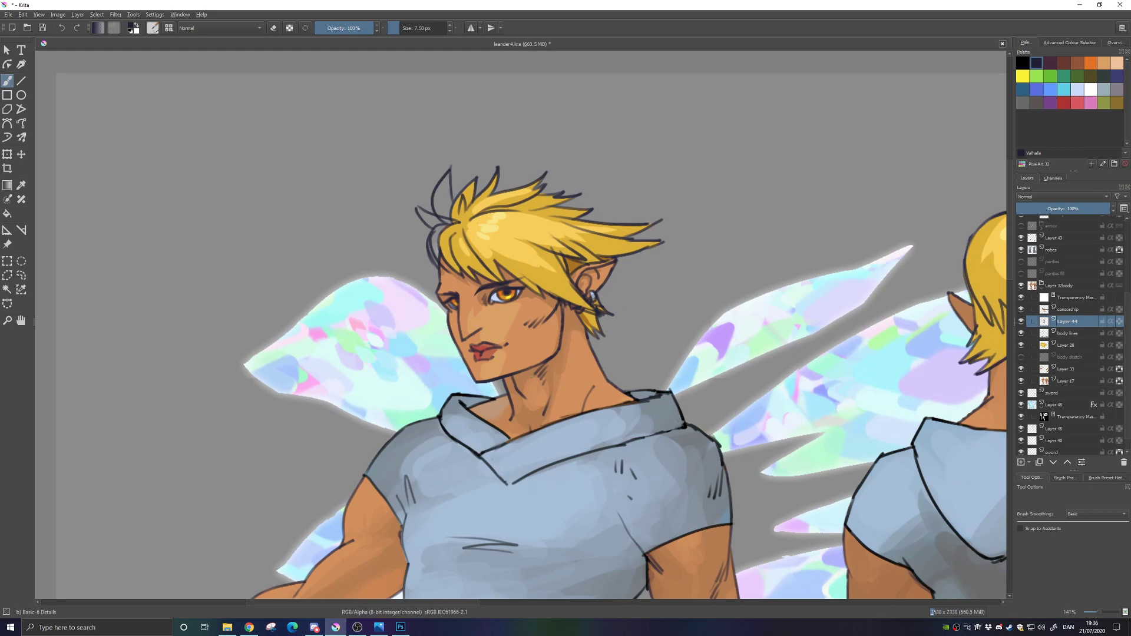
click(1048, 345)
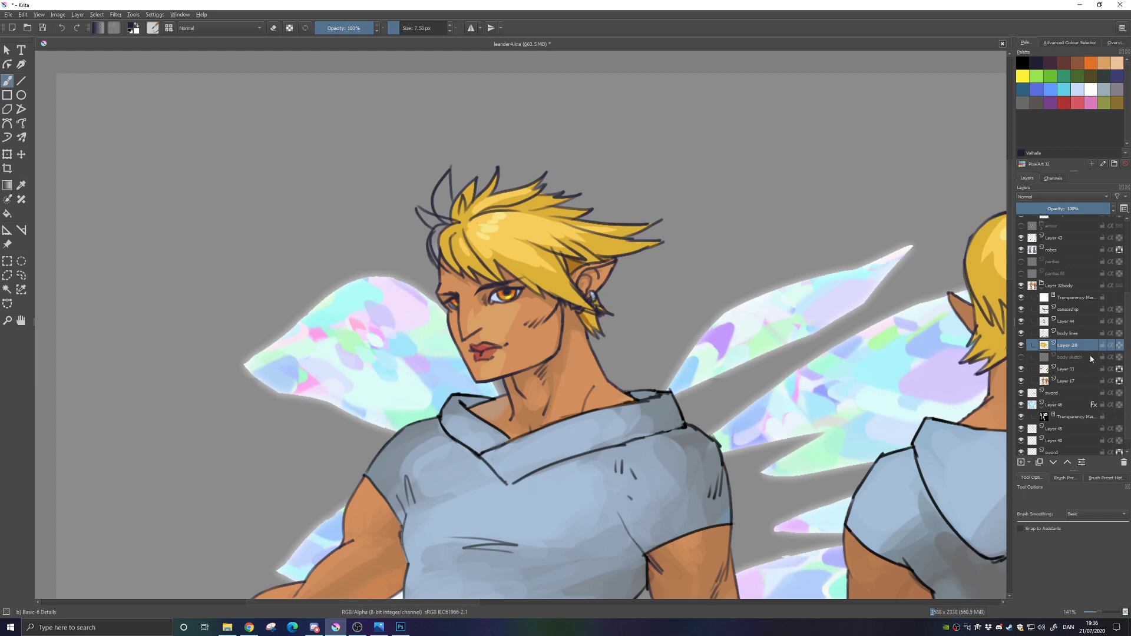
click(1072, 323)
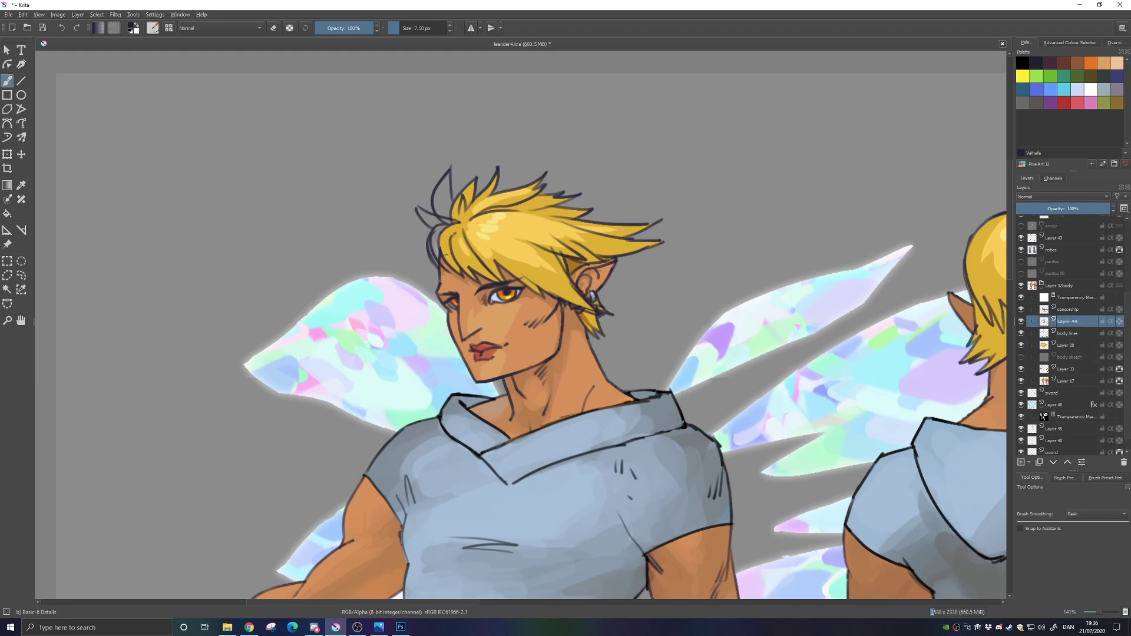
Merge the new strand layer into the body lines layer and erase overlapping lines where the strands meet the front figure's hair
drag(441, 257, 447, 273)
key(shift+Delete)
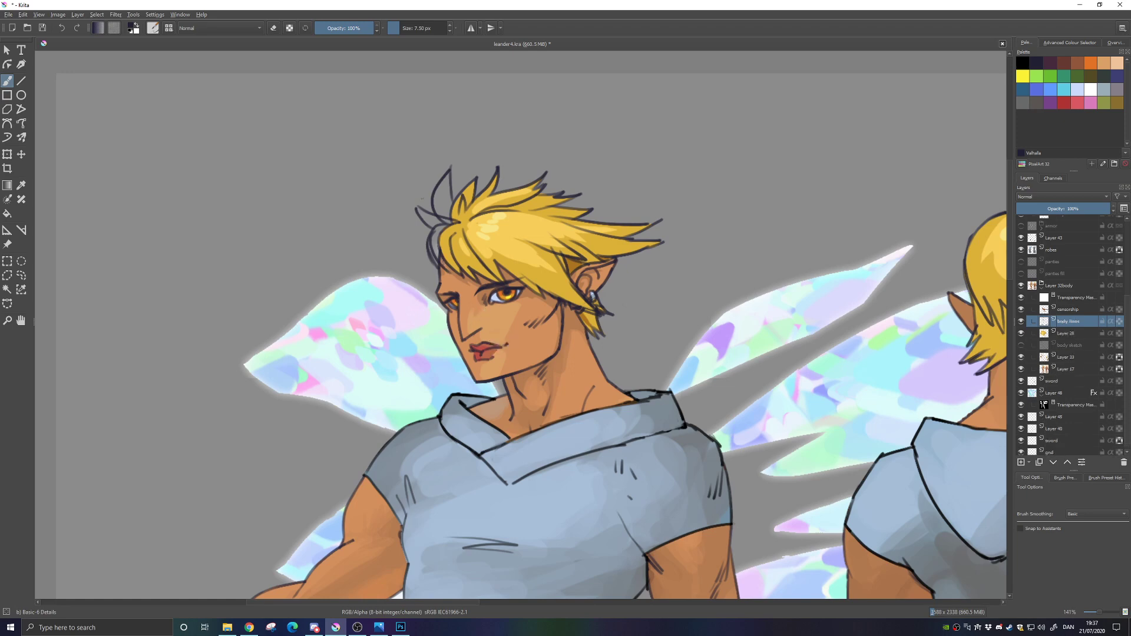
key(e)
key(plus)
key(plus)
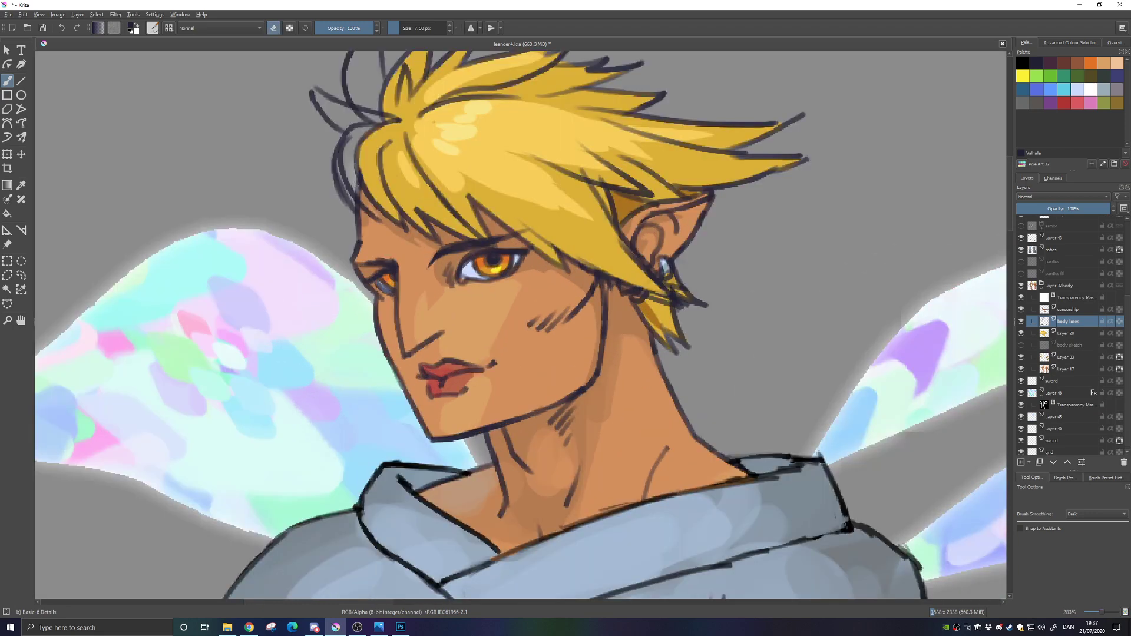
drag(359, 182, 409, 268)
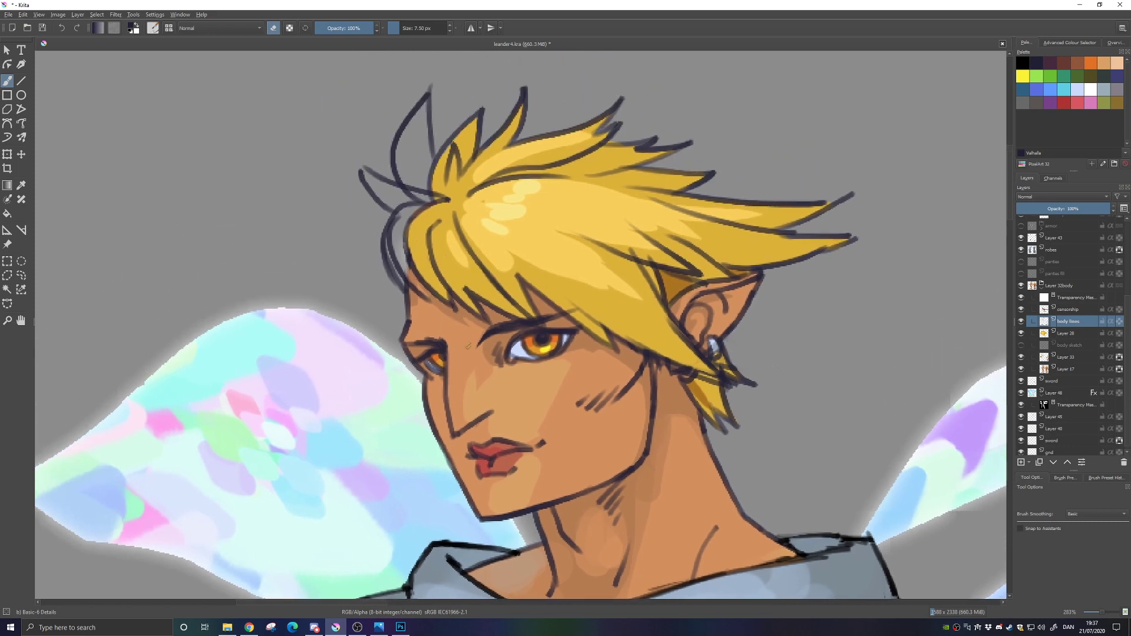
key(e)
key(e)
drag(414, 196, 406, 194)
mouse_move(439, 197)
mouse_down()
mouse_move(434, 189)
mouse_move(448, 192)
mouse_move(432, 198)
mouse_up()
key(ctrl+z)
drag(543, 289, 580, 321)
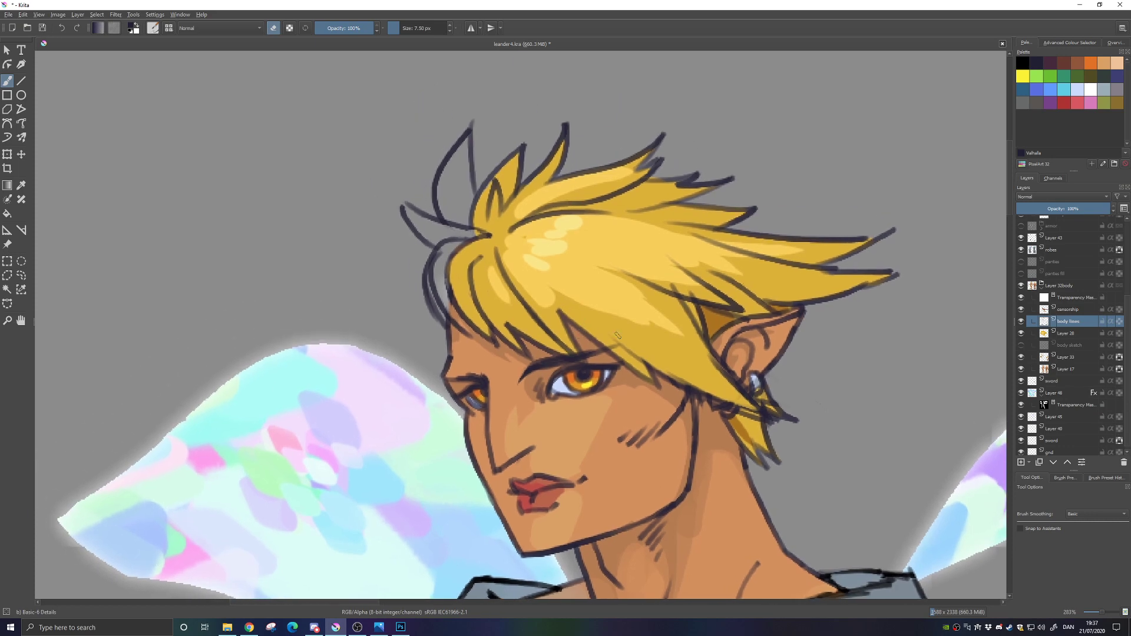
On Layer 28, fill the front figure's new hair strands with the sampled hair yellow using the Basic-5 Size brush
click(1051, 334)
right_click(539, 188)
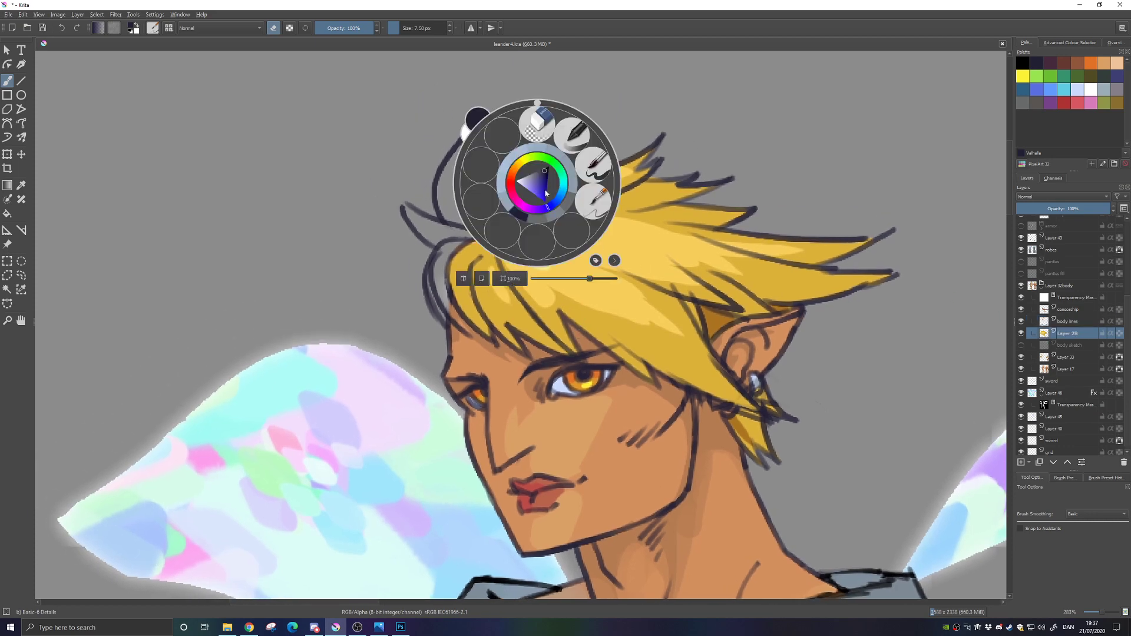
click(601, 171)
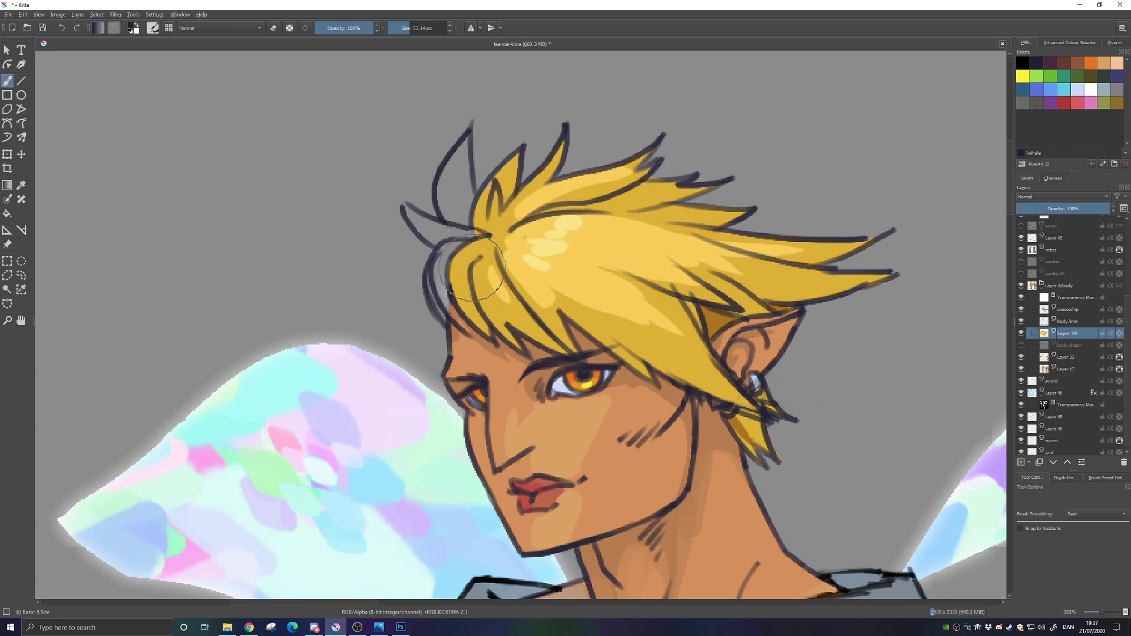
ctrl+click(466, 255)
mouse_move(437, 268)
mouse_down()
mouse_move(448, 304)
mouse_move(454, 251)
mouse_move(437, 256)
mouse_up()
mouse_move(442, 311)
mouse_down()
mouse_move(430, 282)
mouse_move(450, 307)
mouse_up()
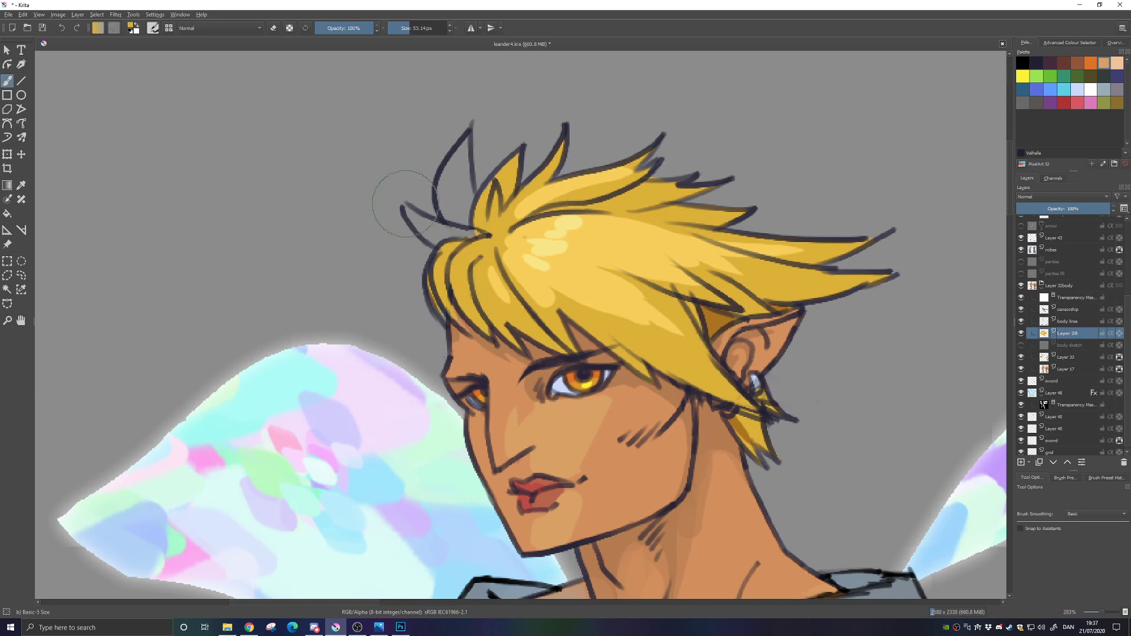
mouse_move(414, 214)
mouse_down()
mouse_move(449, 237)
mouse_move(394, 224)
mouse_move(441, 244)
mouse_move(429, 177)
mouse_move(460, 177)
mouse_move(451, 153)
mouse_move(460, 223)
mouse_move(467, 139)
mouse_move(453, 171)
mouse_move(462, 224)
mouse_move(487, 202)
mouse_up()
drag(684, 375, 611, 327)
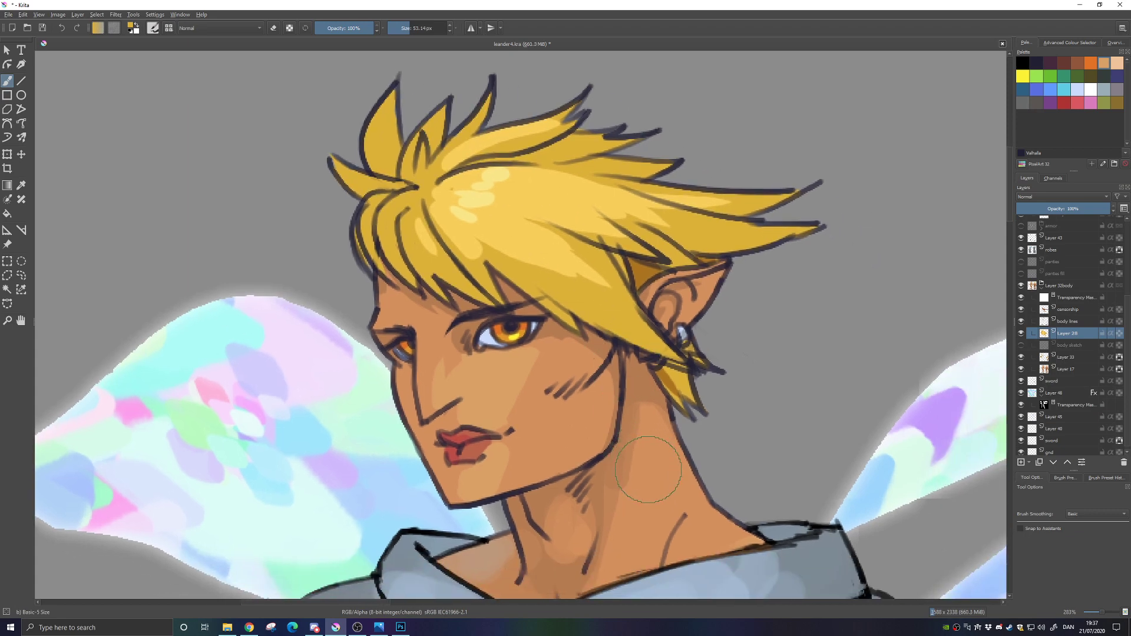
Show the hidden sketch layer in the faces group and toggle Layer 14's visibility to check the head studies' hair colour
scroll(648, 470, down, 3)
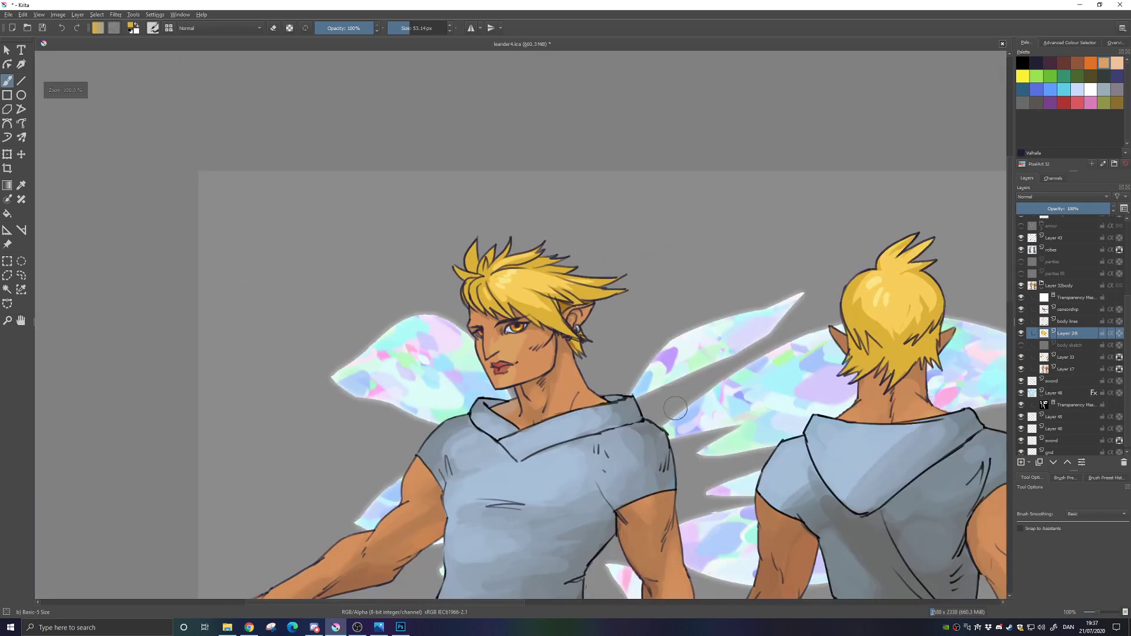
drag(749, 411, 513, 411)
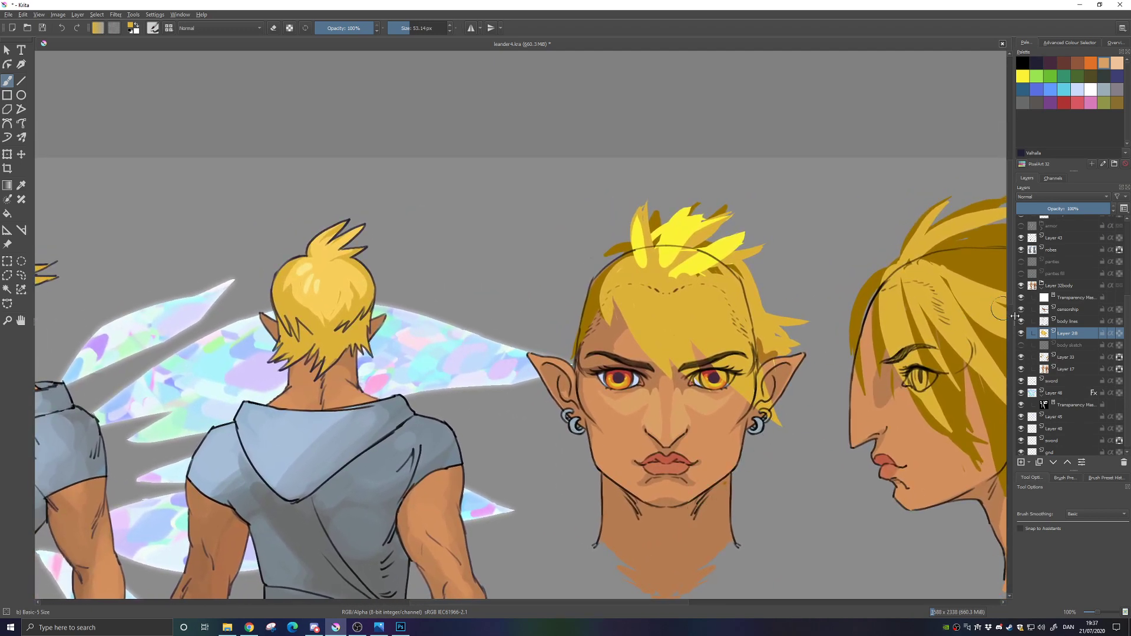
scroll(1125, 314, up, 5)
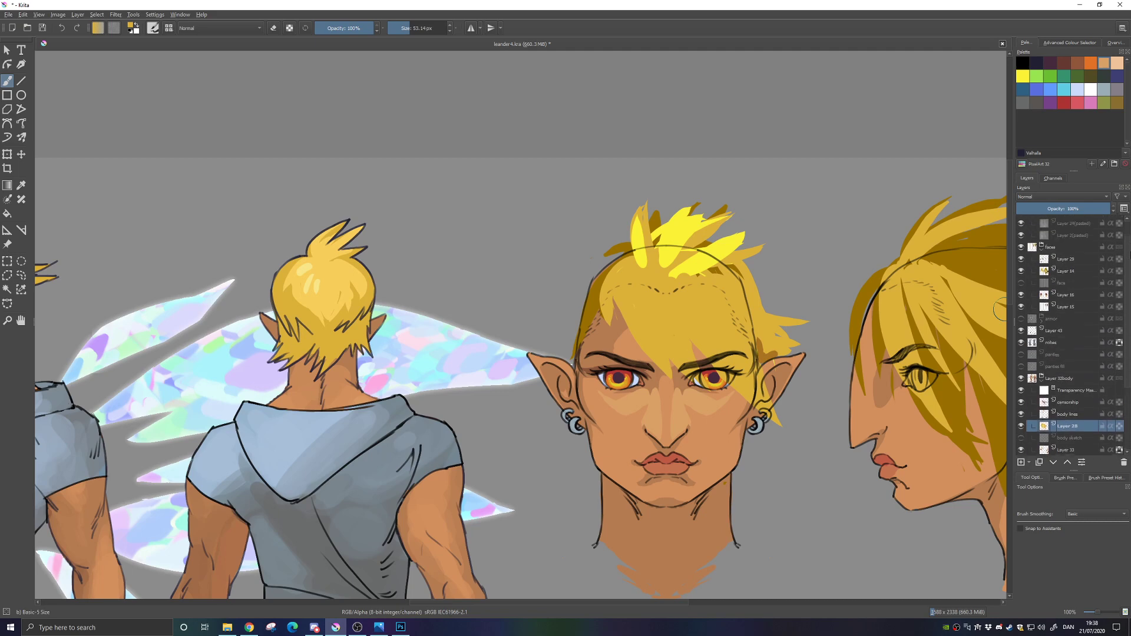
click(1021, 304)
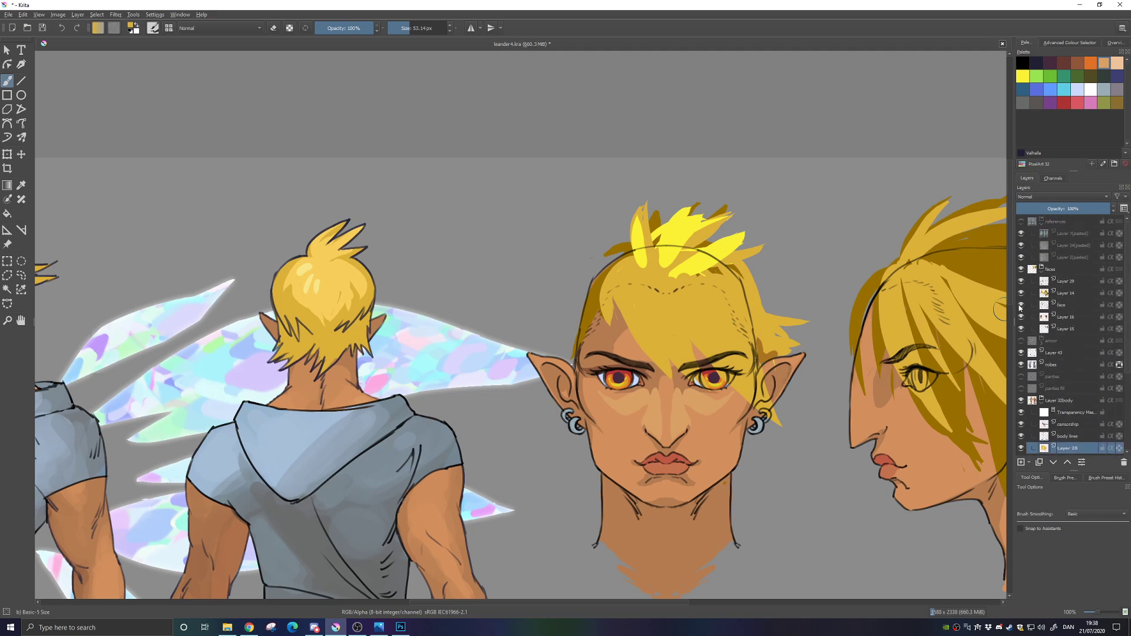
click(1020, 293)
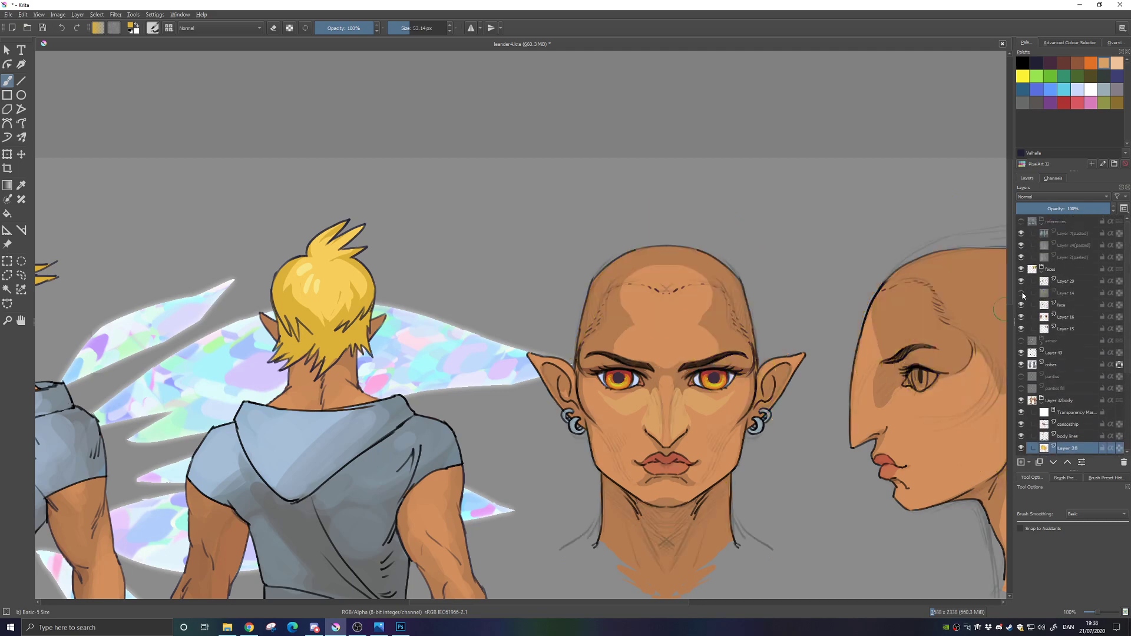
click(1021, 292)
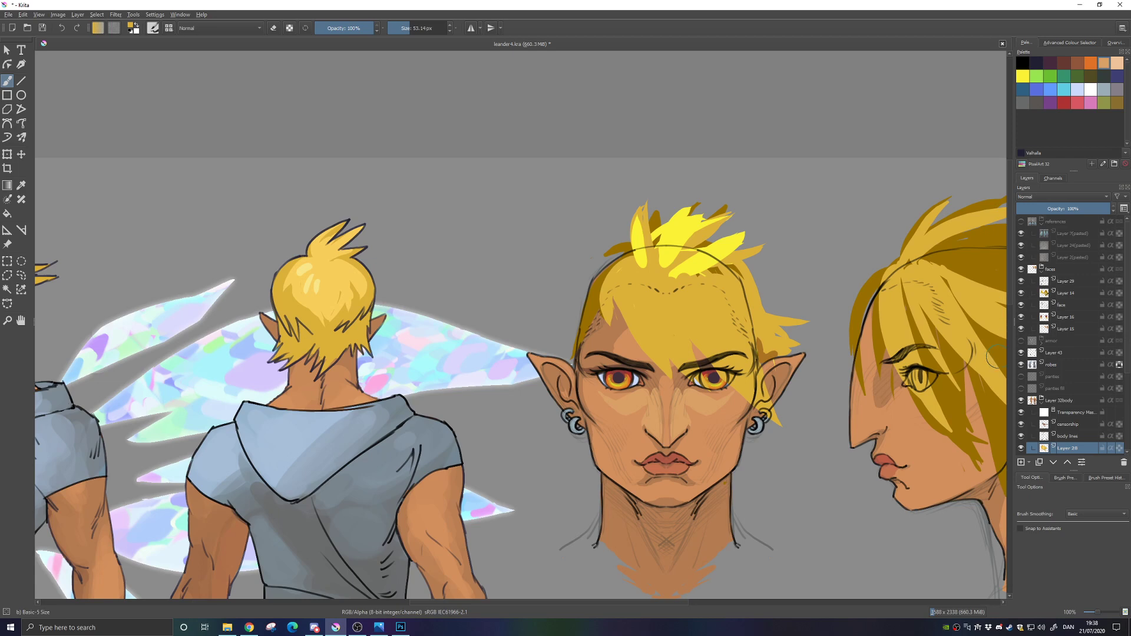
Add a layer above Layer 29 in the faces group and set up the Basic-6 Details brush at 7.50 px in Black
click(1069, 283)
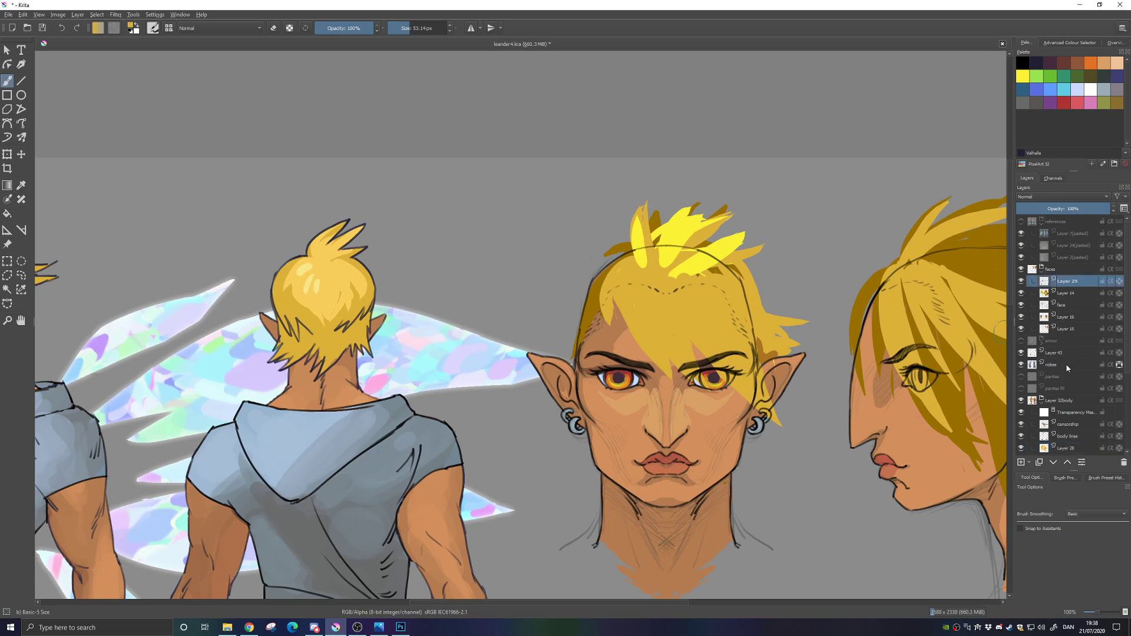
click(1021, 464)
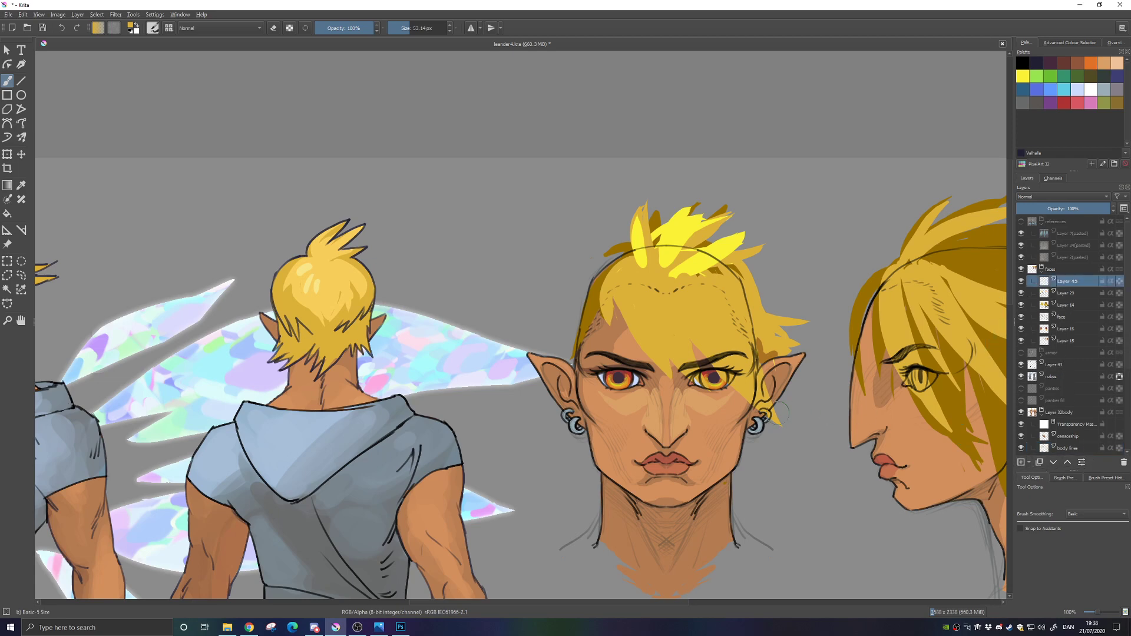
drag(686, 350, 603, 355)
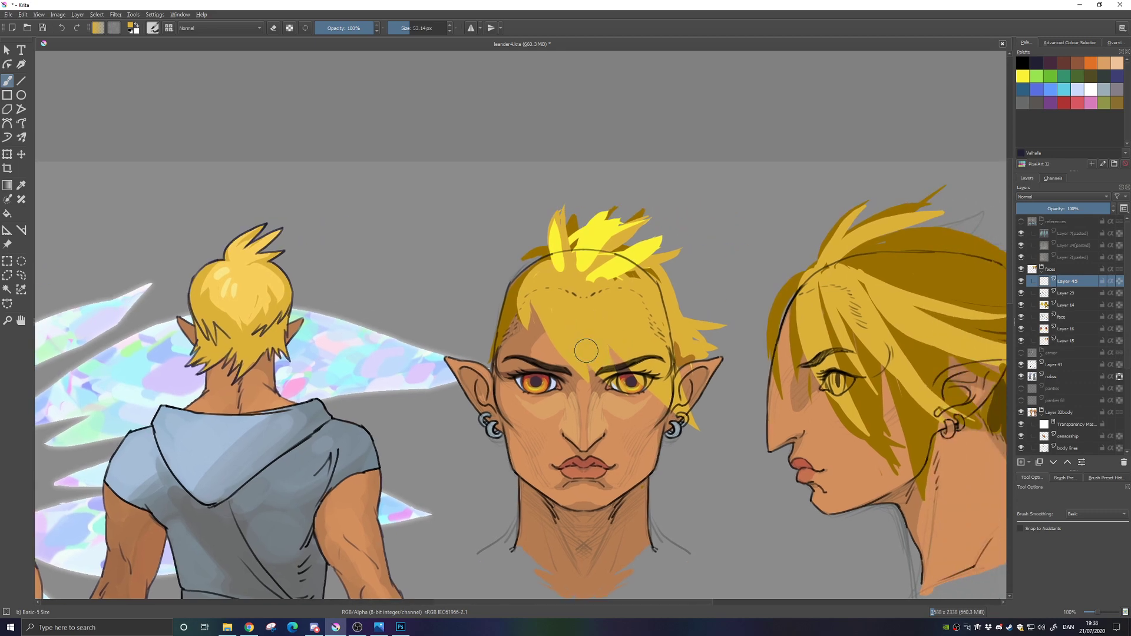
right_click(590, 323)
click(648, 346)
click(1022, 62)
key(e)
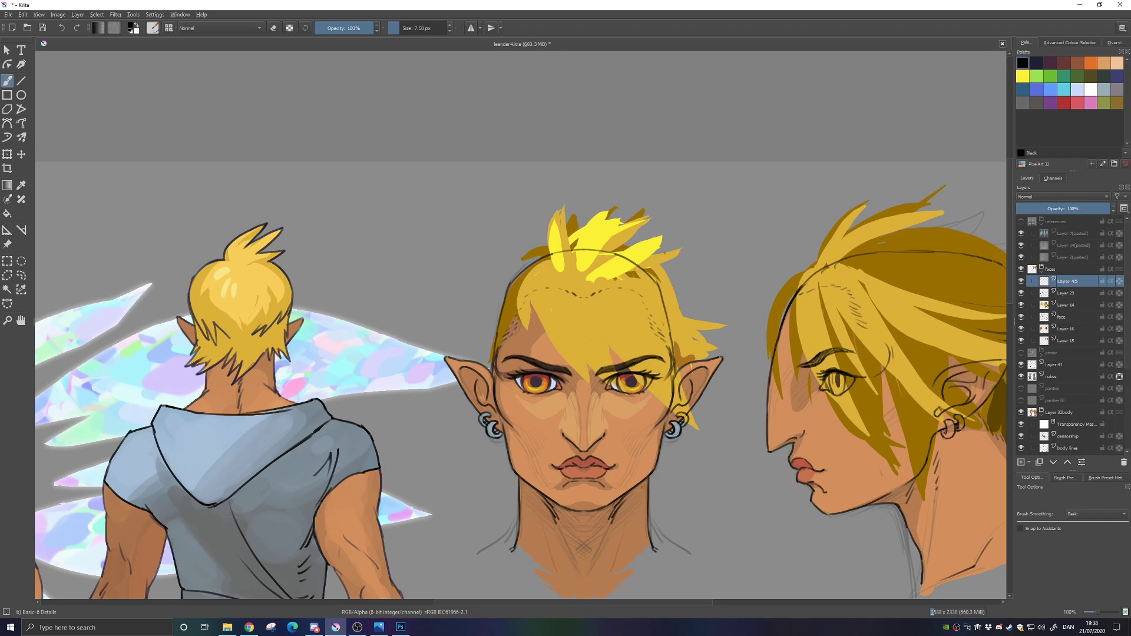
drag(563, 322, 425, 281)
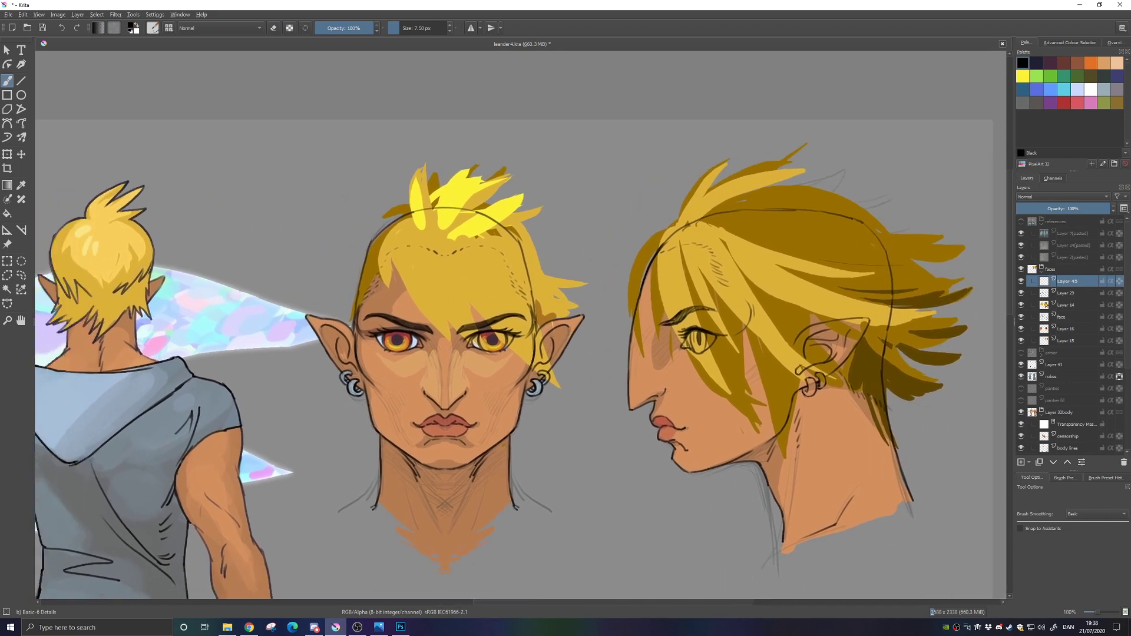
Outline the front-facing head's fringe from the parting diagonally across the forehead to the ear, undoing unsatisfactory strokes
drag(393, 244, 460, 352)
mouse_move(441, 304)
mouse_down()
mouse_move(460, 352)
mouse_move(854, 334)
mouse_move(543, 372)
mouse_move(557, 390)
mouse_up()
drag(538, 344, 606, 412)
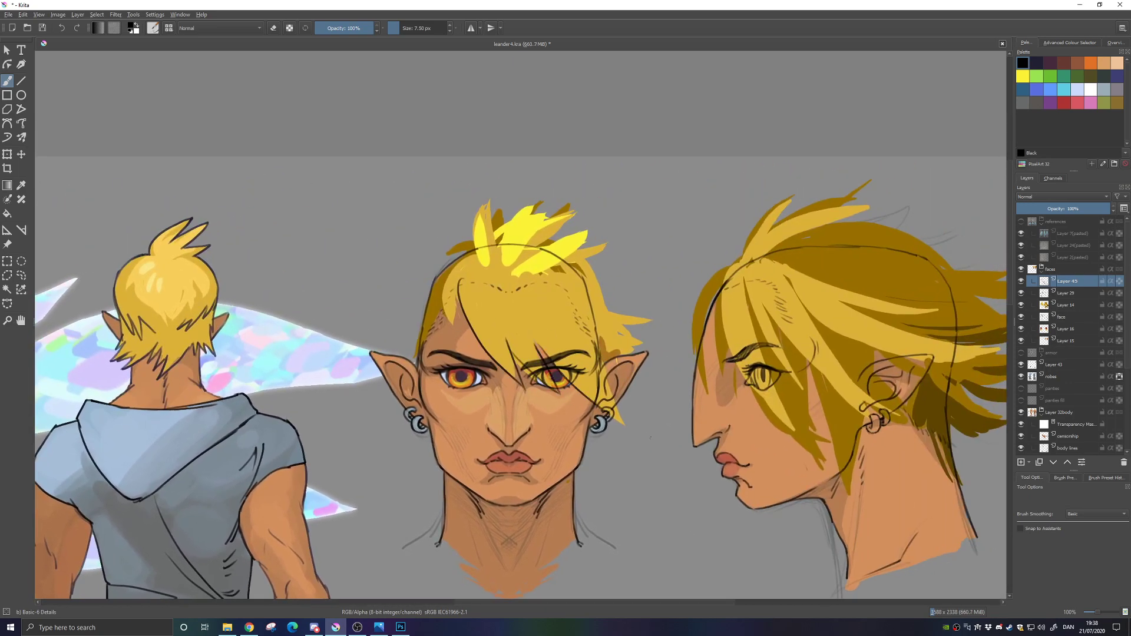
key(ctrl+z)
drag(558, 381, 541, 316)
key(ctrl+z)
mouse_move(563, 387)
mouse_down()
mouse_move(550, 349)
mouse_move(630, 437)
mouse_up()
key(ctrl+z)
drag(533, 343, 624, 426)
drag(585, 320, 625, 426)
key(ctrl+z)
mouse_move(583, 317)
mouse_down()
mouse_move(627, 427)
mouse_move(590, 334)
mouse_up()
key(ctrl+z)
drag(469, 330, 524, 320)
drag(951, 379, 583, 298)
mouse_move(683, 287)
mouse_down()
mouse_move(848, 308)
mouse_move(683, 301)
mouse_move(862, 319)
mouse_move(695, 302)
mouse_up()
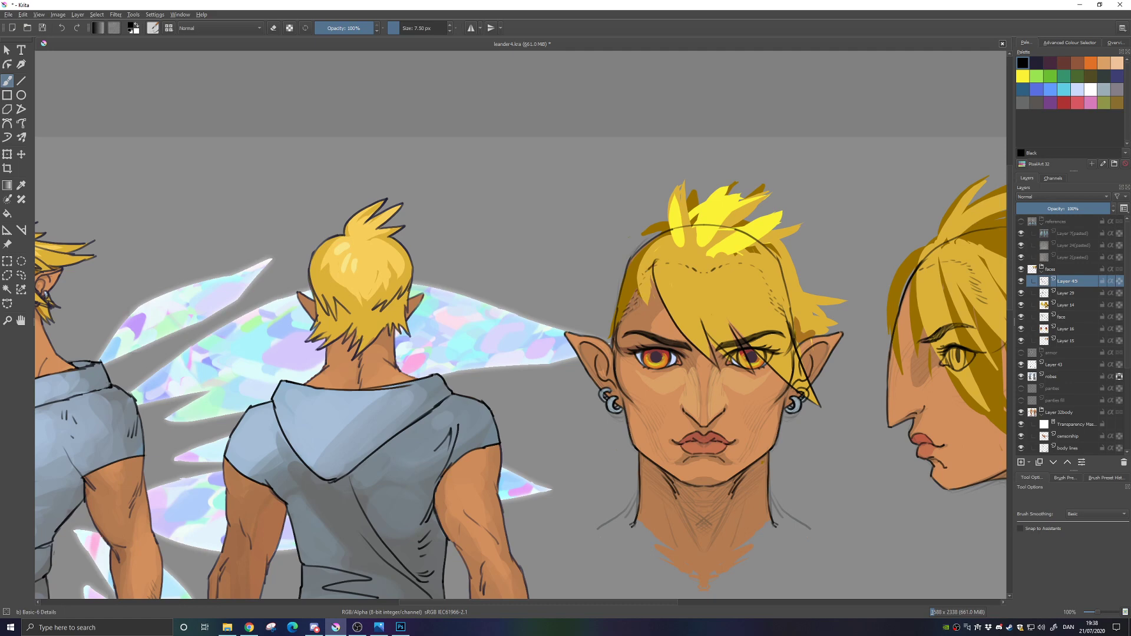
Draw a narrow pointed hair spike rising from the front-facing head's hairline, undoing the unsatisfactory strokes
drag(647, 269, 602, 290)
mouse_move(602, 291)
mouse_down()
mouse_move(658, 233)
mouse_move(618, 272)
mouse_move(651, 235)
mouse_move(630, 205)
mouse_move(672, 222)
mouse_move(612, 243)
mouse_move(577, 325)
mouse_move(618, 265)
mouse_move(567, 316)
mouse_move(608, 268)
mouse_move(591, 287)
mouse_move(599, 275)
mouse_move(560, 290)
mouse_move(915, 283)
mouse_up()
key(ctrl+z)
key(ctrl+z)
key(ctrl+z)
key(ctrl+z)
key(ctrl+z)
key(ctrl+z)
key(ctrl+z)
drag(782, 310, 522, 298)
mouse_move(611, 259)
mouse_down()
mouse_move(604, 199)
mouse_move(630, 202)
mouse_move(660, 174)
mouse_up()
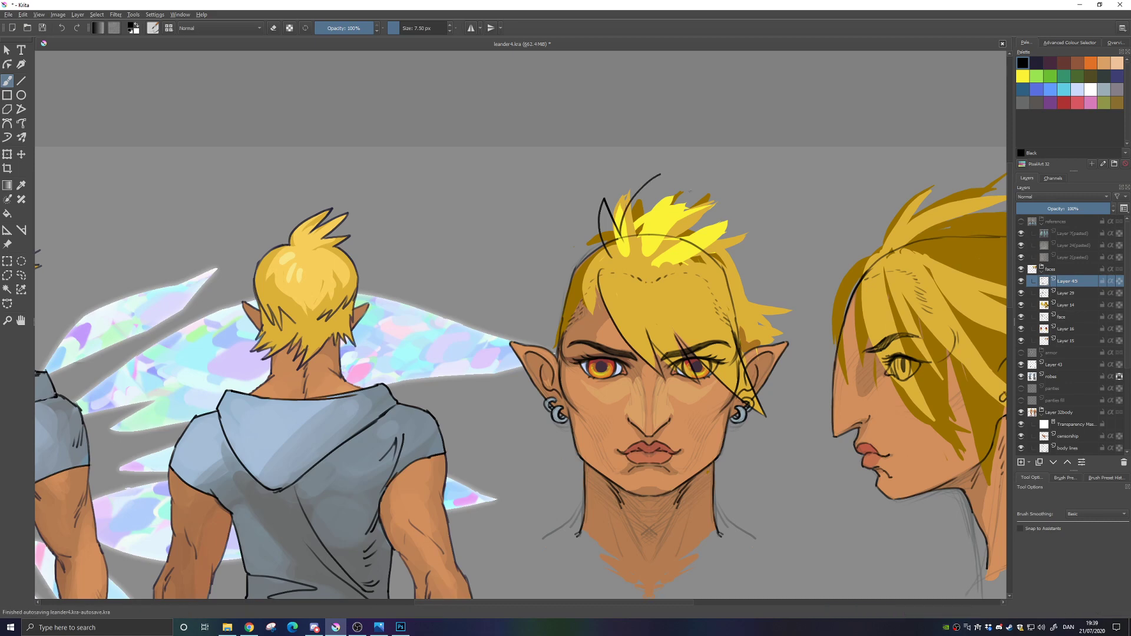
key(ctrl+z)
mouse_move(633, 308)
mouse_down()
mouse_move(820, 298)
mouse_move(628, 294)
mouse_up()
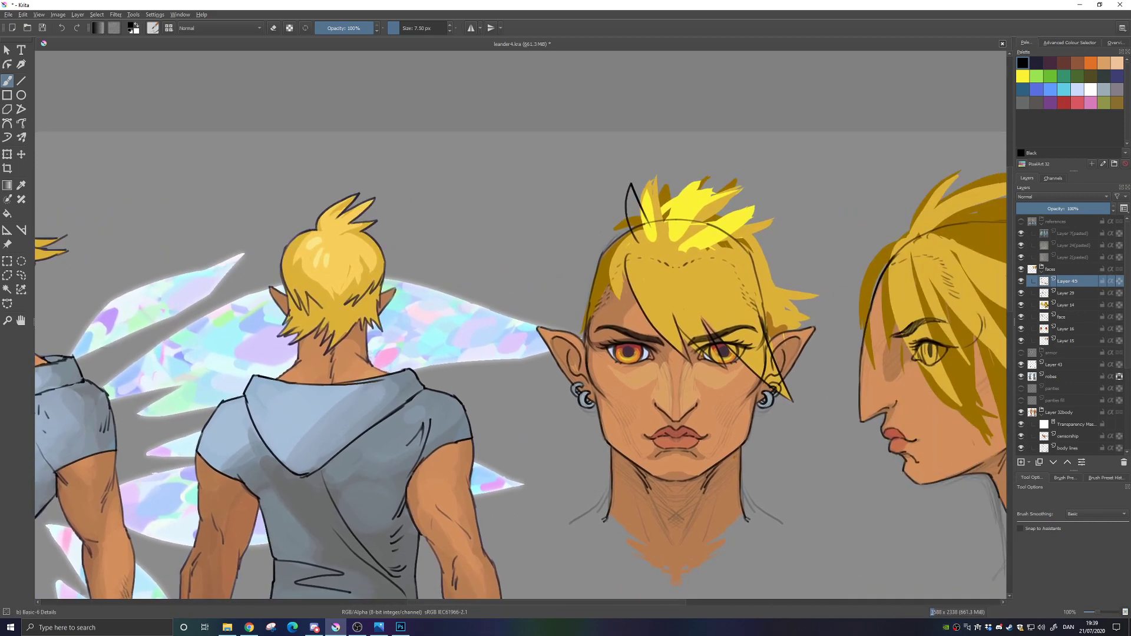
Outline more long pointed hair spikes across the crown of the front-facing head, sweeping towards the fringe side
mouse_move(643, 219)
mouse_down()
mouse_move(703, 162)
mouse_move(675, 210)
mouse_move(776, 183)
mouse_move(736, 230)
mouse_move(798, 217)
mouse_up()
drag(792, 293, 736, 272)
key(ctrl+z)
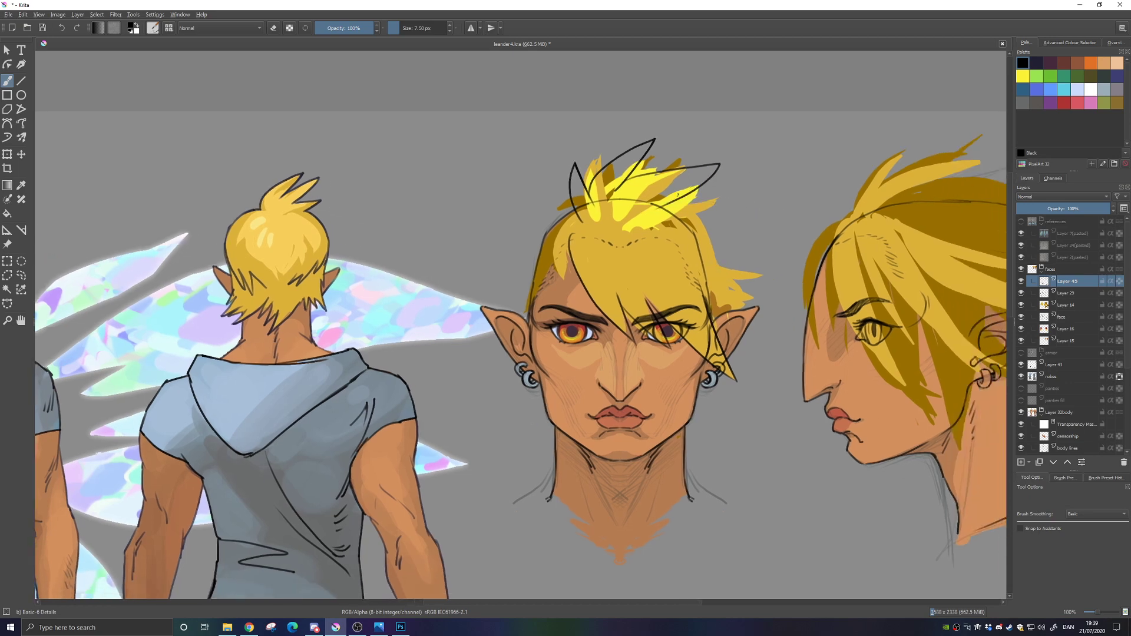
mouse_move(678, 203)
mouse_down()
mouse_move(733, 192)
mouse_move(699, 218)
mouse_up()
drag(580, 197, 506, 206)
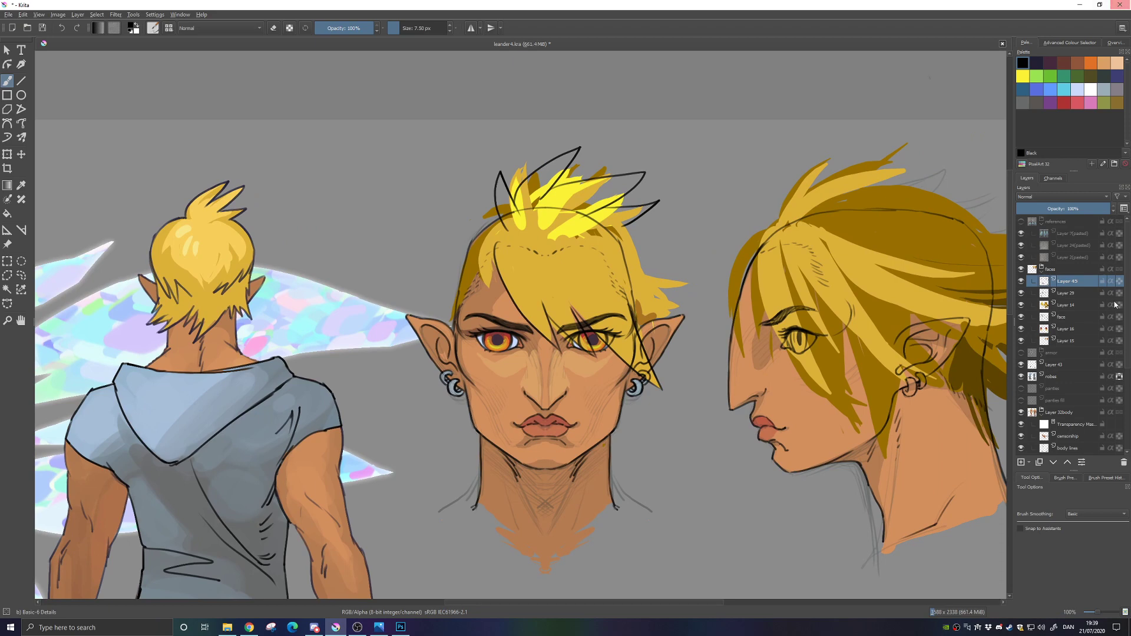
Try to extend the front-facing head's hair outline with a curved stroke from the crown down the side
key(alt+Tab)
drag(587, 397, 520, 325)
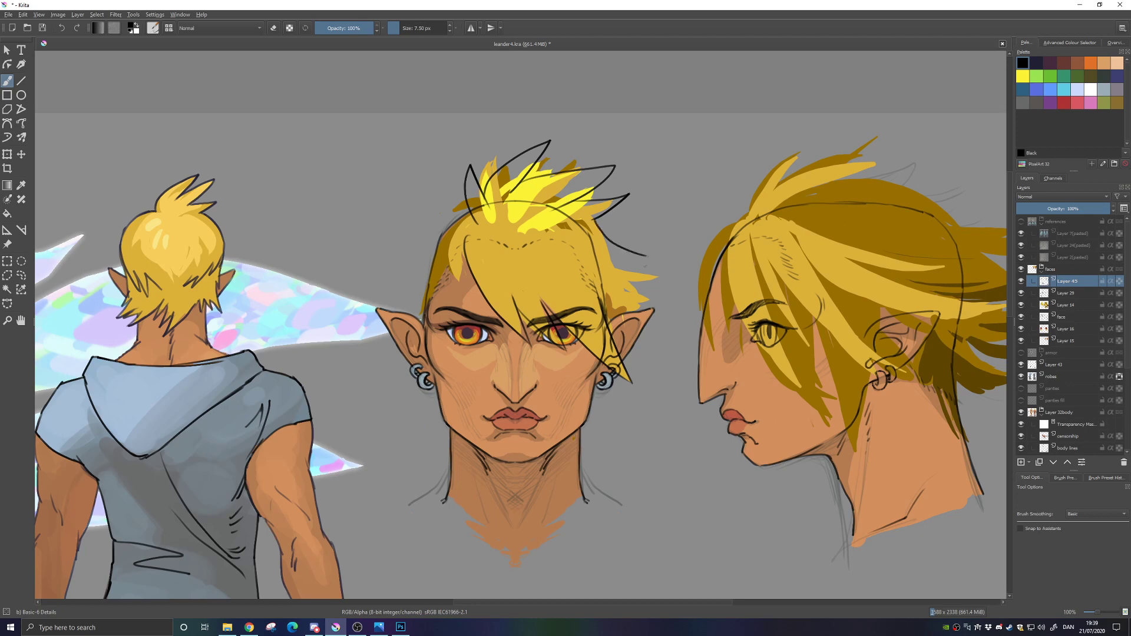
drag(526, 304, 857, 343)
drag(772, 327, 589, 274)
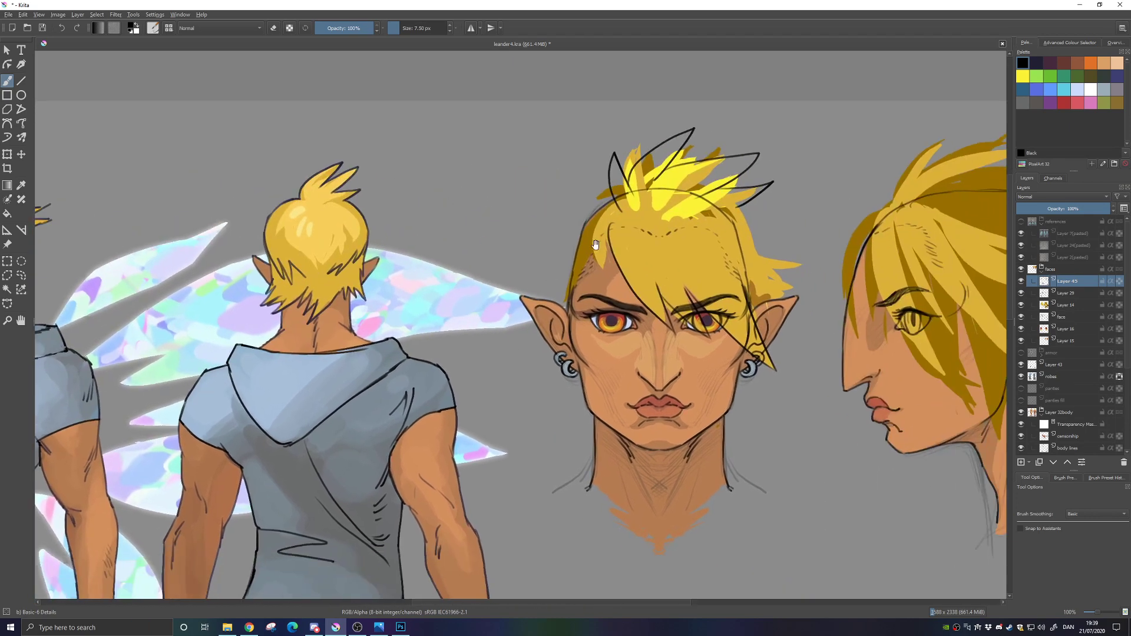
drag(671, 195, 811, 258)
key(ctrl+z)
Hide the rough sketch layer of the faces group and toggle Layer 29's visibility to check the clean face lines
click(1021, 307)
click(1020, 307)
click(1021, 317)
click(1021, 316)
click(1020, 317)
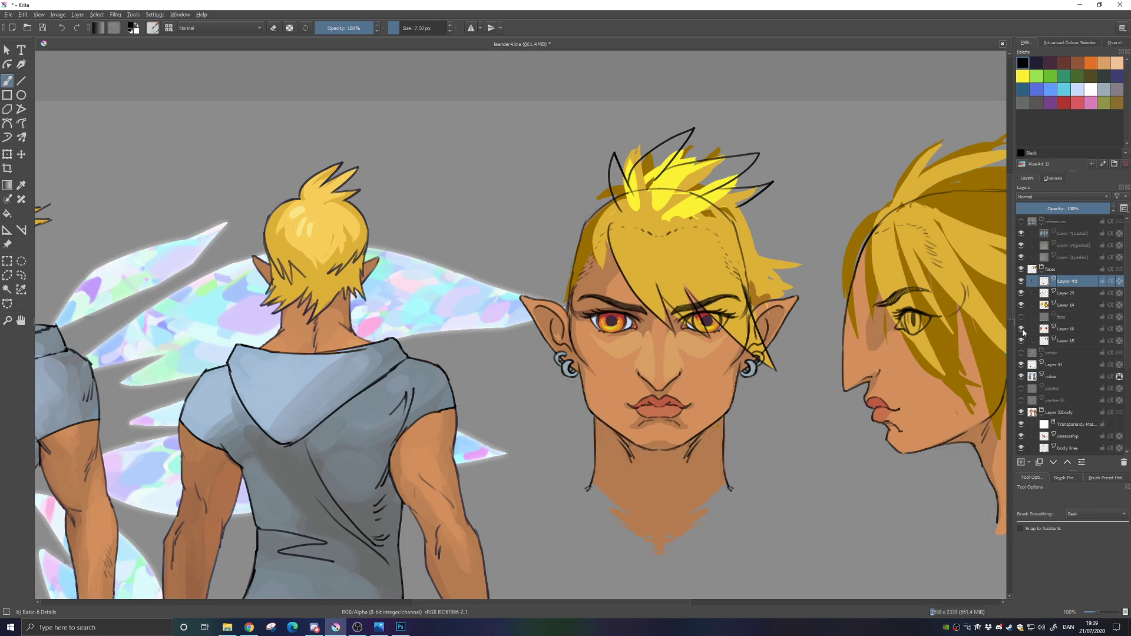
click(1021, 293)
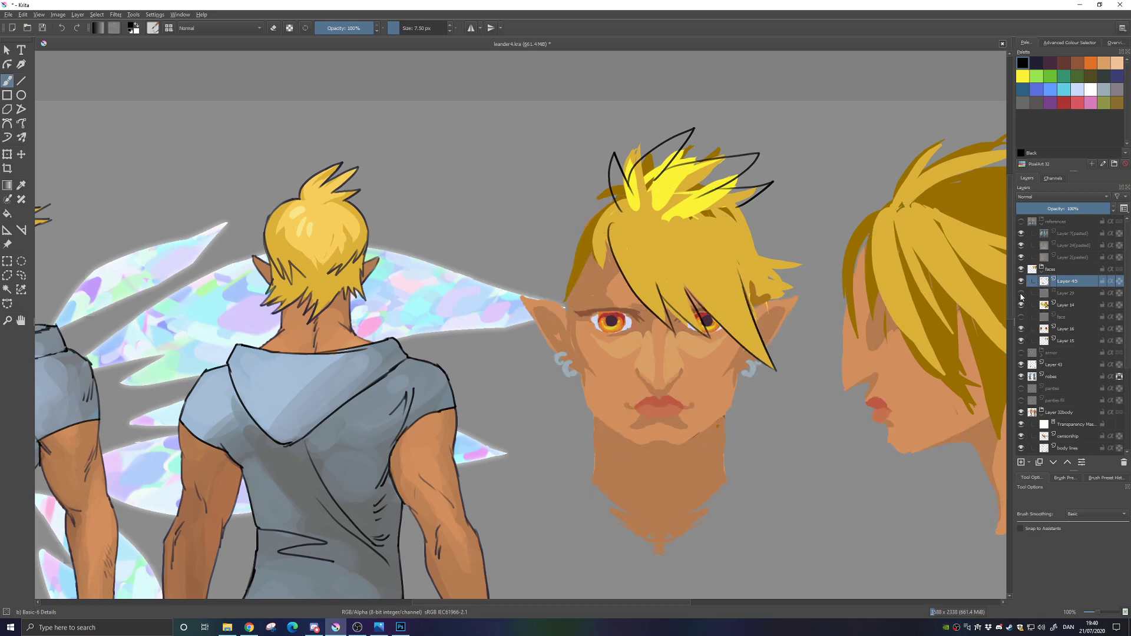
mouse_move(1021, 297)
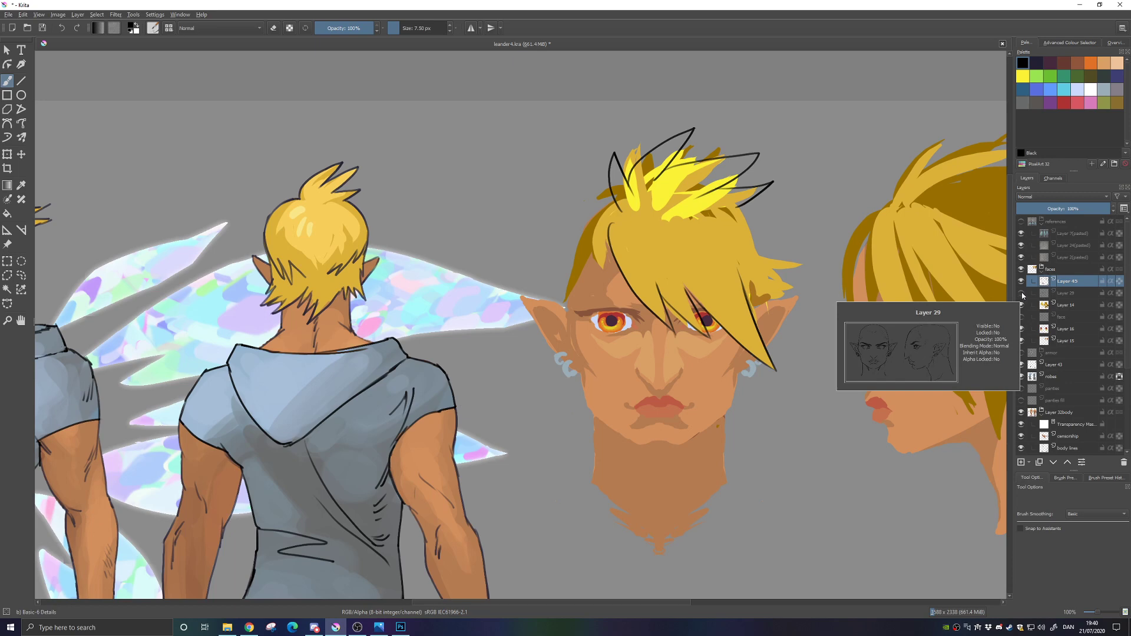
click(1022, 293)
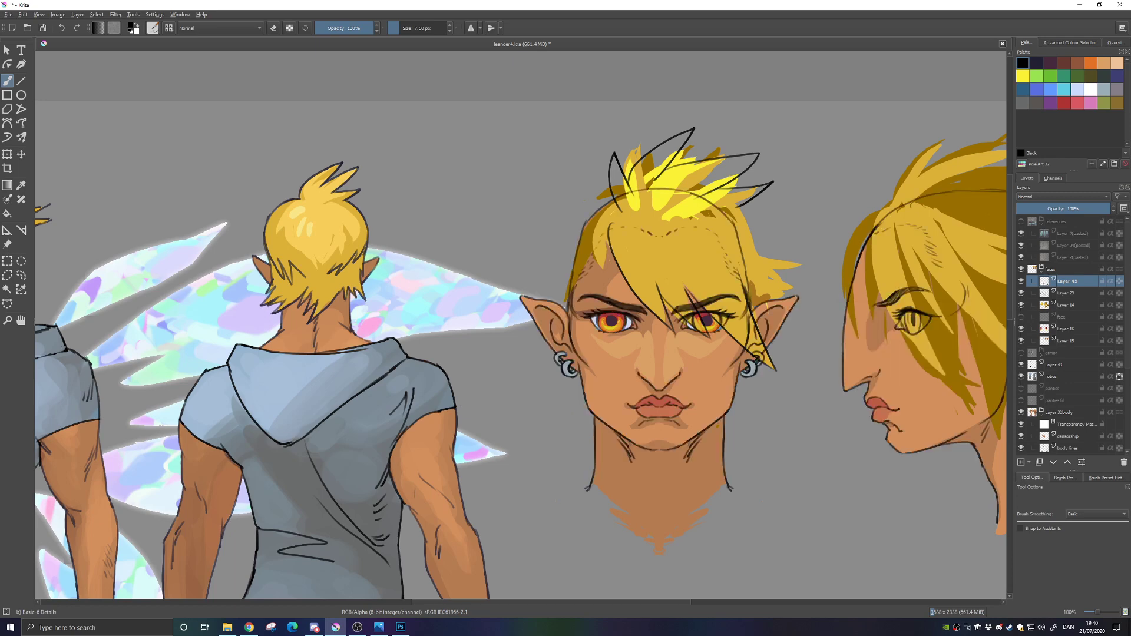
Show the references group and examine the pencil sketches below the head studies for the hairstyle
mouse_move(562, 401)
mouse_down()
mouse_move(851, 408)
mouse_move(555, 399)
mouse_up()
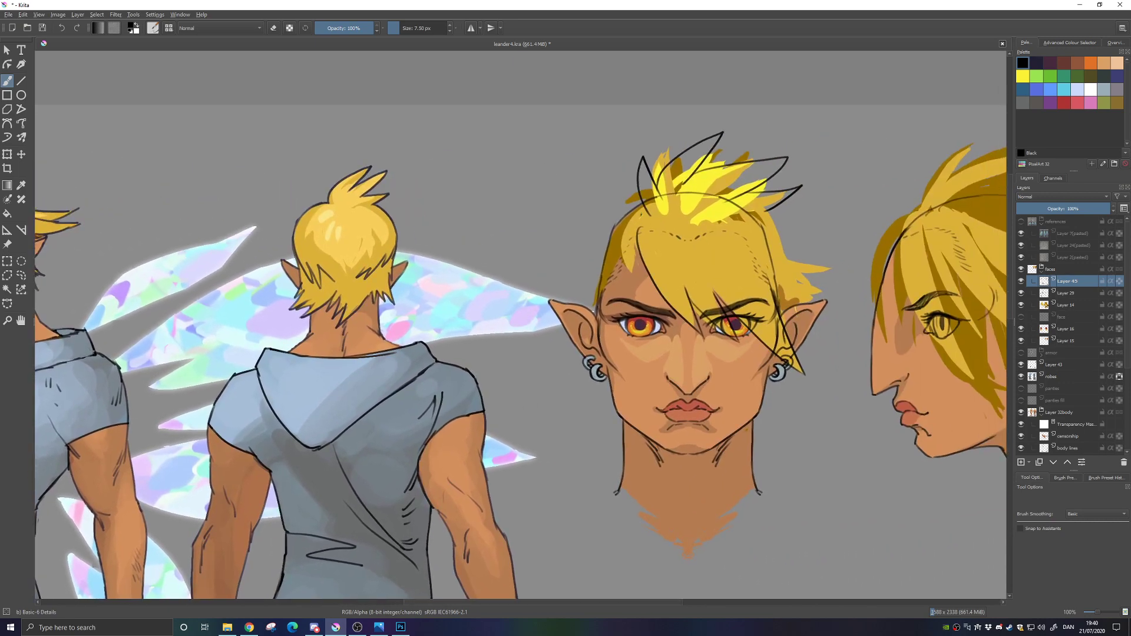
drag(648, 252, 622, 239)
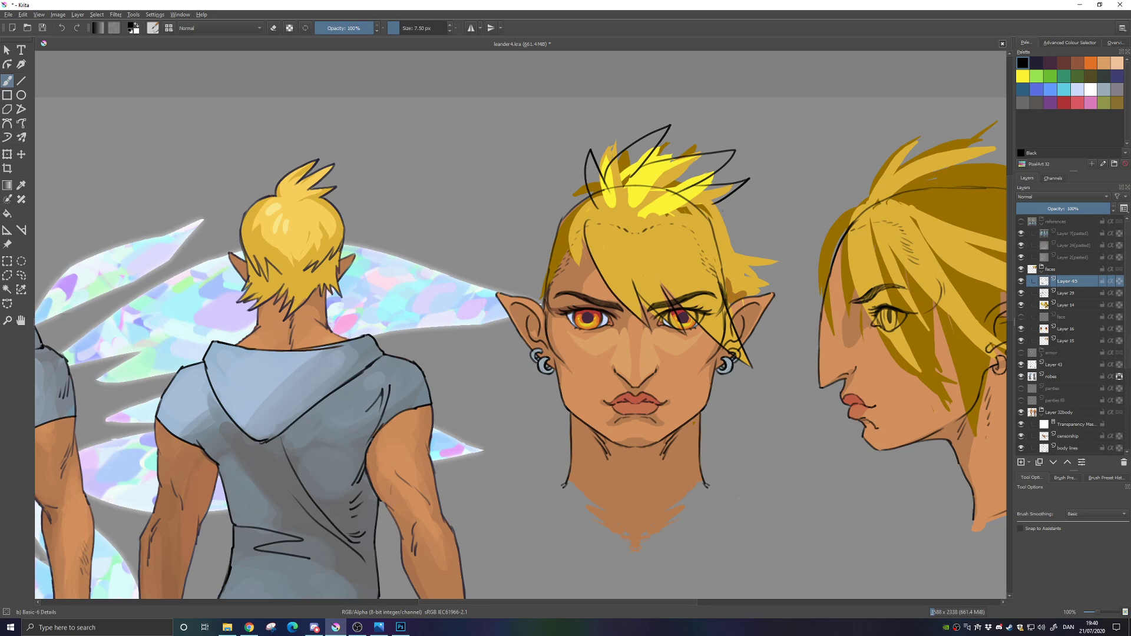
mouse_move(574, 460)
mouse_down()
mouse_move(601, 320)
mouse_move(513, 418)
mouse_up()
click(1021, 221)
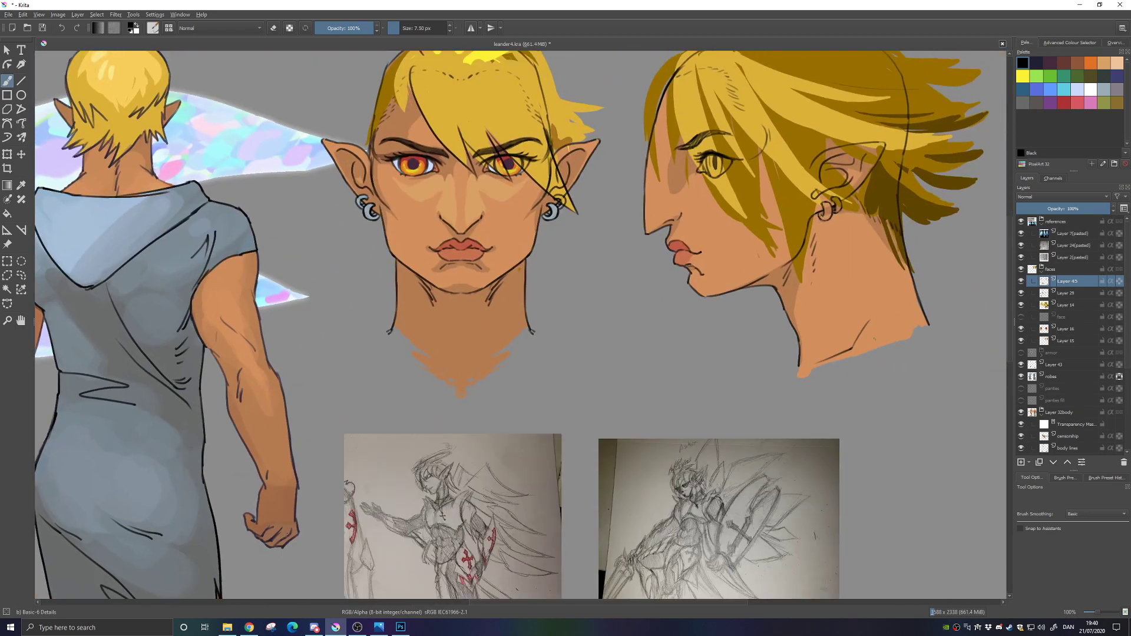
drag(807, 183, 761, 438)
key(ctrl+z)
mouse_move(751, 528)
mouse_down()
mouse_move(765, 170)
mouse_move(750, 502)
mouse_up()
drag(574, 153, 651, 368)
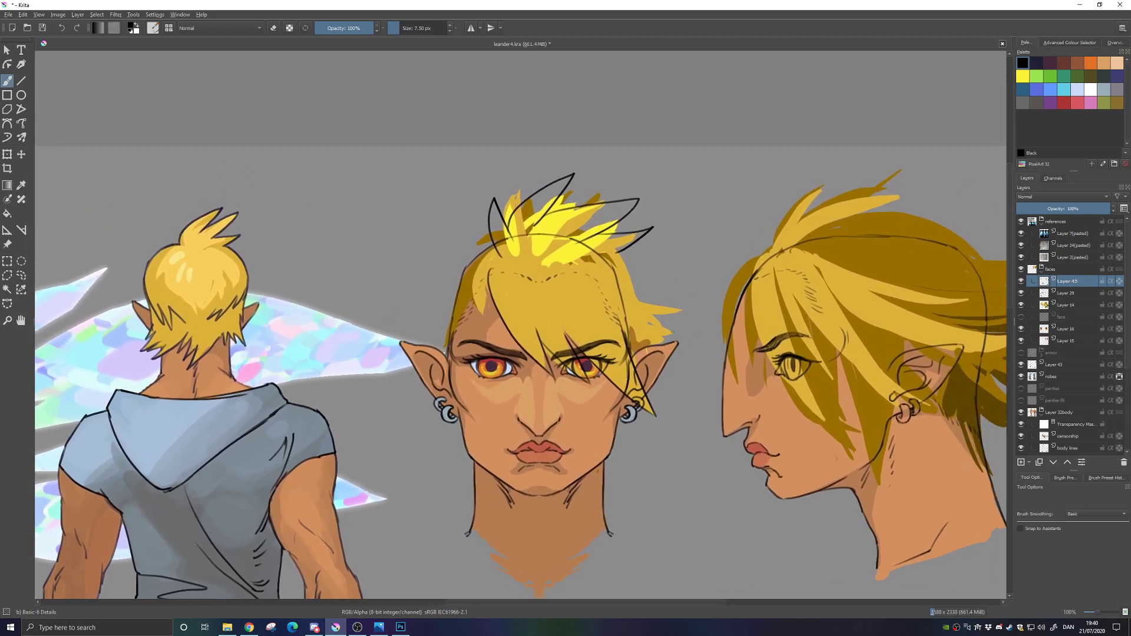
Select the long crown spikes of the front-facing head's hair outline freehand and shift them slightly down onto the head, then deselect
drag(480, 319, 477, 293)
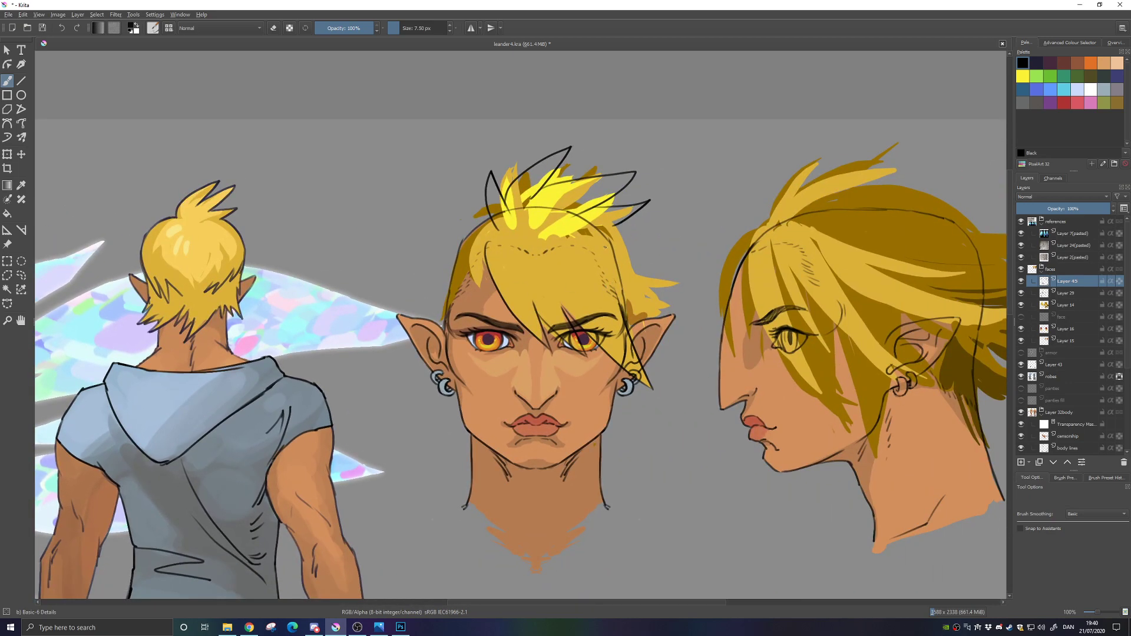
click(21, 275)
mouse_move(592, 254)
mouse_down()
mouse_move(668, 163)
mouse_move(557, 124)
mouse_move(508, 180)
mouse_move(508, 203)
mouse_move(583, 253)
mouse_up()
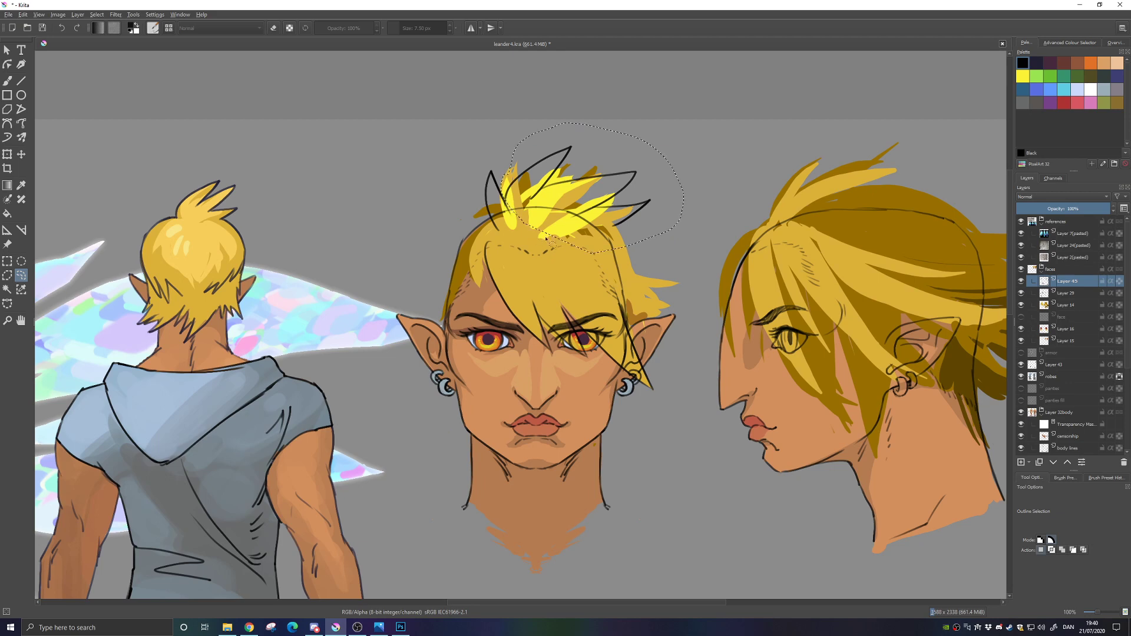
key(t)
drag(637, 177, 634, 203)
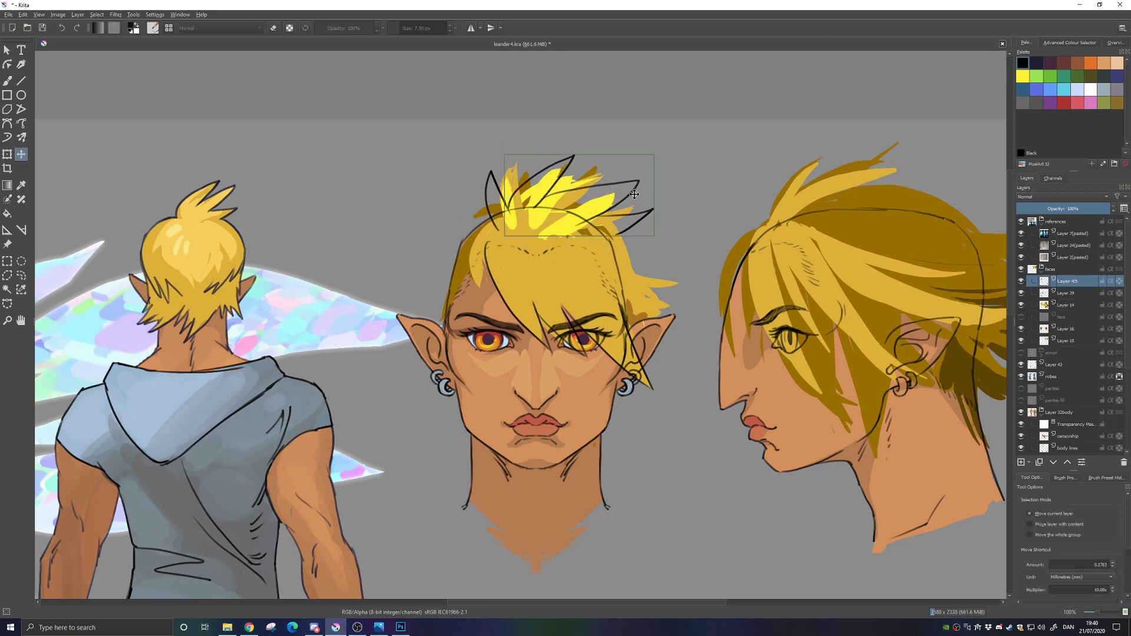
key(shift+Up)
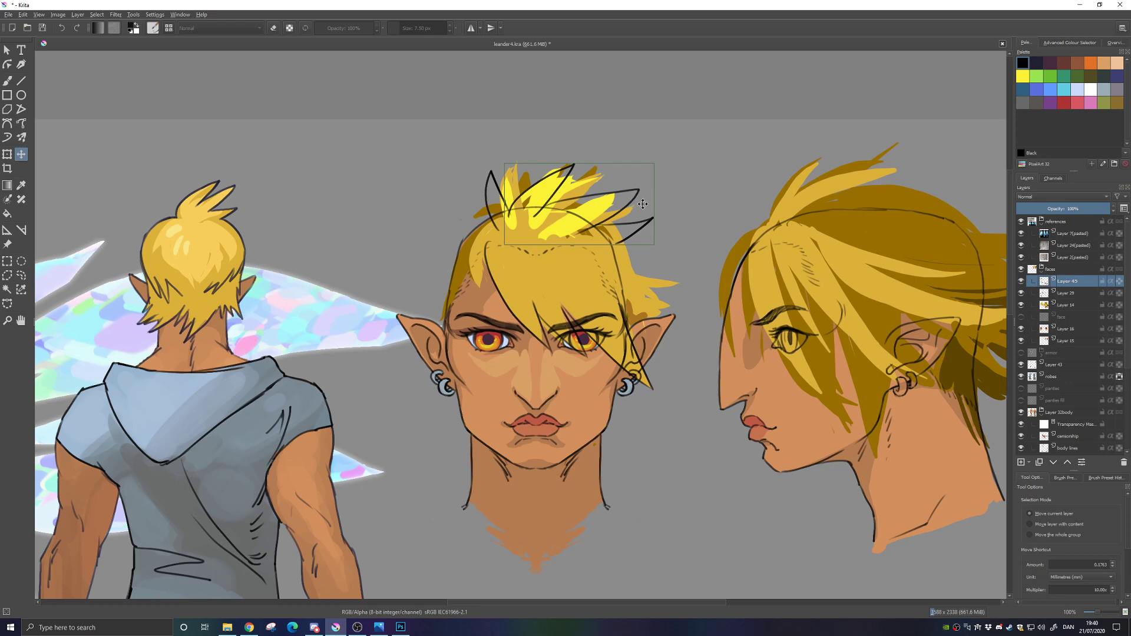
key(shift+Up)
drag(634, 191, 632, 203)
key(shift+Up)
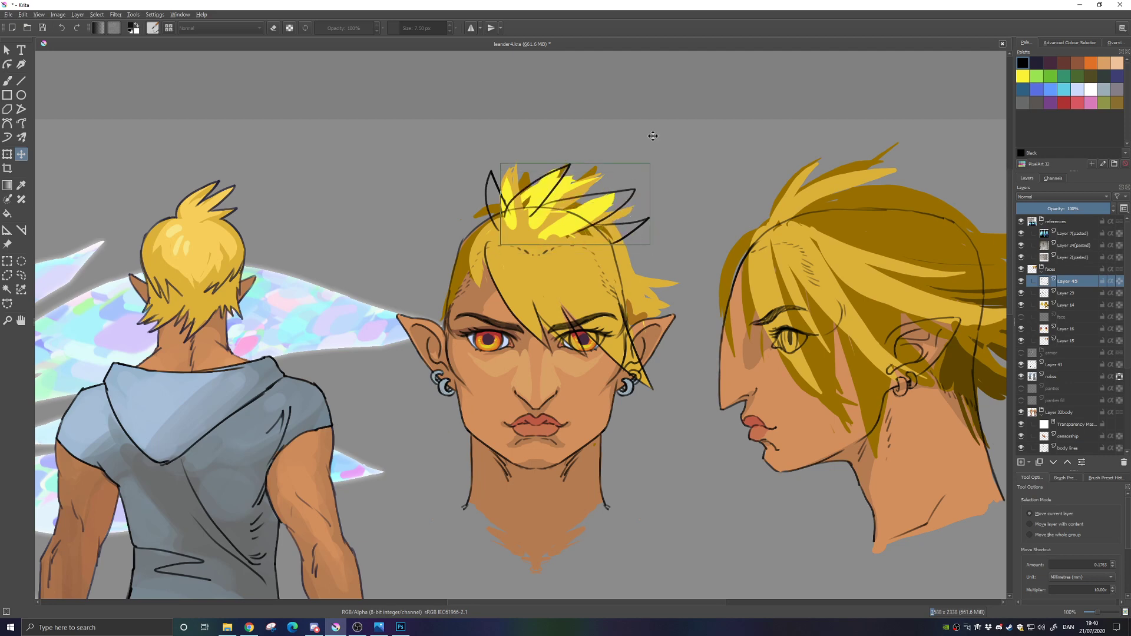
key(Return)
key(ctrl+shift+a)
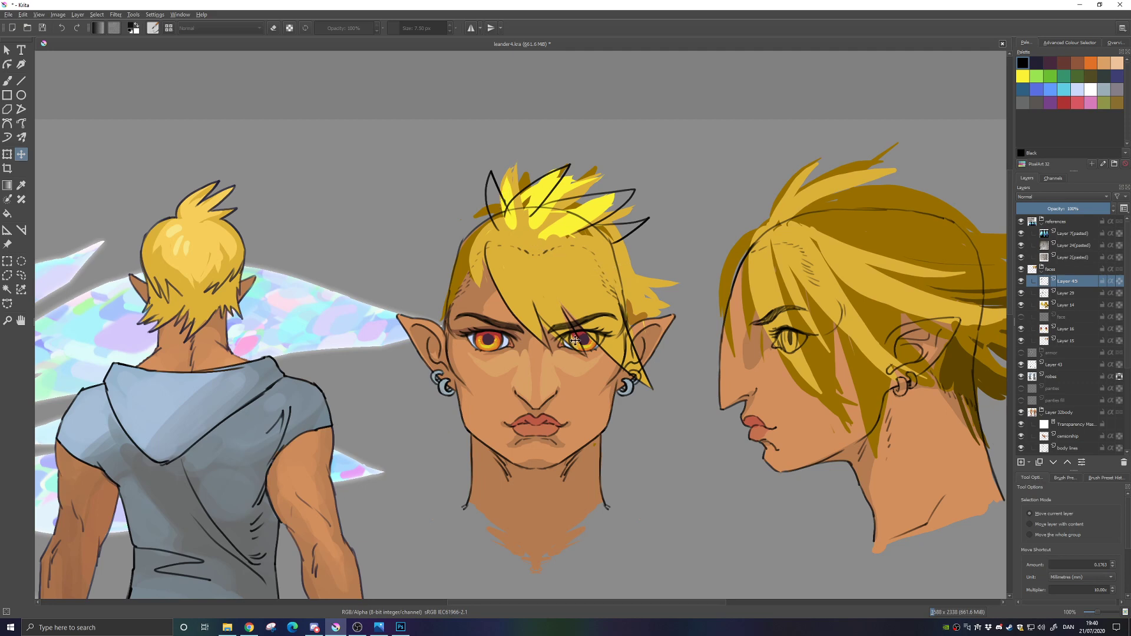
Erase the two lower crown spikes on the fringe side of the front-facing head's hair outline
key(b)
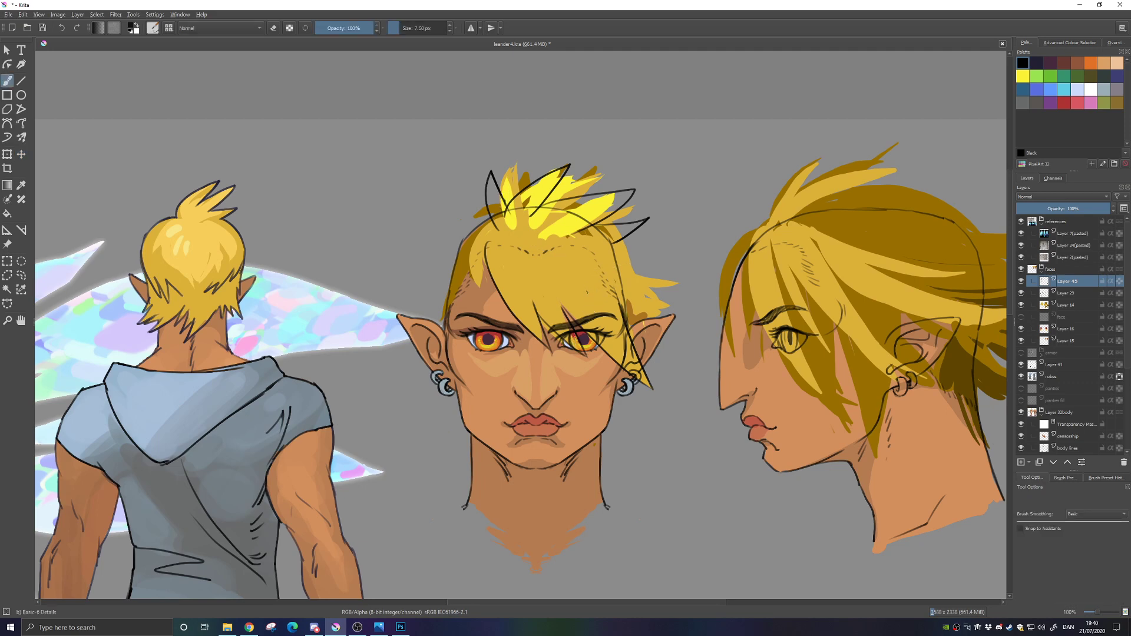
key(slash)
mouse_move(581, 234)
mouse_down()
mouse_move(631, 199)
mouse_move(662, 220)
mouse_up()
drag(584, 203, 645, 190)
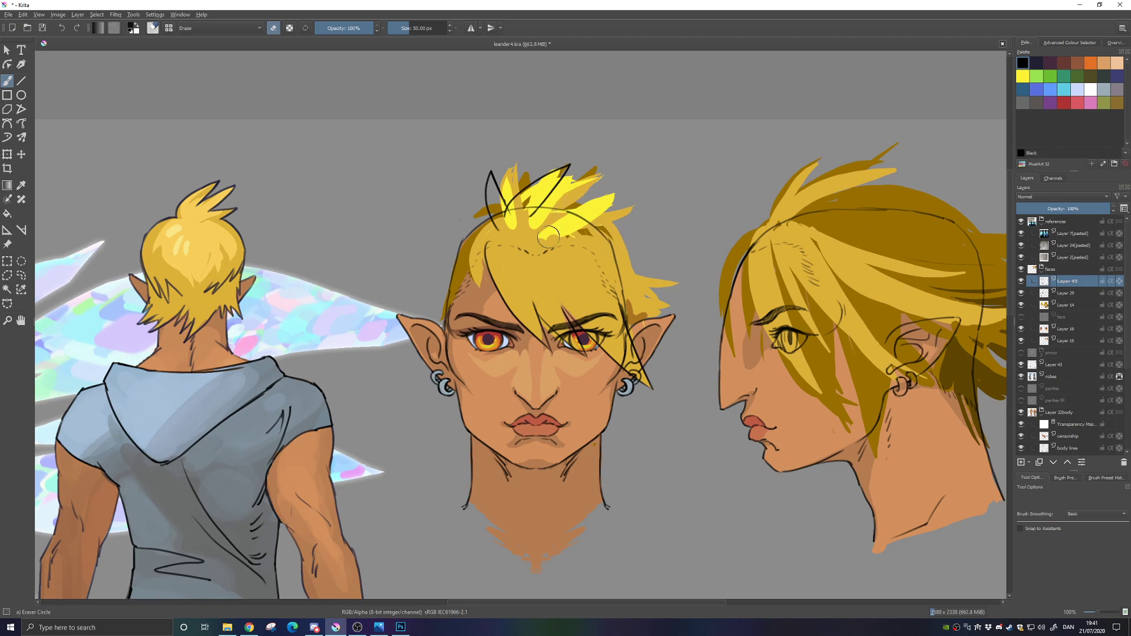
Draw three pointed hair spikes sweeping outward and down the fringe side of the front-facing head
key(e)
mouse_move(546, 198)
mouse_down()
mouse_move(652, 220)
mouse_move(598, 233)
mouse_move(630, 262)
mouse_up()
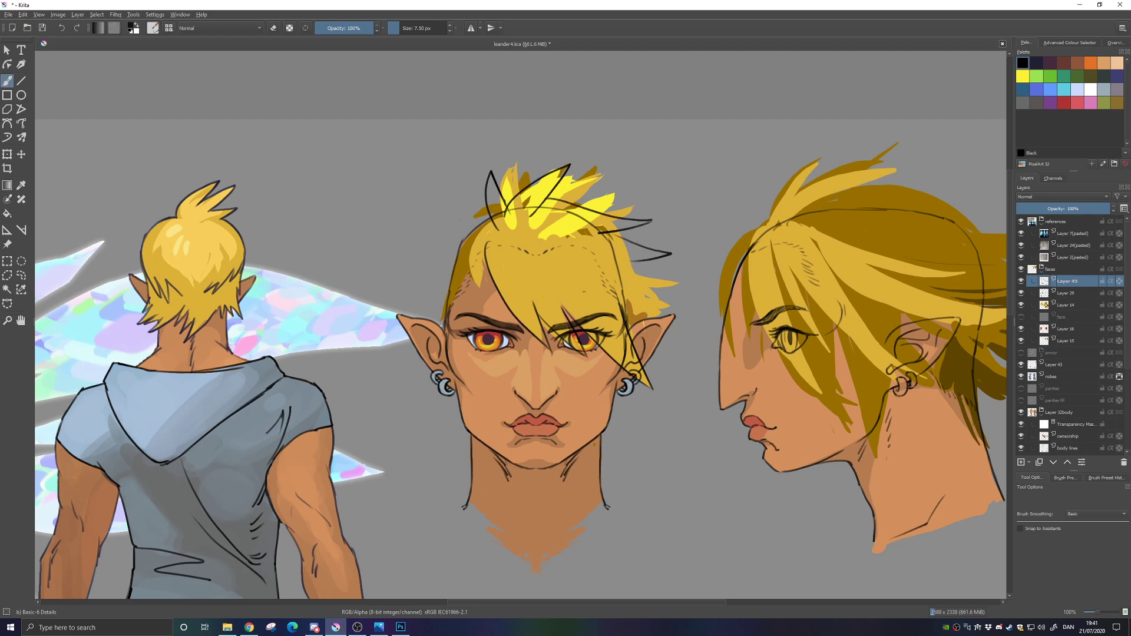
drag(546, 198, 629, 191)
key(ctrl+z)
drag(545, 267, 474, 242)
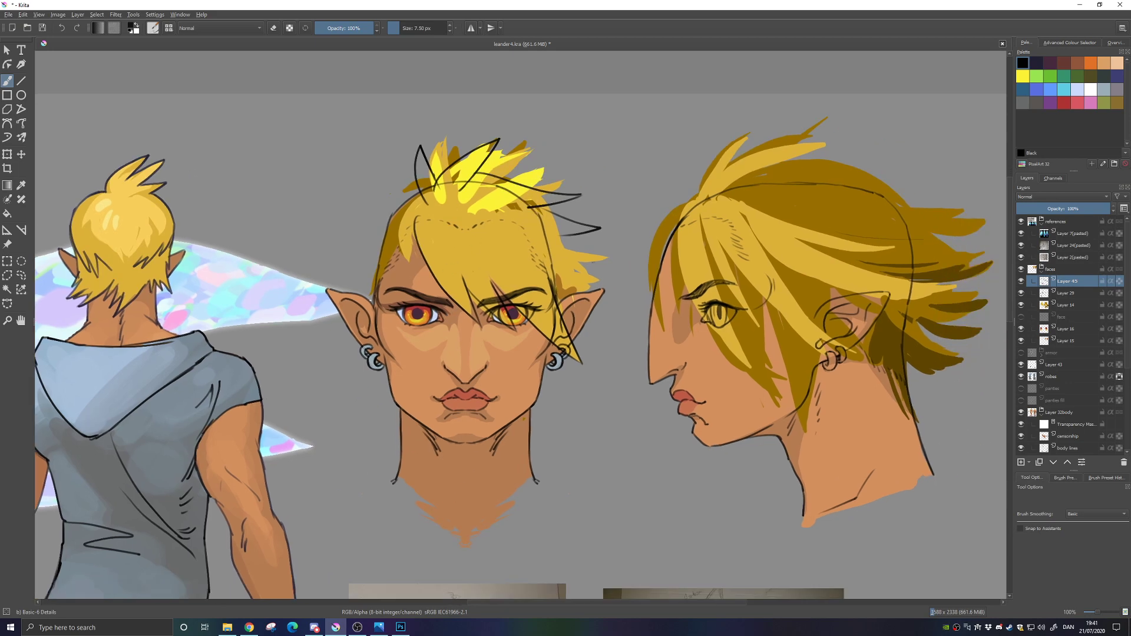
drag(559, 236, 611, 269)
key(ctrl+z)
drag(537, 225, 613, 261)
drag(539, 251, 622, 262)
drag(397, 349, 823, 353)
drag(714, 338, 428, 332)
mouse_move(577, 491)
mouse_down()
mouse_move(435, 73)
mouse_move(432, 295)
mouse_move(455, 492)
mouse_up()
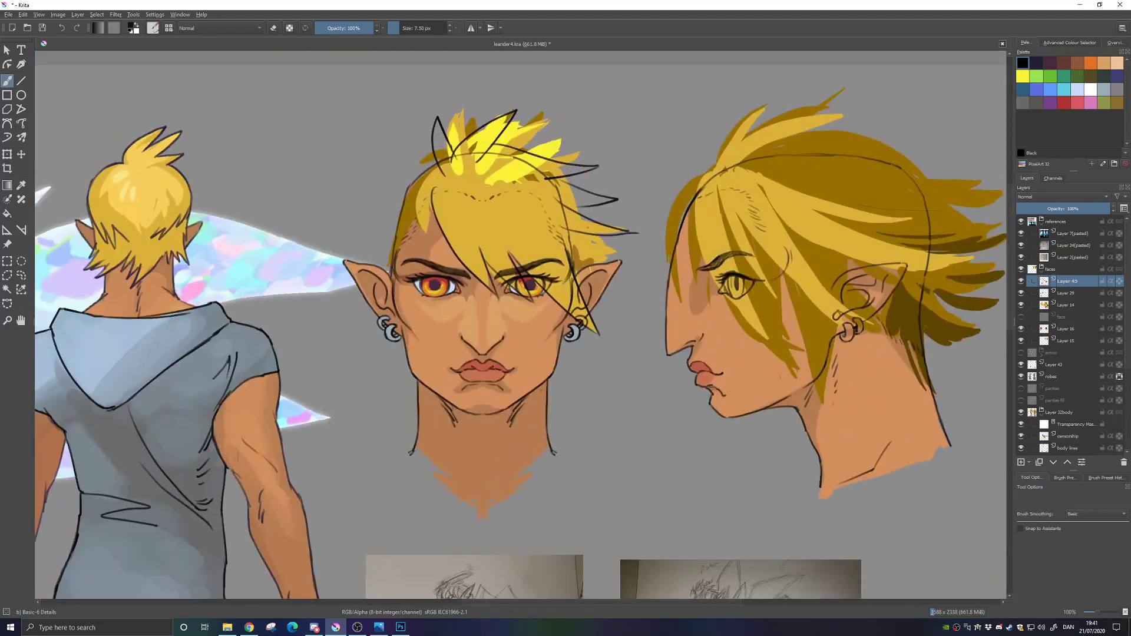
Undo the last strokes and redraw the lowest spike on the fringe side of the front-facing head
key(ctrl+z)
mouse_move(562, 219)
mouse_down()
mouse_move(625, 228)
mouse_move(612, 231)
mouse_move(630, 231)
mouse_move(621, 254)
mouse_move(592, 262)
mouse_move(618, 252)
mouse_up()
key(ctrl+z)
key(ctrl+z)
key(ctrl+z)
key(ctrl+z)
key(ctrl+z)
drag(526, 242, 610, 259)
Outline the raised front tuft on the profile head with two long pointed spikes sweeping backwards from the hairline
drag(642, 208, 500, 253)
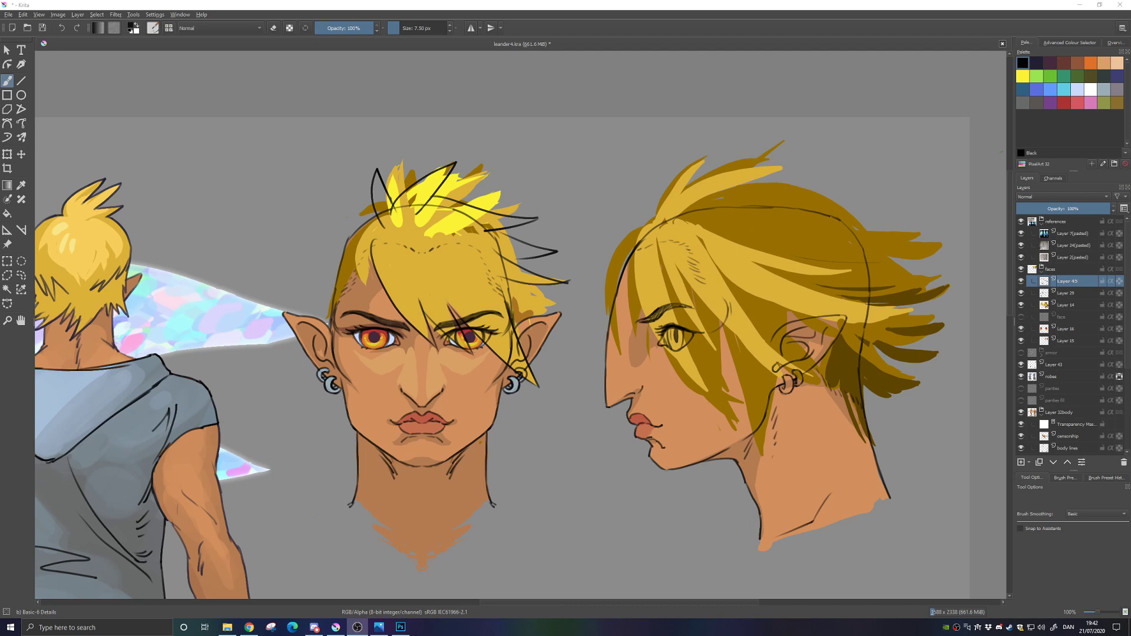
drag(474, 269, 443, 221)
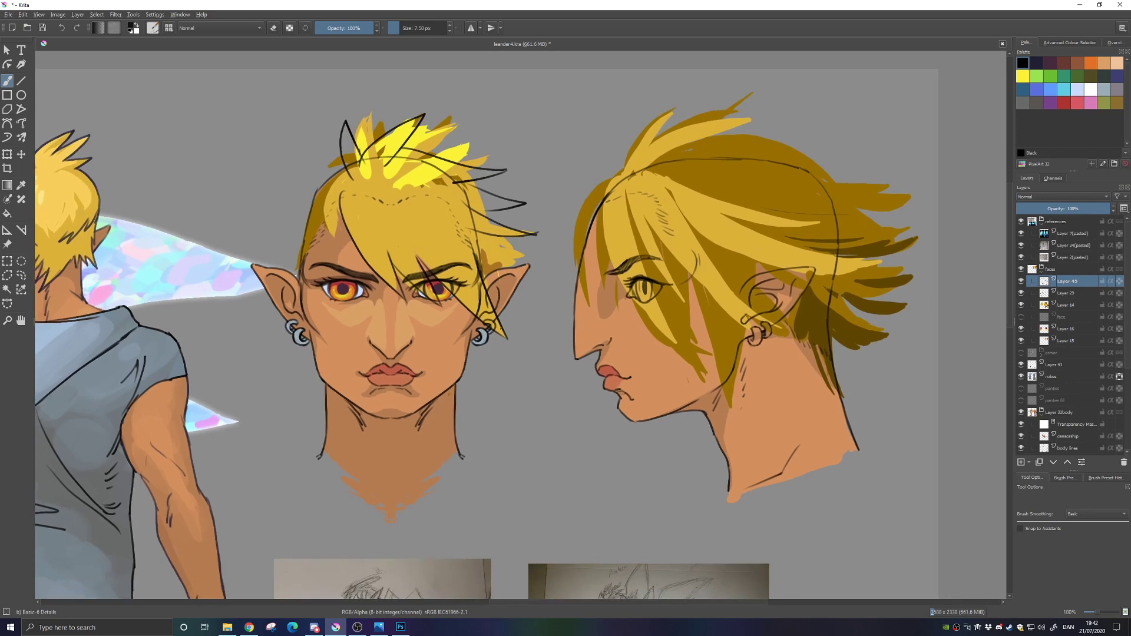
drag(630, 363, 571, 395)
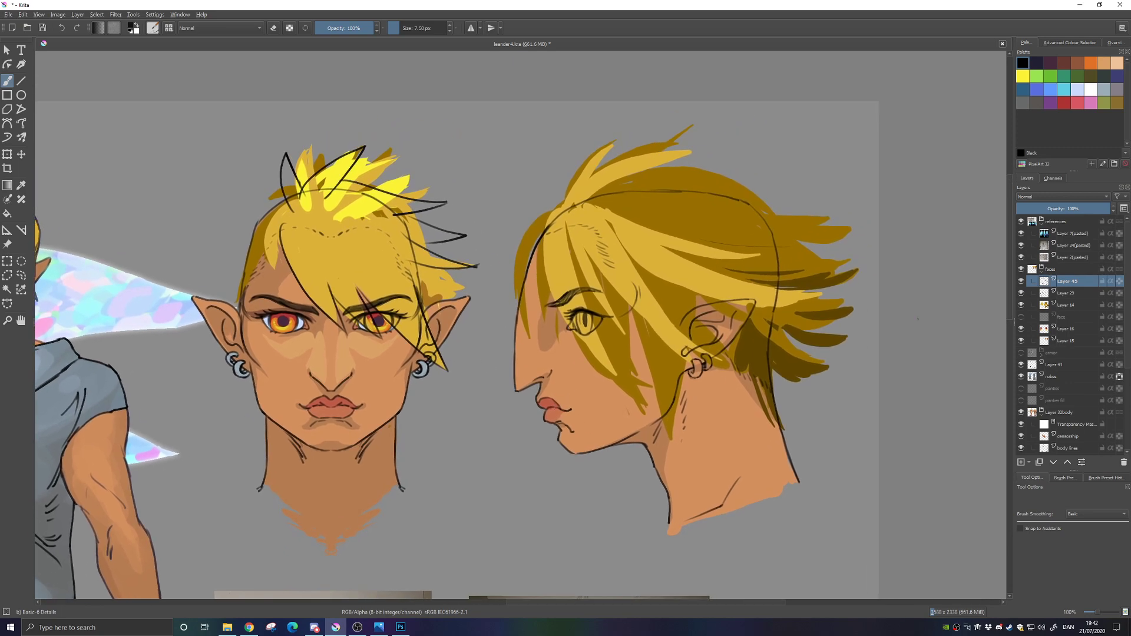
drag(625, 413, 615, 446)
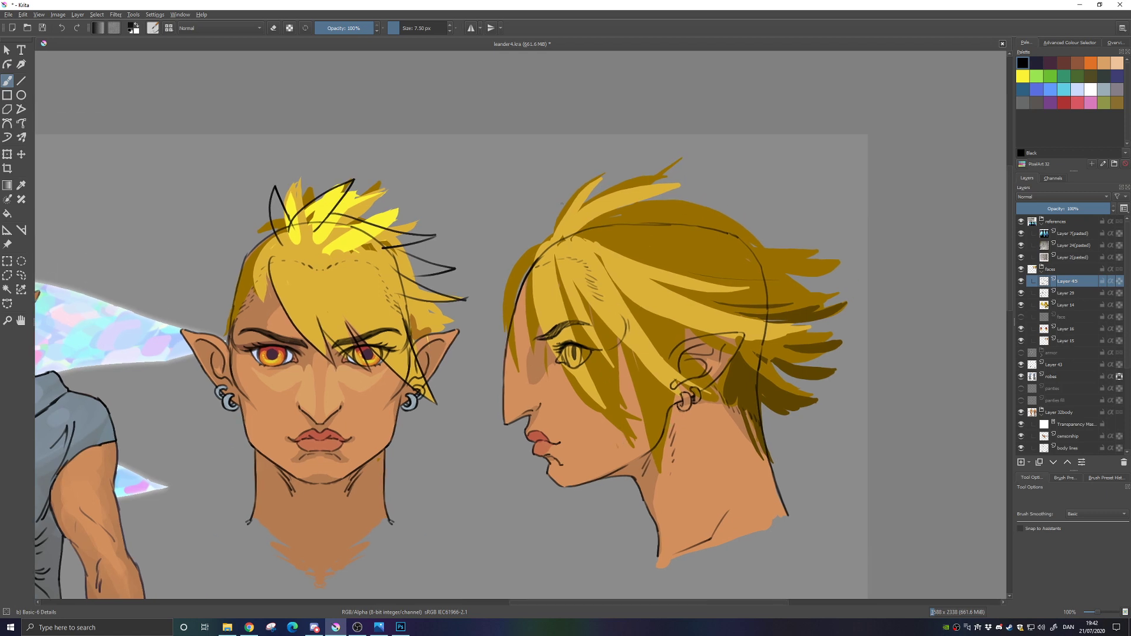
mouse_move(549, 236)
mouse_down()
mouse_move(559, 210)
mouse_move(617, 169)
mouse_move(697, 176)
mouse_up()
key(ctrl+z)
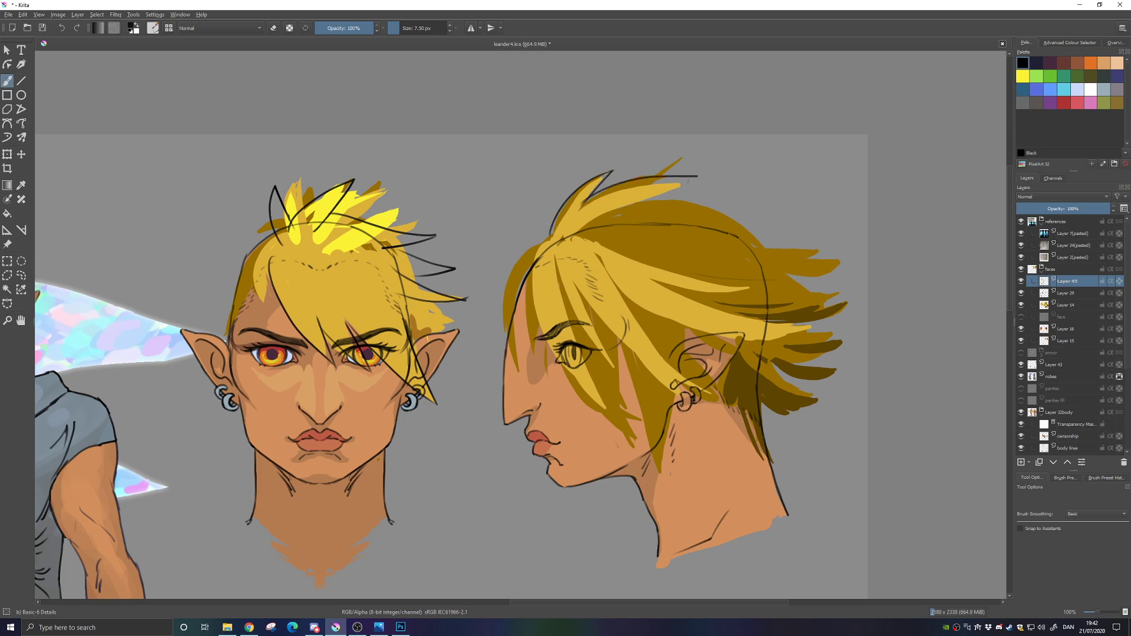
key(ctrl+z)
drag(586, 202, 688, 182)
drag(616, 210, 691, 181)
key(e)
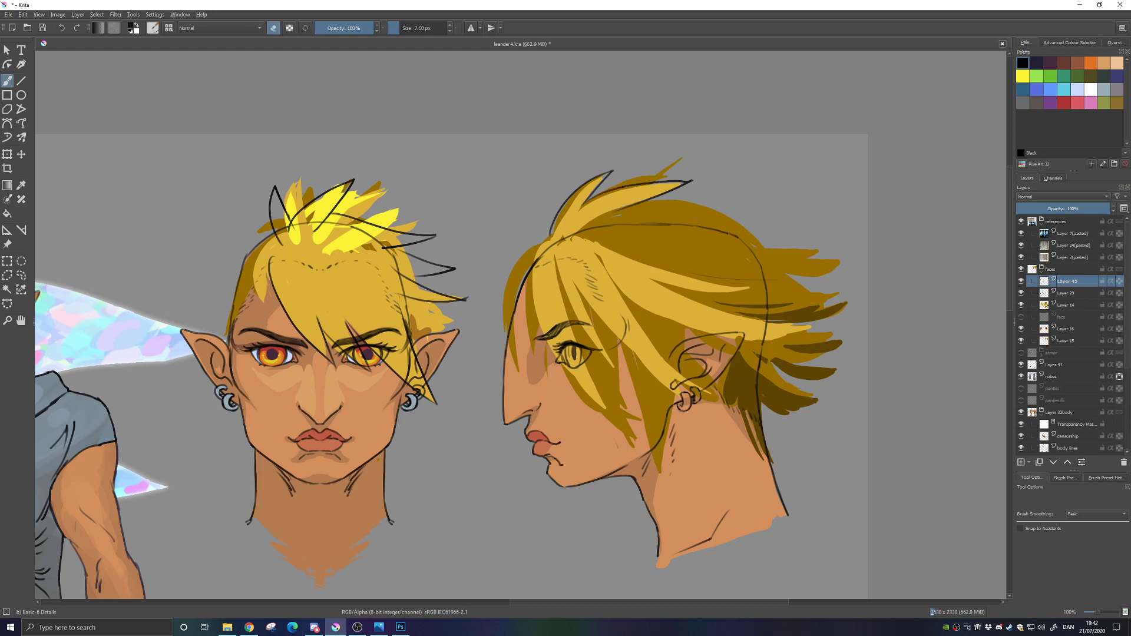
Outline the outer edge of the thin strand falling from the hairline over the profile head's forehead
key(e)
drag(546, 235, 496, 329)
key(ctrl+z)
drag(550, 236, 502, 368)
key(ctrl+z)
mouse_move(551, 240)
mouse_down()
mouse_move(534, 245)
mouse_move(510, 361)
mouse_move(529, 277)
mouse_up()
key(ctrl+z)
Try to draw the inner edge of the profile head's forehead strand from its tip back up
drag(518, 362, 527, 289)
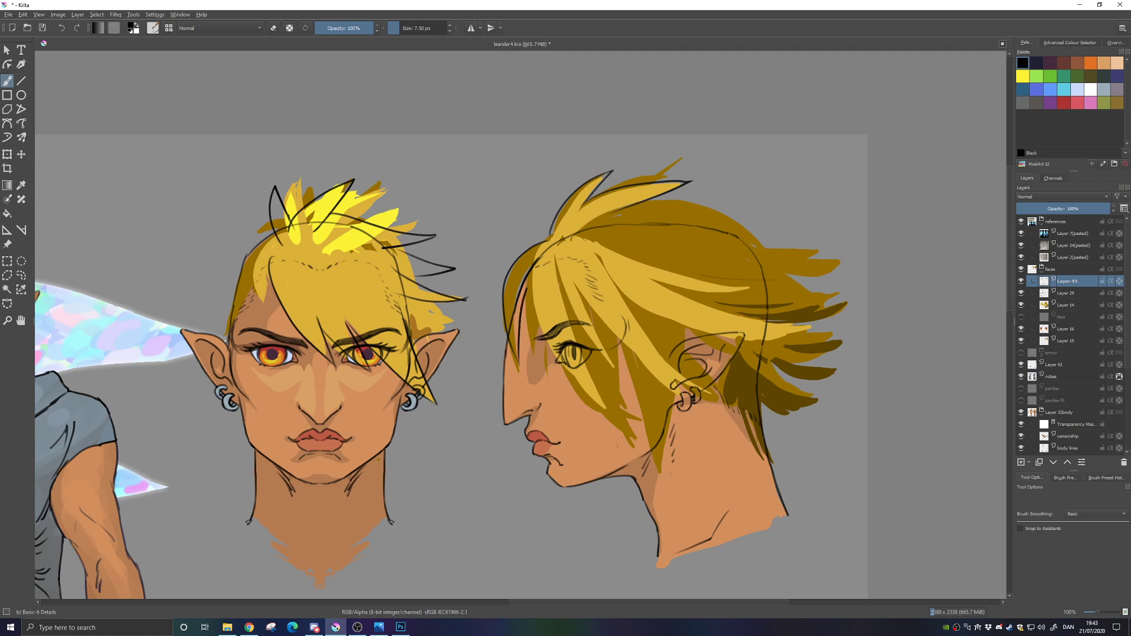
key(ctrl+z)
drag(517, 364, 523, 296)
key(ctrl+z)
key(alt+Tab)
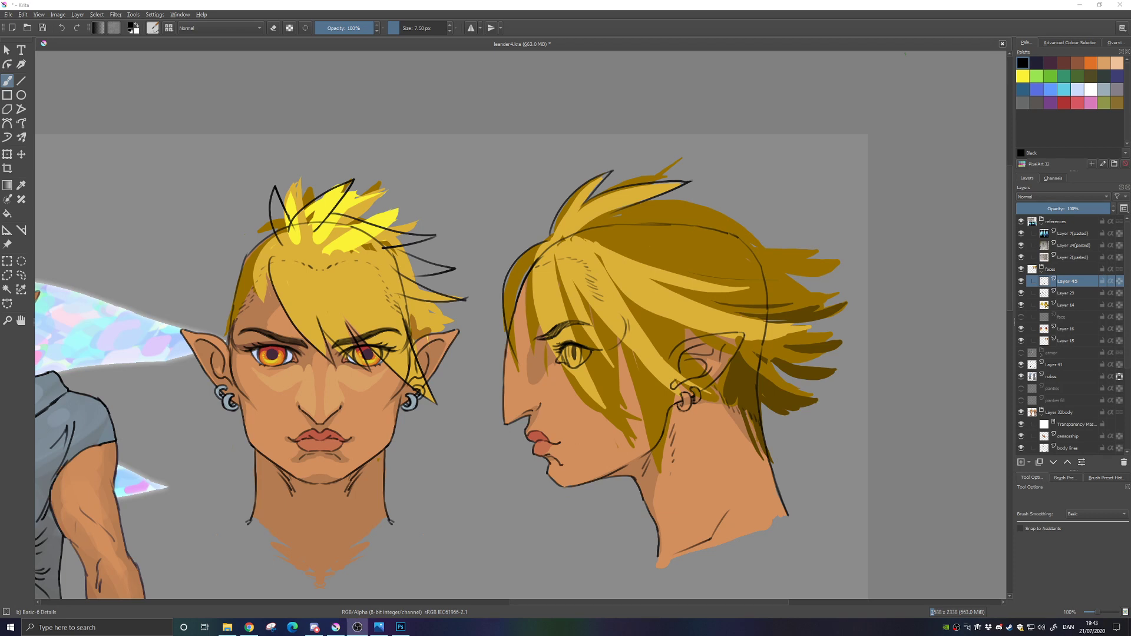